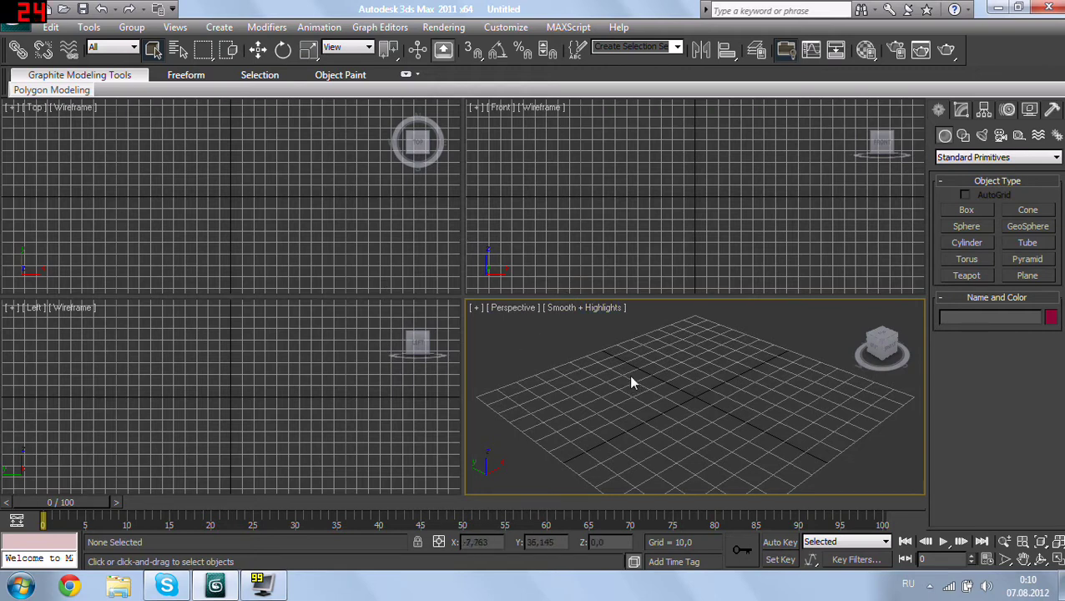
Step: Minimize and restore 3ds Max, then show the application menu with New, Reset, Open and recent files
key(super+d)
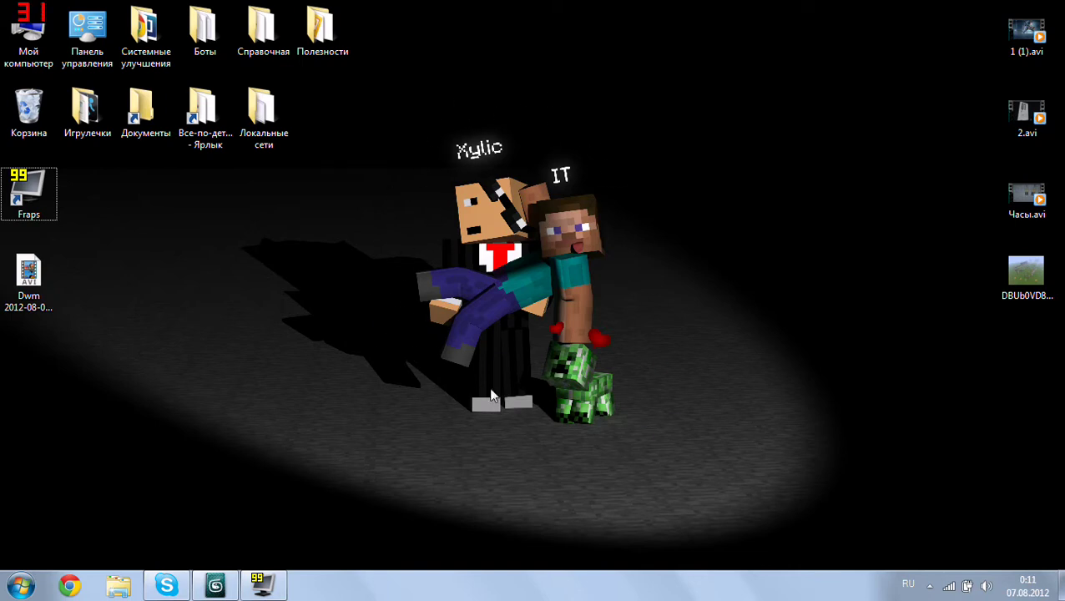
mouse_move(216, 586)
click(231, 587)
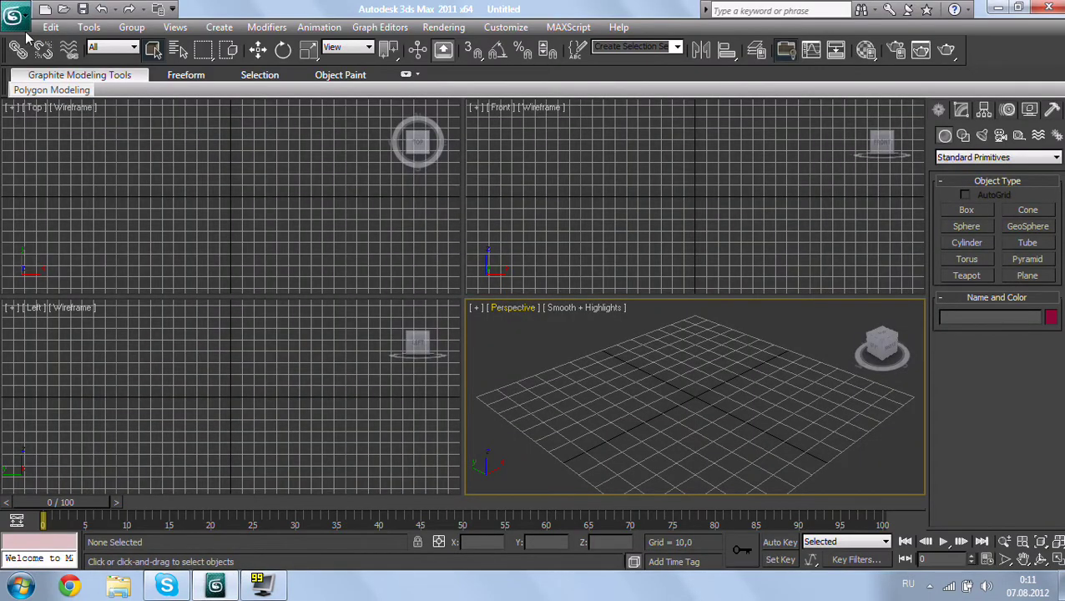
click(17, 26)
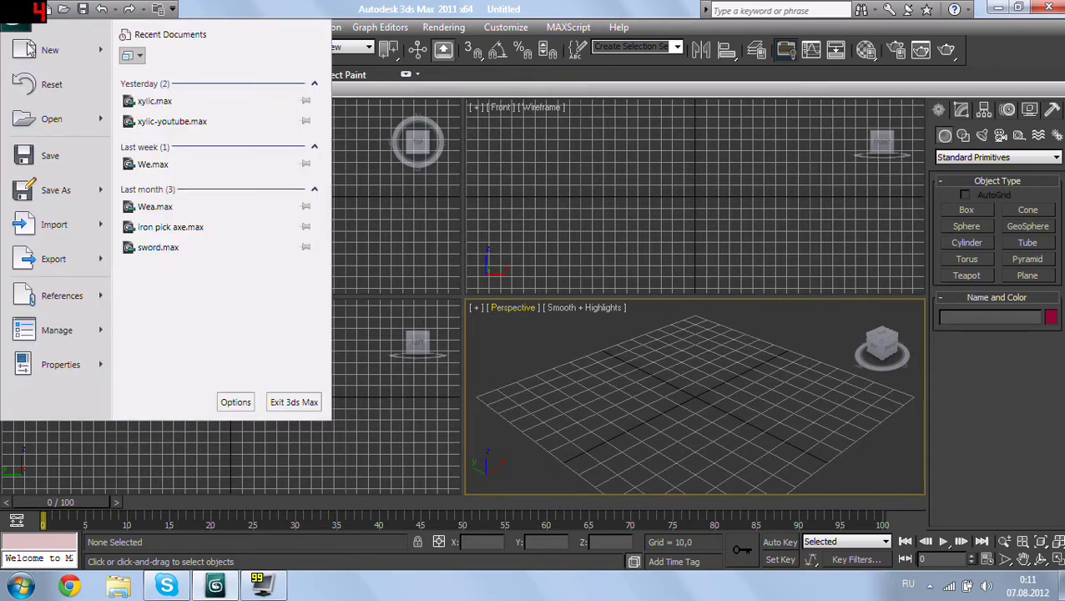
Step: Reset to an empty Untitled scene and orbit the Perspective view with the ViewCube
click(50, 84)
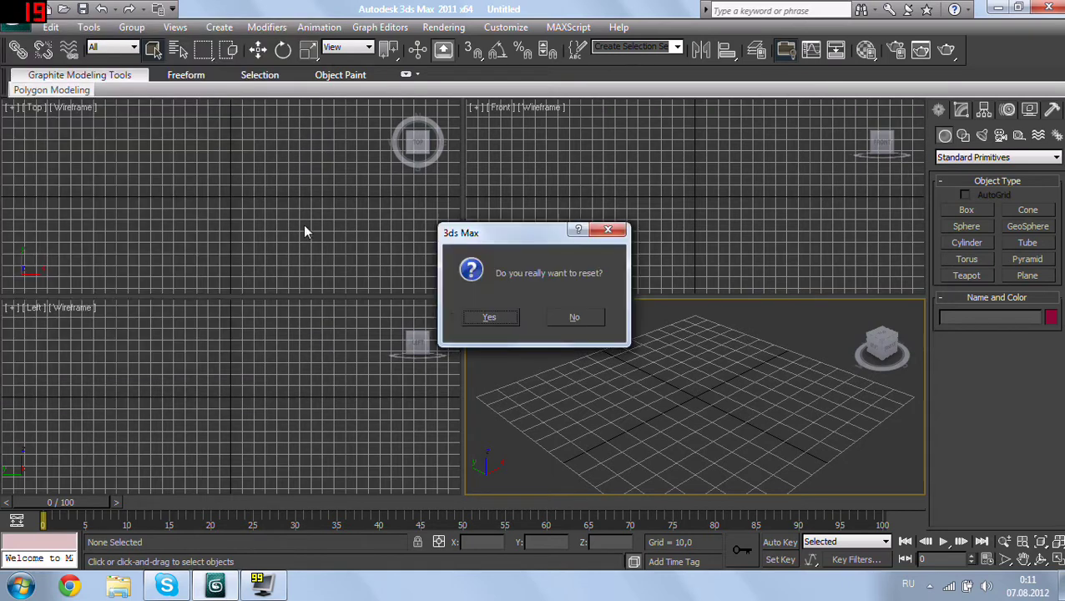
click(498, 321)
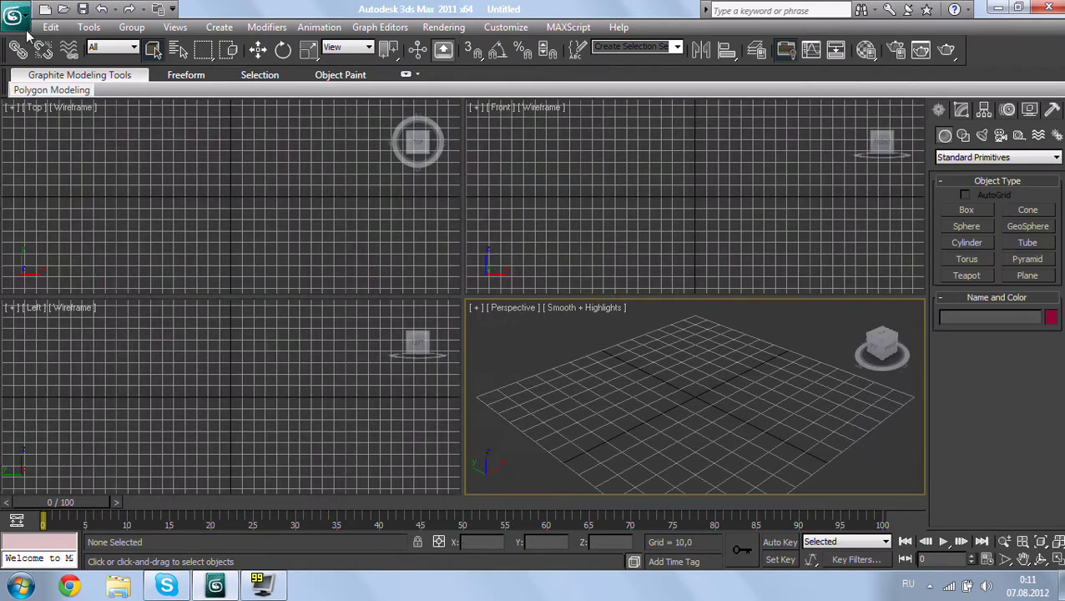
click(18, 15)
click(19, 15)
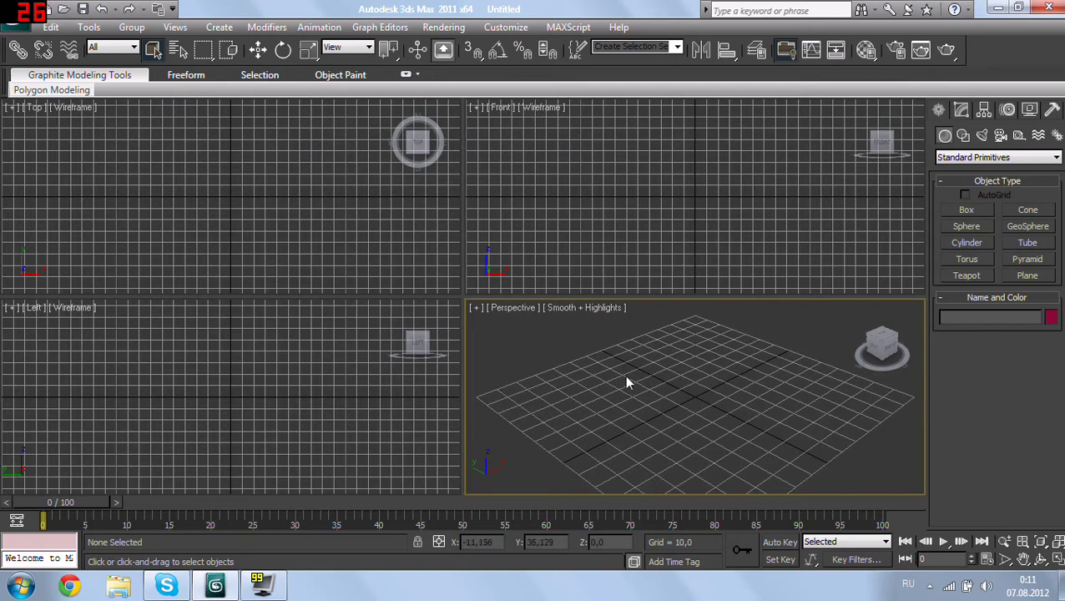
click(876, 342)
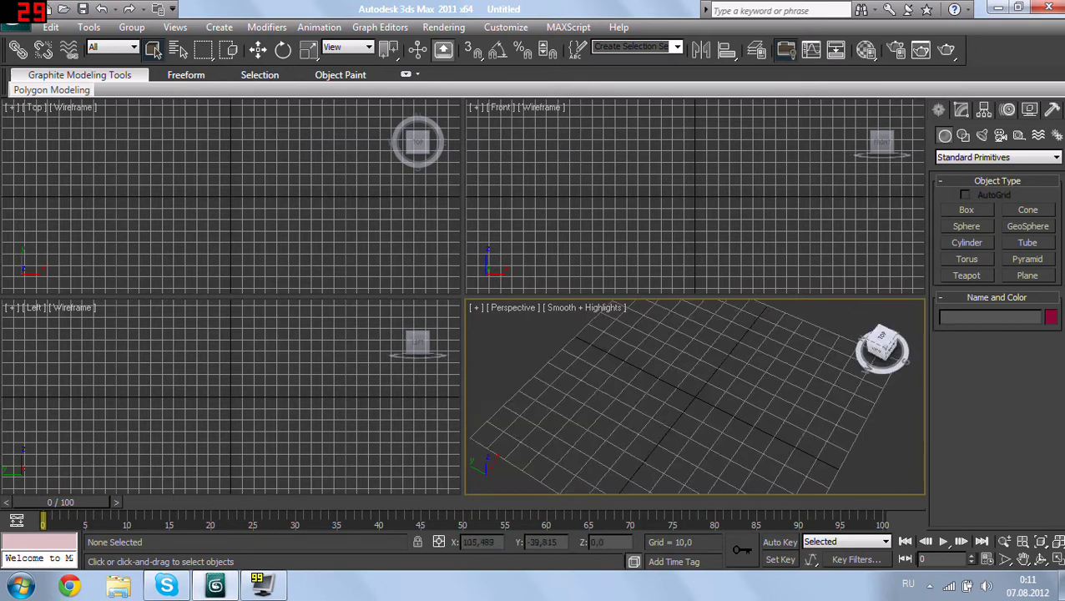
mouse_move(883, 344)
mouse_down()
mouse_move(720, 386)
mouse_move(699, 376)
mouse_move(761, 364)
mouse_move(725, 340)
mouse_move(754, 351)
mouse_move(754, 409)
mouse_move(742, 376)
mouse_move(754, 395)
mouse_move(732, 418)
mouse_move(664, 373)
mouse_move(723, 378)
mouse_move(729, 414)
mouse_move(700, 433)
mouse_move(751, 430)
mouse_move(737, 387)
mouse_move(770, 398)
mouse_up()
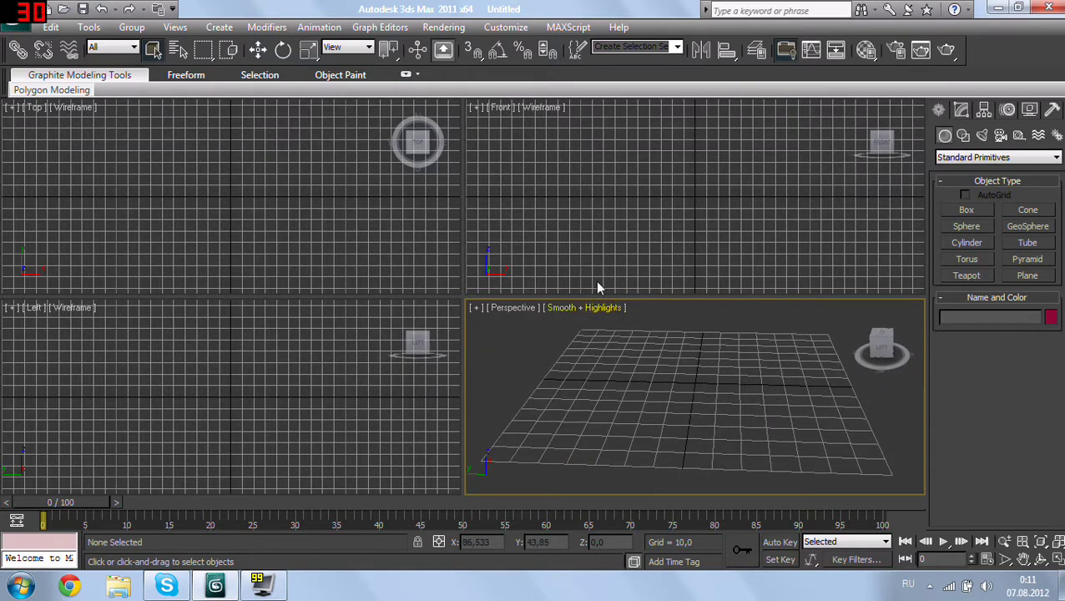
Step: In Render Setup's Assign Renderer rollout, make mental ray Renderer the production renderer
click(451, 28)
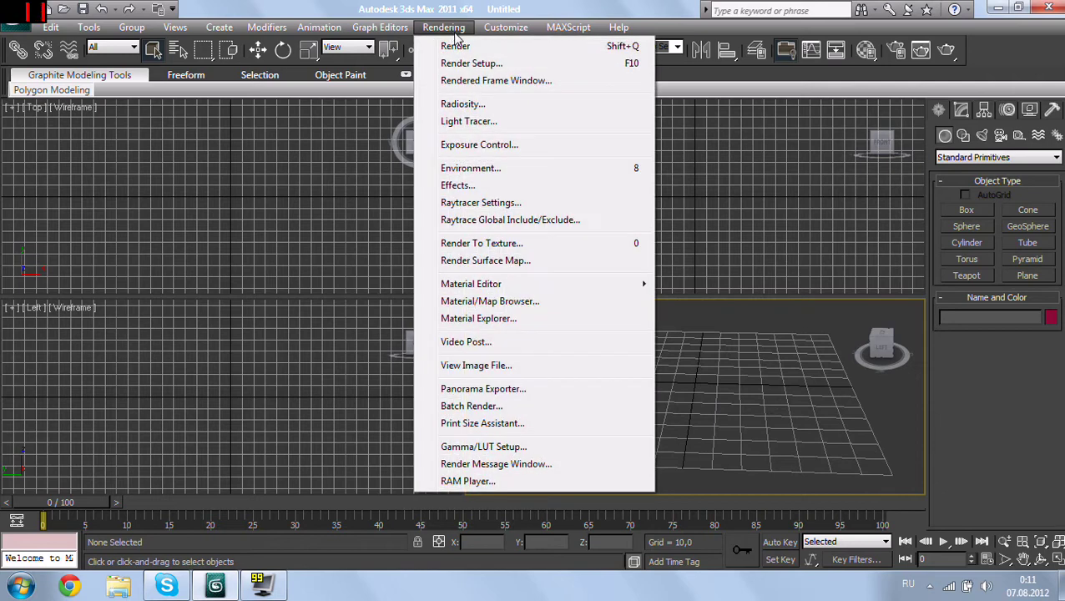
click(465, 64)
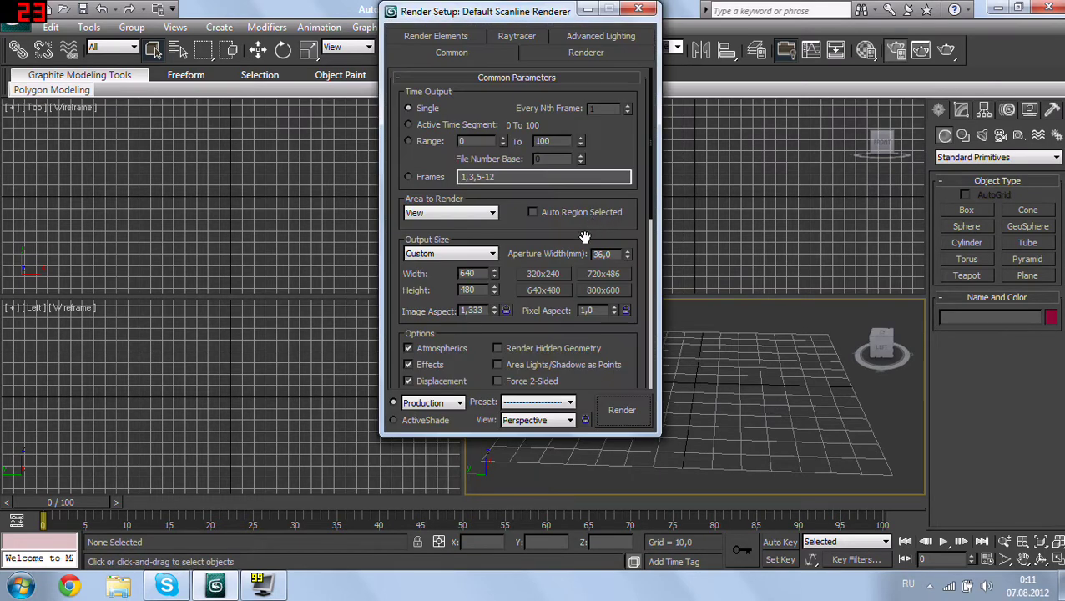
drag(639, 409, 625, 5)
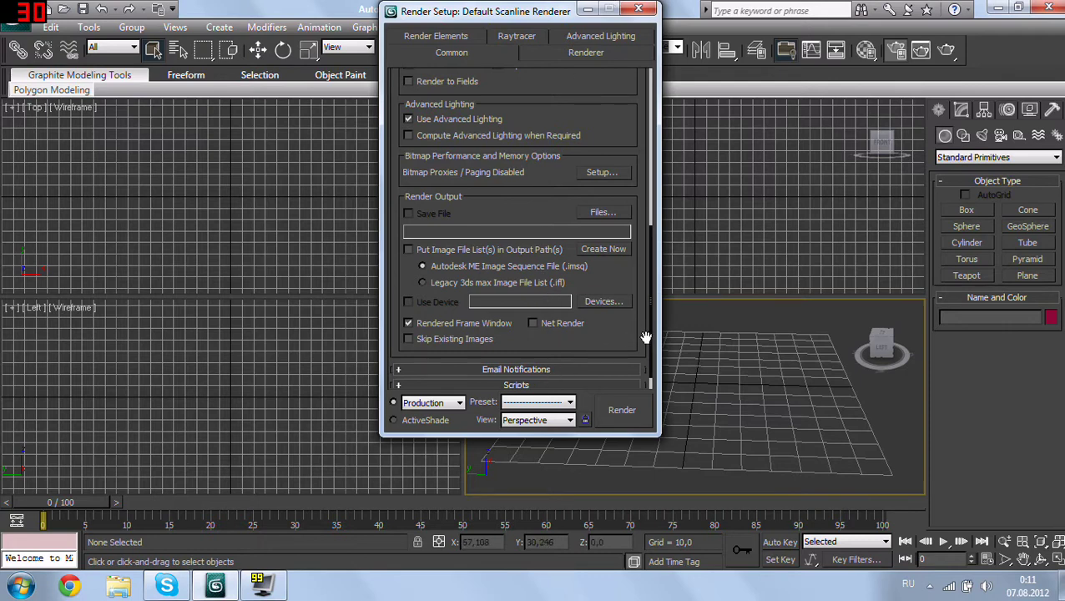
drag(646, 335, 639, 201)
click(548, 380)
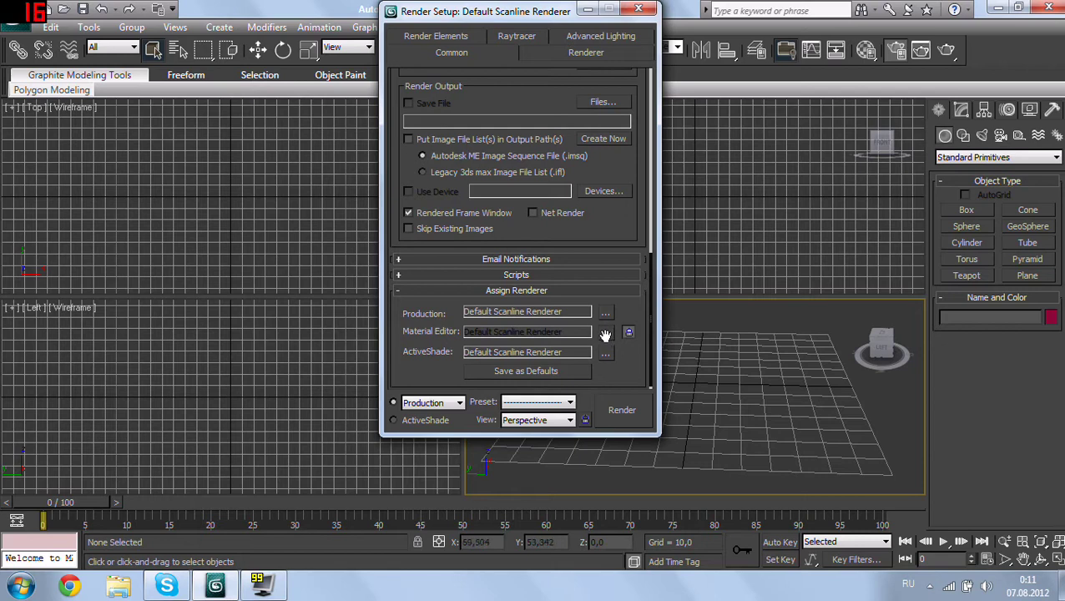
click(605, 312)
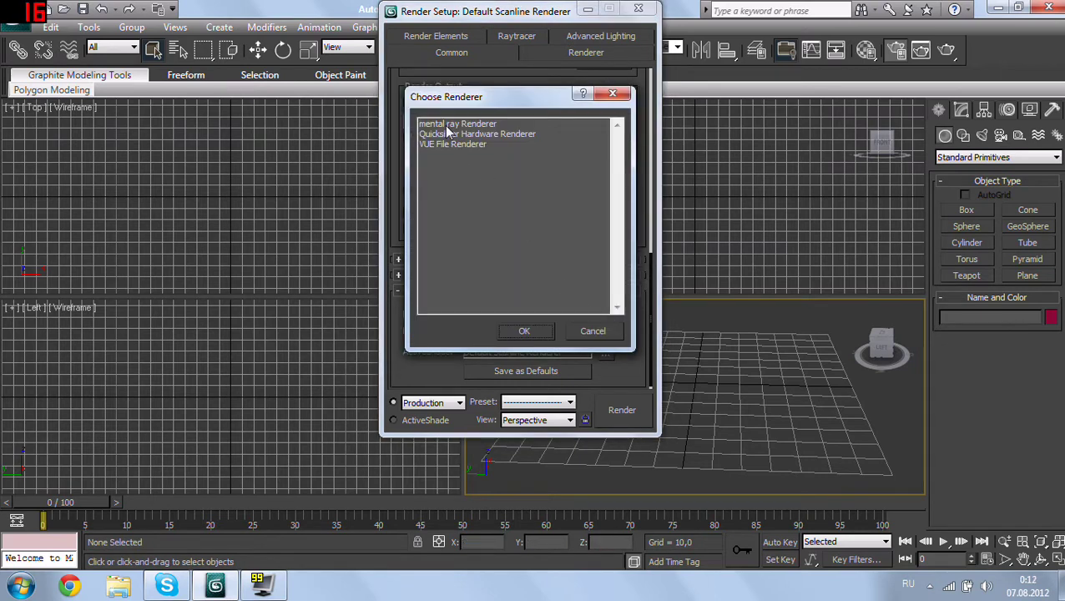
click(450, 124)
click(524, 331)
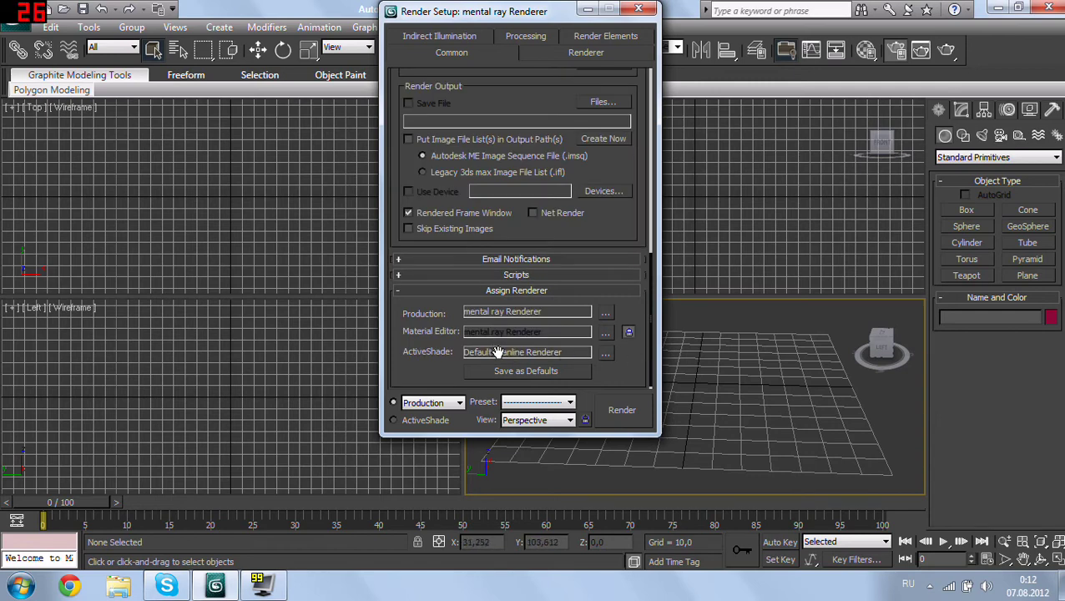
Step: Close Render Setup and reframe the Perspective view of the grid
click(638, 10)
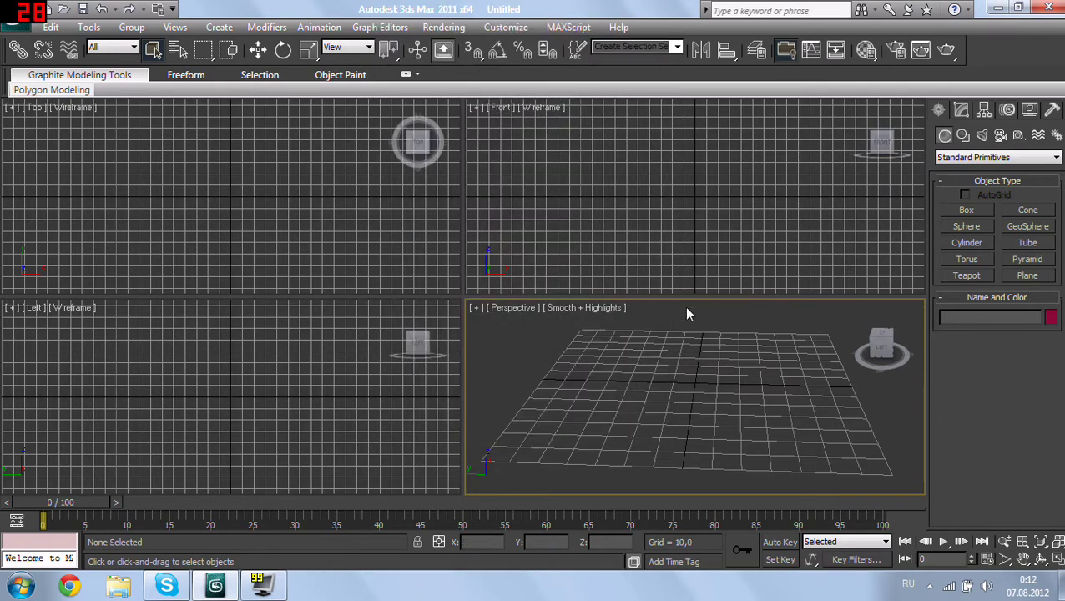
middle_drag(723, 389, 737, 373)
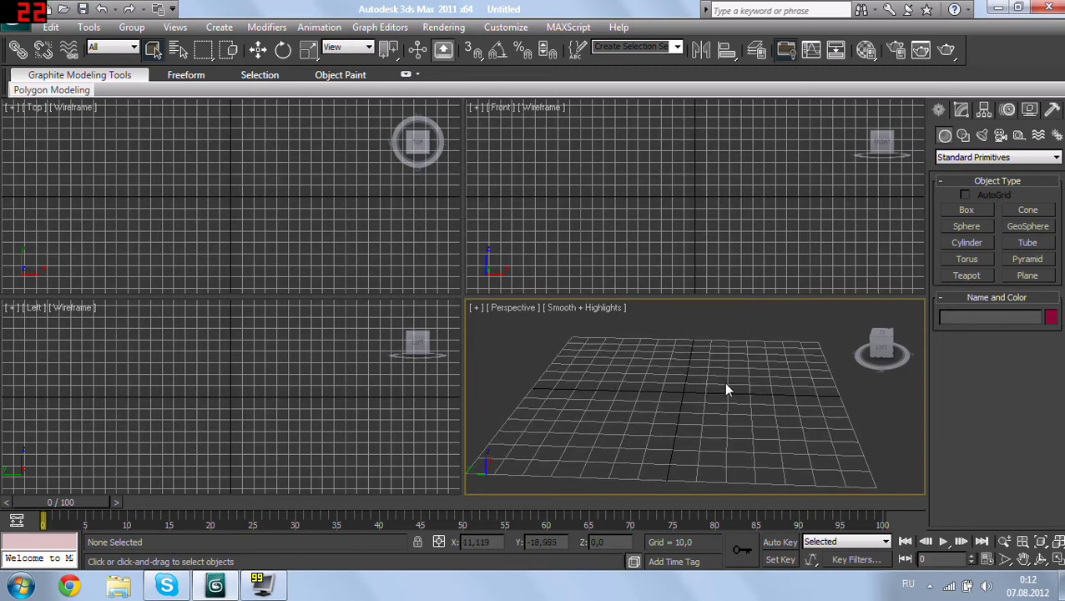
alt+middle_drag(757, 416, 754, 405)
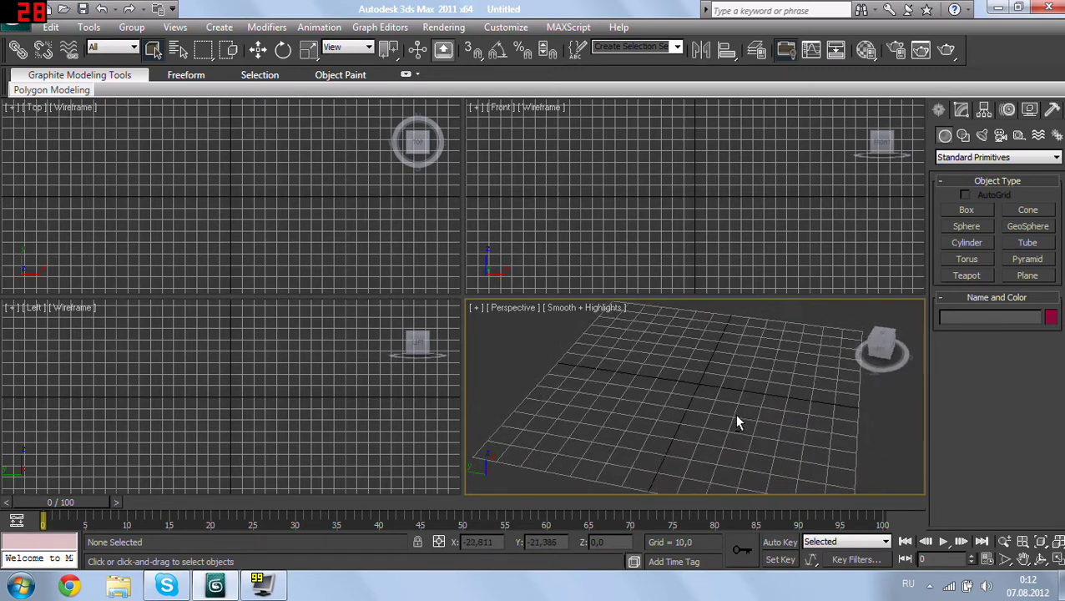
middle_drag(706, 375, 704, 391)
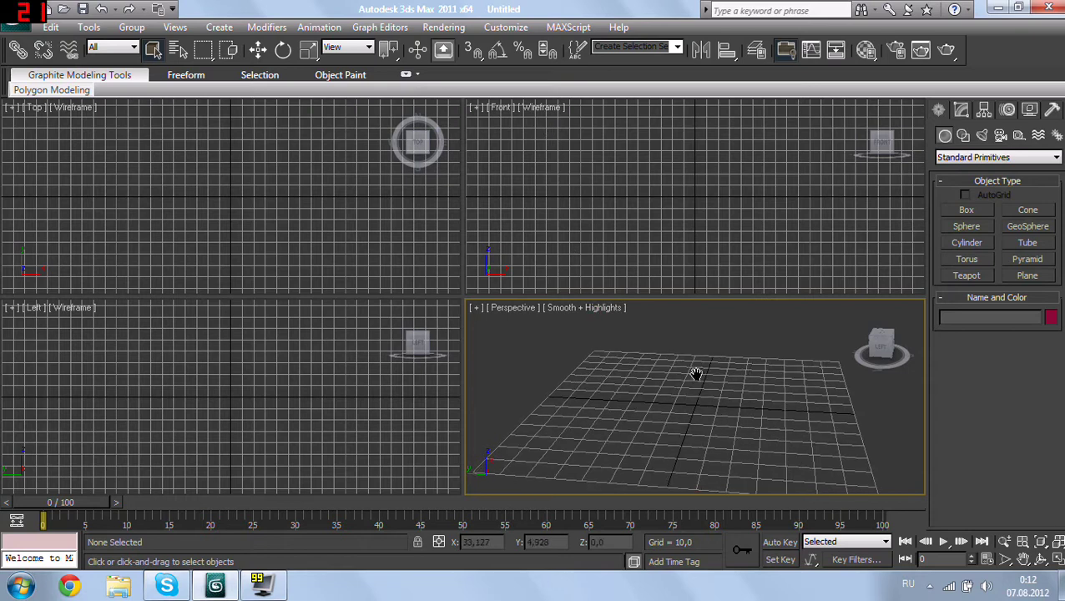
alt+middle_drag(666, 358, 696, 368)
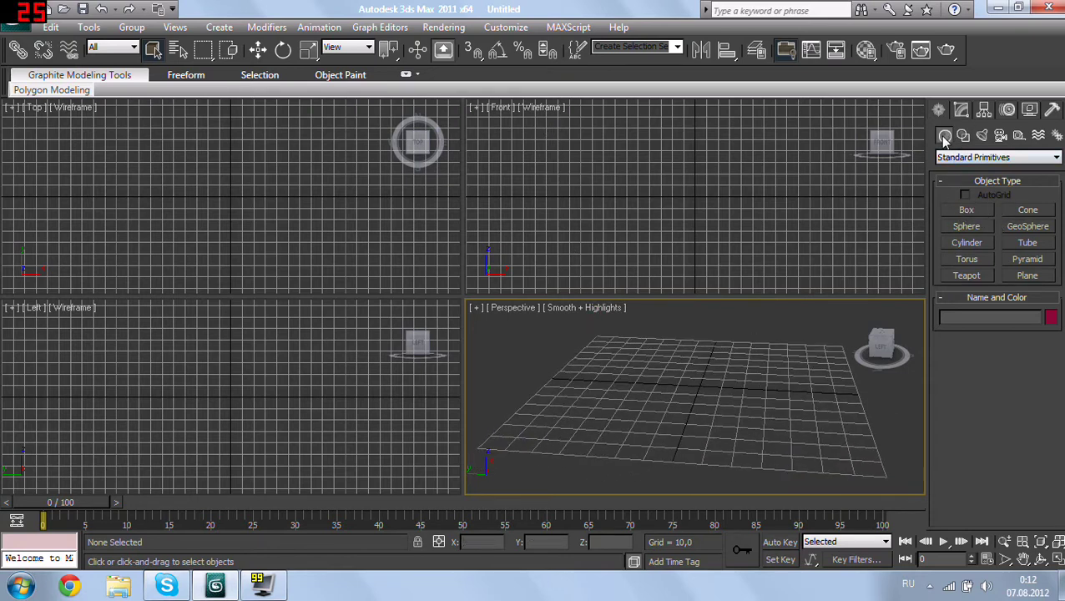
Step: Activate the Standard Primitives Box tool and turn on Angle Snap
click(956, 158)
click(957, 164)
click(970, 212)
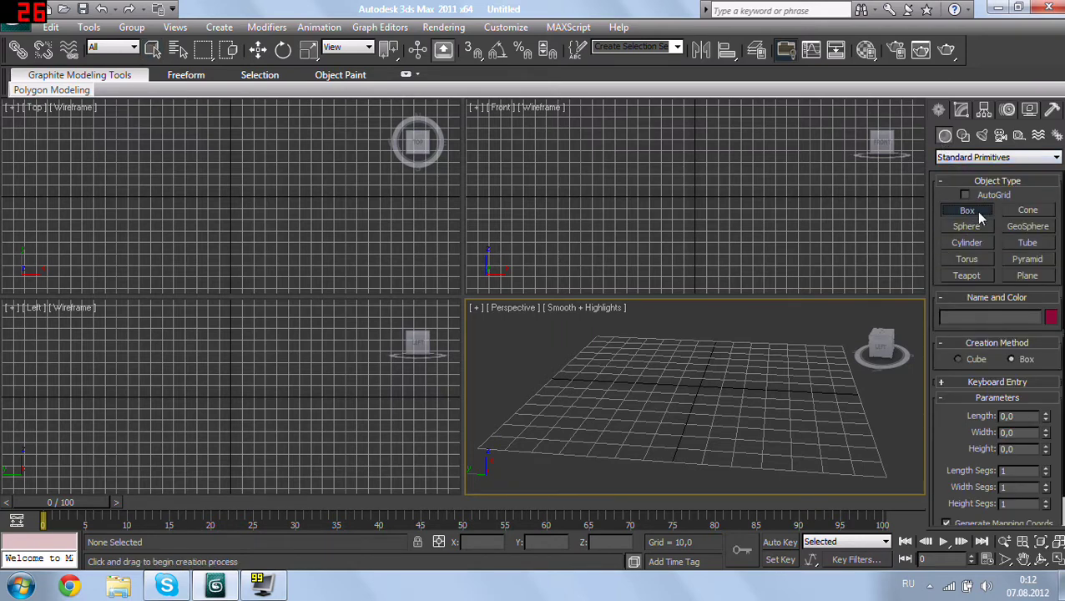
mouse_move(761, 392)
alt+middle_down()
mouse_move(704, 364)
mouse_move(701, 397)
mouse_move(682, 375)
mouse_move(706, 409)
mouse_move(729, 405)
mouse_move(715, 407)
alt+middle_up()
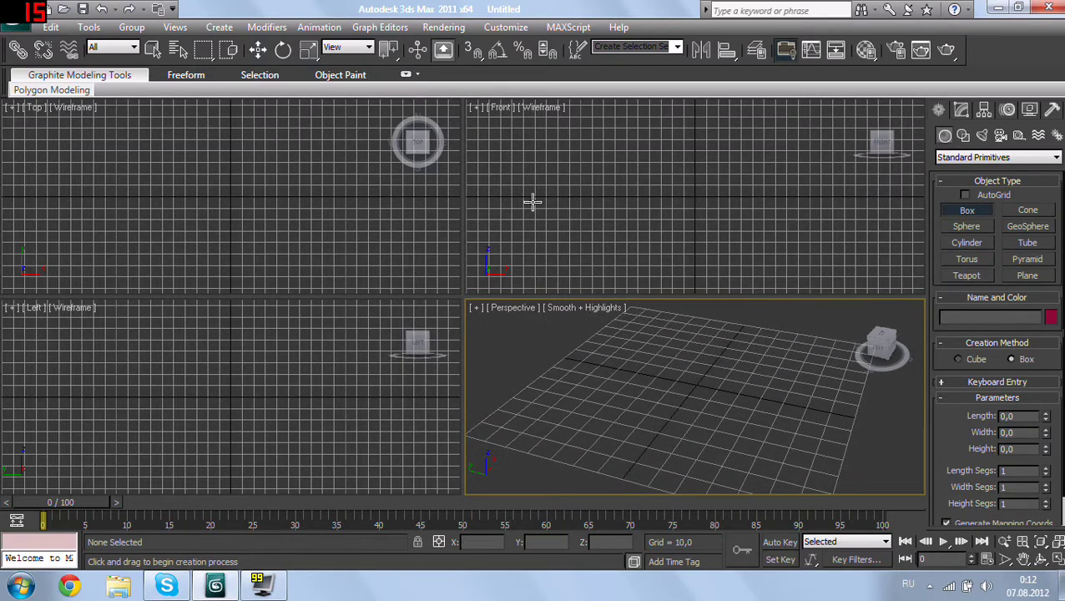
click(496, 54)
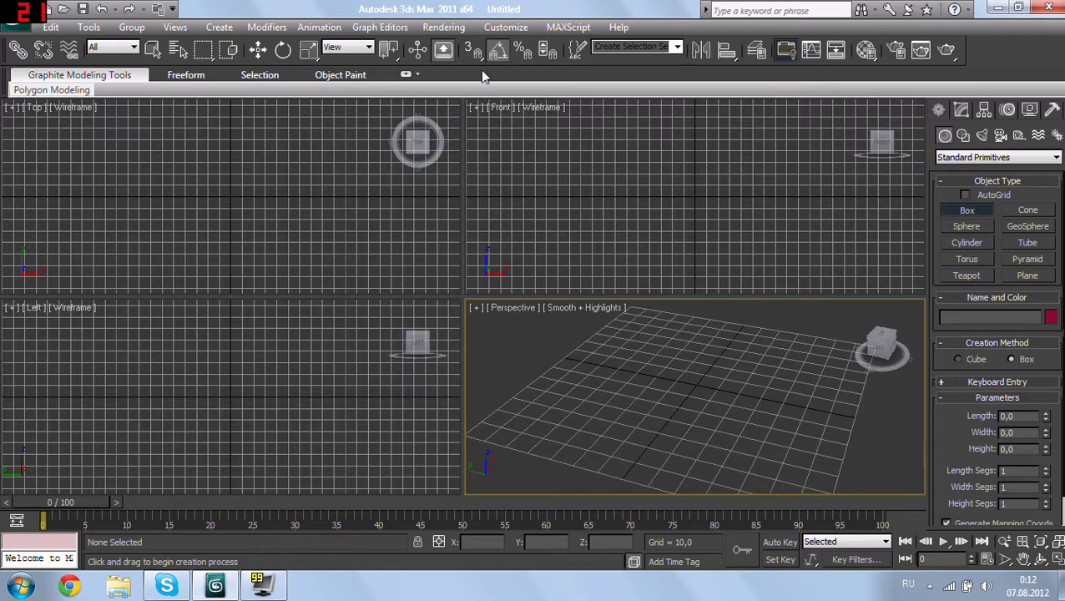
Step: Turn on grid snapping and draw Box001, an 80 × 80 × 80 box, on the grid
click(475, 54)
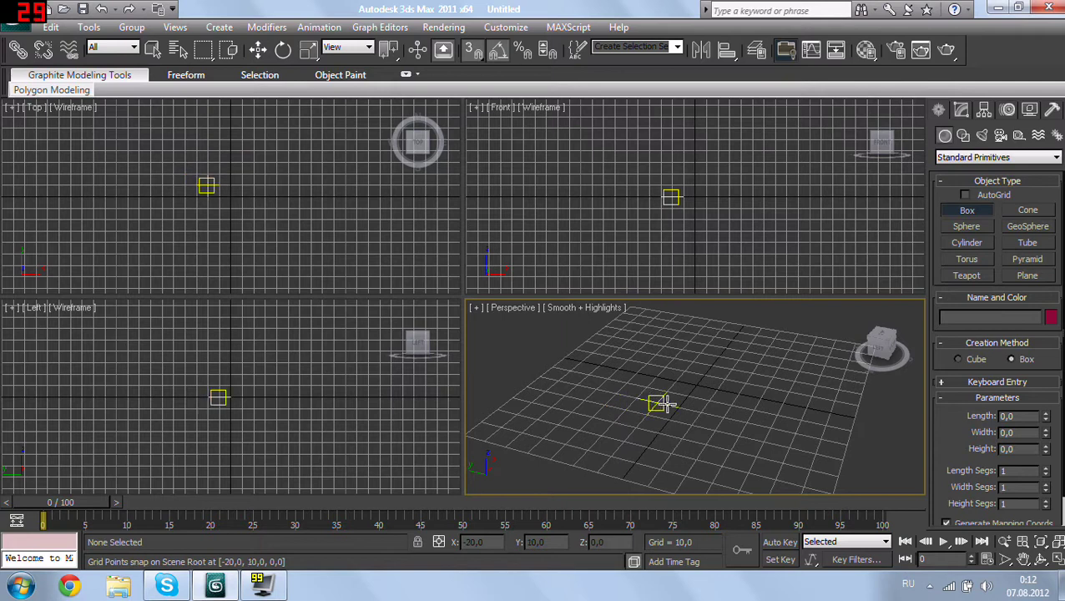
mouse_move(647, 394)
middle_down()
mouse_move(650, 373)
mouse_move(649, 418)
mouse_move(682, 435)
mouse_move(739, 430)
mouse_move(680, 419)
mouse_move(664, 401)
middle_up()
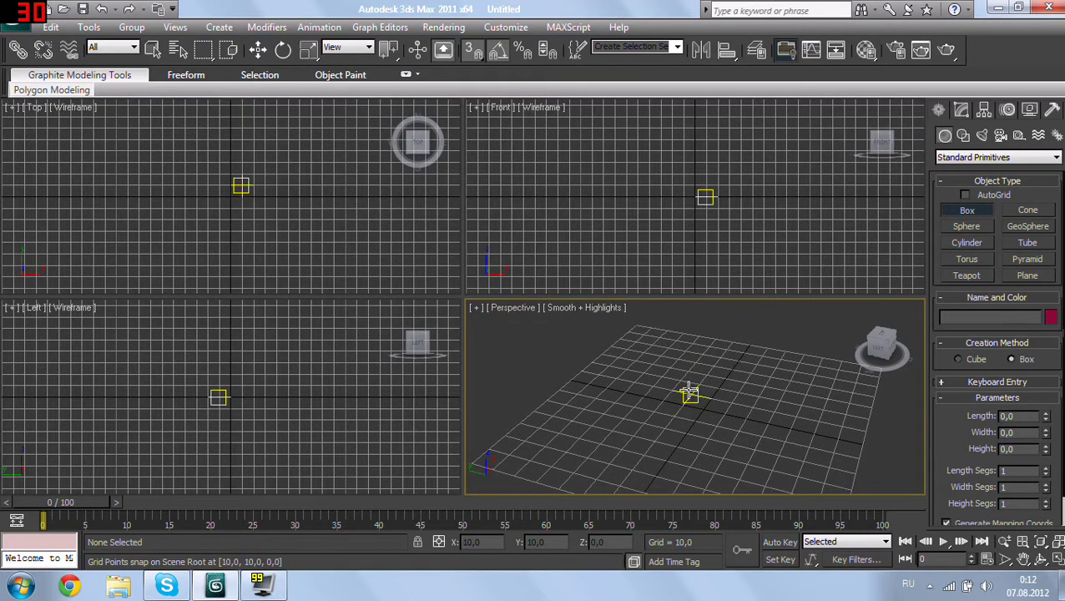
mouse_move(233, 192)
middle_down()
mouse_move(259, 194)
mouse_move(247, 193)
middle_up()
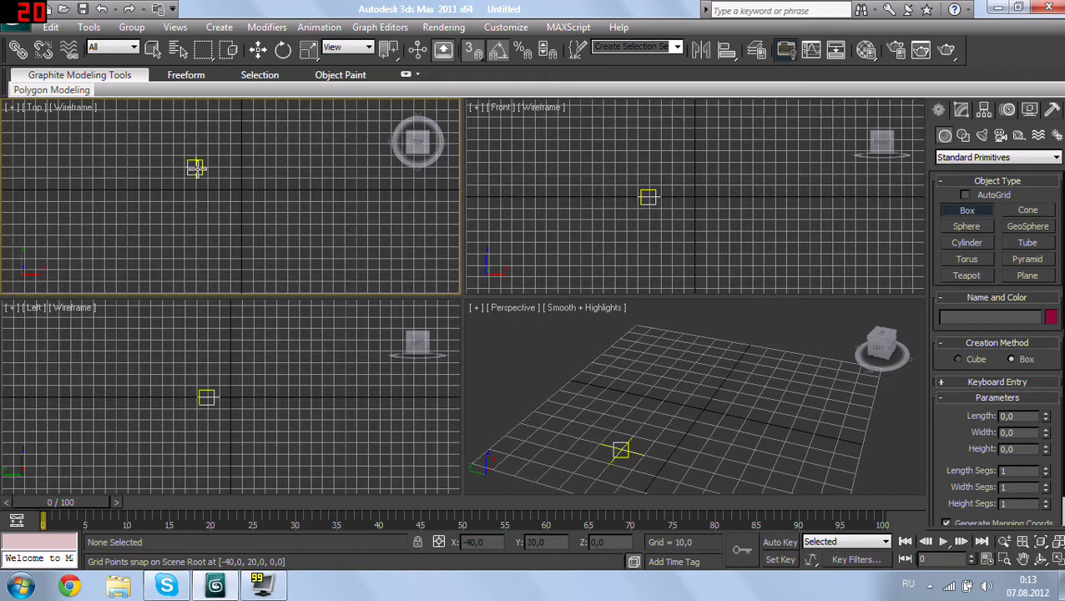
mouse_move(196, 147)
mouse_down()
mouse_move(279, 205)
mouse_move(299, 234)
mouse_up()
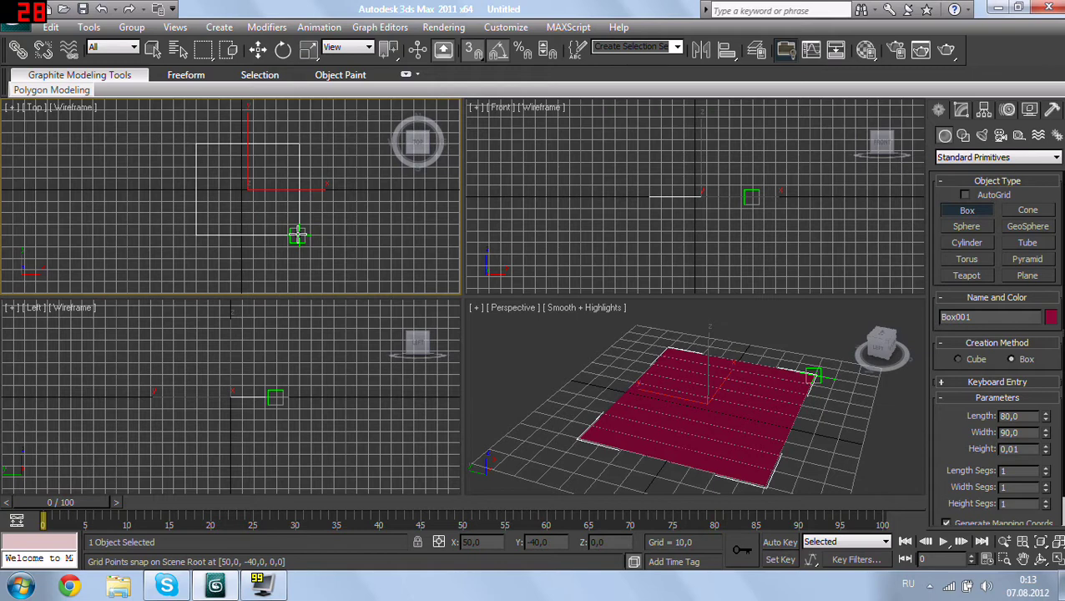
drag(298, 235, 286, 233)
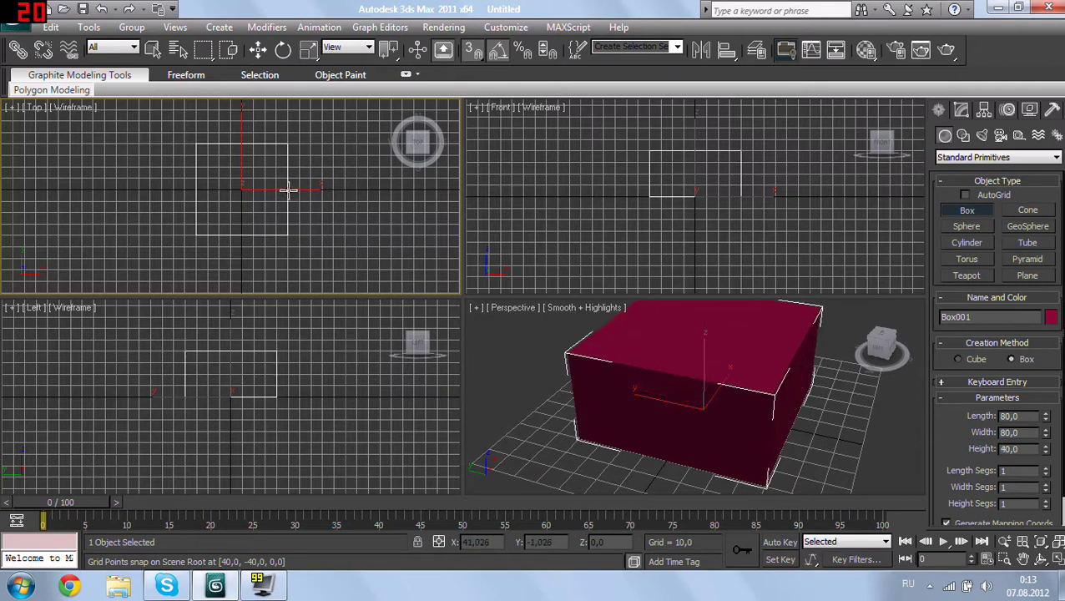
click(286, 190)
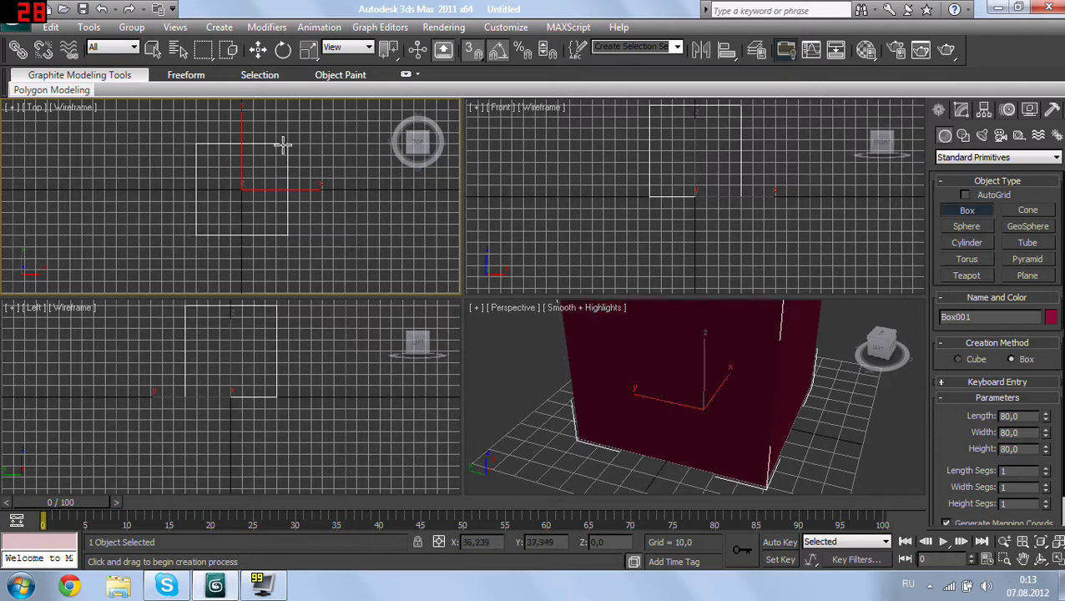
Step: Orbit the Perspective view to inspect the new box from several angles
scroll(685, 384, down, 3)
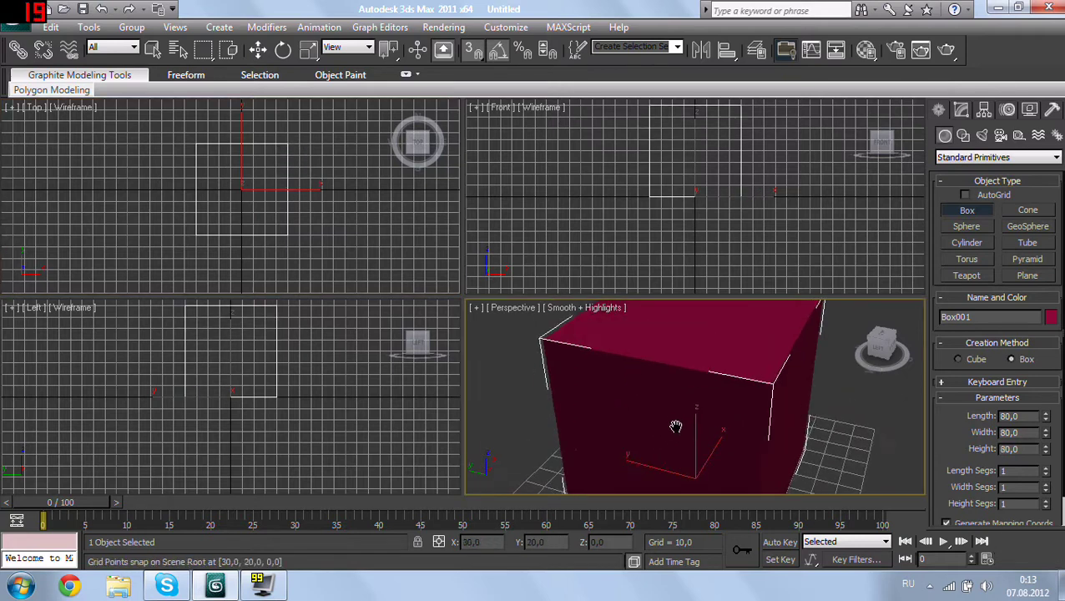
scroll(682, 390, down, 3)
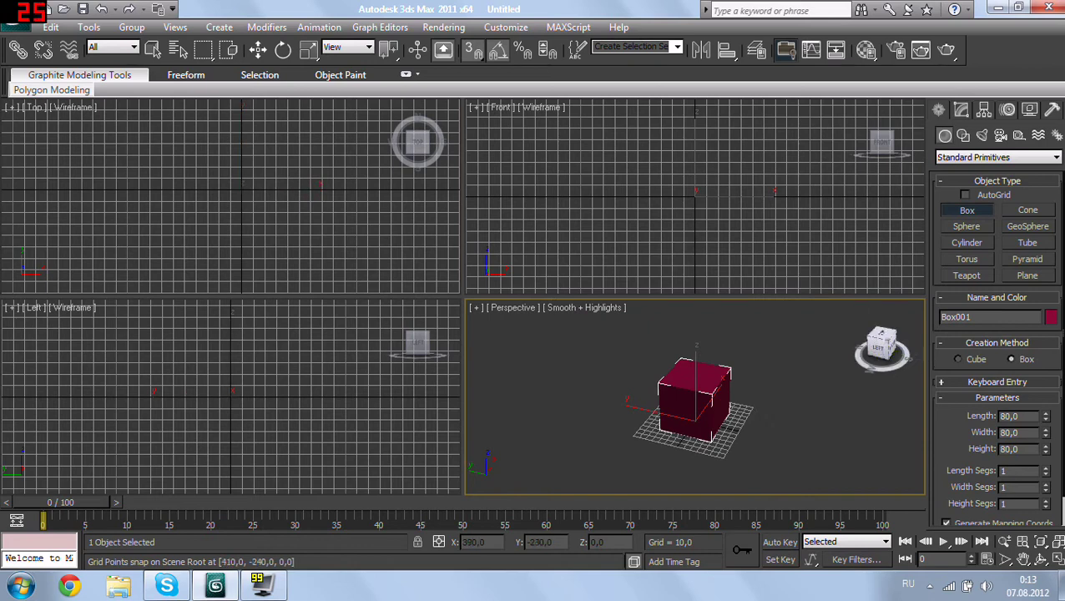
click(875, 344)
drag(882, 342, 877, 359)
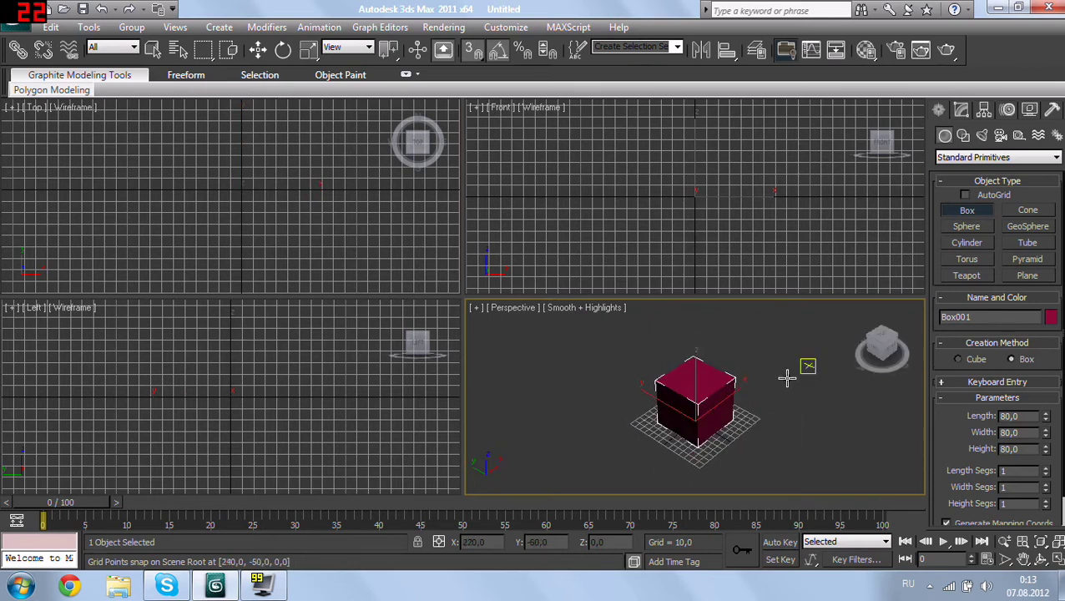
mouse_move(757, 380)
alt+middle_down()
mouse_move(765, 389)
mouse_move(720, 422)
mouse_move(751, 361)
mouse_move(740, 385)
alt+middle_up()
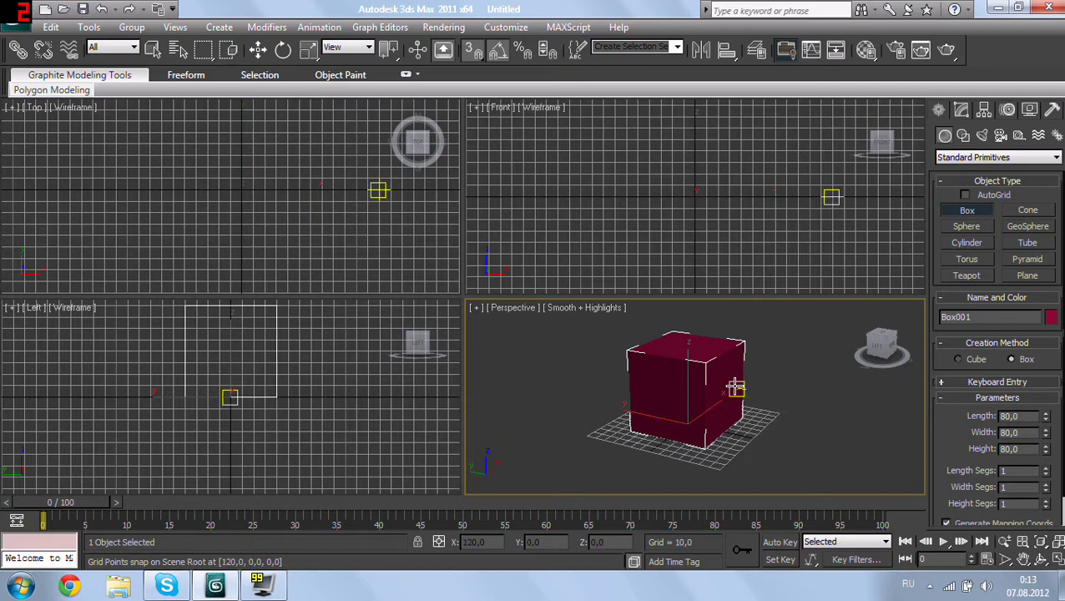
Step: Move Box001 roughly 146 units up along Z and 237 units along X
click(257, 50)
alt+middle_drag(637, 326, 683, 385)
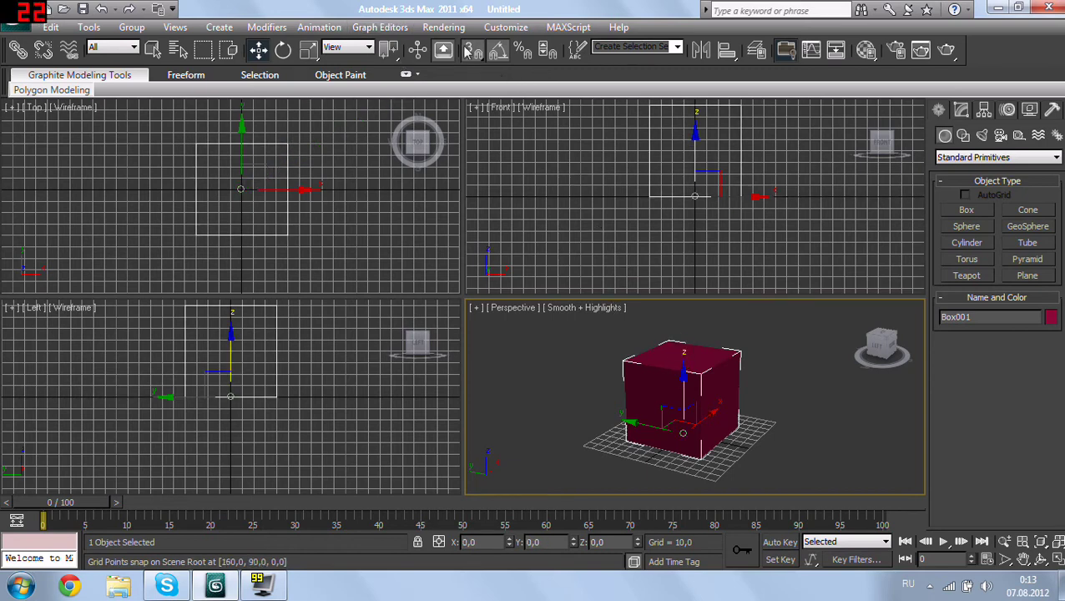
drag(680, 370, 690, 226)
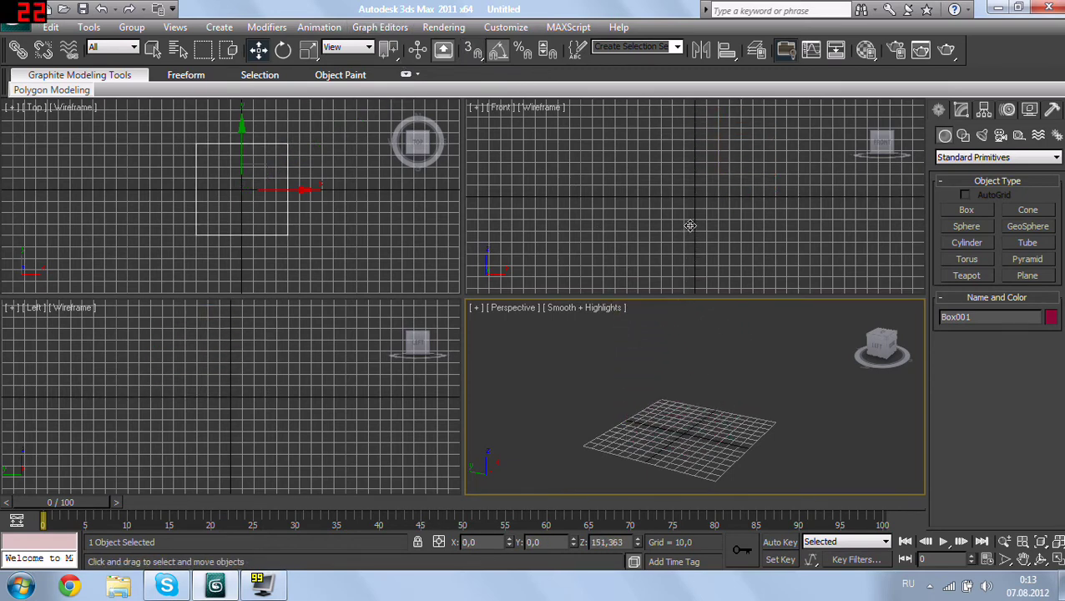
scroll(676, 397, down, 1)
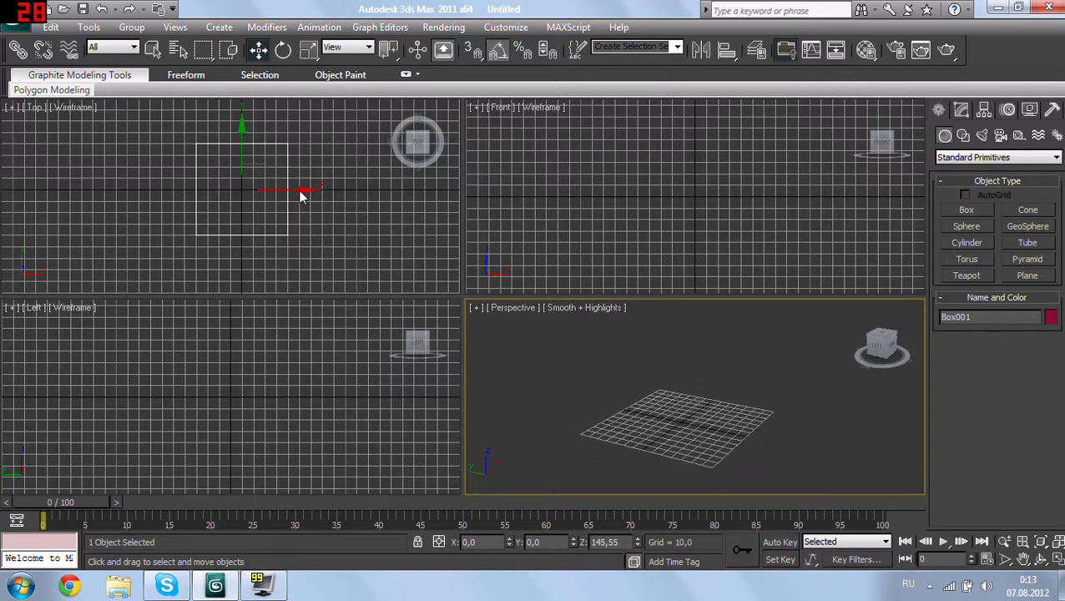
drag(291, 194, 564, 210)
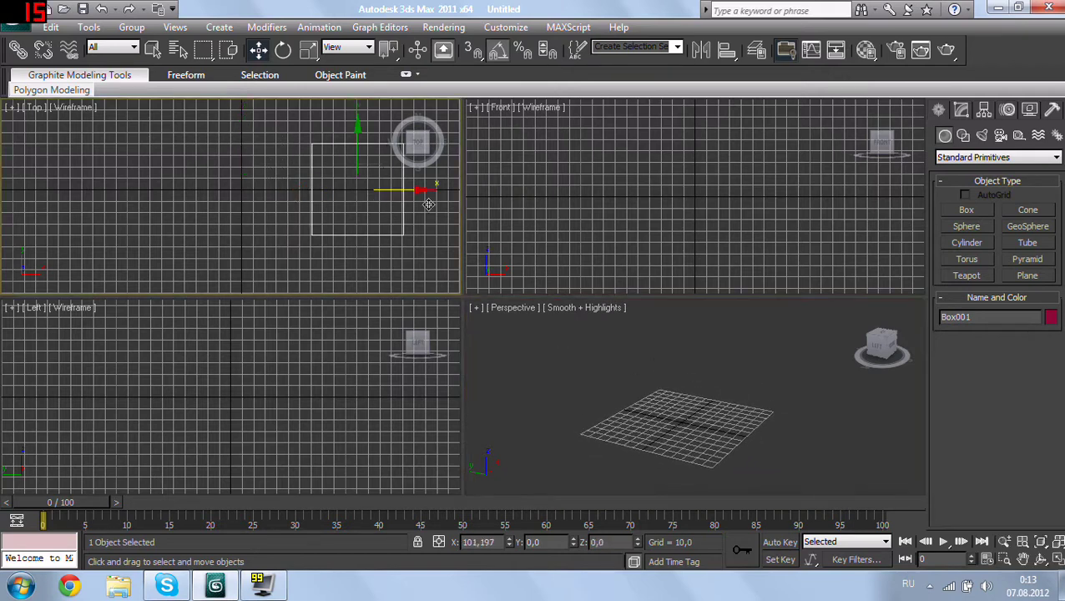
scroll(737, 404, up, 1)
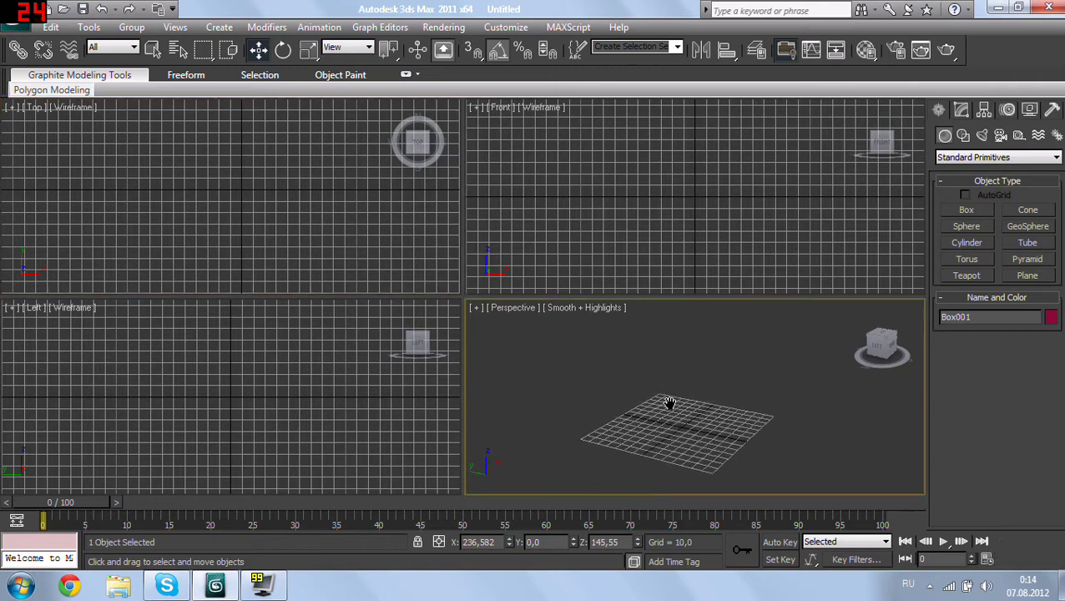
scroll(683, 387, up, 3)
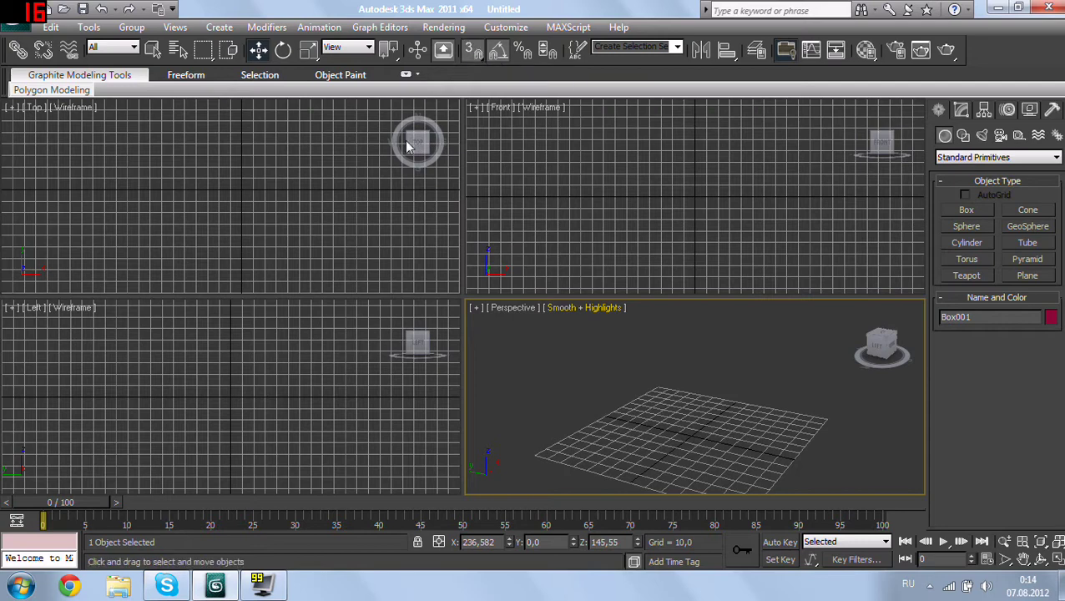
Step: Try and cancel several box bases while panning the Top and Front views
mouse_move(231, 182)
middle_down()
mouse_move(210, 171)
mouse_move(207, 183)
mouse_move(238, 204)
middle_up()
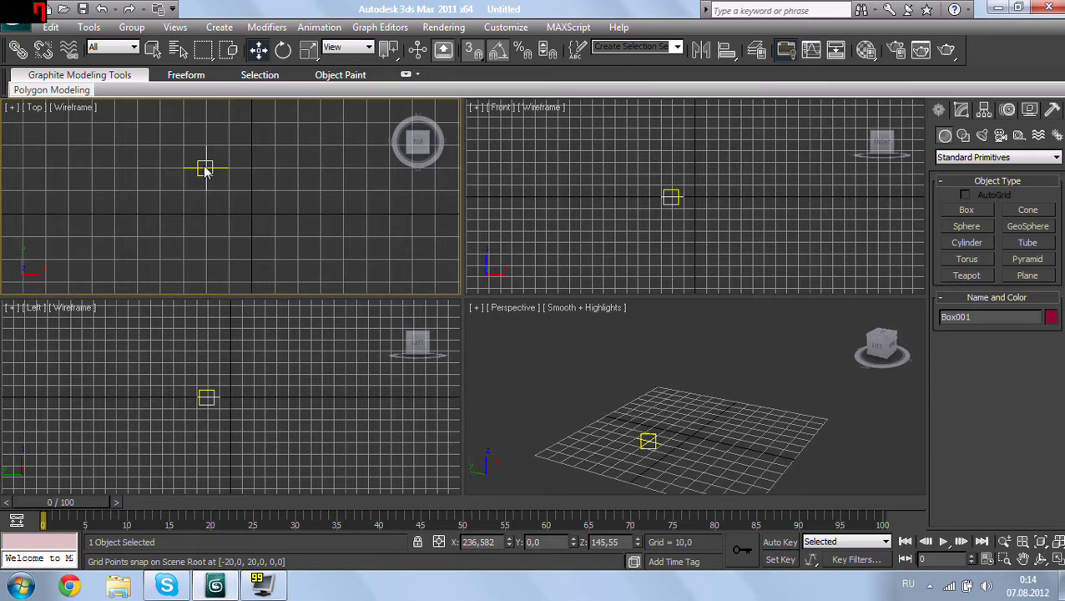
drag(205, 167, 296, 260)
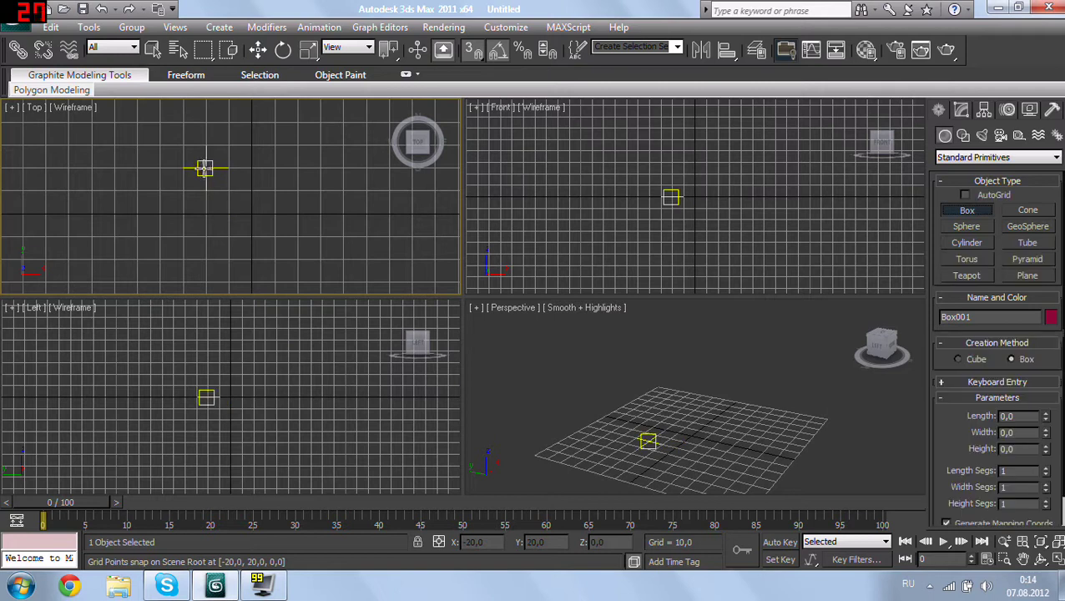
drag(207, 169, 298, 259)
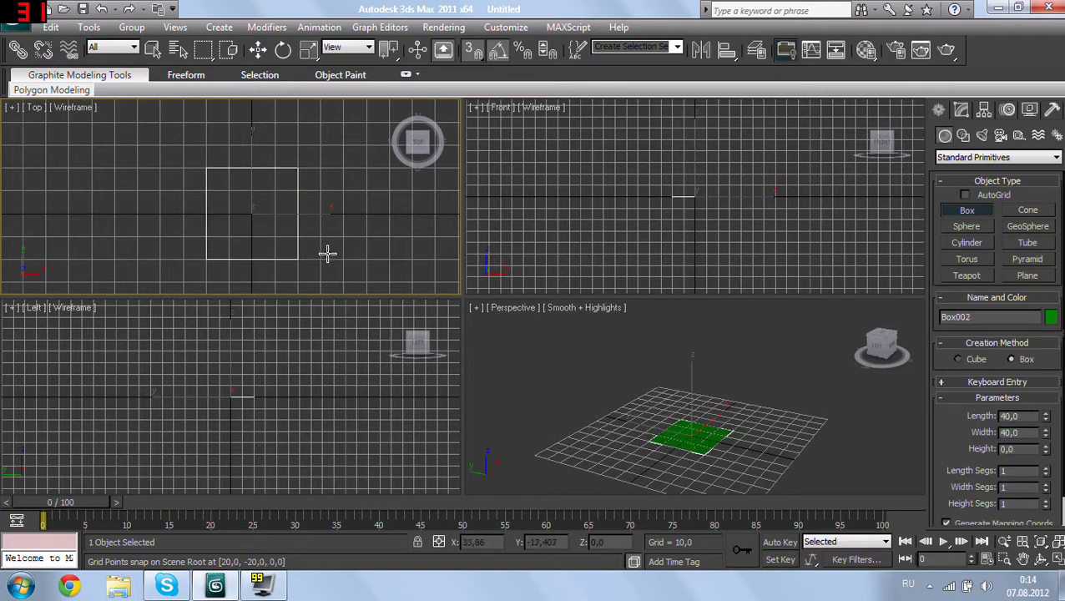
right_click(590, 241)
middle_drag(590, 240, 597, 292)
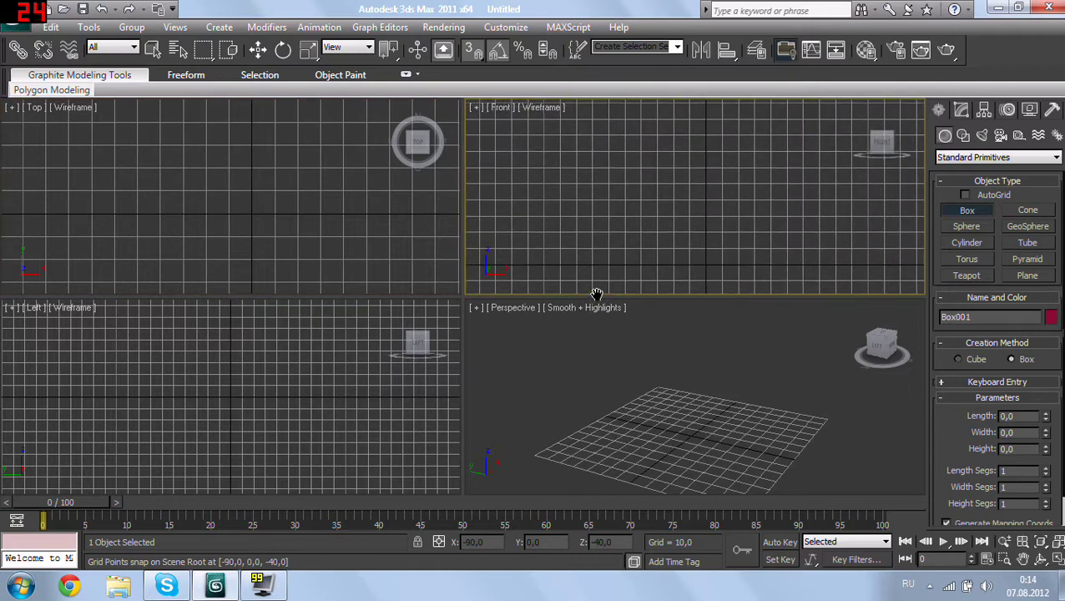
middle_drag(619, 188, 614, 231)
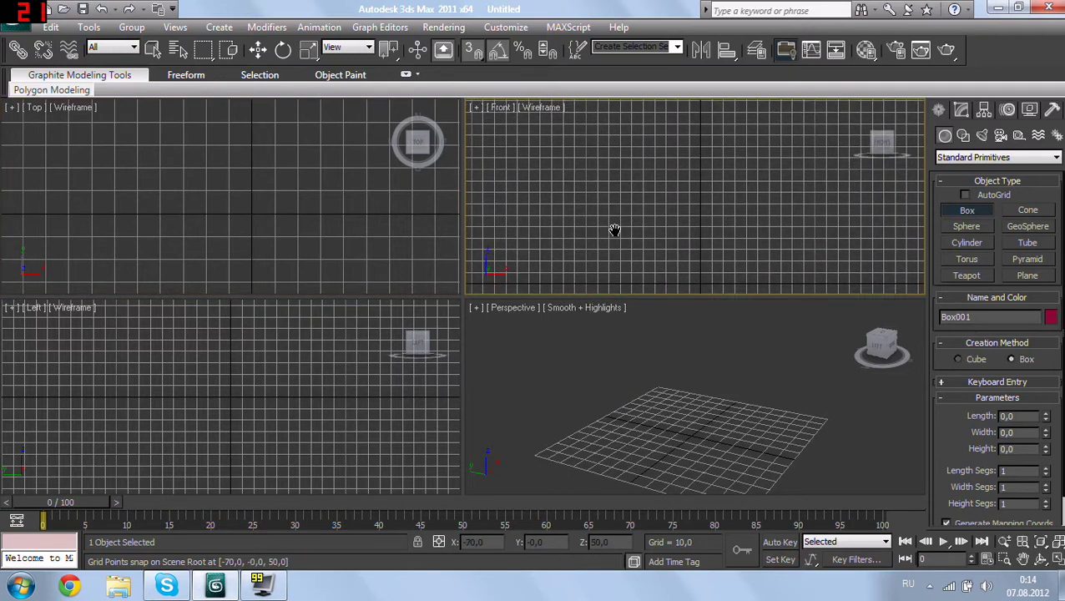
right_click(213, 177)
drag(208, 171, 298, 259)
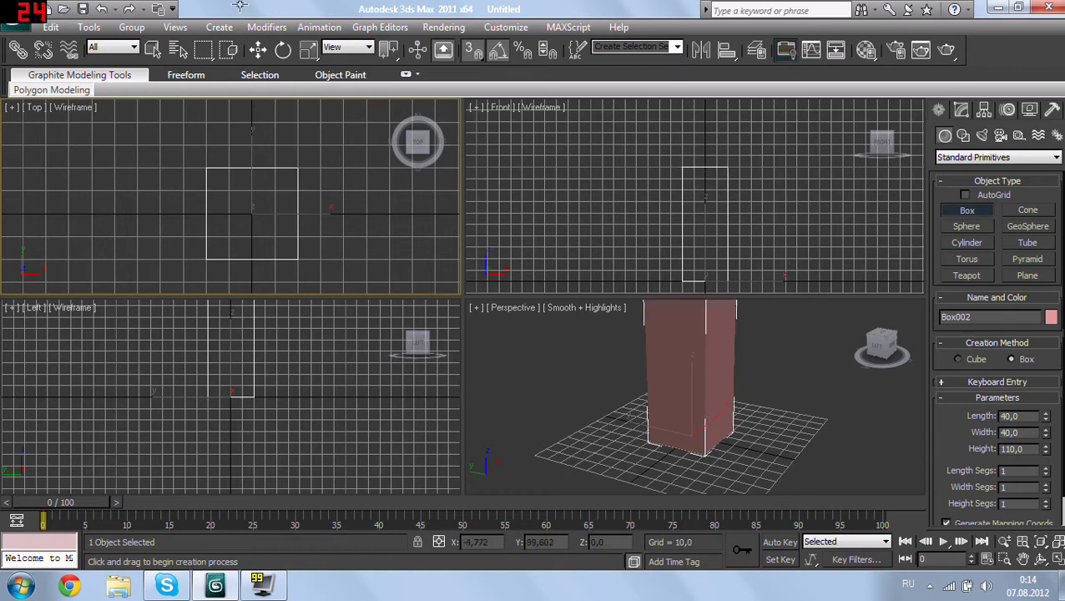
right_click(249, 130)
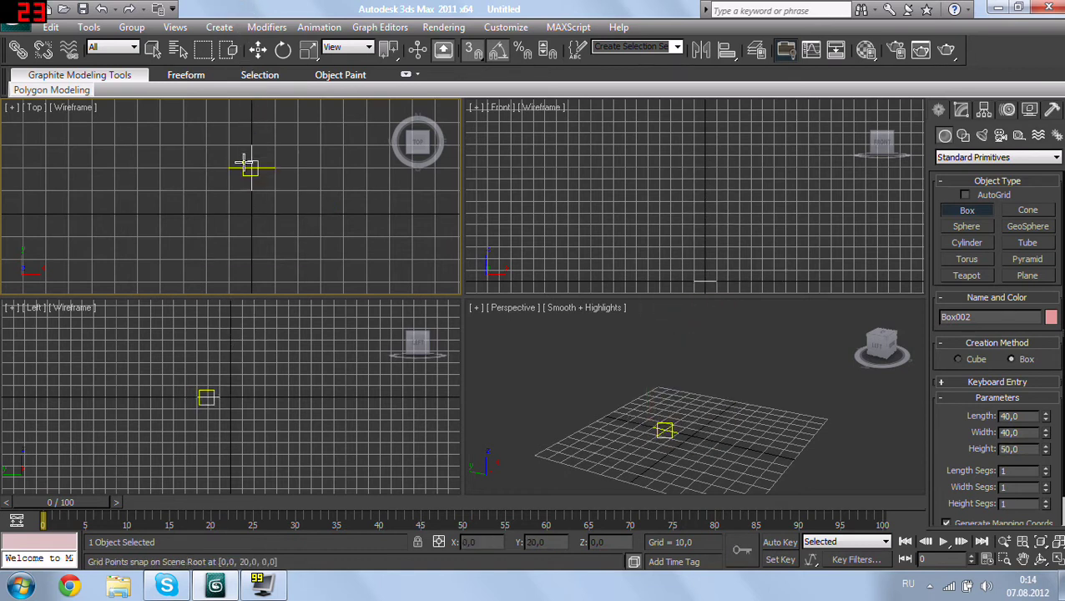
right_click(650, 215)
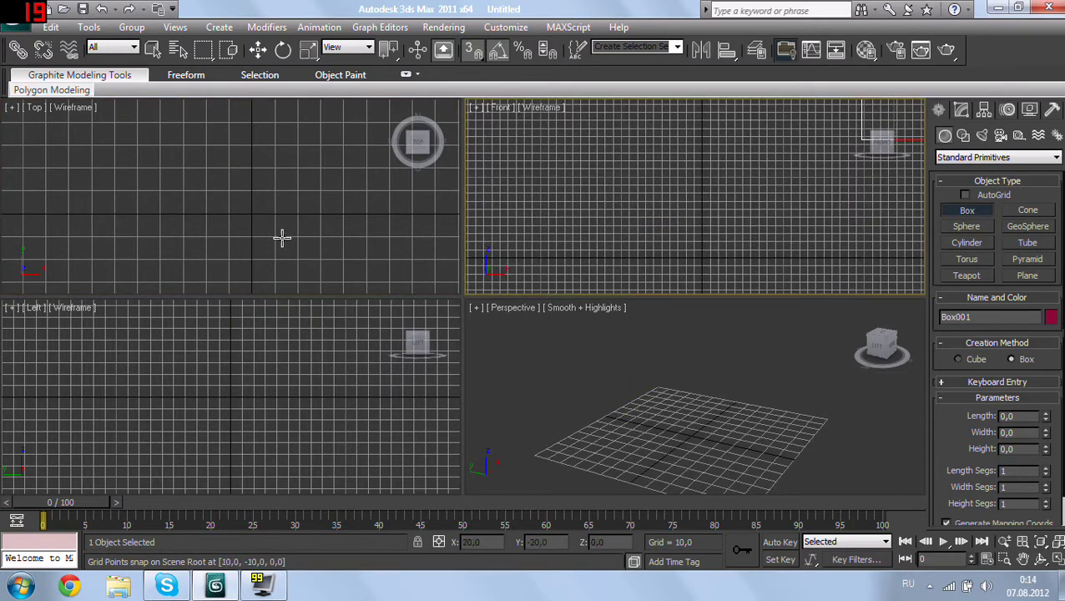
middle_drag(281, 239, 281, 254)
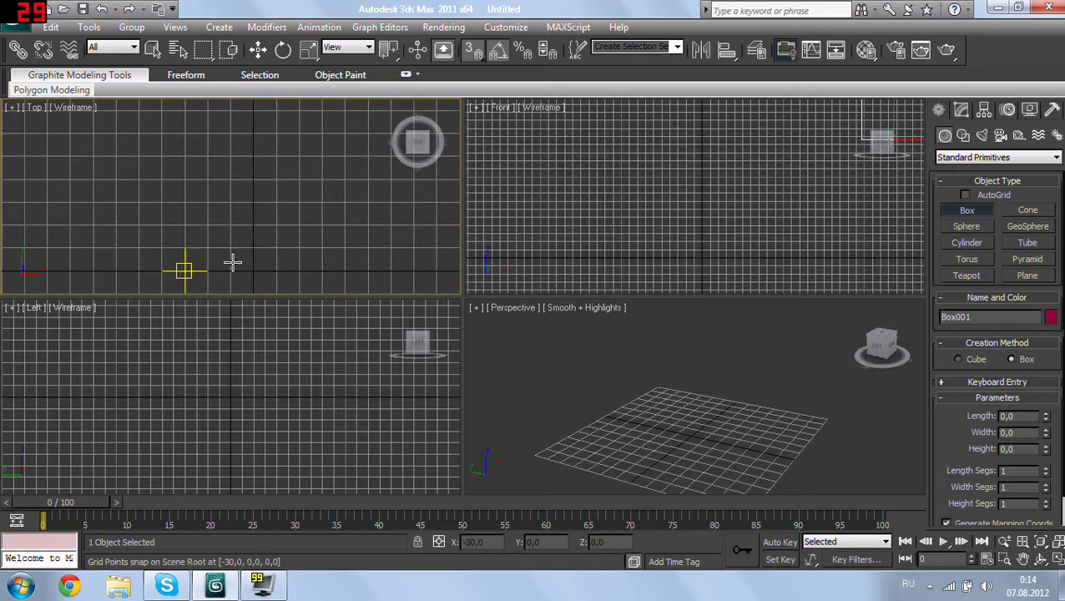
scroll(290, 225, up, 2)
scroll(318, 245, down, 1)
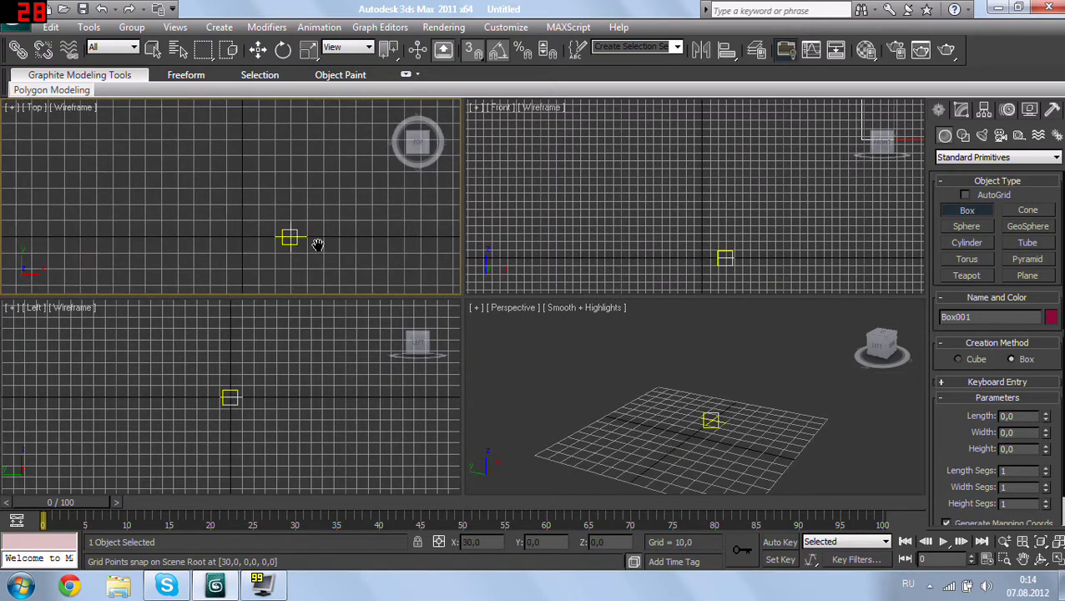
scroll(267, 240, down, 1)
Step: Draw Box002 with a 40 × 40 base and 120 height, then switch to Select and Move
drag(228, 239, 262, 271)
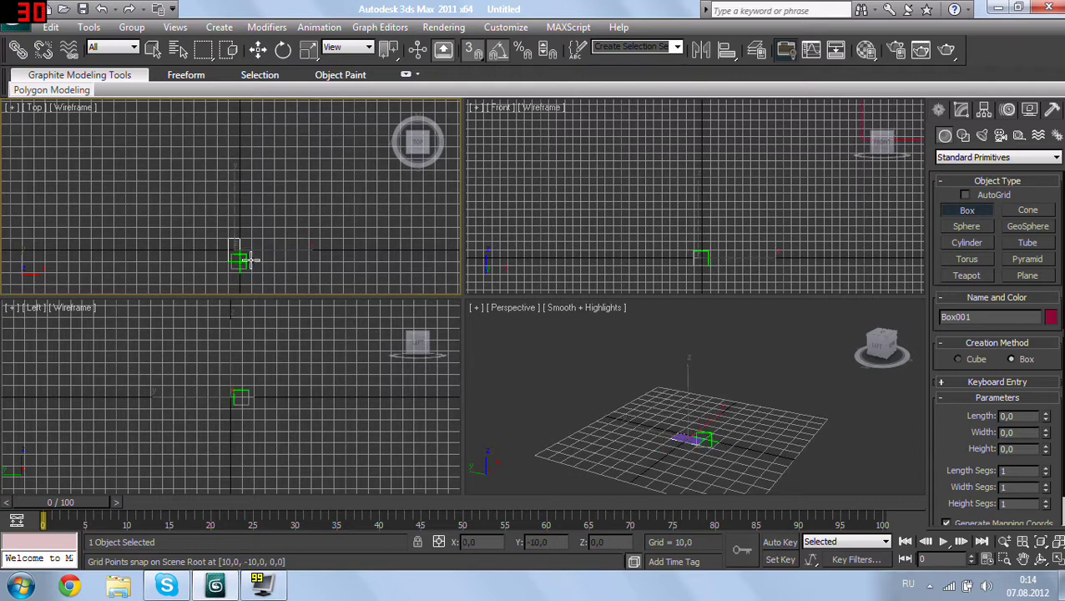
right_click(253, 250)
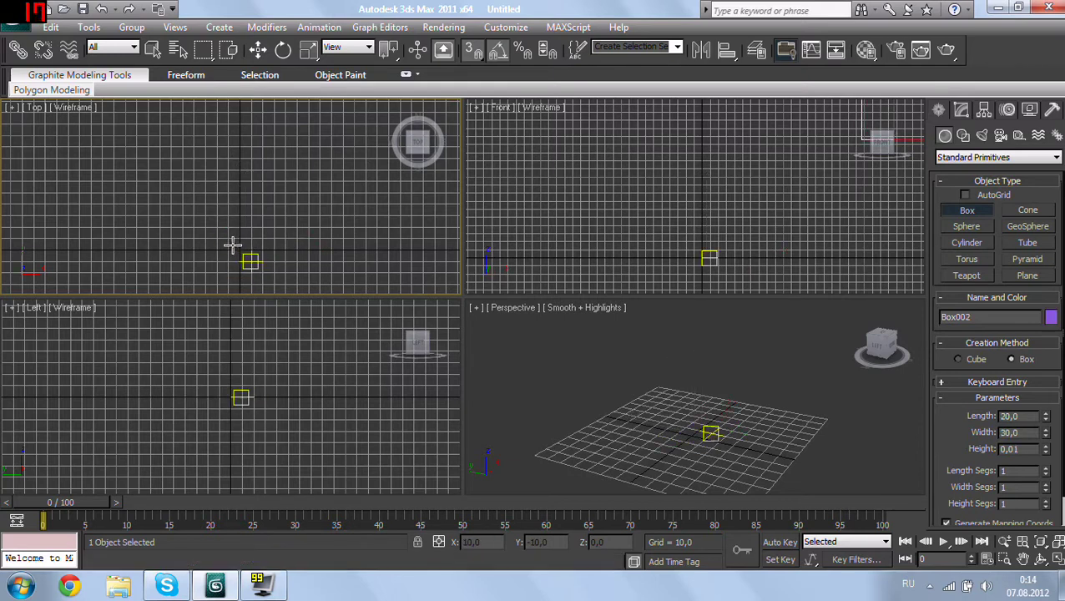
drag(253, 264, 262, 274)
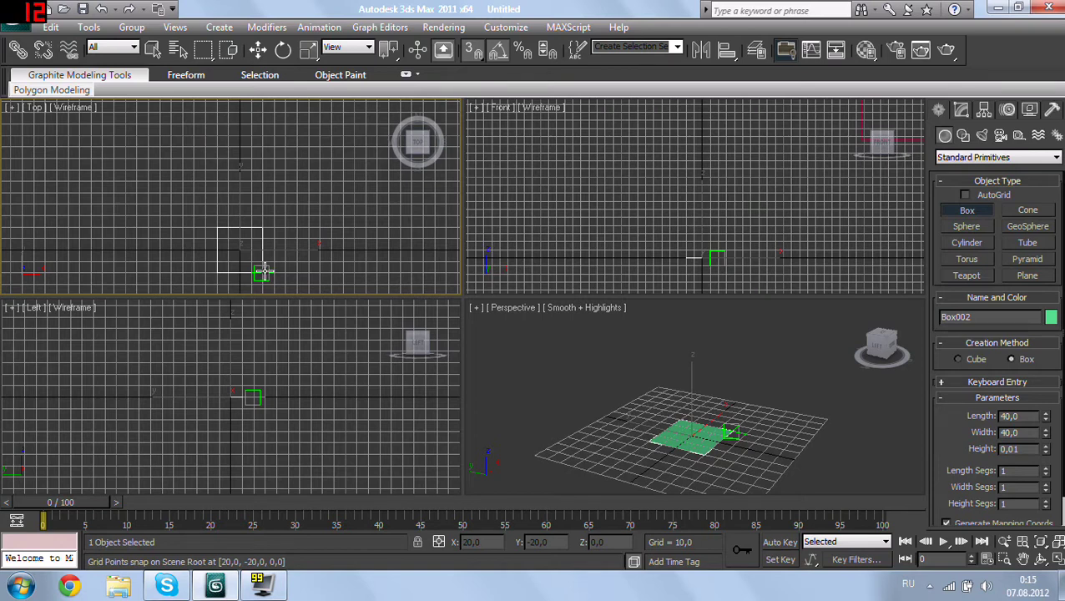
click(263, 272)
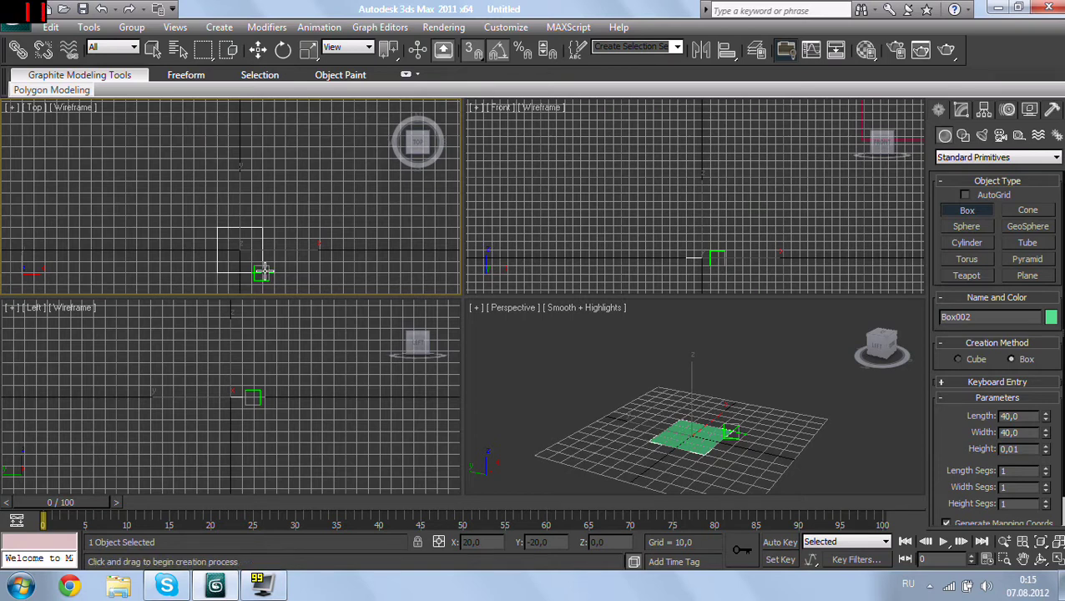
click(259, 248)
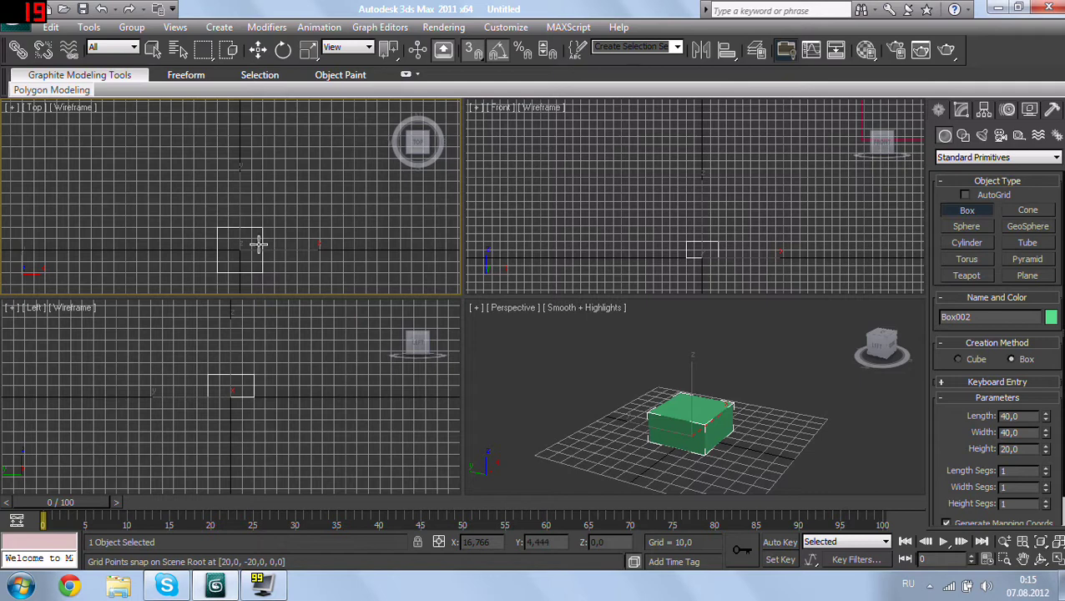
click(256, 221)
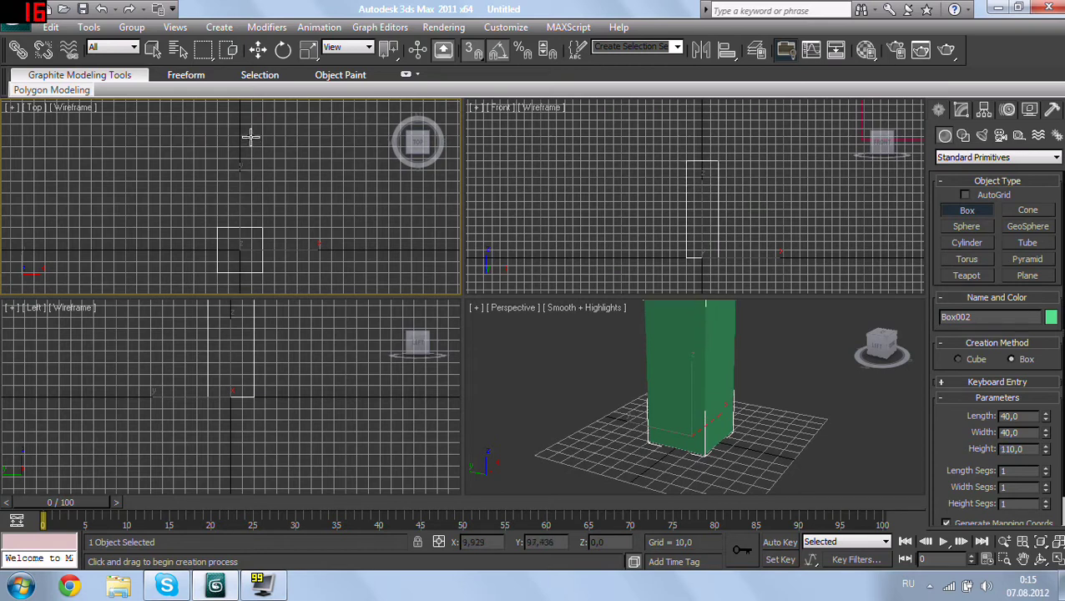
scroll(668, 359, down, 1)
scroll(668, 359, down, 3)
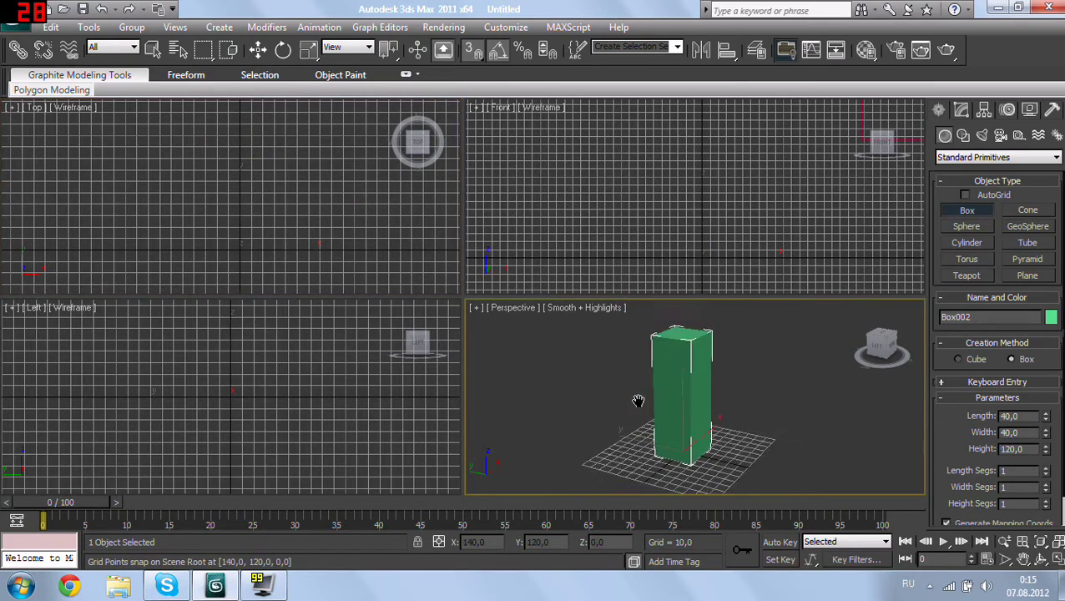
scroll(637, 399, down, 2)
scroll(631, 385, up, 2)
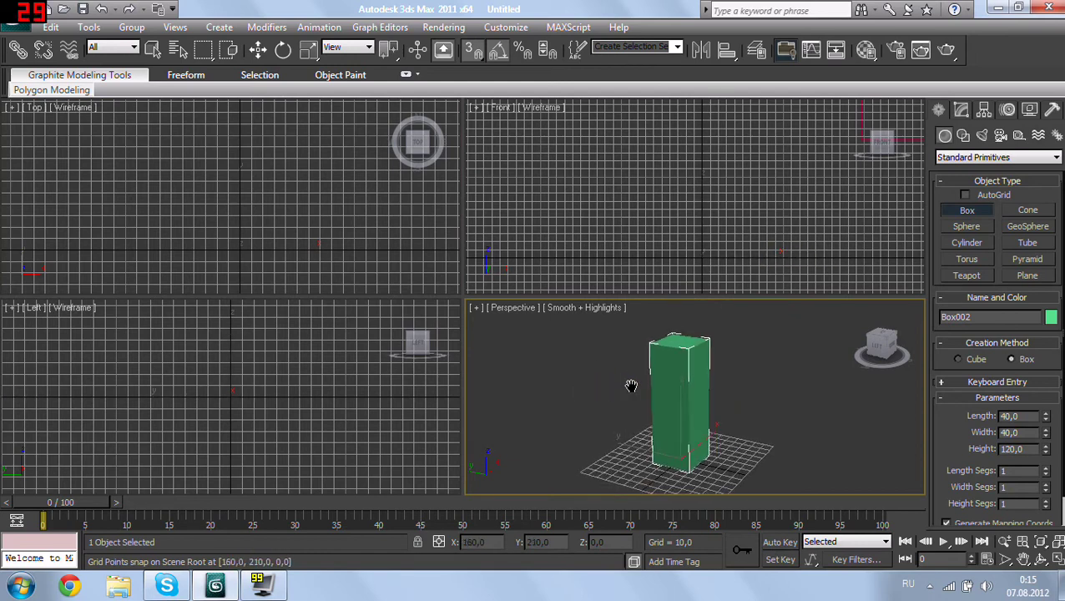
scroll(633, 398, up, 2)
scroll(635, 393, up, 1)
scroll(647, 362, up, 1)
scroll(678, 387, down, 2)
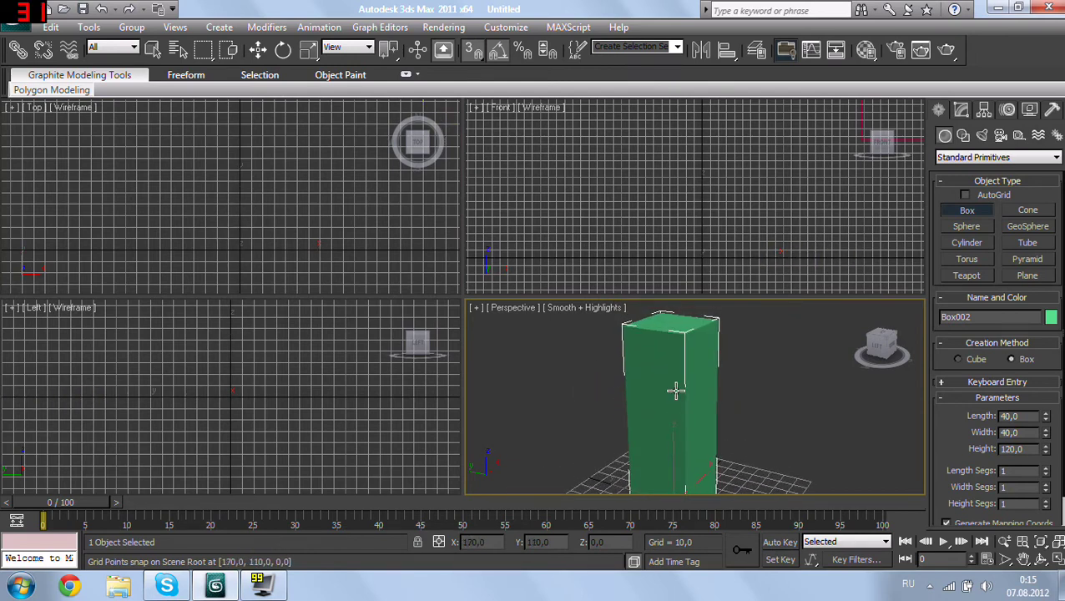
scroll(685, 386, down, 2)
scroll(685, 386, down, 2)
scroll(685, 389, up, 2)
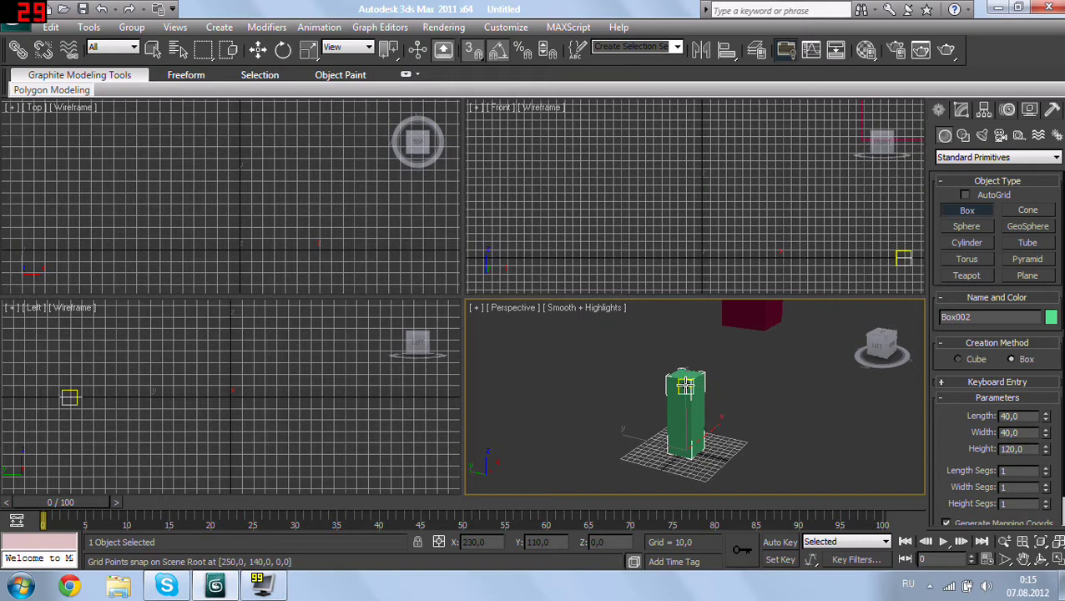
key(w)
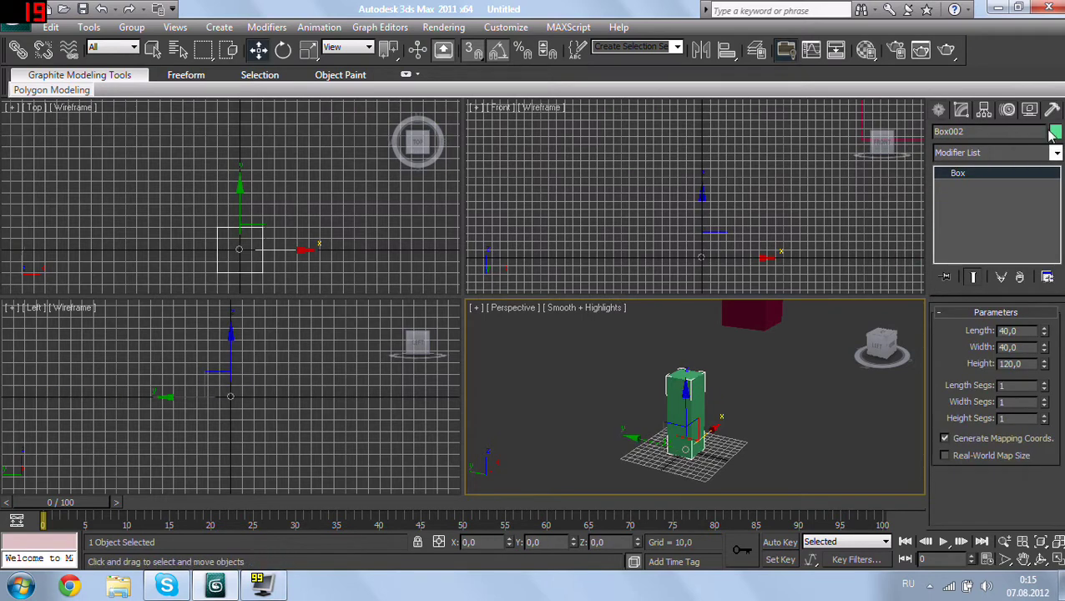
Step: Change the tall box's object colour to yellow
click(467, 247)
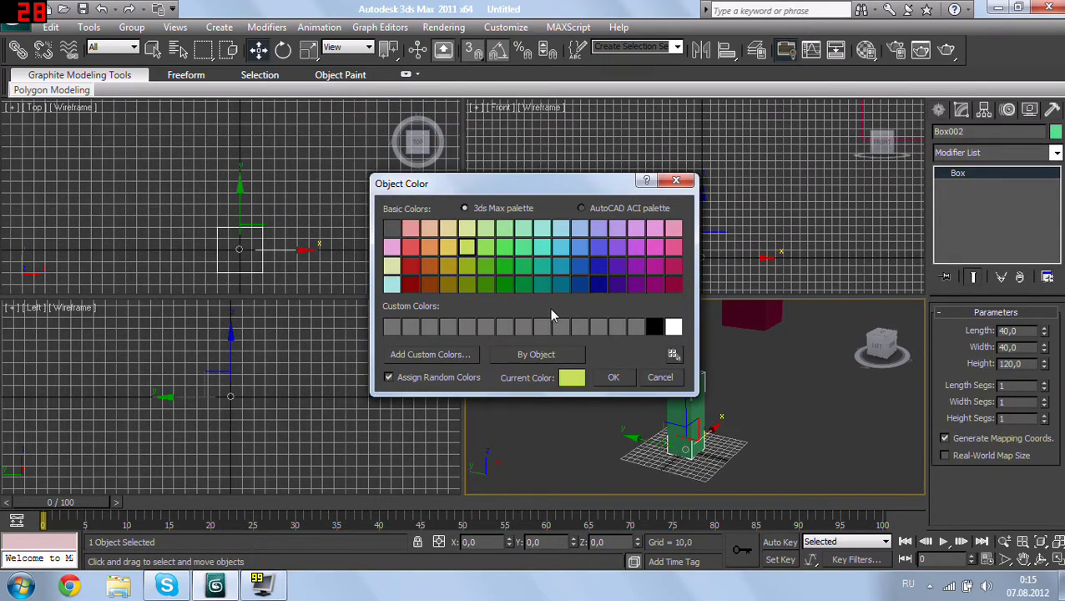
click(613, 378)
alt+middle_drag(660, 392, 709, 385)
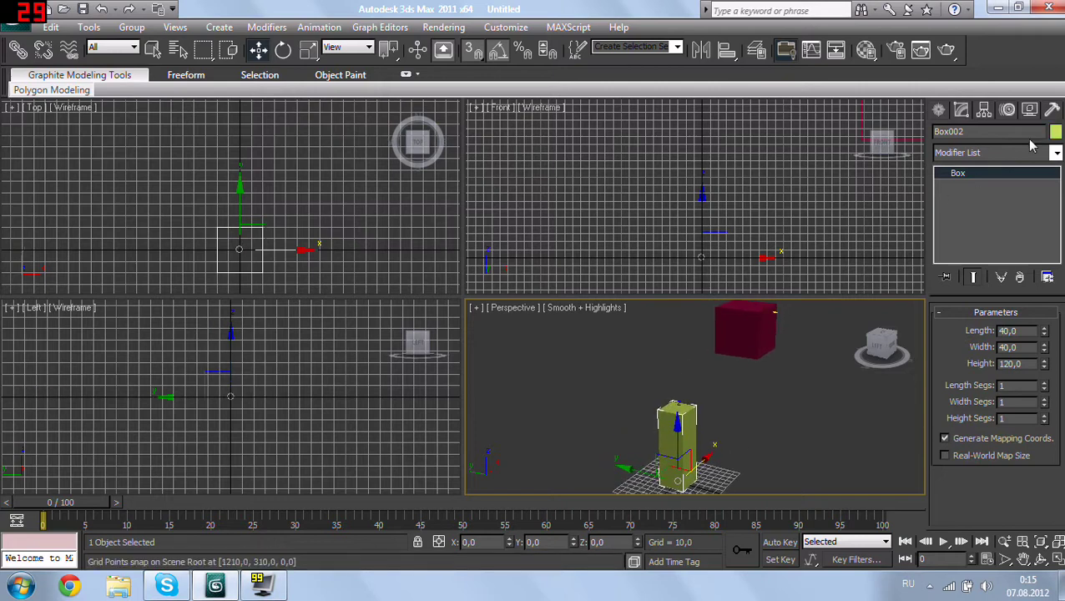
click(1057, 131)
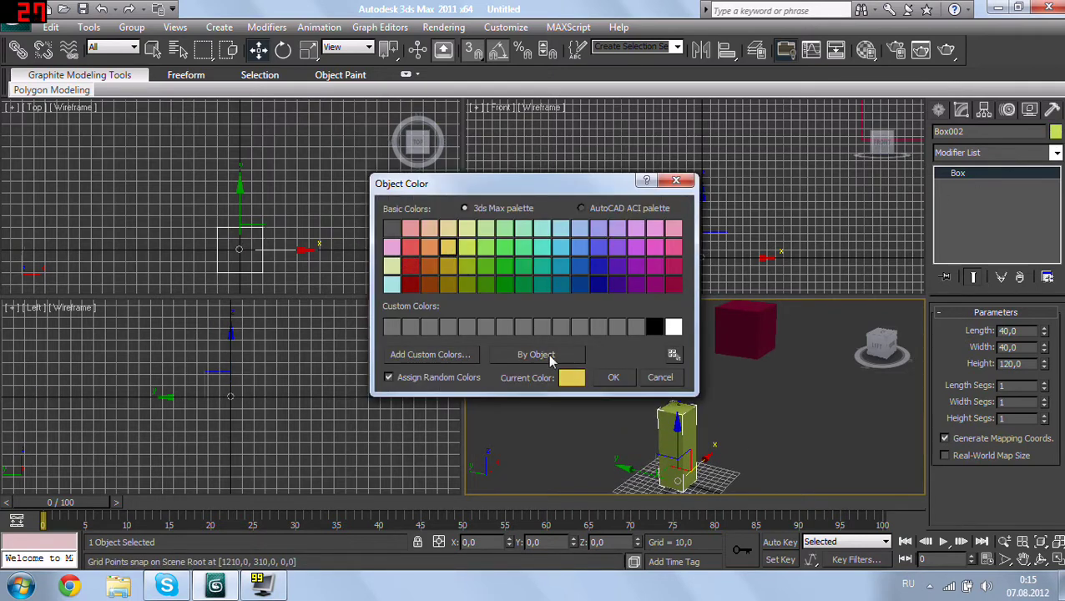
click(613, 378)
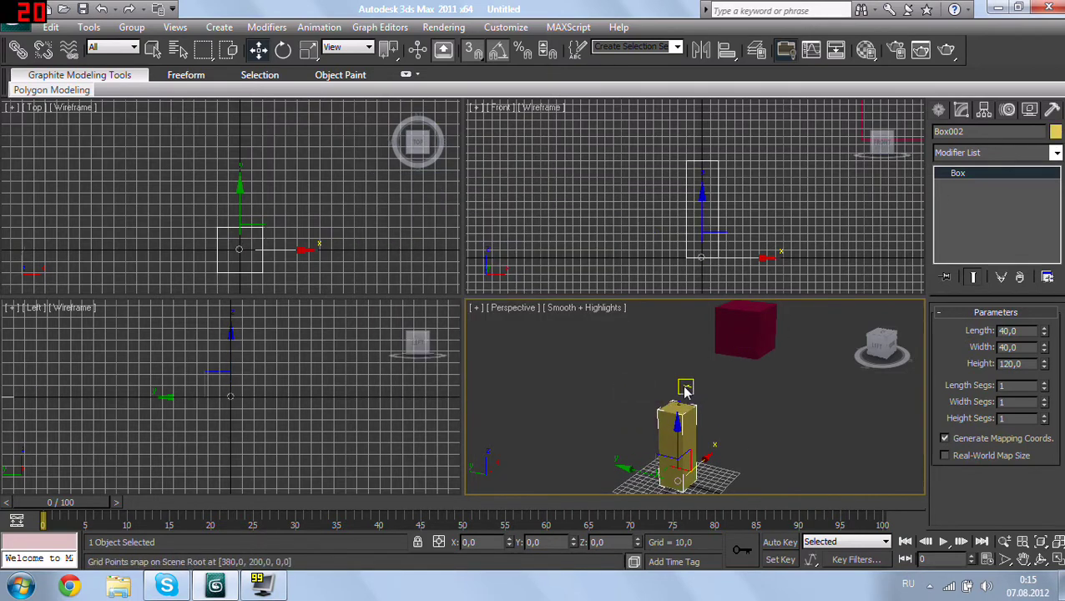
mouse_move(685, 388)
alt+middle_down()
mouse_move(678, 363)
mouse_move(736, 387)
alt+middle_up()
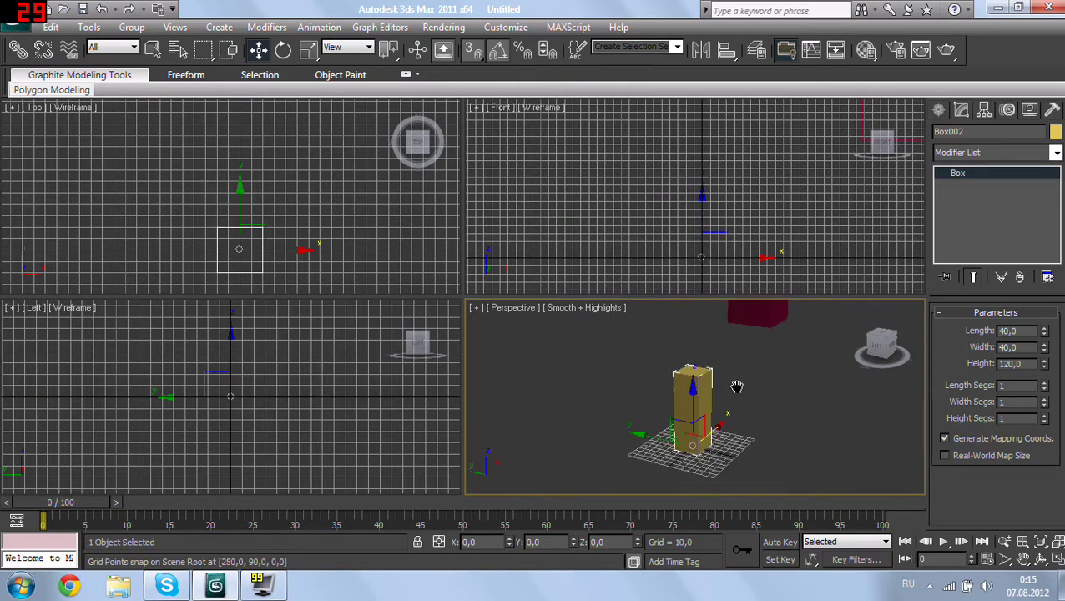
Step: Turn on Edged Faces in the Perspective view after briefly checking wireframe
scroll(737, 387, up, 2)
scroll(739, 391, up, 3)
scroll(718, 384, down, 5)
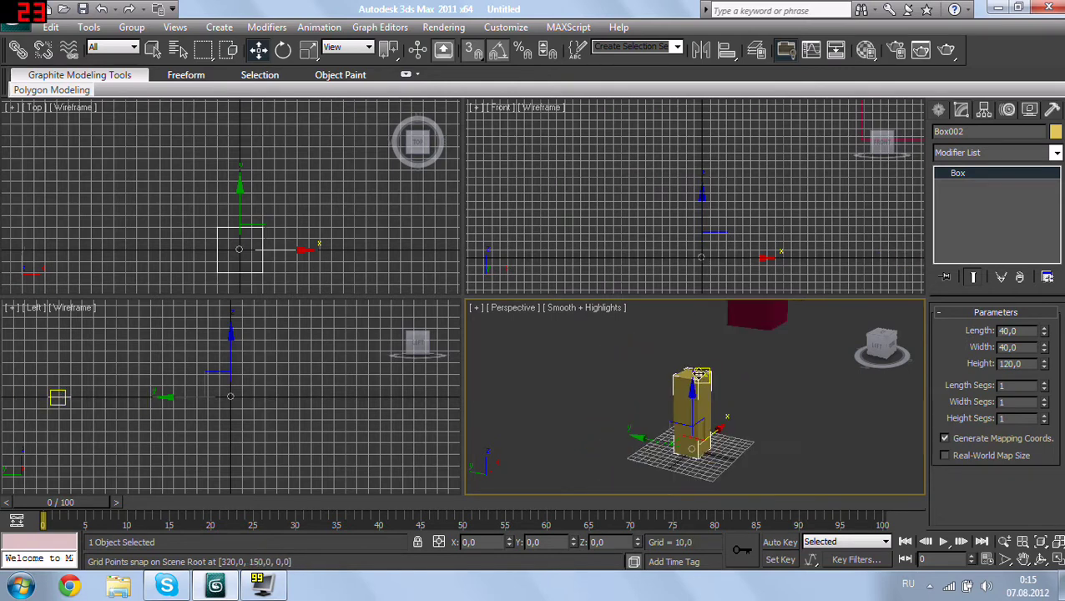
scroll(774, 383, up, 1)
scroll(774, 380, up, 2)
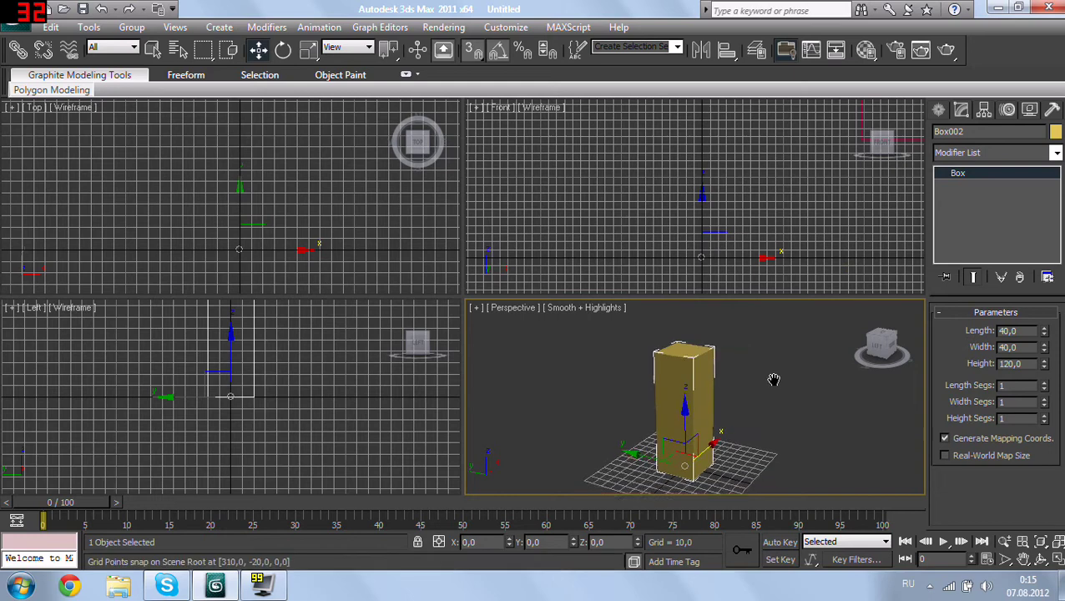
scroll(774, 380, up, 2)
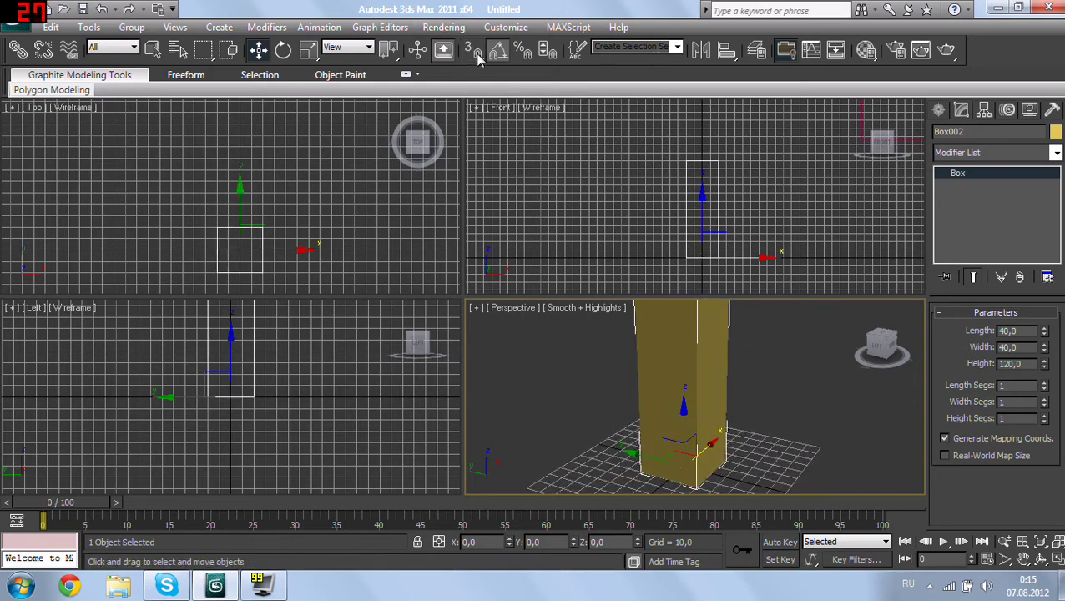
scroll(718, 409, down, 2)
scroll(802, 427, down, 1)
scroll(798, 424, down, 1)
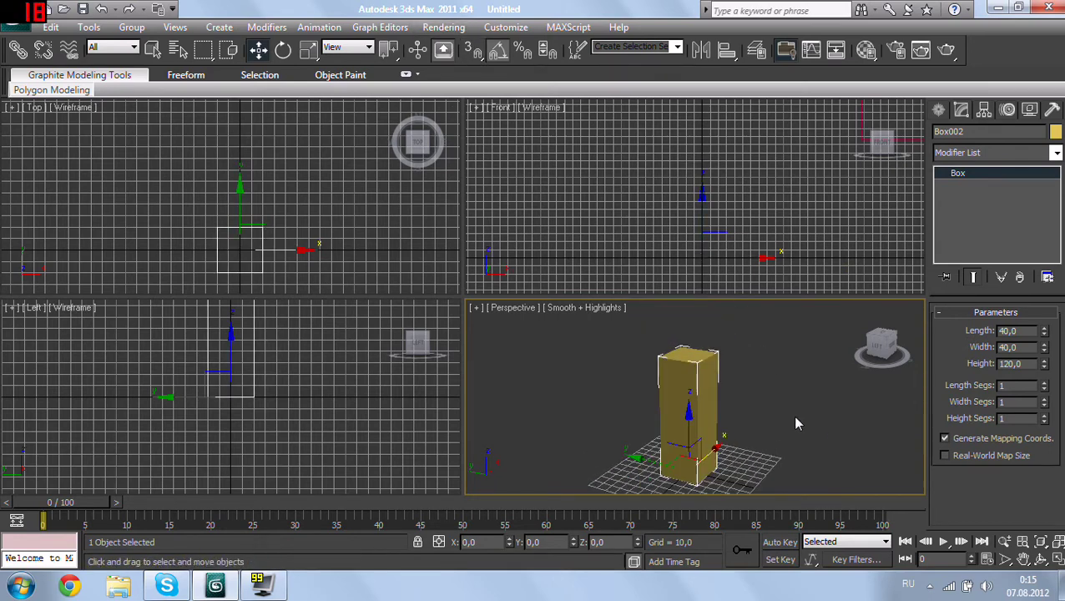
key(F3)
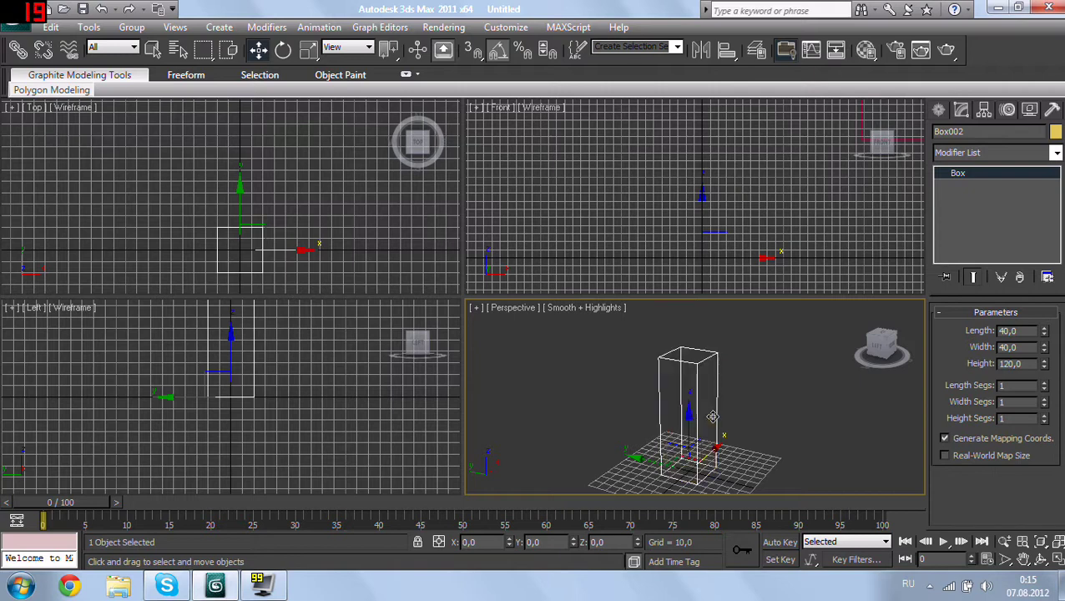
key(F3)
scroll(713, 415, up, 2)
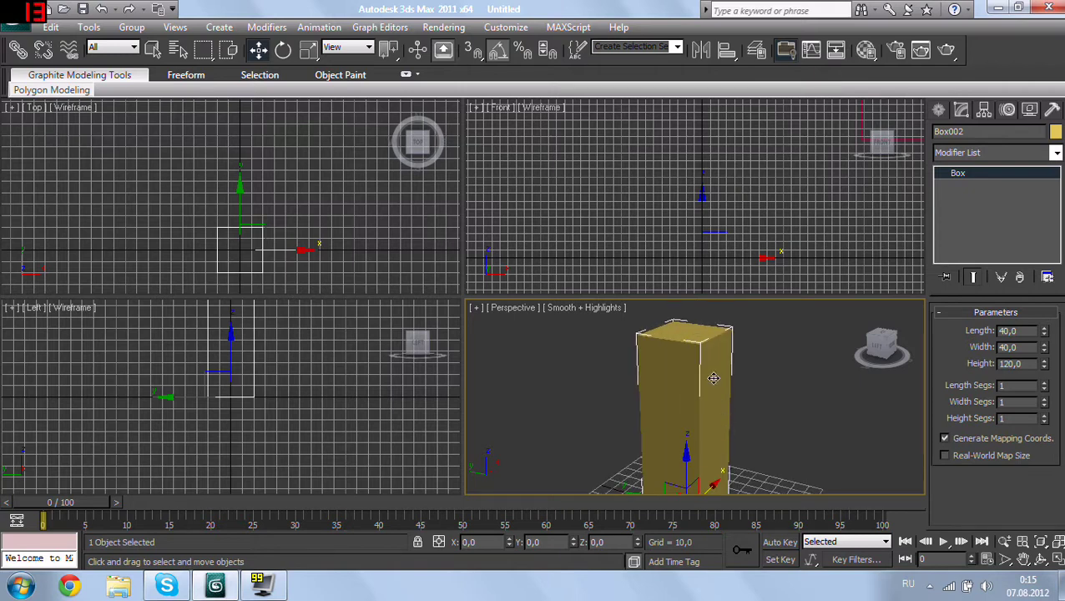
key(F4)
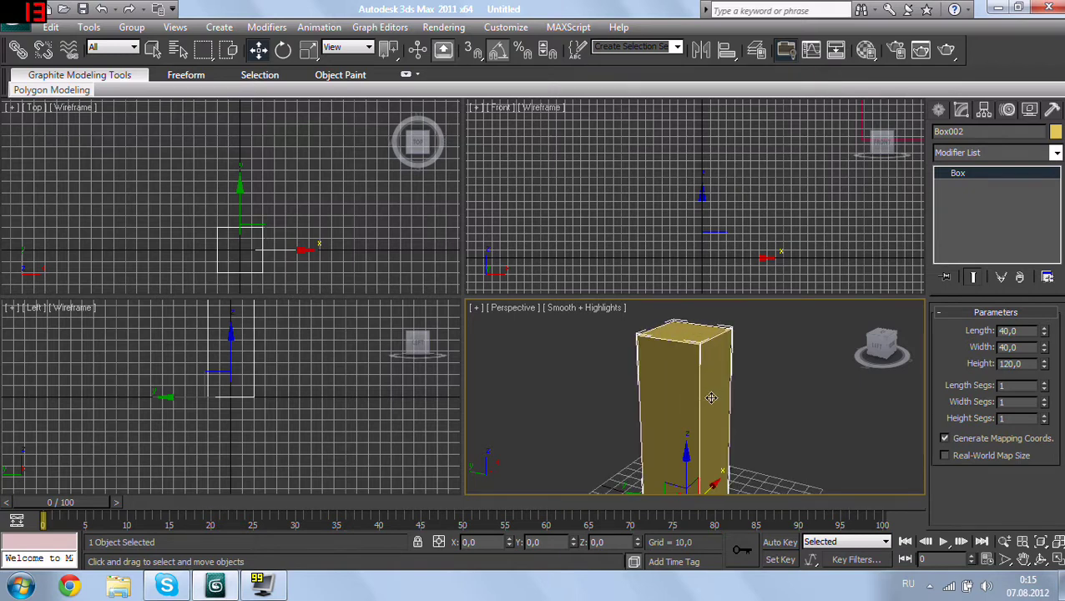
mouse_move(703, 399)
alt+middle_down()
mouse_move(701, 383)
mouse_move(695, 424)
mouse_move(682, 405)
alt+middle_up()
scroll(698, 387, up, 3)
scroll(694, 424, up, 2)
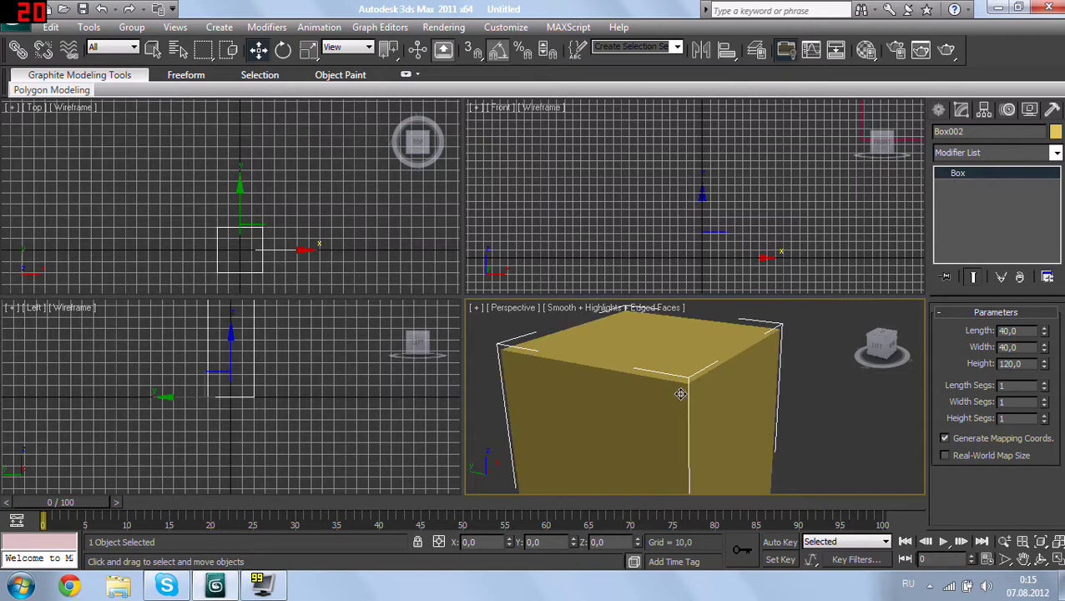
Step: Set the tall box's Length Segs and Width Segs to 4
scroll(684, 404, down, 5)
alt+middle_drag(738, 409, 838, 388)
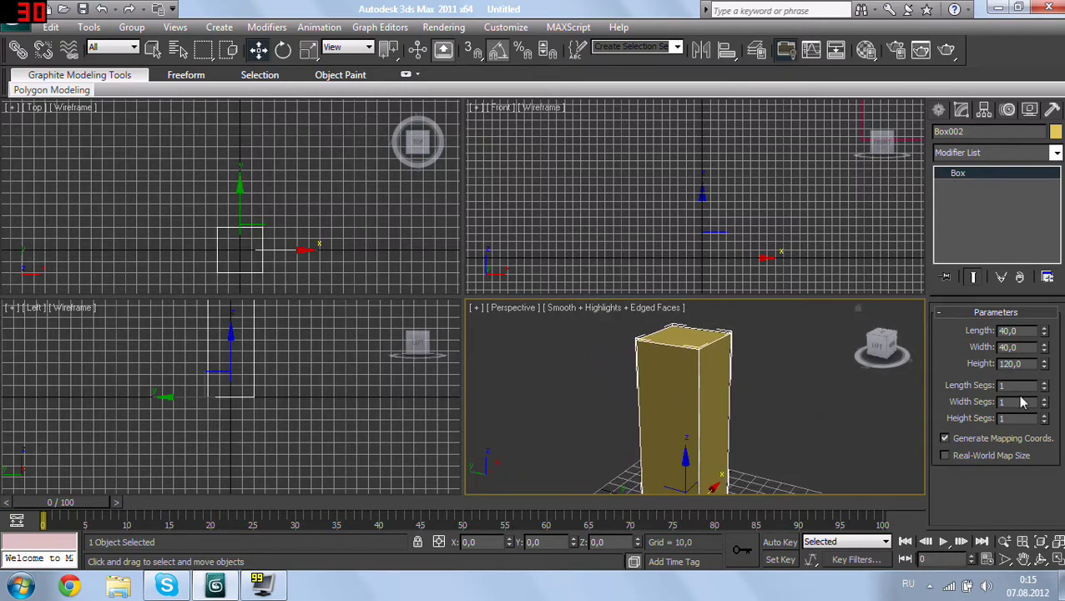
click(1043, 383)
click(1043, 383)
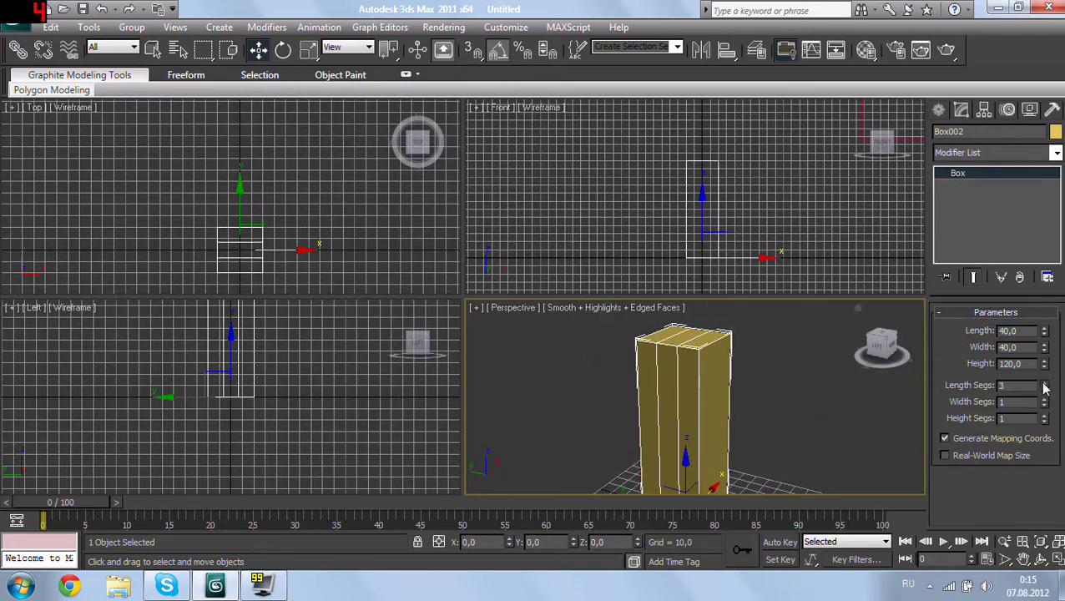
click(1044, 384)
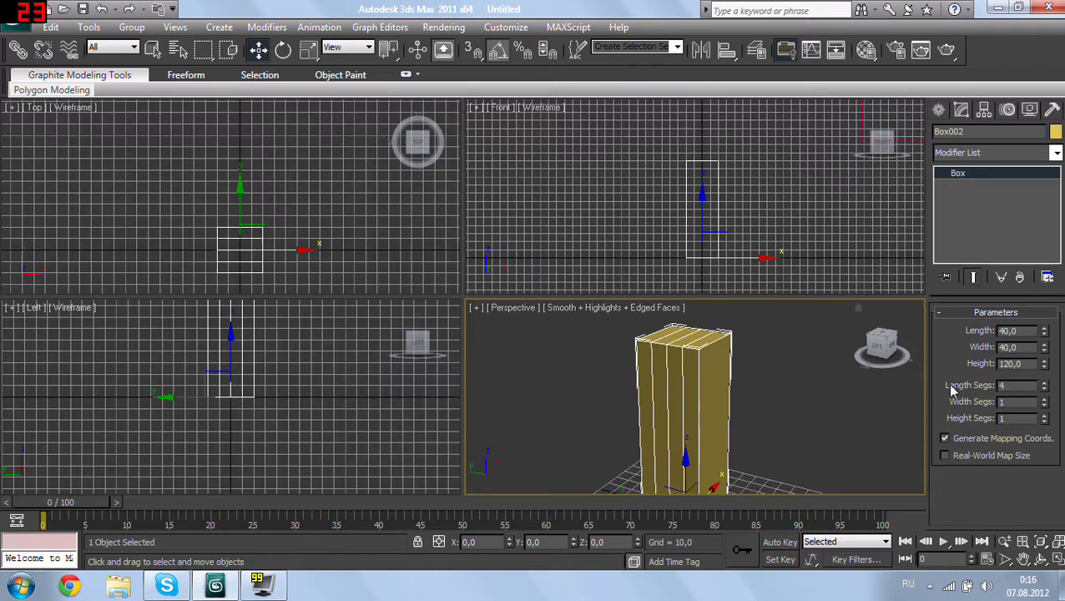
click(1044, 399)
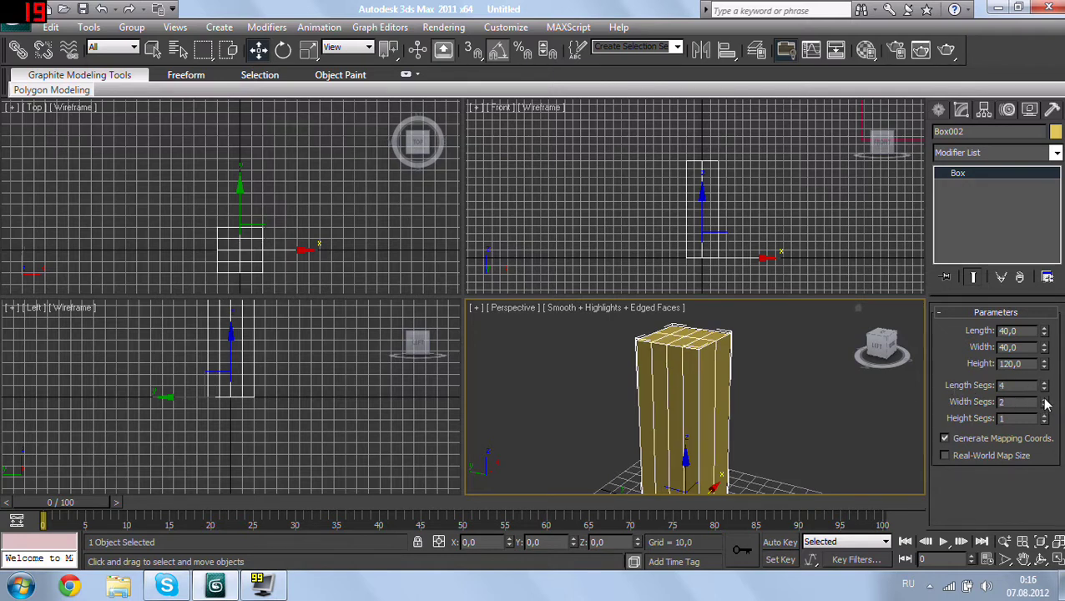
click(1044, 399)
click(1044, 399)
click(1044, 399)
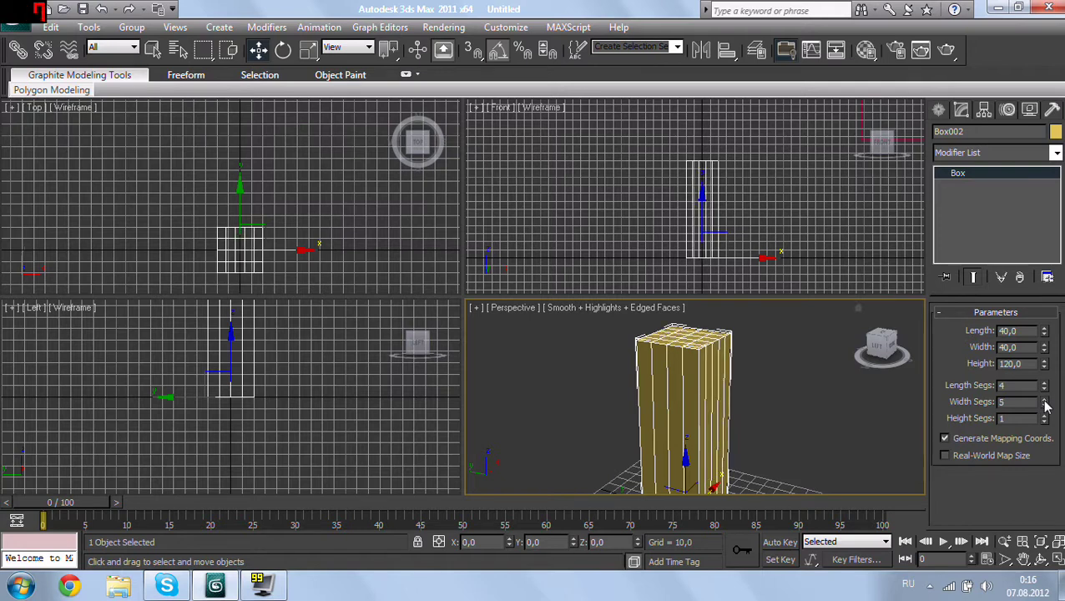
click(1044, 405)
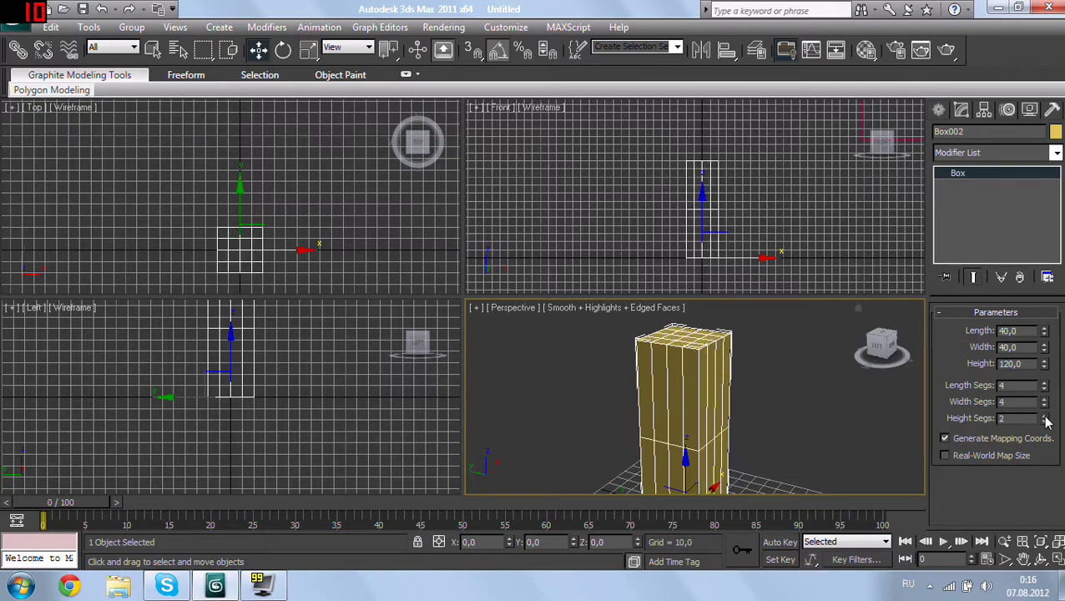
Step: Raise Height Segs to 12 and orbit around the segmented box
click(1044, 416)
click(1044, 415)
click(1044, 416)
click(1045, 416)
click(1044, 415)
click(1044, 416)
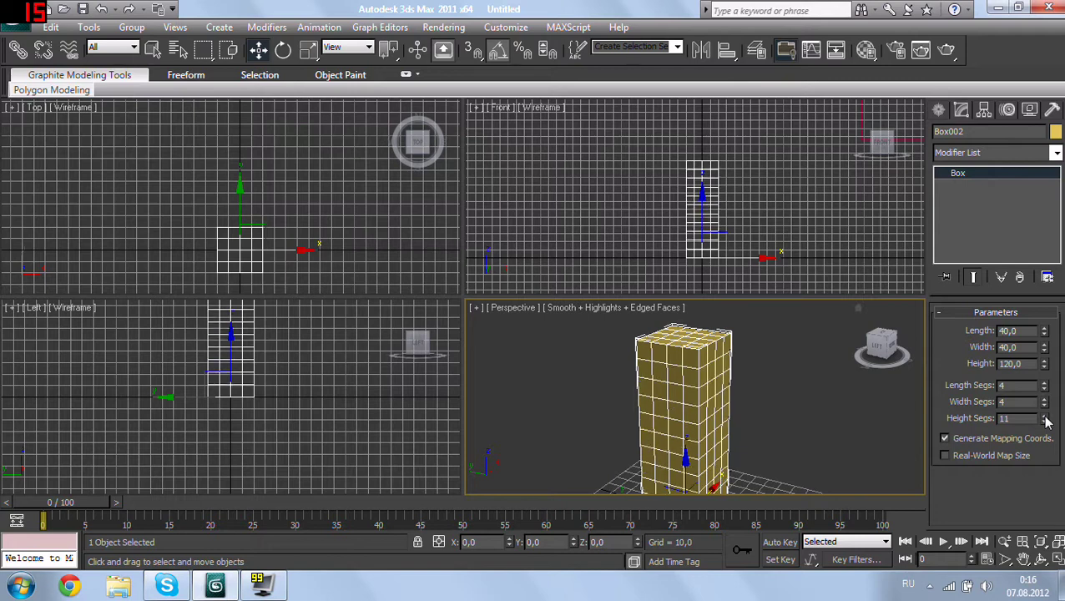
click(1044, 416)
scroll(713, 409, down, 3)
mouse_move(713, 411)
middle_down()
mouse_move(704, 429)
mouse_move(716, 430)
middle_up()
drag(886, 354, 882, 346)
Step: Frame the red Box001 cube in the viewport and select it
scroll(644, 364, up, 2)
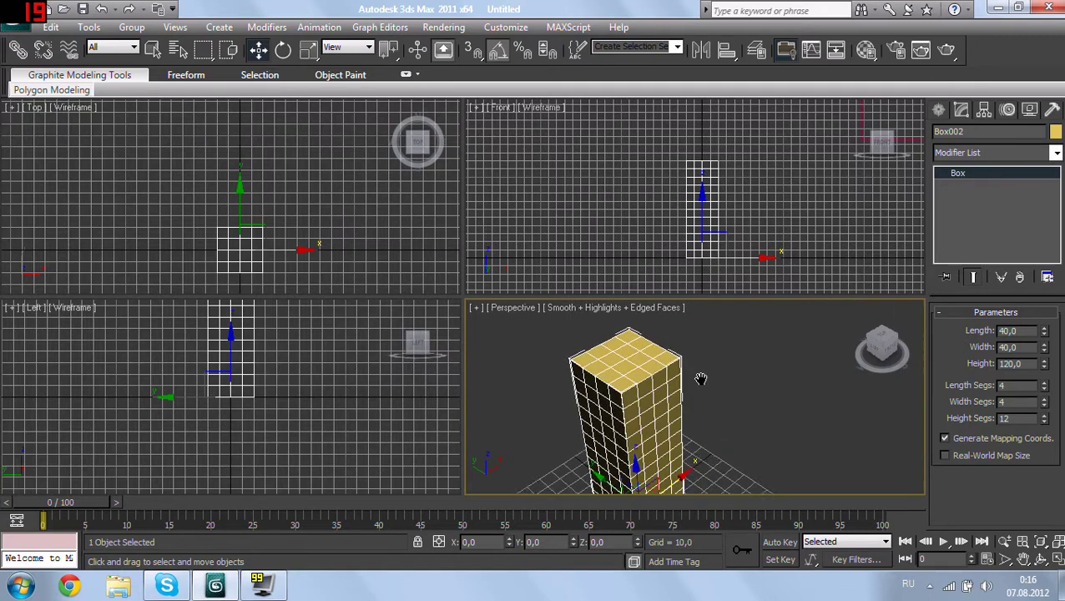
scroll(684, 355, down, 3)
scroll(723, 344, down, 1)
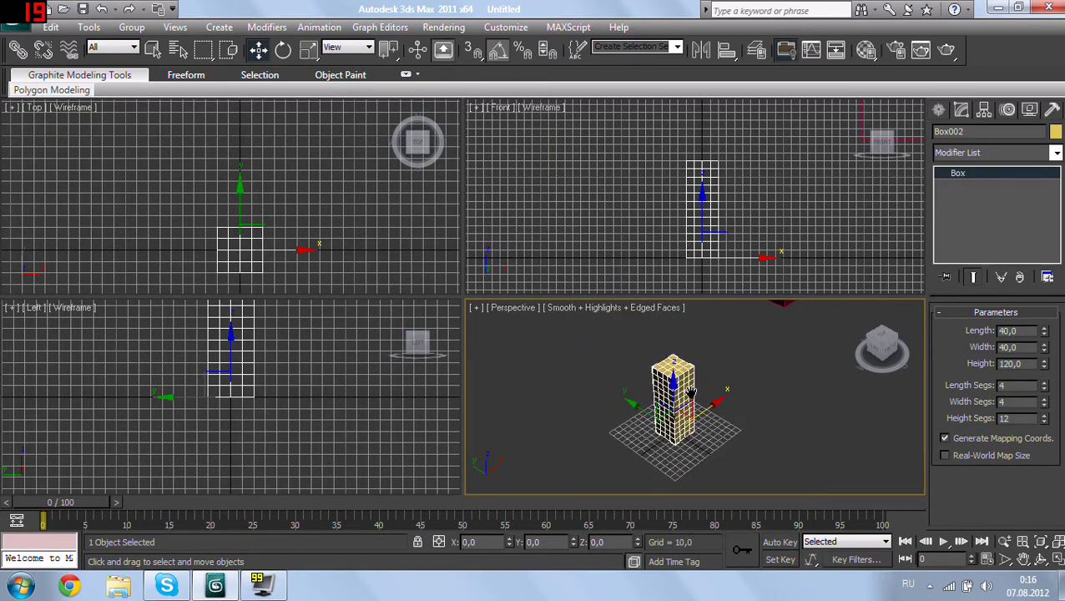
scroll(691, 392, down, 2)
scroll(683, 423, up, 2)
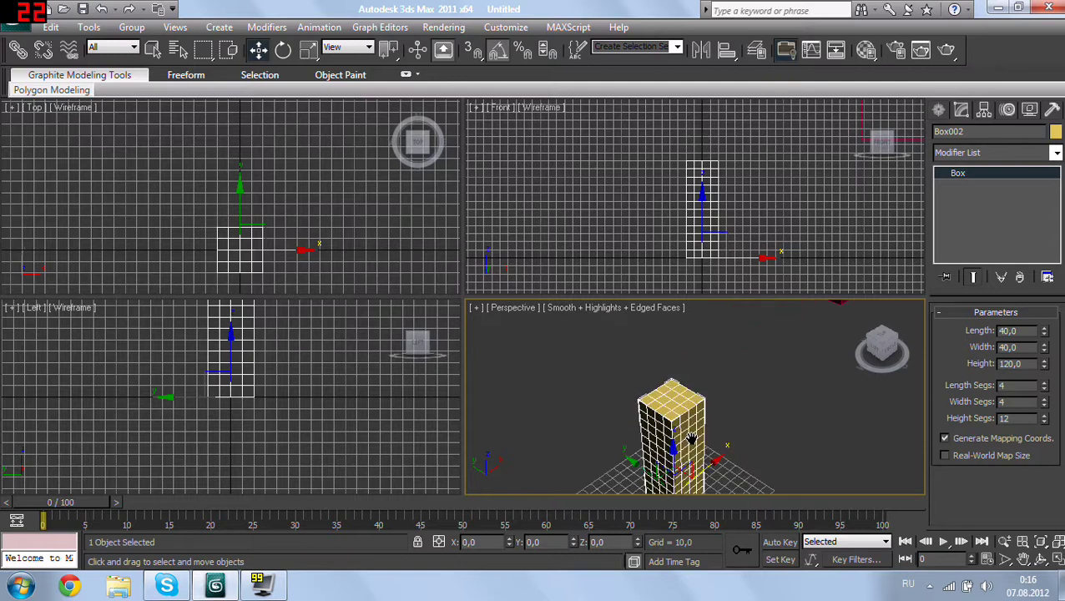
scroll(693, 417, up, 2)
scroll(727, 410, down, 3)
scroll(746, 402, up, 2)
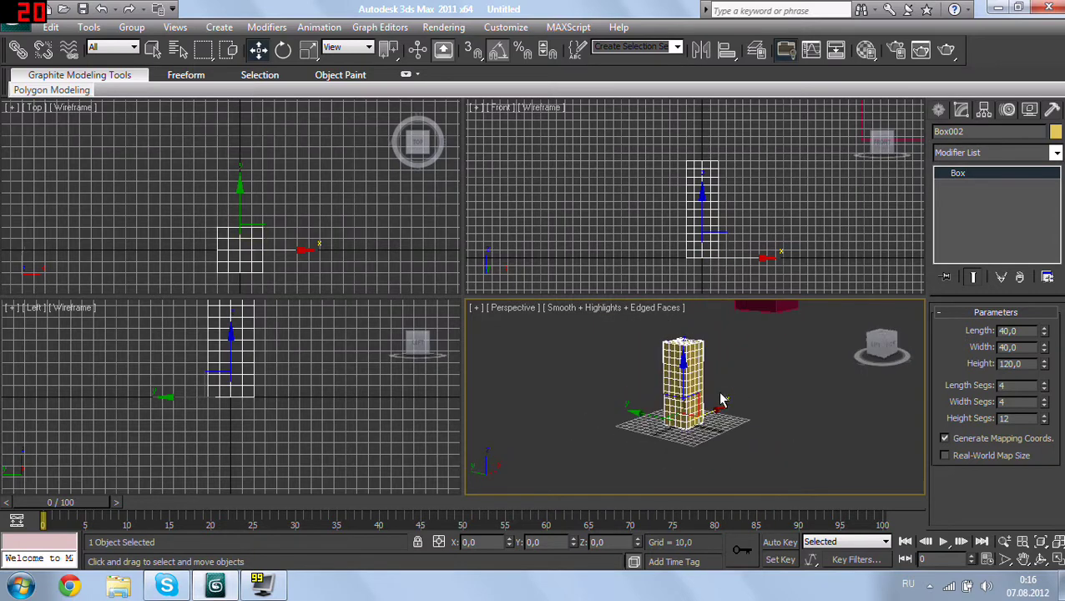
scroll(726, 442, up, 2)
scroll(739, 438, down, 2)
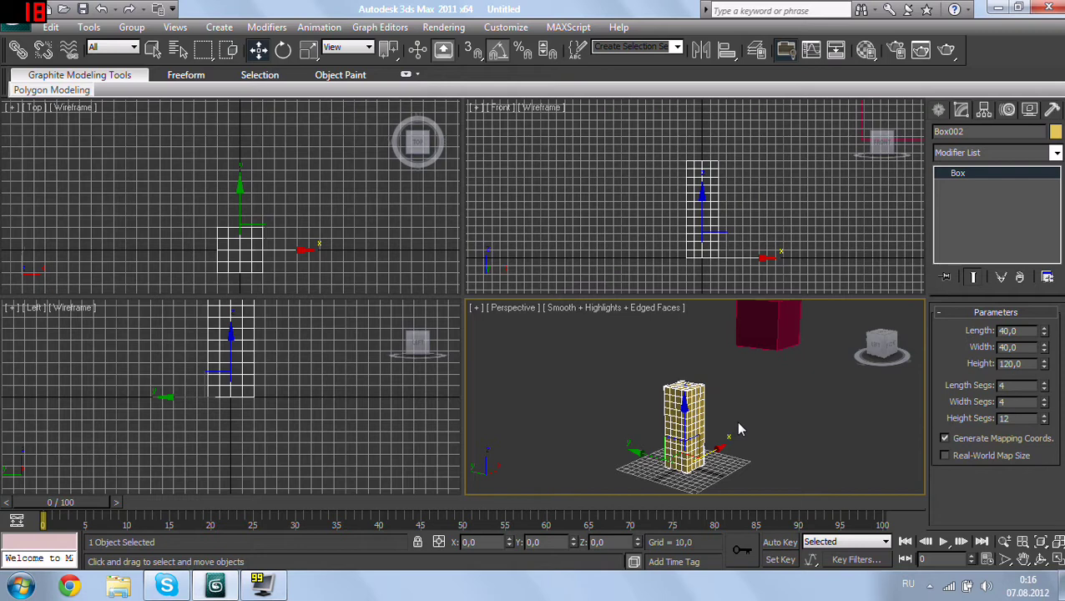
mouse_move(739, 430)
middle_down()
mouse_move(732, 388)
mouse_move(718, 404)
mouse_move(716, 362)
mouse_move(704, 381)
mouse_move(721, 362)
mouse_move(718, 466)
mouse_move(785, 460)
mouse_move(788, 412)
mouse_move(701, 408)
middle_up()
scroll(751, 392, up, 2)
scroll(701, 408, up, 2)
scroll(698, 414, up, 2)
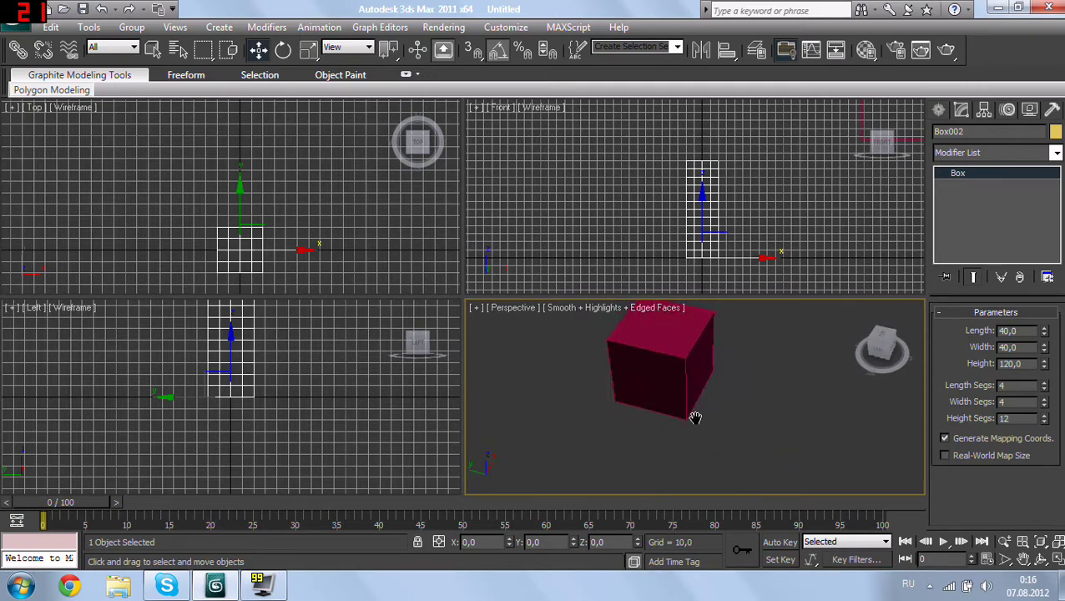
click(674, 393)
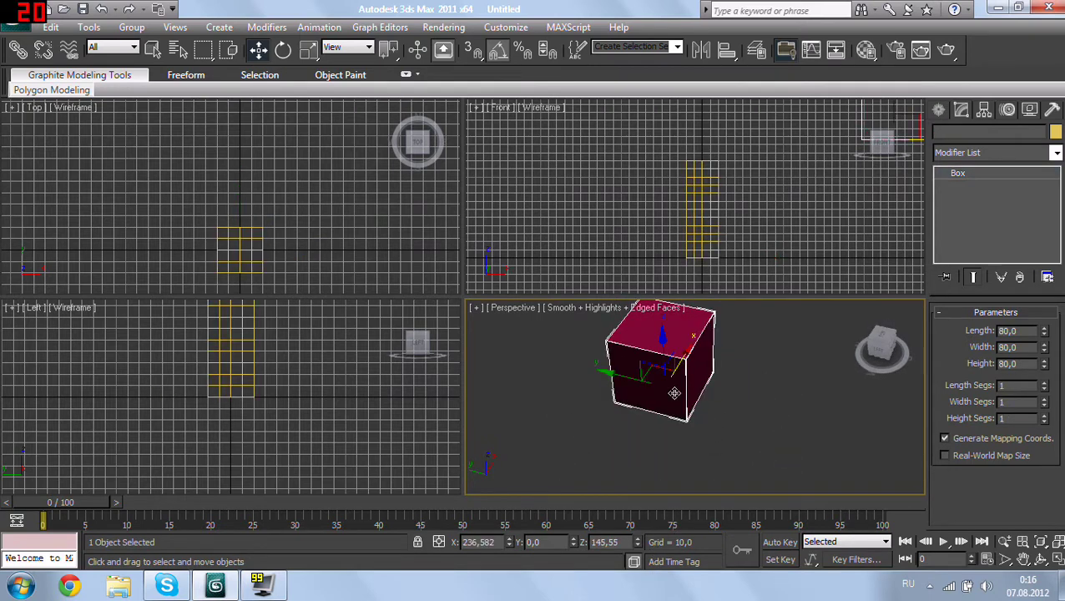
Step: Set Box001's Length, Width and Height Segs to 8
click(1043, 383)
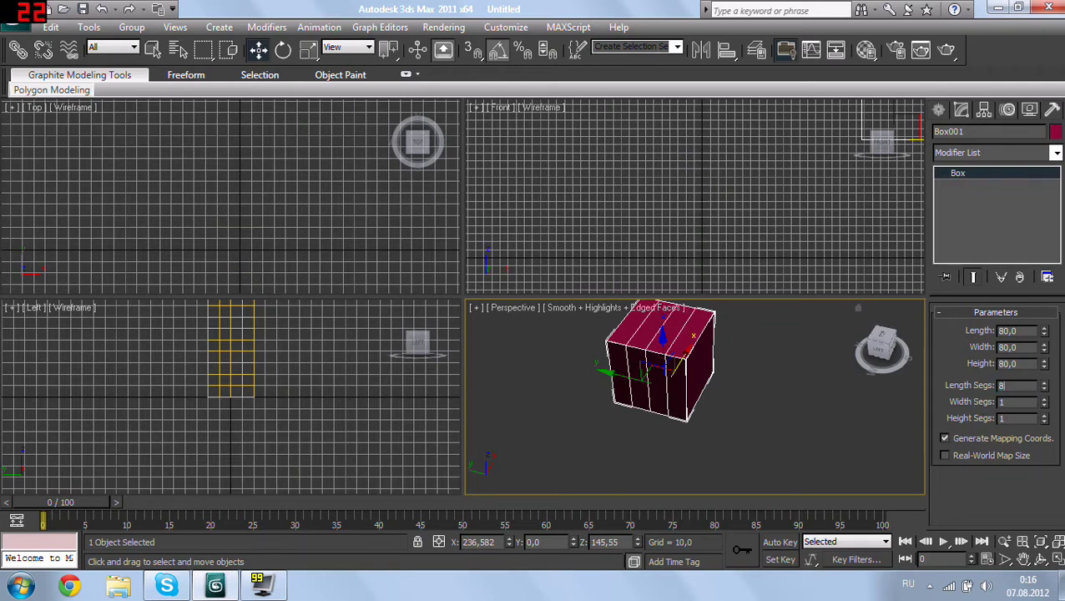
key(Tab)
text(8)
key(Tab)
text(8)
key(Return)
Step: Select the tall yellow box
mouse_move(733, 416)
middle_down()
mouse_move(707, 420)
mouse_move(713, 468)
mouse_move(721, 403)
middle_up()
scroll(713, 464, down, 3)
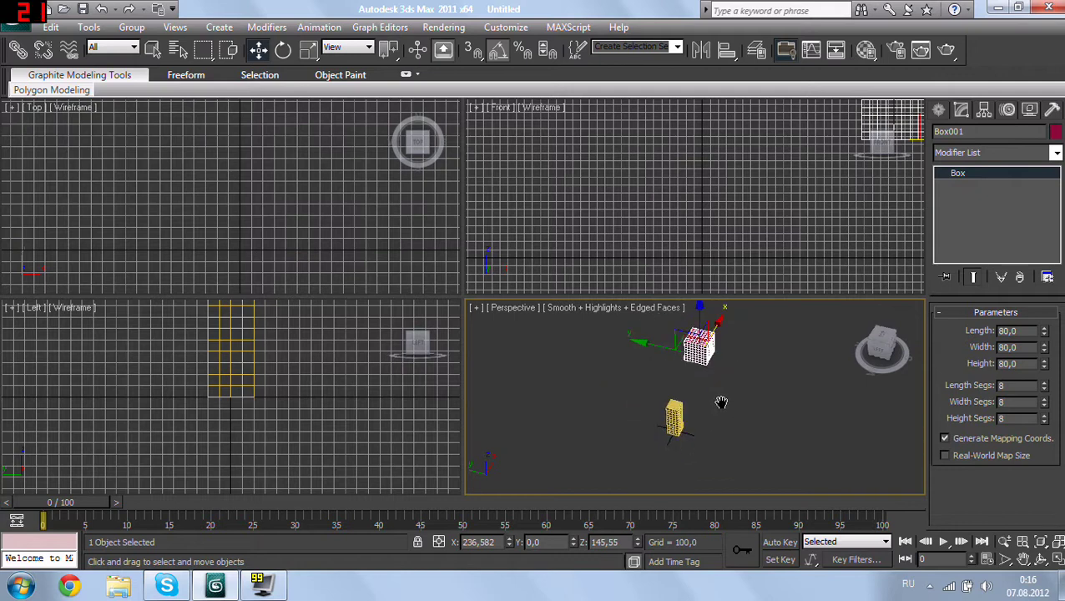
scroll(722, 403, up, 2)
scroll(718, 414, up, 2)
scroll(725, 396, up, 2)
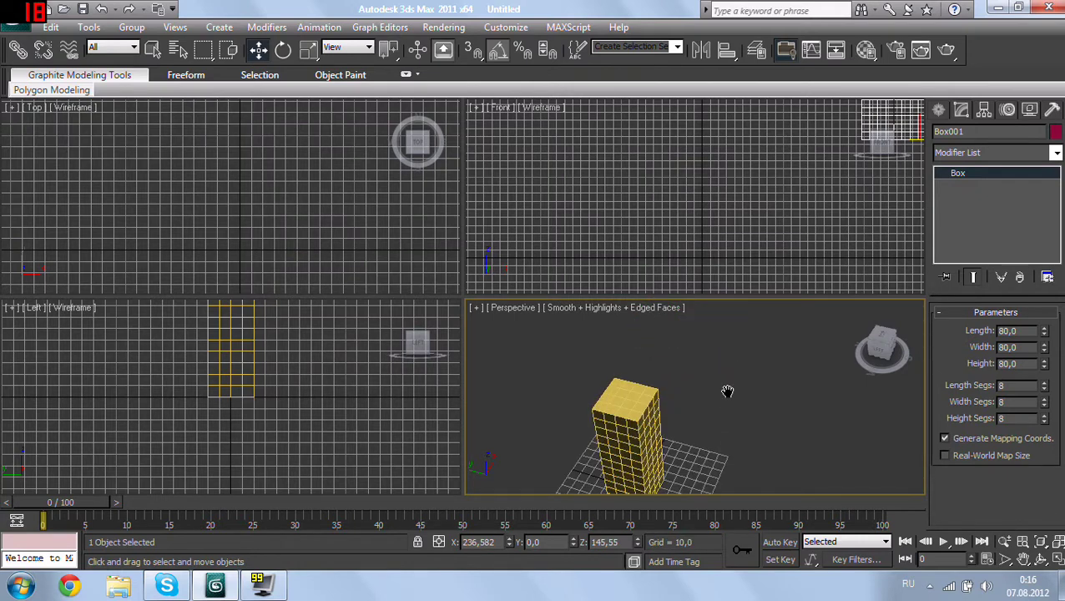
click(645, 420)
scroll(704, 399, down, 2)
scroll(708, 435, up, 2)
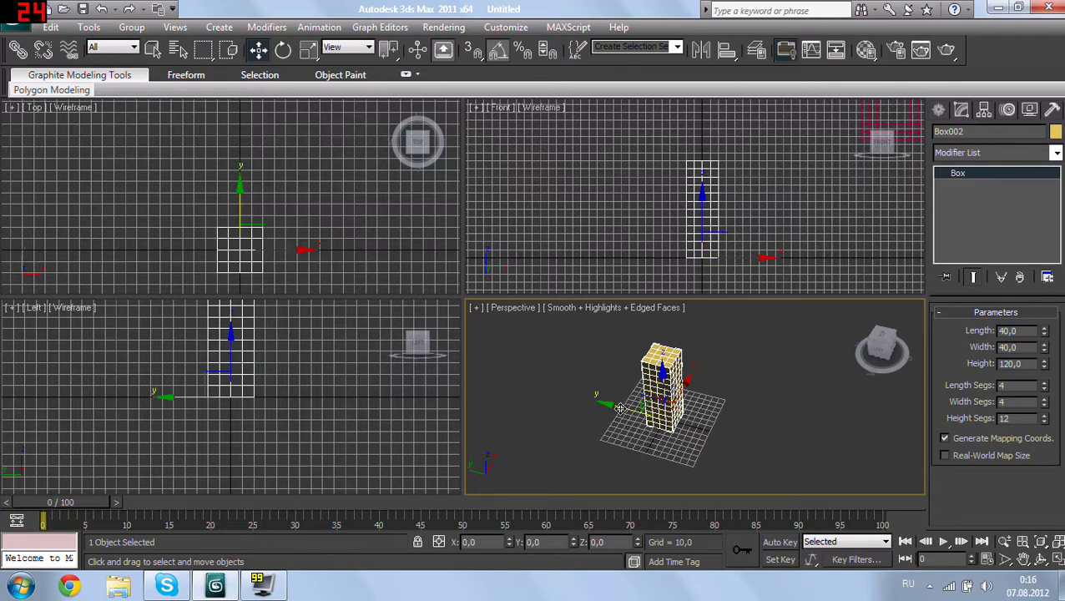
Step: Shift-drag the tall box along Y and confirm it as an independent copy, Box003
shift+drag(619, 408, 635, 409)
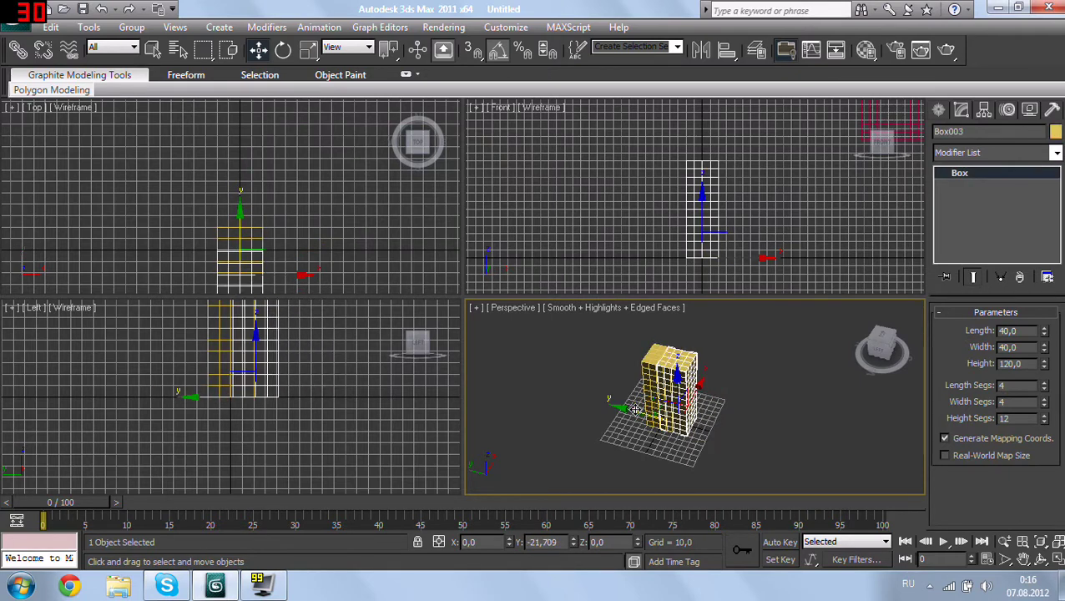
mouse_move(636, 409)
shift+mouse_down()
mouse_move(748, 455)
mouse_move(568, 381)
mouse_move(852, 455)
shift+mouse_up()
click(536, 358)
Step: Make two more copies of the tall box, giving four in a row
click(536, 358)
click(536, 358)
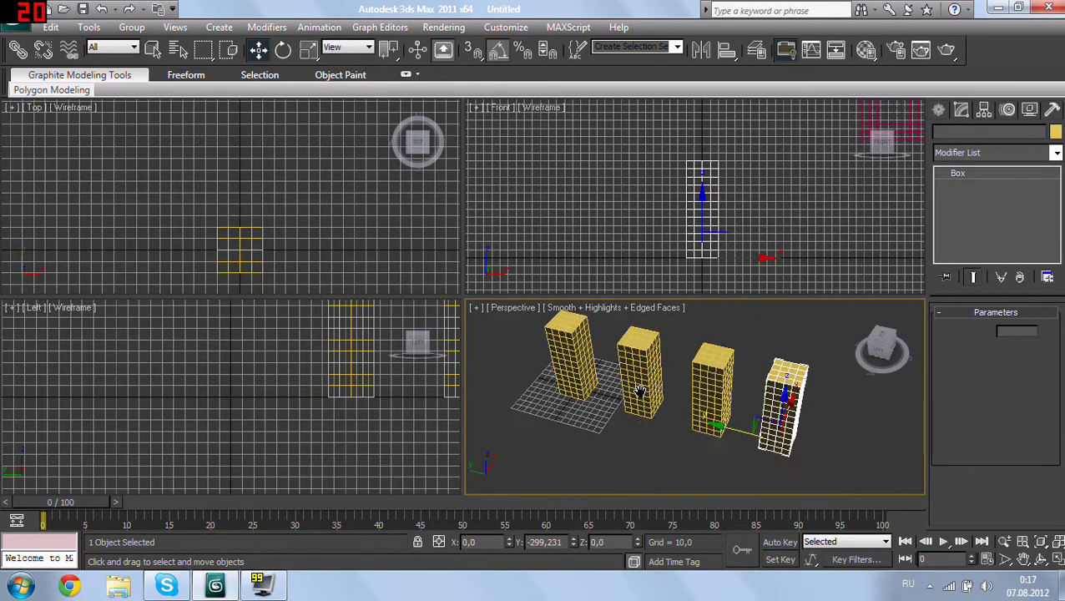
scroll(639, 391, down, 3)
scroll(639, 389, up, 2)
Step: Select the two outer tall boxes and raise them upward along Z
ctrl+click(617, 376)
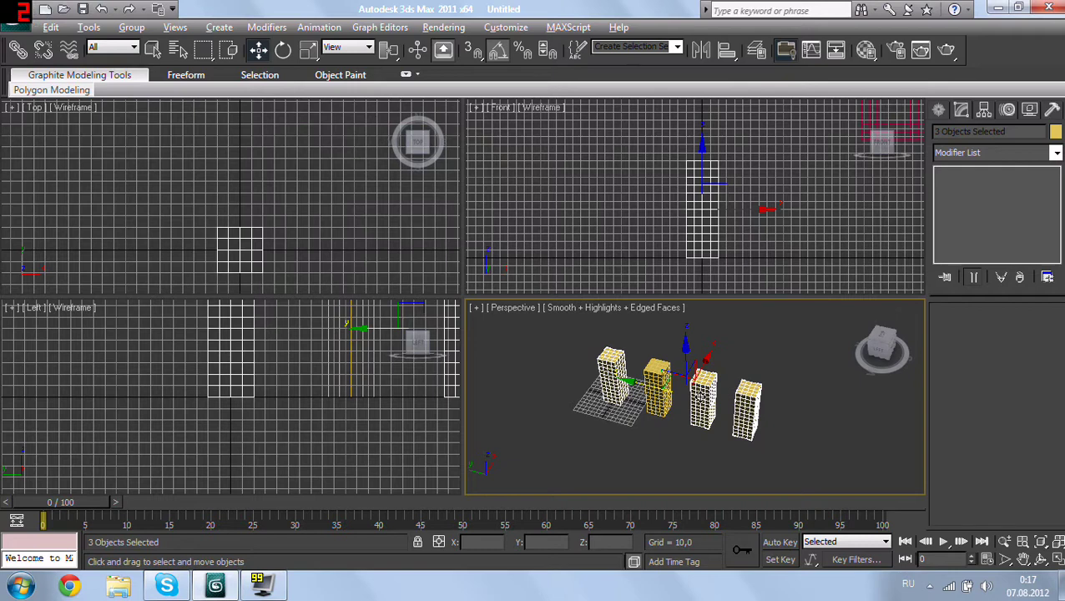
alt+click(699, 399)
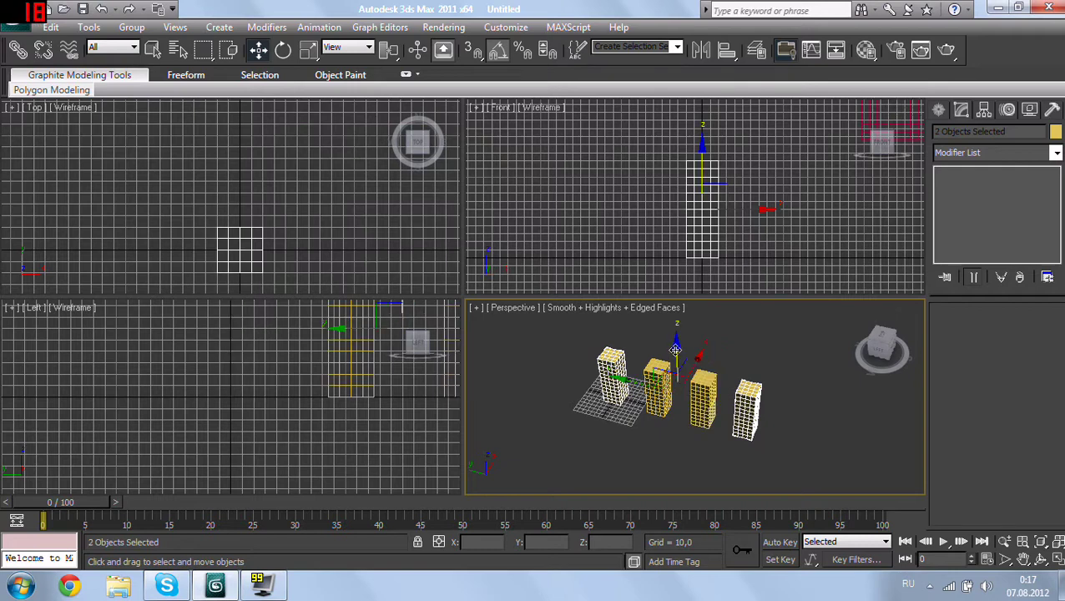
mouse_move(683, 402)
alt+middle_down()
mouse_move(720, 400)
mouse_move(686, 373)
alt+middle_up()
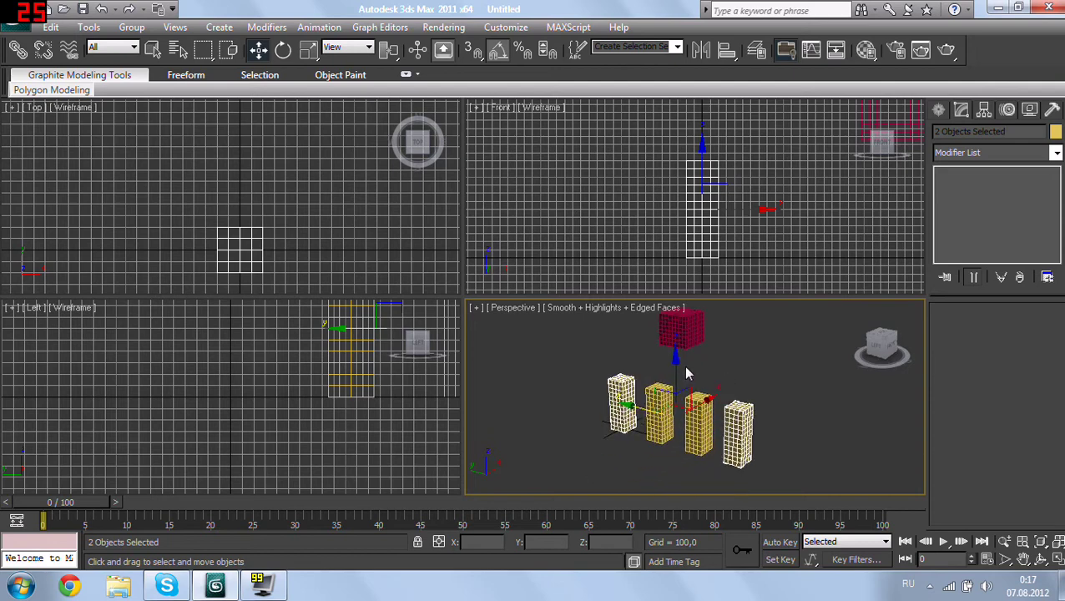
drag(677, 365, 679, 376)
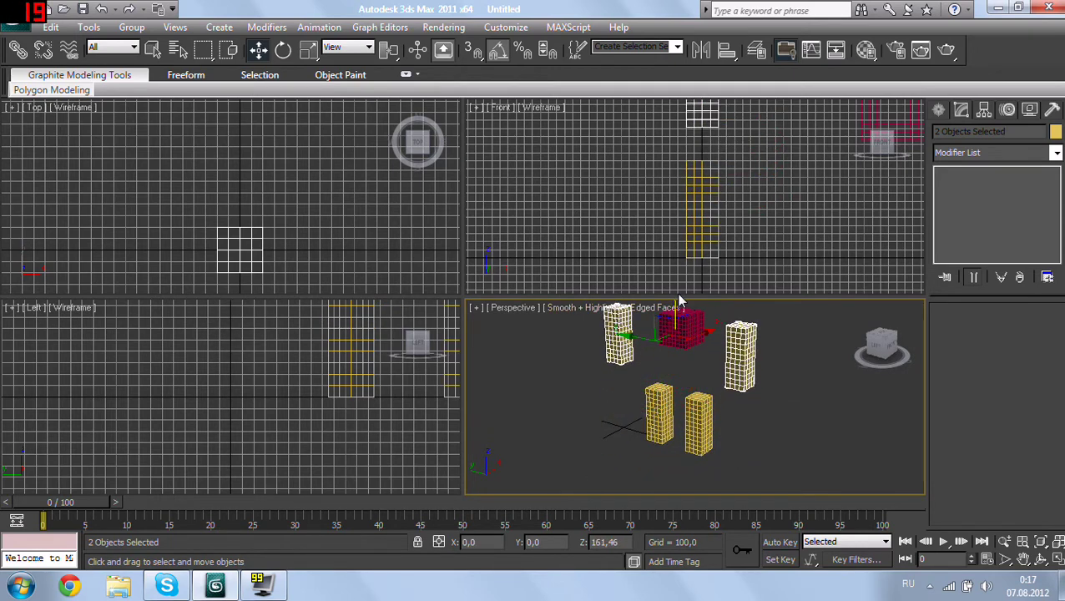
middle_drag(679, 376, 685, 386)
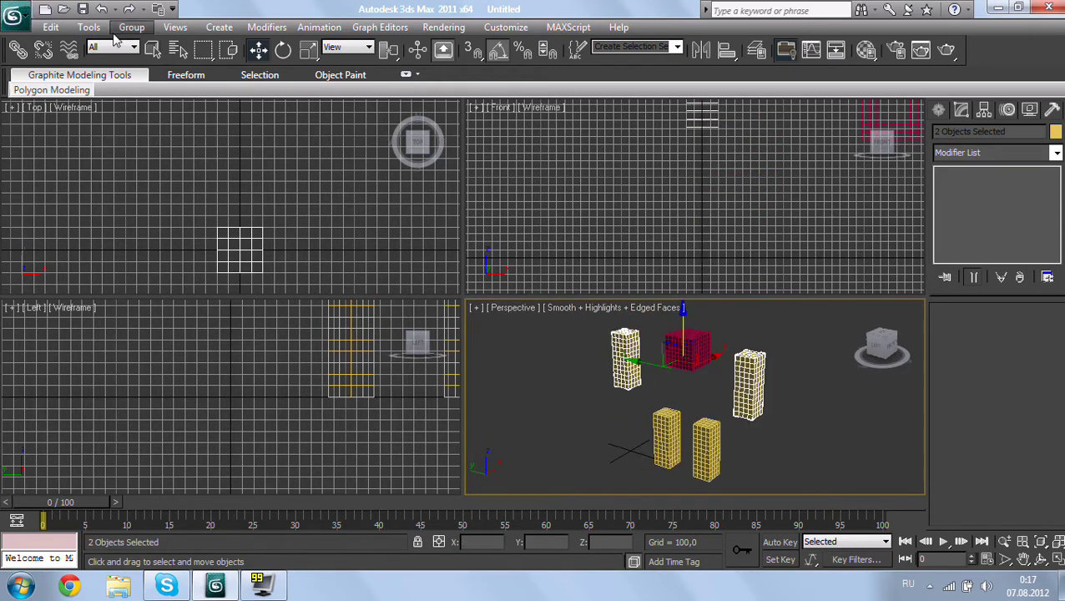
Step: Start saving the scene with Ctrl+S, entering Steve as the file name
key(ctrl+s)
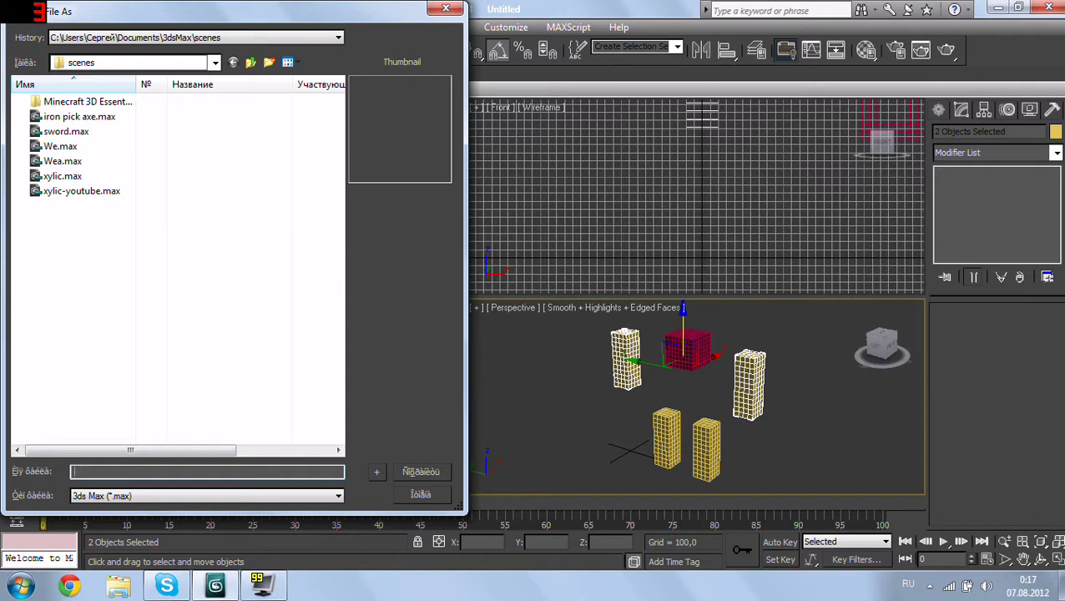
text(Steve)
Step: Save the scene as Steve.max in the scenes folder
click(422, 473)
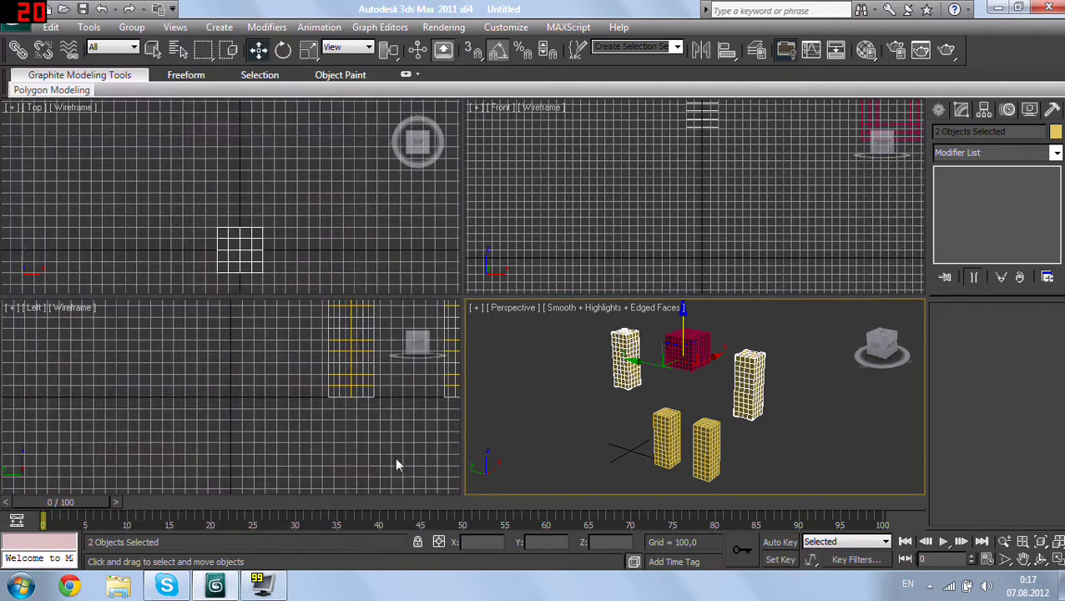
scroll(692, 410, up, 3)
scroll(704, 400, up, 3)
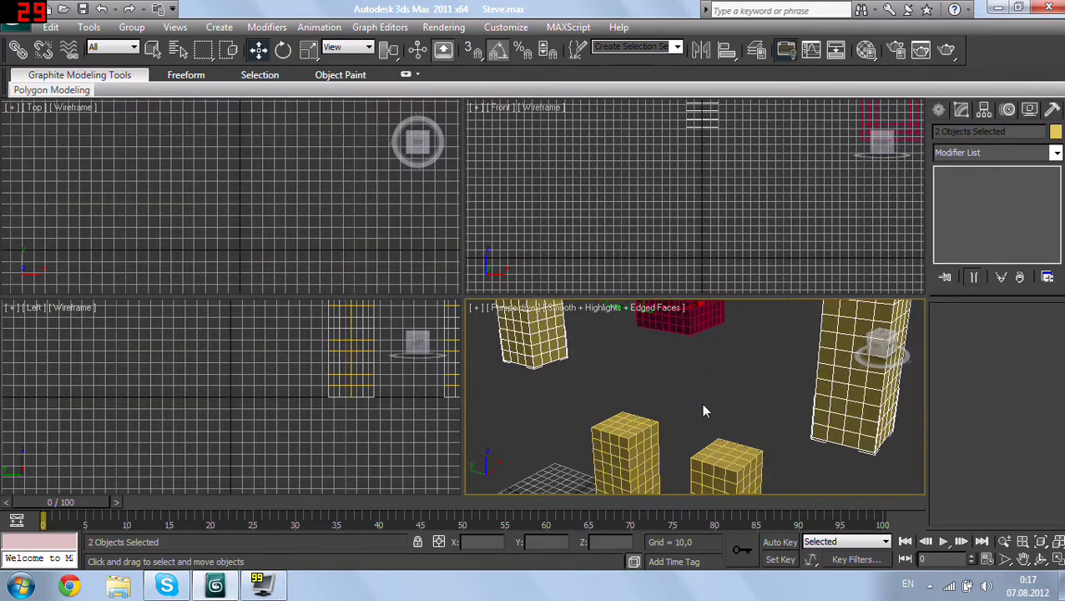
scroll(704, 409, up, 2)
scroll(678, 458, down, 10)
mouse_move(671, 464)
alt+middle_down()
mouse_move(702, 469)
mouse_move(706, 392)
mouse_move(694, 416)
mouse_move(712, 379)
mouse_move(758, 397)
alt+middle_up()
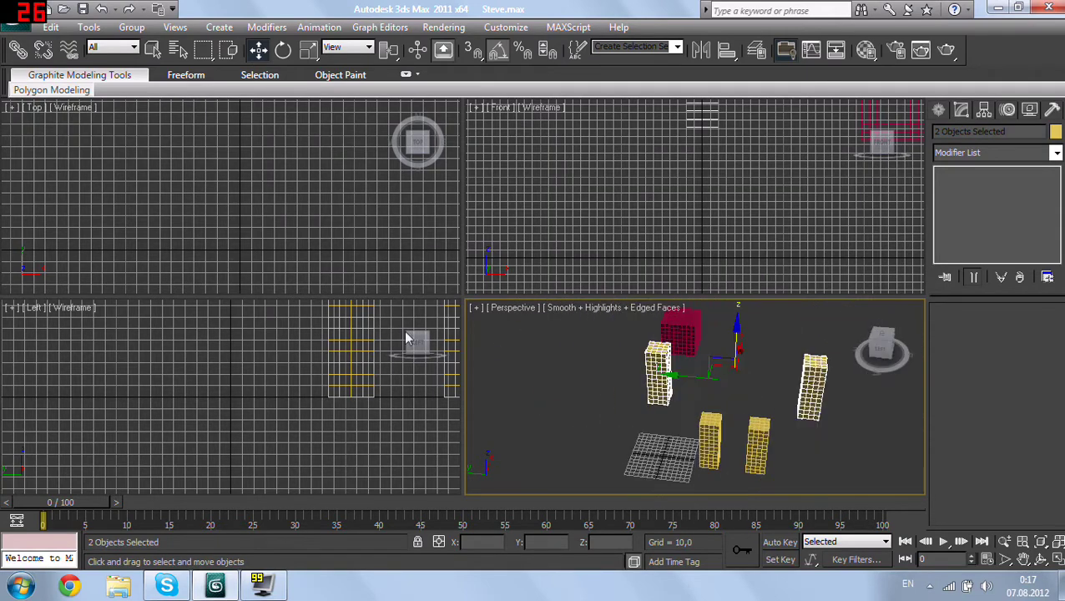
Step: In the Top viewport, move the four tall boxes along X, then pick Standard Primitives > Box
right_click(319, 245)
scroll(313, 217, down, 3)
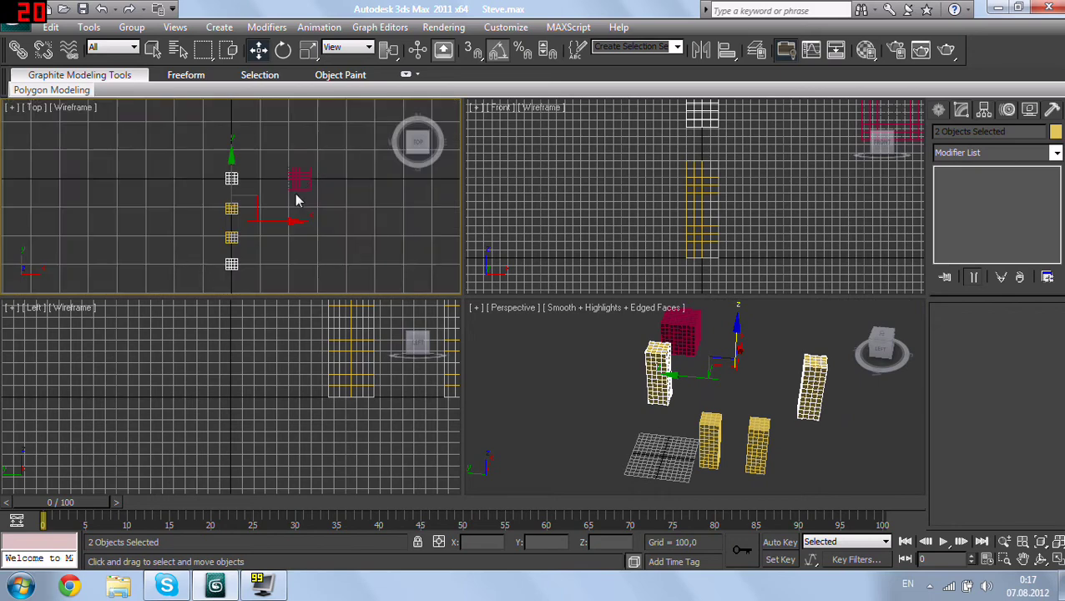
scroll(288, 190, down, 1)
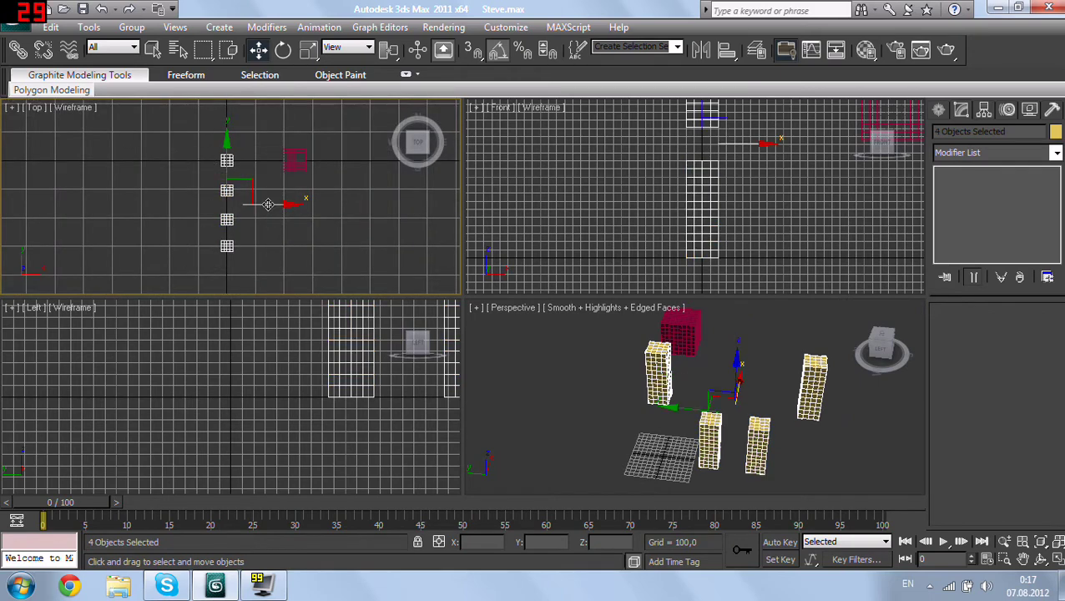
drag(227, 190, 274, 190)
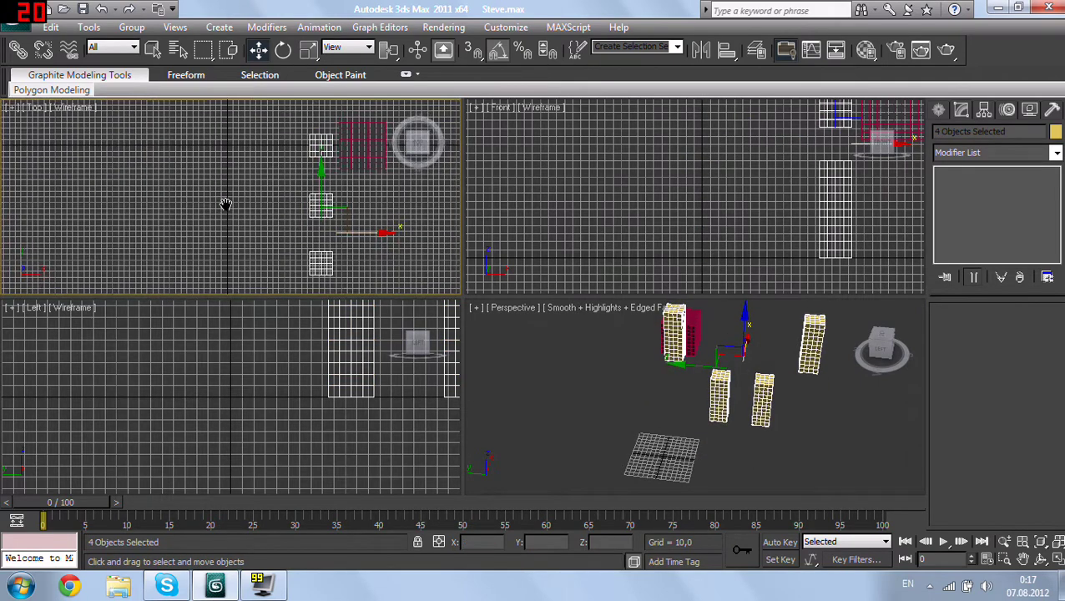
mouse_move(226, 186)
middle_down()
mouse_move(231, 269)
mouse_move(208, 282)
middle_up()
scroll(231, 269, up, 3)
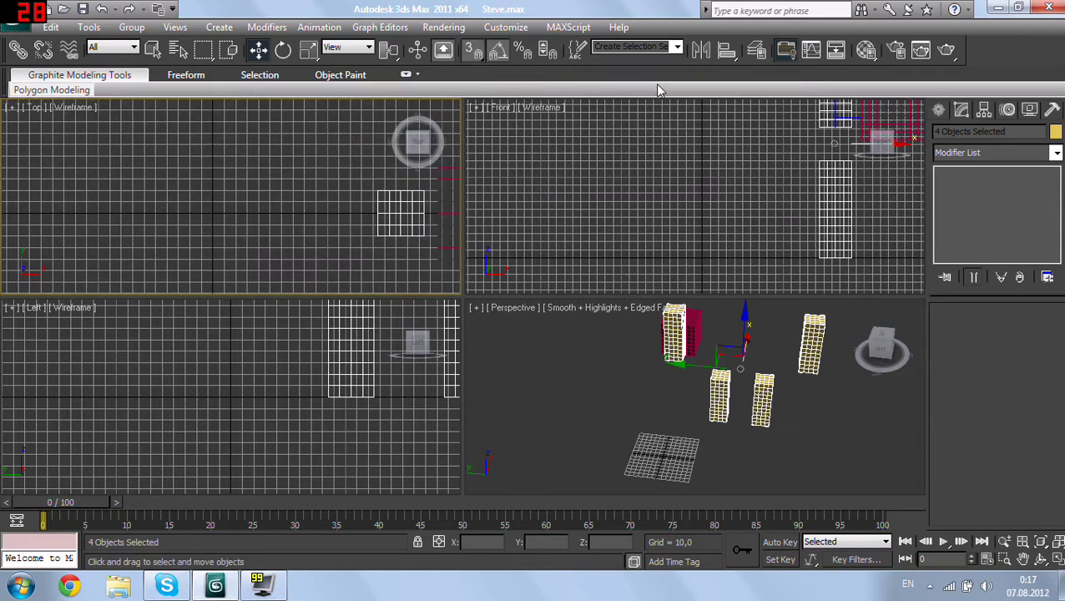
click(962, 110)
click(967, 210)
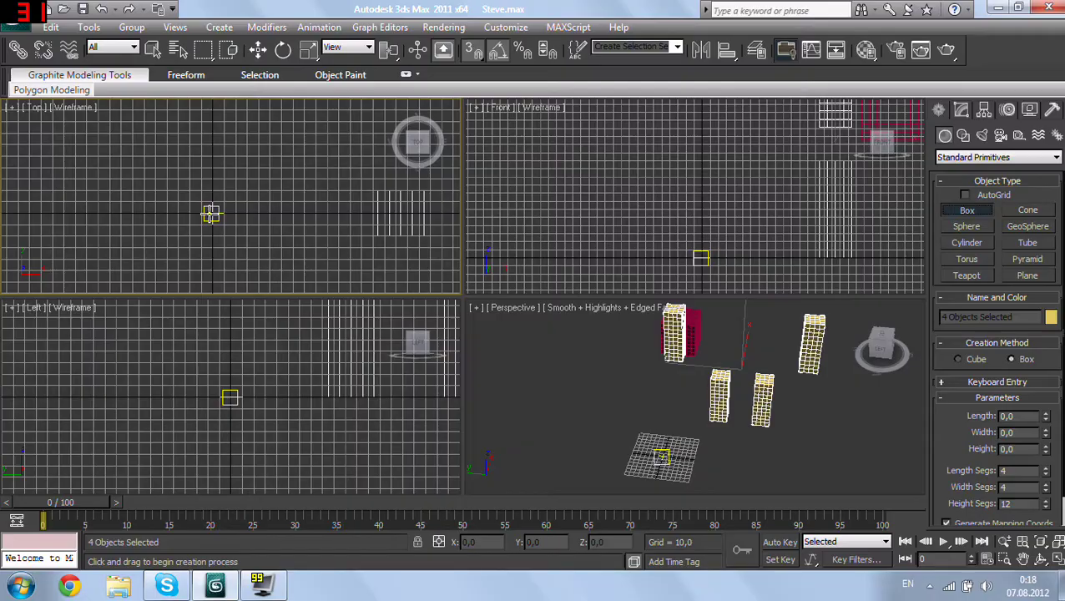
Step: Draw Box006 in the Top viewport with a 40 × 80 base and 120 height
click(215, 584)
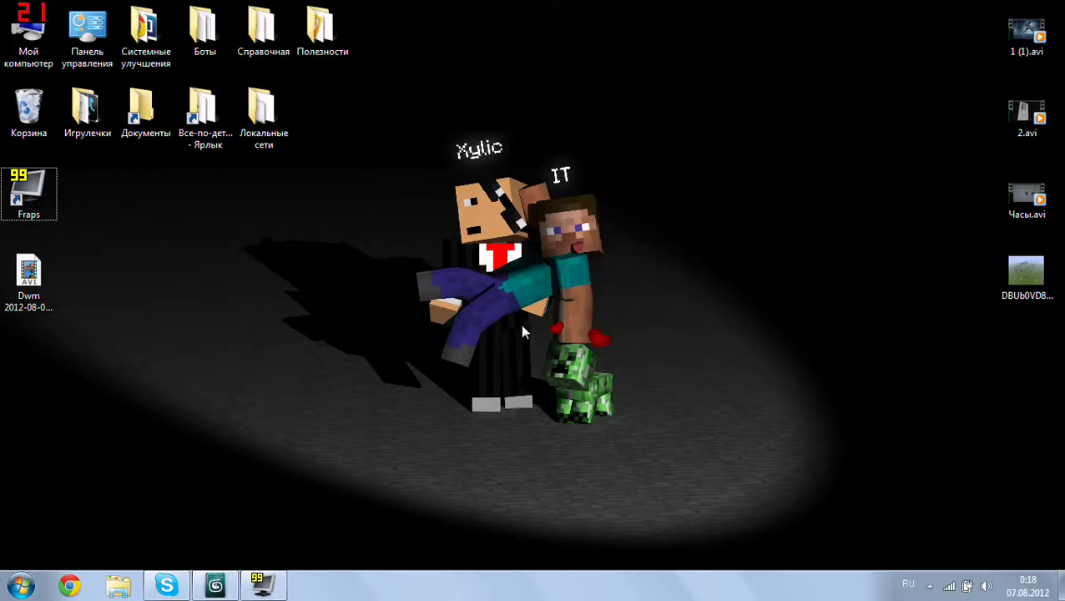
click(215, 584)
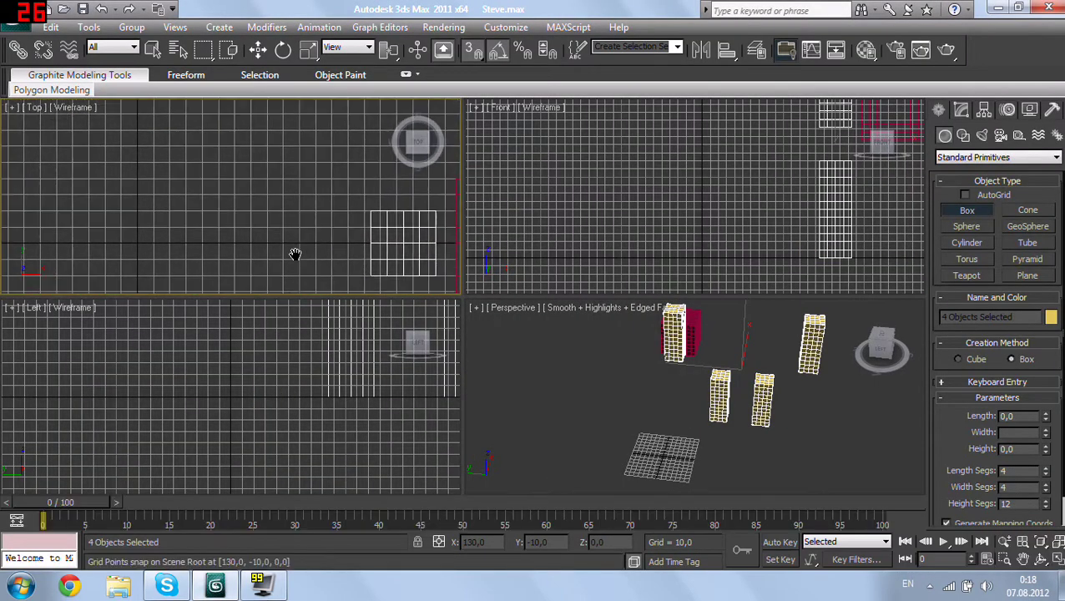
scroll(215, 206, down, 3)
scroll(215, 206, down, 1)
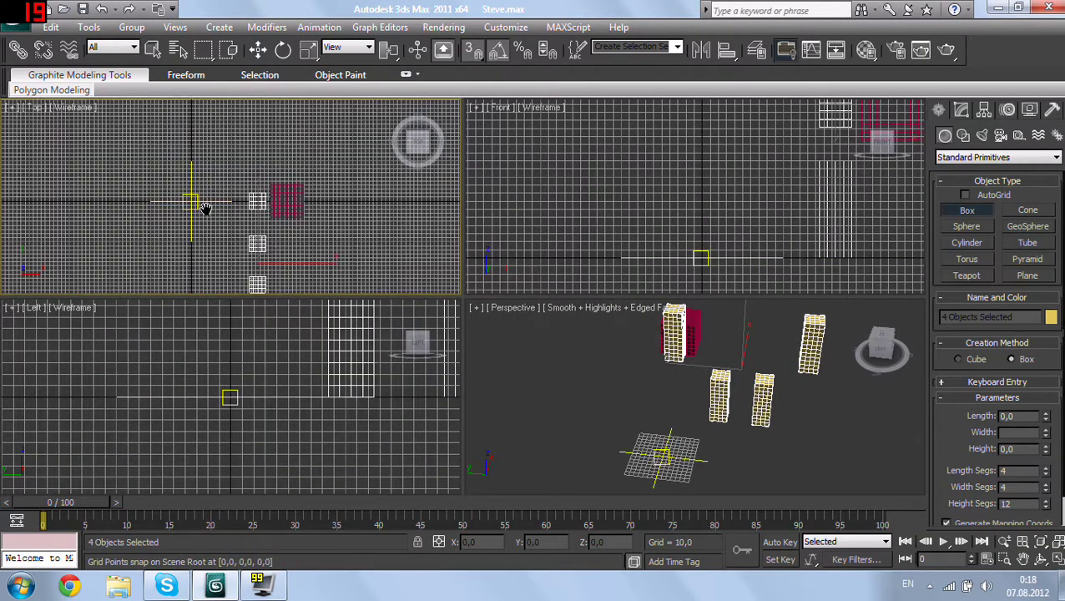
scroll(211, 208, up, 3)
middle_drag(209, 208, 294, 211)
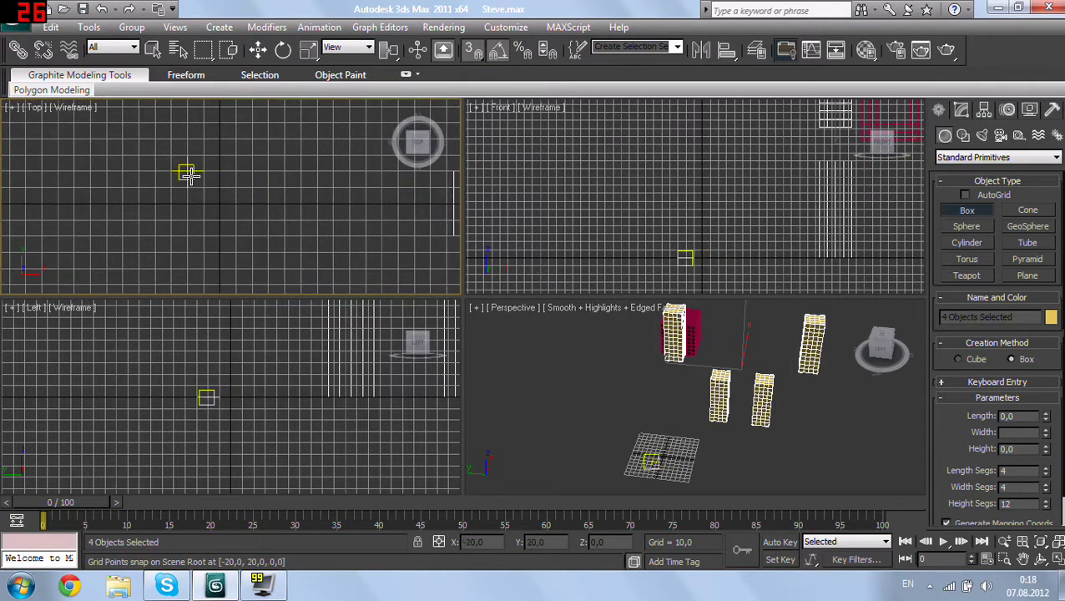
mouse_move(186, 172)
mouse_down()
mouse_move(332, 251)
mouse_move(331, 239)
mouse_up()
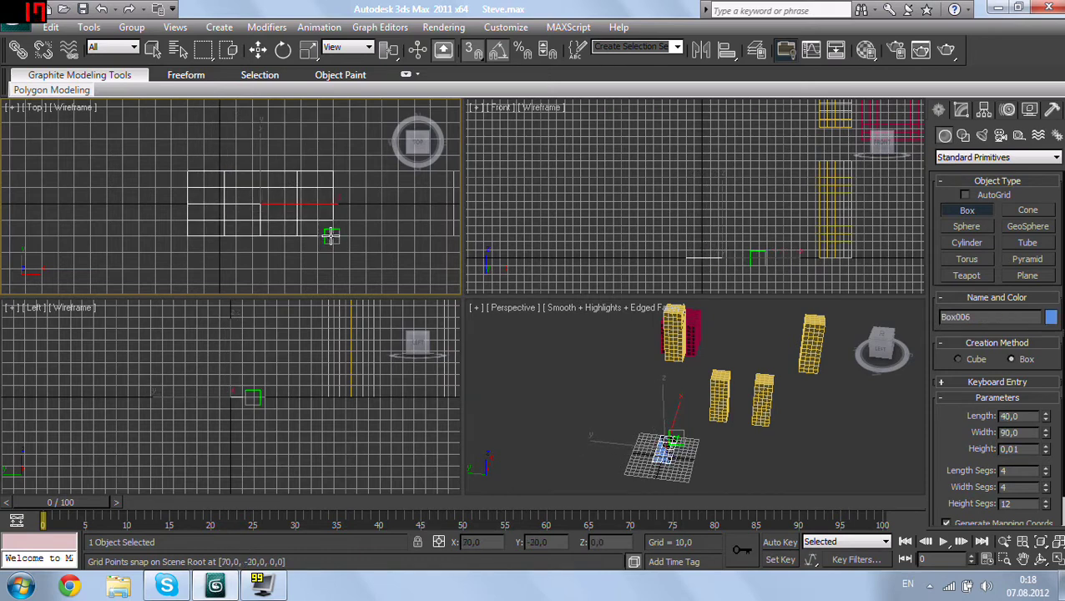
right_click(311, 230)
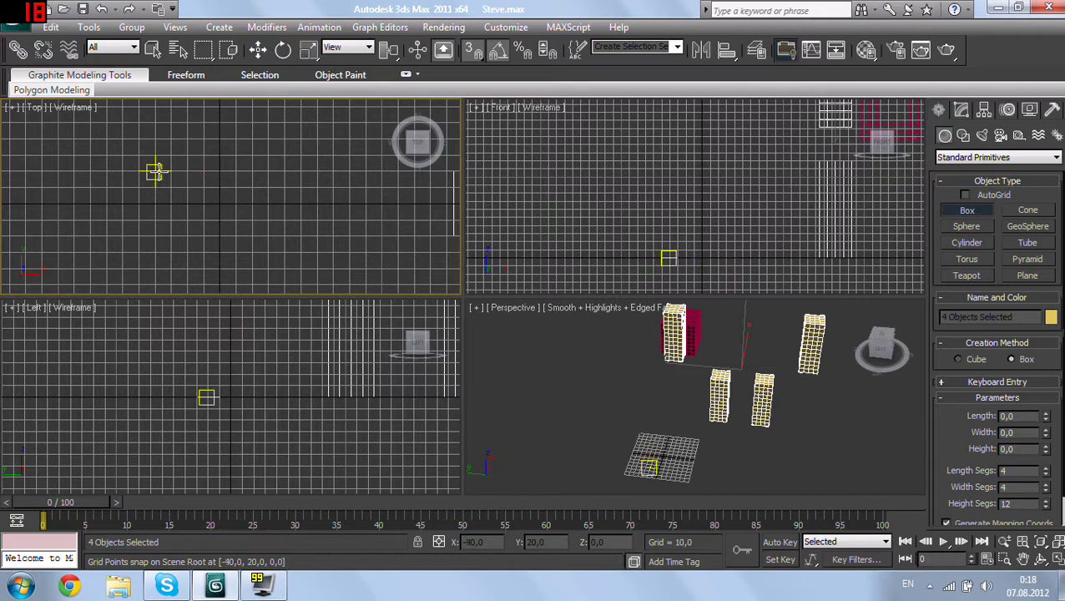
mouse_move(155, 171)
mouse_down()
mouse_move(191, 195)
mouse_move(329, 235)
mouse_move(283, 230)
mouse_up()
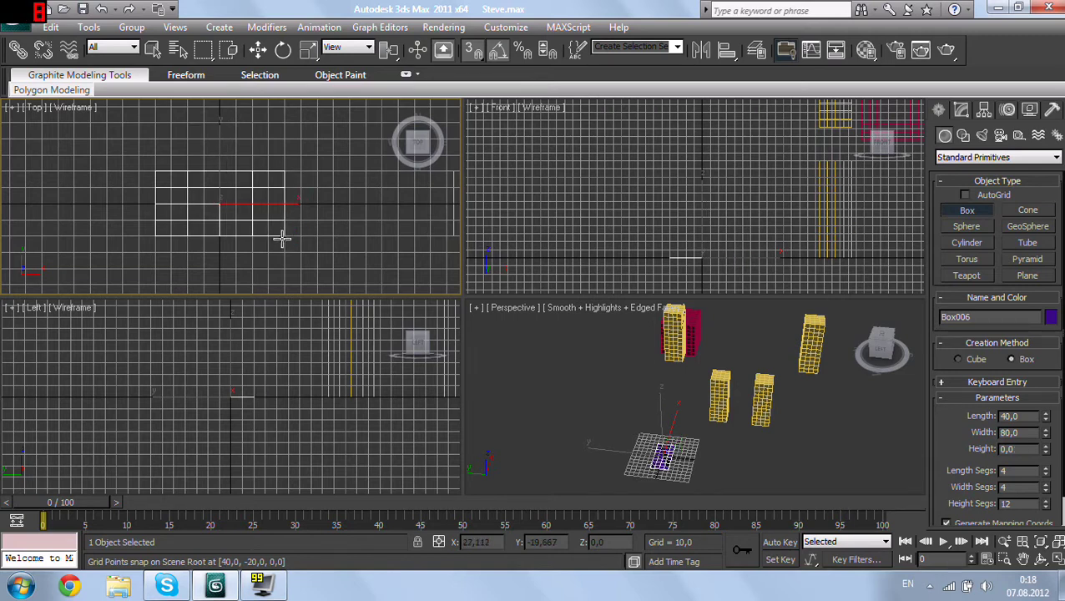
click(344, 203)
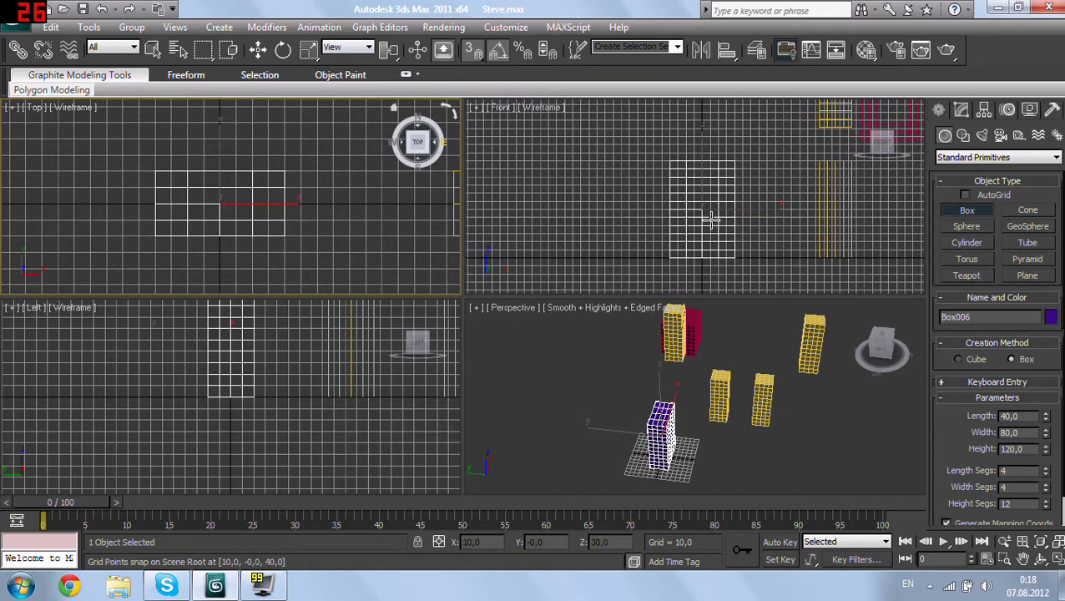
middle_drag(710, 219, 681, 177)
mouse_move(709, 388)
middle_down()
mouse_move(696, 483)
mouse_move(678, 428)
mouse_move(664, 446)
mouse_move(596, 417)
mouse_move(743, 423)
mouse_move(641, 408)
mouse_move(730, 332)
mouse_move(735, 403)
middle_up()
Step: Set Box006 to 4 length, 12 width and 12 height segments
key(w)
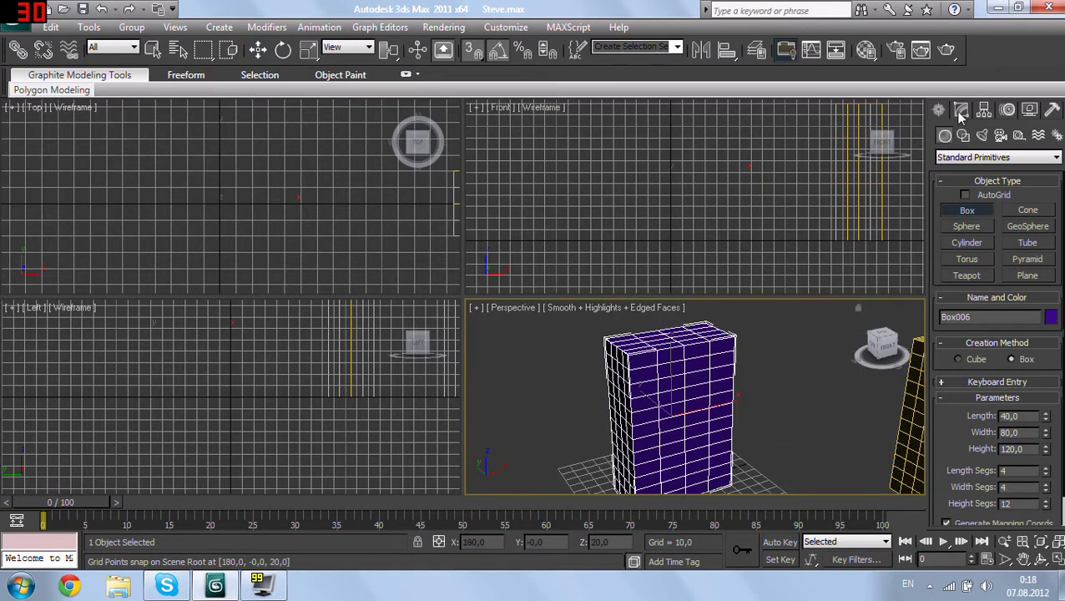
click(961, 109)
drag(1044, 405, 1044, 367)
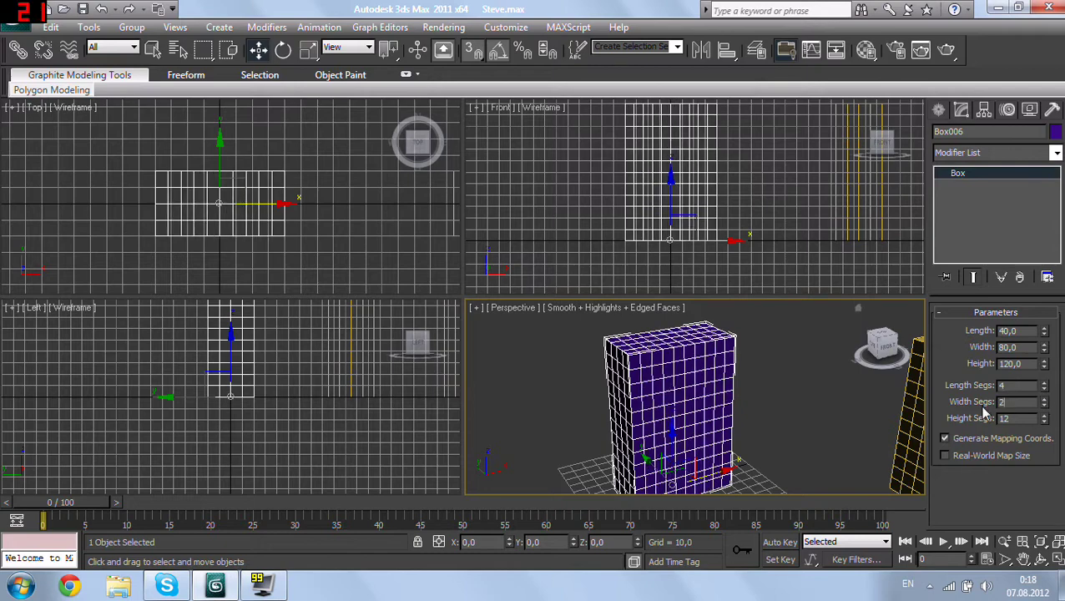
mouse_move(706, 433)
middle_down()
mouse_move(708, 421)
mouse_move(659, 478)
mouse_move(714, 481)
mouse_move(780, 424)
mouse_move(768, 380)
mouse_move(799, 393)
mouse_move(941, 394)
middle_up()
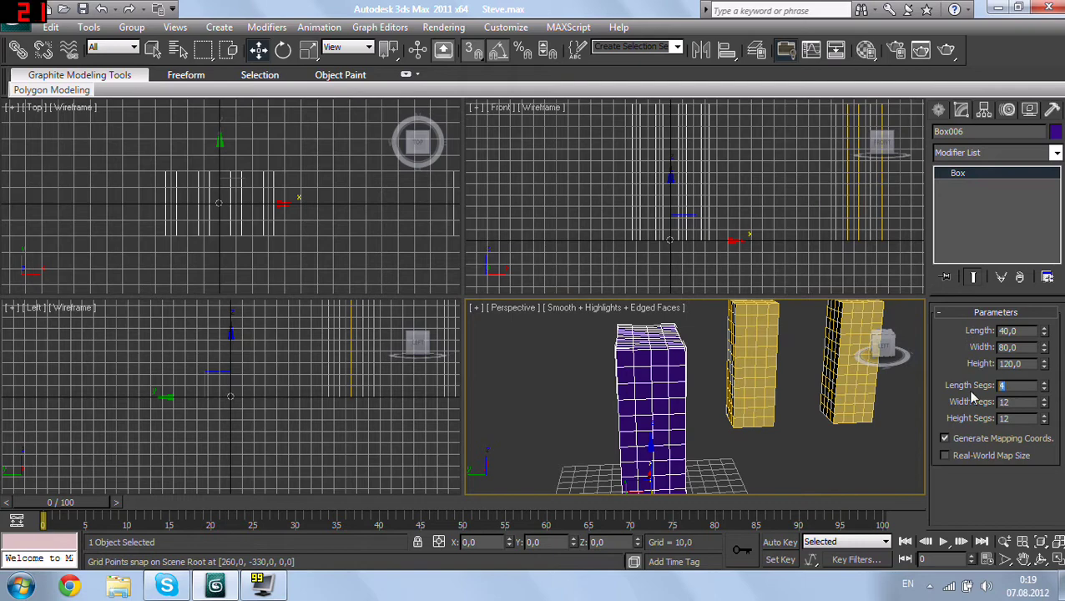
mouse_move(770, 457)
alt+middle_down()
mouse_move(703, 407)
mouse_move(699, 421)
mouse_move(775, 435)
mouse_move(752, 458)
mouse_move(744, 423)
mouse_move(756, 423)
mouse_move(712, 428)
mouse_move(751, 346)
alt+middle_up()
key(ctrl+z)
Step: Orbit the Perspective view to inspect the segmented body box, then select the red head box
scroll(744, 359, up, 2)
scroll(773, 366, up, 3)
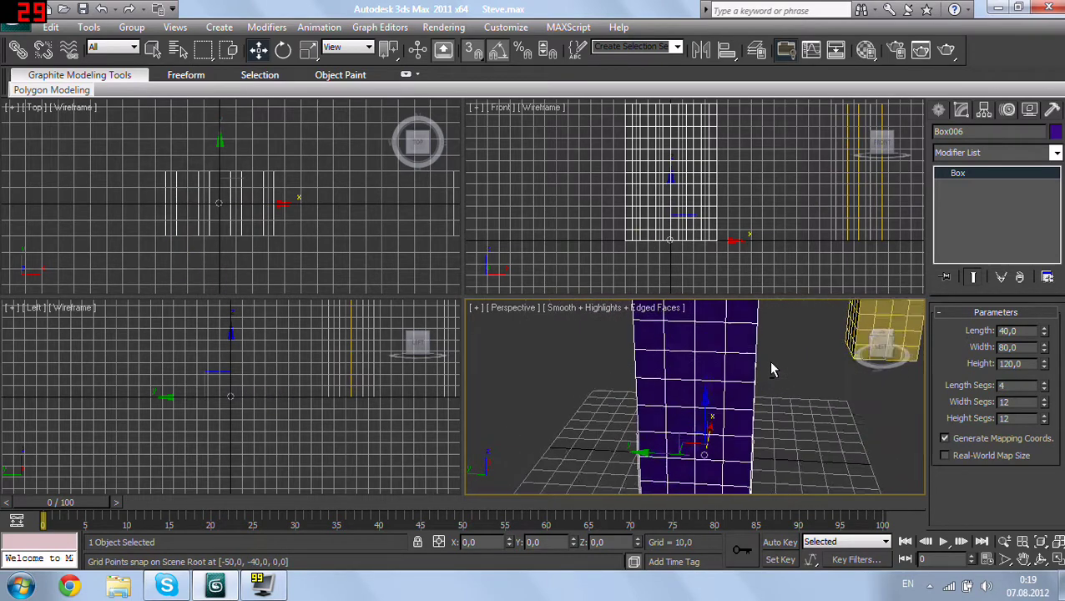
scroll(749, 337, up, 2)
scroll(748, 337, down, 3)
scroll(777, 380, down, 1)
scroll(777, 380, down, 2)
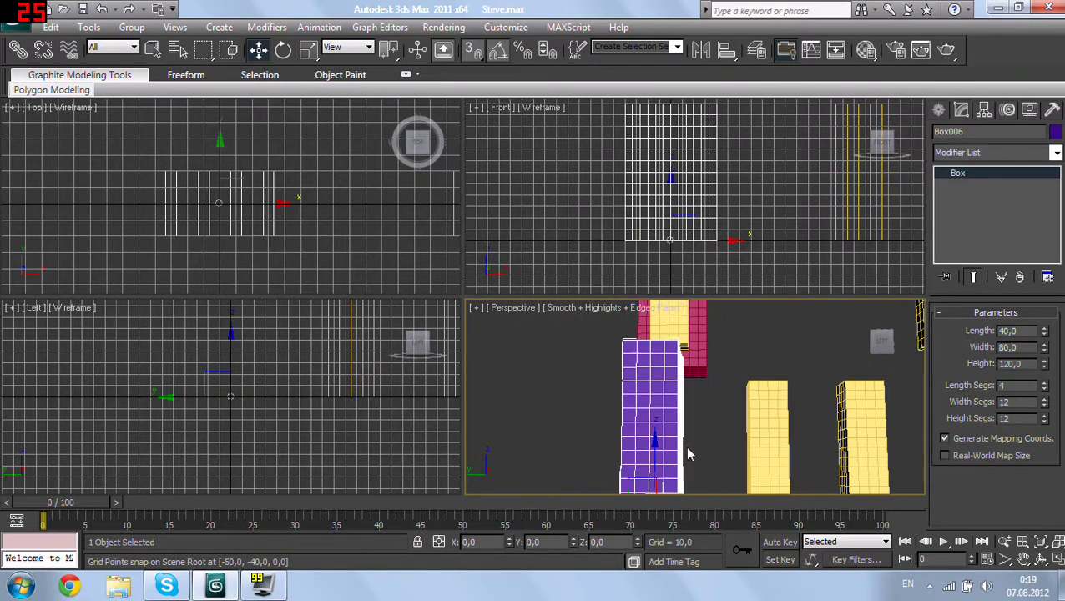
scroll(689, 452, down, 2)
scroll(752, 436, down, 2)
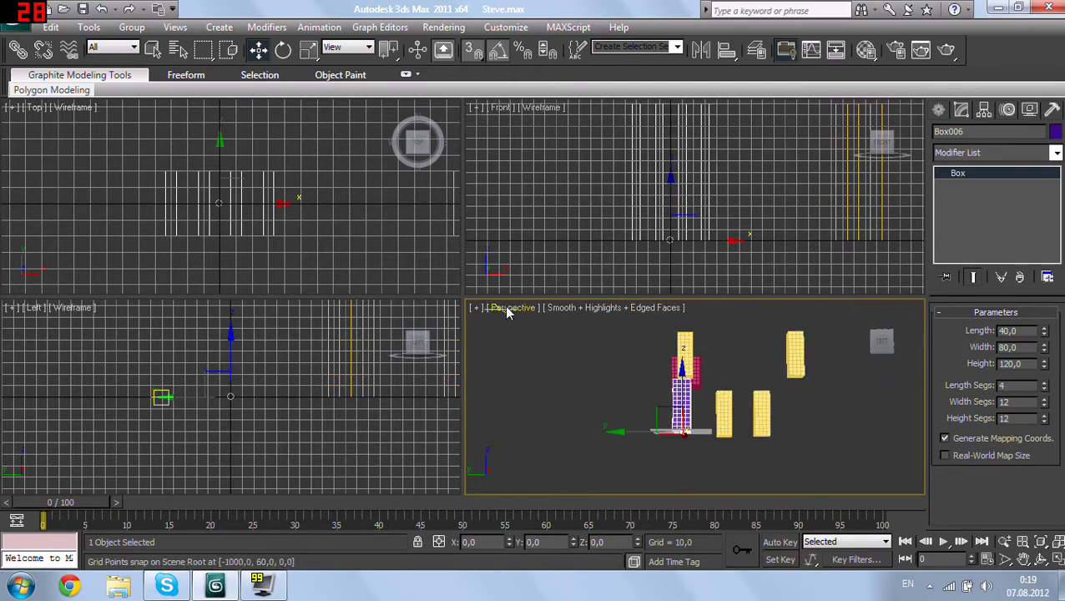
mouse_move(742, 414)
alt+middle_down()
mouse_move(695, 437)
mouse_move(654, 488)
mouse_move(733, 420)
mouse_move(714, 409)
mouse_move(713, 461)
alt+middle_up()
scroll(734, 424, up, 4)
scroll(709, 468, down, 4)
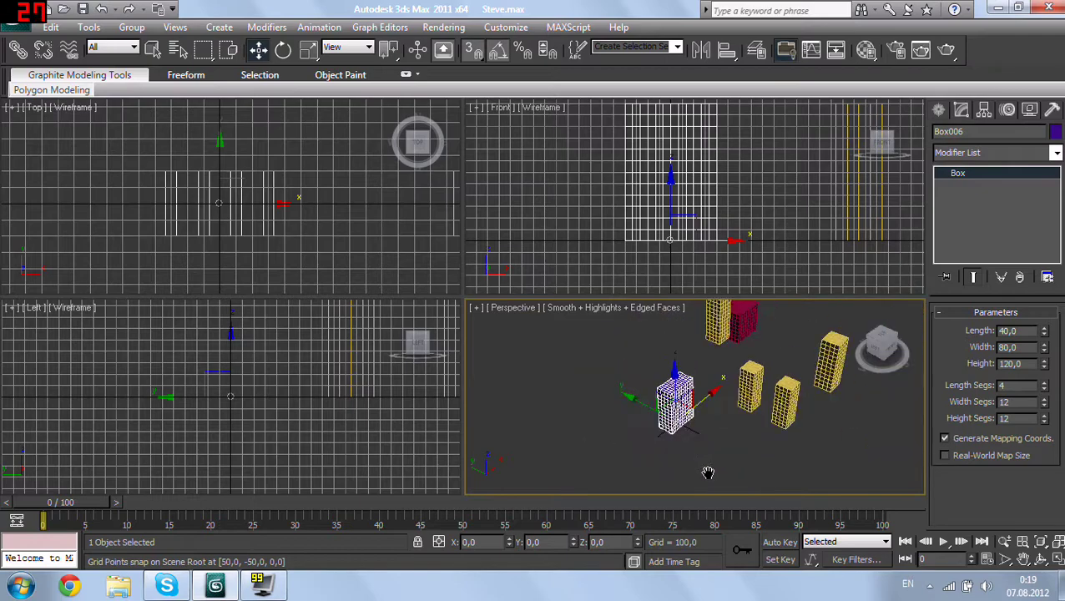
scroll(712, 478, up, 6)
scroll(712, 479, down, 3)
scroll(709, 464, down, 2)
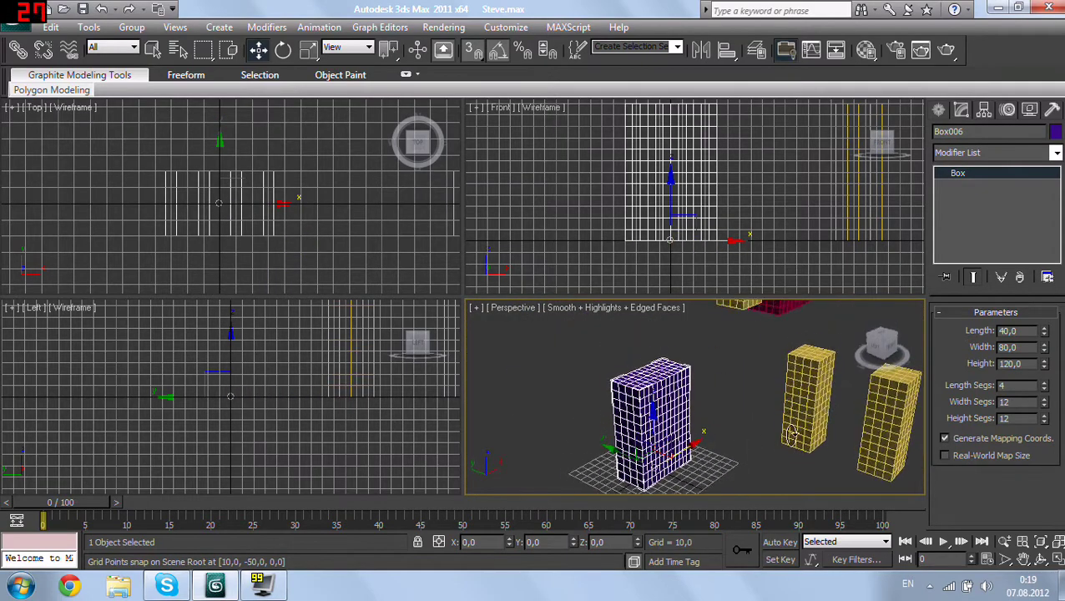
mouse_move(710, 464)
alt+middle_down()
mouse_move(740, 452)
mouse_move(733, 410)
mouse_move(771, 437)
mouse_move(760, 454)
mouse_move(734, 420)
alt+middle_up()
scroll(763, 421, down, 3)
scroll(744, 443, up, 2)
scroll(712, 433, up, 2)
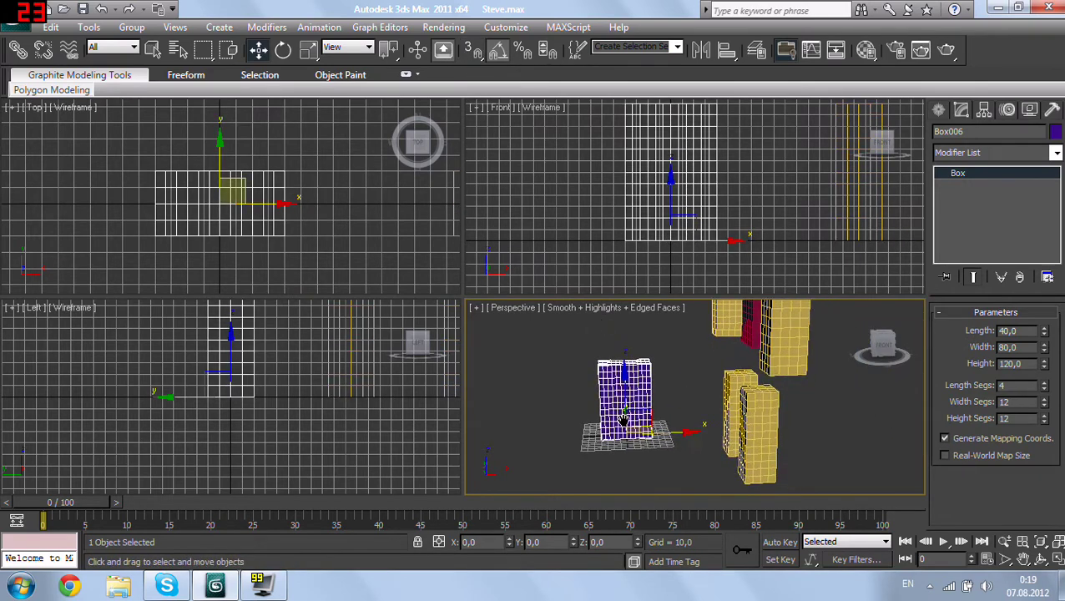
alt+middle_drag(614, 399, 707, 447)
click(803, 382)
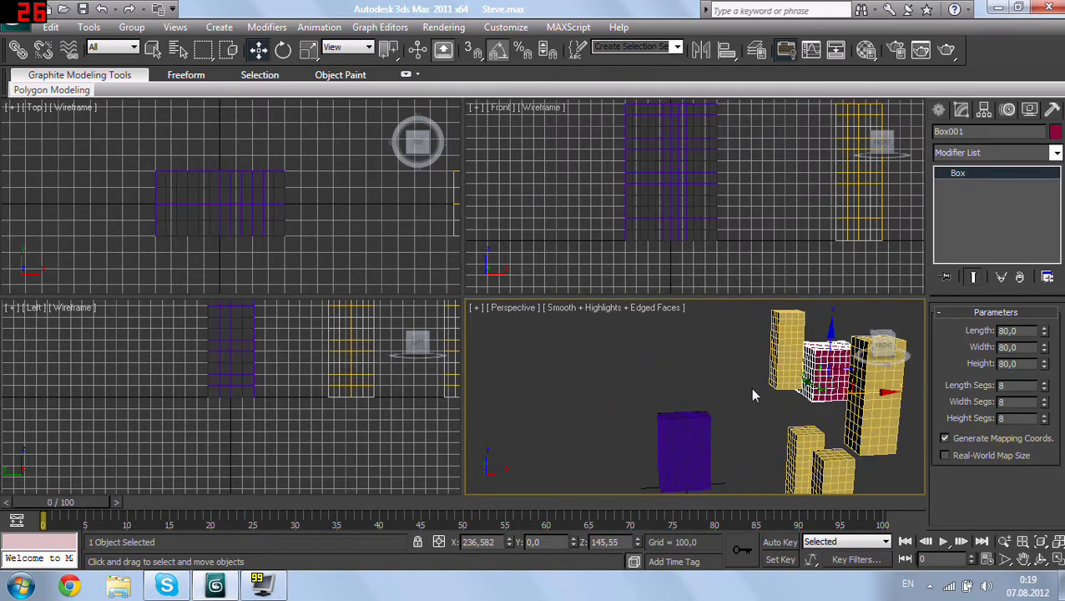
Step: Set the red head box's X and Y position to 0
right_click(247, 207)
click(232, 224)
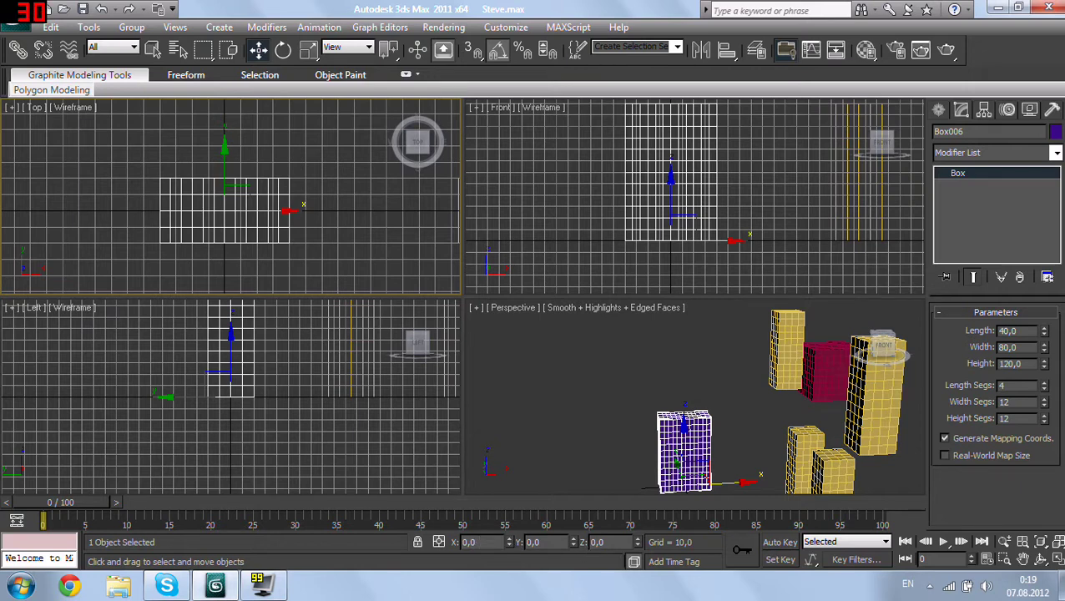
click(846, 371)
text(0)
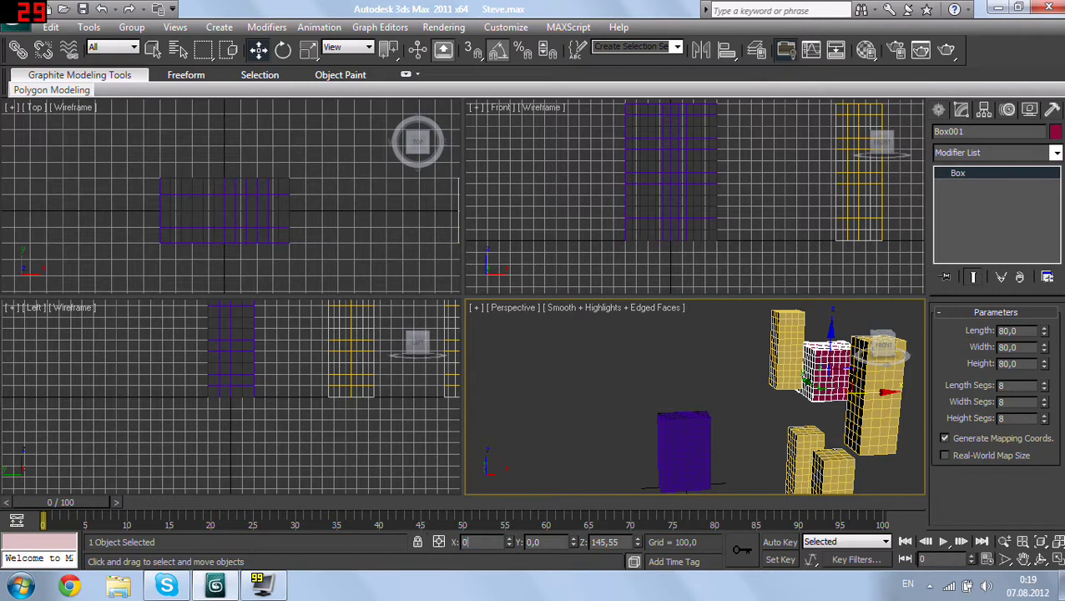
key(Tab)
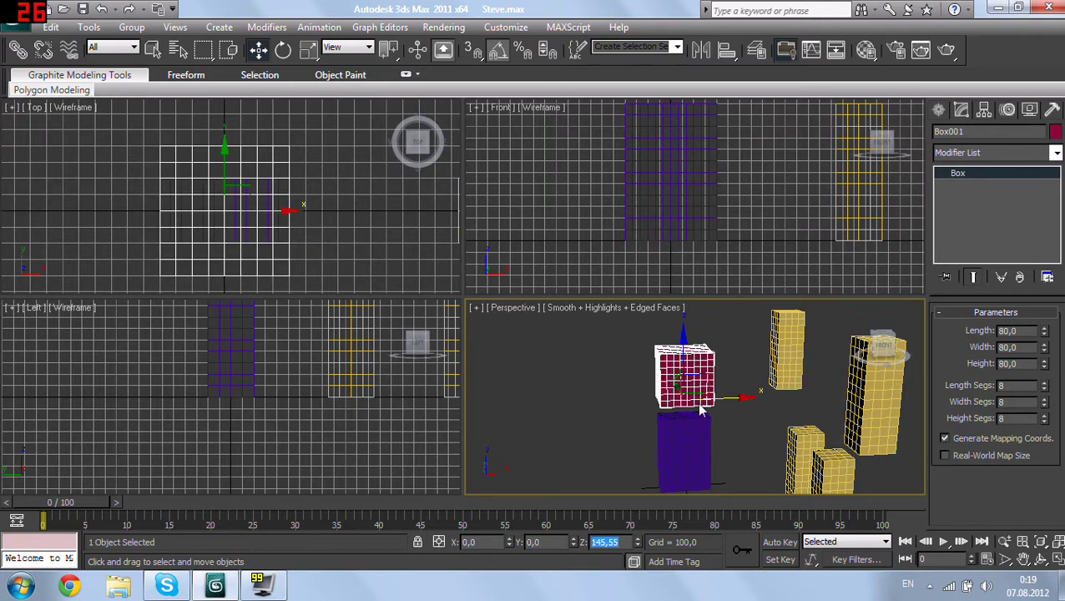
text(0)
key(Return)
Step: Raise the head along Z to about 120 so it rests on the body box
click(677, 401)
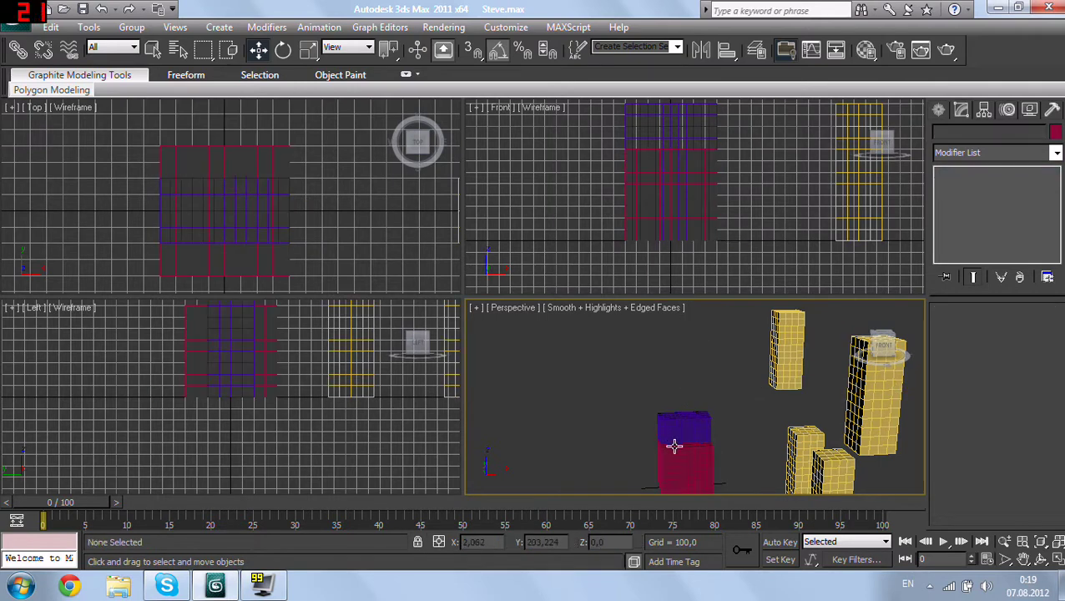
click(683, 455)
drag(686, 435, 686, 367)
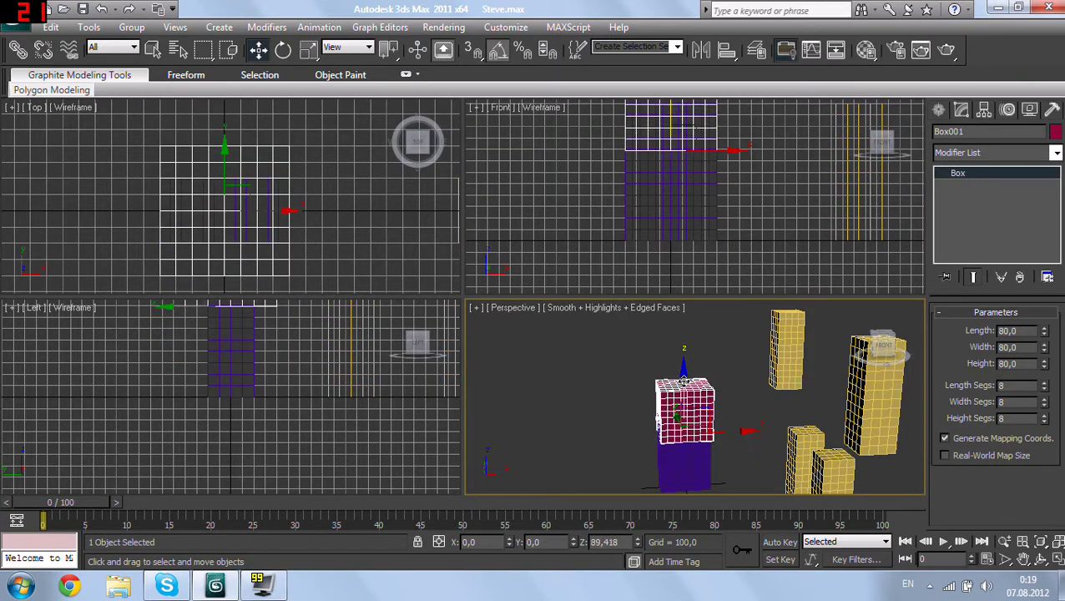
middle_drag(678, 191, 669, 253)
scroll(673, 256, up, 2)
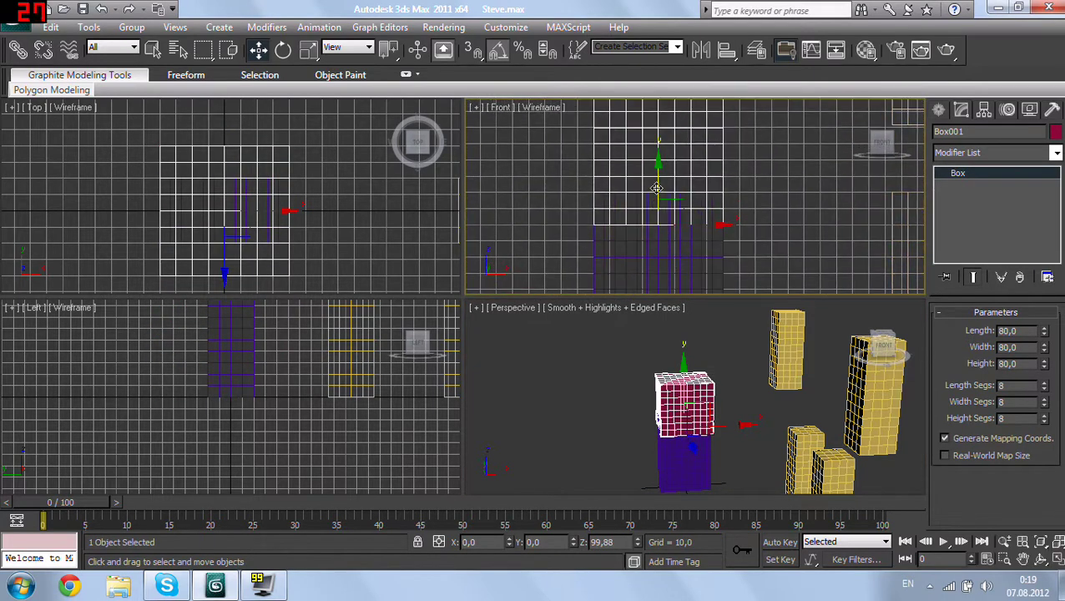
drag(657, 189, 655, 155)
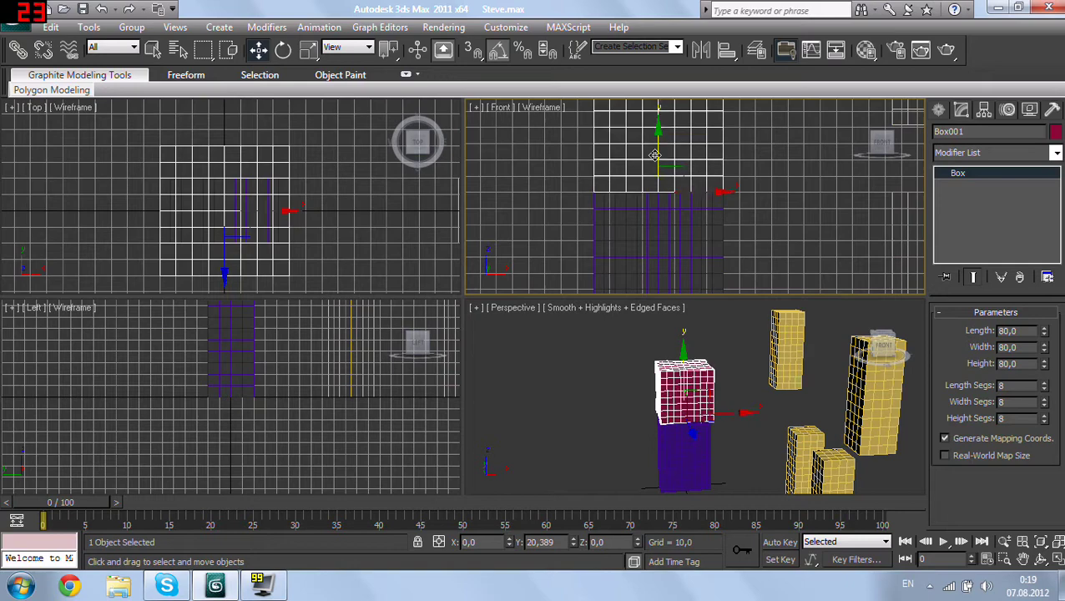
mouse_move(607, 389)
alt+middle_down()
mouse_move(792, 379)
mouse_move(635, 430)
mouse_move(735, 426)
alt+middle_up()
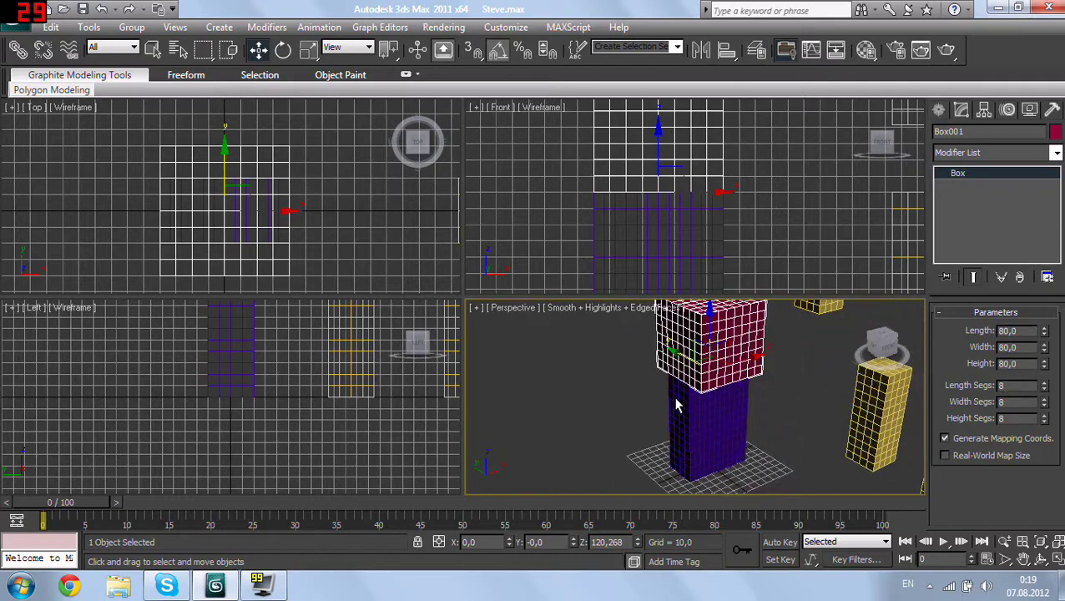
scroll(751, 425, down, 3)
scroll(813, 425, up, 4)
scroll(772, 421, down, 3)
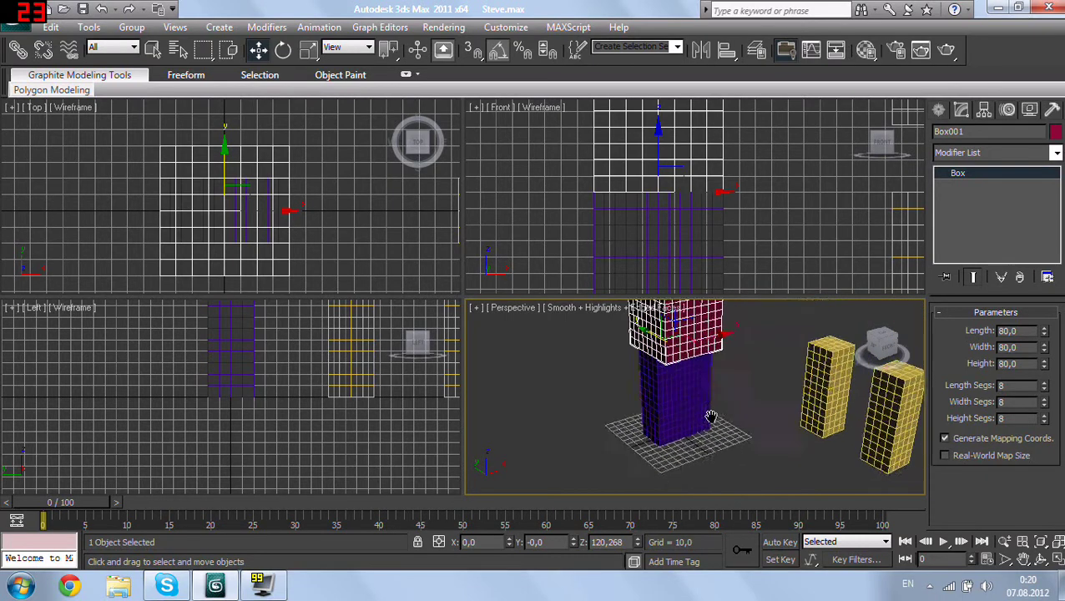
scroll(773, 421, down, 2)
mouse_move(719, 398)
alt+middle_down()
mouse_move(654, 430)
mouse_move(625, 416)
mouse_move(678, 460)
mouse_move(691, 446)
mouse_move(671, 460)
alt+middle_up()
Step: Select the four yellow limb boxes
scroll(710, 417, up, 3)
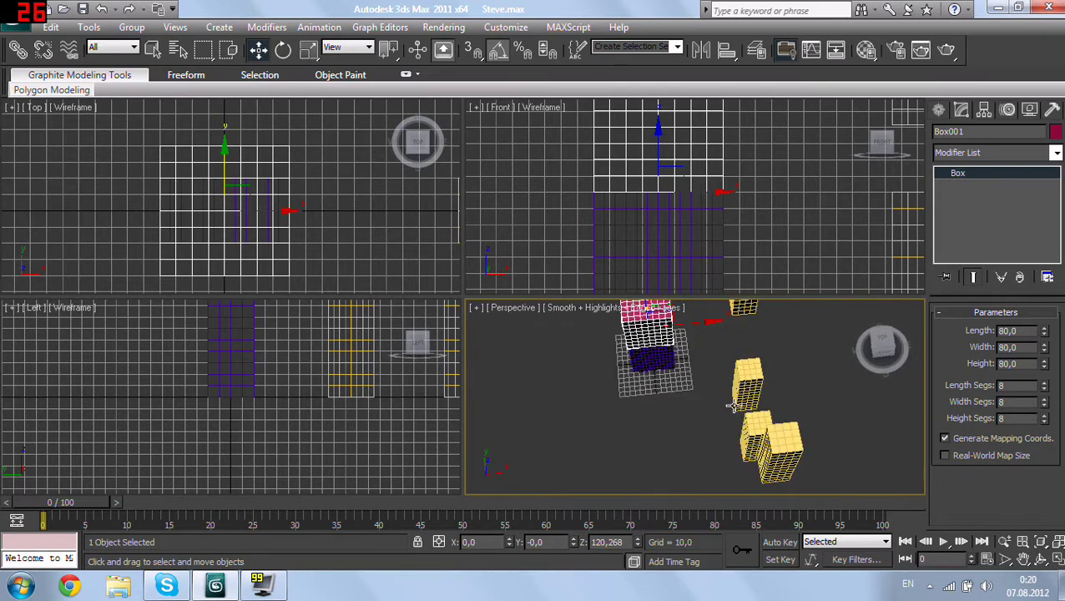
click(757, 435)
ctrl+click(748, 380)
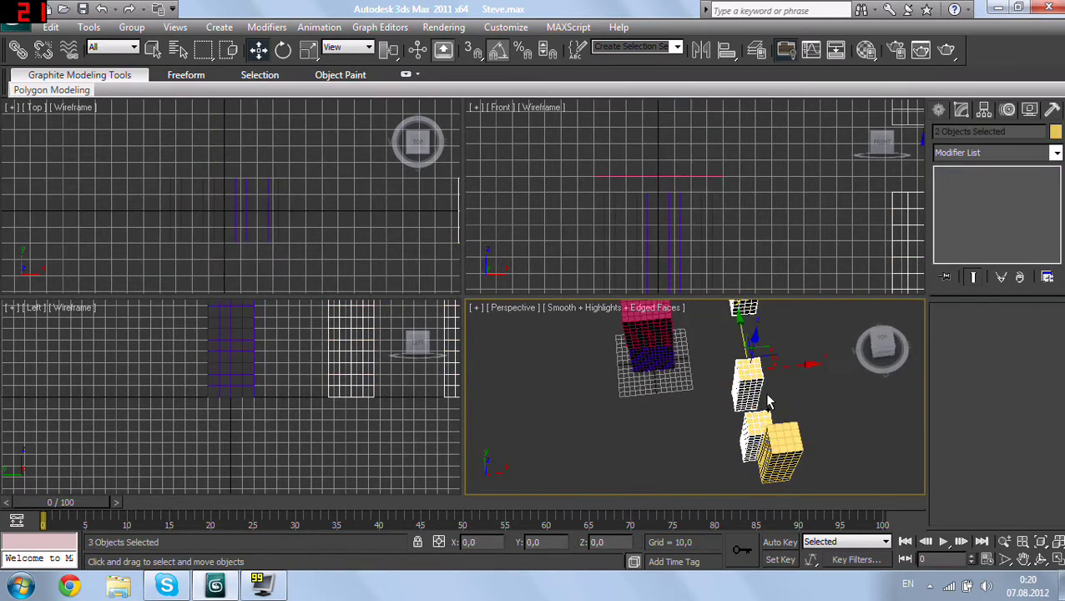
ctrl+click(781, 451)
scroll(690, 406, down, 5)
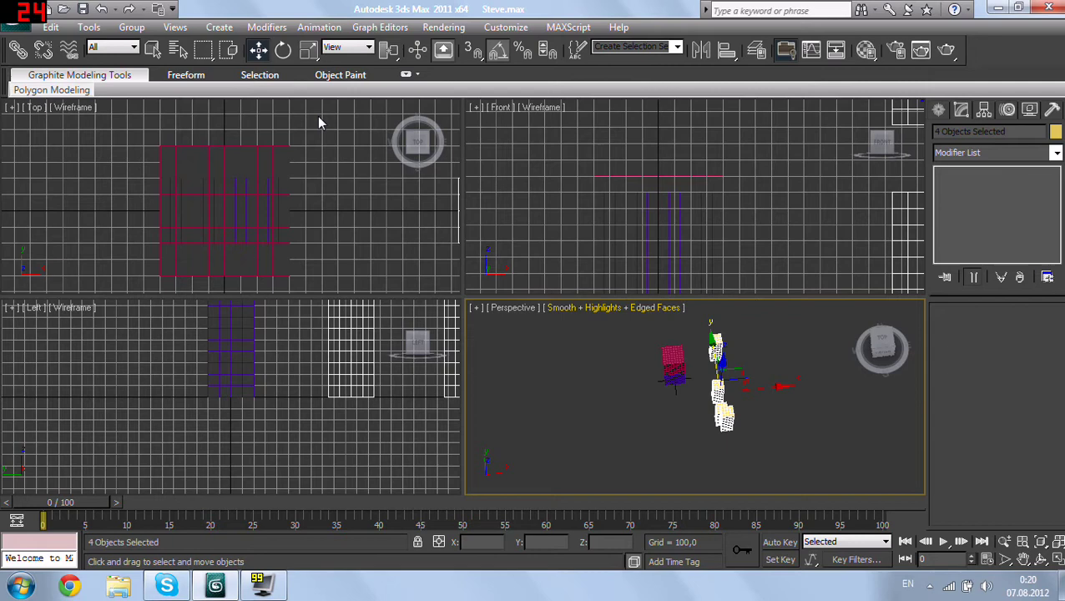
Step: Rotate the four limb boxes -90 degrees about Z
click(283, 50)
mouse_move(799, 461)
alt+middle_down()
mouse_move(752, 428)
mouse_move(762, 433)
alt+middle_up()
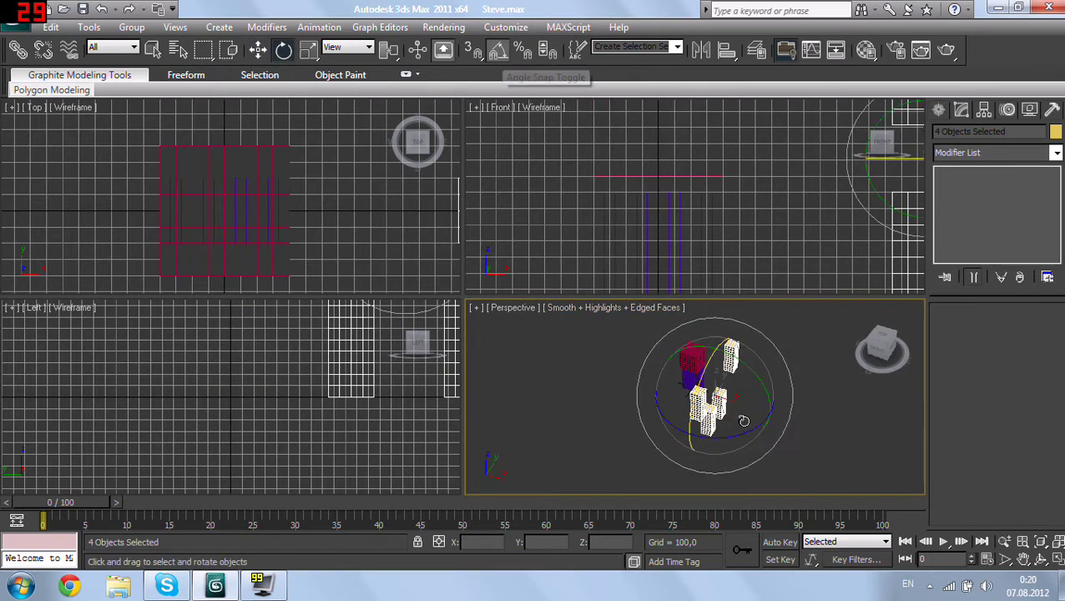
mouse_move(744, 420)
mouse_down()
mouse_move(720, 433)
mouse_move(659, 412)
mouse_up()
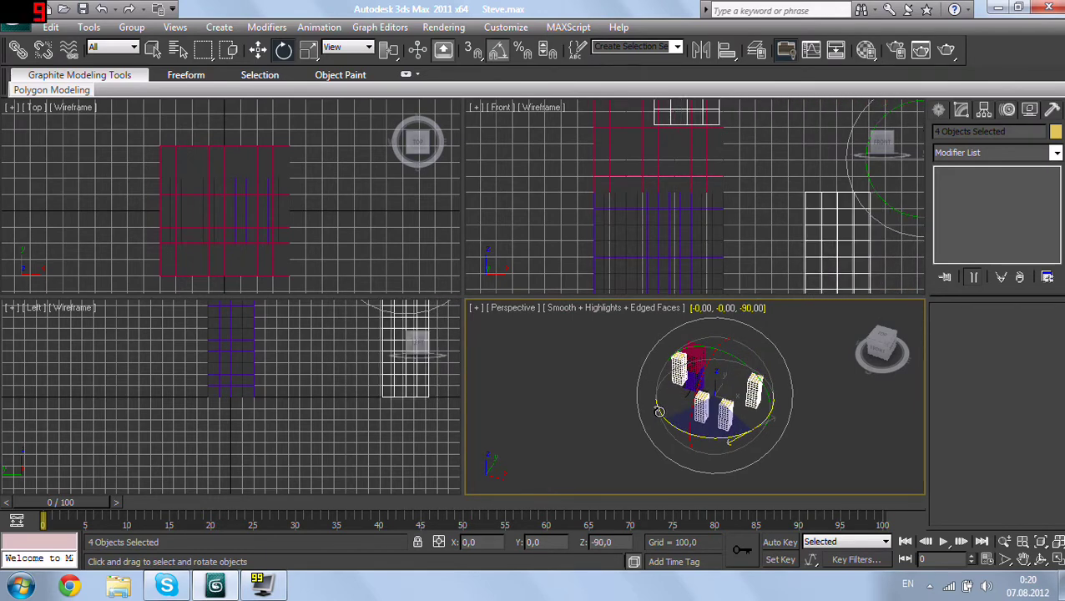
Step: Move the four limbs left toward the purple body
key(w)
scroll(659, 412, up, 3)
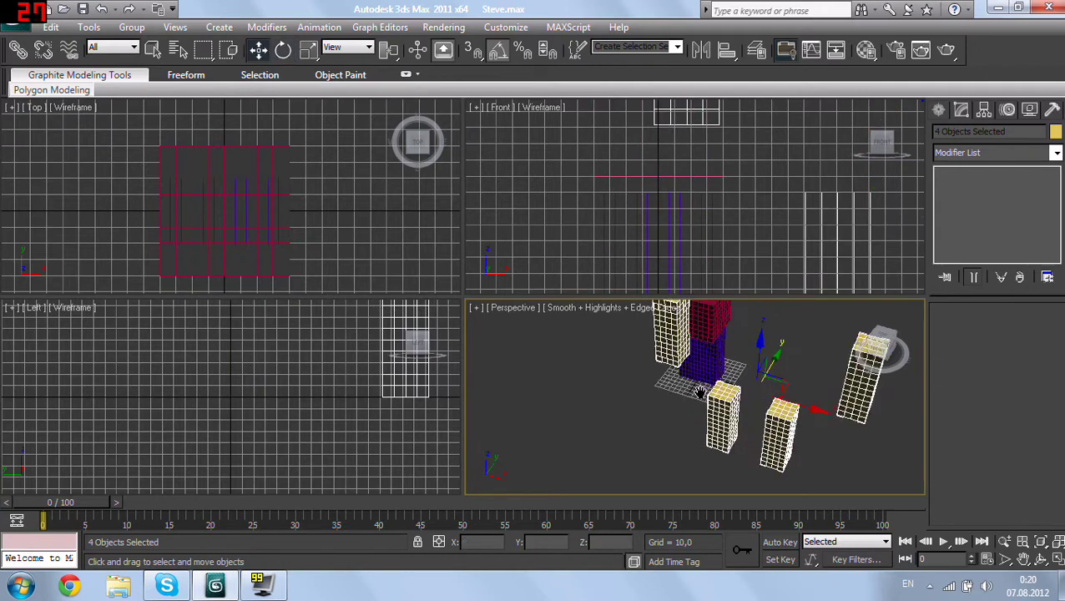
scroll(659, 413, up, 3)
drag(763, 435, 693, 421)
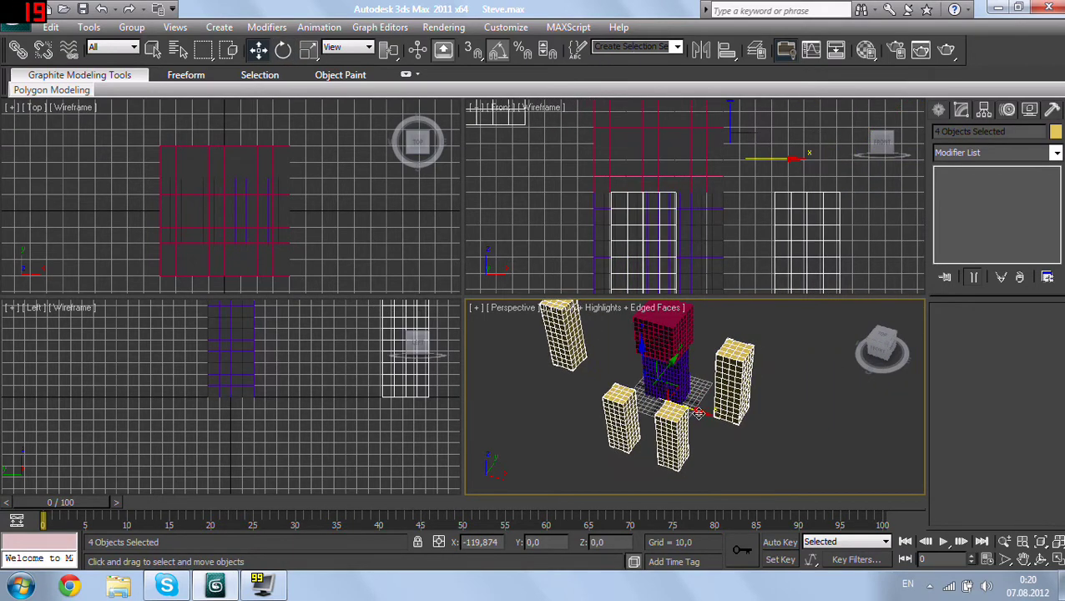
scroll(384, 228, up, 2)
Step: Shift the four limbs sideways along X in the Front view
middle_drag(384, 228, 412, 245)
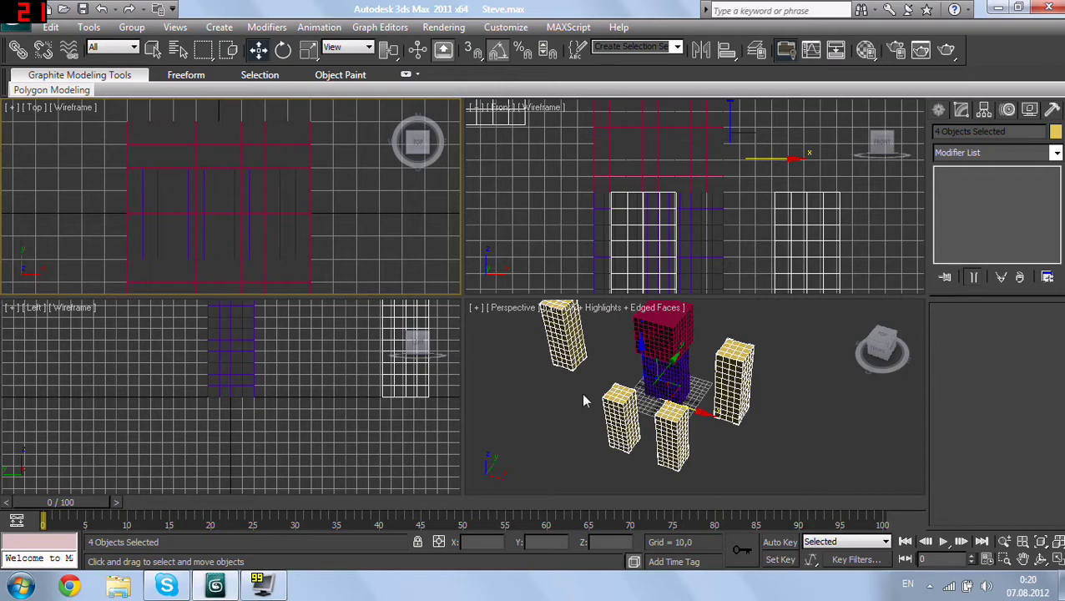
mouse_move(584, 401)
alt+middle_down()
mouse_move(640, 399)
mouse_move(654, 444)
alt+middle_up()
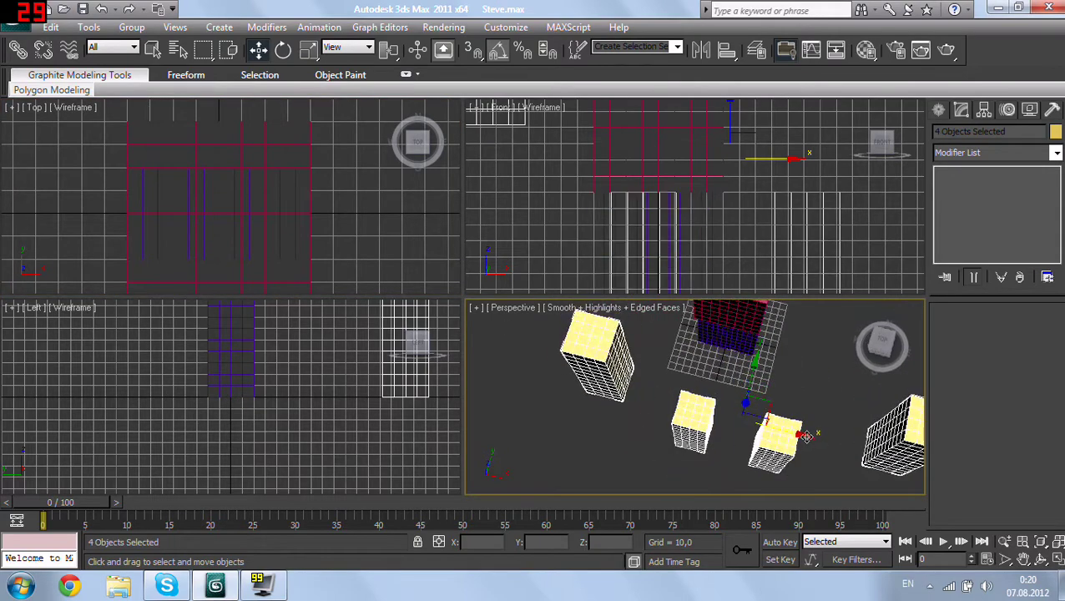
alt+middle_drag(807, 436, 751, 409)
scroll(340, 164, down, 3)
scroll(549, 193, down, 2)
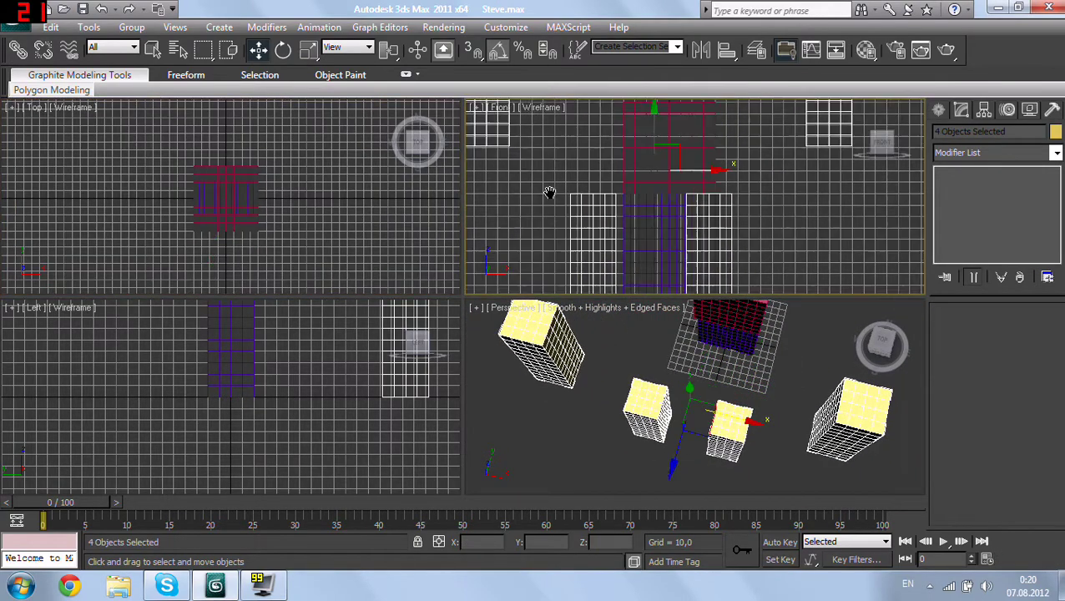
middle_drag(549, 193, 575, 202)
scroll(633, 220, down, 3)
scroll(634, 219, up, 3)
scroll(708, 224, up, 2)
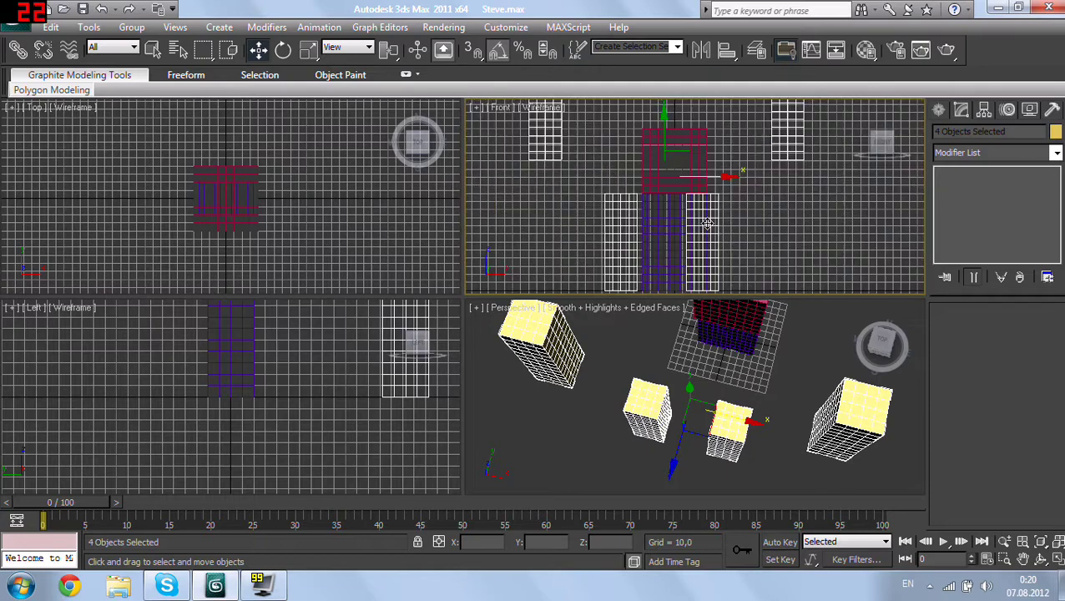
scroll(707, 224, up, 2)
drag(720, 170, 711, 173)
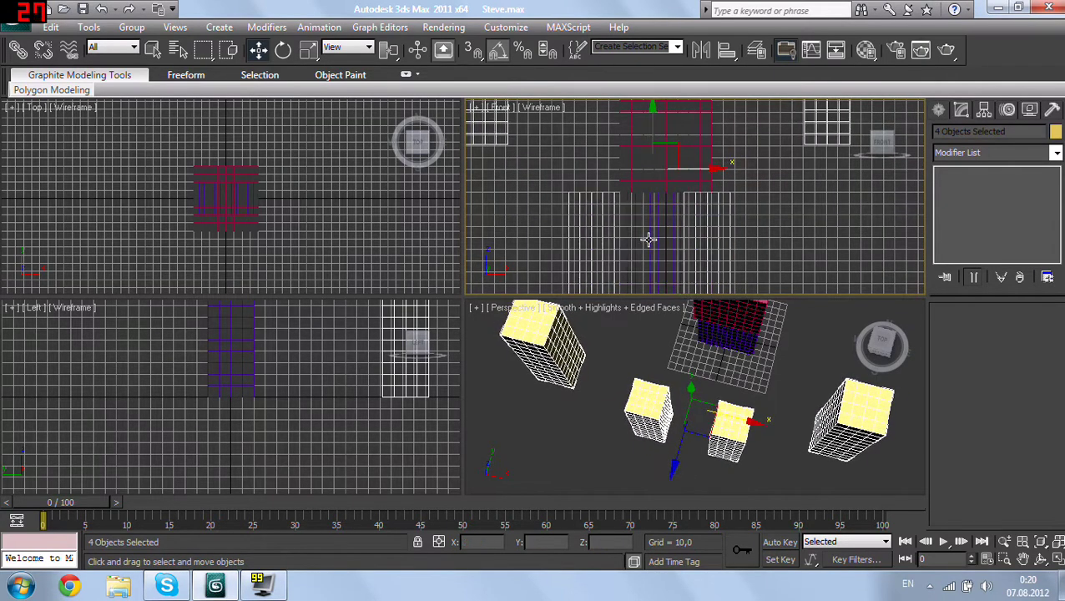
Step: Select the torso and head boxes together and raise them above the legs
click(680, 215)
ctrl+click(677, 165)
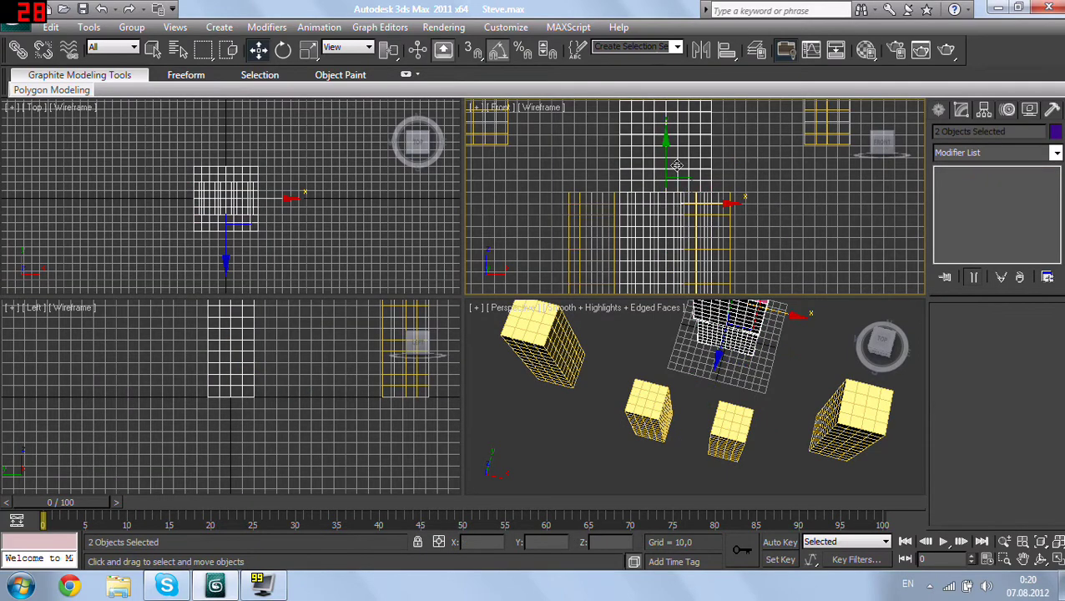
drag(665, 154, 674, 21)
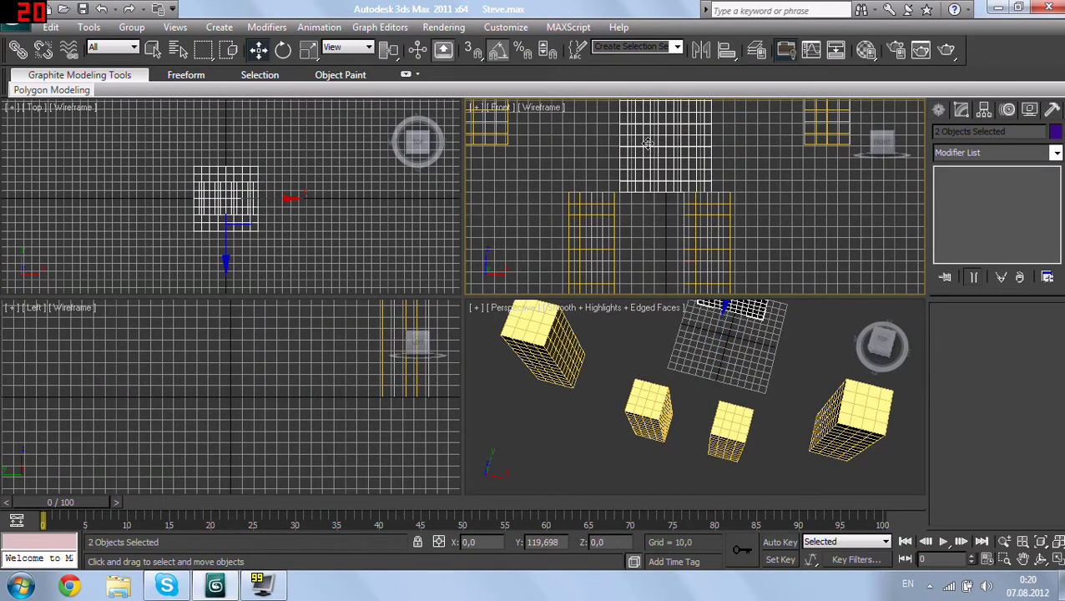
Step: Slide the two leg boxes along X so they stand side by side beneath the torso
middle_drag(634, 220, 608, 166)
click(668, 185)
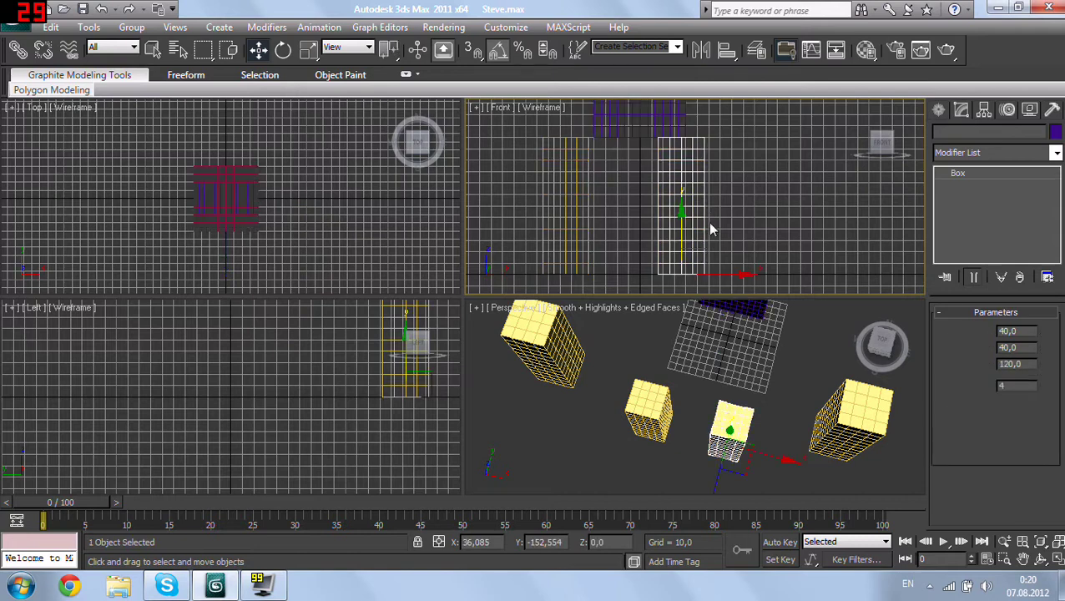
drag(724, 274, 706, 276)
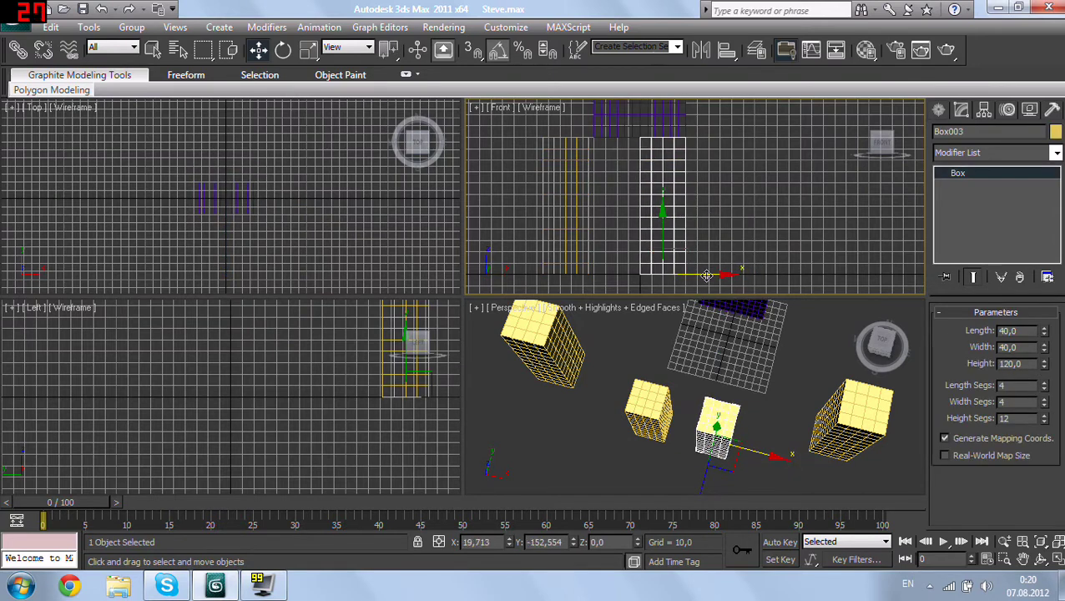
click(585, 230)
drag(636, 275, 679, 275)
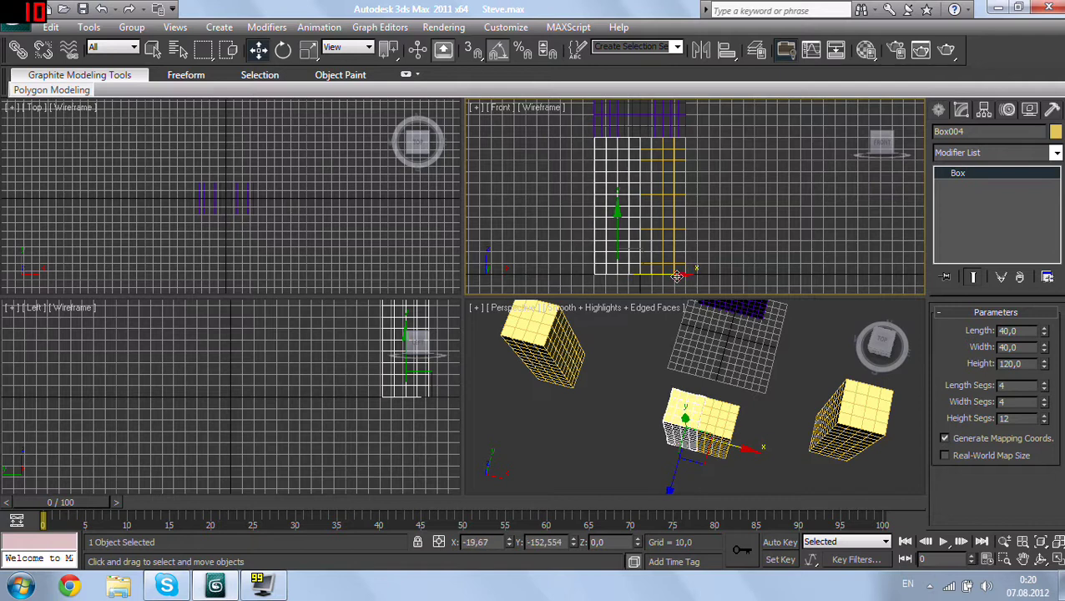
middle_drag(695, 260, 742, 235)
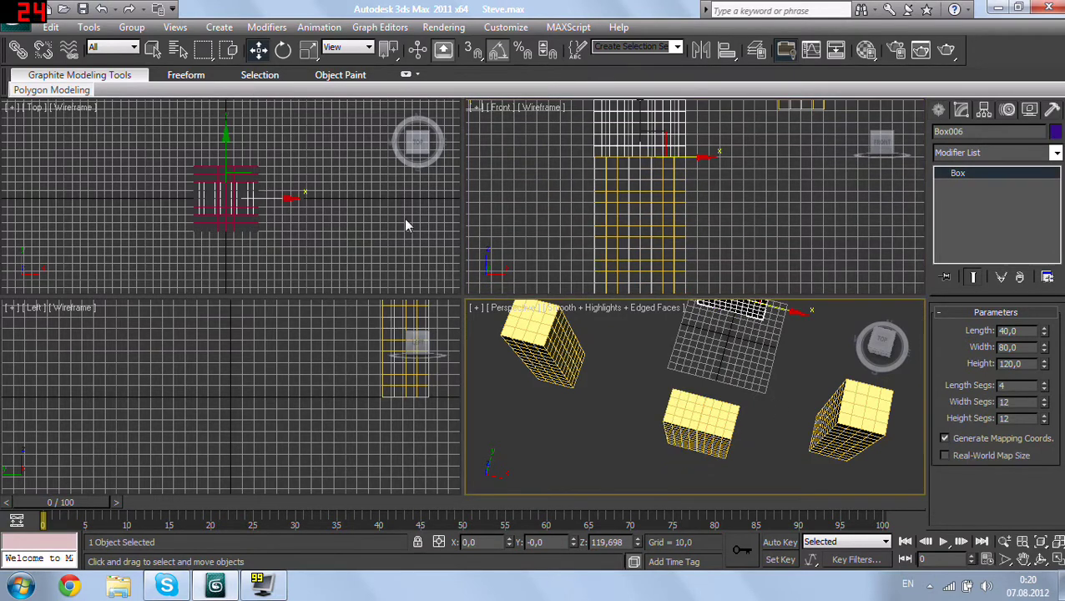
mouse_move(275, 188)
mouse_down()
mouse_move(287, 219)
mouse_move(179, 273)
mouse_up()
scroll(287, 220, down, 5)
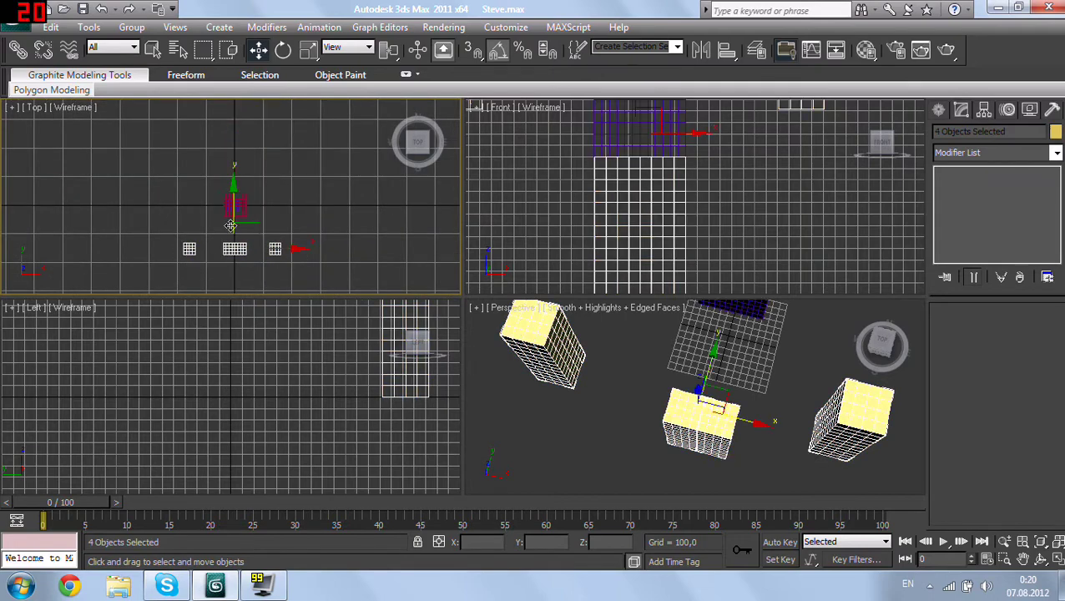
Step: Move the arm and leg boxes along Y in the Top view to align with the torso
scroll(220, 168, up, 5)
middle_drag(220, 192, 219, 168)
scroll(219, 168, up, 2)
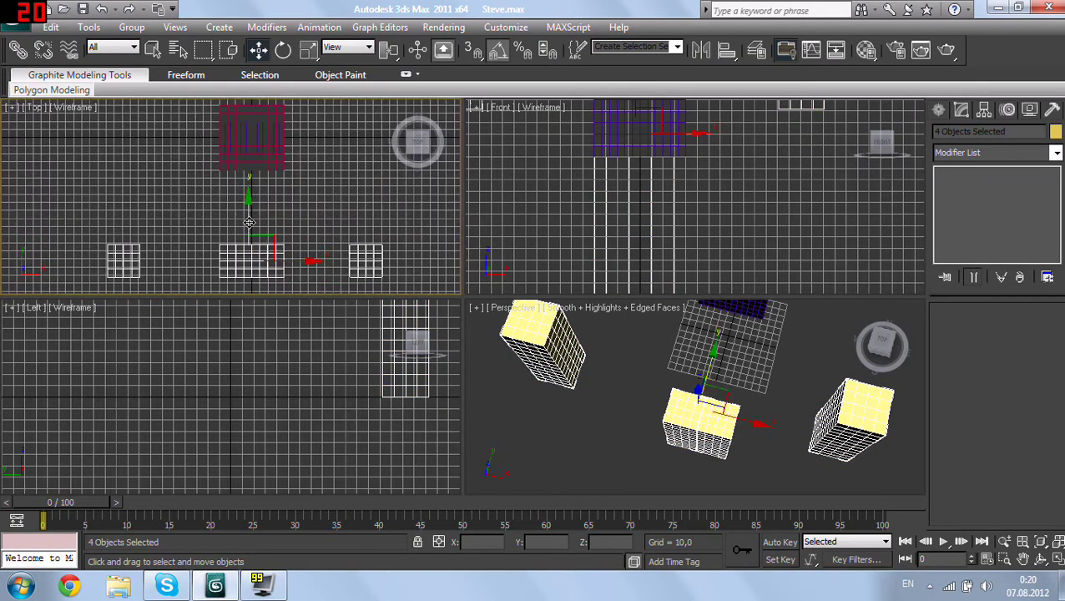
drag(249, 222, 263, 239)
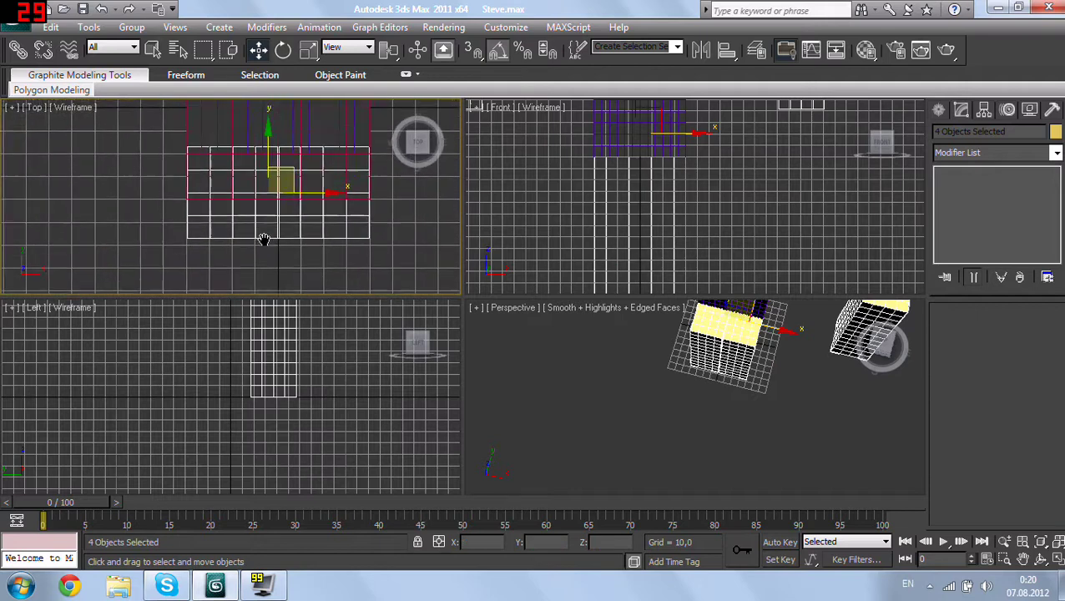
middle_drag(263, 240, 266, 251)
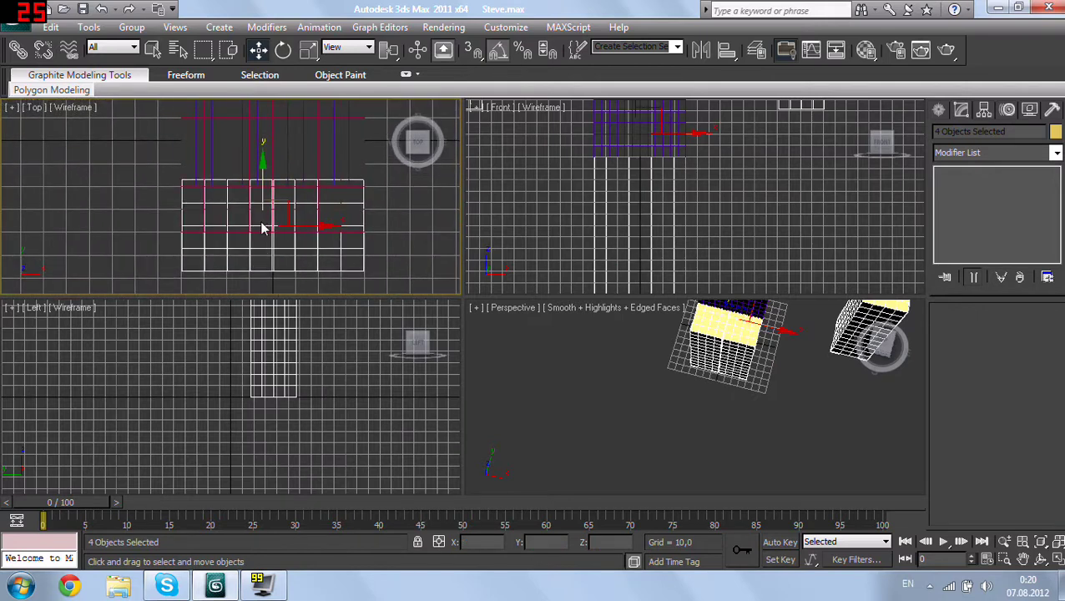
scroll(262, 227, down, 2)
scroll(250, 221, down, 3)
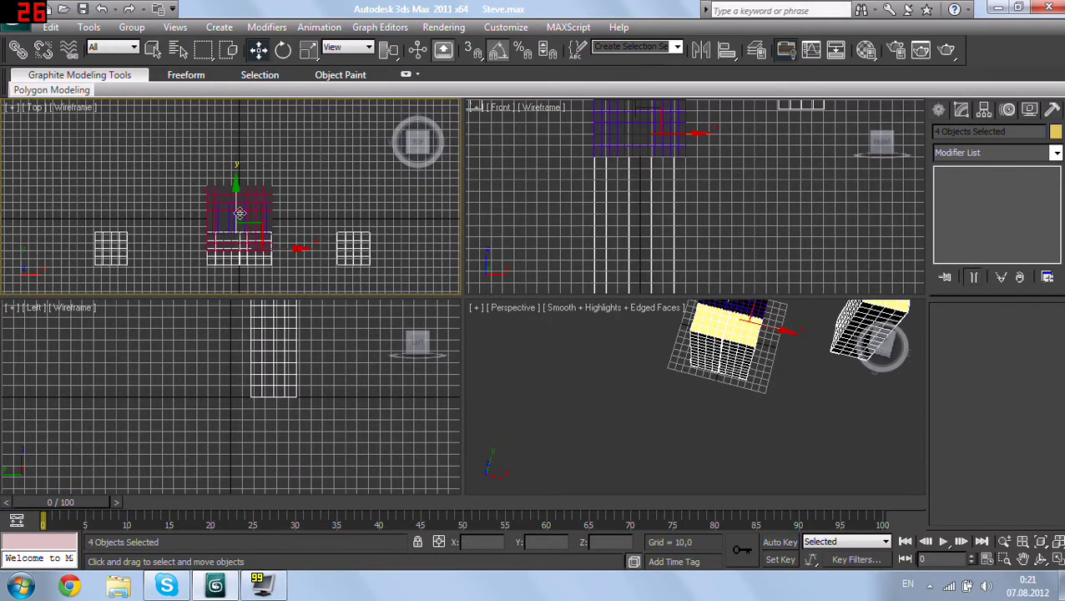
drag(235, 208, 238, 181)
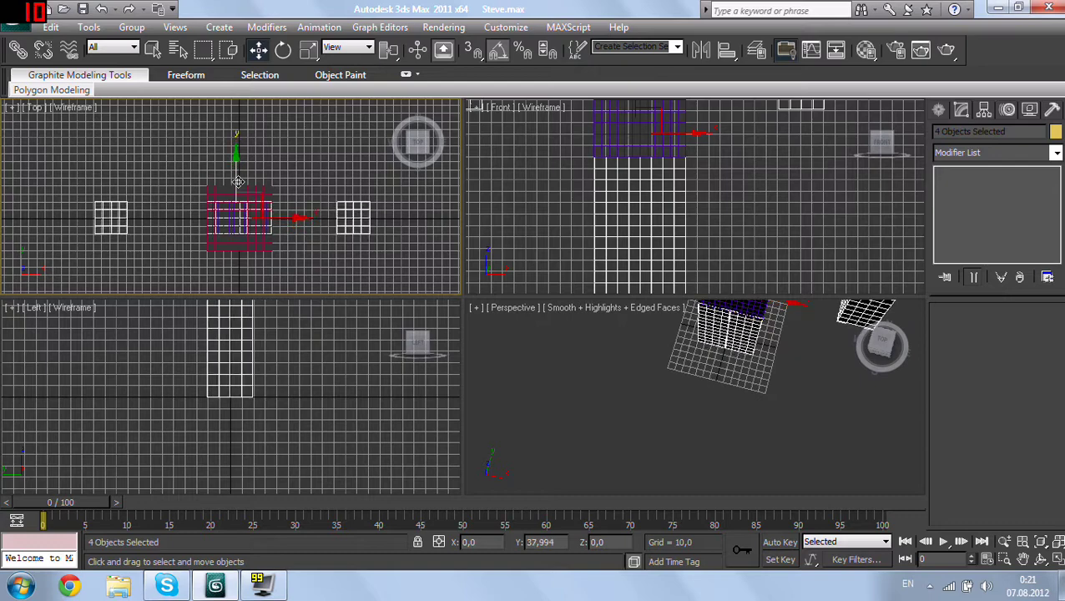
mouse_move(619, 349)
alt+middle_down()
mouse_move(617, 428)
mouse_move(729, 446)
mouse_move(737, 352)
mouse_move(772, 409)
alt+middle_up()
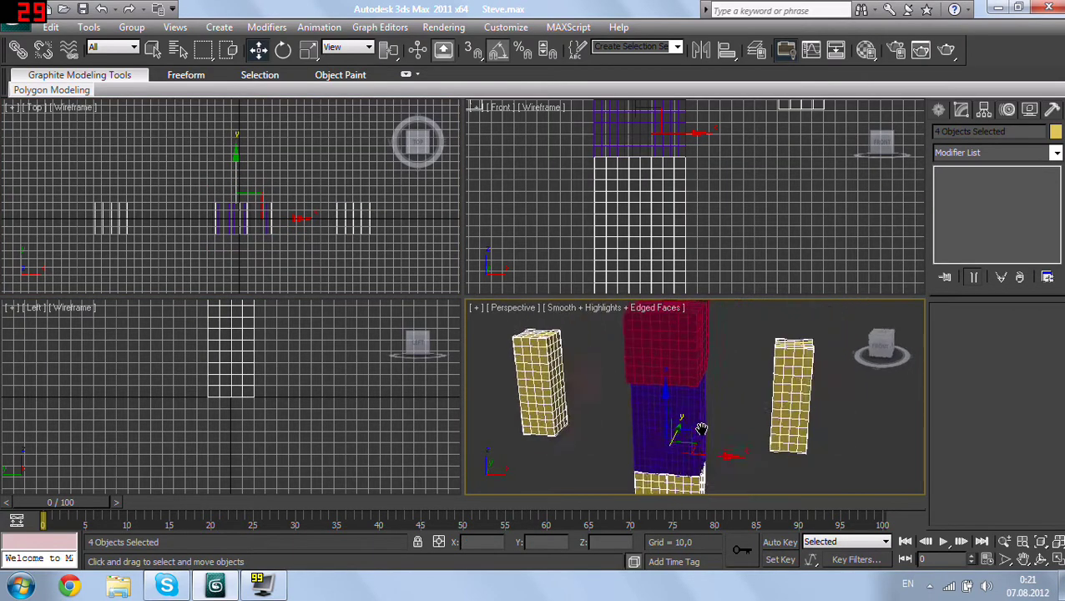
Step: Move the right arm box in and down so it sits against the torso's side
click(772, 409)
click(789, 401)
drag(832, 451, 762, 459)
middle_drag(290, 214, 251, 201)
scroll(547, 197, up, 2)
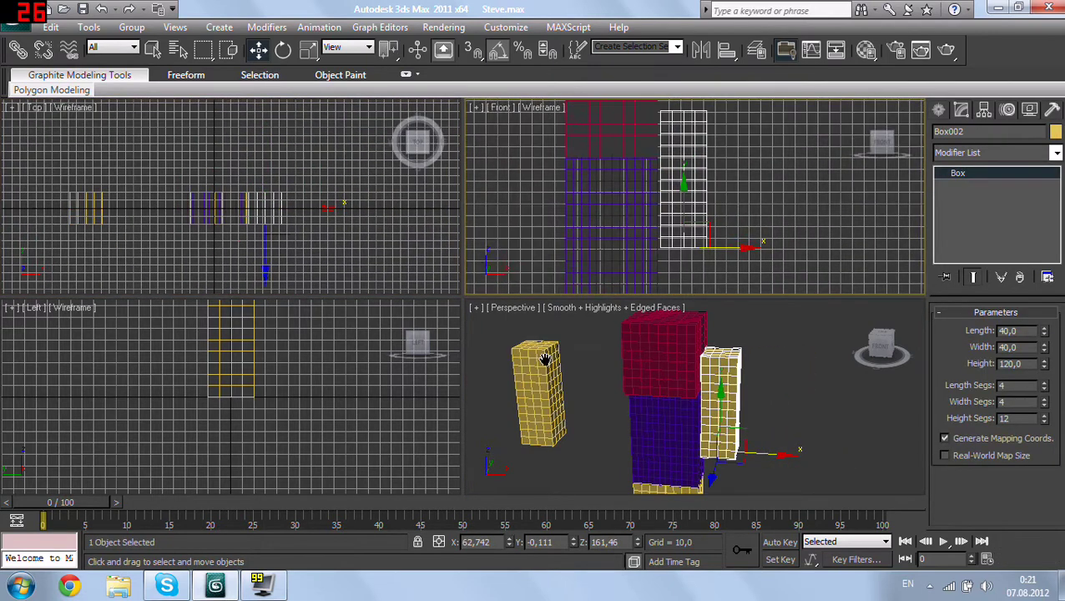
scroll(619, 171, down, 2)
scroll(646, 197, up, 2)
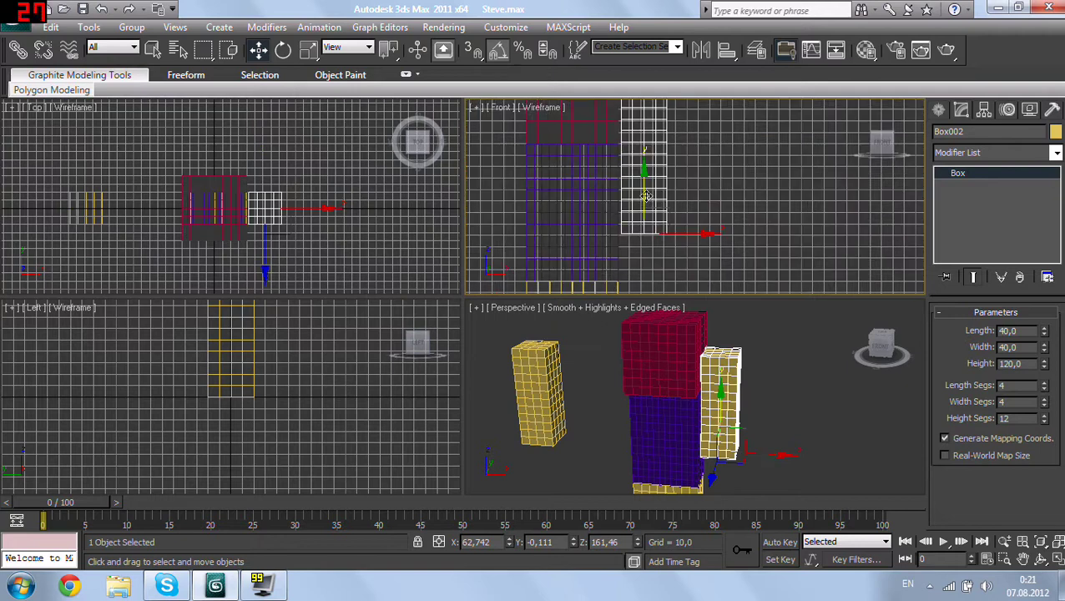
drag(641, 183, 645, 232)
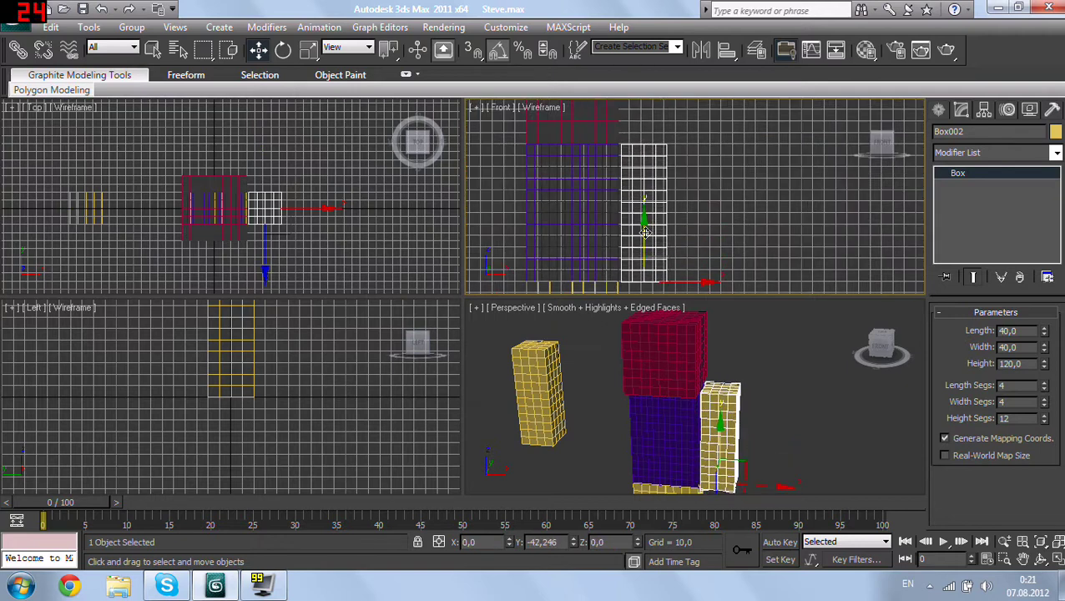
drag(693, 282, 687, 282)
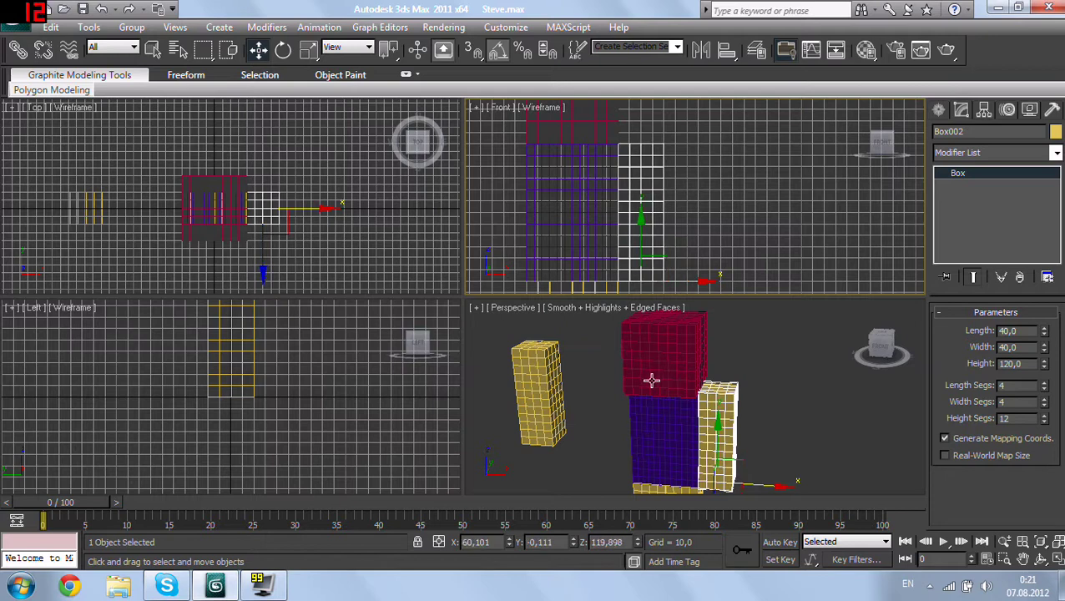
mouse_move(653, 381)
alt+middle_down()
mouse_move(668, 397)
mouse_move(673, 362)
mouse_move(734, 389)
mouse_move(639, 395)
alt+middle_up()
Step: Place the left arm box beside the torso at X -60.051, Z 119.771
click(552, 402)
alt+middle_drag(552, 402, 664, 390)
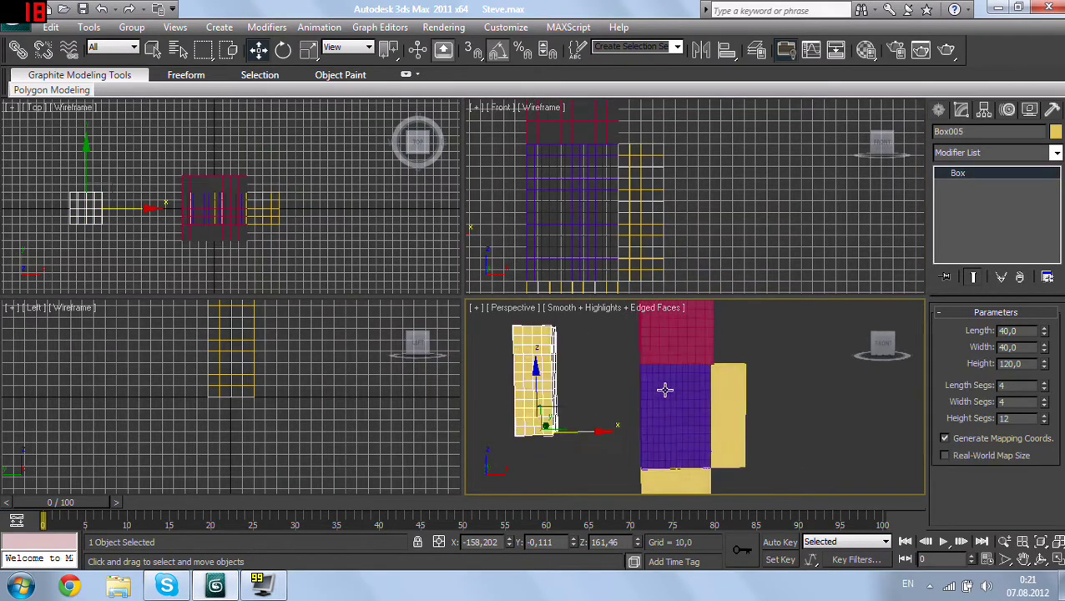
middle_drag(678, 245, 709, 250)
drag(599, 231, 701, 244)
mouse_move(701, 244)
middle_down()
mouse_move(718, 249)
mouse_move(713, 240)
middle_up()
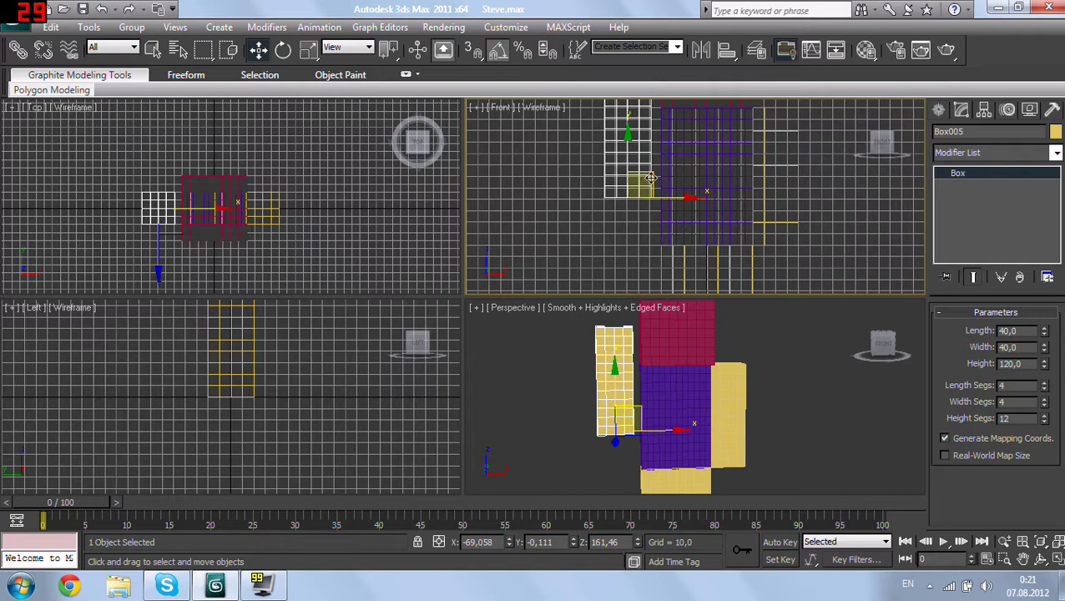
drag(651, 178, 659, 225)
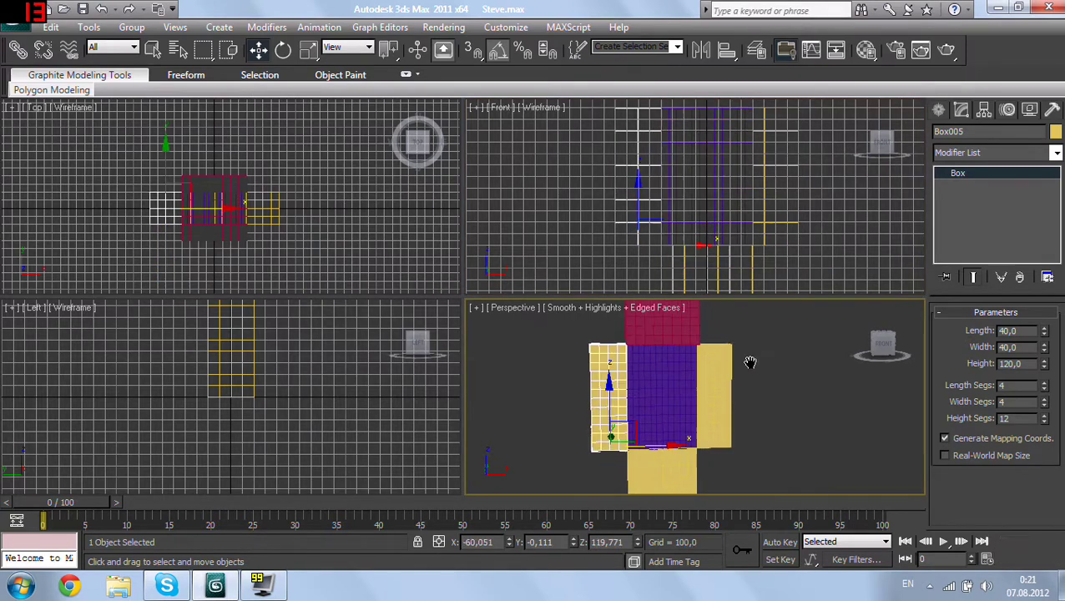
scroll(749, 362, down, 3)
alt+middle_drag(741, 367, 718, 384)
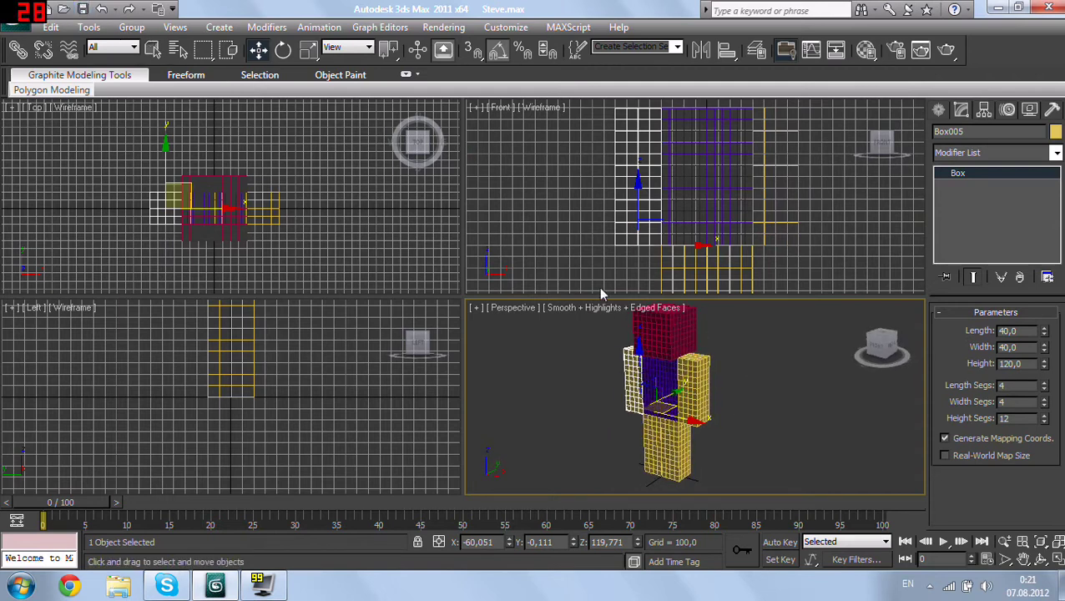
drag(683, 330, 769, 407)
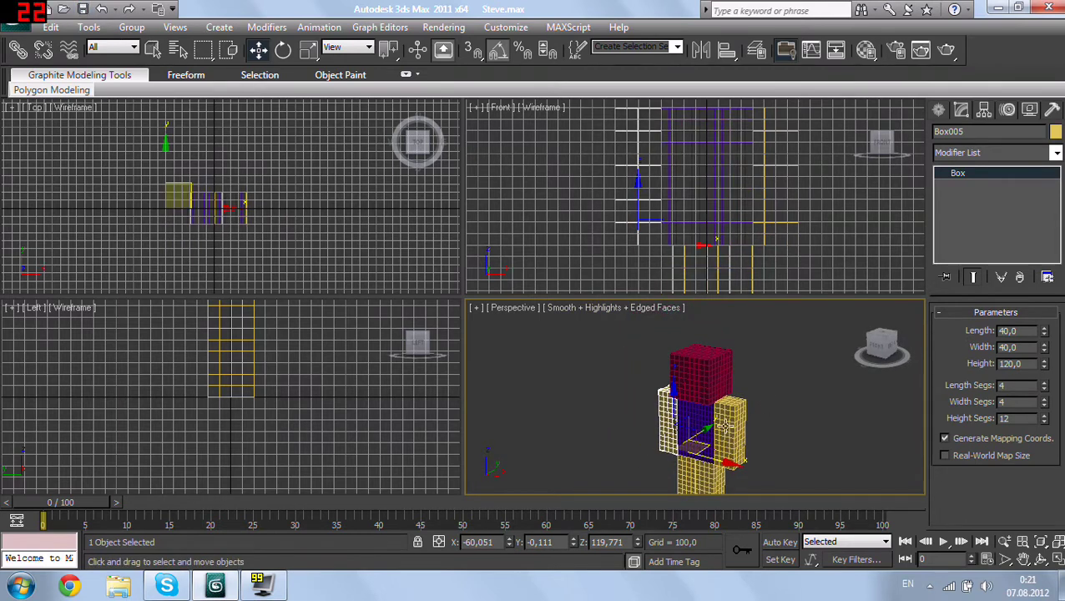
middle_drag(725, 426, 731, 404)
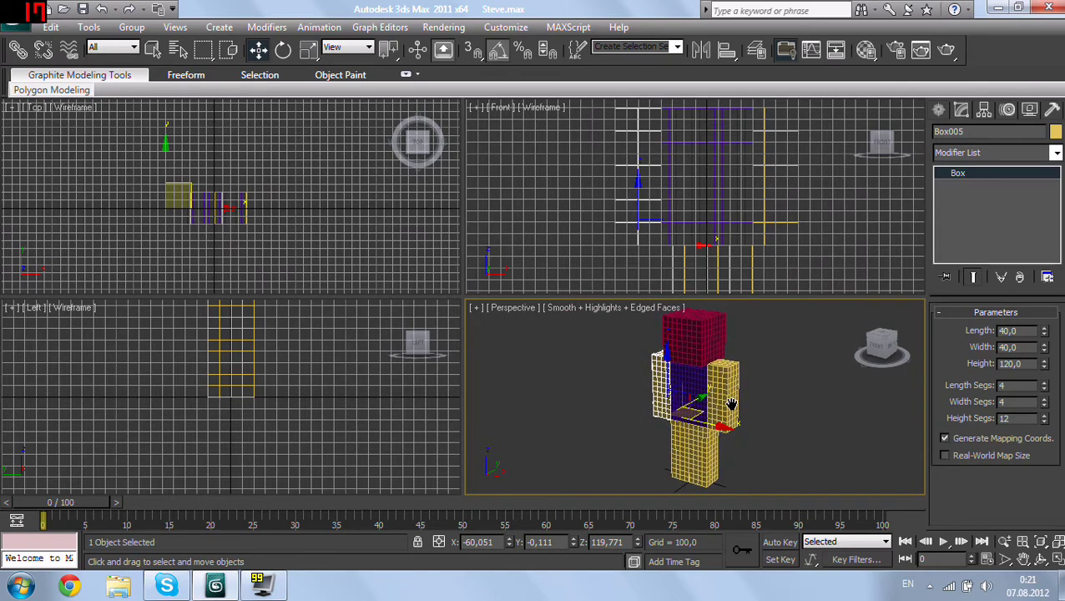
key(shift+q)
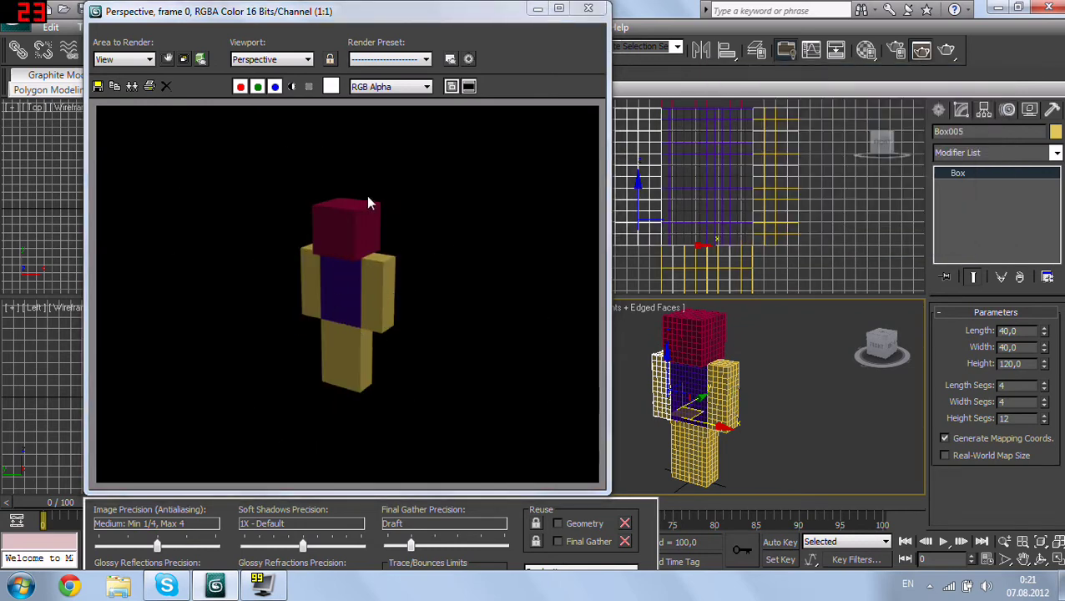
click(588, 9)
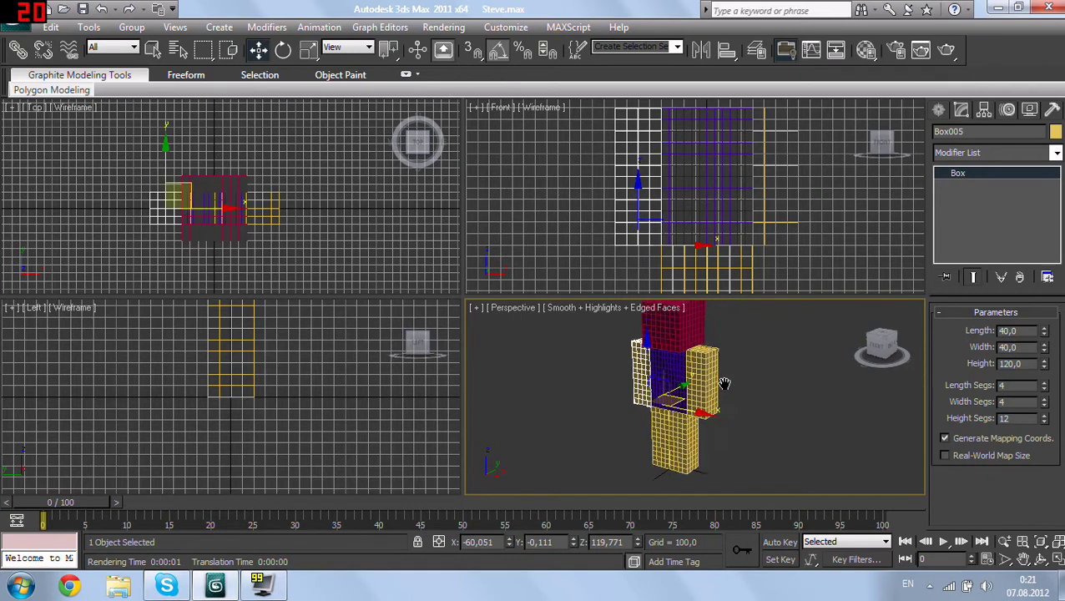
Step: Select the purple torso box and set its Width Segs to 8
mouse_move(685, 386)
alt+middle_down()
mouse_move(788, 434)
mouse_move(713, 396)
mouse_move(683, 442)
mouse_move(723, 435)
alt+middle_up()
scroll(773, 418, up, 2)
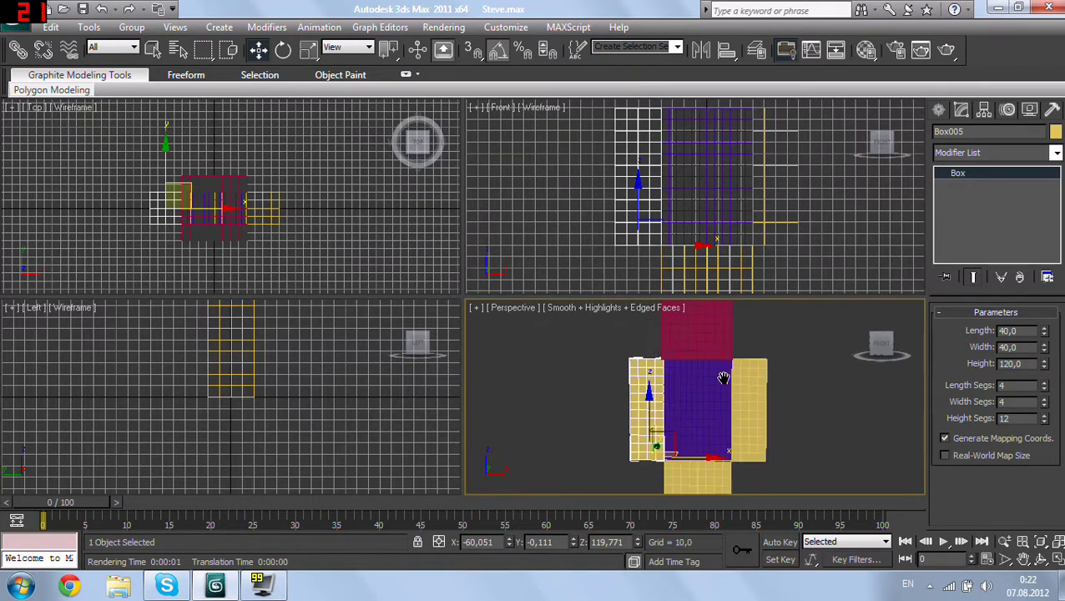
click(709, 393)
scroll(735, 396, up, 3)
middle_drag(735, 396, 713, 470)
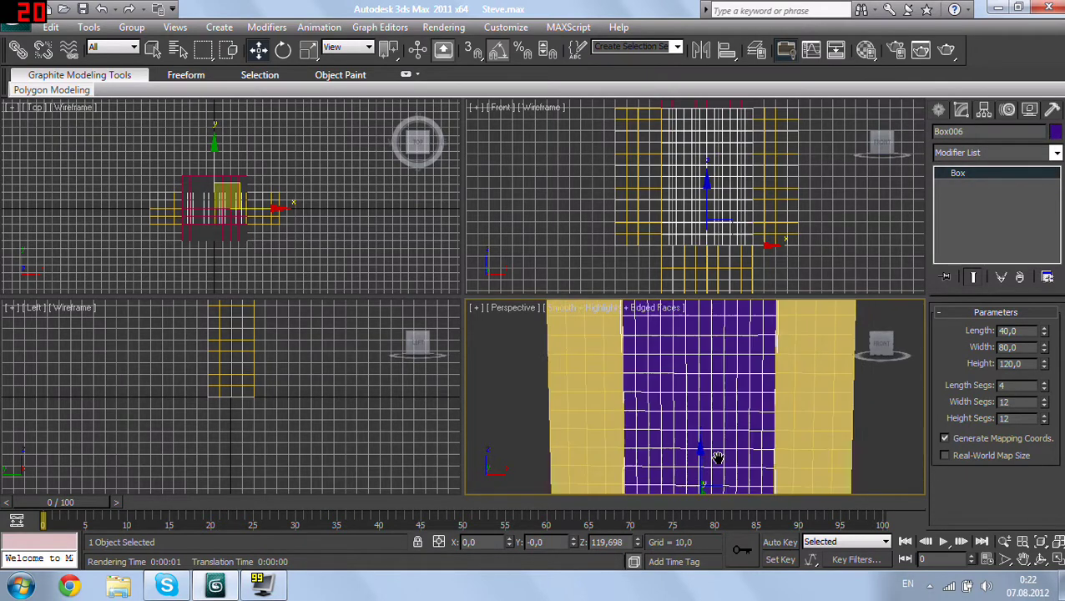
scroll(725, 399, down, 3)
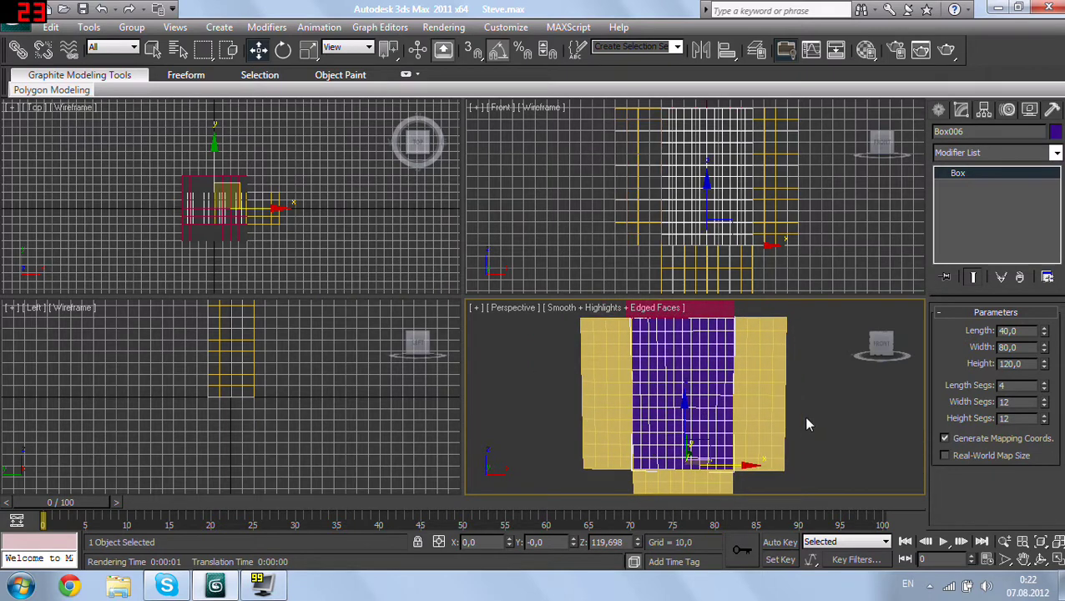
drag(1044, 405, 1044, 420)
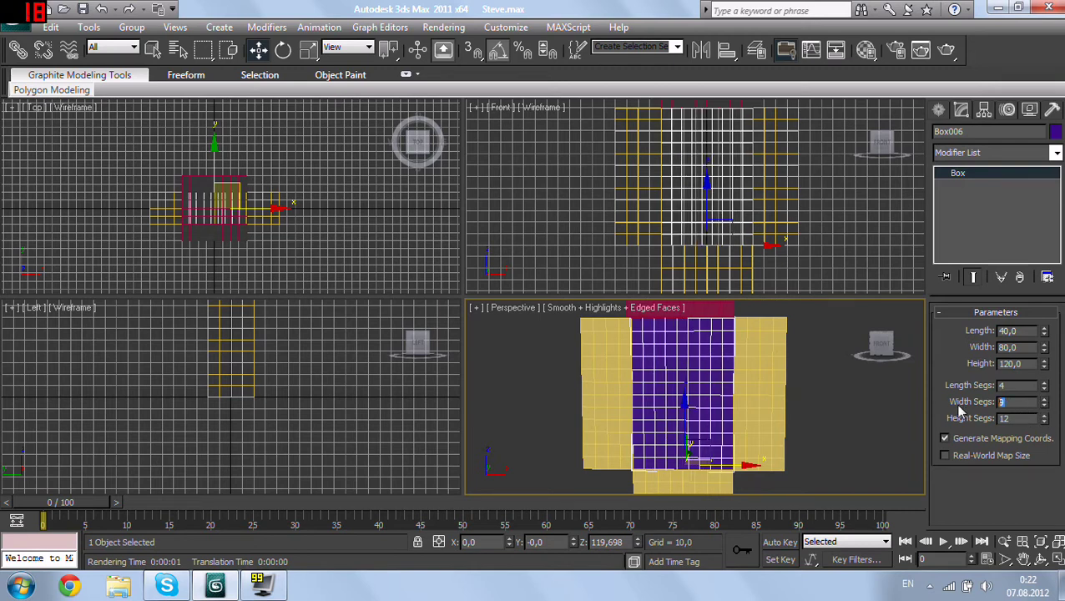
click(854, 401)
Step: Reselect the torso and orbit and zoom the Perspective view to inspect the figure
click(704, 393)
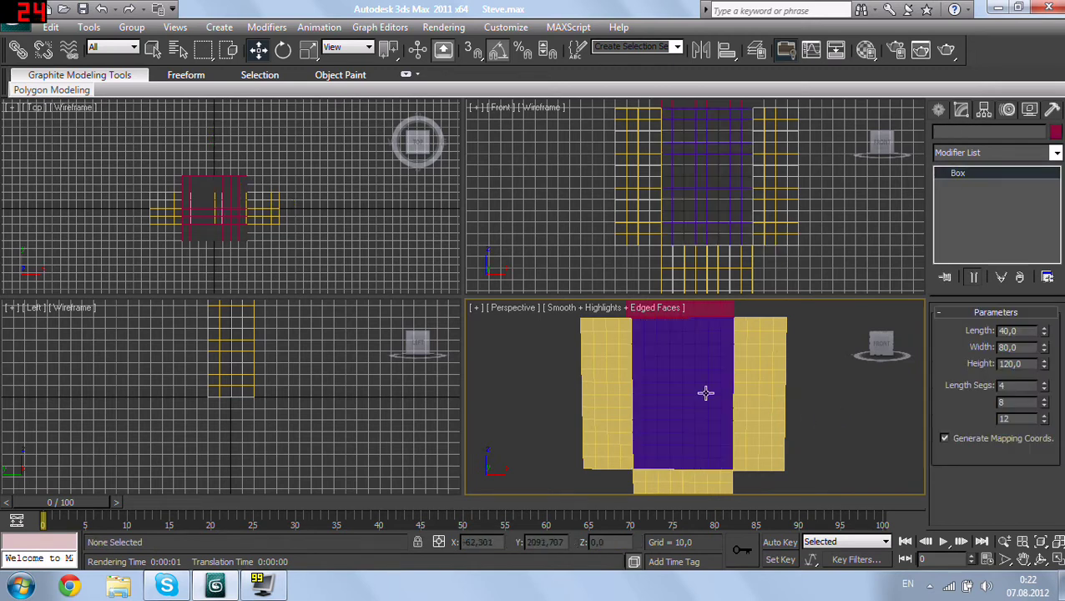
mouse_move(846, 432)
alt+middle_down()
mouse_move(801, 467)
mouse_move(811, 494)
mouse_move(827, 430)
mouse_move(637, 420)
mouse_move(830, 426)
mouse_move(780, 373)
mouse_move(819, 446)
alt+middle_up()
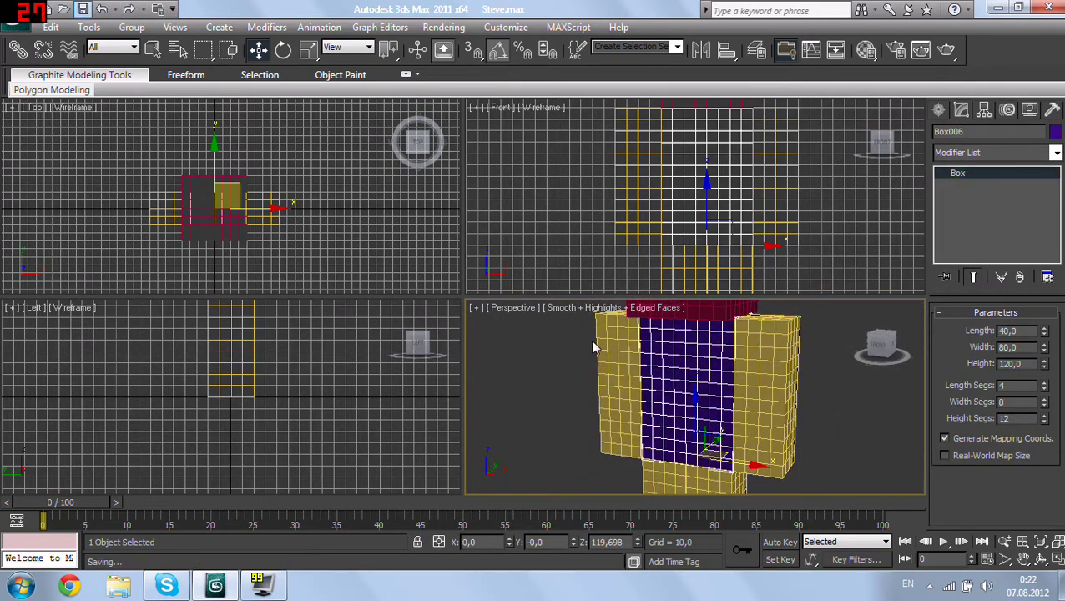
scroll(713, 447, down, 2)
scroll(701, 378, down, 2)
scroll(701, 377, up, 2)
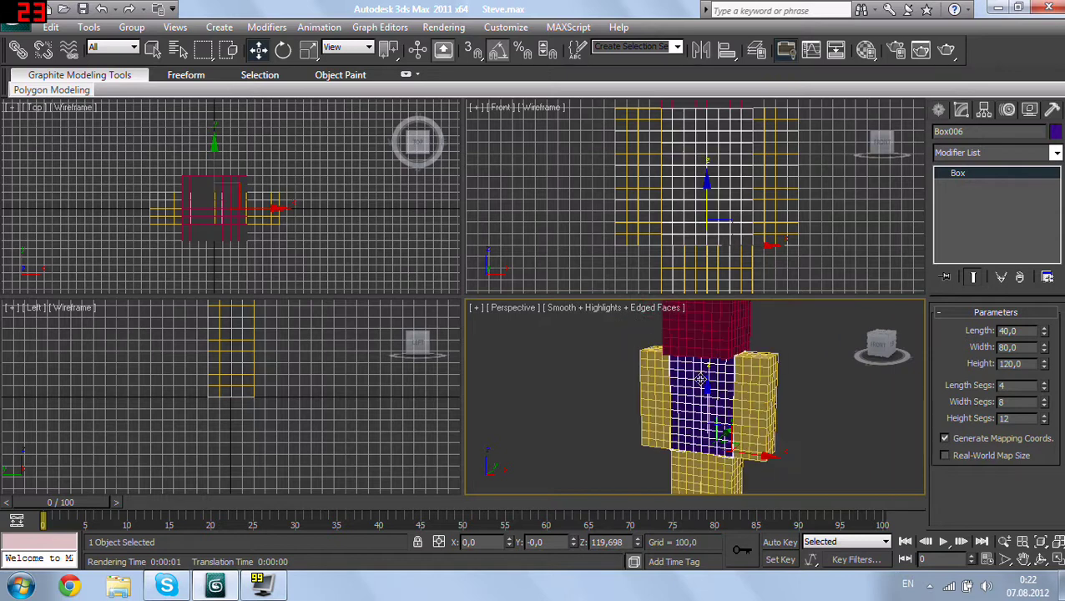
scroll(677, 365, up, 2)
scroll(677, 365, up, 3)
scroll(677, 380, up, 3)
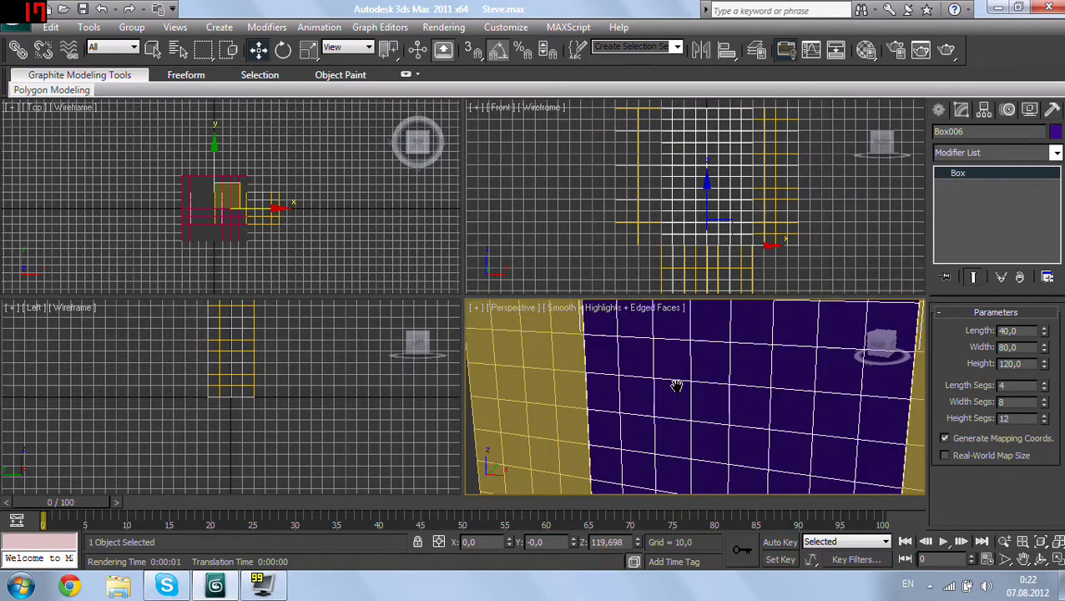
scroll(682, 359, down, 4)
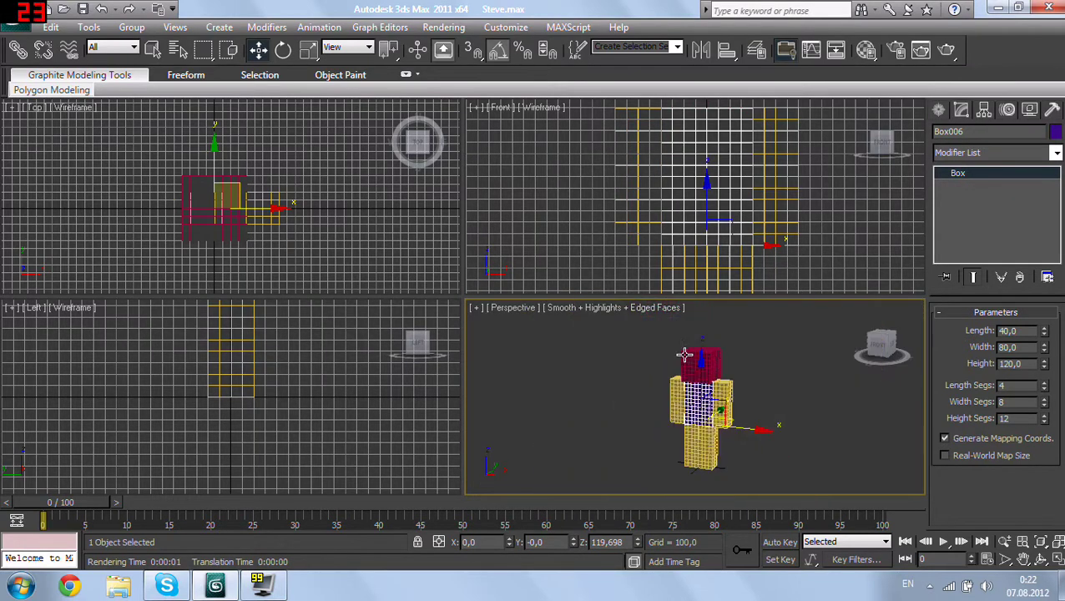
scroll(704, 380, up, 1)
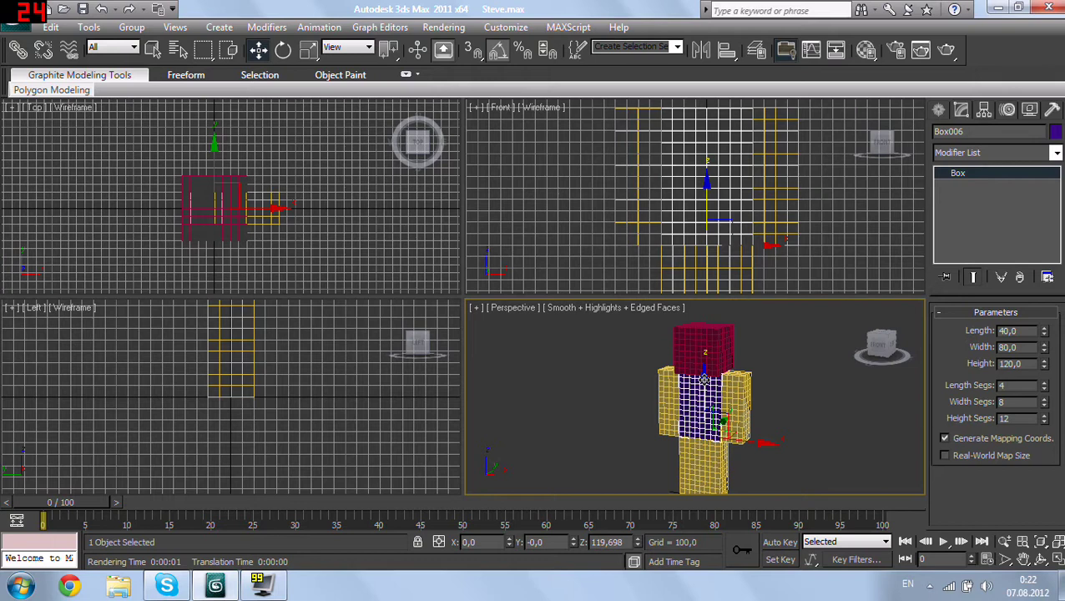
Step: Start Adobe Photoshop CS5 from the Start menu, then show the desktop and open Explorer with Win+E
click(21, 586)
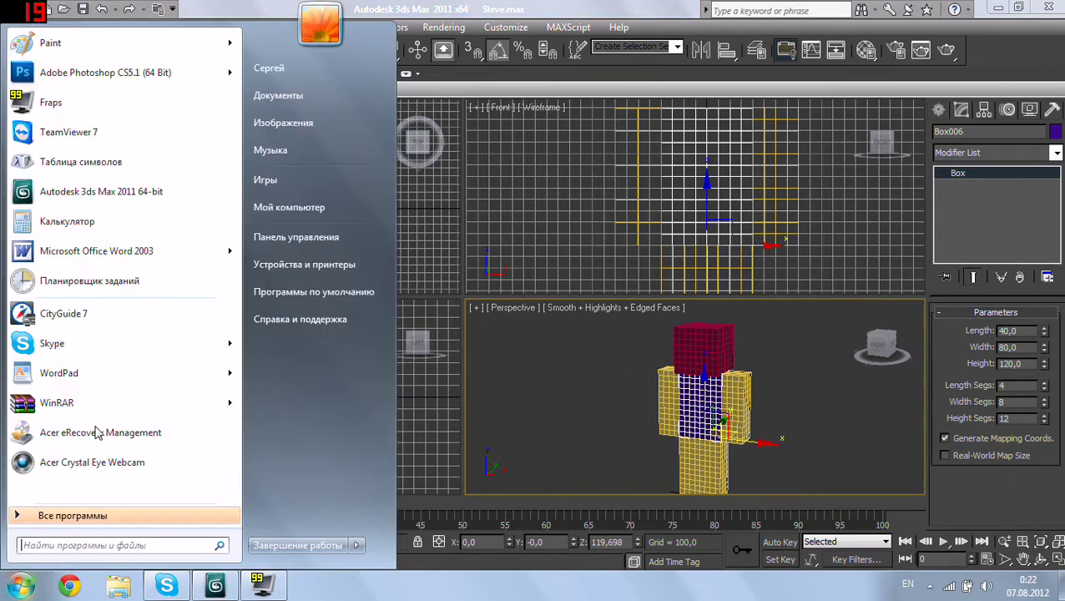
click(75, 71)
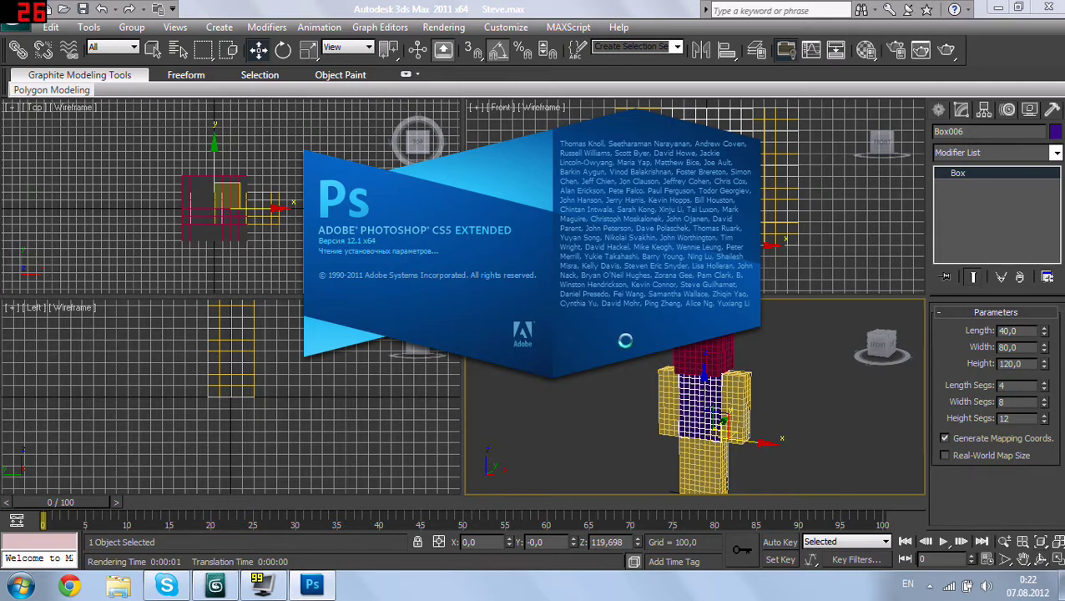
key(super+d)
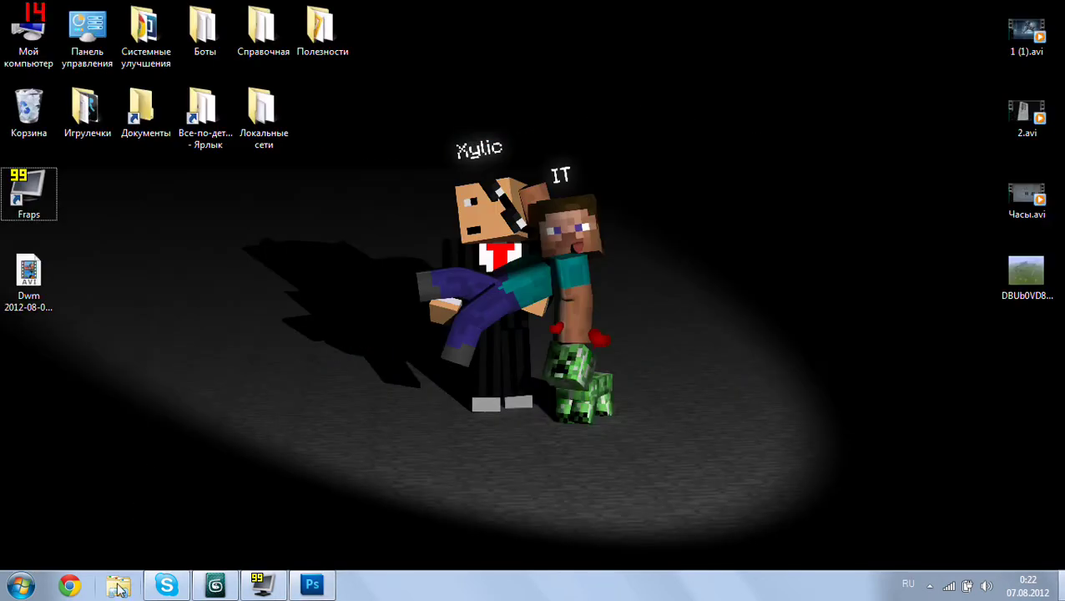
key(super+e)
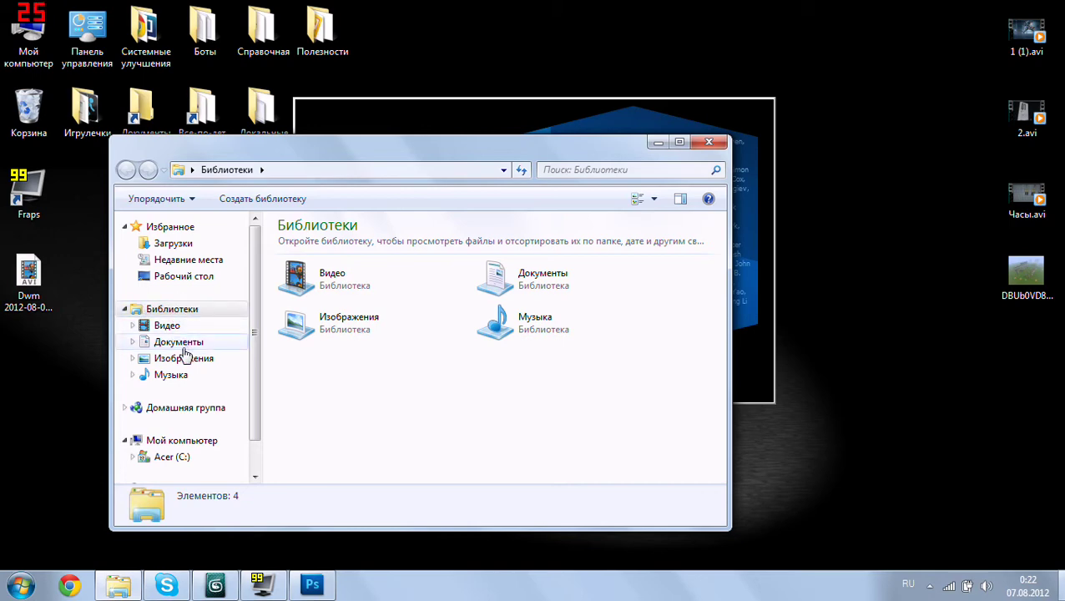
Step: Browse Documents > 3dsMax > scenes > Minecraft 3D Essentials > tex
click(177, 341)
double_click(317, 286)
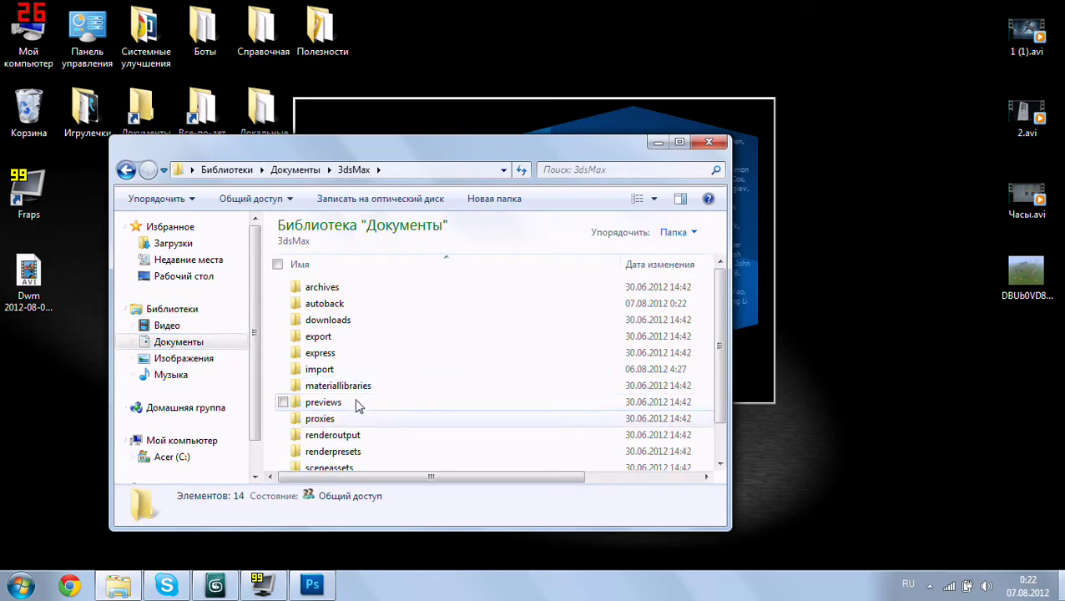
scroll(357, 405, down, 1)
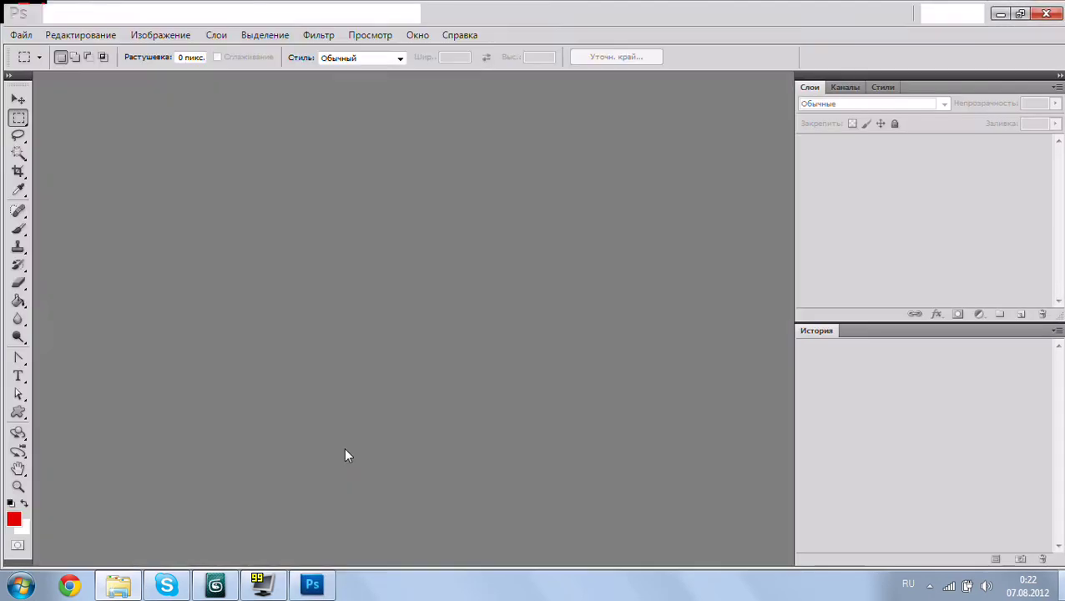
click(131, 593)
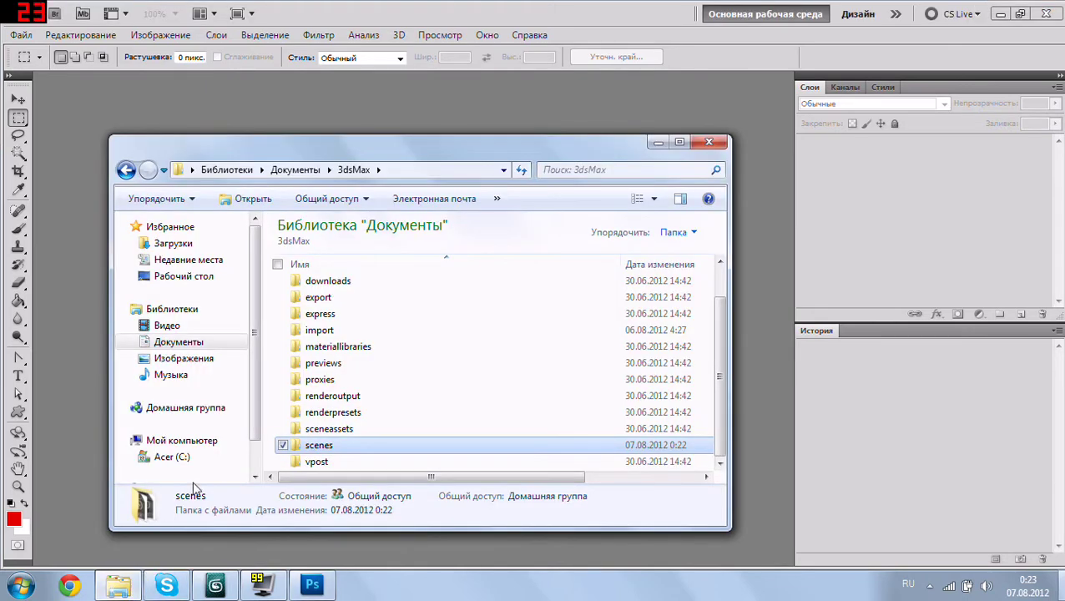
double_click(341, 452)
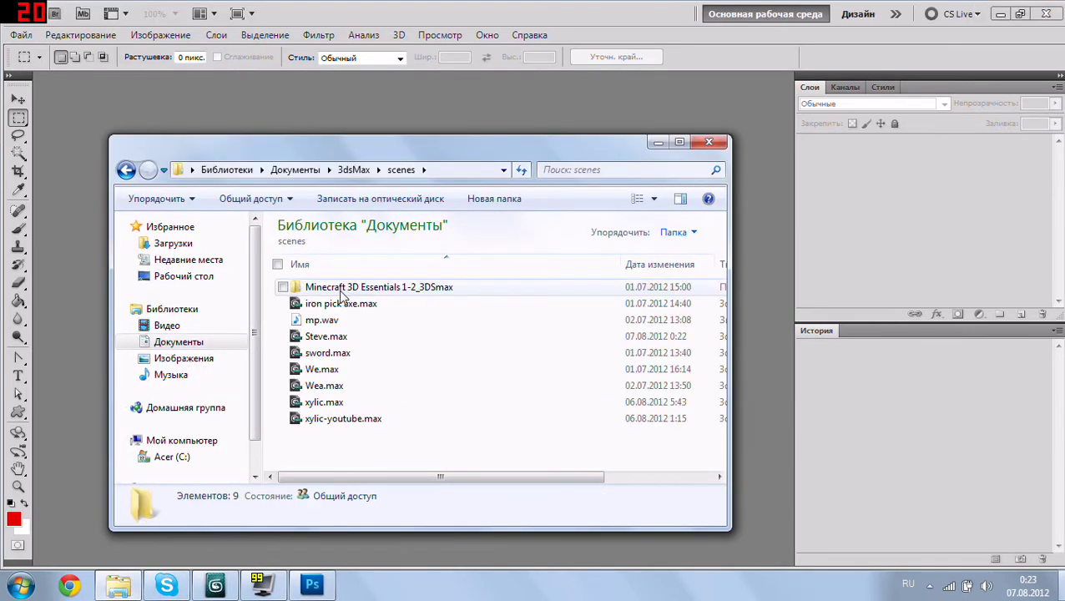
click(342, 289)
double_click(340, 289)
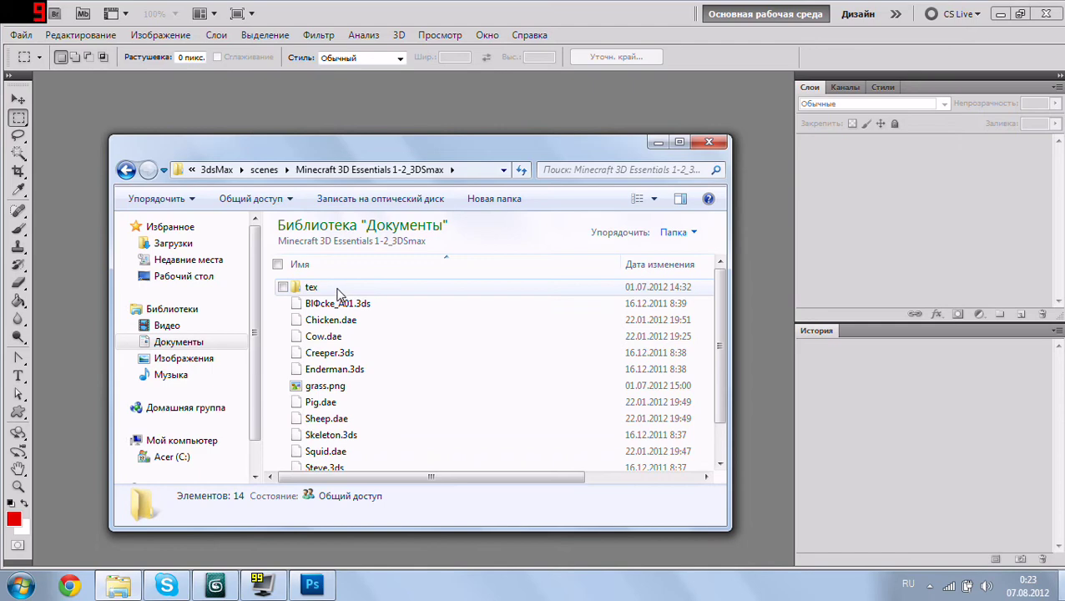
double_click(334, 288)
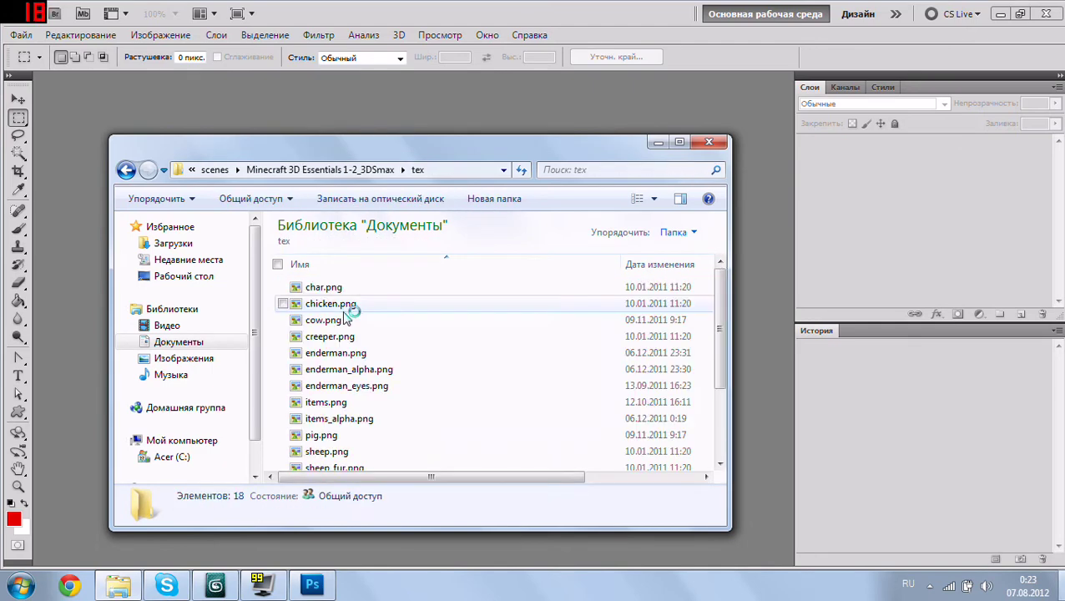
scroll(348, 438, down, 2)
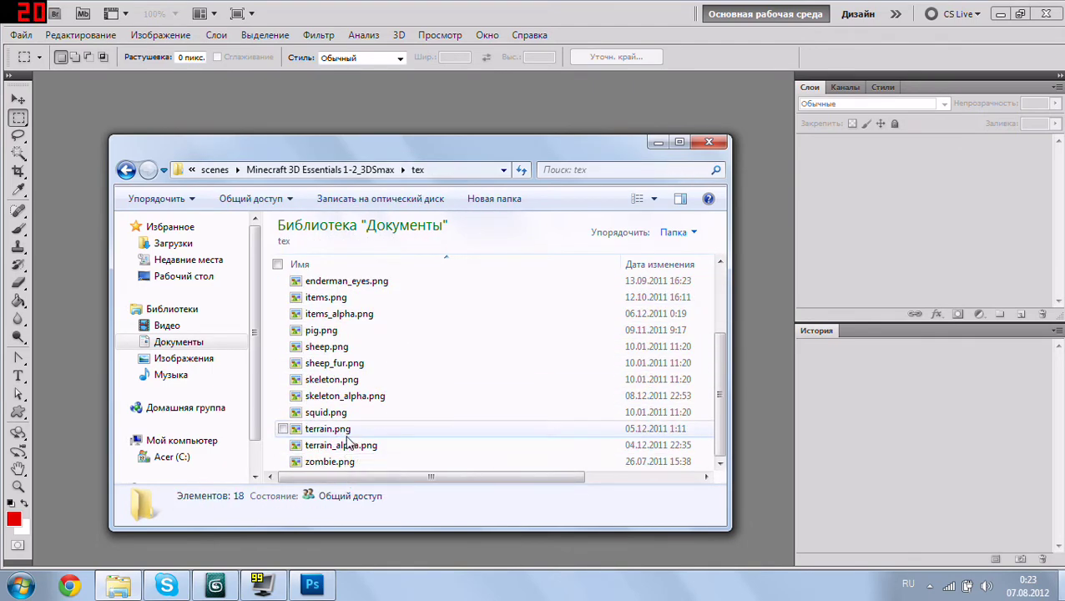
scroll(346, 389, up, 2)
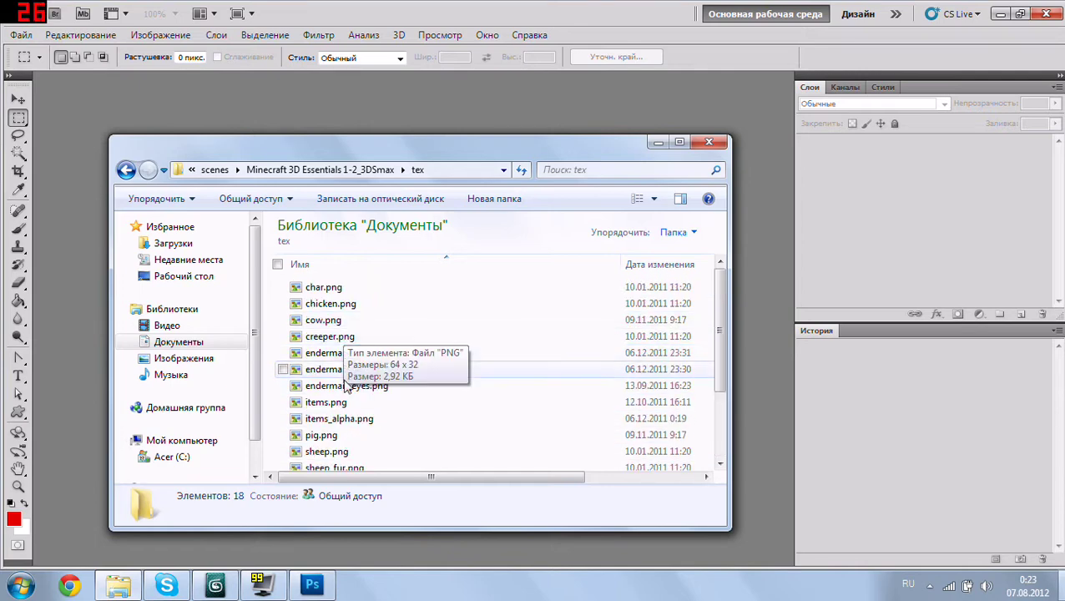
Step: Copy char.png from the tex folder, paste it onto the Desktop, and close Explorer
click(329, 290)
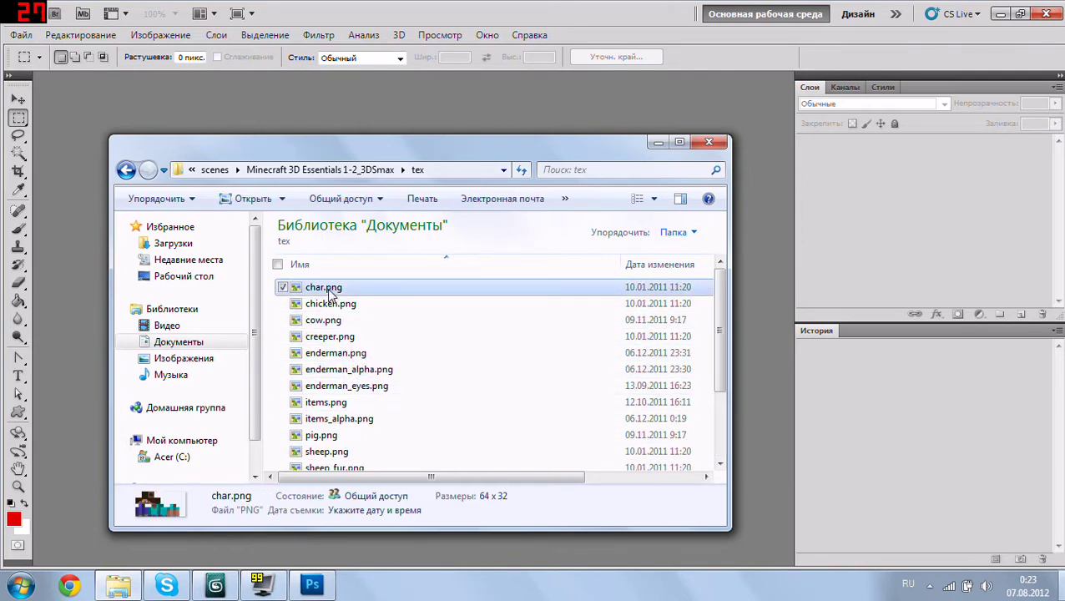
right_click(330, 292)
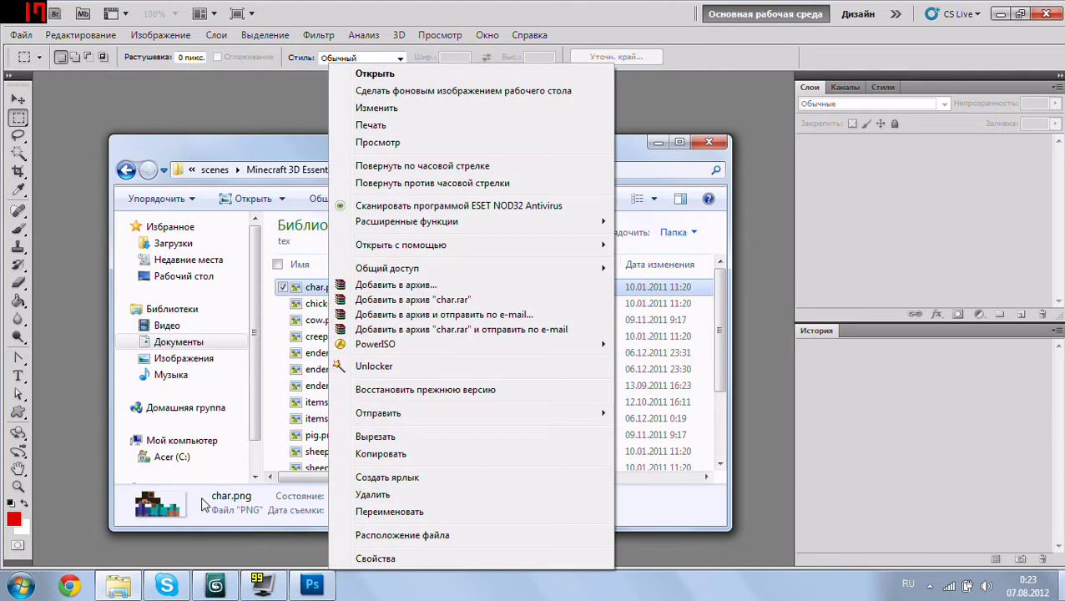
click(368, 453)
click(182, 277)
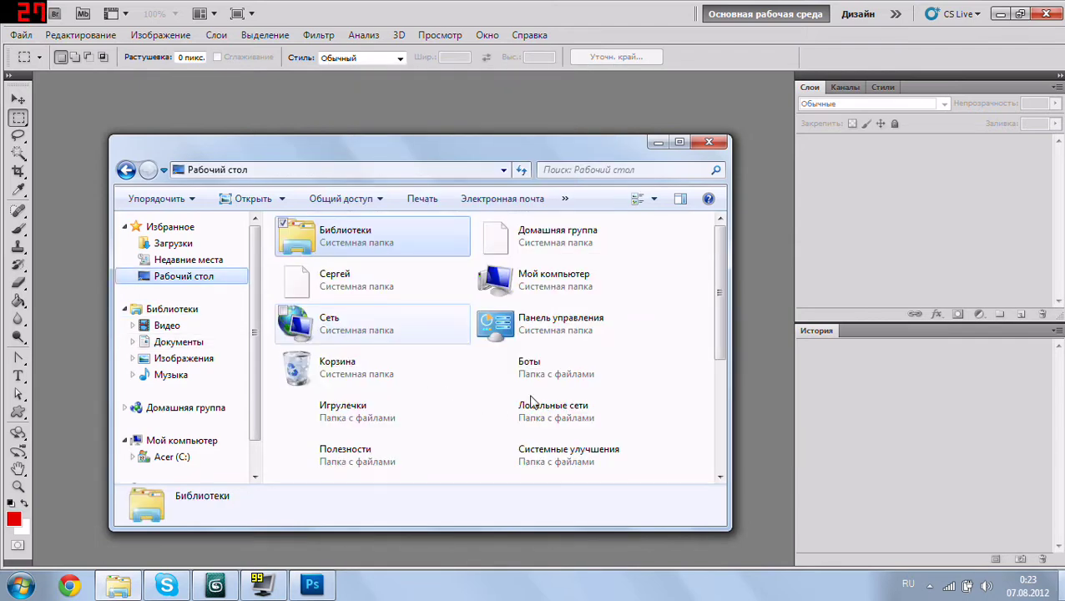
scroll(675, 357, down, 3)
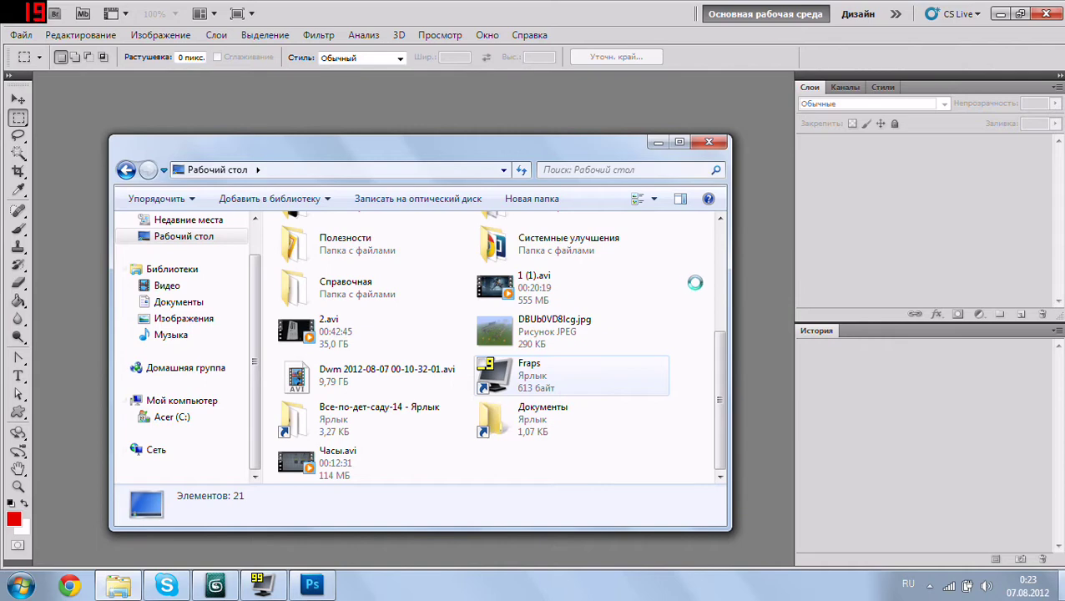
right_click(507, 468)
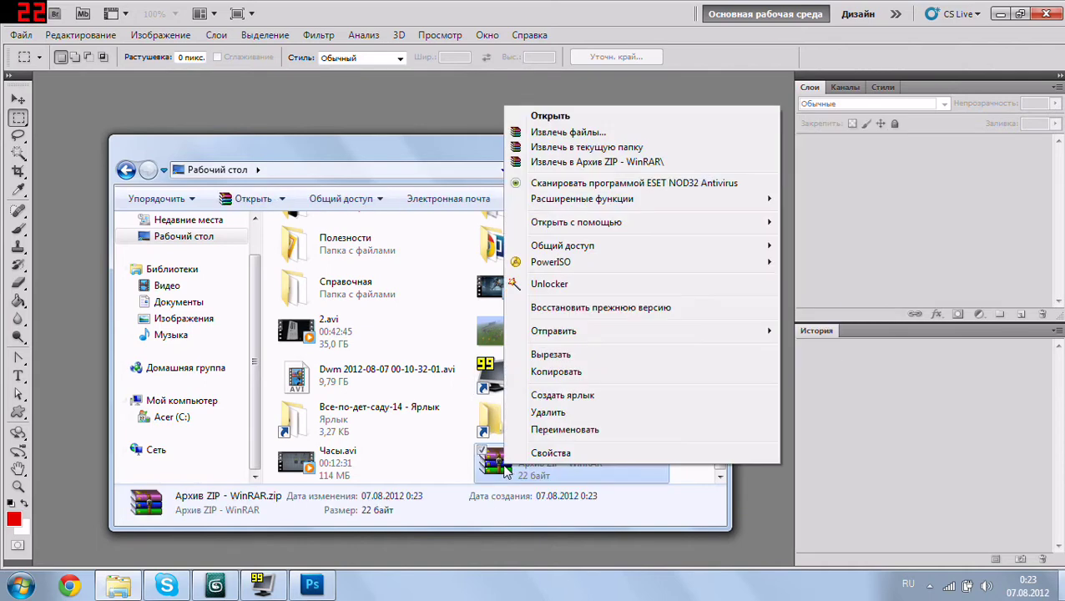
key(Escape)
click(460, 464)
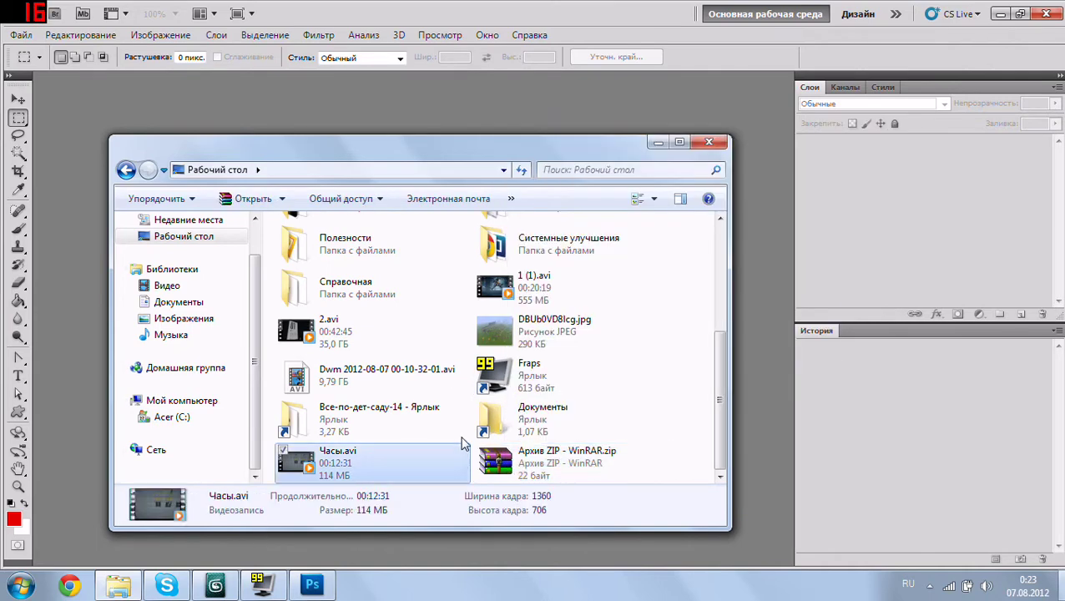
click(701, 426)
right_click(697, 432)
click(718, 281)
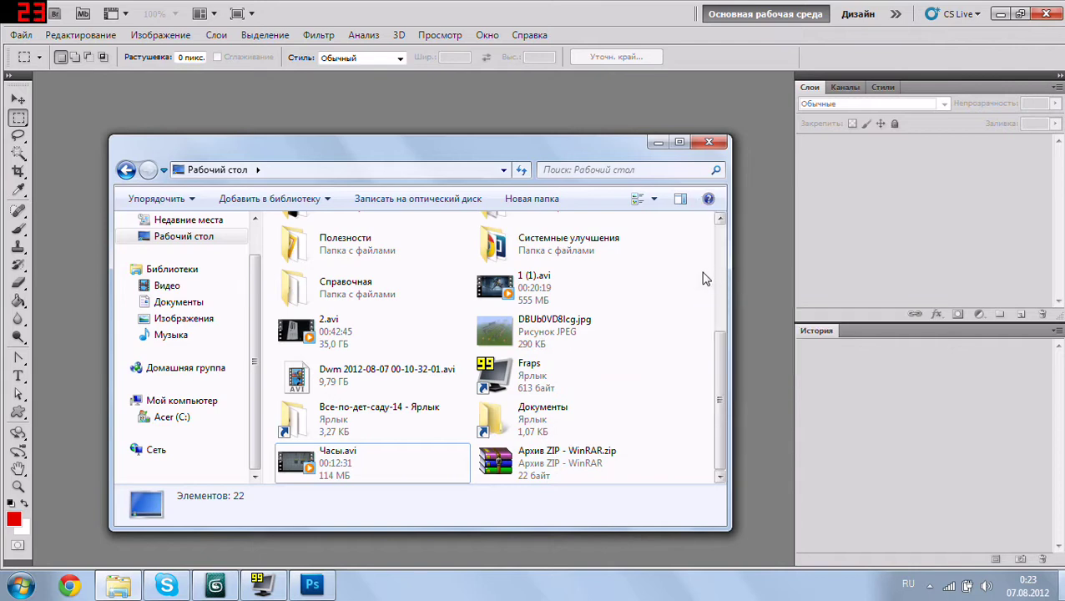
click(709, 142)
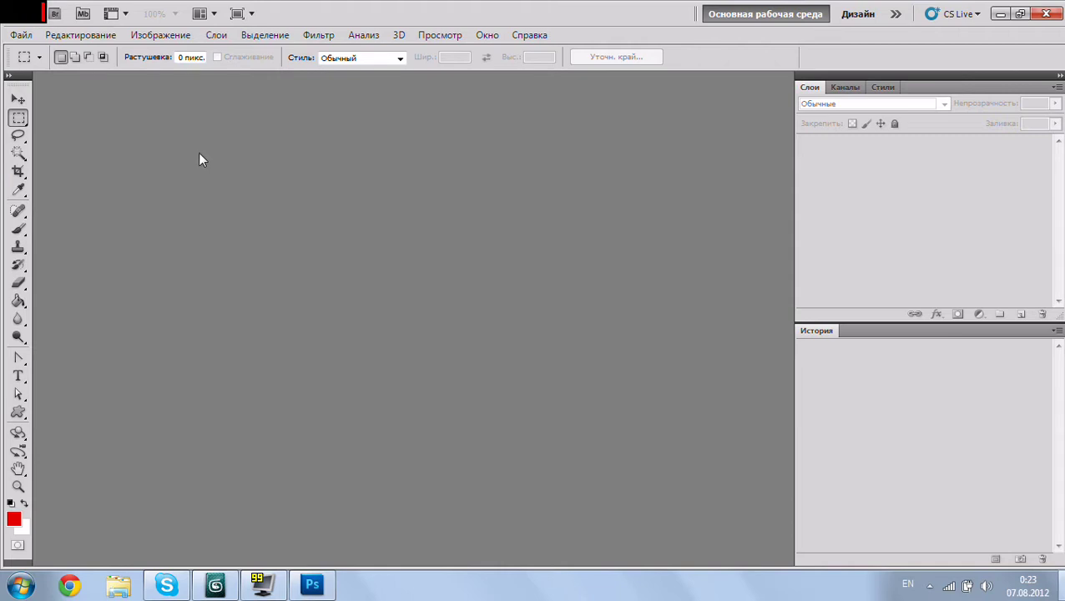
Step: Open char.png from the Desktop with the working Adobe RGB (1998) profile and zoom to 1440%
click(25, 35)
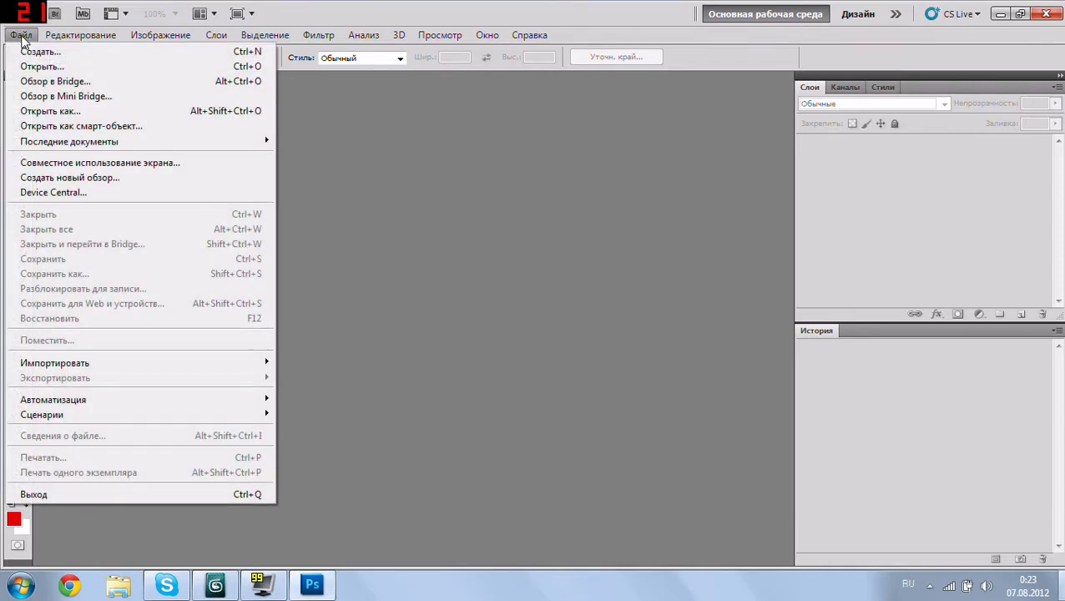
click(41, 66)
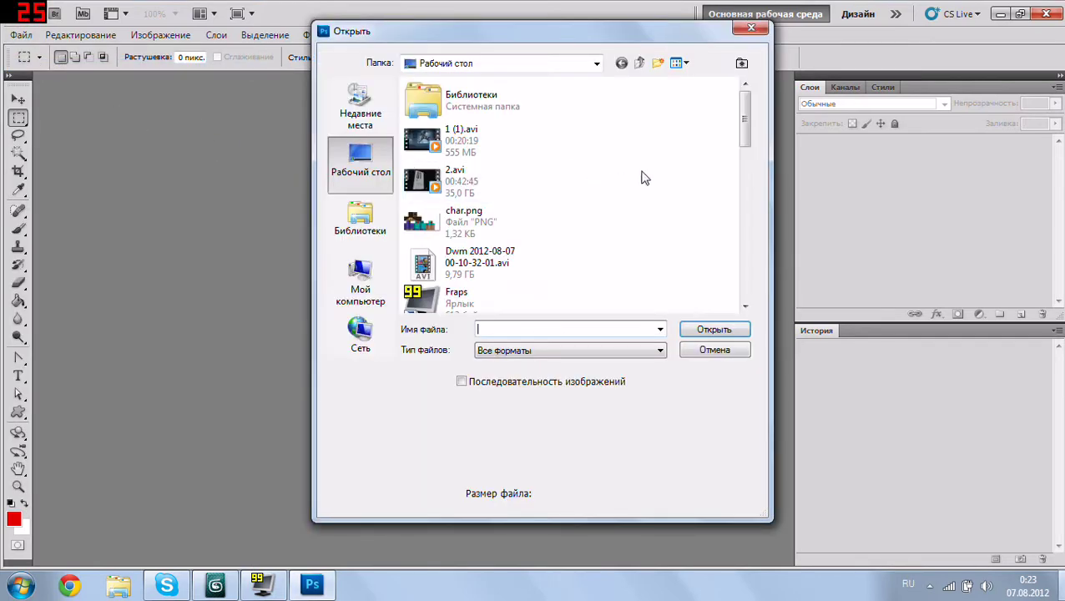
click(476, 224)
double_click(487, 226)
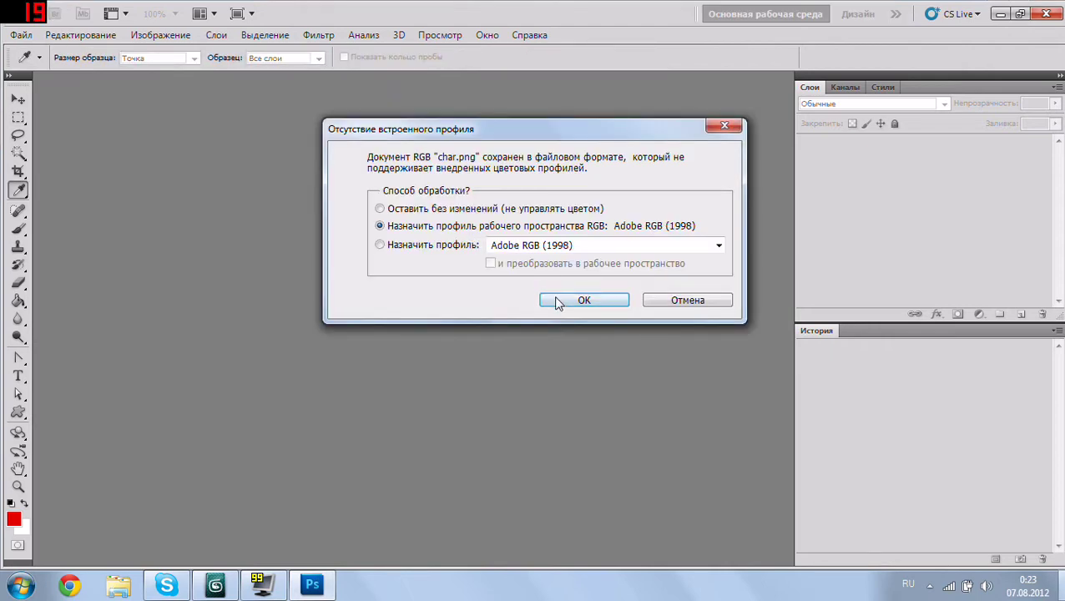
click(556, 302)
key(m)
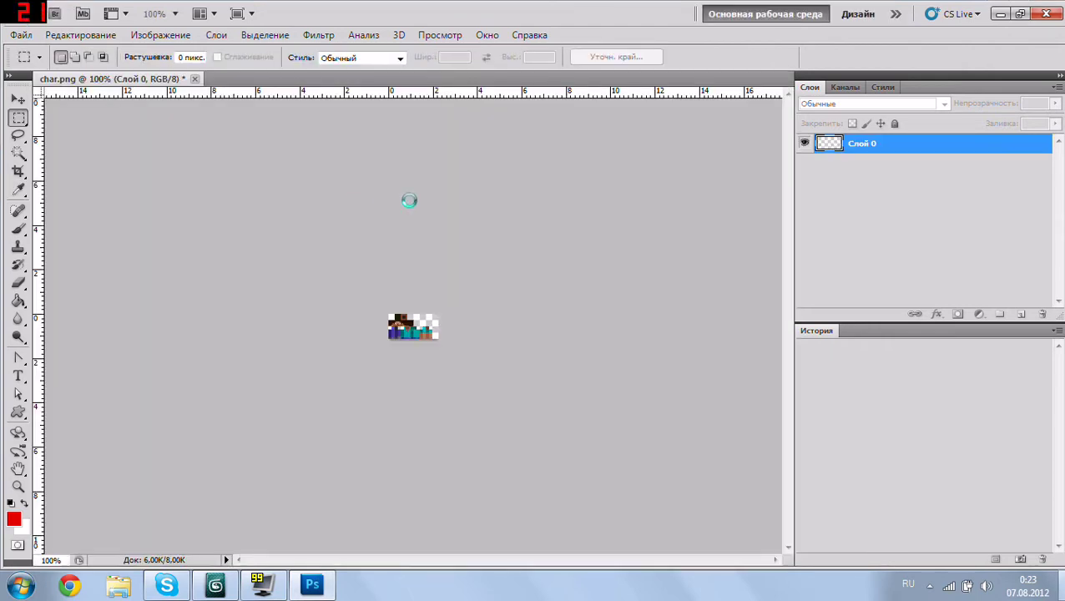
alt+scroll(409, 306, up, 1)
alt+scroll(409, 306, up, 2)
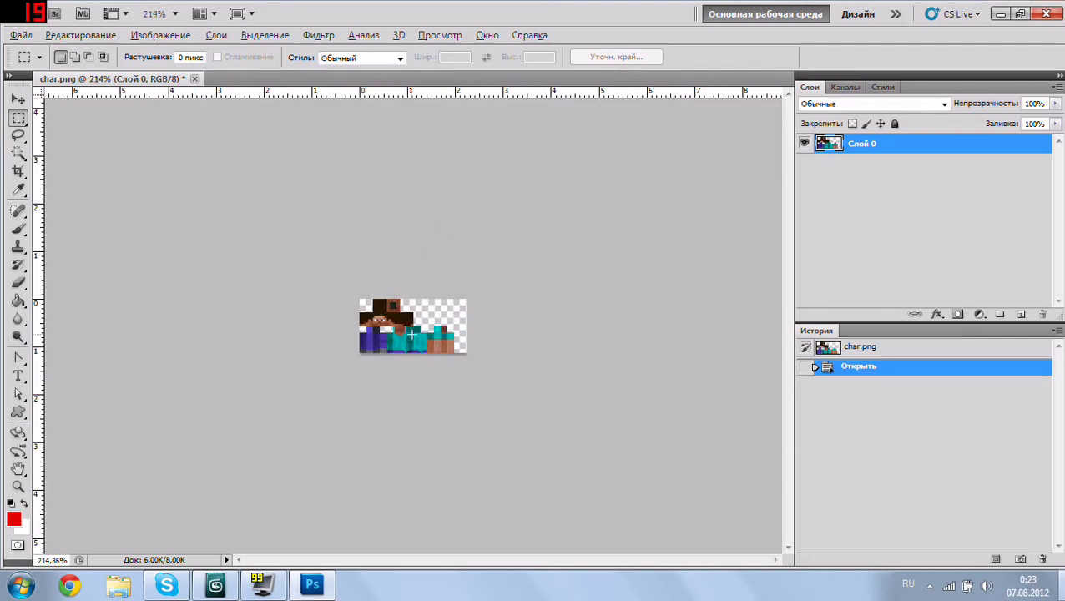
alt+scroll(409, 307, up, 2)
alt+scroll(408, 318, up, 2)
alt+scroll(407, 330, up, 1)
alt+scroll(407, 330, up, 1)
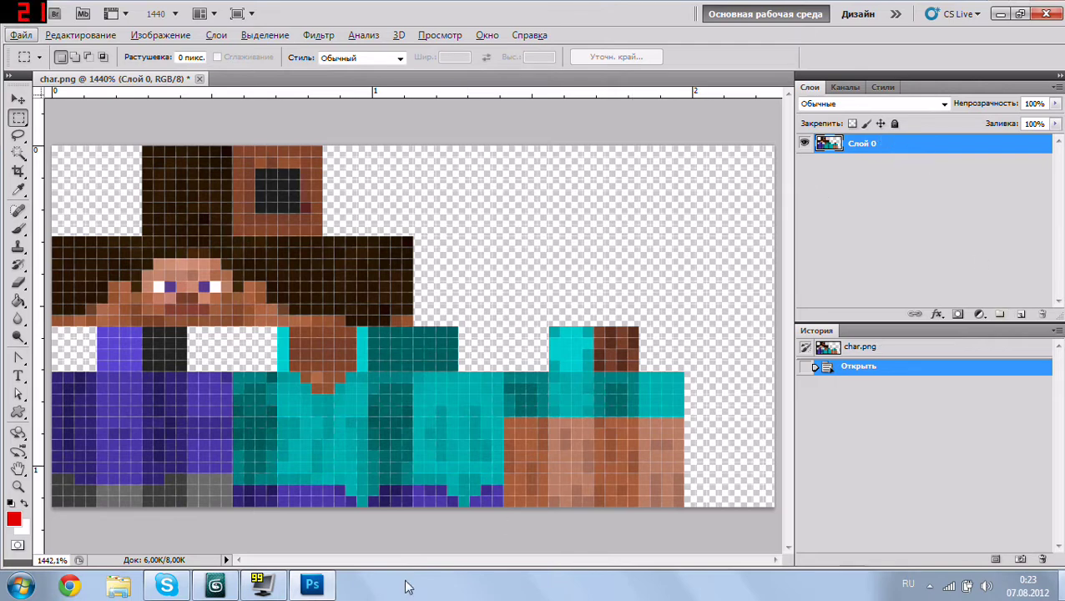
Step: Return to 3ds Max, select the torso box Box006, and open the Material Editor
click(309, 584)
click(215, 587)
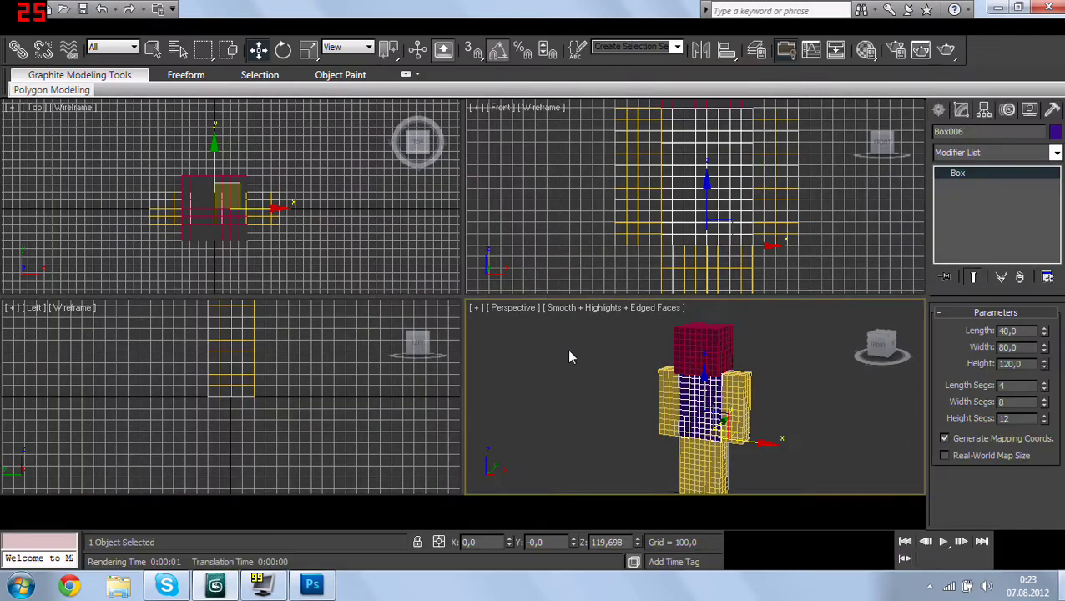
alt+middle_drag(570, 352, 640, 407)
middle_drag(591, 381, 604, 406)
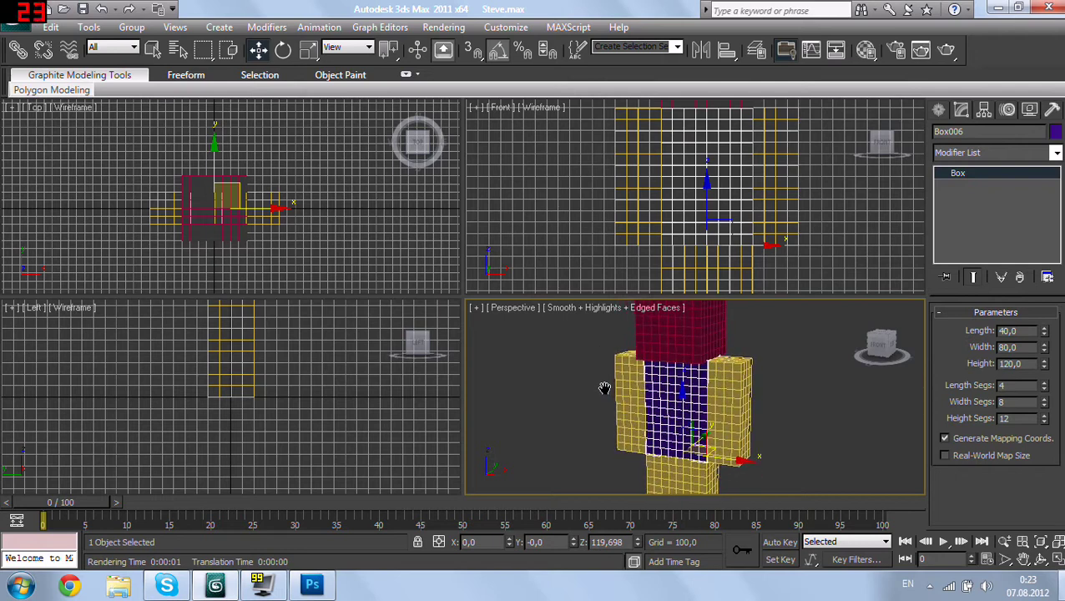
click(564, 371)
click(652, 386)
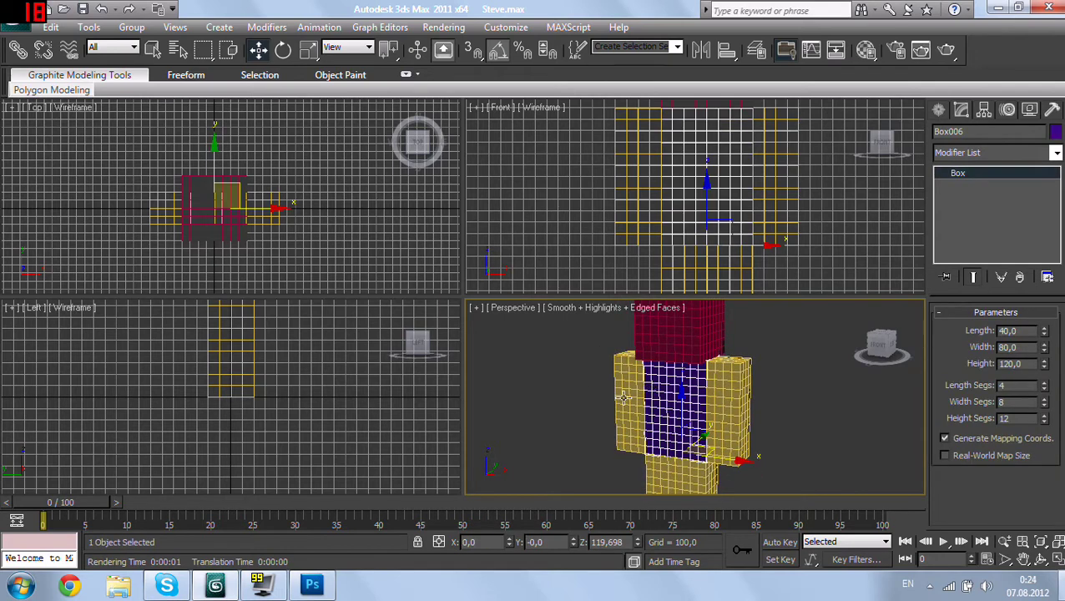
key(m)
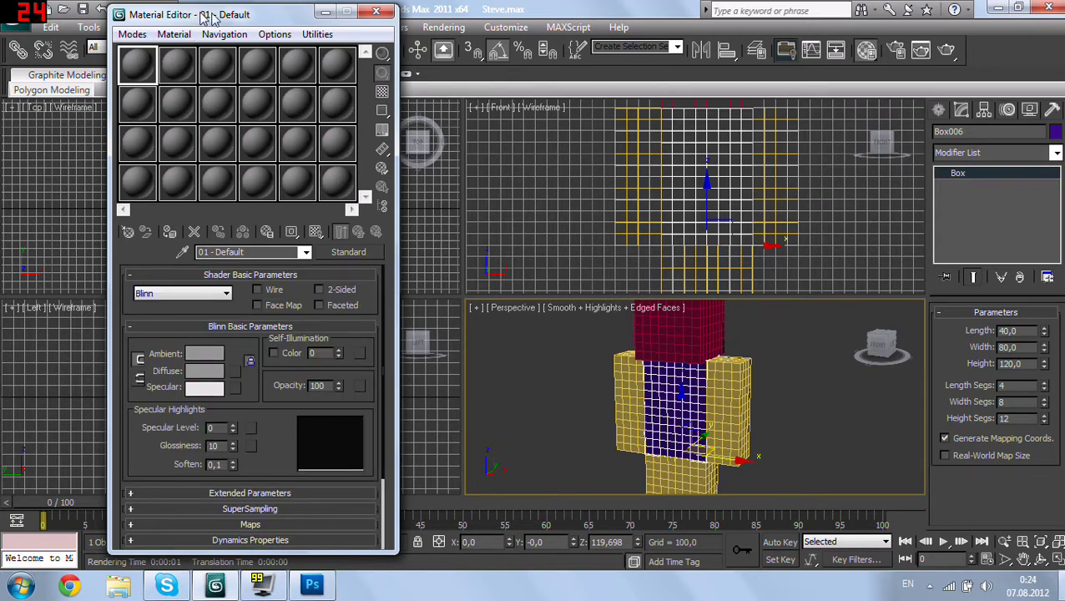
drag(210, 18, 230, 18)
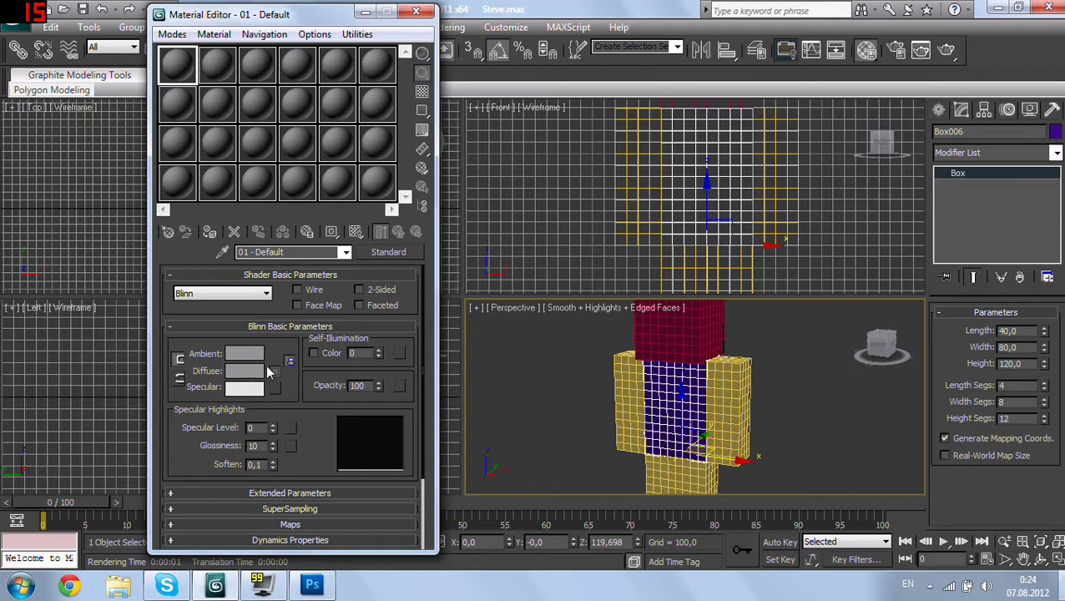
Step: Load tex\char.png as a Bitmap in the second material's Diffuse map slot
click(274, 371)
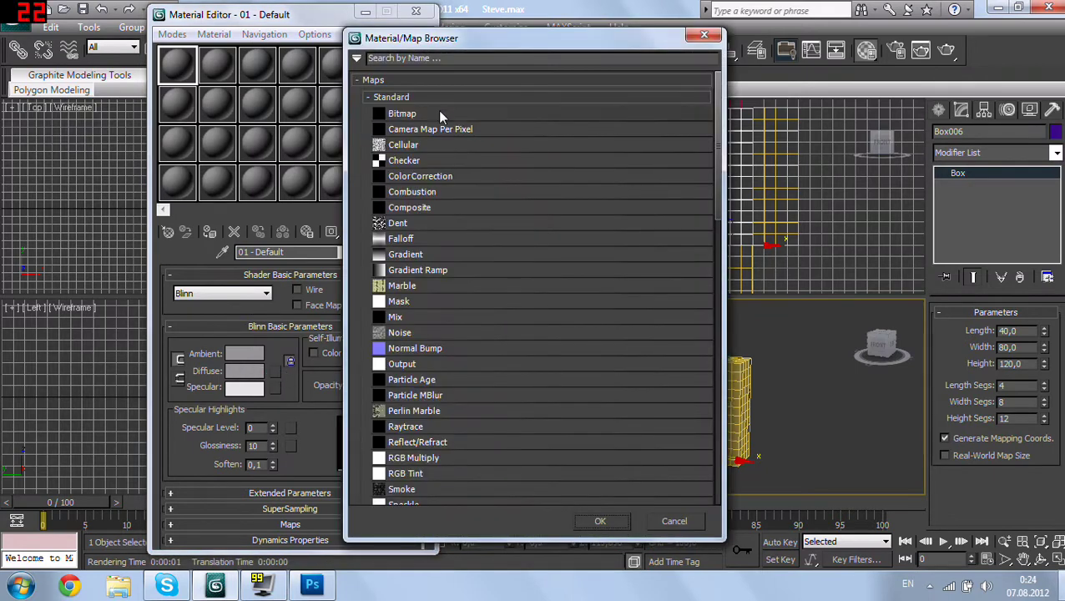
double_click(438, 112)
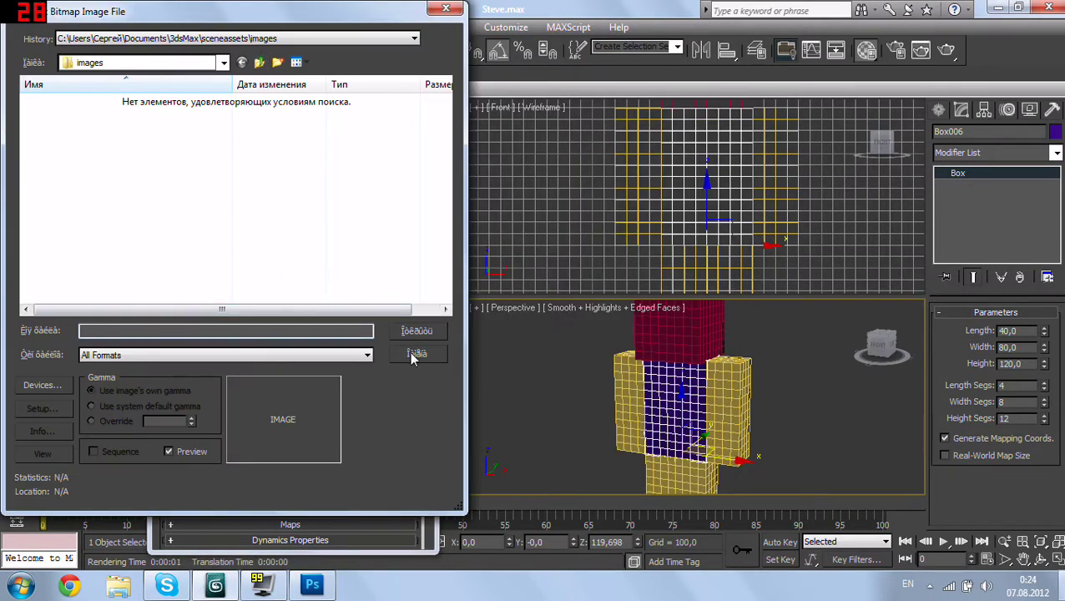
click(414, 354)
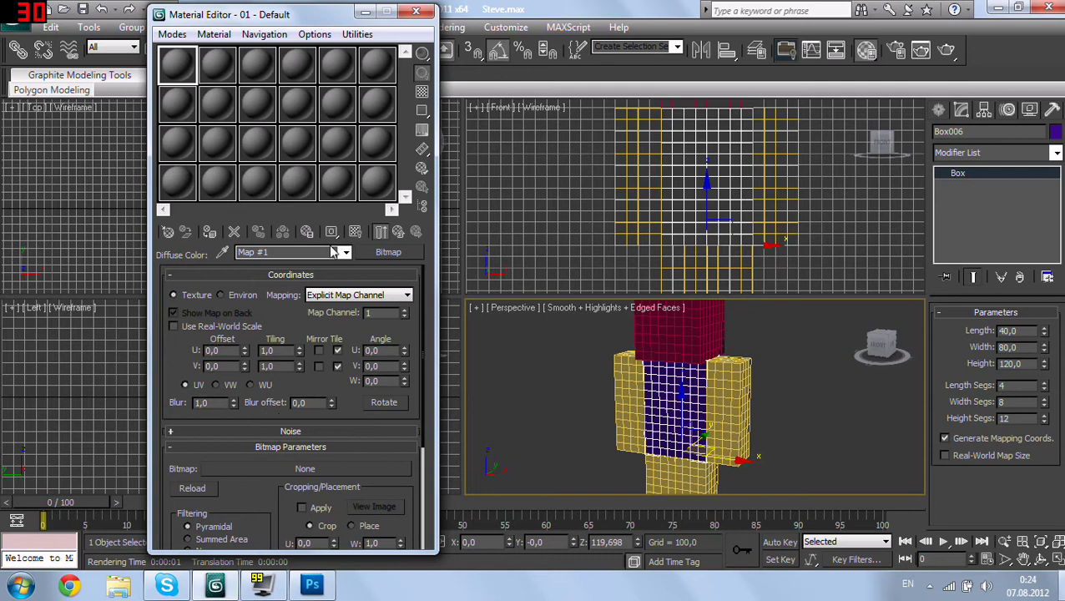
click(216, 64)
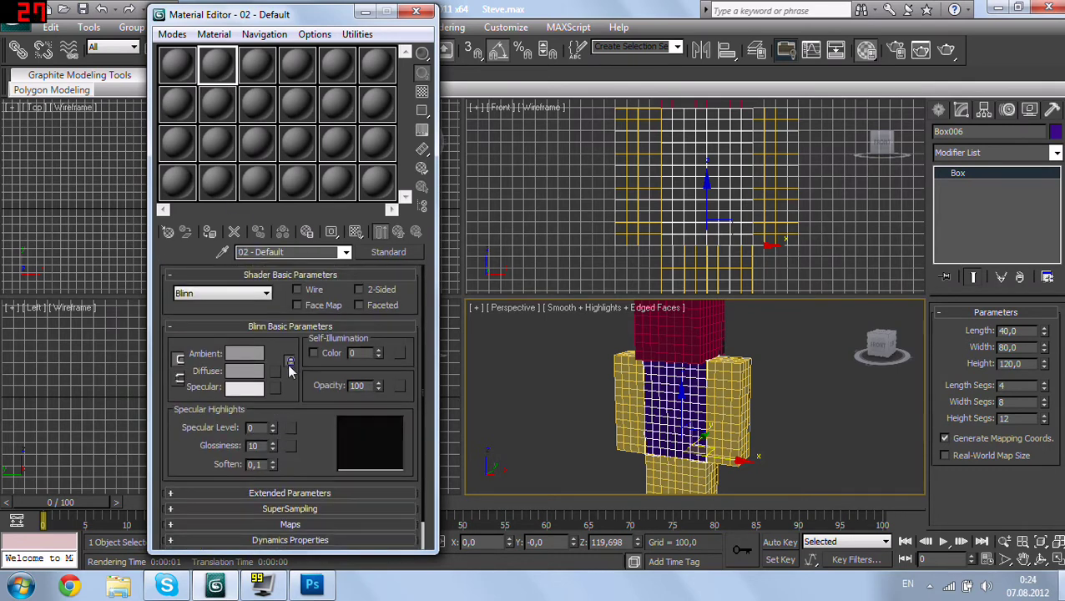
click(279, 372)
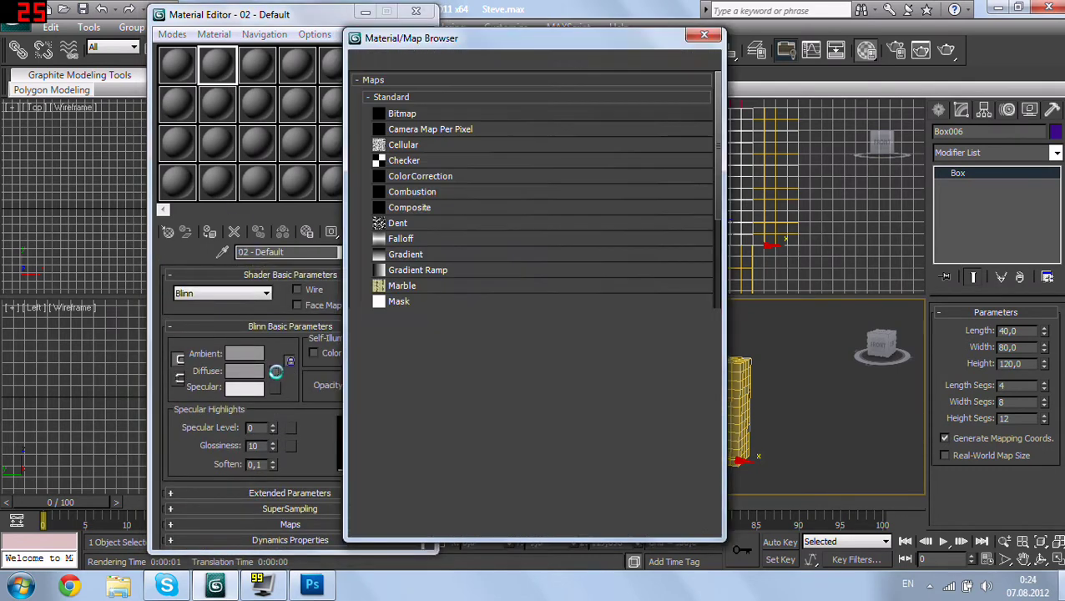
double_click(414, 114)
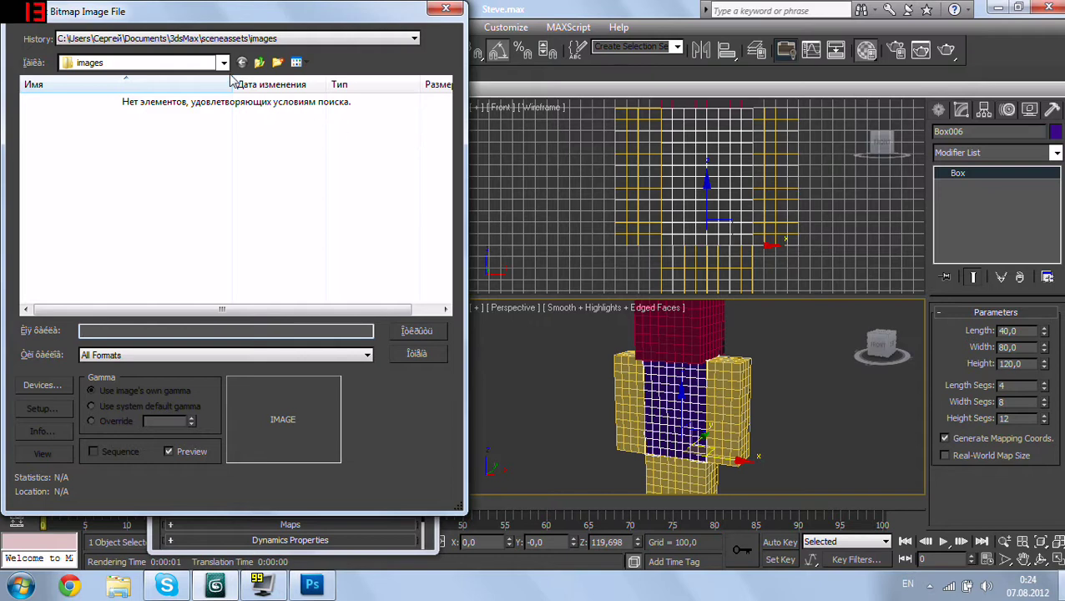
click(258, 64)
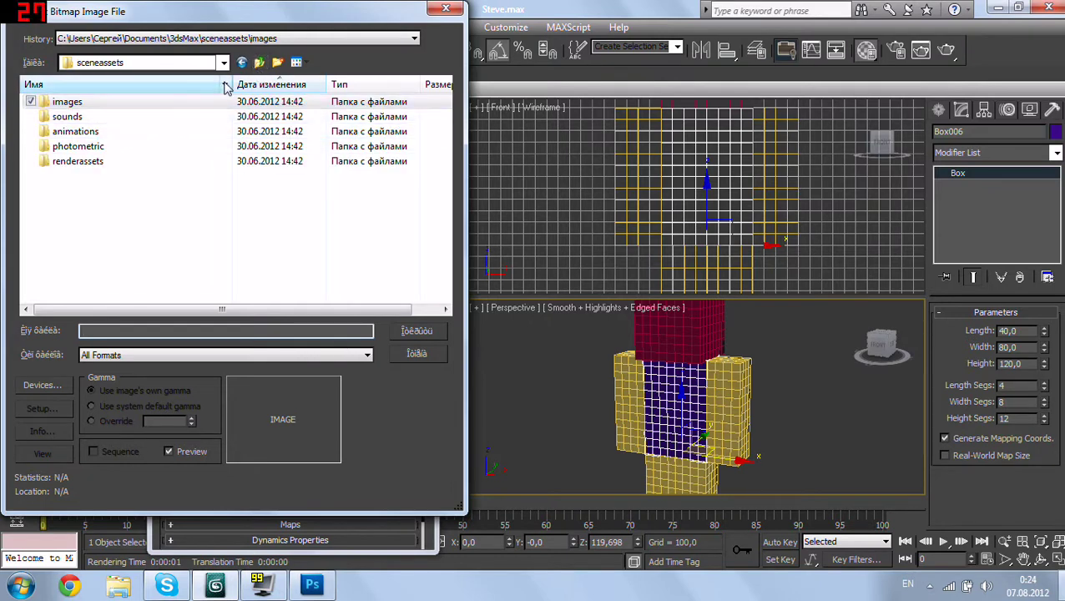
click(258, 64)
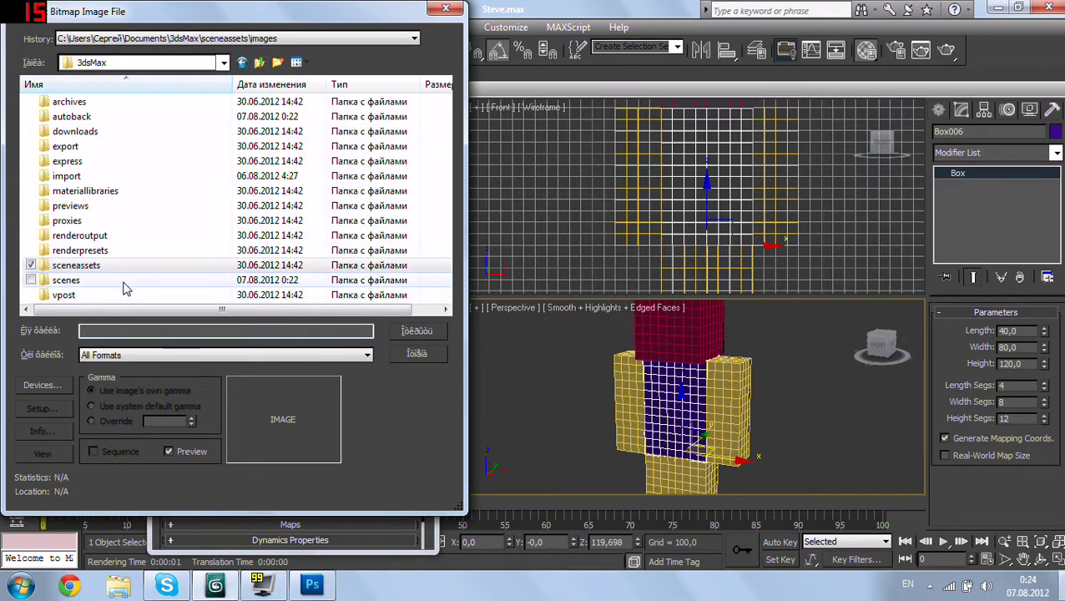
double_click(67, 277)
double_click(88, 102)
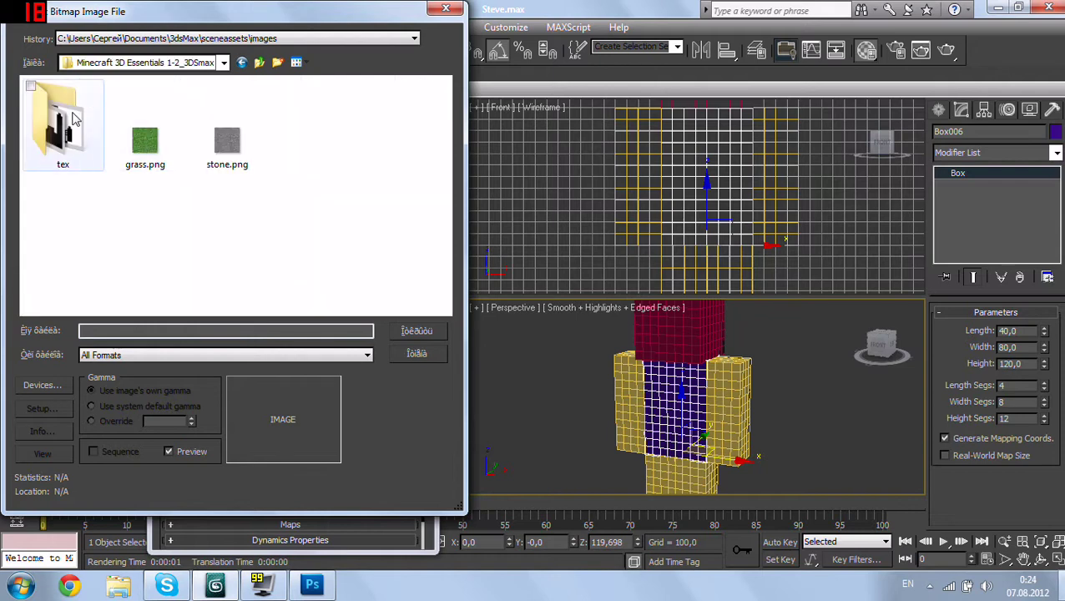
double_click(84, 123)
double_click(84, 124)
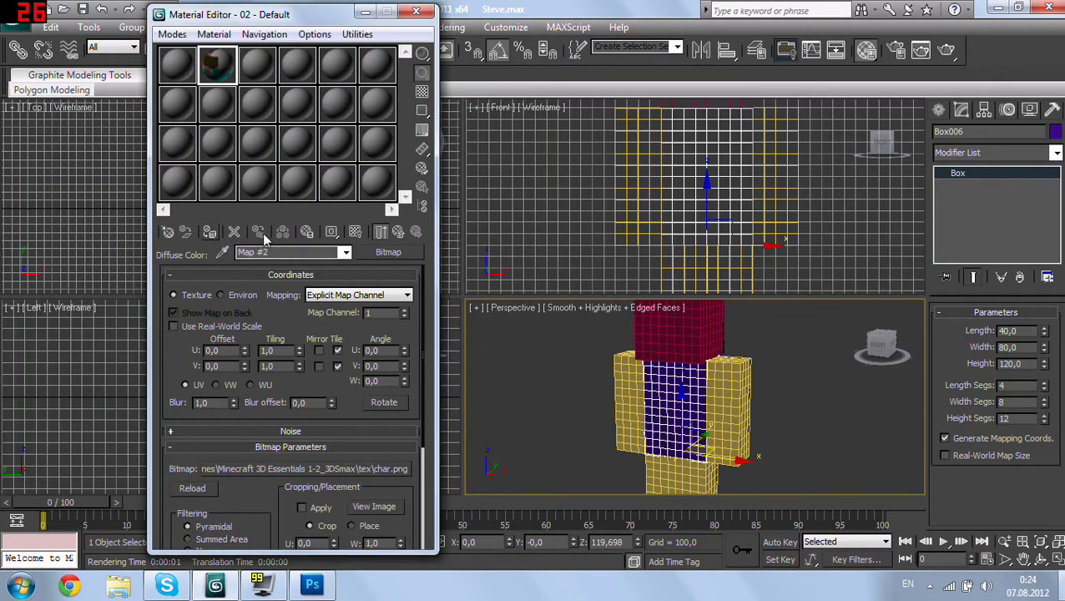
Step: Show the map in the viewport and assign the skin material to the head, torso, arms and legs
click(354, 233)
scroll(636, 378, up, 2)
scroll(636, 378, up, 3)
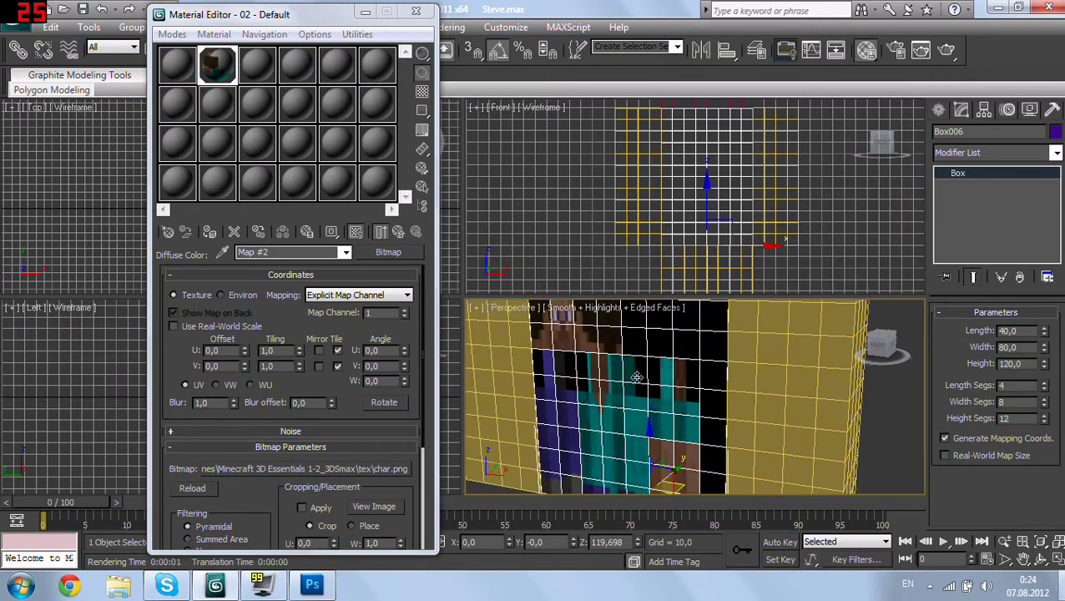
scroll(601, 357, down, 2)
scroll(573, 423, down, 3)
scroll(575, 421, down, 2)
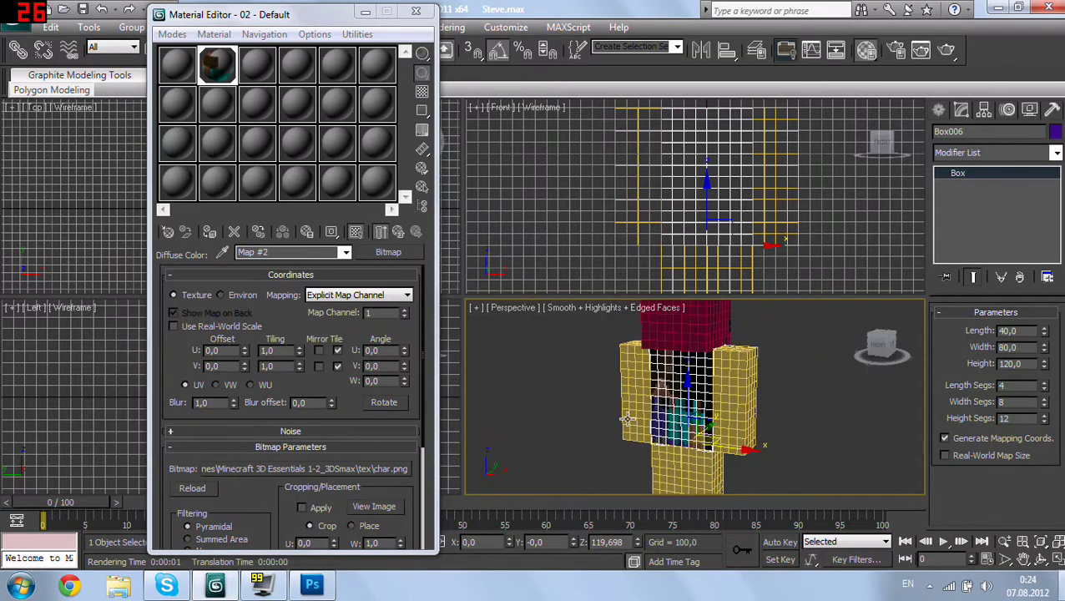
ctrl+click(639, 404)
ctrl+click(684, 325)
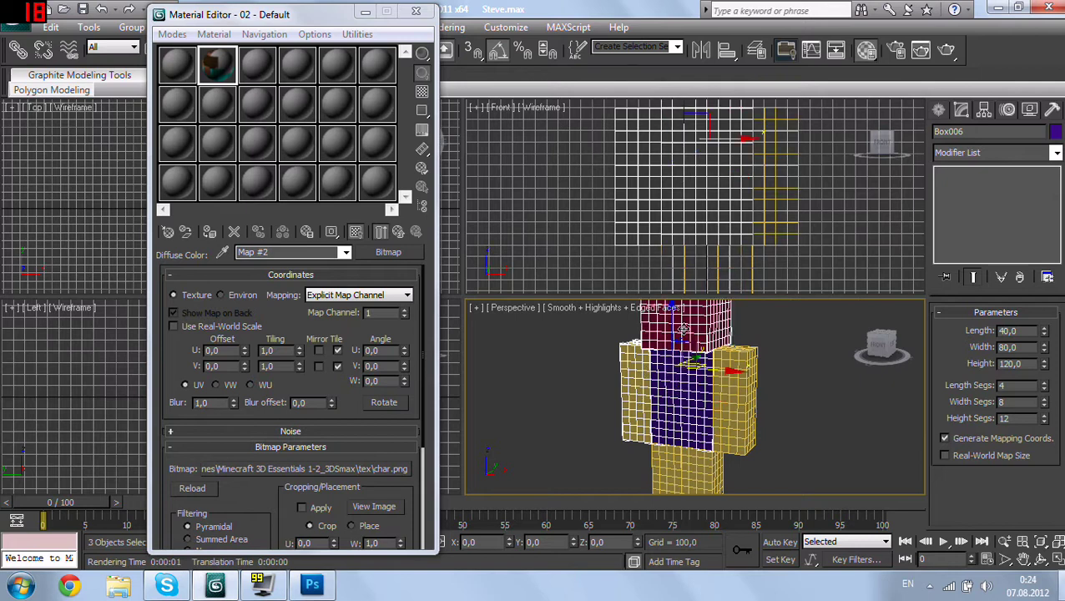
ctrl+click(734, 392)
ctrl+click(663, 476)
ctrl+click(685, 465)
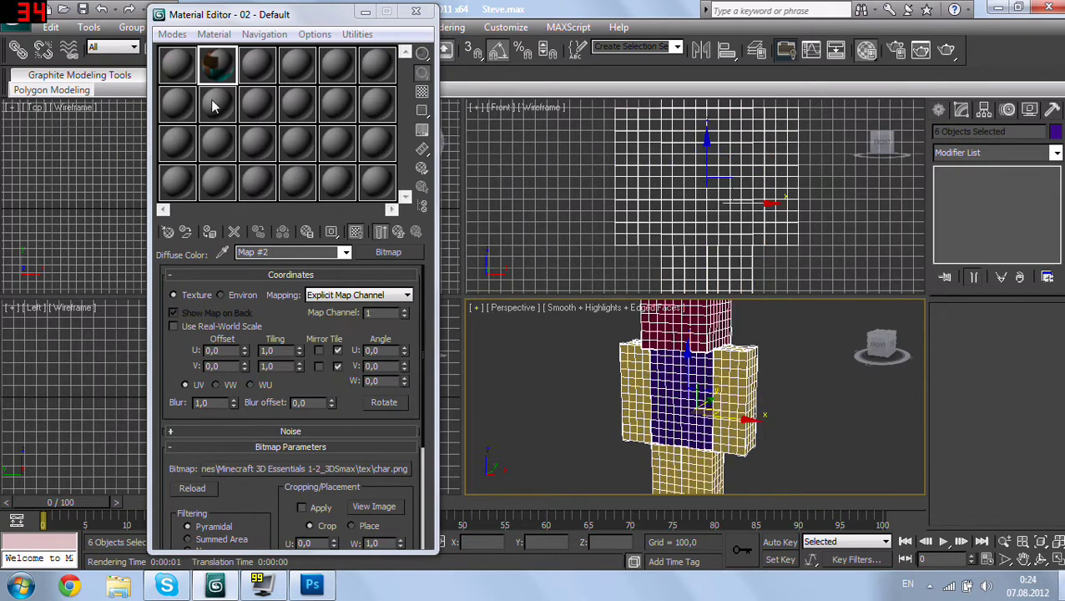
click(211, 234)
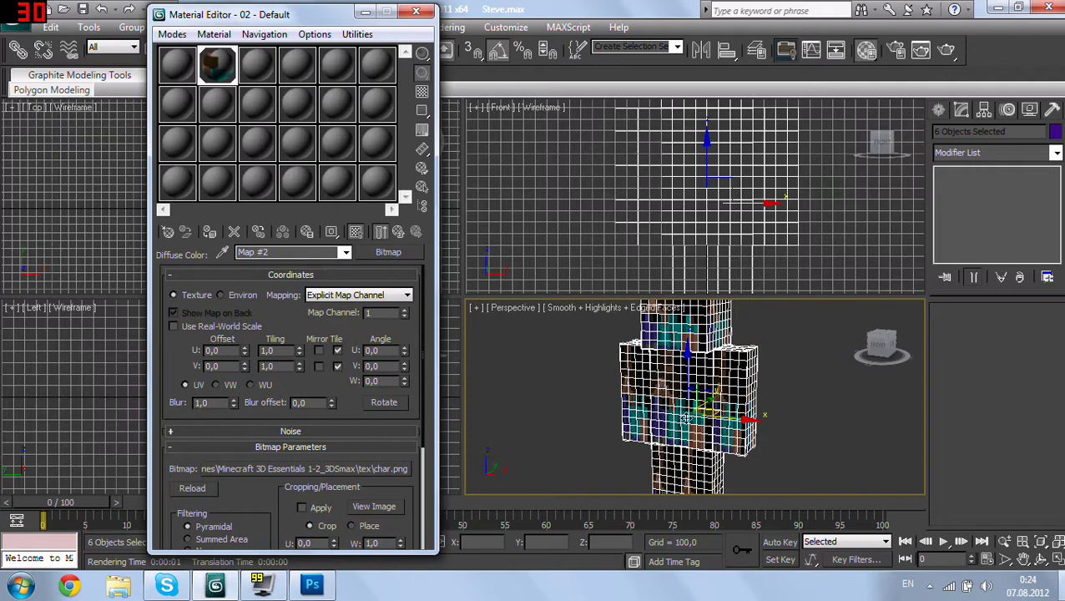
Step: Keep the bitmap mapping on Explicit Map Channel and return to char.png in Photoshop
scroll(681, 406, up, 3)
scroll(682, 405, up, 2)
scroll(682, 406, up, 1)
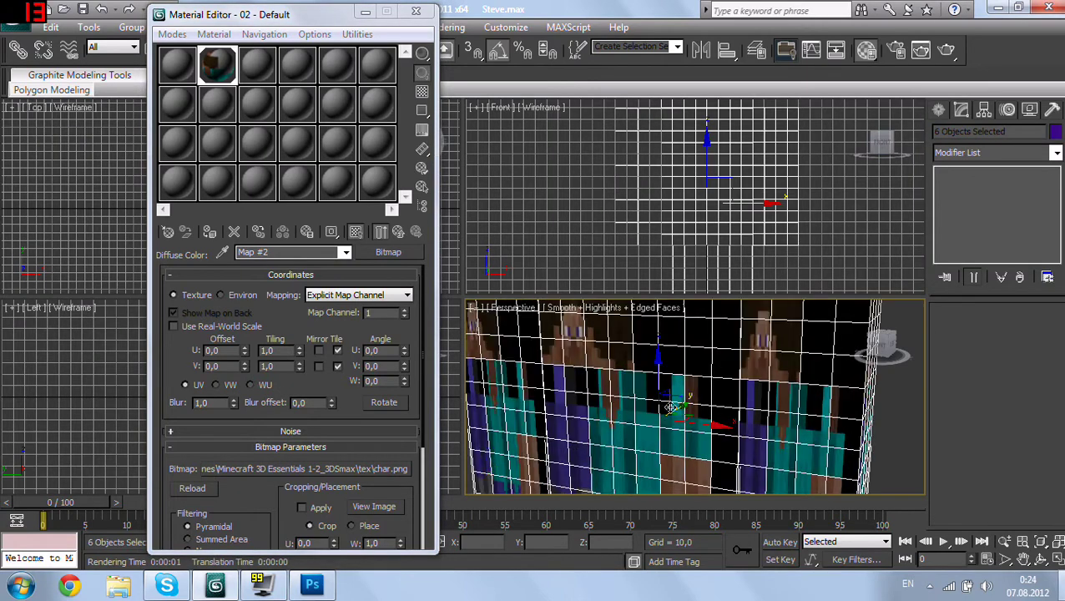
click(371, 295)
click(345, 309)
scroll(571, 376, down, 5)
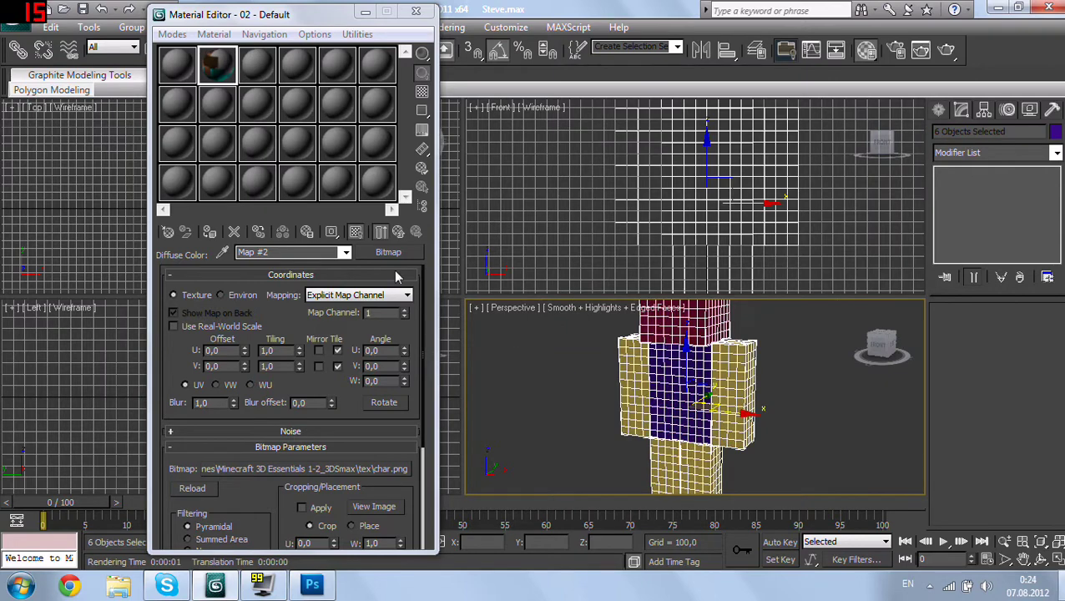
click(313, 584)
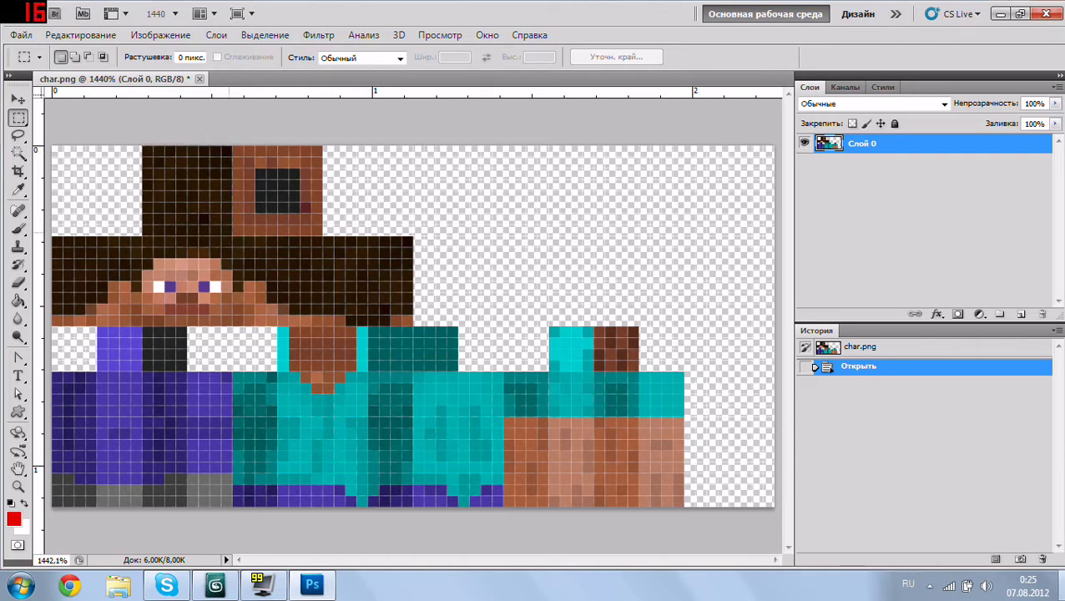
Step: Crop the skin to the top-of-head hair square, save it as verhgolovi.png, and revert
drag(52, 146, 225, 226)
click(161, 35)
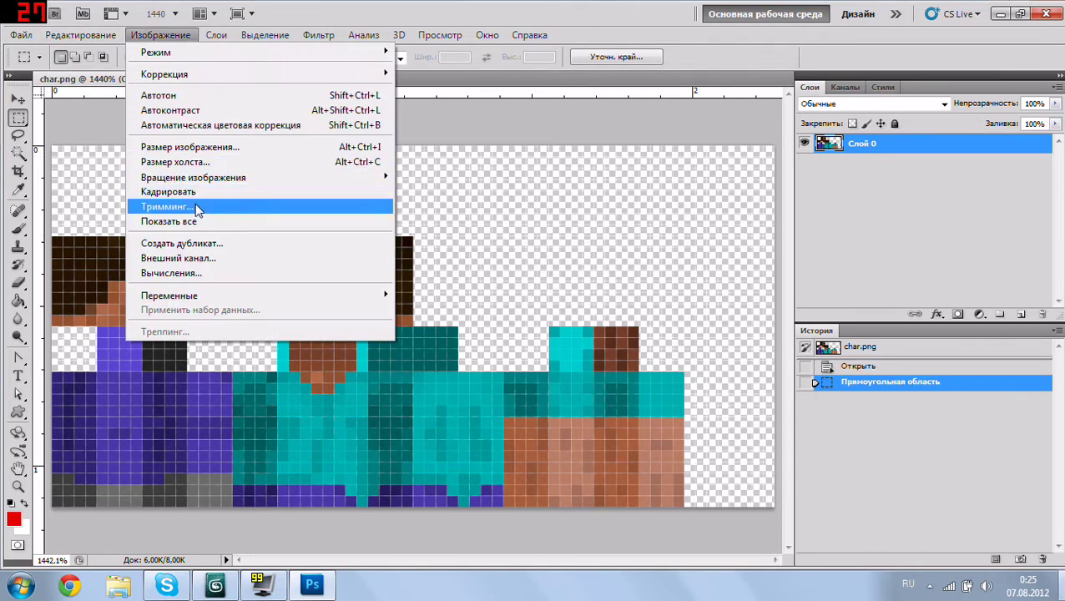
click(188, 192)
key(ctrl+d)
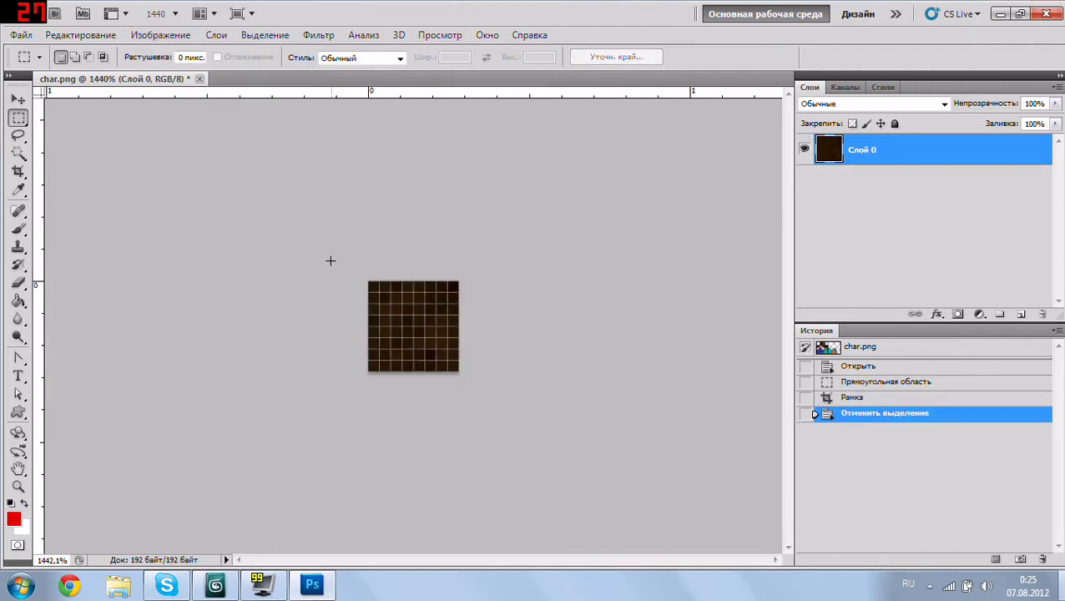
key(ctrl+shift+s)
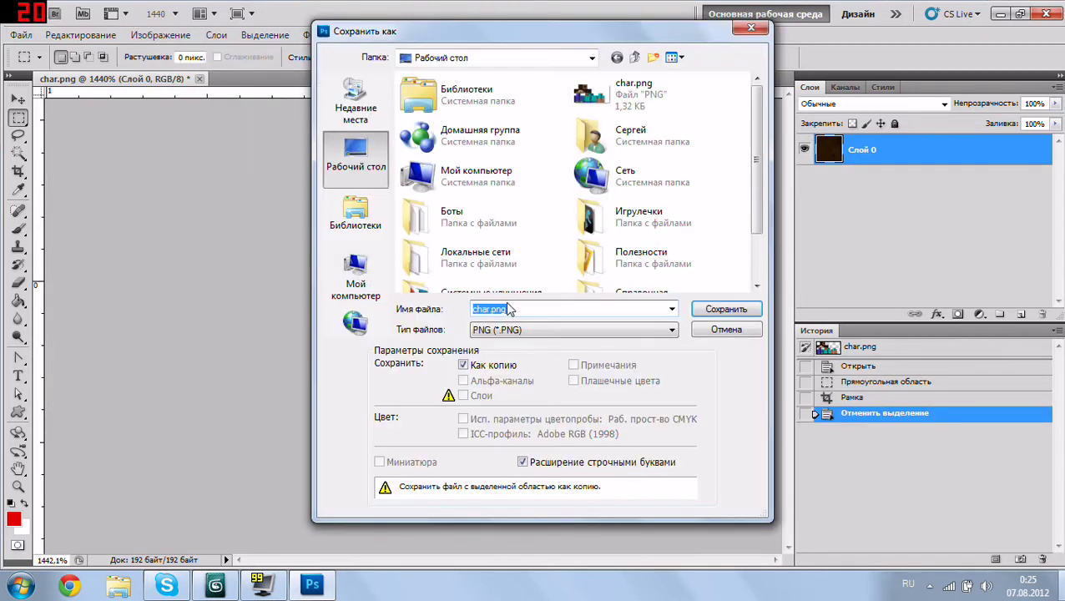
text(1)
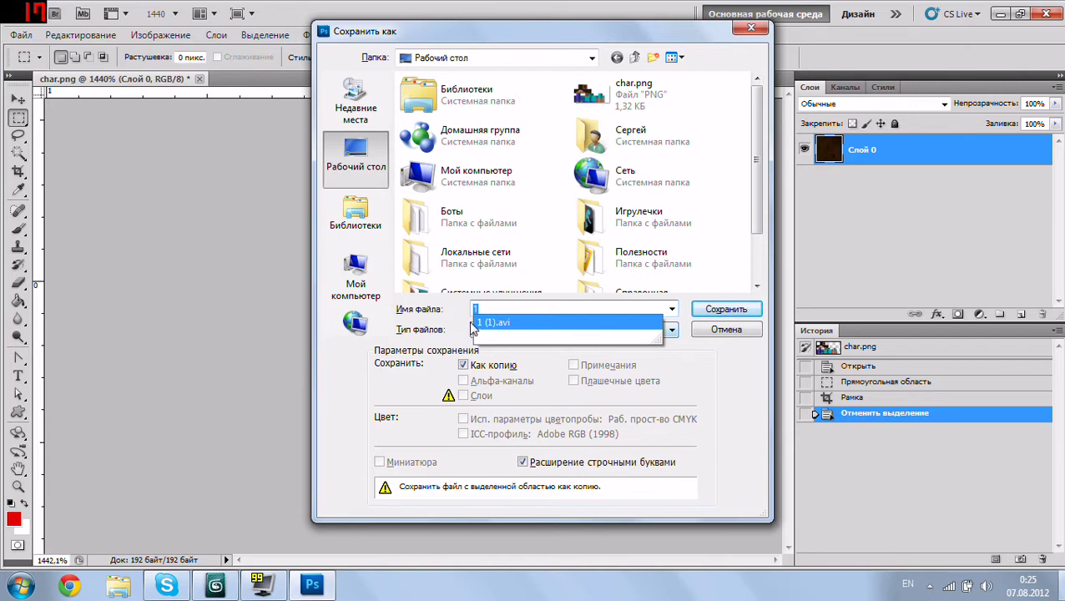
text(verhgolovi)
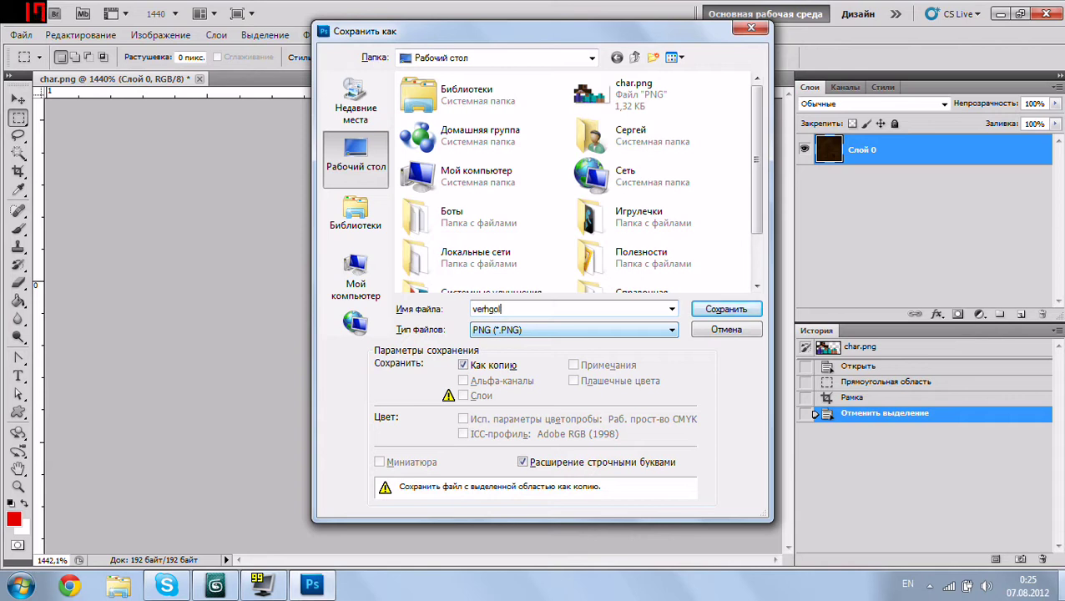
click(698, 311)
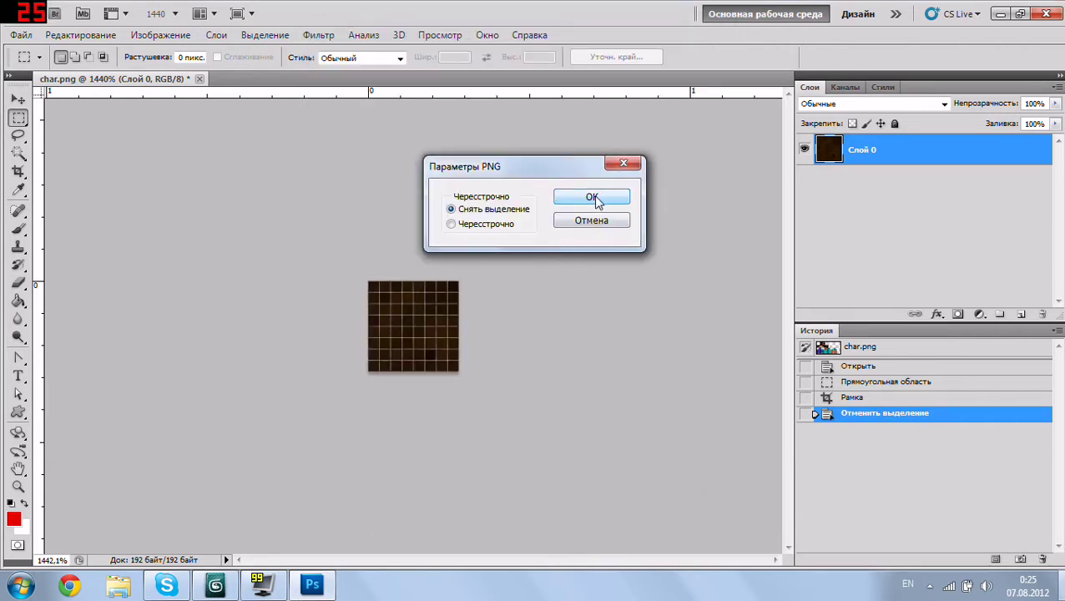
click(593, 197)
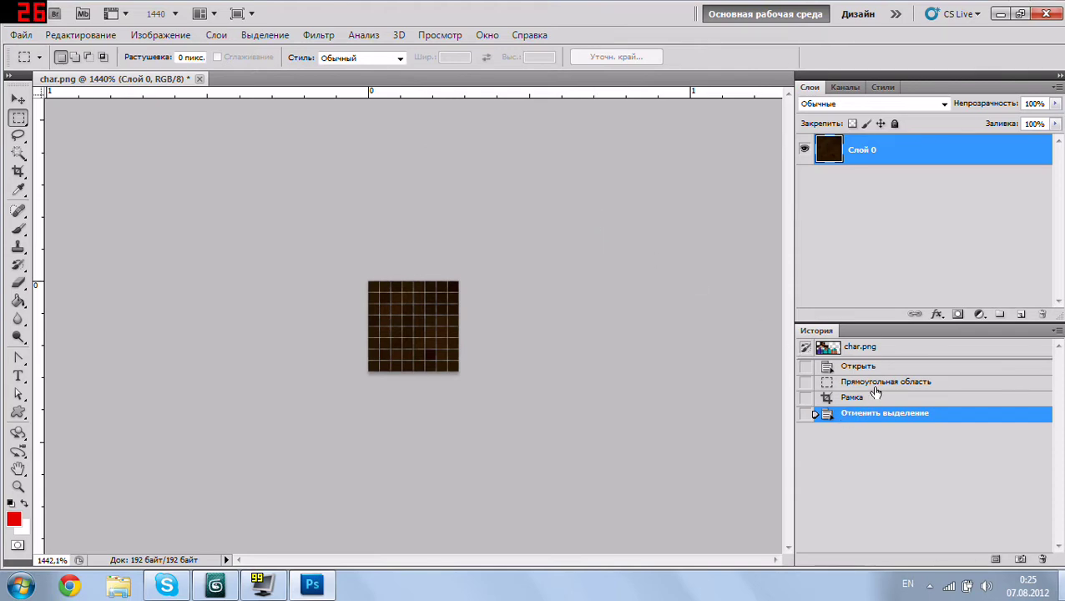
click(875, 351)
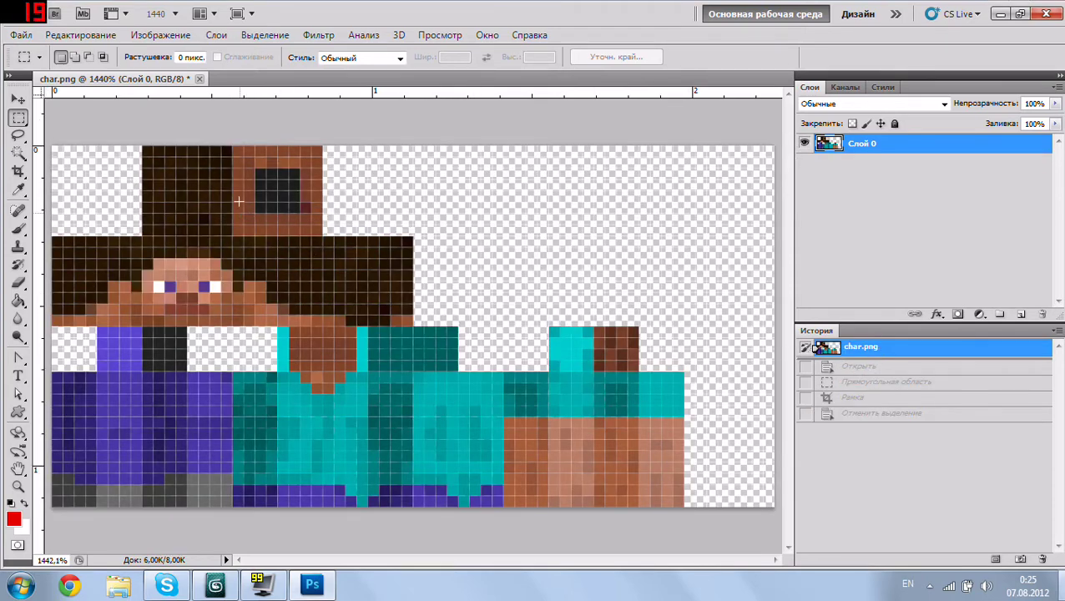
Step: Crop to the brown under-head block, save it as nizgolovi.png, and revert to the full skin
drag(233, 147, 323, 234)
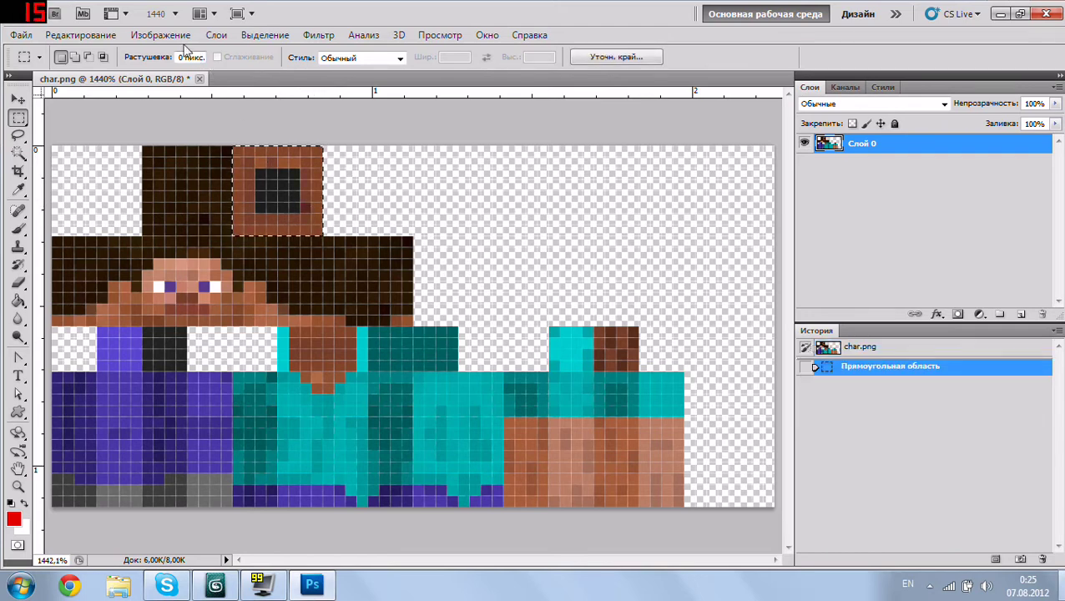
click(161, 35)
click(201, 193)
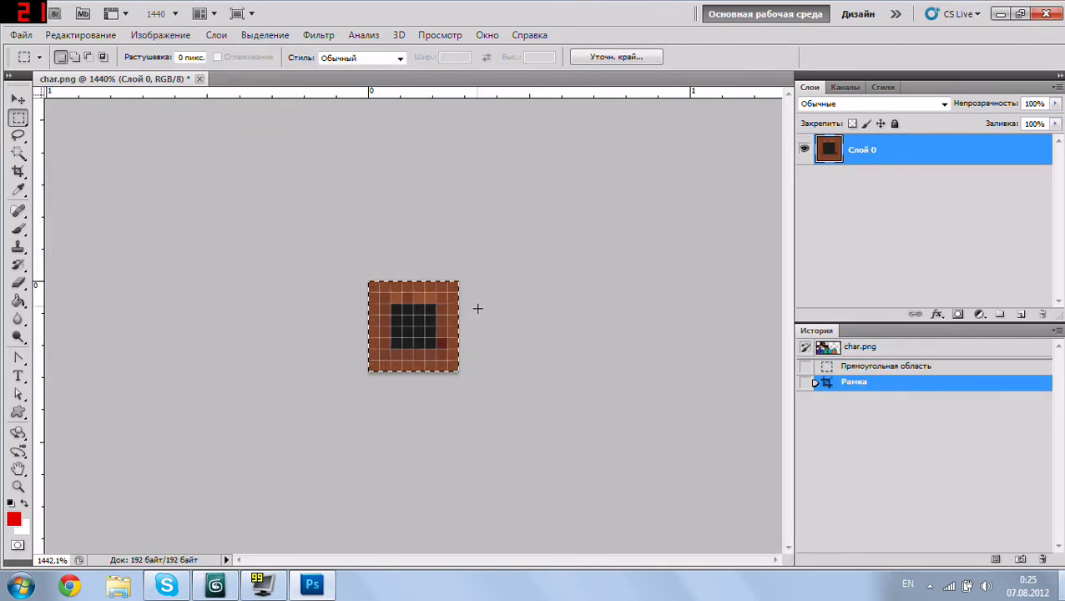
click(513, 345)
key(ctrl+shift+s)
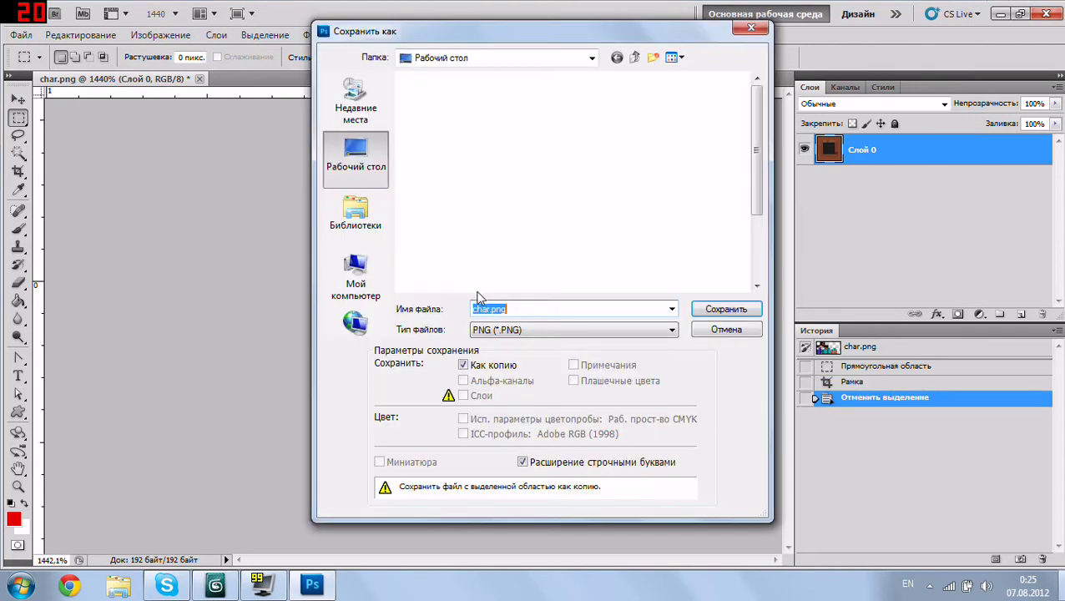
text(nizgolovi)
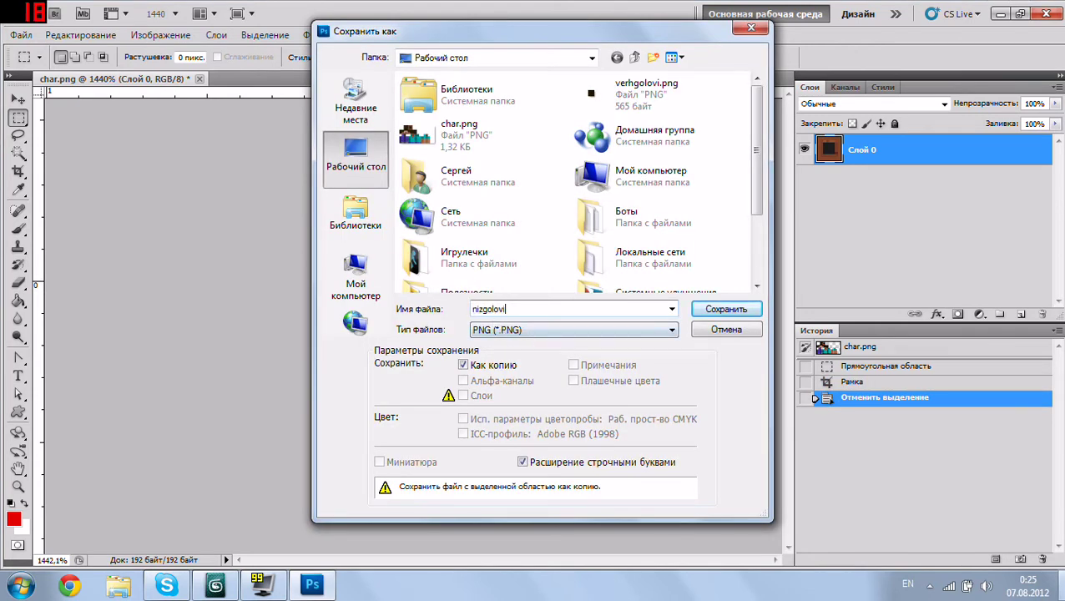
click(692, 313)
click(614, 197)
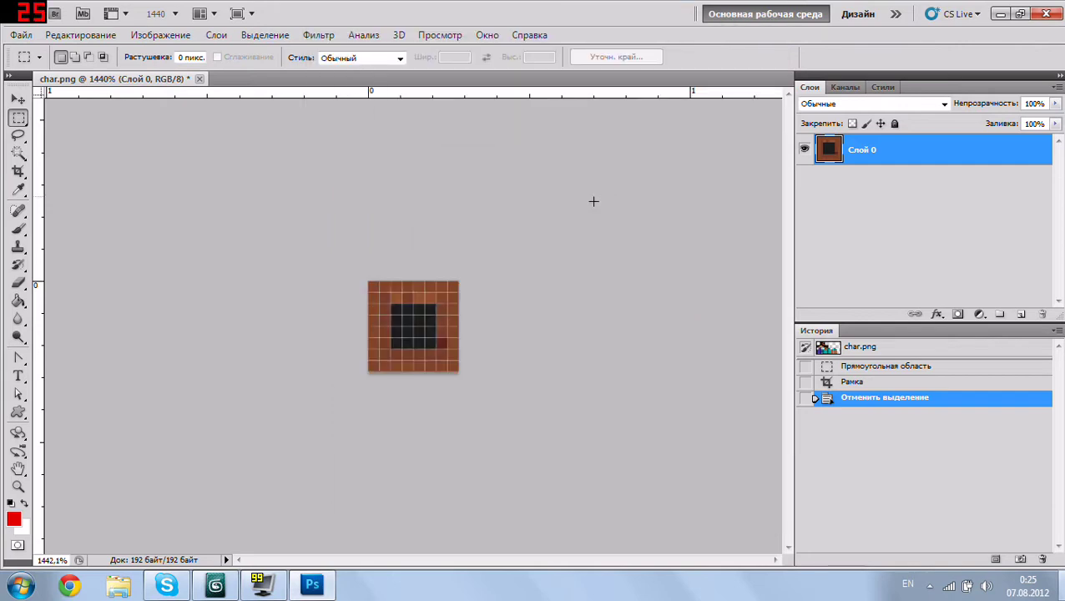
click(894, 350)
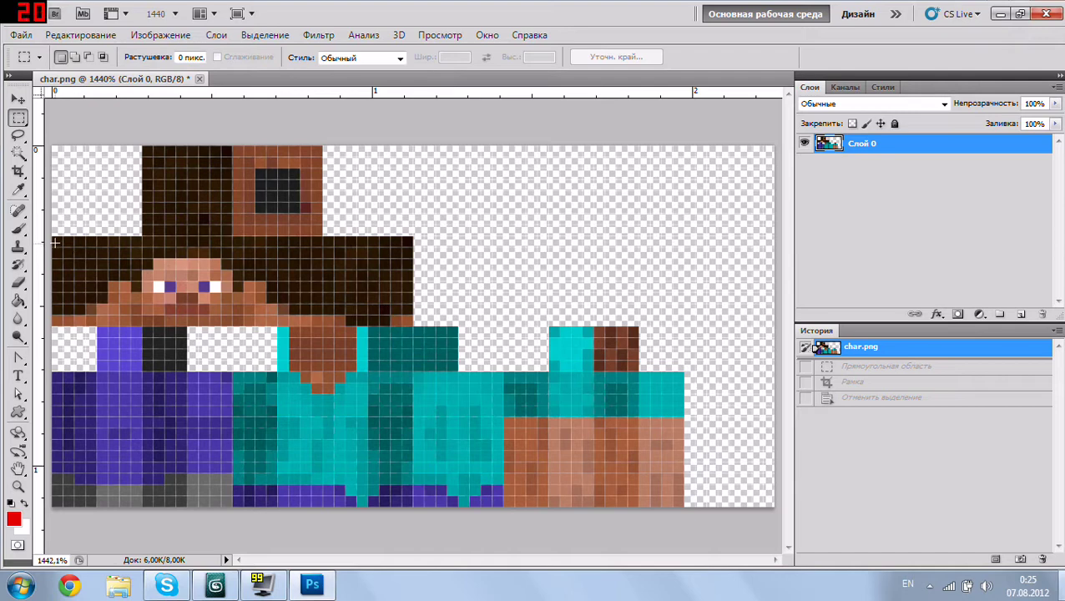
Step: Crop to the hair block left of the face, save it as pravogolovi.png, and revert
drag(52, 236, 141, 326)
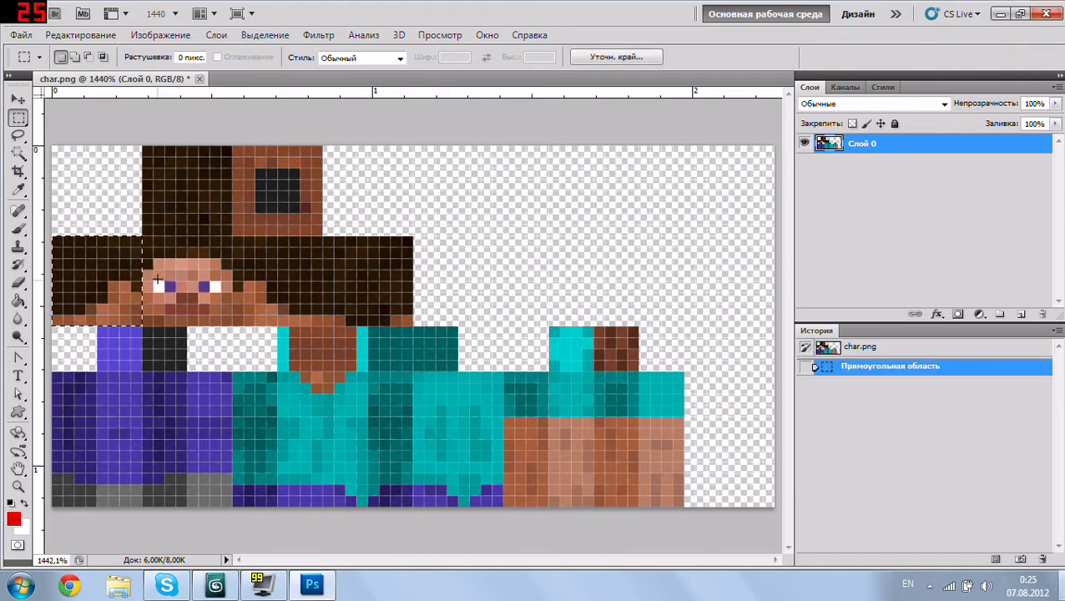
click(160, 35)
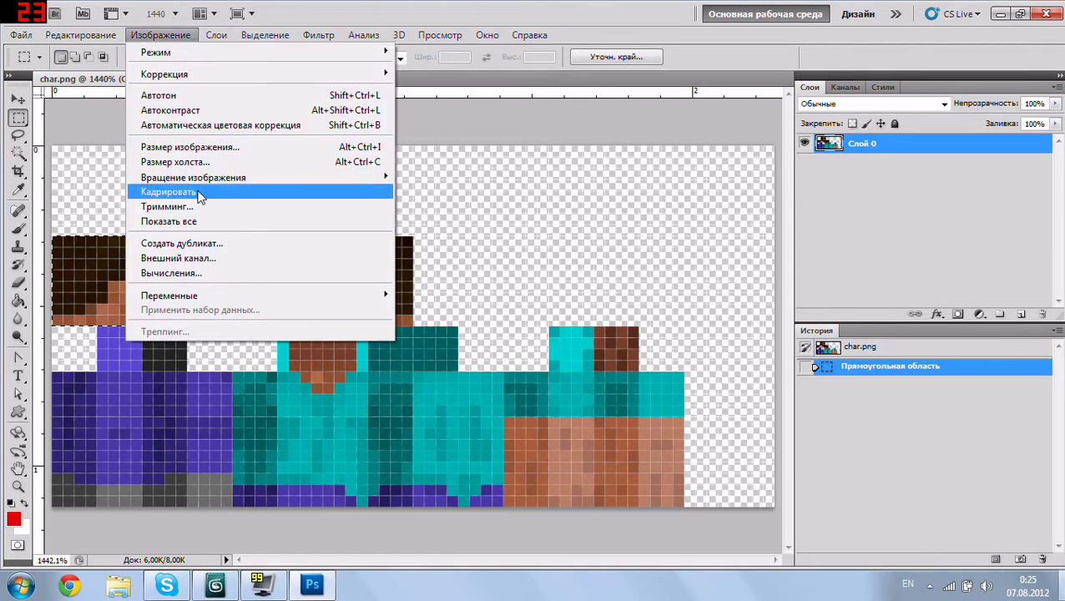
click(196, 195)
click(513, 277)
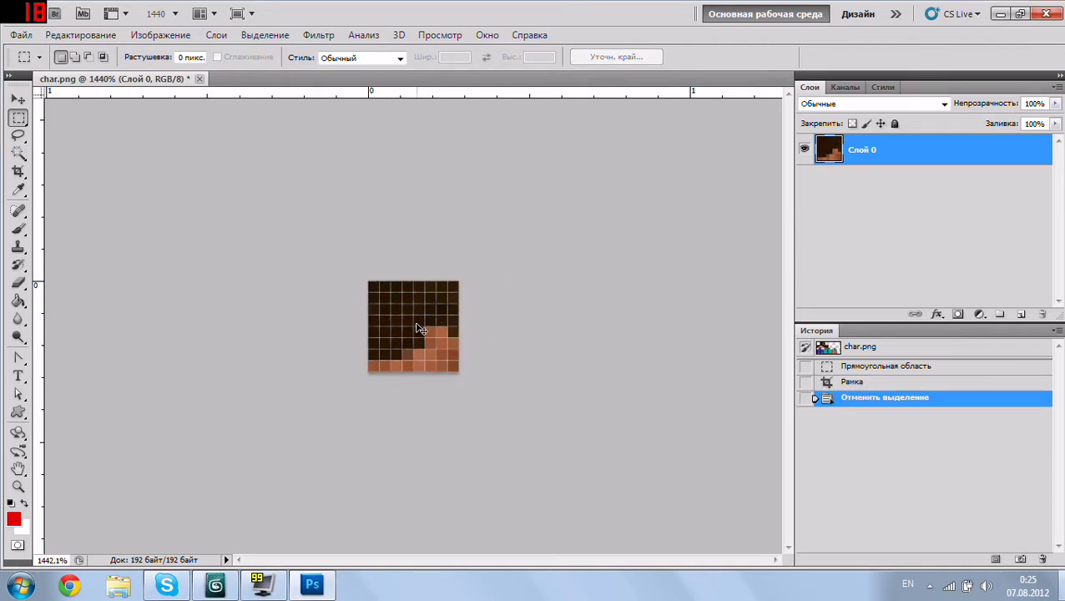
key(ctrl+shift+s)
key(BackSpace)
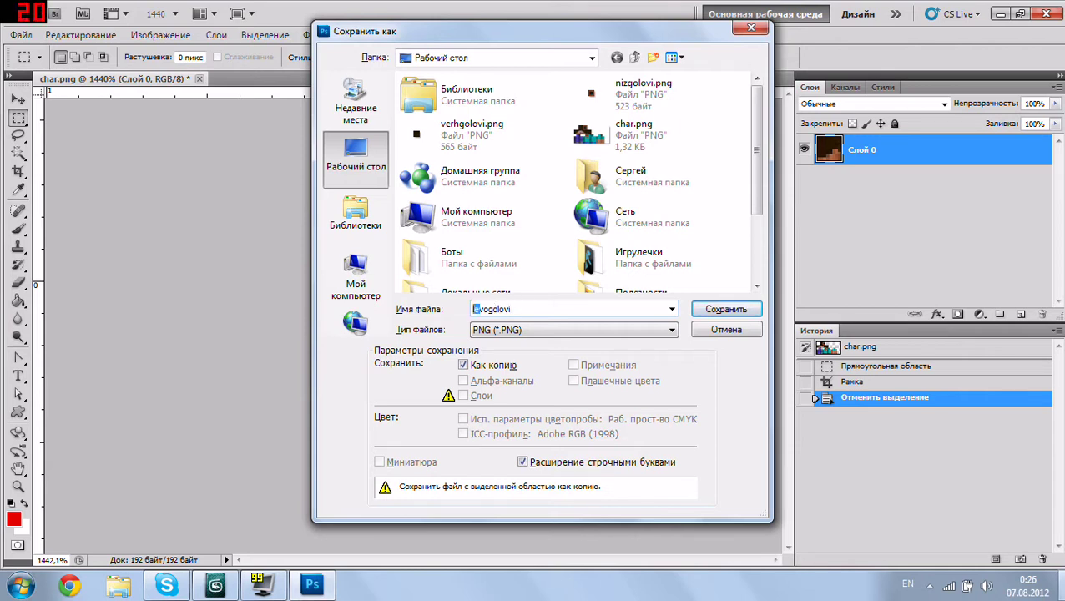
text(pra)
click(706, 308)
click(590, 198)
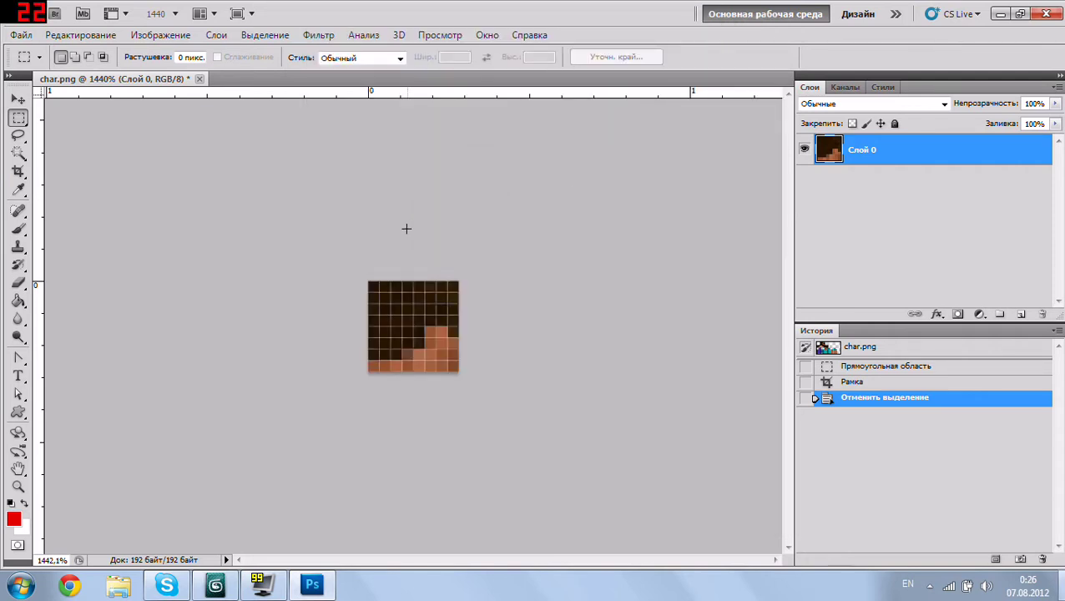
click(887, 348)
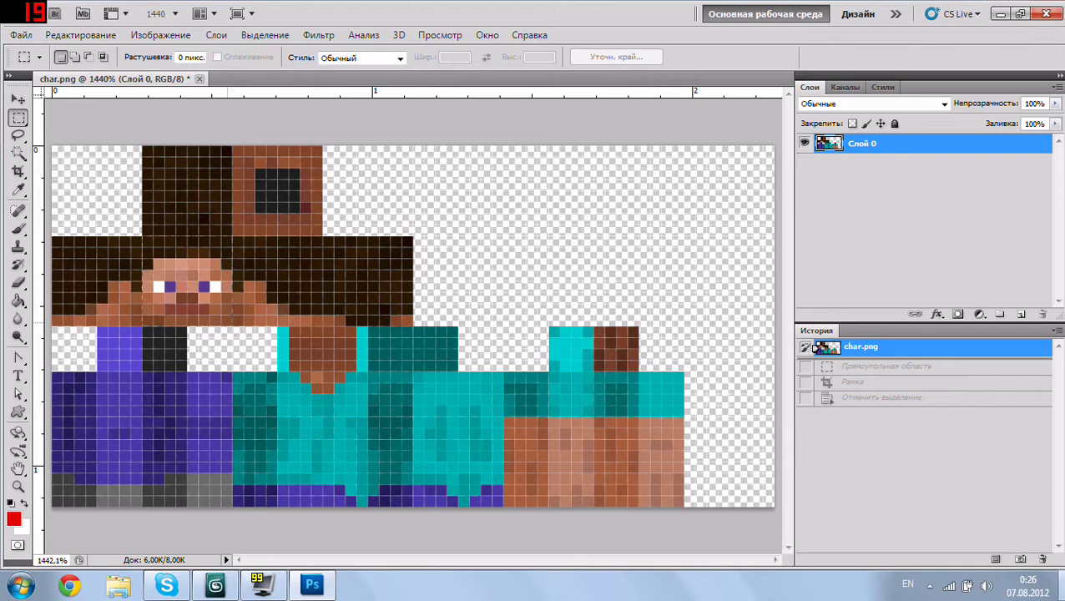
Step: Save the uncropped image with face and head-side selections as centergolovi.png and levogolovi.png
drag(142, 237, 232, 326)
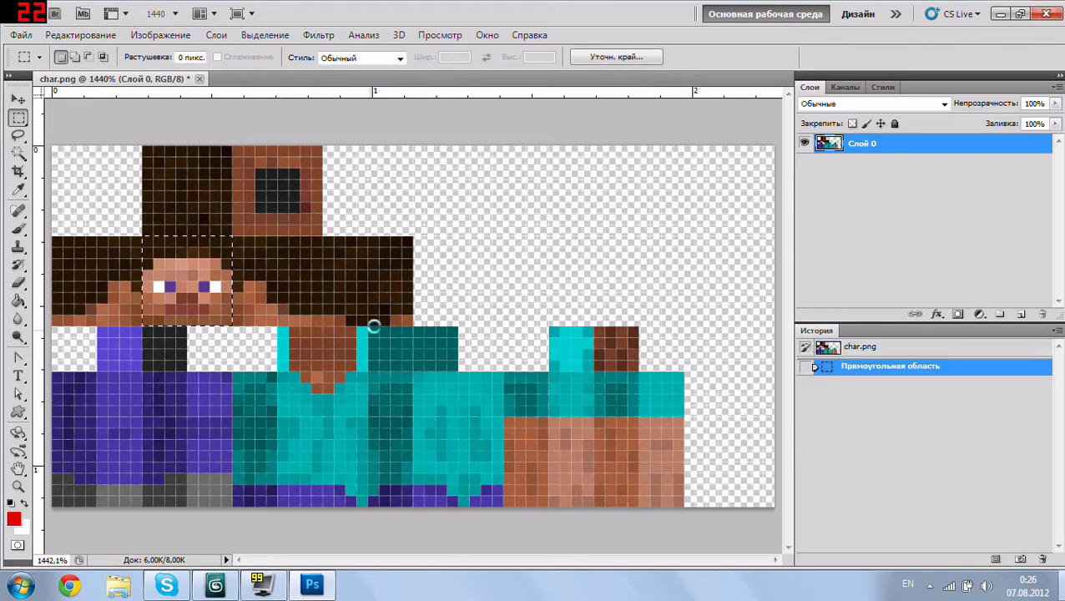
key(ctrl+shift+s)
text(cen)
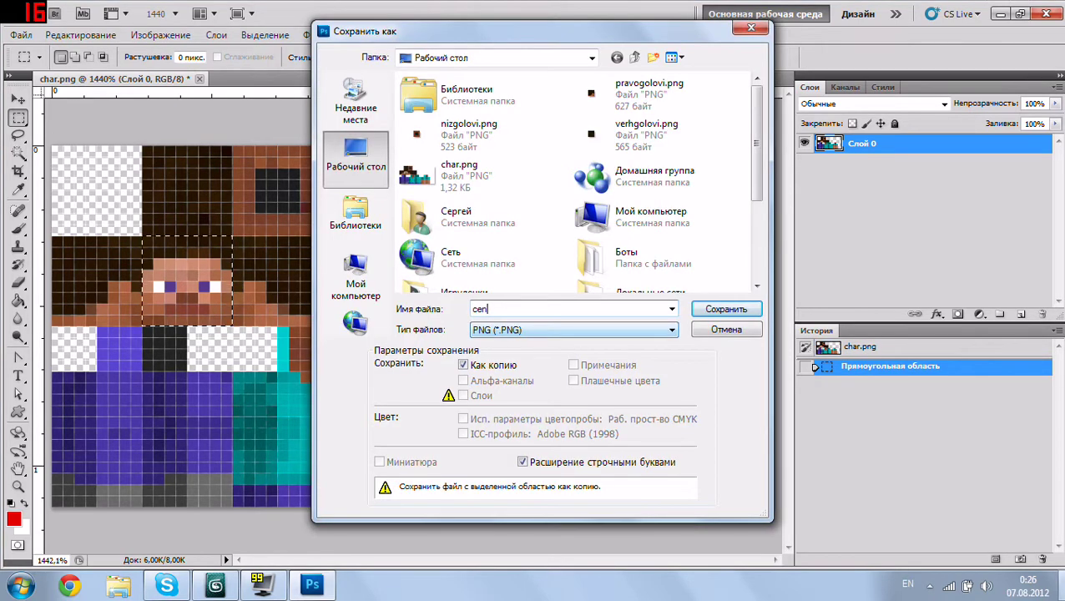
text(tergolovi)
click(726, 309)
click(607, 198)
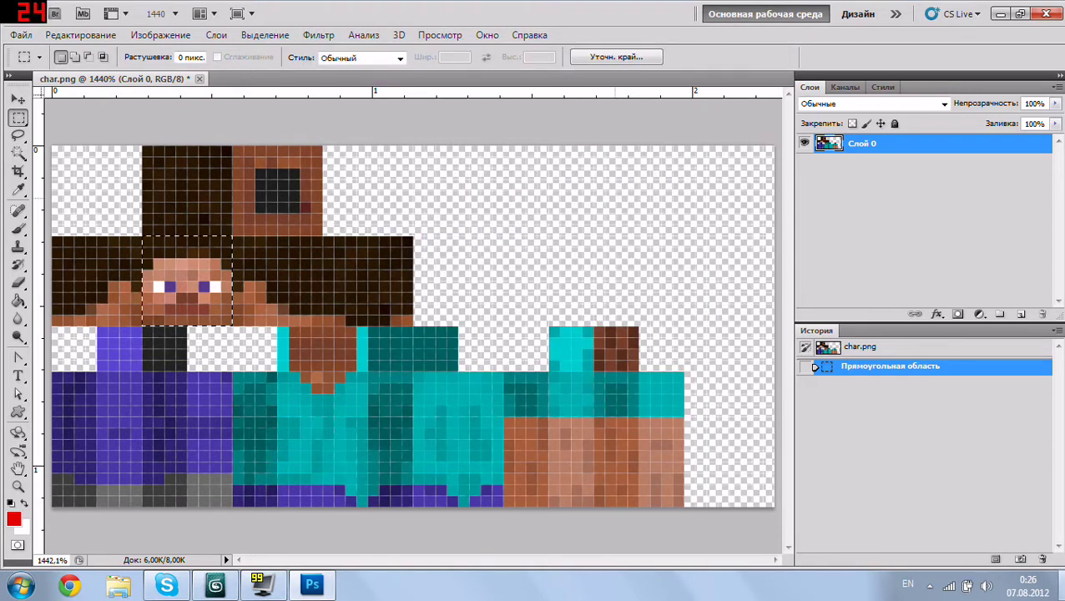
click(1061, 585)
key(ctrl+h)
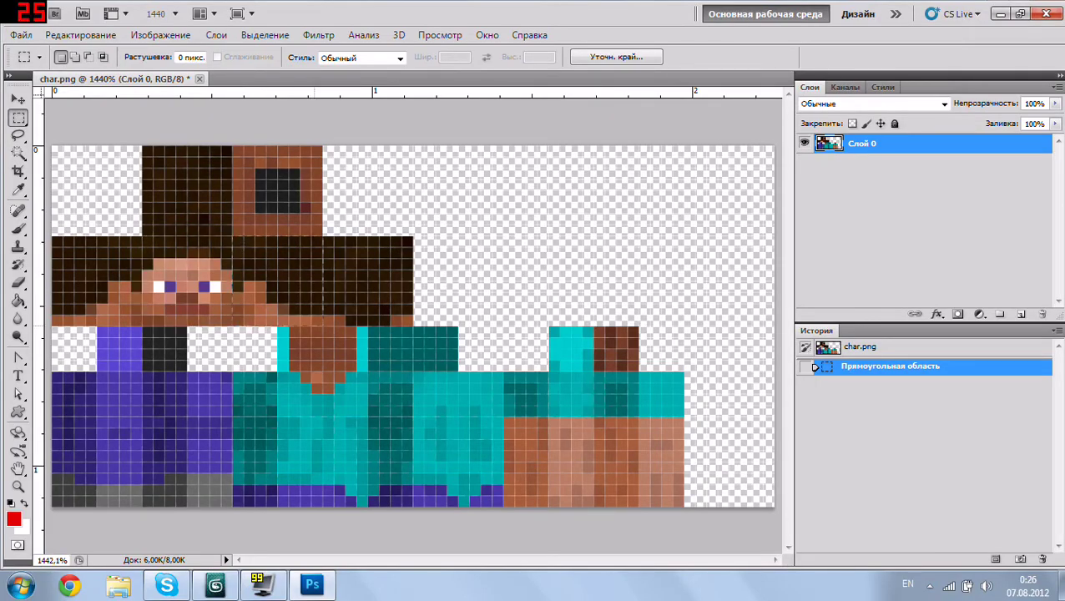
drag(232, 236, 324, 326)
key(ctrl+shift+s)
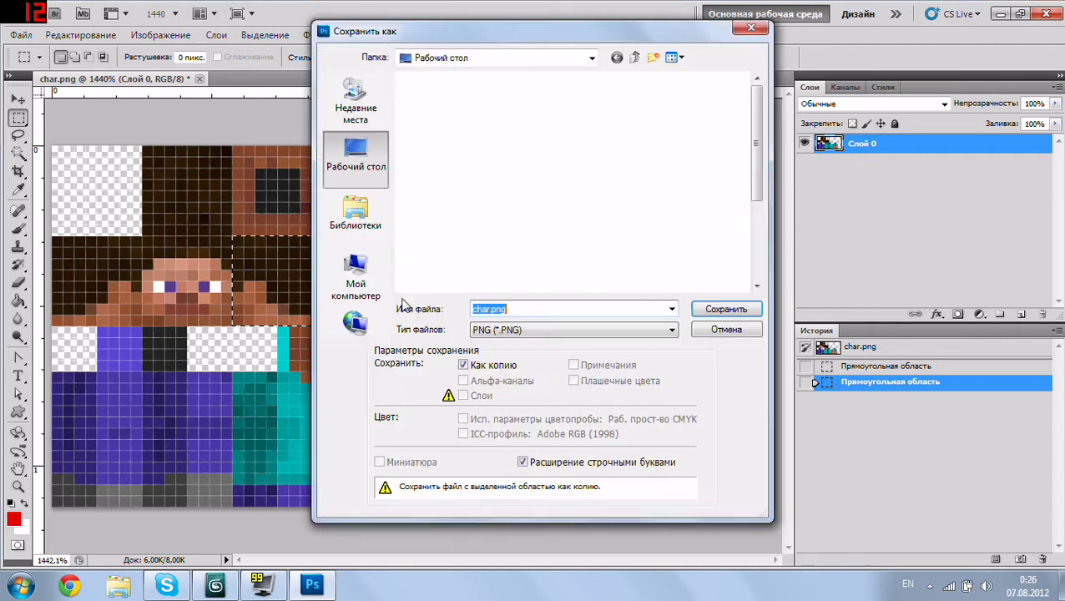
text(lev)
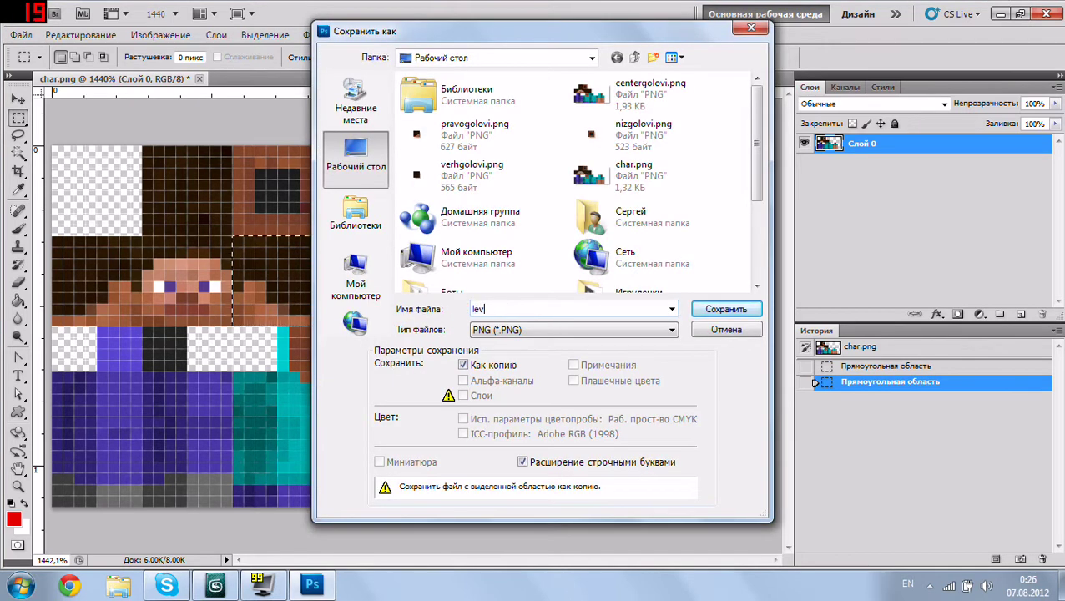
text(o)
text(golovi)
click(701, 311)
click(591, 197)
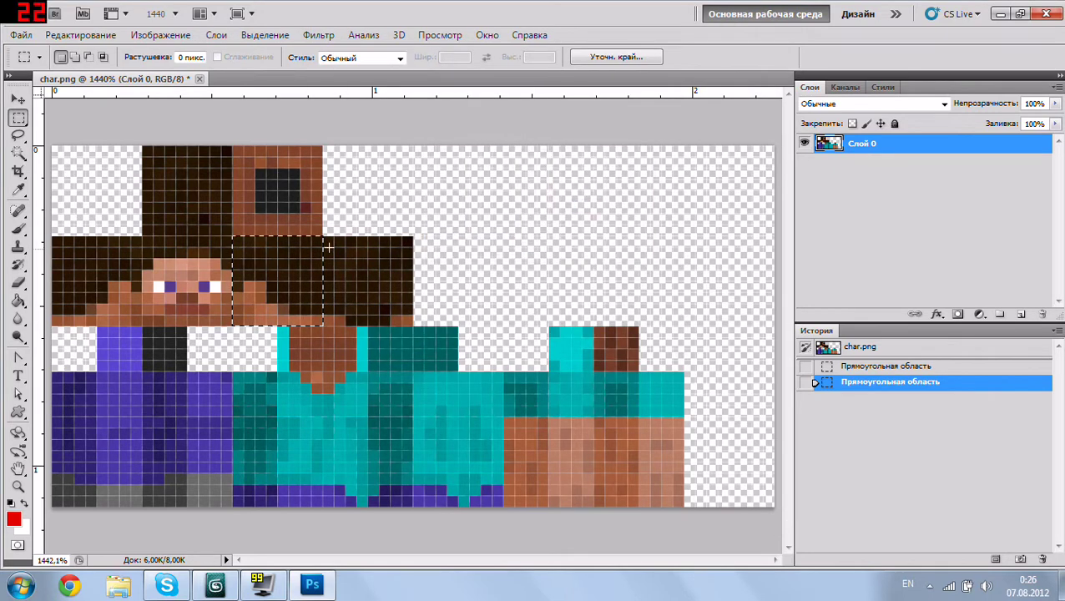
Step: Move the uncropped centergolovi and levogolovi files aside on the desktop, then return to Photoshop
drag(413, 326, 413, 326)
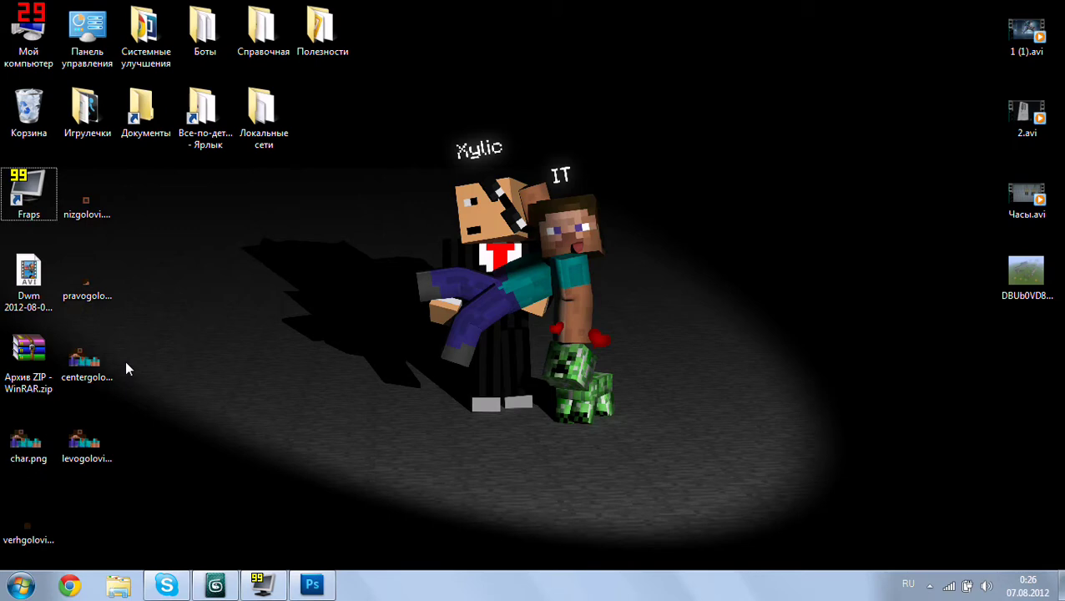
click(84, 361)
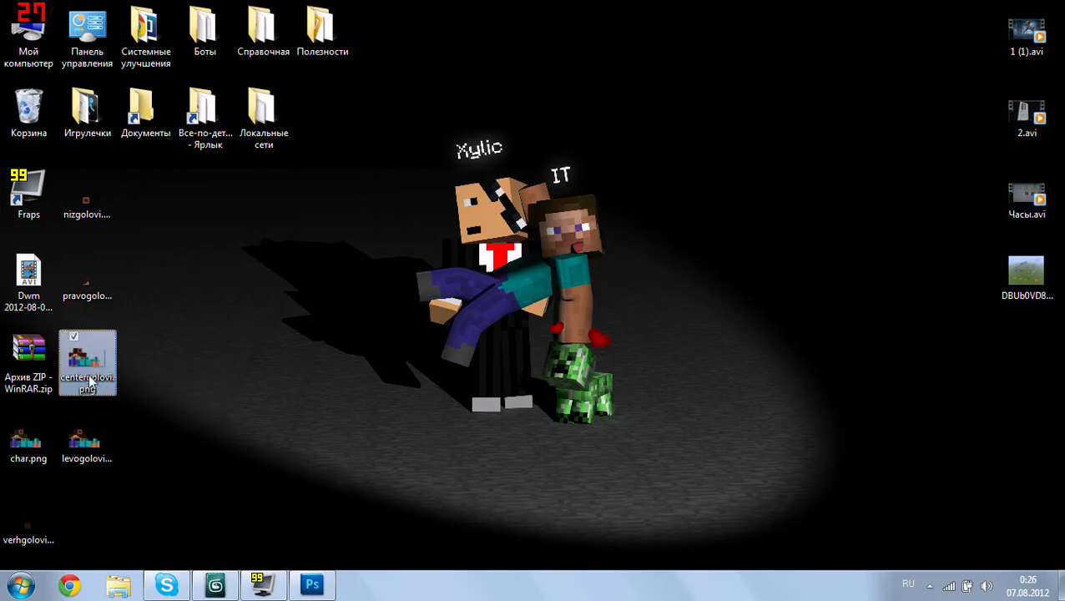
ctrl+click(85, 440)
mouse_move(93, 349)
mouse_down()
mouse_move(56, 138)
mouse_move(159, 297)
mouse_up()
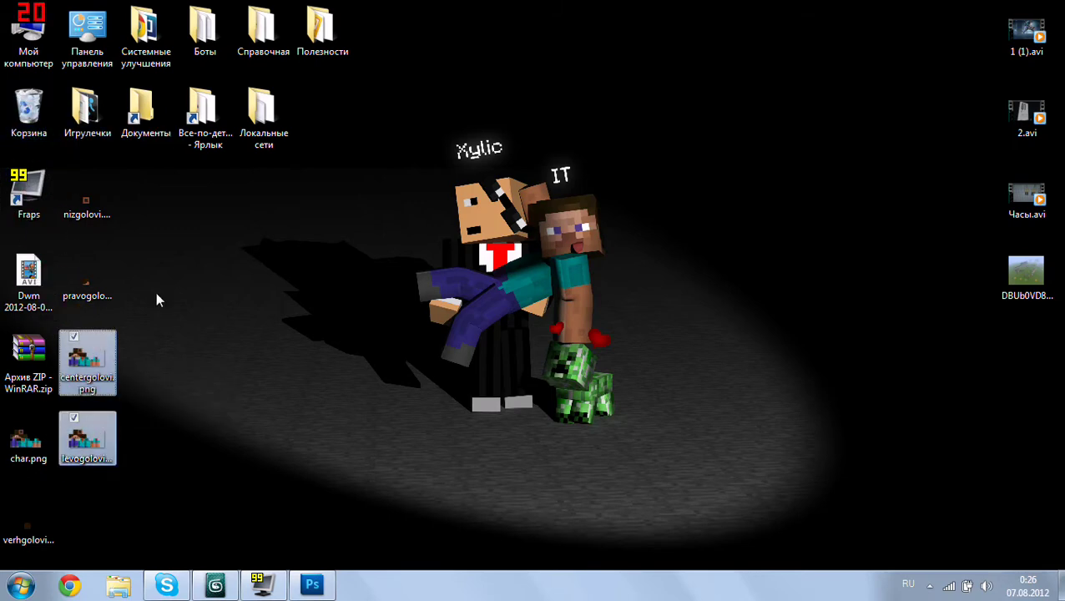
click(312, 584)
click(151, 241)
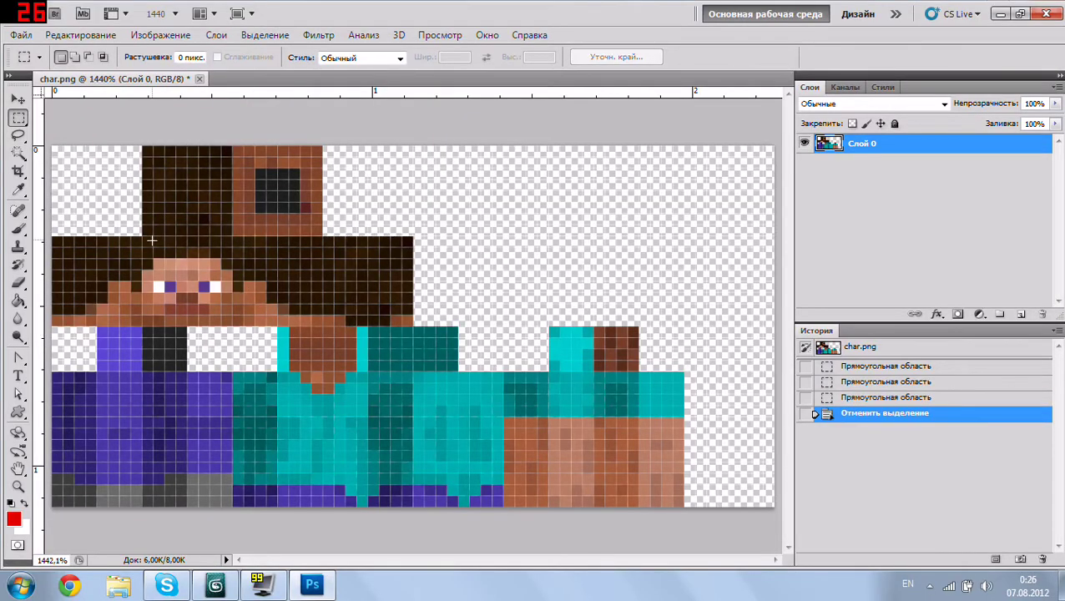
Step: Crop to the face square, save it as centergolovi.png, and restore the full skin
drag(142, 237, 232, 322)
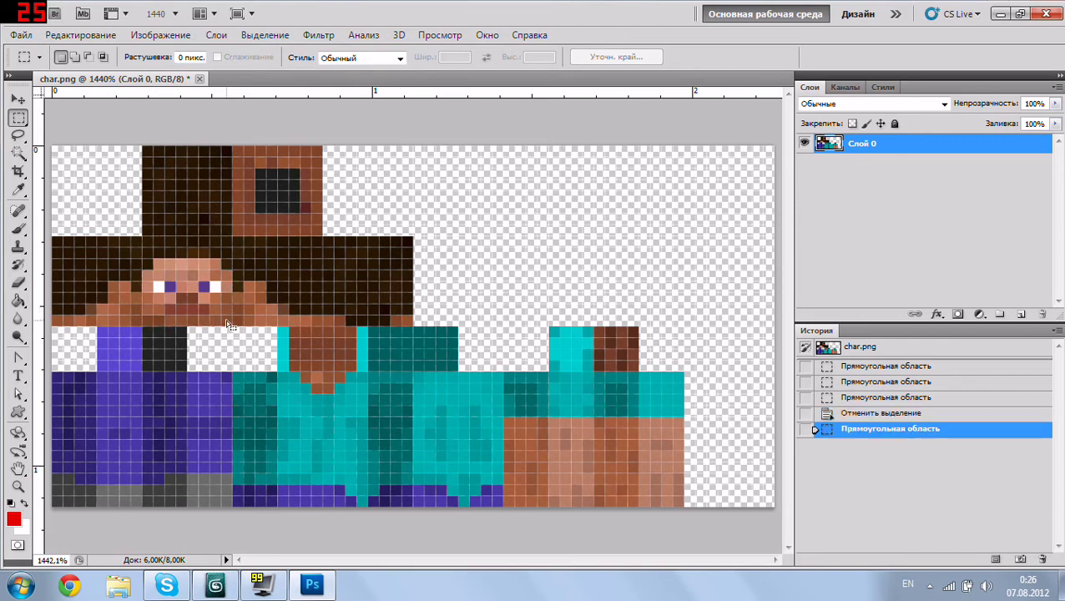
click(159, 34)
click(185, 193)
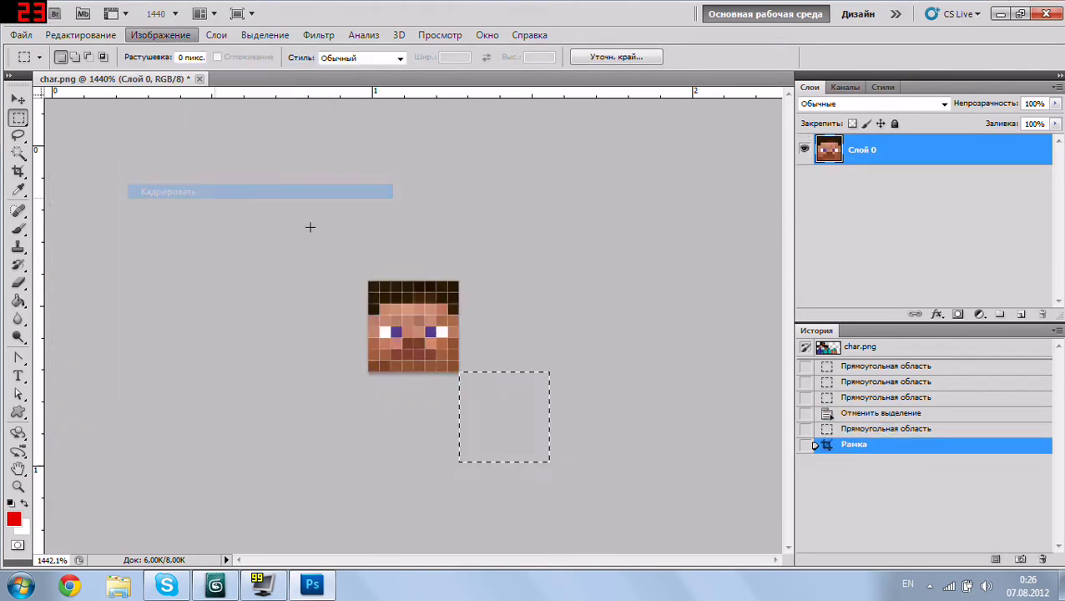
key(ctrl+shift+s)
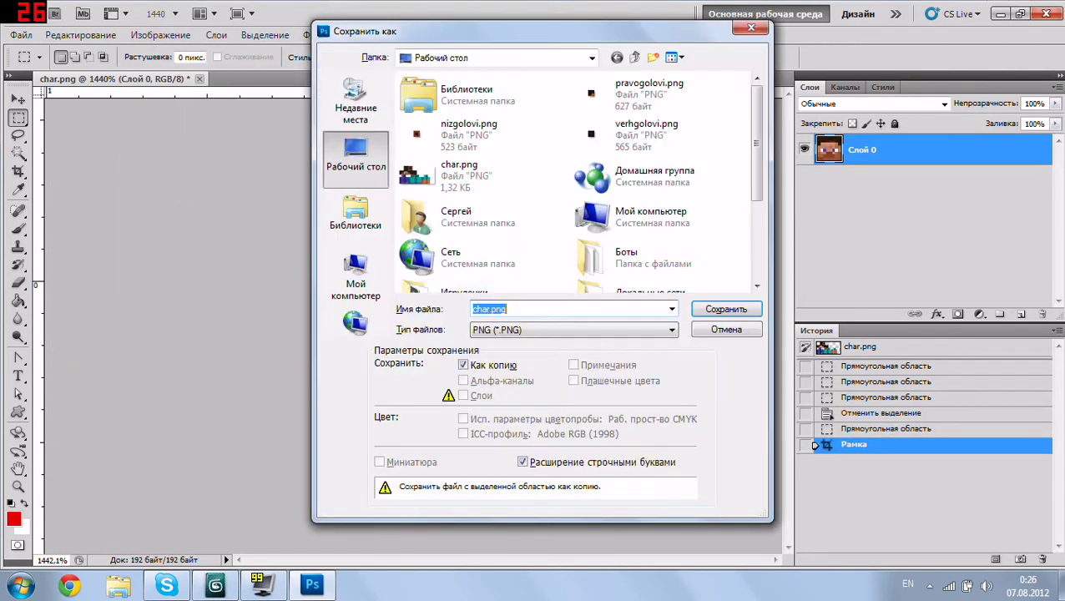
text(centergolovi)
click(709, 310)
key(Return)
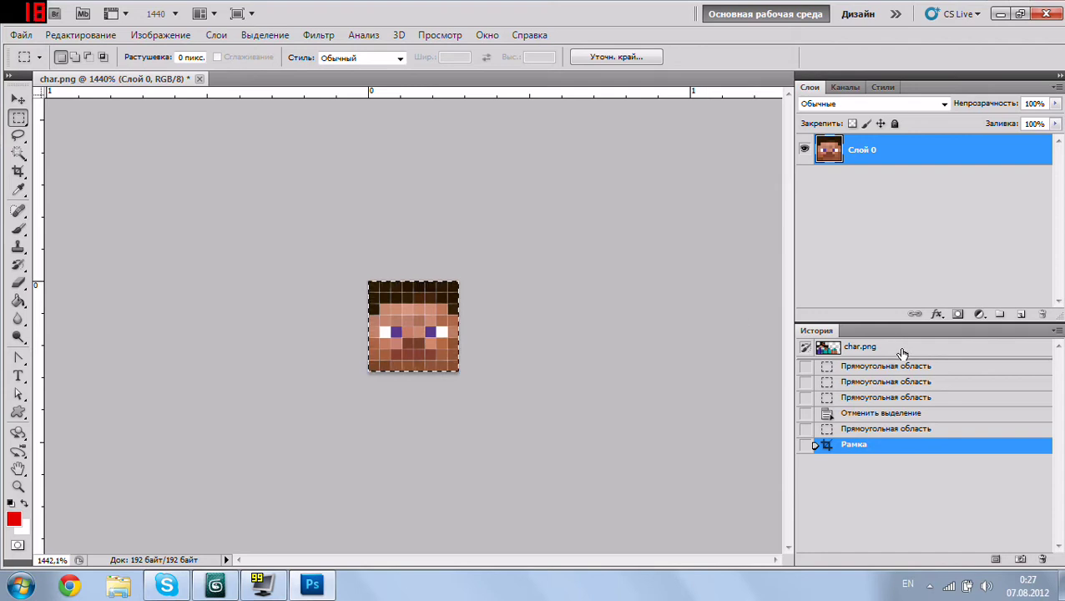
click(902, 349)
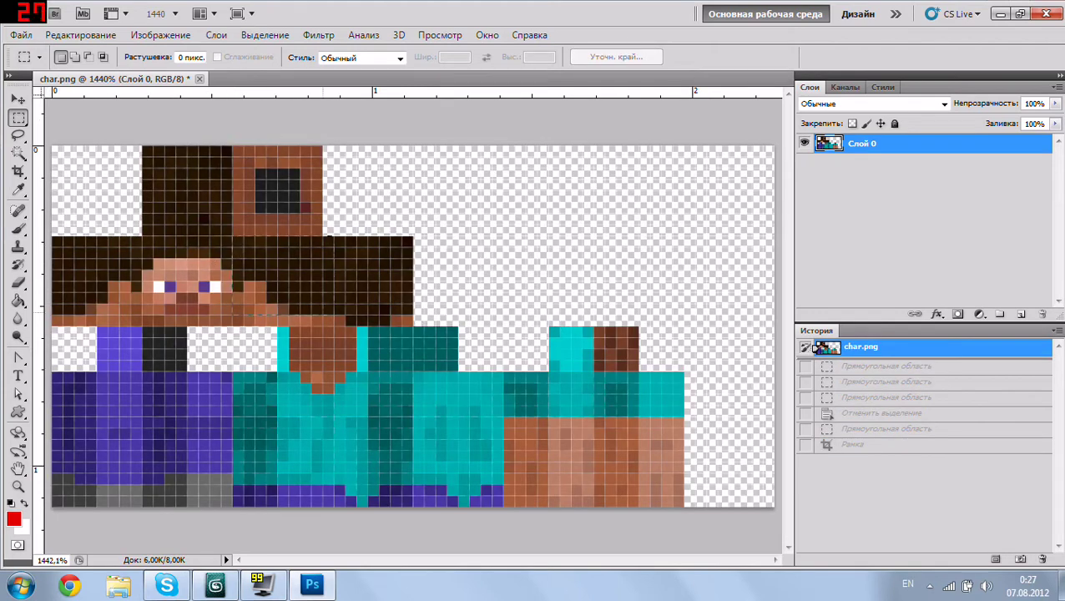
Step: Crop to the head side beside the face, save it as levogolovi.png, and restore the skin
drag(233, 236, 323, 326)
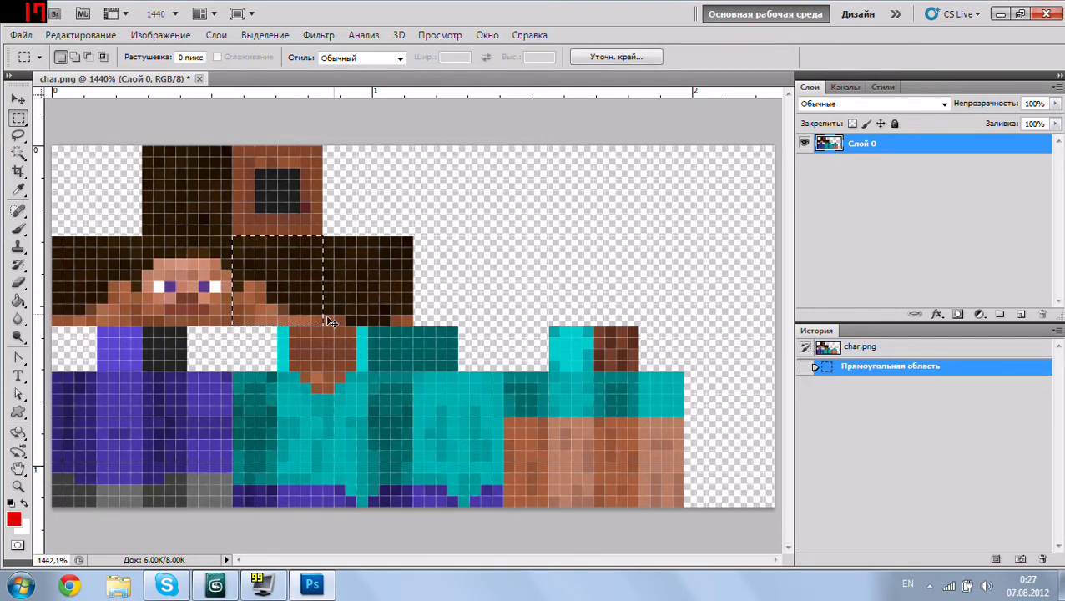
click(160, 35)
click(190, 255)
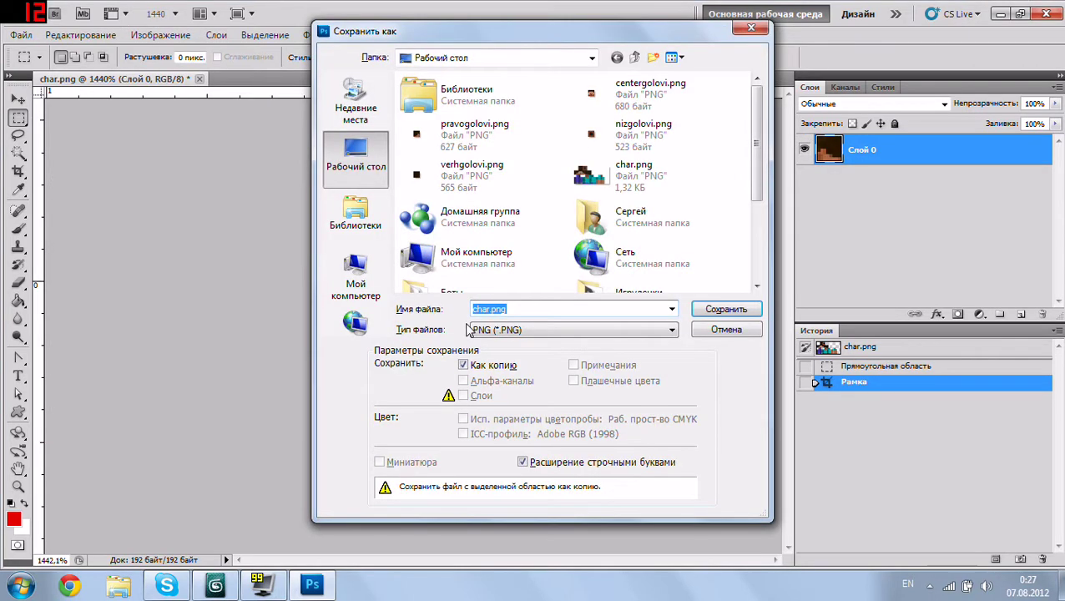
text(levogolovi)
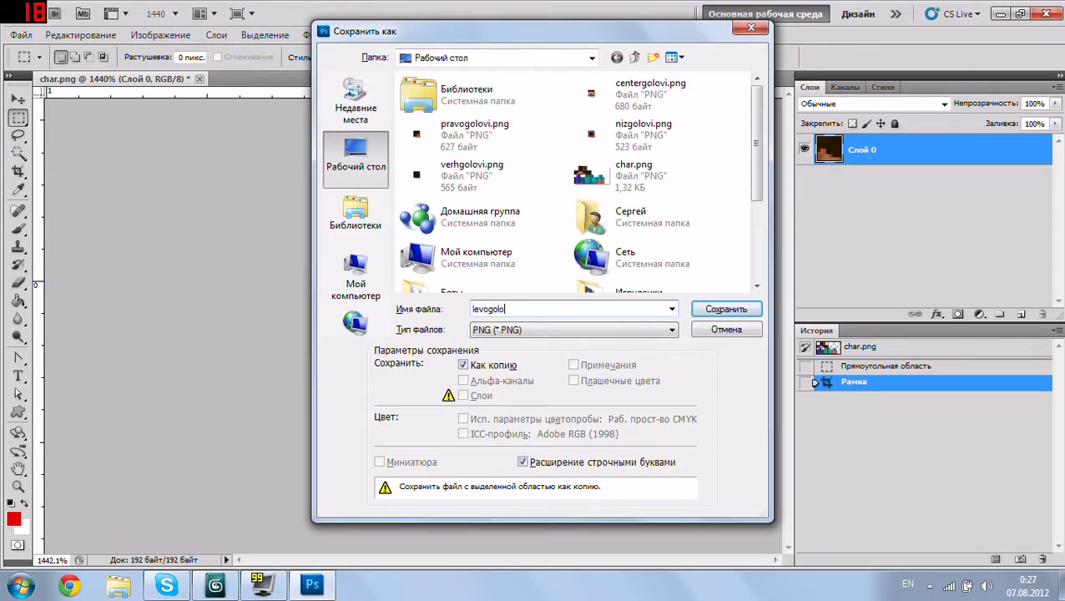
click(707, 310)
click(587, 201)
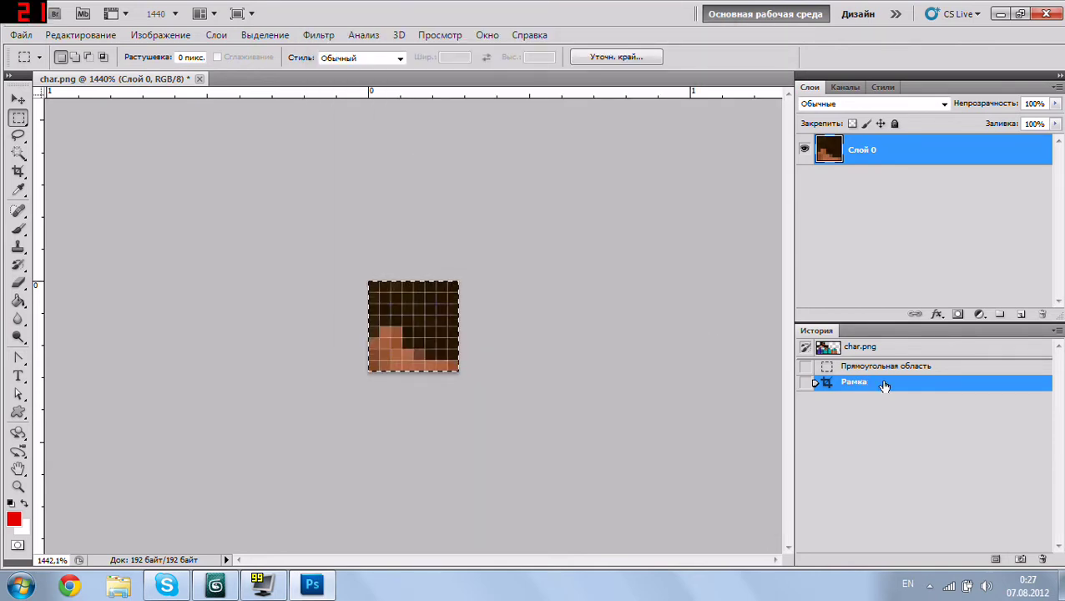
click(860, 348)
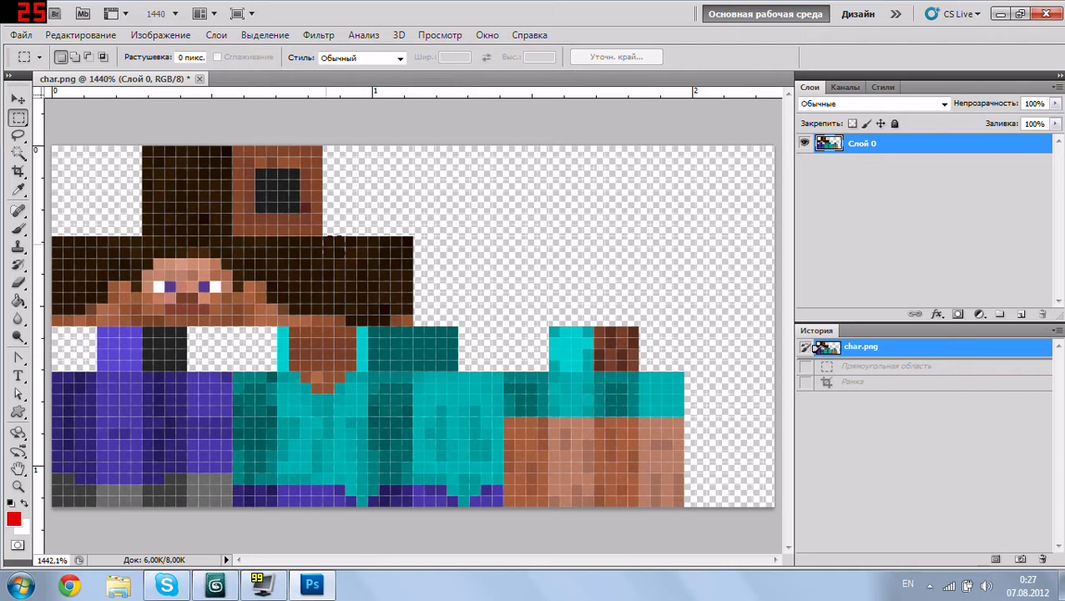
Step: Crop the skin to the back-of-head square and deselect
drag(412, 325, 412, 325)
click(159, 34)
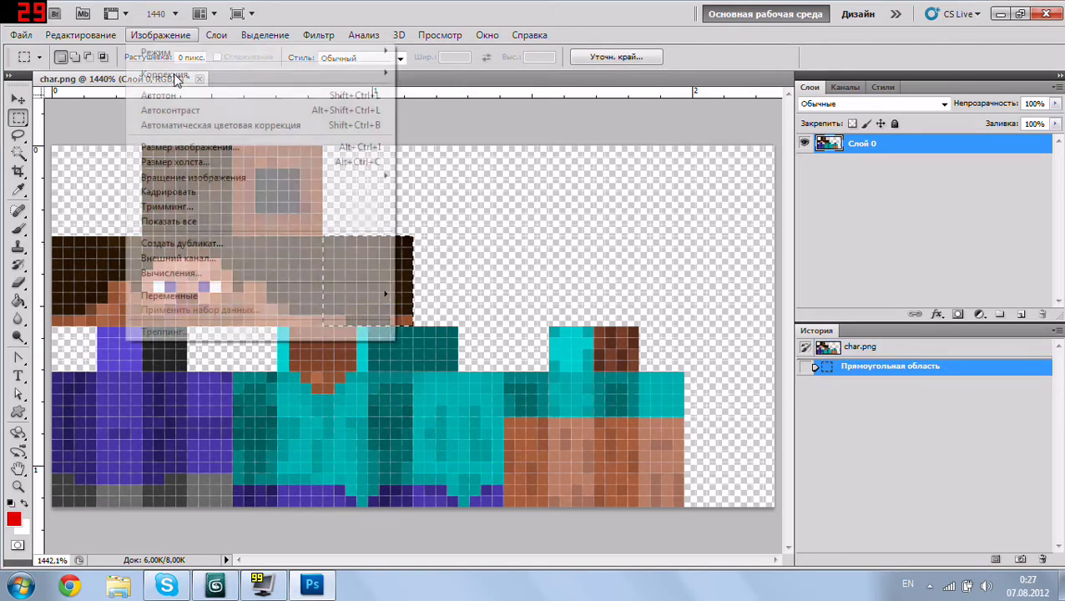
click(220, 195)
key(ctrl+d)
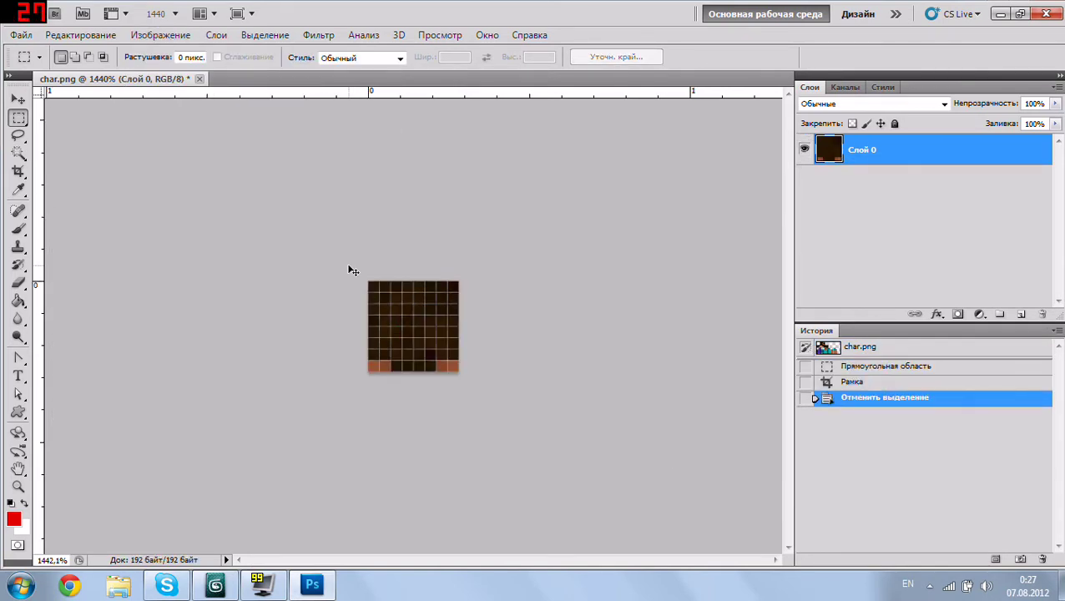
Step: Save the back-of-head tile as zadgolovvi.png with default PNG options, then revert to char.png
key(ctrl+shift+s)
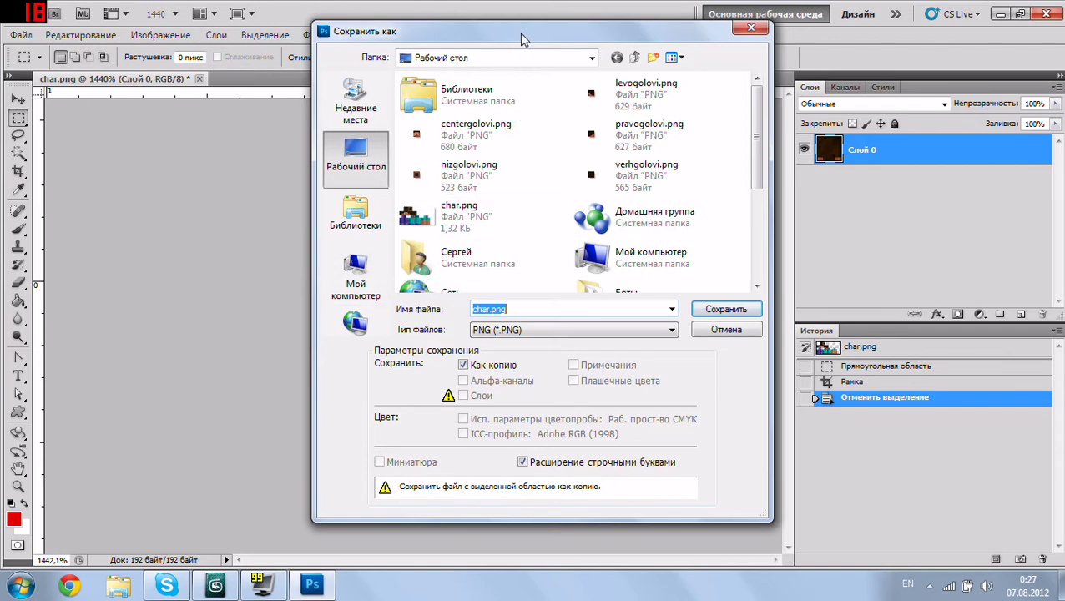
mouse_move(519, 32)
mouse_down()
mouse_move(773, 285)
mouse_move(476, 162)
mouse_up()
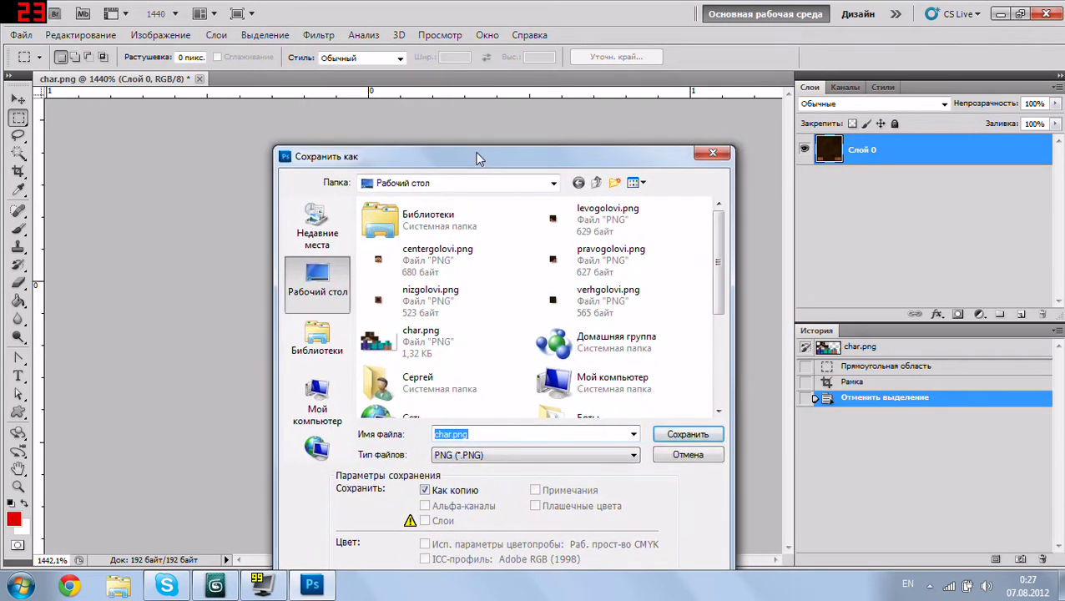
text(zadgolovvi)
click(686, 435)
click(597, 199)
click(860, 347)
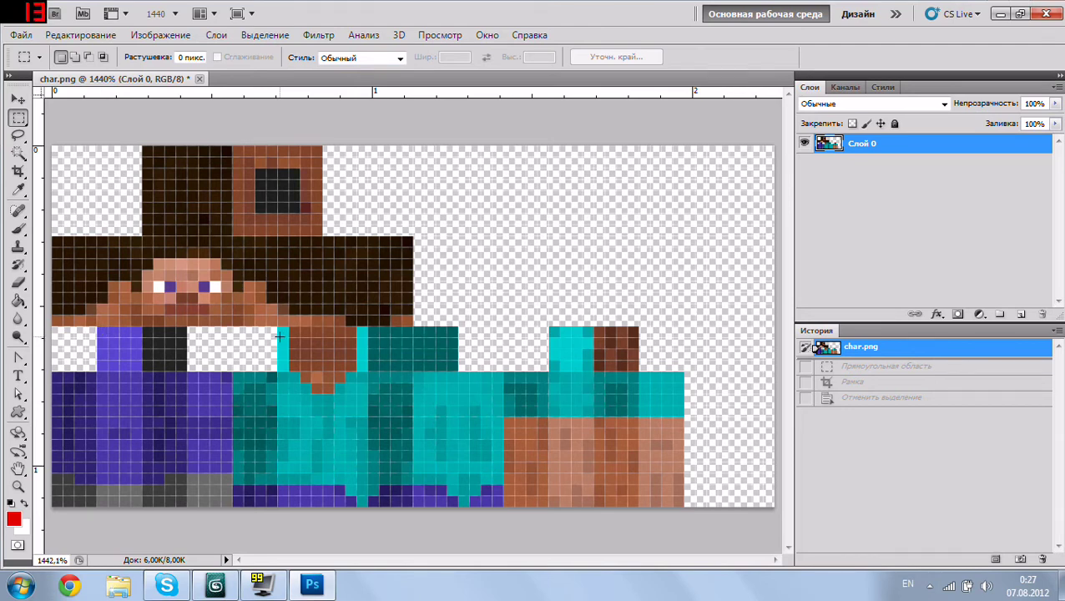
Step: Crop to the outer leg strip, save it as pravonogi.png, and revert to the full char.png
drag(278, 370, 287, 392)
click(57, 380)
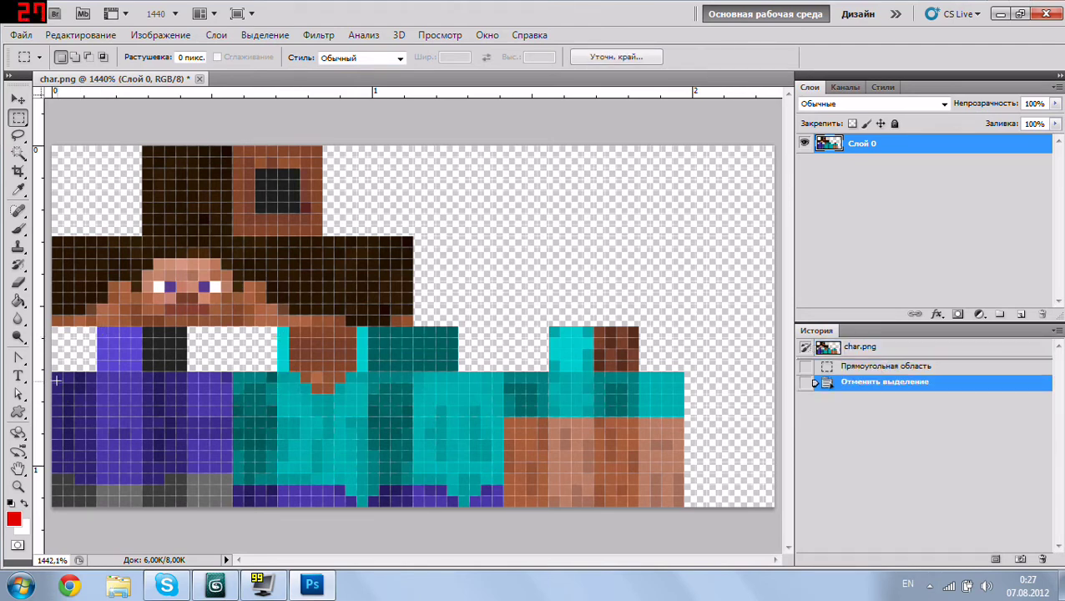
drag(52, 372, 97, 506)
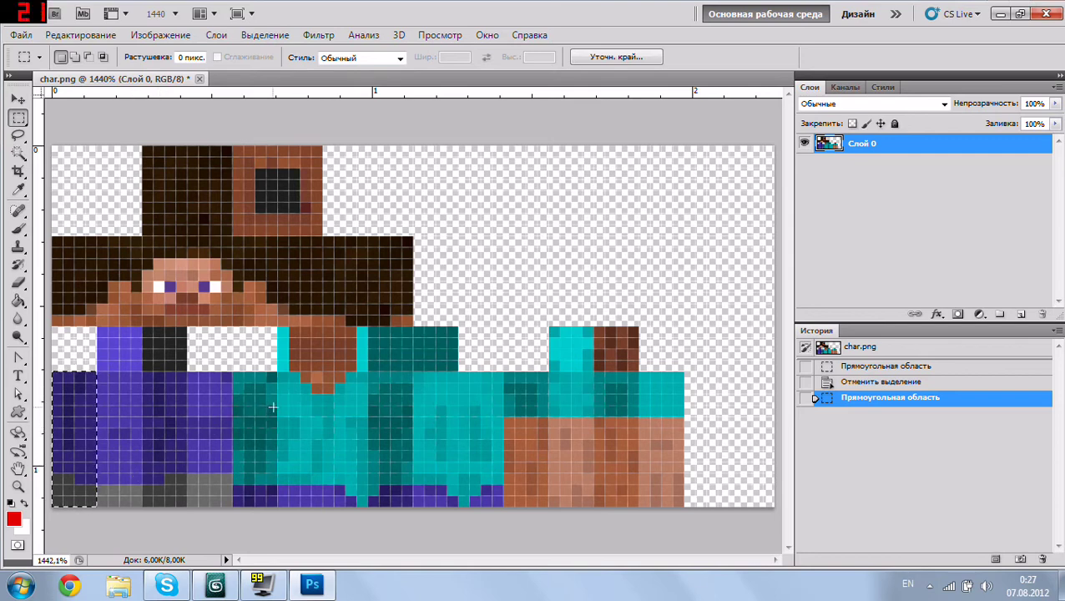
click(160, 34)
click(216, 199)
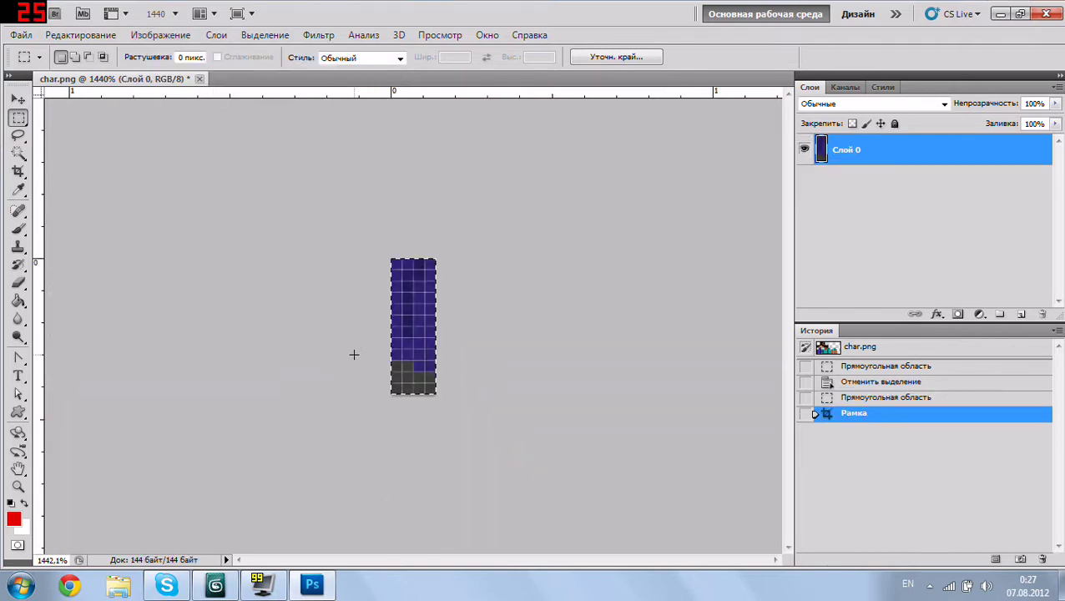
key(ctrl+shift+s)
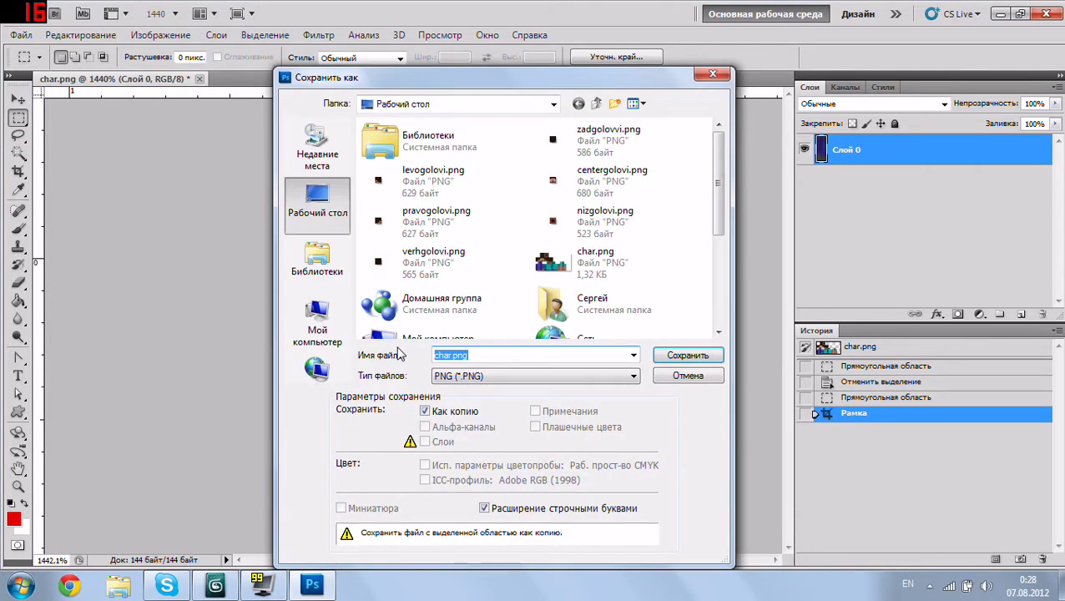
text(pravo)
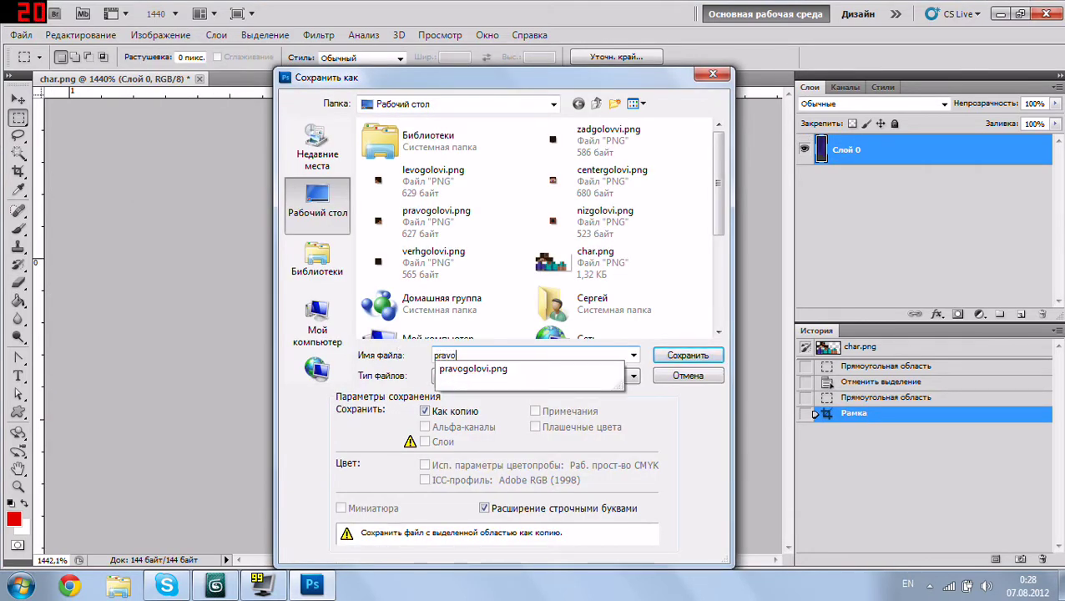
text(nogi)
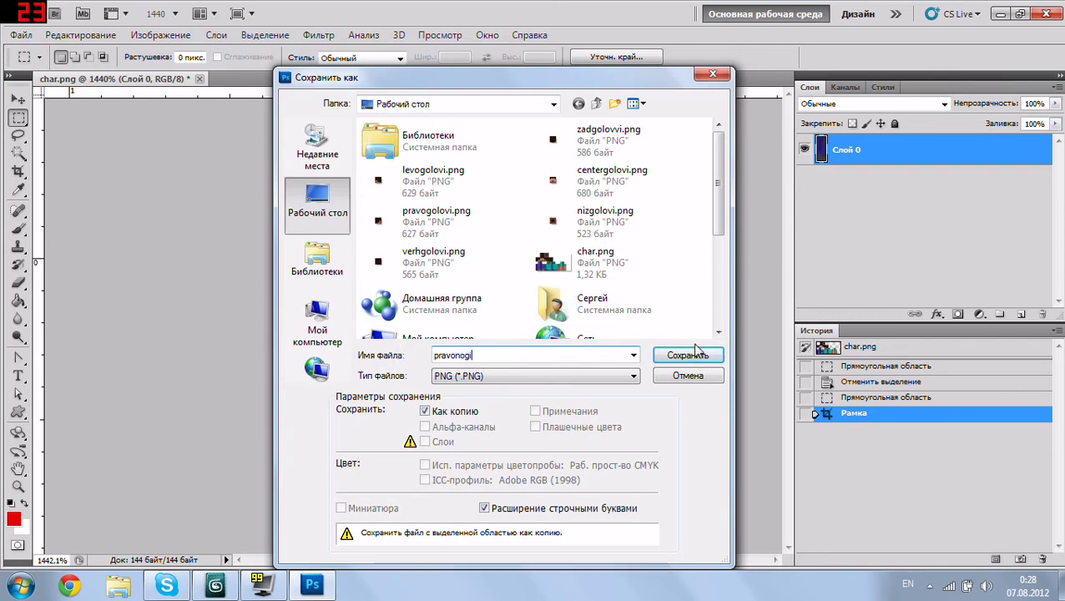
click(694, 355)
click(588, 198)
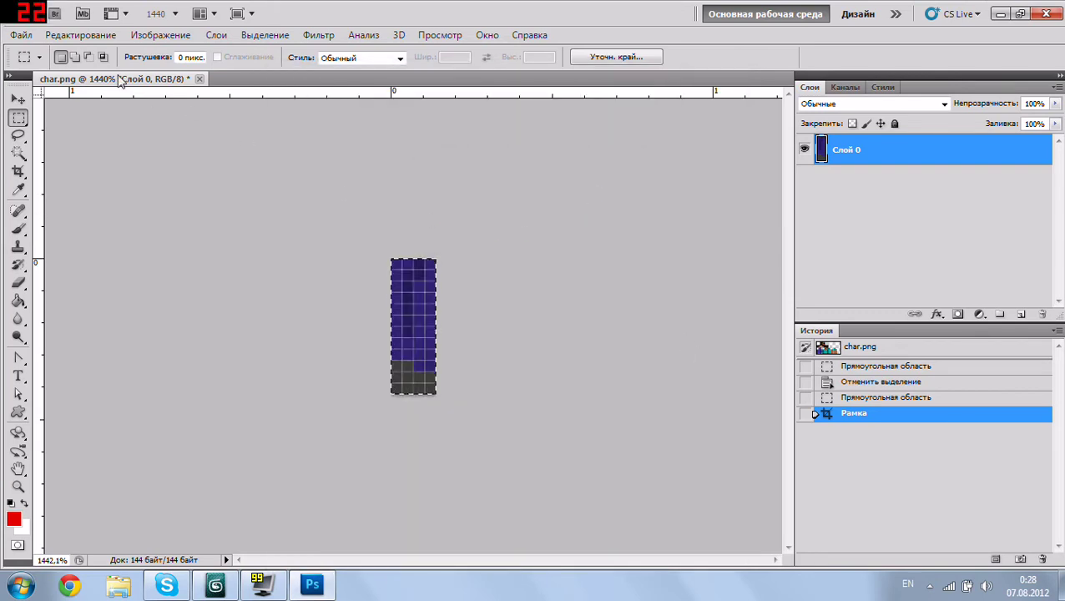
click(867, 349)
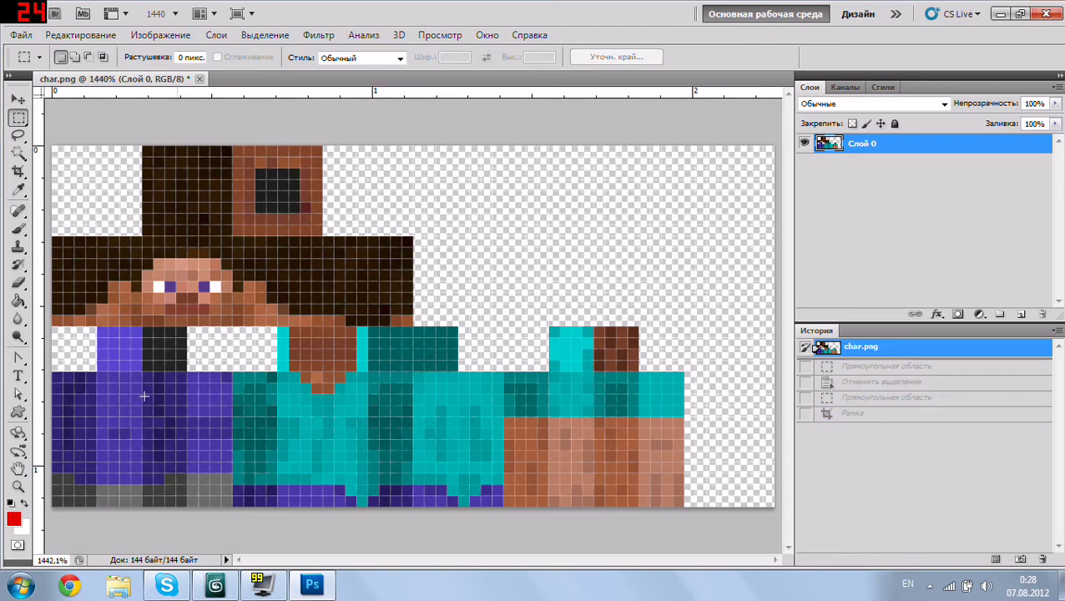
Step: Crop to the next leg strip, save it as centernogi.png, and revert to the full skin
drag(101, 378, 131, 449)
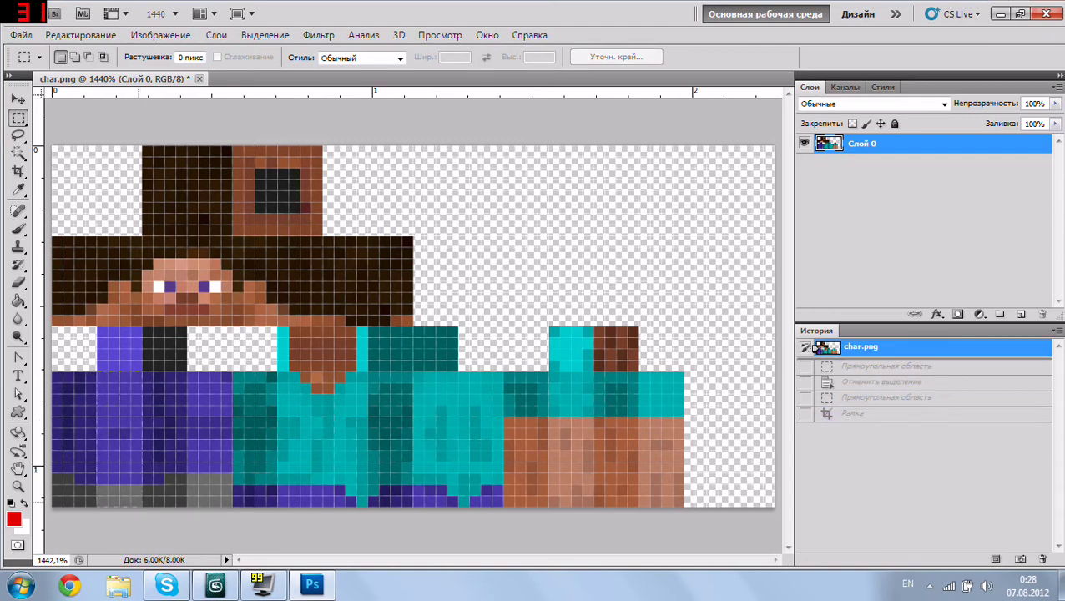
drag(97, 371, 141, 506)
key(ctrl+shift+s)
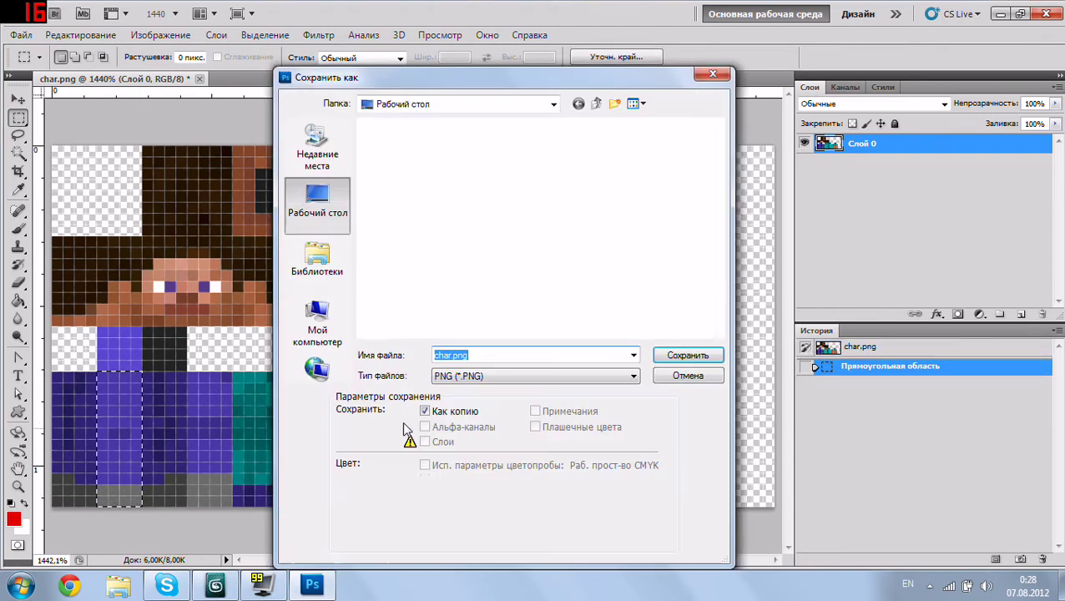
click(688, 376)
click(160, 34)
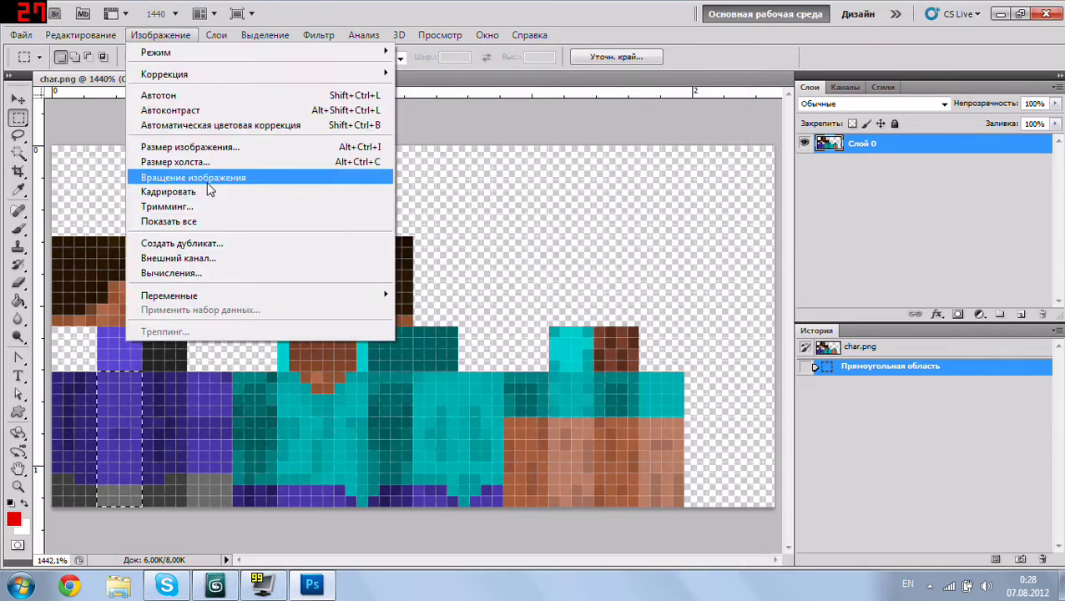
click(204, 192)
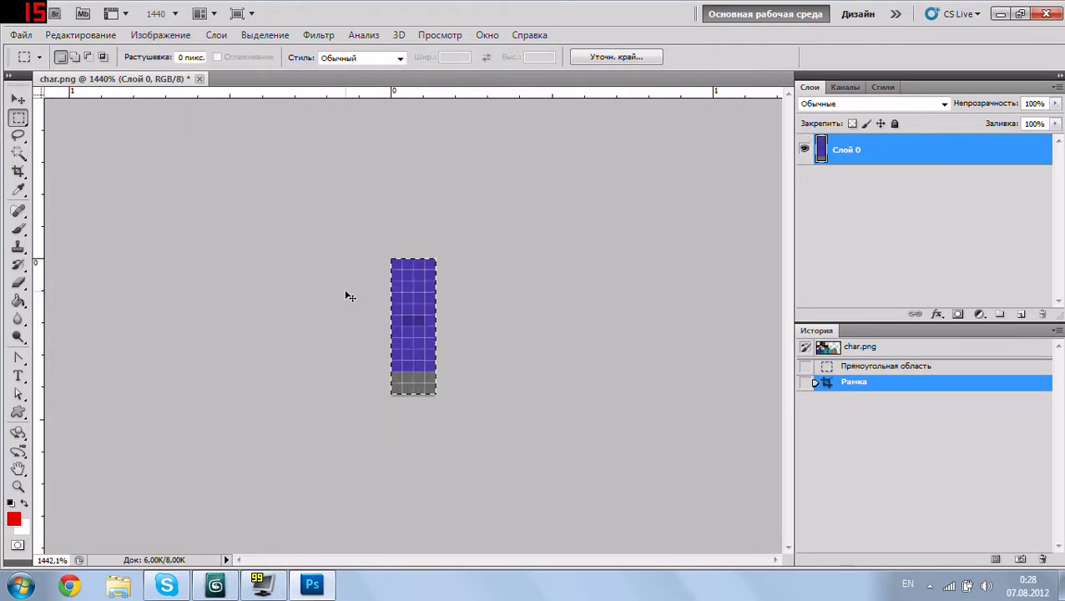
key(ctrl+shift+s)
text(cente)
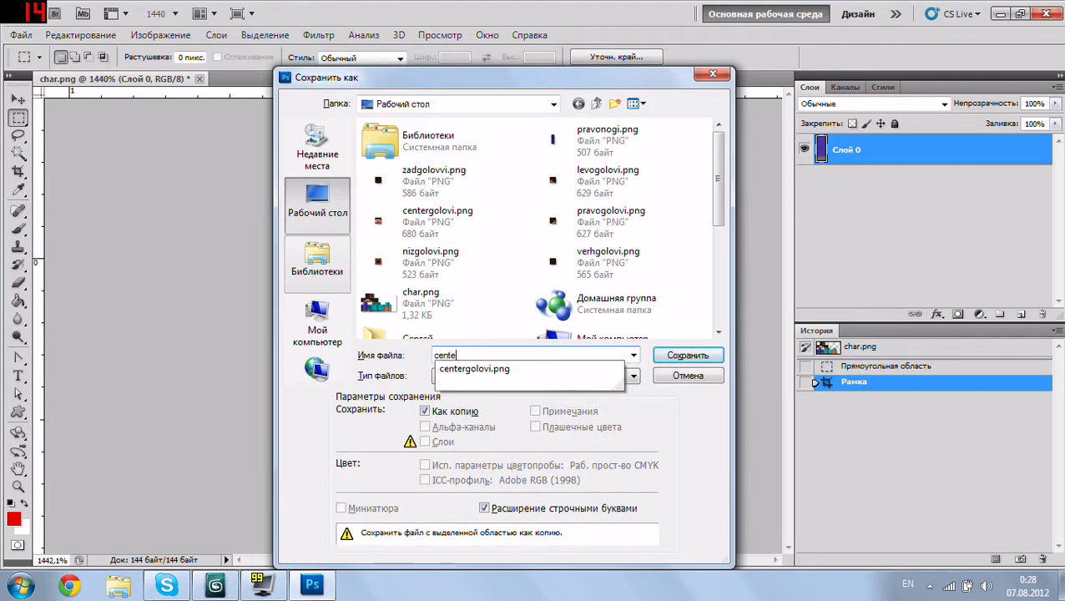
text(rnogi)
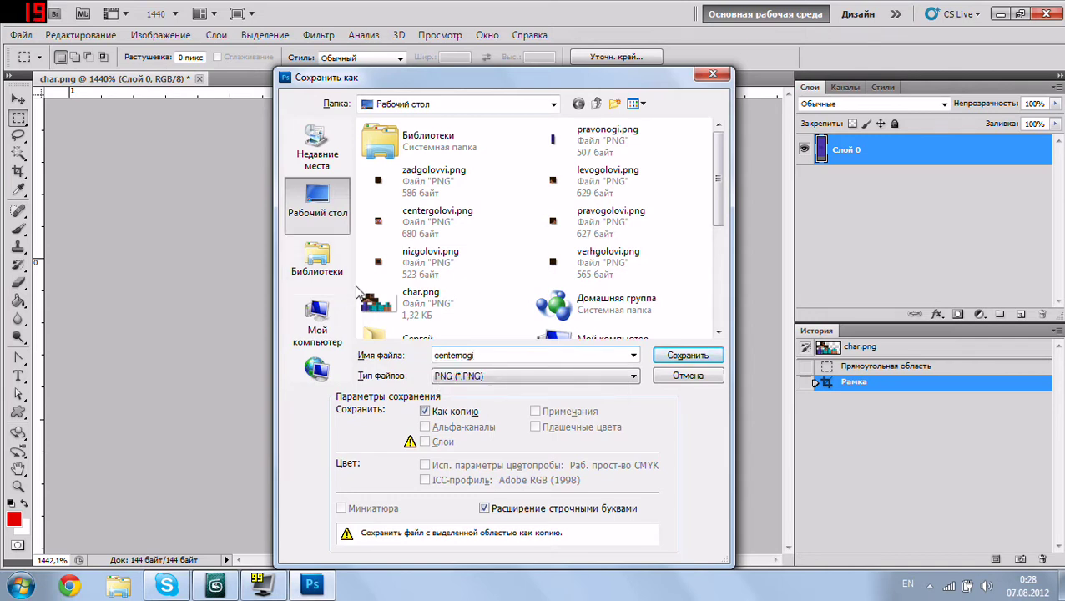
click(688, 355)
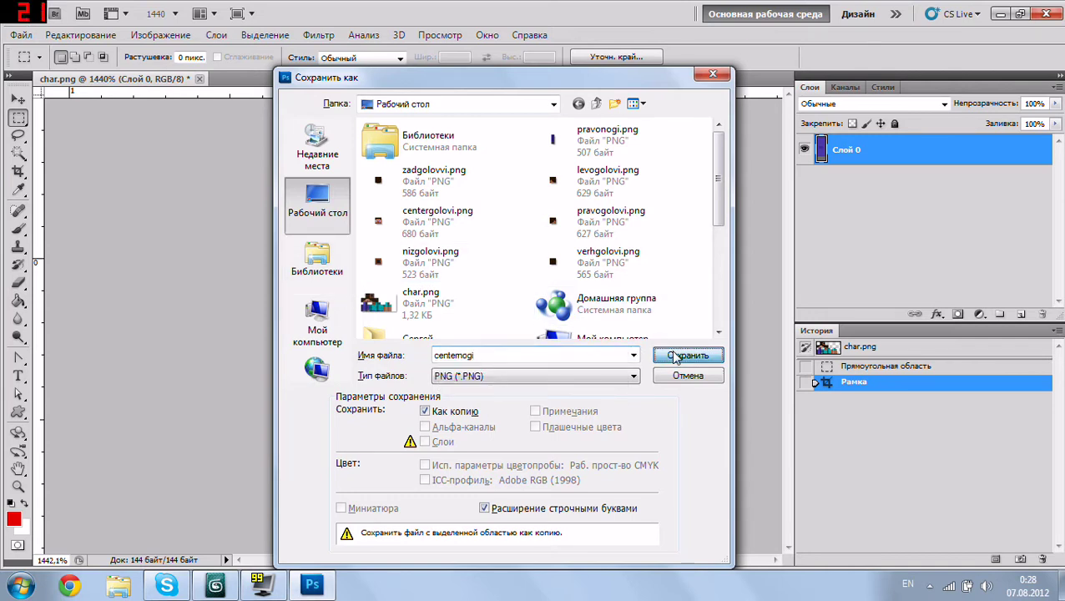
click(592, 196)
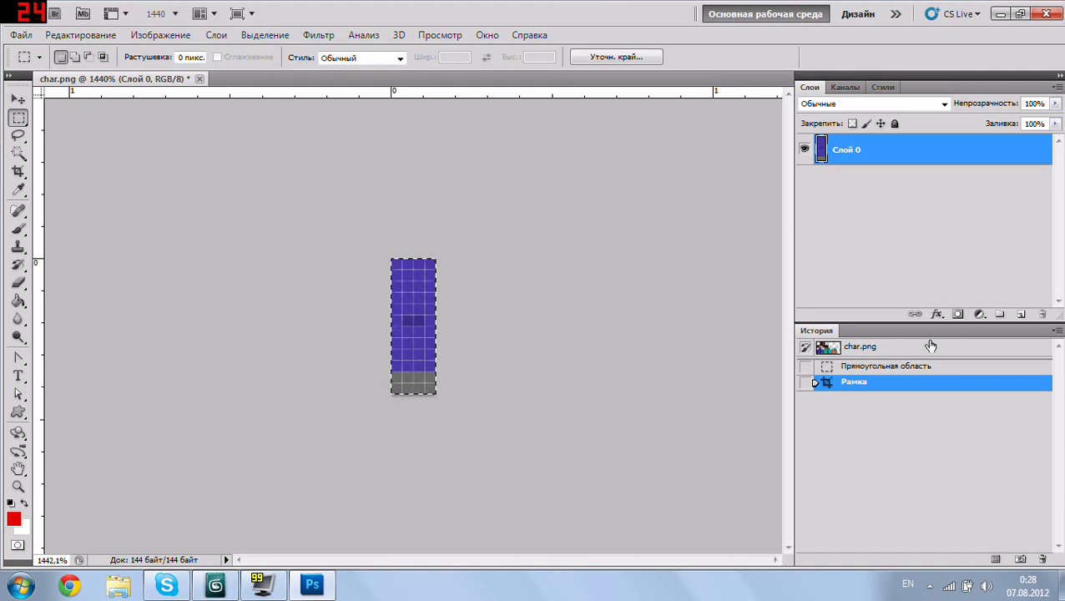
click(887, 350)
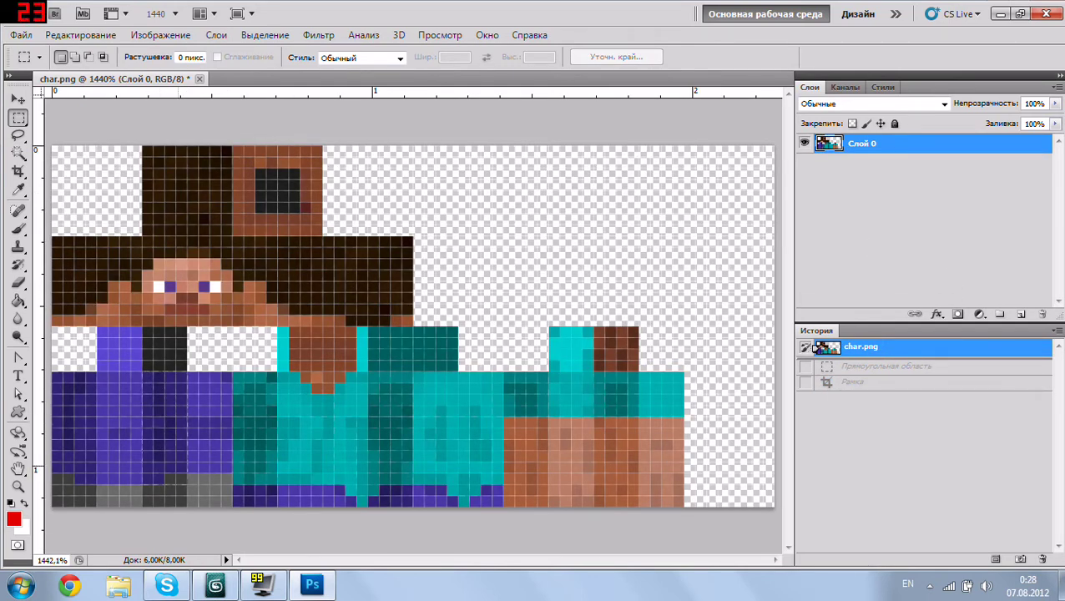
Step: Crop to the purple-and-grey leg column, save it as levonogi.png, and revert to char.png
drag(142, 371, 187, 506)
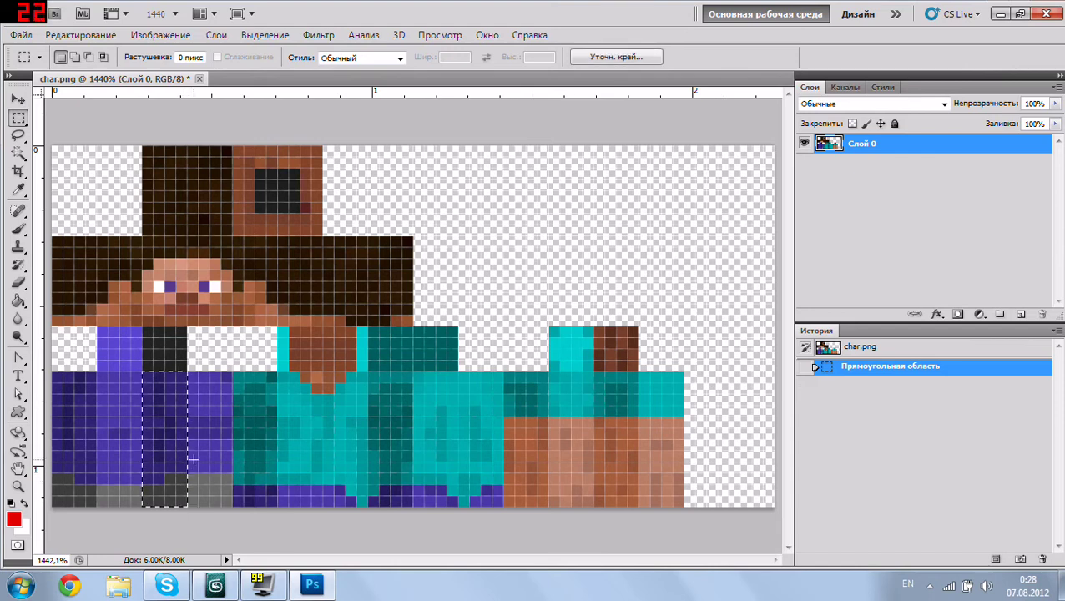
click(160, 34)
click(175, 189)
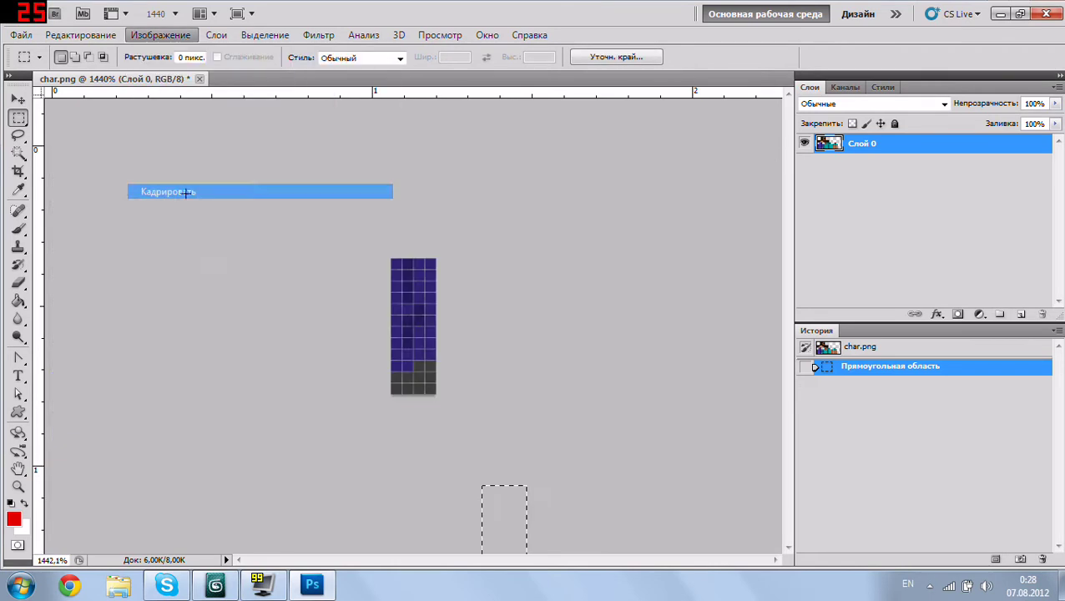
key(ctrl+shift+s)
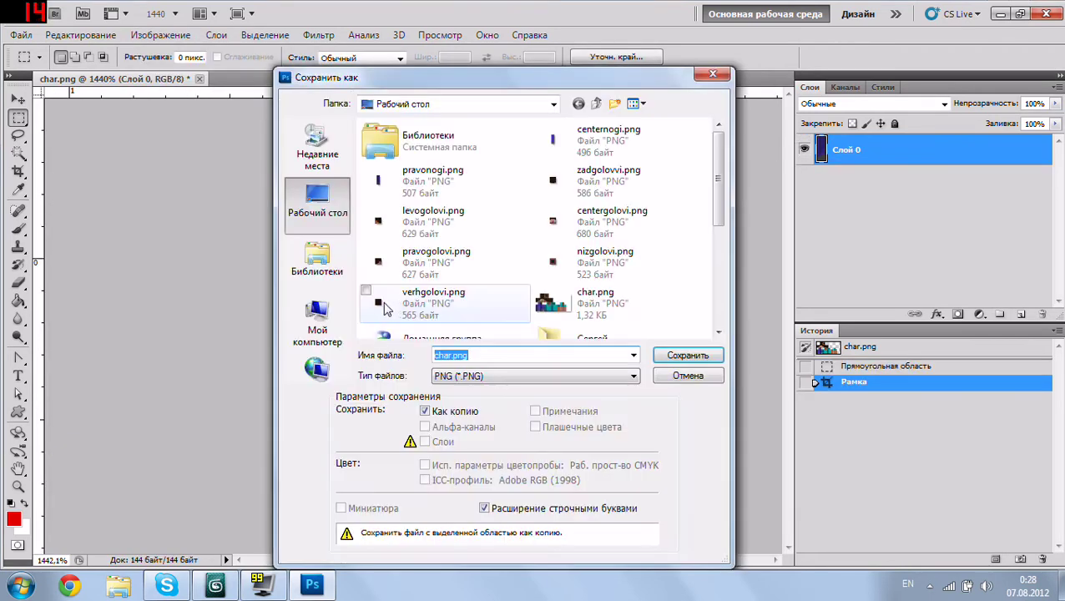
text(l)
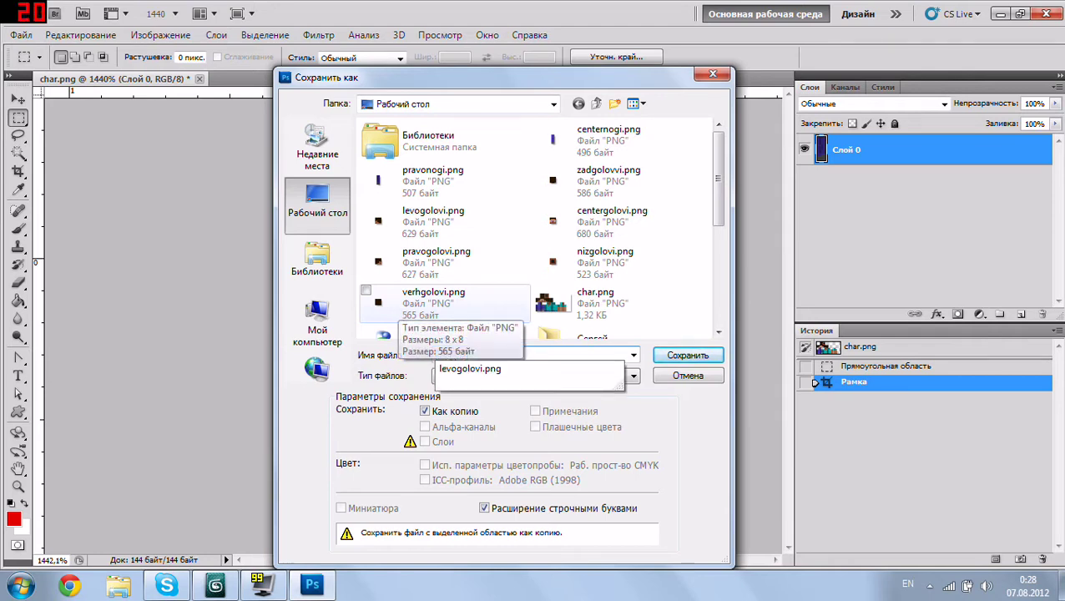
text(evonogi)
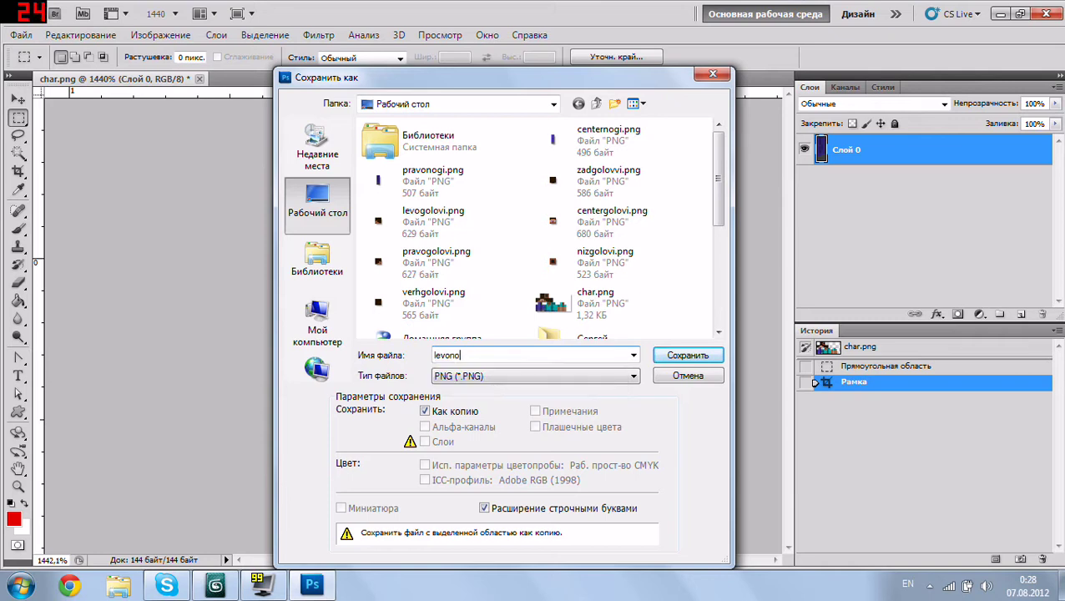
click(682, 359)
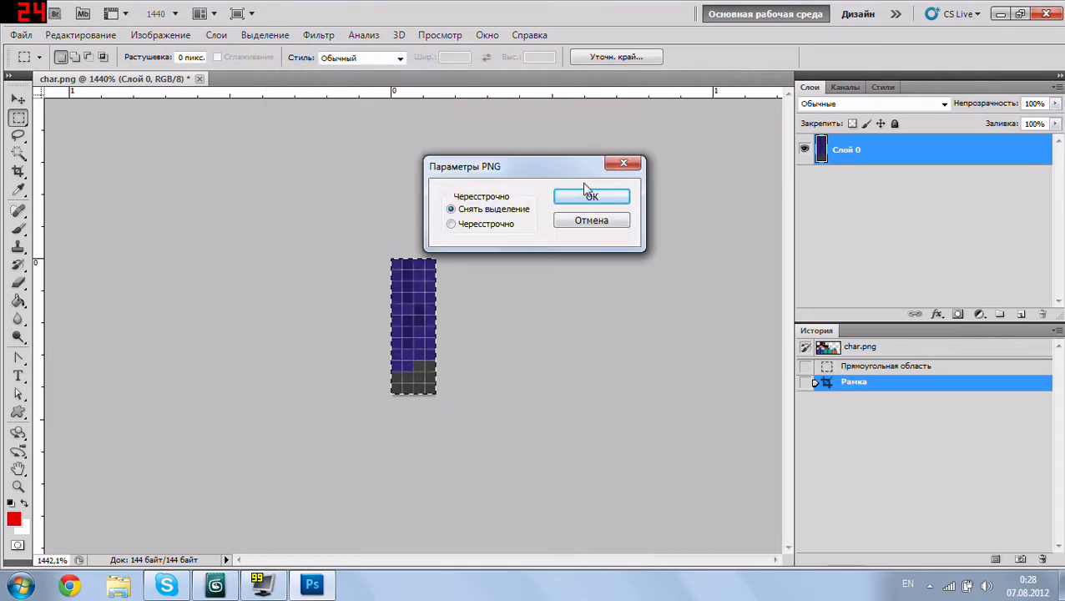
click(589, 195)
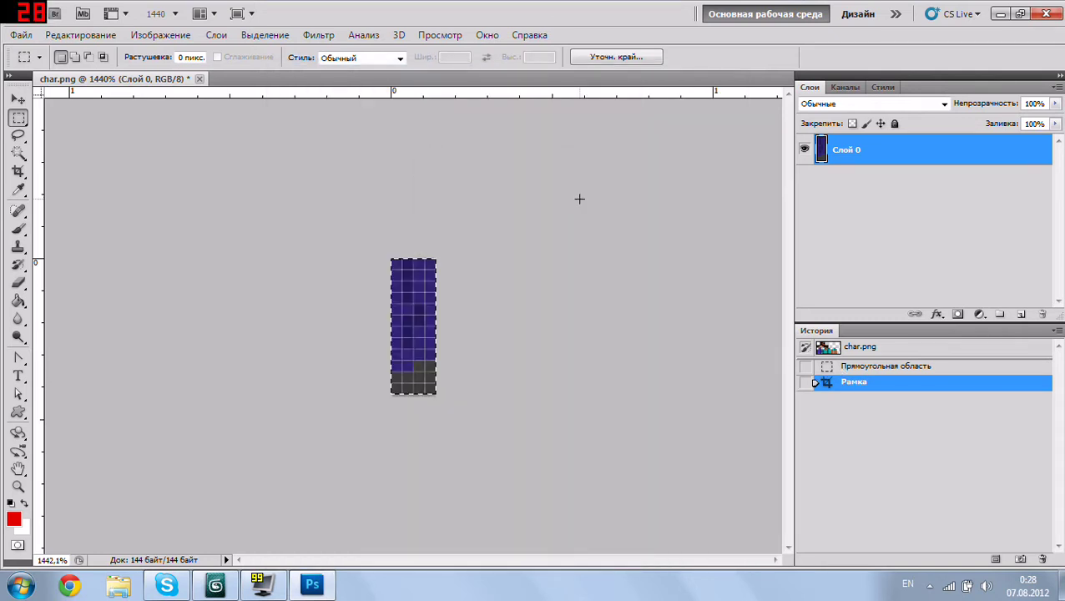
click(876, 345)
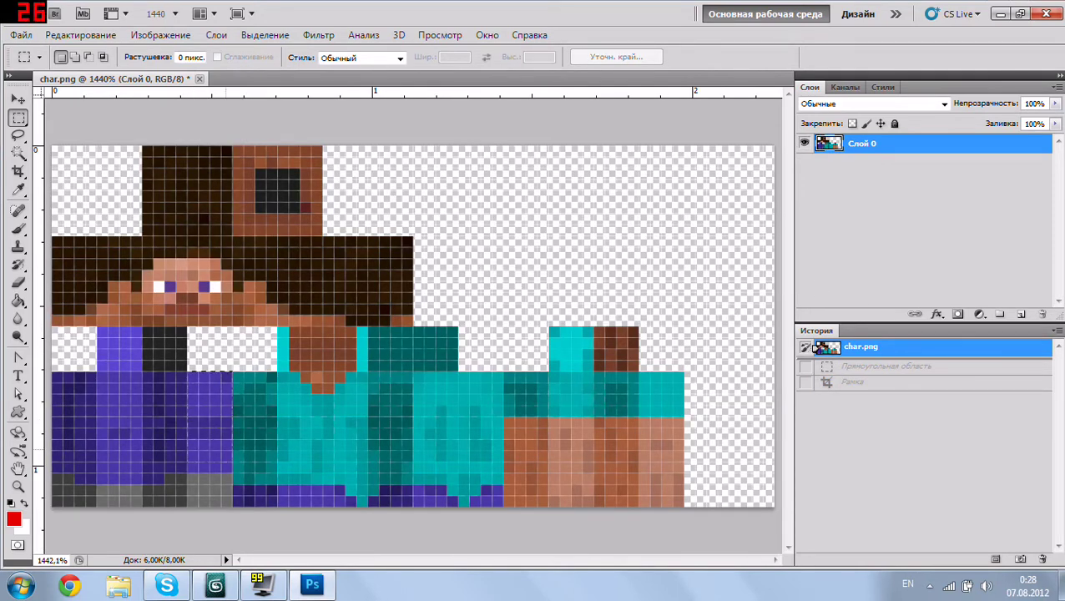
Step: Crop to the next leg column right, save it as zadnogi.png, and revert to char.png
drag(233, 372, 232, 507)
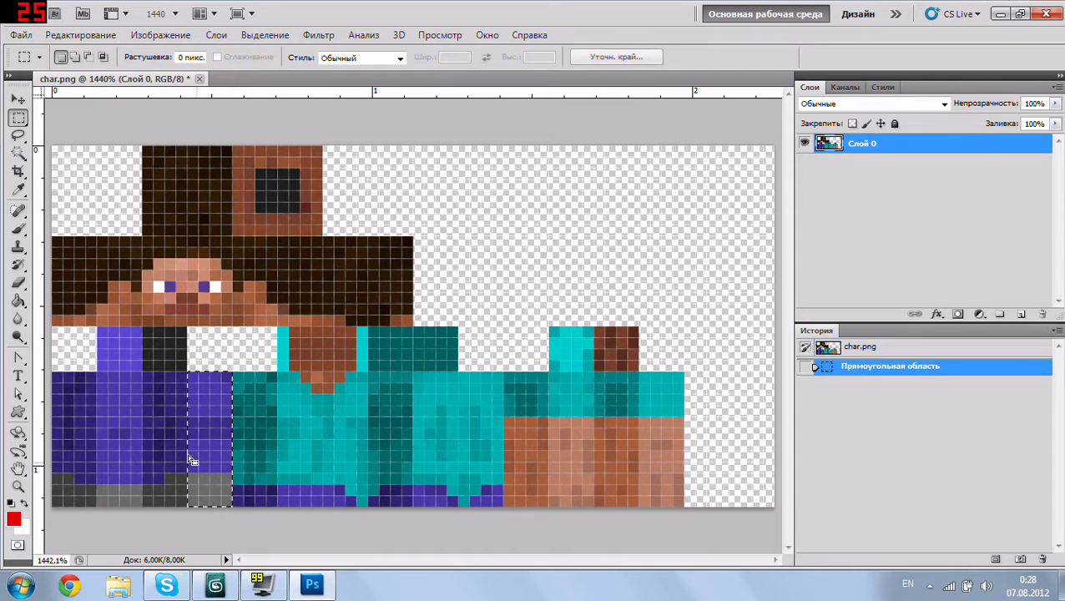
click(160, 34)
click(190, 192)
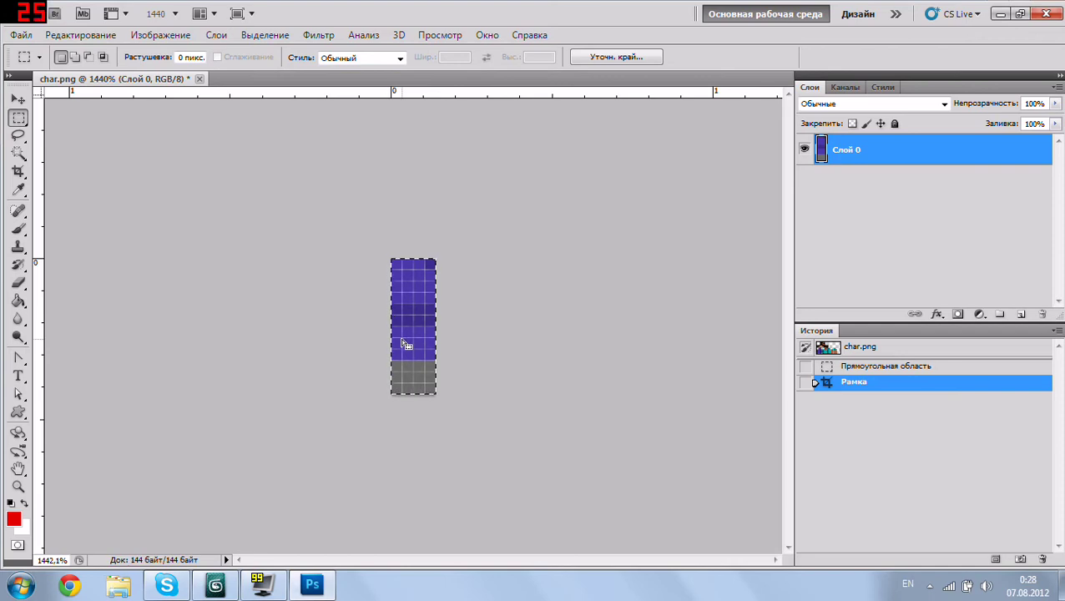
key(ctrl+shift+s)
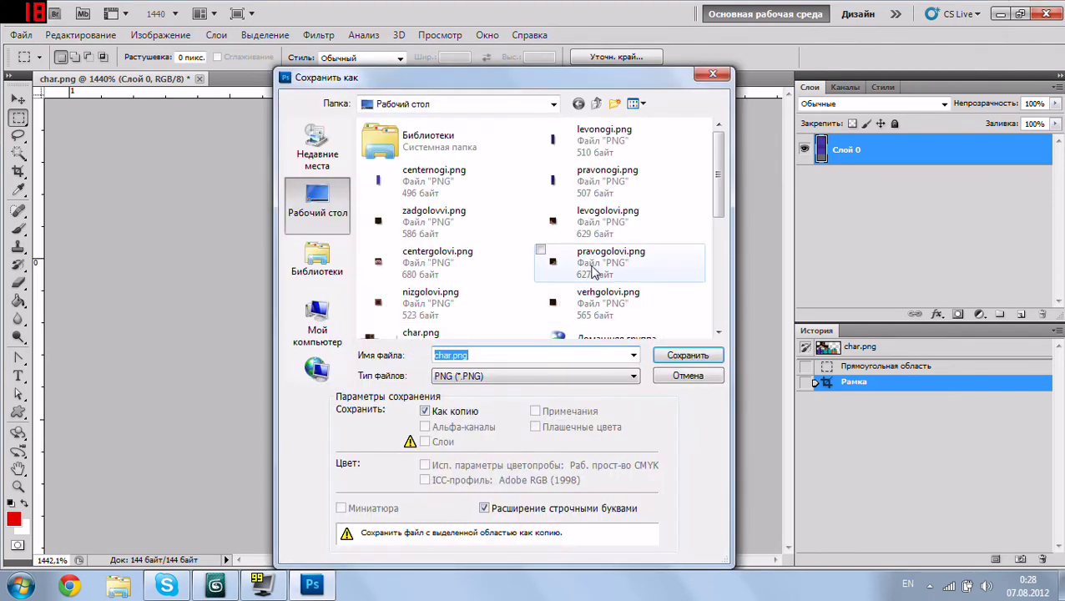
text(za)
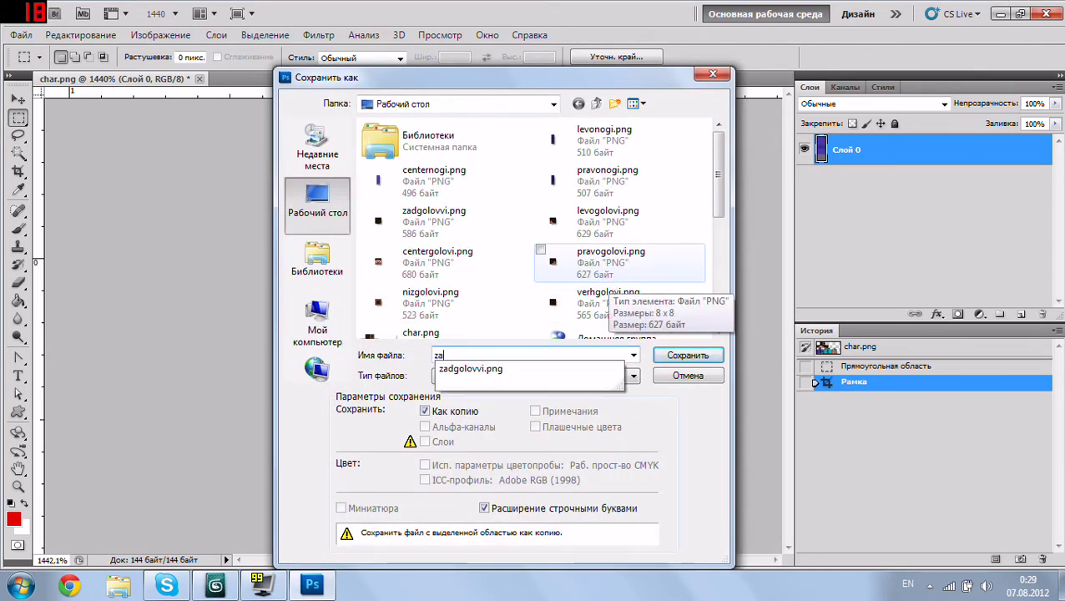
text(dnogi)
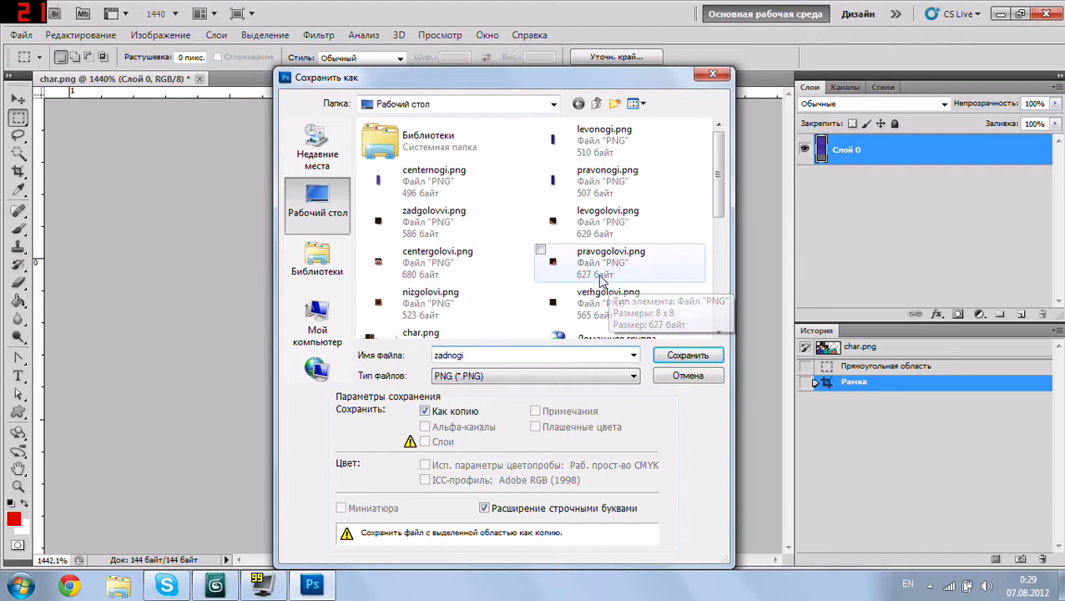
click(693, 357)
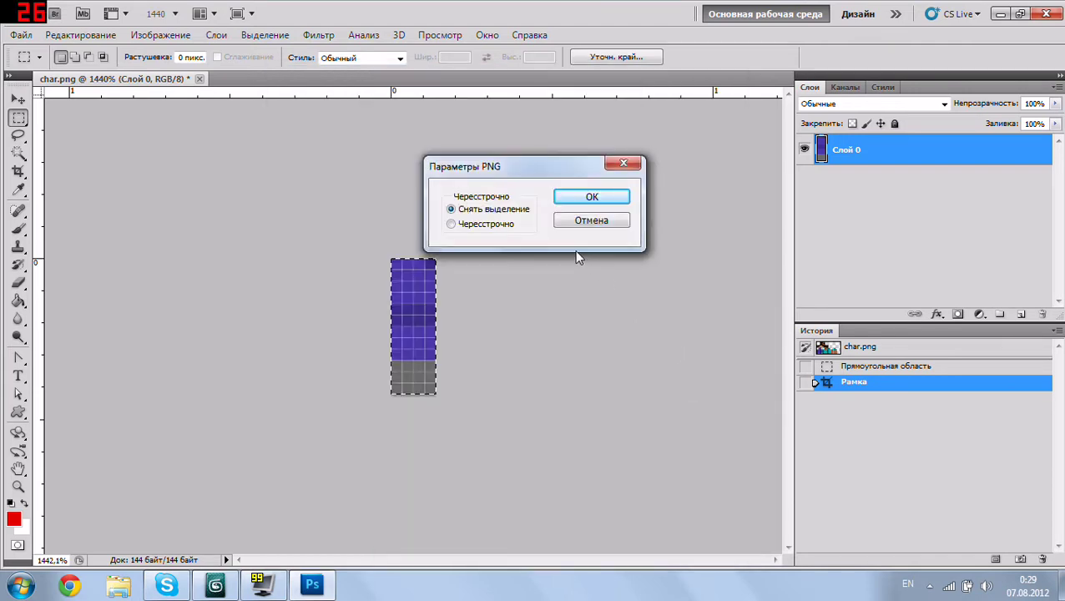
click(592, 199)
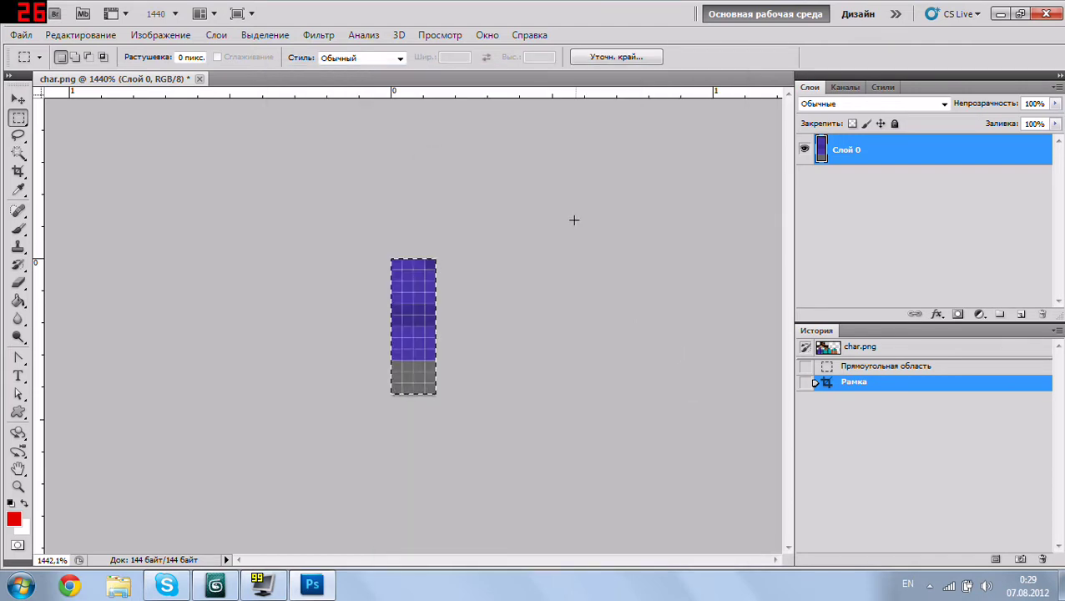
click(887, 347)
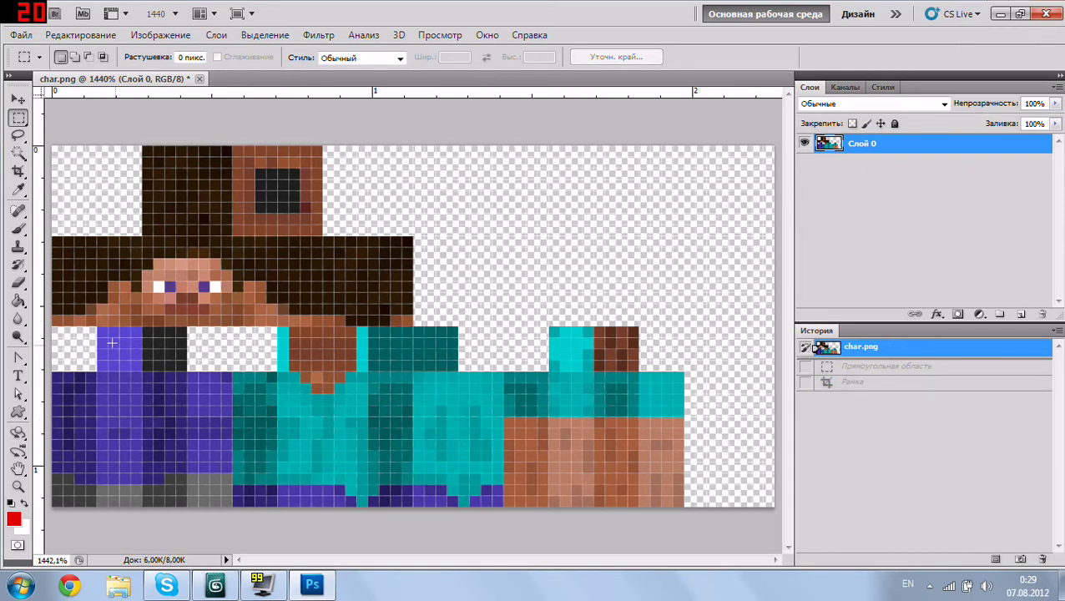
Step: Crop to the purple square above the legs, save it as verhnogi.png, and revert
drag(97, 373, 142, 372)
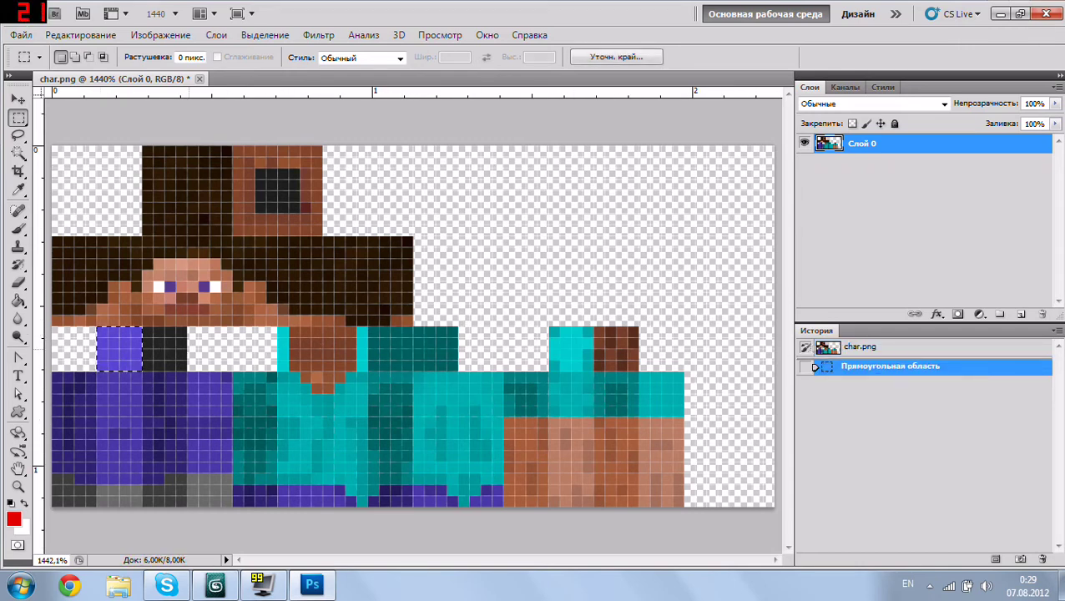
click(158, 36)
click(219, 191)
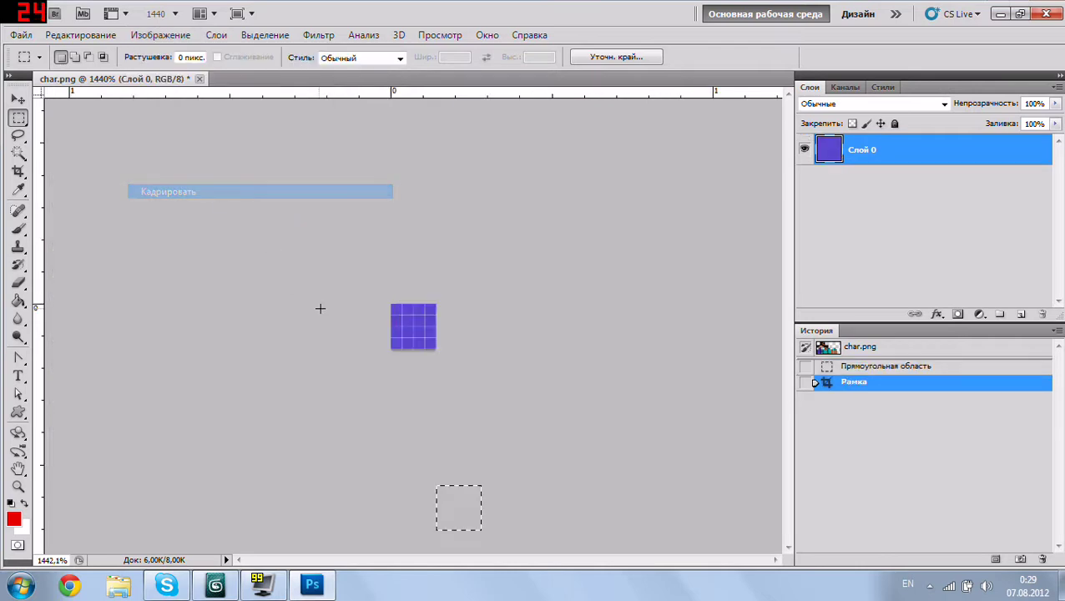
key(ctrl+shift+s)
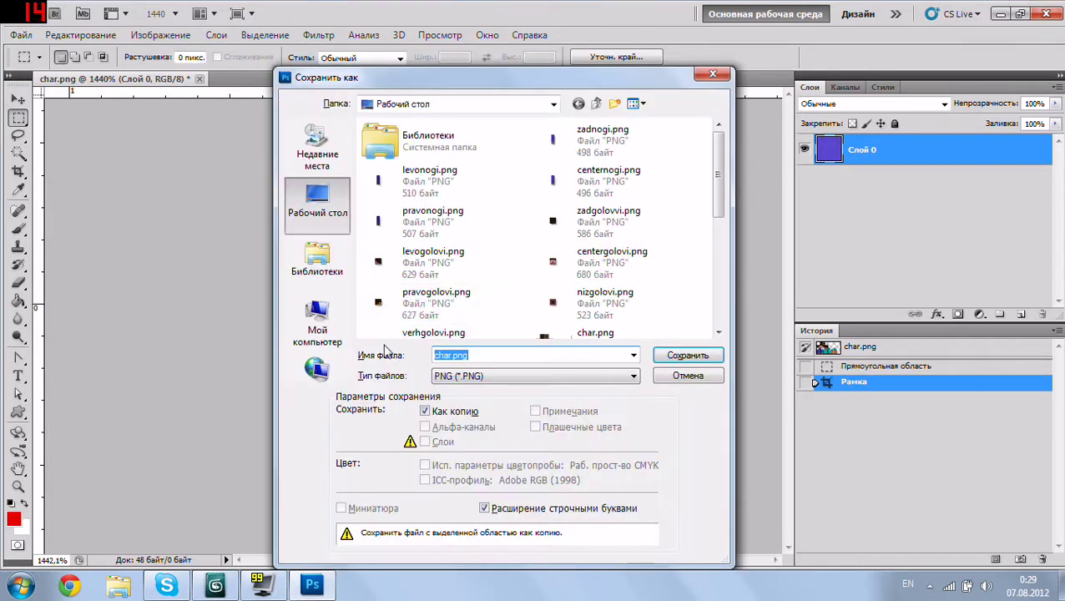
text(verh)
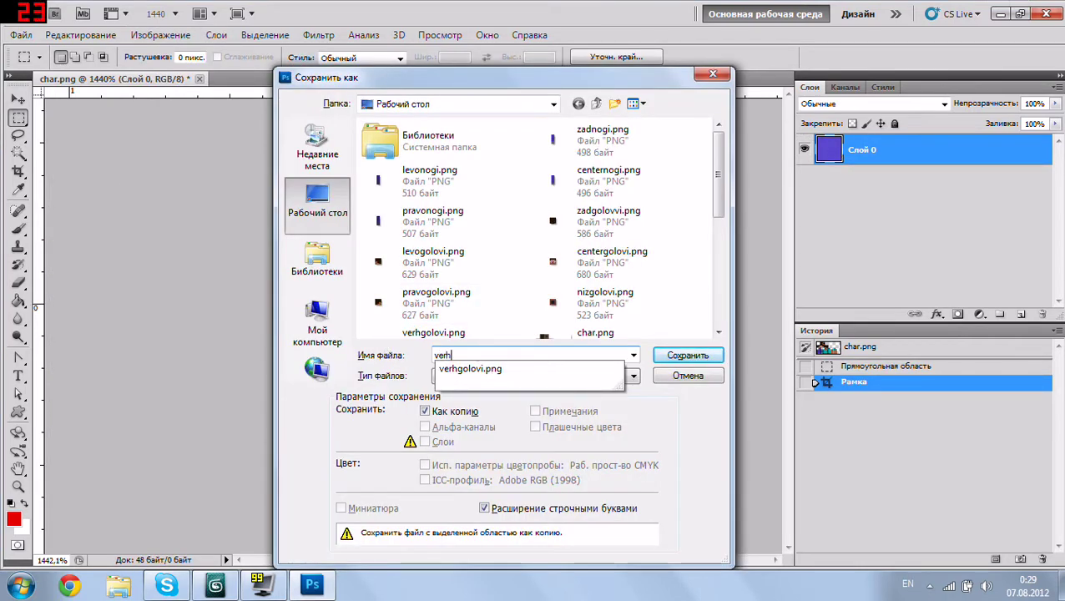
text(nogi)
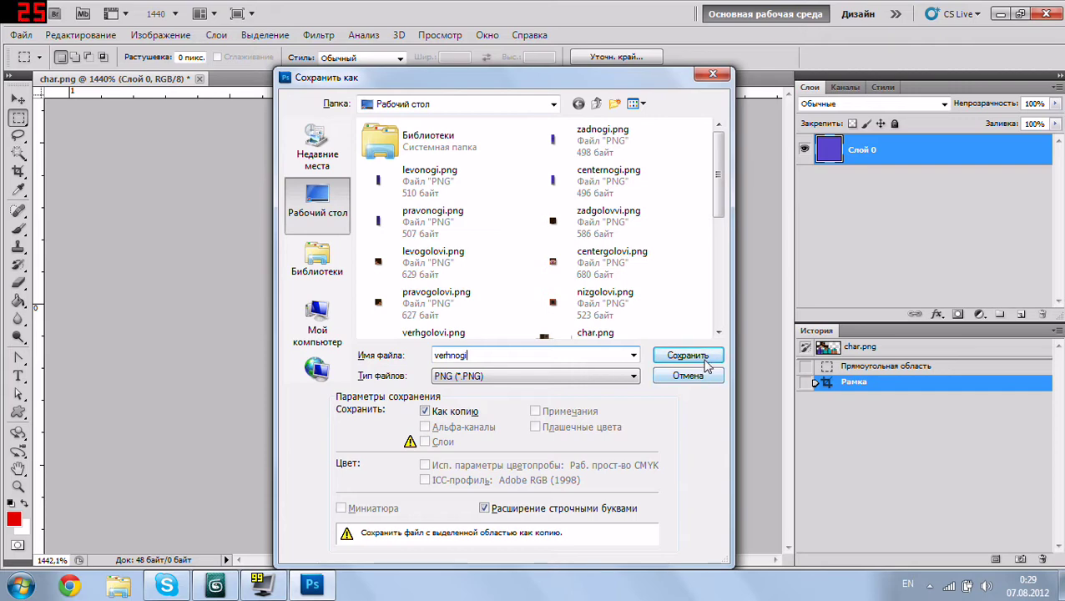
click(706, 359)
click(570, 201)
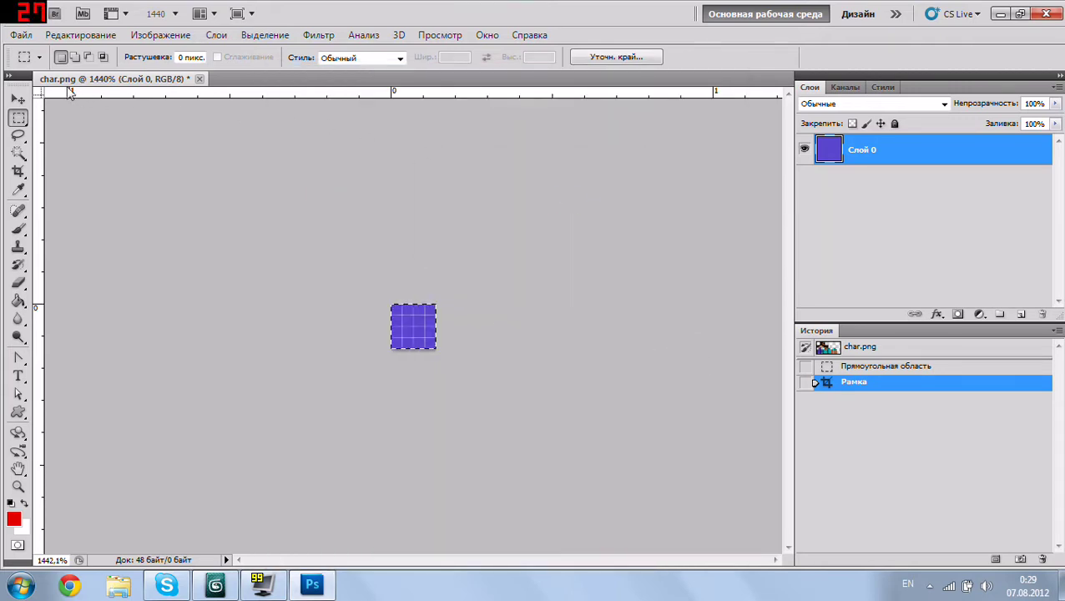
click(815, 347)
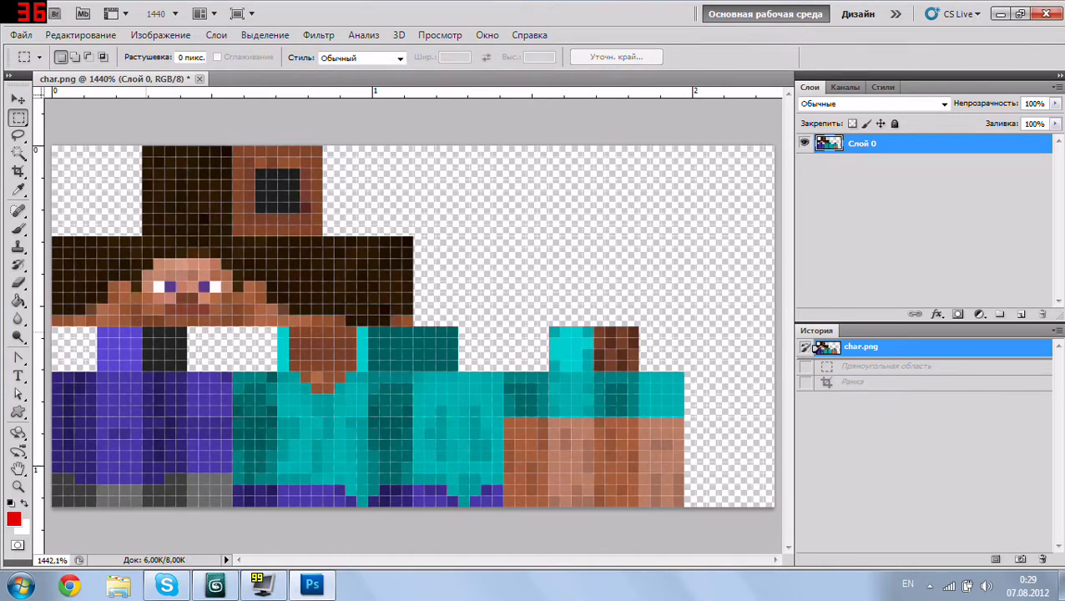
drag(143, 327, 188, 371)
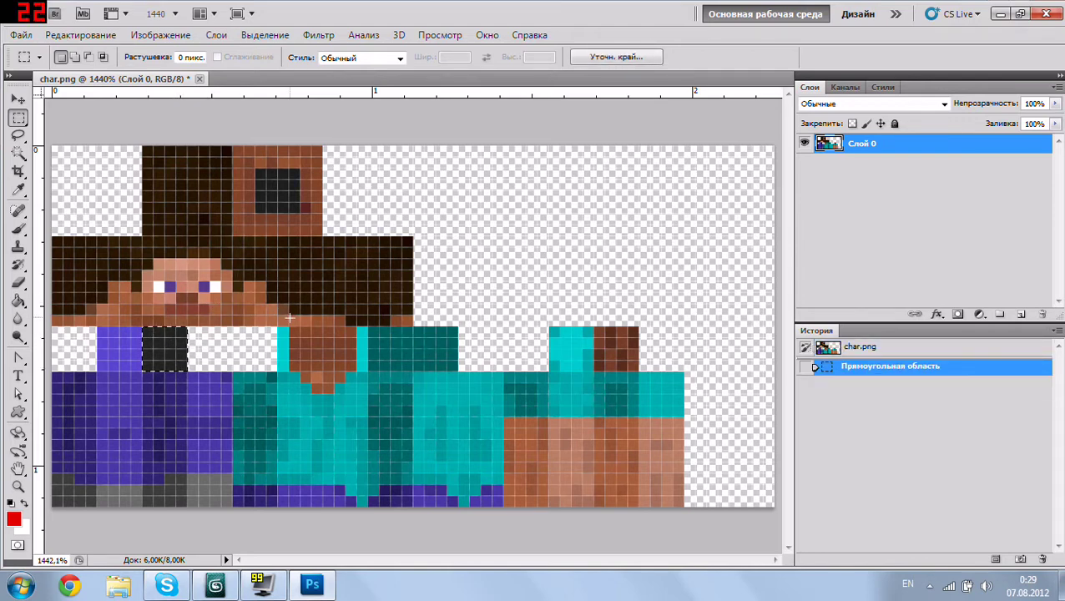
Step: Crop to the black leg-bottom square, save it as niznogi.png, and revert to char.png
click(160, 34)
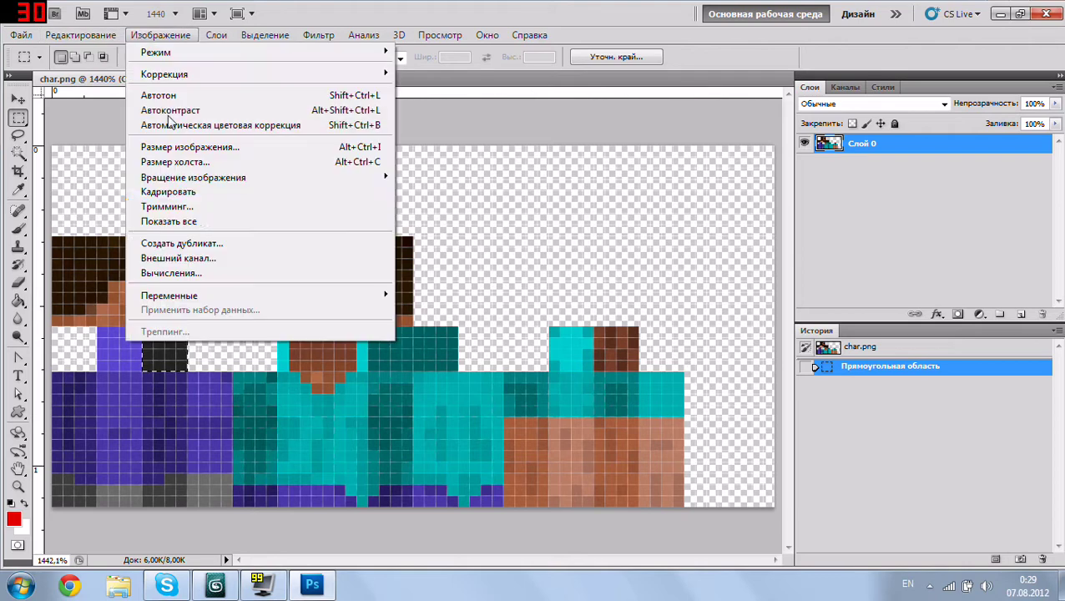
click(167, 191)
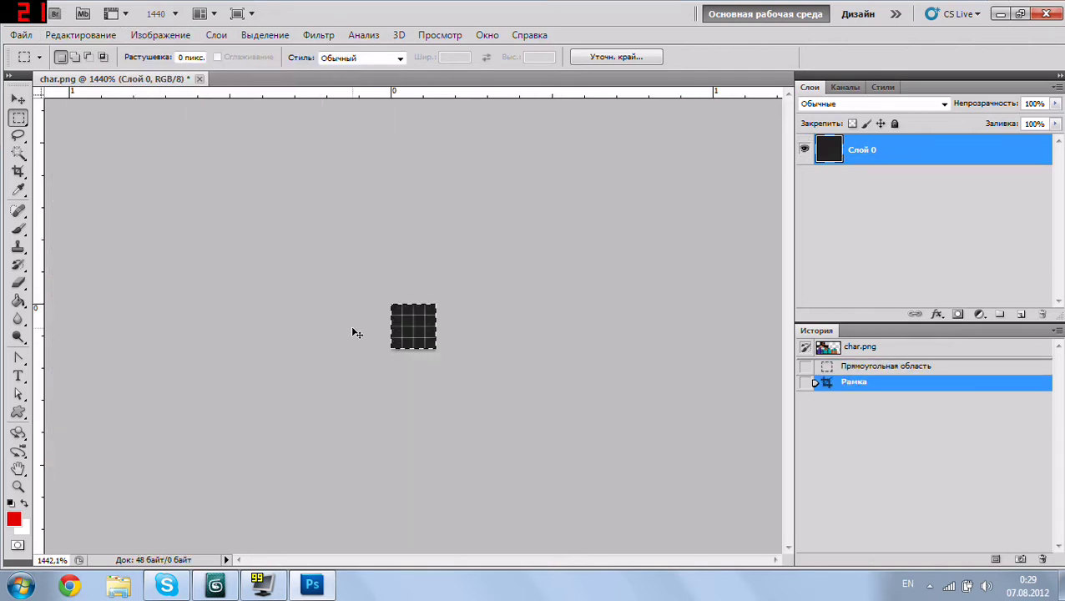
key(ctrl+shift+s)
text(n)
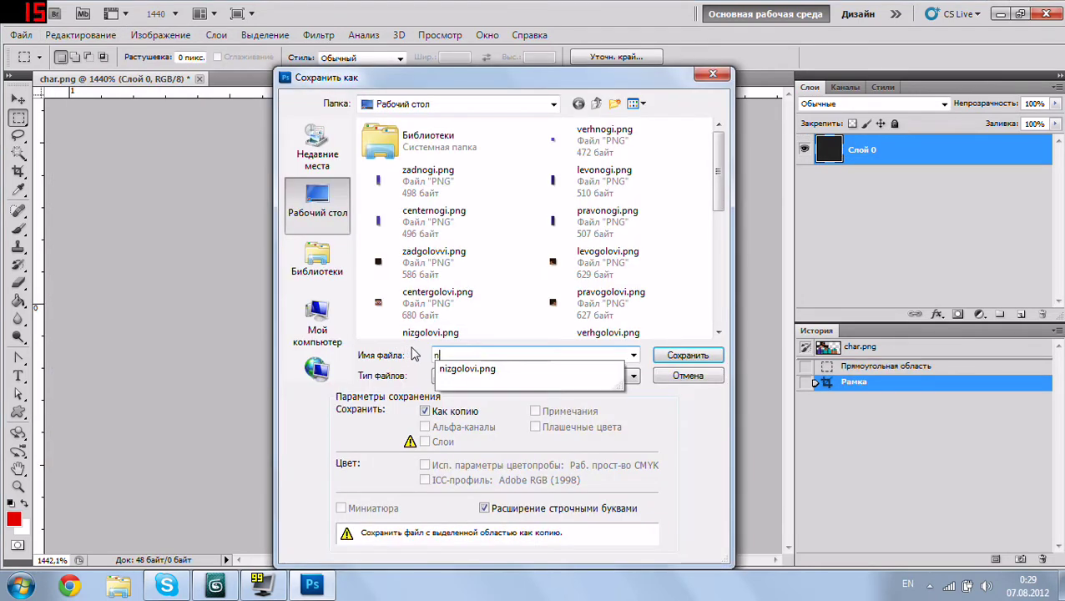
text(iznogi)
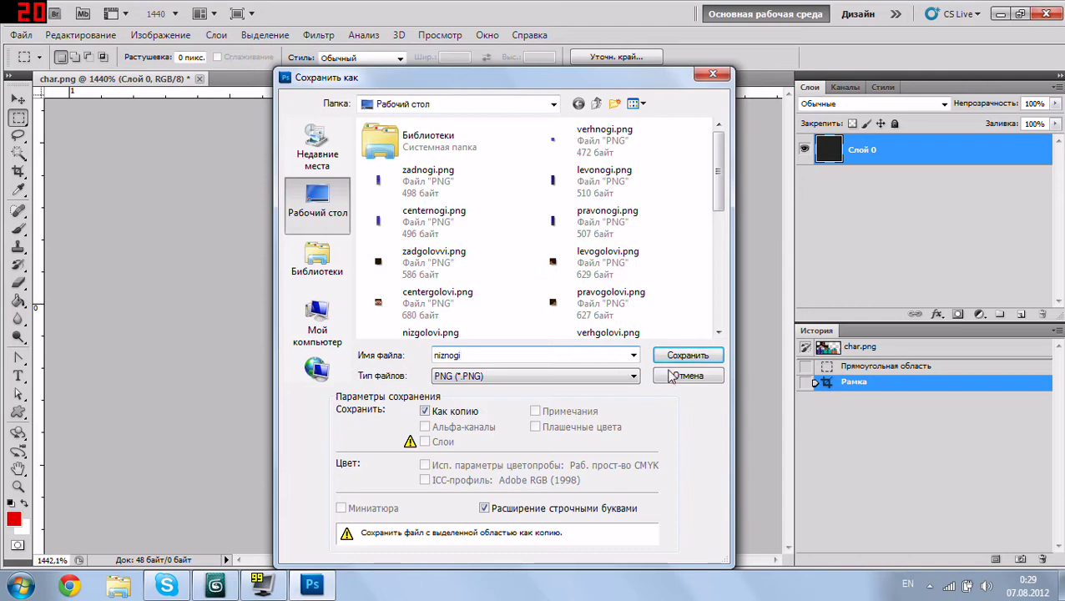
click(687, 355)
click(591, 197)
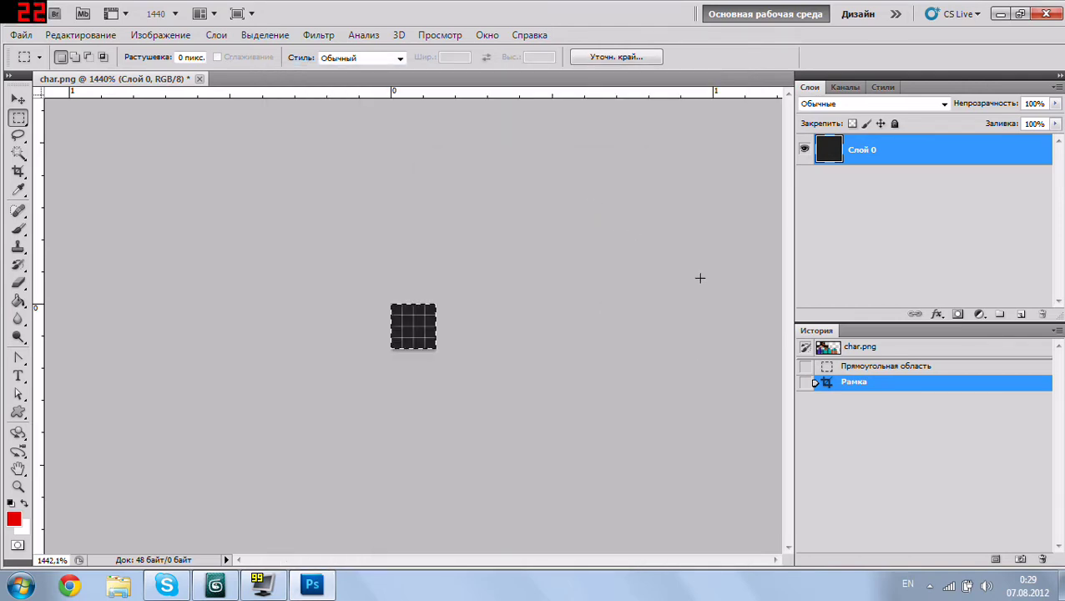
click(860, 347)
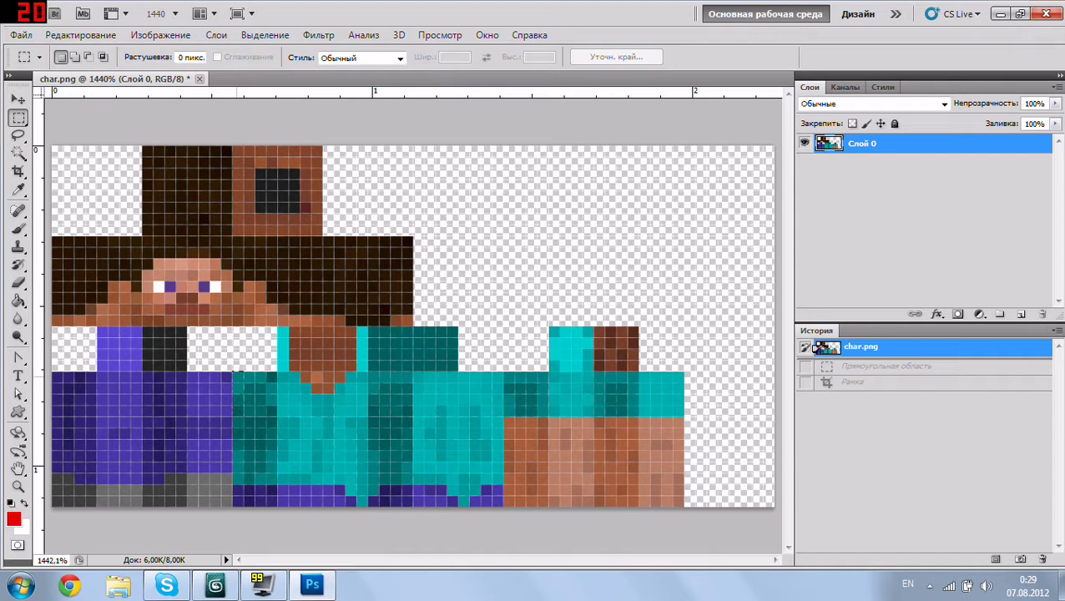
Step: Crop the body's right-side strip, save it as pravotela.png, and revert to char.png
drag(276, 372, 278, 507)
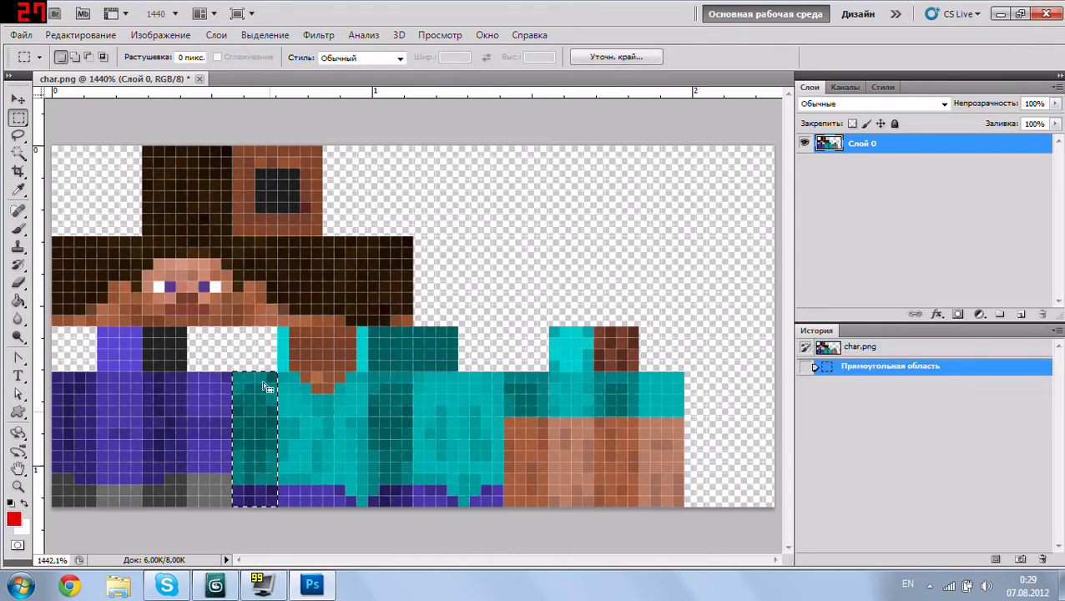
click(160, 35)
click(168, 191)
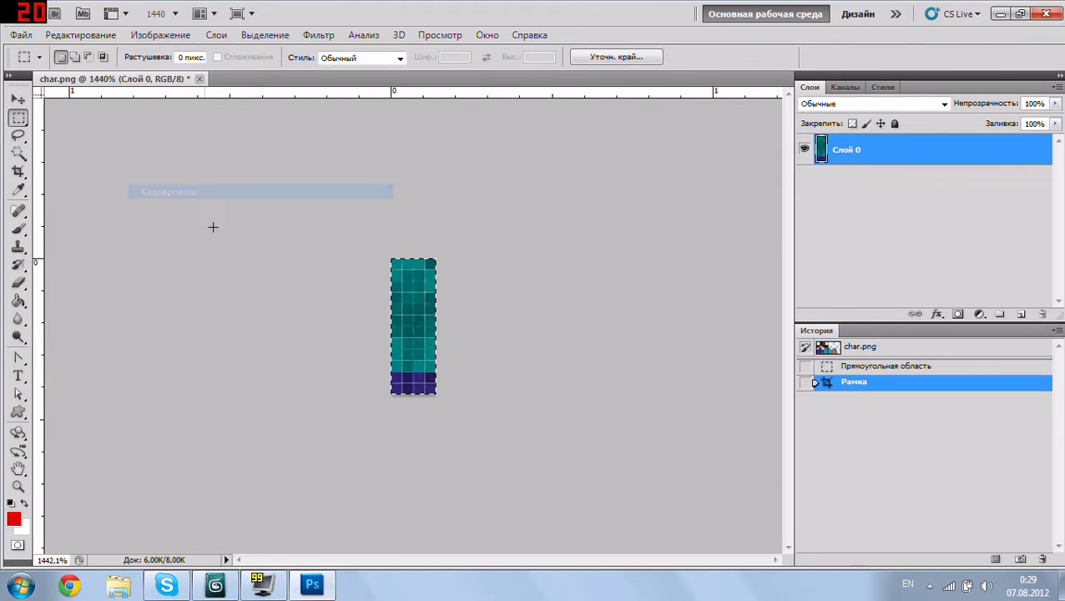
key(ctrl+shift+s)
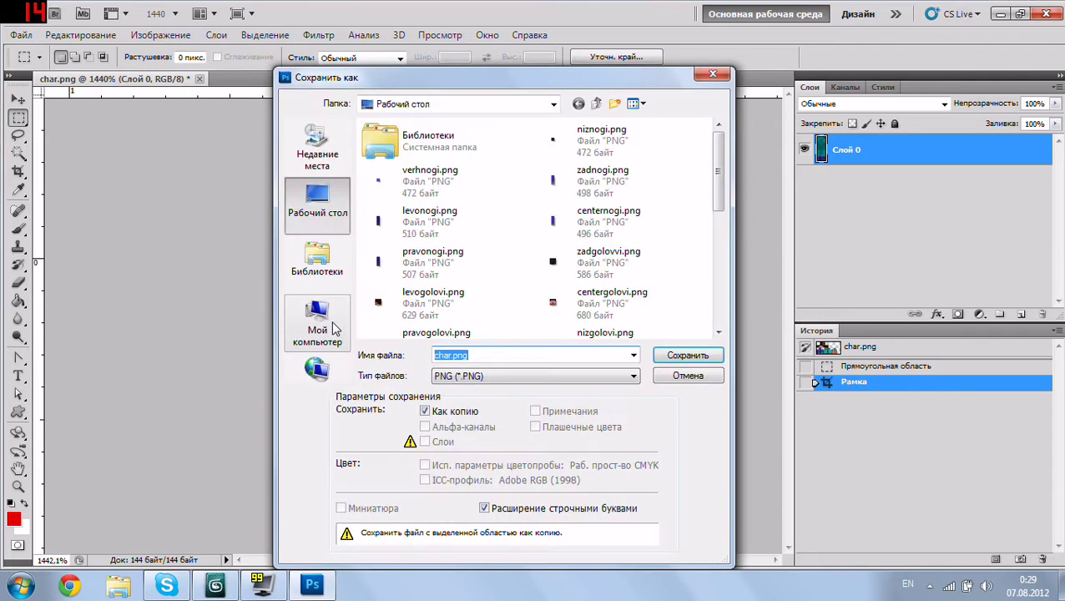
text(pra)
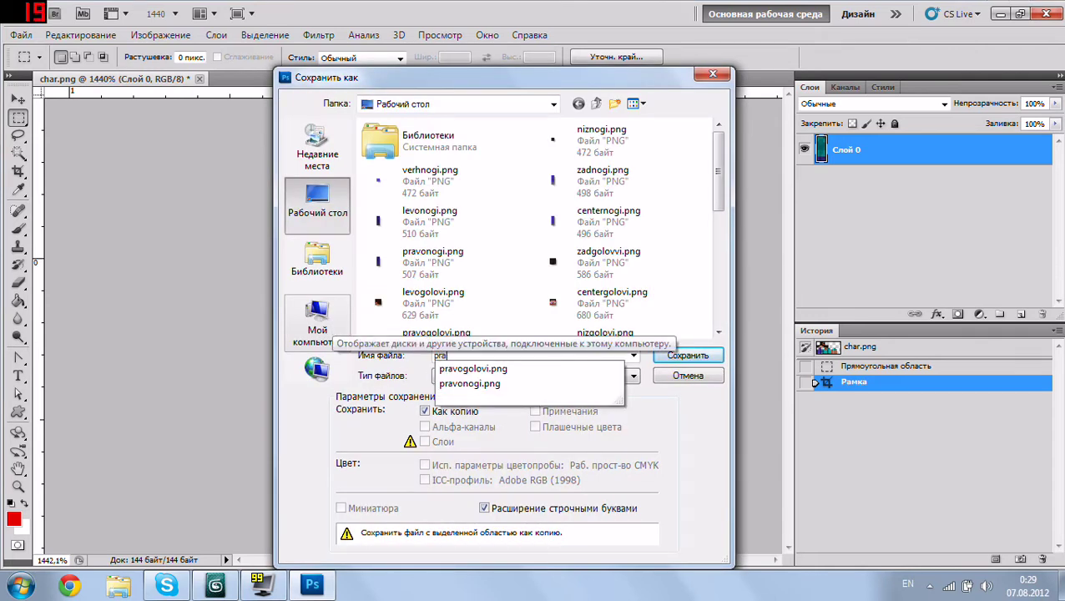
text(votela)
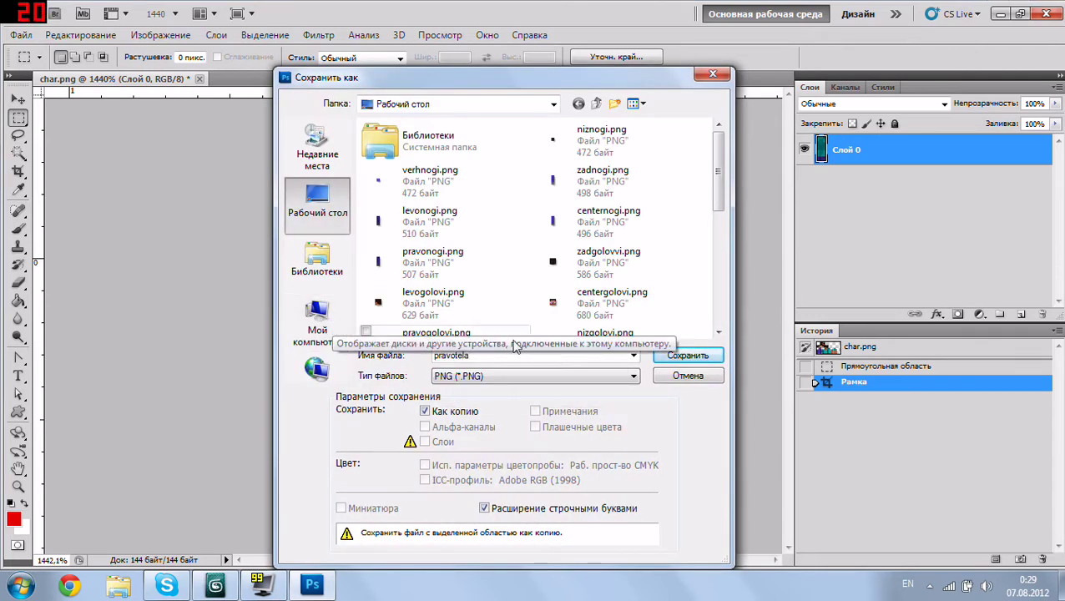
click(660, 359)
click(592, 198)
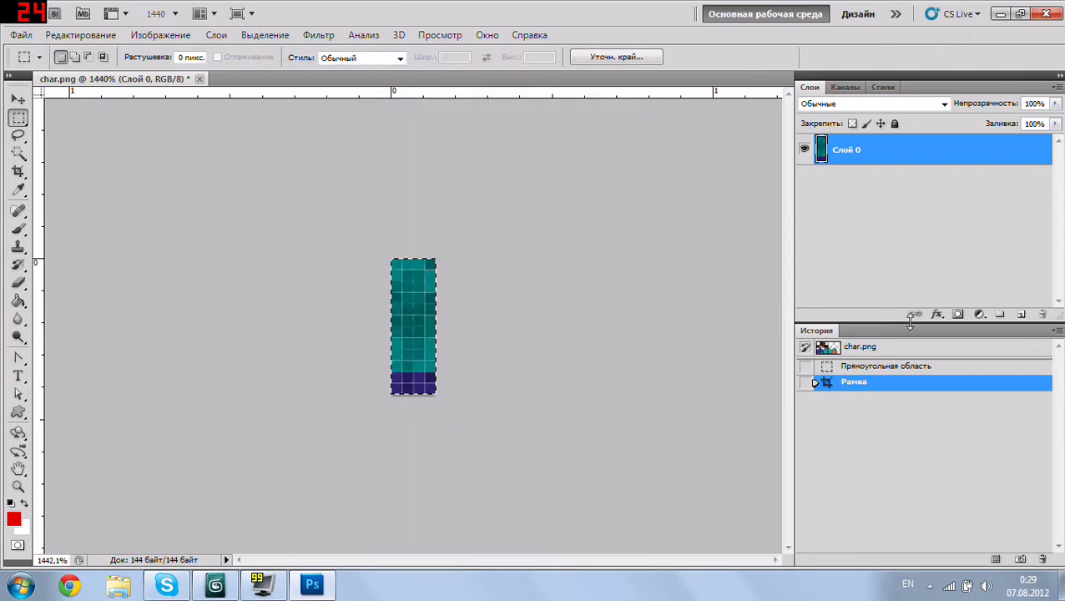
click(898, 348)
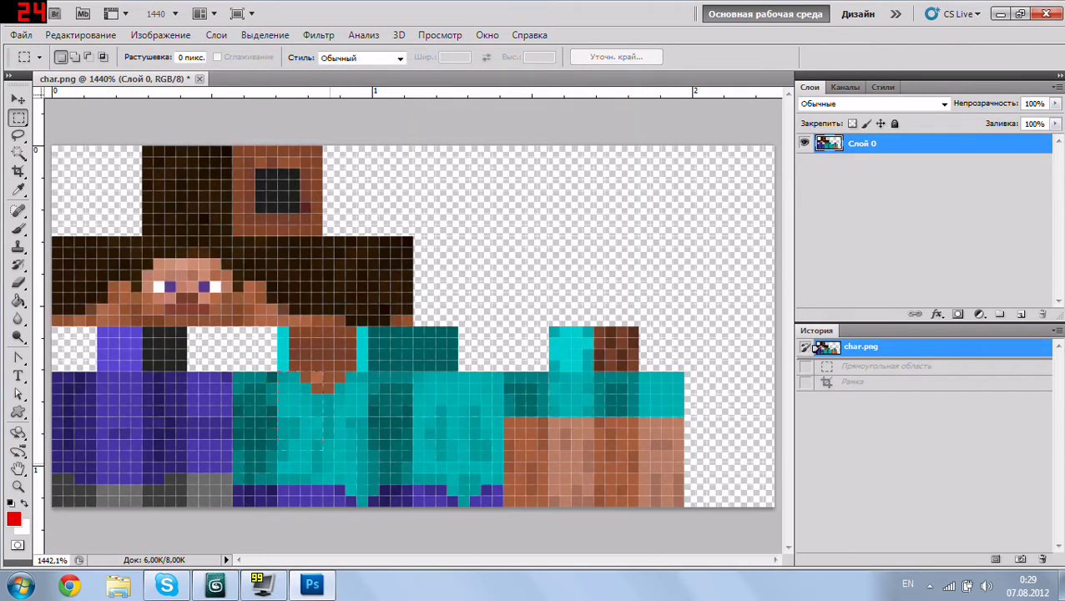
Step: Crop the body's front panel, save it as centertela.png, and restore the full skin
click(890, 366)
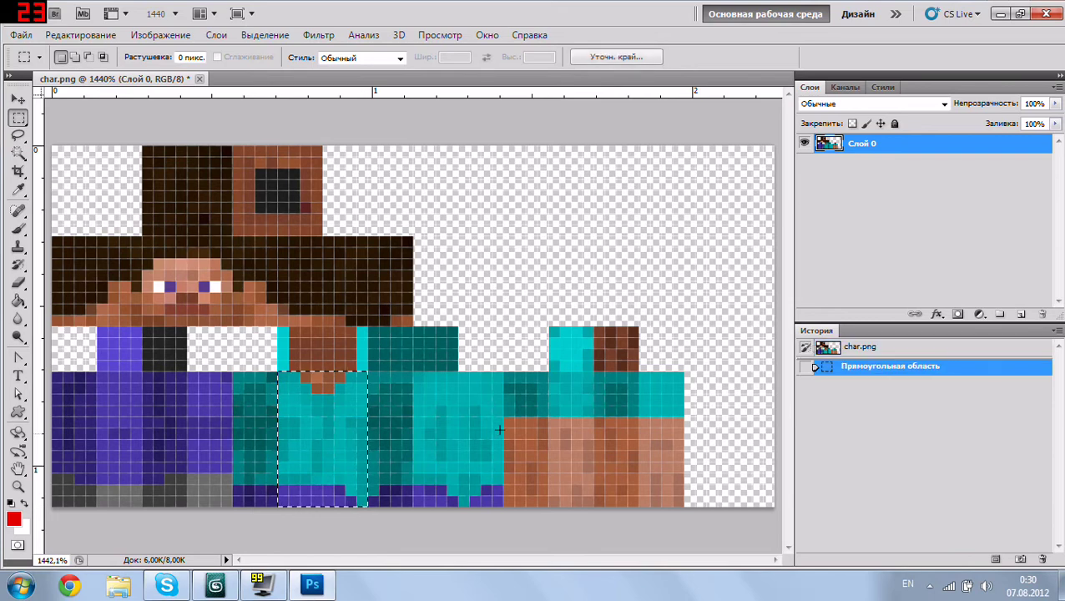
click(171, 38)
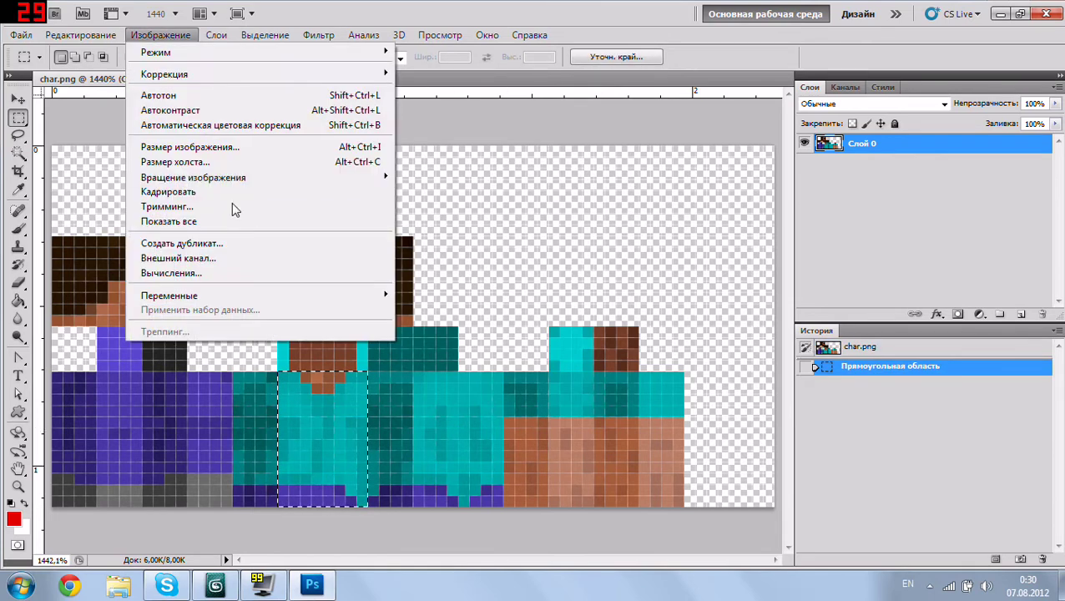
click(284, 189)
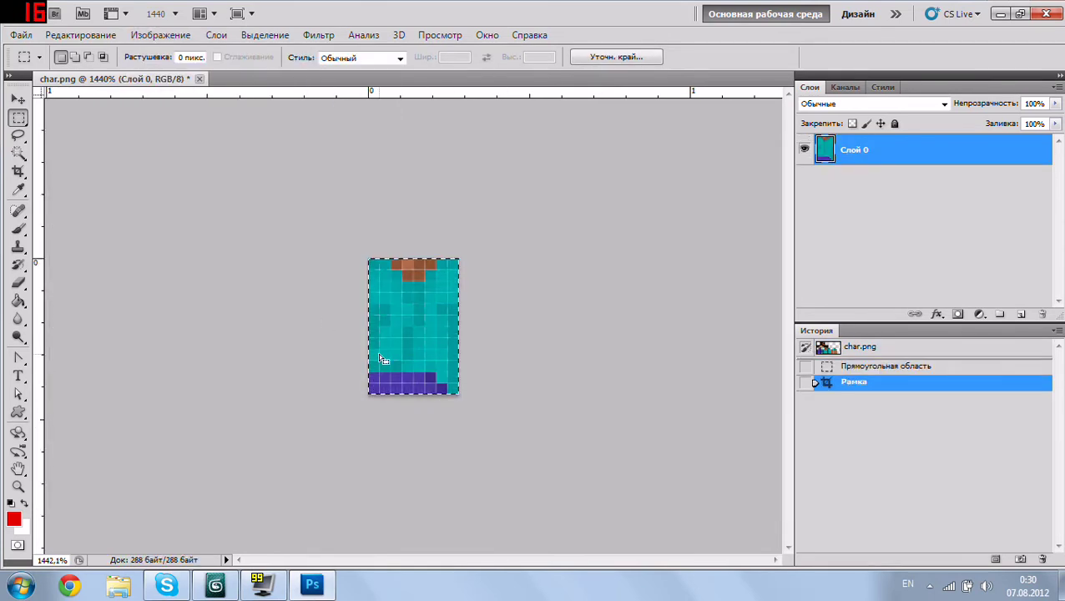
key(ctrl+shift+s)
text(cent)
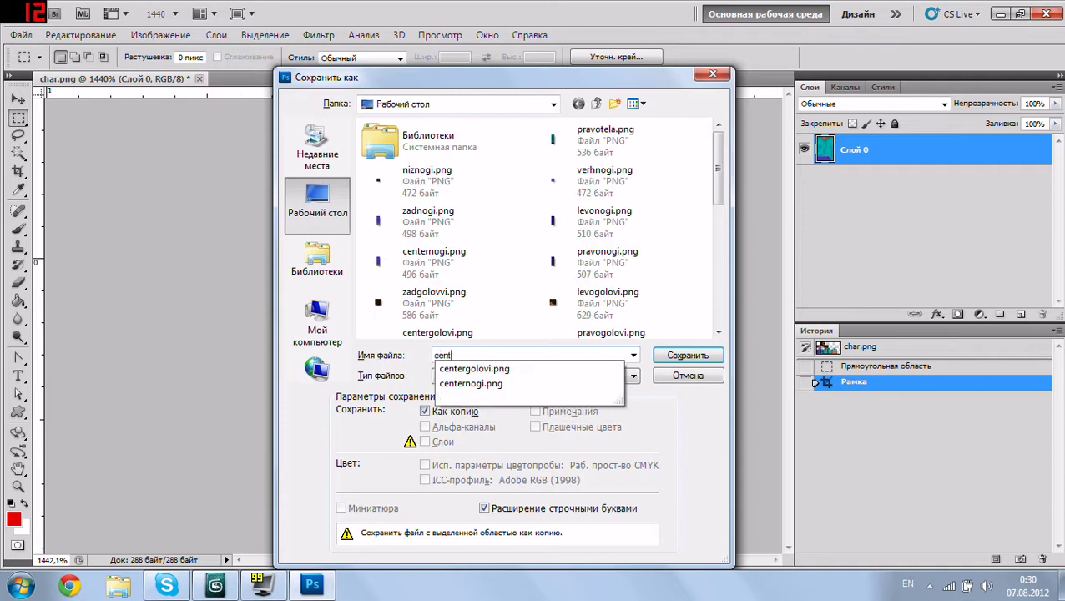
text(ertela)
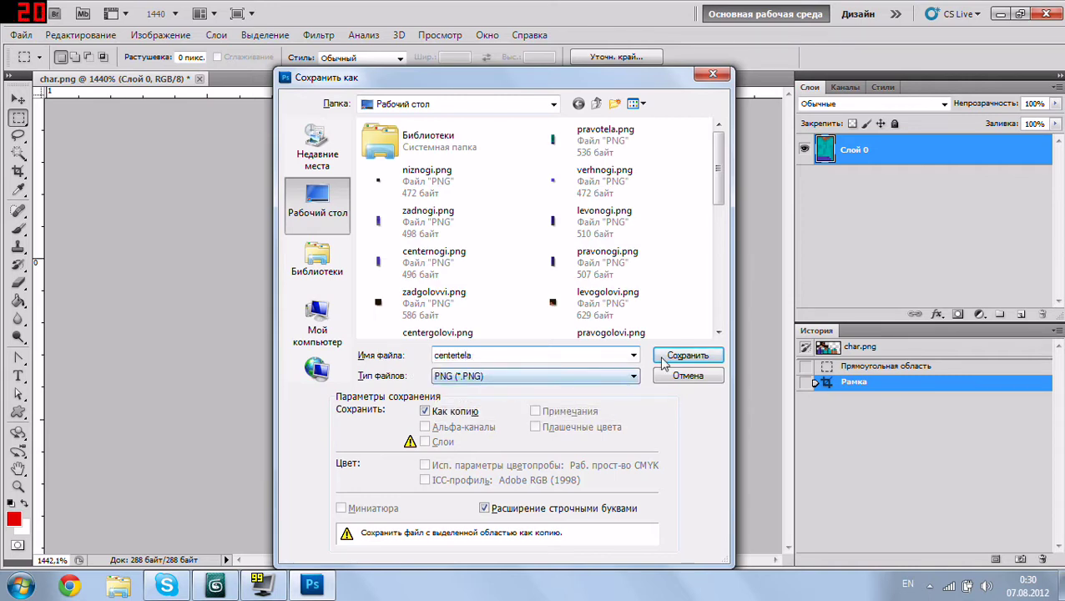
click(663, 358)
key(Return)
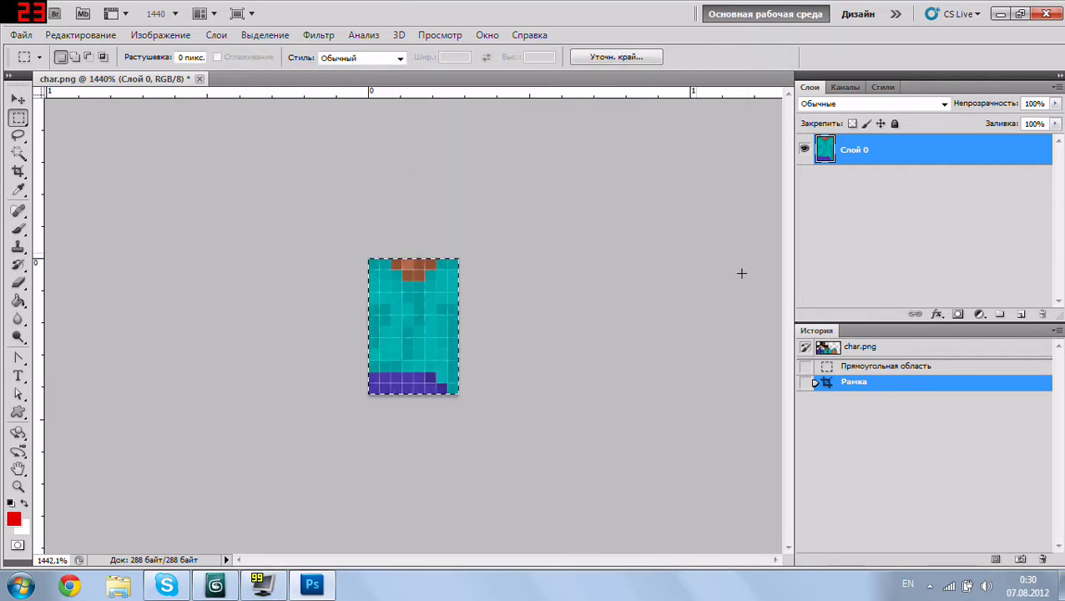
click(861, 346)
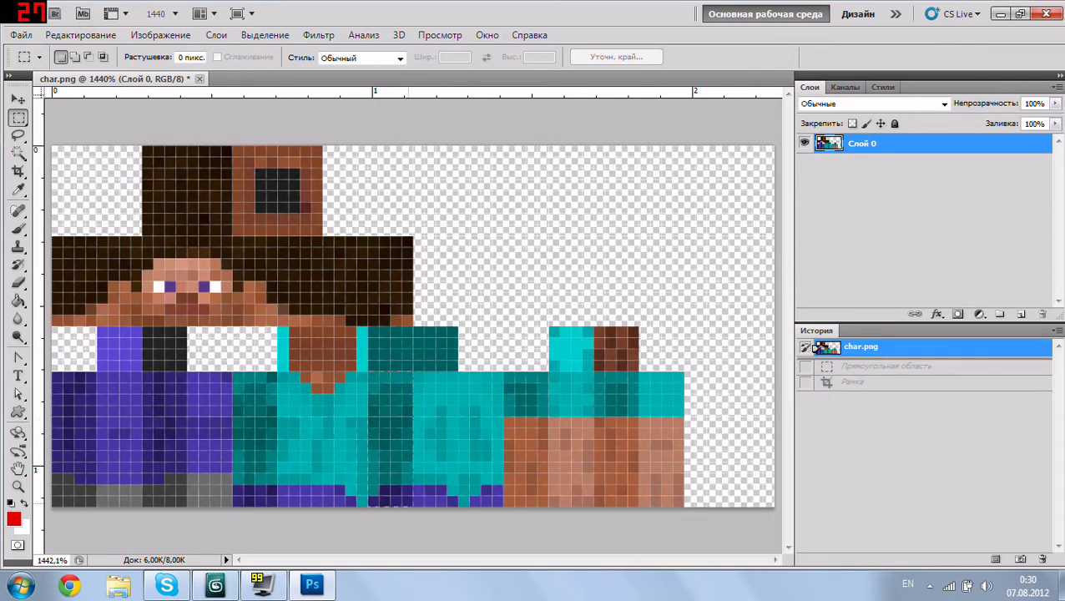
Step: Crop the body's left-side strip, save it as levotela.png, and revert to char.png
drag(368, 372, 413, 506)
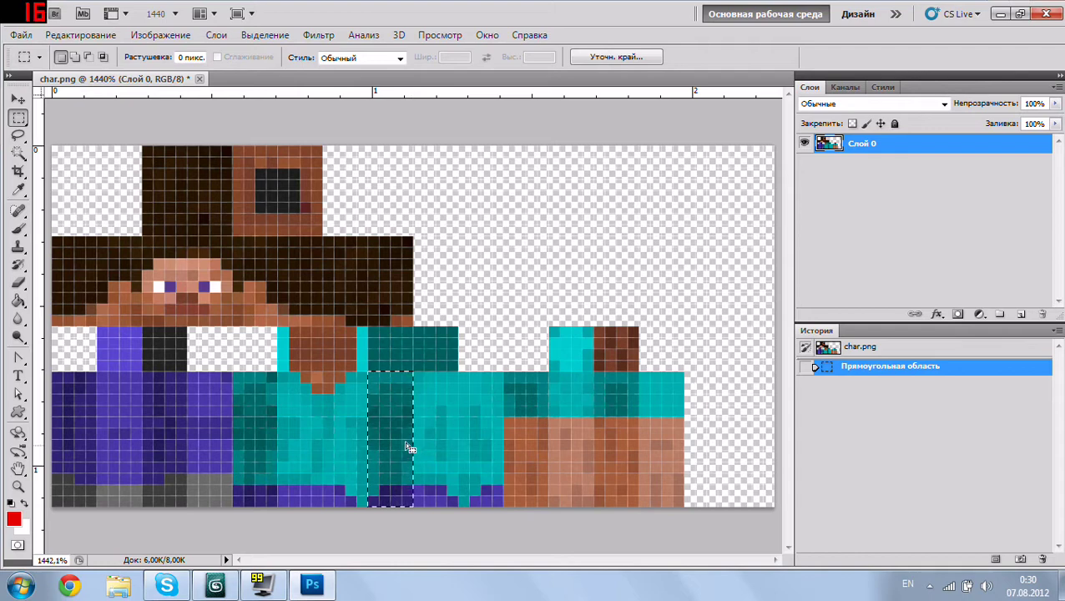
click(160, 35)
click(247, 192)
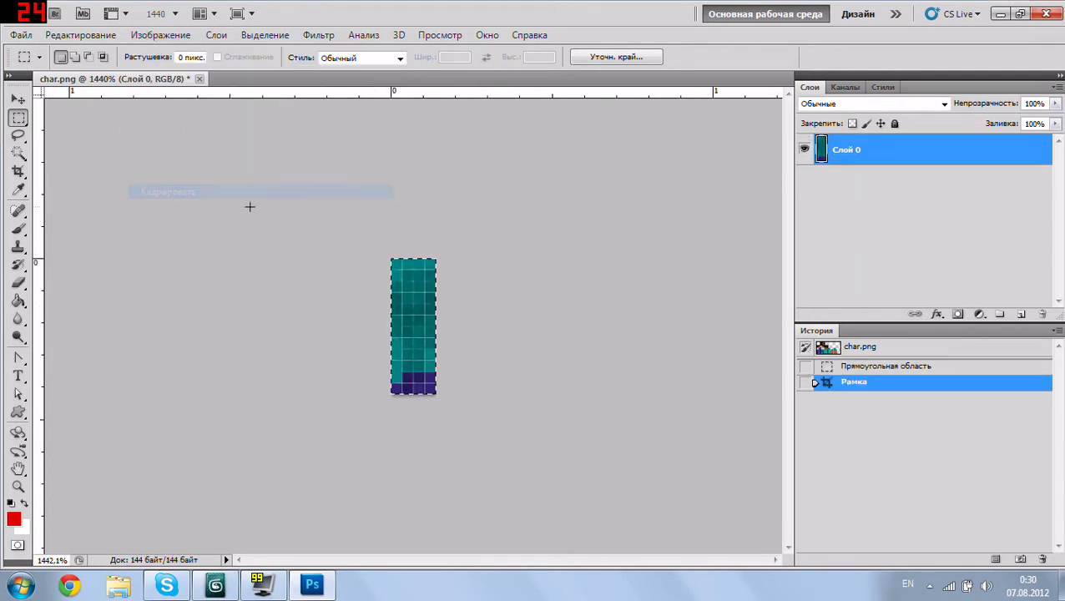
key(ctrl+shift+s)
text(levo)
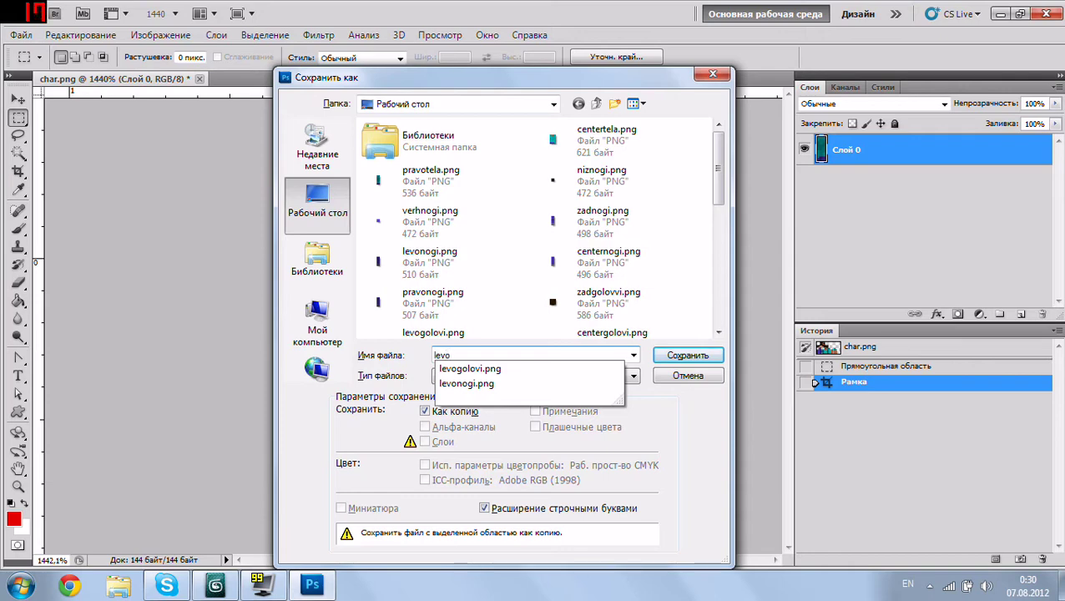
text(tela)
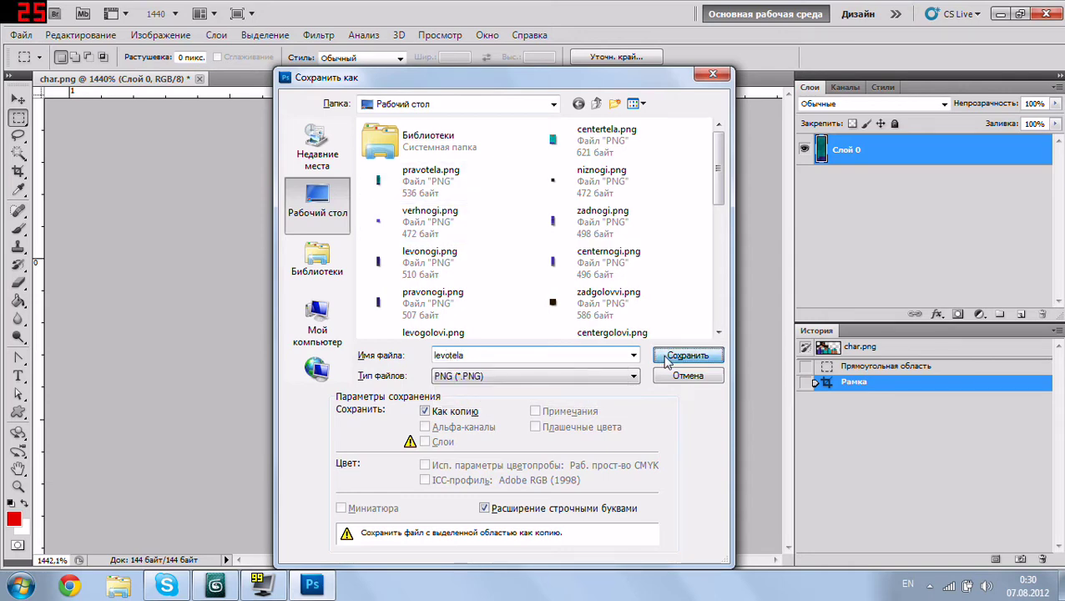
click(656, 354)
click(592, 197)
click(859, 347)
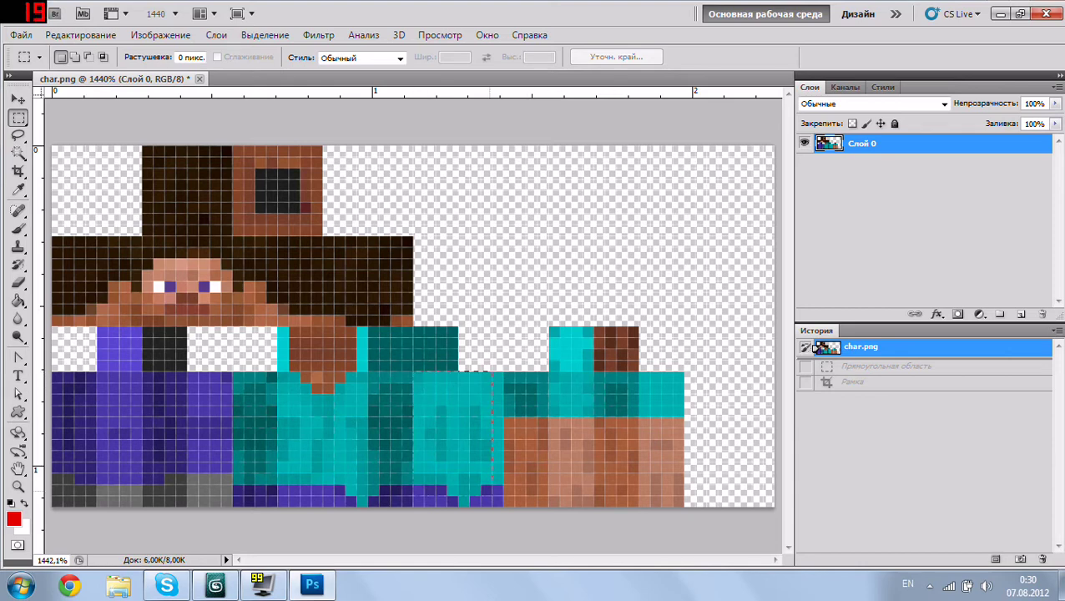
Step: Crop the body's back panel, save it as zadtela.png, and restore the full skin
drag(501, 373, 503, 507)
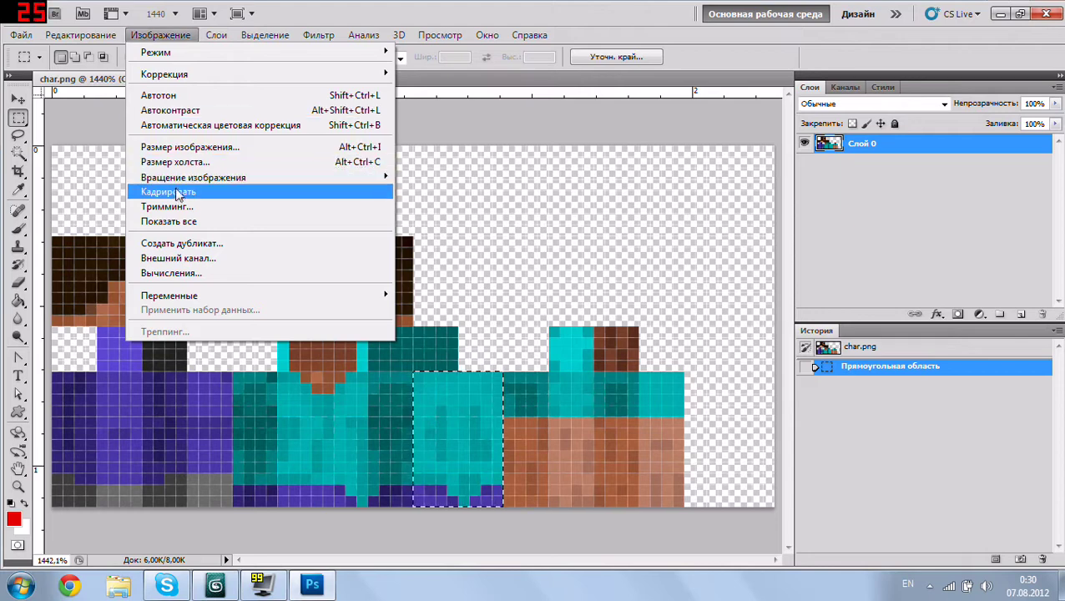
click(172, 192)
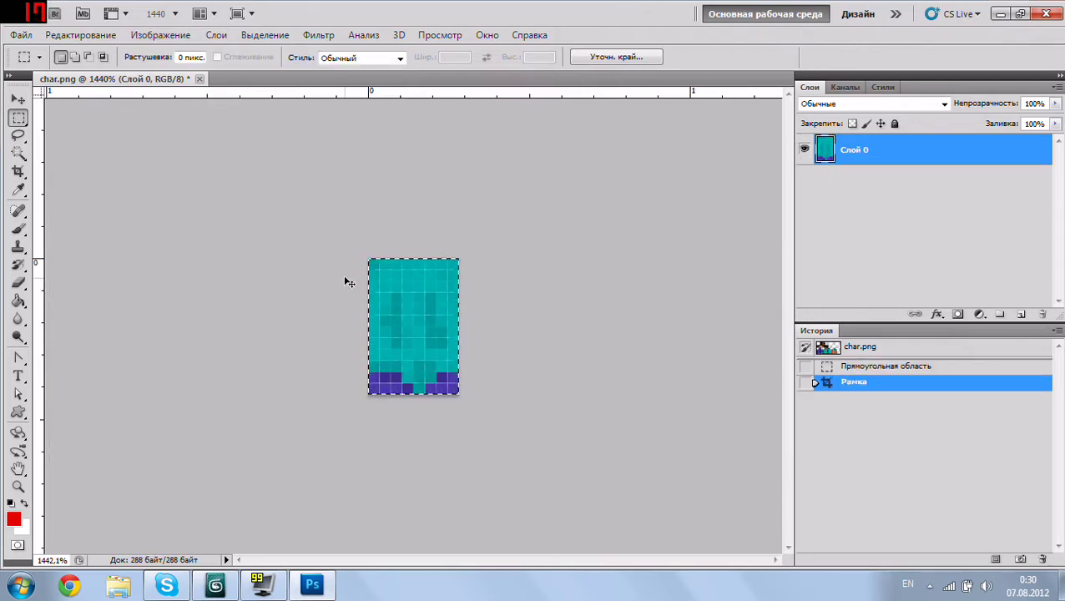
key(ctrl+shift+s)
mouse_move(427, 262)
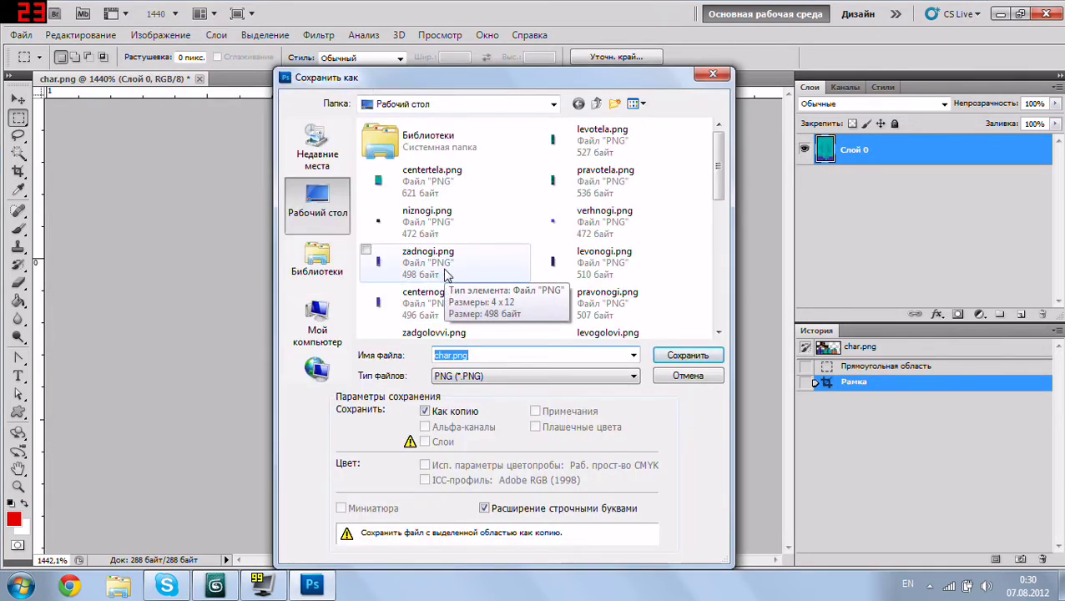
text(z)
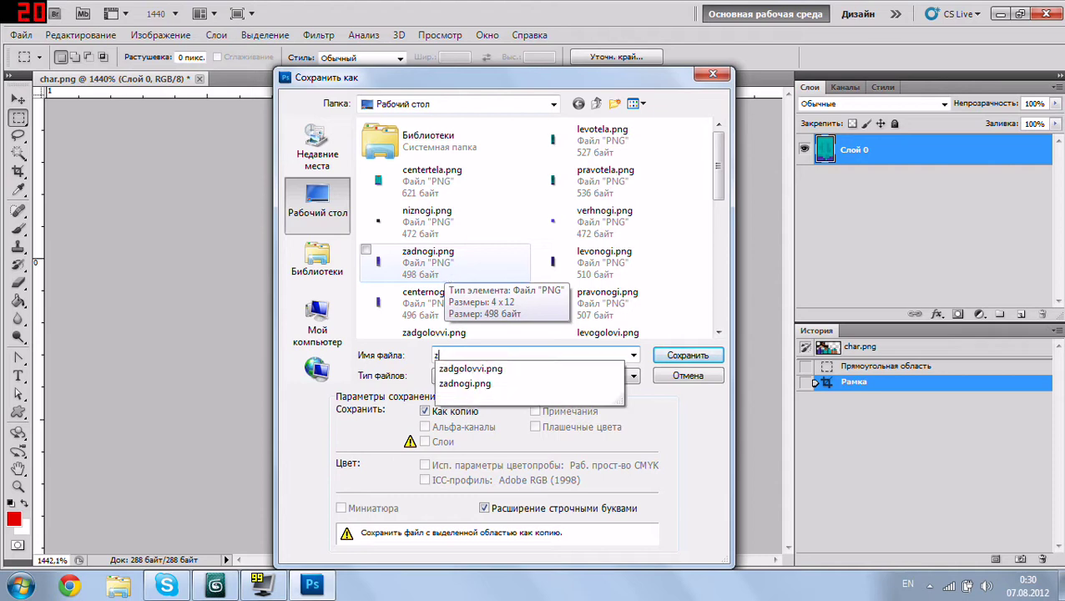
text(adtela)
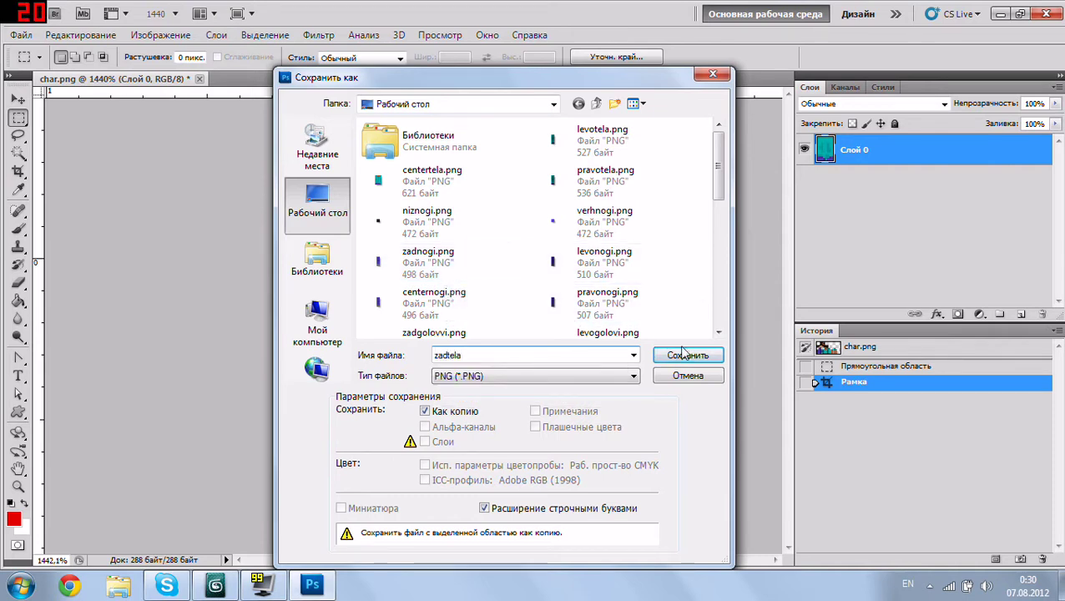
key(Return)
click(622, 199)
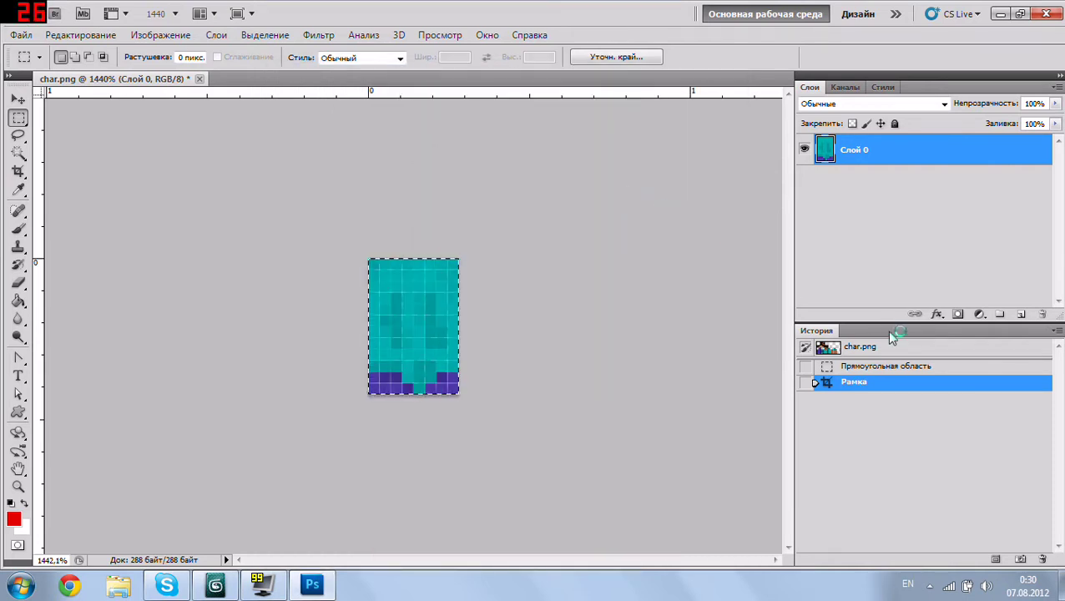
click(873, 347)
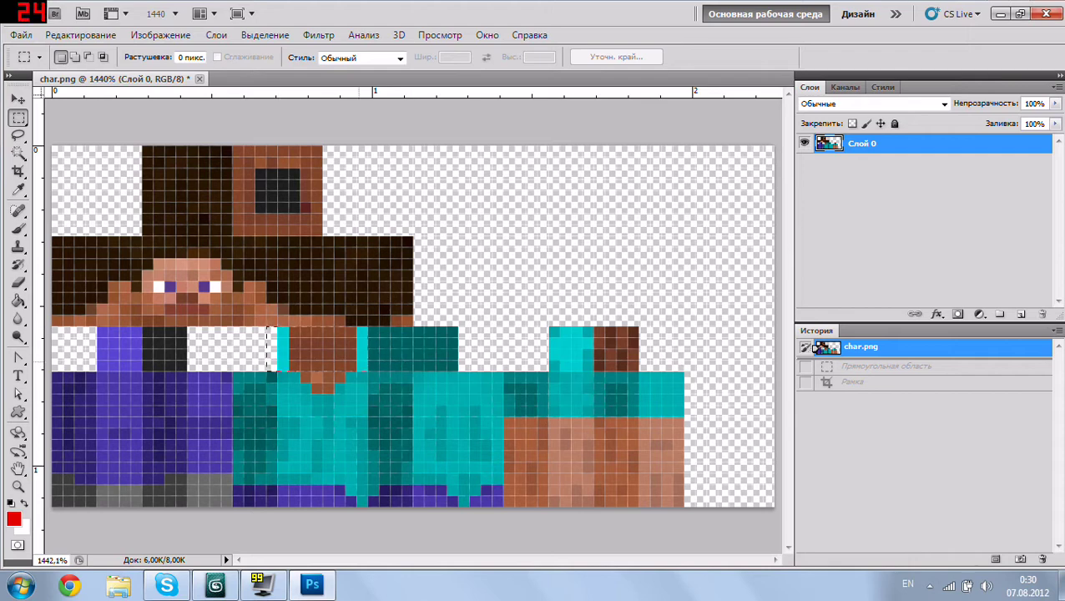
Step: Crop the body's top face, save it as verhtela.png, and revert to char.png
drag(280, 370, 300, 372)
click(277, 334)
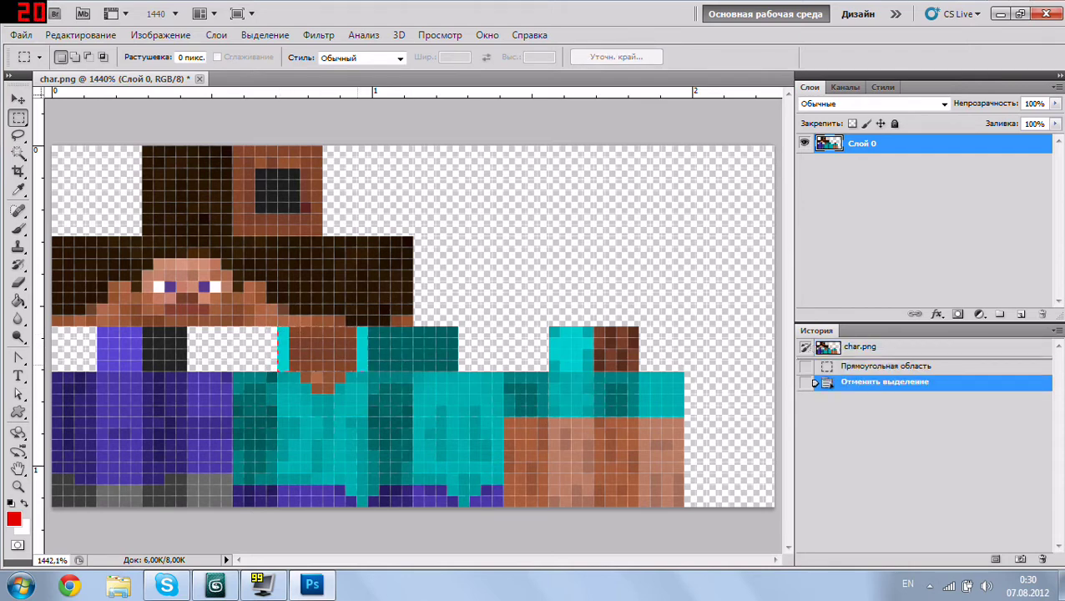
drag(278, 327, 368, 371)
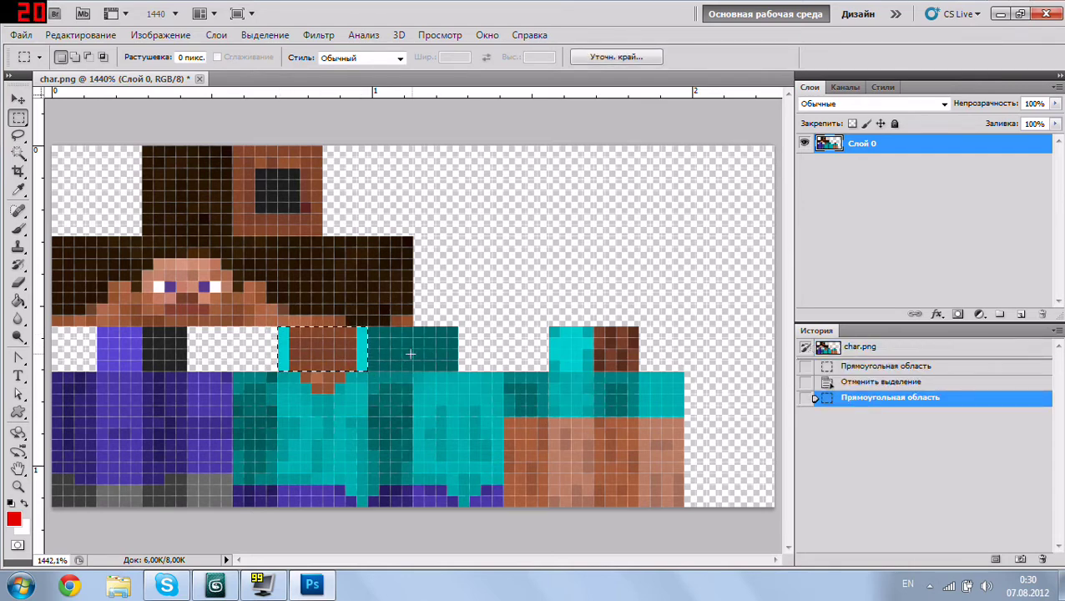
click(160, 34)
click(217, 191)
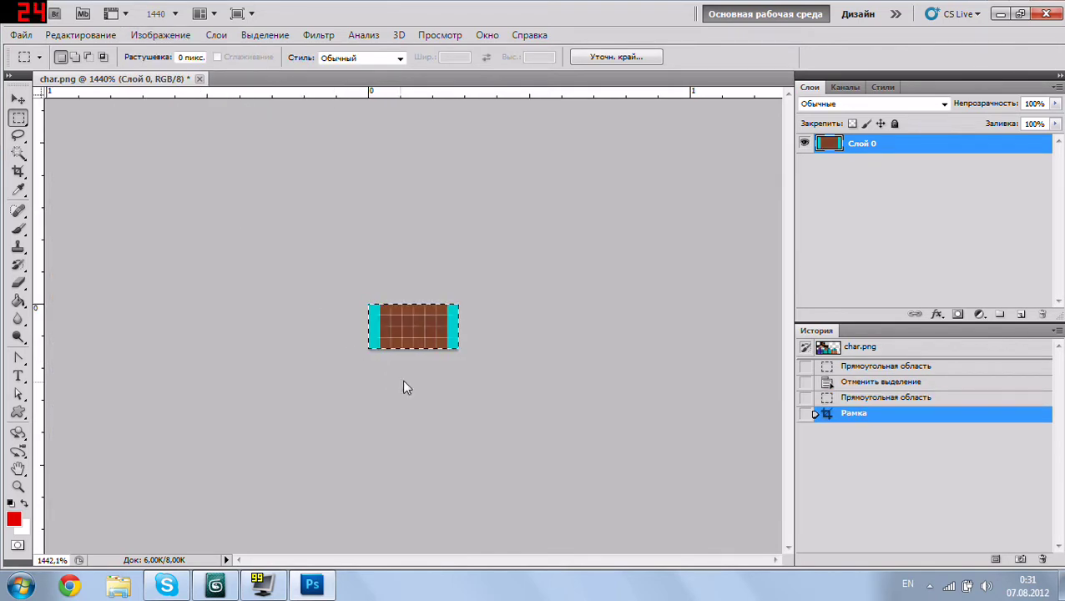
key(ctrl+shift+s)
text(ver)
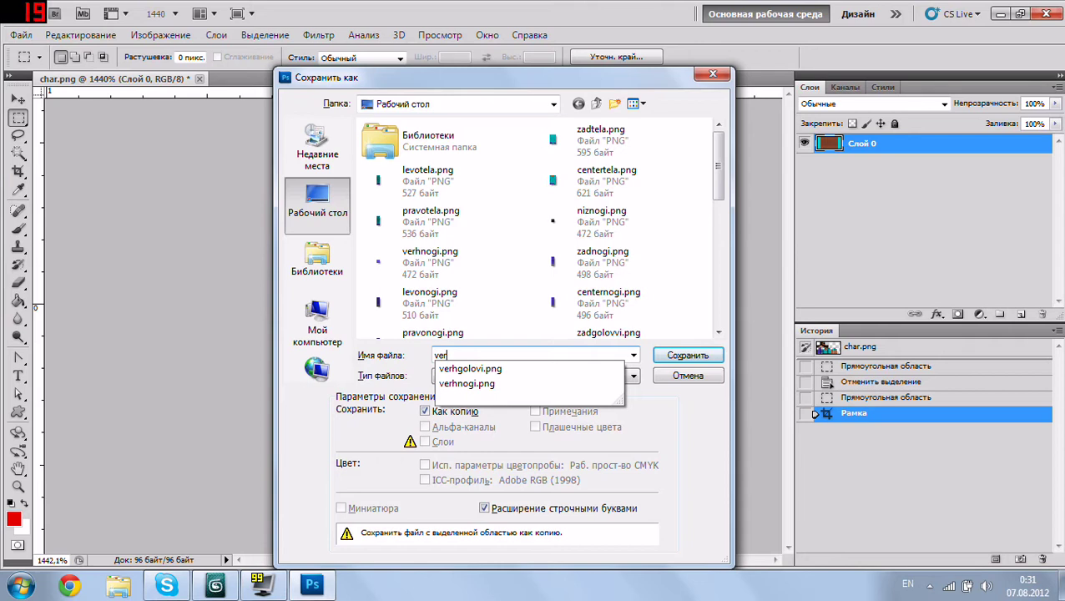
text(htela)
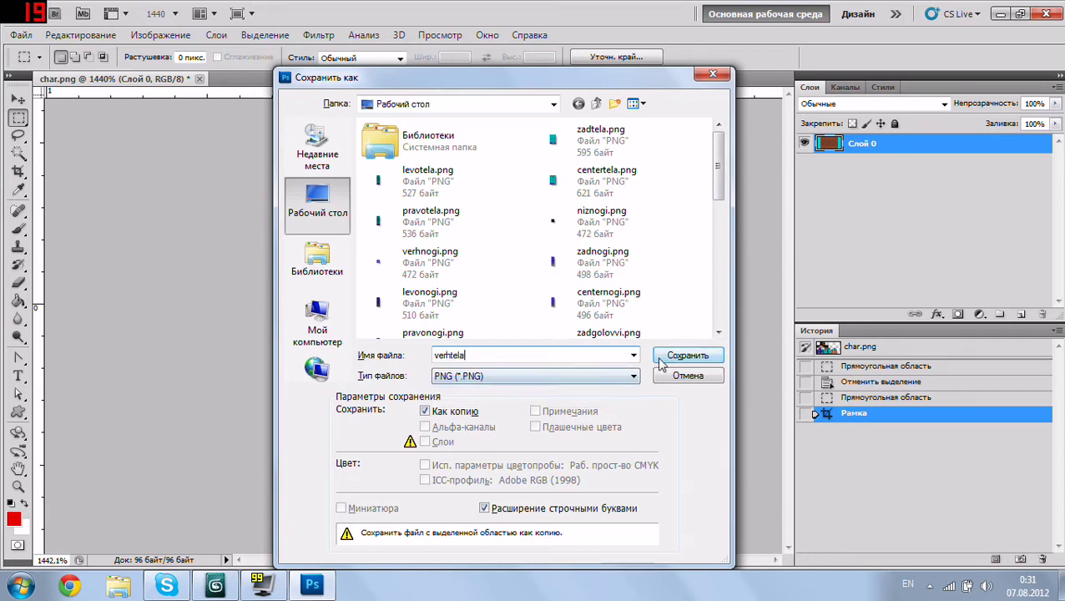
click(668, 357)
click(584, 197)
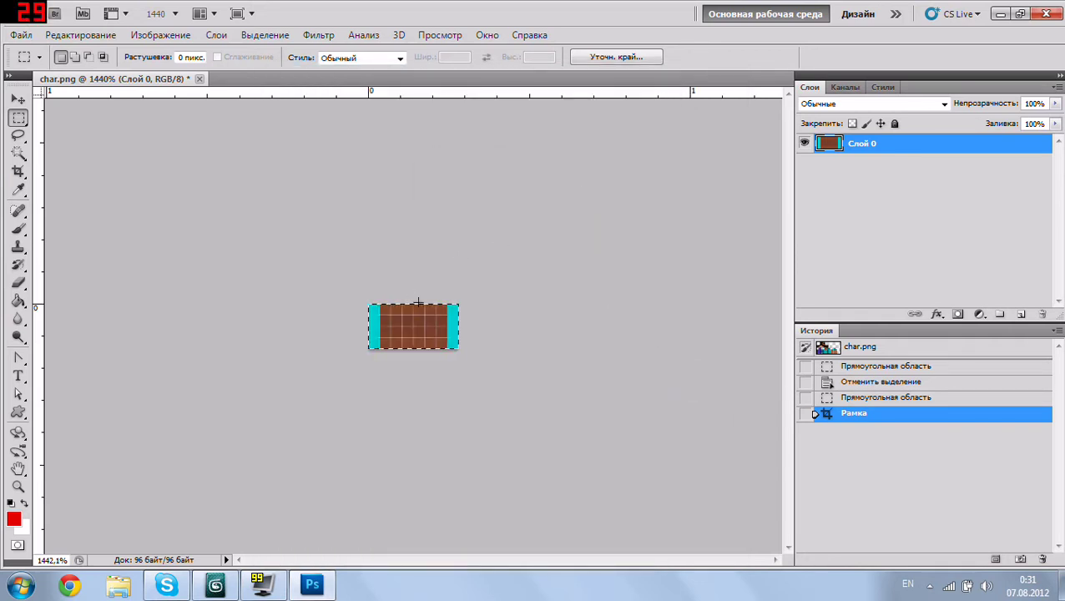
click(826, 347)
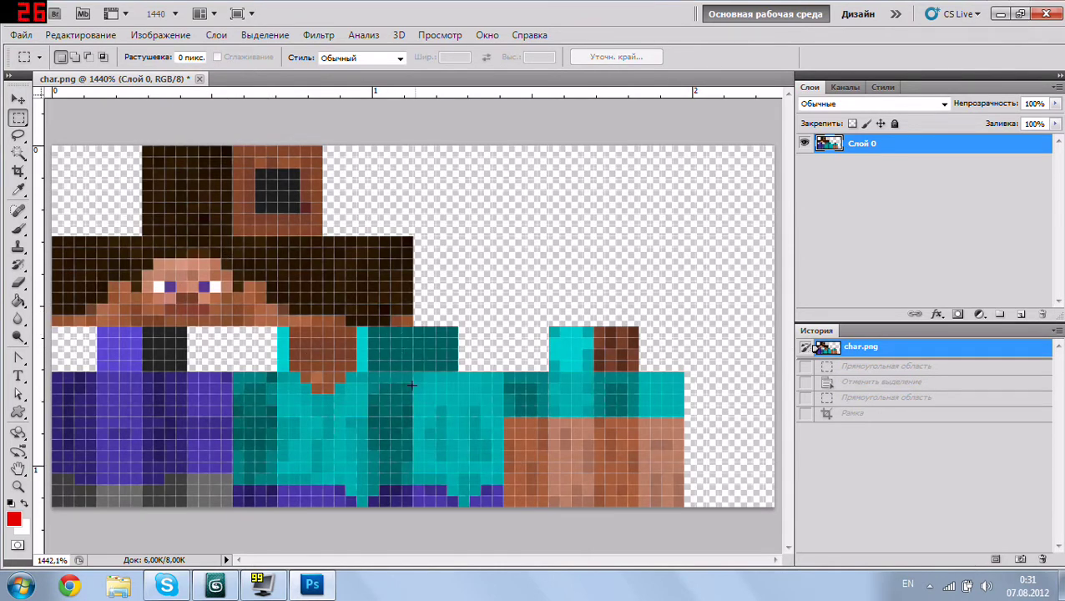
Step: Crop the teal lower-torso block and save it as a PNG named niztela
drag(367, 328, 457, 372)
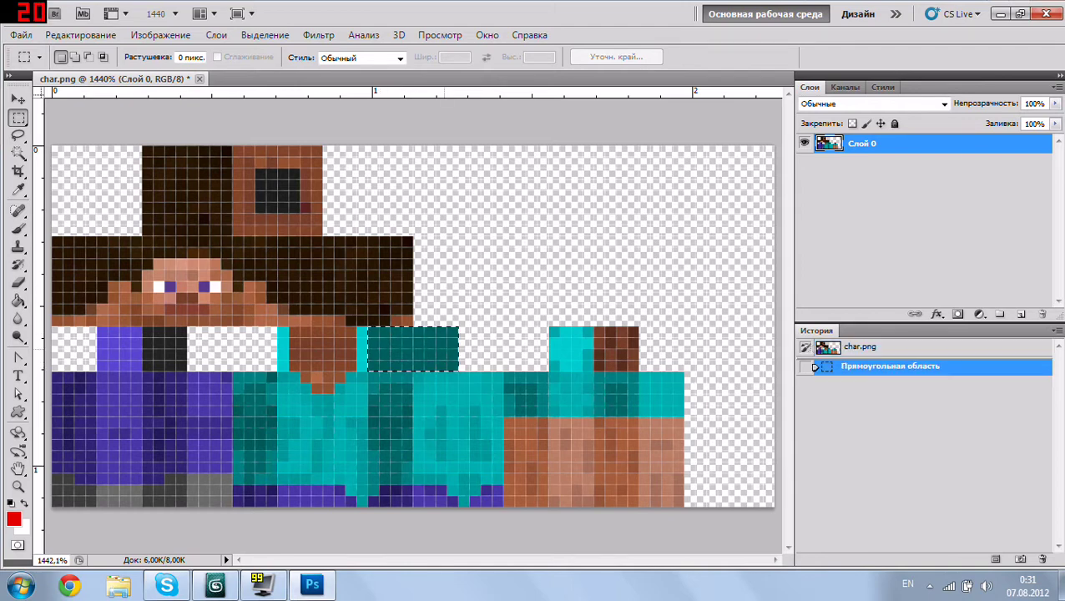
click(160, 35)
click(195, 197)
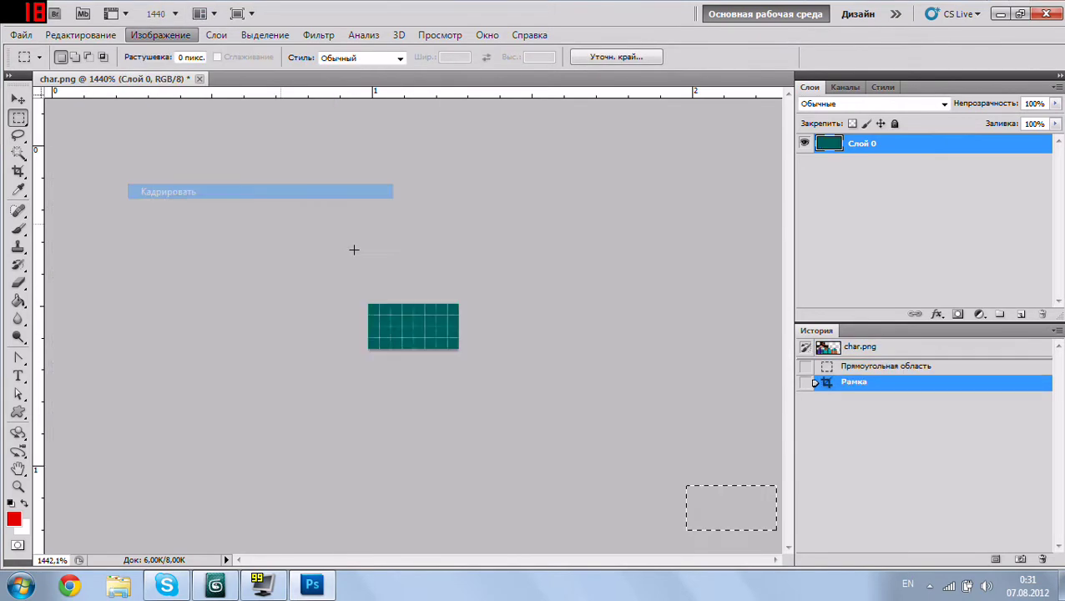
key(ctrl+shift+s)
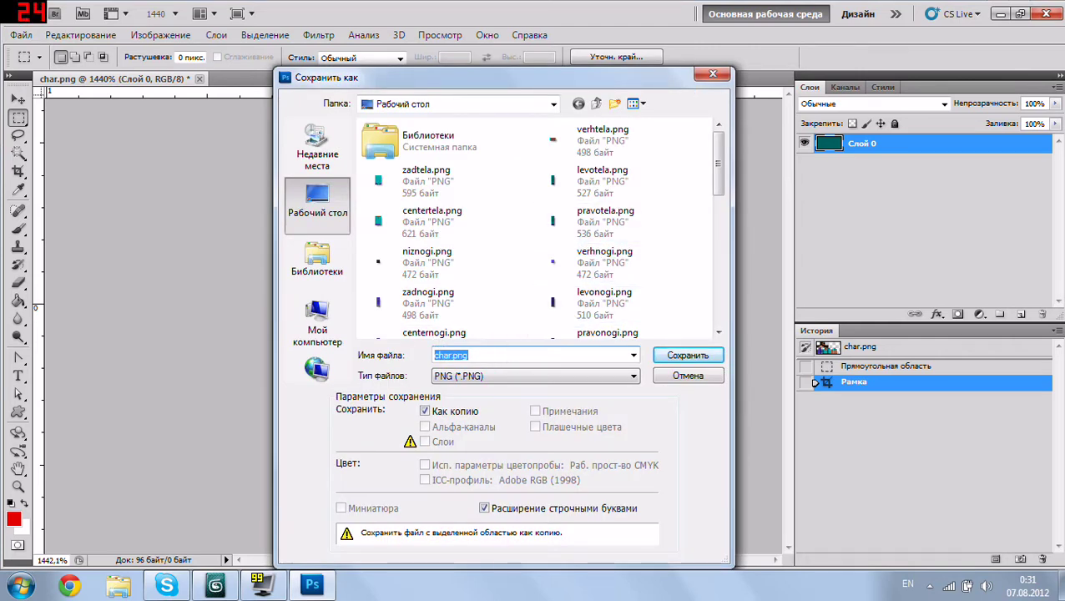
key(BackSpace)
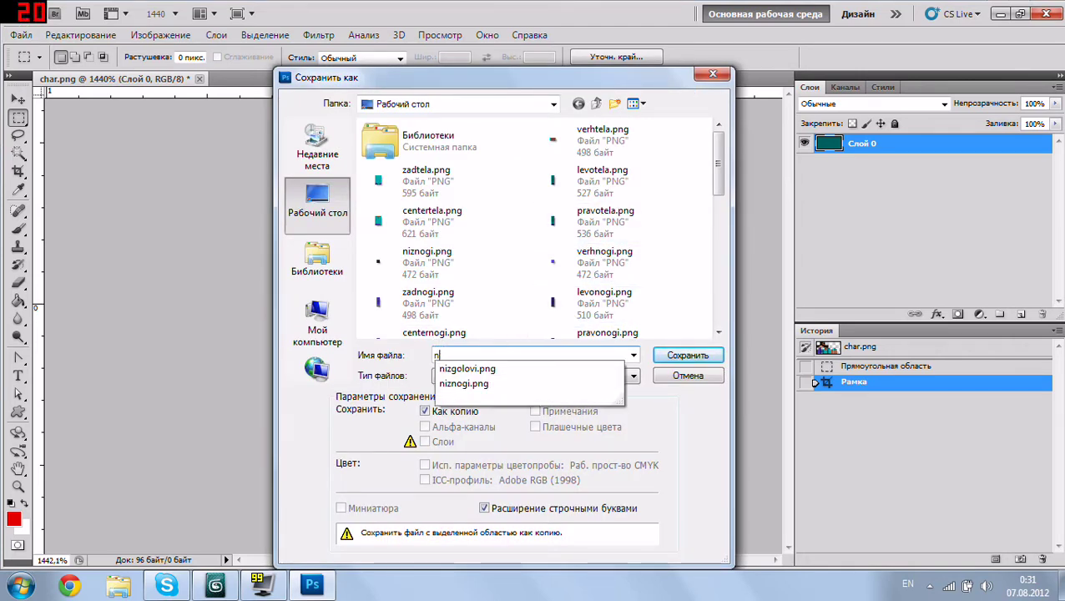
text(iztela)
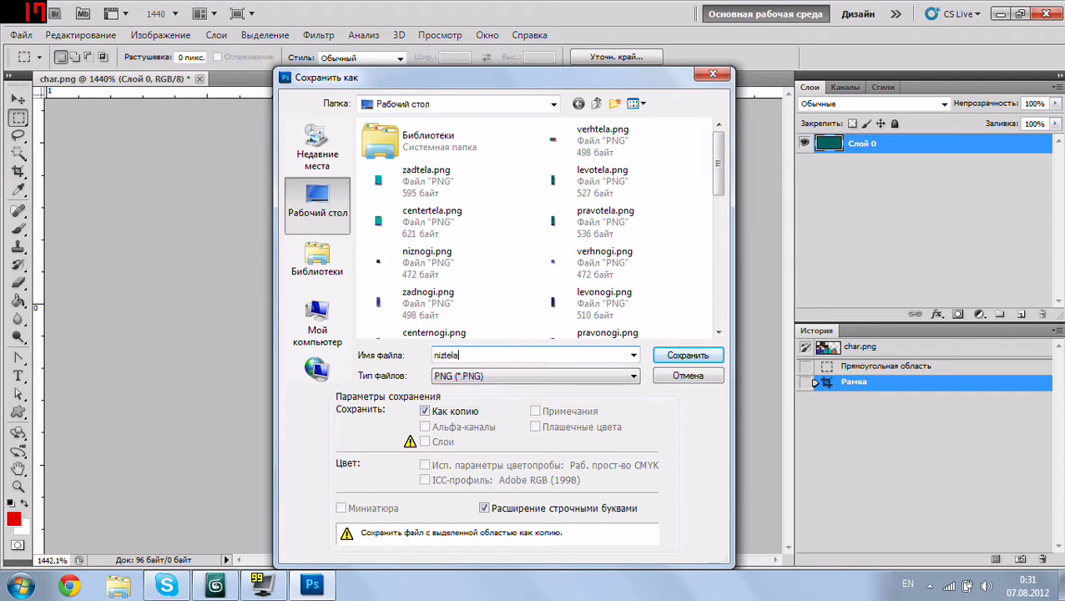
click(659, 355)
Step: Confirm the niztela PNG save, then crop the first arm strip and save it as pravoruki.png
click(610, 194)
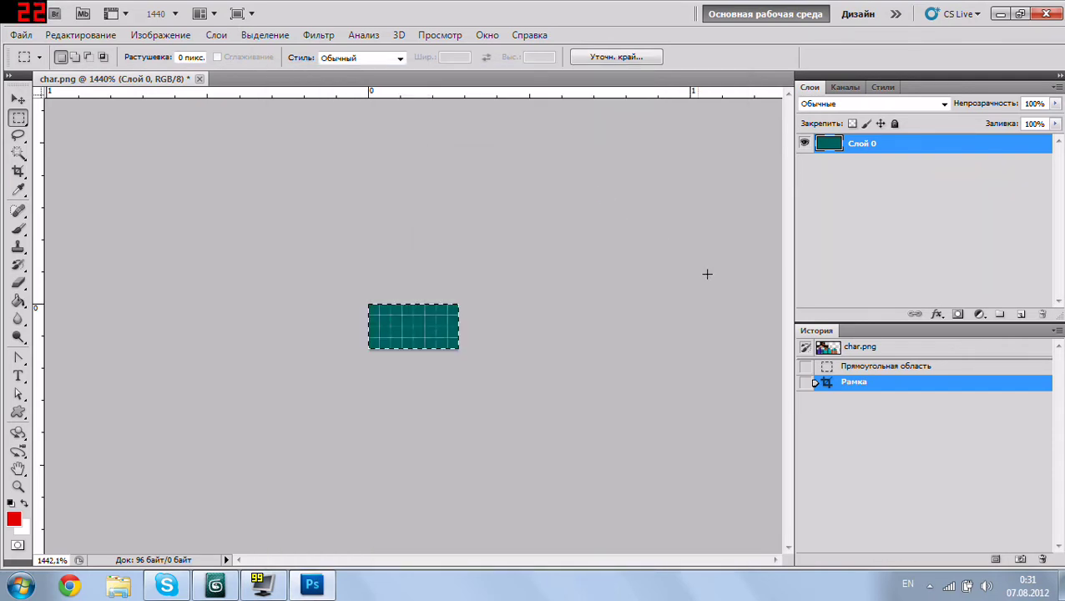
click(866, 349)
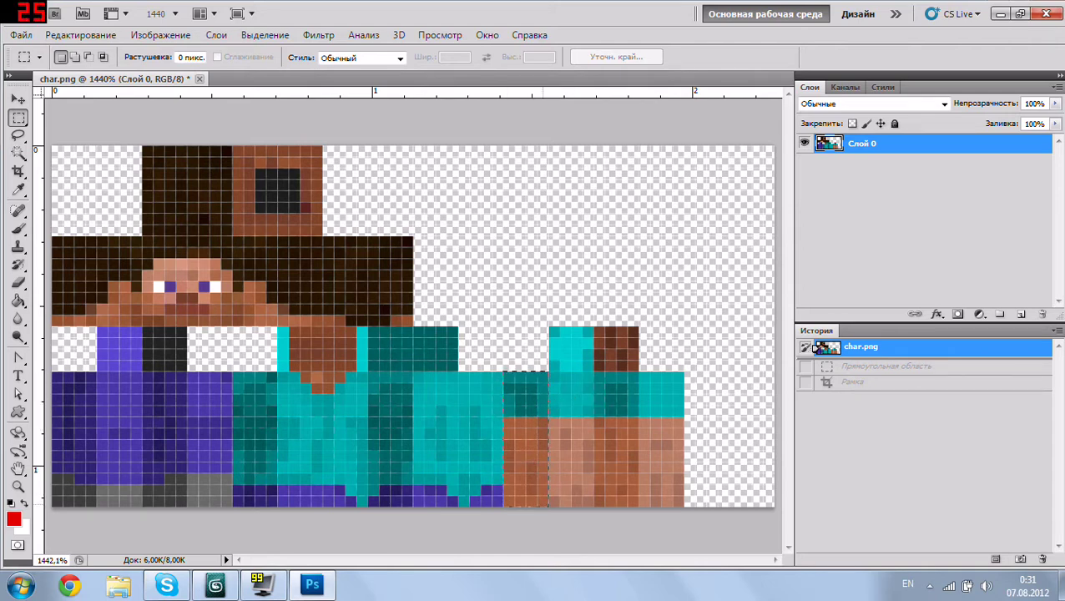
drag(503, 373, 548, 506)
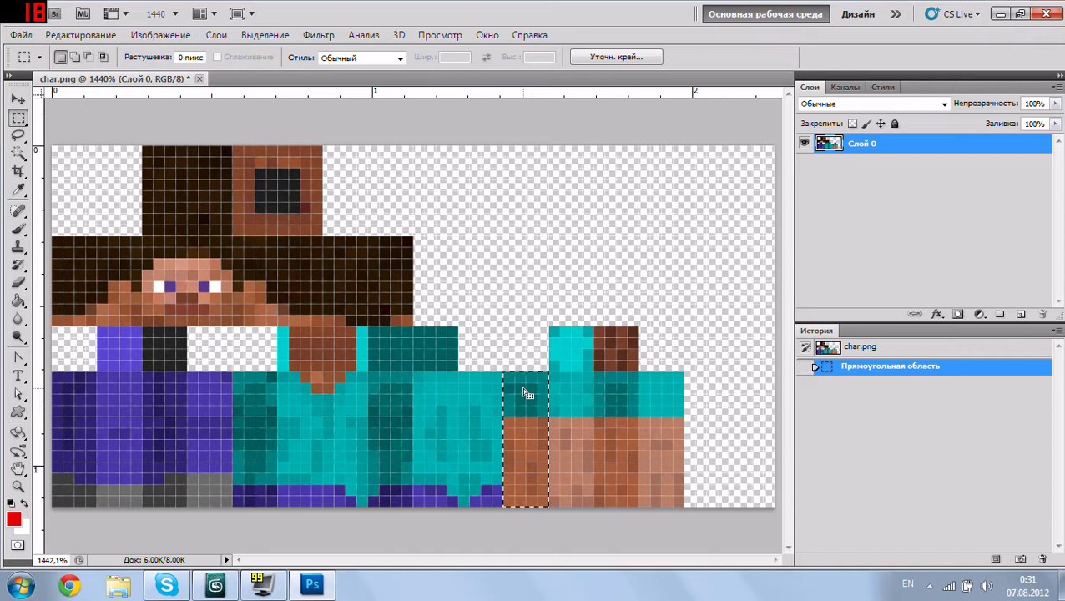
click(177, 35)
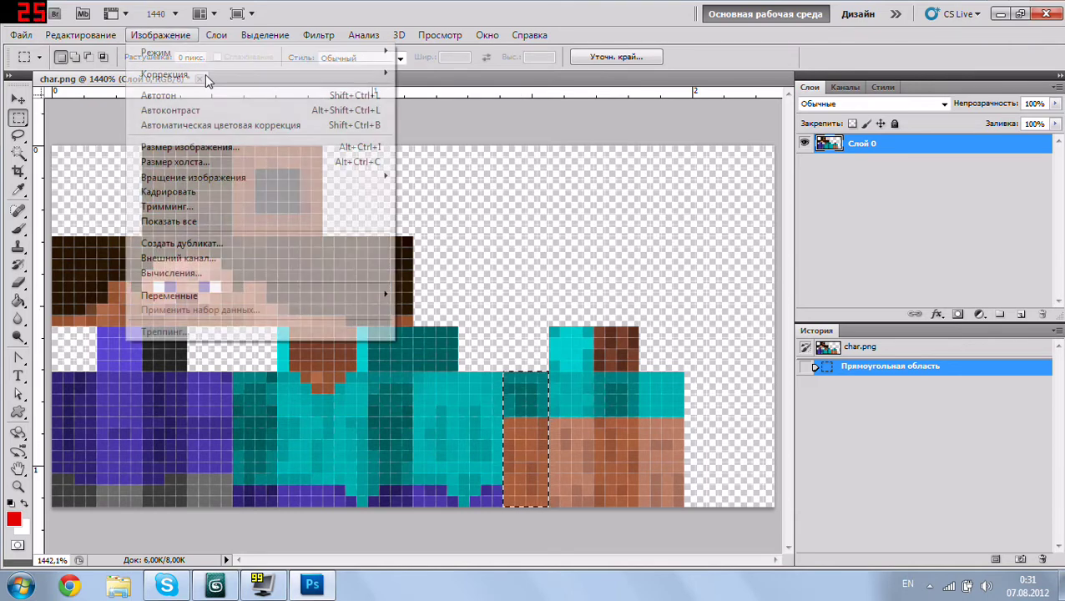
click(220, 192)
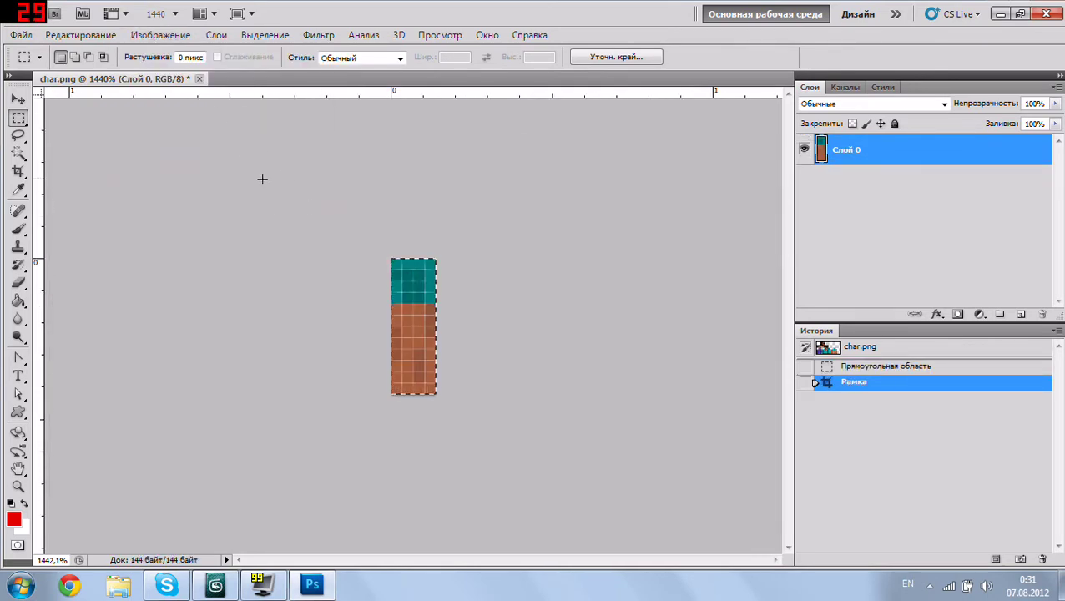
key(ctrl+shift+s)
text(p)
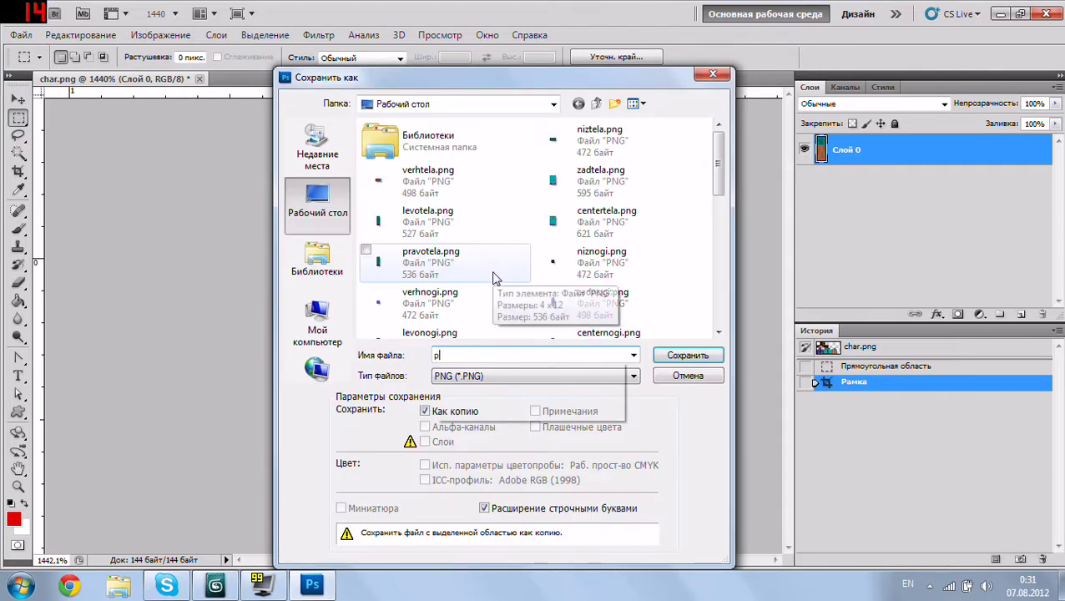
text(ravo)
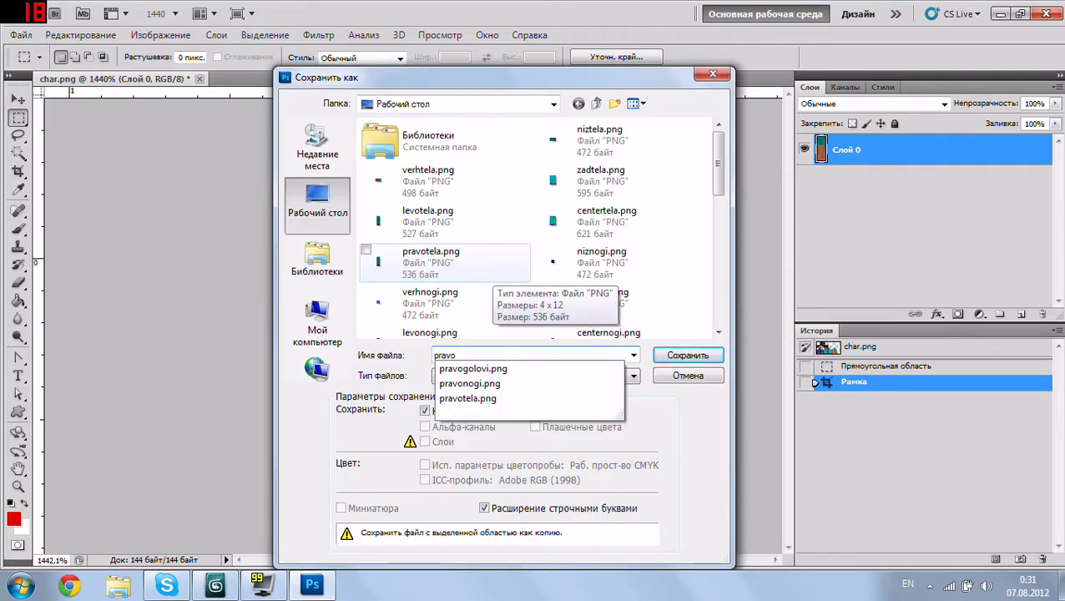
text(ruki)
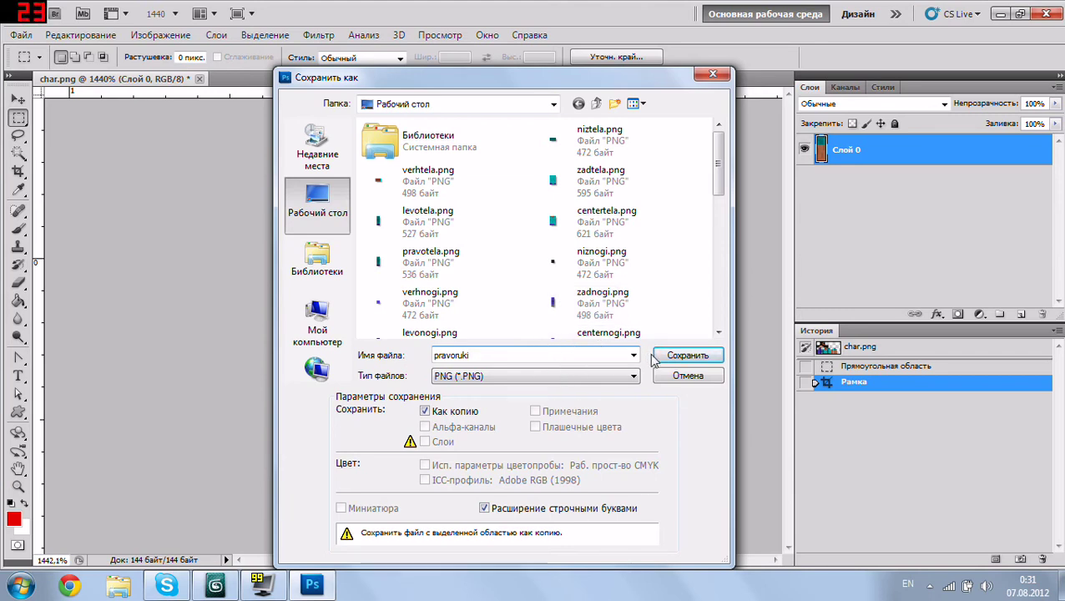
click(657, 354)
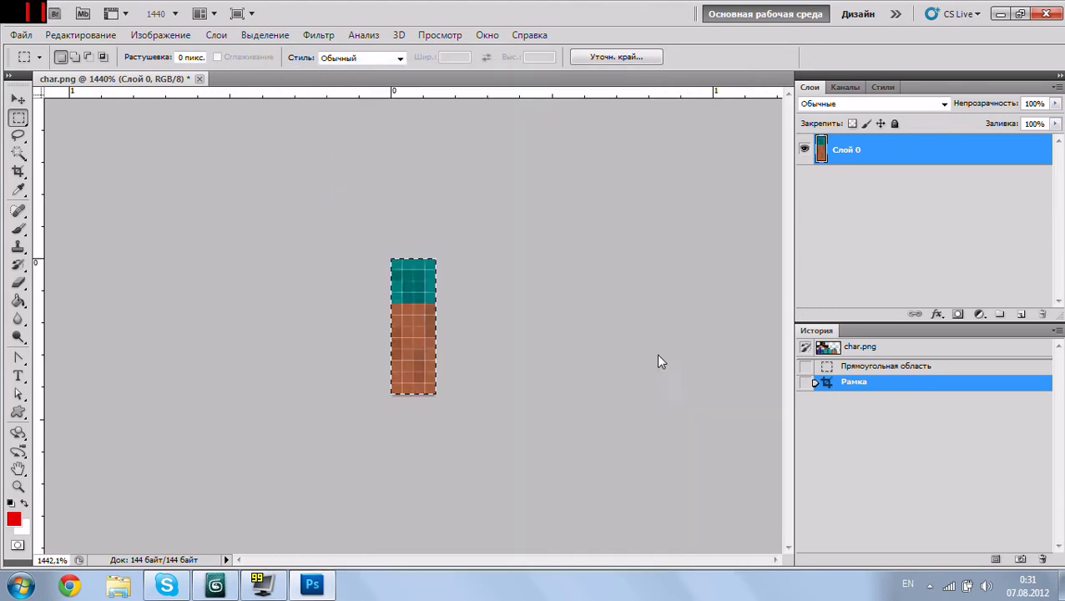
click(595, 204)
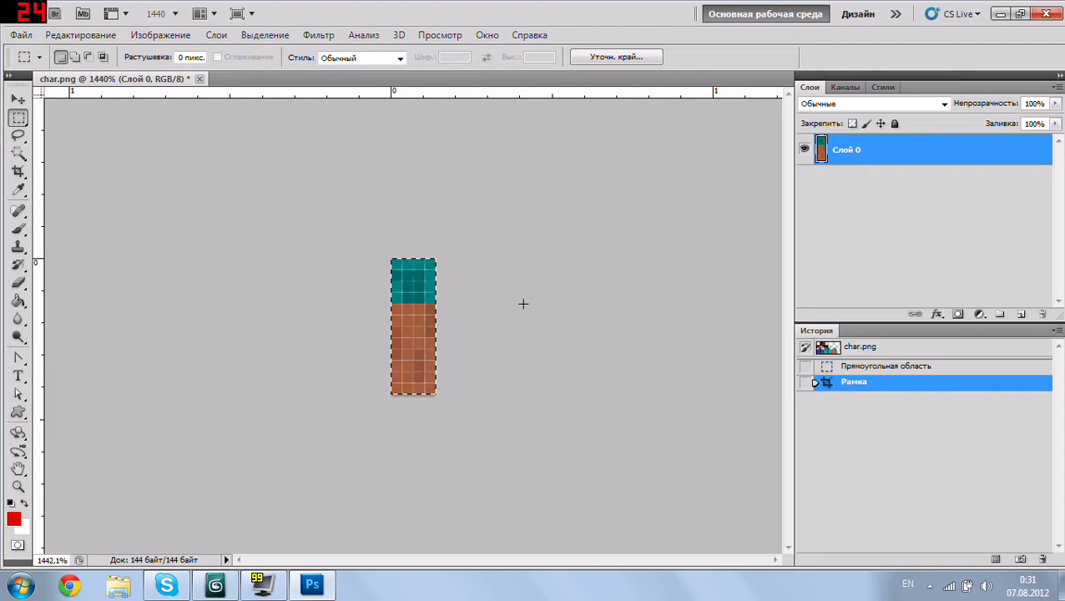
click(838, 346)
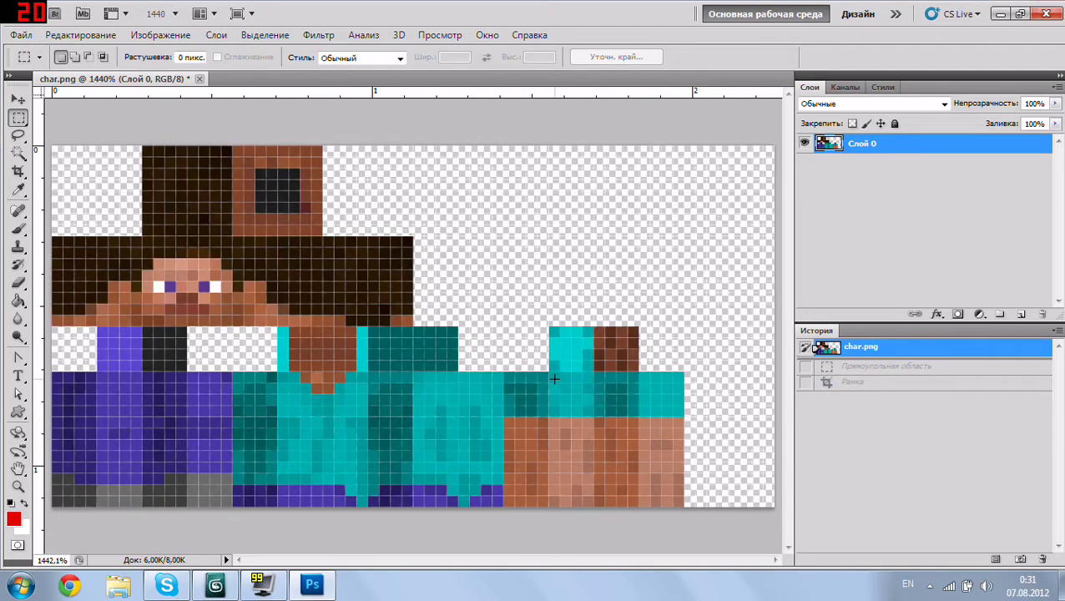
Step: Crop the adjacent arm strip, save it as the center PNG copy, and revert to char.png
drag(594, 497, 594, 504)
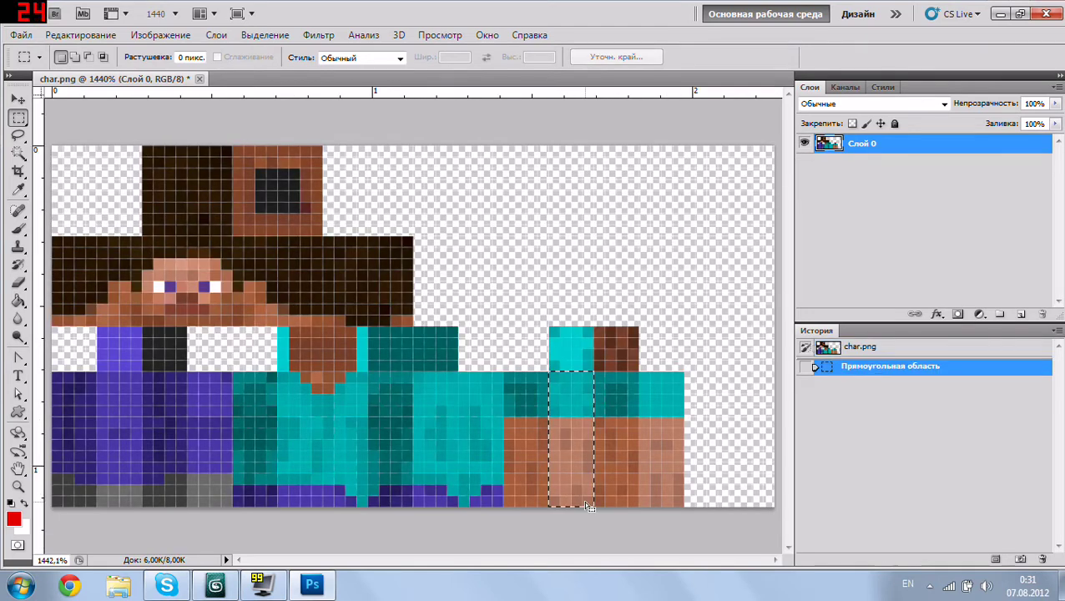
click(151, 37)
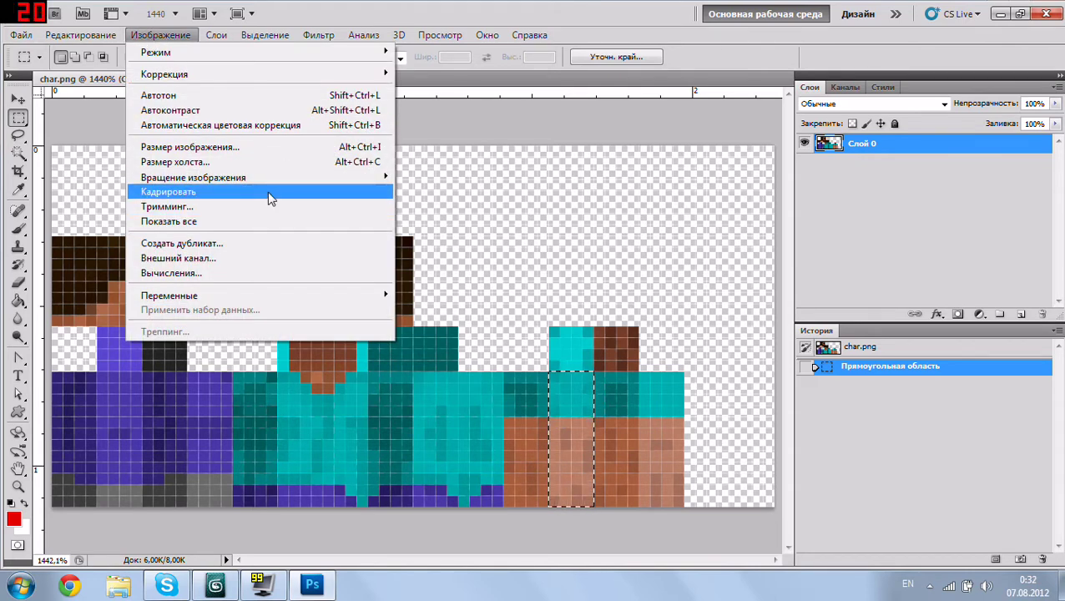
click(270, 199)
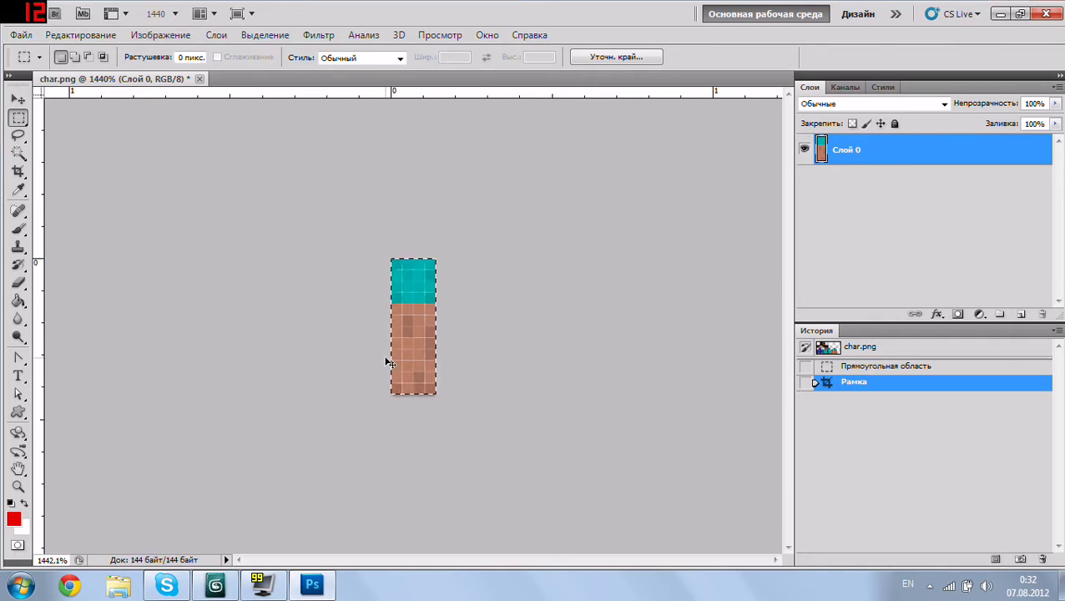
key(ctrl+shift+s)
text(center)
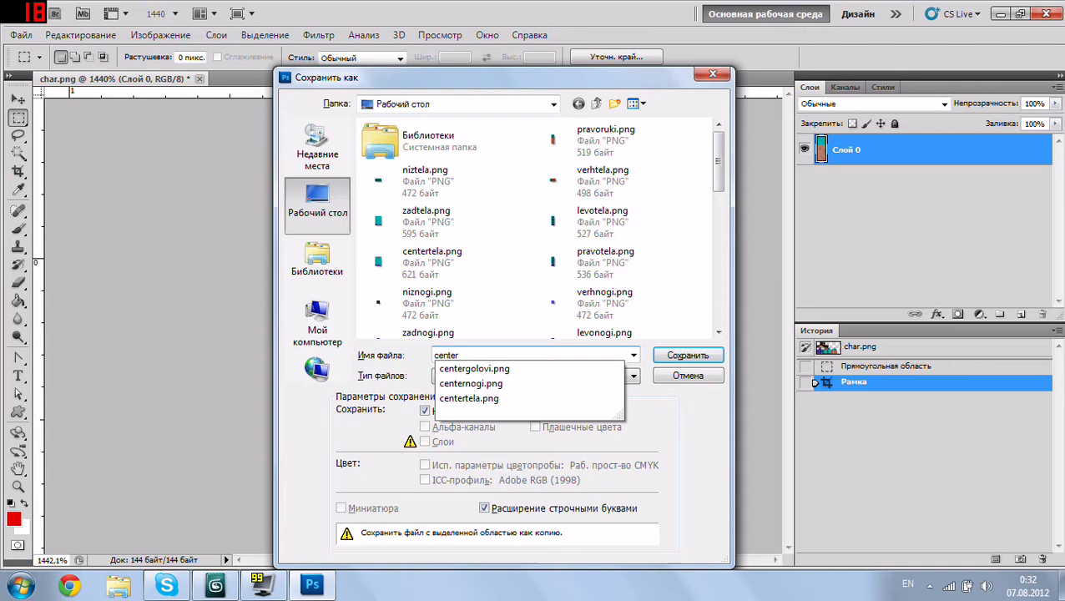
key(Escape)
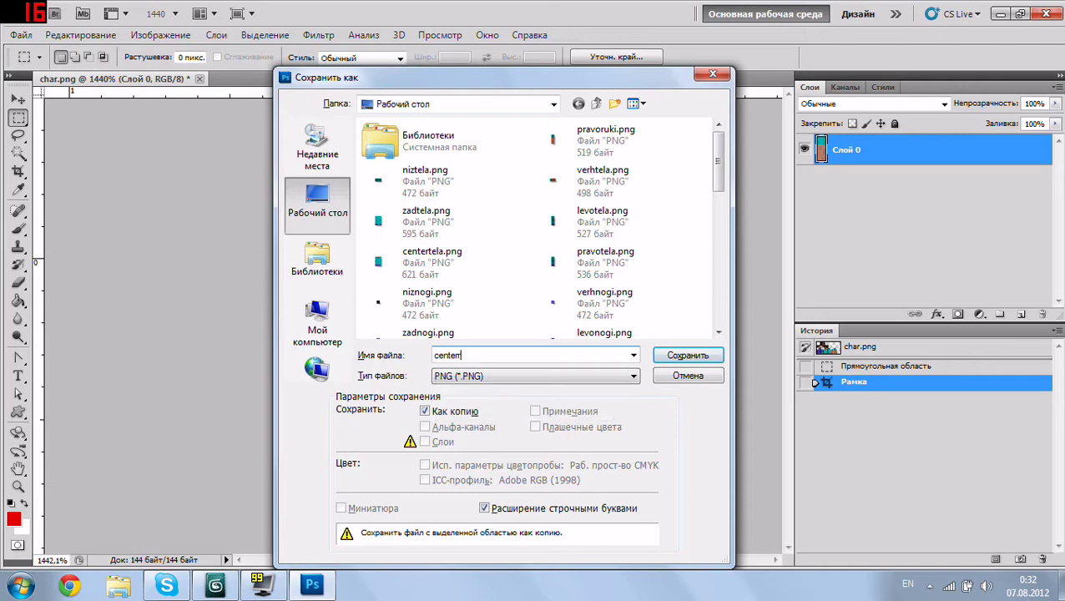
click(686, 352)
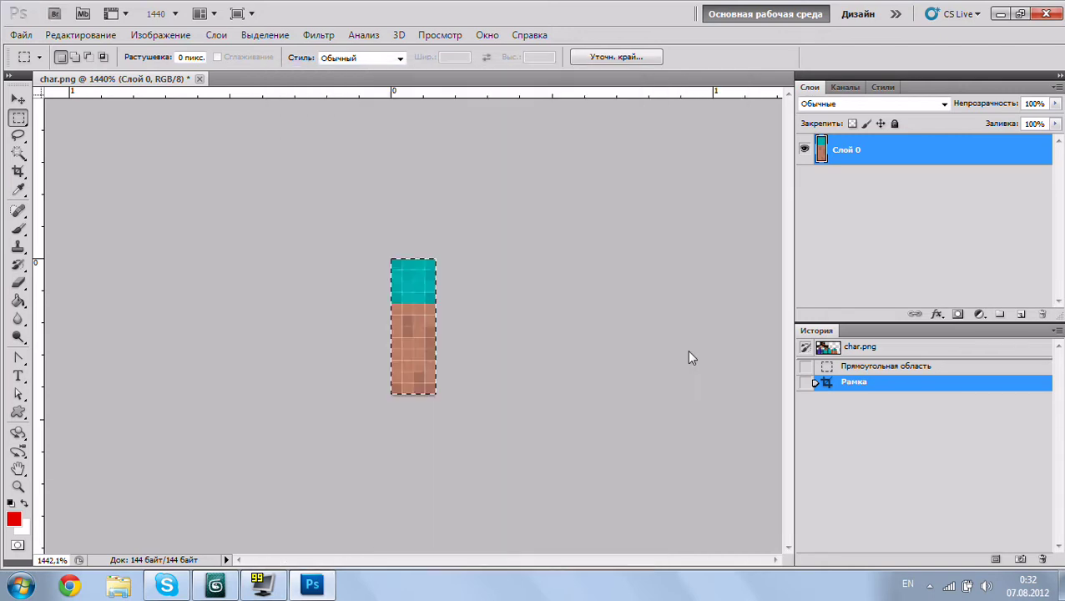
click(590, 201)
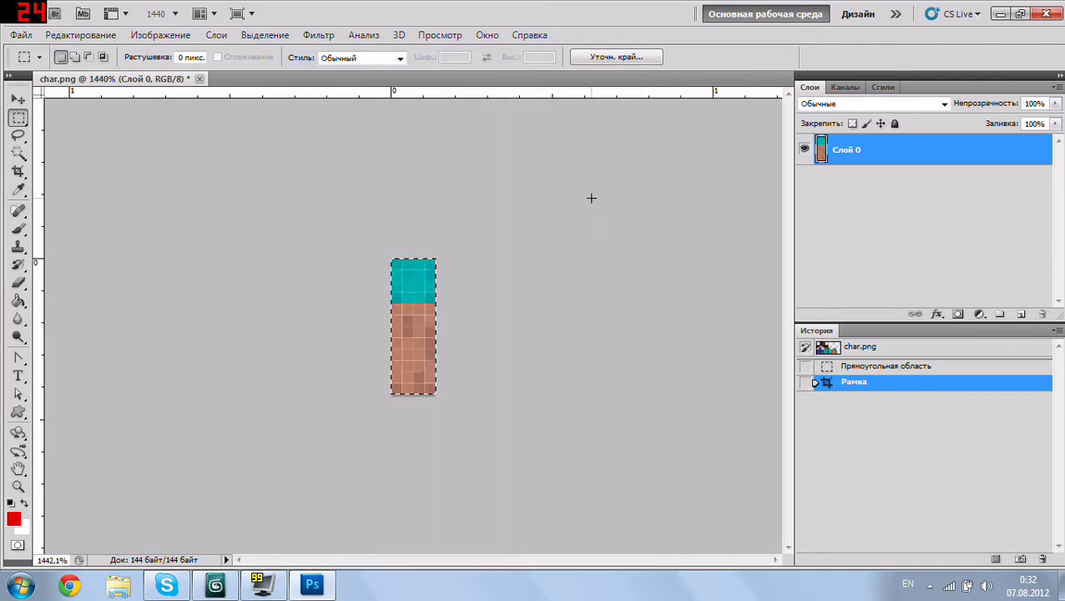
click(860, 347)
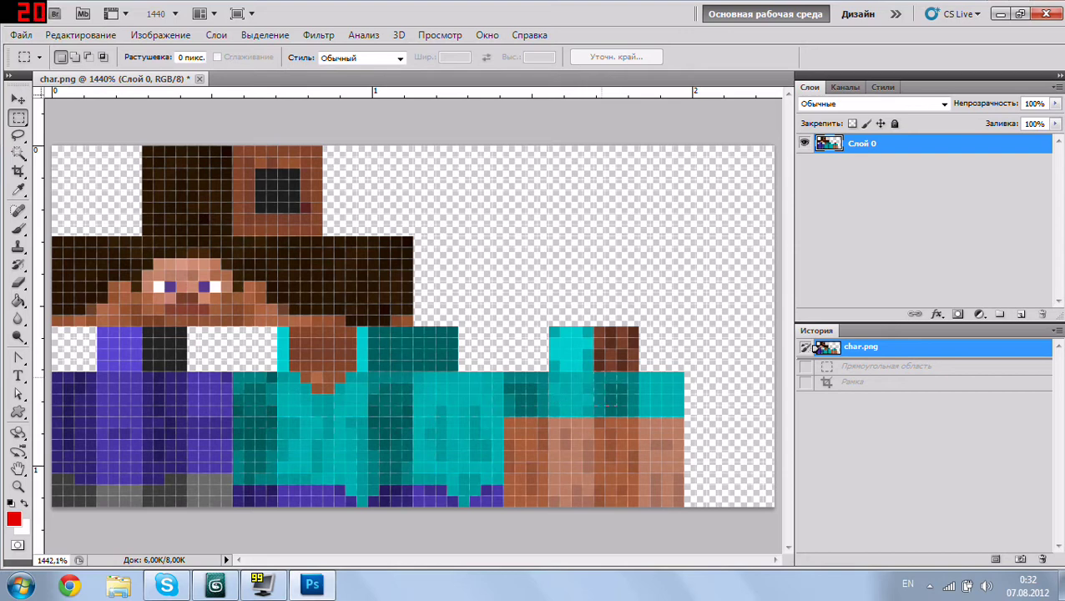
Step: Crop the third arm strip, save it as levoruki.png, and revert to char.png
click(818, 365)
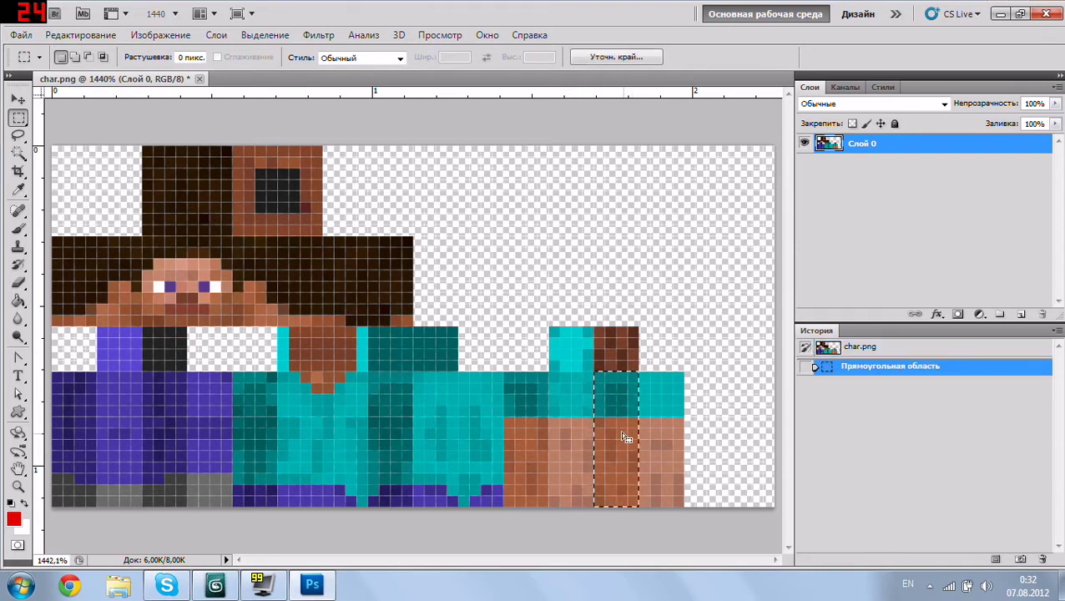
click(170, 35)
click(167, 190)
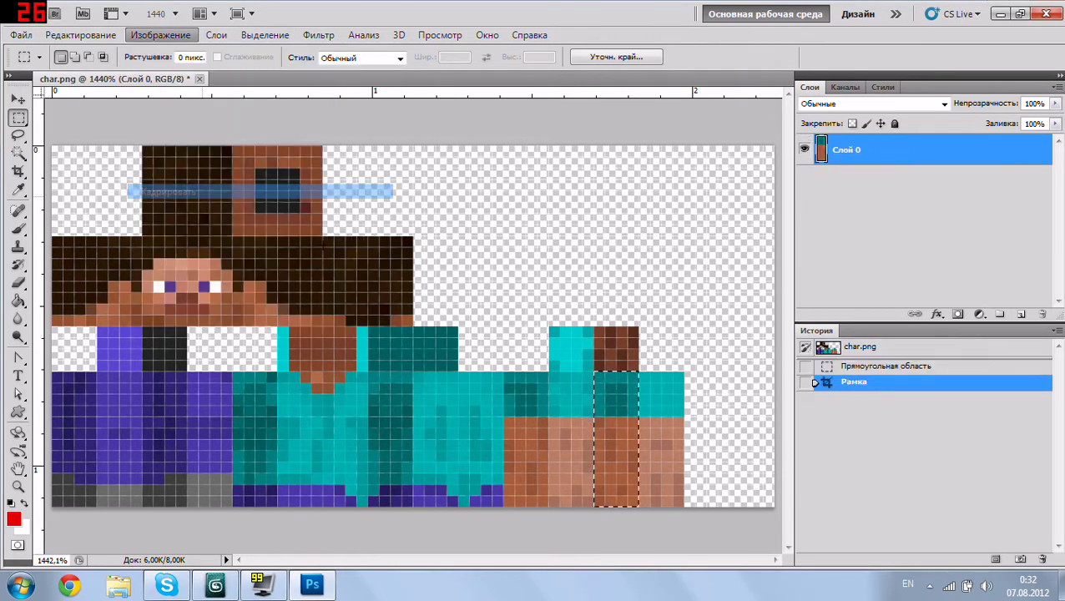
key(ctrl+shift+s)
text(le)
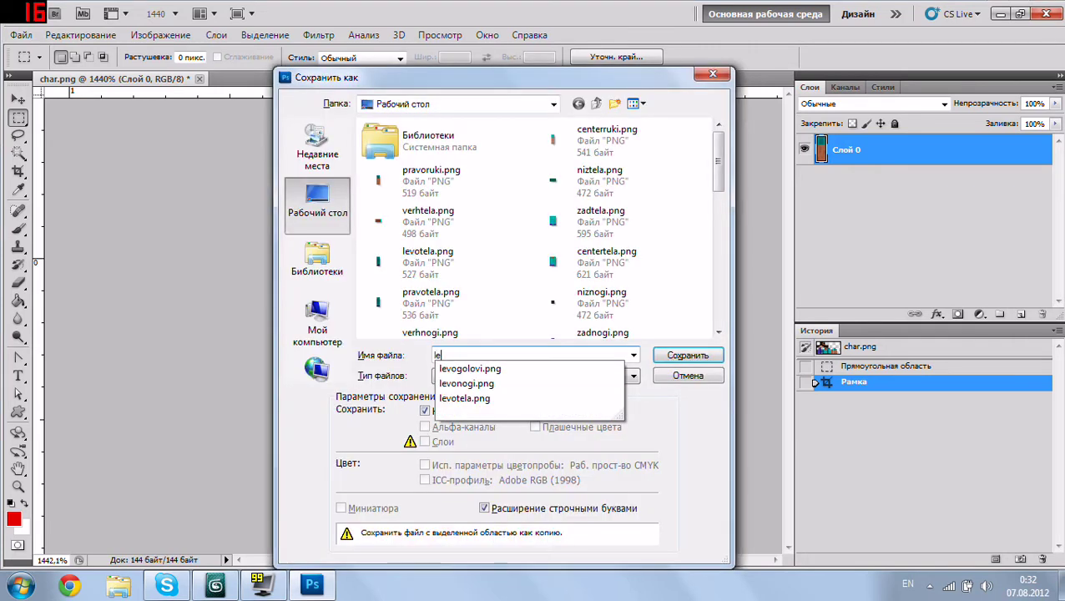
text(voruki)
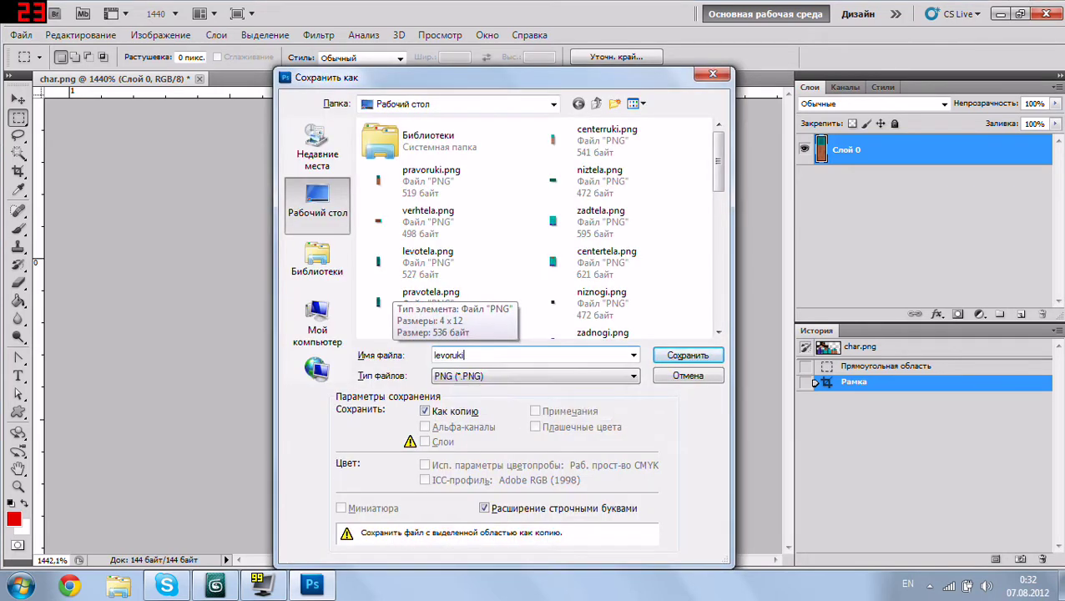
key(Return)
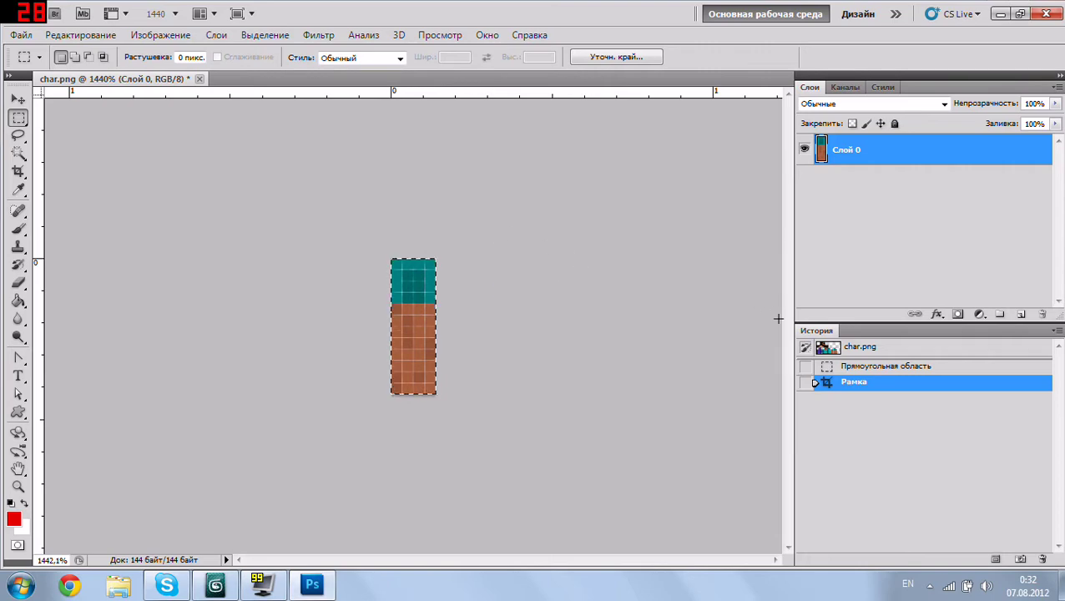
click(828, 347)
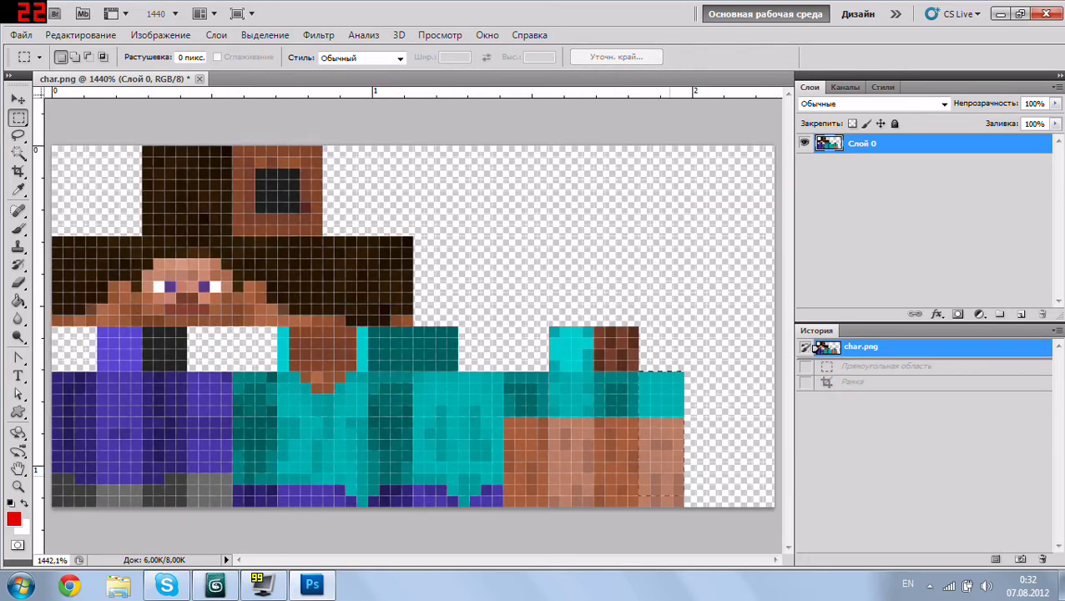
Step: Crop the last arm strip on the right and save it as zadruki.png, restoring the skin
drag(639, 371, 684, 507)
click(160, 34)
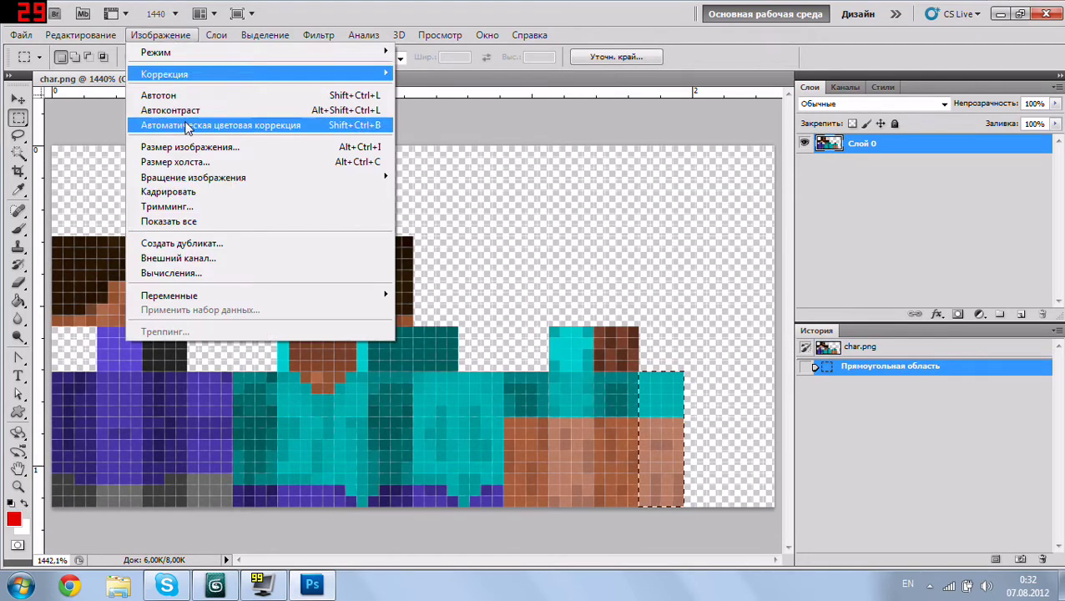
click(190, 198)
key(ctrl+shift+s)
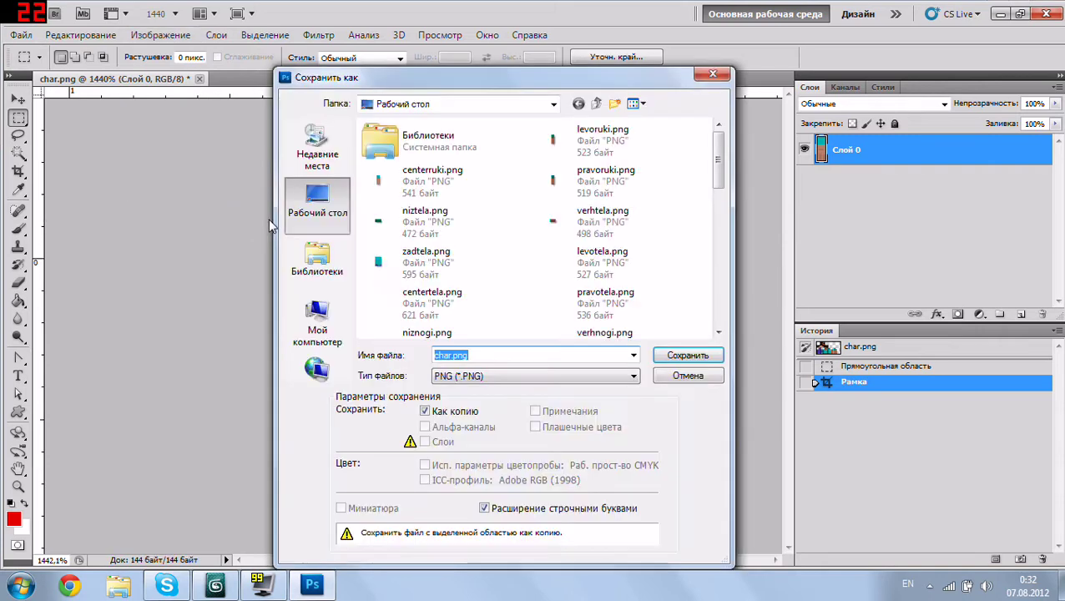
text(zadruki)
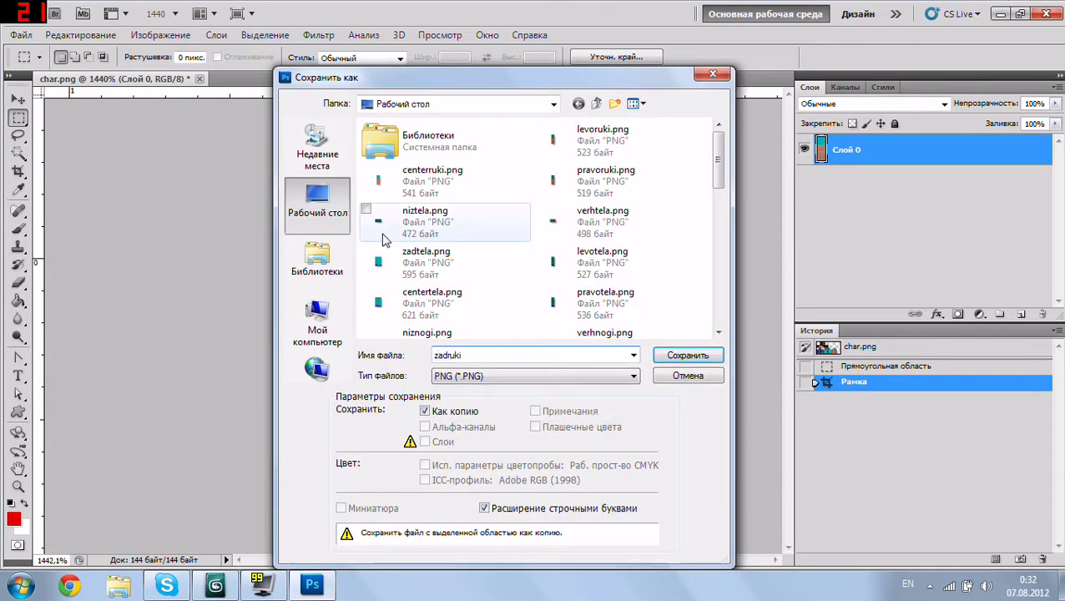
key(Return)
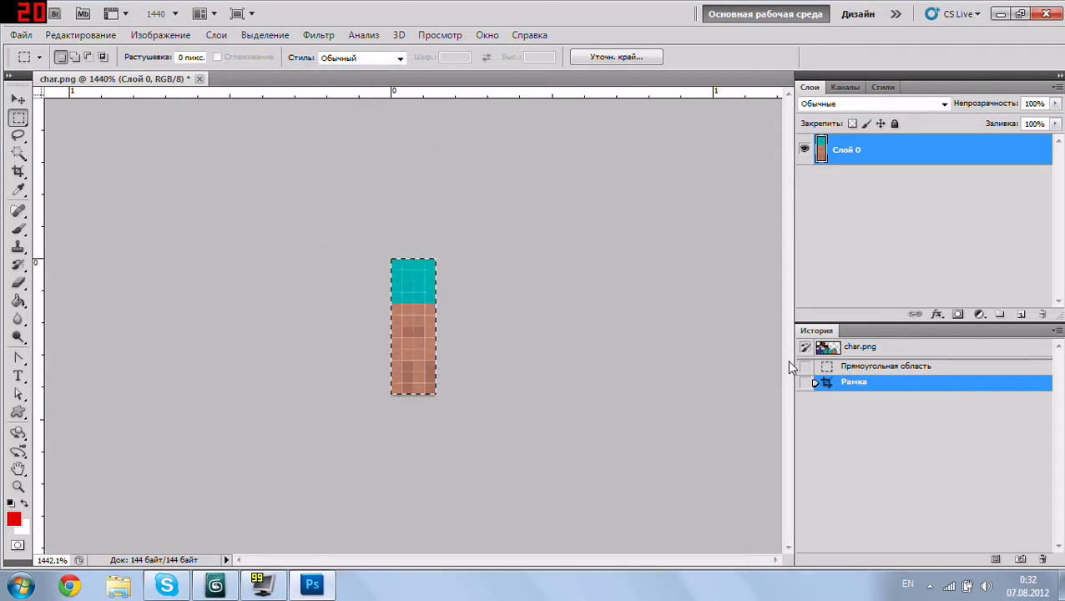
click(827, 349)
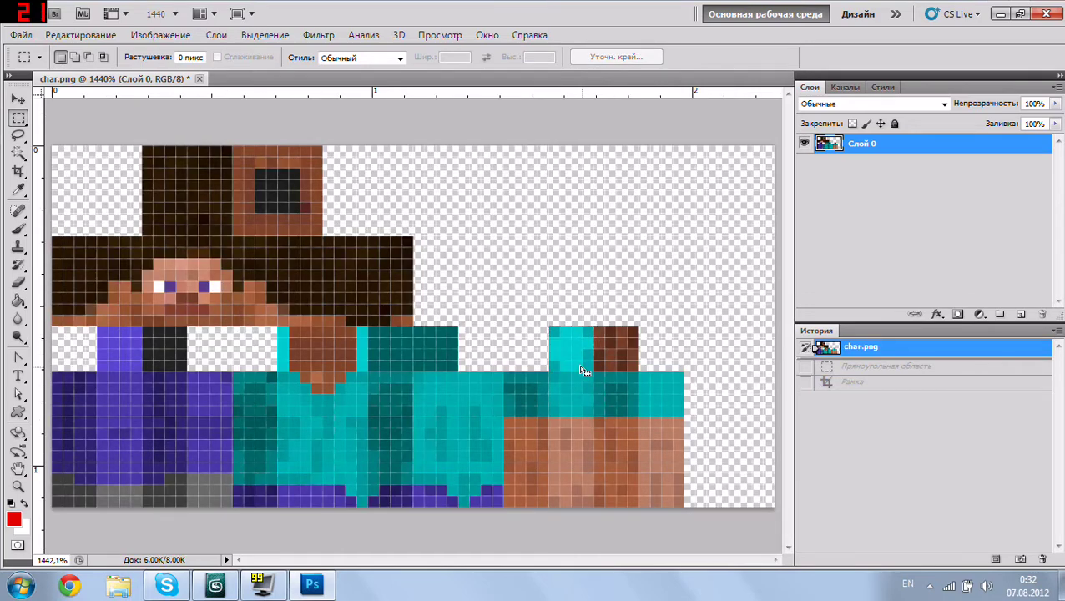
Step: Crop the small cyan block above the arm and save it as verhruki.png, restoring the skin
drag(582, 370, 549, 327)
click(160, 34)
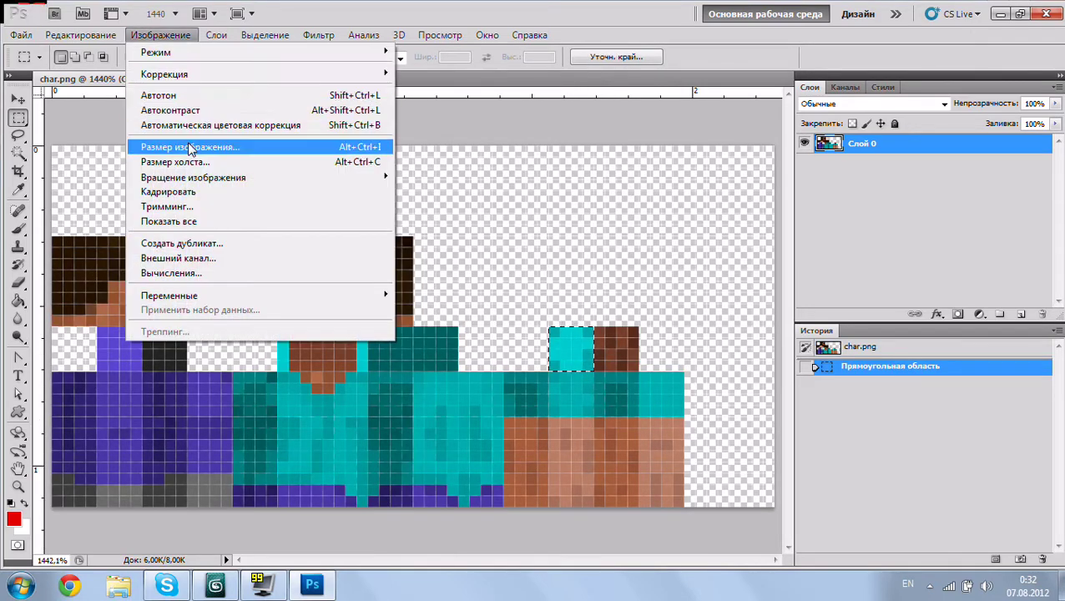
click(171, 193)
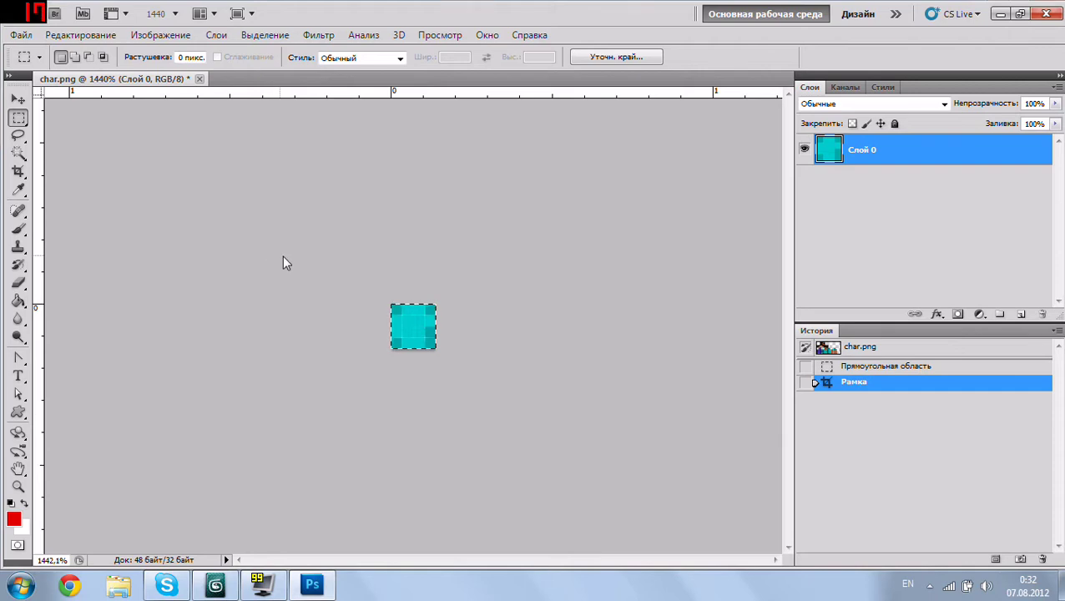
key(ctrl+shift+s)
text(verh)
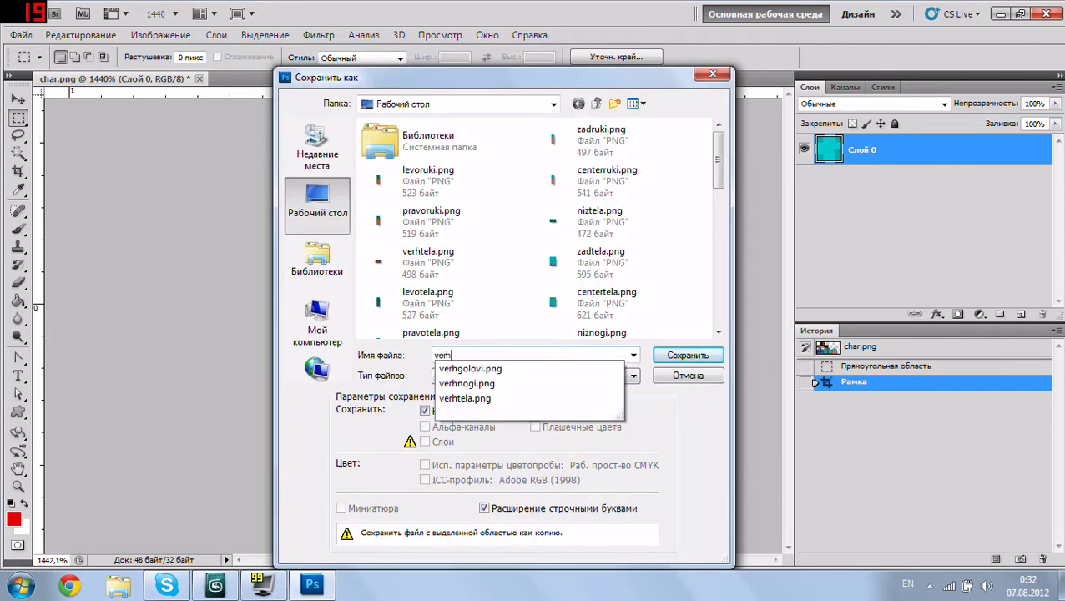
text(ruki)
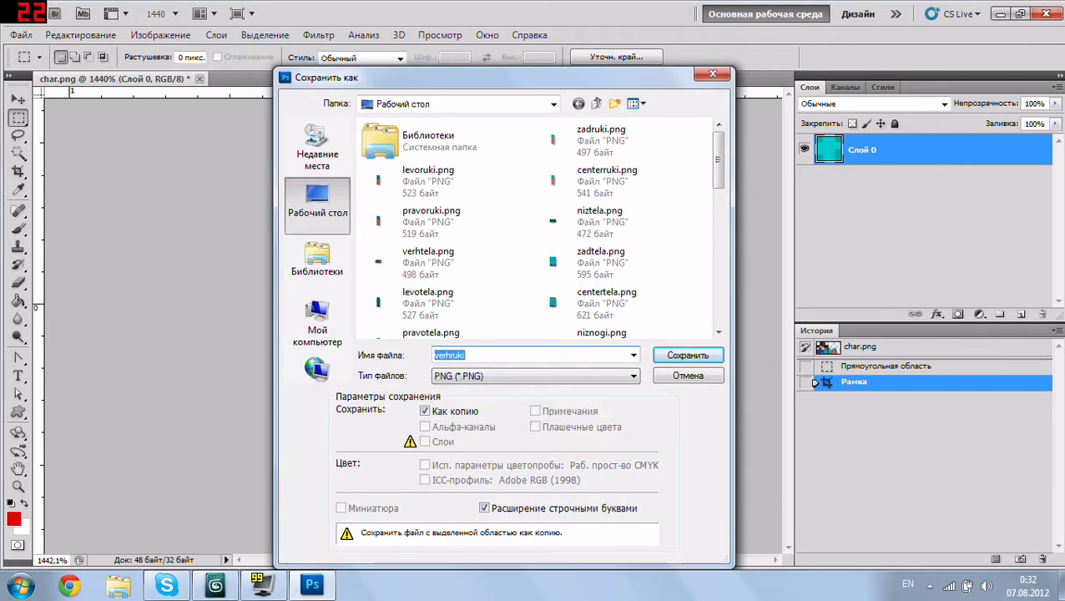
key(Return)
click(816, 348)
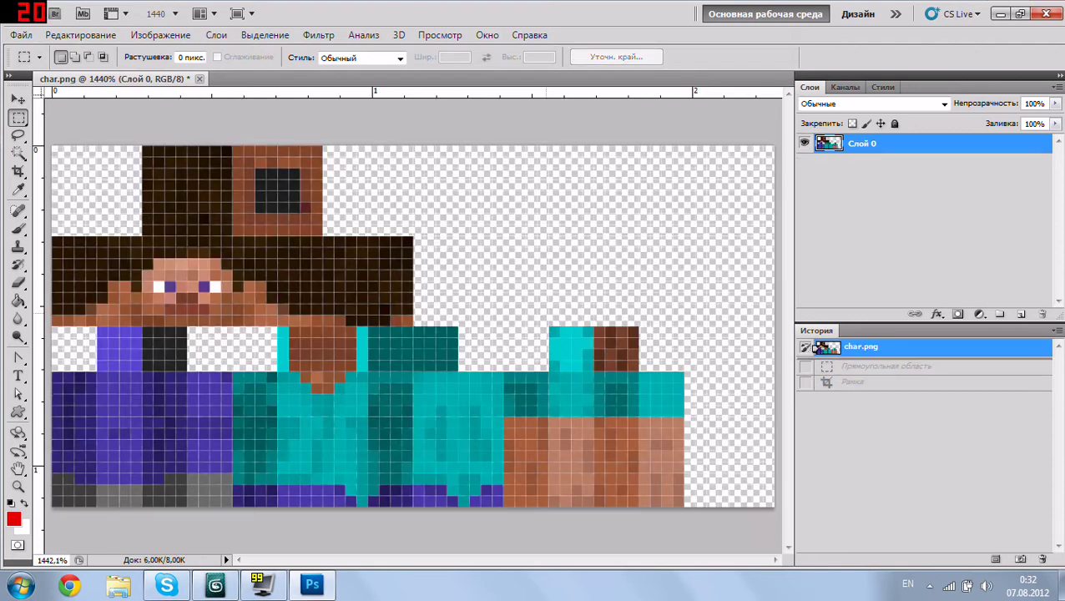
Step: Crop the brown block beside it and save it as nizruki.png
click(815, 368)
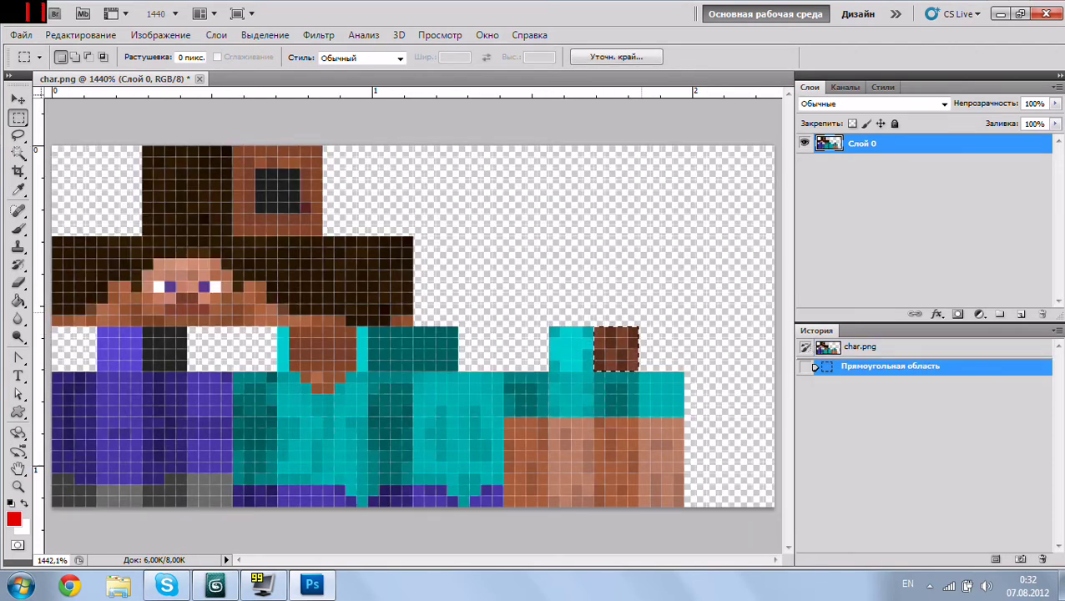
click(160, 34)
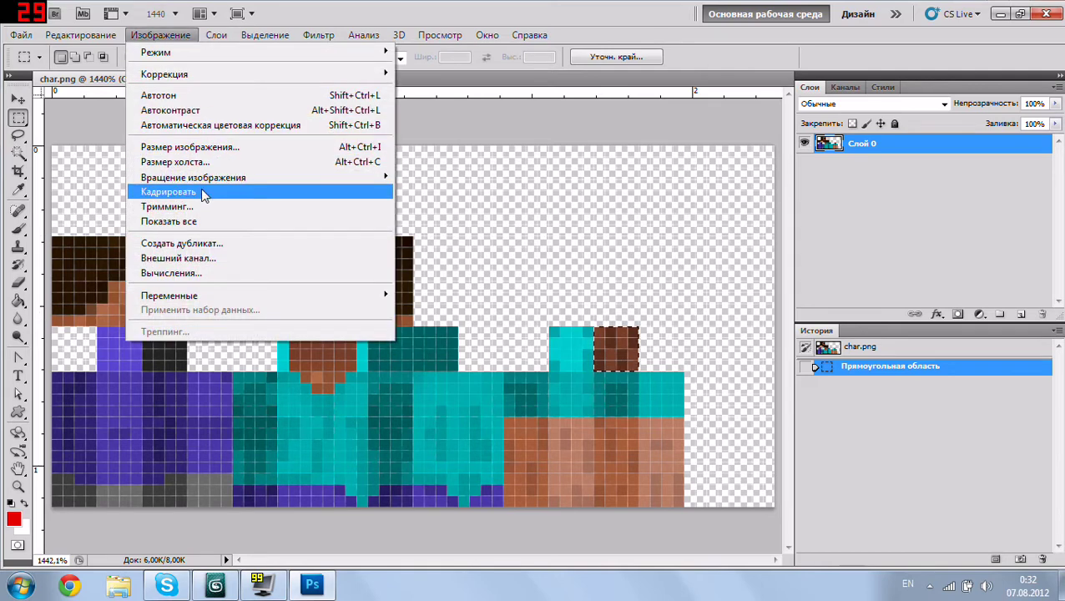
click(213, 191)
key(ctrl+shift+s)
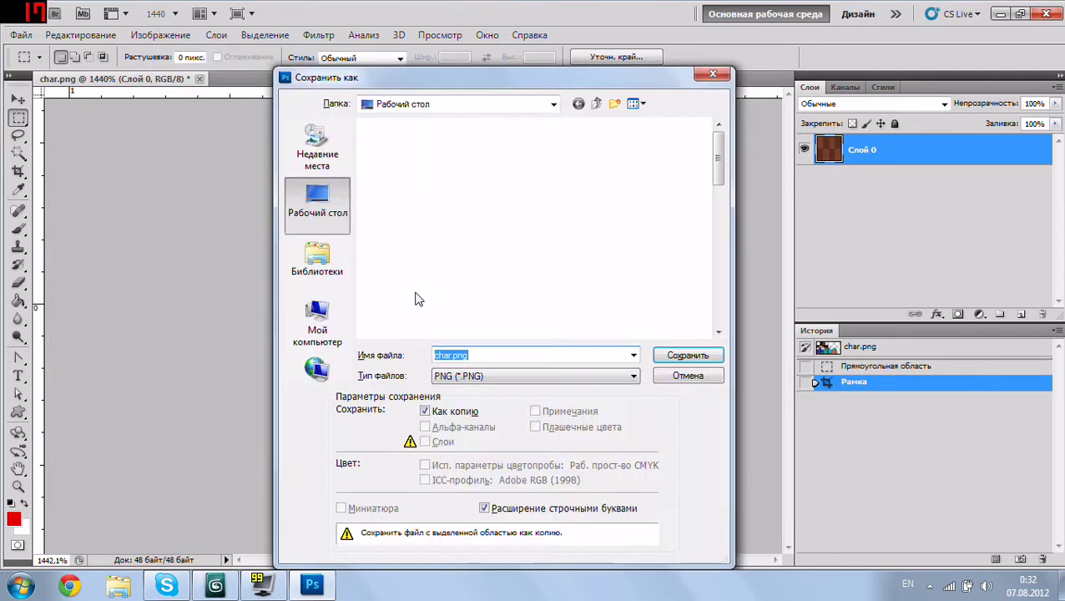
text(nizruki)
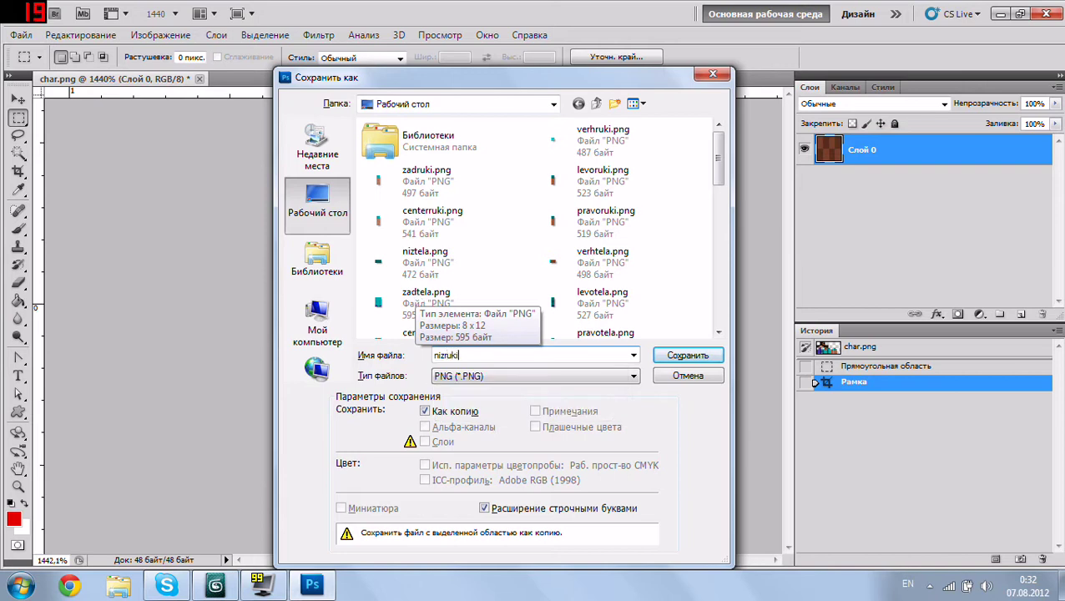
key(Return)
key(Return)
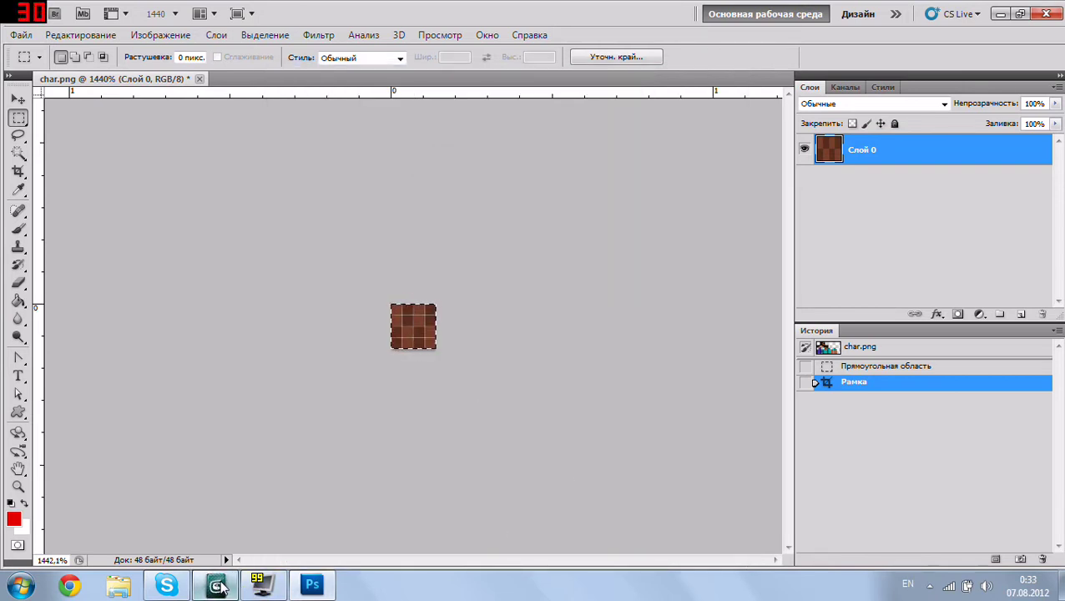
click(216, 585)
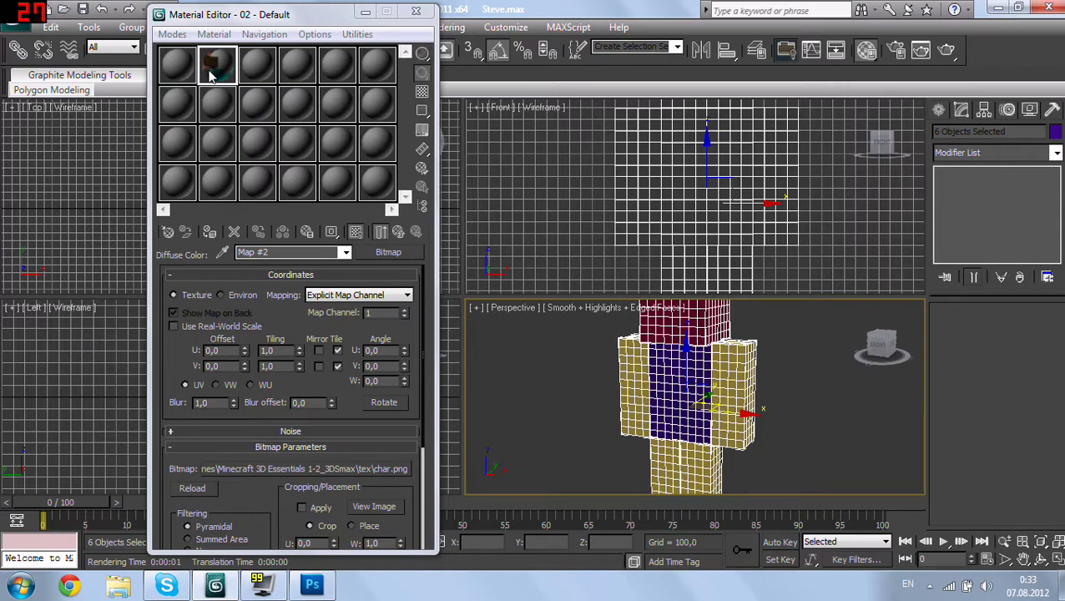
Step: Click through several empty Material Editor sample slots, close the editor, and orbit the Perspective view
click(244, 72)
click(307, 72)
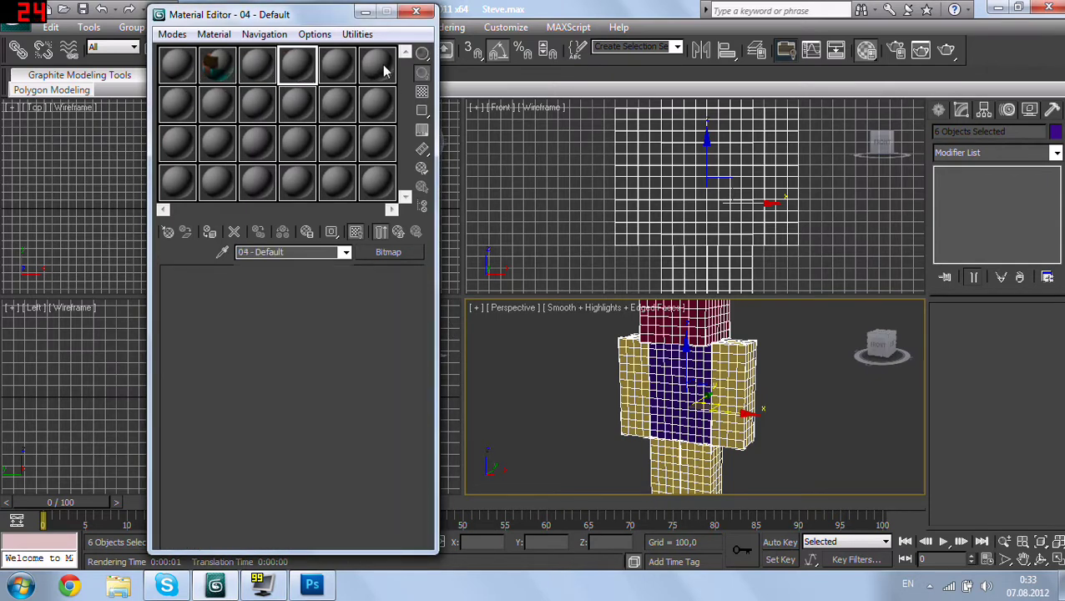
click(382, 70)
click(334, 72)
click(415, 12)
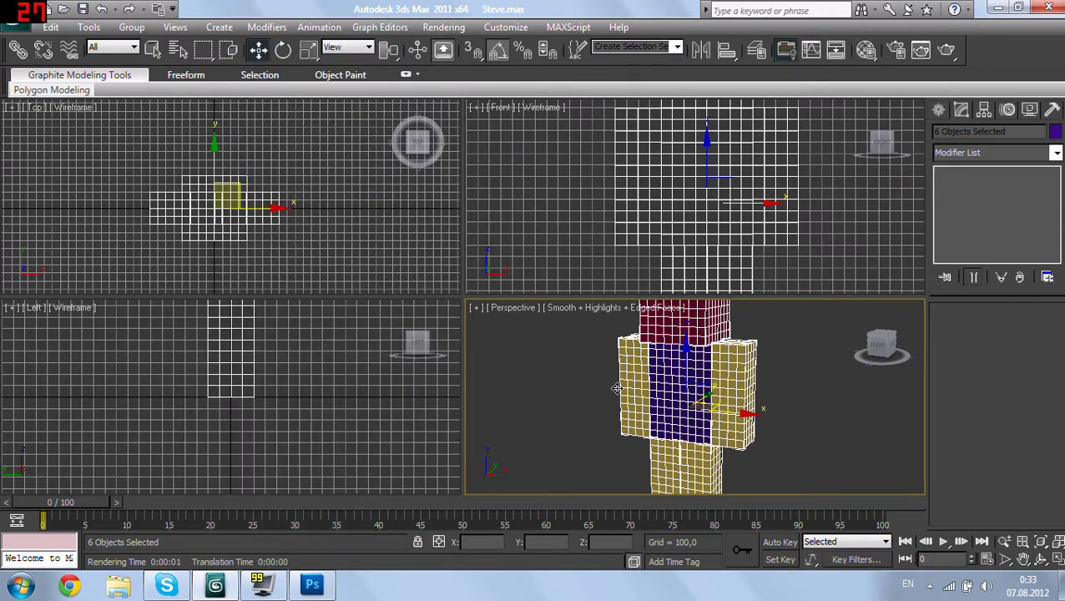
mouse_move(617, 388)
alt+middle_down()
mouse_move(555, 399)
mouse_move(566, 406)
alt+middle_up()
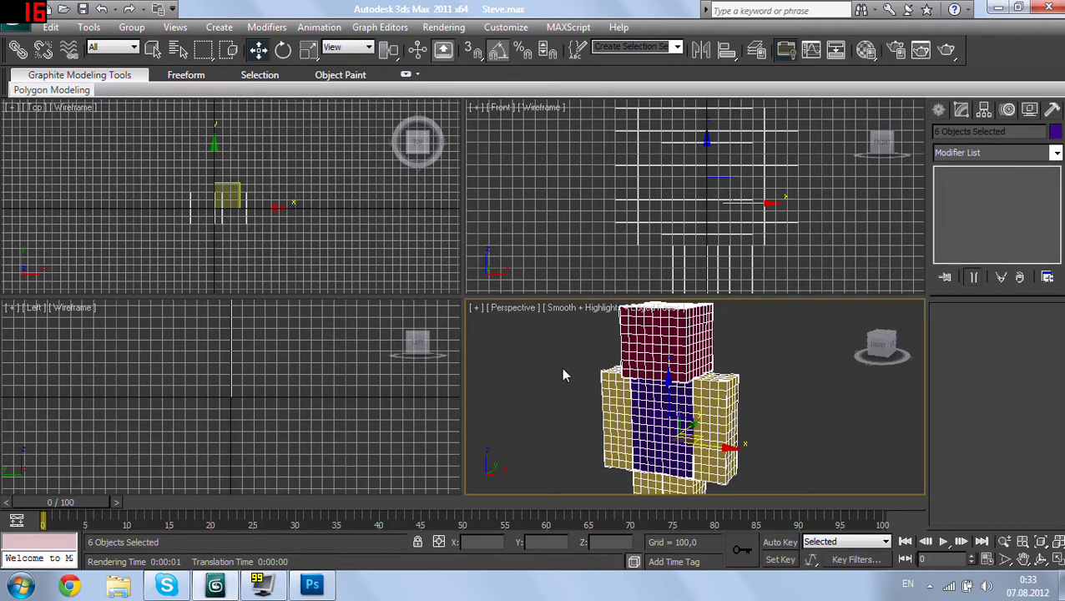
Step: Create a new folder on the desktop named textures
key(super+d)
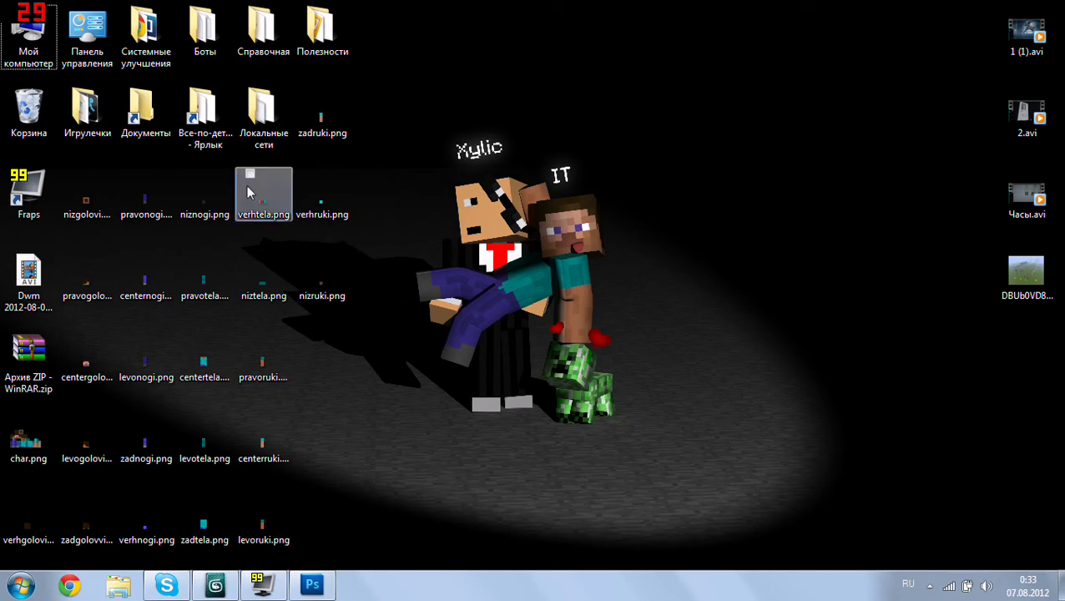
right_click(425, 193)
mouse_move(472, 385)
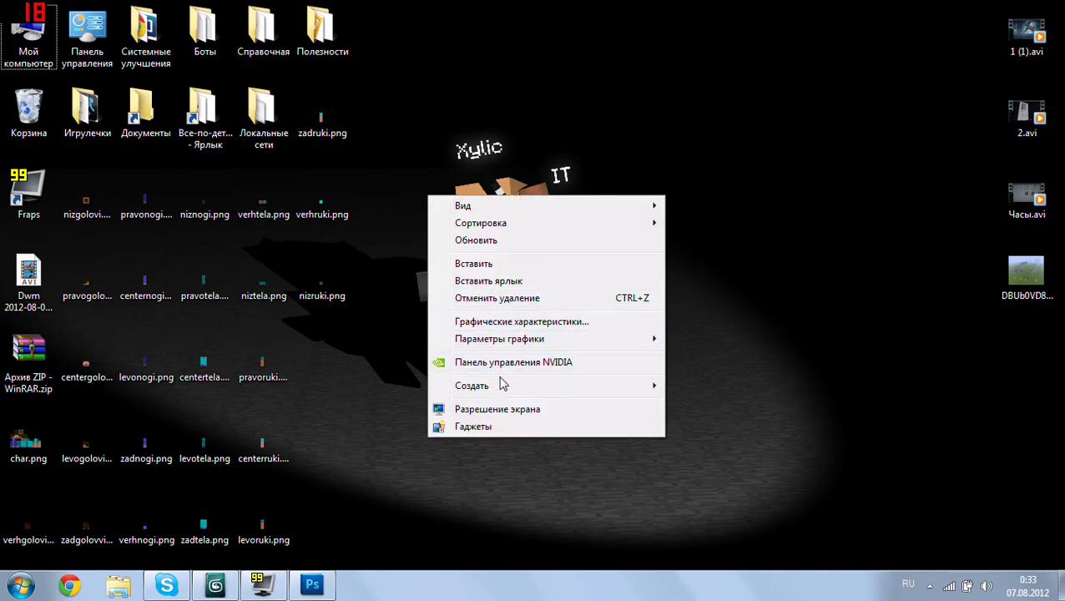
click(677, 380)
text(e)
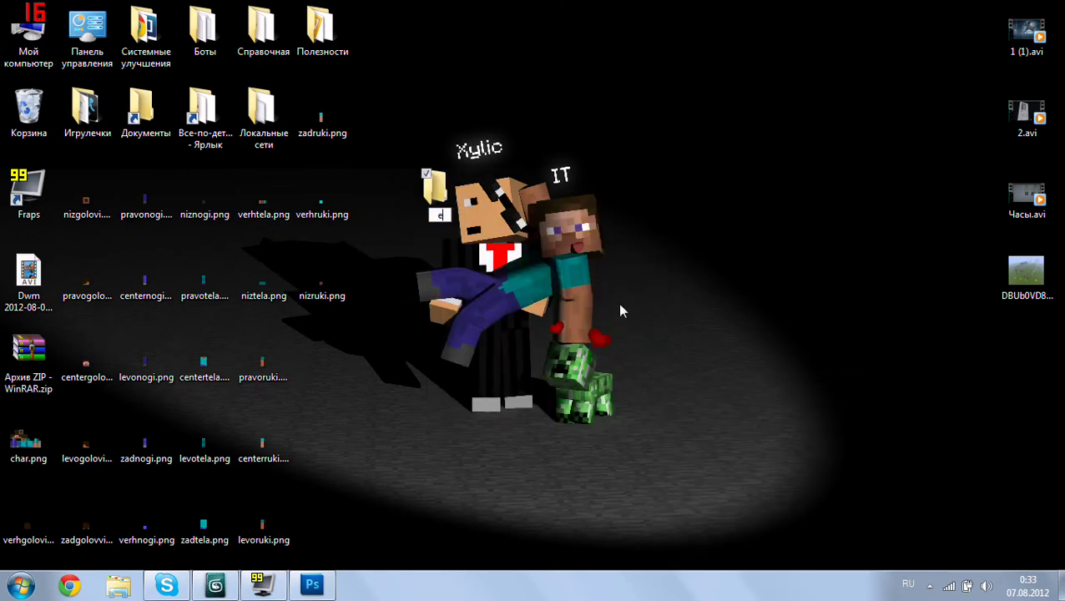
text(куы)
Step: Move all slice PNGs and char.png into textures, delete the WinRAR zip, and check the folder
mouse_move(321, 116)
mouse_down()
mouse_move(434, 188)
mouse_move(220, 317)
mouse_move(67, 288)
mouse_move(438, 192)
mouse_up()
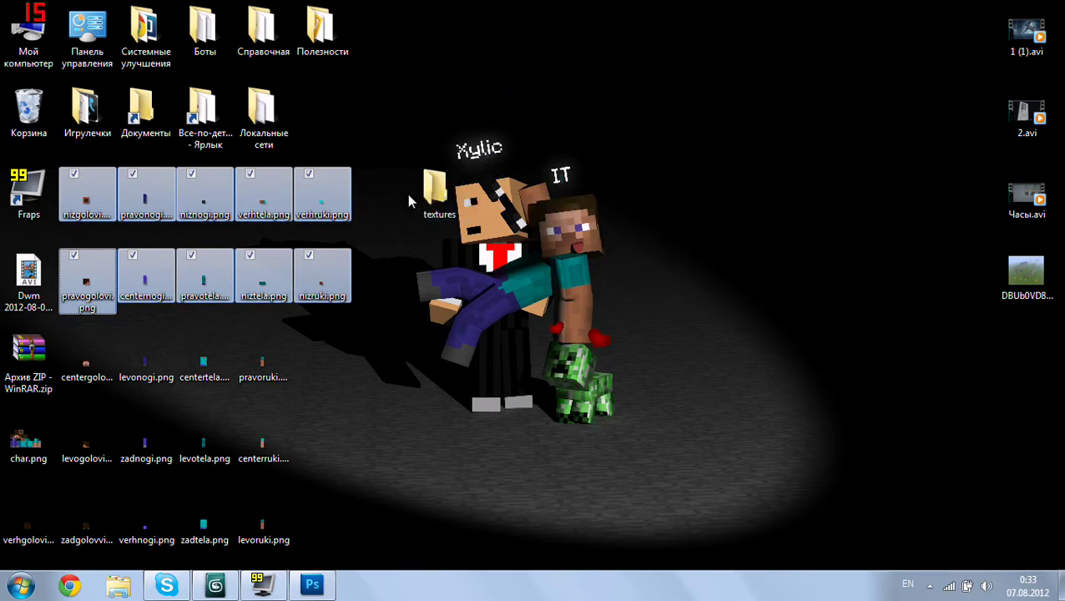
drag(391, 321, 90, 519)
drag(174, 436, 435, 191)
click(33, 525)
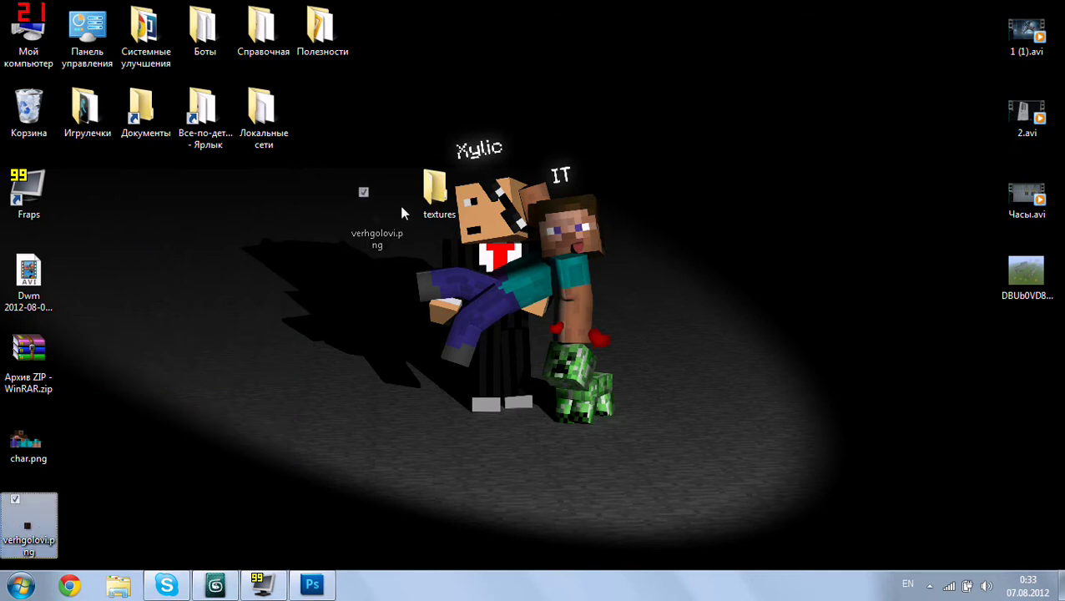
drag(33, 524, 435, 191)
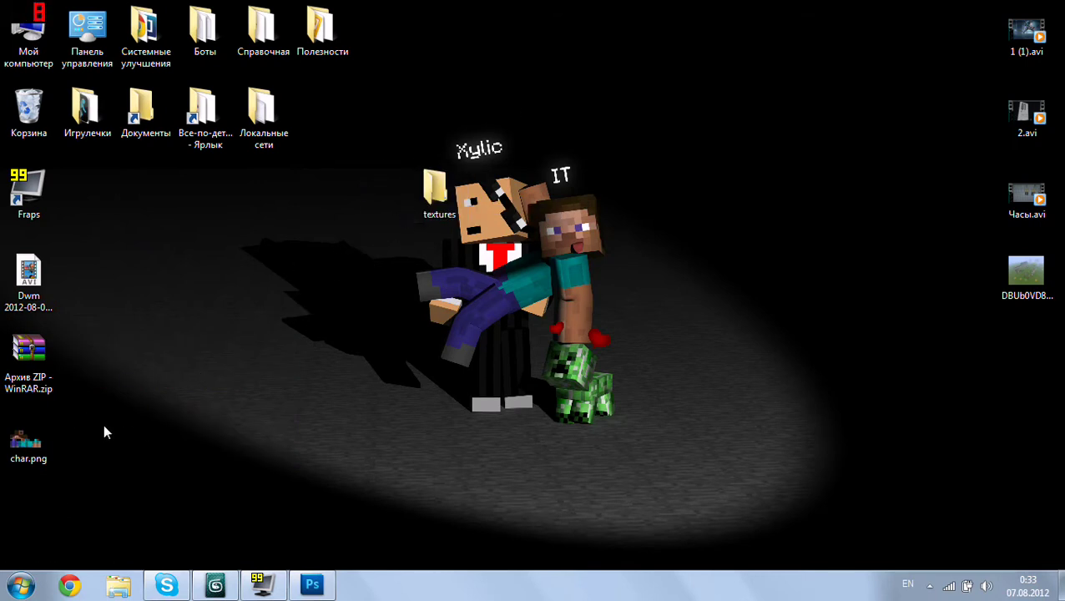
drag(28, 443, 435, 191)
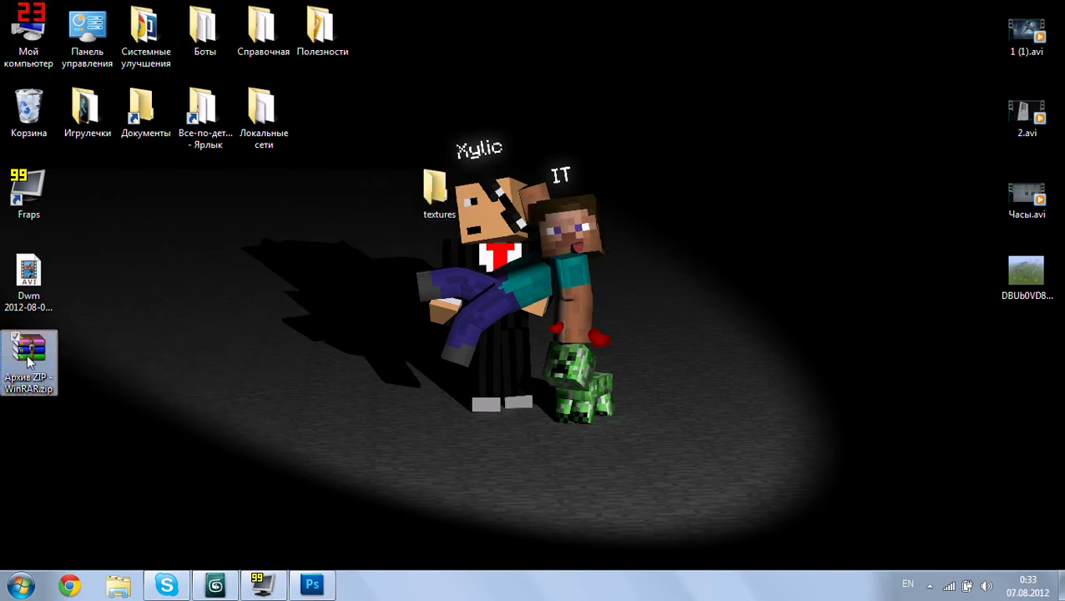
drag(29, 359, 29, 112)
double_click(446, 204)
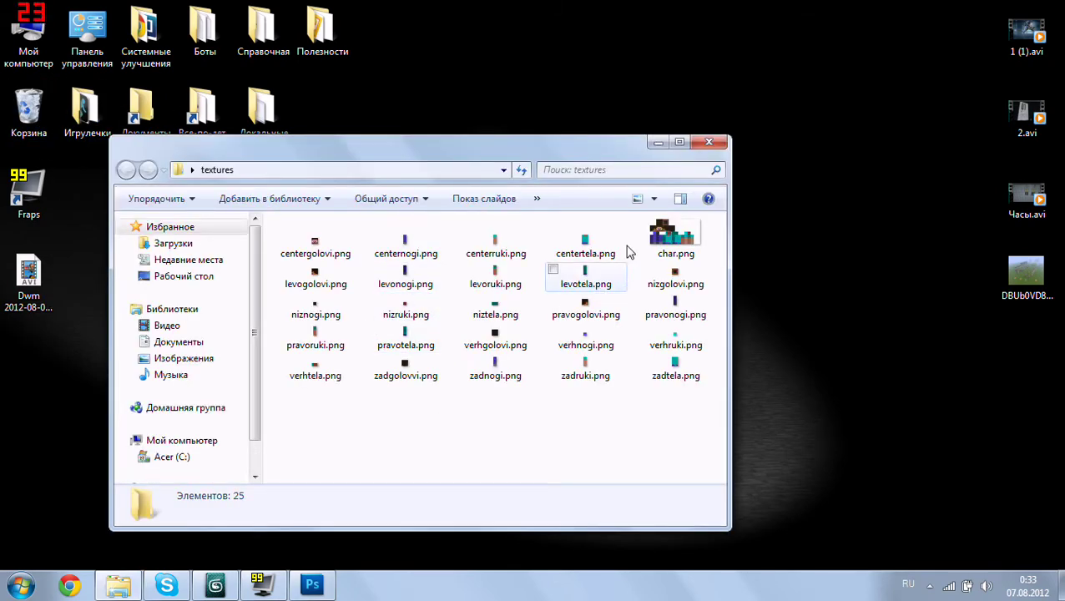
click(709, 142)
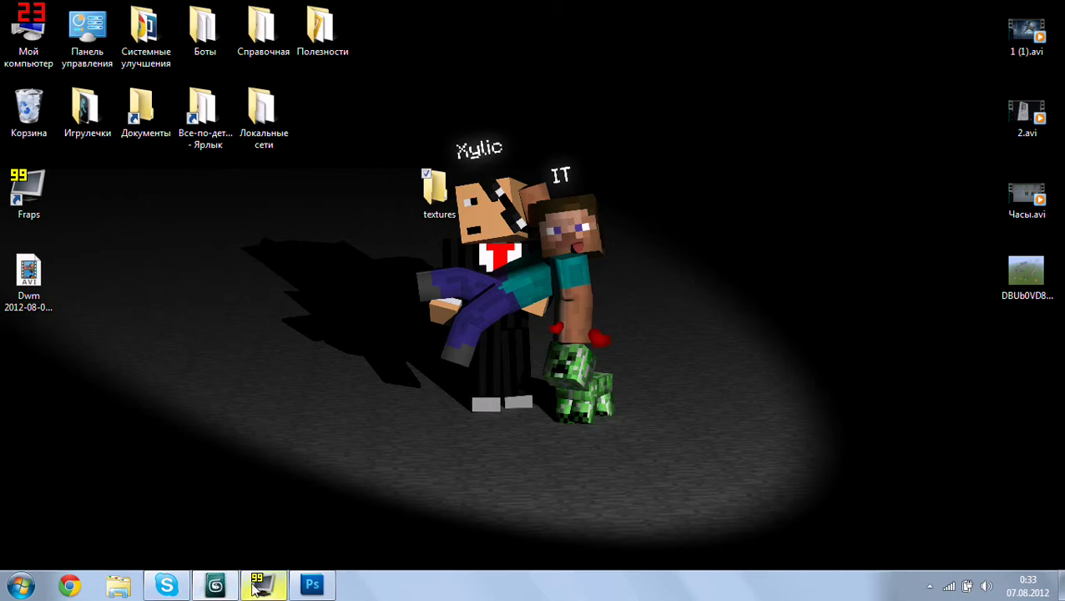
click(215, 587)
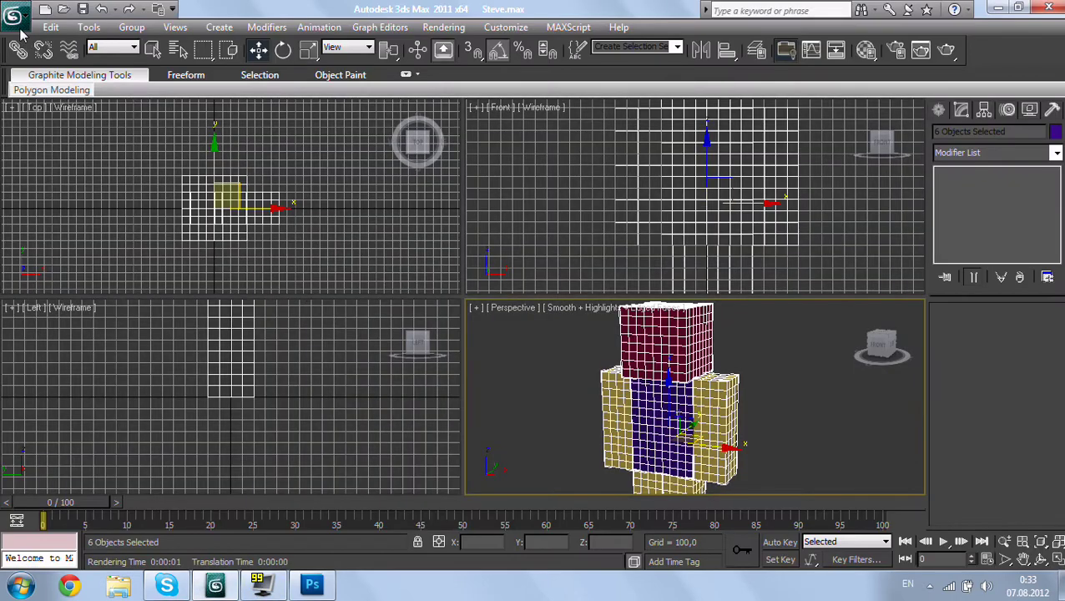
click(15, 15)
click(58, 197)
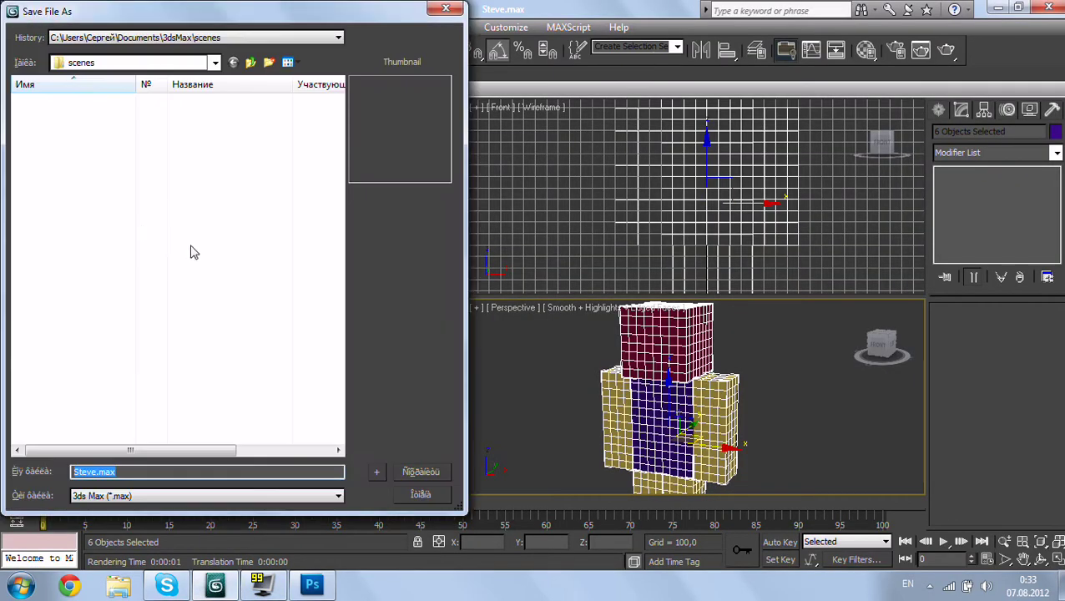
click(422, 494)
middle_drag(620, 370, 621, 378)
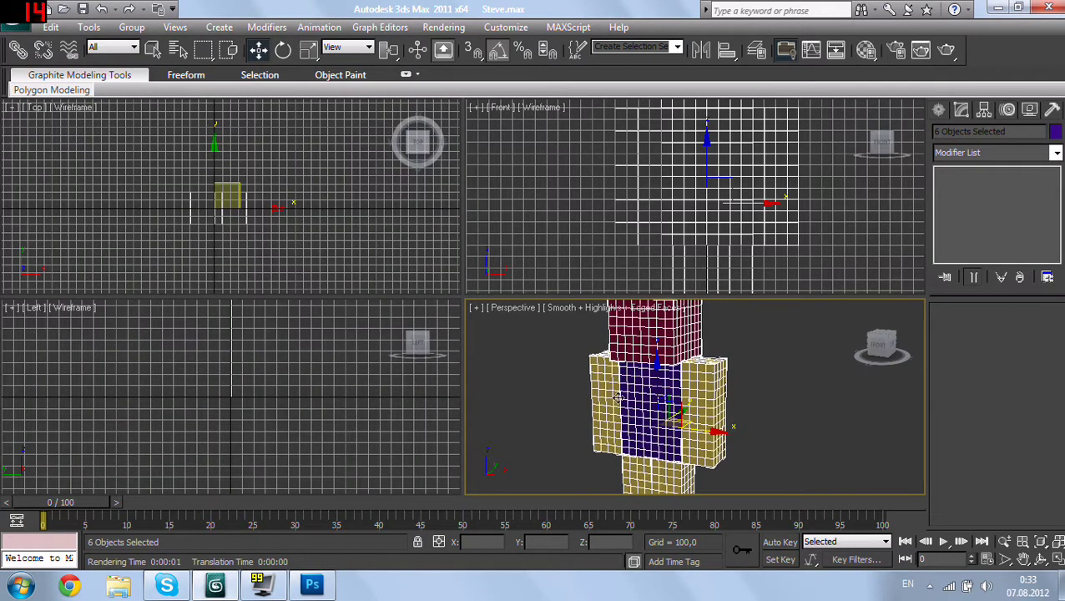
key(m)
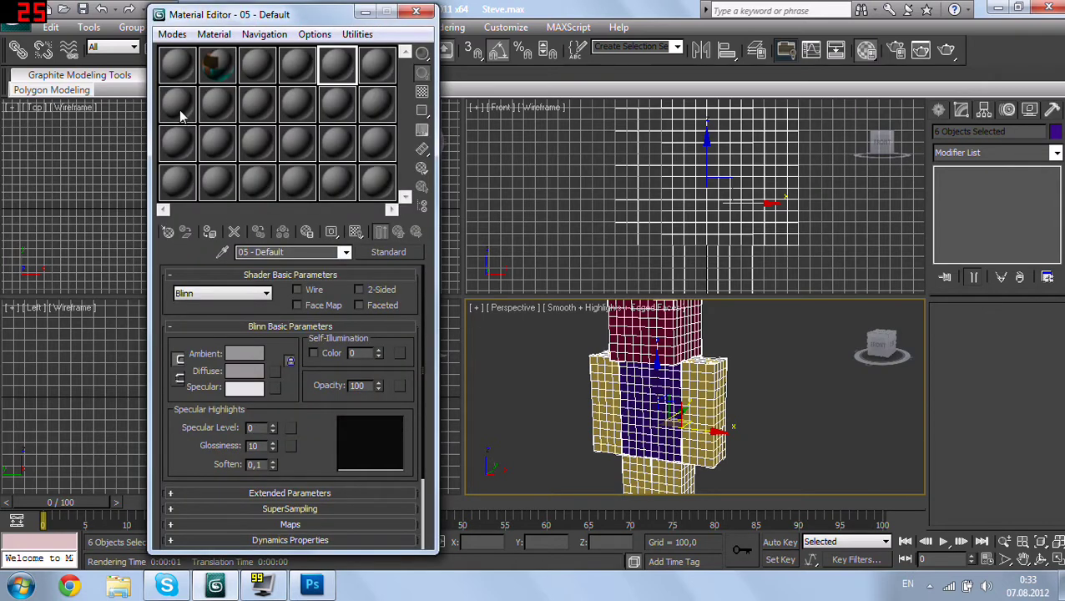
click(179, 106)
right_click(192, 109)
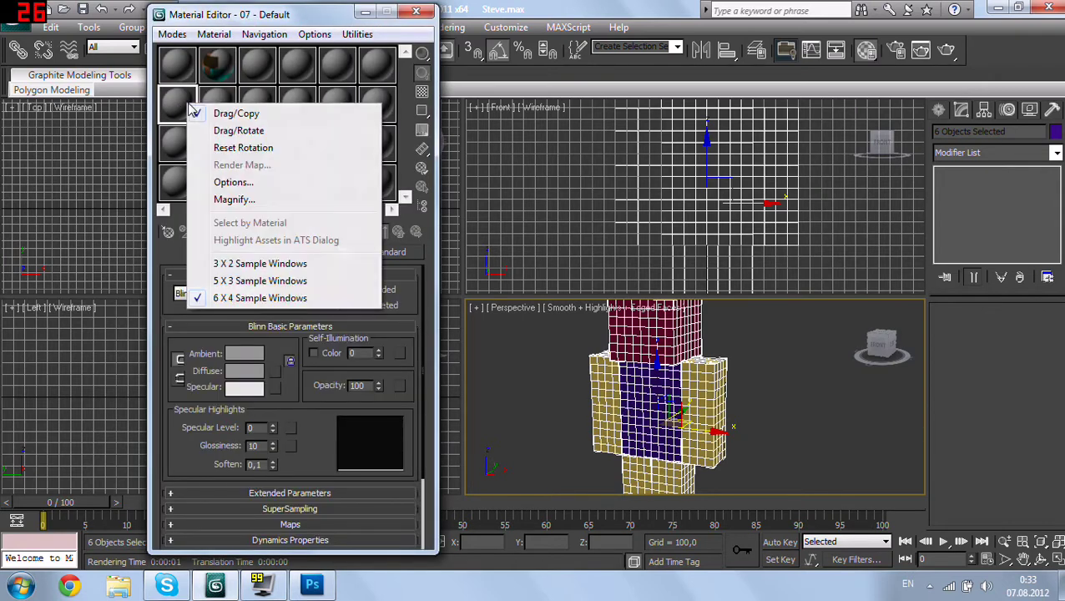
click(250, 298)
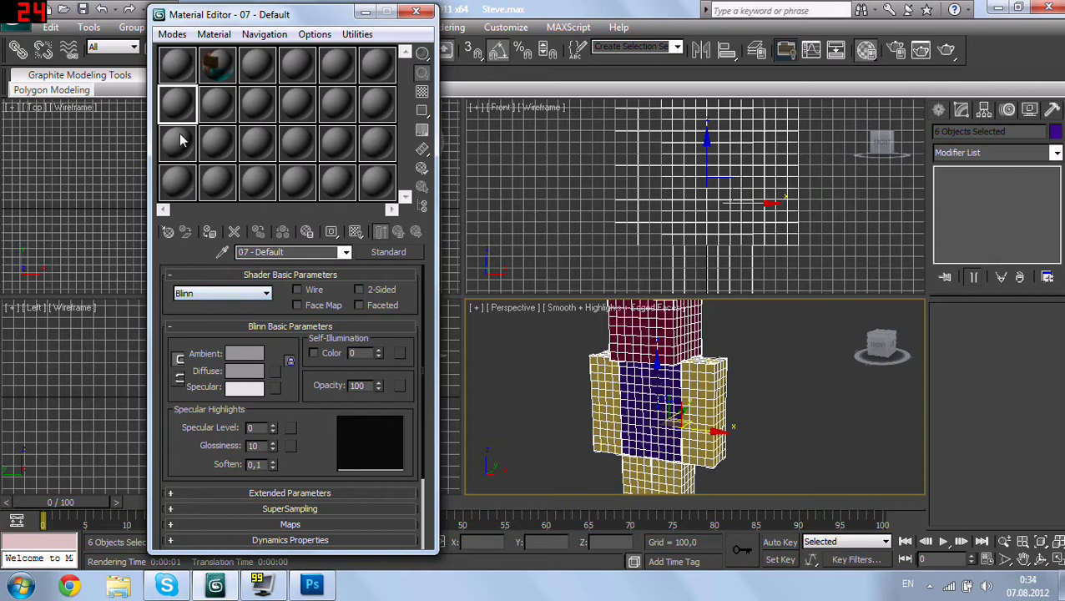
click(182, 143)
click(177, 113)
right_click(177, 118)
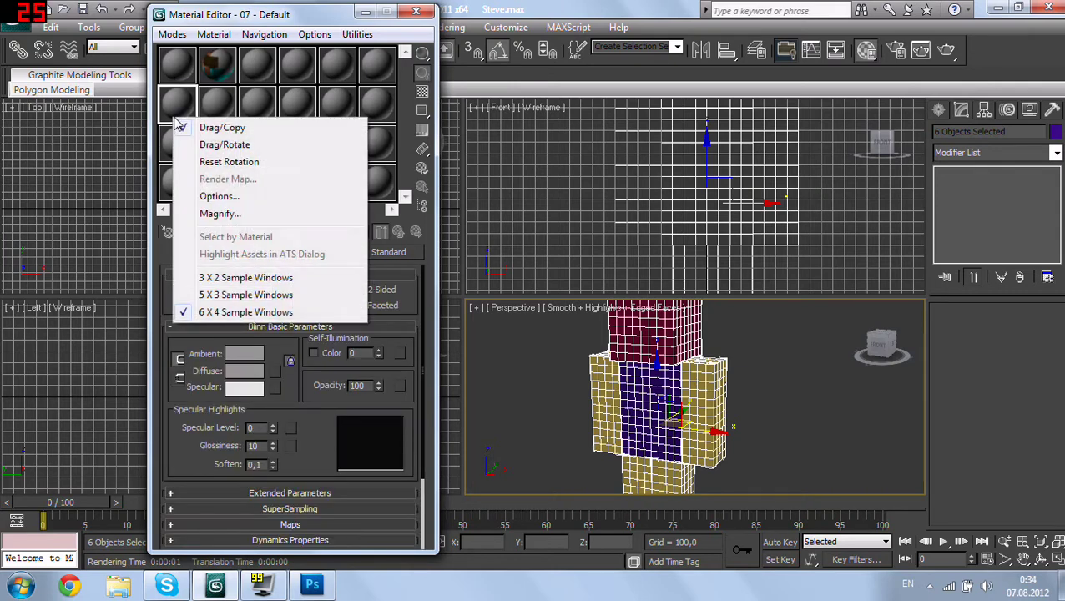
click(211, 279)
right_click(179, 139)
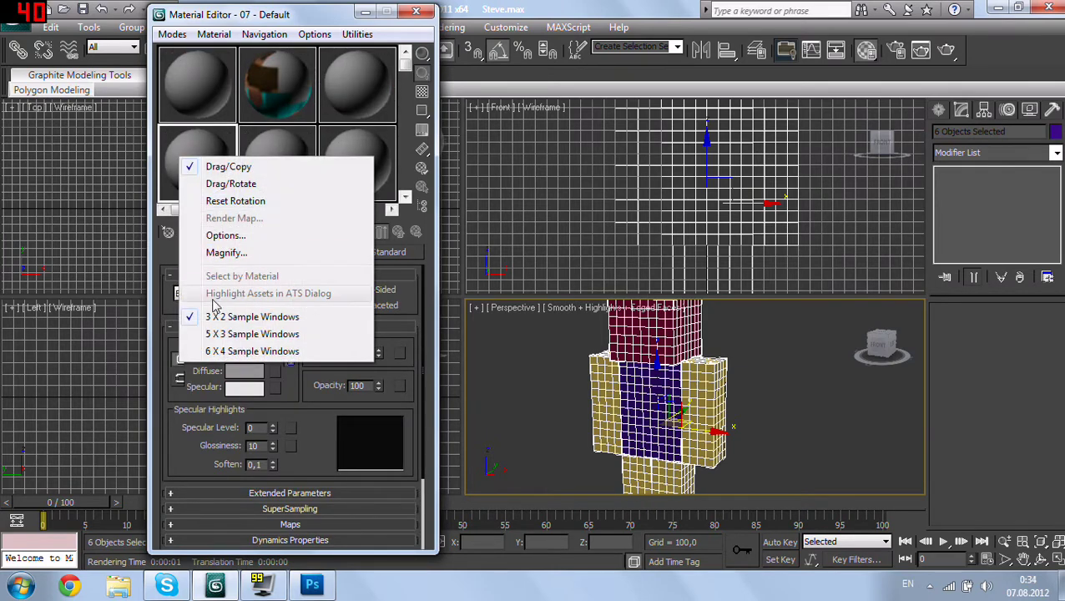
click(214, 351)
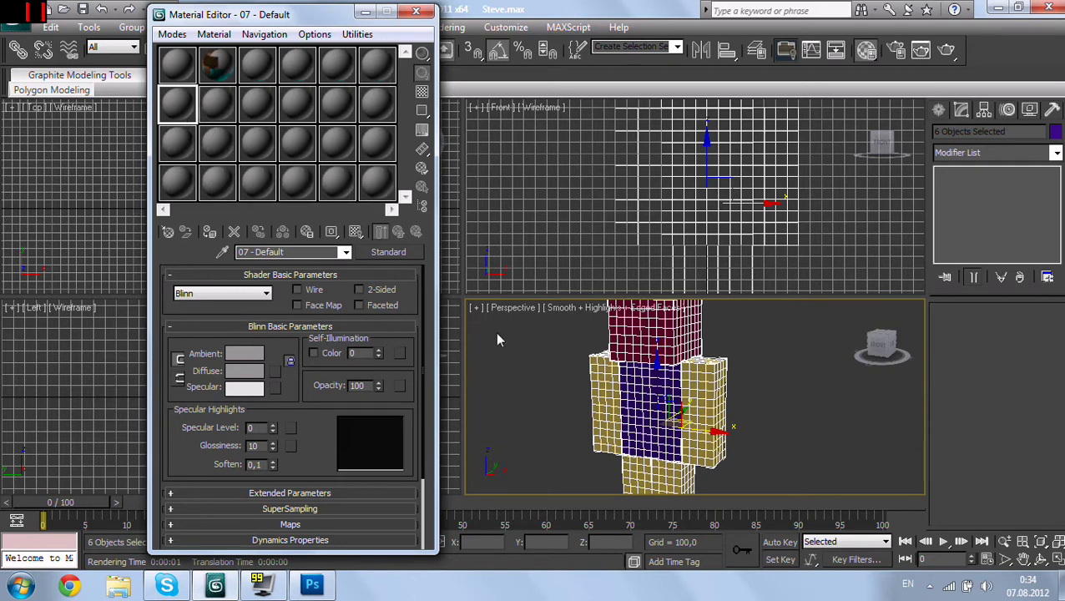
Step: Select the arm box Box005 and drag it well to the left of the torso
middle_drag(603, 393, 591, 372)
alt+middle_drag(572, 431, 641, 403)
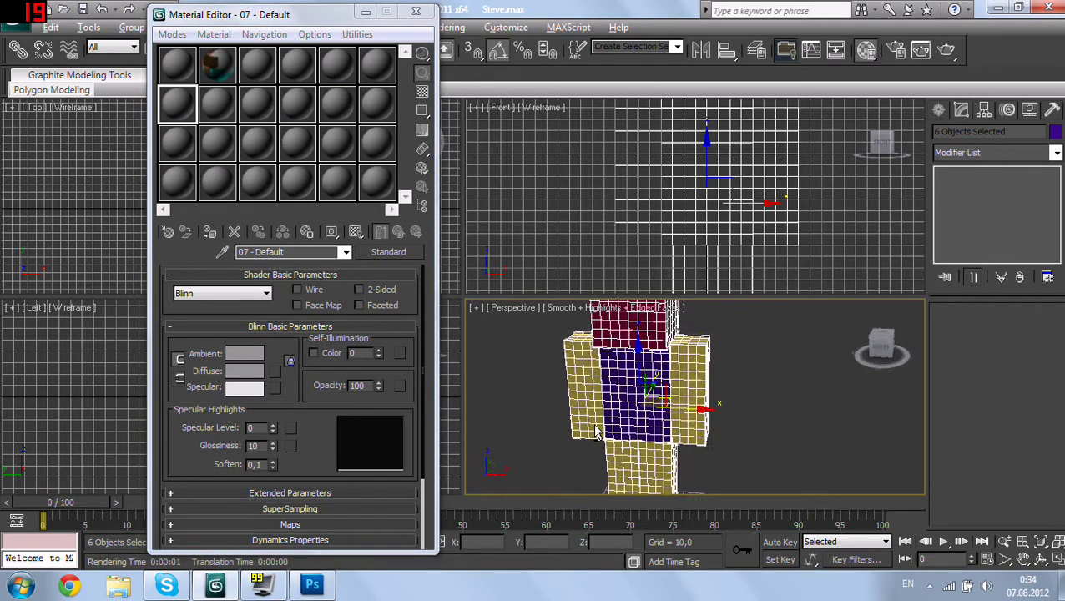
click(641, 403)
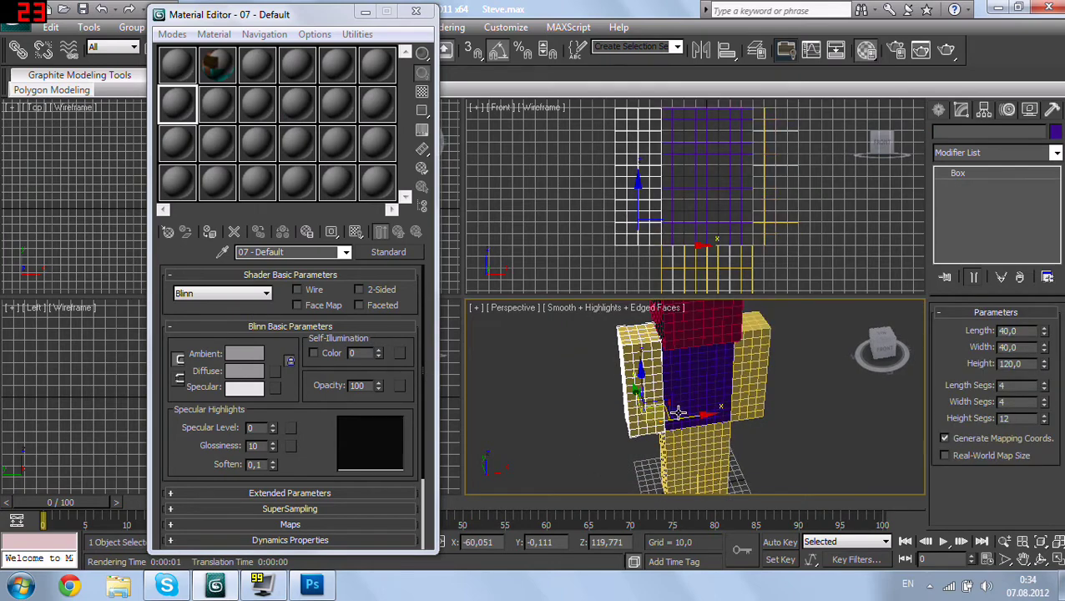
mouse_move(641, 404)
mouse_down()
mouse_move(664, 437)
mouse_move(635, 434)
mouse_up()
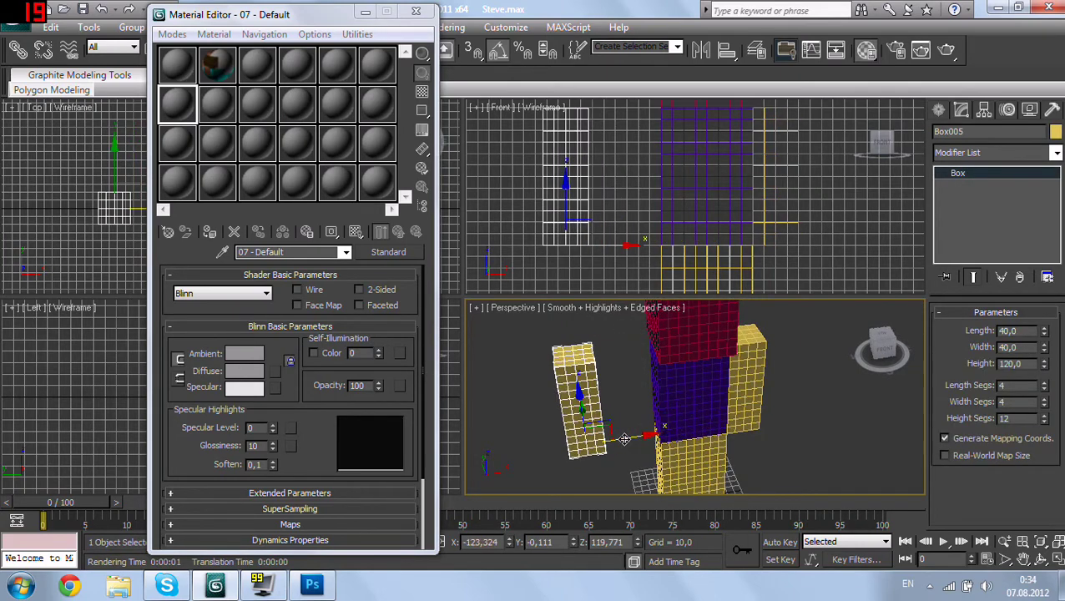
alt+middle_drag(634, 434, 639, 401)
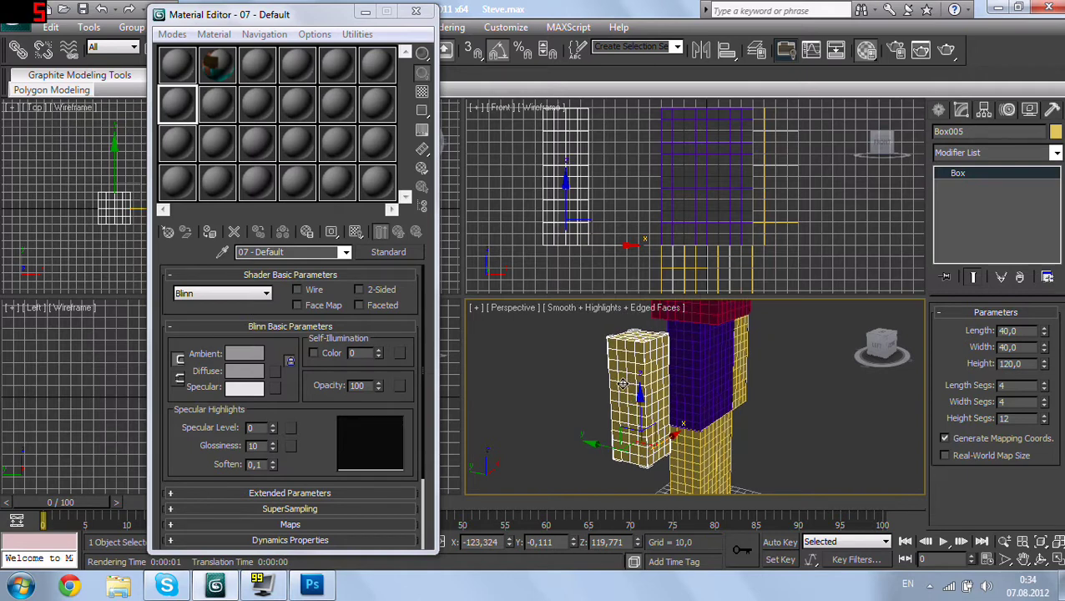
scroll(619, 373, up, 3)
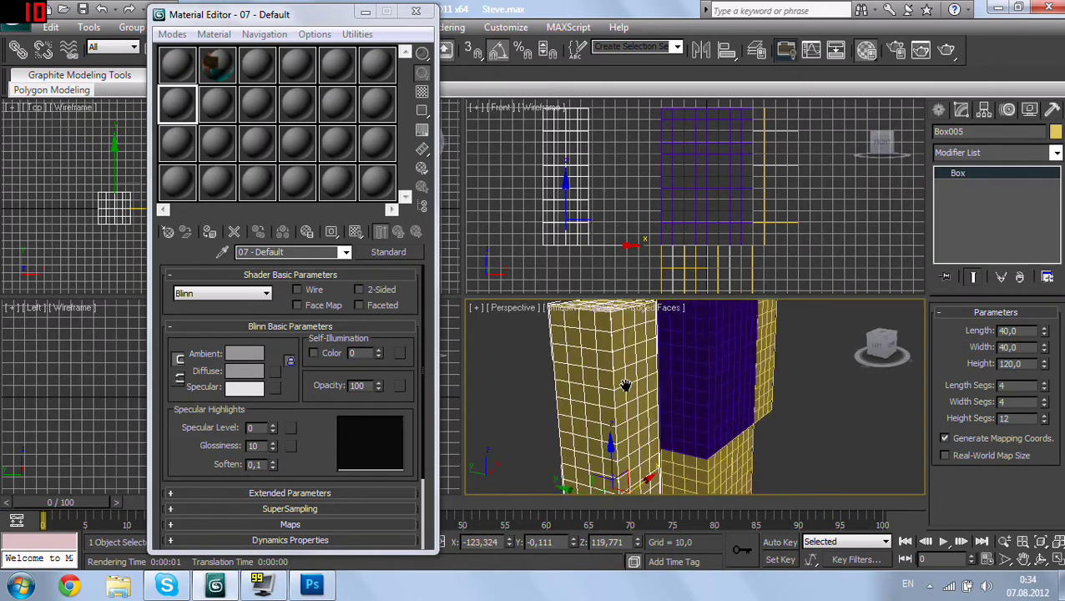
alt+middle_drag(607, 418, 634, 391)
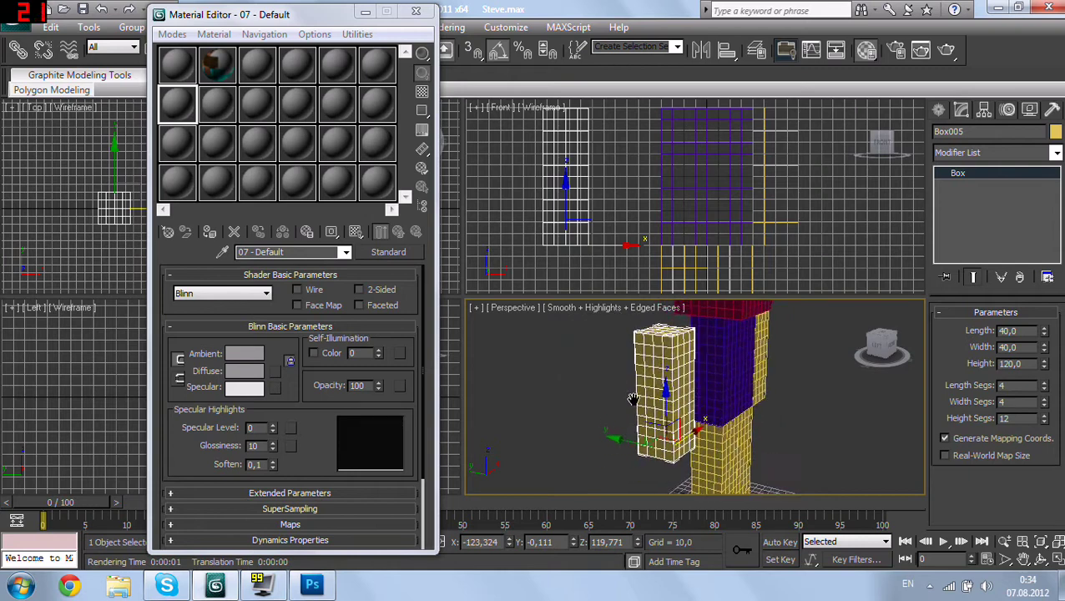
right_click(634, 397)
mouse_move(668, 531)
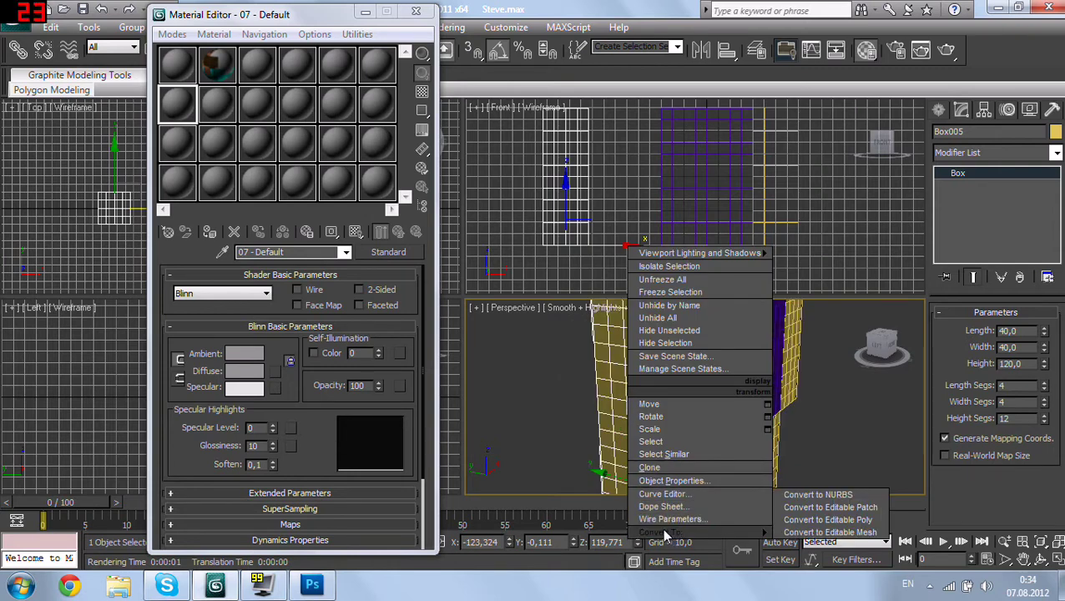
Step: Convert the arm box Box005 to an Editable Poly and return to the Modify panel
click(799, 521)
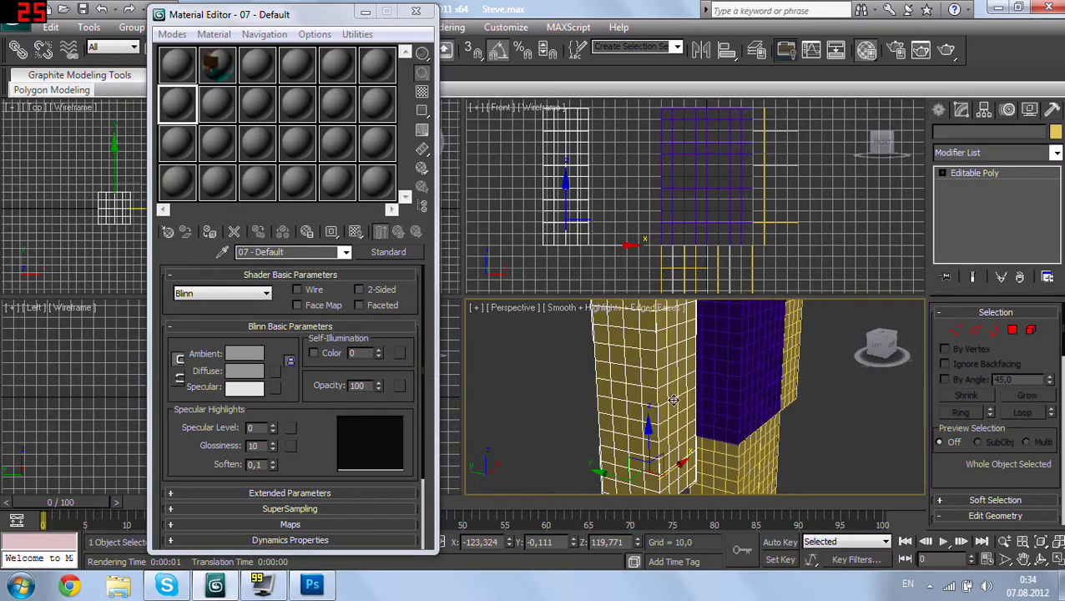
scroll(673, 400, down, 3)
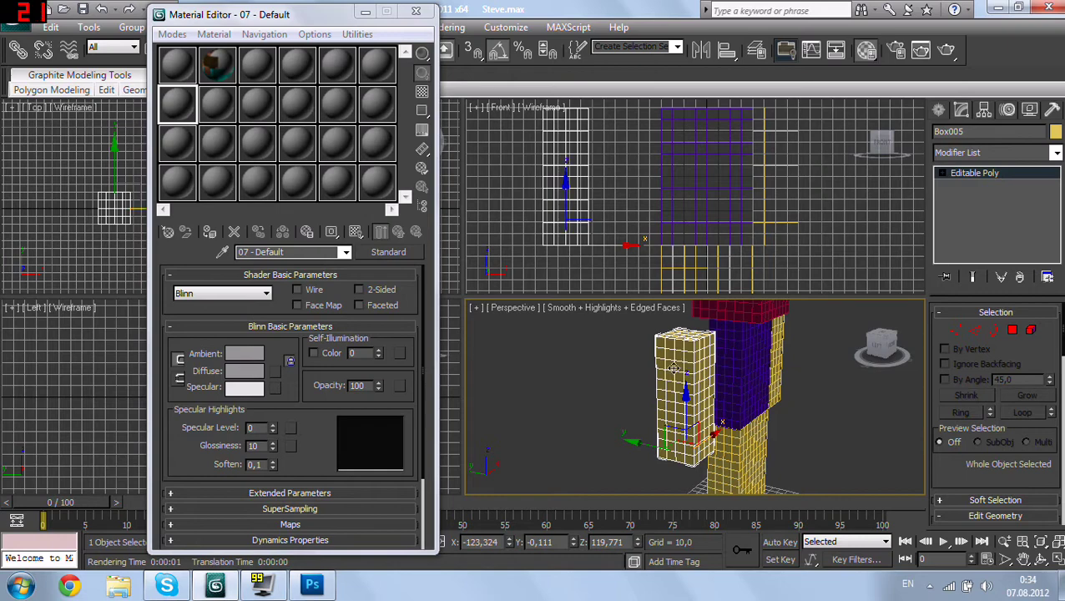
alt+middle_drag(804, 404, 694, 396)
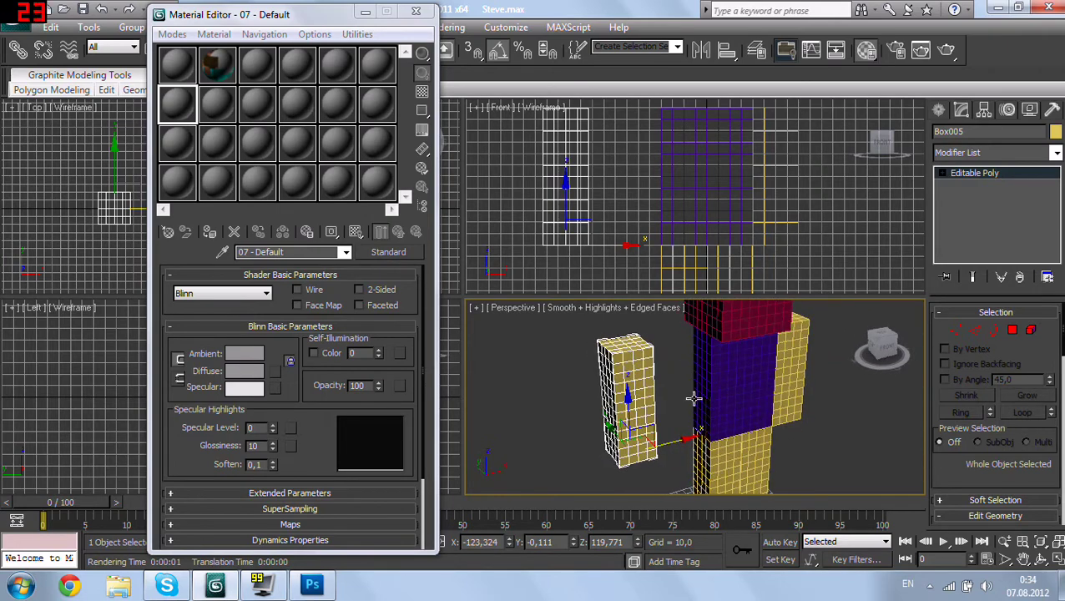
scroll(752, 424, up, 3)
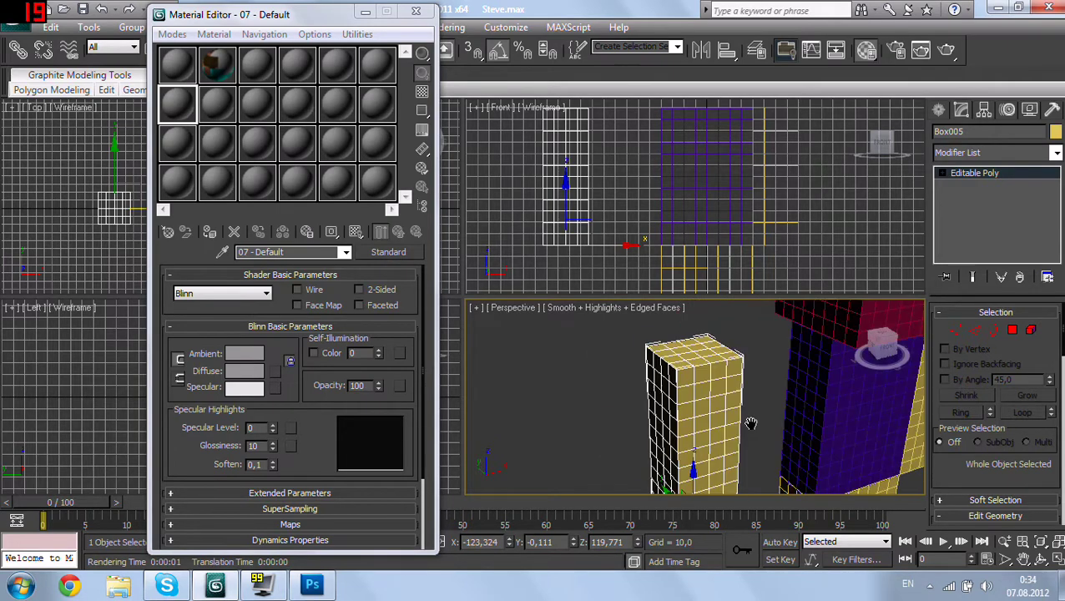
click(939, 111)
click(960, 110)
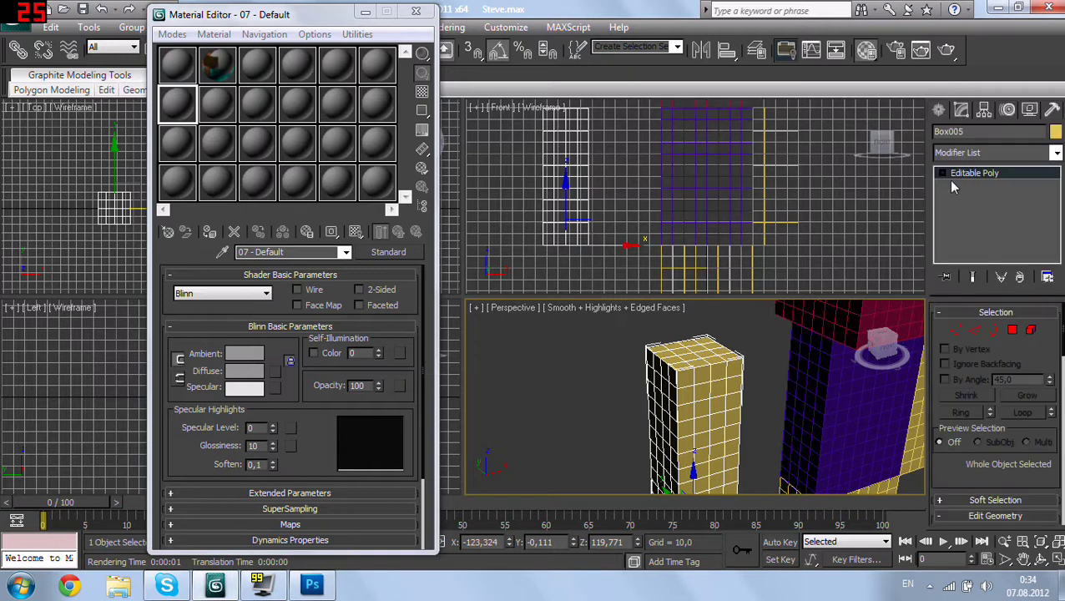
scroll(724, 374, up, 1)
scroll(723, 374, up, 2)
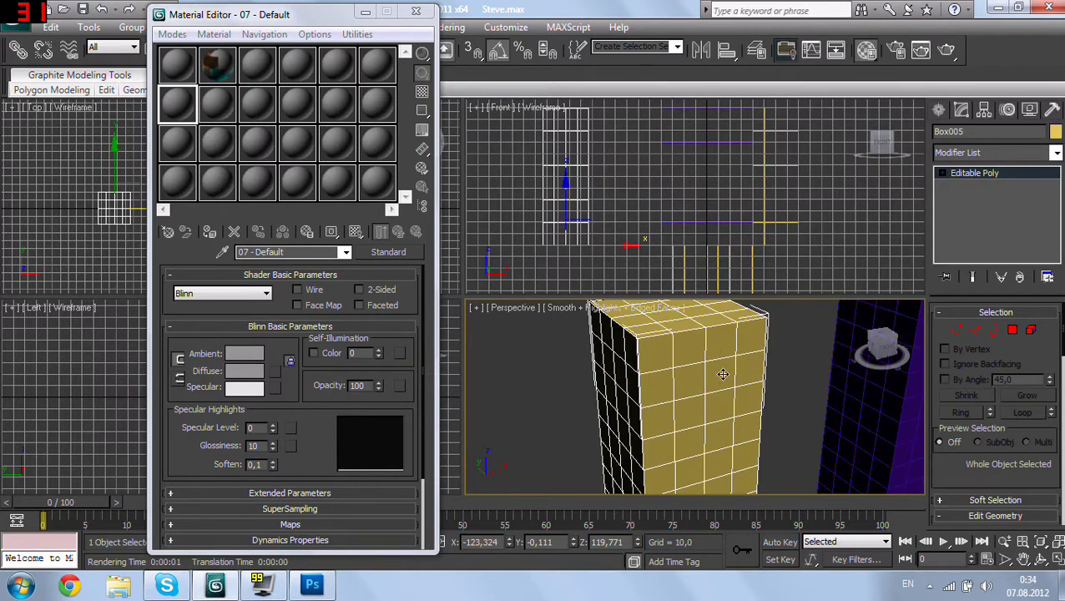
Step: Enter Polygon sub-object level and select individual faces of the arm box
click(942, 174)
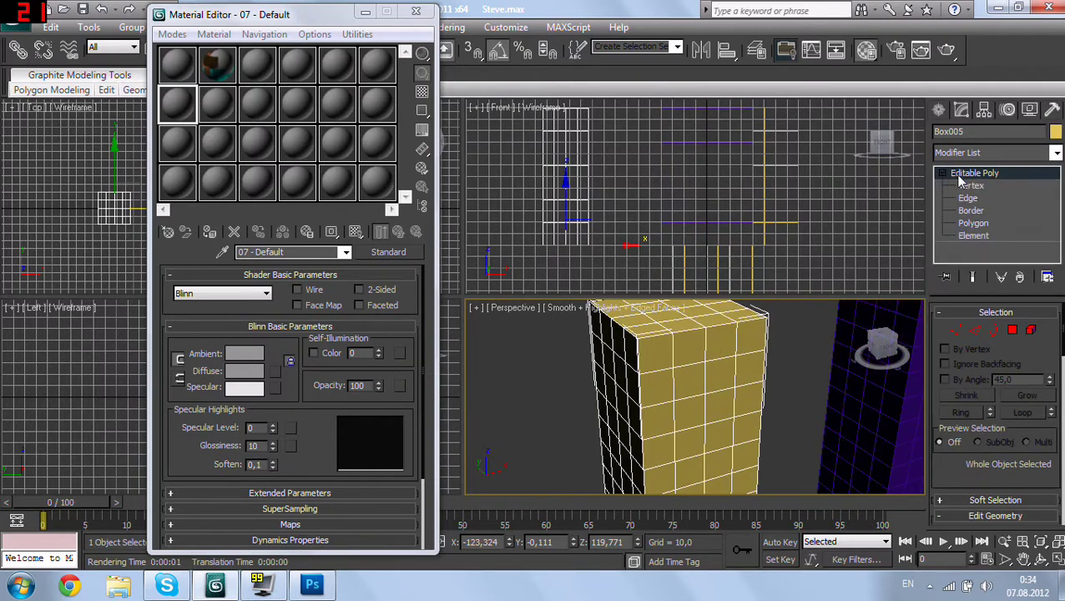
click(947, 174)
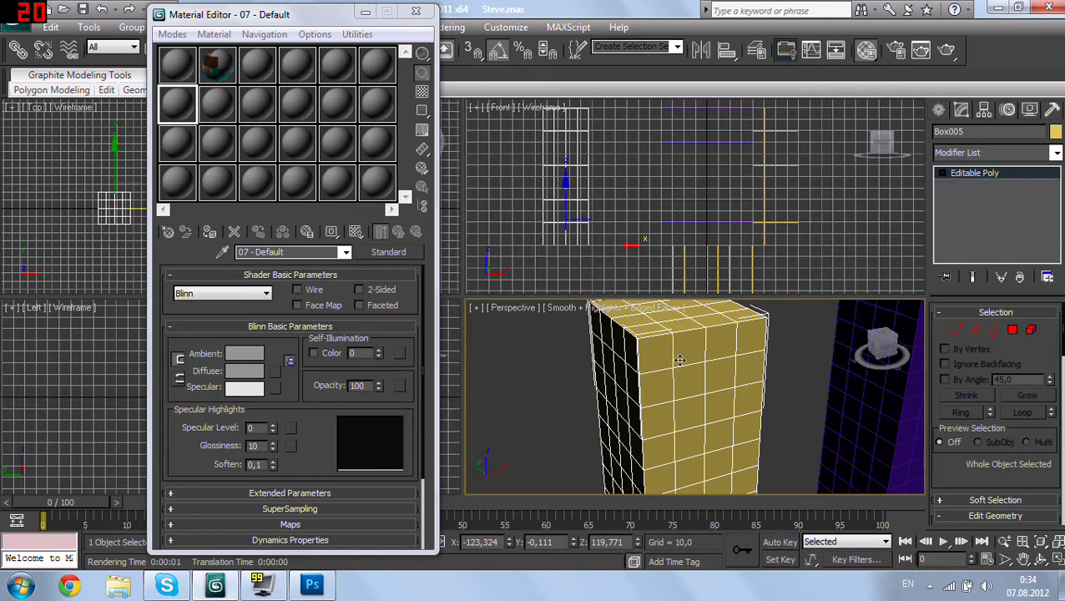
click(942, 174)
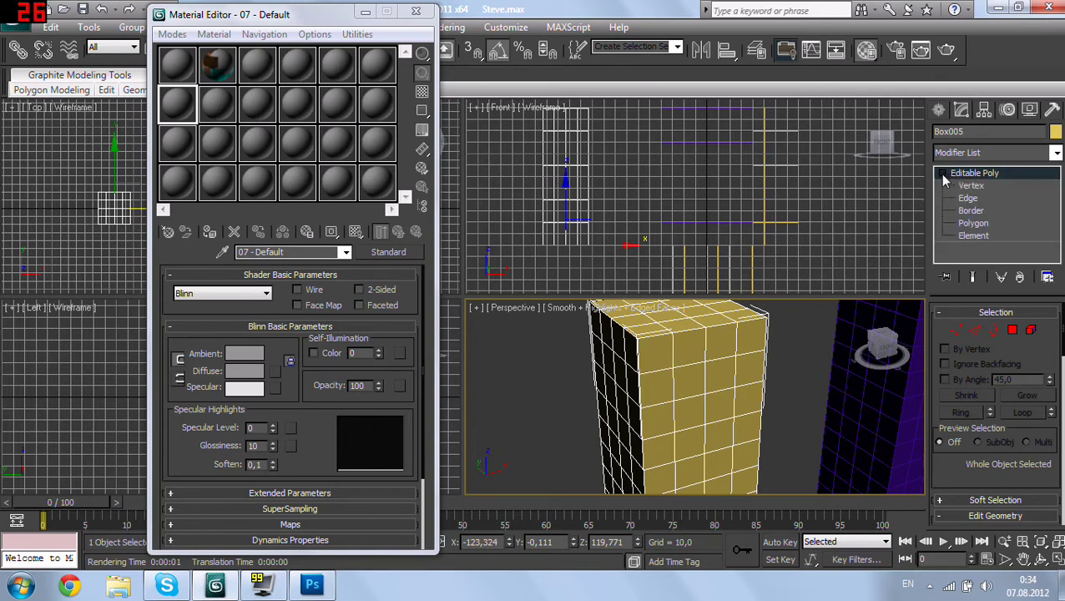
click(972, 224)
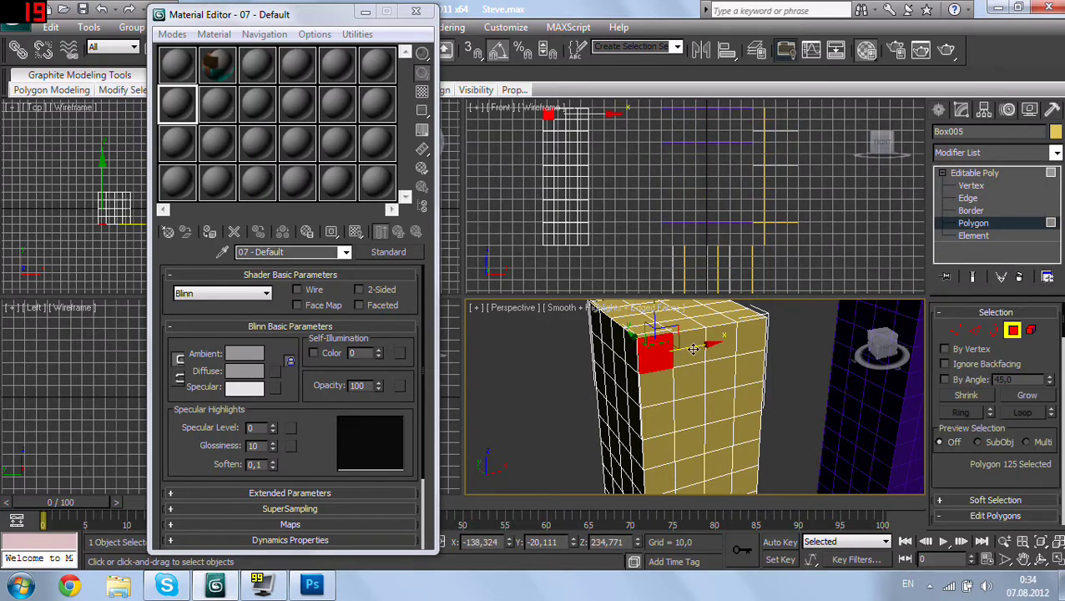
click(693, 380)
click(660, 396)
mouse_move(680, 401)
alt+middle_down()
mouse_move(669, 440)
mouse_move(730, 438)
mouse_move(755, 404)
alt+middle_up()
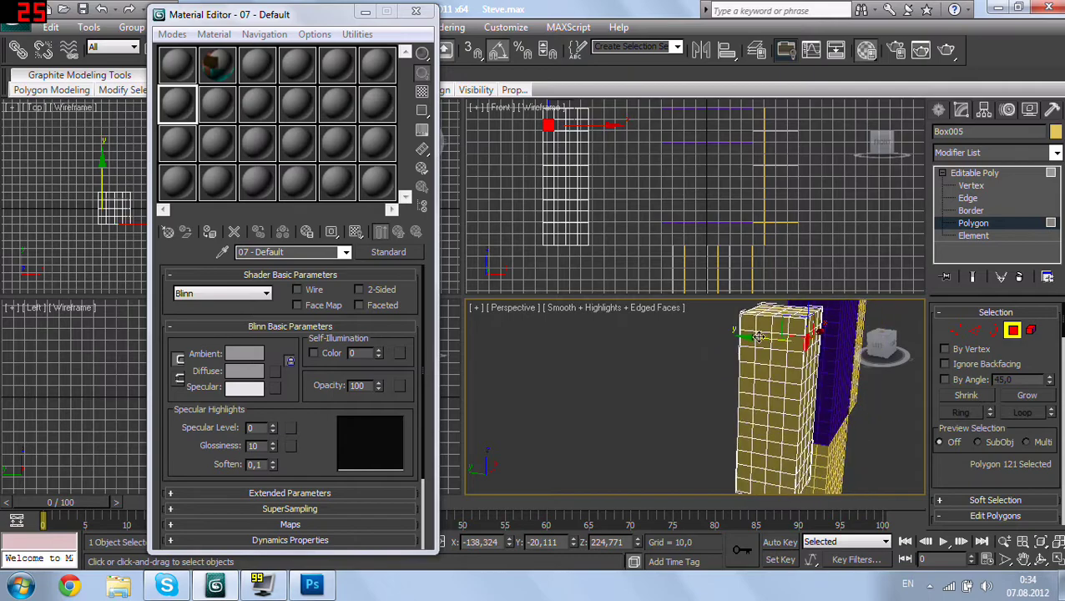
mouse_move(353, 14)
mouse_down()
mouse_move(498, 136)
mouse_move(386, 240)
mouse_move(363, 229)
mouse_up()
scroll(604, 209, down, 3)
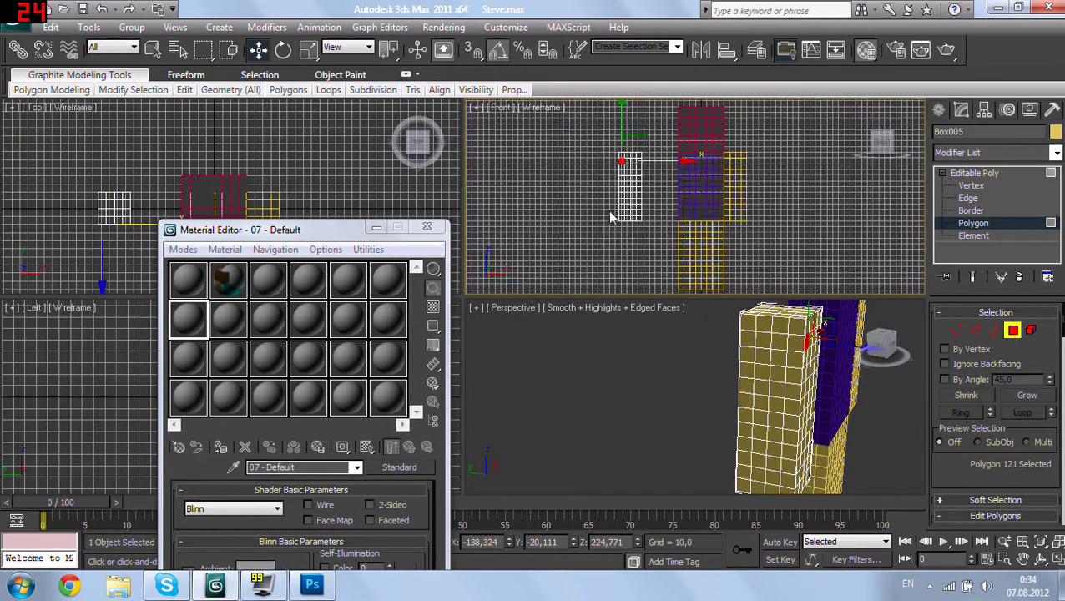
Step: With the Material Editor closed, marquee-select all of the arm box's polygons in the Left view
click(430, 227)
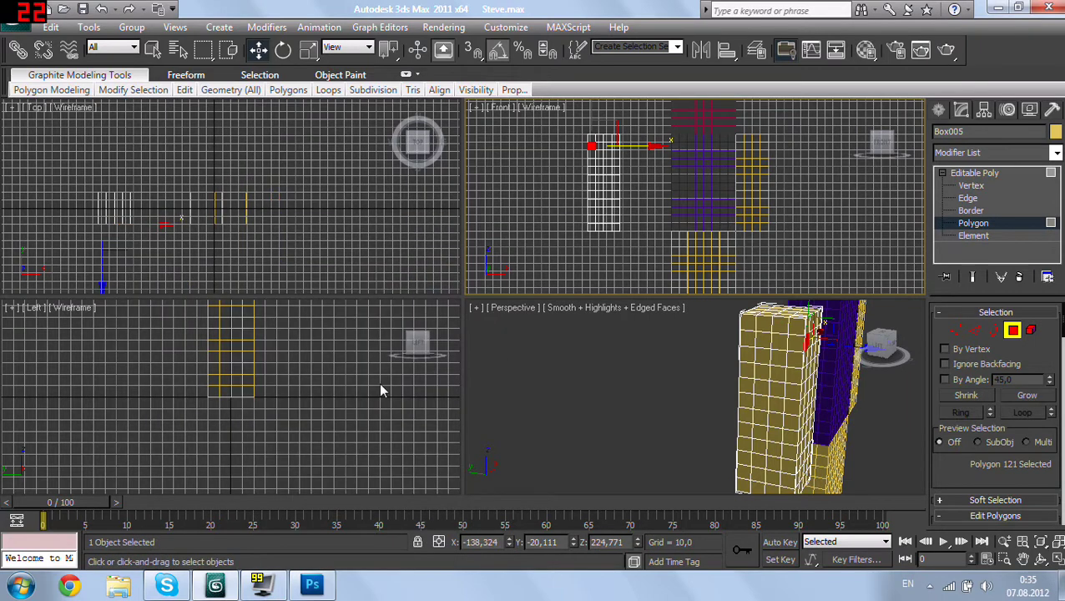
right_click(288, 406)
scroll(309, 430, up, 2)
scroll(350, 488, up, 2)
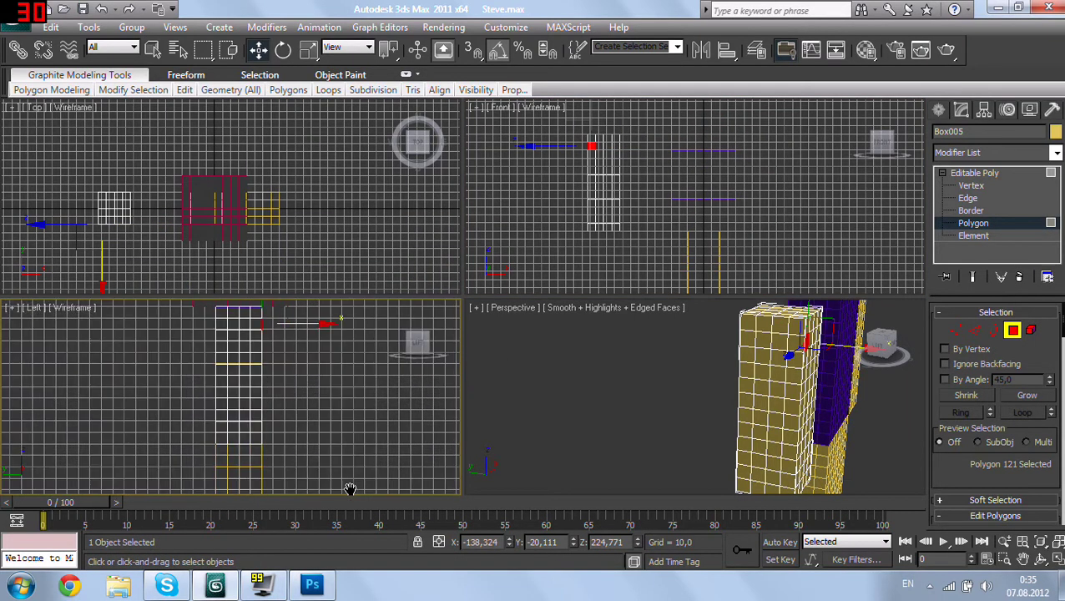
middle_drag(320, 392, 319, 428)
click(224, 337)
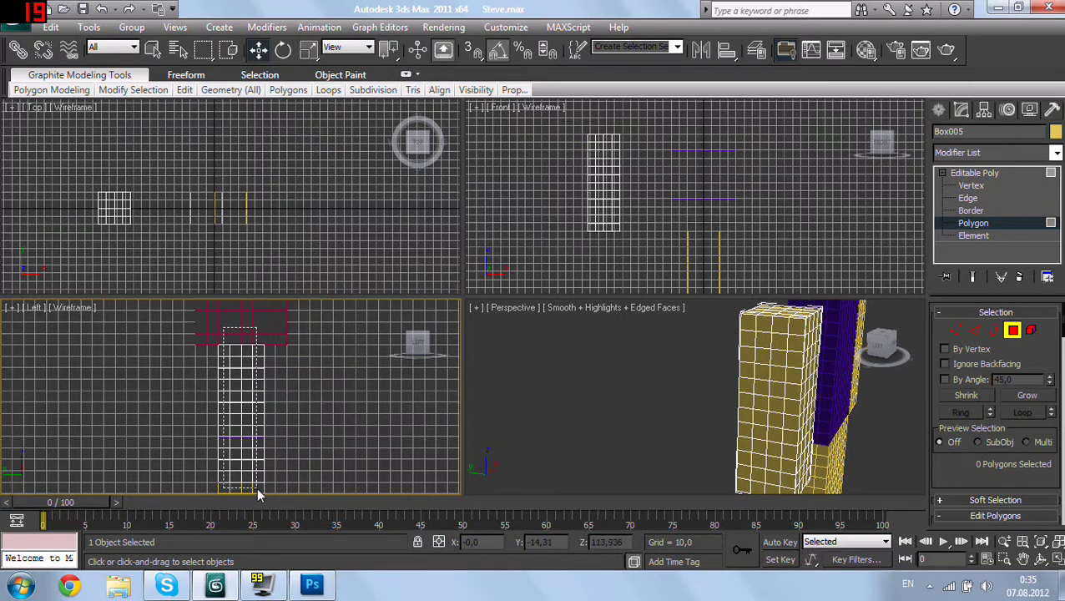
drag(255, 440, 256, 493)
Step: Reduce the selection to the 48 polygons of one long arm side and activate the 04 - Default material
mouse_move(725, 446)
alt+middle_down()
mouse_move(678, 478)
mouse_move(612, 490)
alt+middle_up()
scroll(298, 217, up, 3)
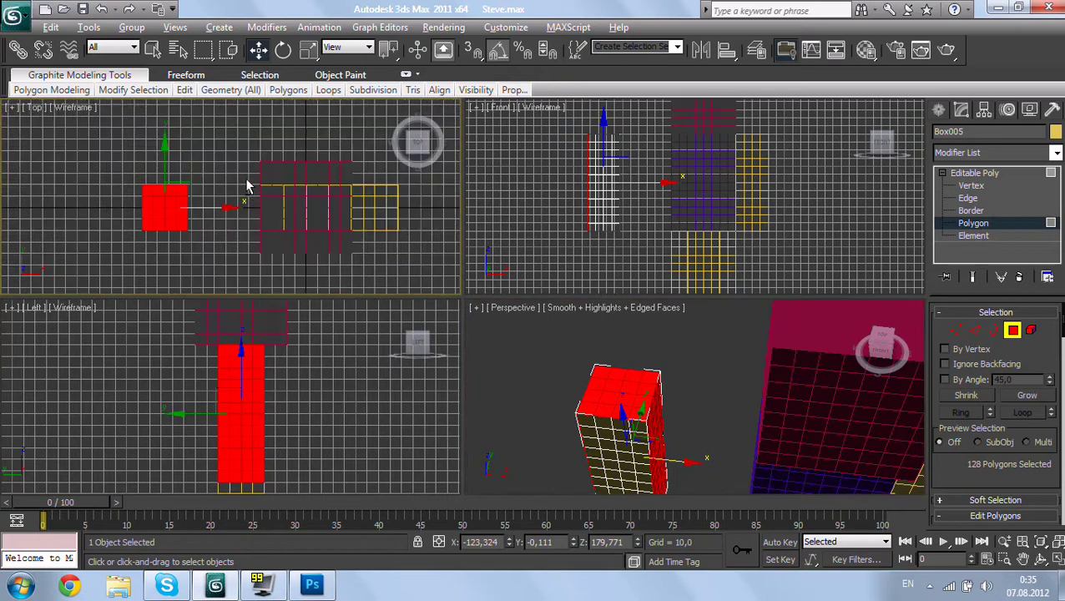
alt+click(150, 262)
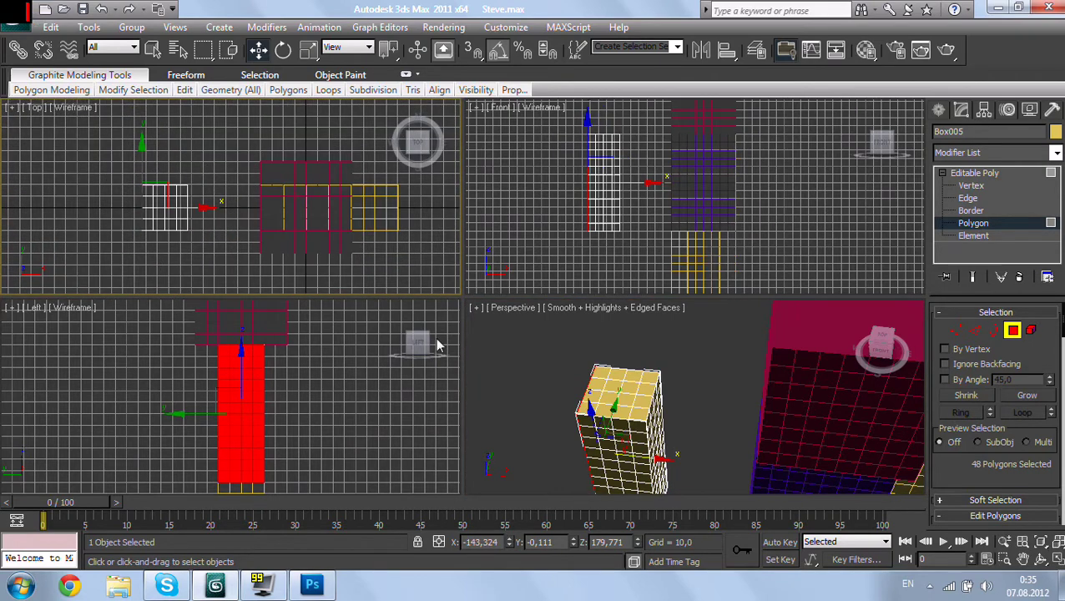
mouse_move(575, 420)
alt+middle_down()
mouse_move(589, 368)
mouse_move(625, 409)
mouse_move(717, 386)
mouse_move(777, 333)
mouse_move(732, 269)
mouse_move(544, 257)
mouse_move(507, 402)
mouse_move(547, 488)
mouse_move(718, 388)
mouse_move(694, 394)
mouse_move(652, 379)
mouse_move(610, 425)
mouse_move(614, 404)
mouse_move(602, 392)
alt+middle_up()
scroll(602, 393, down, 2)
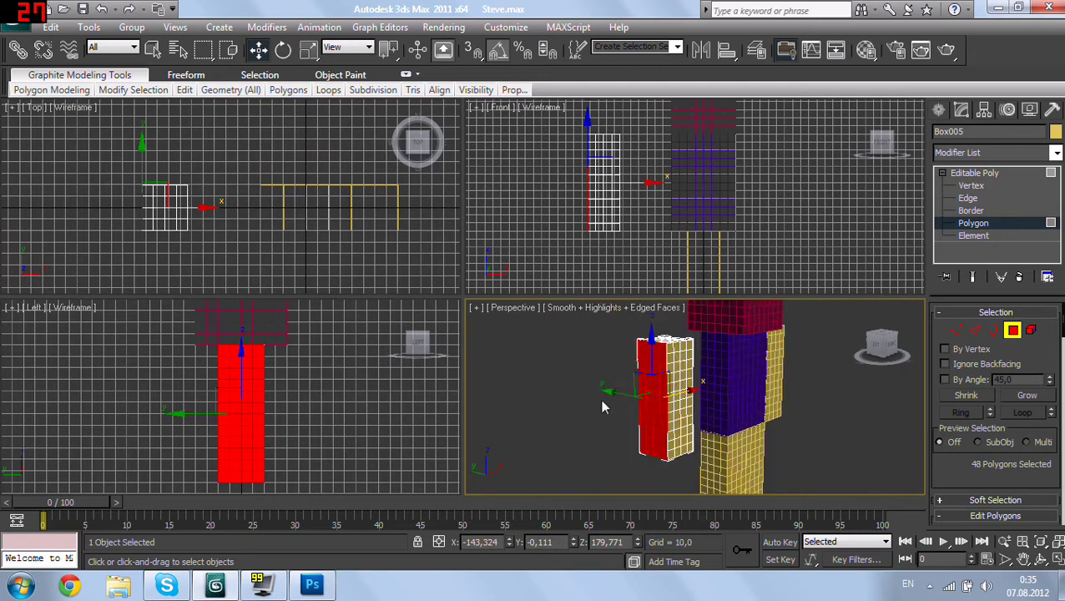
scroll(618, 407, up, 2)
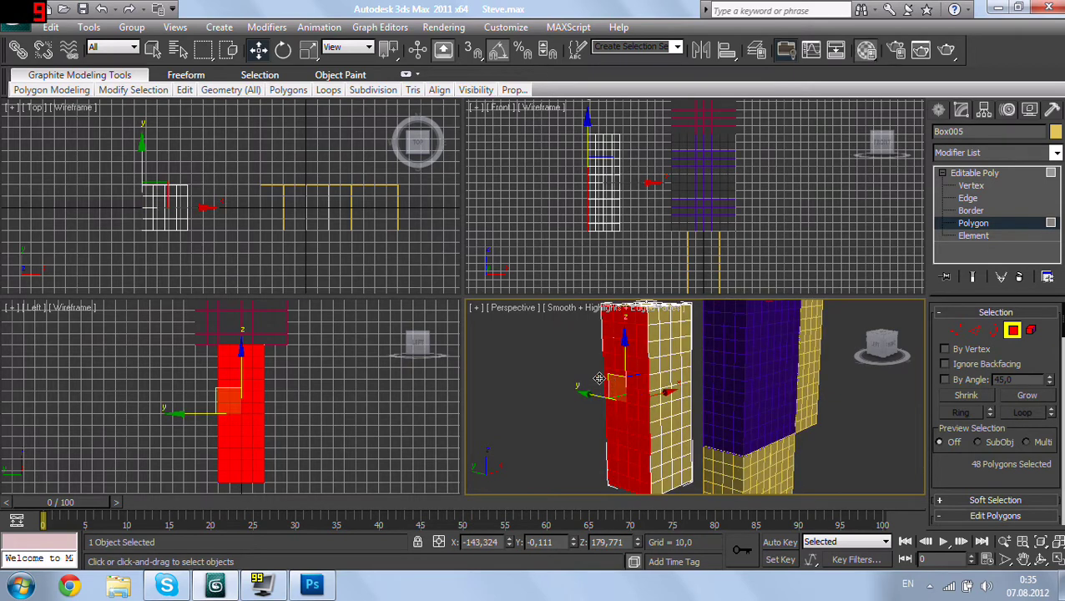
key(m)
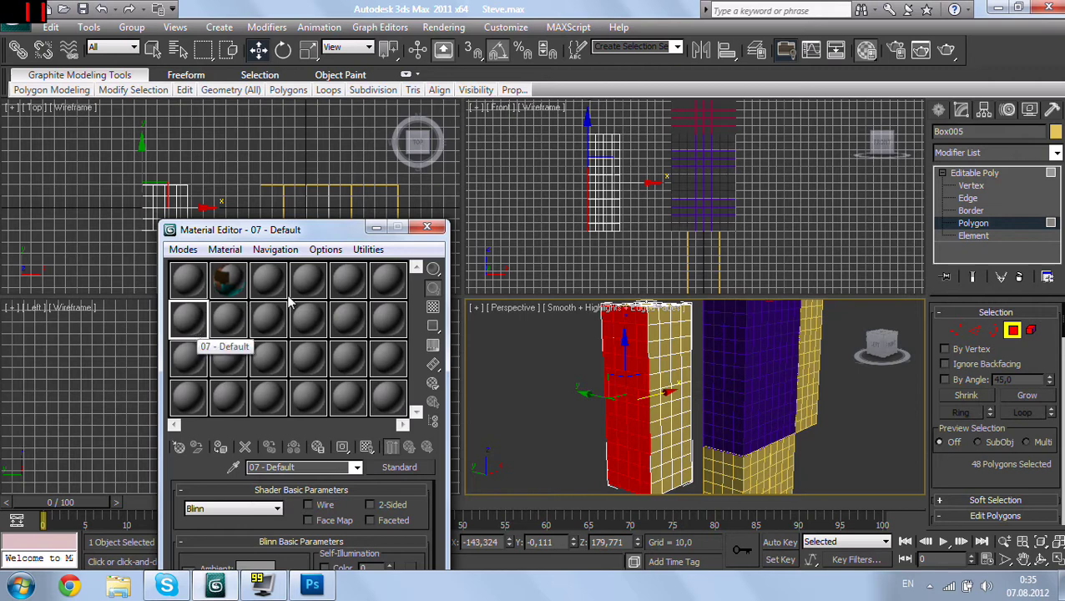
click(308, 281)
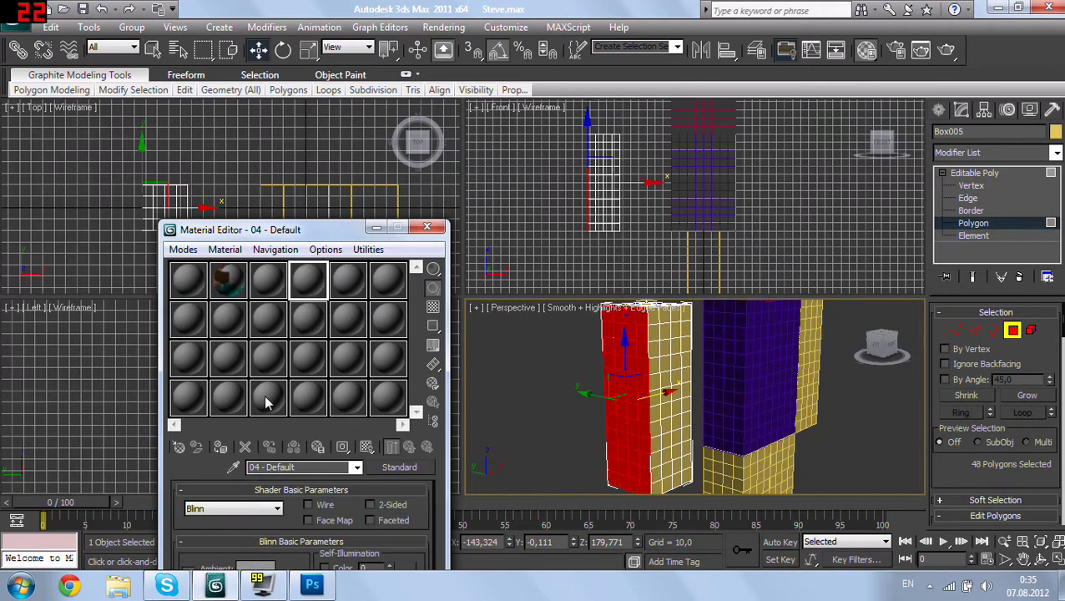
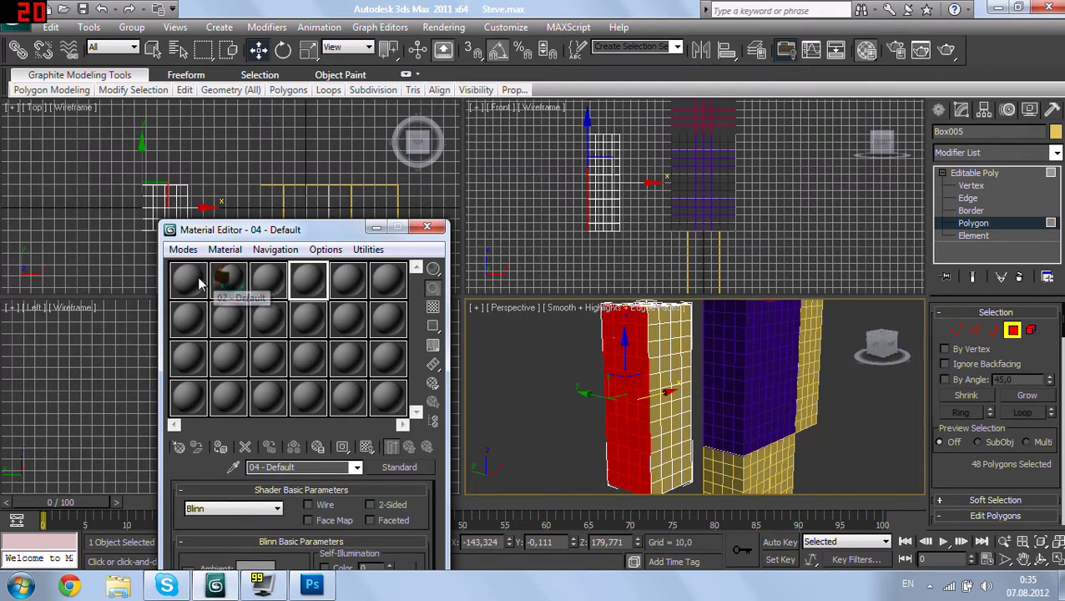
Step: Select material sample slot 3 and add a Bitmap map to its Diffuse channel
click(266, 289)
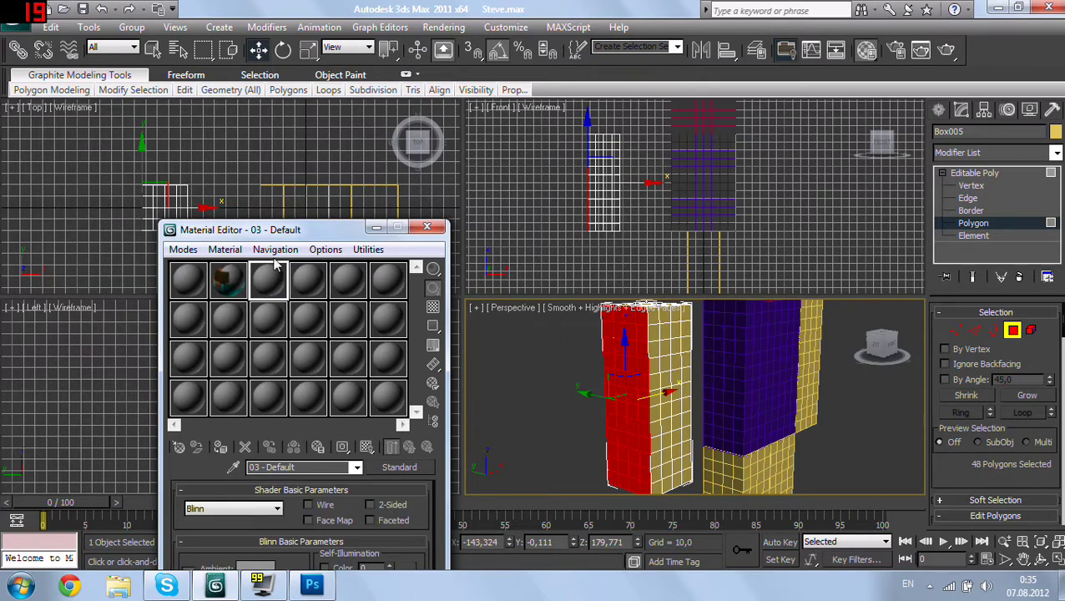
drag(275, 230, 265, 46)
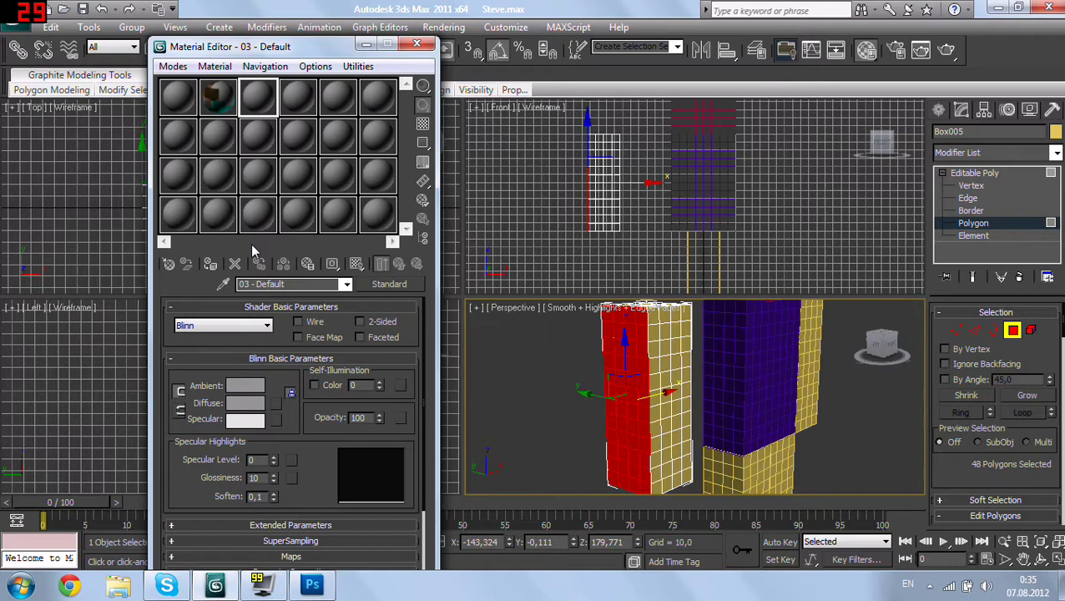
click(276, 420)
double_click(442, 119)
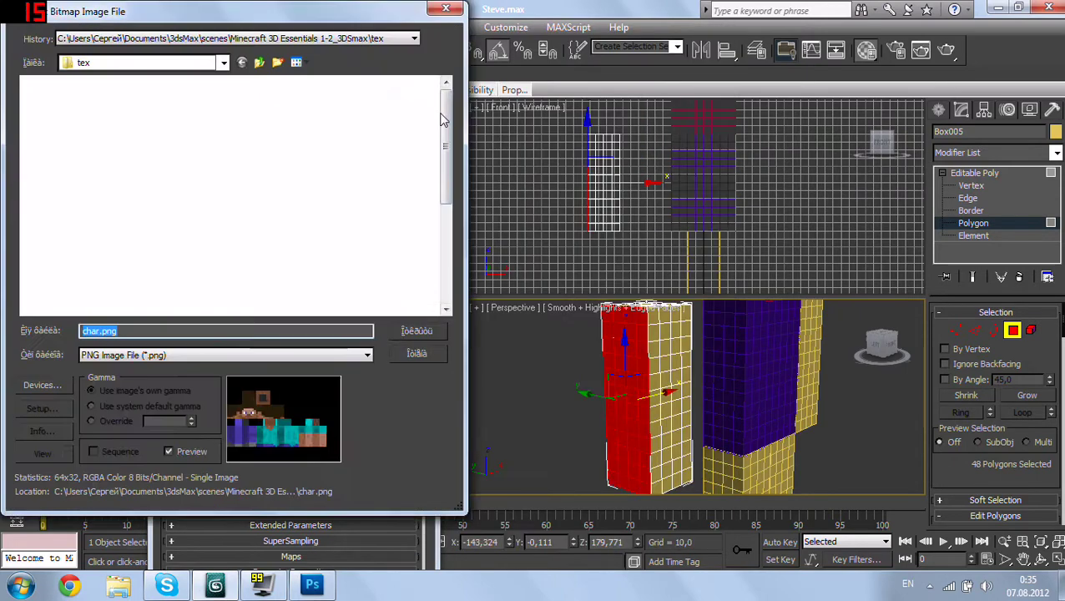
Step: Load pravoruki.png from the Desktop\textures folder as the diffuse bitmap
click(261, 64)
click(262, 65)
click(261, 64)
click(262, 64)
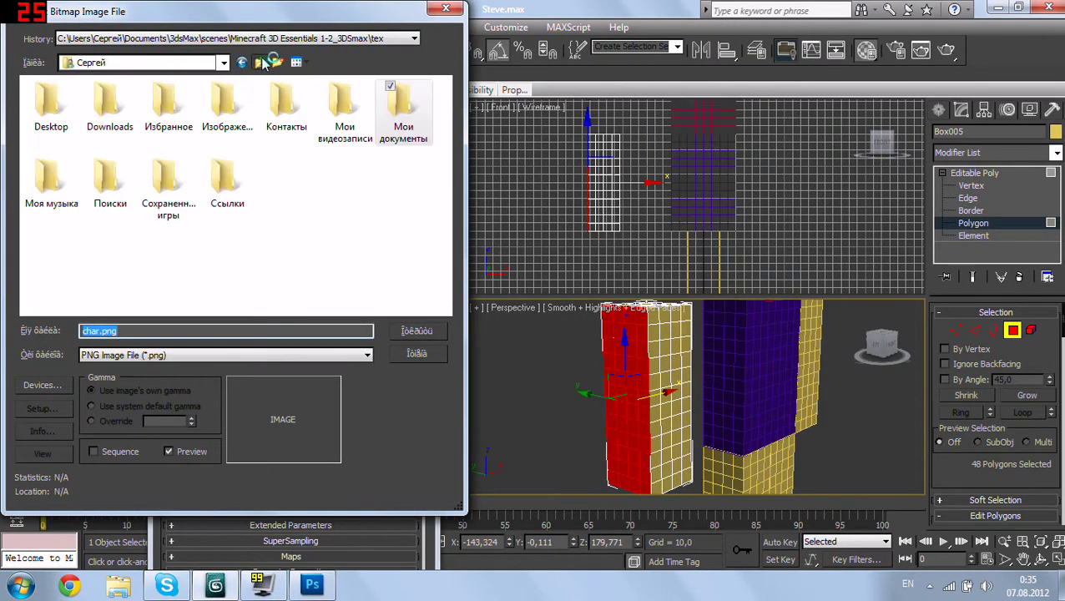
click(261, 64)
scroll(387, 231, down, 1)
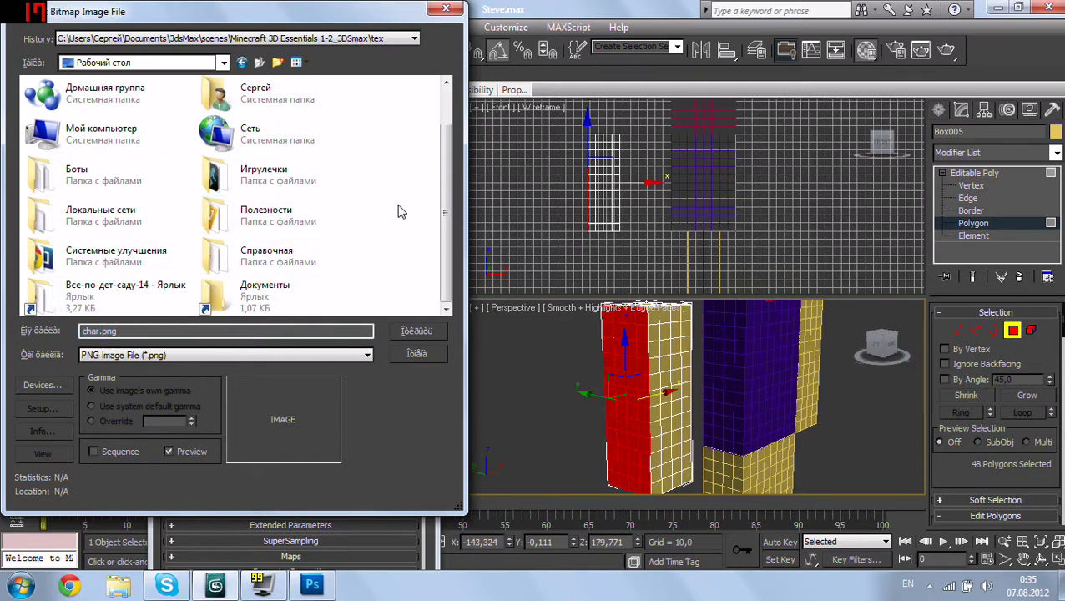
scroll(399, 211, up, 1)
double_click(297, 104)
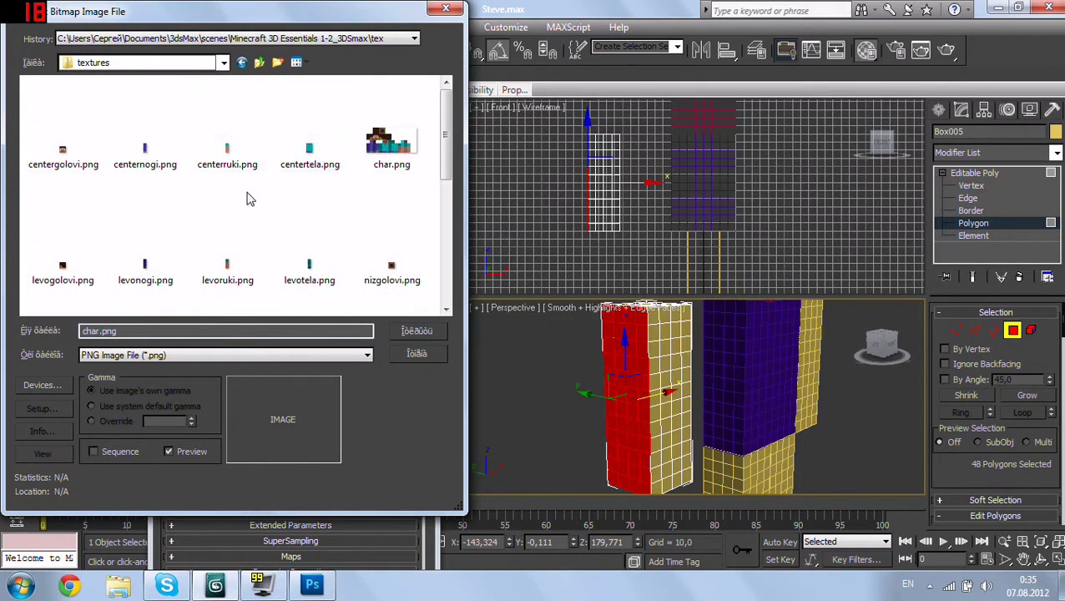
drag(444, 167, 444, 227)
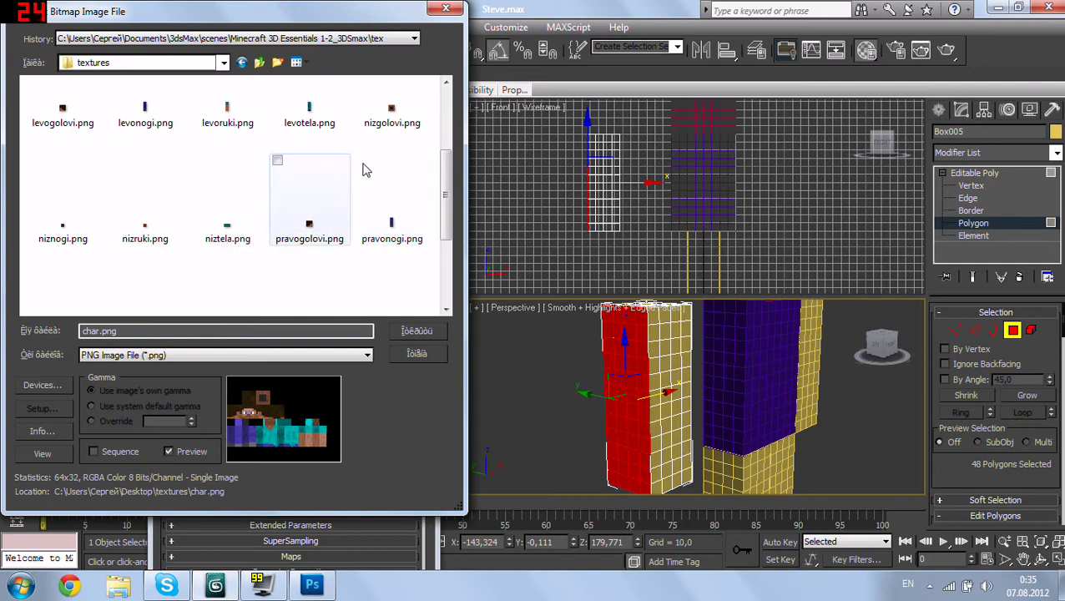
drag(449, 178, 448, 232)
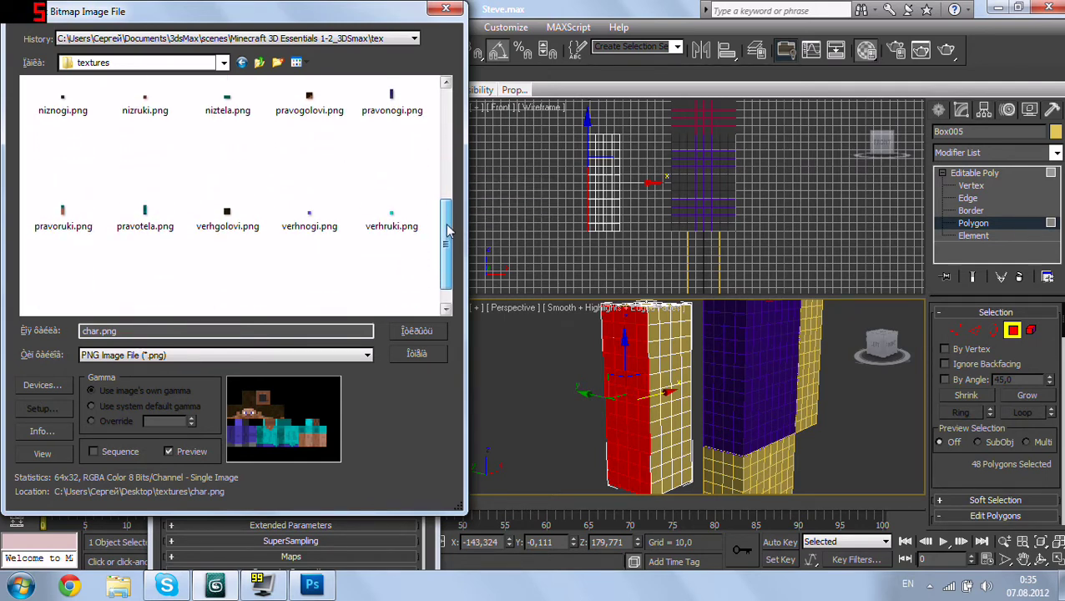
double_click(63, 215)
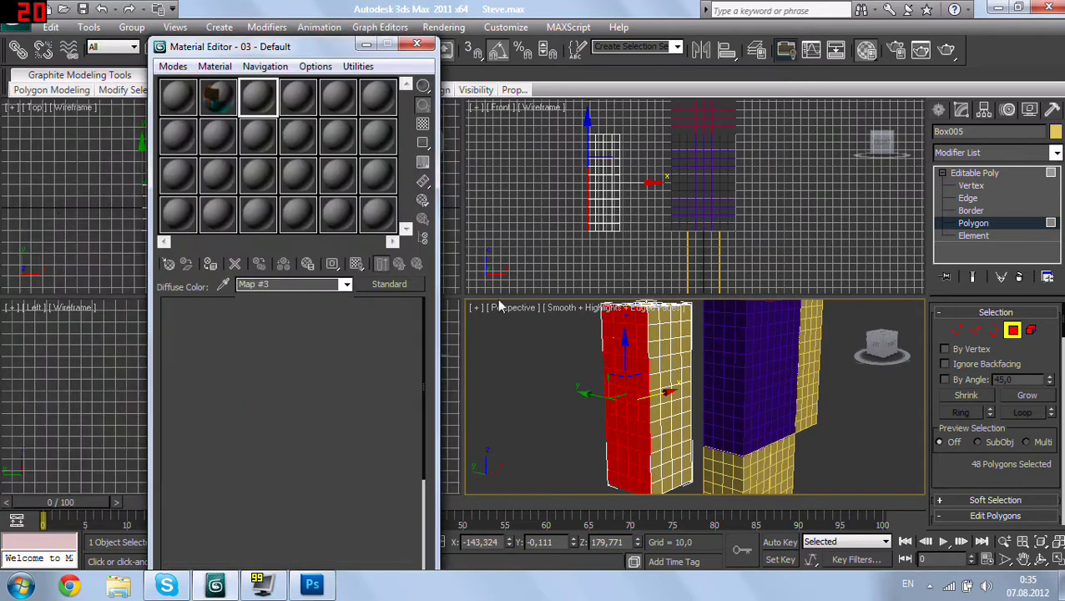
Step: Assign the pravoruki material to the selected arm faces and show it shaded in the viewport
click(212, 265)
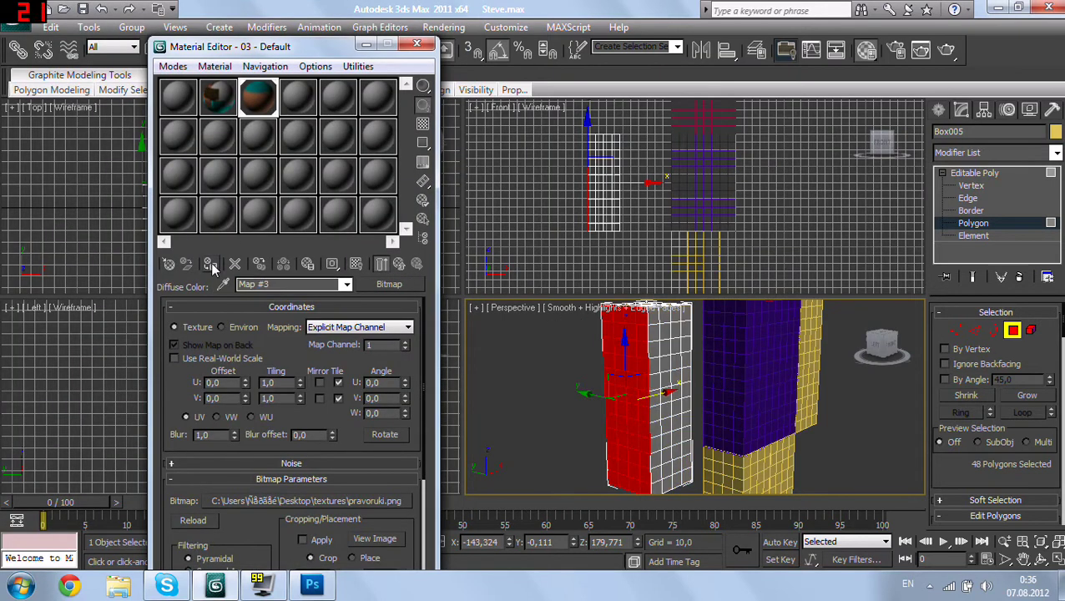
click(337, 270)
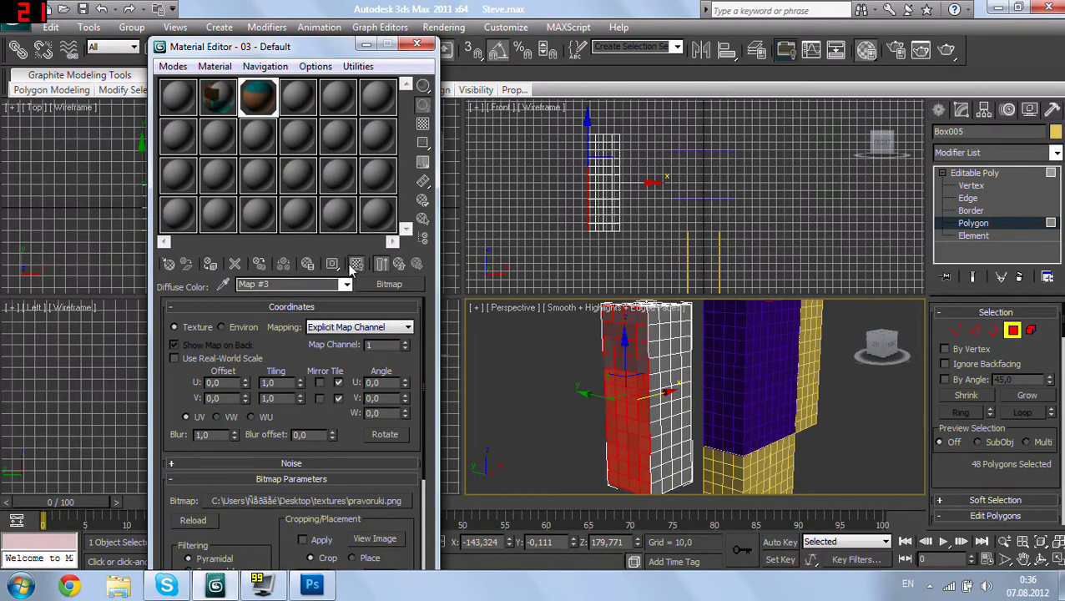
mouse_move(642, 379)
alt+middle_down()
mouse_move(612, 400)
mouse_move(654, 408)
mouse_move(612, 399)
mouse_move(657, 419)
mouse_move(618, 440)
mouse_move(677, 411)
alt+middle_up()
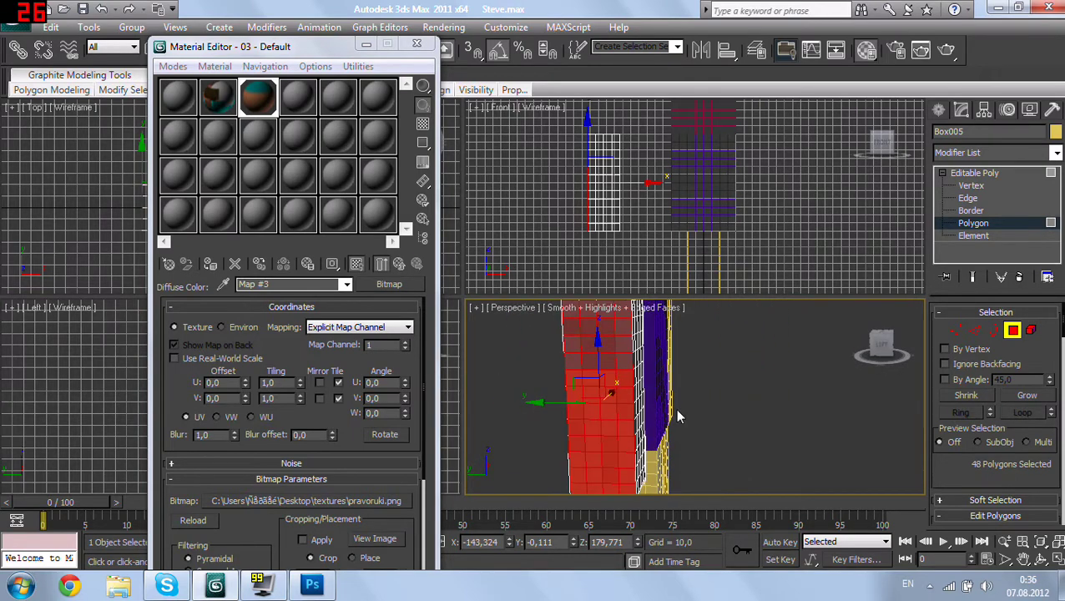
click(212, 266)
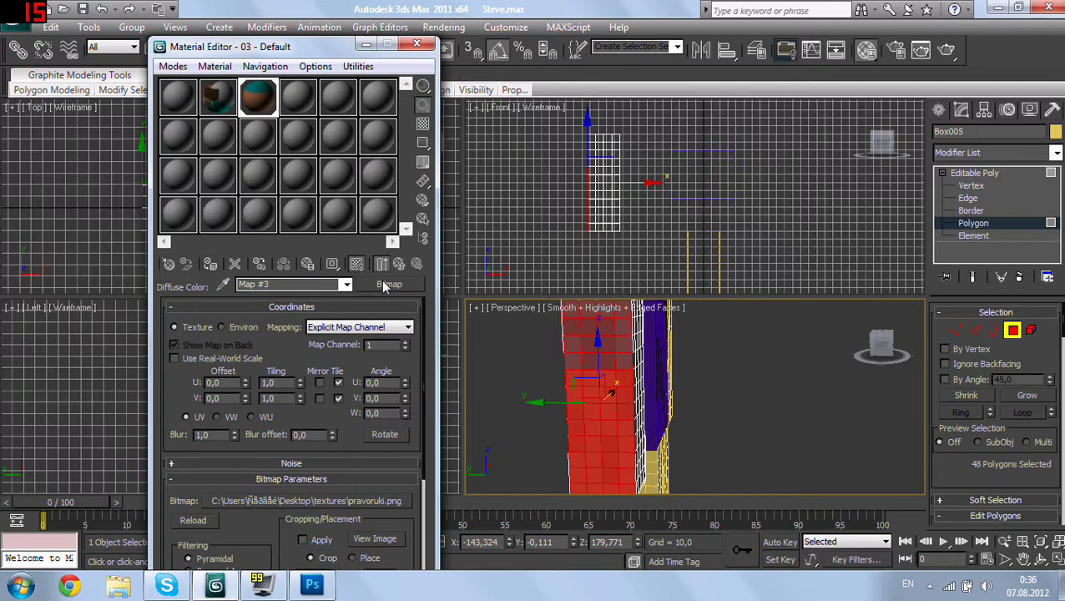
alt+middle_drag(683, 371, 914, 168)
click(939, 110)
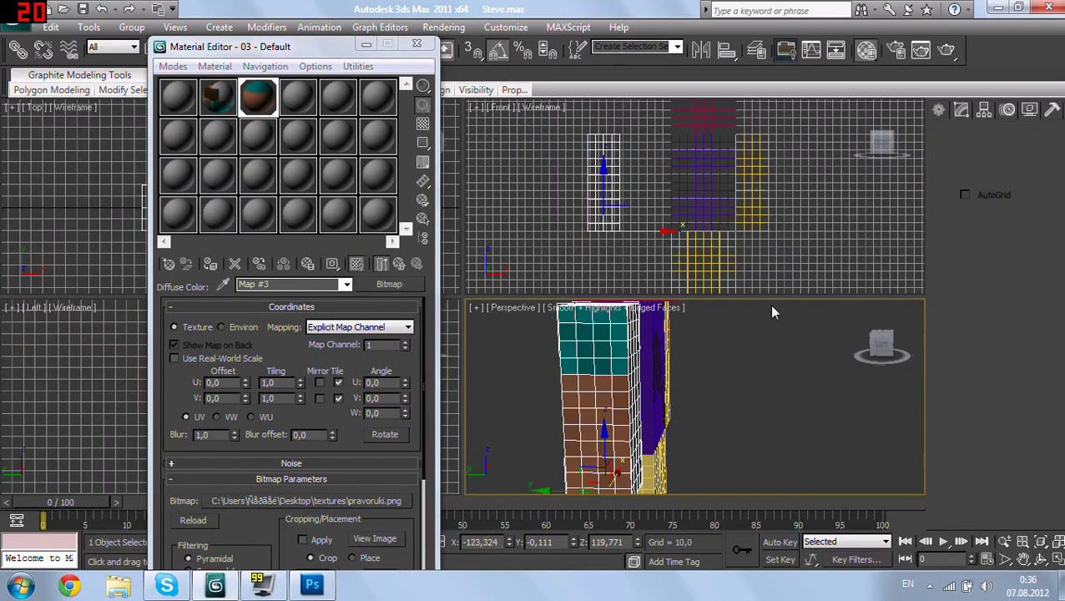
mouse_move(728, 377)
alt+middle_down()
mouse_move(704, 376)
mouse_move(742, 368)
mouse_move(720, 373)
mouse_move(730, 409)
alt+middle_up()
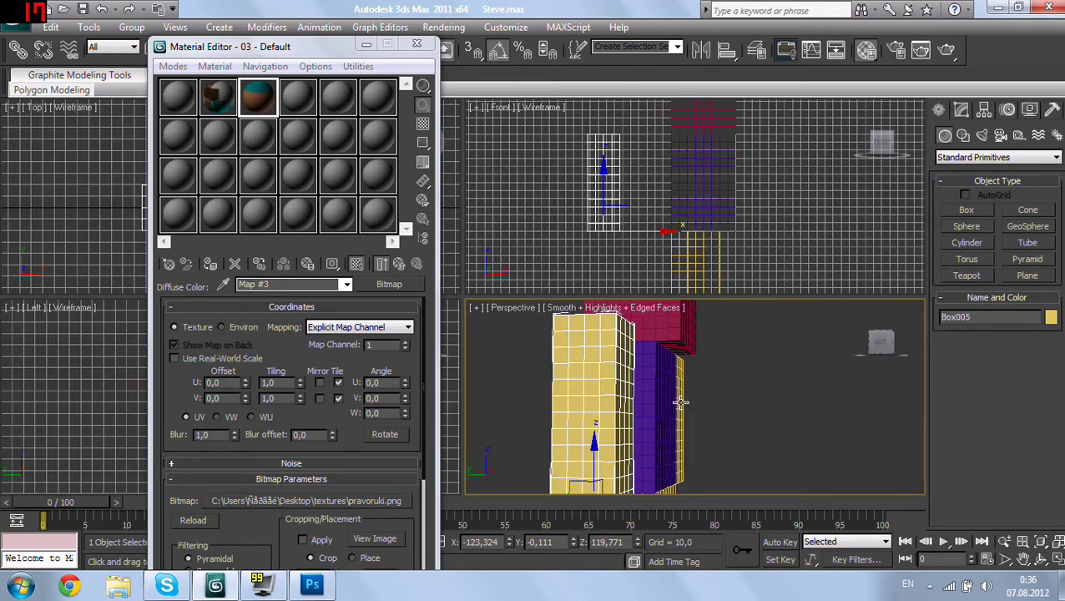
Step: Set the pravoruki.png bitmap Filtering to None and render the perspective view
drag(677, 402, 683, 406)
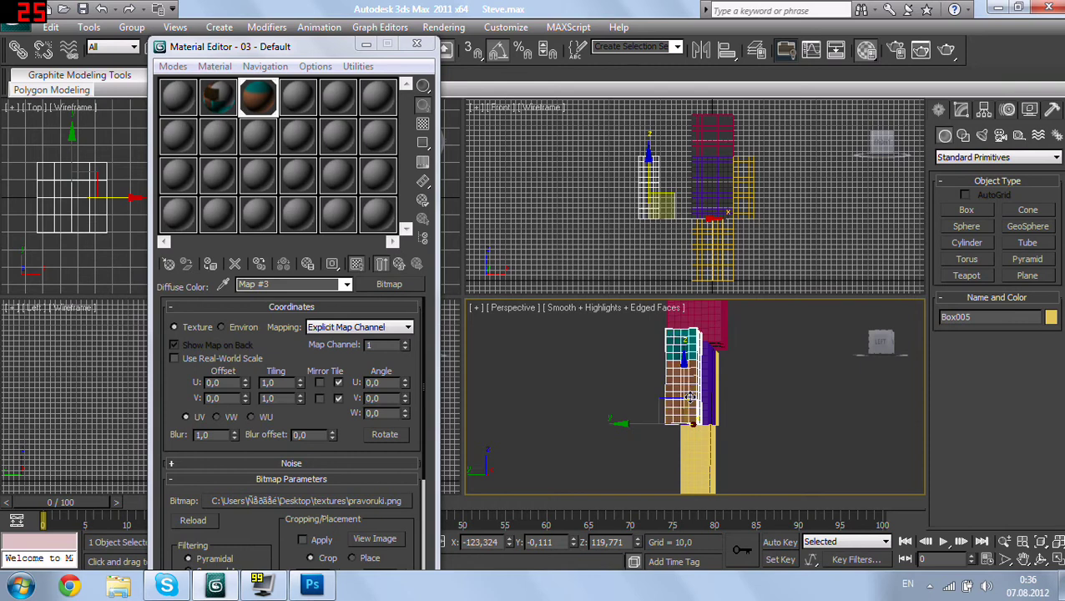
scroll(689, 397, up, 3)
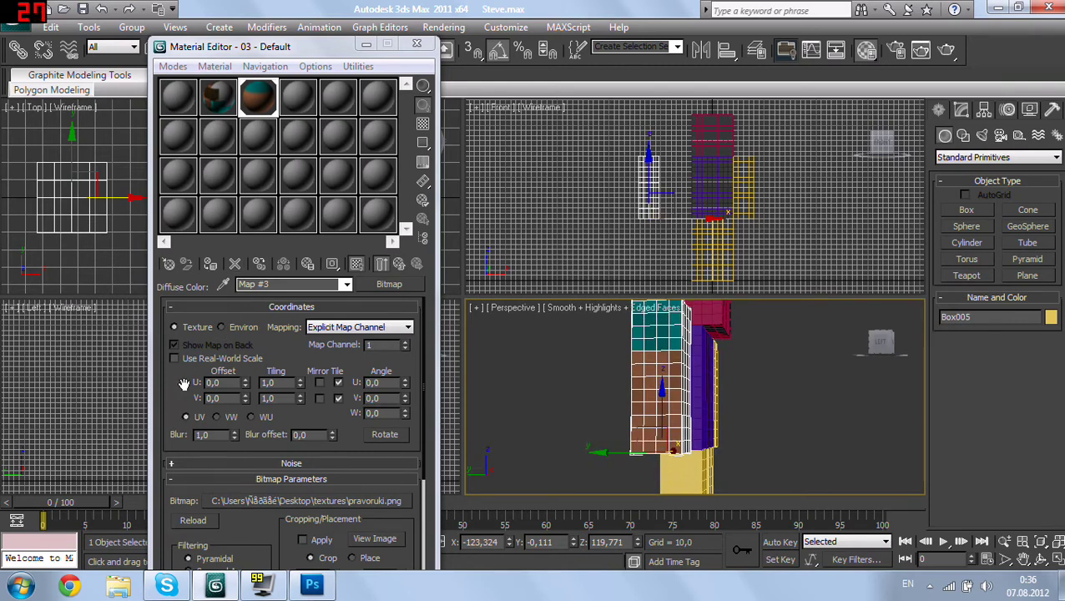
scroll(181, 393, down, 3)
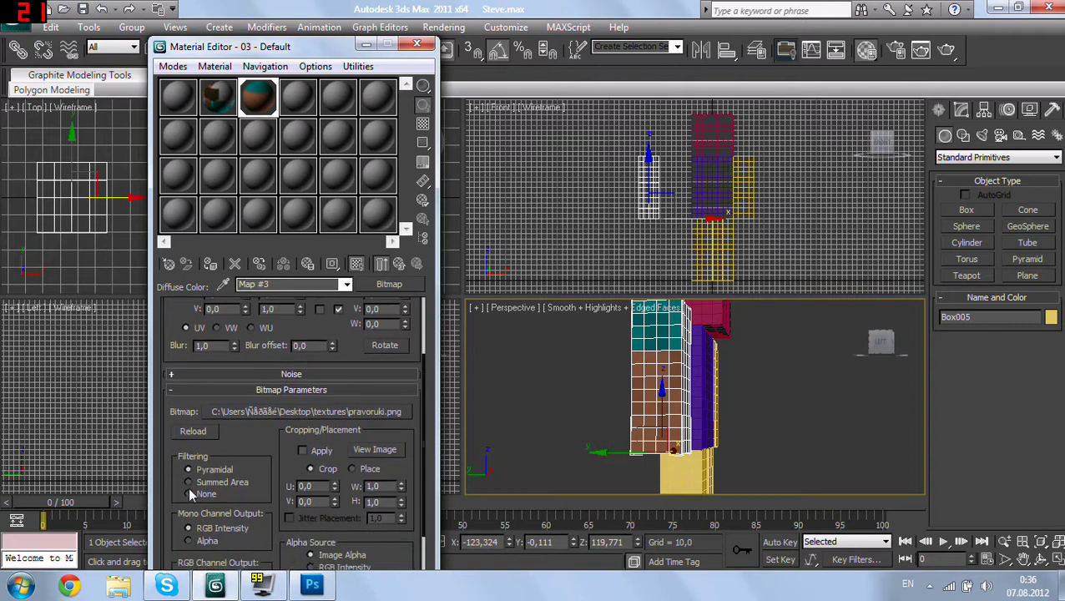
click(189, 493)
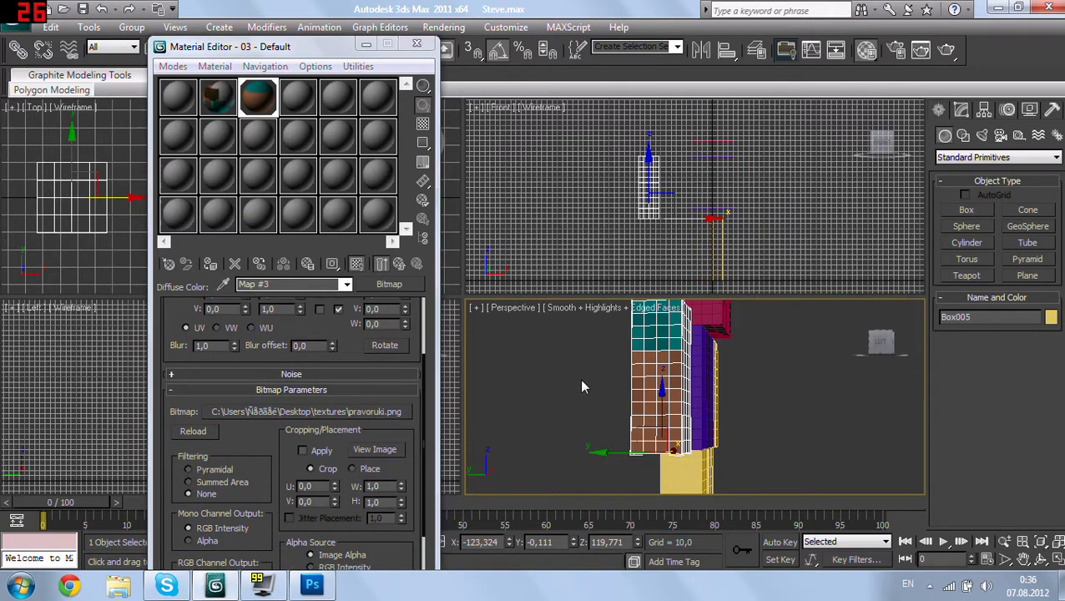
middle_drag(579, 379, 579, 404)
key(shift+q)
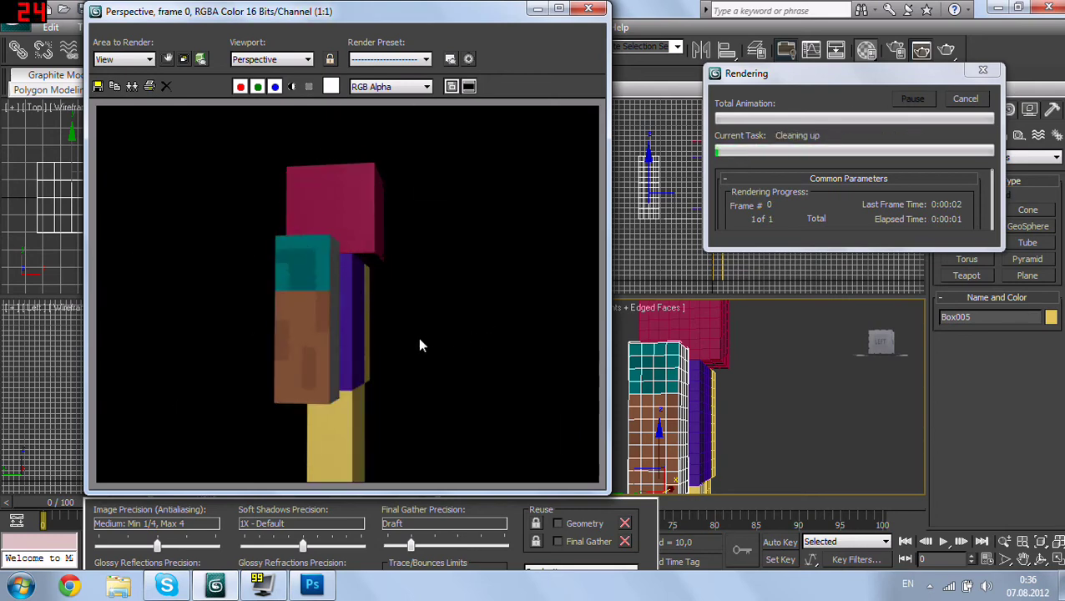
Step: Switch the bitmap filtering to Pyramidal and re-render the perspective view for comparison
click(588, 10)
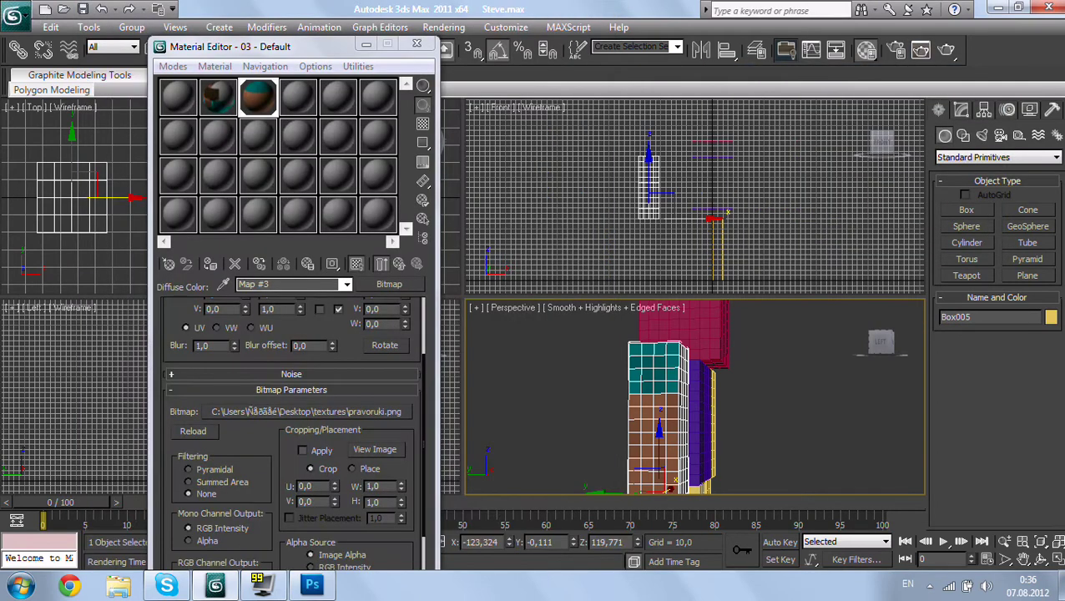
click(189, 470)
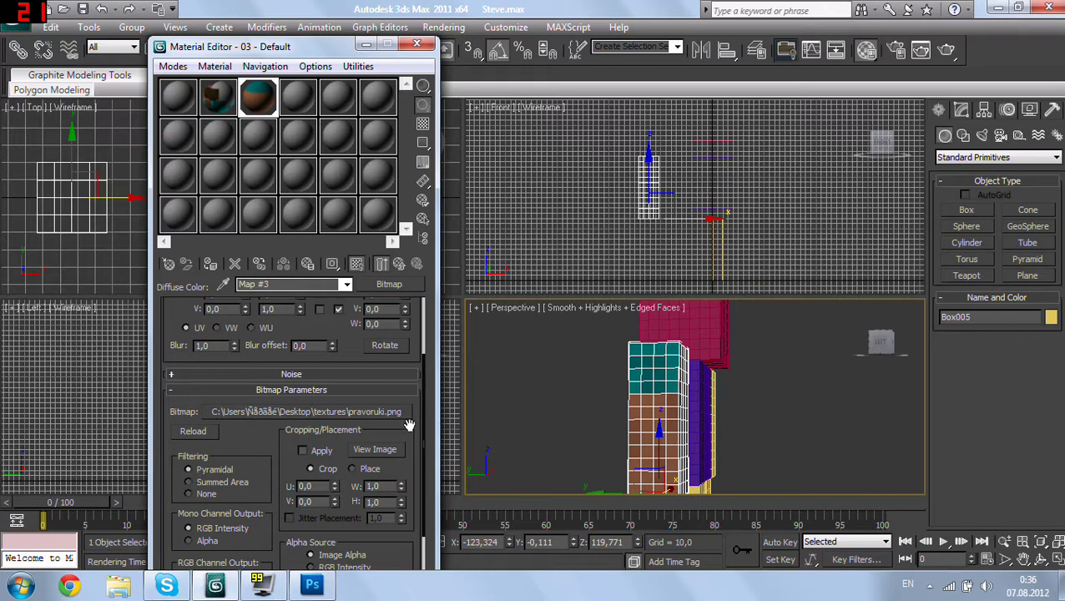
key(shift+q)
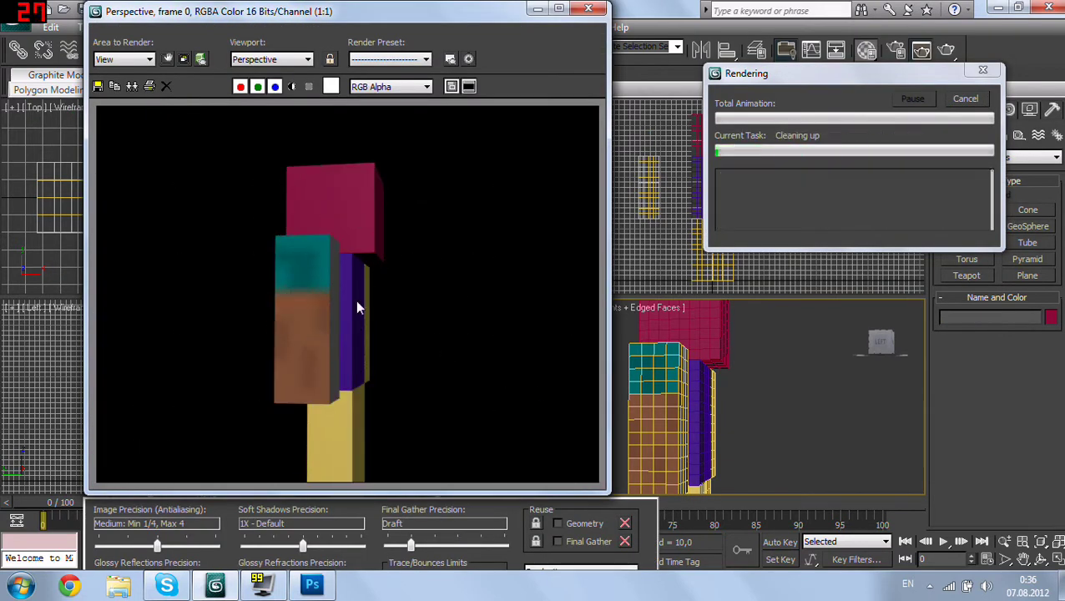
Step: Return the bitmap Filtering to None after closing the render window
click(589, 8)
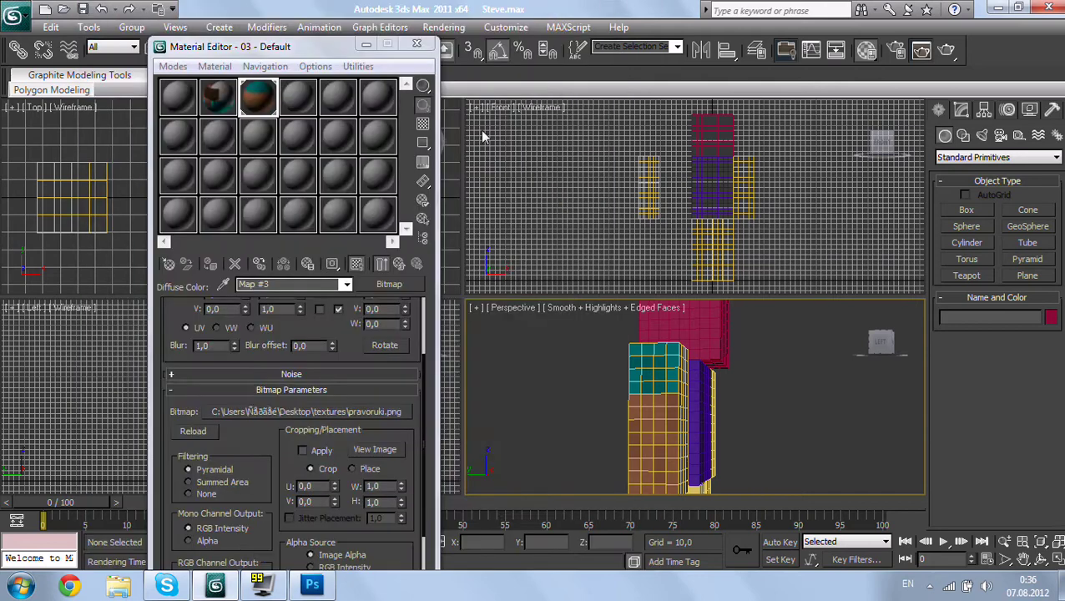
click(191, 494)
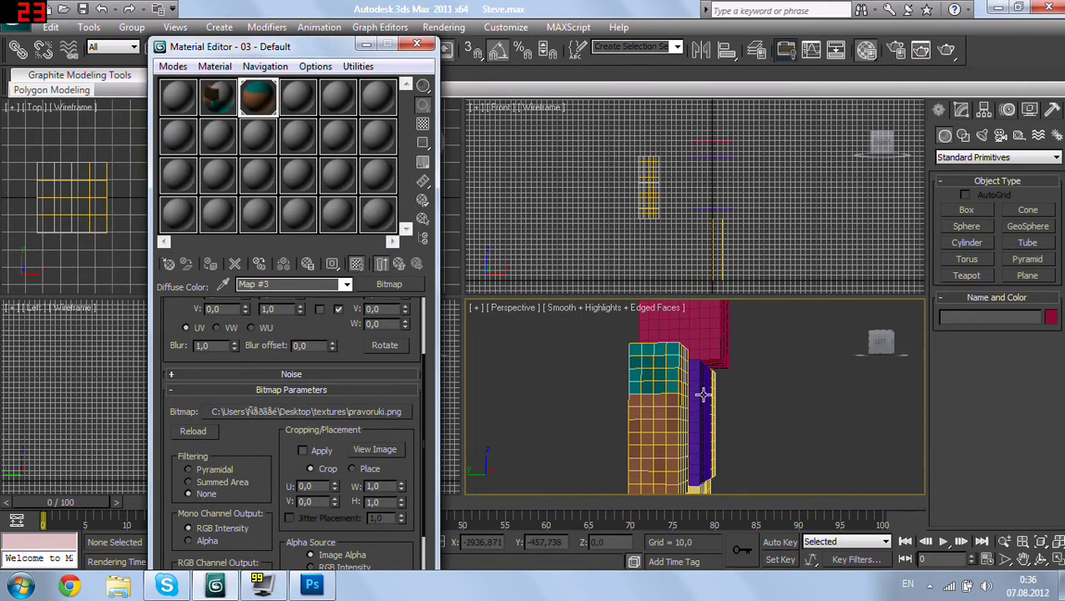
mouse_move(703, 394)
alt+middle_down()
mouse_move(654, 458)
mouse_move(693, 417)
mouse_move(676, 422)
alt+middle_up()
scroll(710, 413, up, 2)
scroll(726, 404, up, 2)
scroll(752, 430, up, 2)
Step: Select the white column object and switch to Polygon editing
click(417, 44)
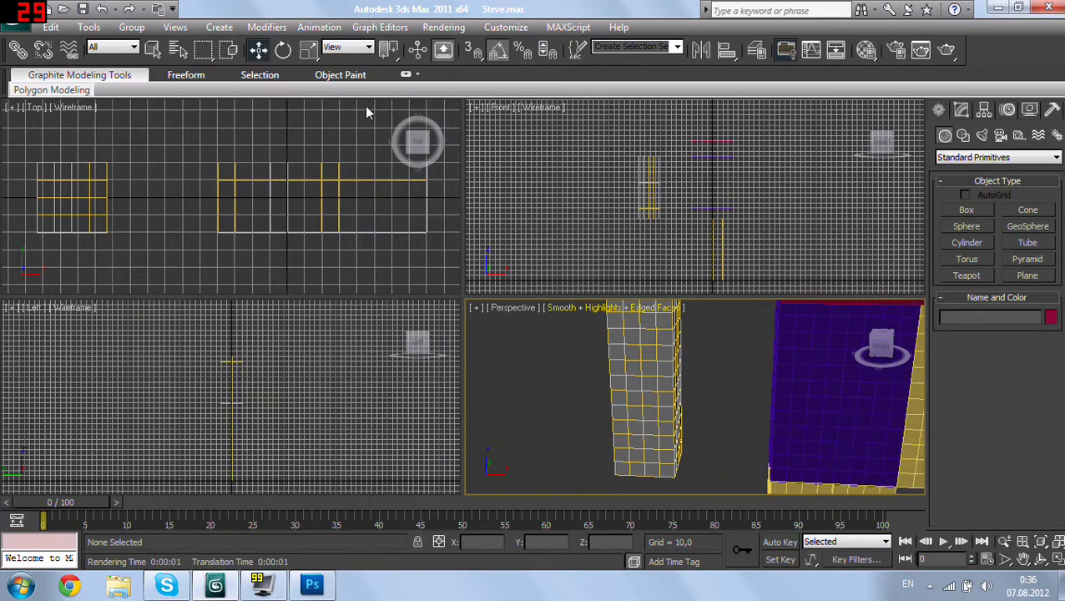
key(ctrl+shift+z)
middle_drag(508, 180, 609, 182)
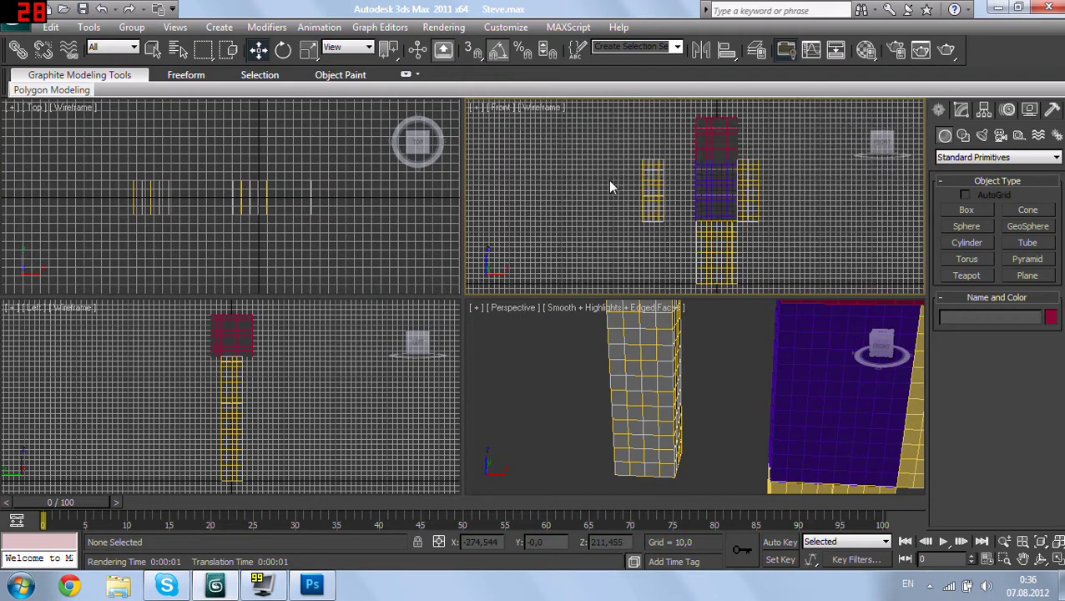
scroll(634, 175, up, 2)
click(665, 171)
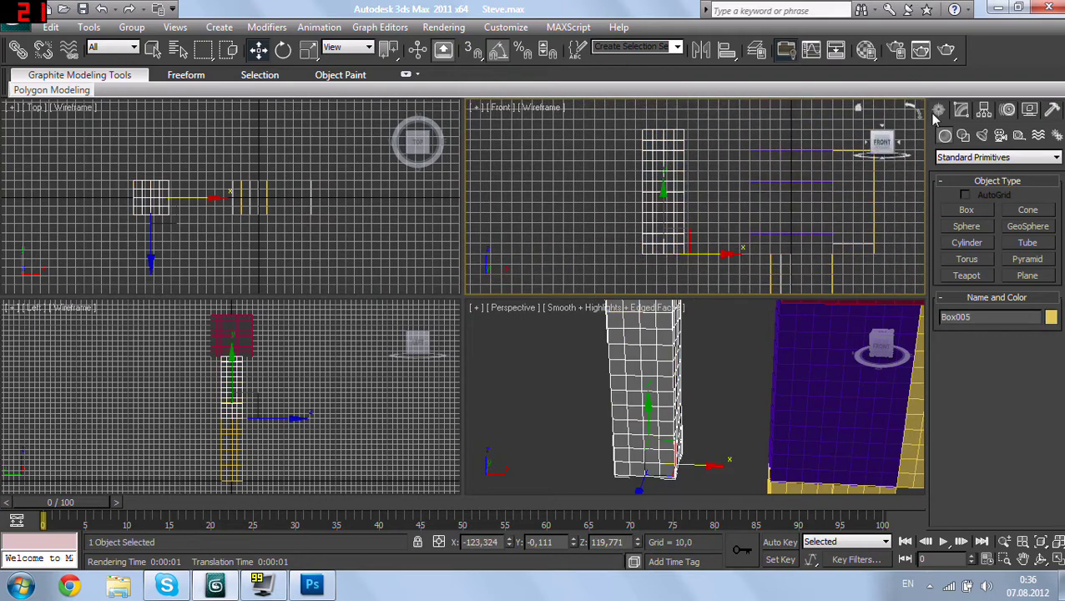
click(961, 109)
click(974, 223)
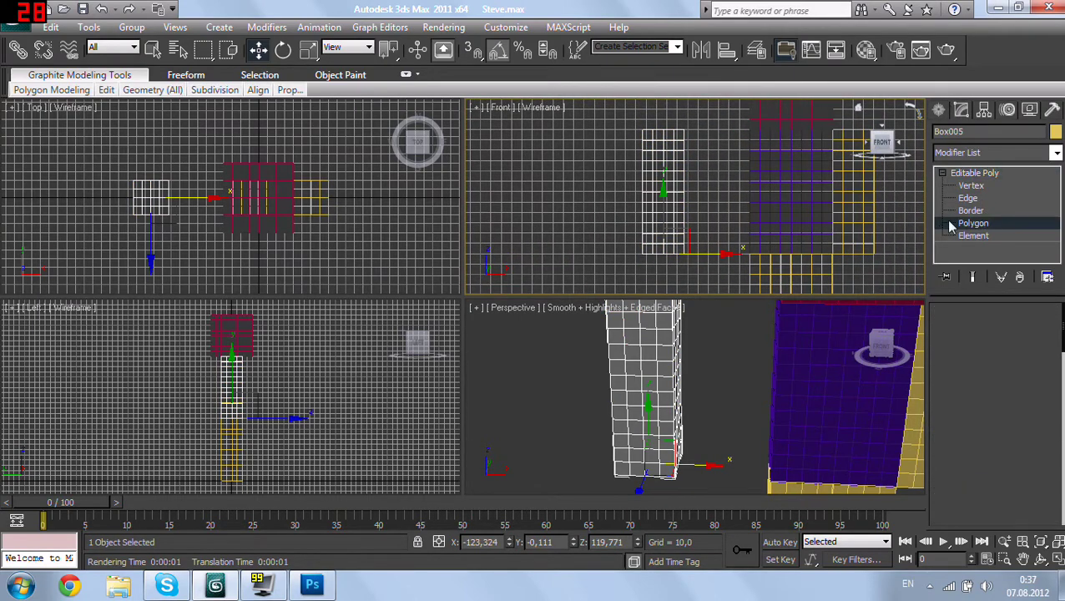
Step: Select only one side face of the tall box
click(650, 120)
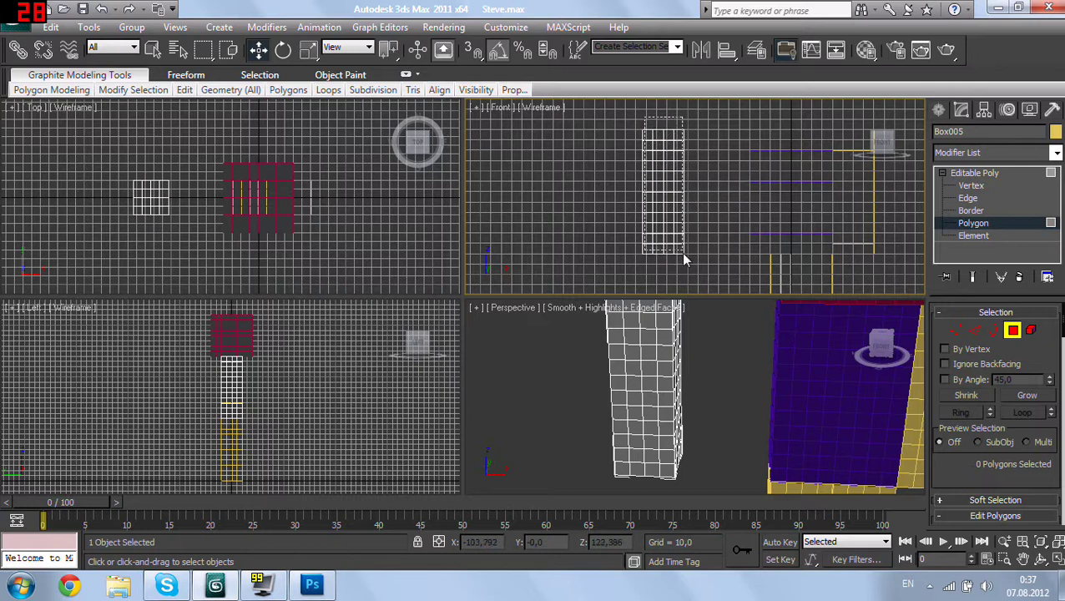
drag(662, 138, 679, 261)
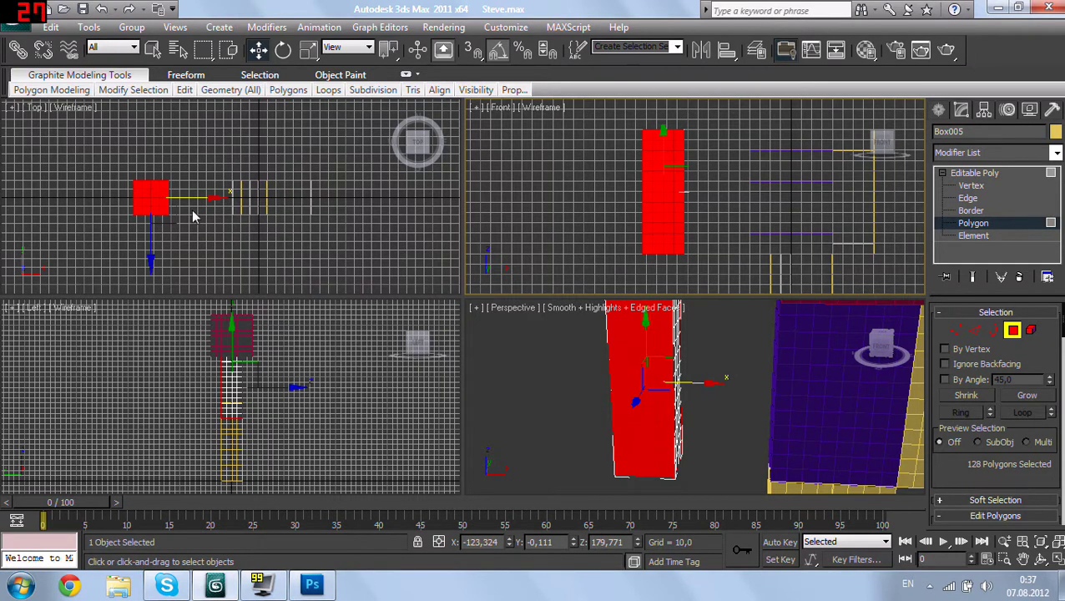
scroll(192, 216, up, 2)
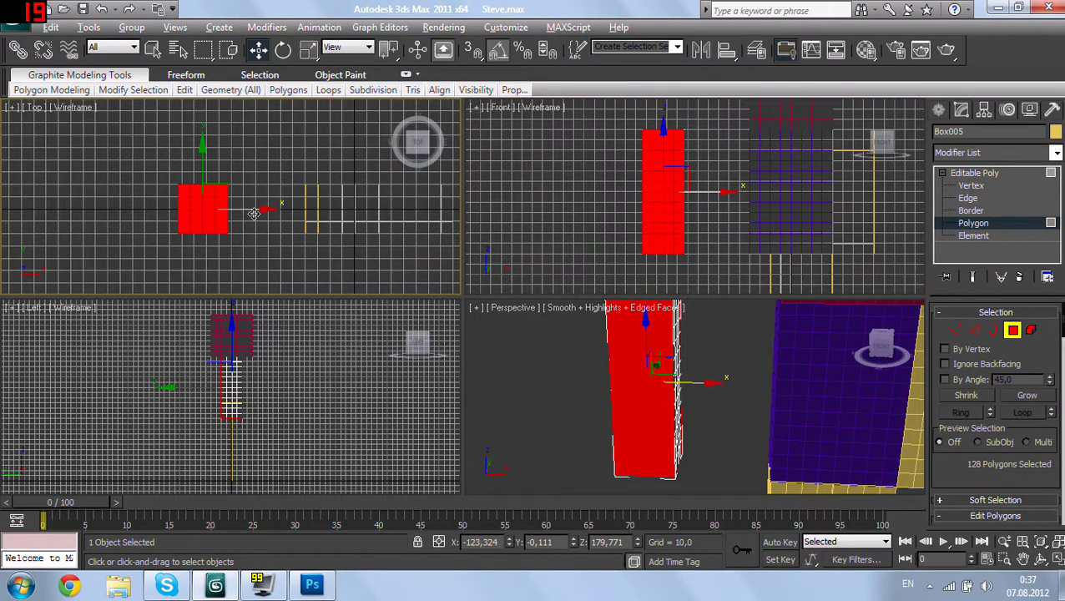
middle_drag(292, 224, 302, 232)
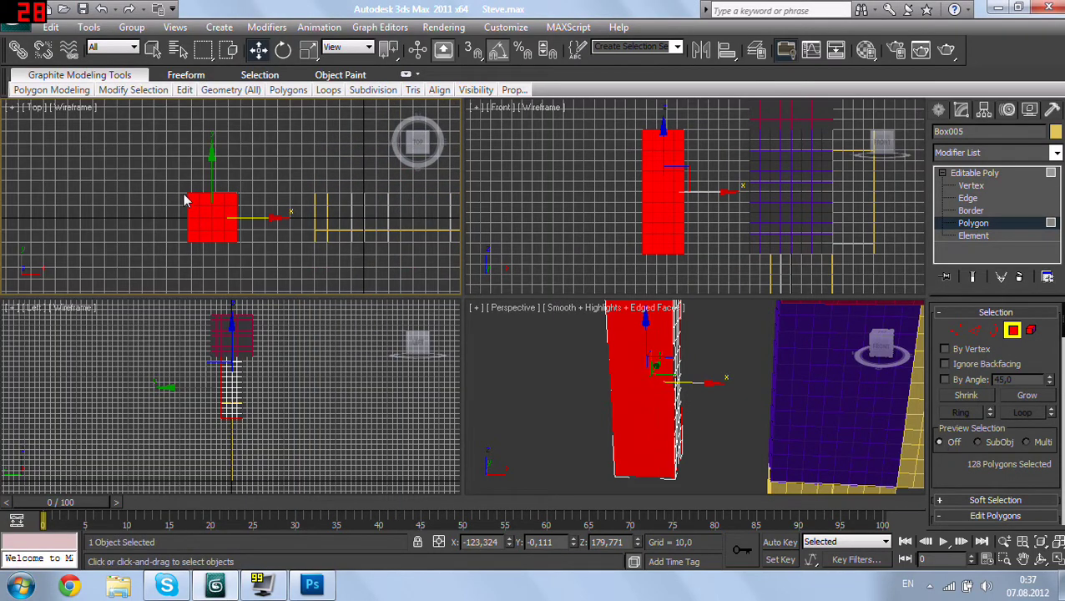
middle_drag(186, 200, 193, 196)
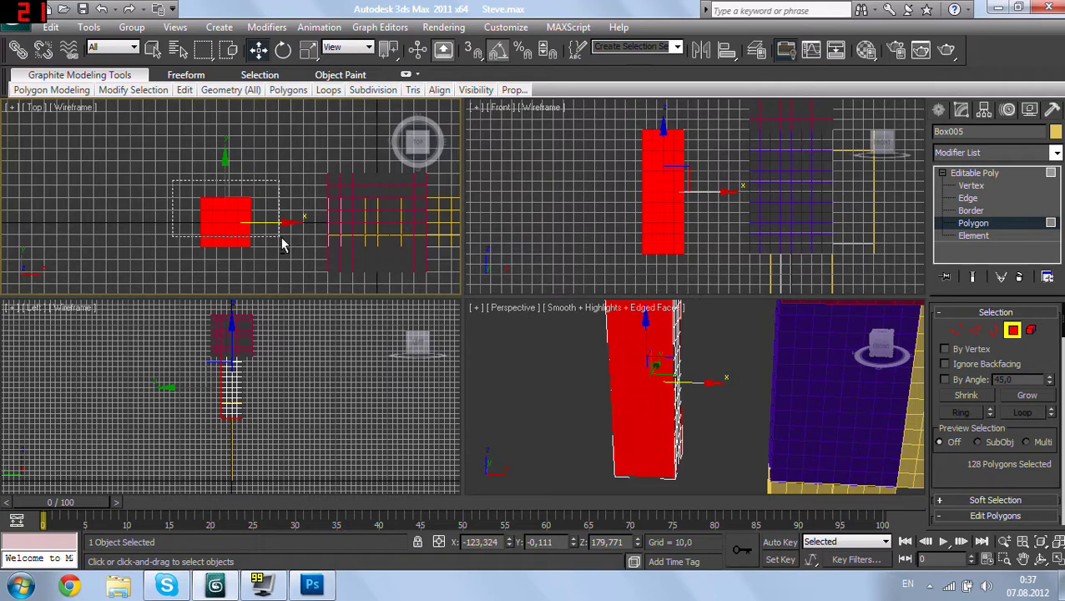
drag(282, 244, 285, 238)
middle_drag(668, 200, 651, 205)
mouse_move(701, 401)
alt+middle_down()
mouse_move(673, 447)
mouse_move(673, 364)
mouse_move(604, 304)
mouse_move(697, 404)
mouse_move(643, 418)
alt+middle_up()
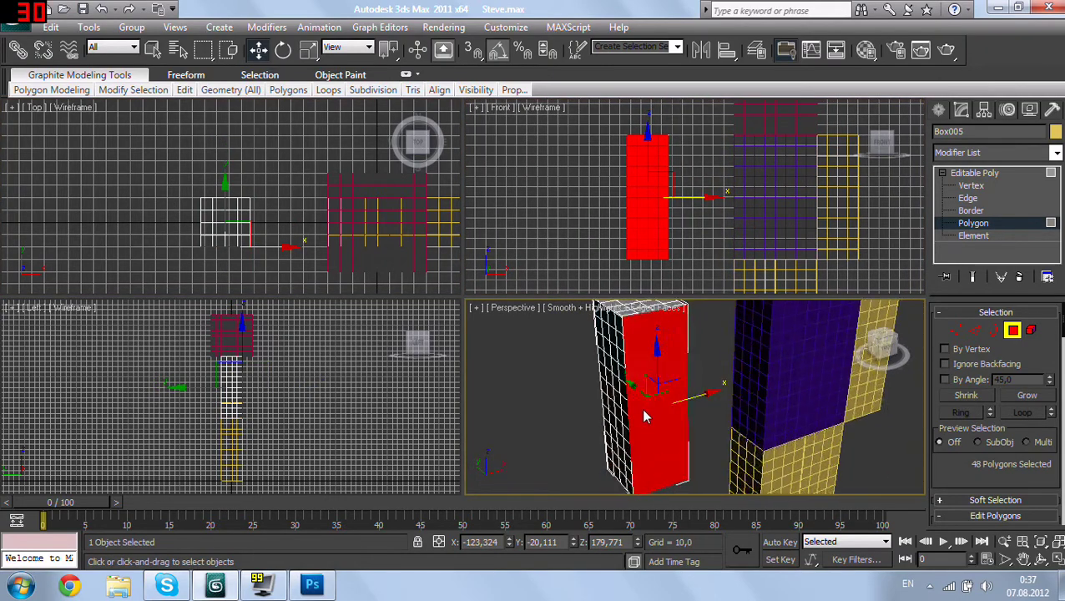
Step: Create material 04 with centerruki.png as its diffuse bitmap, shown in the viewport
click(866, 50)
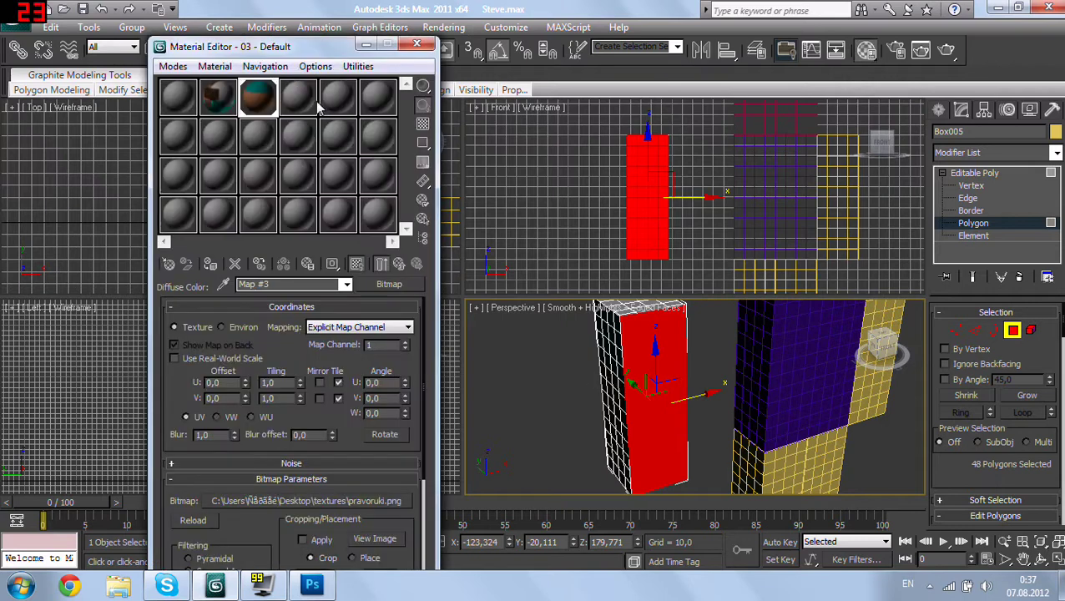
click(305, 105)
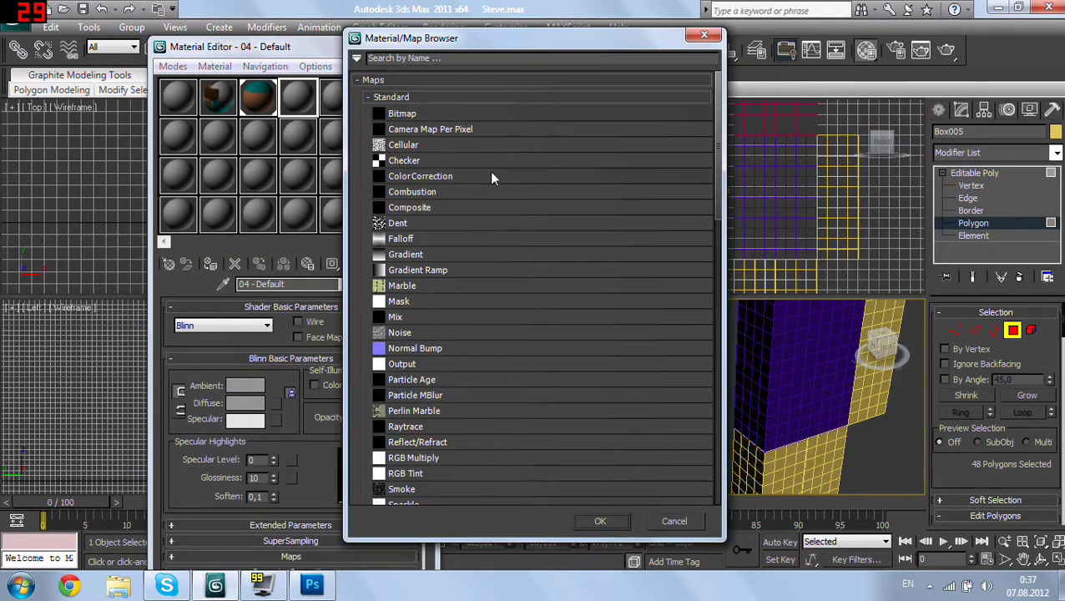
double_click(434, 110)
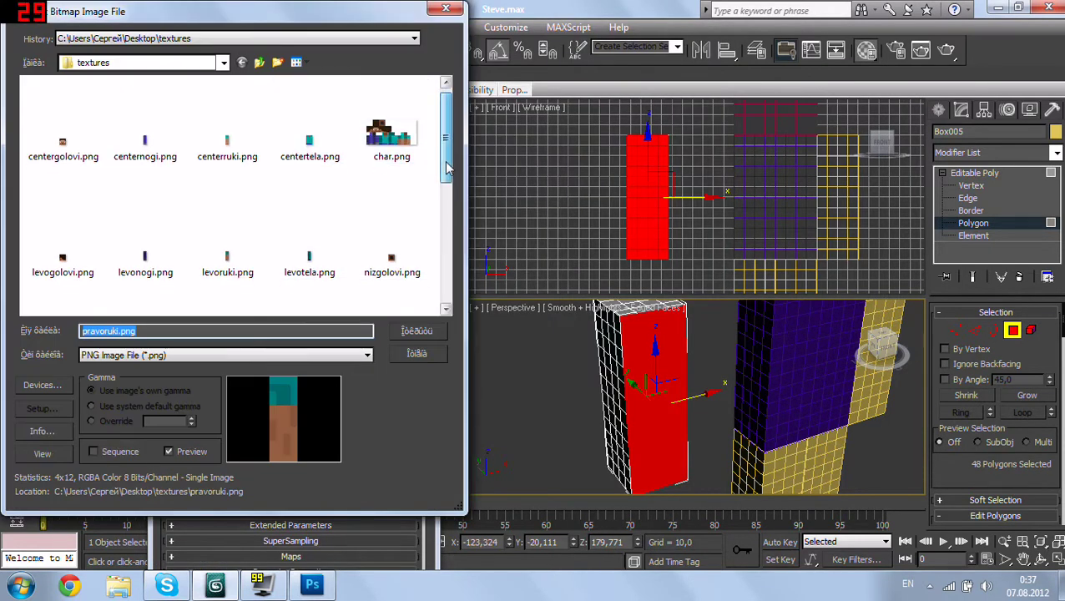
mouse_move(446, 159)
mouse_down()
mouse_move(445, 197)
mouse_move(445, 160)
mouse_up()
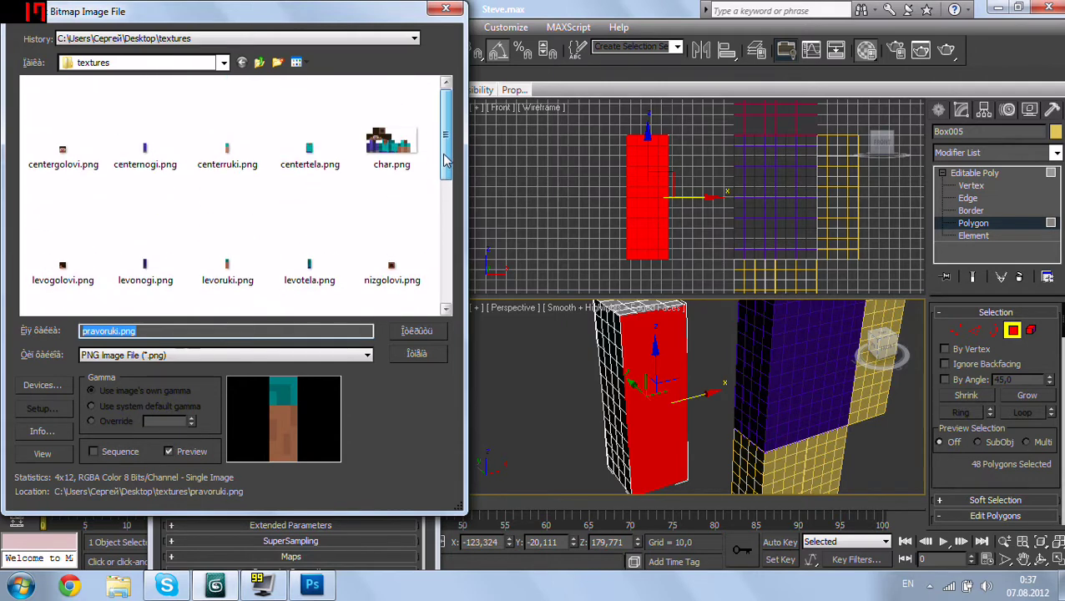
double_click(238, 150)
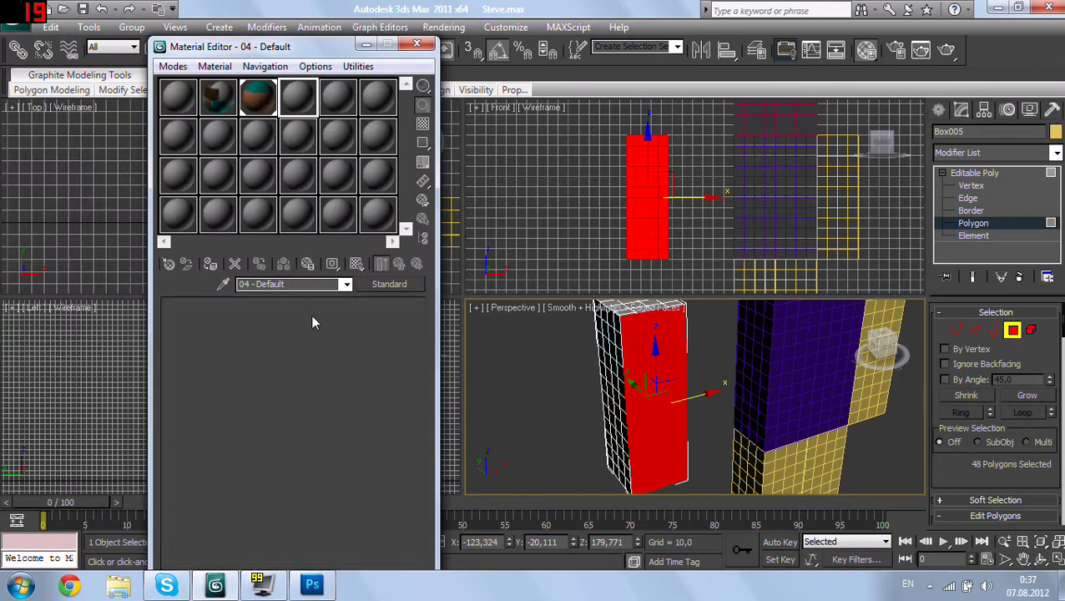
click(354, 264)
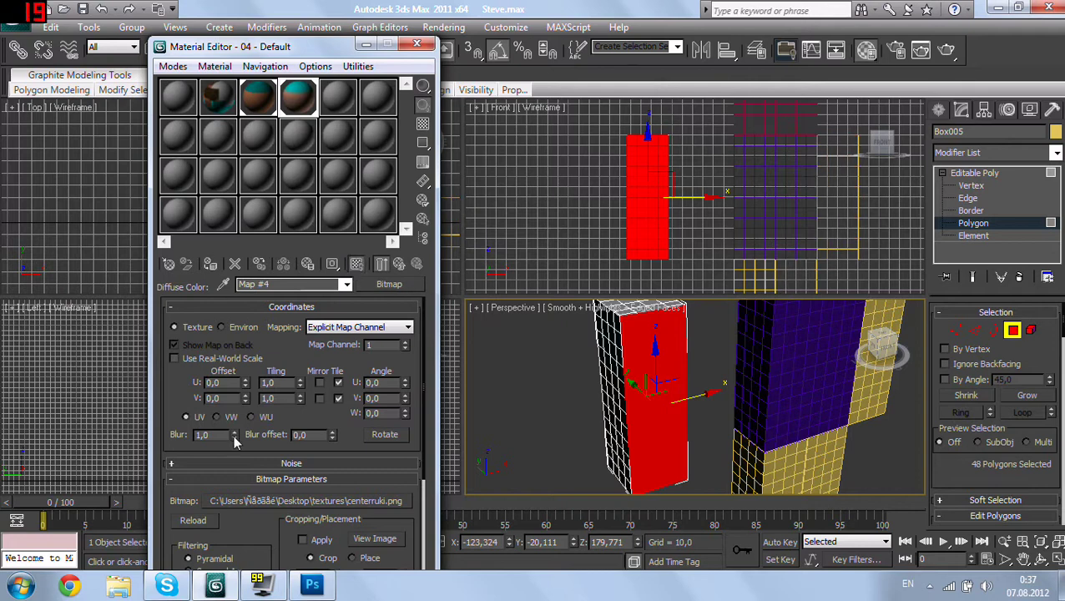
scroll(261, 533, down, 3)
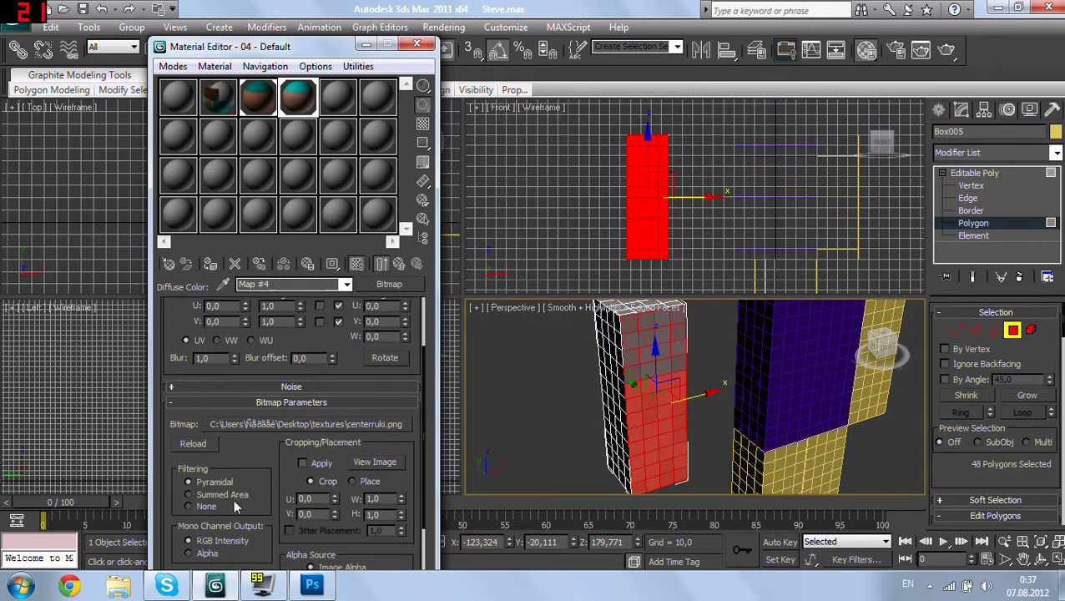
Step: Check the textured box in the Perspective and Front views, then close the Material Editor
click(569, 409)
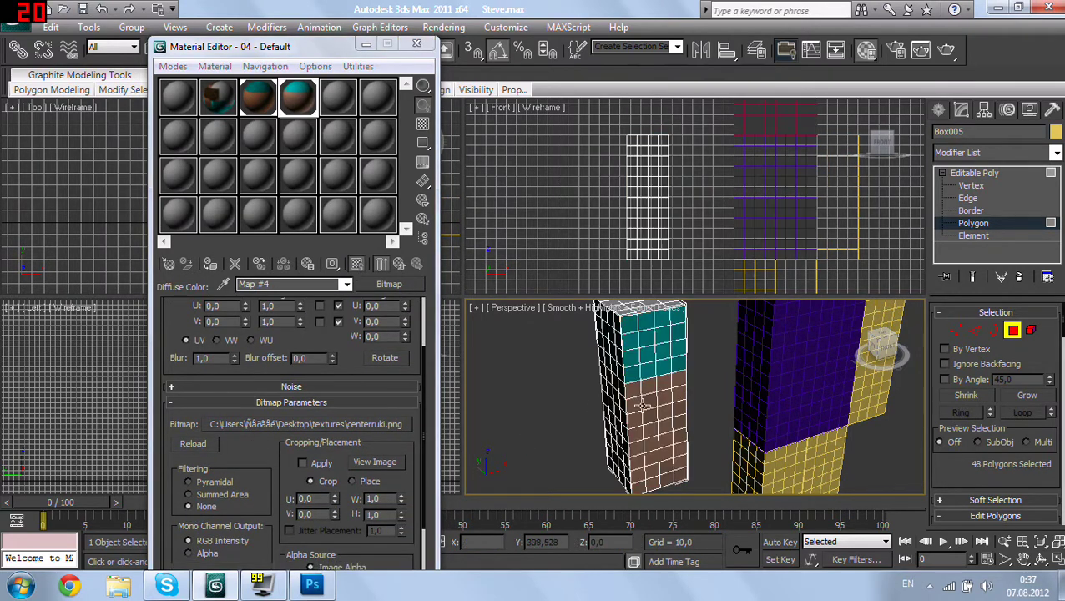
mouse_move(761, 384)
alt+middle_down()
mouse_move(801, 419)
mouse_move(716, 420)
alt+middle_up()
click(680, 399)
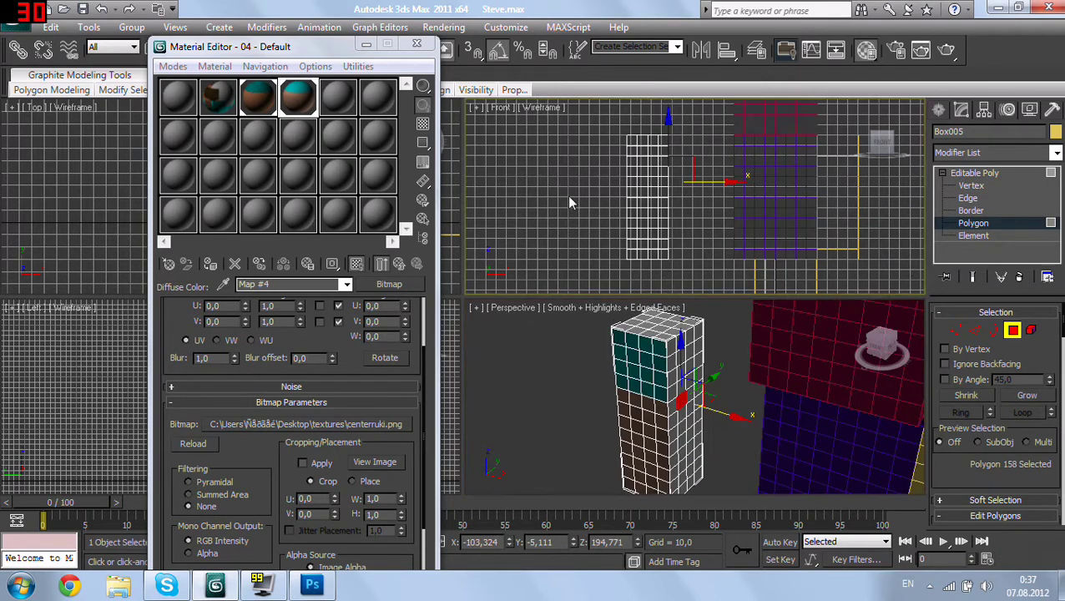
mouse_move(567, 195)
alt+middle_down()
mouse_move(666, 215)
mouse_move(656, 238)
mouse_move(632, 244)
alt+middle_up()
key(f)
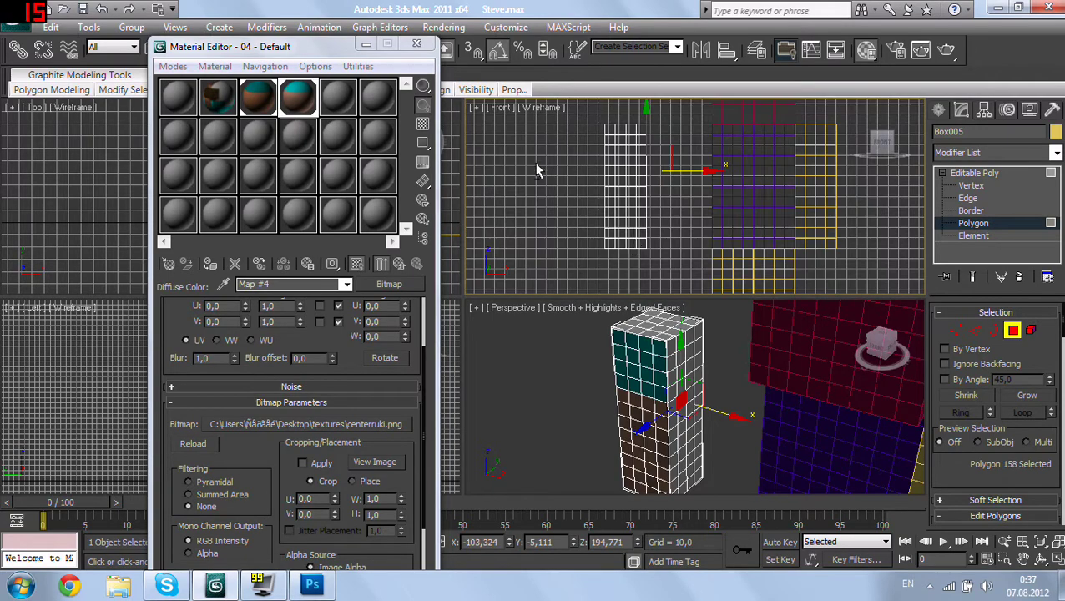
click(417, 44)
middle_drag(245, 219, 271, 200)
Step: Select only the tall box's right side face polygons
scroll(269, 357, up, 2)
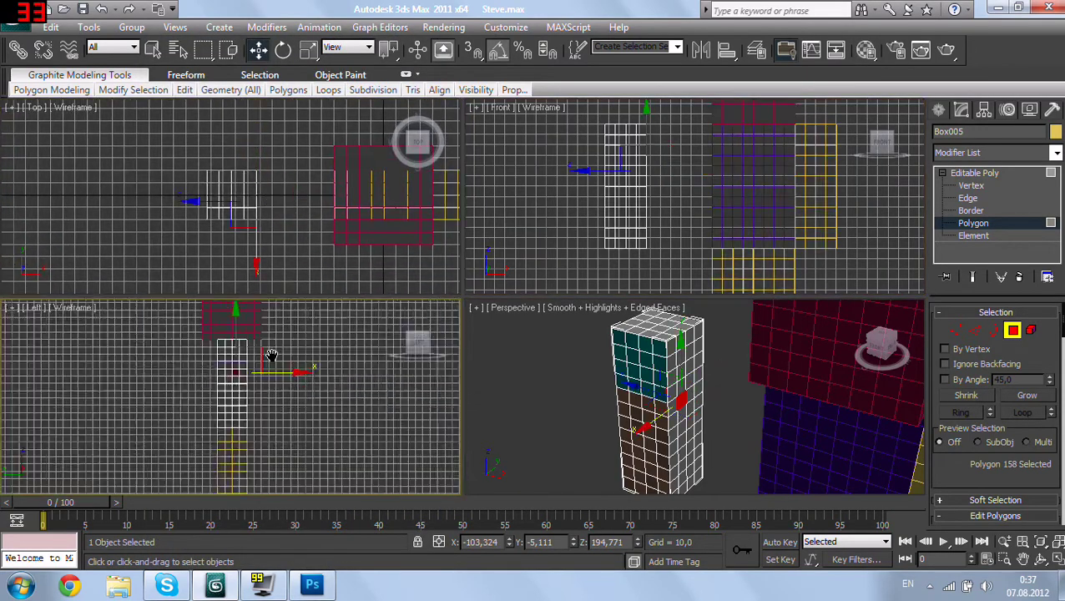
scroll(274, 381, up, 2)
scroll(251, 394, up, 1)
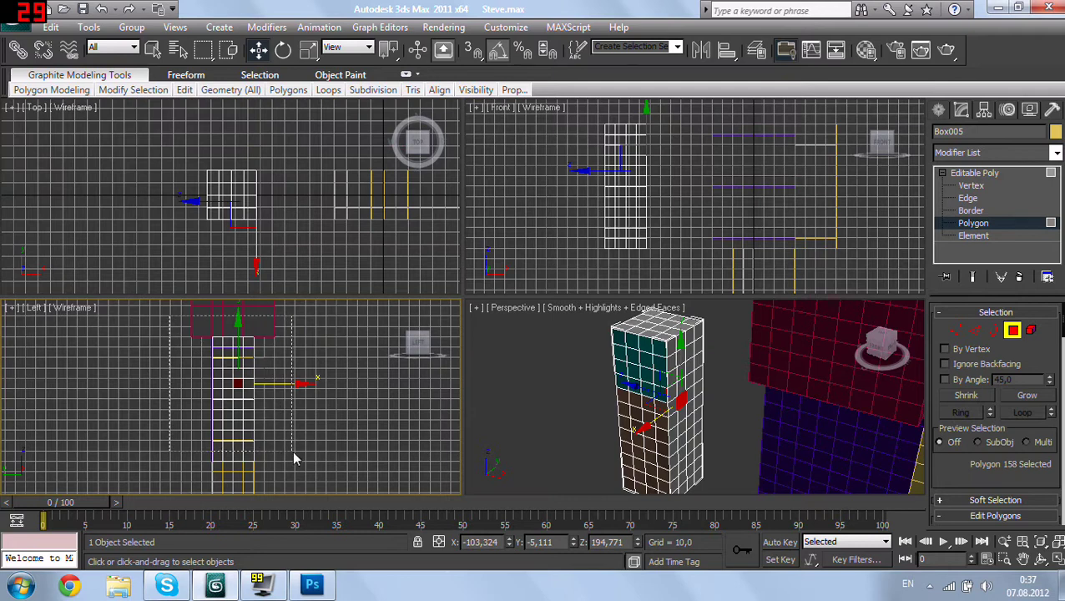
drag(294, 454, 296, 459)
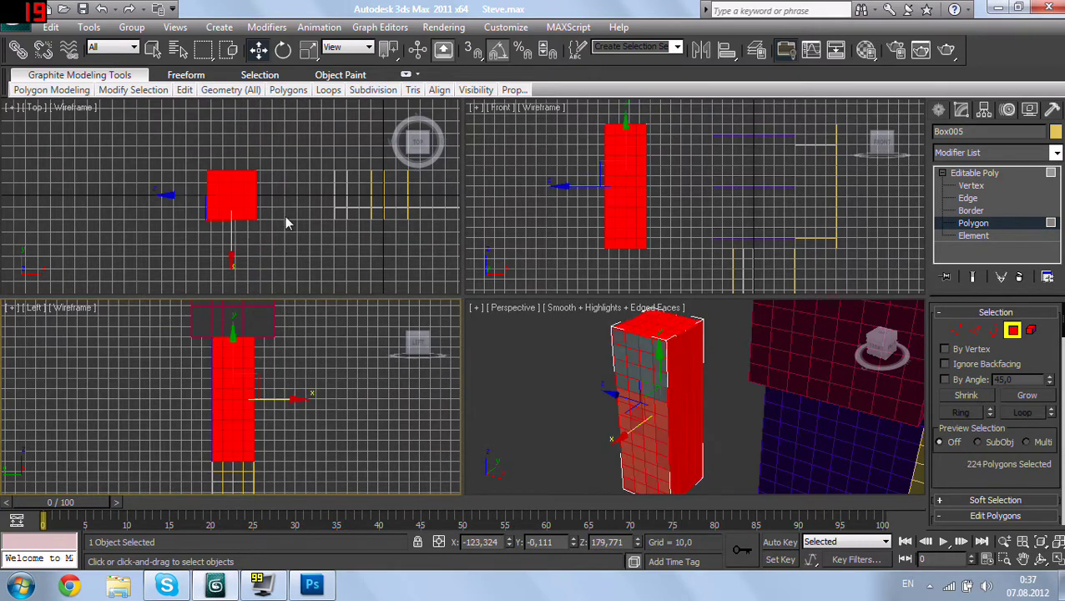
middle_drag(285, 215, 285, 206)
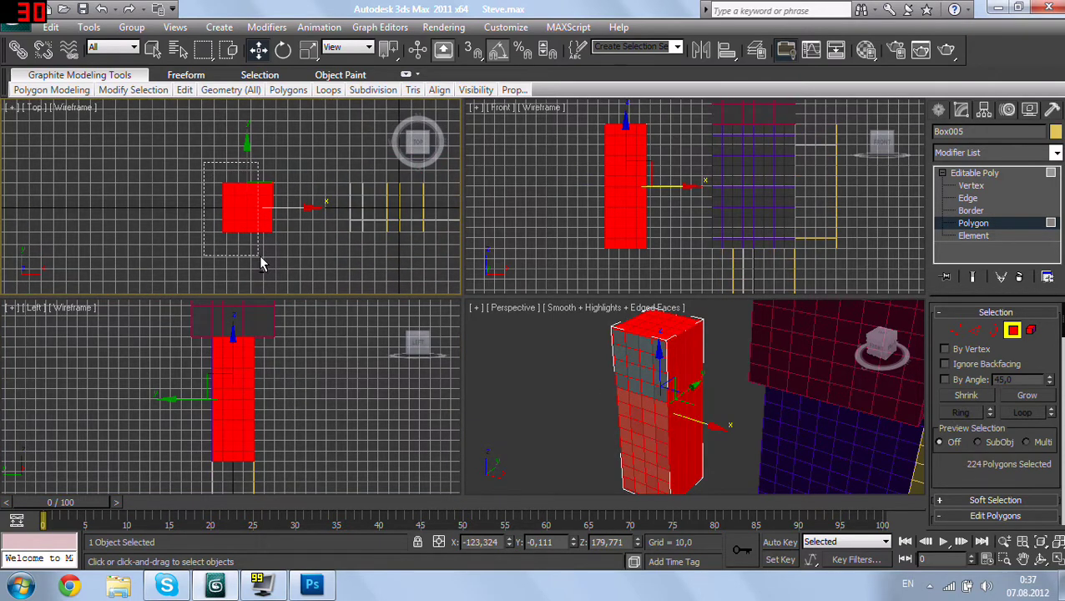
drag(269, 266, 284, 172)
middle_click(737, 435)
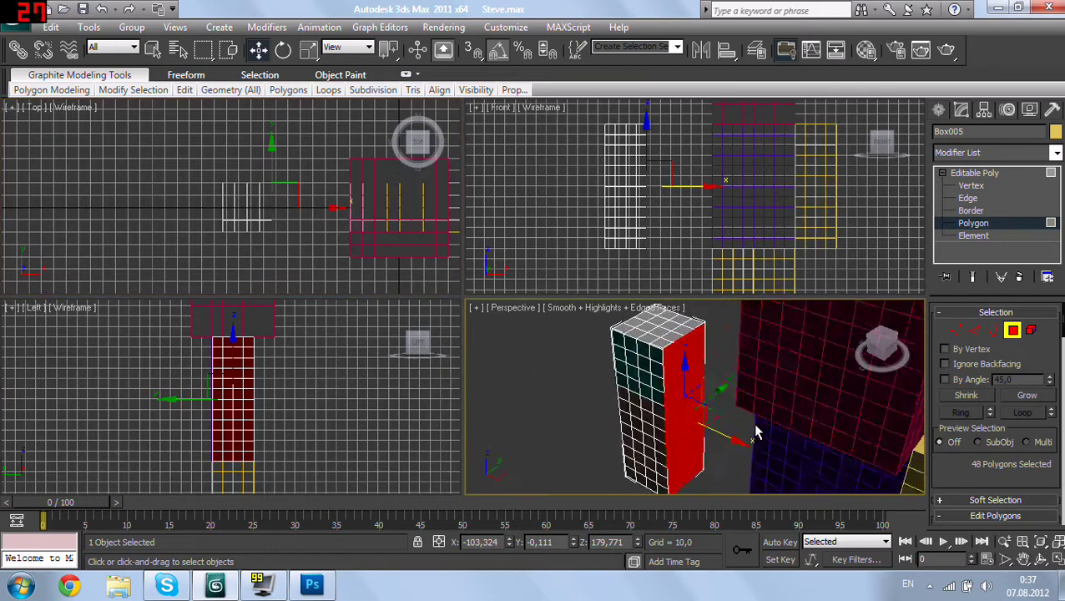
middle_drag(744, 432, 718, 387)
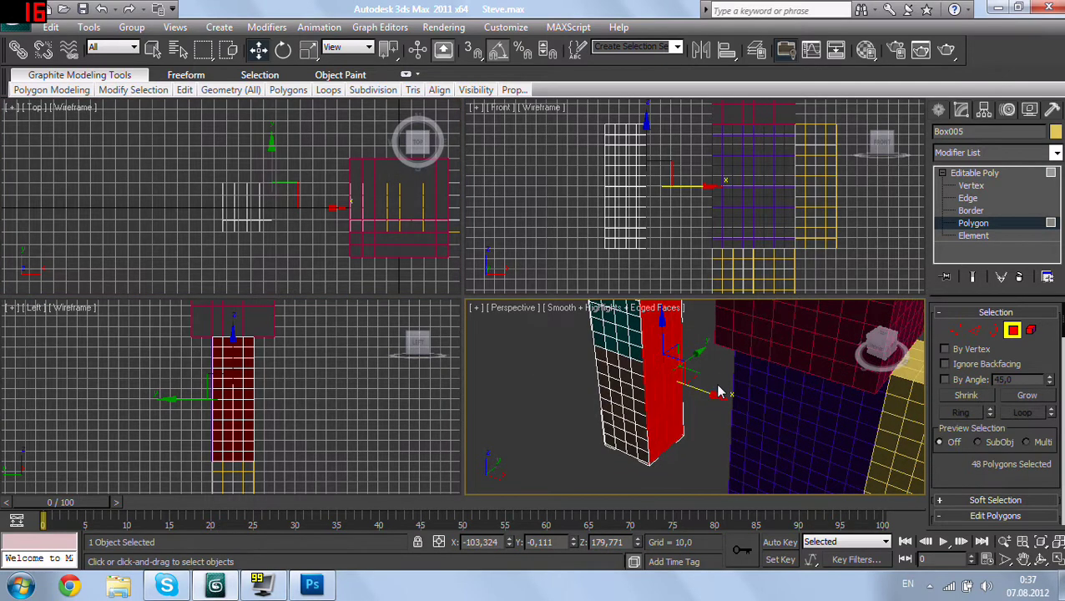
Step: Create material 05 with levoruki.png as its diffuse bitmap and check it in perspective
key(m)
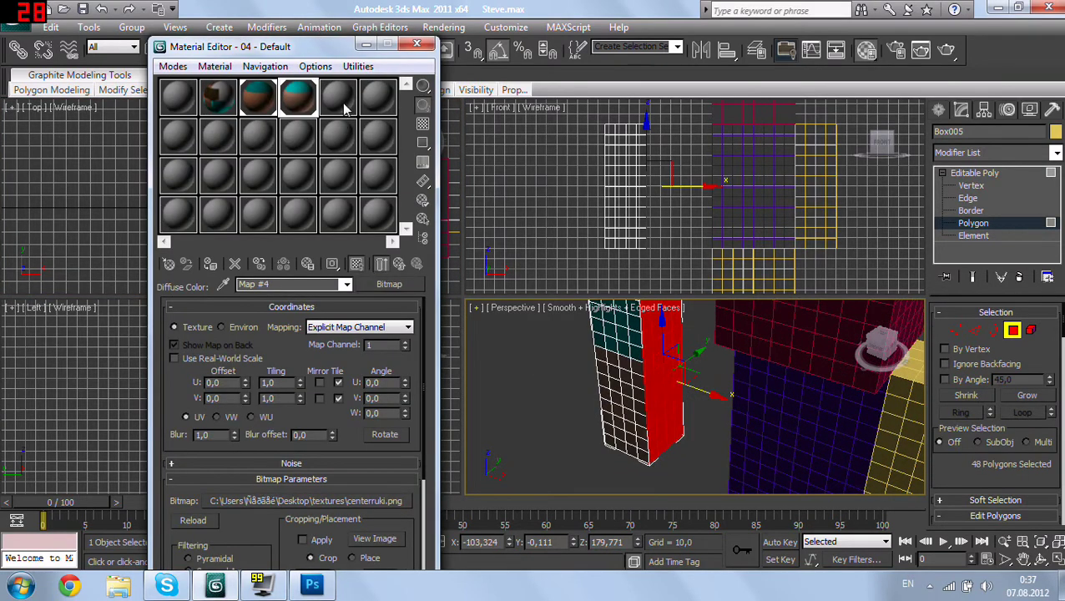
click(341, 99)
click(276, 403)
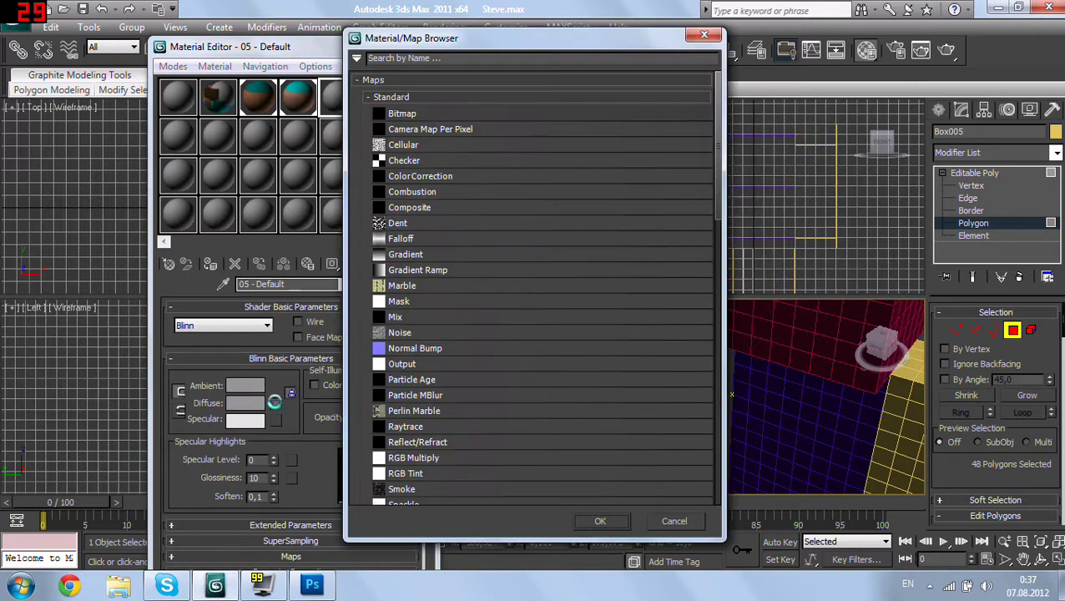
double_click(421, 115)
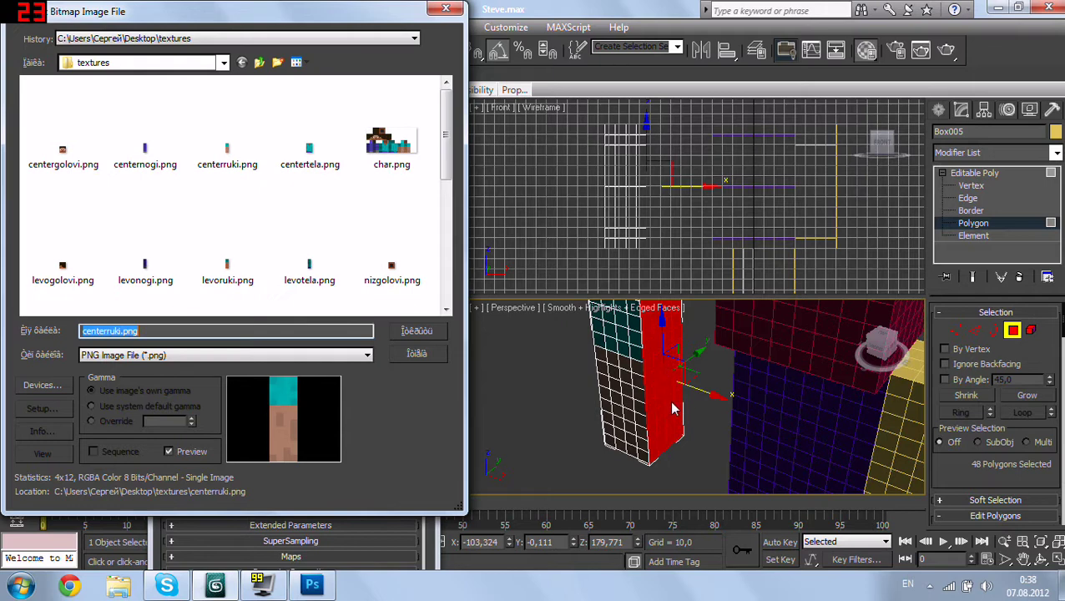
drag(444, 161, 444, 190)
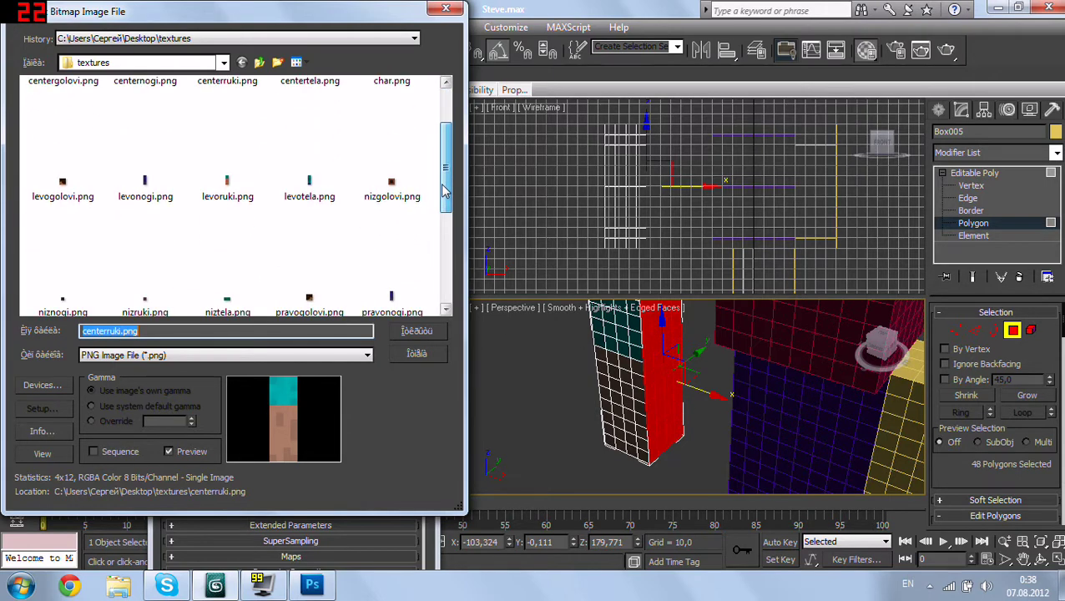
double_click(227, 167)
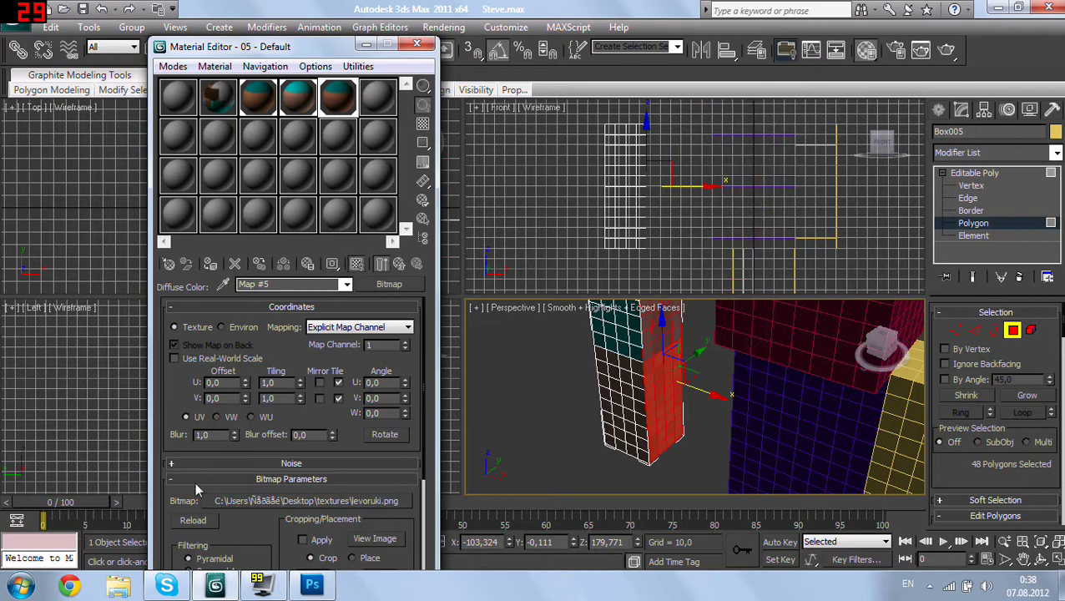
scroll(279, 510, down, 3)
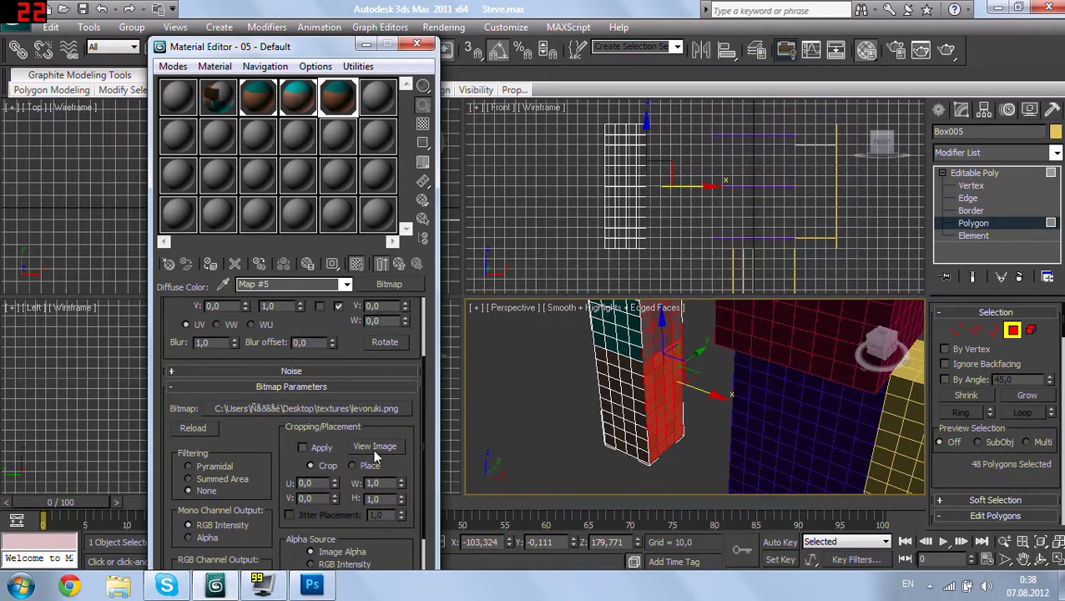
click(548, 427)
mouse_move(547, 399)
alt+middle_down()
mouse_move(839, 397)
mouse_move(770, 393)
alt+middle_up()
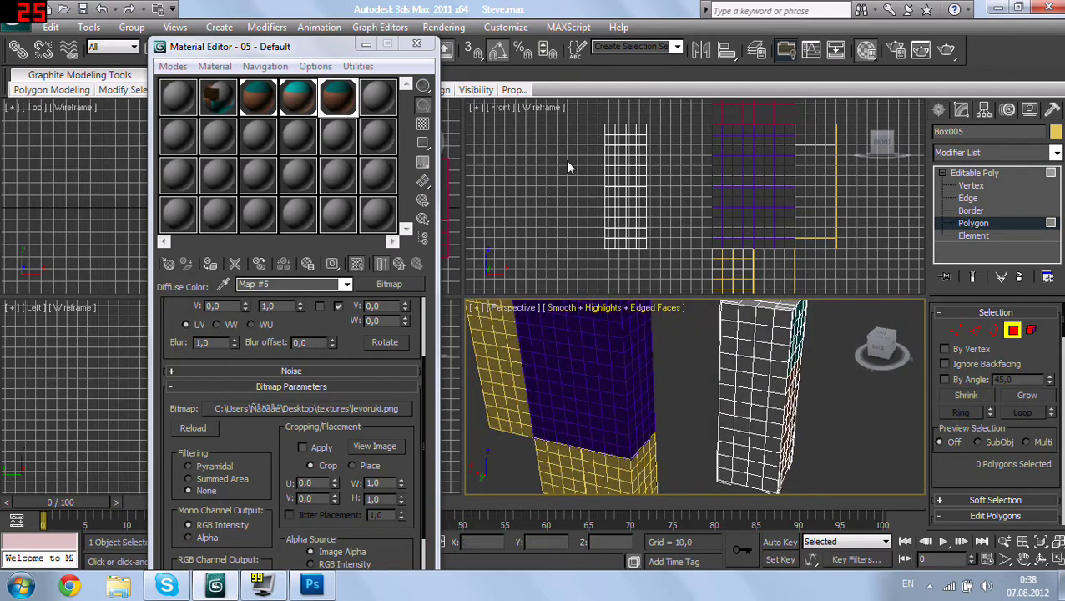
Step: Select the polygons on one long side of the arm box
drag(582, 121, 643, 261)
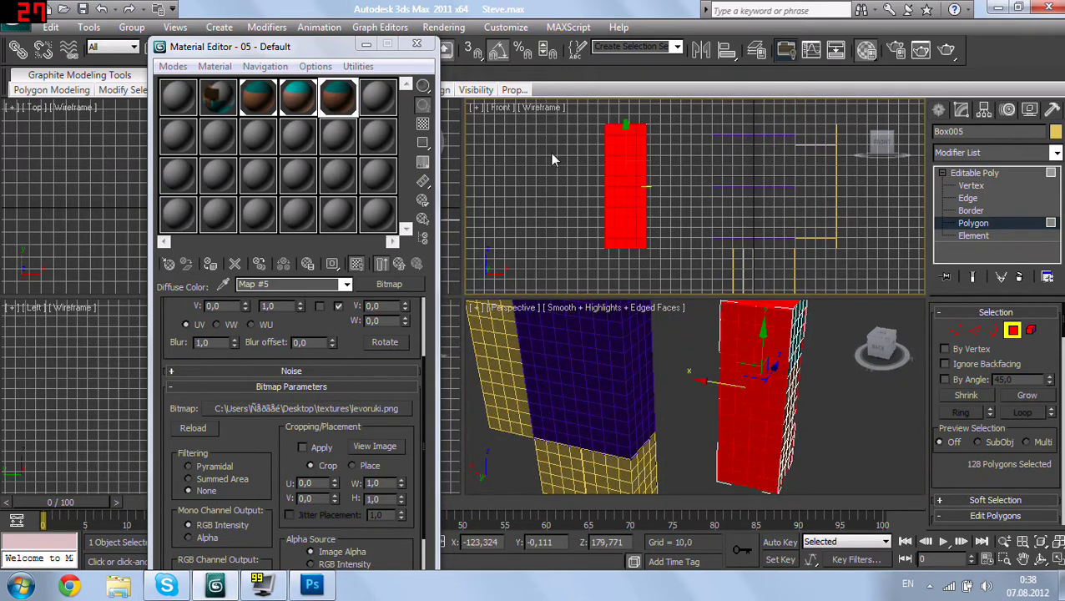
click(416, 43)
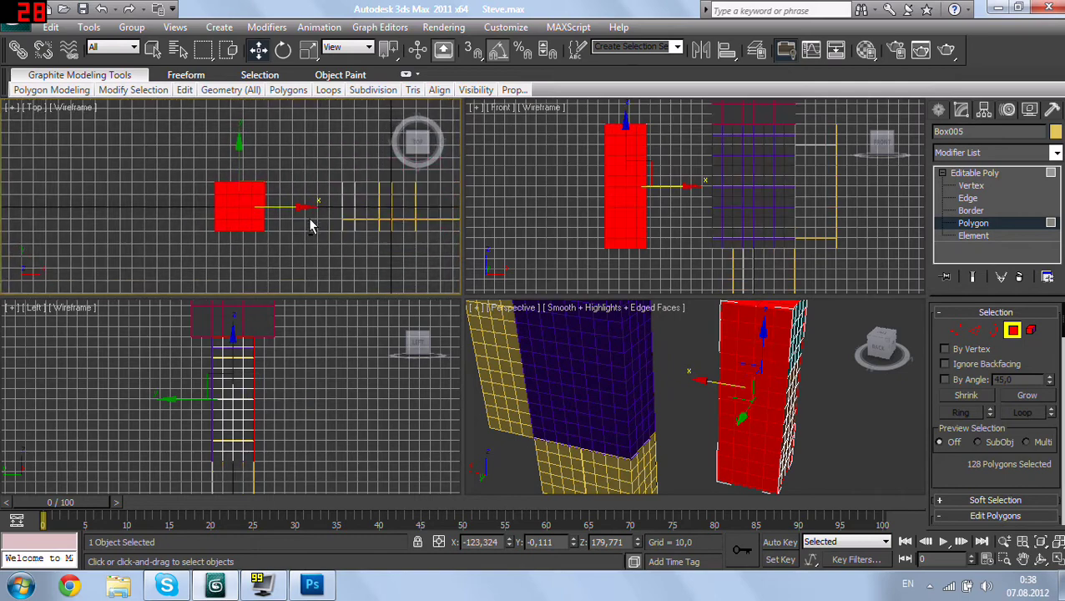
drag(209, 199, 195, 194)
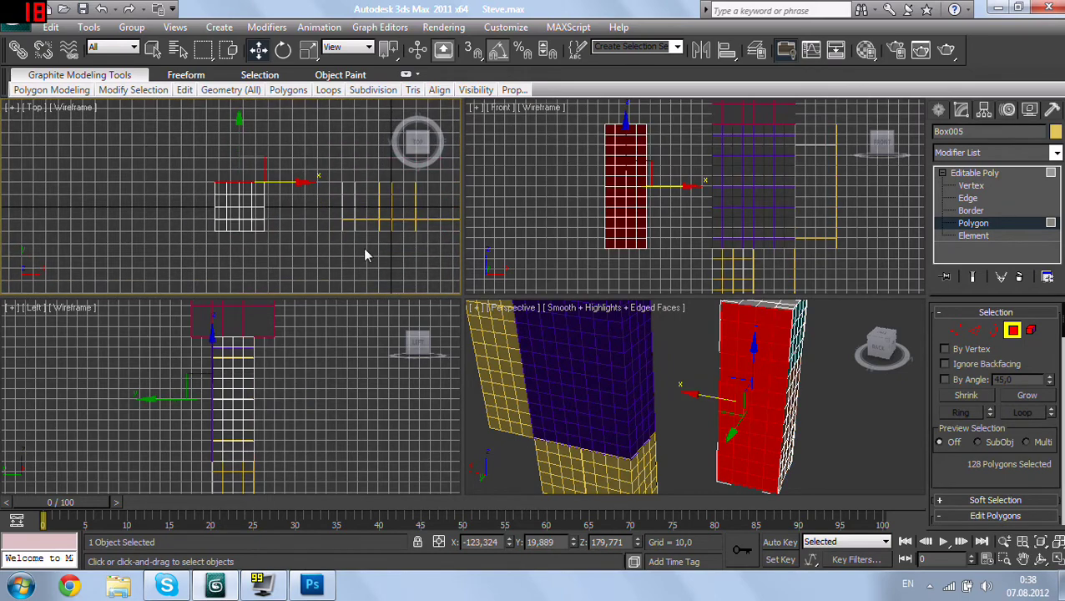
mouse_move(662, 389)
alt+middle_down()
mouse_move(695, 416)
mouse_move(523, 379)
mouse_move(479, 354)
mouse_move(504, 302)
mouse_move(633, 368)
mouse_move(622, 384)
alt+middle_up()
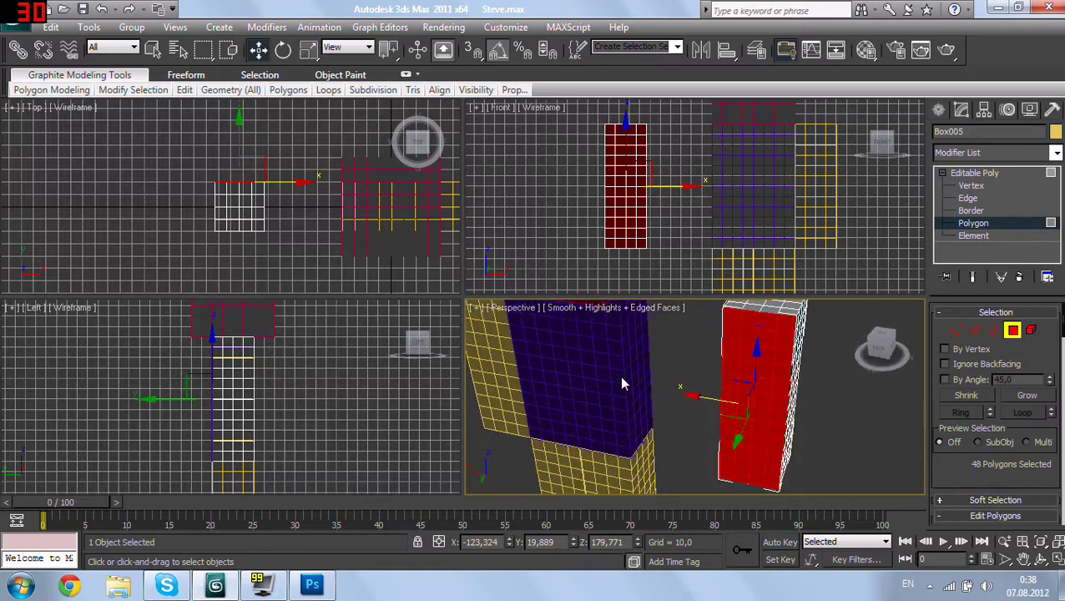
Step: Make material 06 with zadruki.png as its diffuse bitmap and display it in the viewport
key(m)
click(376, 109)
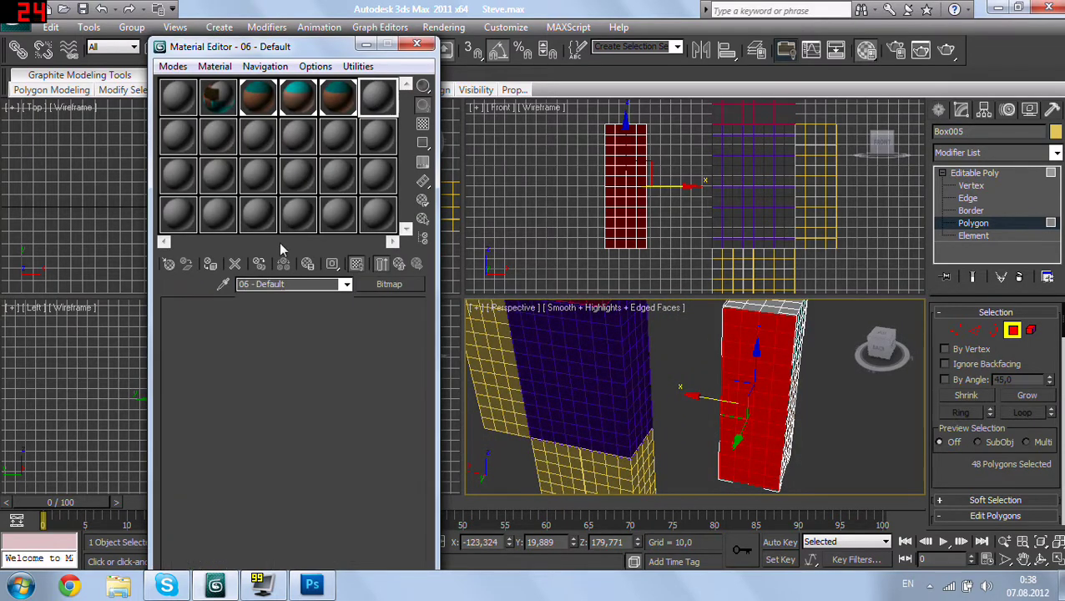
click(279, 339)
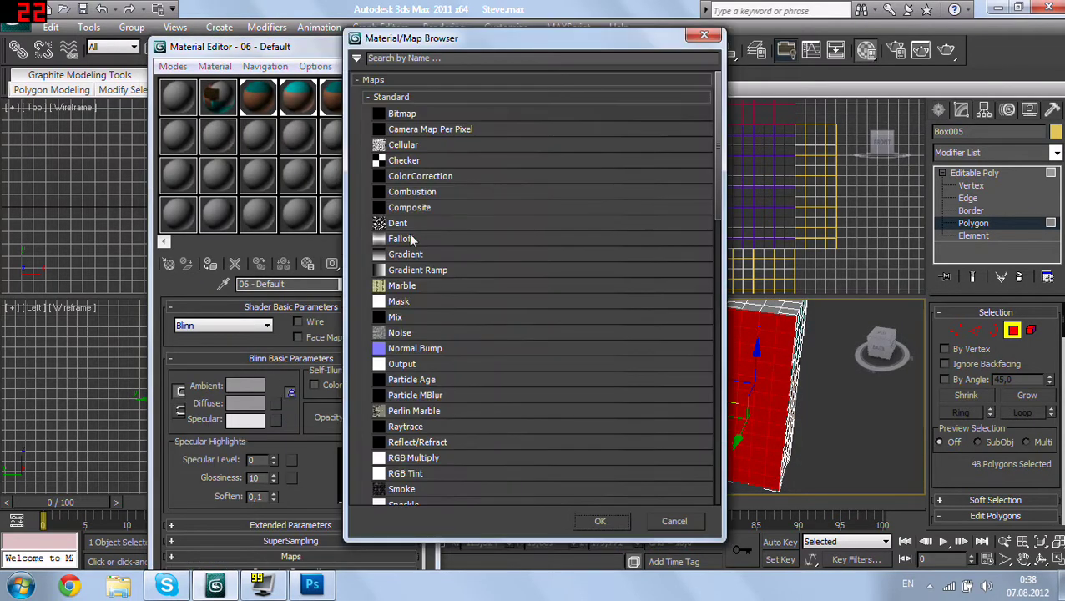
double_click(447, 117)
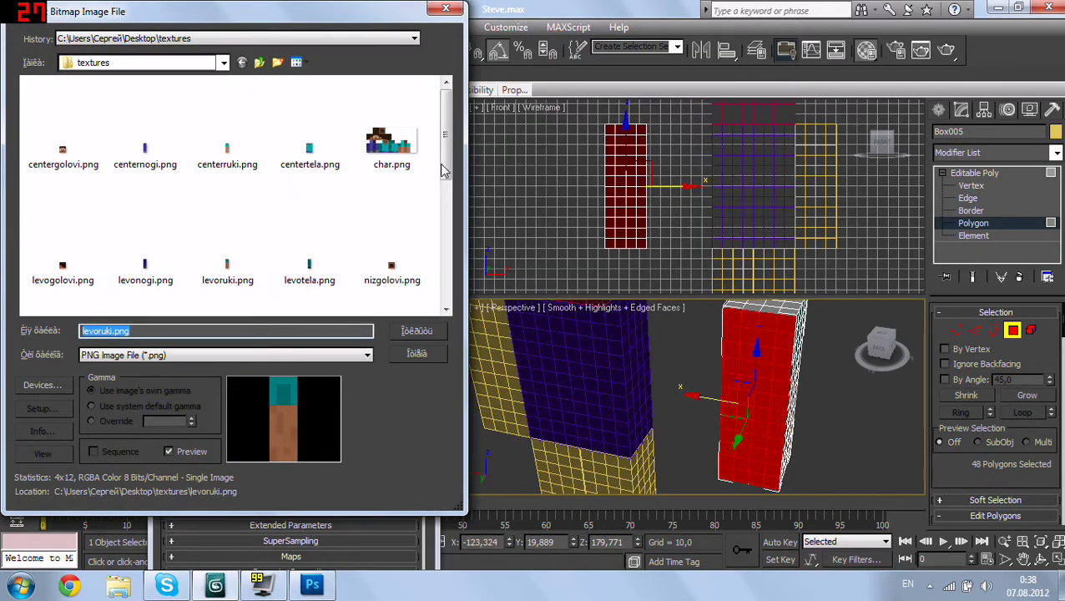
drag(447, 167, 447, 286)
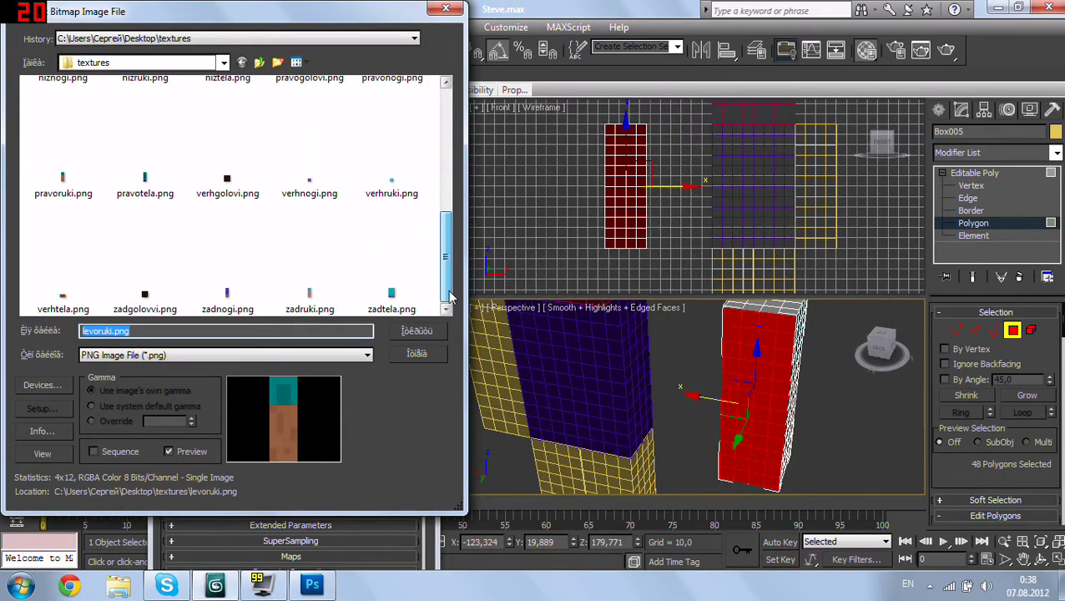
double_click(315, 290)
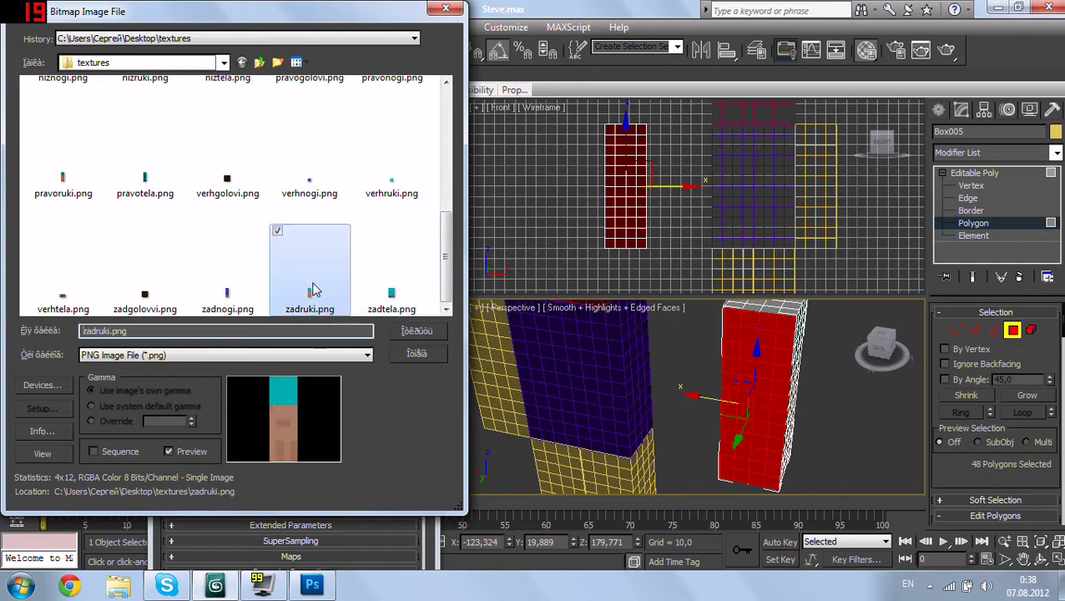
click(355, 264)
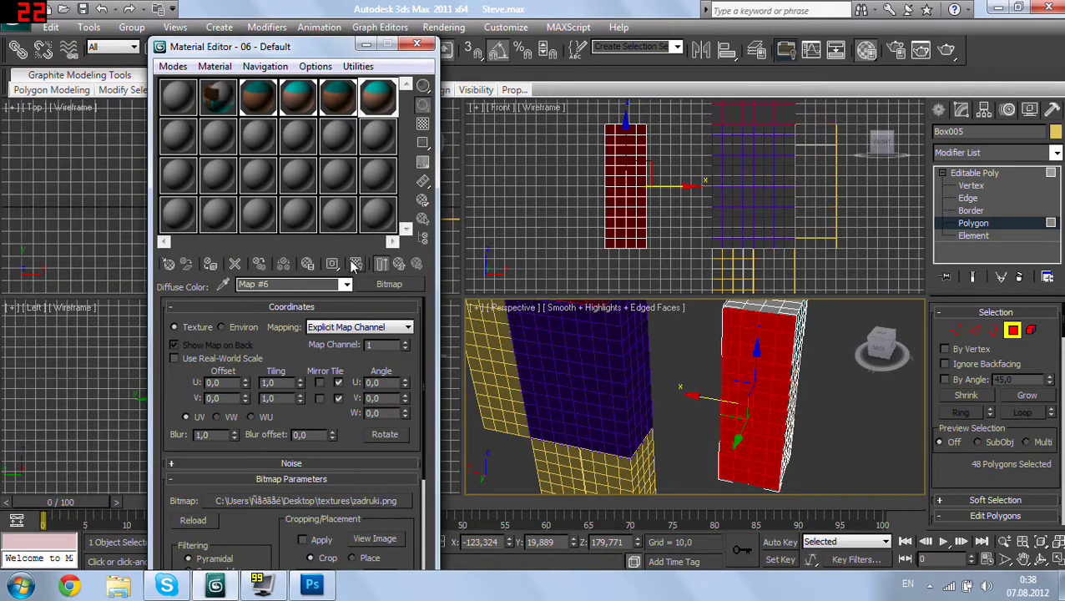
drag(240, 522, 237, 432)
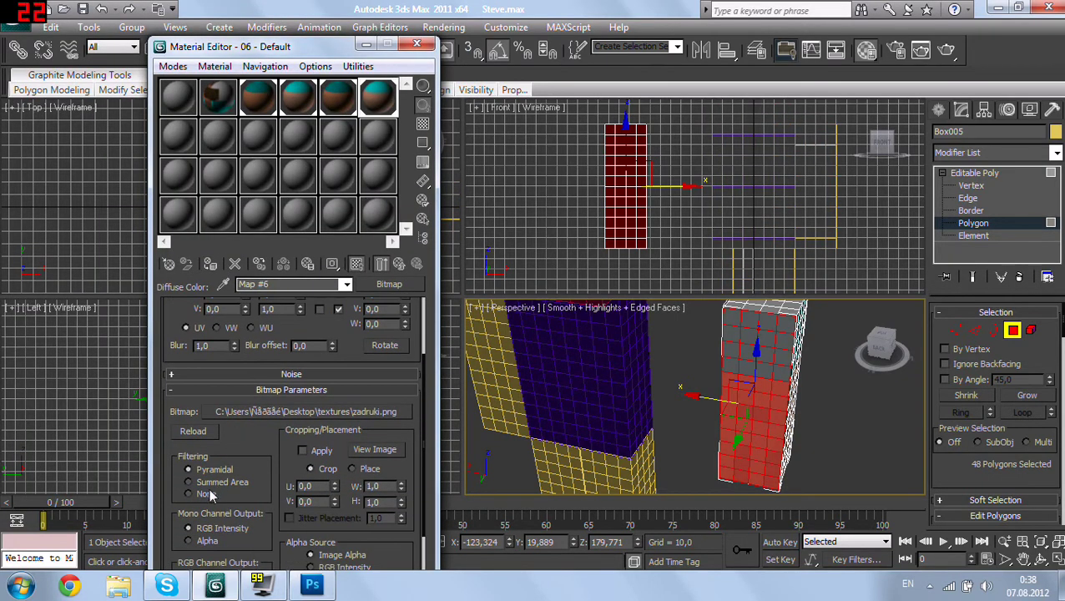
alt+middle_drag(721, 386, 653, 449)
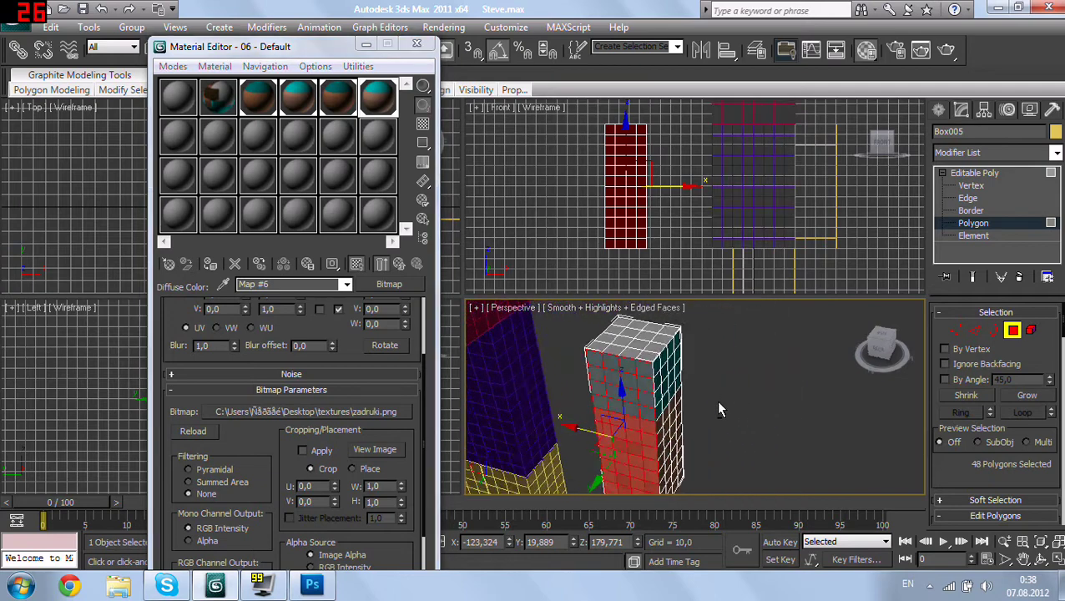
click(417, 45)
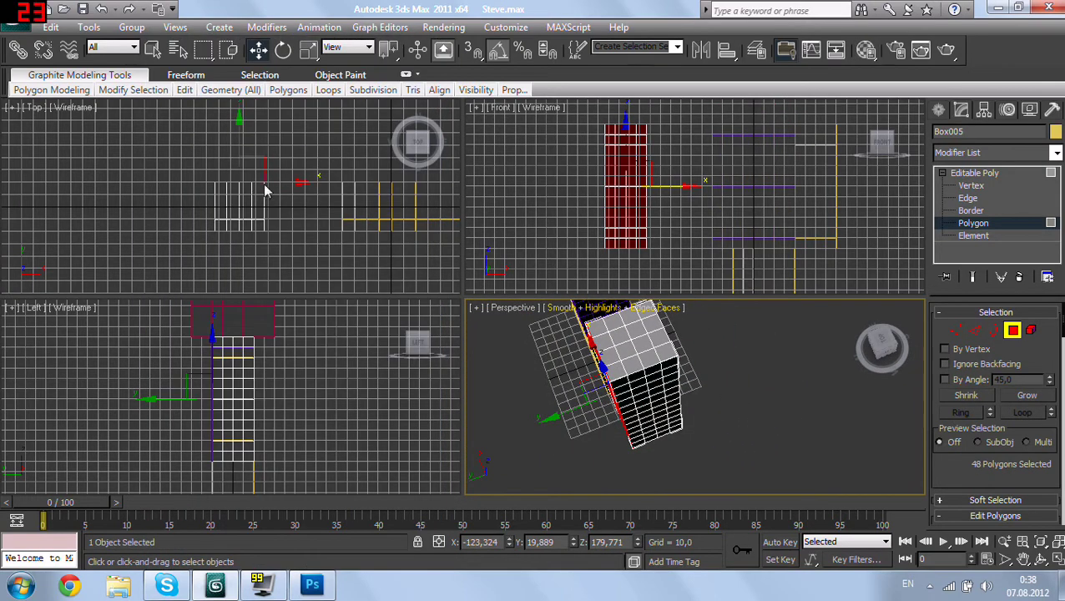
Step: Select only the top faces of the arm box in the Top view
scroll(266, 191, up, 2)
mouse_move(179, 144)
mouse_down()
mouse_move(292, 242)
mouse_move(297, 261)
mouse_up()
click(234, 348)
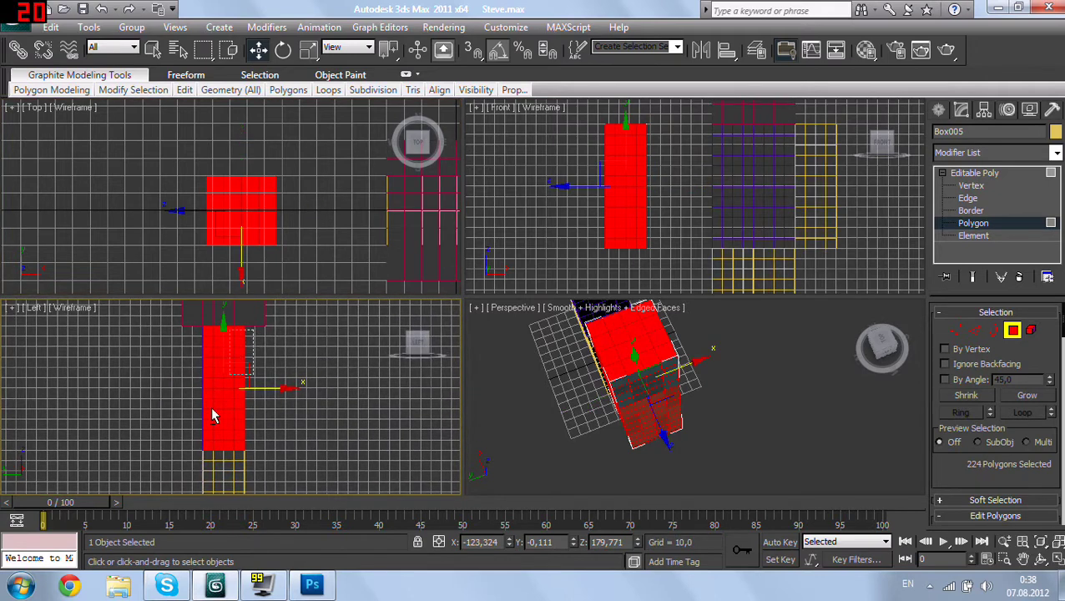
alt+drag(284, 330, 150, 499)
mouse_move(635, 392)
alt+middle_down()
mouse_move(649, 404)
mouse_move(628, 389)
alt+middle_up()
Step: Create material 07 with verhruki.png as its diffuse bitmap and show it on the top faces
key(m)
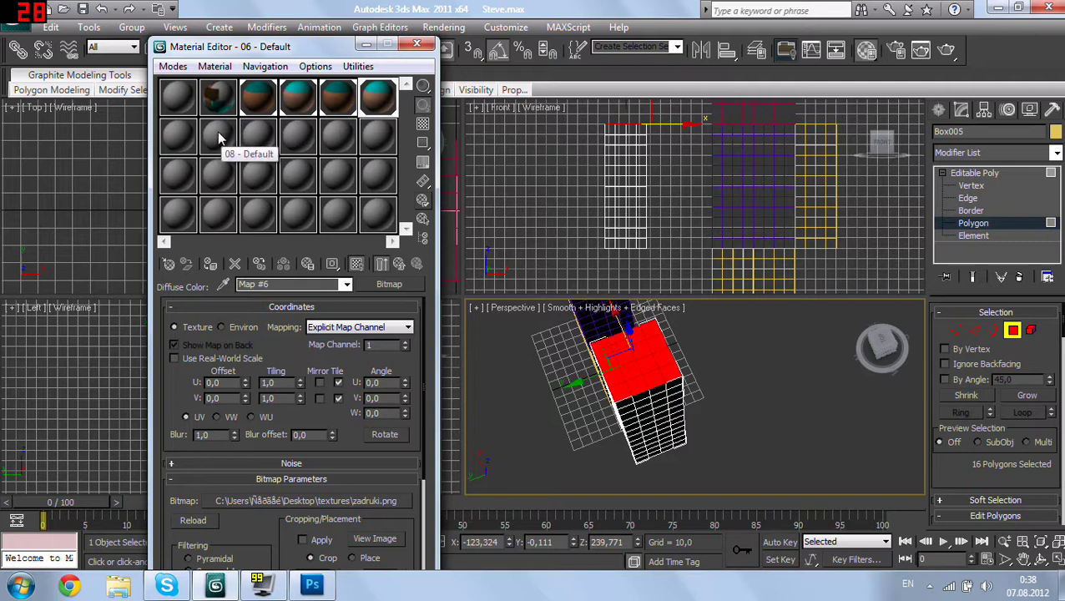
click(189, 139)
click(276, 405)
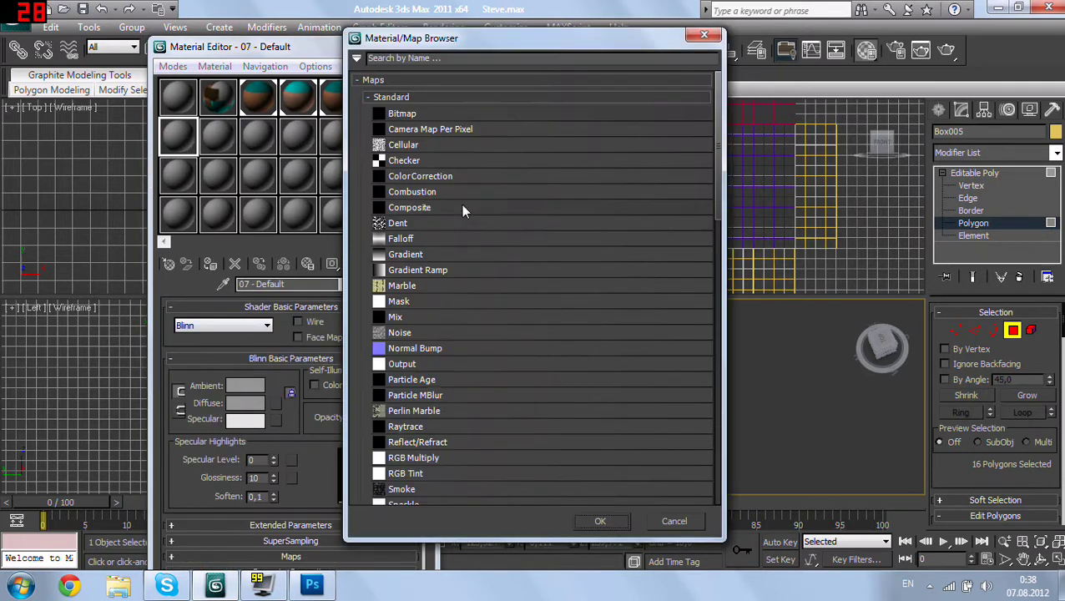
double_click(440, 114)
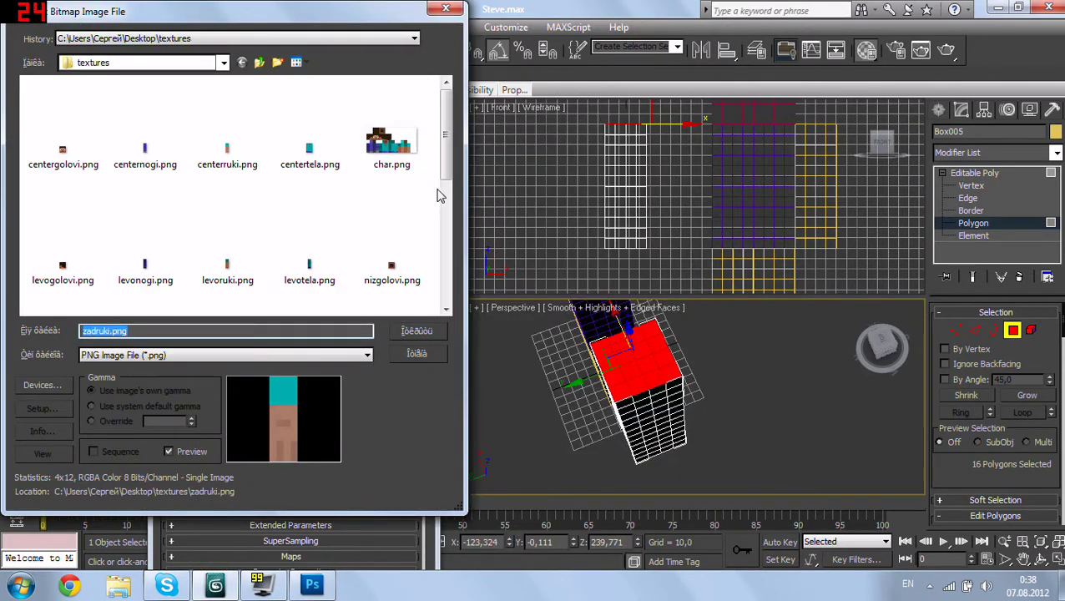
drag(446, 179, 458, 288)
double_click(392, 194)
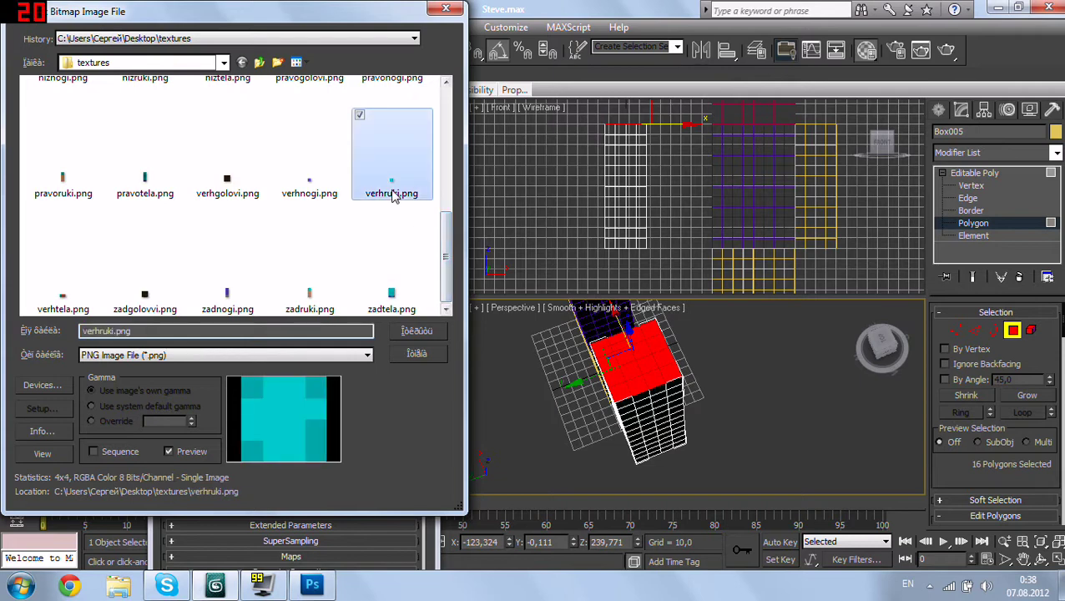
click(356, 264)
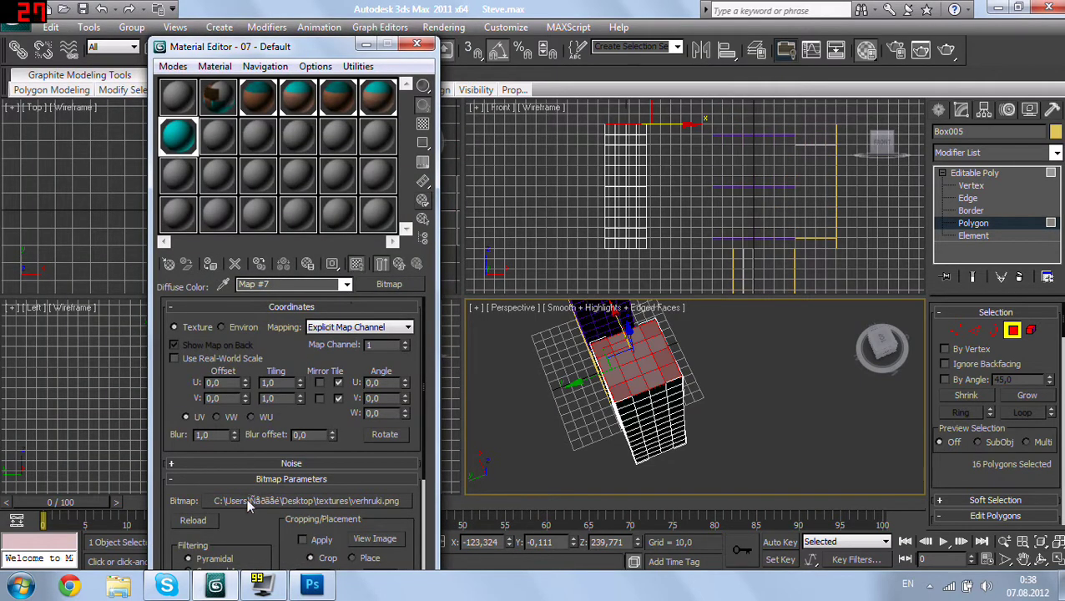
scroll(238, 434, down, 1)
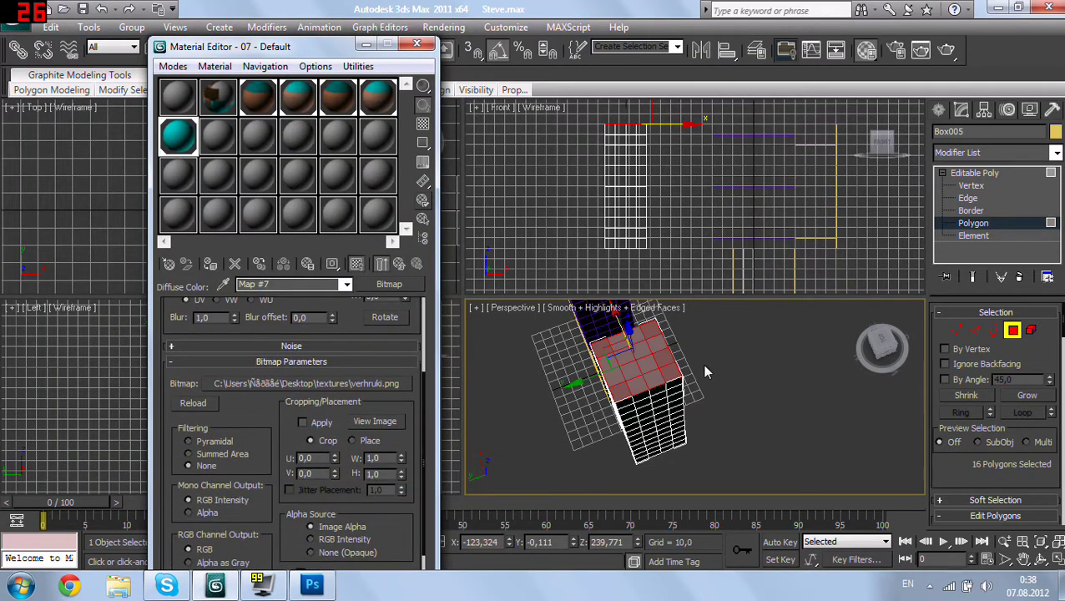
mouse_move(705, 372)
alt+middle_down()
mouse_move(697, 401)
mouse_move(720, 399)
alt+middle_up()
scroll(697, 401, up, 4)
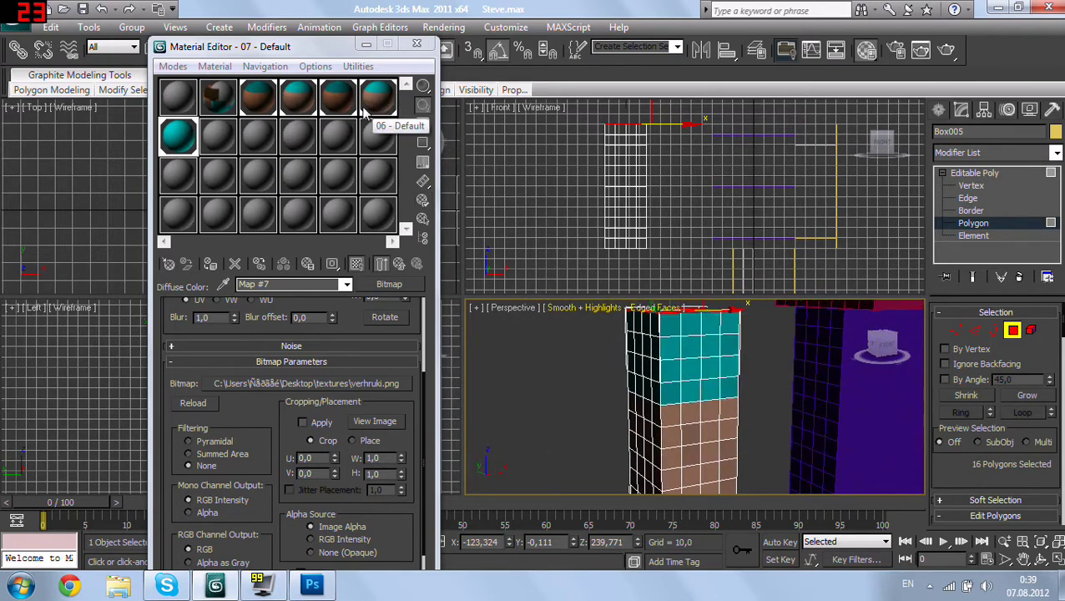
Step: Orbit around the textured arm box, then close the Material Editor
alt+middle_drag(759, 380, 471, 173)
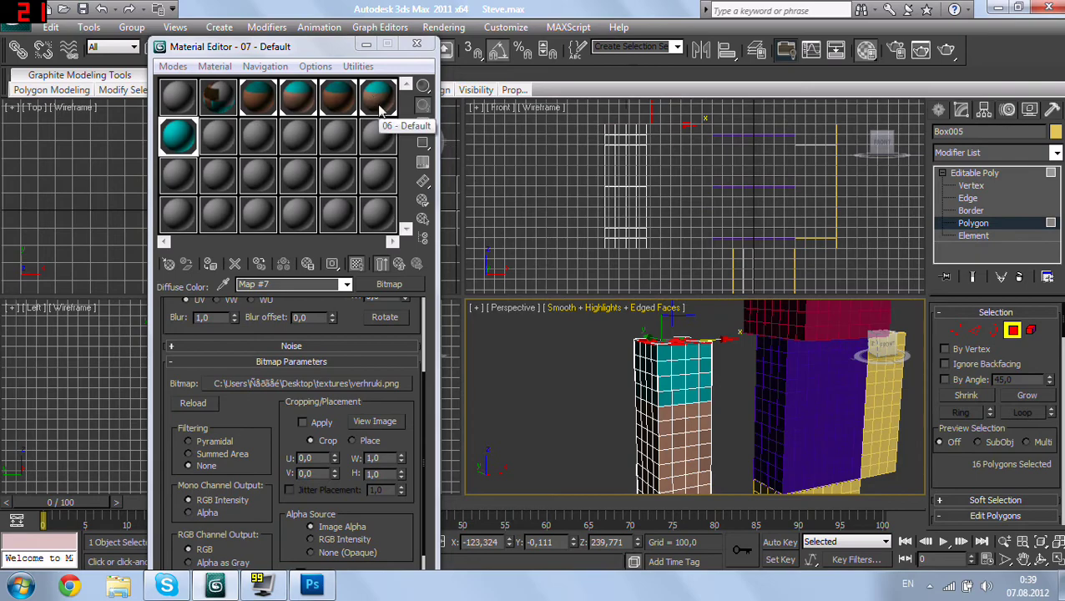
mouse_move(726, 382)
alt+middle_down()
mouse_move(775, 414)
mouse_move(644, 417)
mouse_move(738, 488)
mouse_move(789, 566)
mouse_move(741, 486)
alt+middle_up()
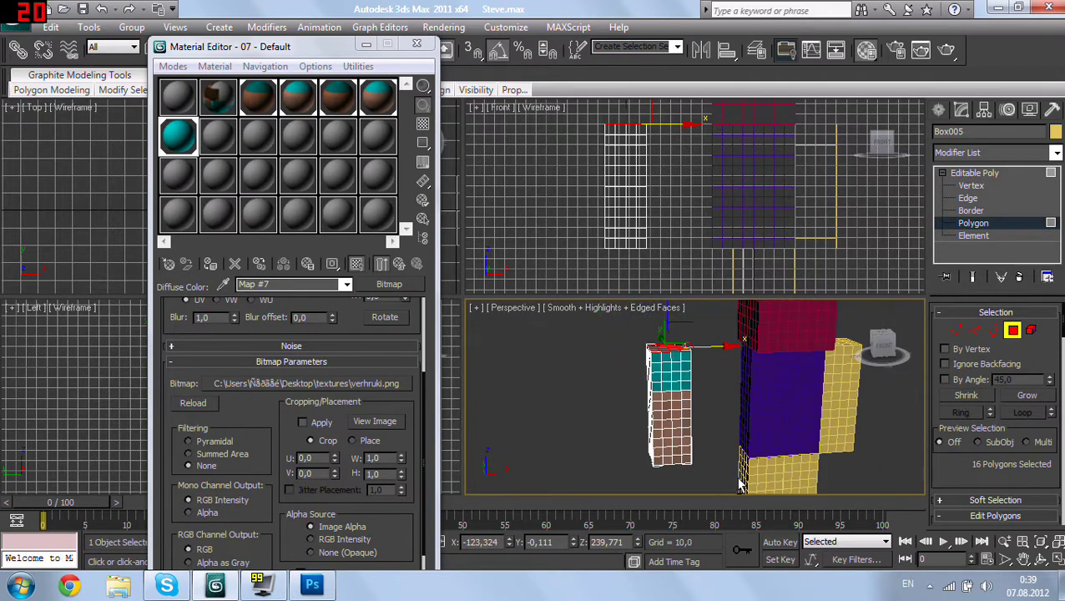
click(417, 44)
Step: Select the bottom polygons of the arm box in the Top view
click(316, 168)
mouse_move(173, 145)
mouse_down()
mouse_move(300, 273)
mouse_move(267, 384)
mouse_up()
drag(279, 315, 186, 457)
Step: Give the bottom faces material 08 with nizruki.png as its diffuse bitmap, shown in viewport
alt+middle_drag(607, 411, 613, 350)
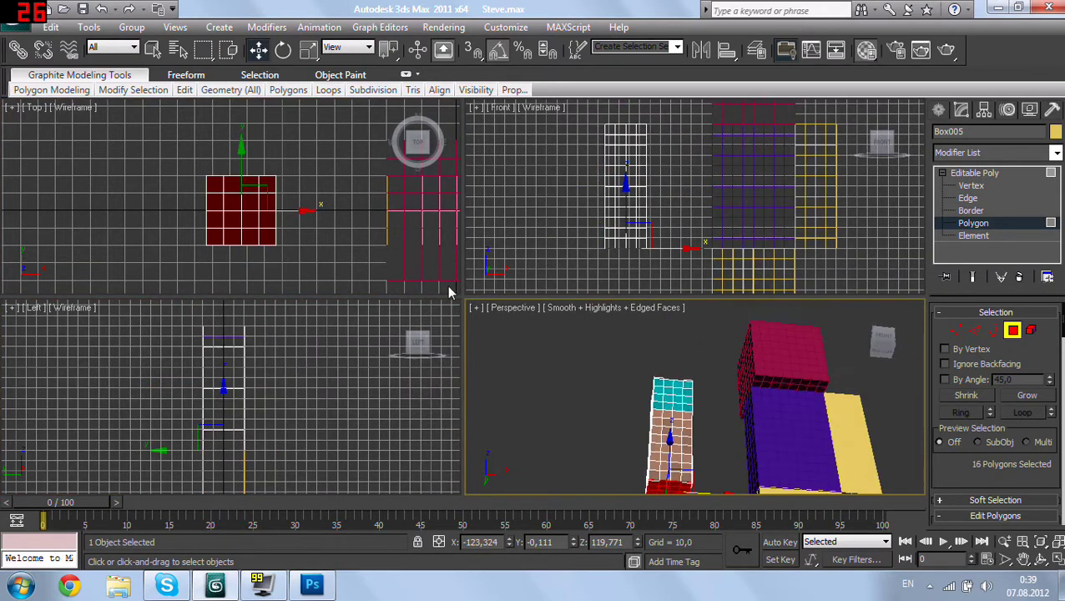
key(m)
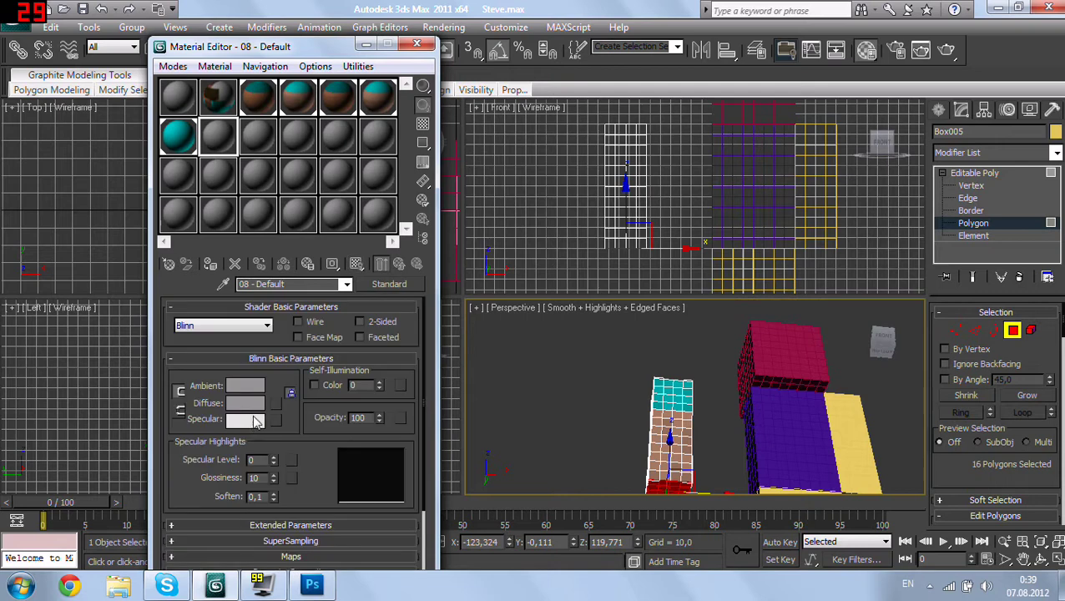
click(274, 403)
double_click(421, 114)
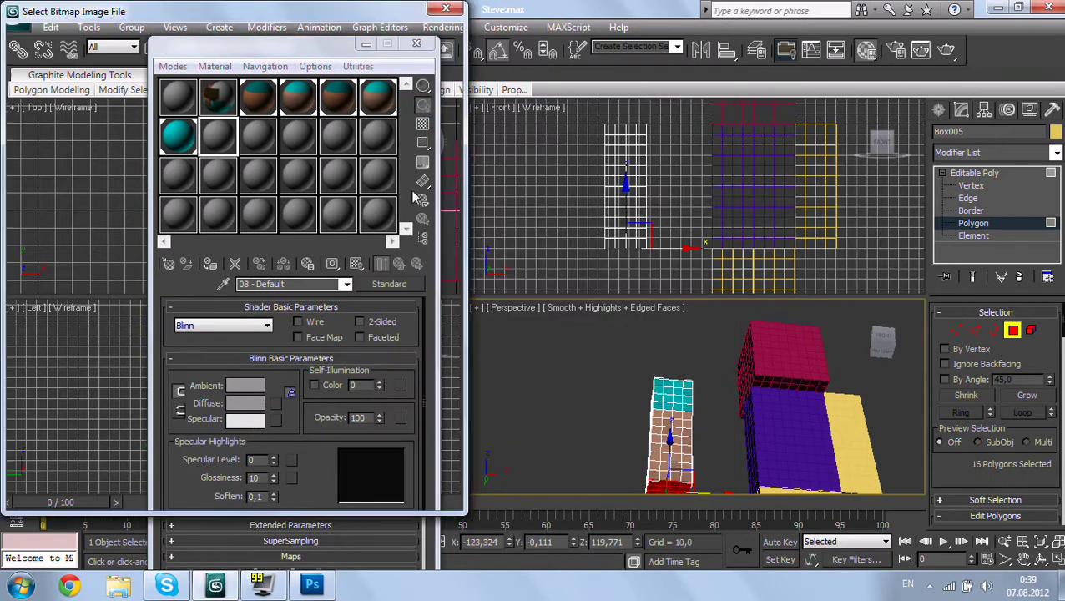
drag(445, 134, 441, 197)
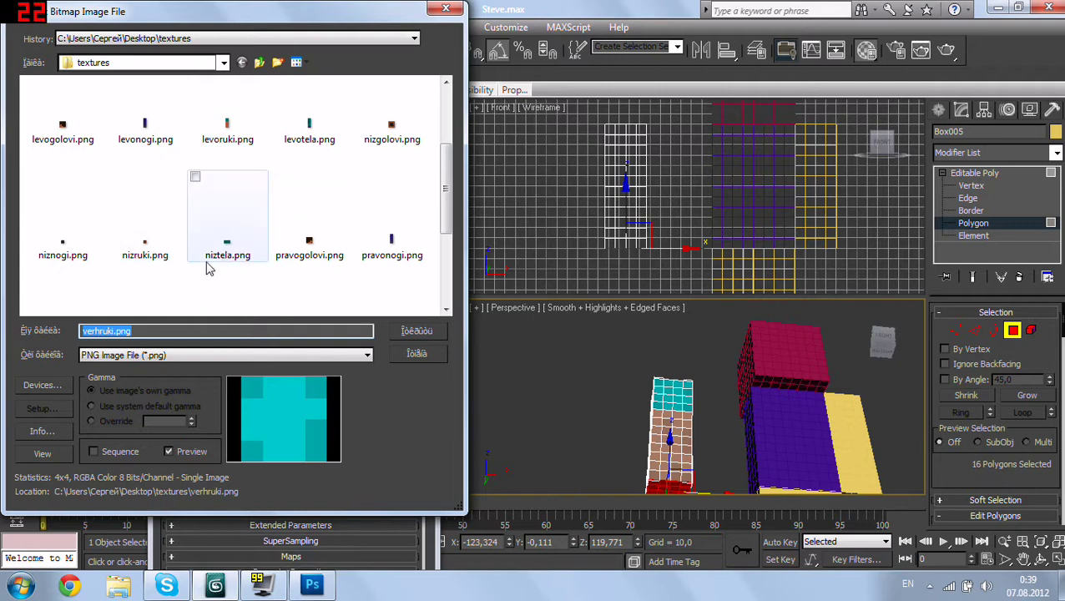
double_click(144, 241)
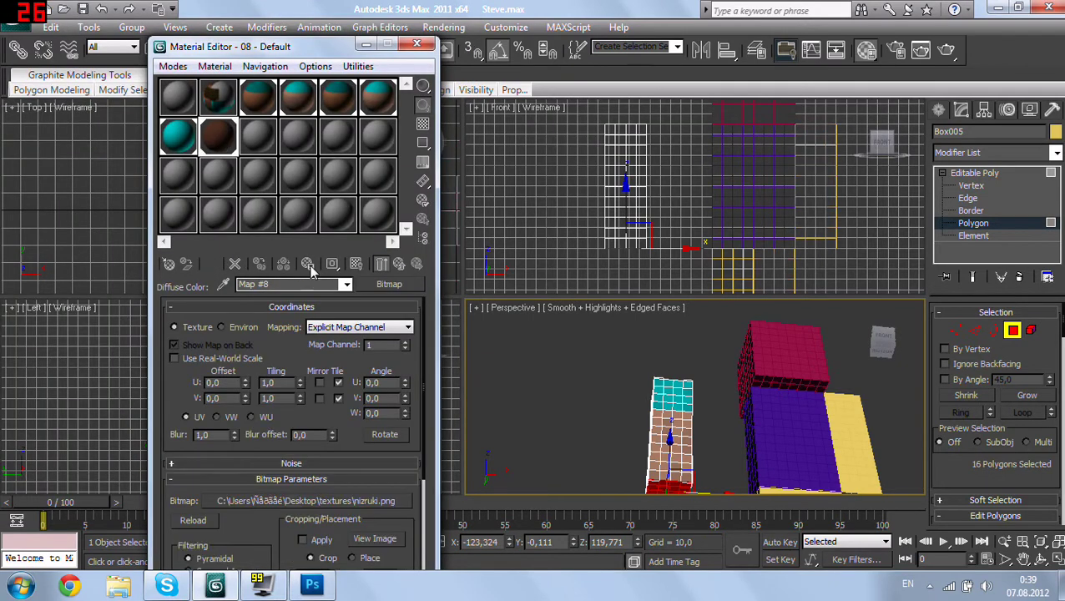
click(354, 263)
Step: Set the nizruki.png bitmap Filtering to None and save Steve.max
alt+middle_drag(594, 382, 576, 368)
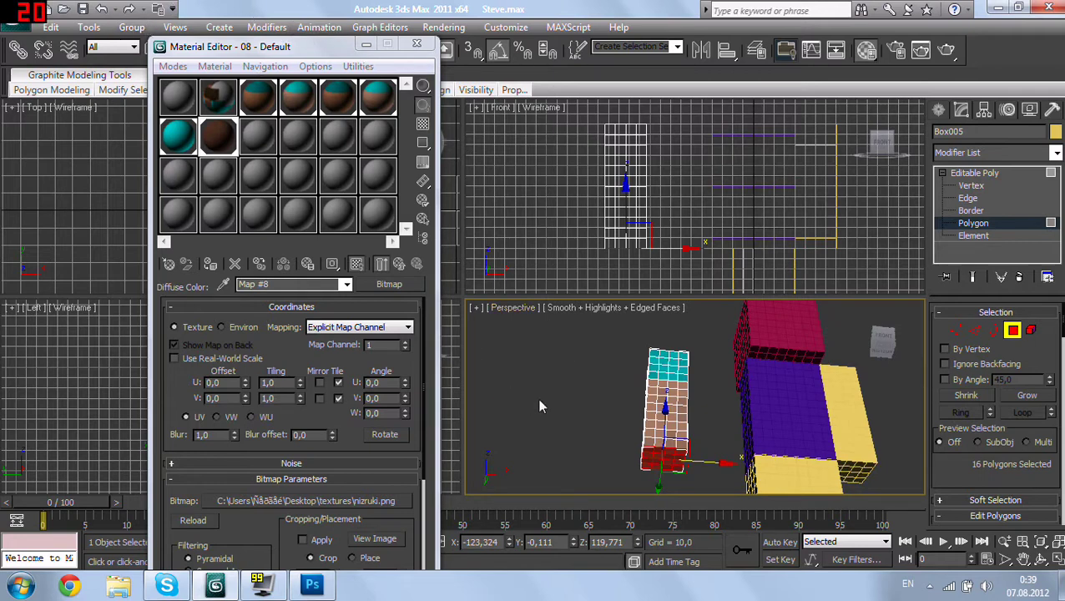
click(562, 391)
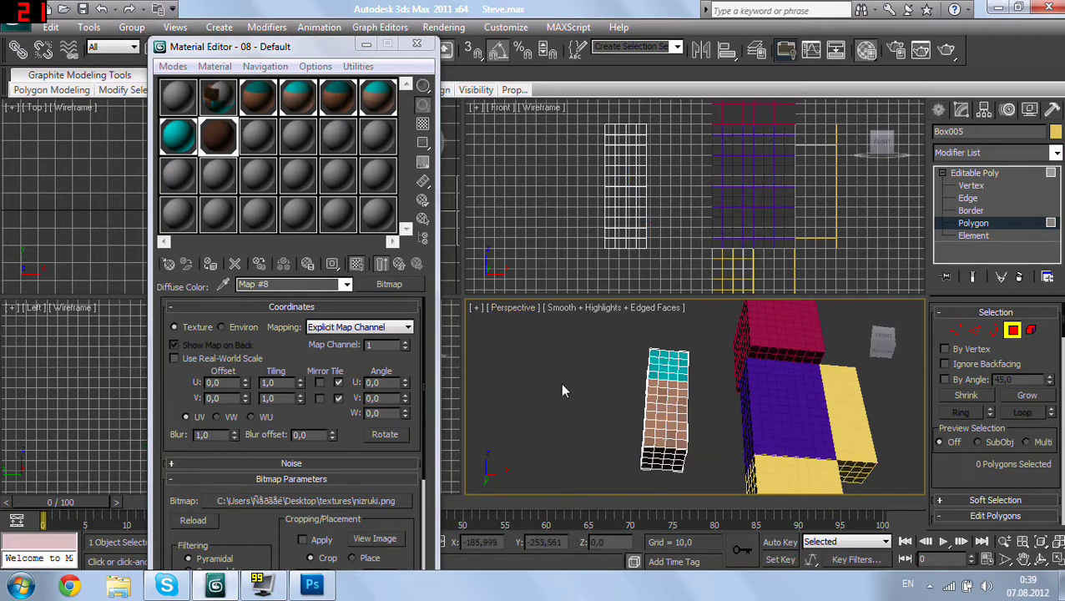
drag(229, 543, 235, 478)
click(203, 521)
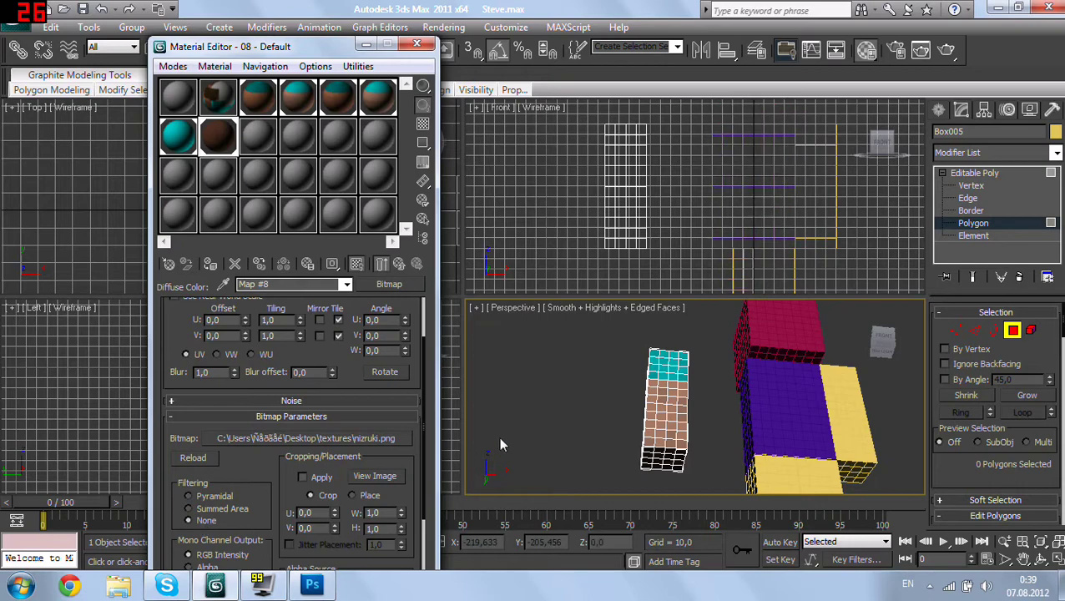
alt+middle_drag(568, 370, 585, 443)
click(83, 9)
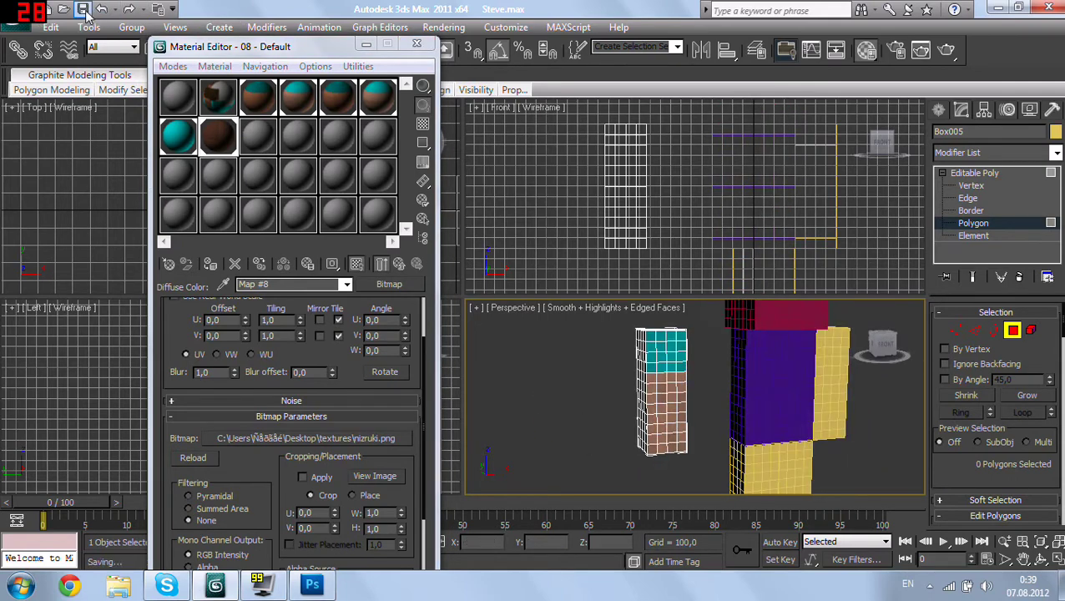
mouse_move(682, 375)
alt+middle_down()
mouse_move(696, 419)
mouse_move(572, 385)
mouse_move(804, 338)
mouse_move(757, 257)
mouse_move(641, 366)
mouse_move(747, 376)
mouse_move(677, 403)
alt+middle_up()
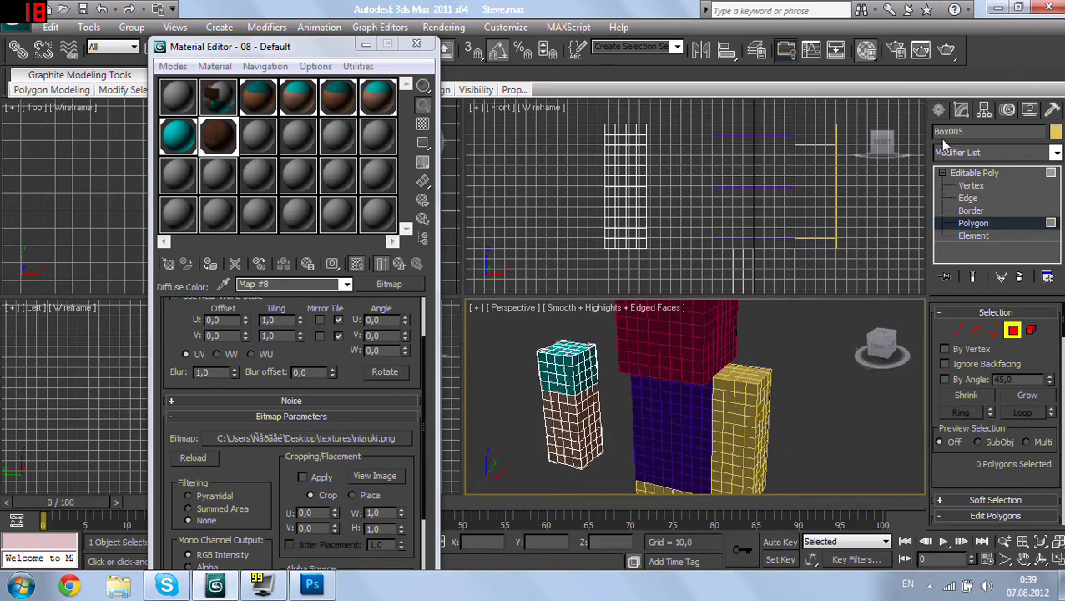
Step: Delete the yellow box and select the tall arm box on the left
click(939, 110)
click(746, 399)
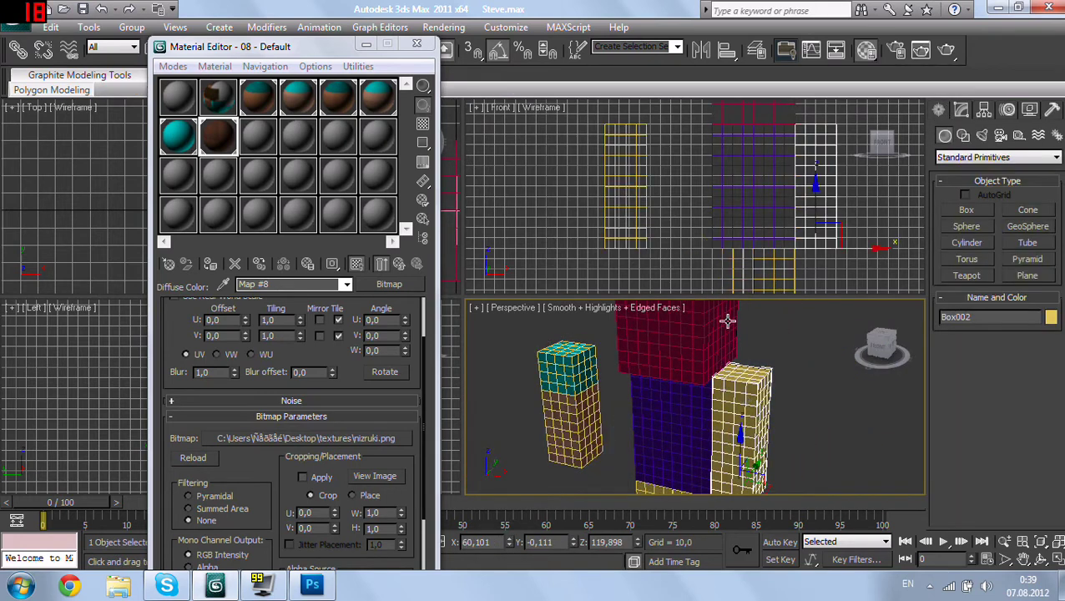
key(Delete)
click(585, 357)
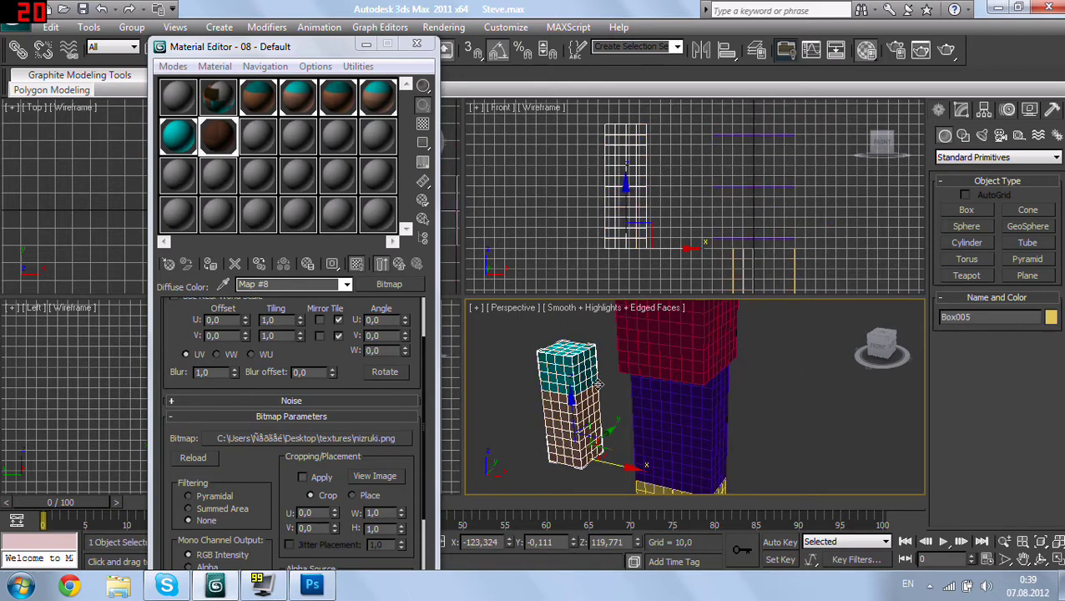
middle_drag(637, 455, 667, 366)
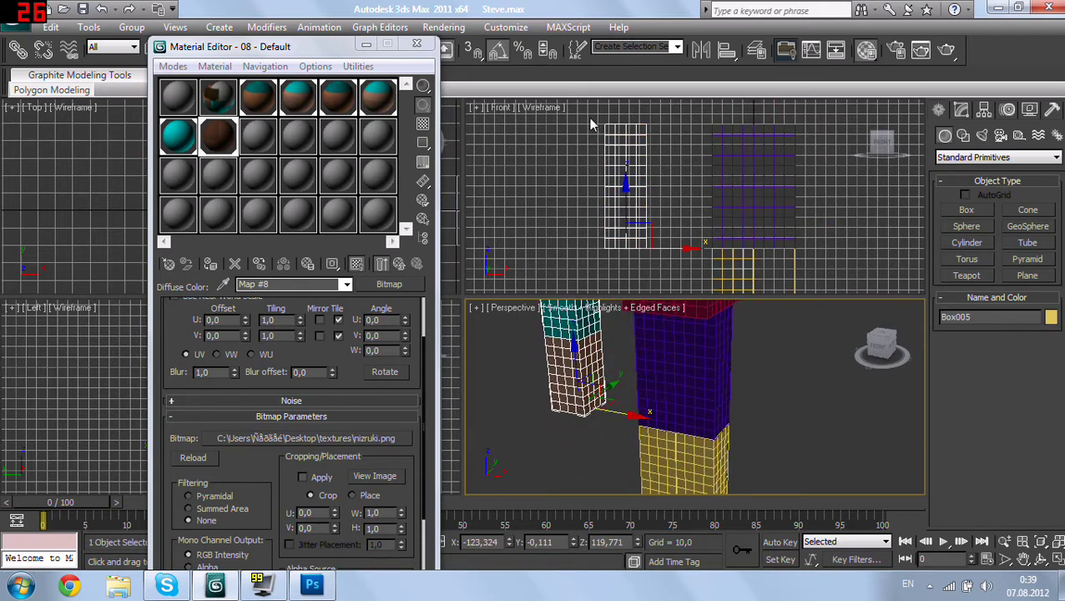
click(416, 44)
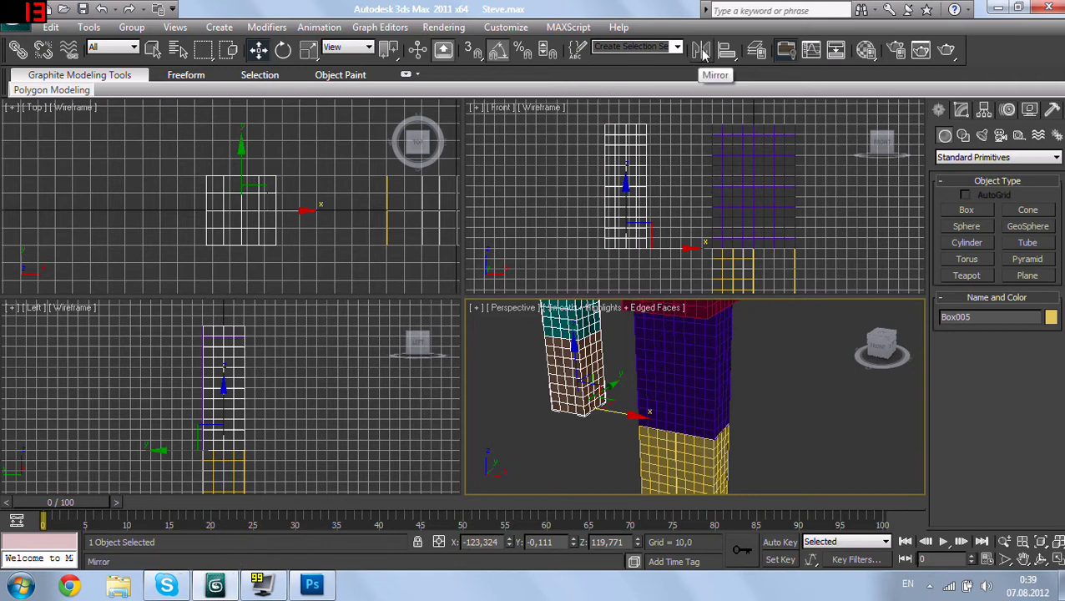
Step: Try mirroring the arm along X, then undo the mirror and the move
click(702, 51)
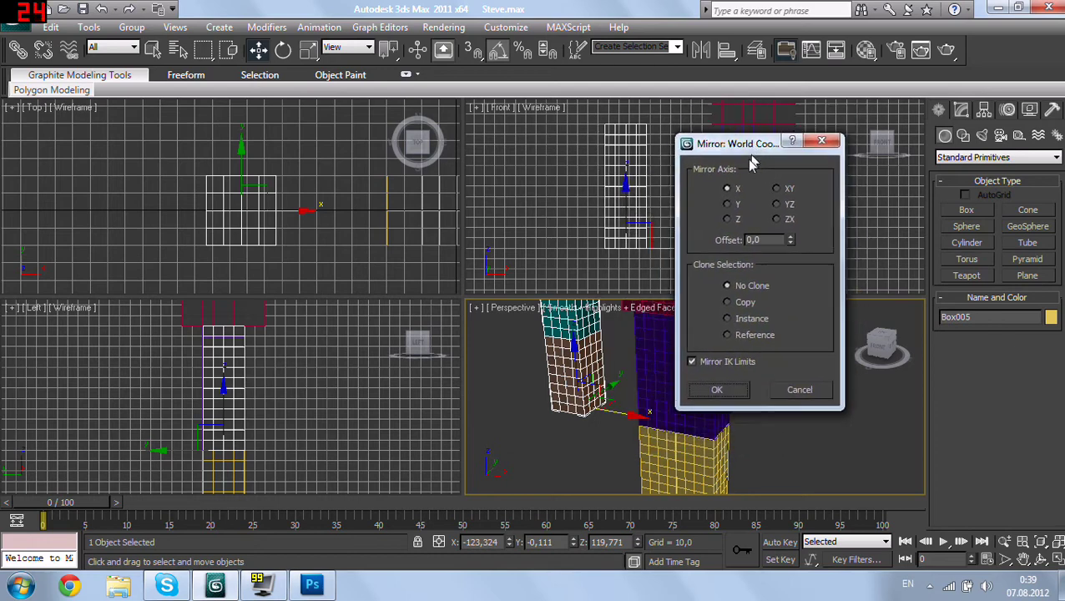
drag(539, 171, 754, 173)
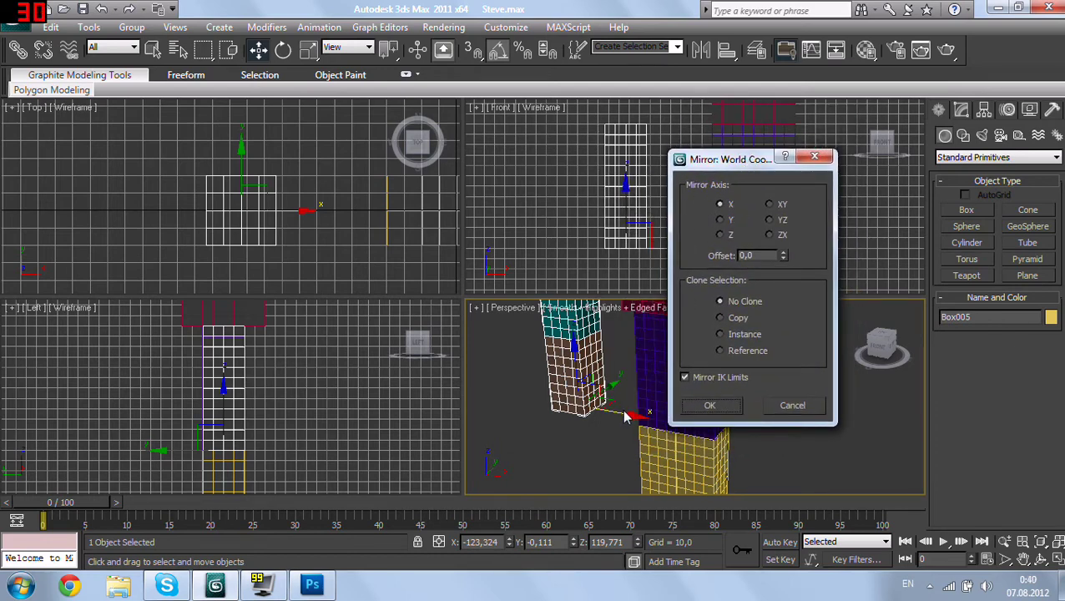
click(717, 411)
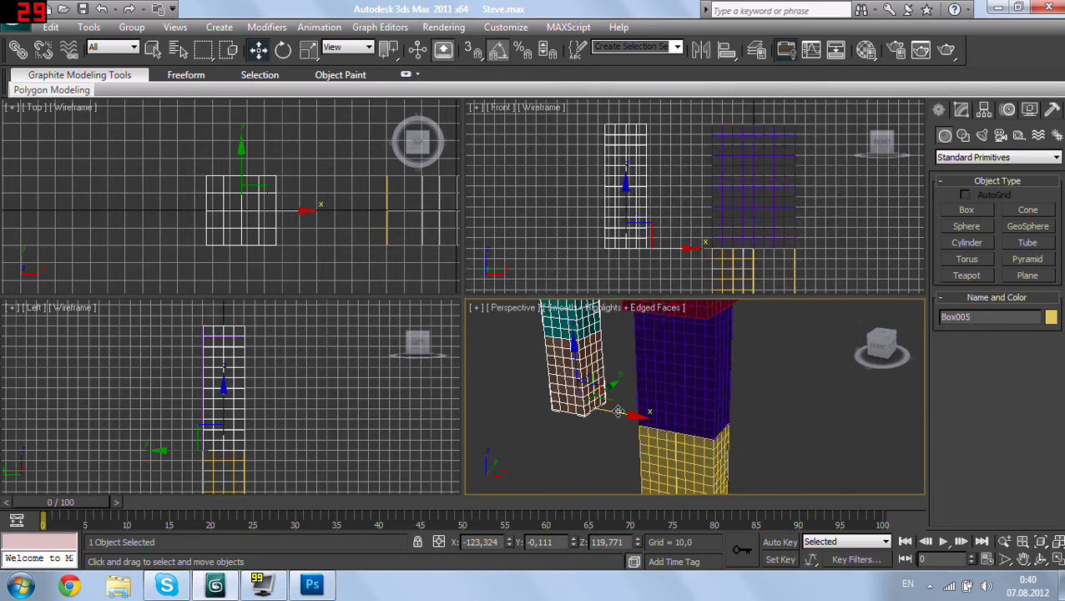
drag(642, 418, 766, 441)
key(ctrl+z)
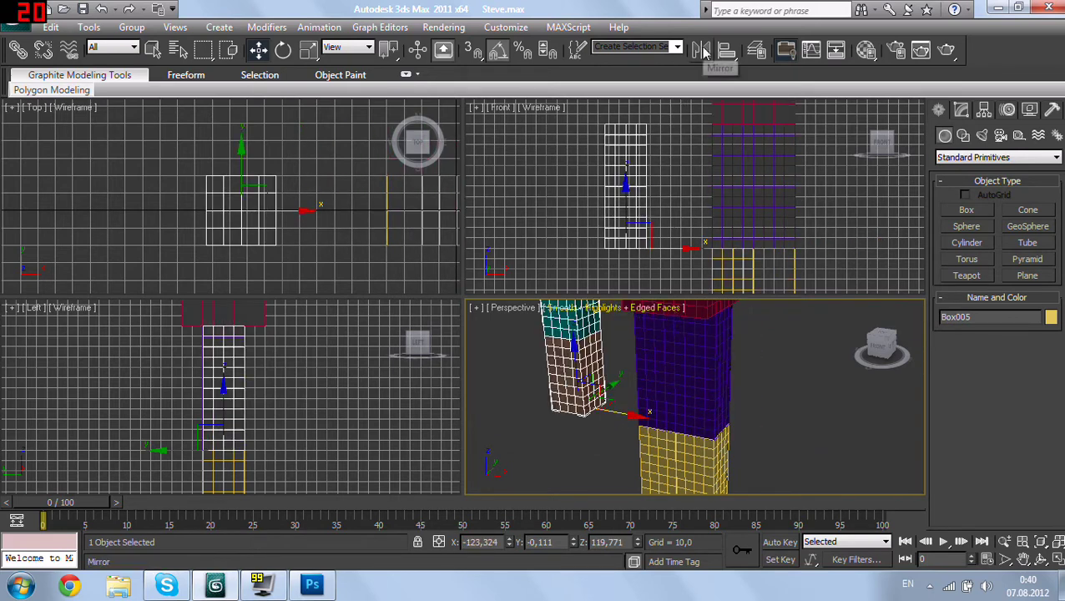
key(ctrl+d)
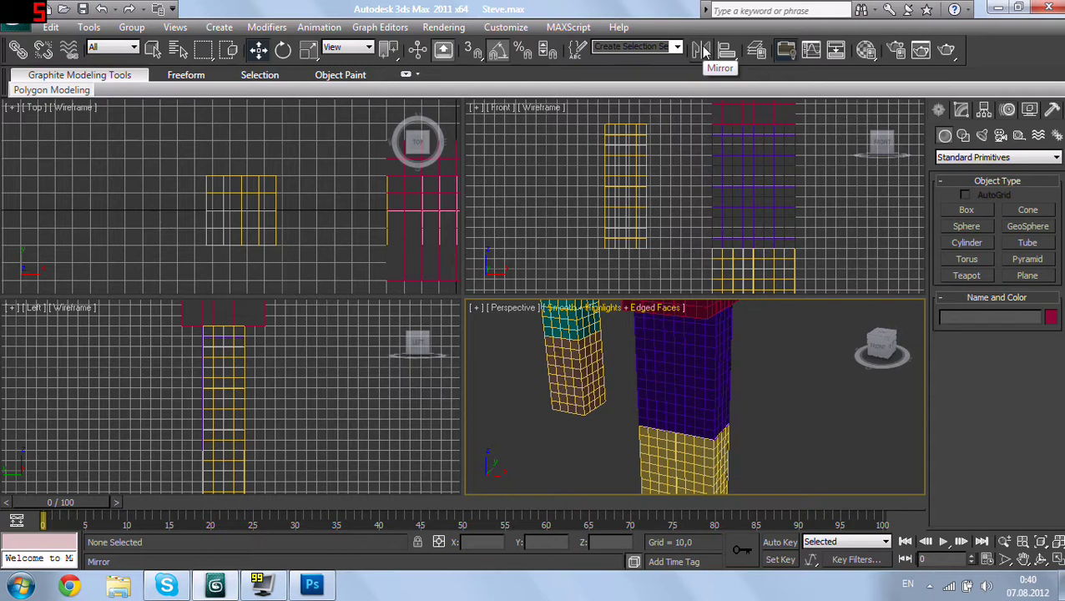
key(ctrl+z)
key(ctrl+z)
key(ctrl+z)
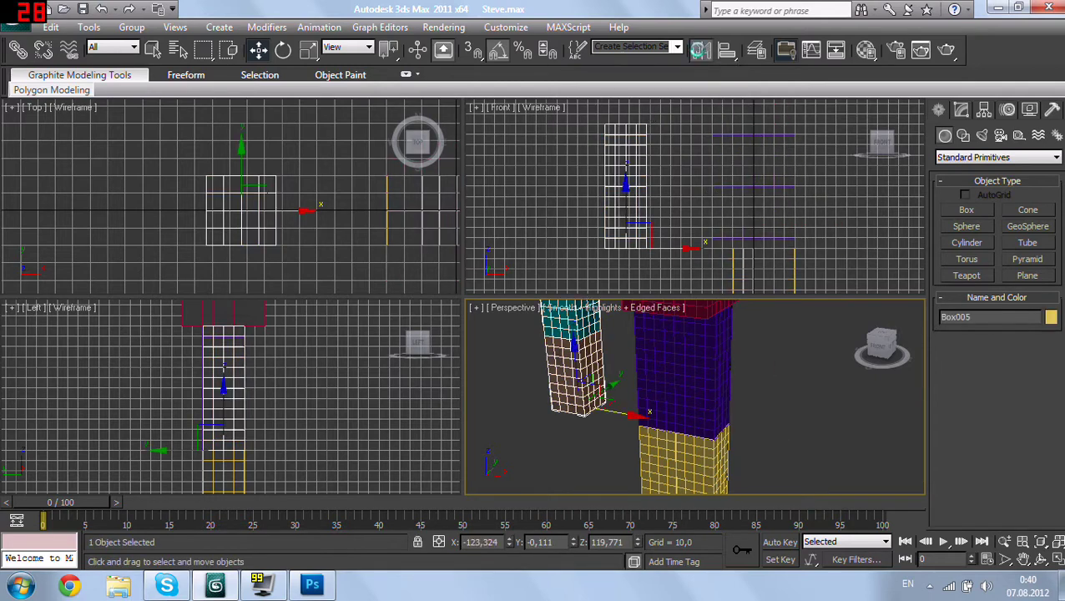
Step: Mirror a copy of the arm along X, move it to the torso's right side, and render
click(700, 49)
drag(515, 163, 812, 152)
click(781, 404)
drag(632, 414, 760, 418)
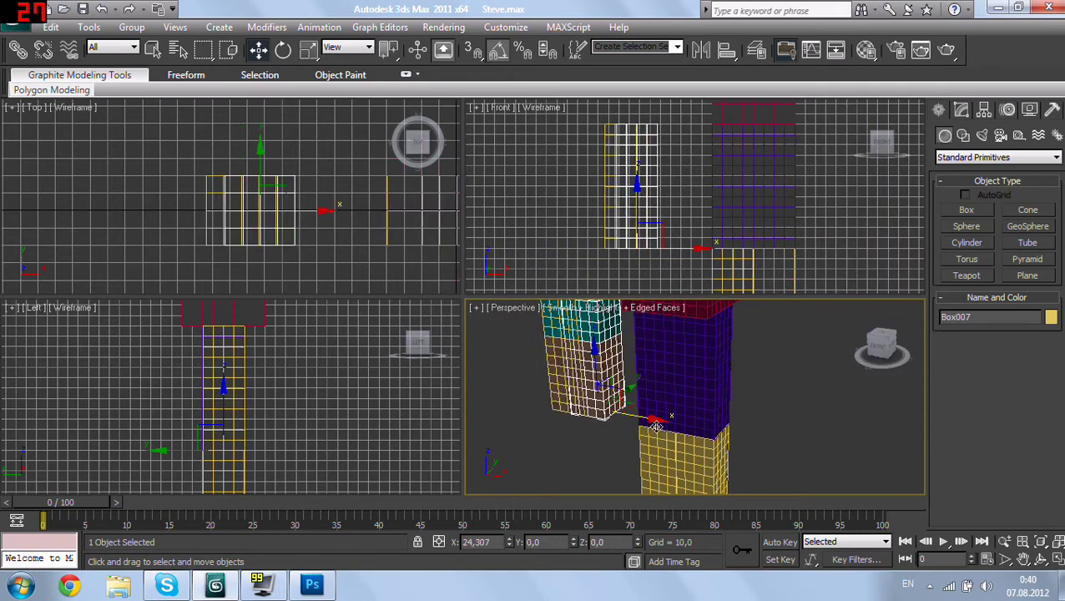
mouse_move(760, 418)
alt+middle_down()
mouse_move(805, 349)
mouse_move(724, 372)
alt+middle_up()
key(shift+q)
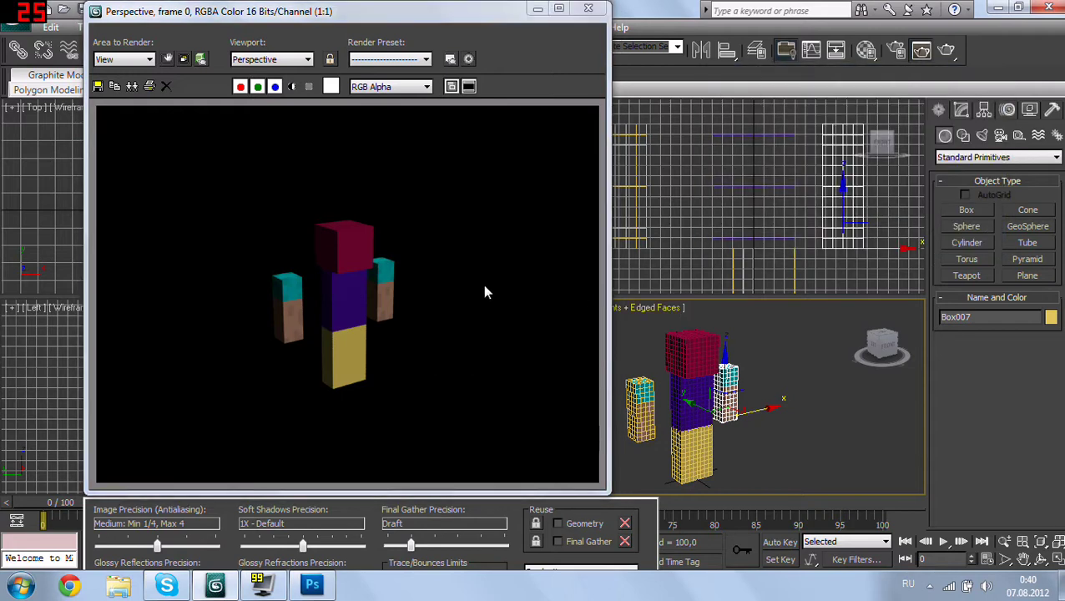
Step: Select the red head box and pick the unused material slot 09 - Default
click(588, 9)
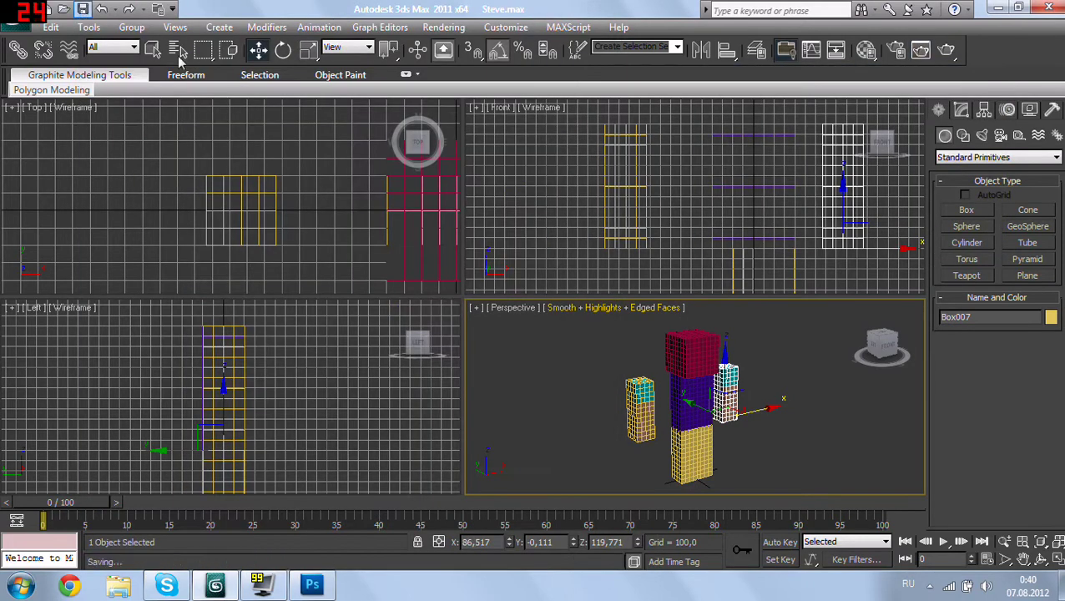
scroll(643, 351, up, 2)
scroll(643, 352, up, 3)
click(642, 351)
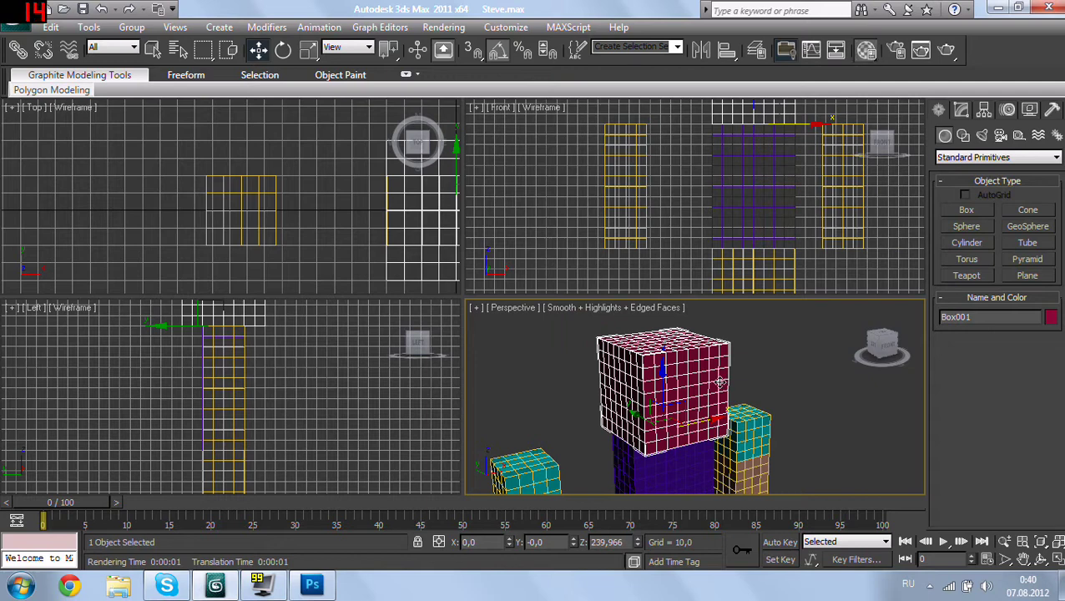
key(m)
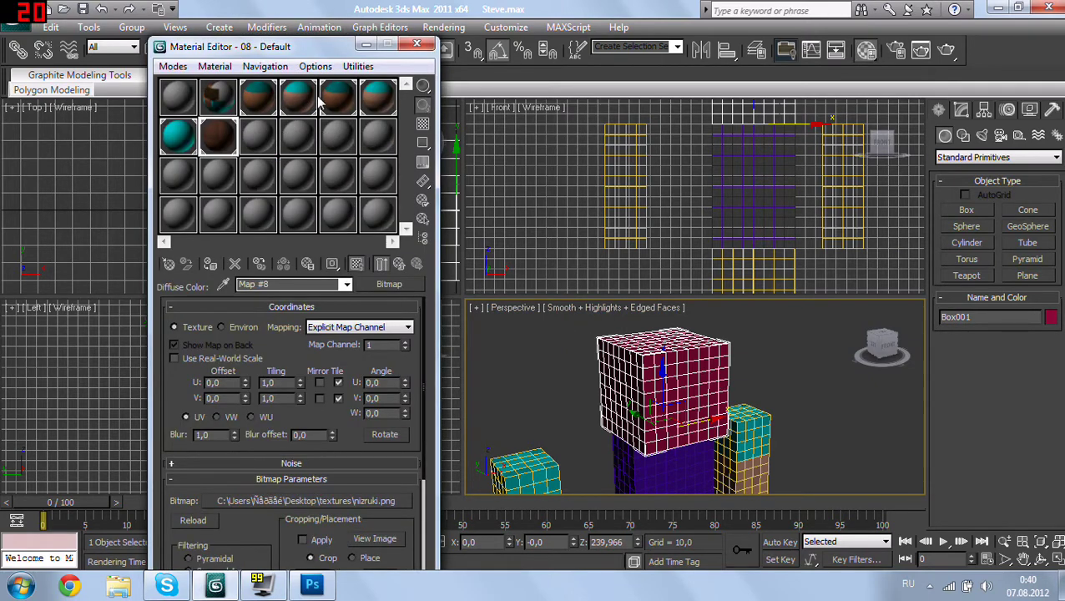
click(265, 139)
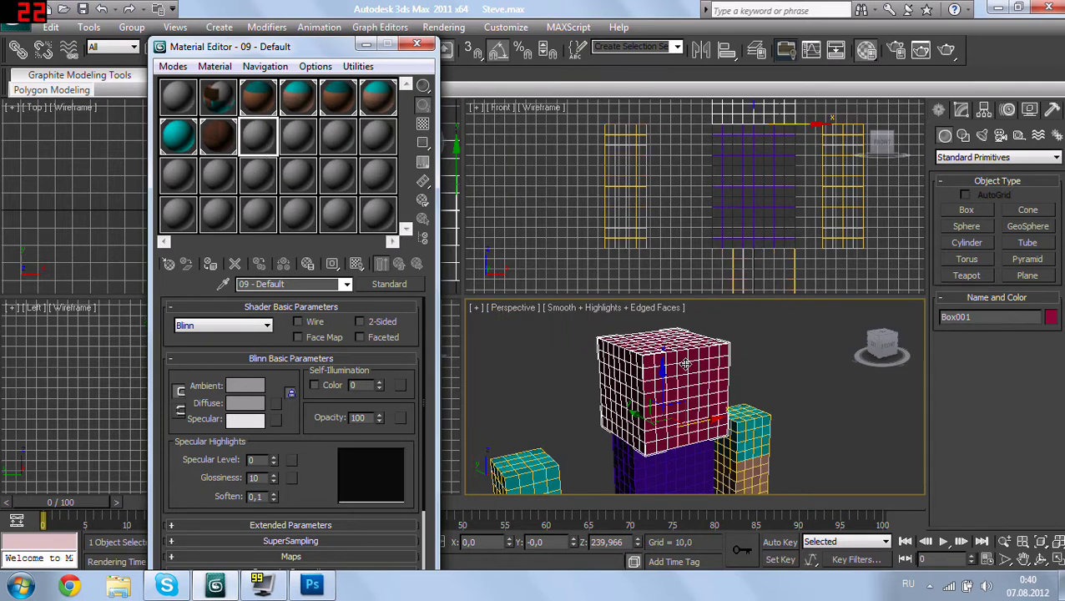
Step: Convert the head box to an Editable Poly at Polygon level
key(r)
key(w)
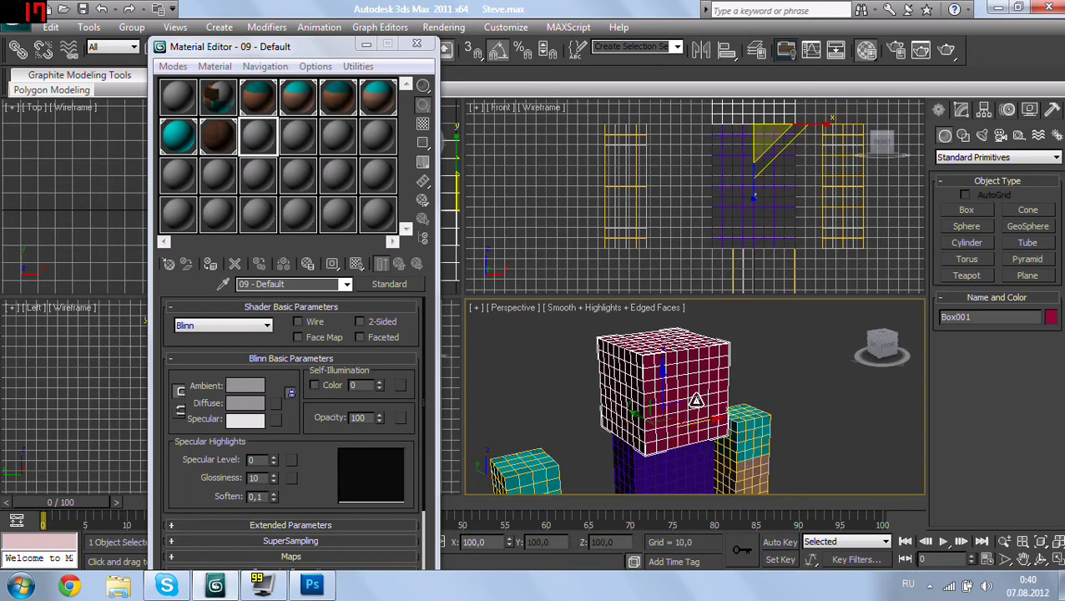
right_click(694, 398)
mouse_move(764, 541)
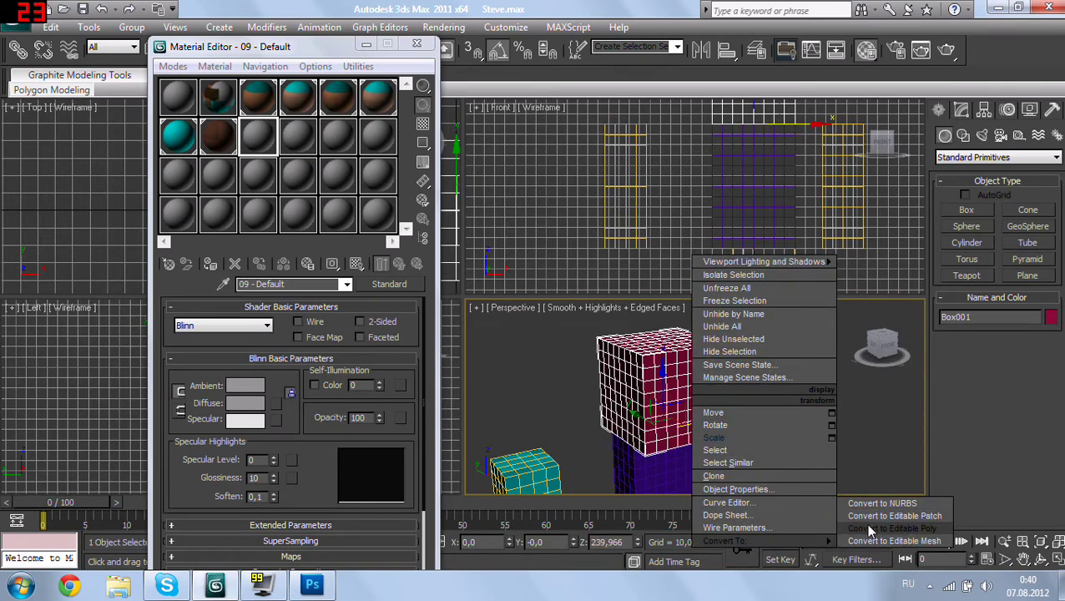
click(865, 528)
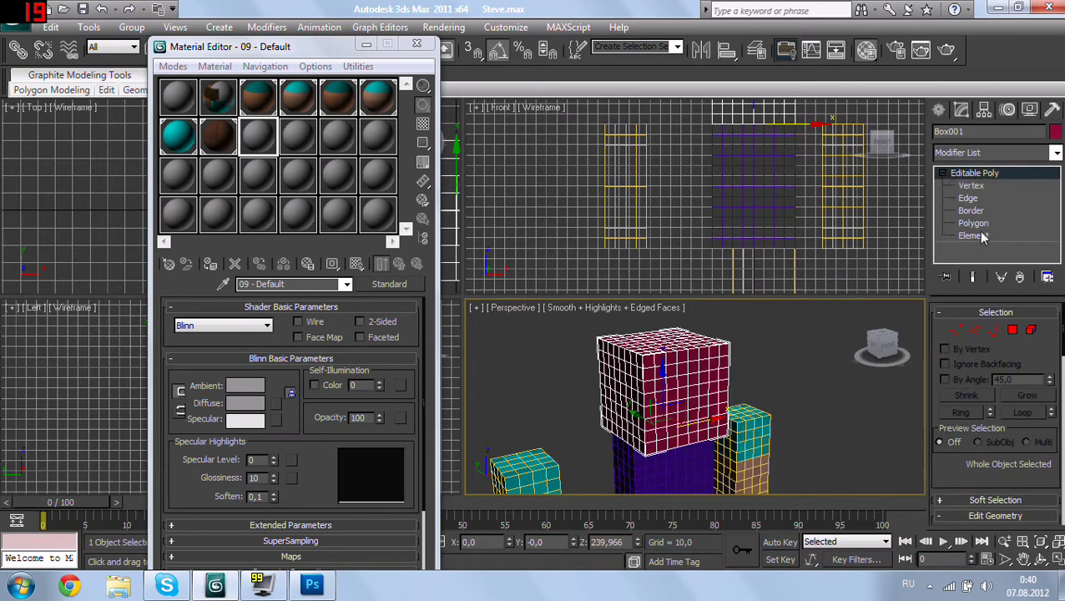
click(973, 223)
Step: Select only the head's front face and reopen the Material Editor
click(417, 43)
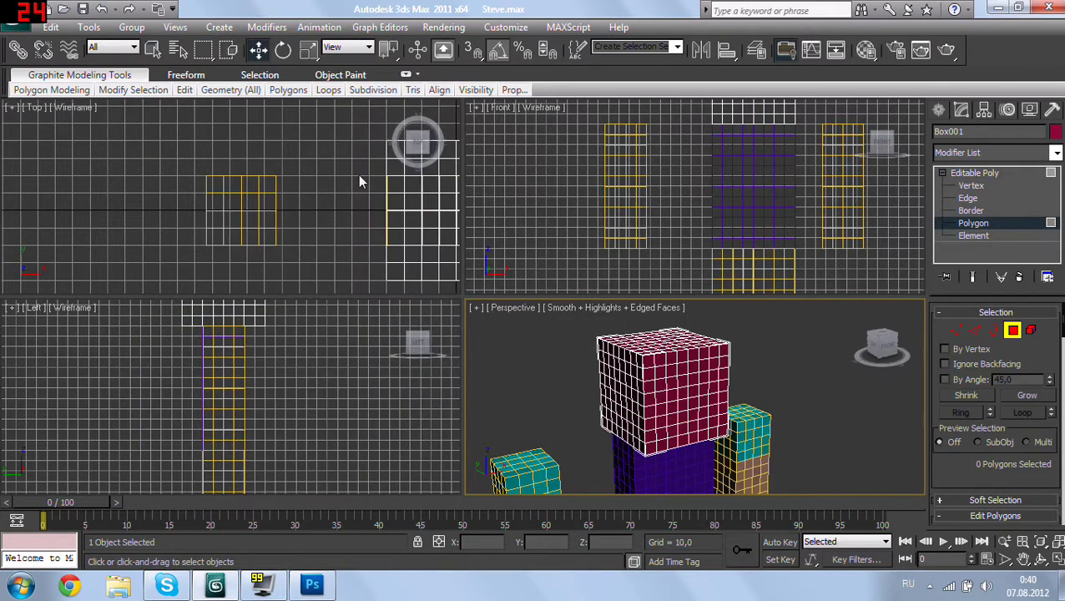
scroll(210, 162, down, 2)
scroll(207, 167, down, 2)
scroll(616, 195, down, 2)
scroll(681, 196, down, 2)
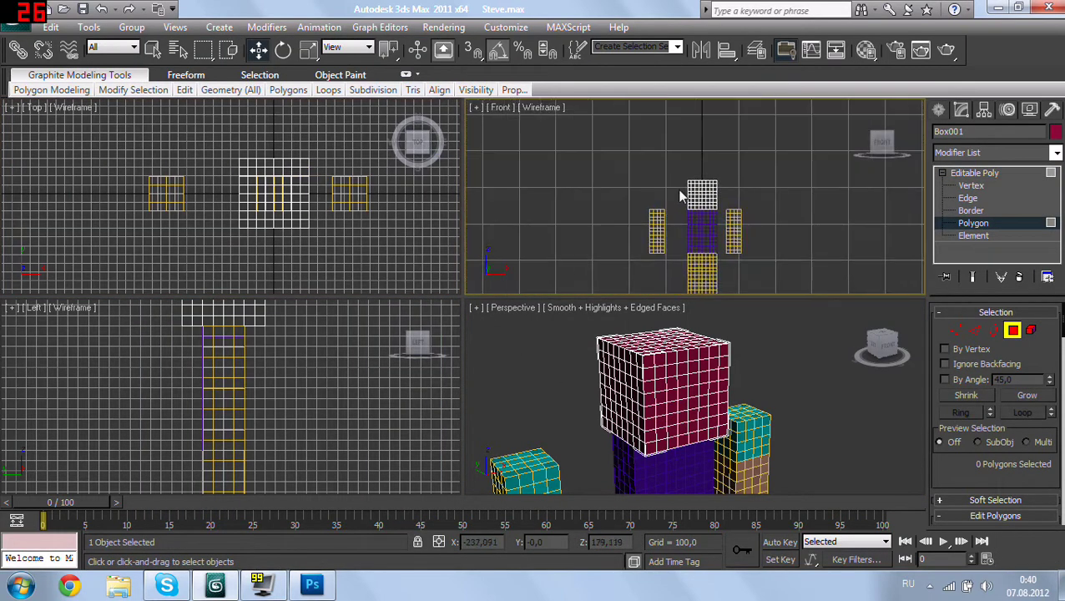
scroll(680, 196, up, 2)
scroll(662, 185, up, 2)
drag(619, 119, 735, 234)
drag(219, 214, 342, 237)
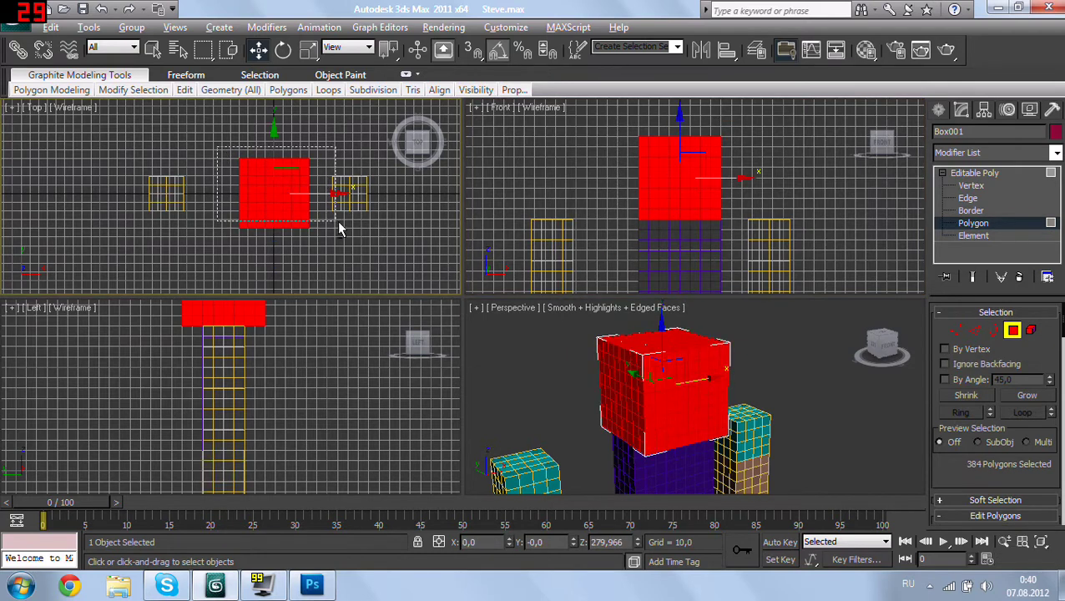
key(m)
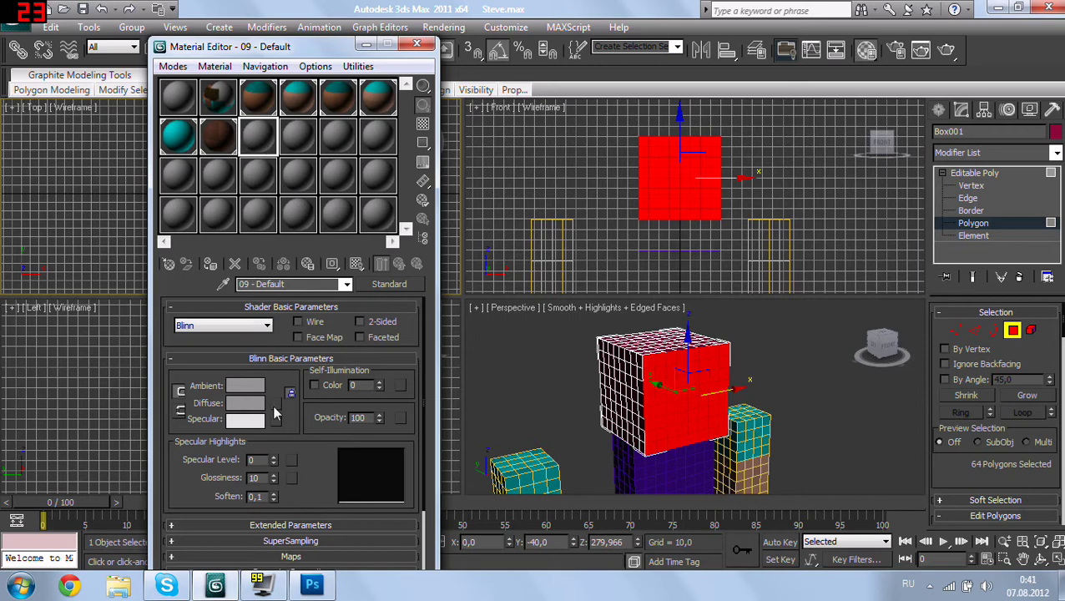
Step: Load centergolovi.png from the textures folder as the diffuse bitmap for the head's front
click(276, 406)
double_click(431, 117)
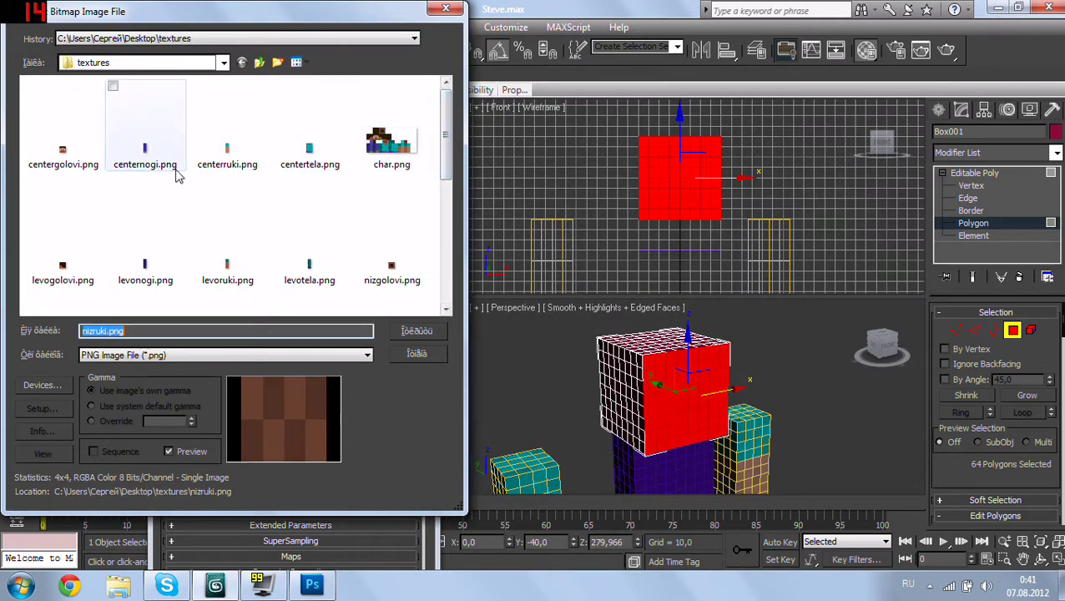
click(66, 160)
double_click(67, 161)
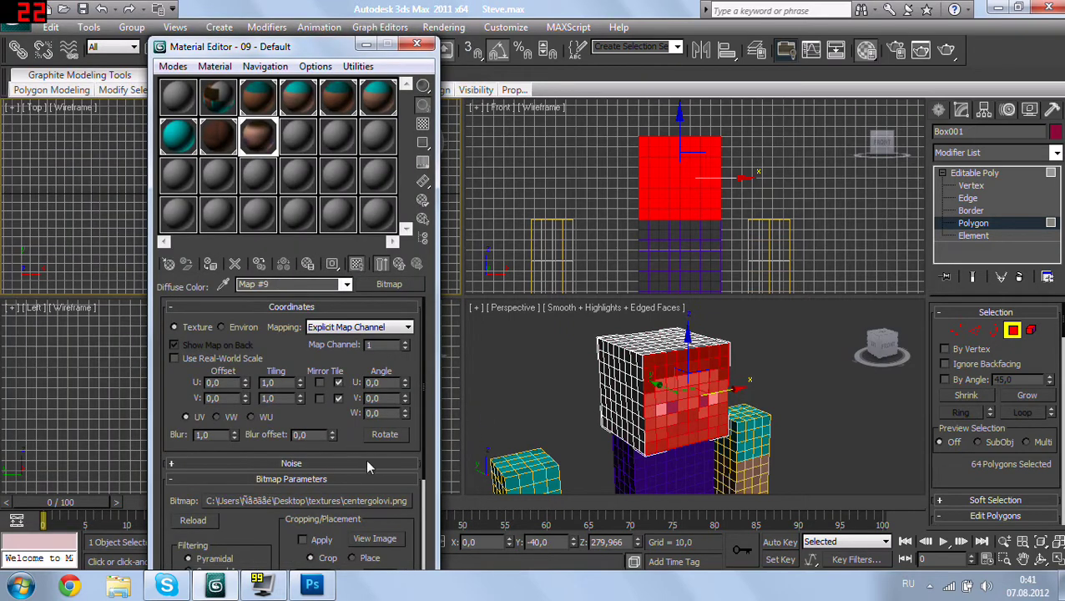
drag(368, 468, 316, 355)
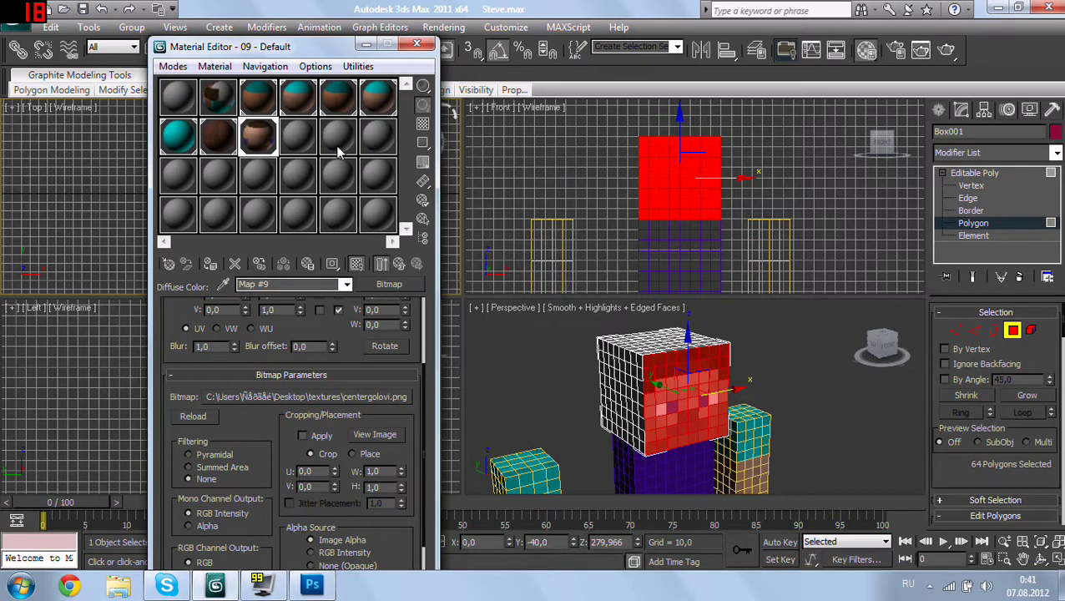
click(417, 44)
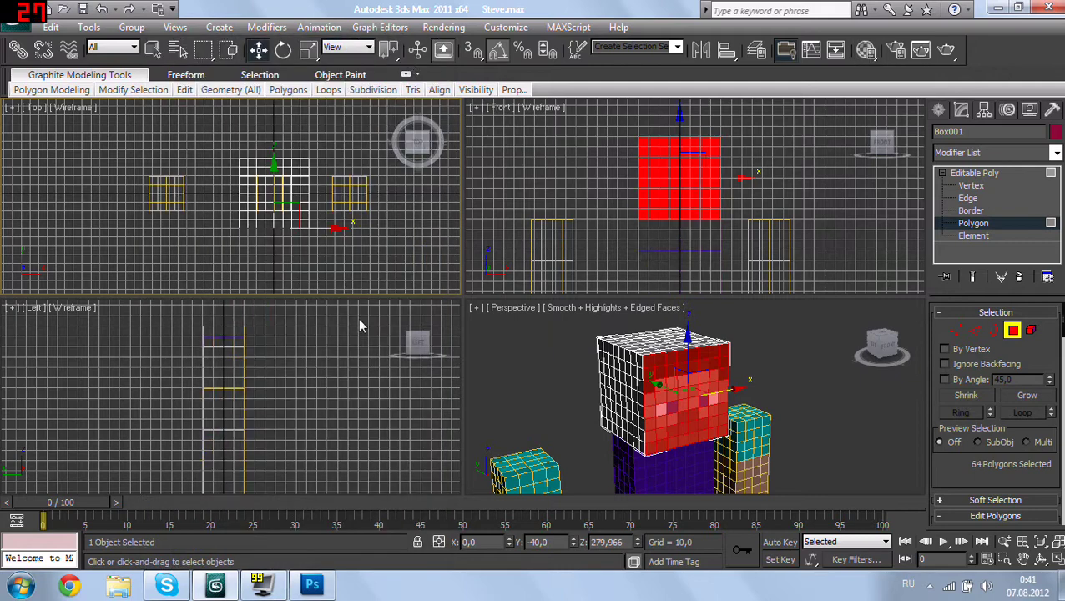
middle_drag(309, 345, 338, 404)
Step: Select just the head's side face and open the Material Editor
drag(168, 369, 283, 467)
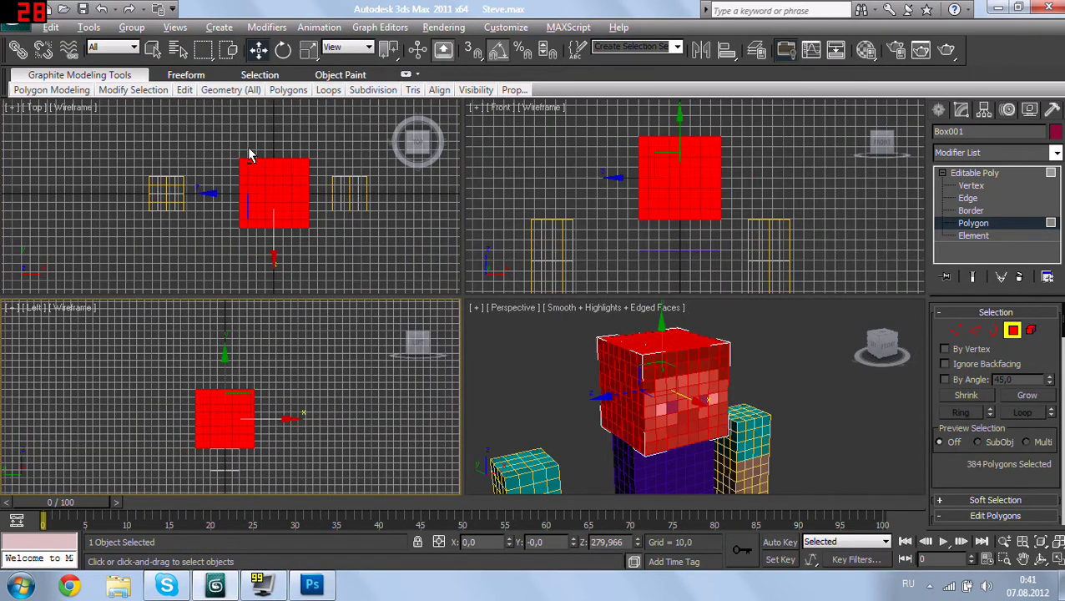
right_click(318, 233)
key(ctrl+z)
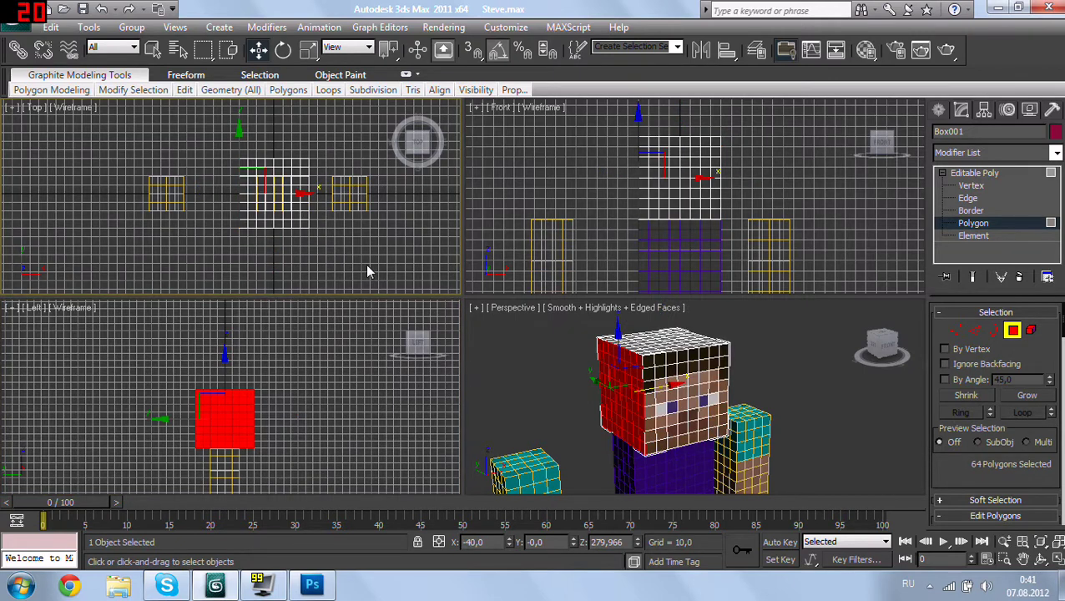
key(m)
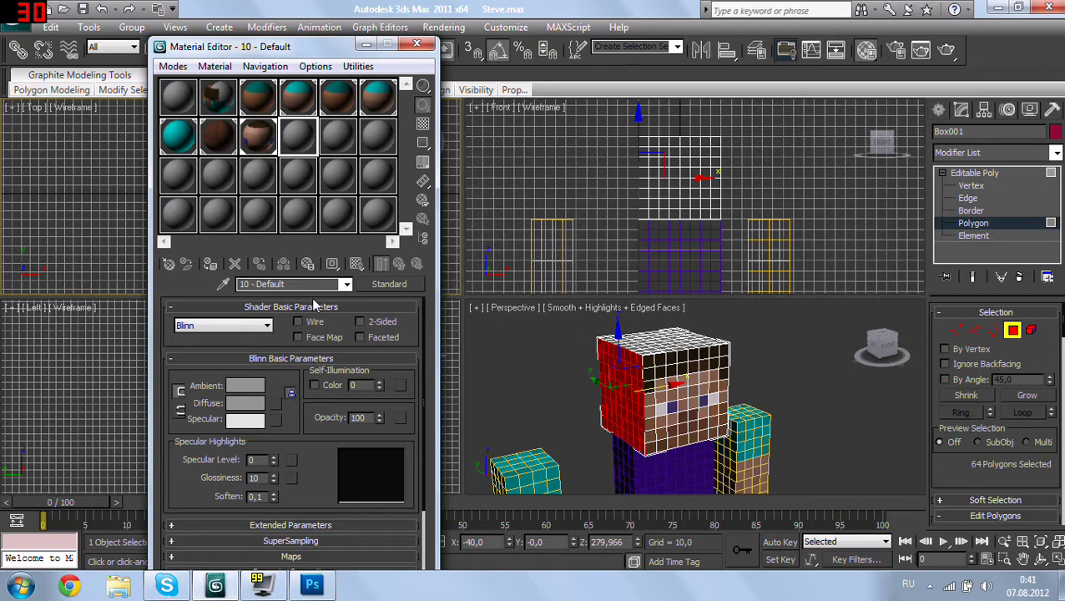
Step: Load pravogolovi.png as the diffuse bitmap and show it shaded in the viewport
click(278, 405)
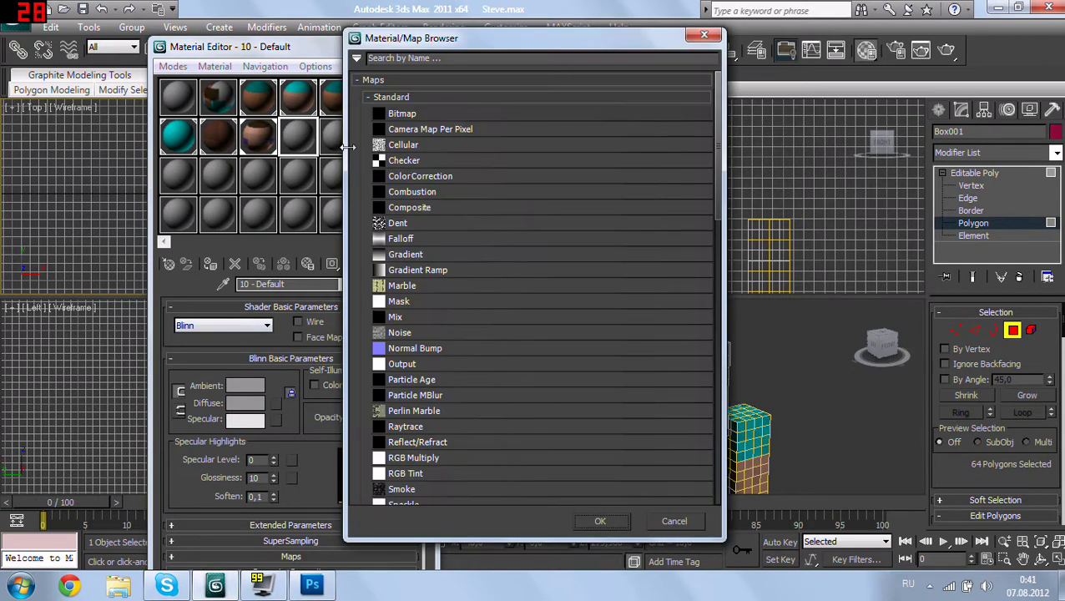
double_click(412, 119)
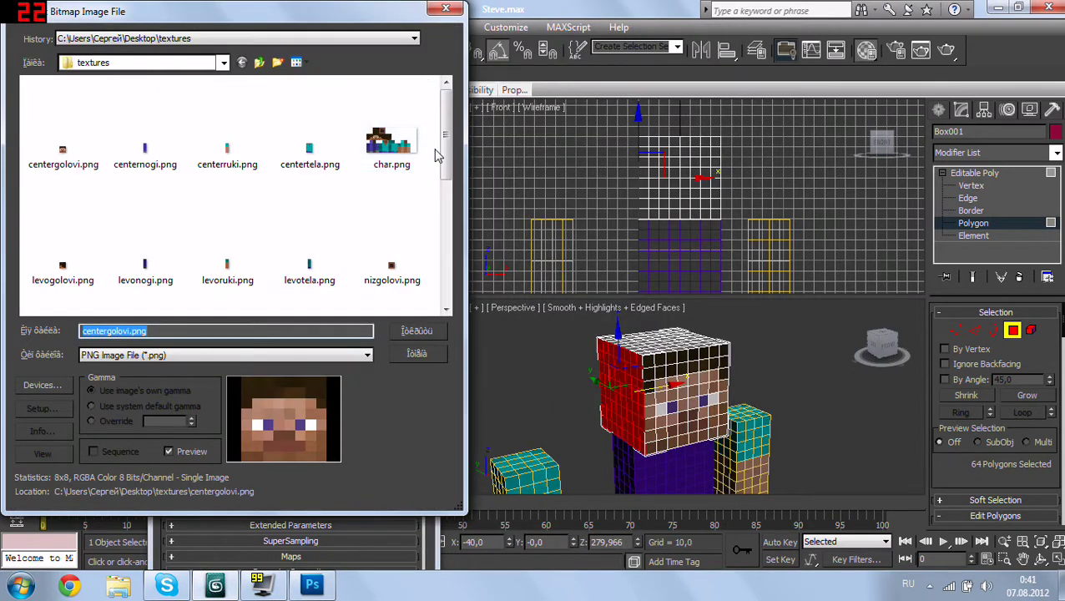
drag(447, 150, 452, 263)
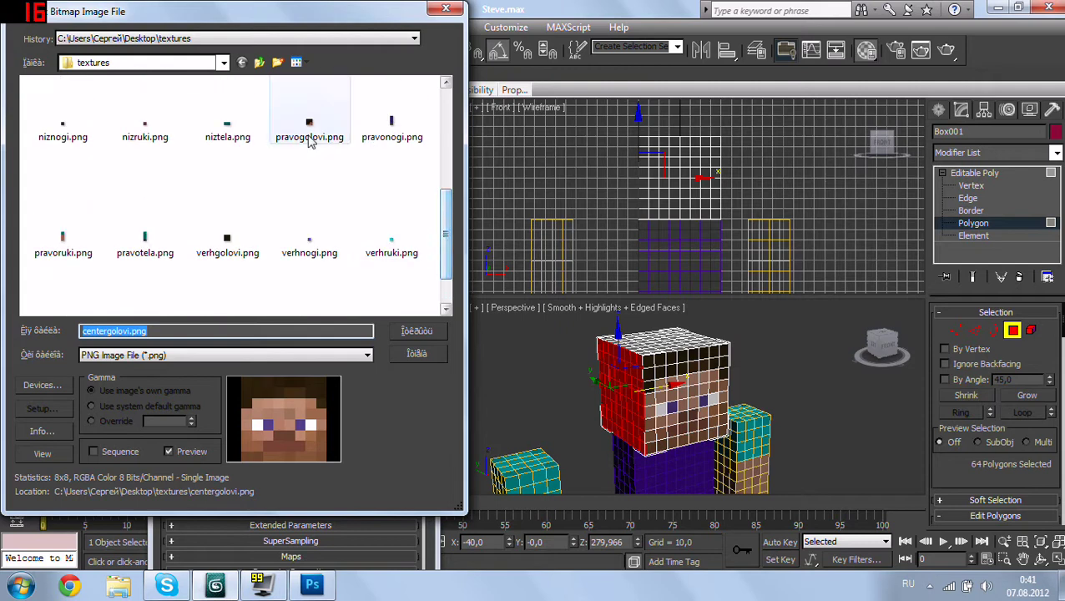
double_click(307, 125)
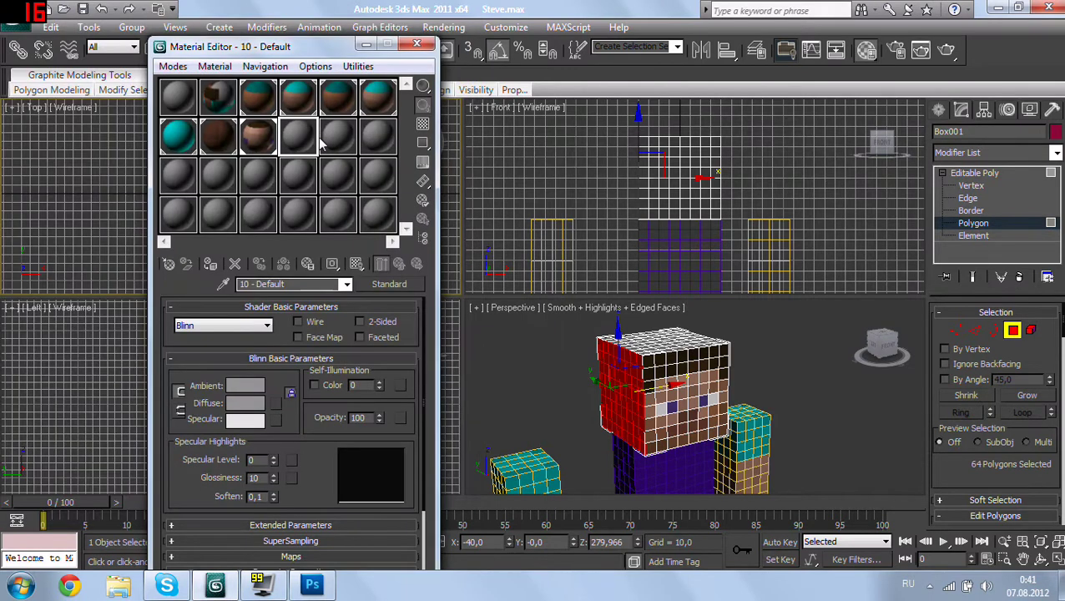
click(357, 264)
scroll(260, 520, down, 3)
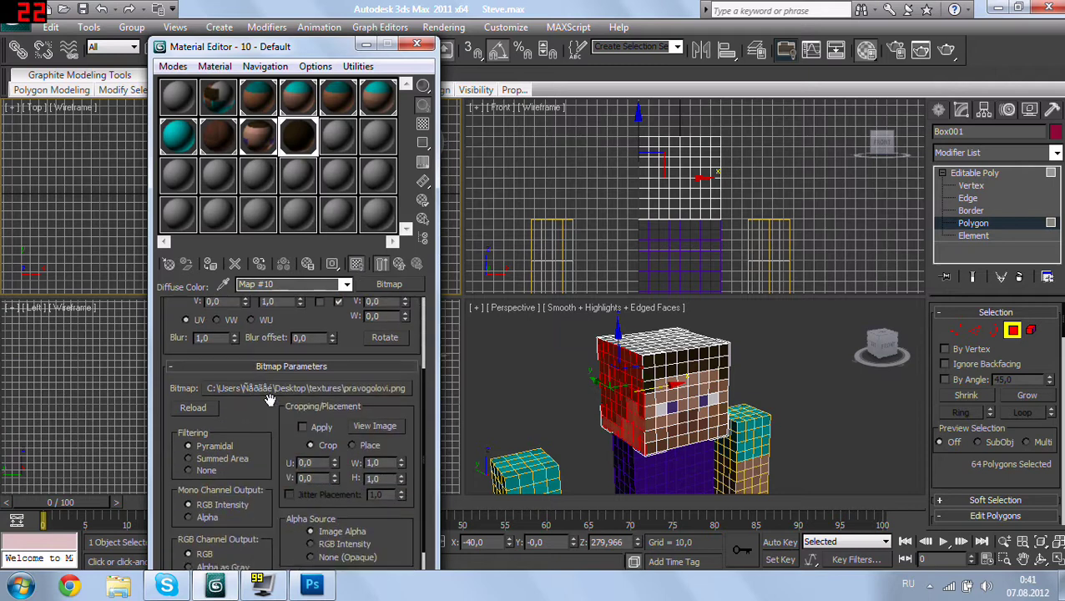
Step: Select the head's left side face and reopen the Material Editor
click(417, 45)
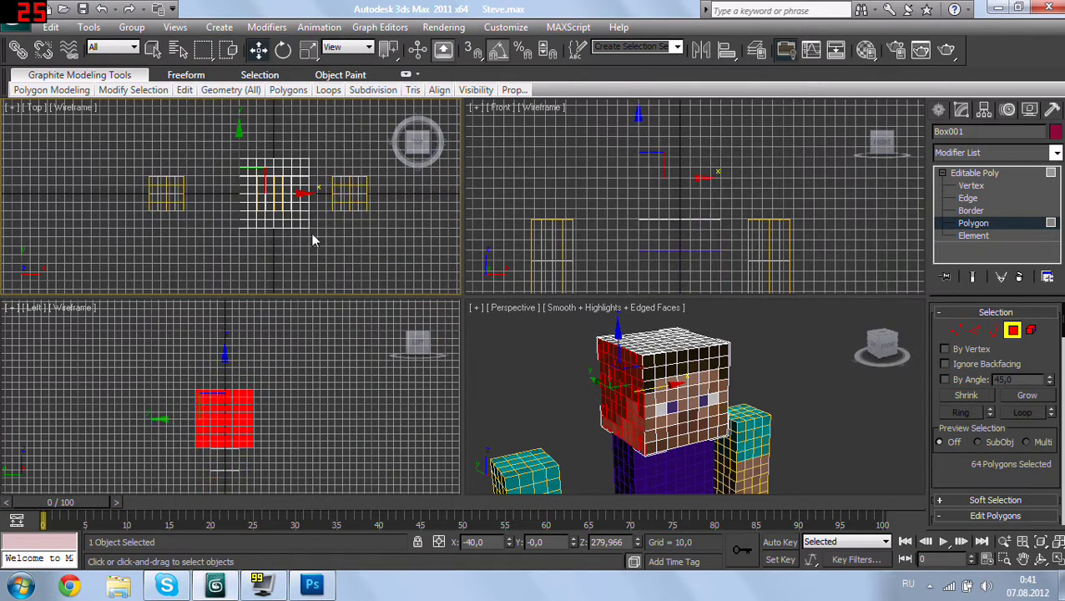
click(288, 398)
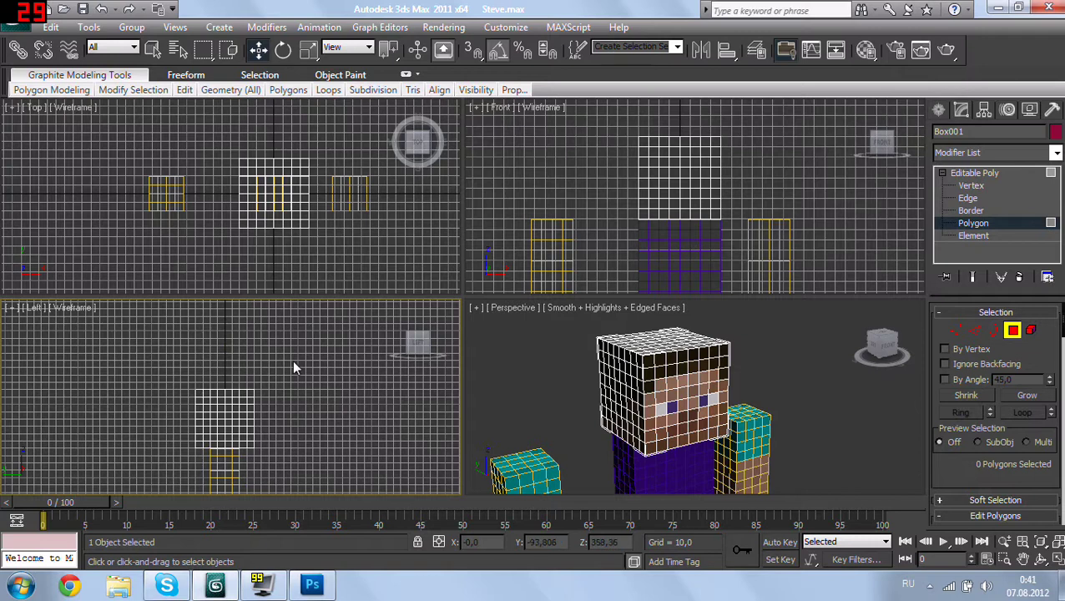
drag(281, 457, 282, 457)
scroll(291, 242, up, 3)
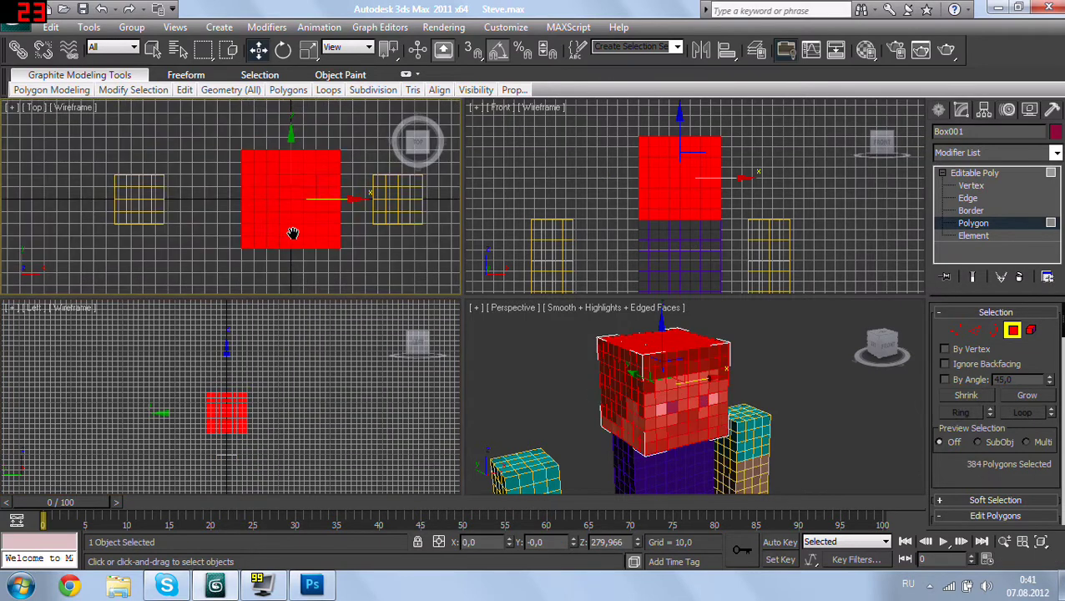
mouse_move(228, 143)
mouse_down()
mouse_move(305, 266)
mouse_move(334, 283)
mouse_up()
key(m)
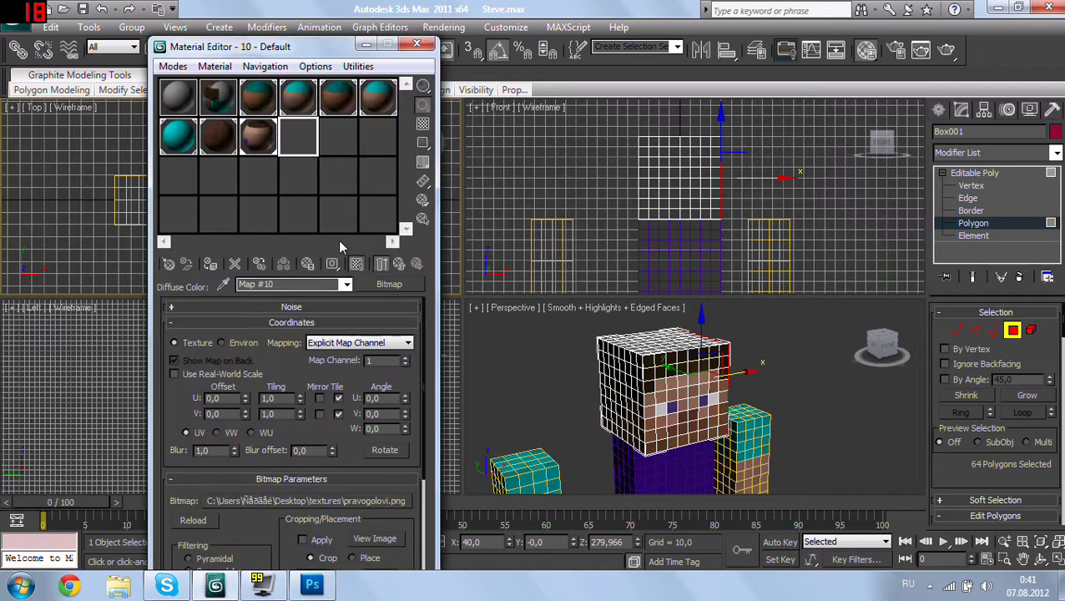
Step: Give new material 11 levogolovi.png as its diffuse bitmap
click(334, 147)
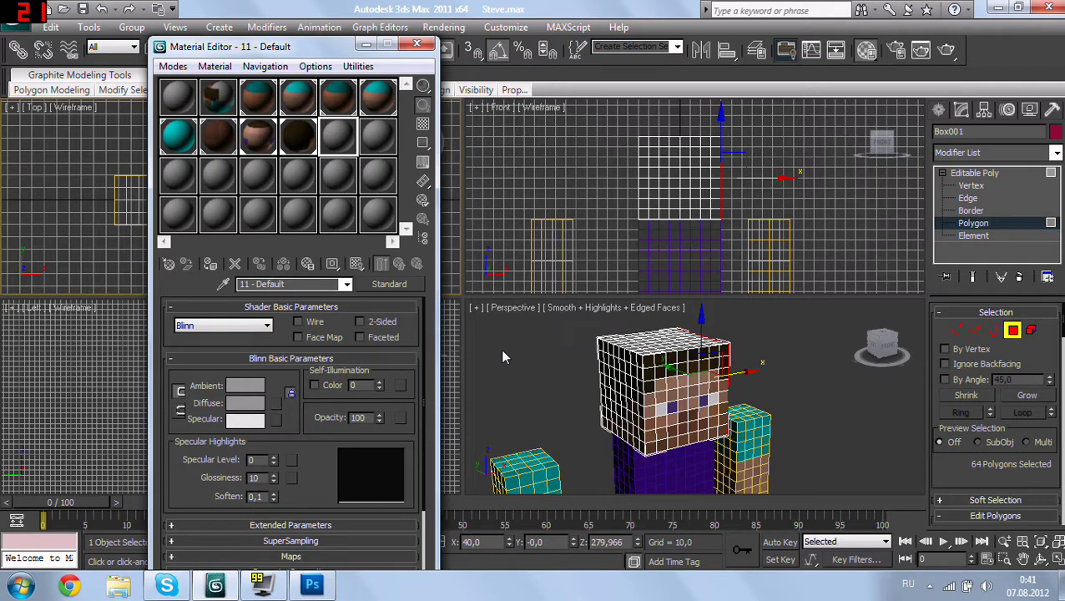
click(277, 403)
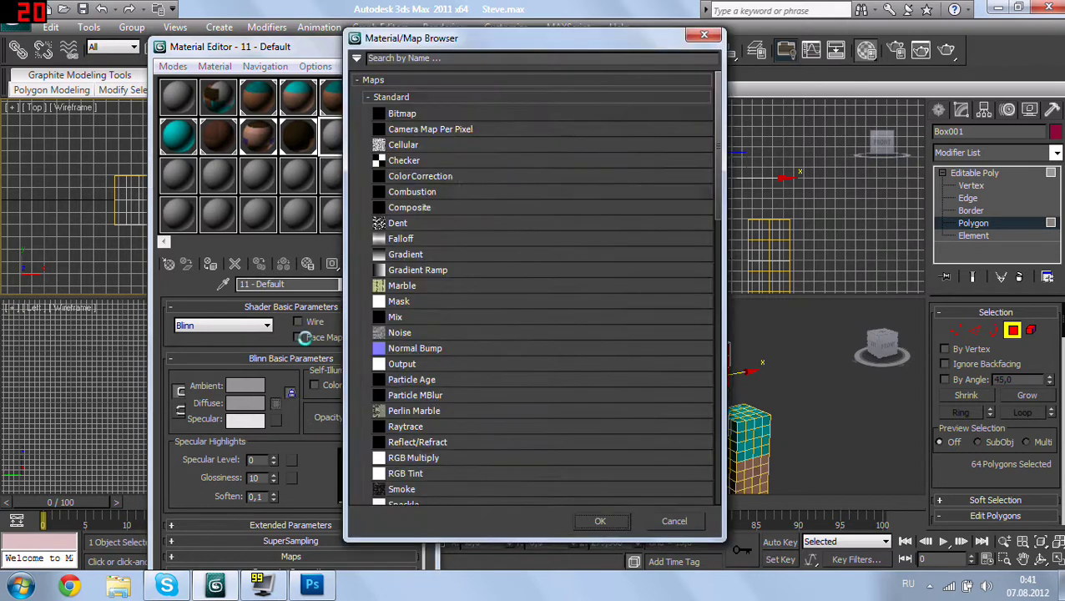
double_click(450, 115)
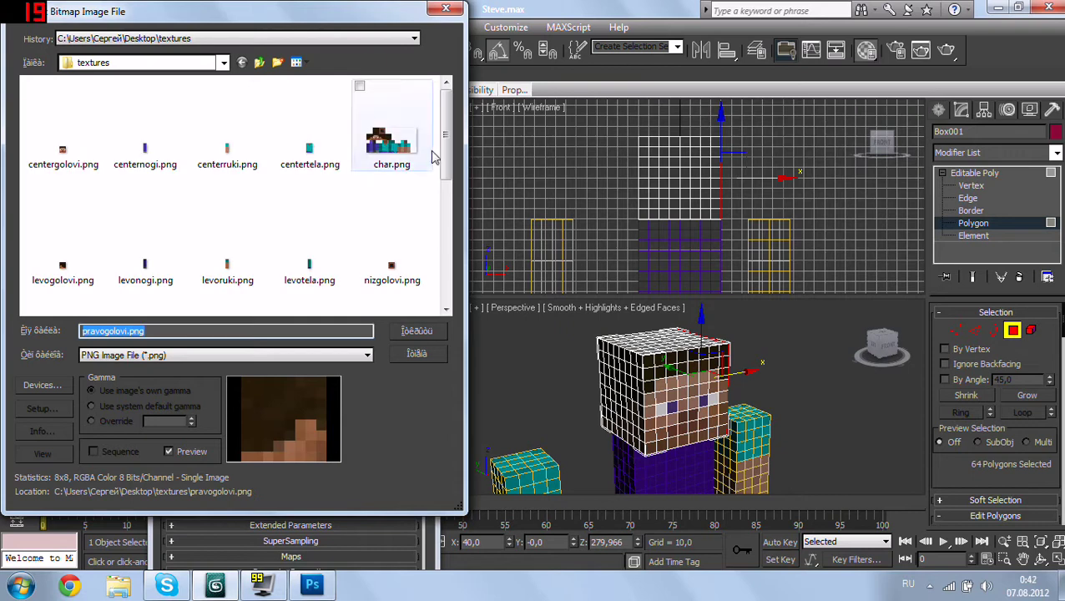
scroll(435, 214, down, 1)
scroll(440, 197, up, 1)
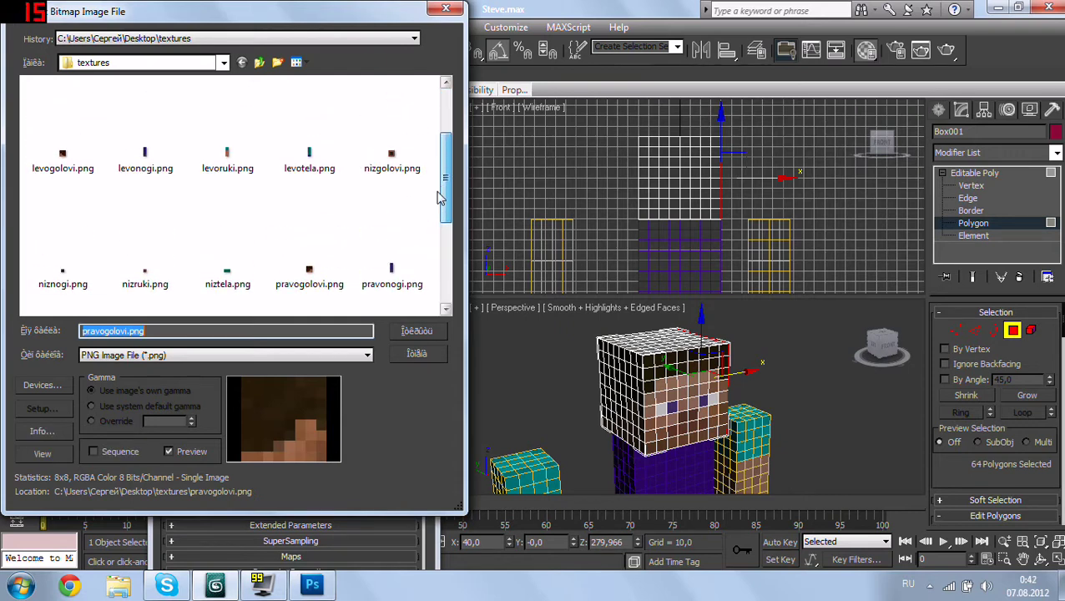
double_click(63, 146)
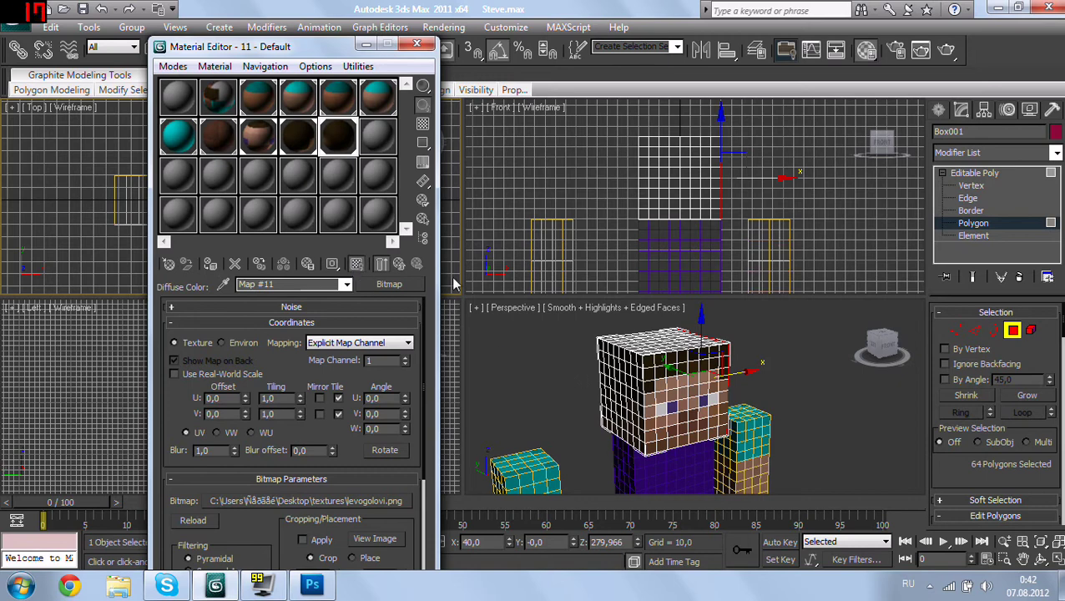
Step: Select only the head's top face in the top view
alt+middle_drag(627, 397, 656, 403)
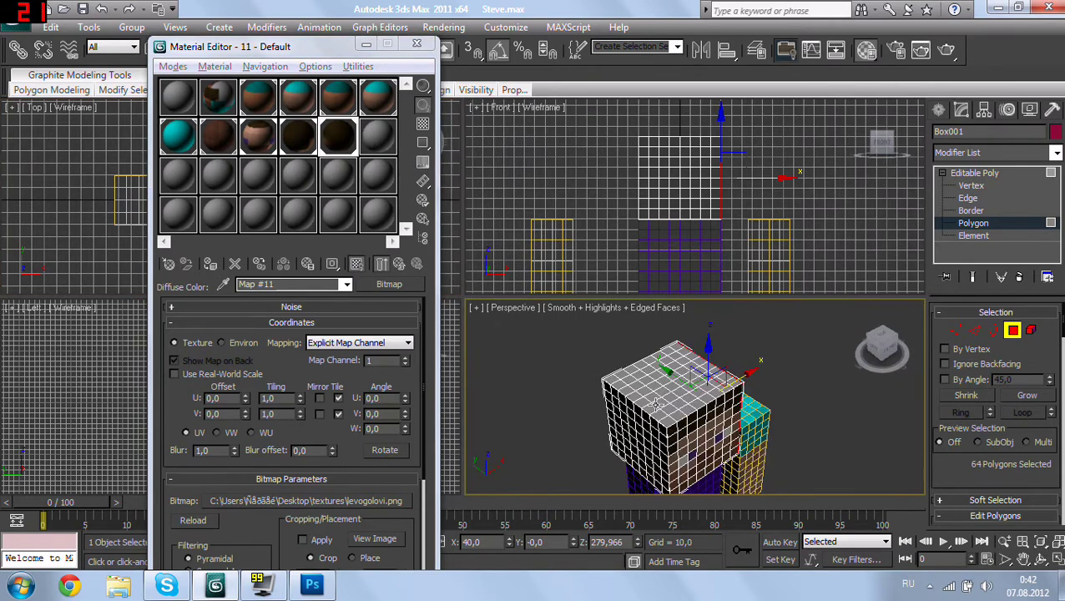
click(416, 44)
click(207, 147)
drag(212, 125, 364, 268)
drag(742, 269, 620, 166)
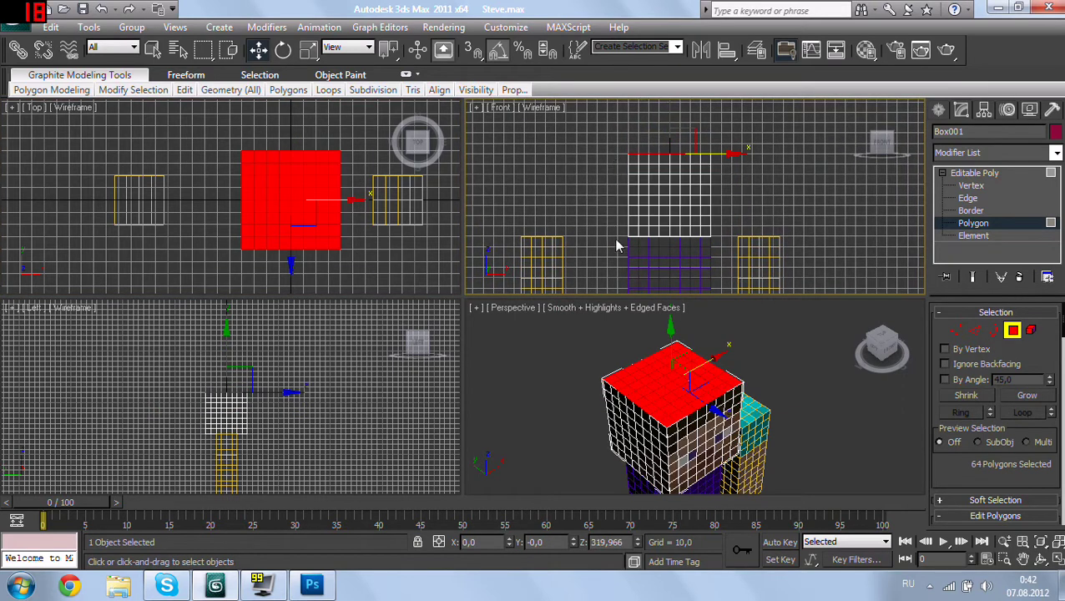
Step: Give material 12 the verhgolovi.png diffuse bitmap, shown on the head's top in the viewport
key(m)
click(372, 138)
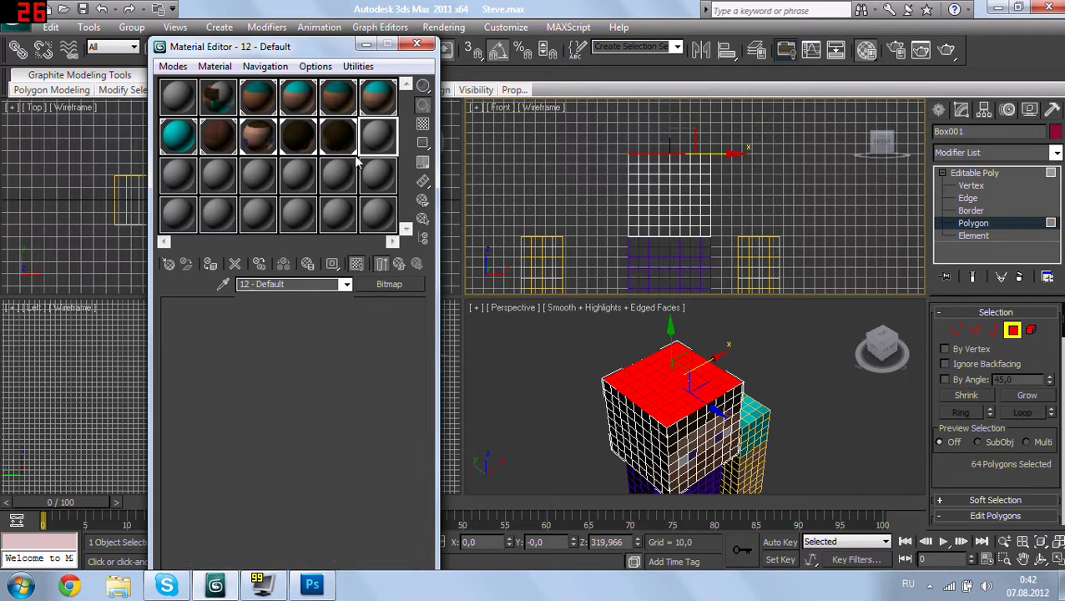
click(275, 402)
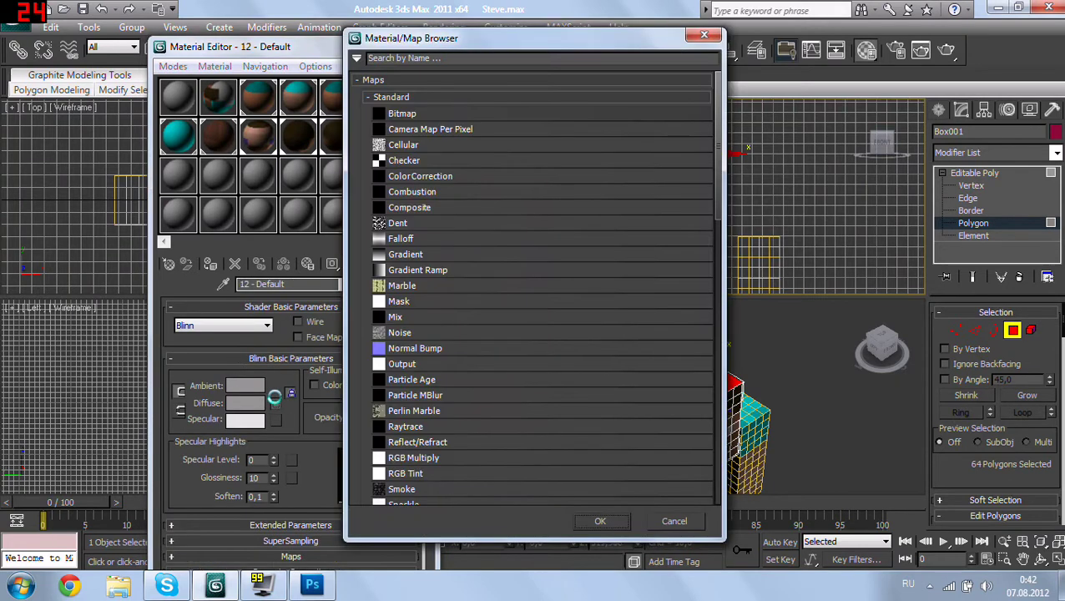
double_click(402, 114)
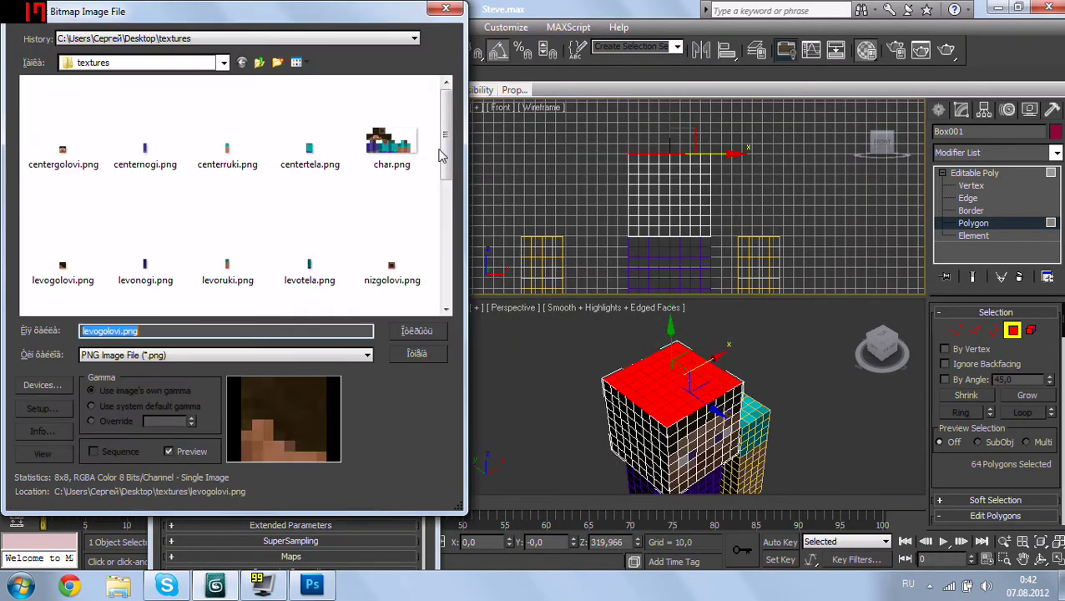
drag(444, 195, 445, 271)
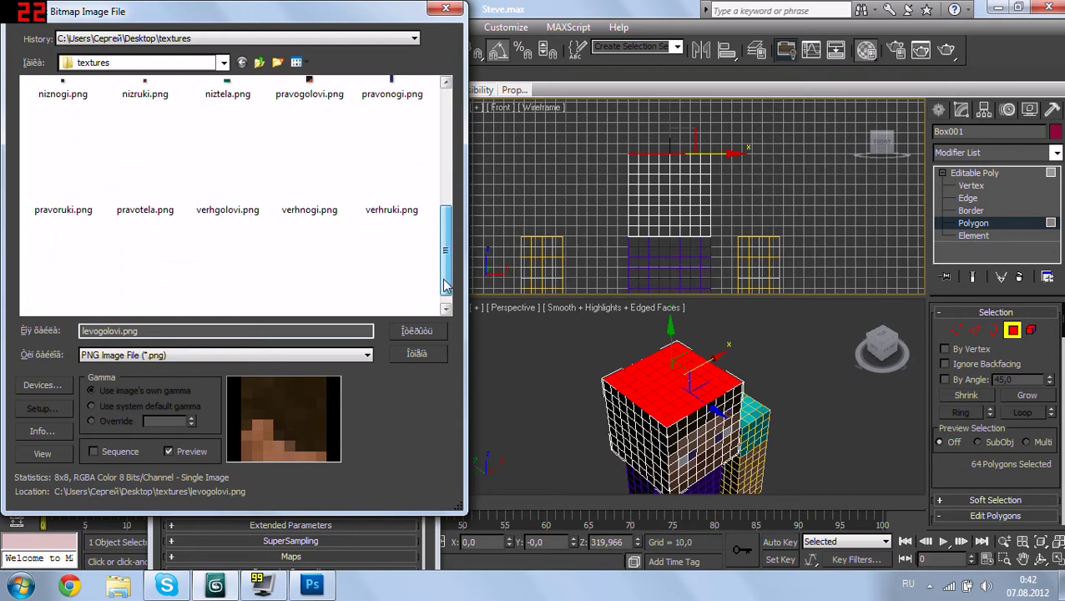
double_click(224, 194)
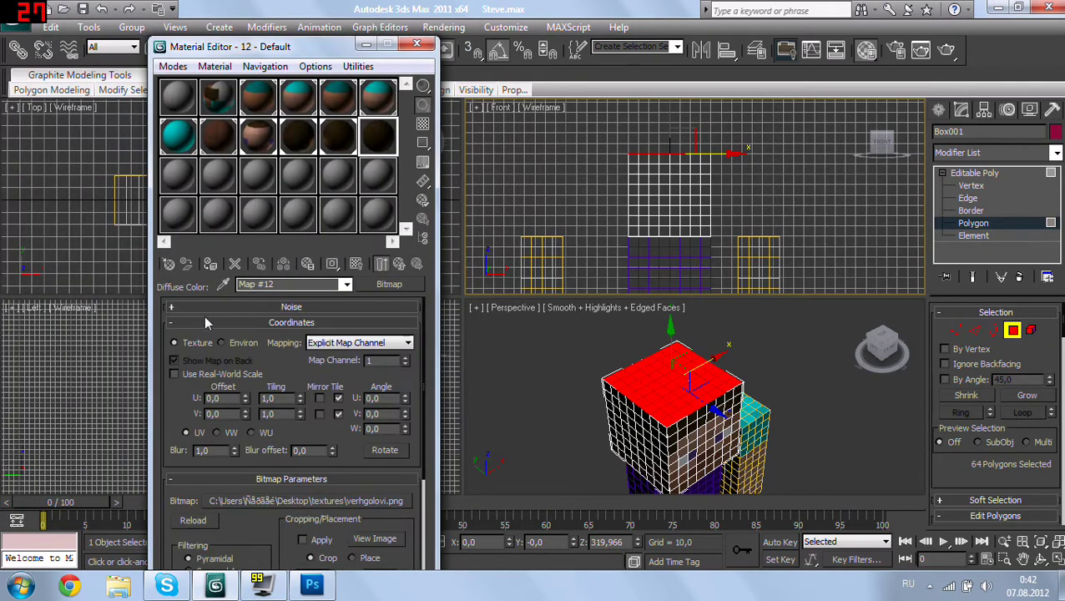
click(356, 264)
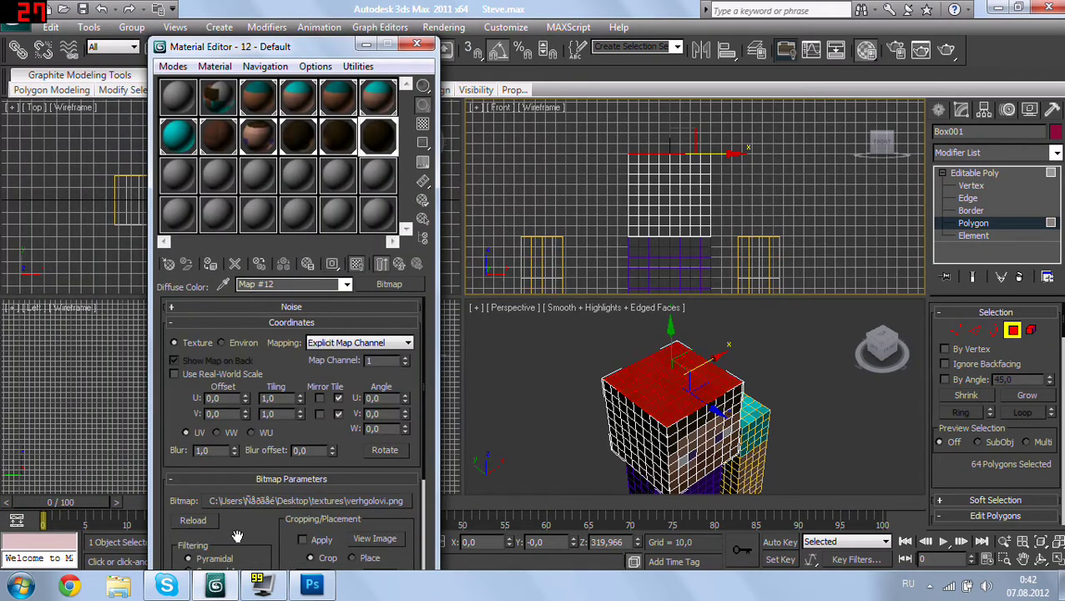
drag(238, 536, 238, 455)
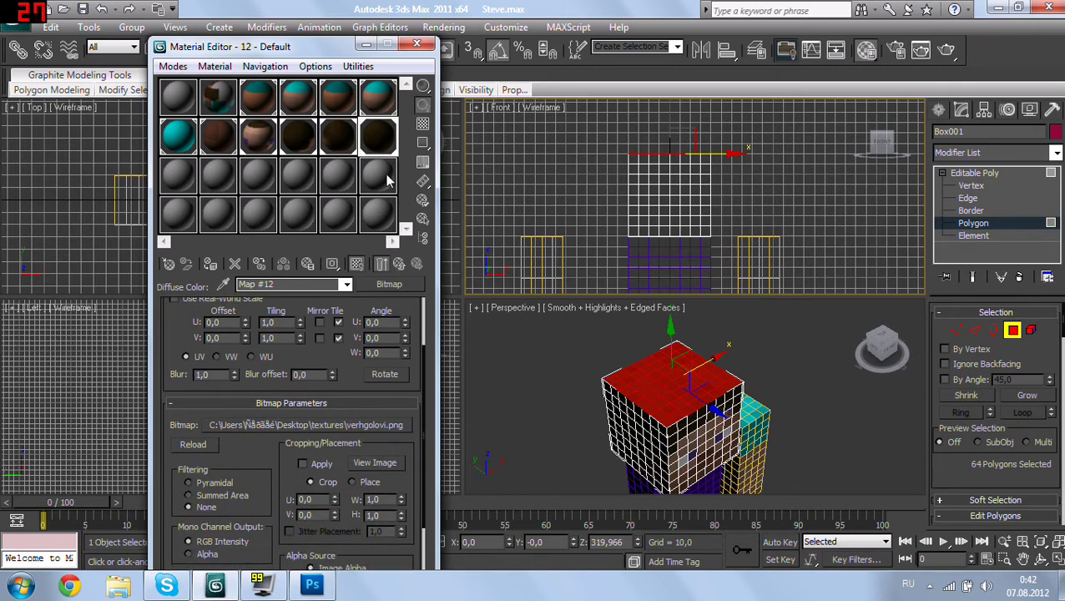
click(417, 44)
click(206, 157)
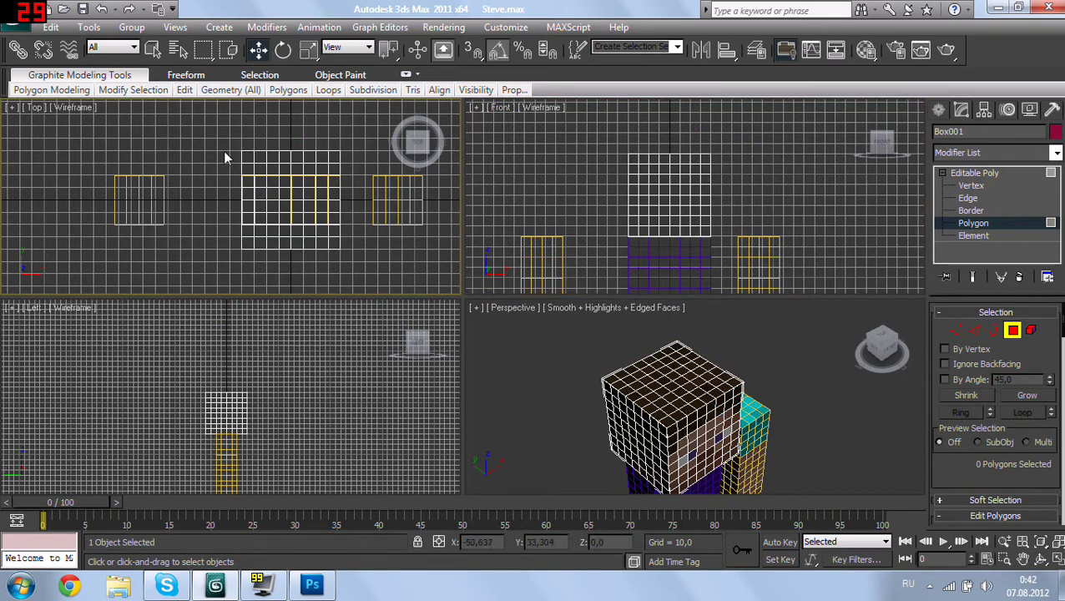
Step: Select only the head's back face and open the Material Editor
drag(224, 157, 358, 276)
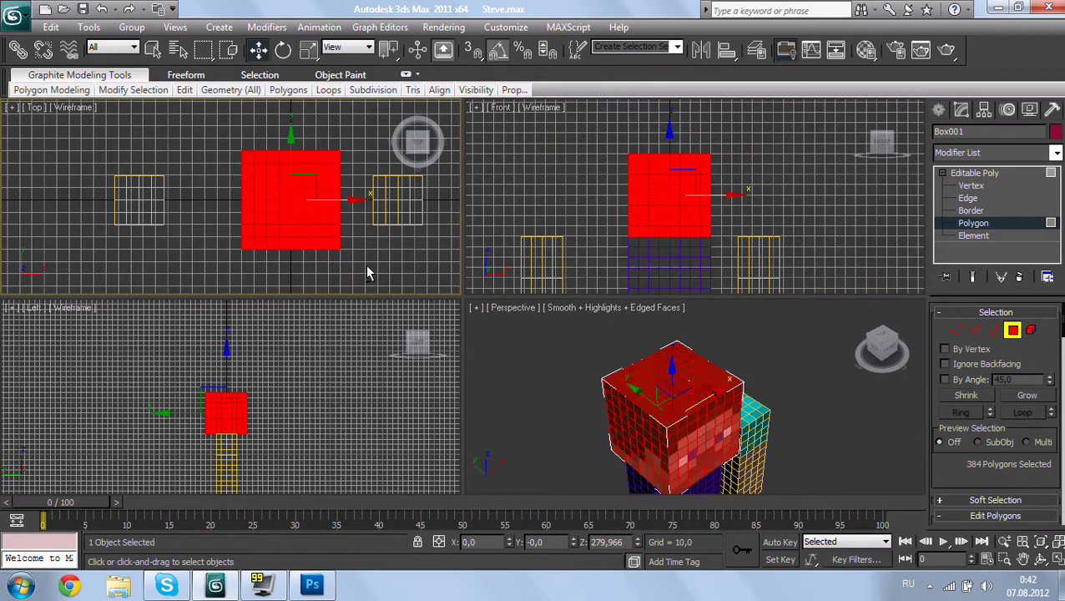
drag(359, 140, 235, 166)
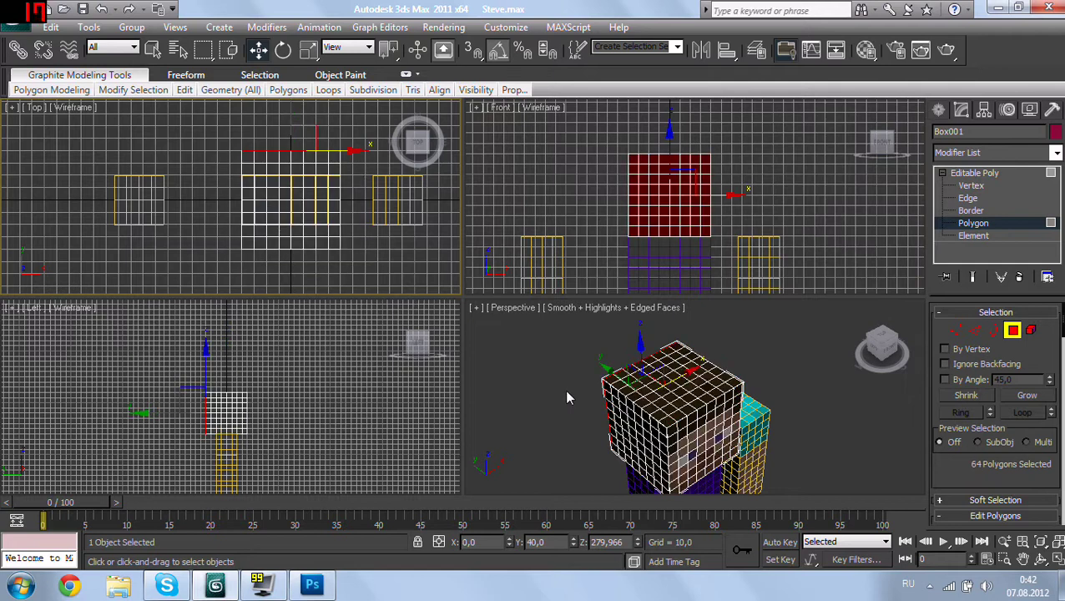
key(m)
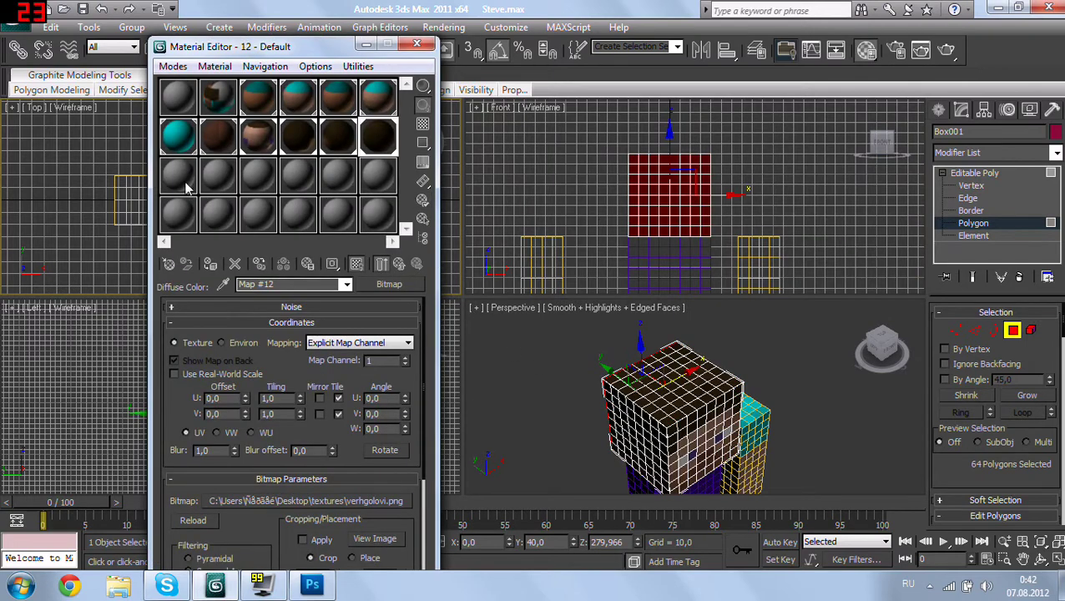
Step: Load zadgolovvi.png as the diffuse bitmap of material 13
click(177, 178)
click(277, 407)
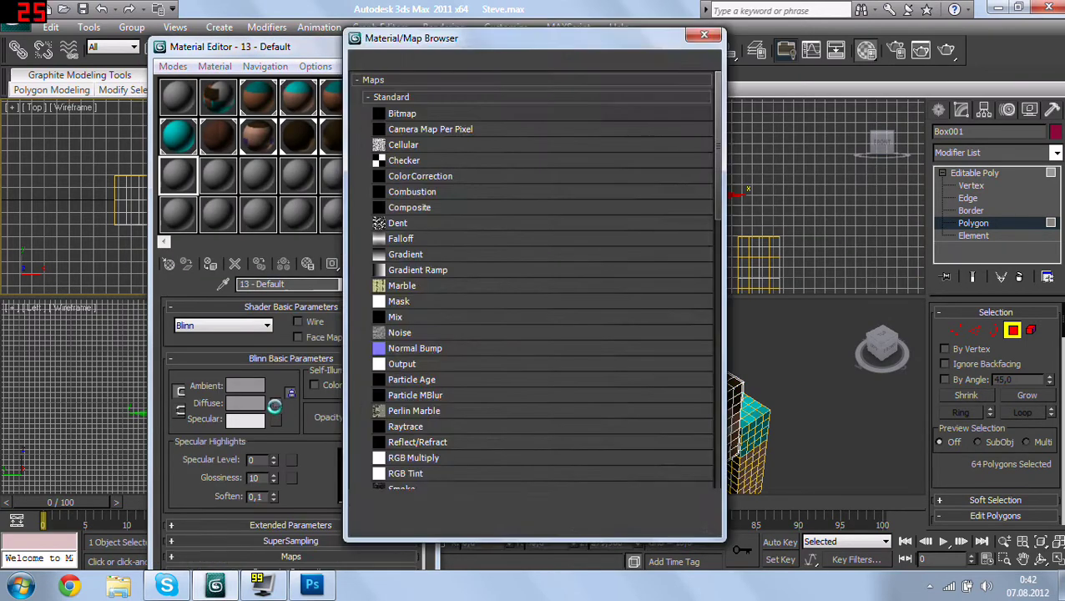
double_click(434, 113)
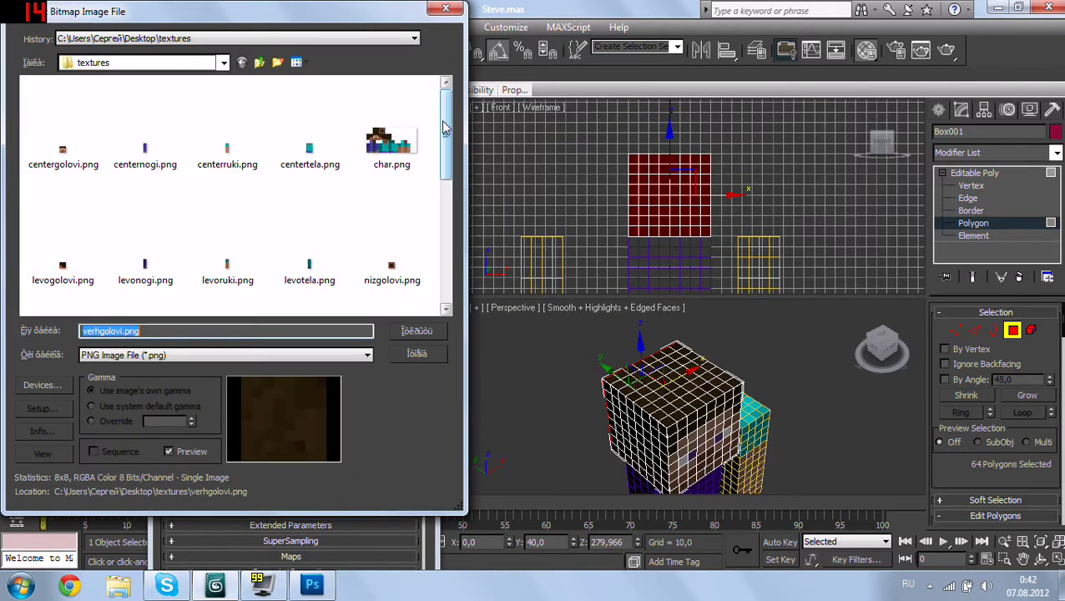
drag(446, 127, 444, 180)
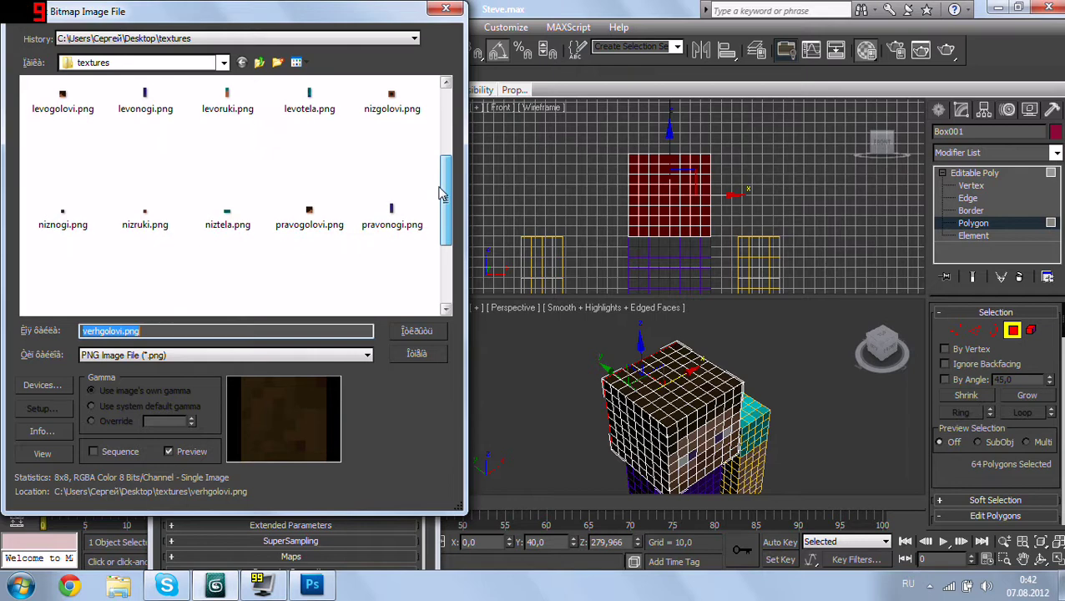
drag(445, 180, 430, 272)
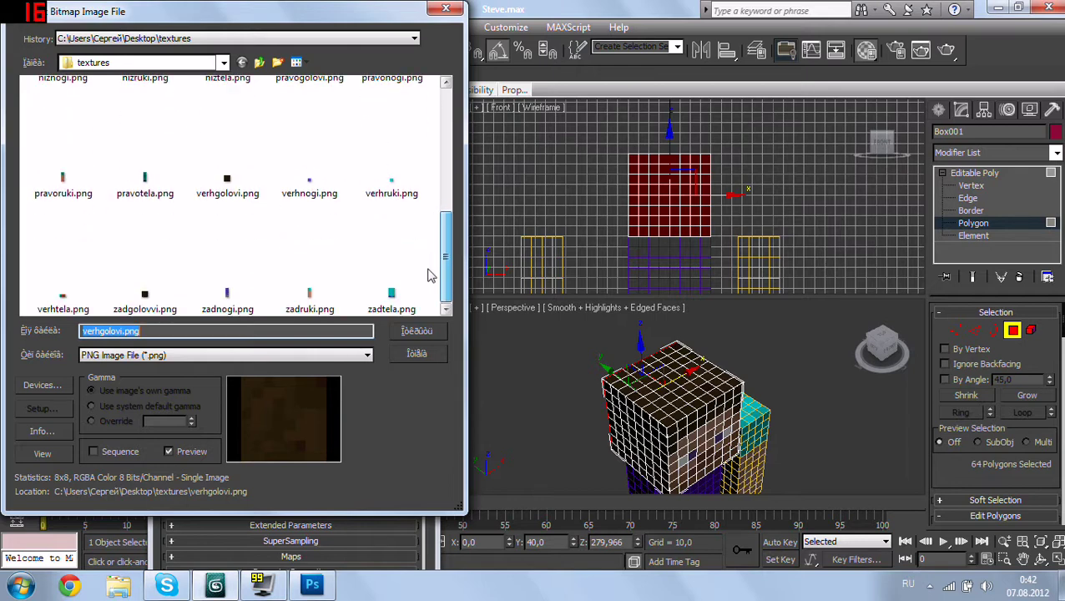
double_click(177, 283)
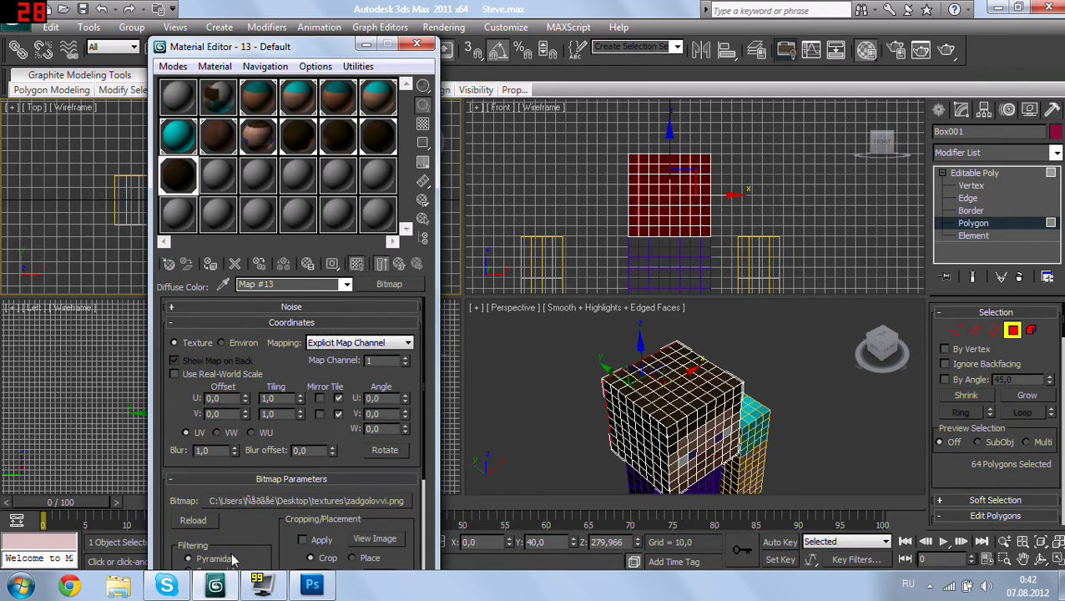
scroll(225, 551, down, 1)
scroll(204, 530, down, 1)
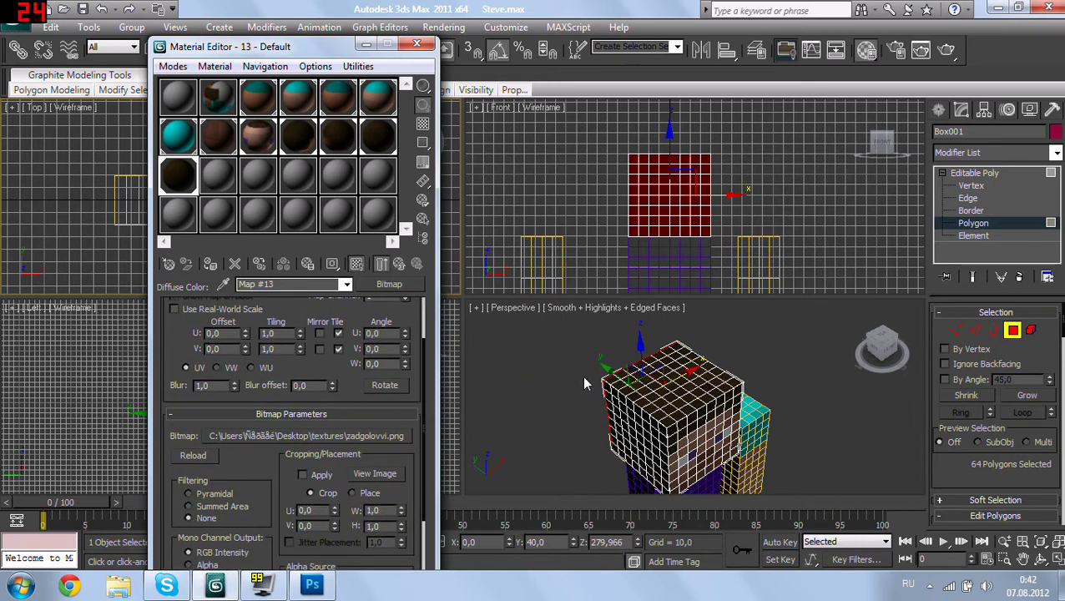
Step: Select only the head's bottom face and reopen the Material Editor
click(416, 44)
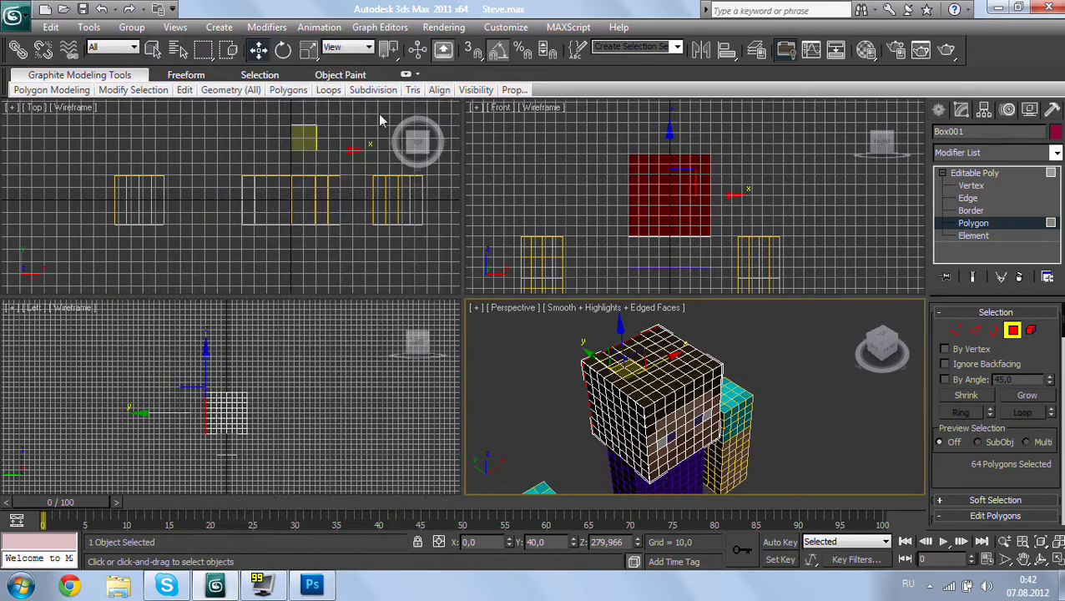
drag(221, 134, 364, 279)
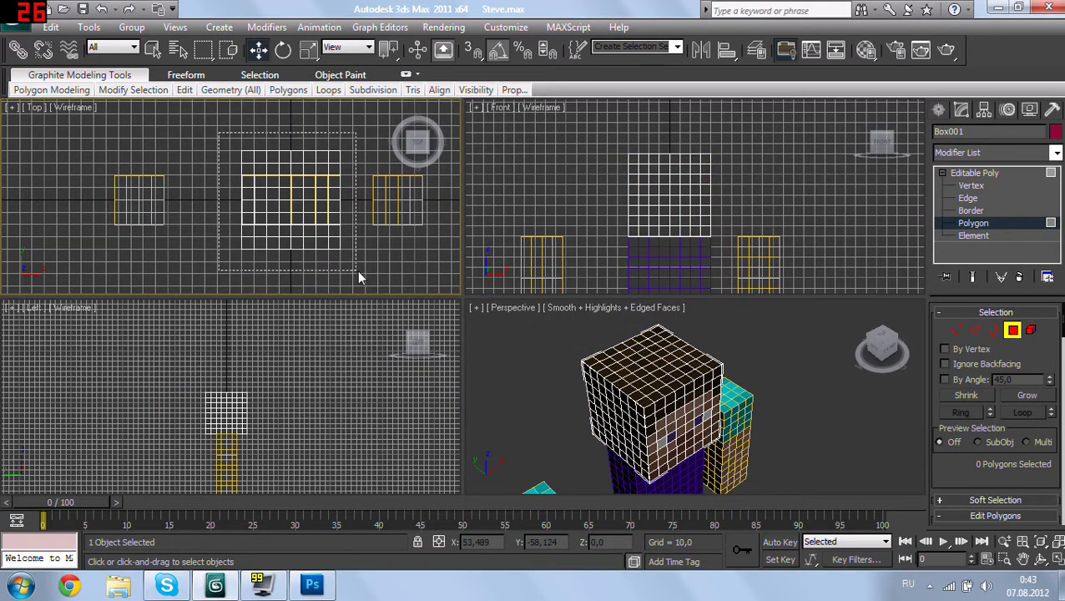
drag(609, 232, 723, 242)
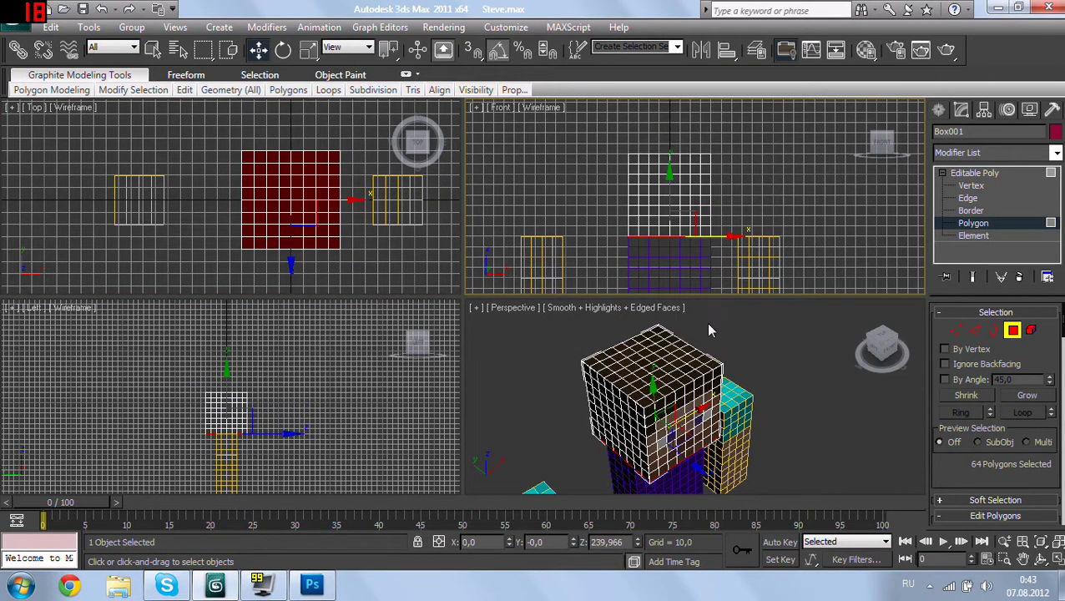
key(m)
Step: Map nizgolovi.png onto material 14's specular level and show it in the viewport
click(220, 175)
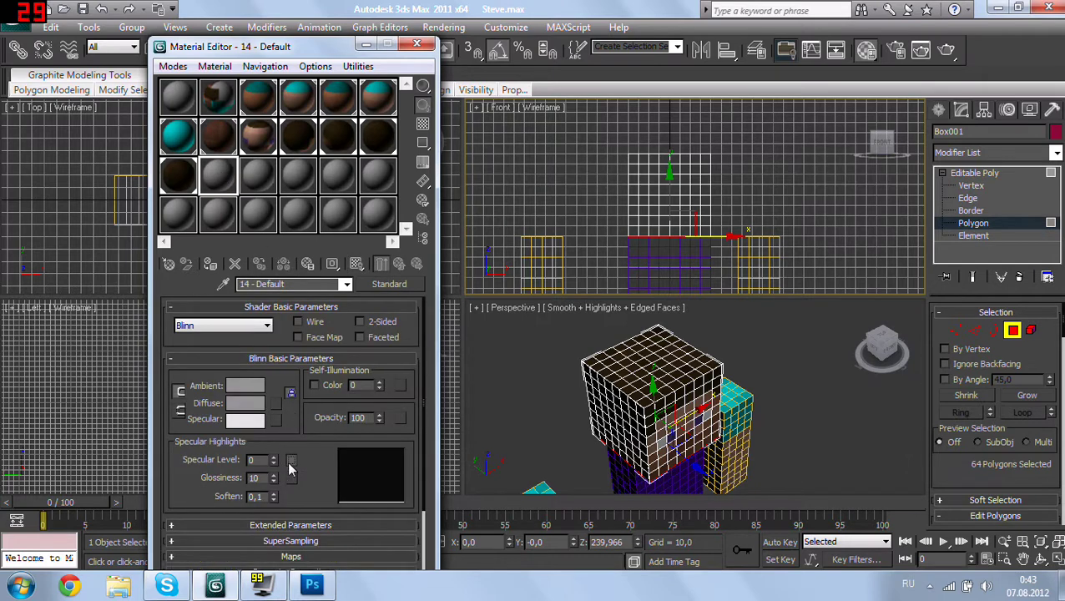
click(291, 462)
double_click(415, 117)
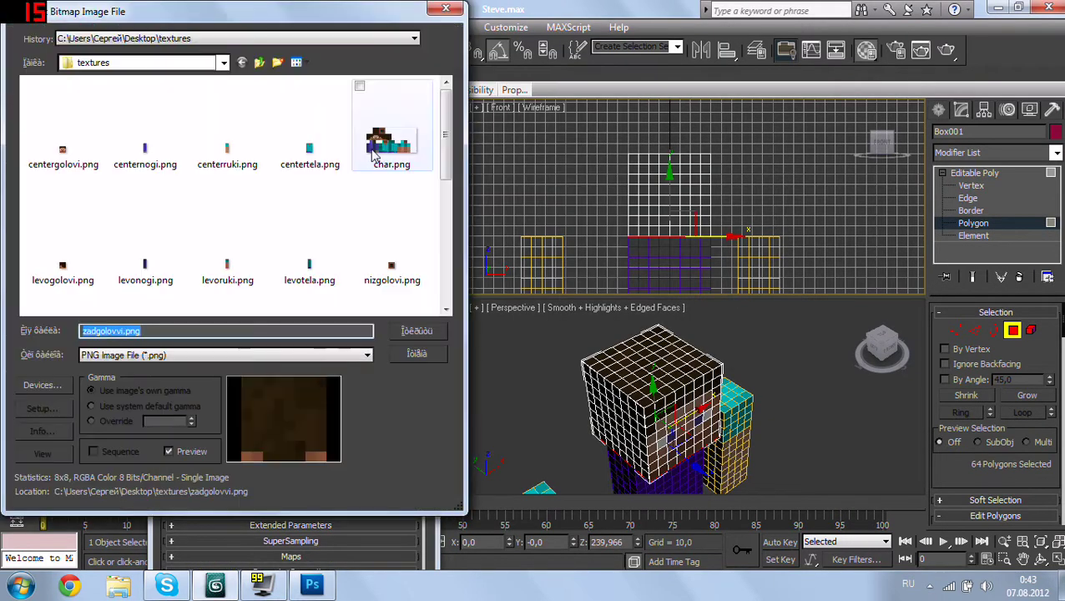
drag(452, 172, 436, 222)
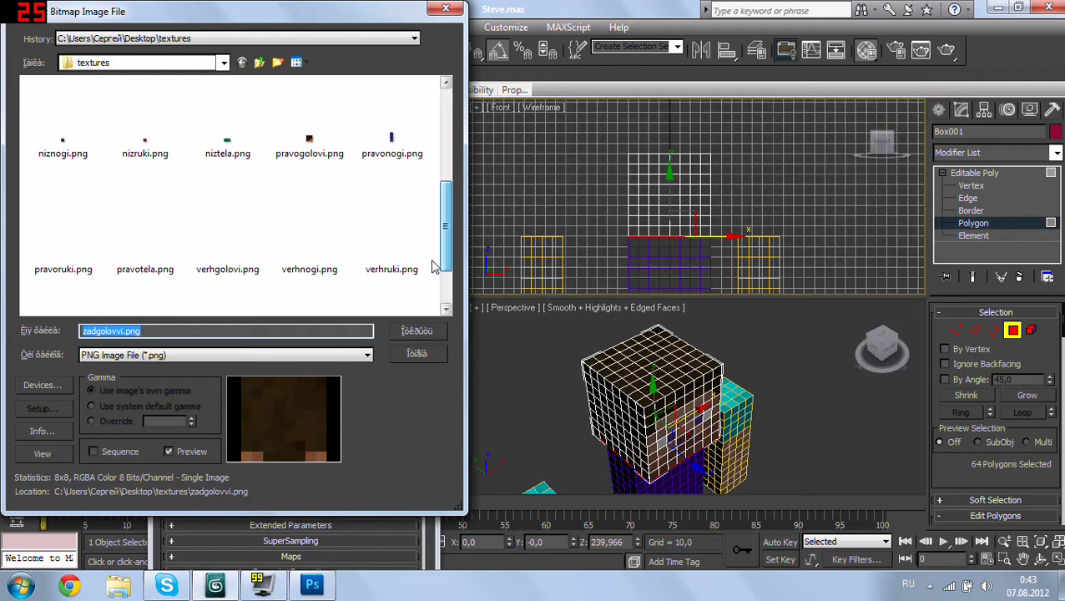
double_click(393, 140)
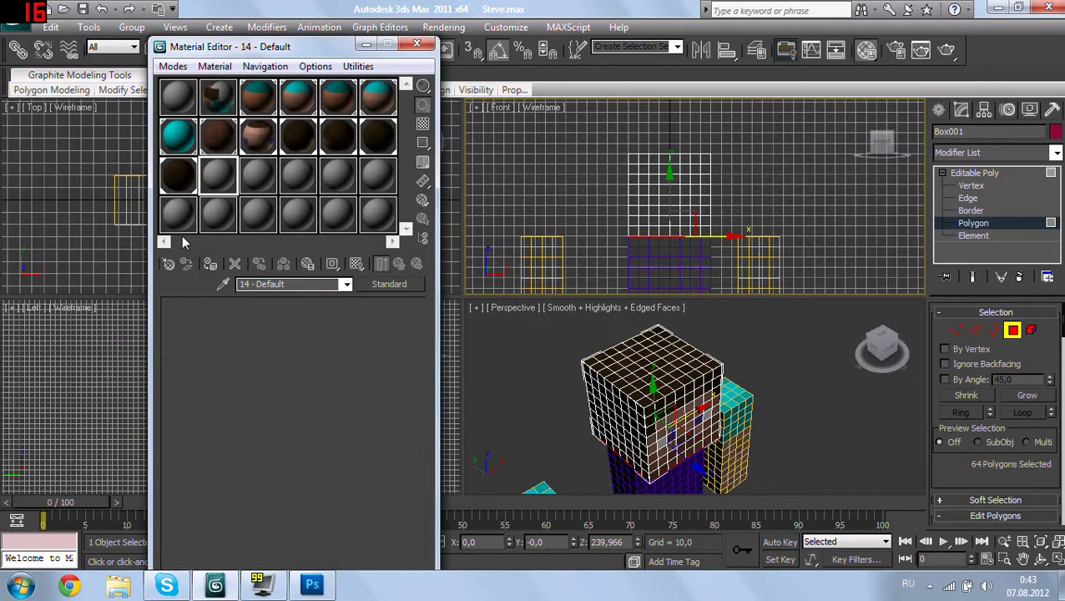
click(356, 264)
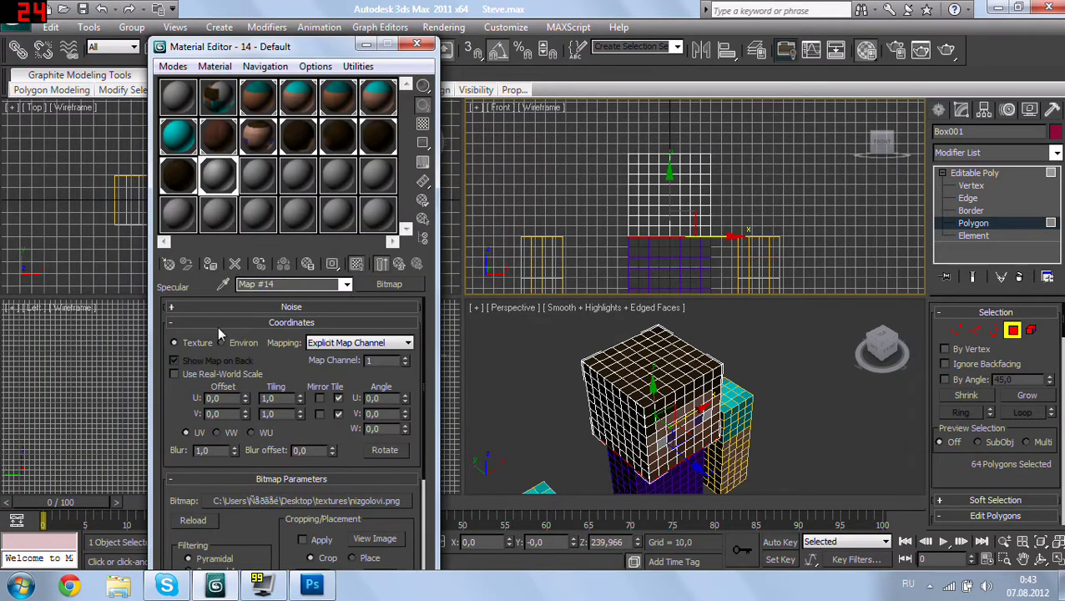
scroll(204, 529, down, 1)
scroll(215, 531, down, 3)
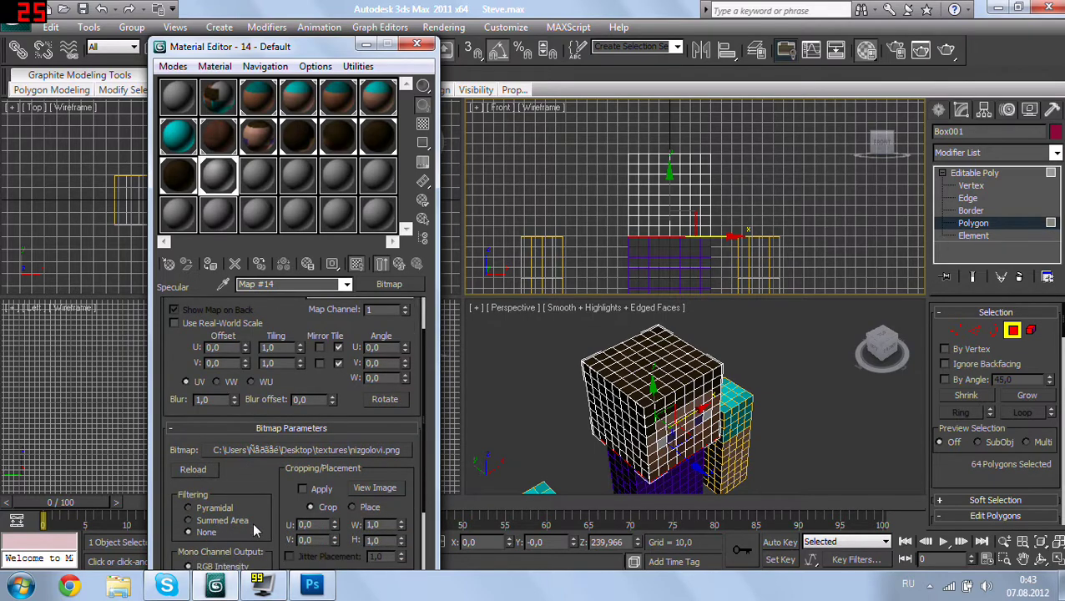
mouse_move(622, 406)
alt+middle_down()
mouse_move(723, 354)
mouse_move(666, 331)
mouse_move(772, 381)
mouse_move(718, 300)
mouse_move(789, 410)
mouse_move(759, 352)
mouse_move(772, 451)
alt+middle_up()
Step: Deselect the head, frame the character, and render the perspective view
click(757, 379)
mouse_move(757, 380)
alt+middle_down()
mouse_move(763, 424)
mouse_move(777, 430)
mouse_move(766, 456)
alt+middle_up()
key(shift+q)
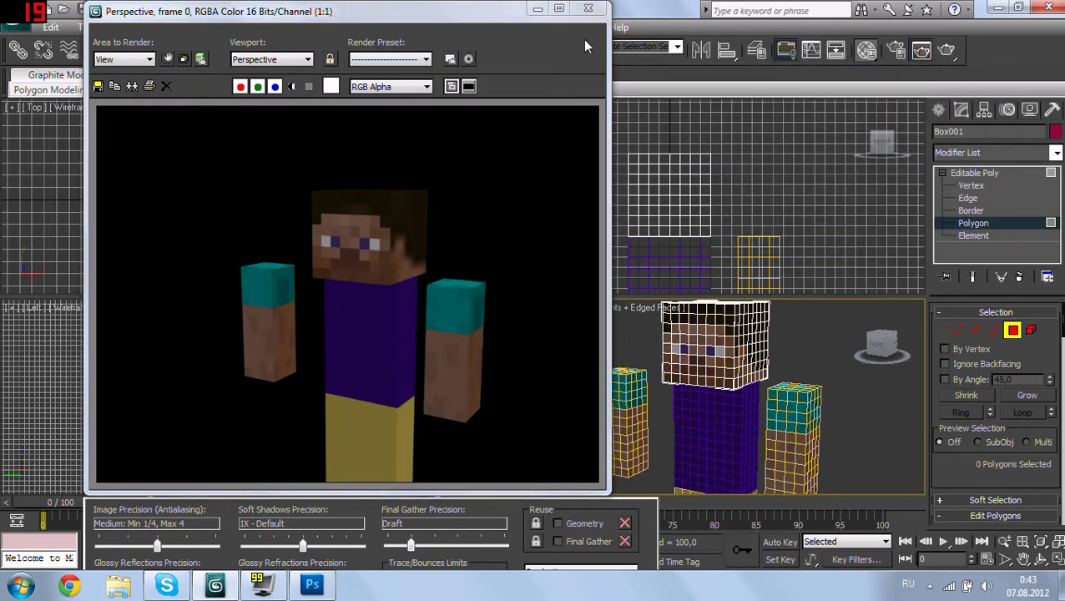
click(588, 9)
Step: Set filtering to None on material 11's levogolovi.png, then check materials 12 and 10
key(m)
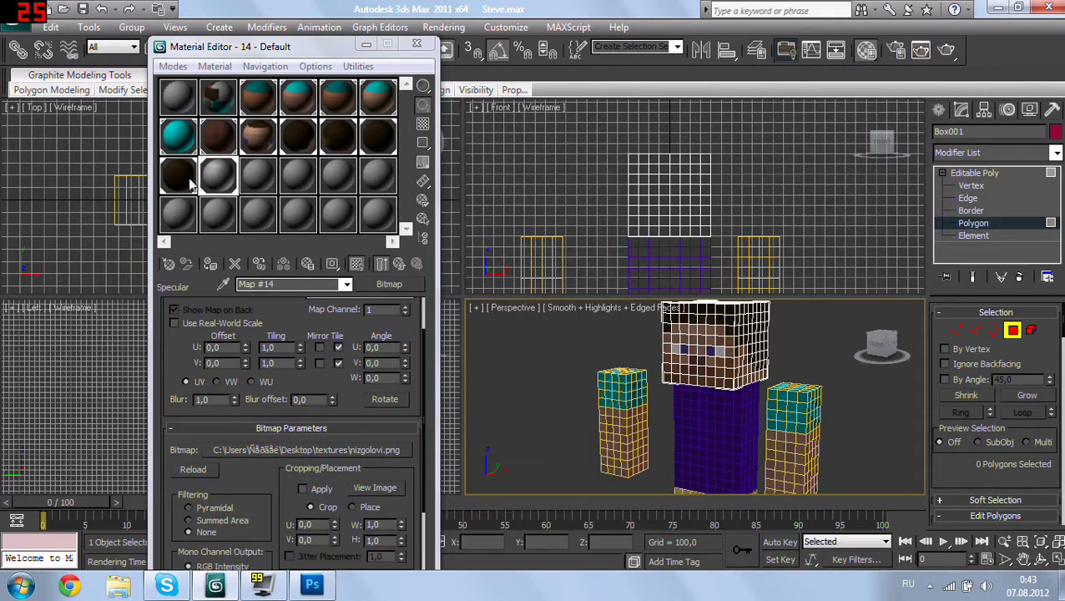
click(329, 147)
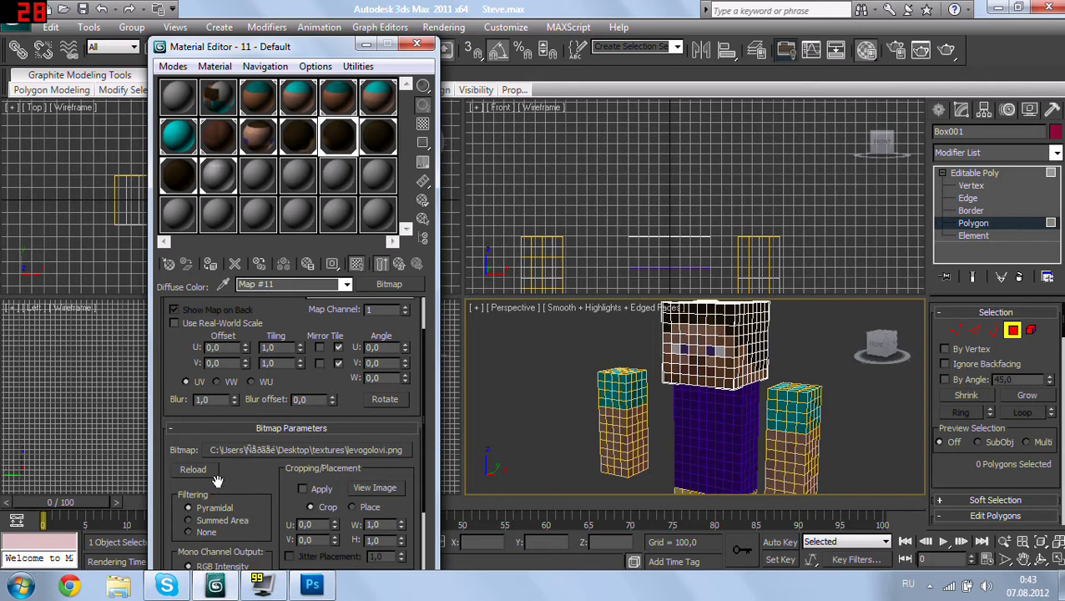
click(201, 532)
click(370, 142)
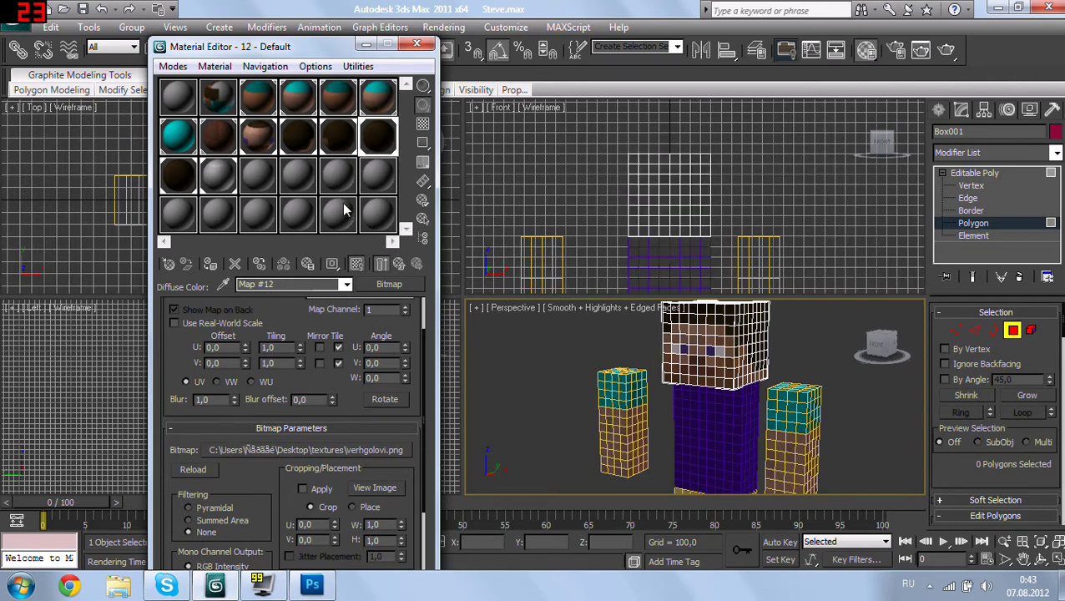
click(294, 146)
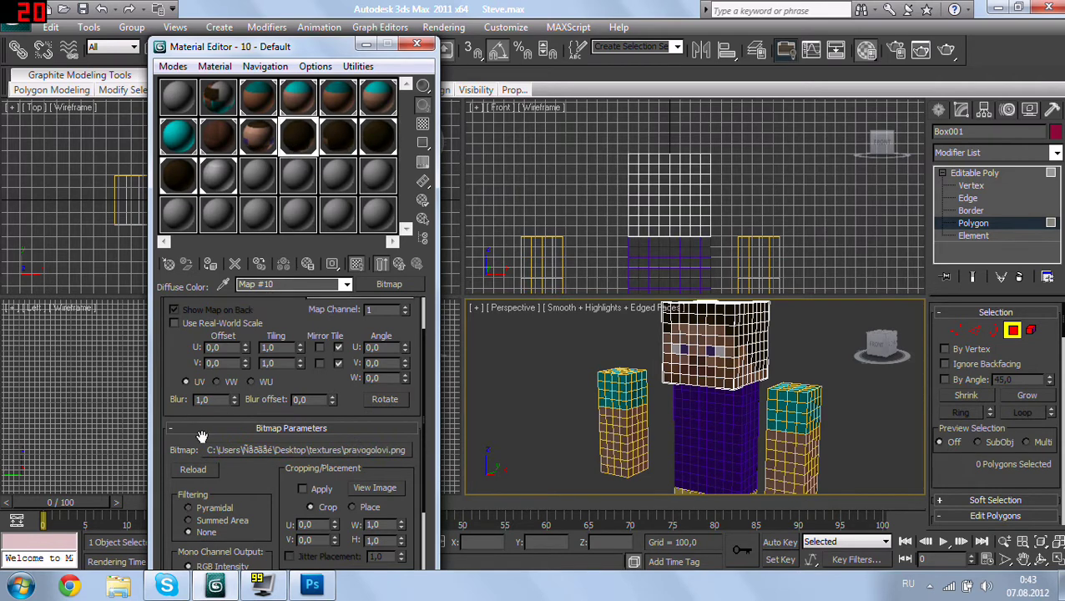
Step: Re-render the perspective view to check the sharp pixel textures
click(642, 342)
key(shift+q)
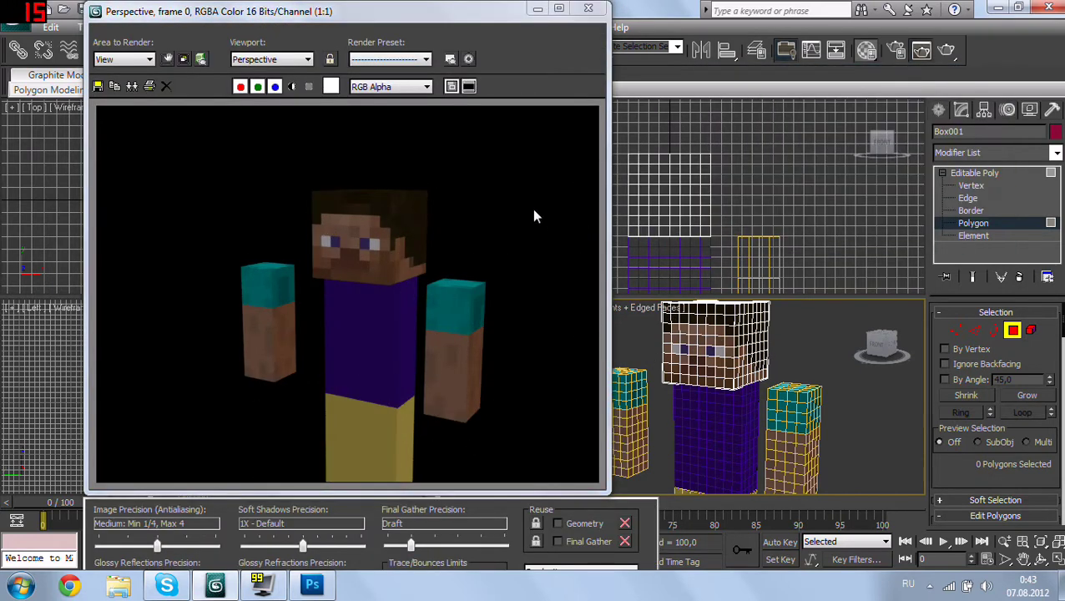
click(589, 7)
Step: Convert the purple torso box Box006 to an Editable Poly
mouse_move(635, 392)
alt+middle_down()
mouse_move(682, 389)
mouse_move(620, 349)
alt+middle_up()
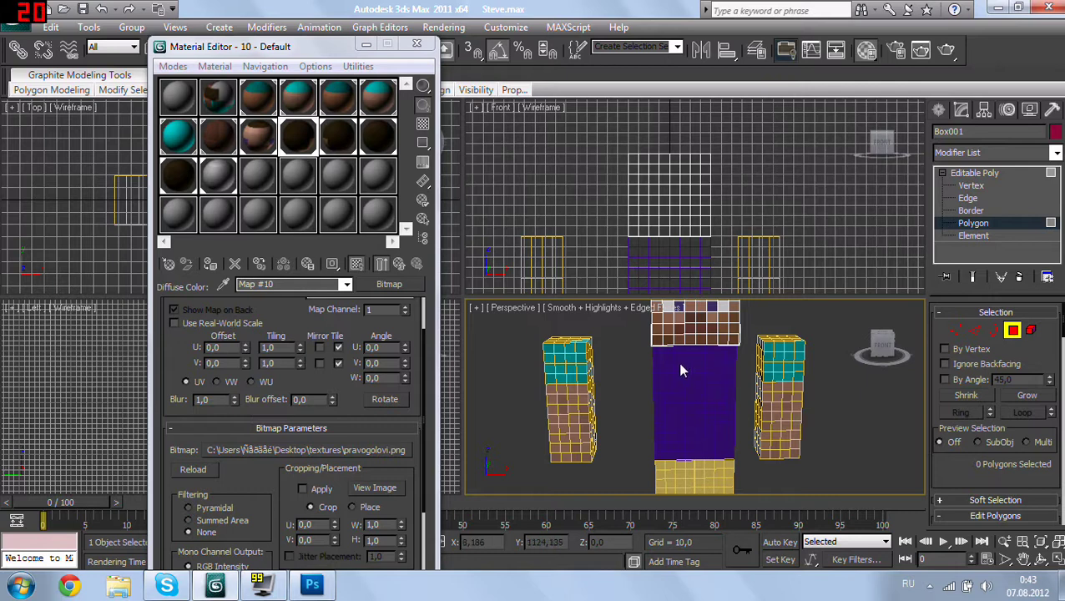
alt+middle_drag(674, 363, 652, 380)
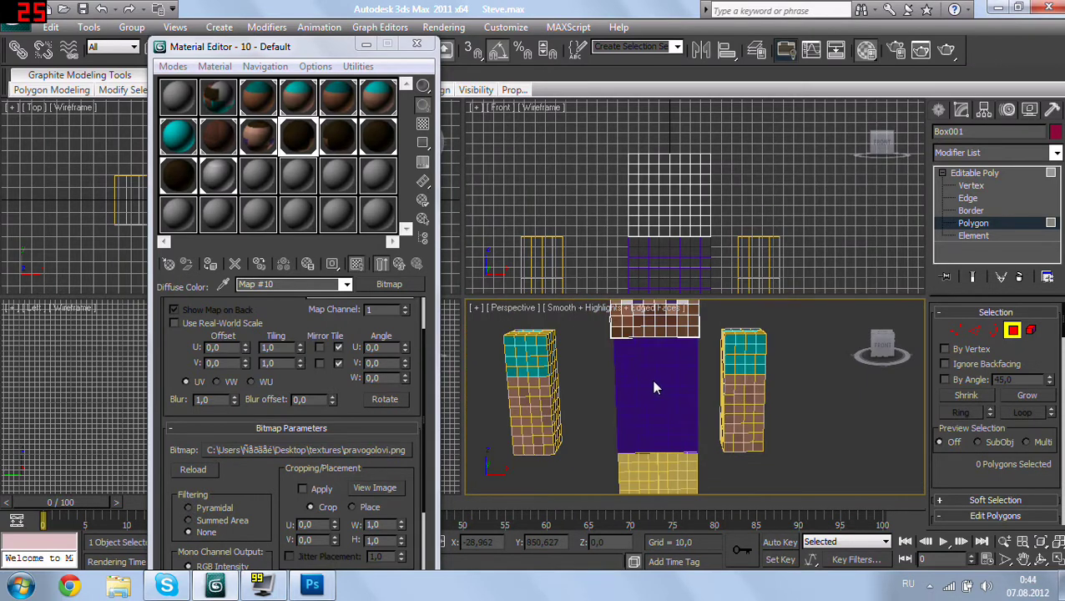
click(942, 112)
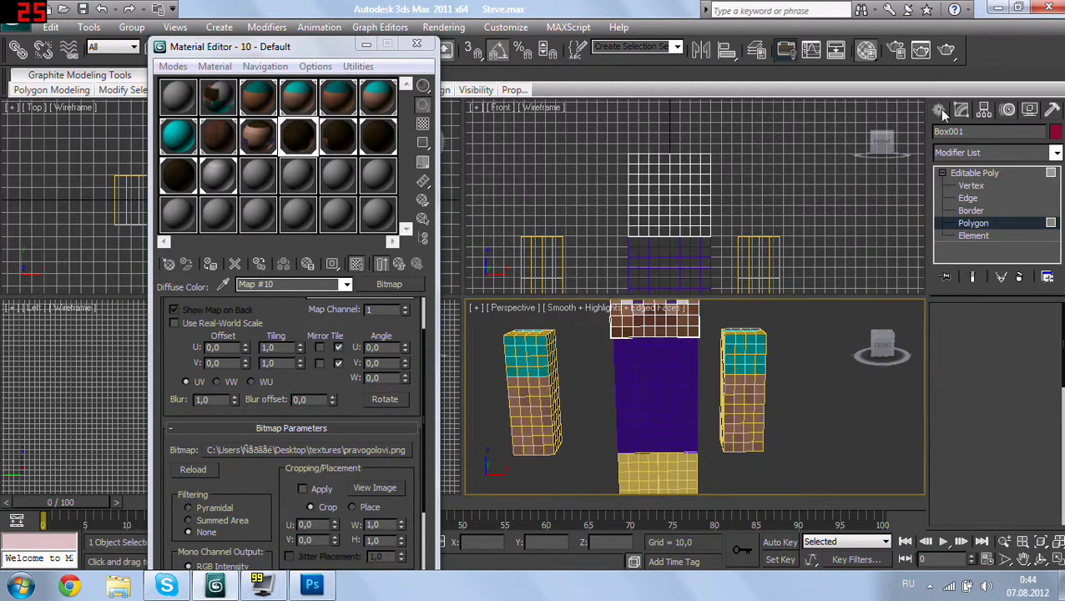
click(668, 393)
right_click(668, 392)
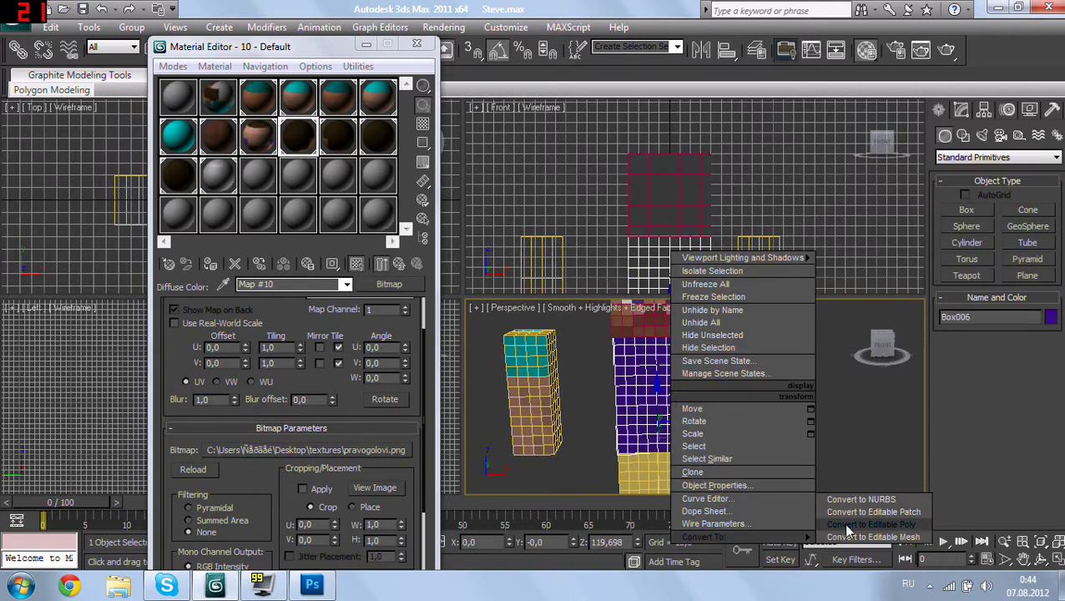
click(852, 531)
Step: Switch Box006 to Polygon sub-object level and close the Material Editor
mouse_move(735, 401)
alt+middle_down()
mouse_move(838, 429)
mouse_move(798, 430)
alt+middle_up()
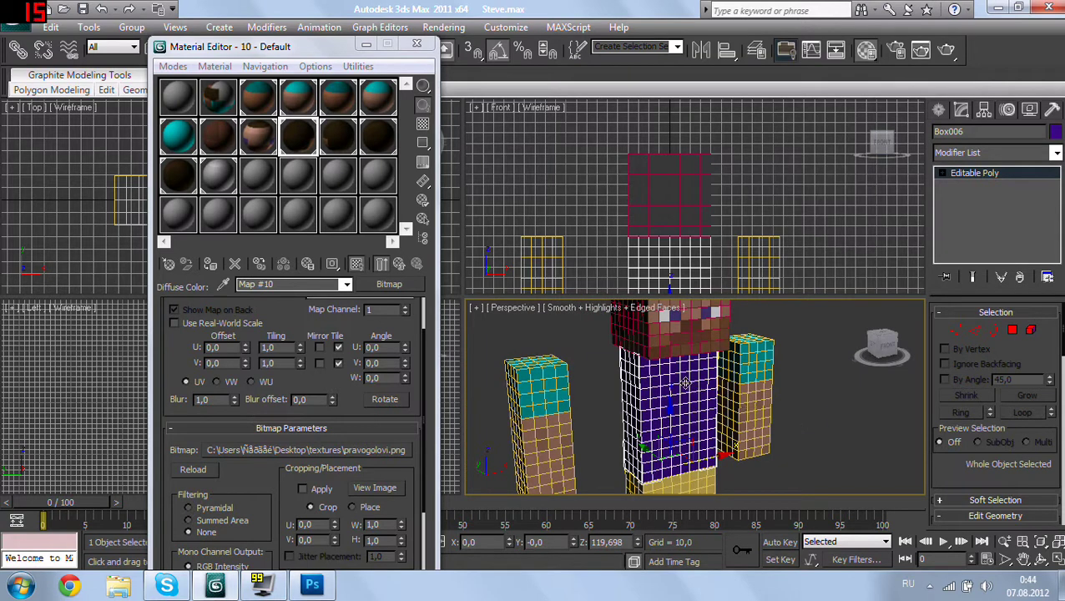
click(942, 173)
click(973, 223)
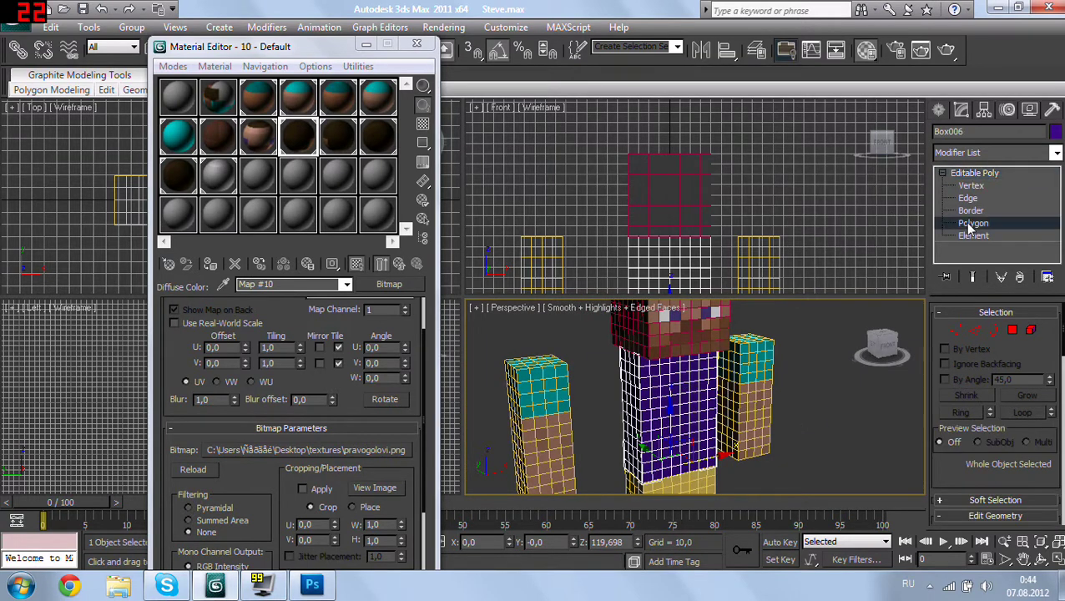
click(417, 44)
Step: Region-select the torso box's front polygons
scroll(599, 160, down, 2)
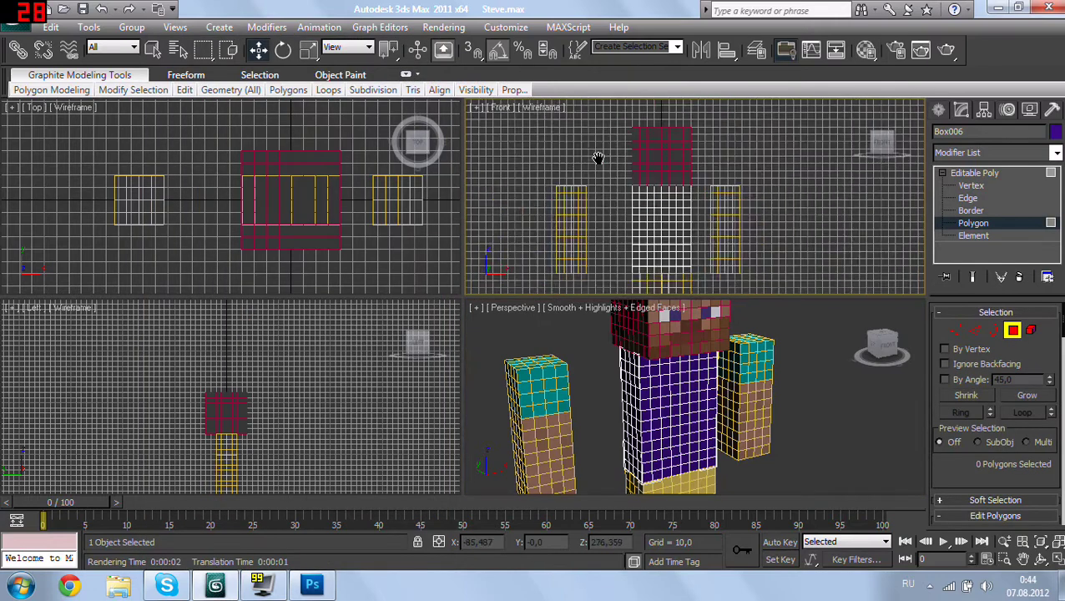
scroll(614, 159, down, 2)
scroll(613, 160, down, 2)
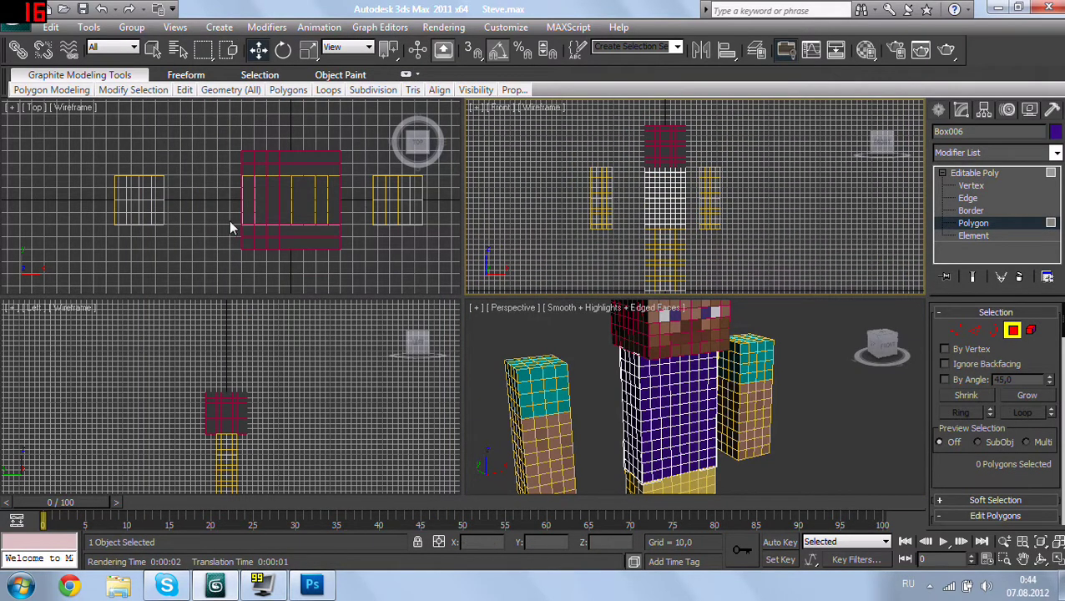
drag(232, 227, 399, 266)
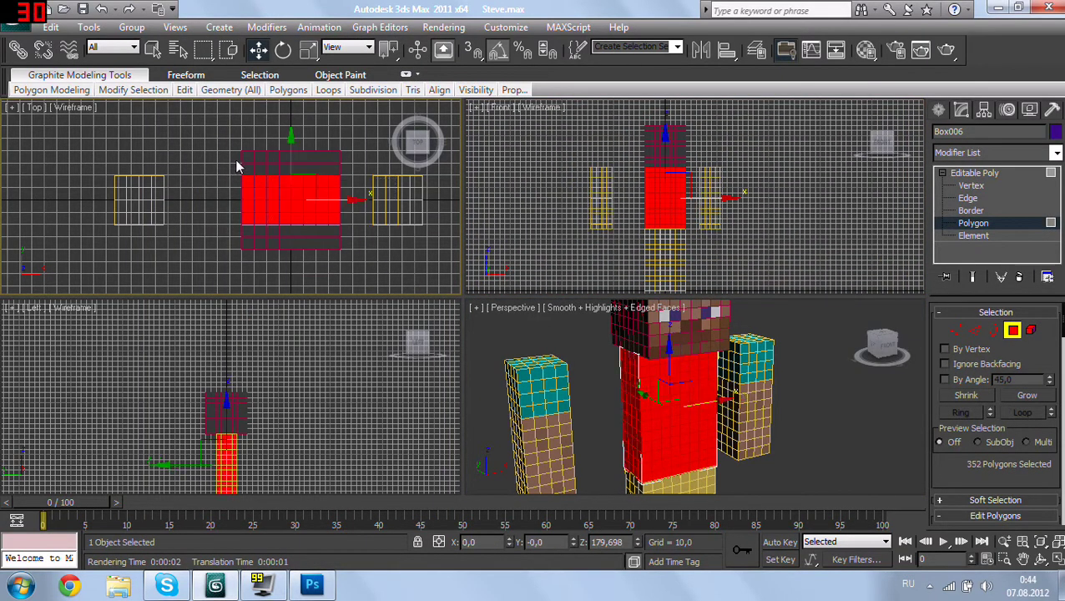
drag(358, 224, 357, 221)
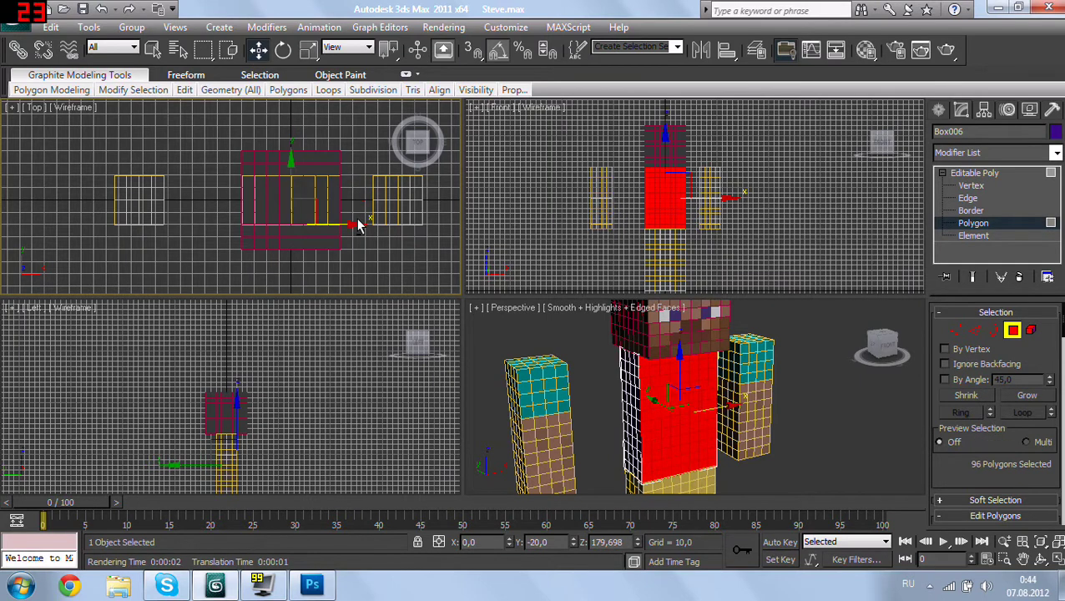
Step: Replace material 14's bitmap with textures\pravotela.png instead of nizgolovi.png
key(m)
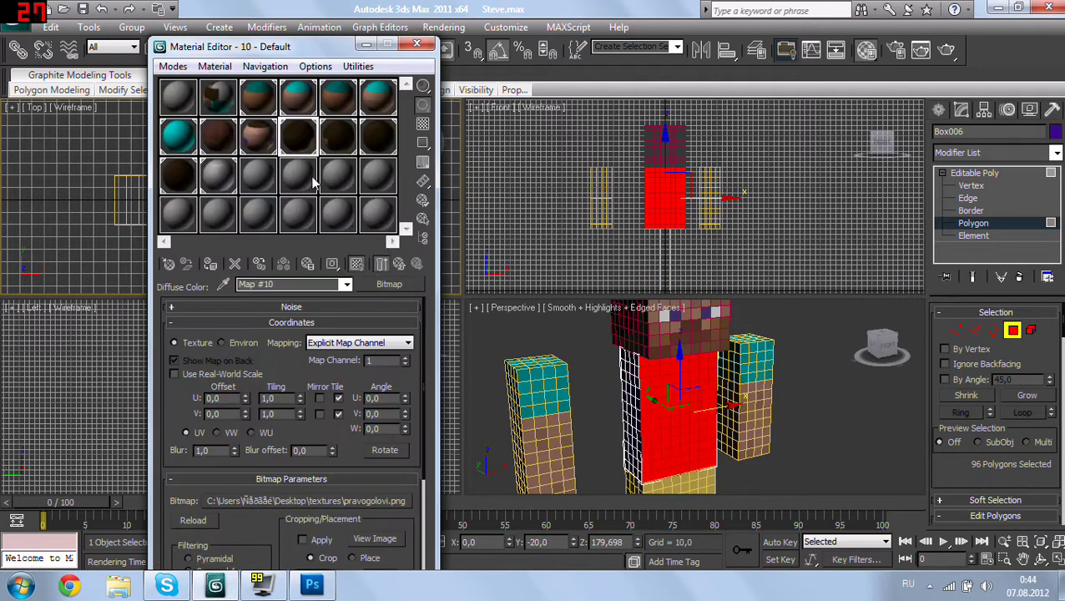
click(222, 192)
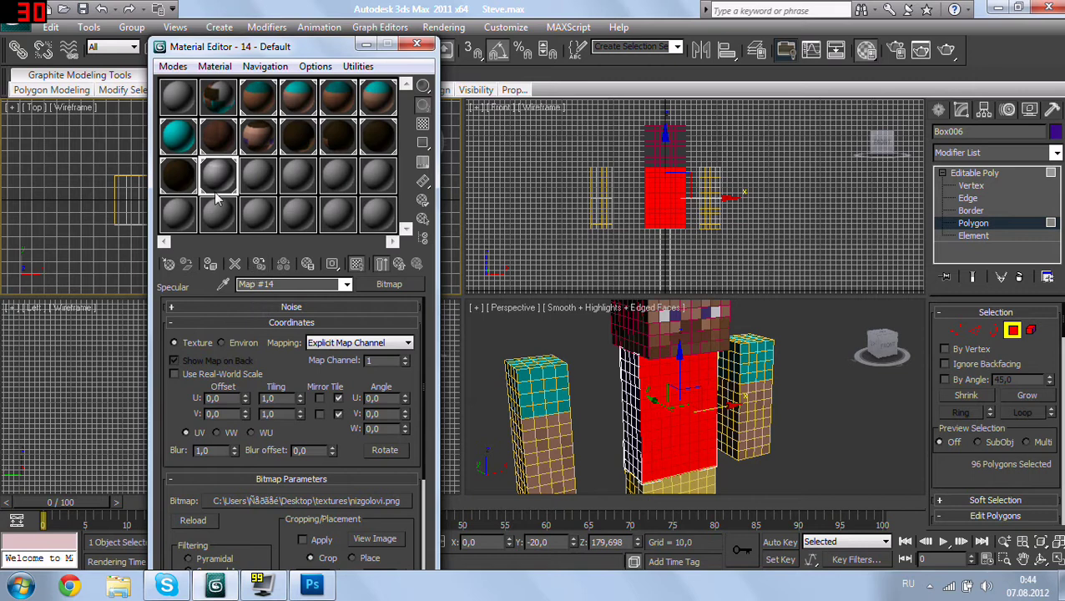
click(242, 185)
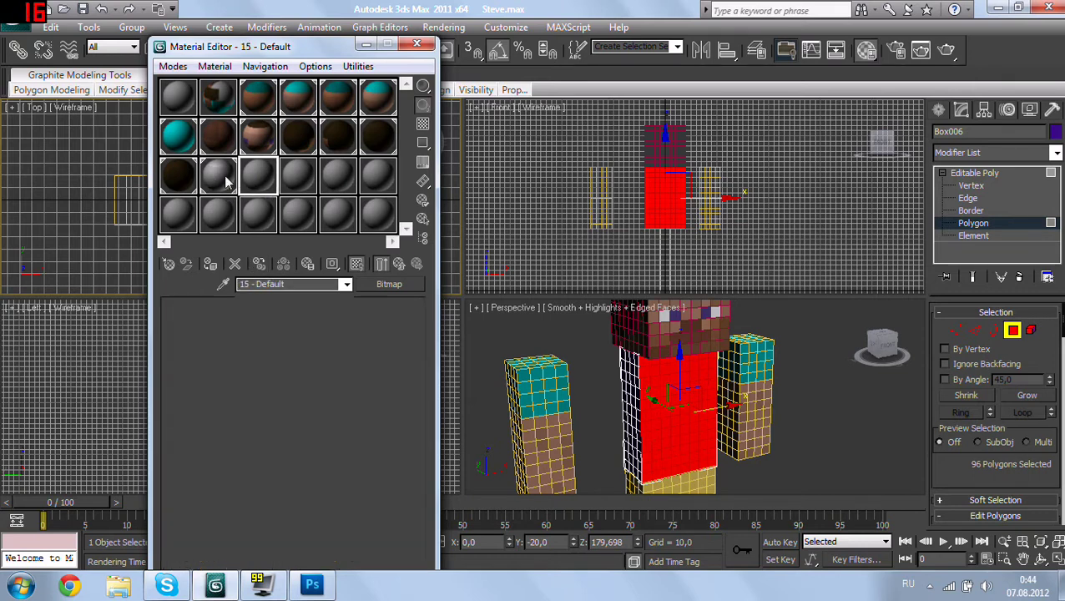
click(223, 183)
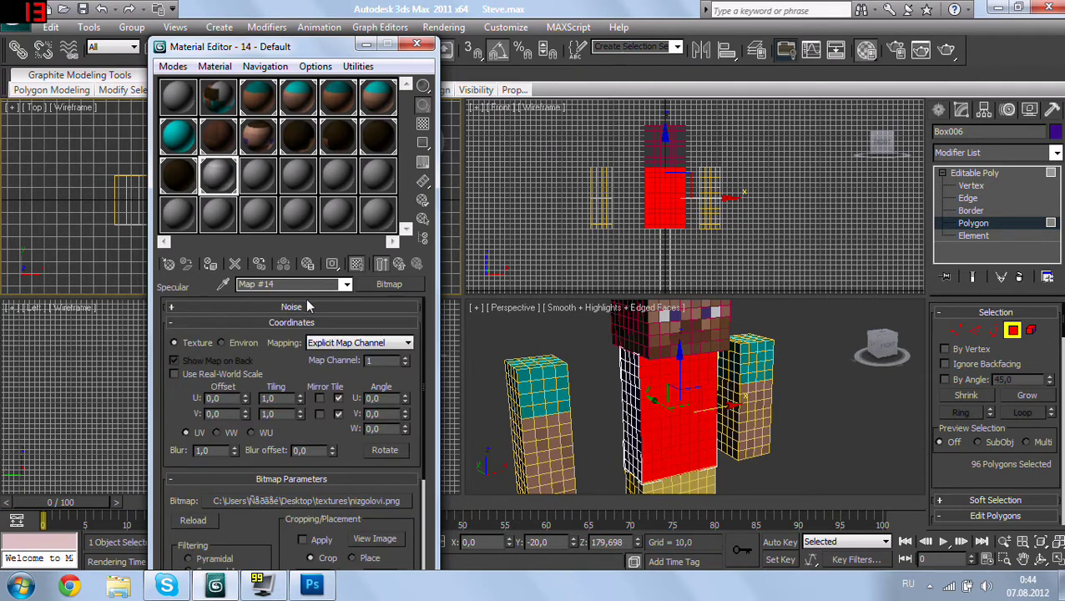
click(389, 285)
double_click(454, 114)
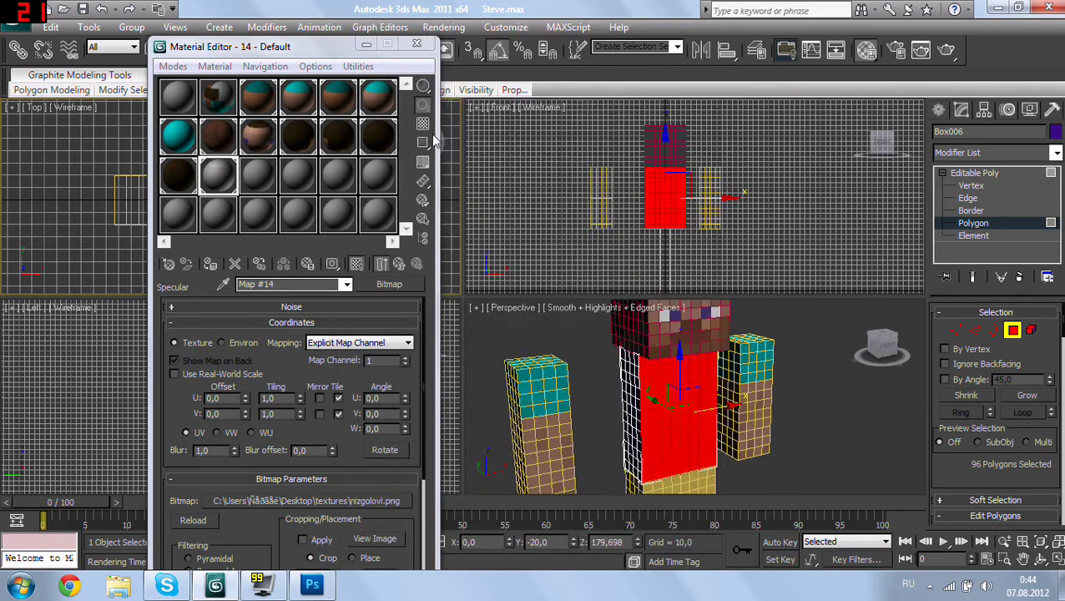
drag(443, 158, 444, 267)
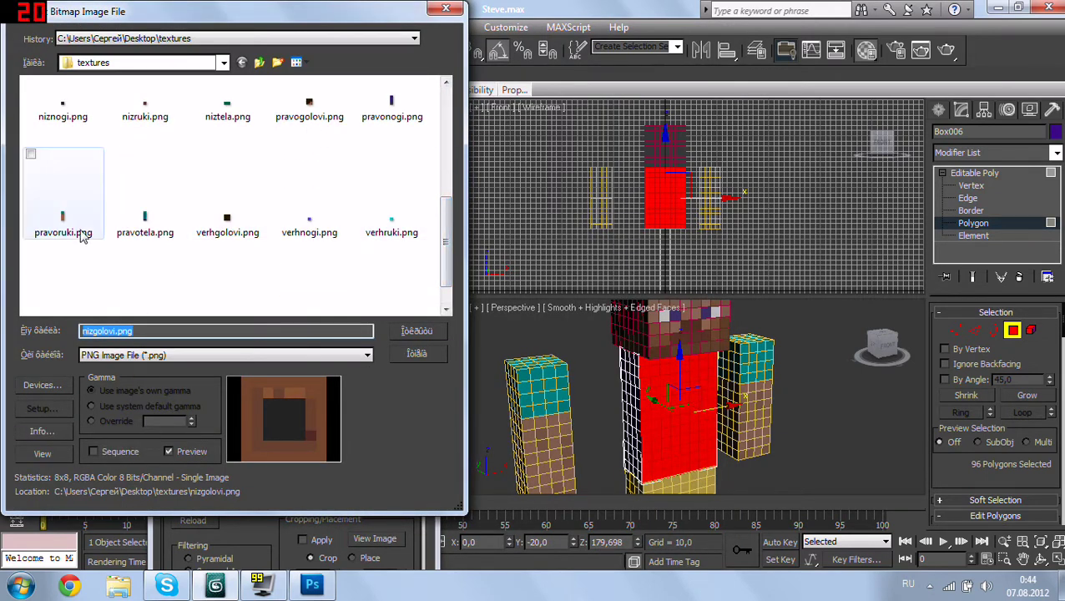
key(Return)
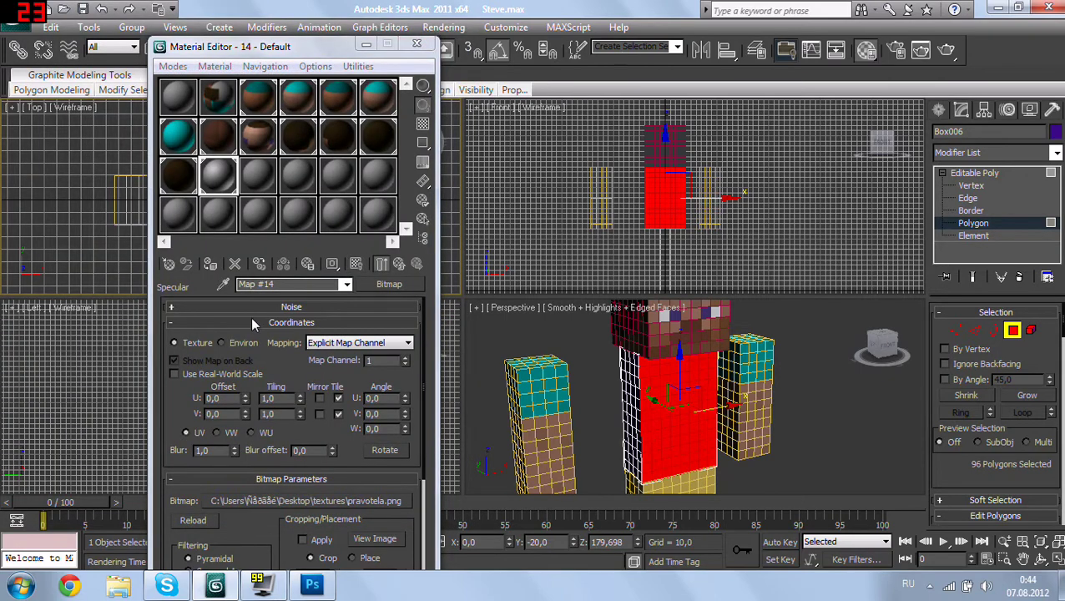
Step: Reframe the Perspective view, deselect the torso polygons, render a test image, then close it
scroll(589, 427, up, 3)
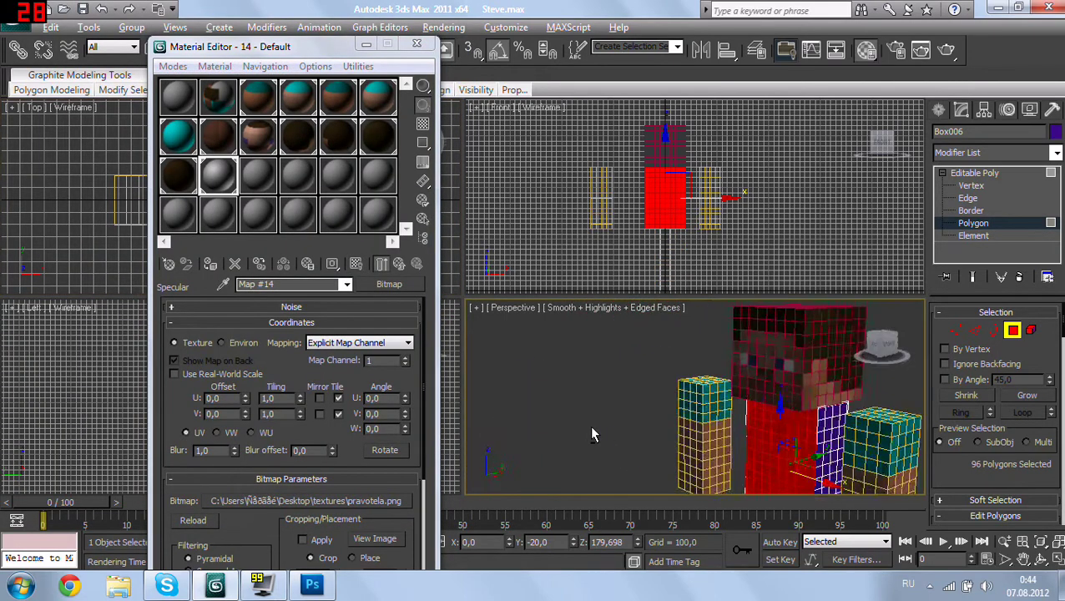
scroll(727, 434, down, 2)
middle_drag(731, 438, 741, 396)
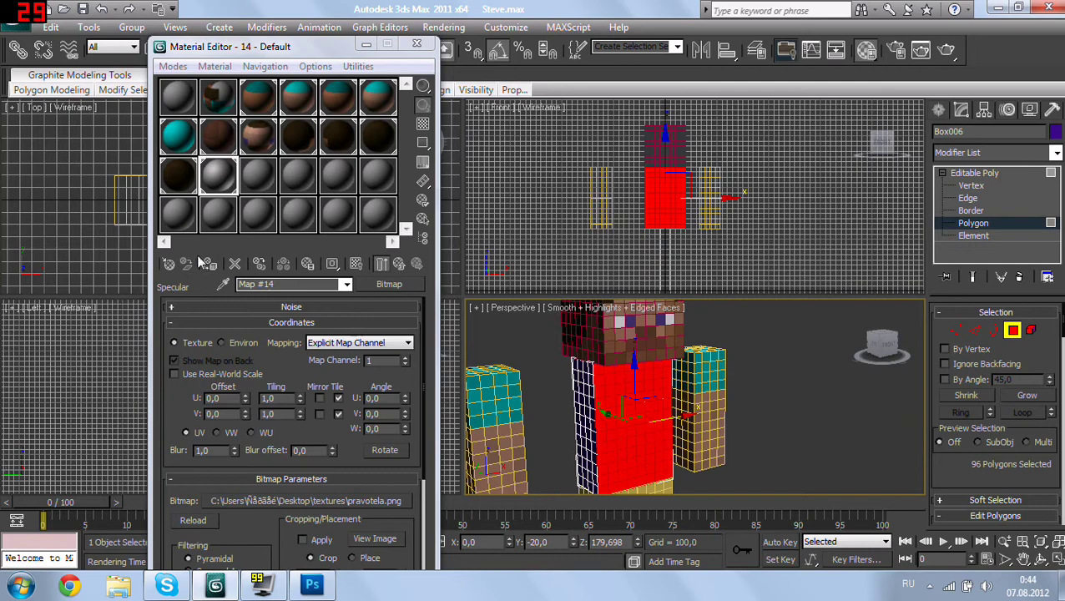
scroll(564, 355, up, 2)
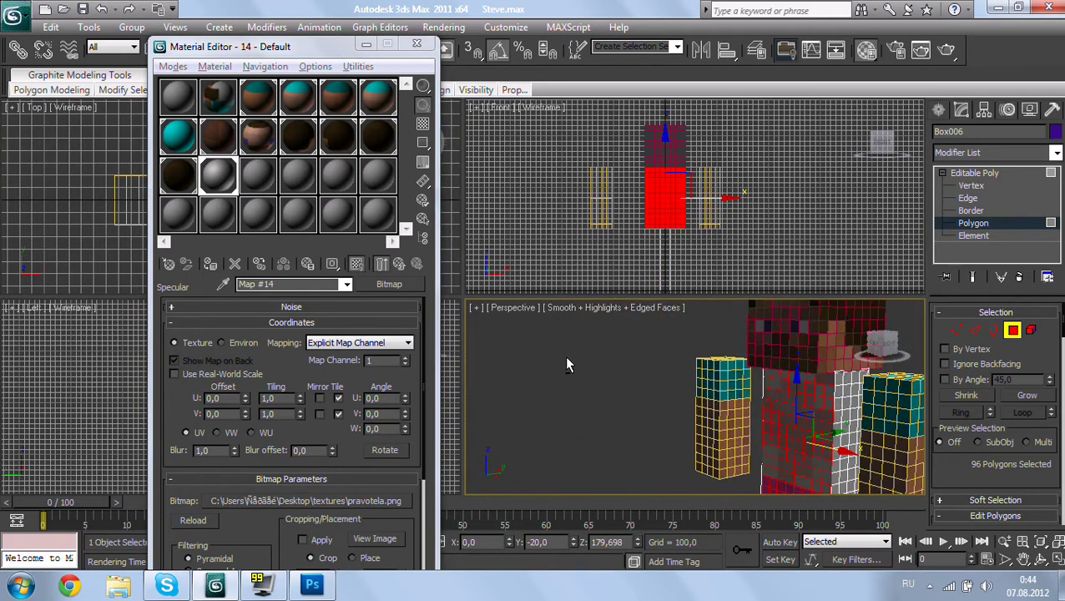
scroll(565, 356, down, 1)
scroll(709, 384, up, 2)
alt+middle_drag(709, 384, 760, 381)
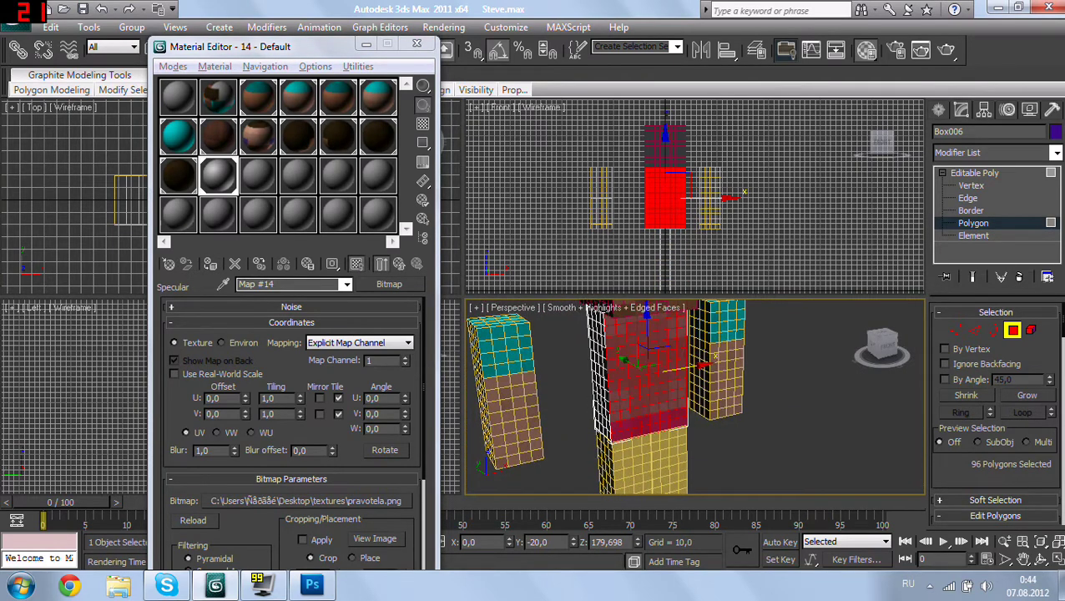
scroll(247, 409, down, 3)
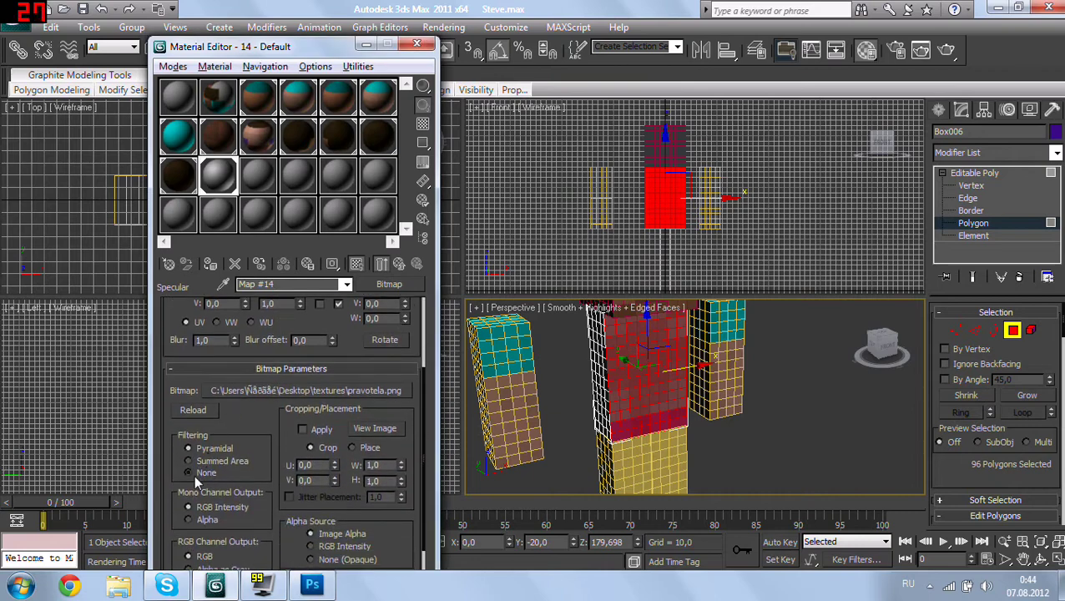
alt+middle_drag(572, 391, 637, 435)
click(745, 470)
key(shift+q)
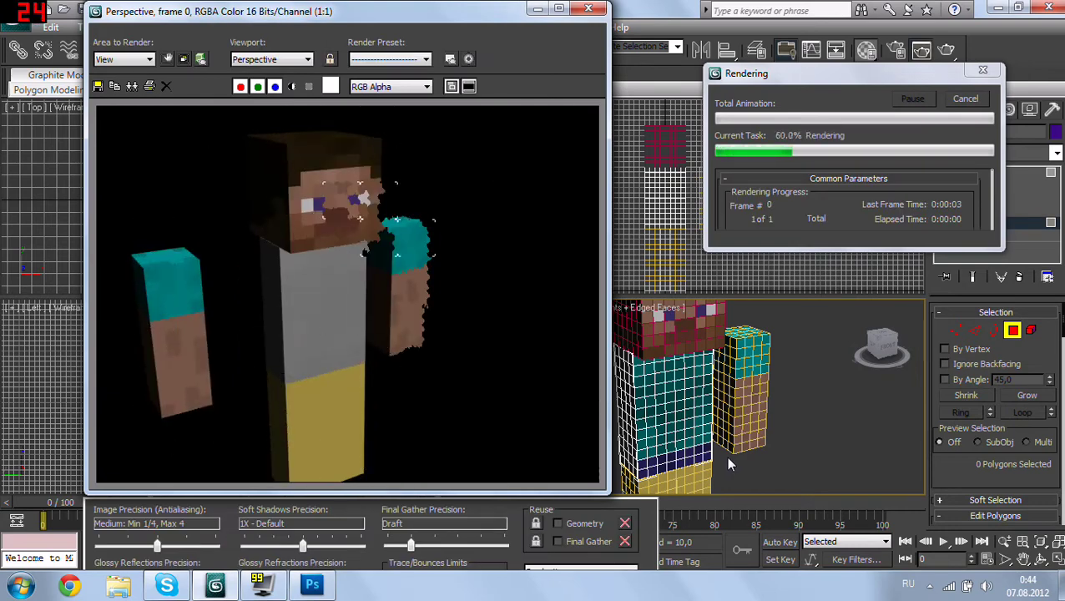
click(588, 9)
Step: Reset only the editor slot to an empty Bitmap map, cancelling the file picker
key(m)
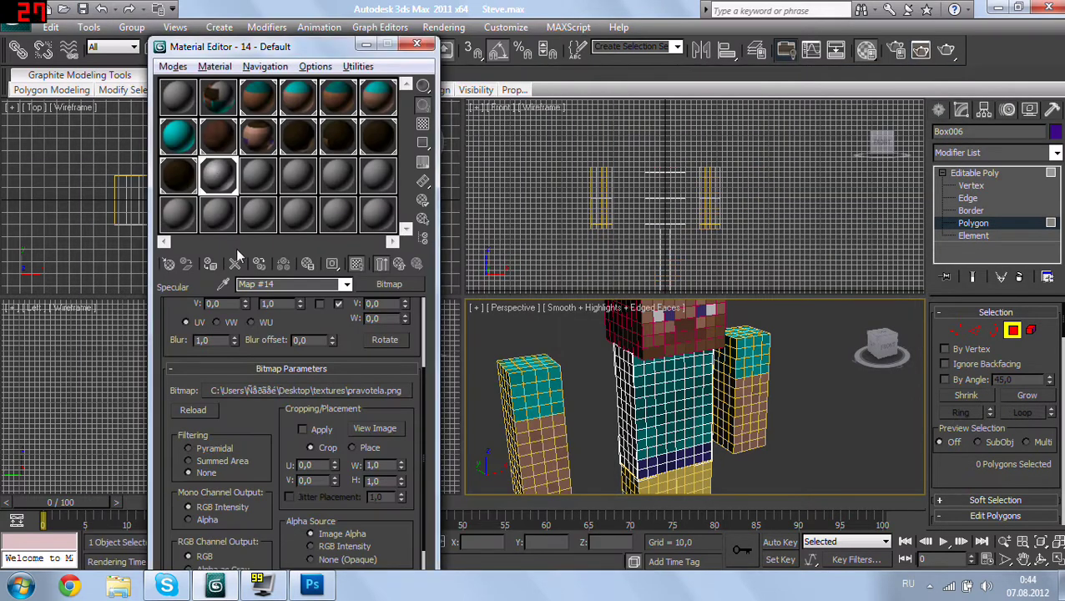
click(235, 248)
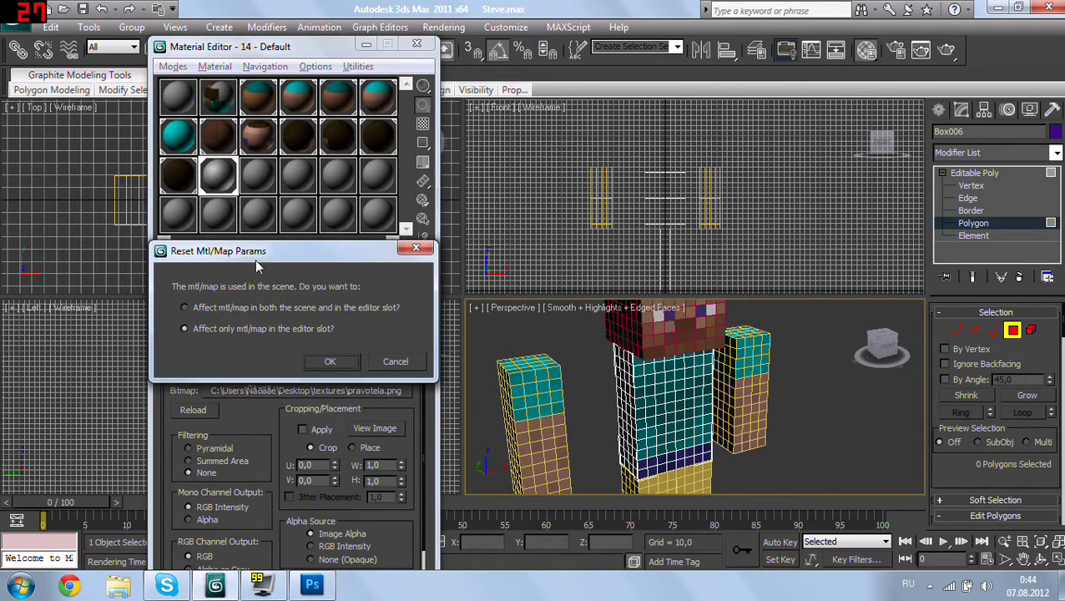
click(325, 363)
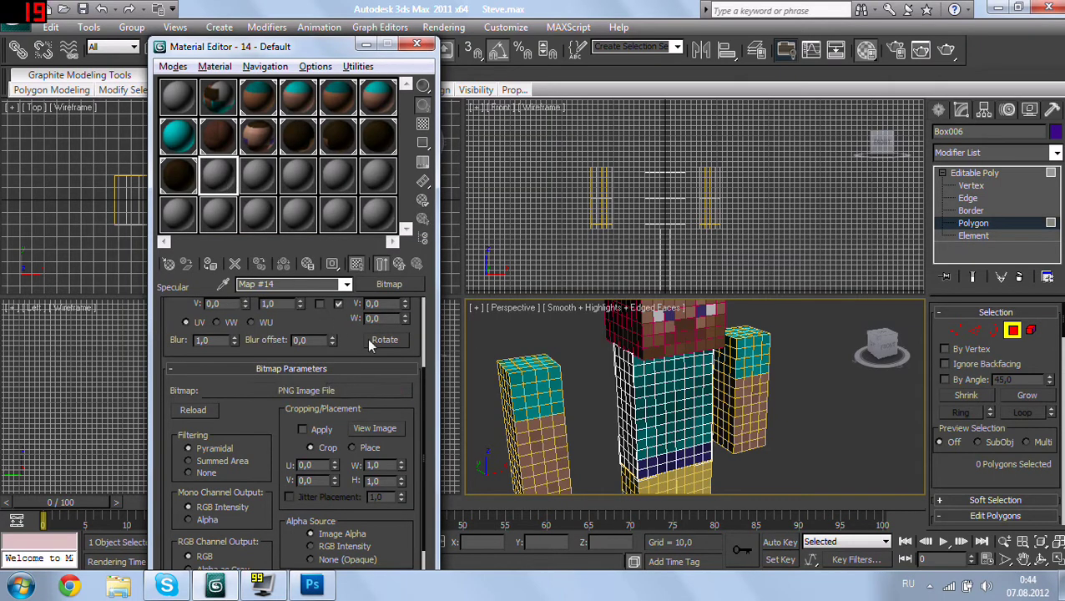
click(384, 284)
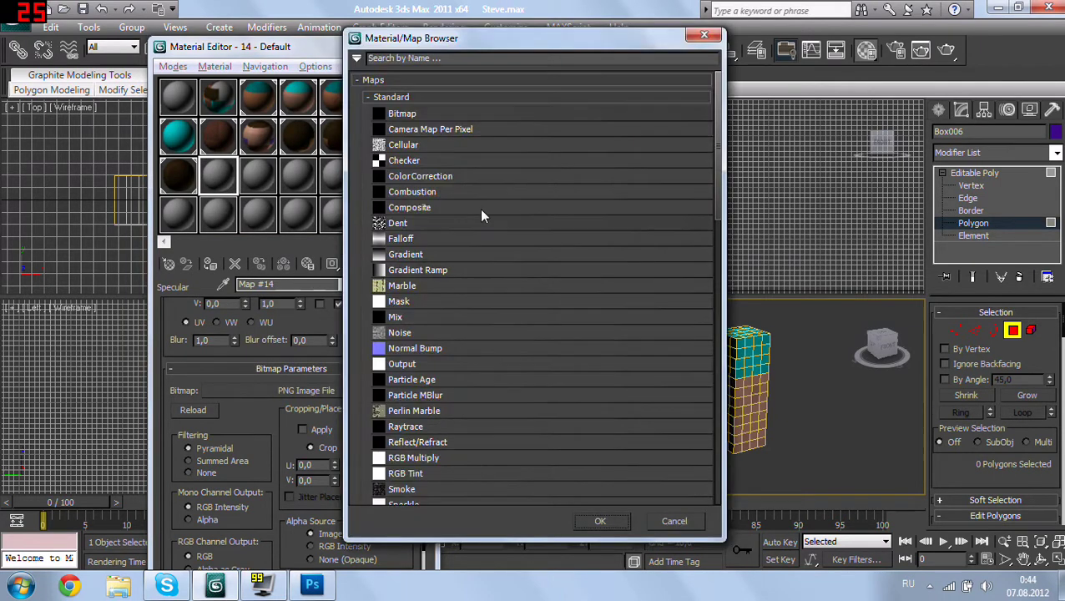
double_click(470, 114)
mouse_move(443, 145)
mouse_down()
mouse_move(449, 255)
mouse_move(449, 246)
mouse_up()
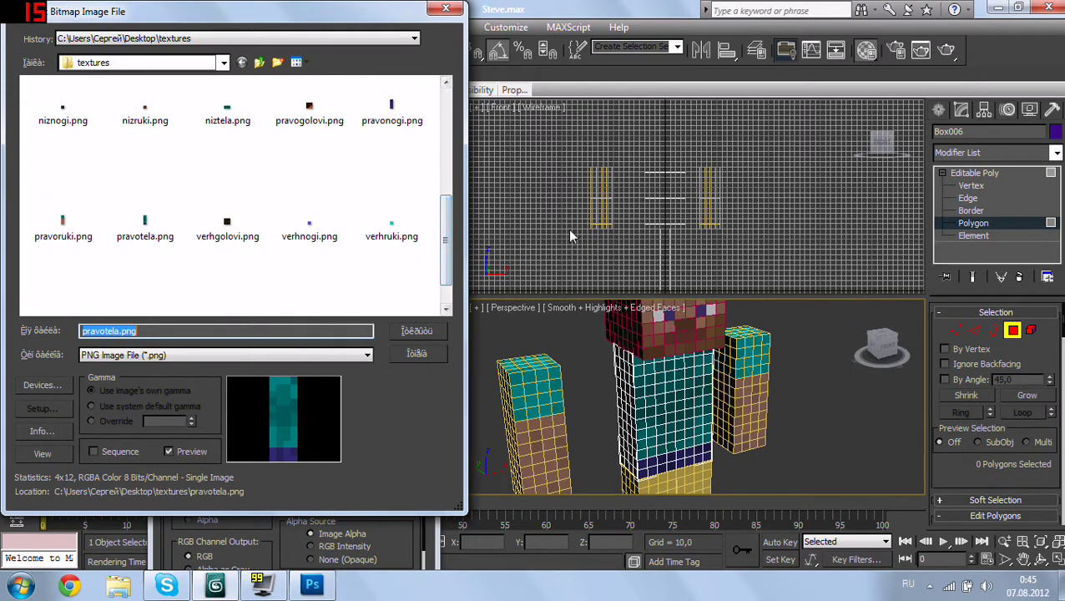
click(446, 8)
Step: View the empty map sample in an enlarged preview, then close it
mouse_move(735, 400)
alt+middle_down()
mouse_move(651, 316)
mouse_move(628, 368)
alt+middle_up()
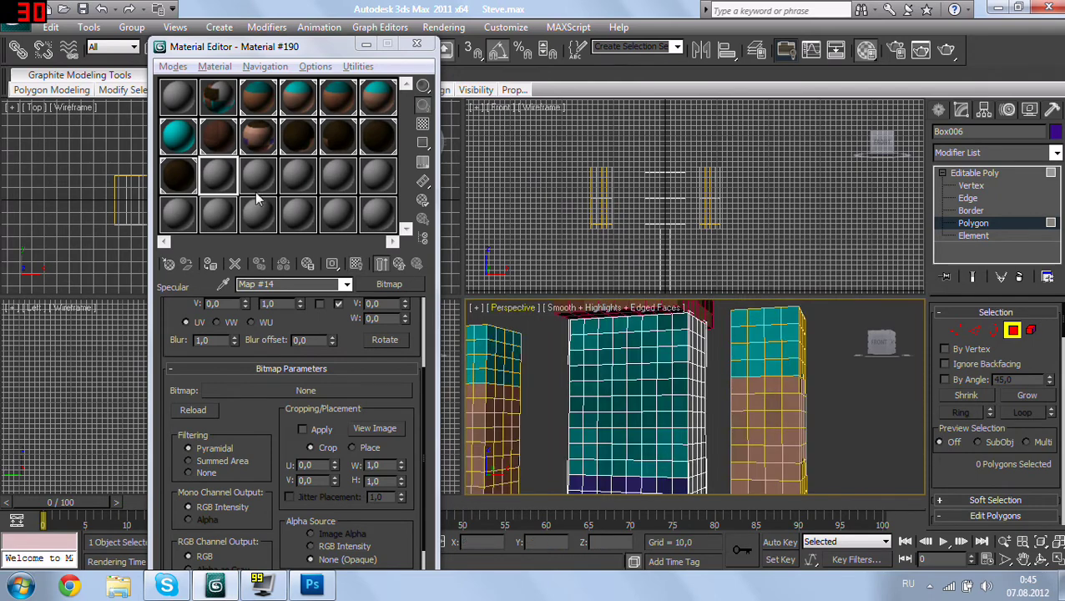
click(222, 182)
double_click(221, 182)
click(242, 85)
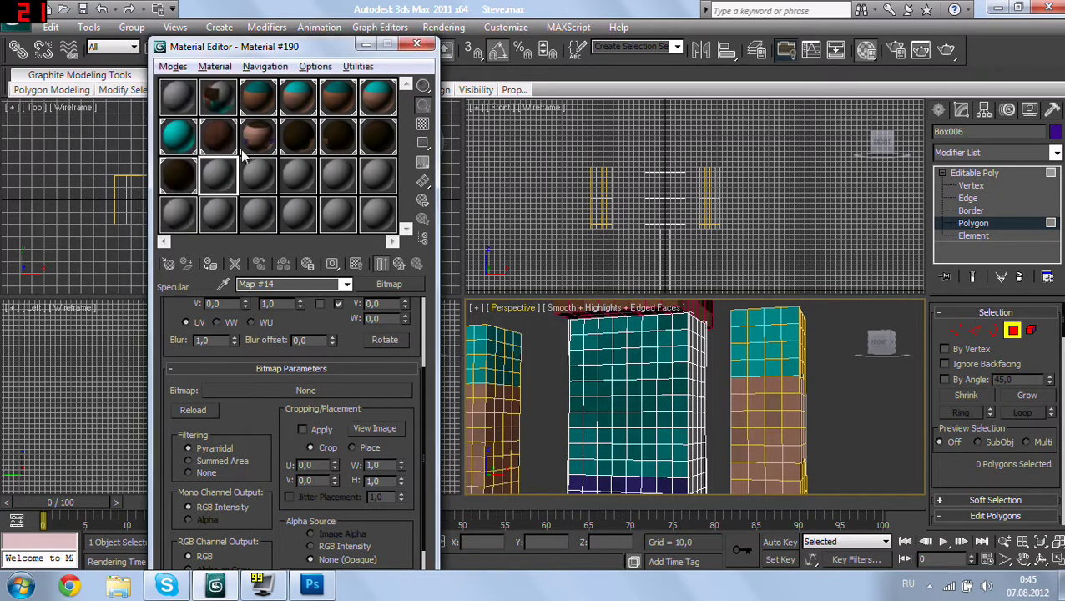
Step: Region-select the centre box's 96 front polygons in Top view and reopen the Material Editor to reset the map
click(417, 44)
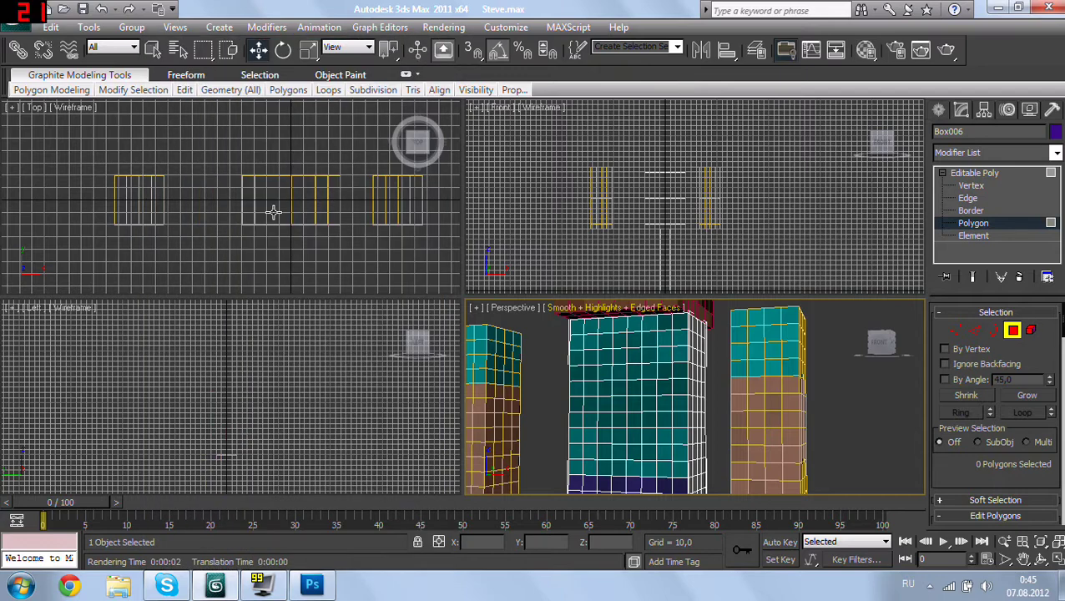
click(273, 209)
drag(317, 245, 238, 150)
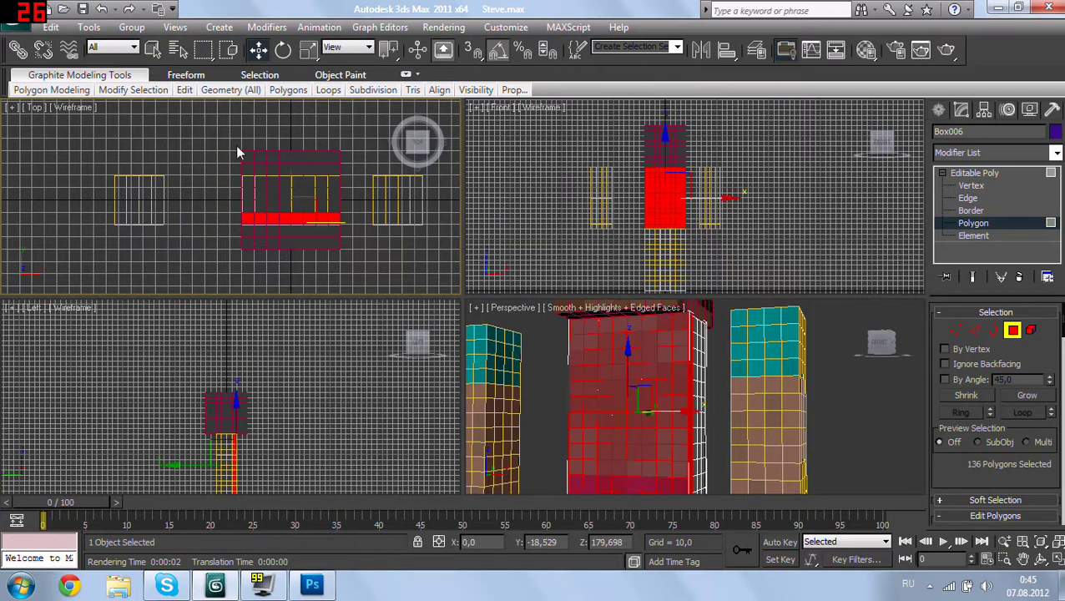
drag(342, 229, 352, 241)
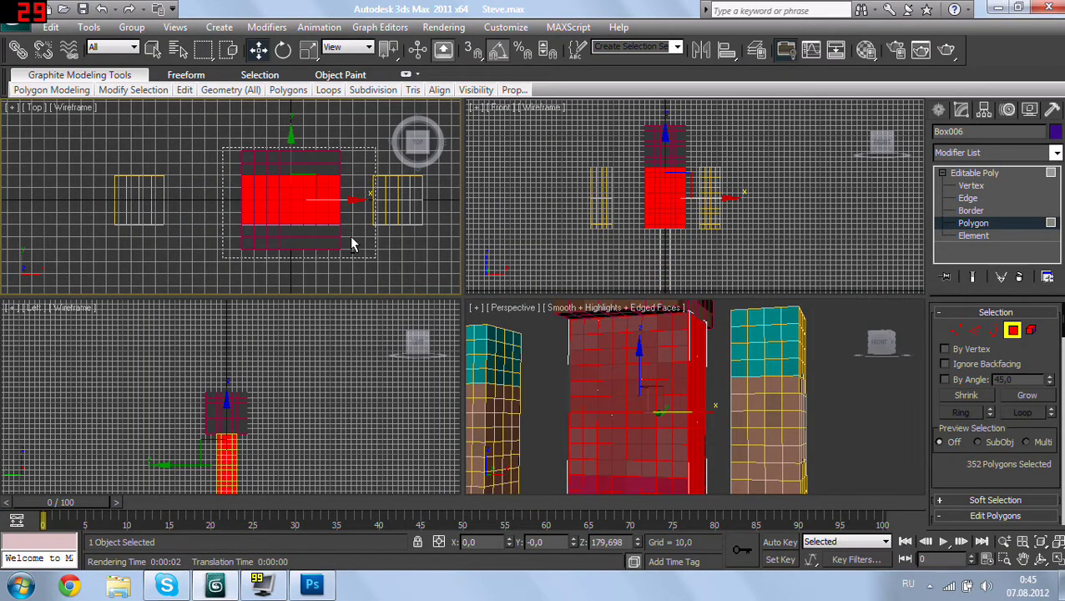
mouse_move(230, 173)
mouse_down()
mouse_move(363, 239)
mouse_move(361, 226)
mouse_up()
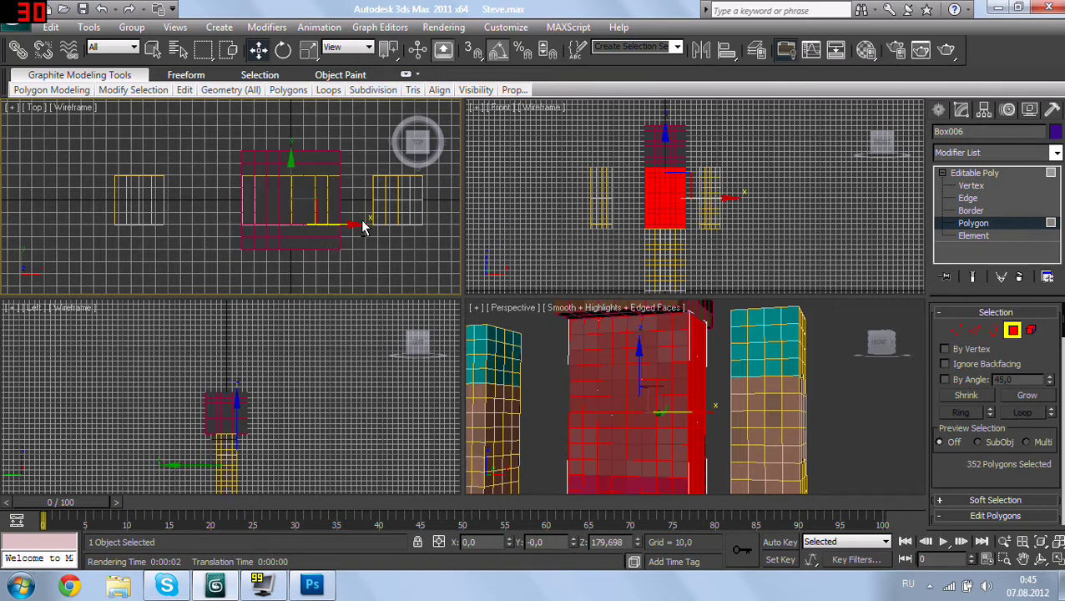
key(m)
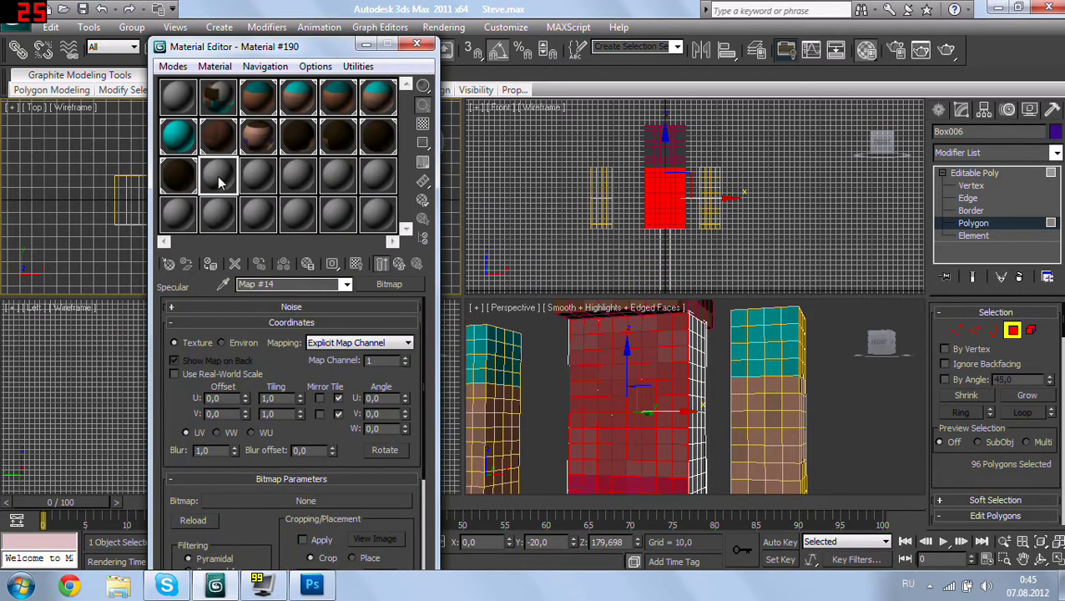
click(234, 264)
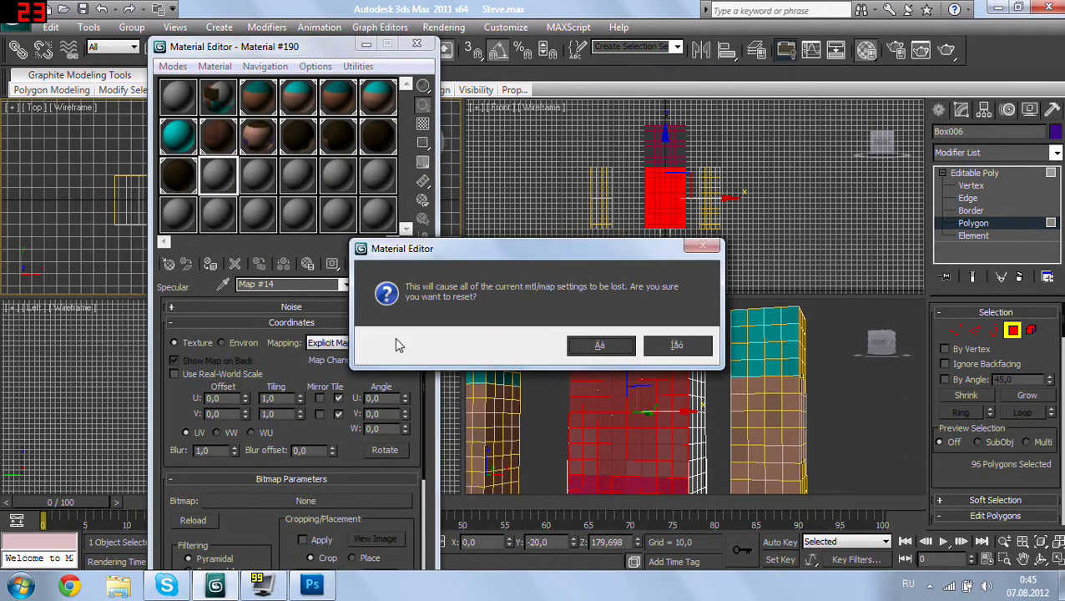
Step: Confirm the reset and load centertela.png as a new Bitmap map
click(602, 346)
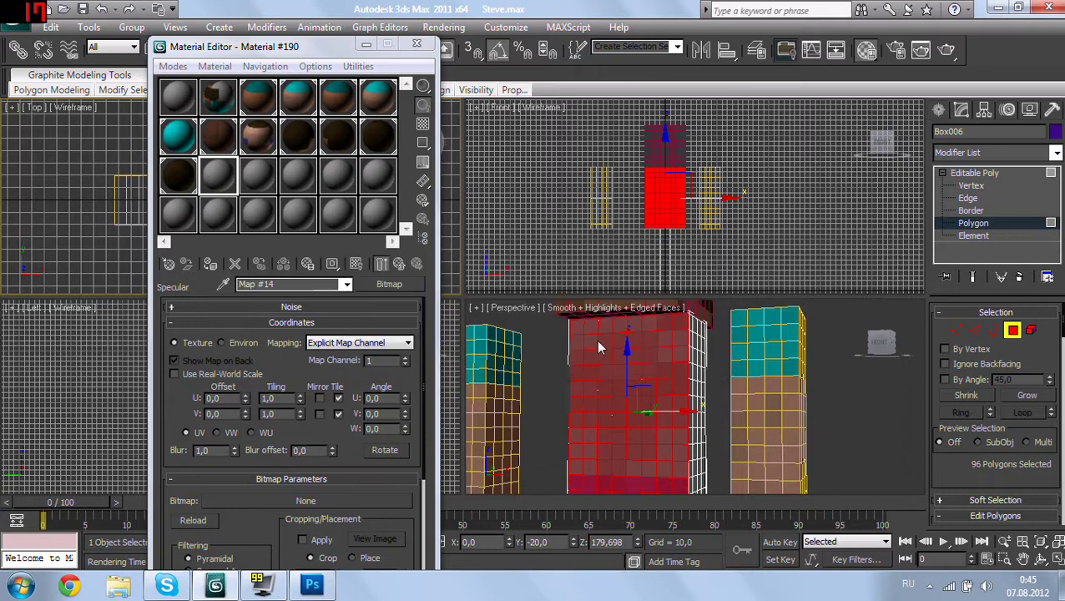
click(386, 284)
double_click(414, 117)
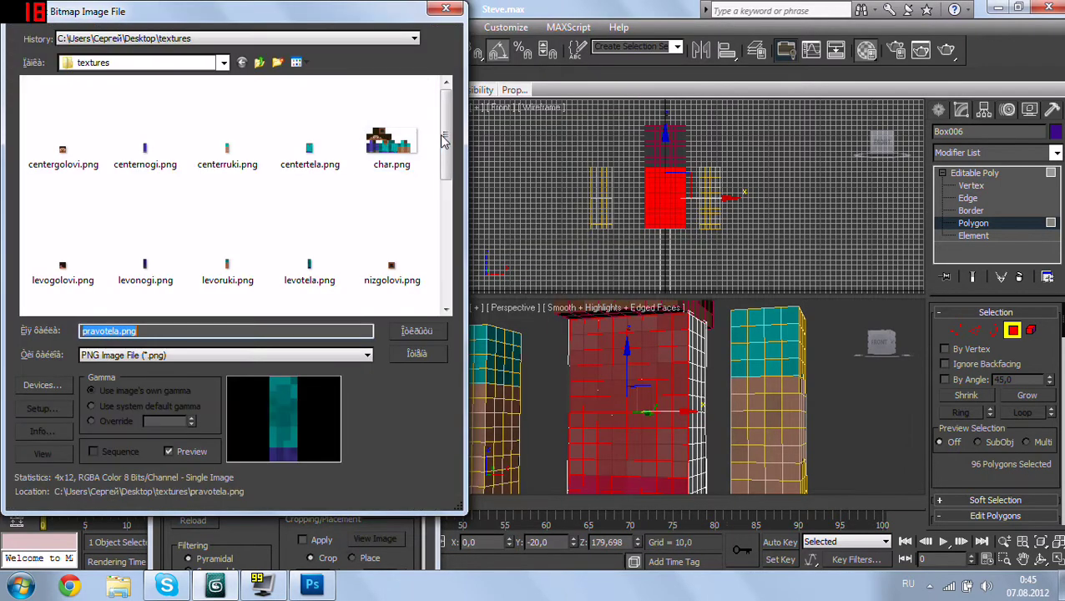
drag(444, 140, 447, 280)
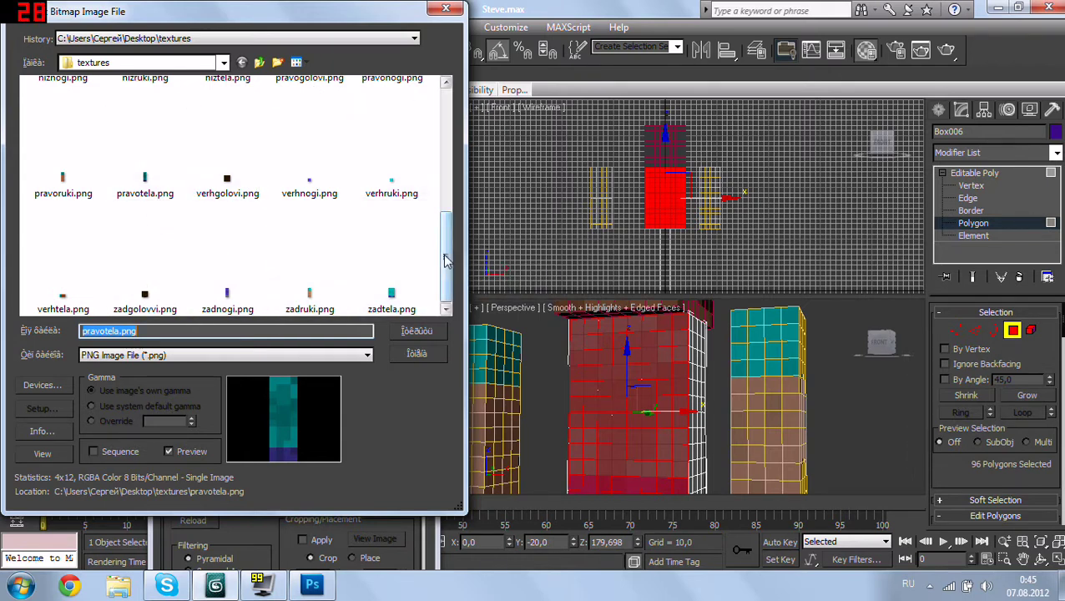
mouse_move(446, 259)
mouse_down()
mouse_move(445, 128)
mouse_move(433, 221)
mouse_move(435, 119)
mouse_up()
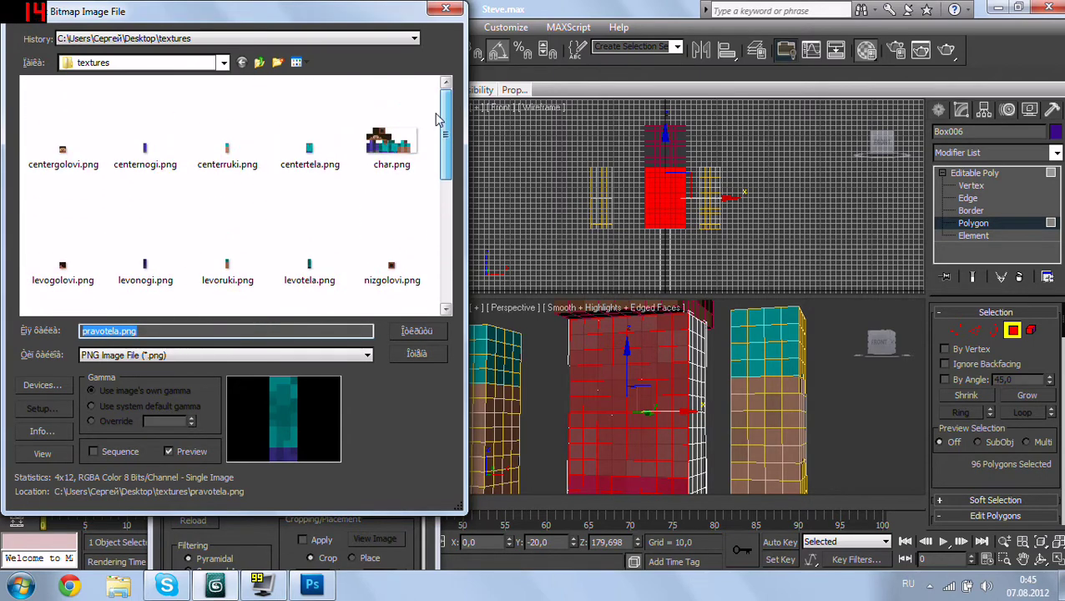
double_click(318, 162)
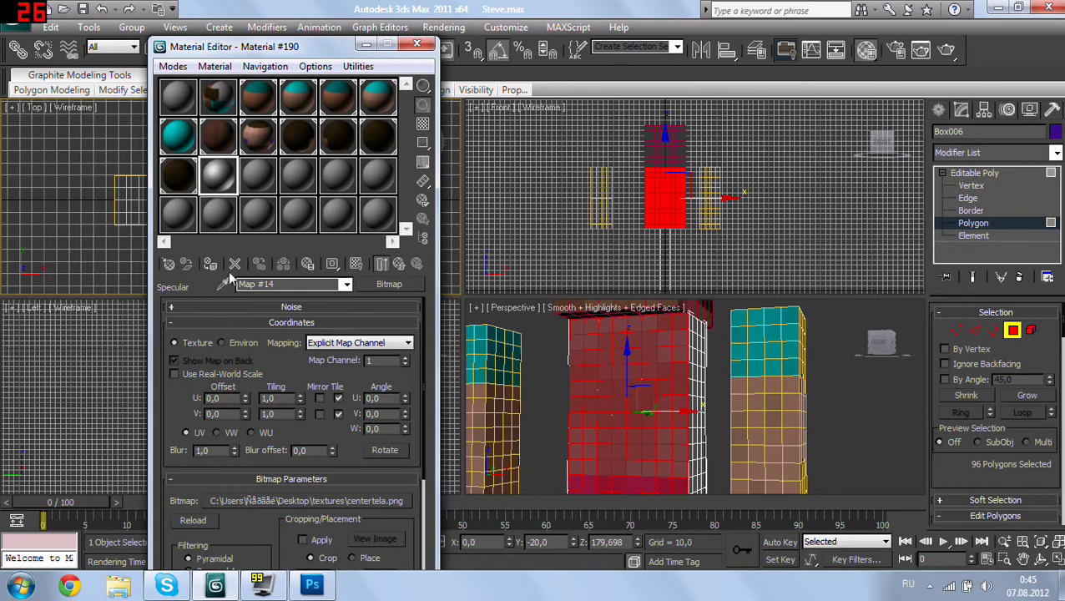
Step: Assign the material to the torso front, show it in viewports, and render a test
click(212, 265)
click(355, 265)
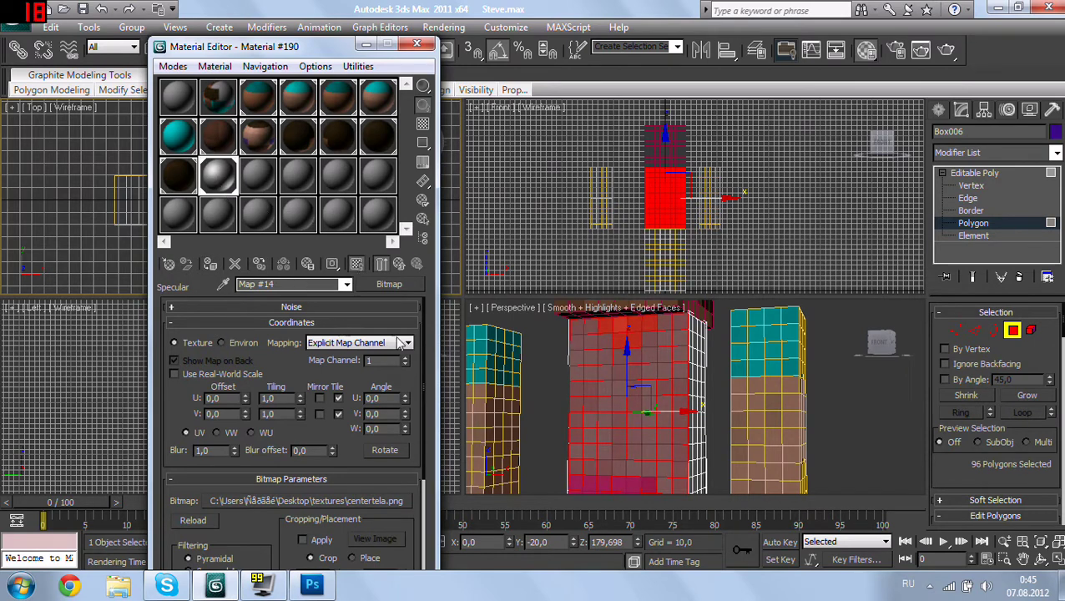
scroll(227, 532, down, 2)
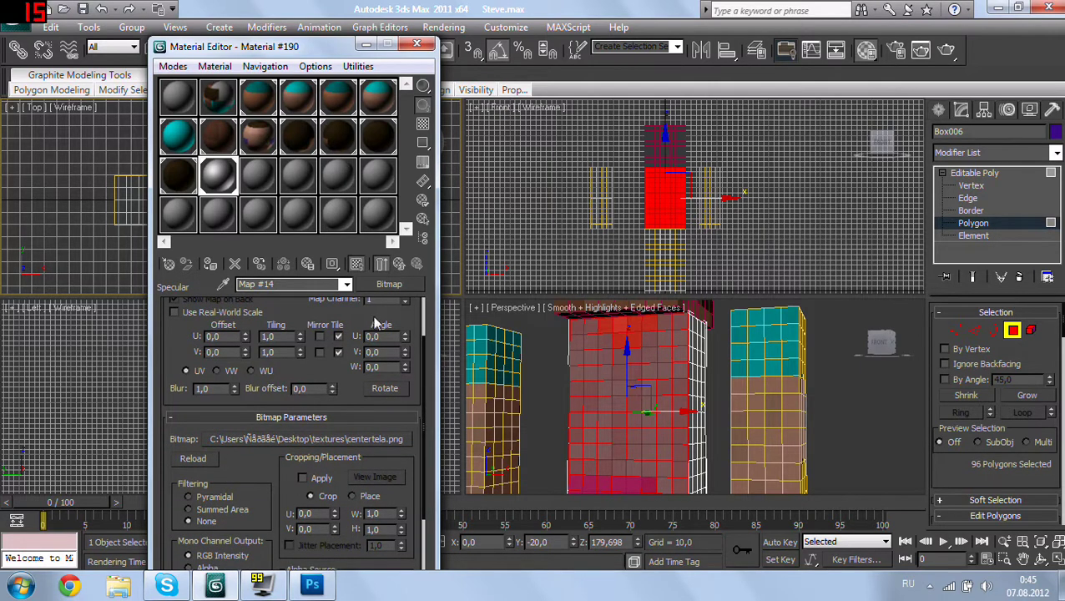
click(550, 374)
key(shift+q)
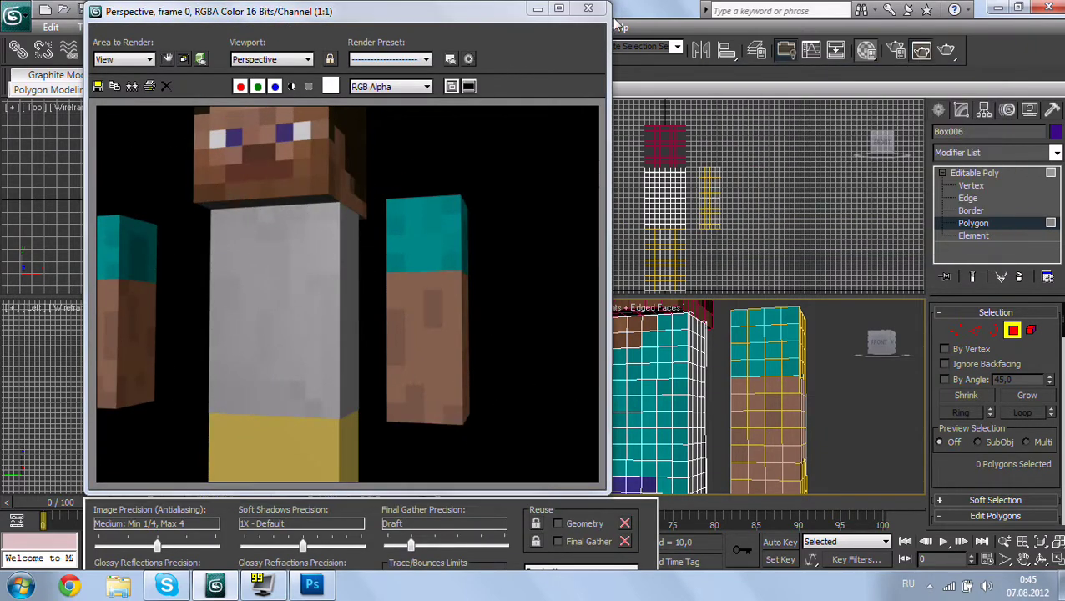
Step: Close the render, go up to Material #190 and reset only the editor slot
click(589, 8)
click(346, 283)
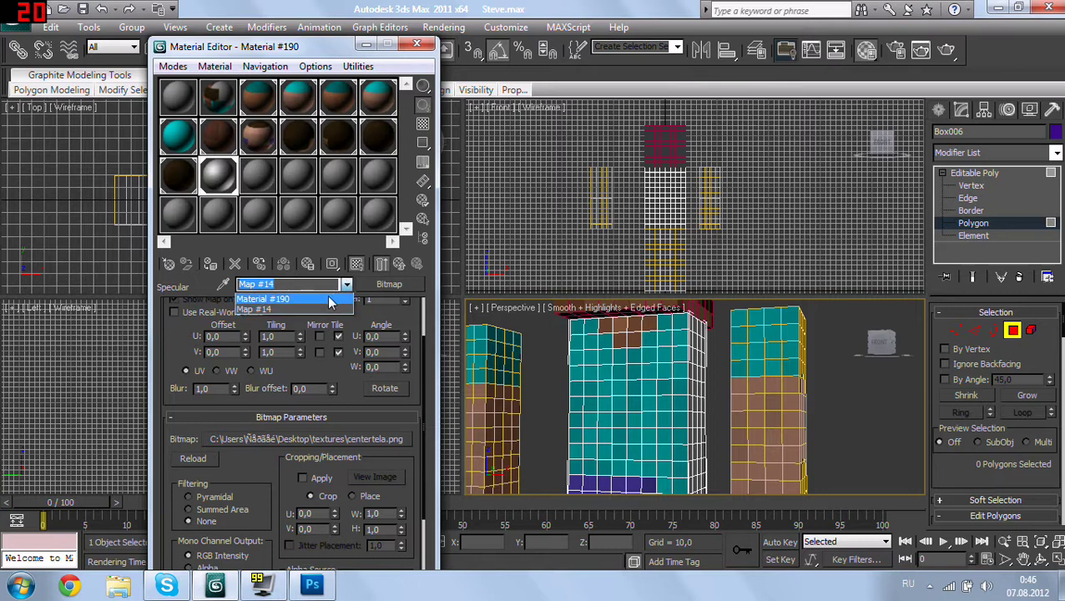
click(332, 298)
click(235, 264)
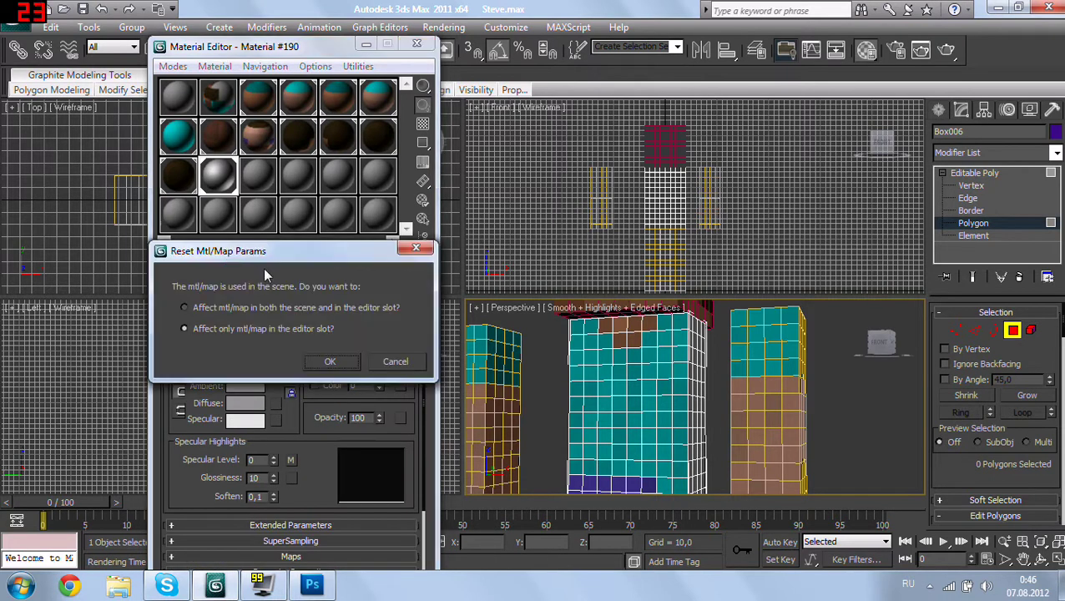
click(340, 368)
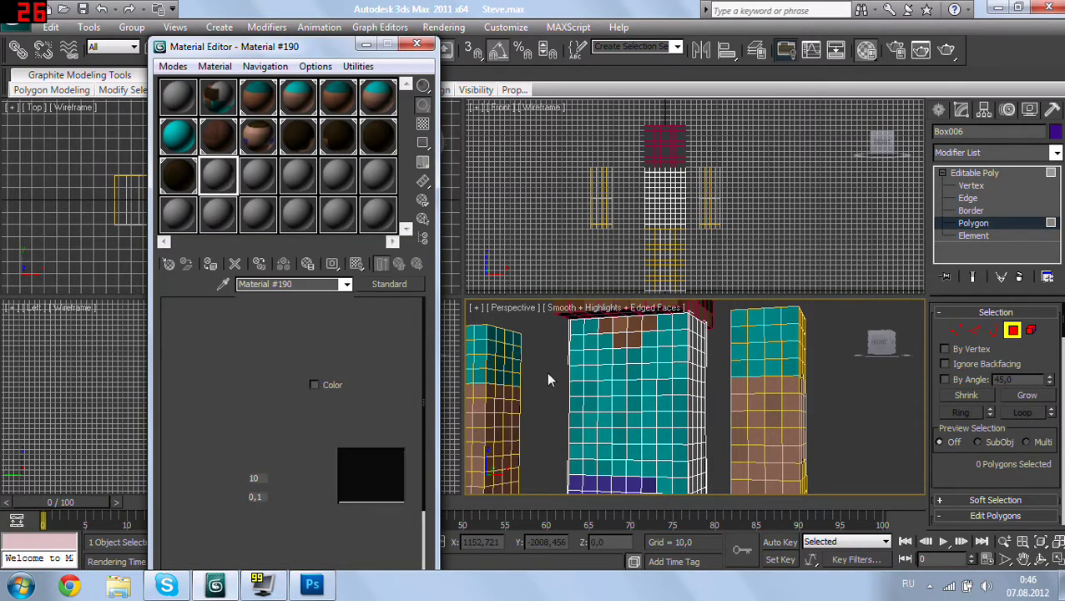
Step: Render the scene again, close the render, zoom out, and close the Material Editor
key(shift+q)
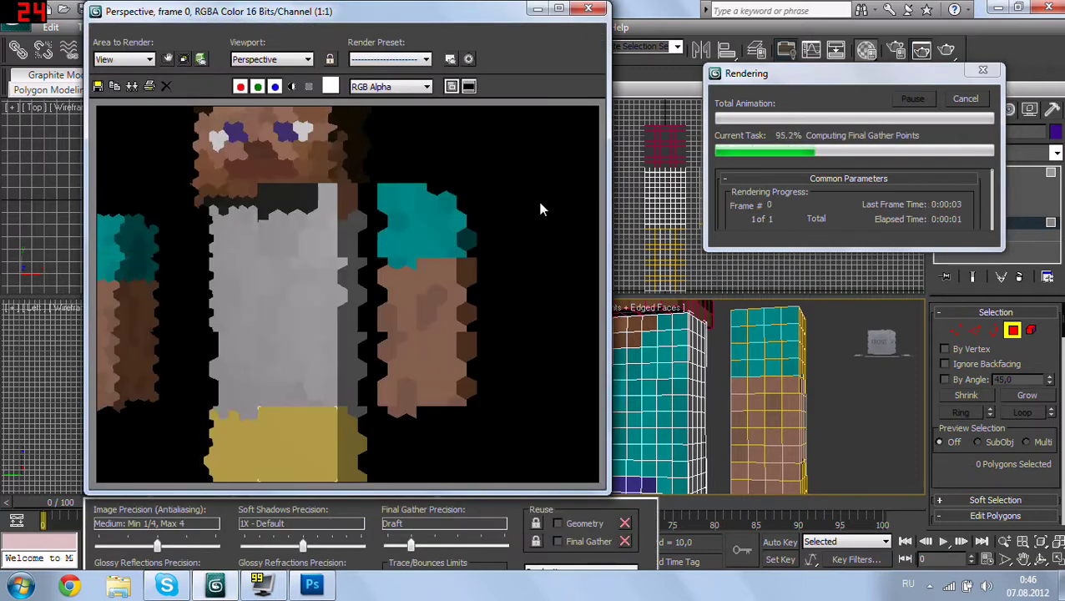
click(588, 8)
click(258, 174)
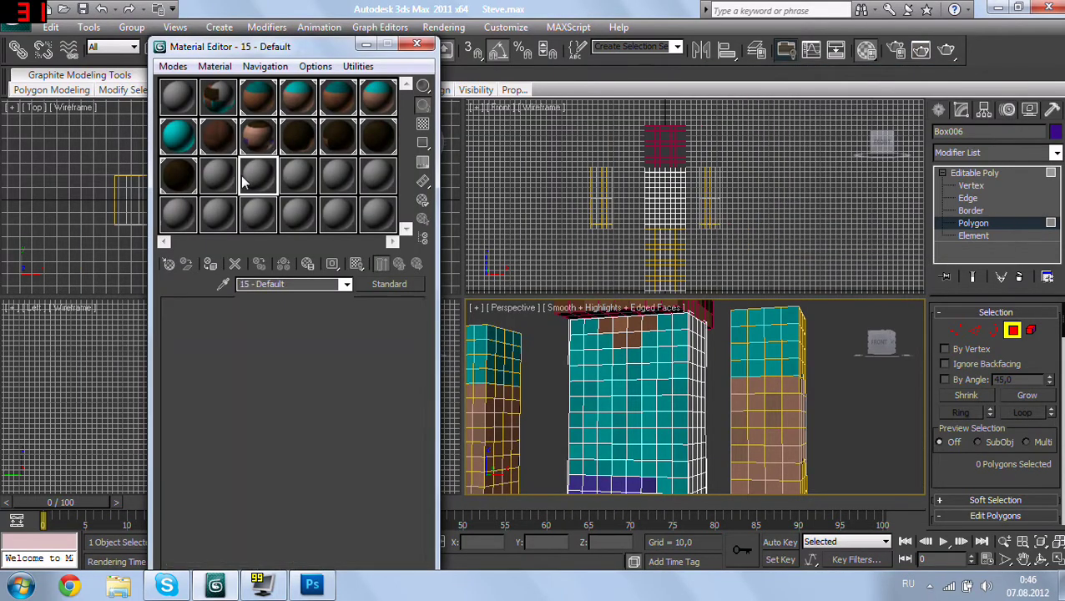
scroll(628, 398, down, 3)
scroll(628, 399, down, 2)
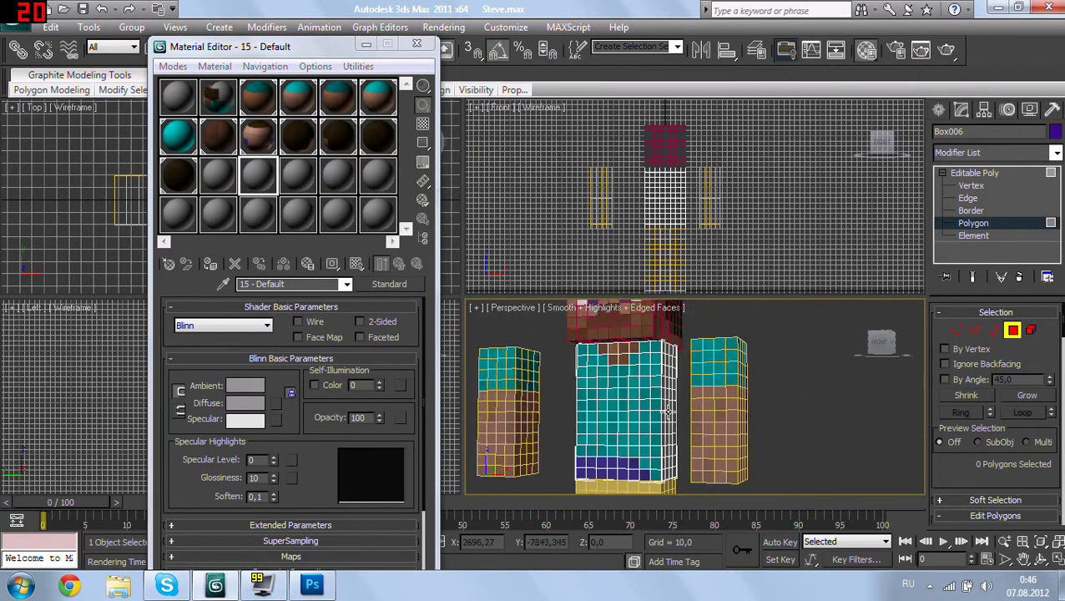
click(417, 44)
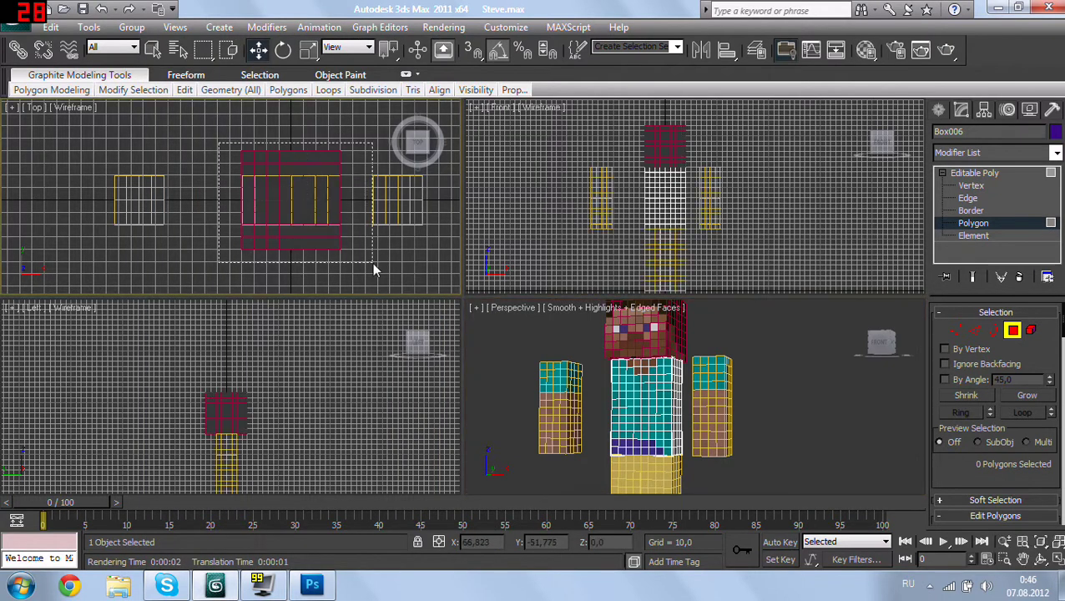
Step: Map centertela.png into 15 - Default's Diffuse and assign it to the selected torso front polygons
mouse_move(373, 266)
mouse_down()
mouse_move(209, 162)
mouse_move(332, 220)
mouse_move(364, 223)
mouse_up()
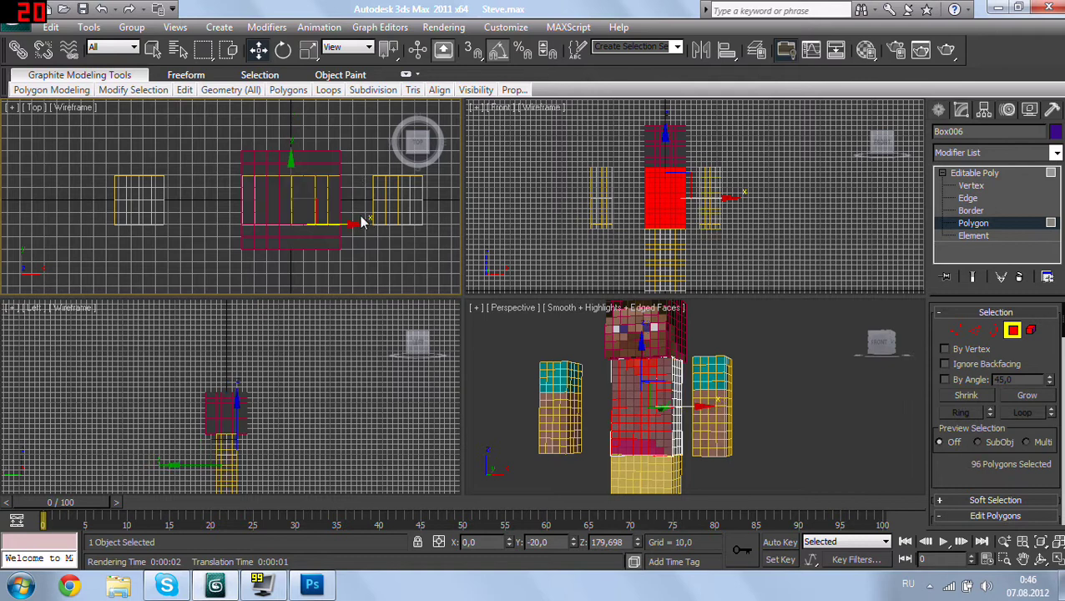
key(m)
click(226, 183)
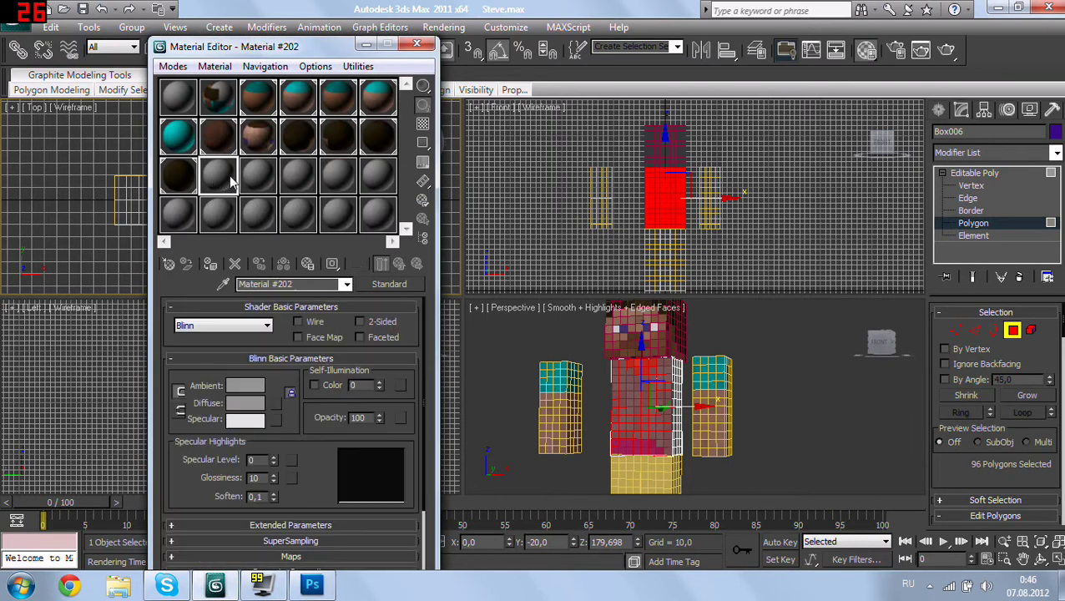
click(257, 178)
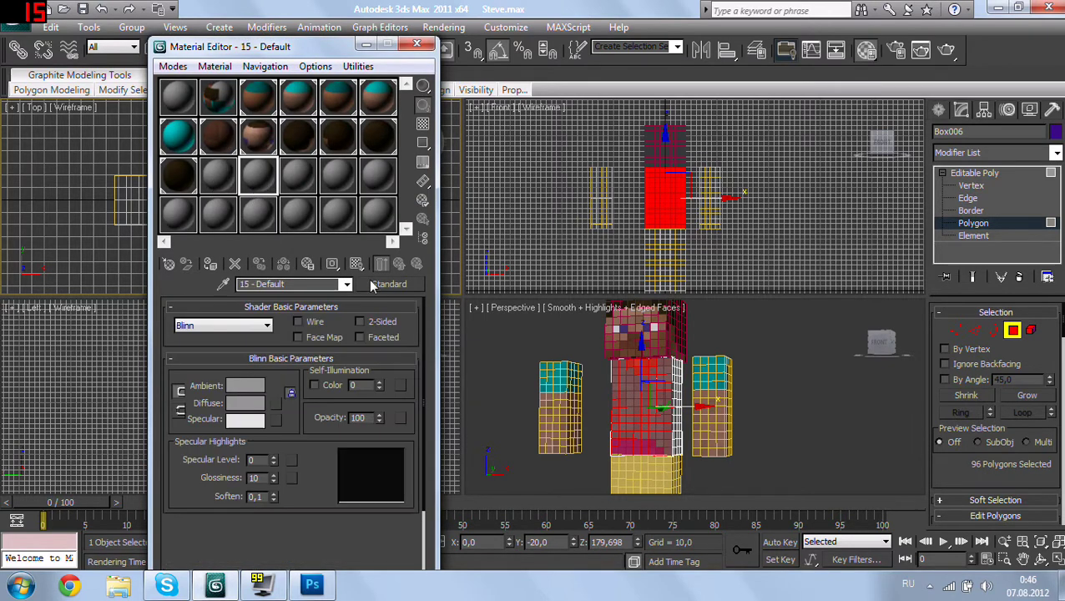
click(278, 405)
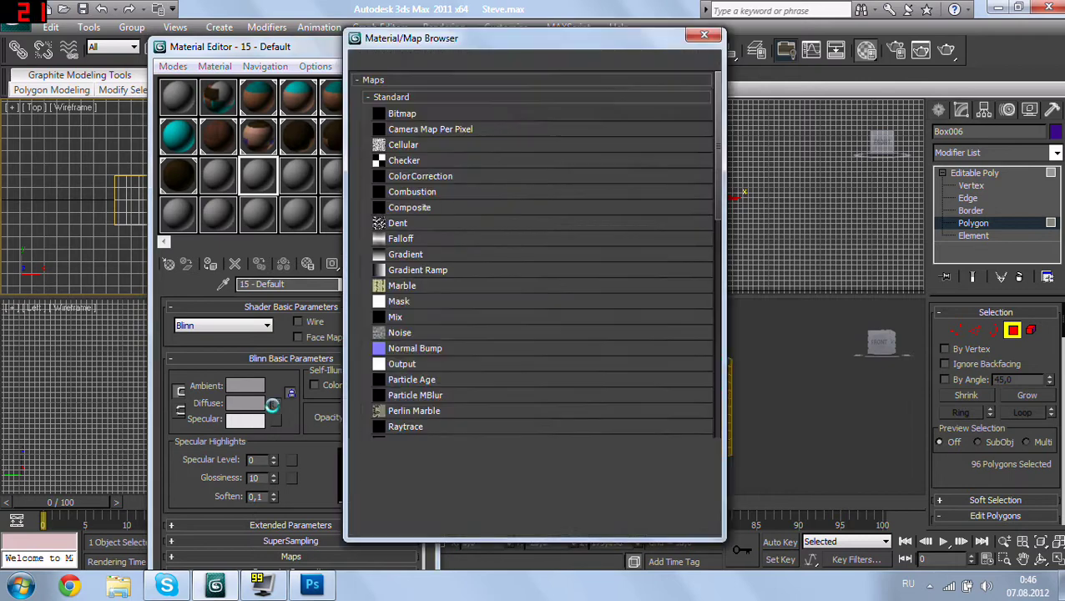
double_click(457, 110)
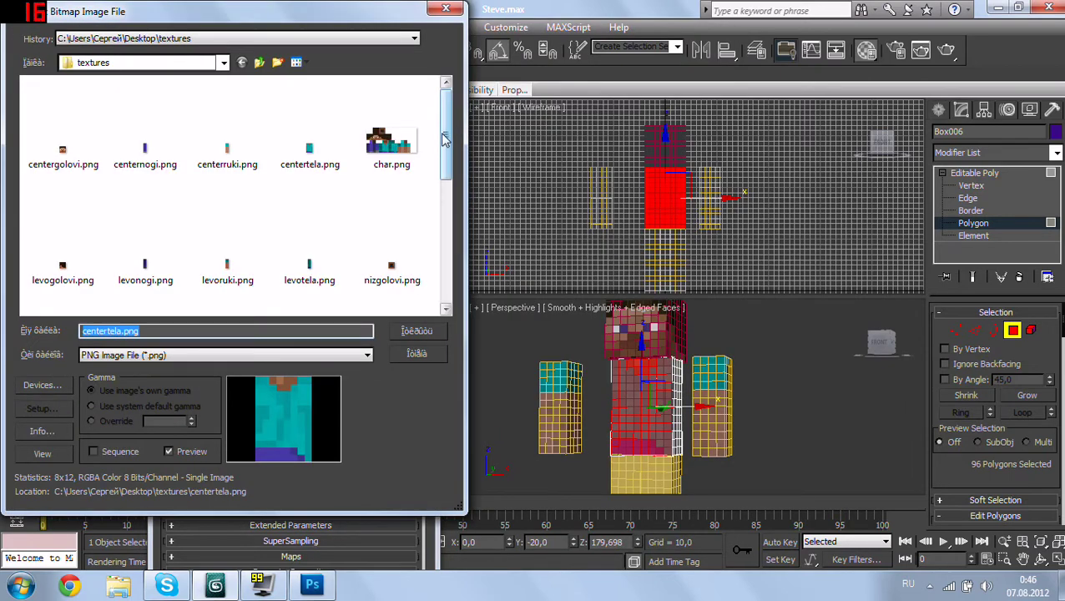
double_click(391, 146)
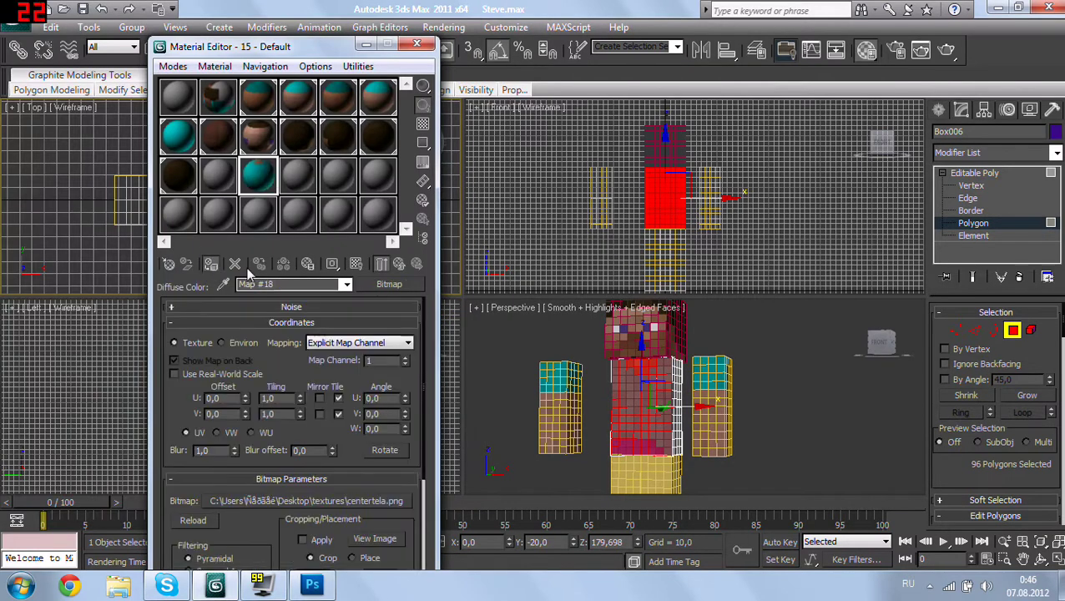
click(210, 264)
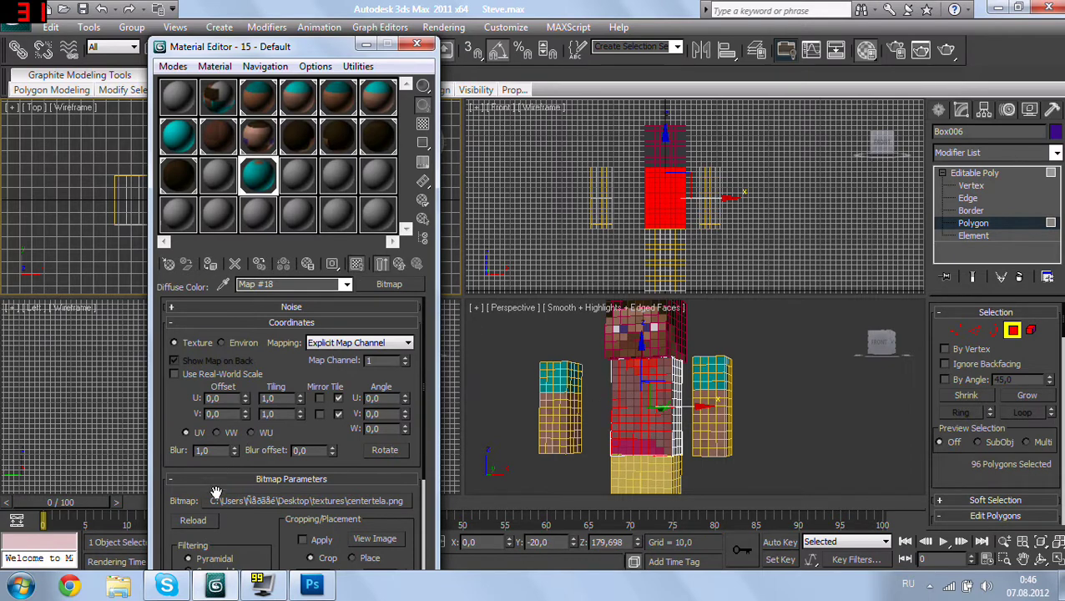
Step: Save the scene, deselect the torso faces, and pick the unused 16 - Default material
scroll(215, 493, down, 1)
scroll(213, 505, down, 1)
click(83, 9)
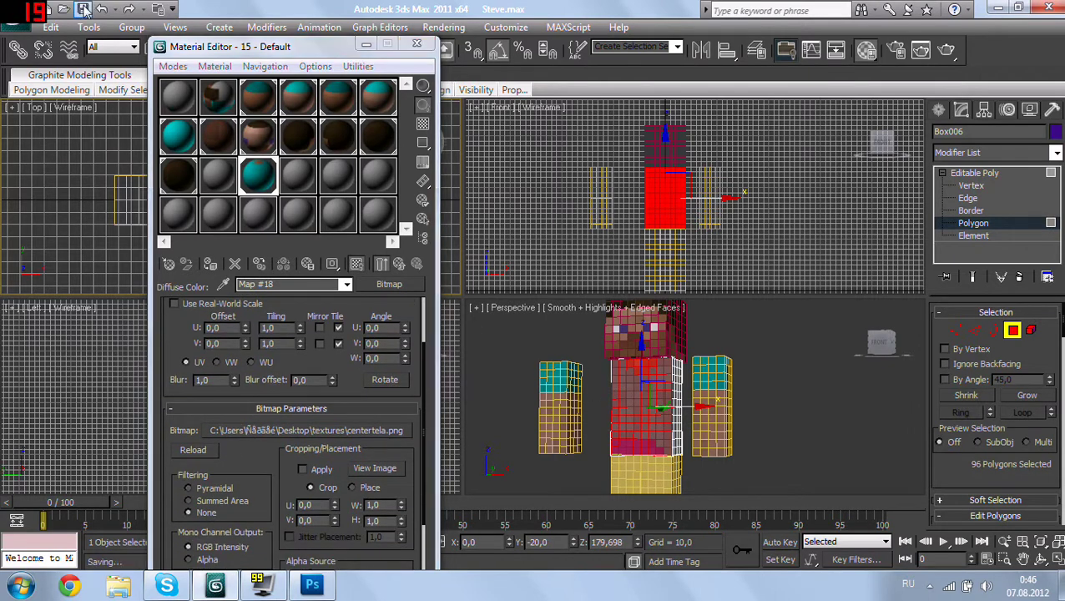
click(769, 363)
scroll(782, 374, up, 1)
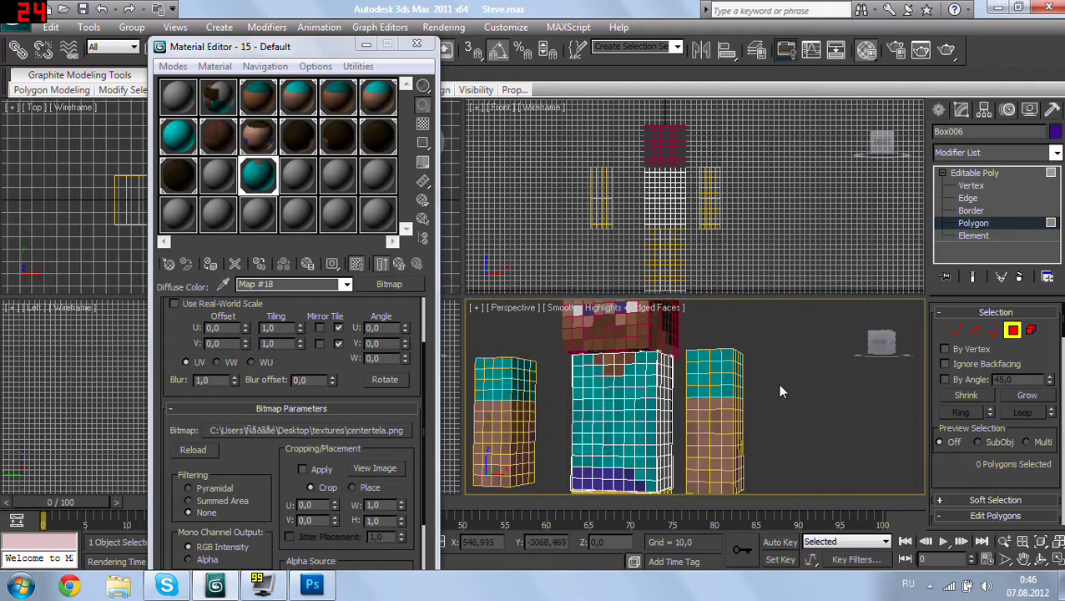
click(315, 182)
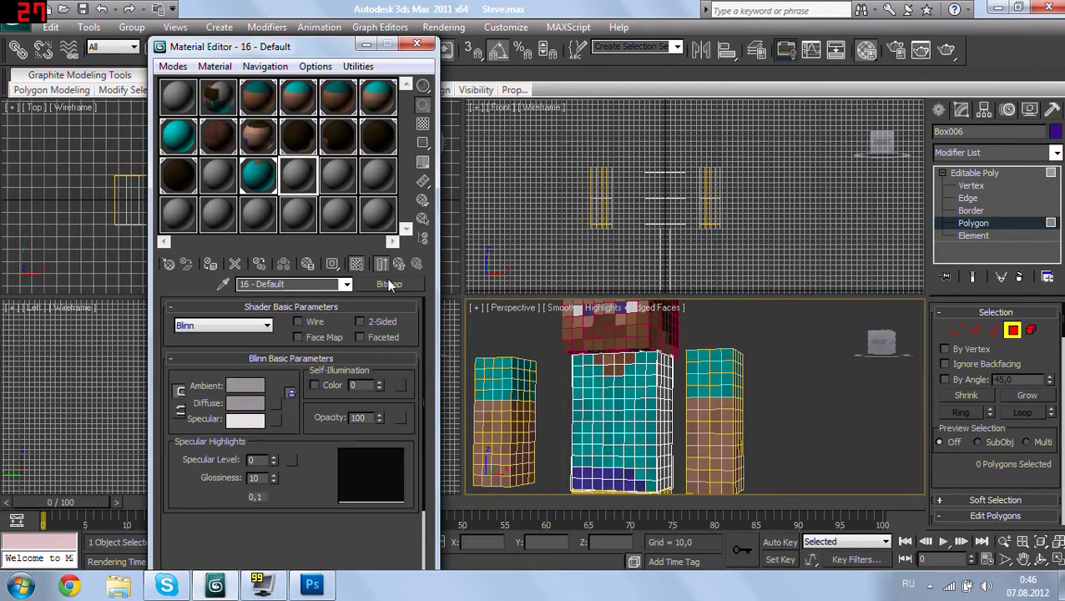
Step: Set 16 - Default's Diffuse to Bitmap pravotela.png with Show Map in Viewport on
click(387, 284)
click(704, 35)
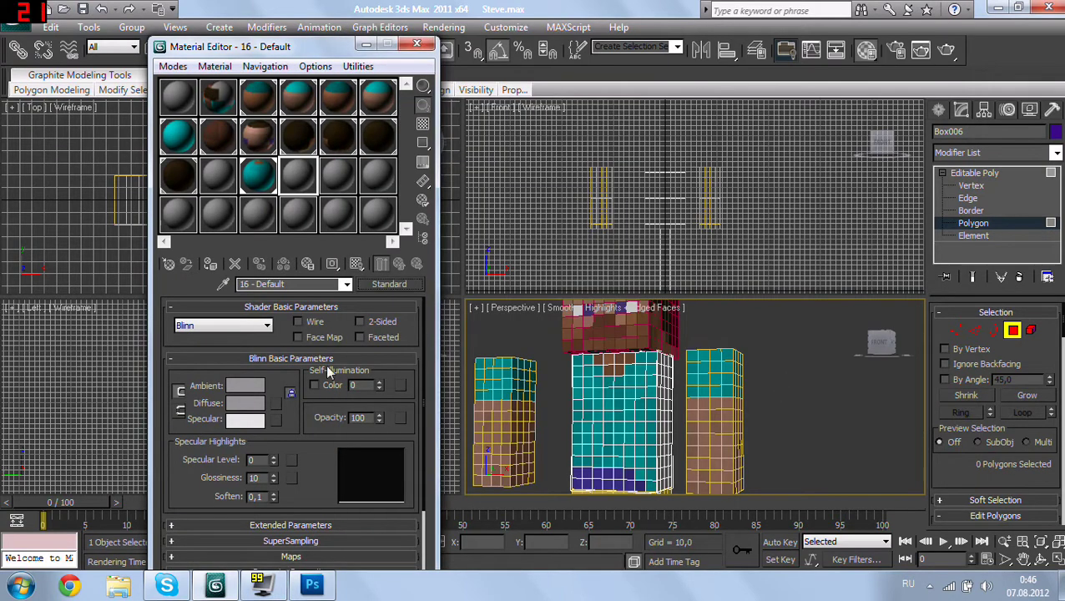
click(274, 403)
double_click(438, 116)
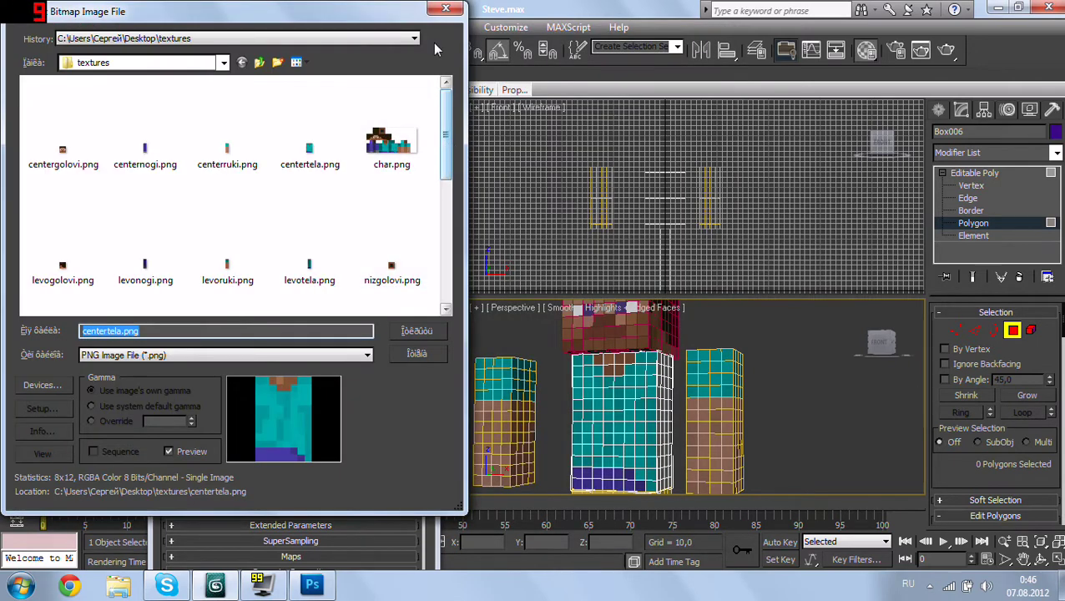
drag(444, 132, 449, 226)
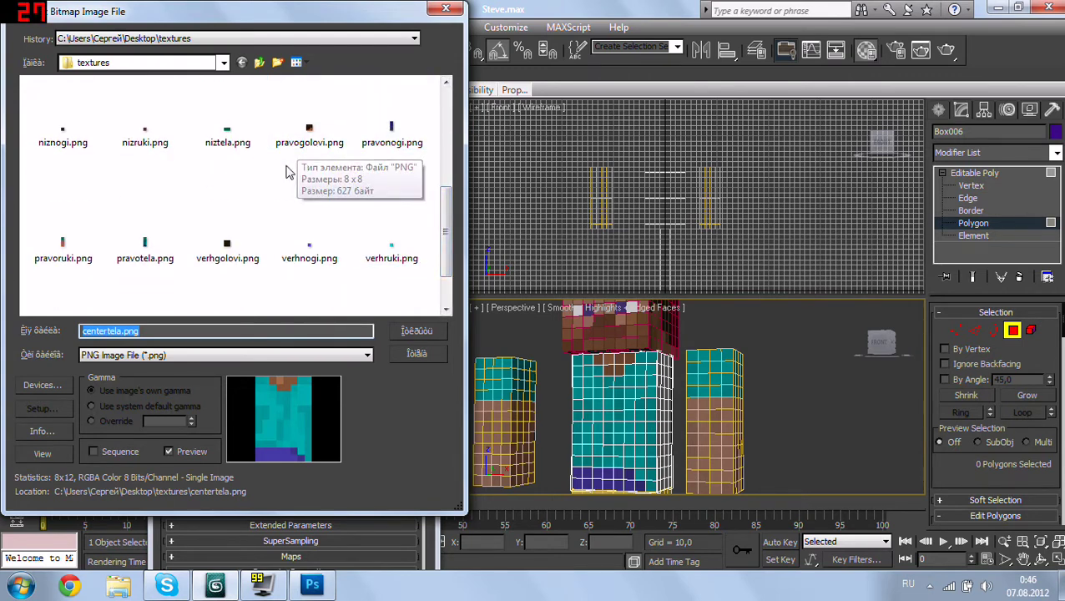
double_click(136, 251)
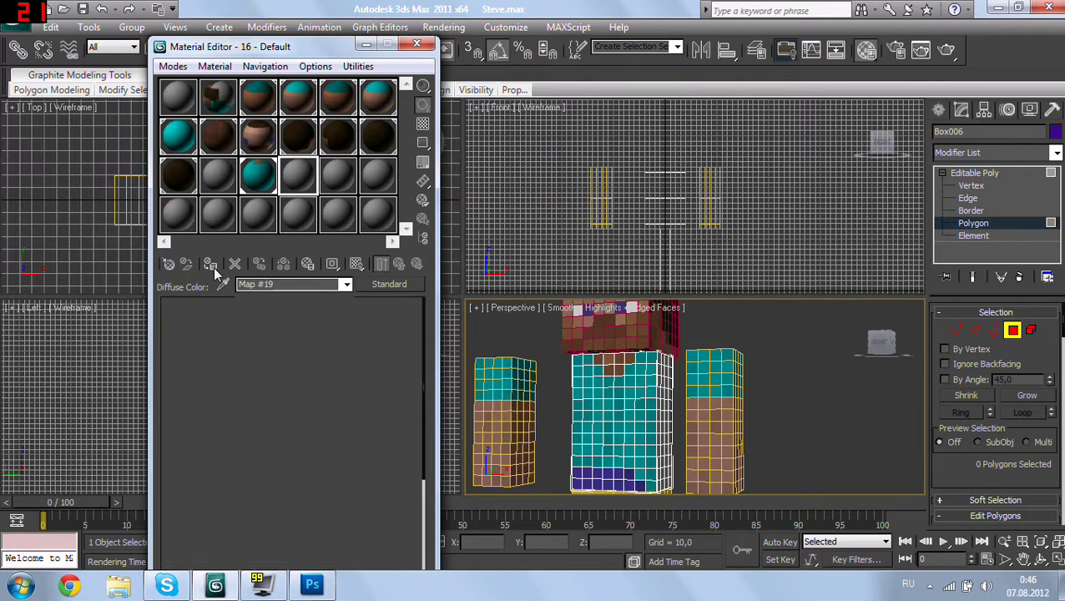
click(357, 266)
scroll(246, 517, down, 3)
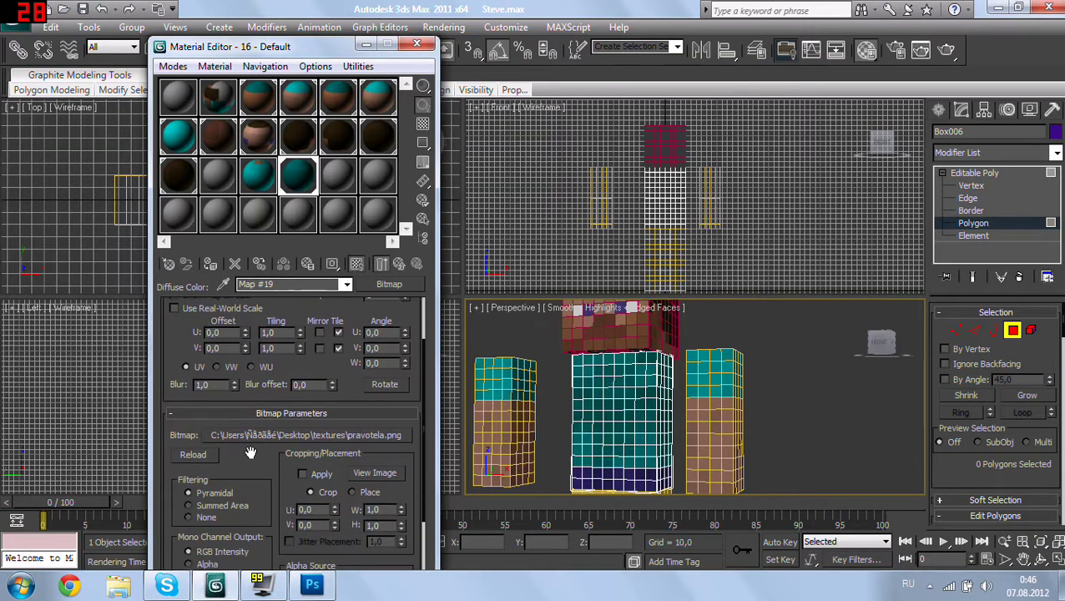
Step: In the Top view, select the torso's 48 side polygons
click(417, 44)
right_click(219, 155)
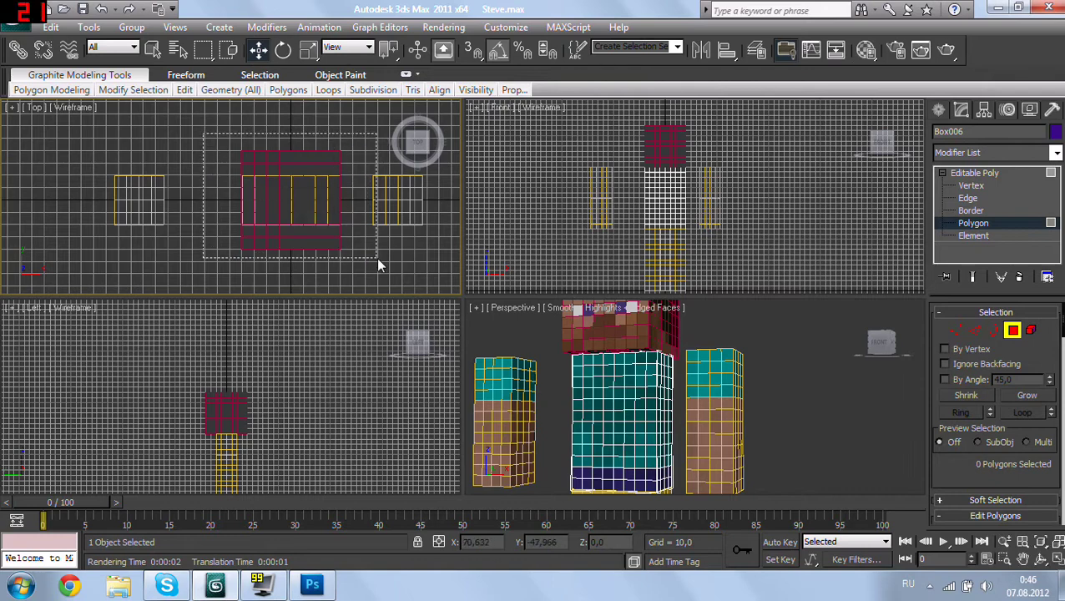
drag(232, 169, 376, 200)
drag(365, 156, 252, 248)
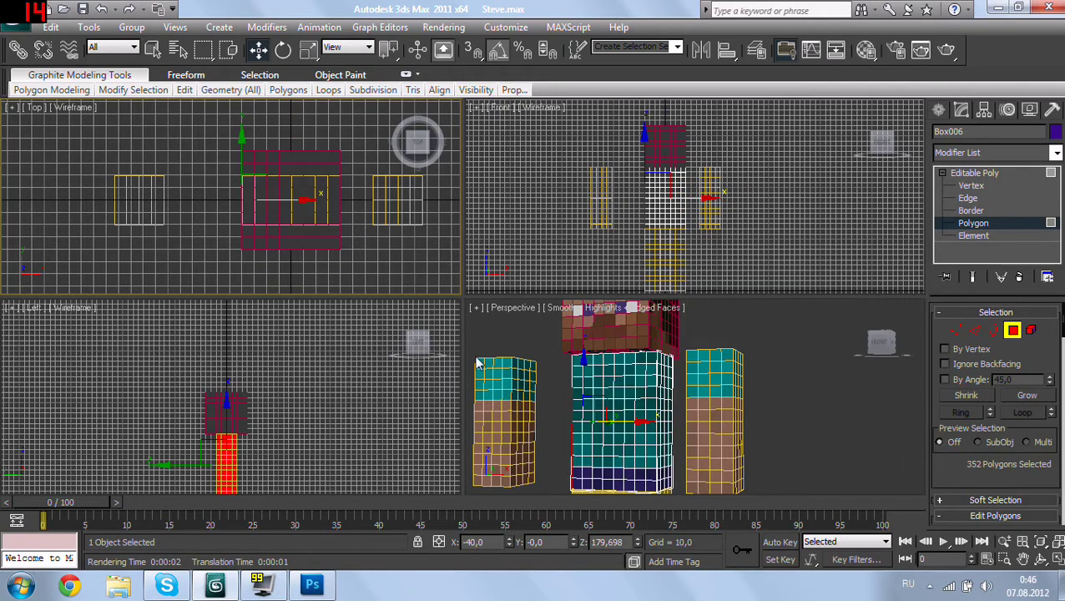
alt+middle_drag(646, 398, 630, 393)
Step: Assign the pravotela material to the side faces, deselect them, and render the Perspective view
click(866, 49)
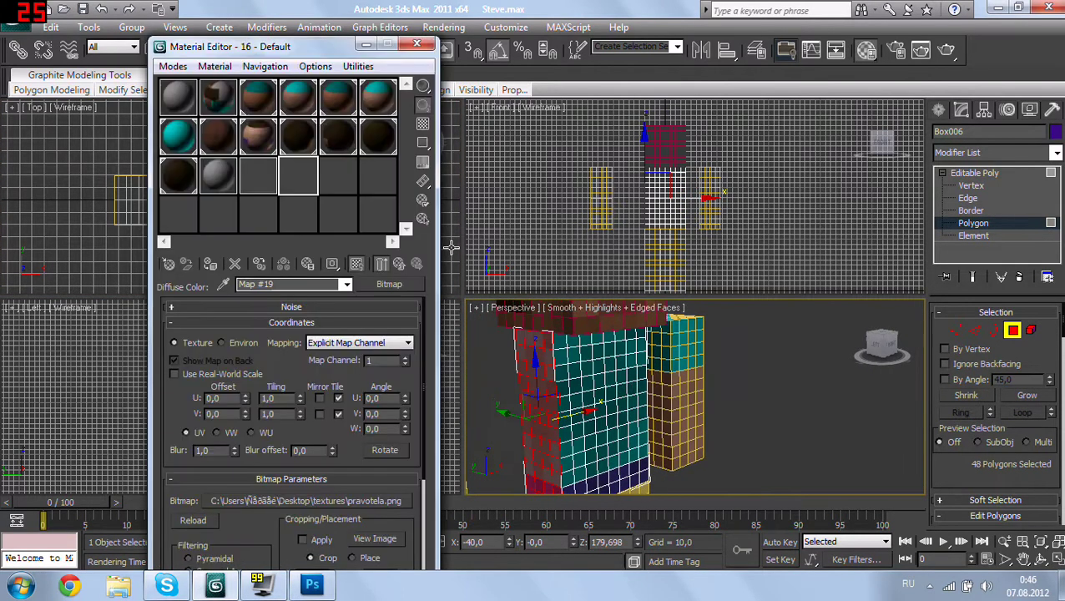
click(356, 263)
click(356, 264)
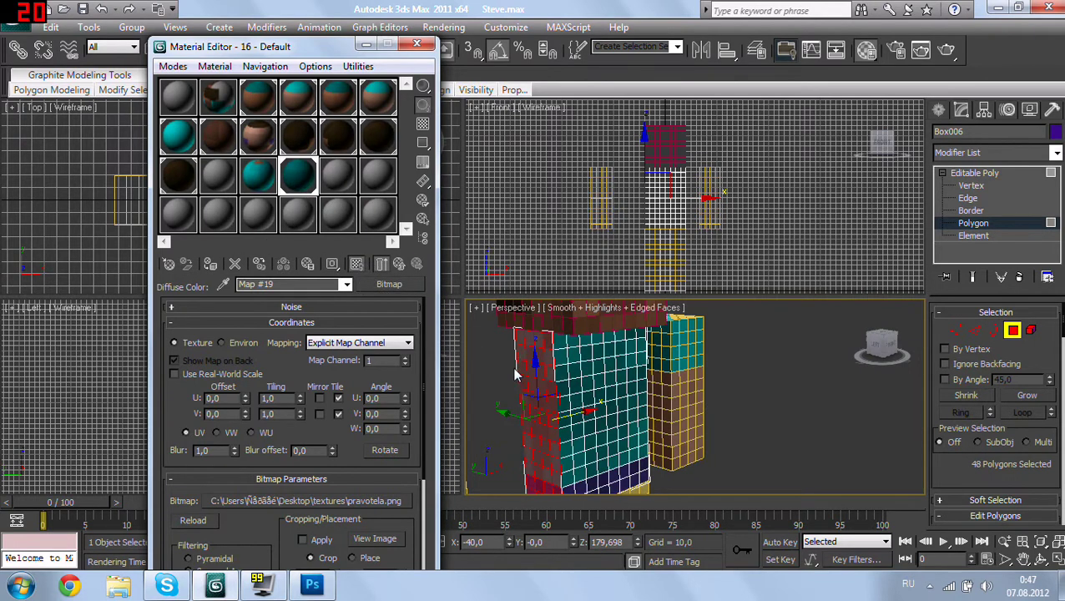
click(356, 266)
click(356, 266)
click(757, 417)
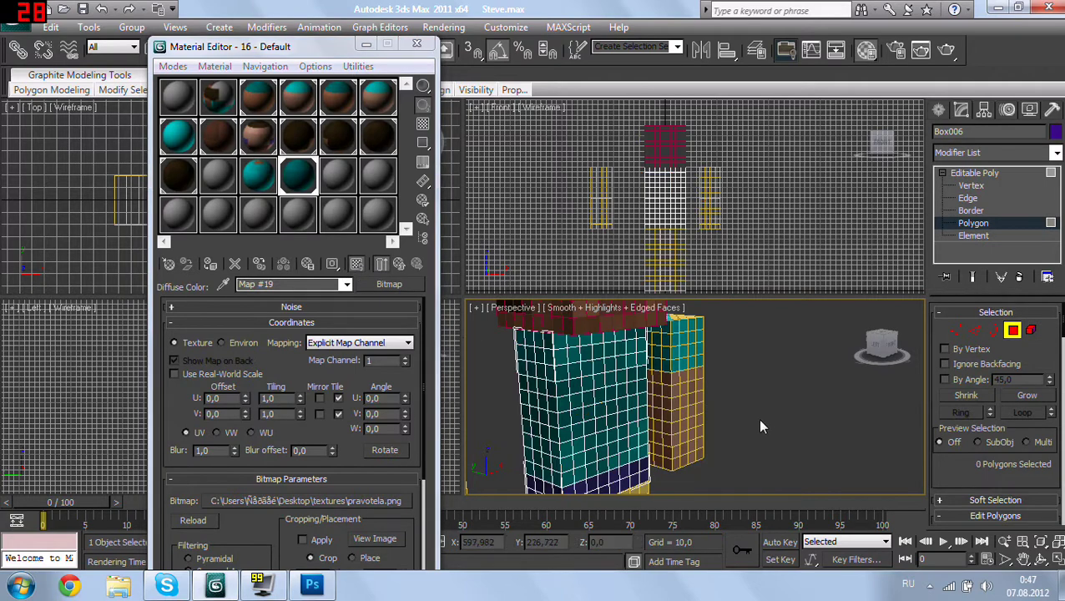
scroll(757, 418, up, 3)
middle_drag(758, 418, 749, 381)
key(shift+q)
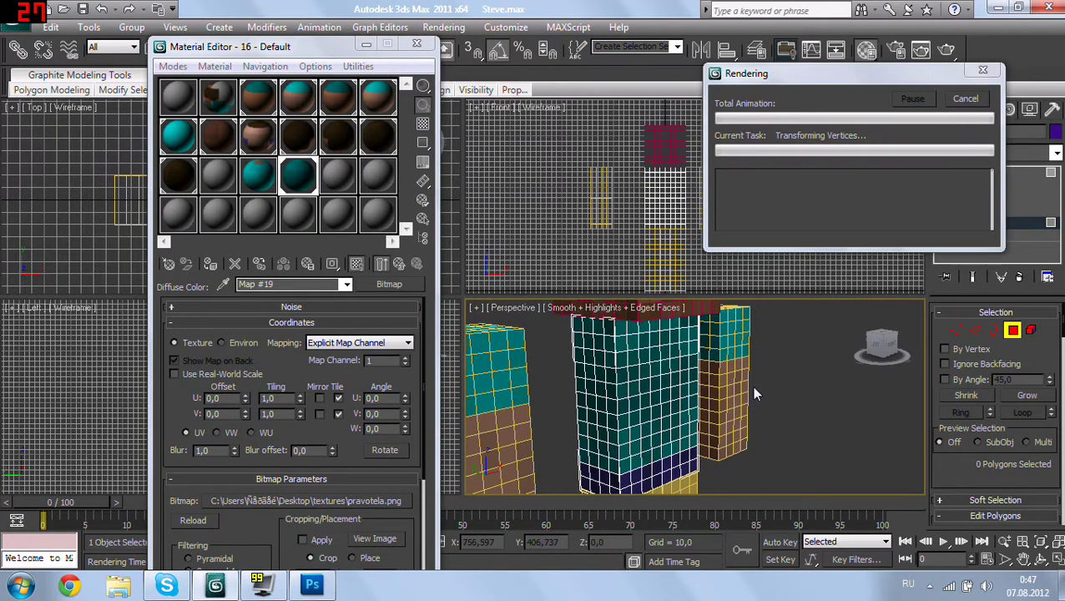
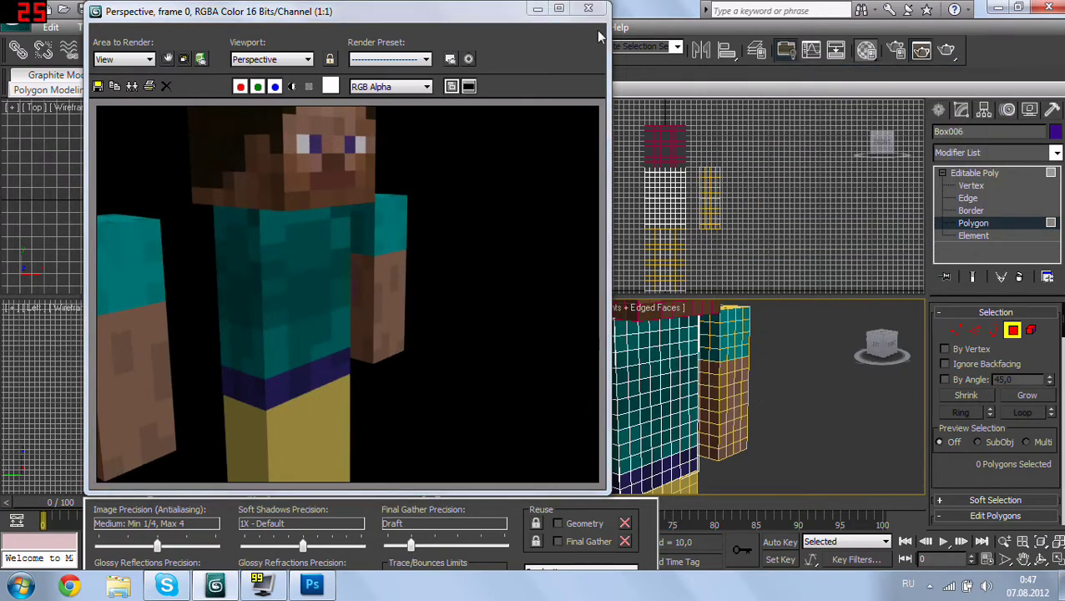
Step: Remove the teal bitmap from material 17 on the torso's side faces
click(601, 10)
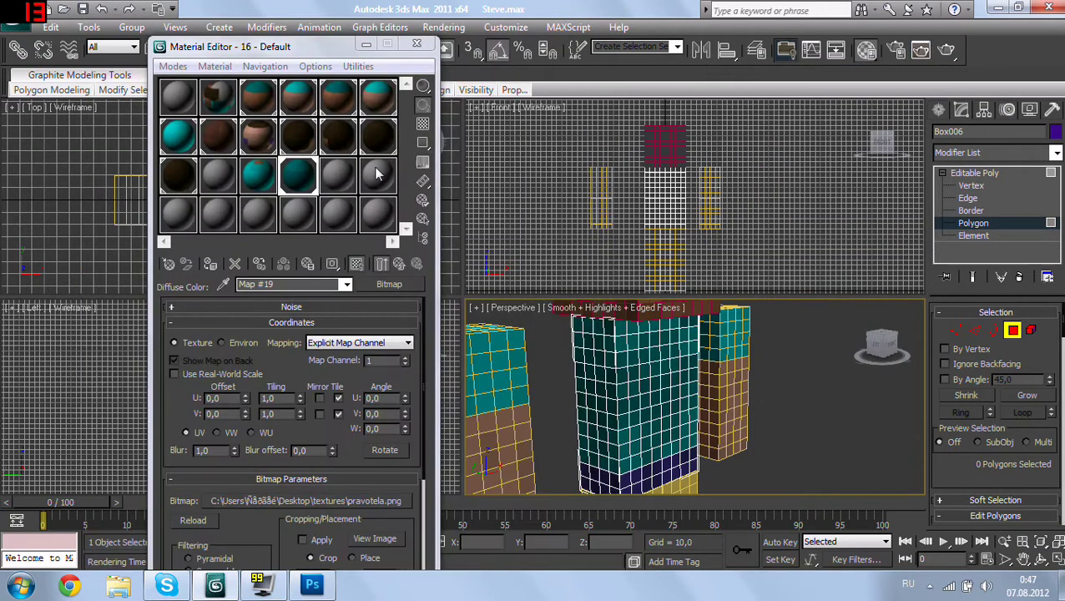
click(342, 177)
mouse_move(752, 433)
alt+middle_down()
mouse_move(544, 403)
mouse_move(494, 421)
mouse_move(637, 447)
mouse_move(798, 405)
mouse_move(749, 404)
mouse_move(740, 423)
mouse_move(711, 375)
mouse_move(704, 388)
alt+middle_up()
scroll(704, 388, up, 3)
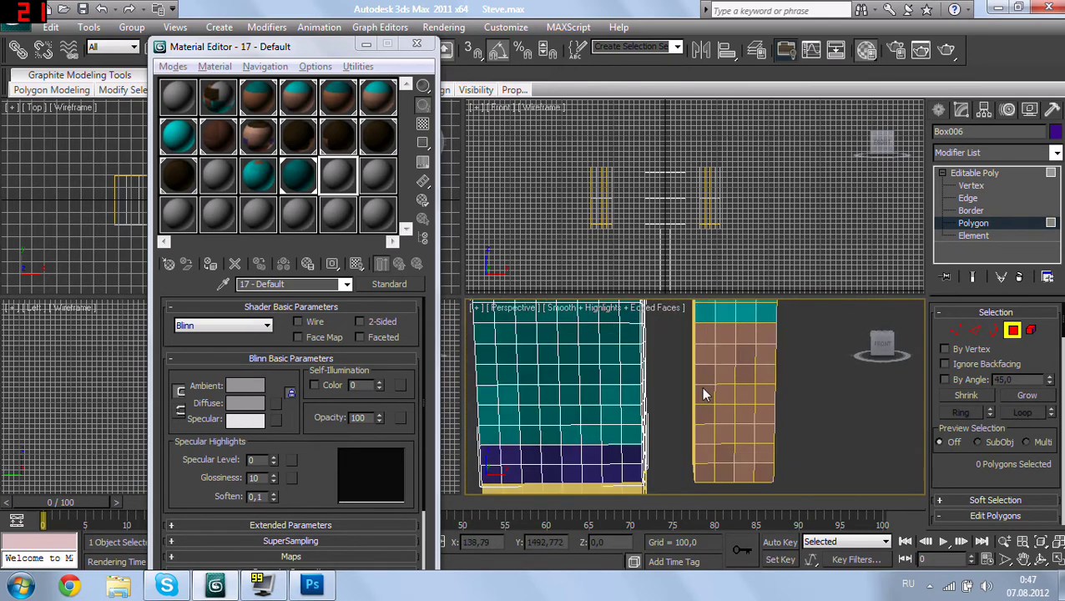
scroll(689, 391, down, 2)
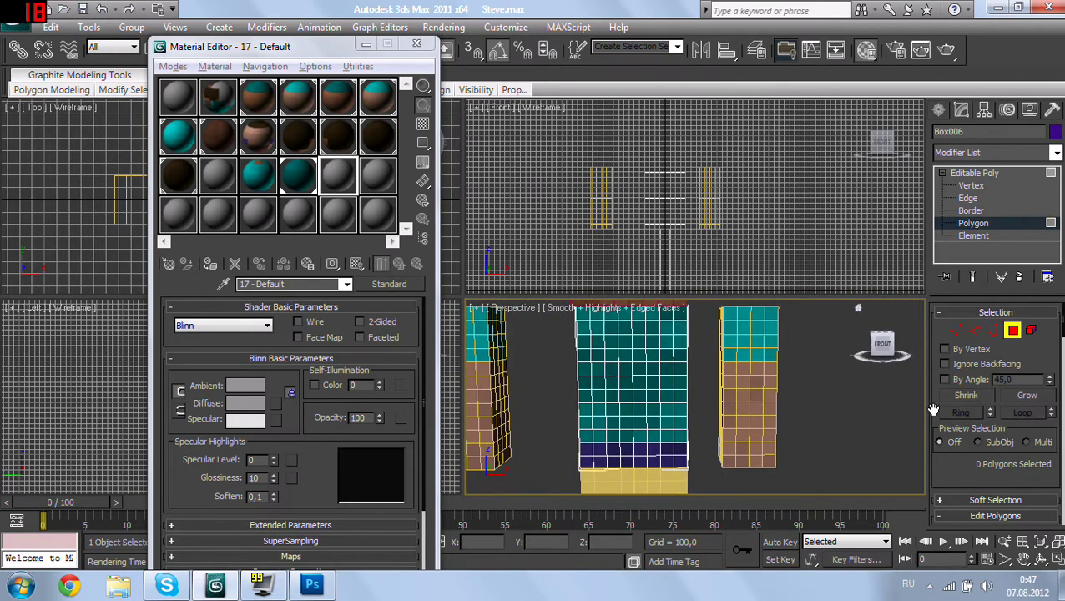
click(717, 398)
alt+middle_drag(717, 398, 765, 407)
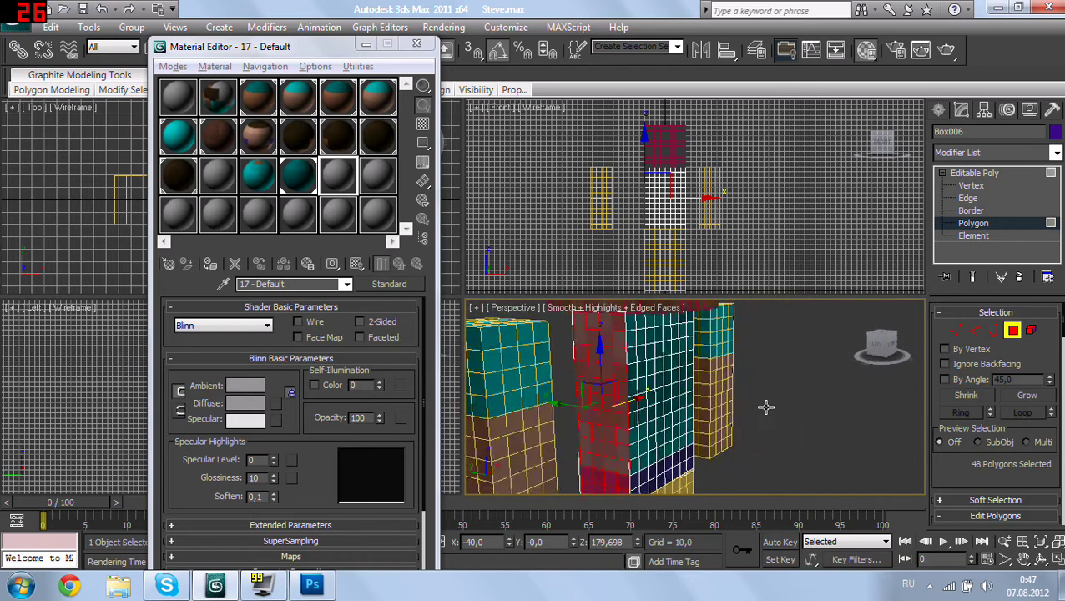
key(ctrl+a)
click(759, 411)
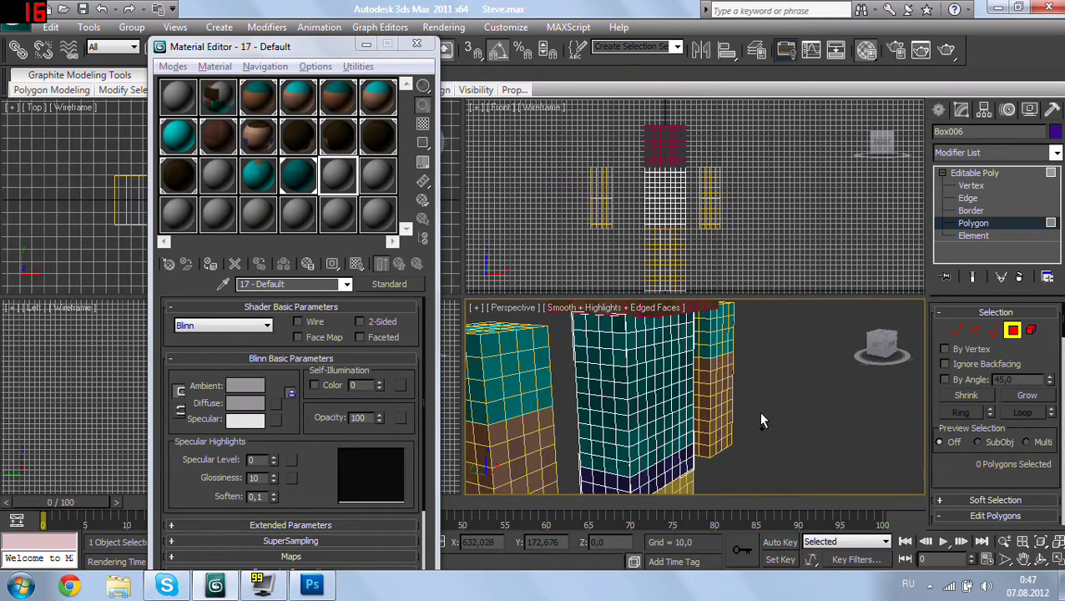
key(ctrl+z)
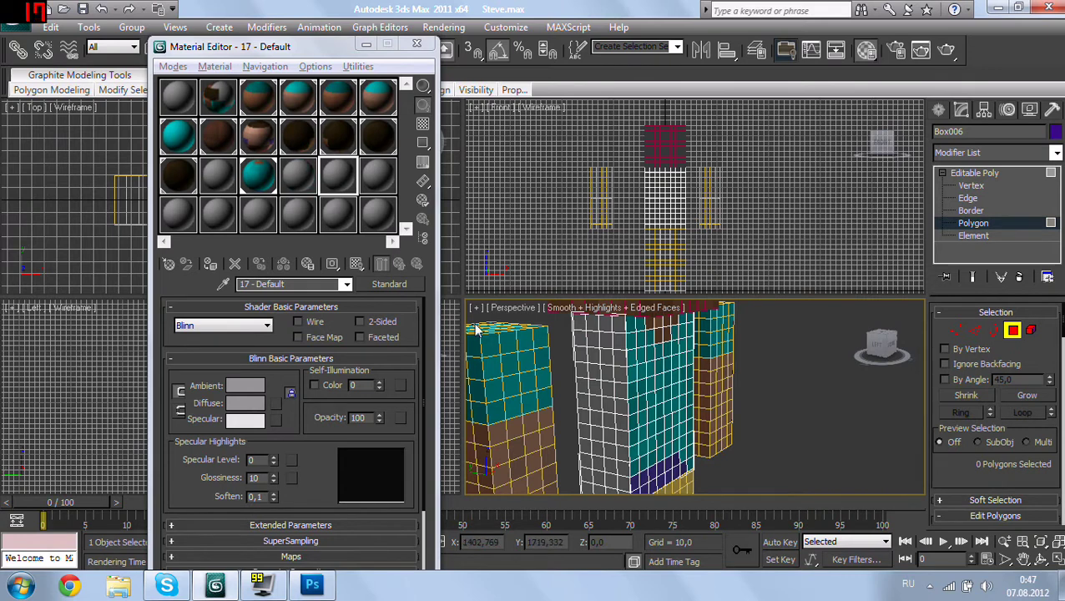
Step: Render the perspective view to confirm the torso side now shows plain grey
key(shift+q)
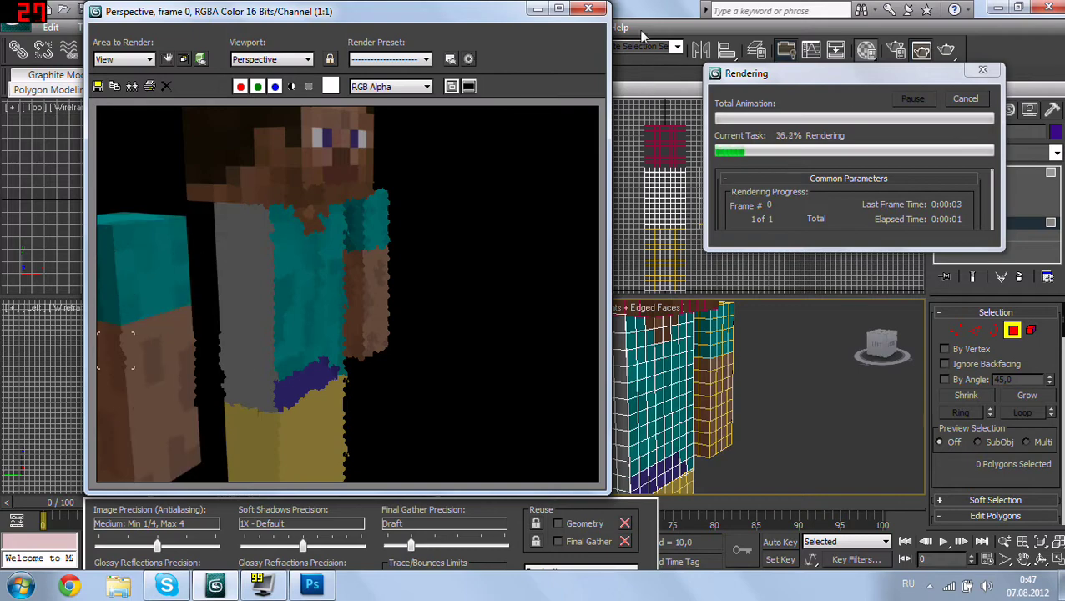
click(655, 142)
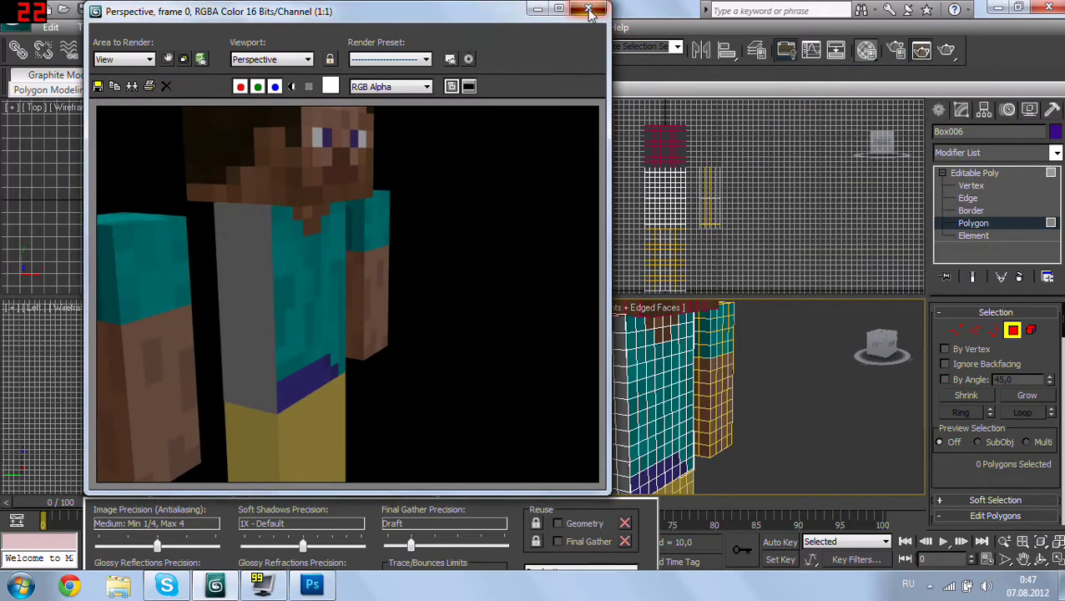
key(m)
mouse_move(771, 374)
alt+middle_down()
mouse_move(725, 405)
mouse_move(702, 393)
alt+middle_up()
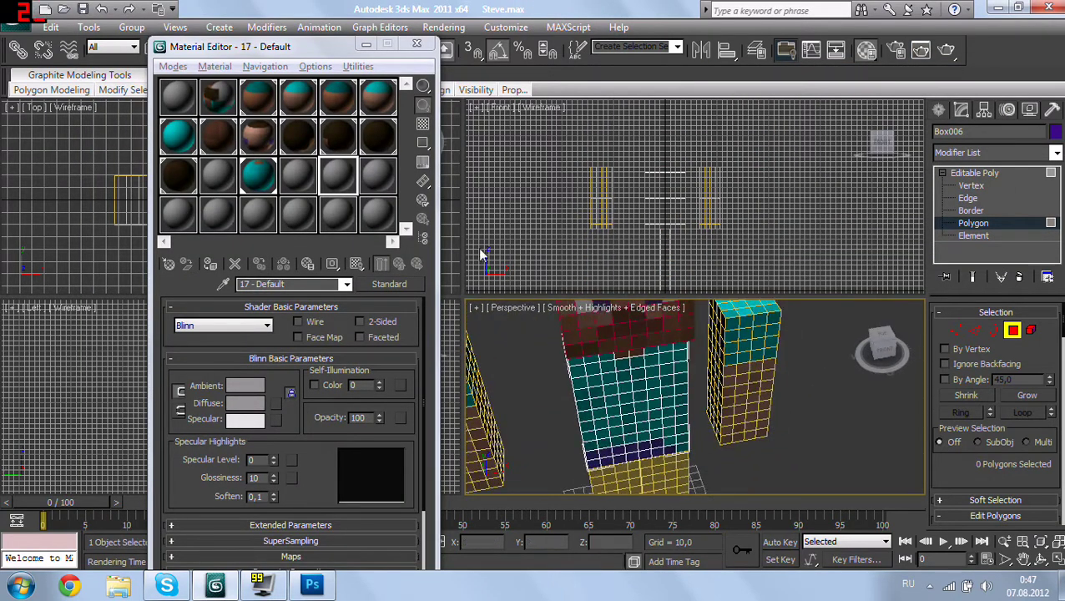
Step: Select the 48 polygons on one side of the torso
click(298, 173)
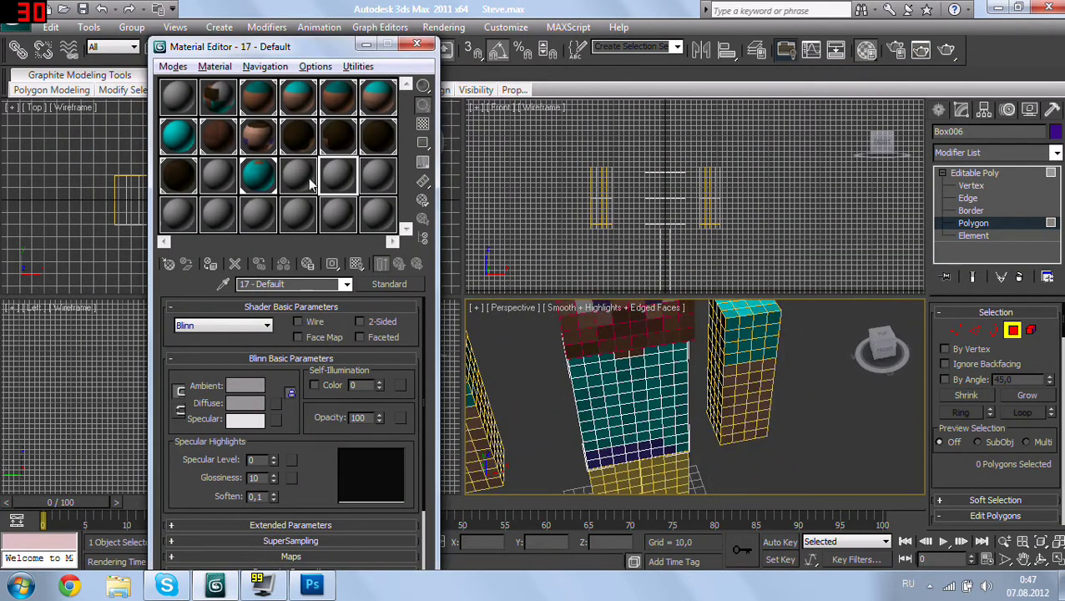
click(416, 43)
drag(210, 149, 317, 225)
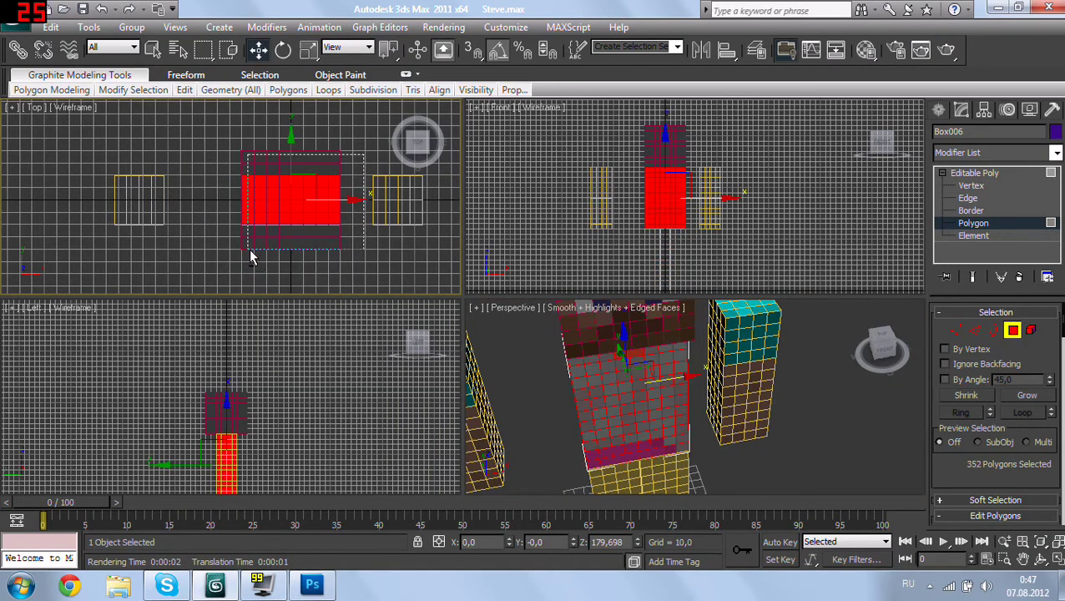
alt+drag(250, 256, 257, 238)
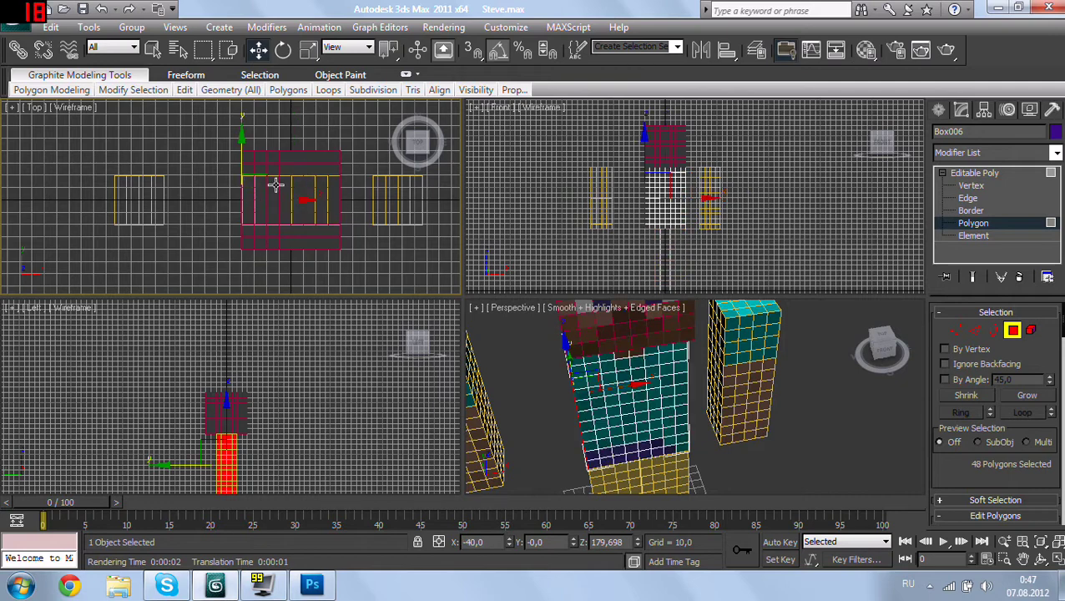
alt+middle_drag(501, 342, 533, 345)
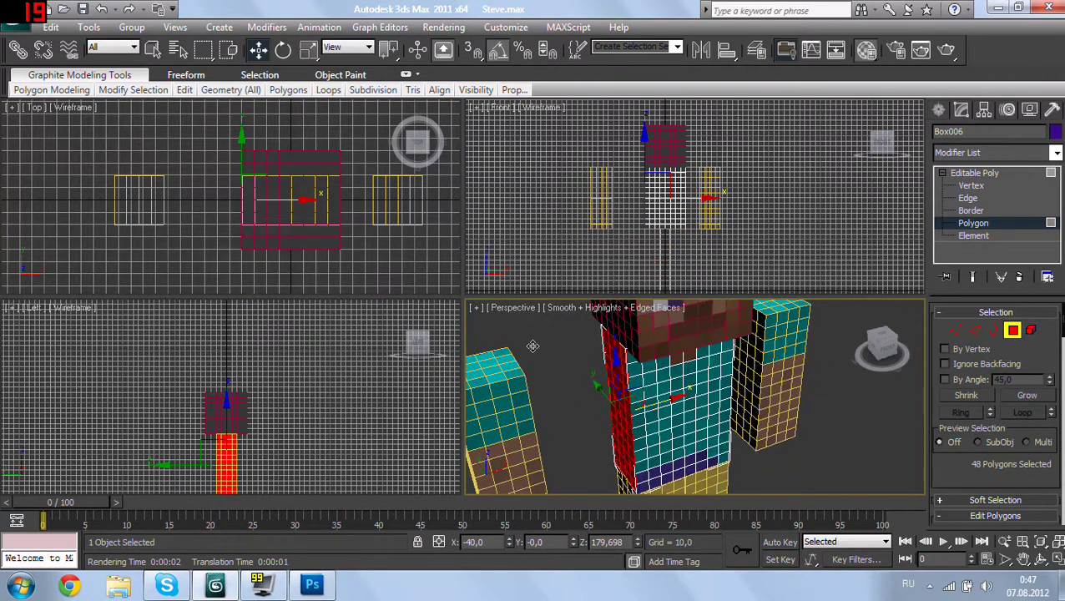
Step: Give material 16 a pravotela.png bitmap as its diffuse map
key(m)
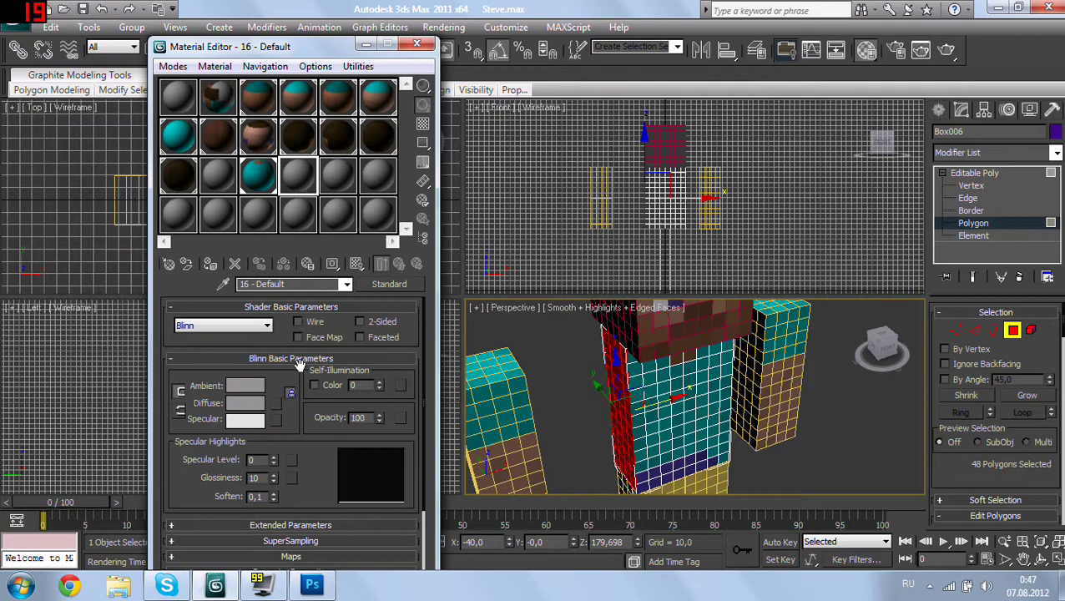
click(278, 406)
double_click(427, 113)
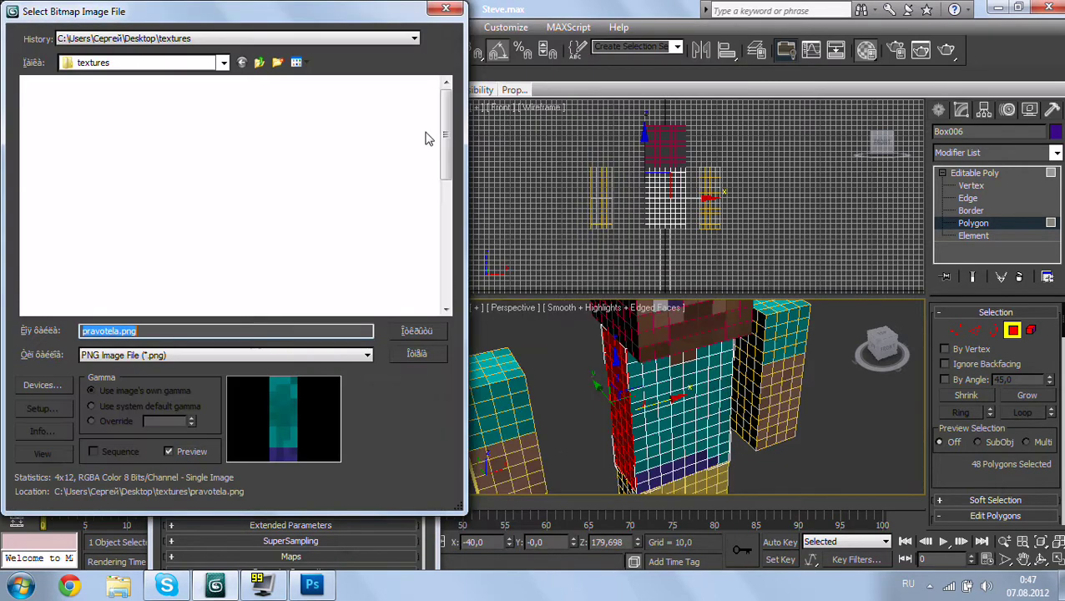
drag(447, 146, 444, 241)
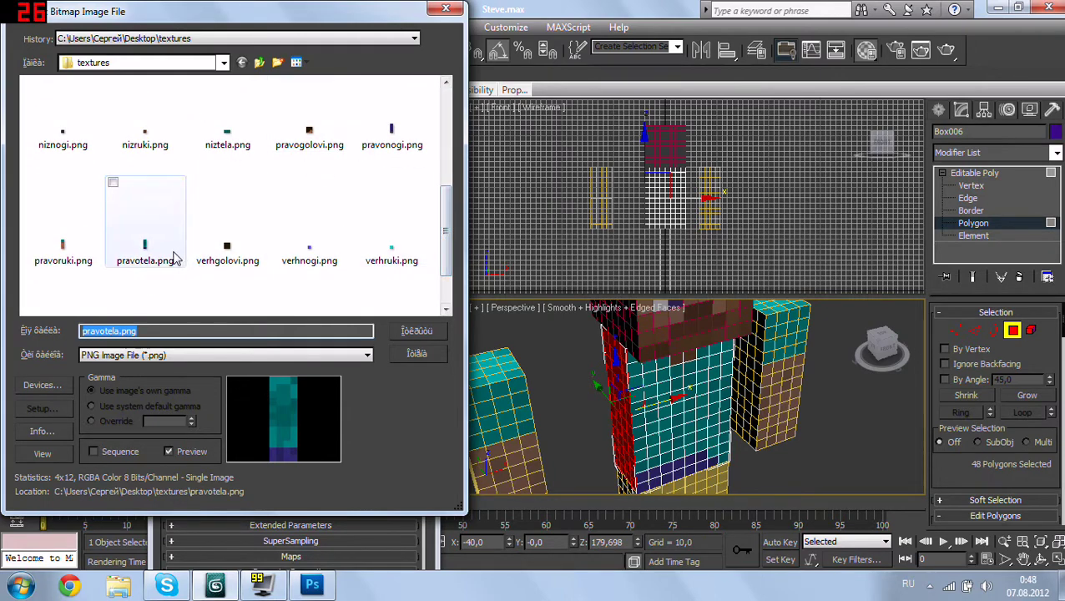
double_click(149, 242)
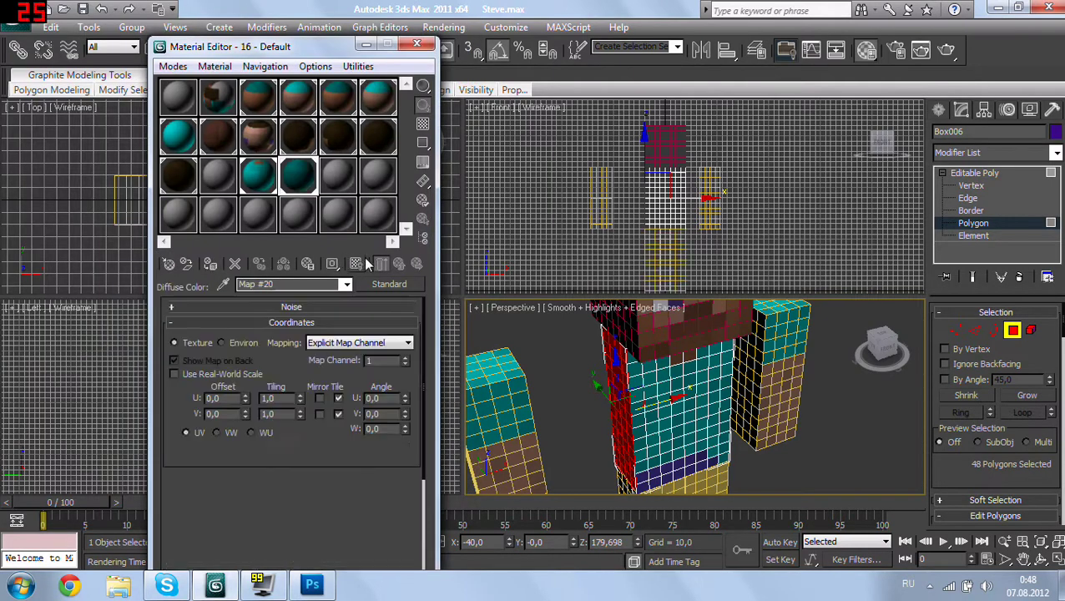
alt+middle_drag(502, 341, 503, 389)
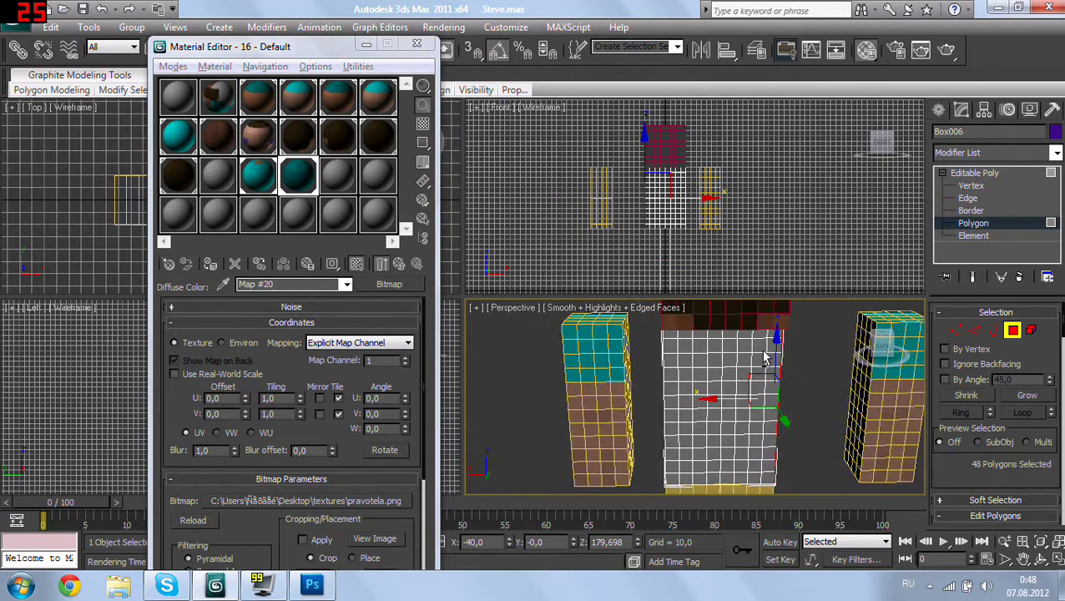
click(417, 43)
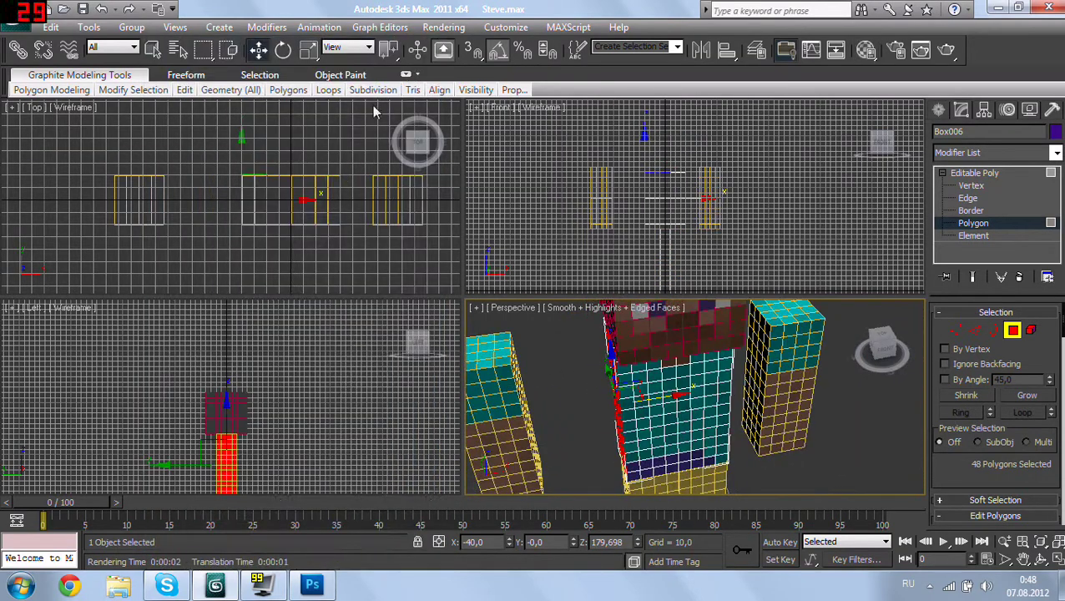
Step: Select the 48 faces on the torso's opposite side
click(268, 155)
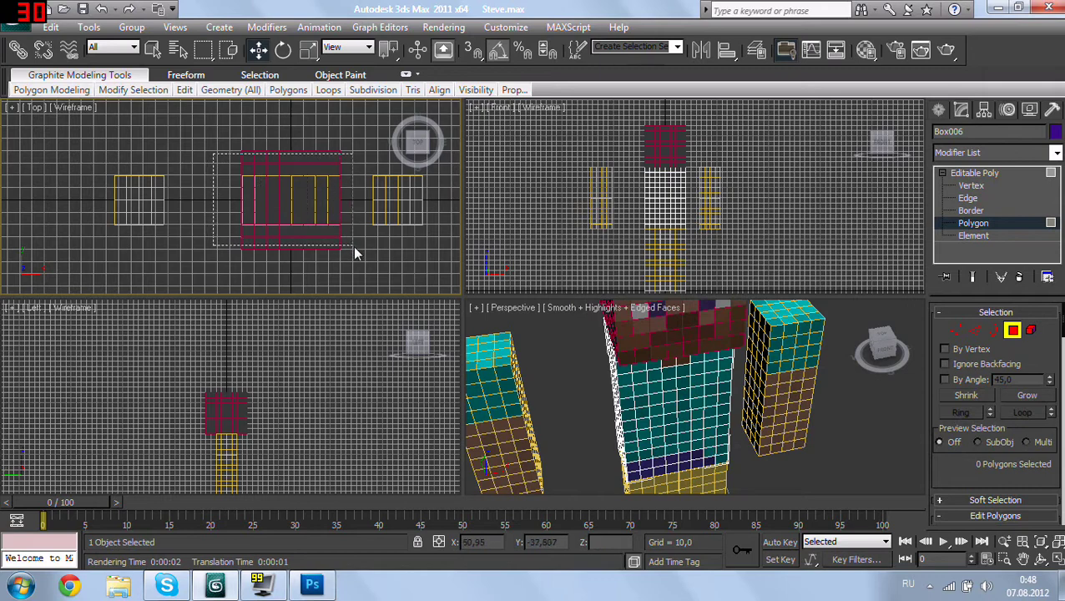
drag(354, 247, 353, 248)
mouse_move(211, 151)
mouse_down()
mouse_move(337, 235)
mouse_move(337, 246)
mouse_up()
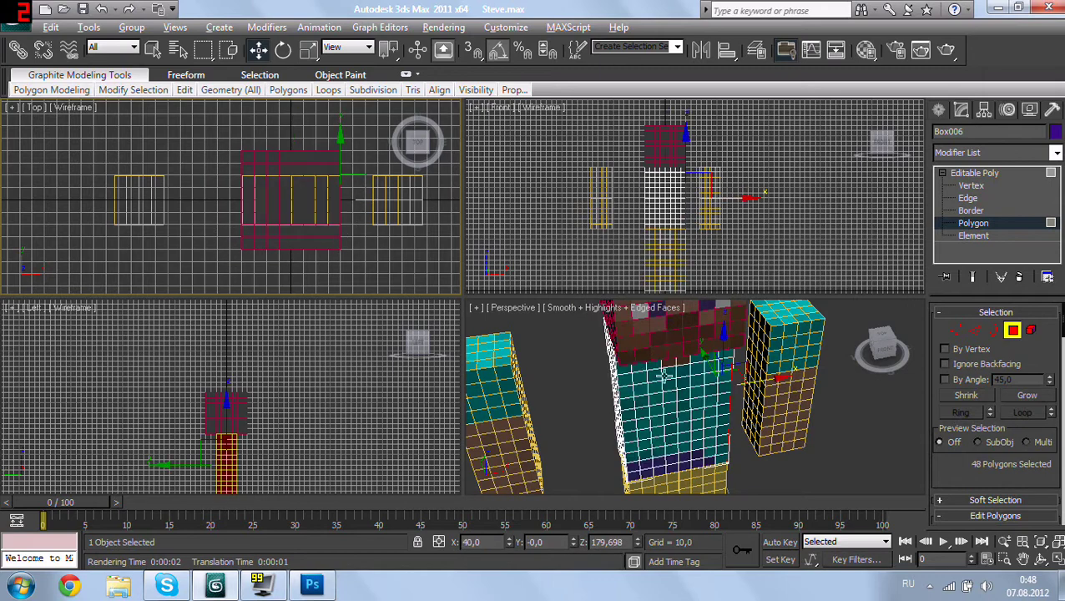
alt+middle_drag(668, 376, 728, 377)
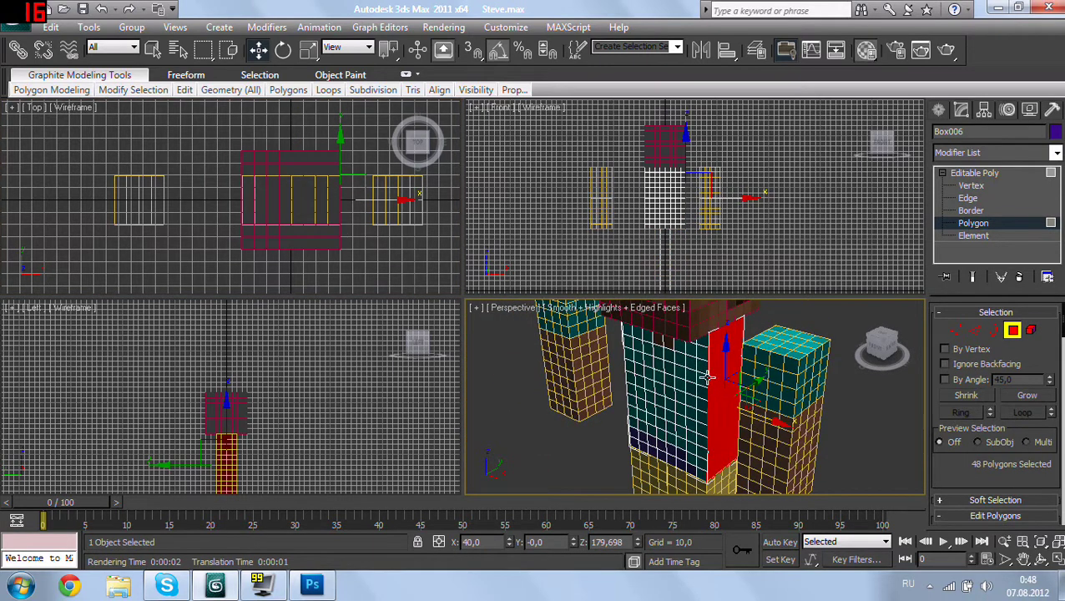
Step: Set material 17's diffuse to a levotela.png bitmap and show it in the viewport
key(m)
click(341, 180)
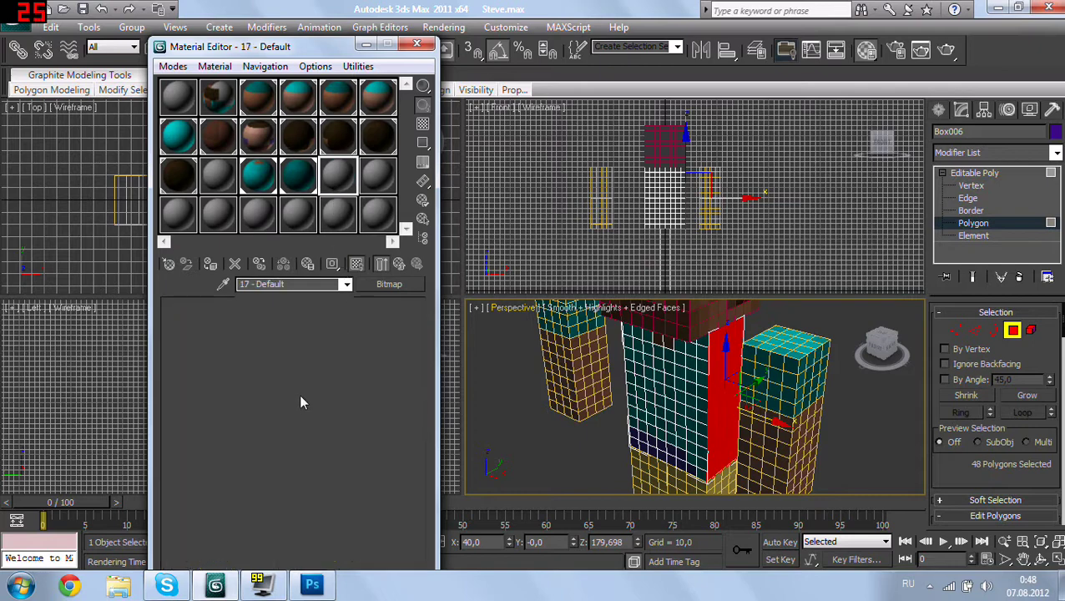
click(275, 403)
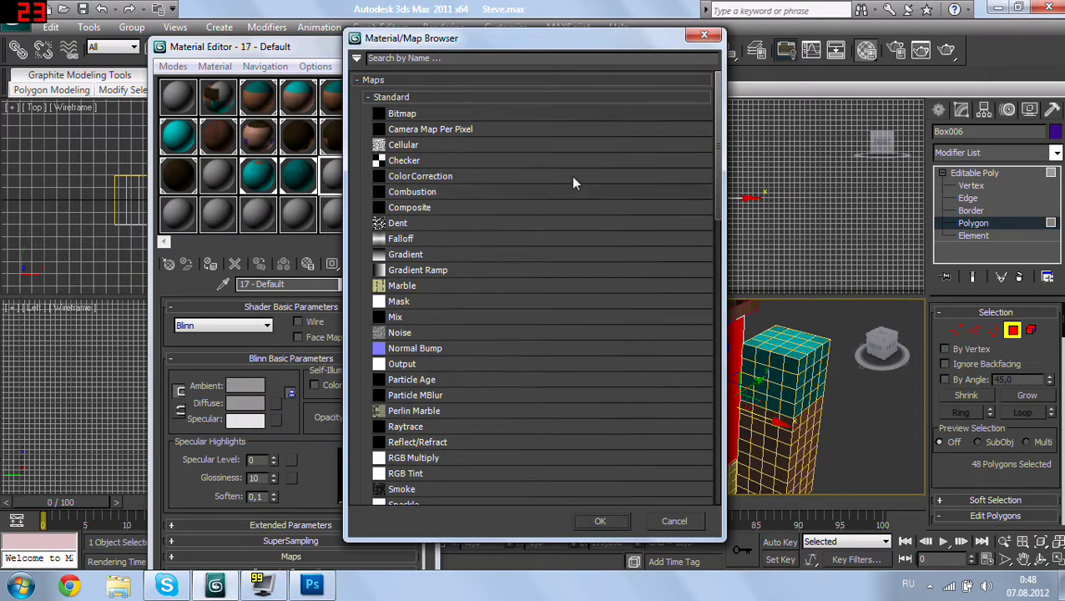
double_click(472, 115)
scroll(447, 192, up, 1)
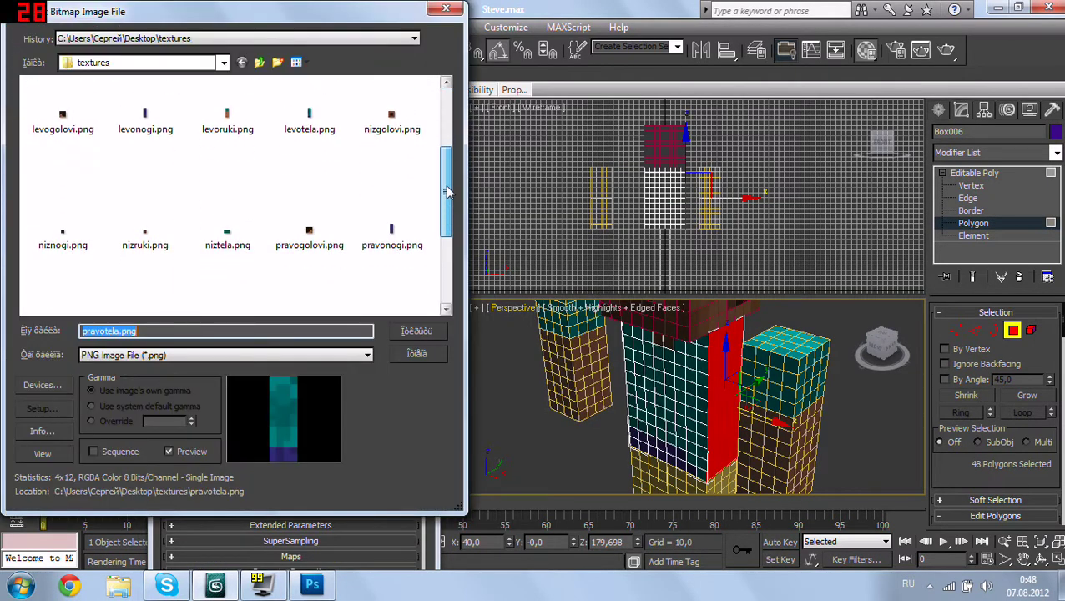
scroll(447, 192, down, 1)
scroll(447, 192, down, 1)
scroll(447, 190, up, 2)
scroll(447, 187, up, 1)
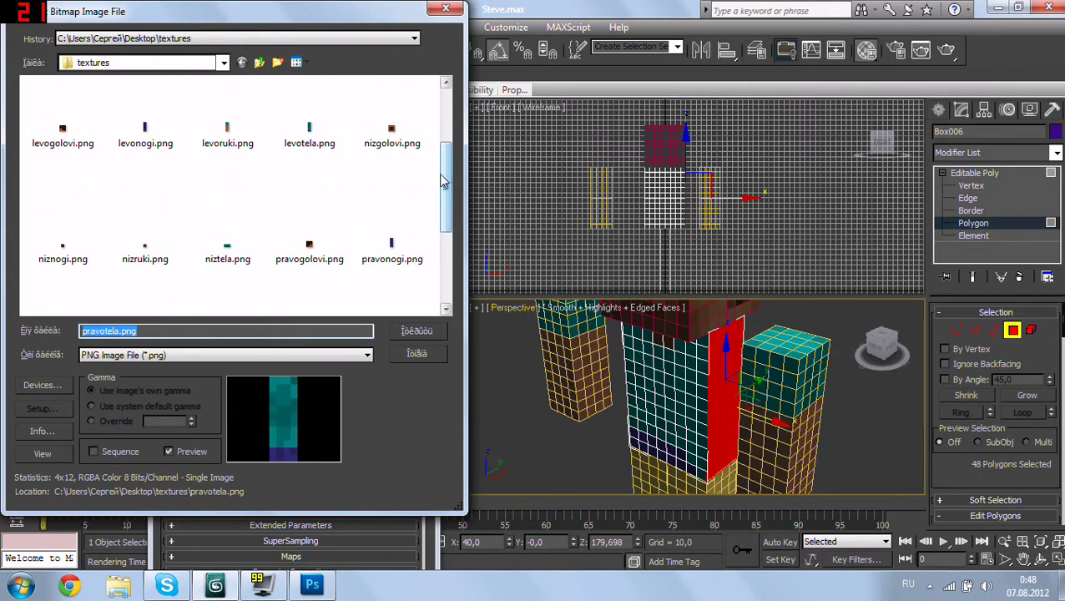
double_click(305, 117)
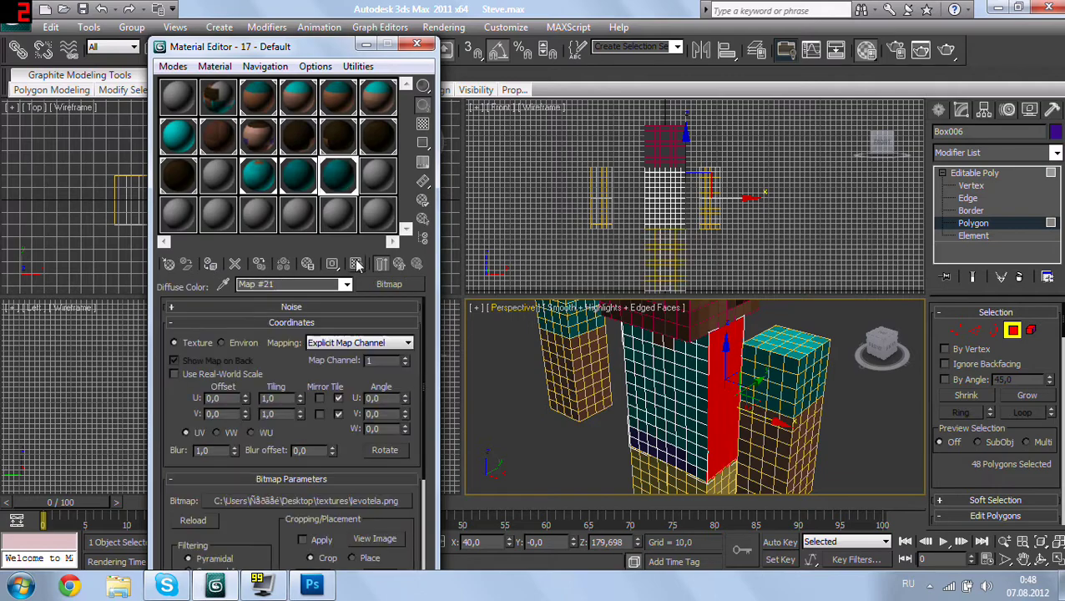
click(356, 264)
mouse_move(693, 401)
alt+middle_down()
mouse_move(738, 411)
mouse_move(721, 365)
mouse_move(544, 381)
mouse_move(604, 410)
alt+middle_up()
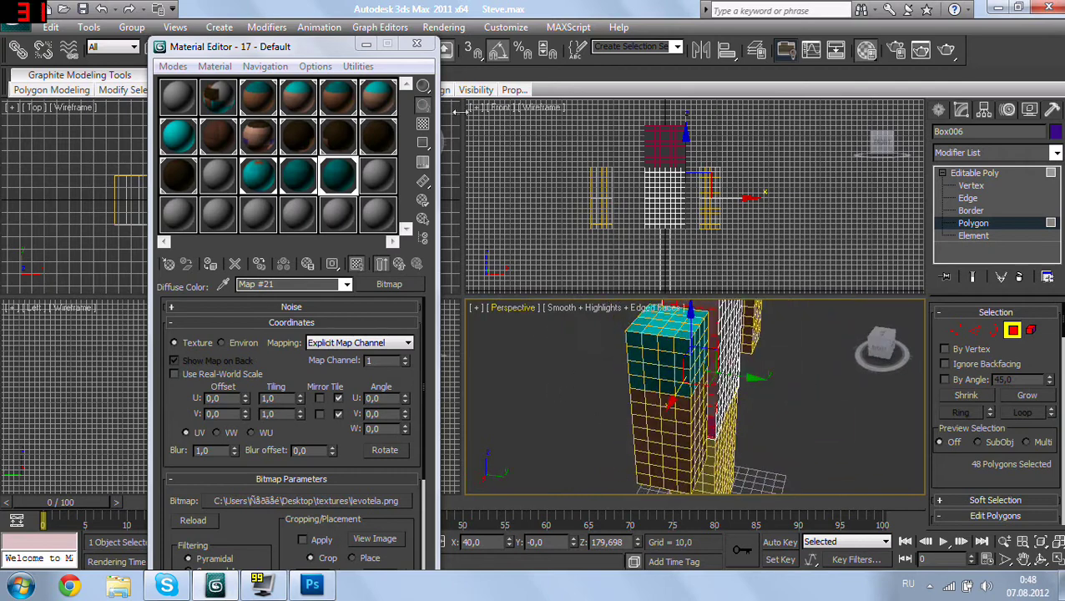
click(417, 43)
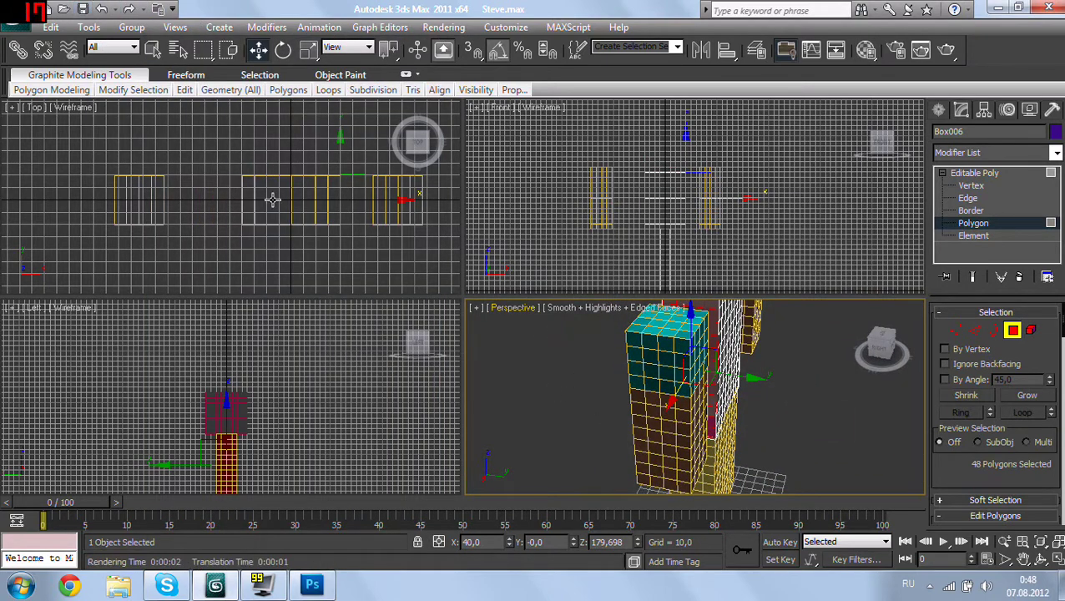
Step: Select the torso's 96 back faces and load zadtela.png into material 18's diffuse map
drag(372, 262, 238, 171)
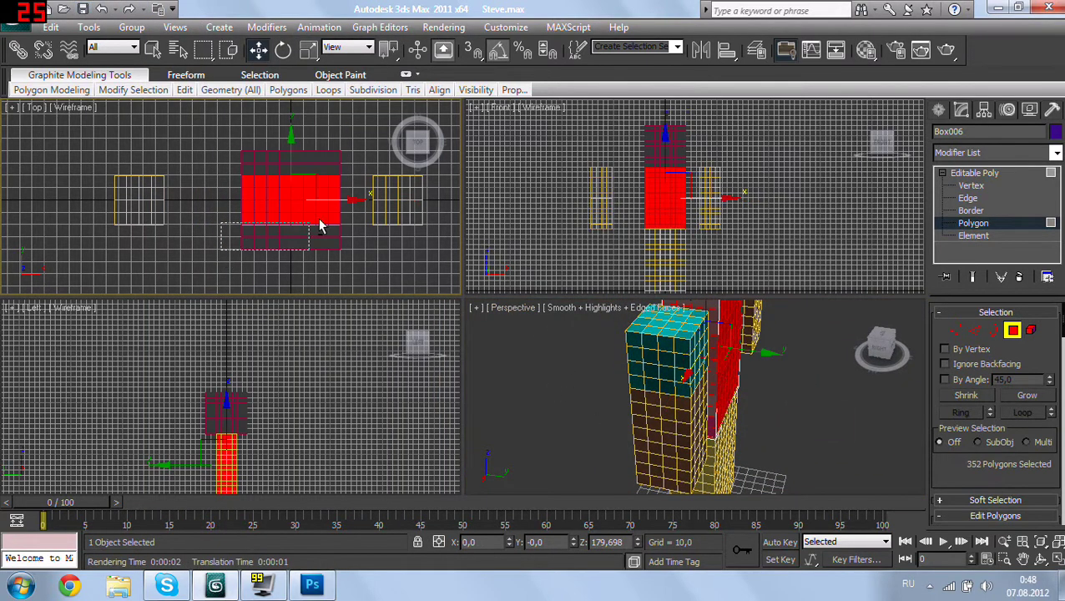
drag(355, 187, 354, 182)
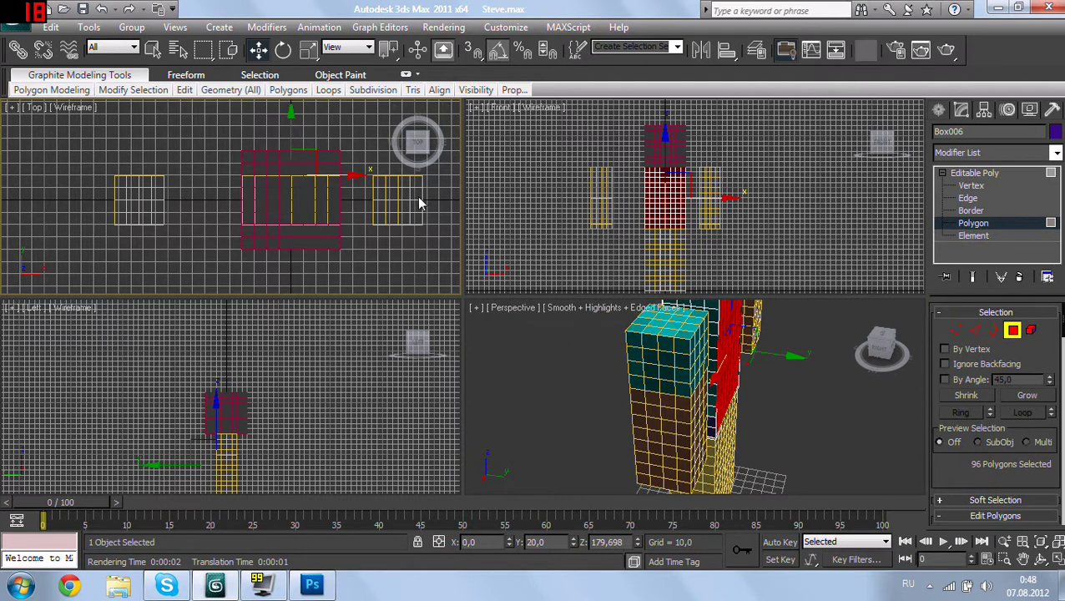
key(m)
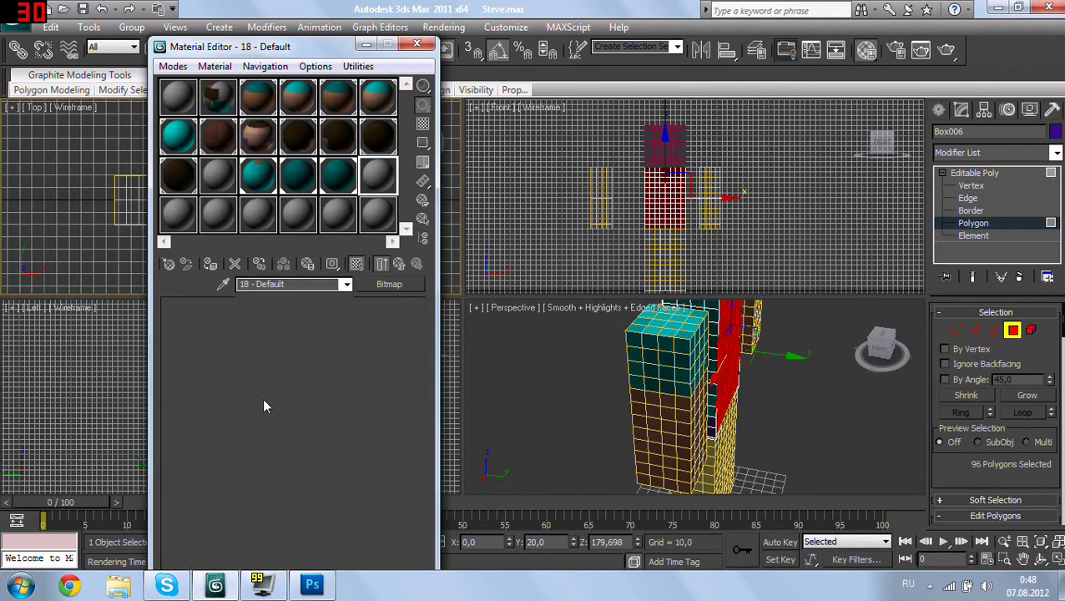
click(275, 404)
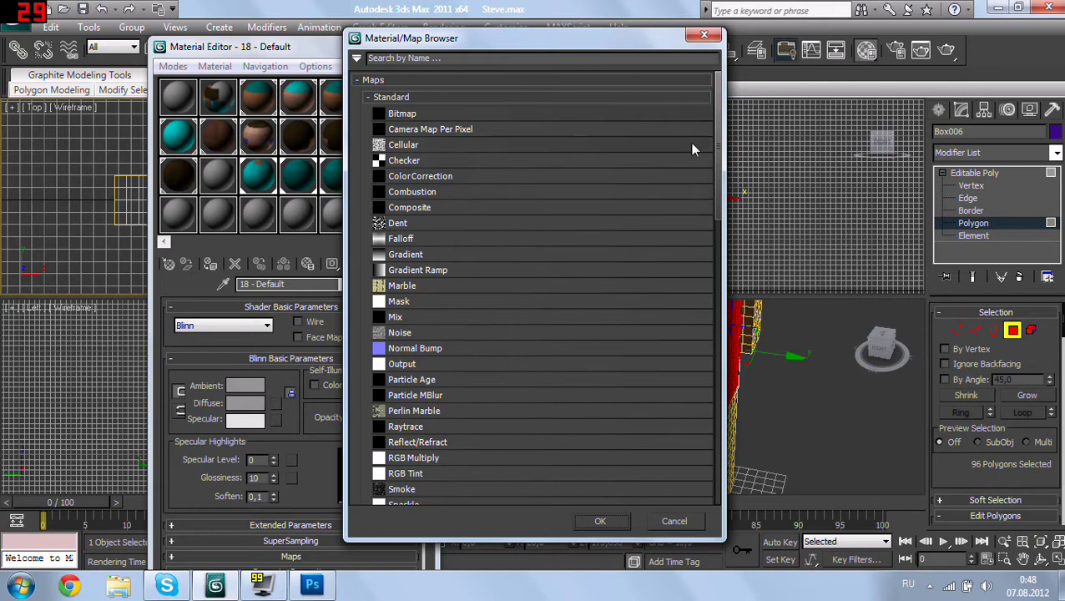
double_click(441, 117)
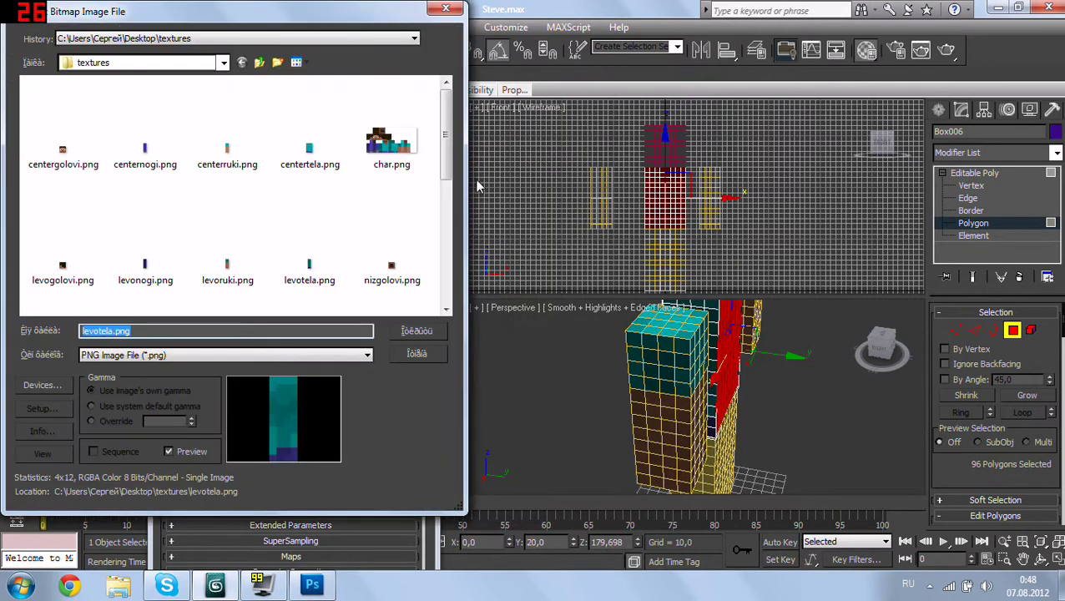
drag(446, 169, 440, 263)
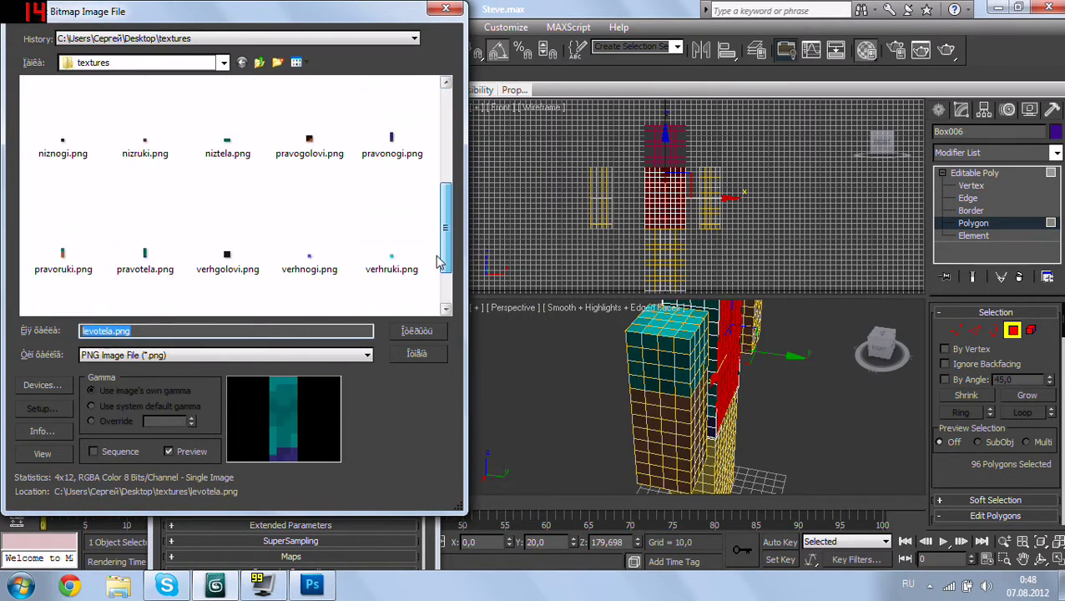
drag(434, 263, 436, 318)
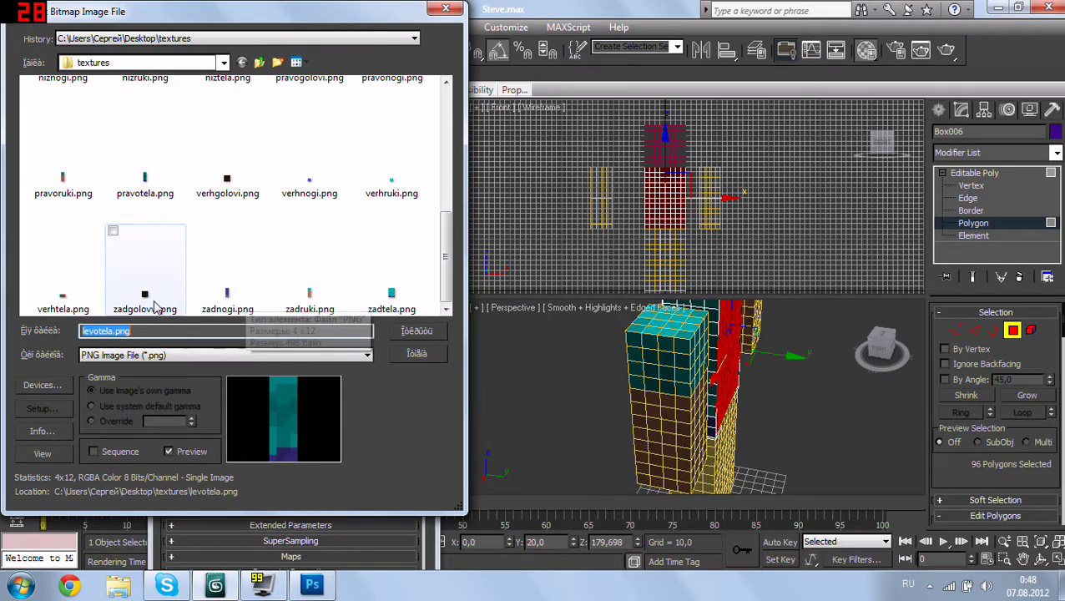
double_click(391, 284)
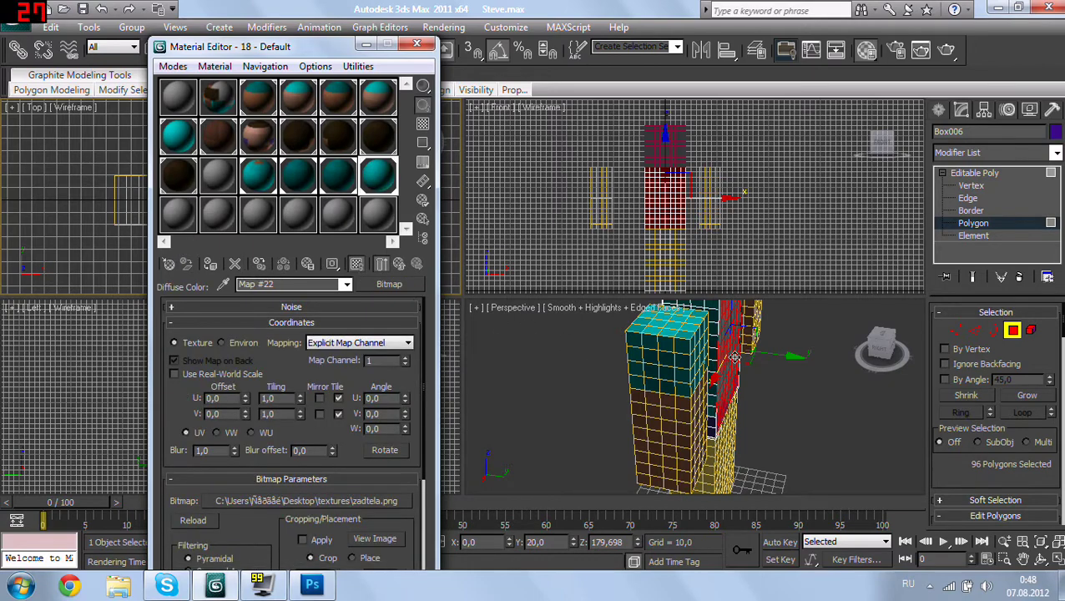
Step: Review the levotela, pravotela and centertela torso materials, then close the editor
scroll(734, 357, up, 3)
scroll(584, 349, up, 2)
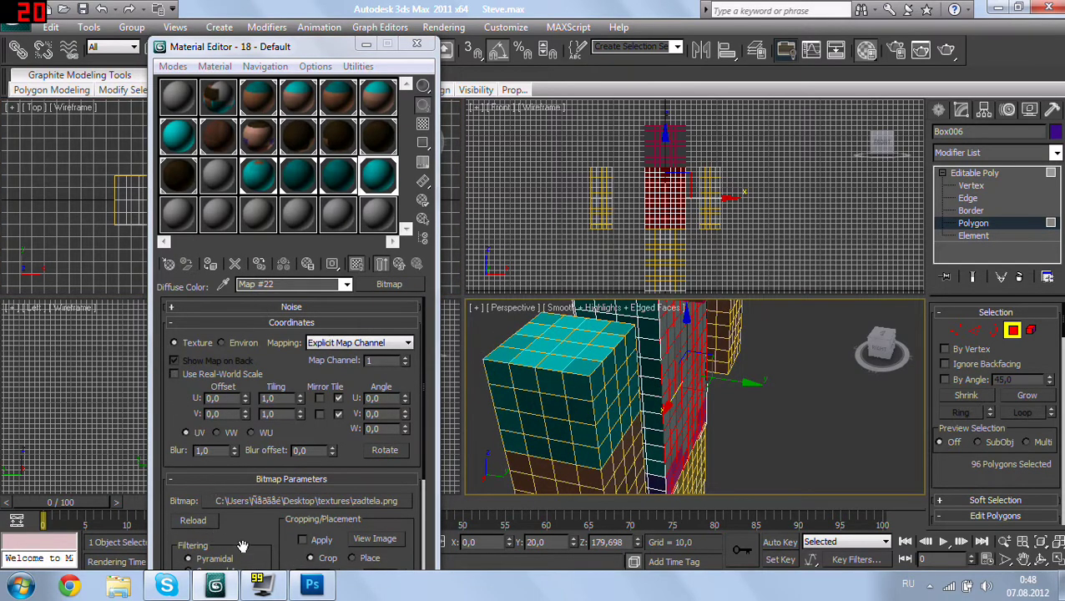
scroll(242, 546, down, 2)
click(332, 192)
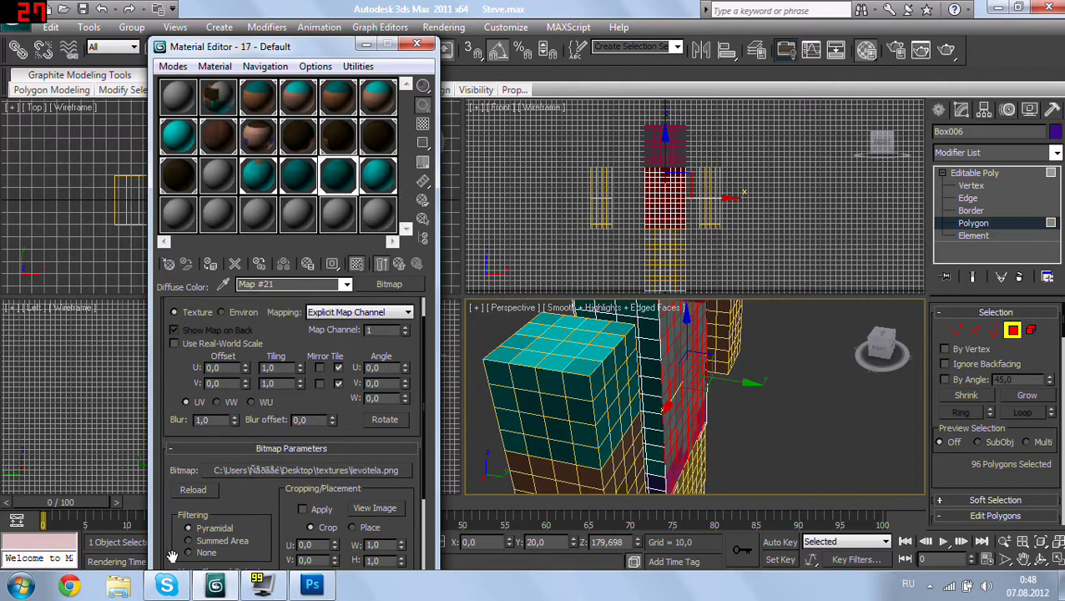
click(284, 176)
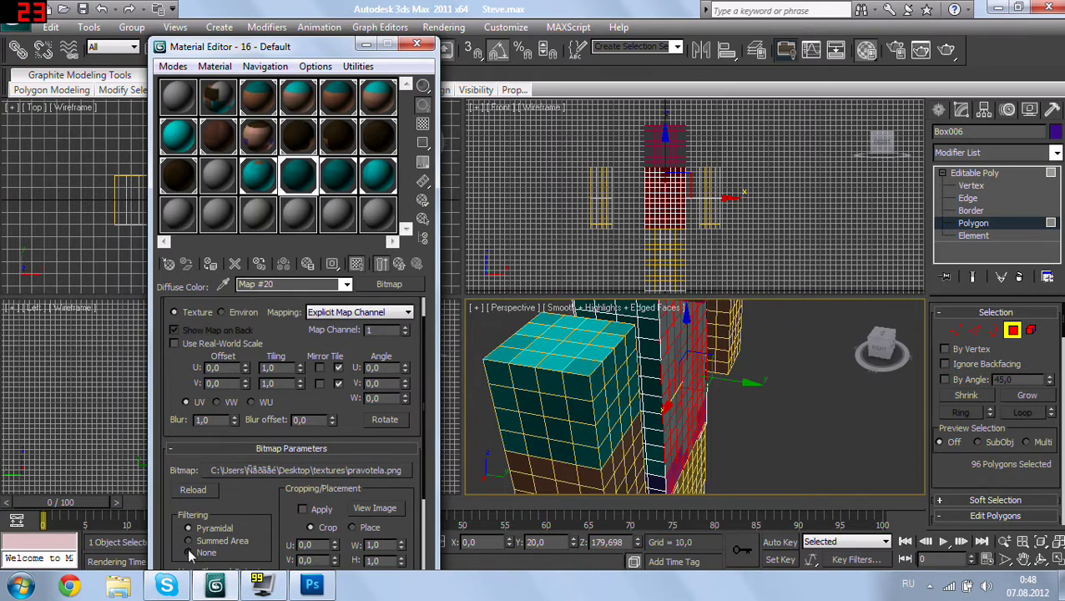
click(267, 185)
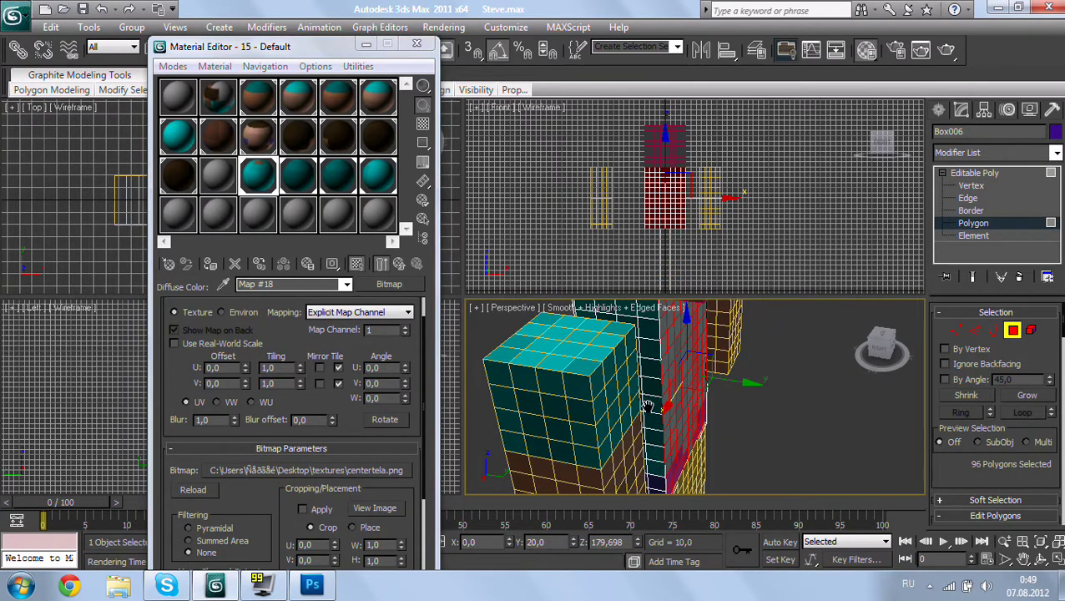
alt+middle_drag(672, 389, 668, 359)
key(m)
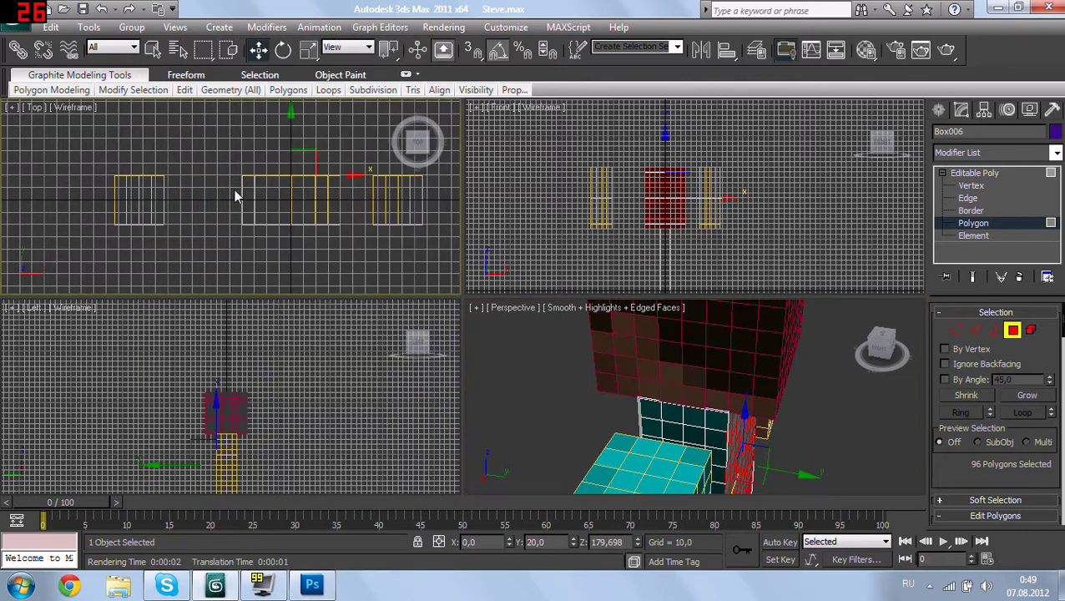
scroll(196, 168, up, 2)
drag(336, 234, 339, 235)
Step: Select the torso's top faces and load verhtela.png into unused material slot 19's diffuse
drag(722, 252, 626, 178)
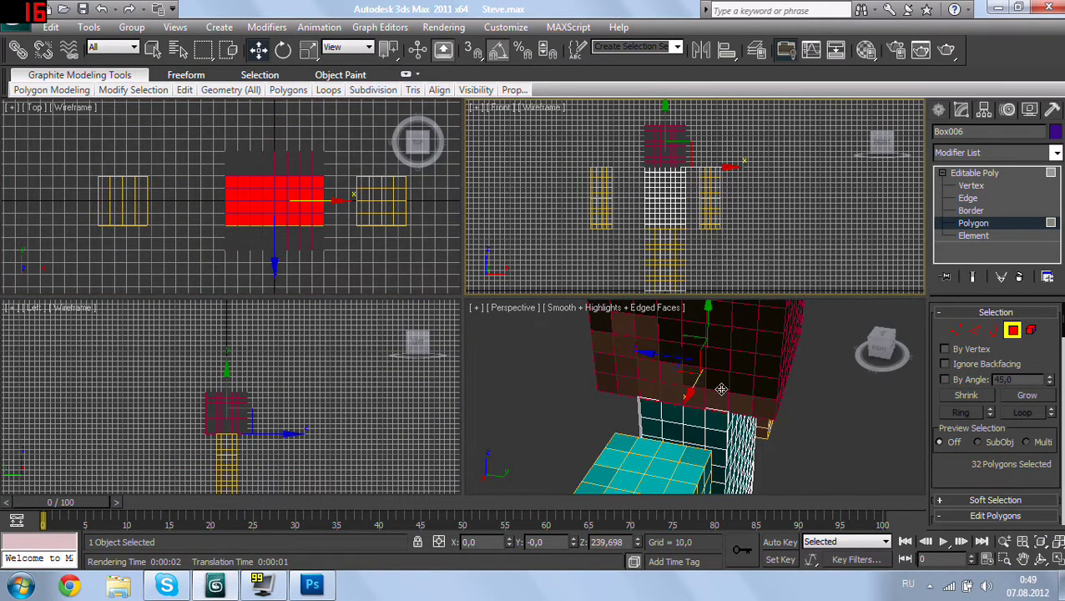
alt+middle_drag(721, 389, 691, 376)
key(m)
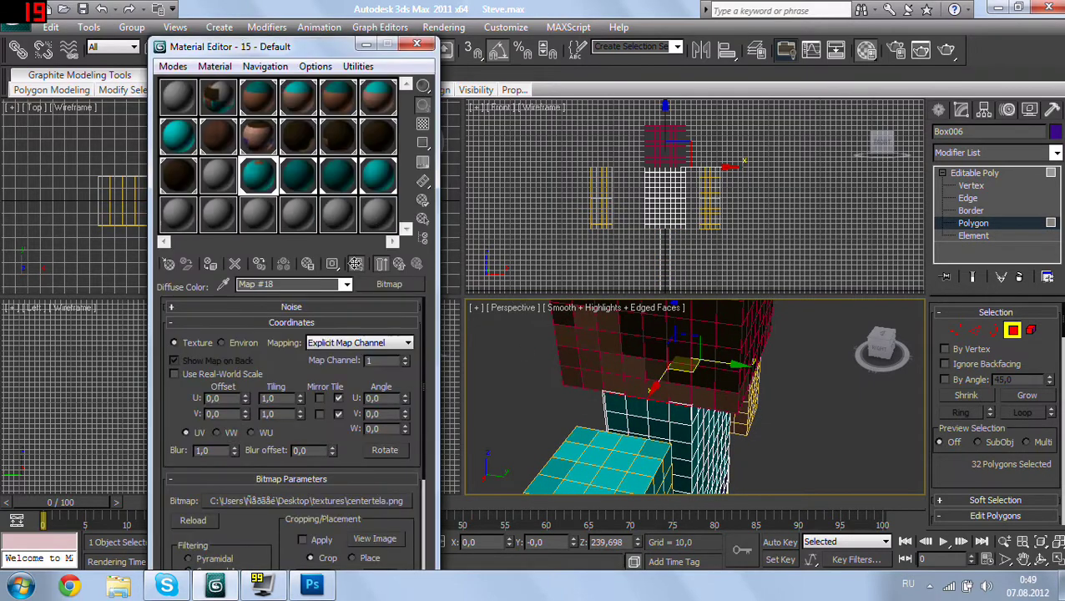
click(179, 216)
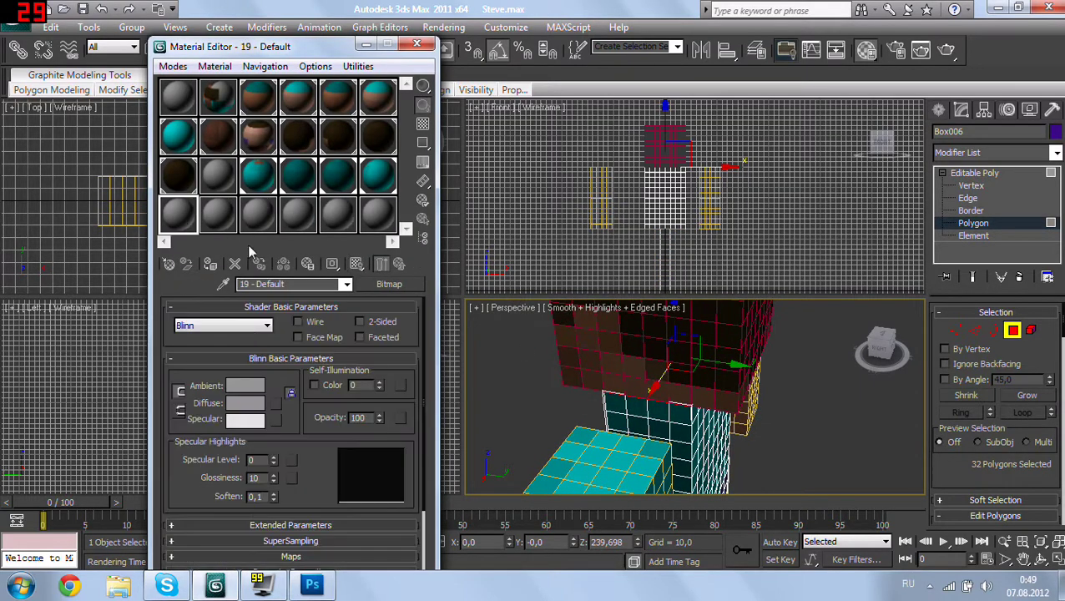
click(275, 404)
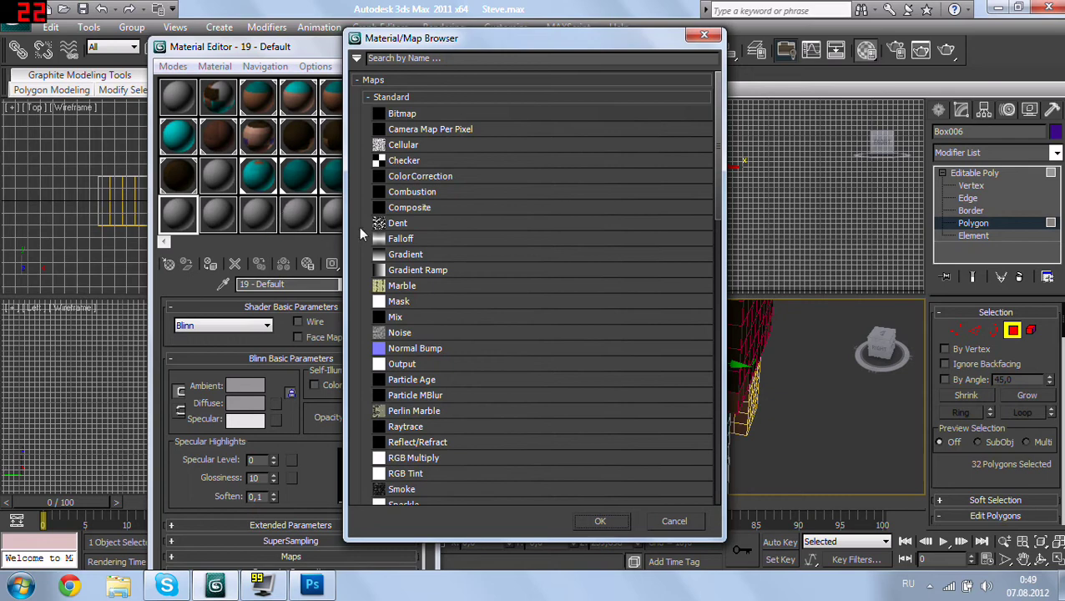
double_click(423, 115)
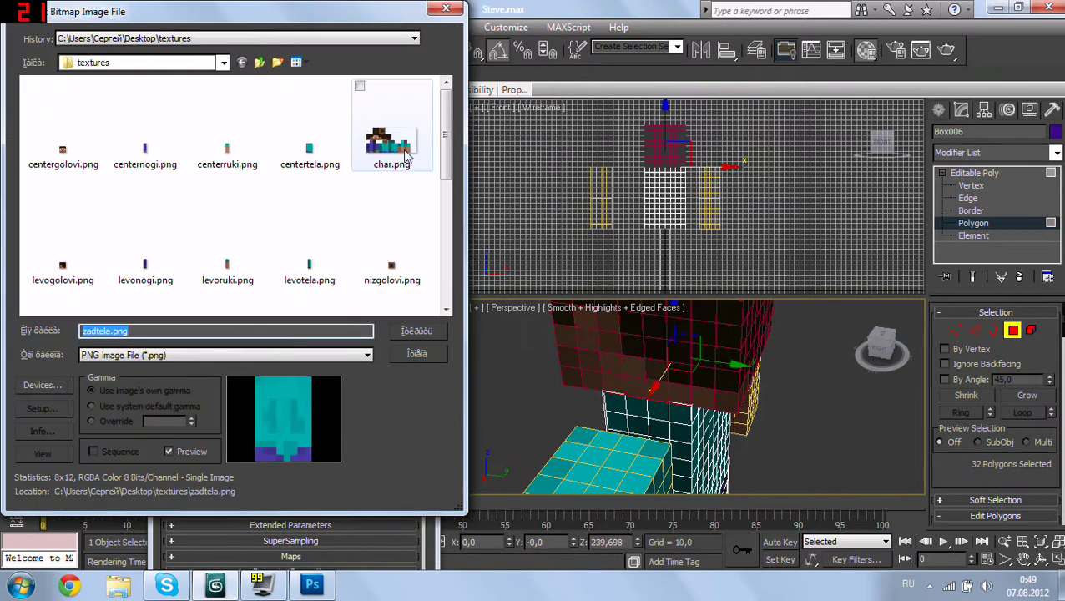
drag(446, 133, 451, 260)
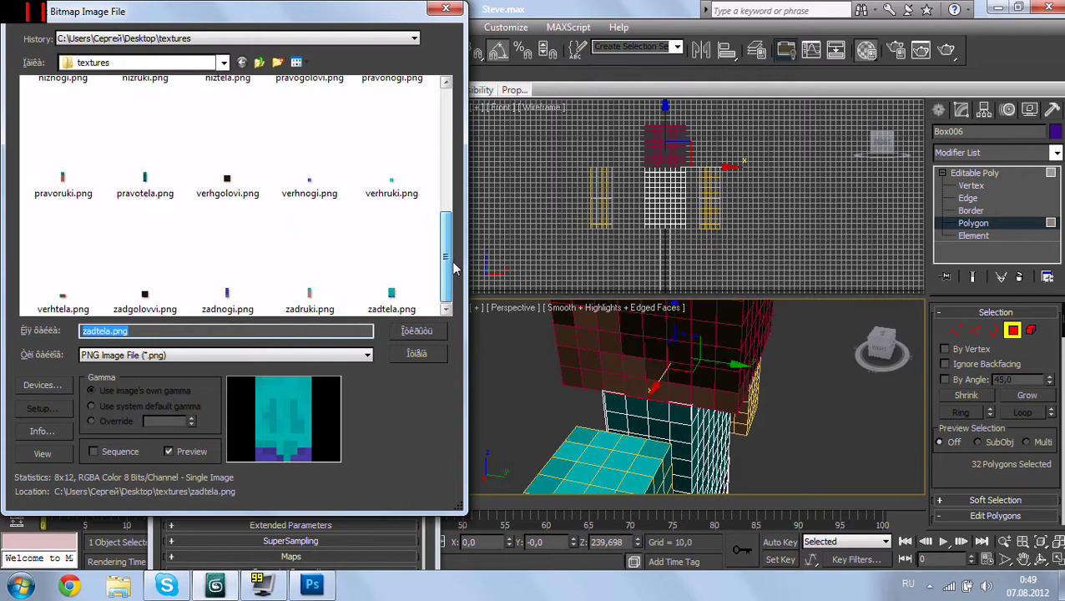
double_click(51, 242)
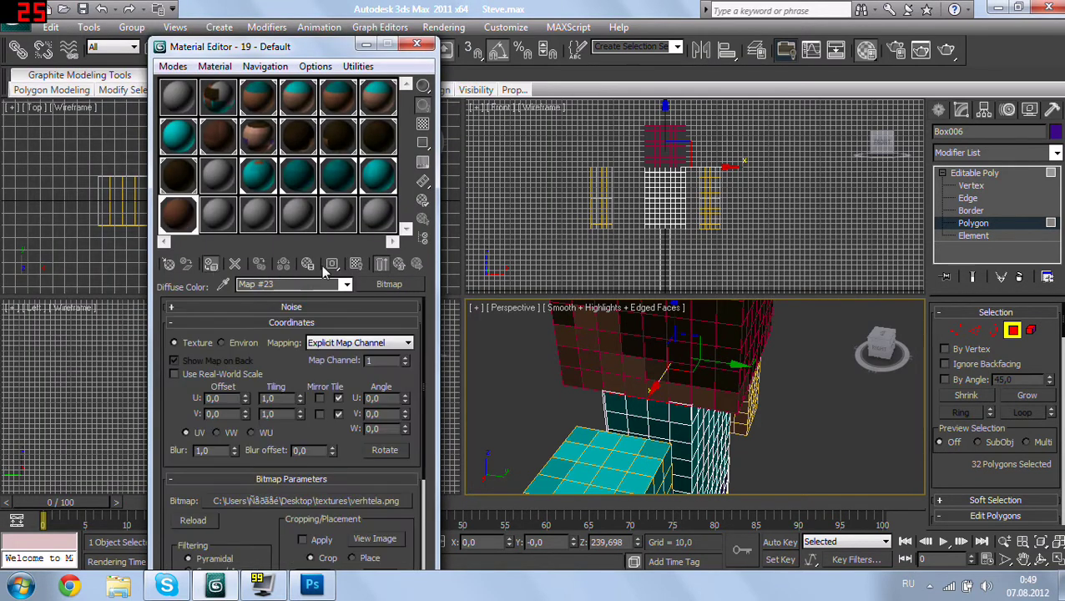
scroll(235, 519, down, 2)
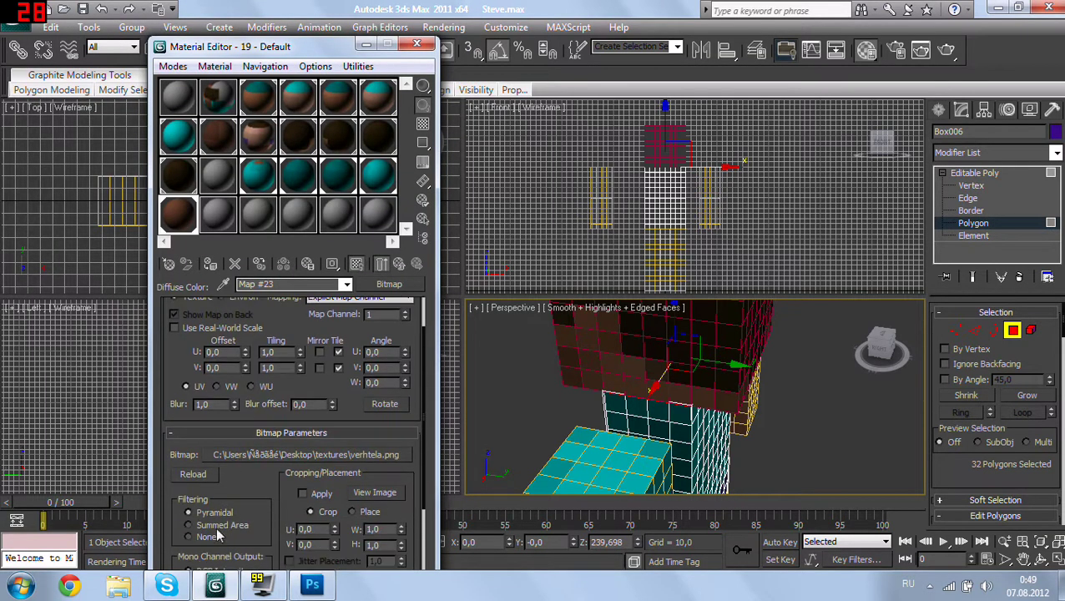
alt+middle_drag(571, 409, 568, 376)
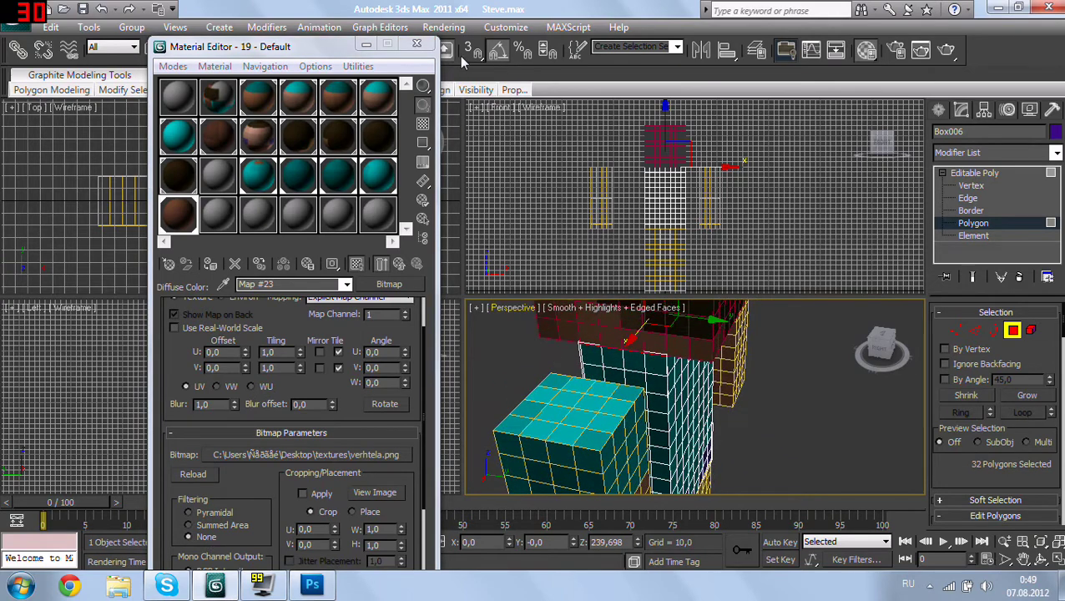
click(416, 46)
drag(209, 161, 346, 237)
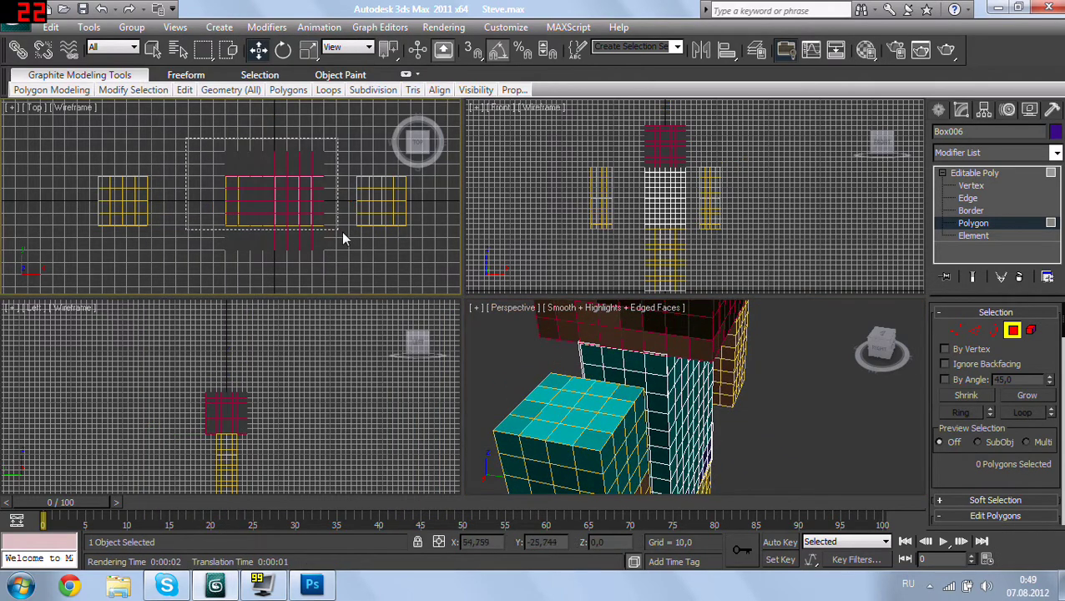
Step: Select the torso's bottom faces and apply material 20 with a niztela.png diffuse bitmap
right_click(607, 142)
drag(598, 127, 714, 237)
alt+middle_drag(643, 368, 677, 377)
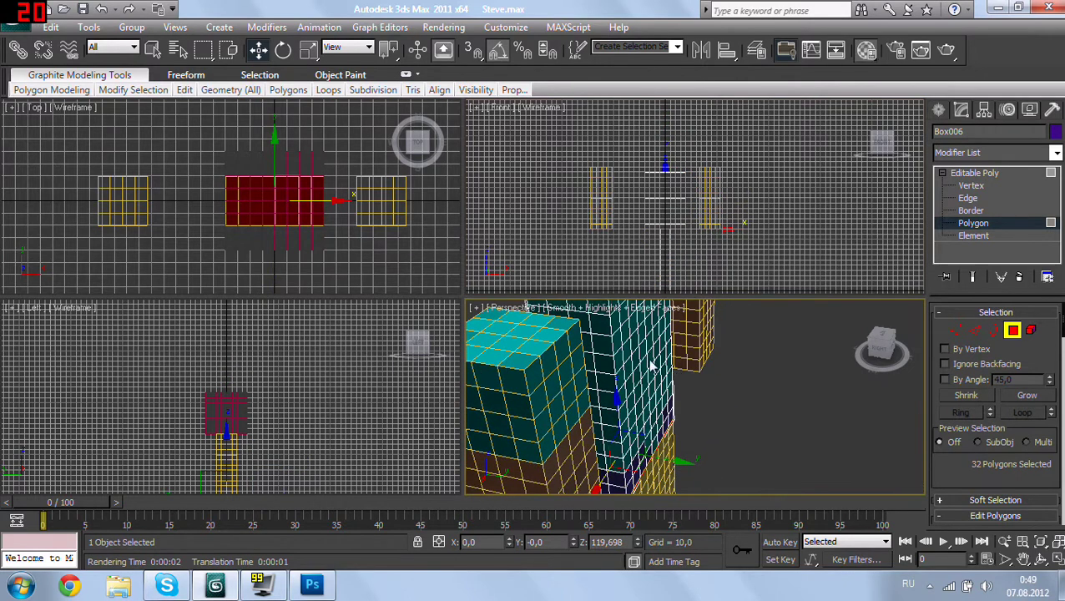
key(m)
click(218, 215)
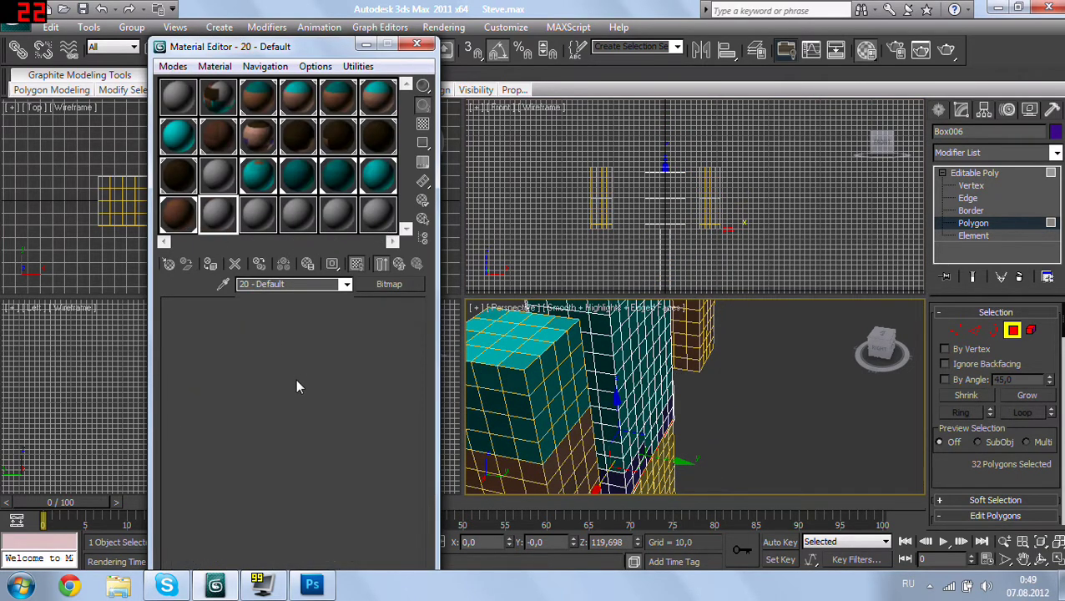
click(276, 403)
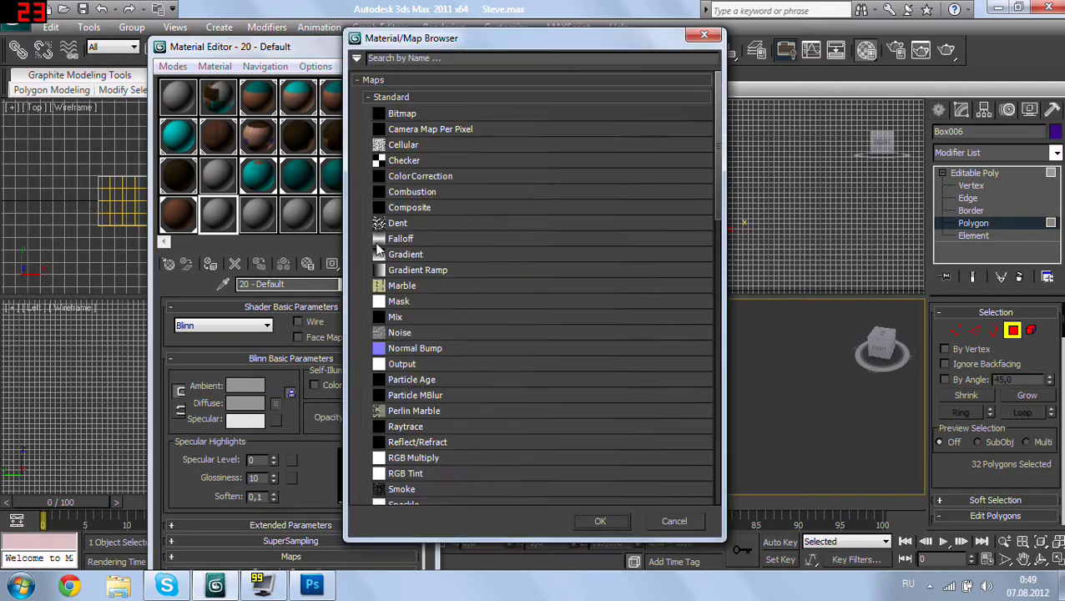
double_click(415, 115)
drag(447, 116, 462, 294)
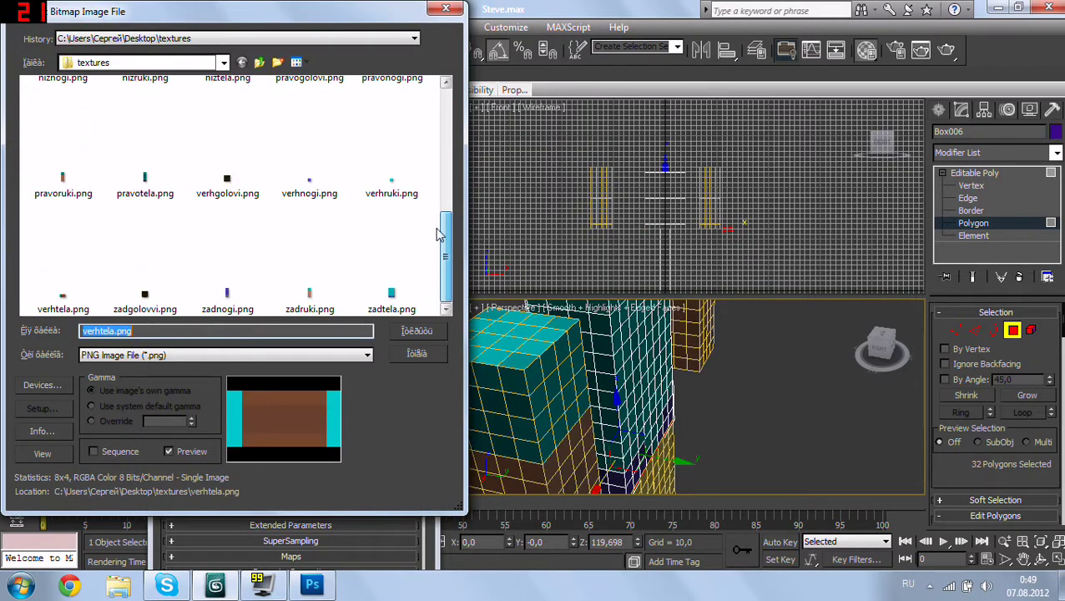
drag(439, 234, 444, 155)
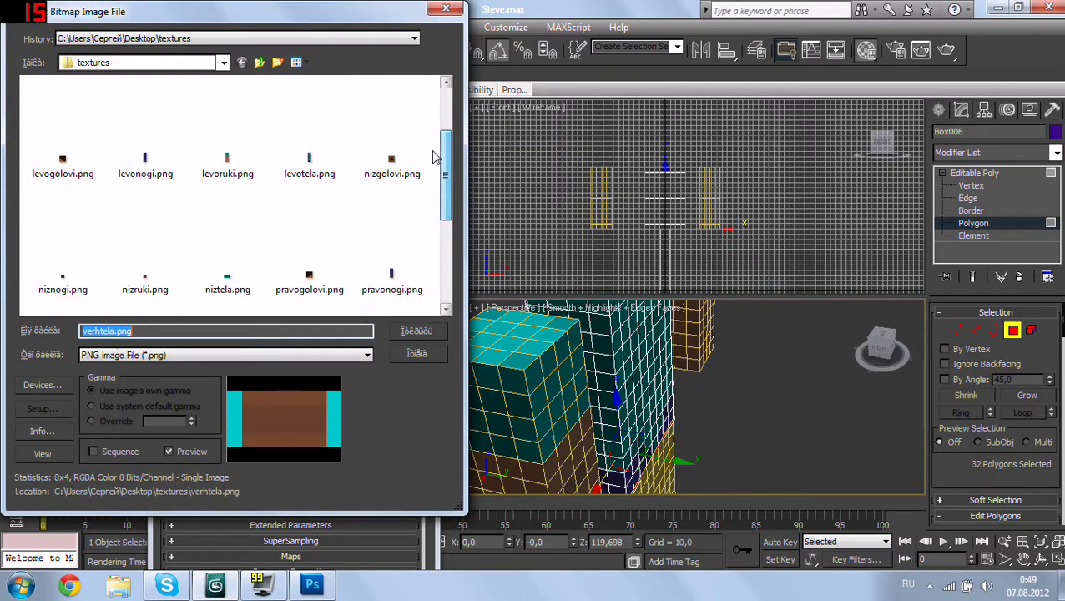
double_click(227, 276)
click(356, 264)
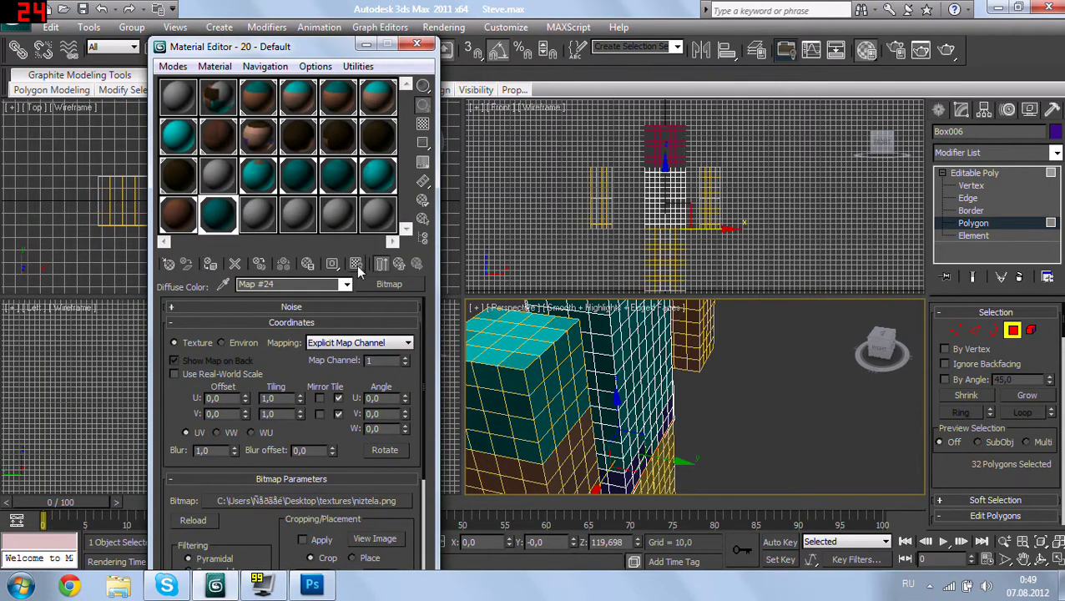
Step: Zoom out and render the front of the textured Steve character
scroll(735, 364, down, 2)
scroll(726, 385, down, 4)
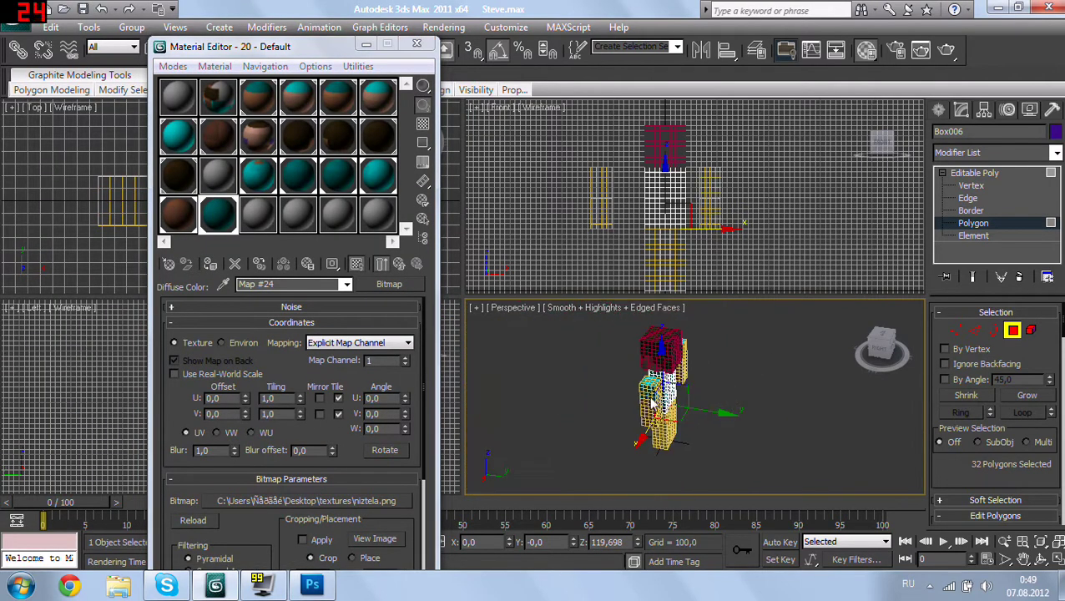
scroll(710, 421, down, 2)
alt+middle_drag(607, 408, 739, 391)
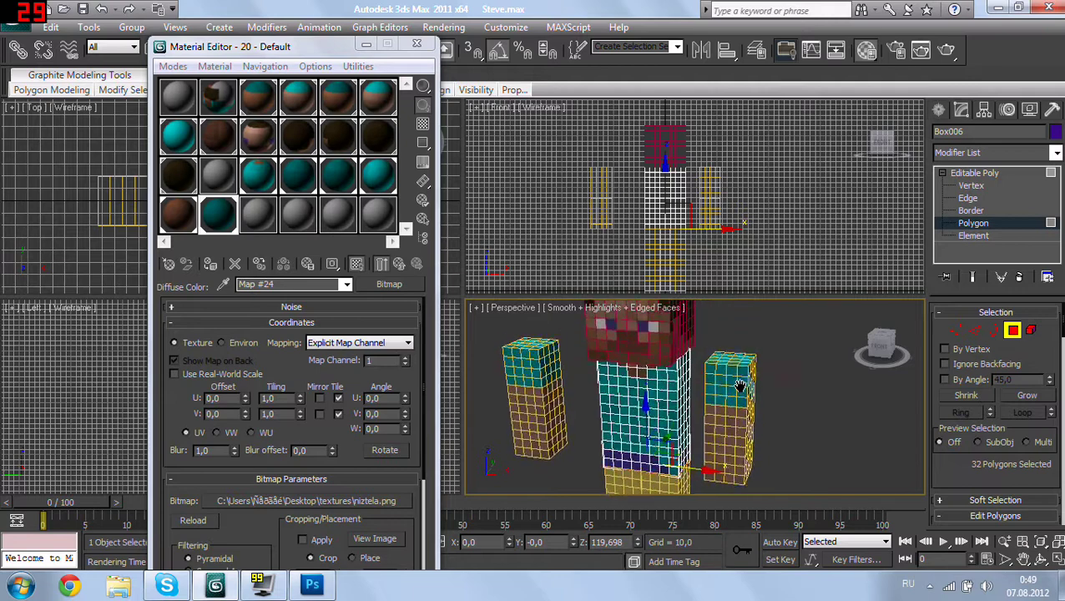
key(shift+q)
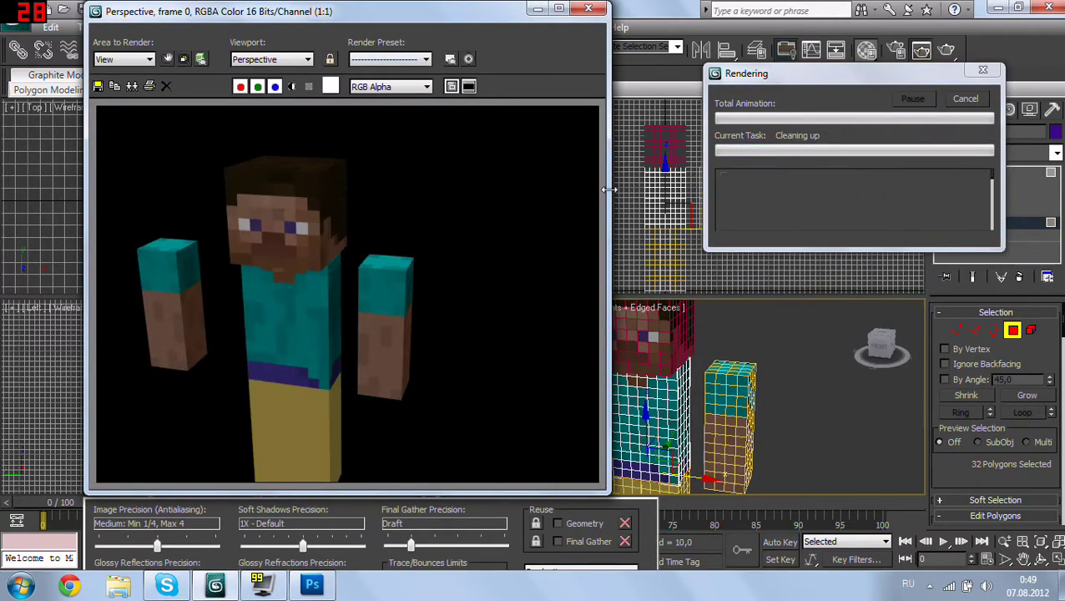
Step: Close the render, frame the lower body and leg, and clear the torso selection
click(588, 8)
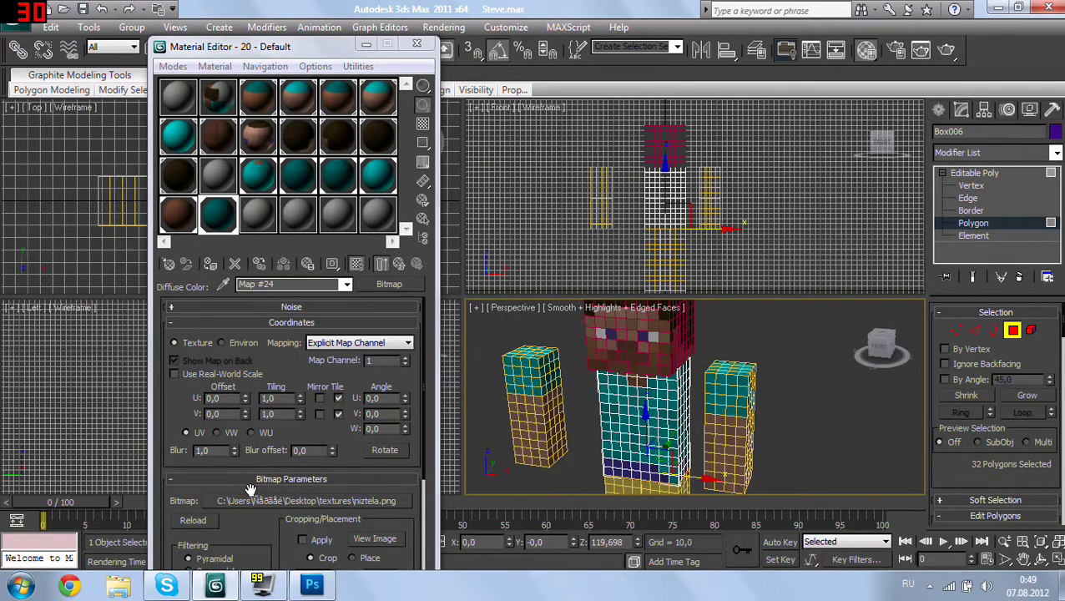
drag(249, 523, 257, 419)
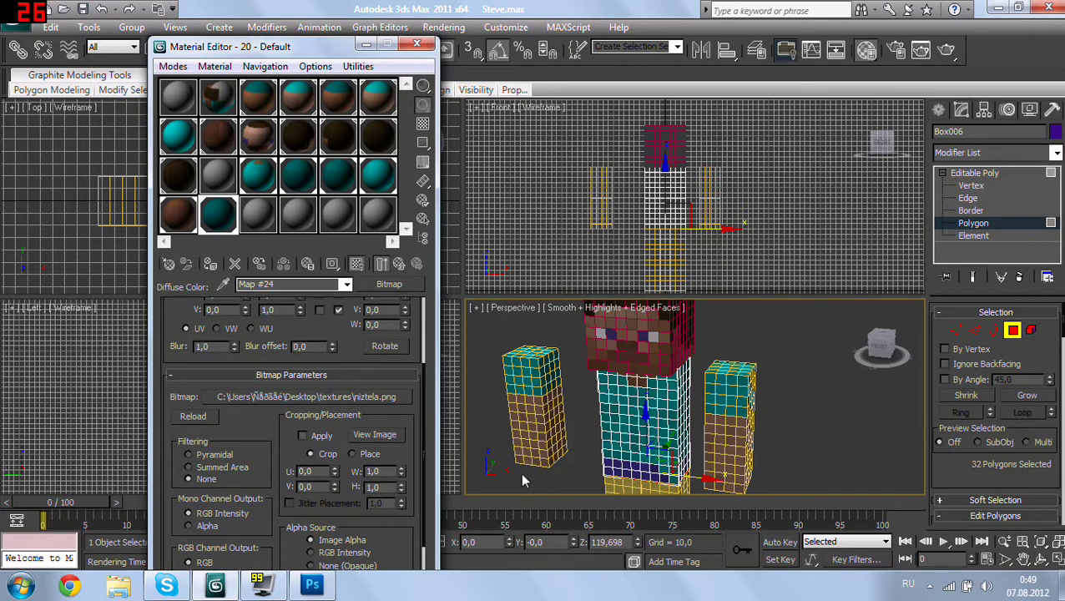
middle_drag(678, 420, 677, 370)
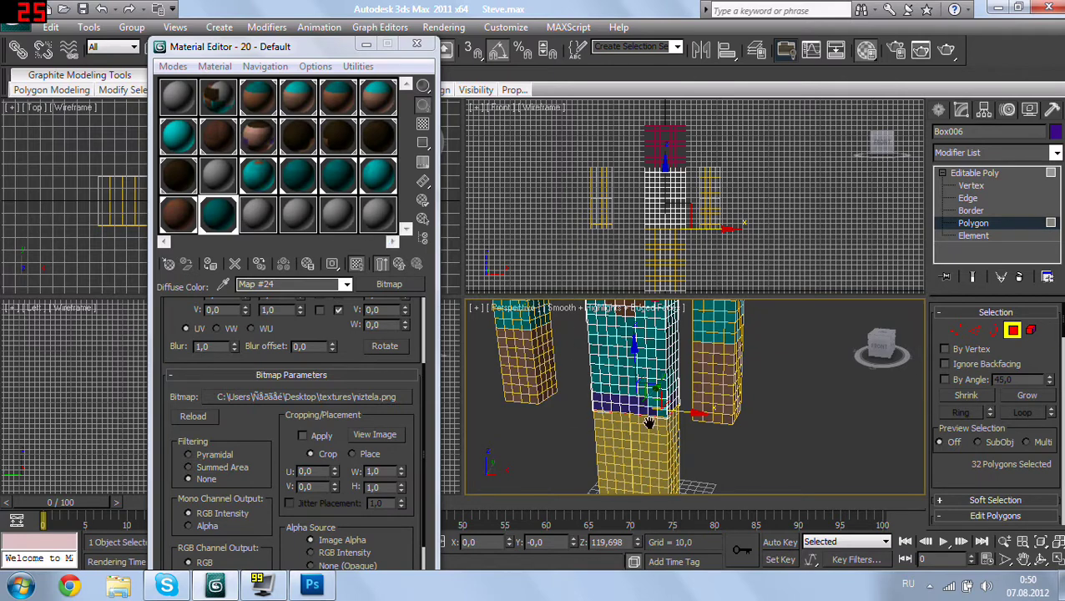
middle_drag(649, 422, 670, 381)
scroll(668, 404, up, 2)
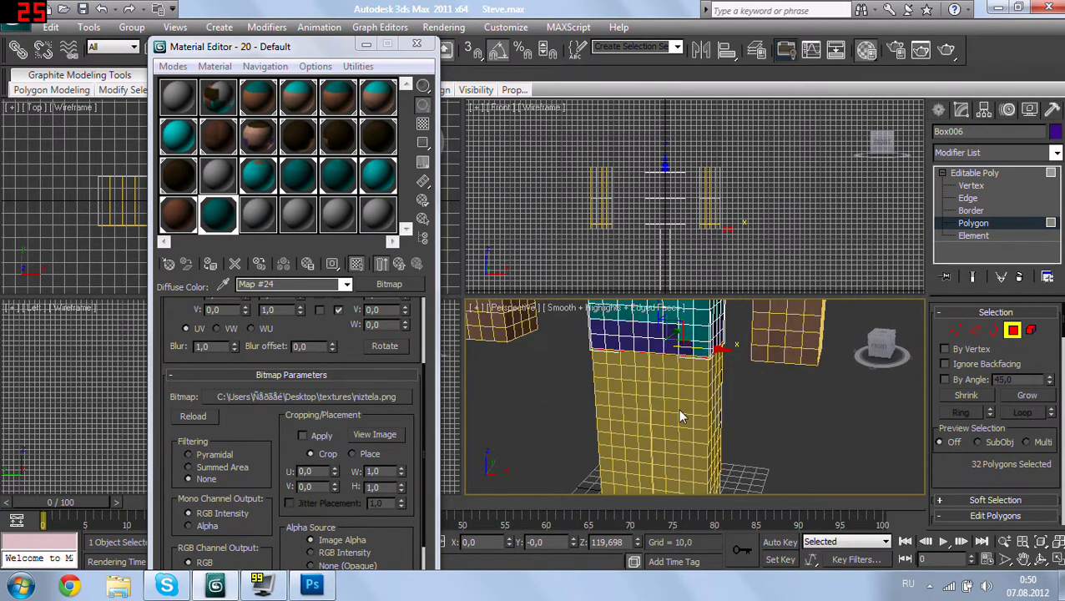
click(677, 408)
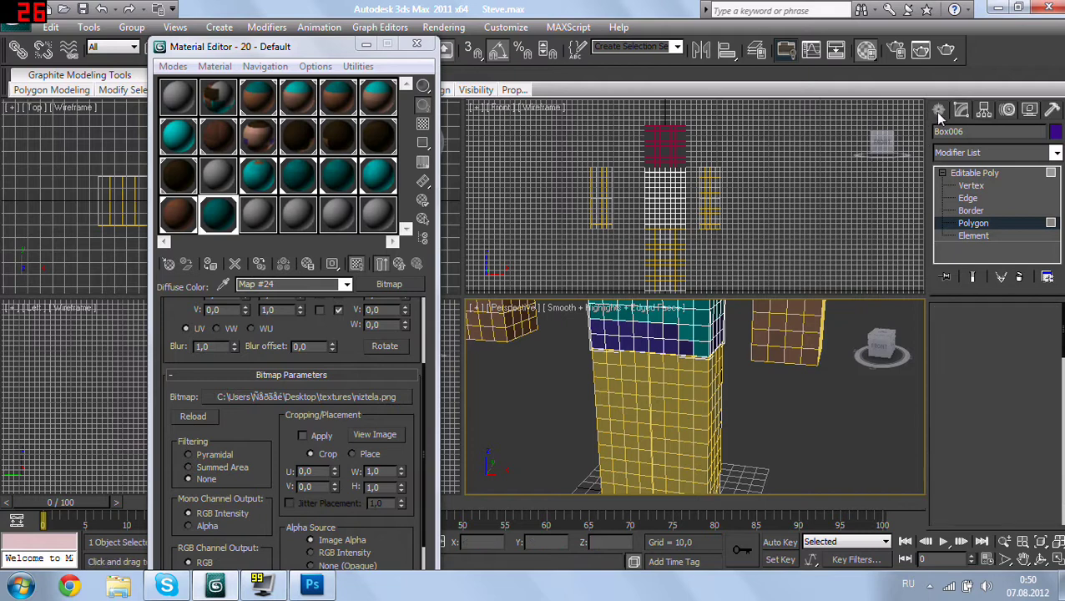
Step: Select the leg column Box004 and convert it to Editable Poly
click(939, 110)
click(698, 409)
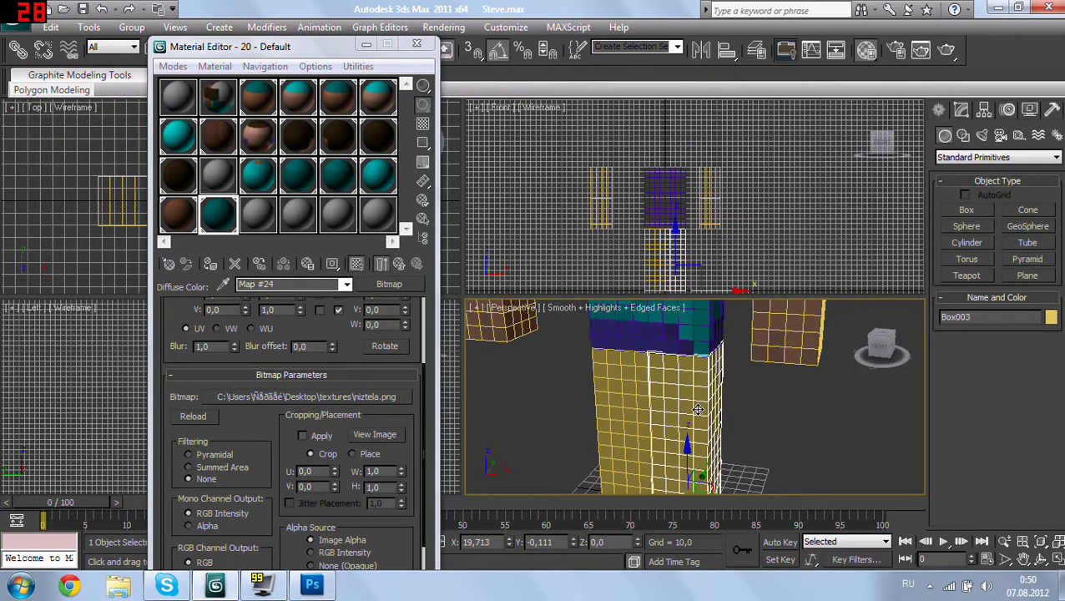
click(636, 415)
key(e)
right_click(643, 394)
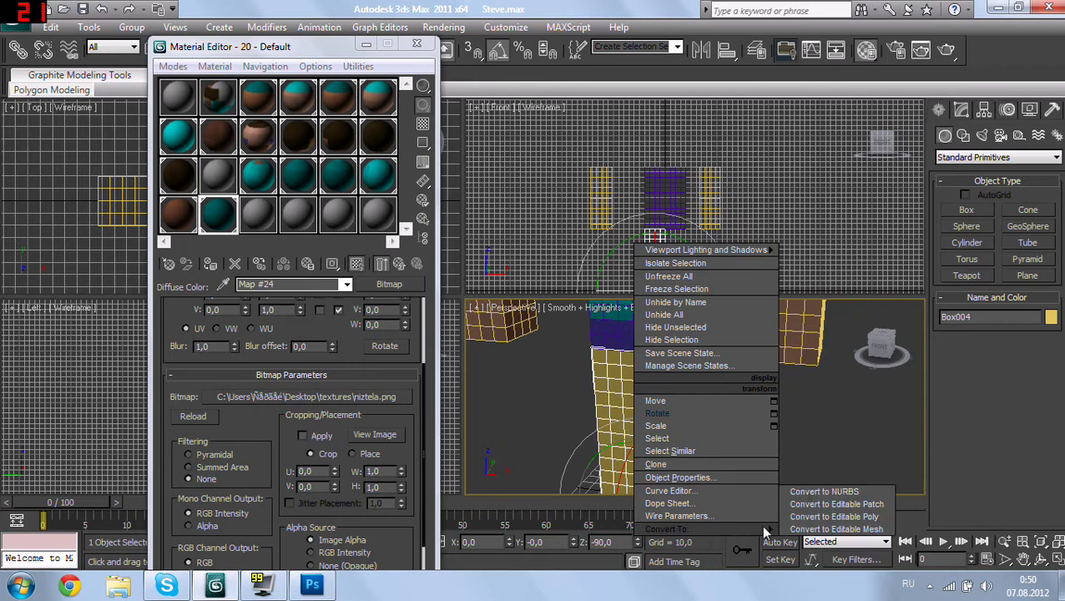
mouse_move(667, 529)
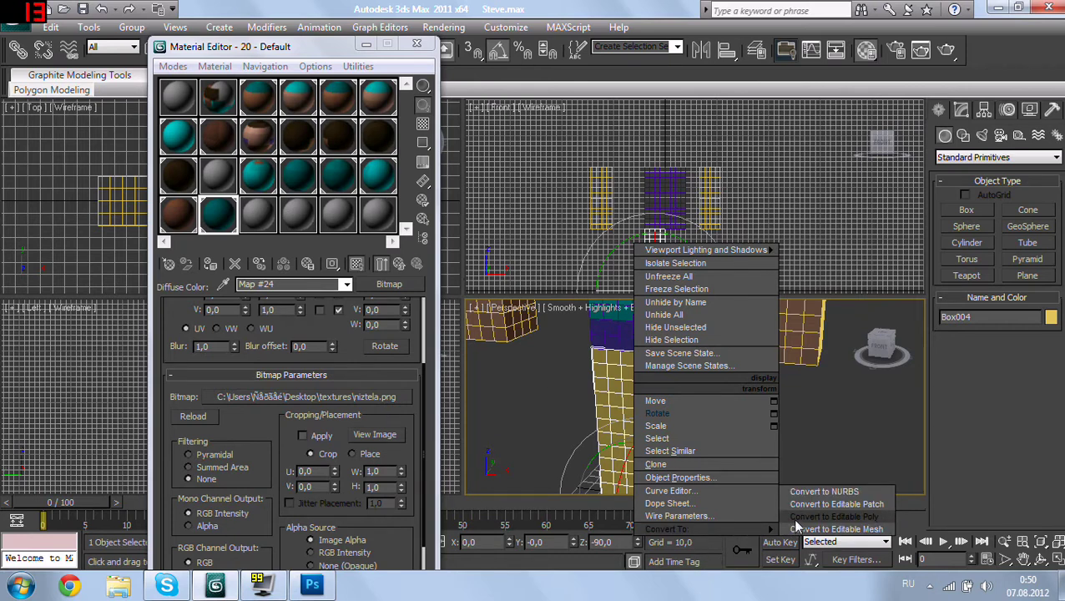
click(793, 517)
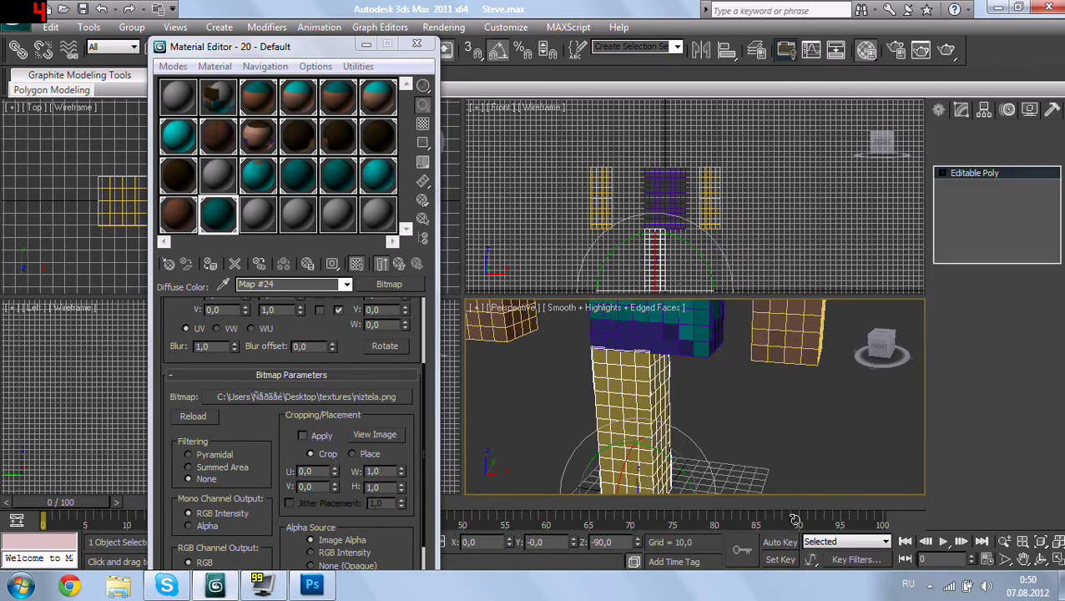
Step: Enter the leg's Polygon sub-object level and make the Top view active
click(942, 173)
click(954, 187)
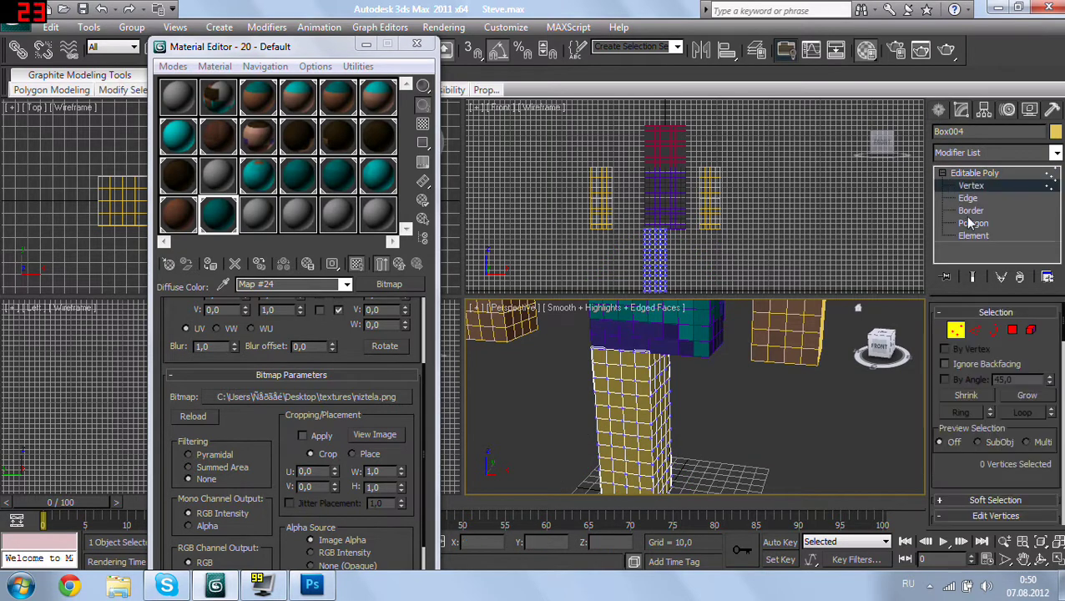
click(973, 223)
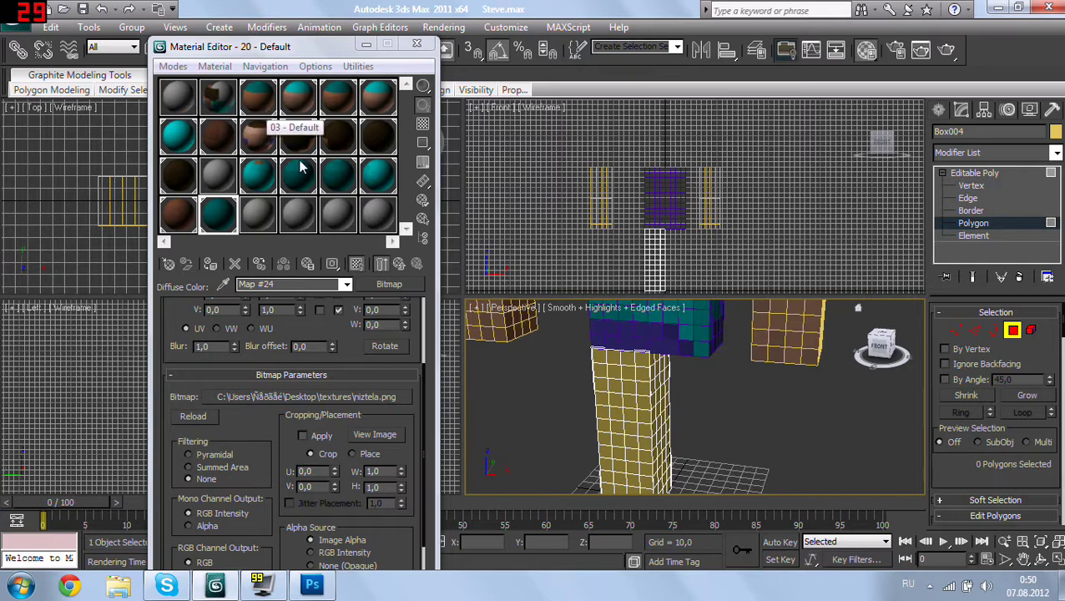
mouse_move(689, 431)
middle_down()
mouse_move(675, 364)
mouse_move(681, 394)
middle_up()
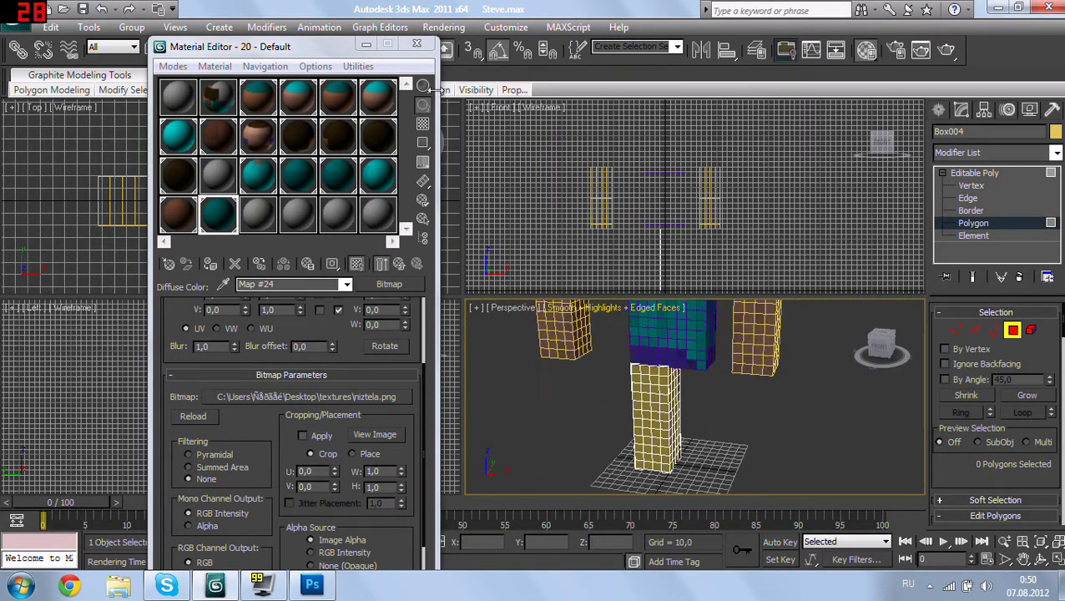
click(415, 47)
click(198, 167)
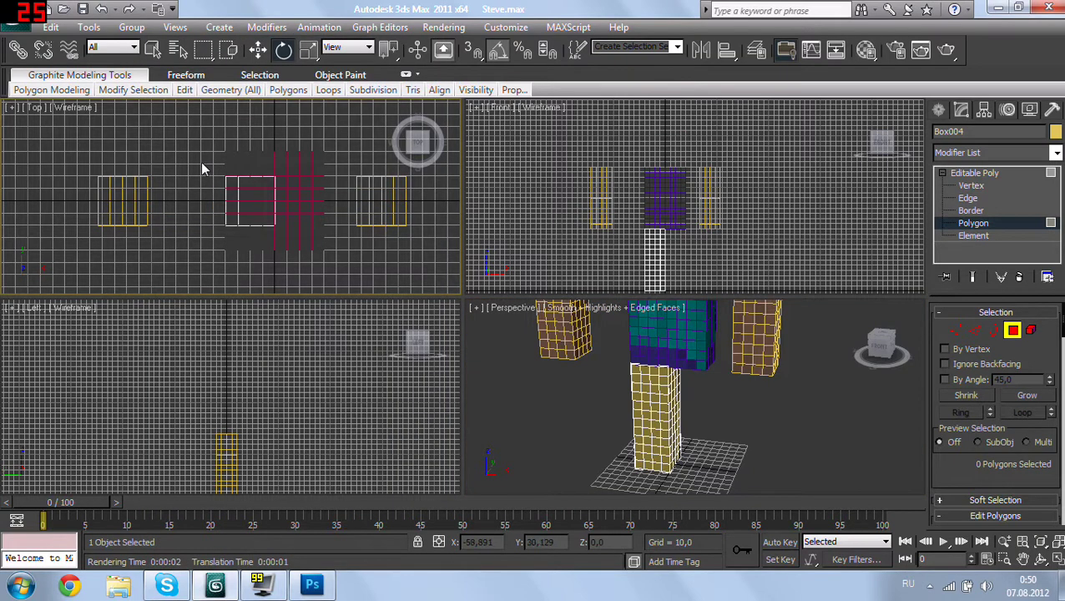
Step: Select the leg's top polygons and give a fresh material a verhnogi.png diffuse bitmap
drag(200, 170, 296, 252)
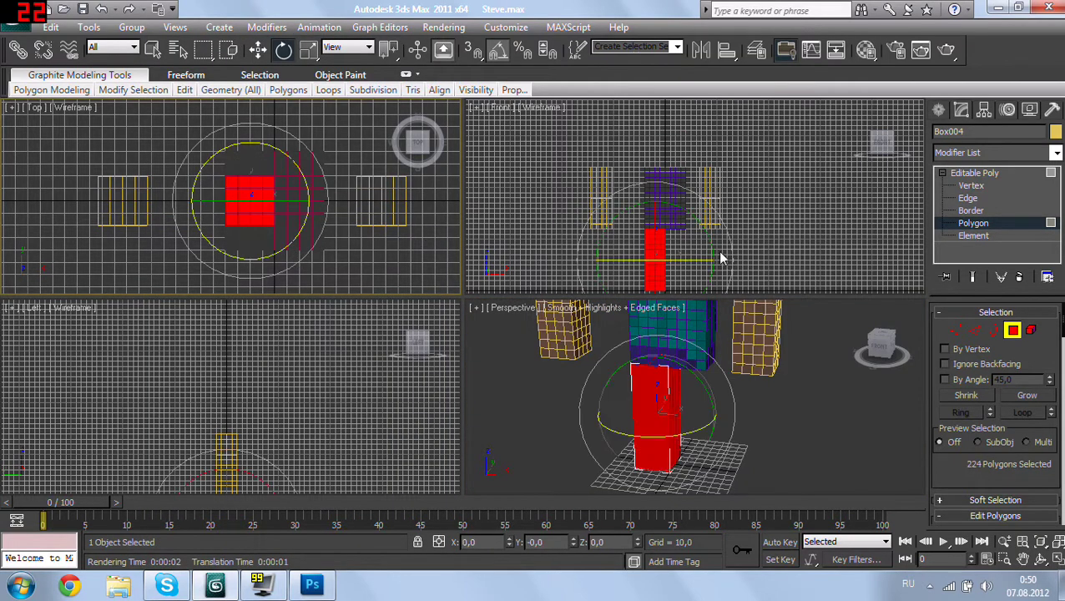
middle_drag(722, 259, 713, 178)
key(w)
middle_drag(724, 247, 735, 245)
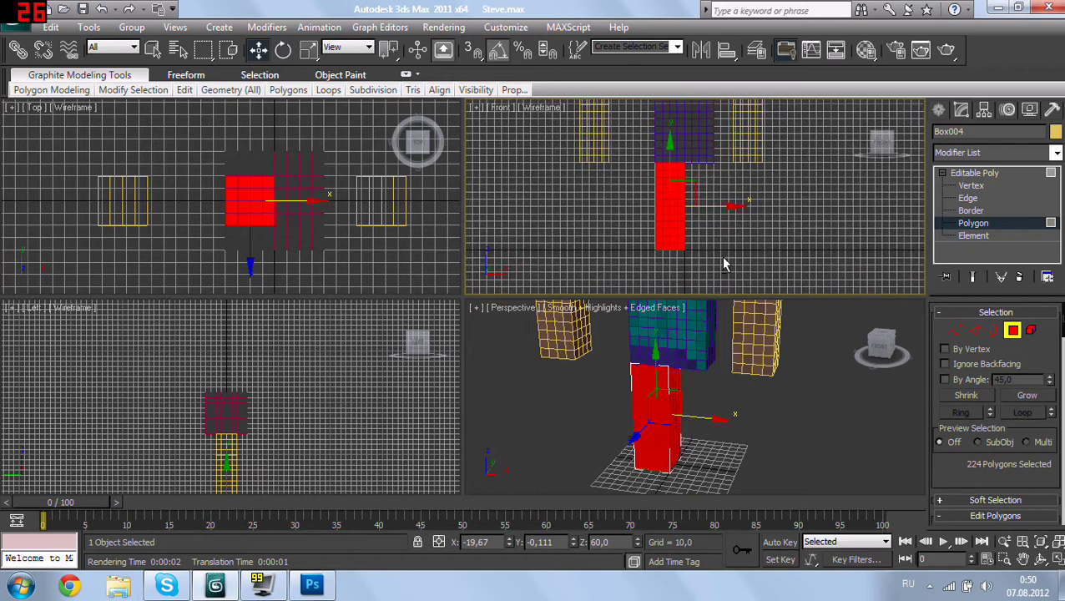
key(ctrl+z)
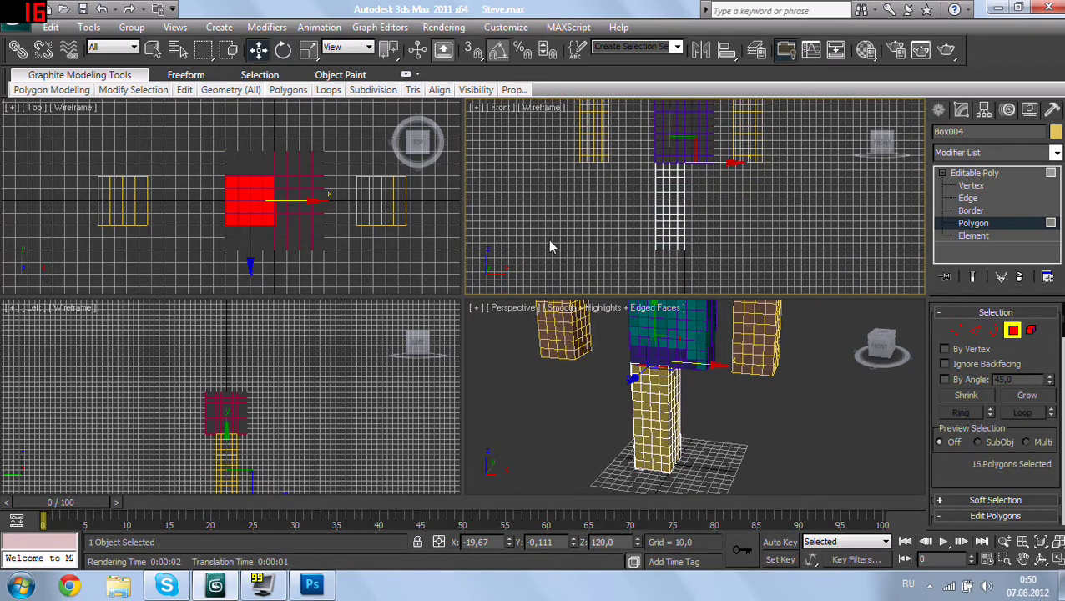
key(m)
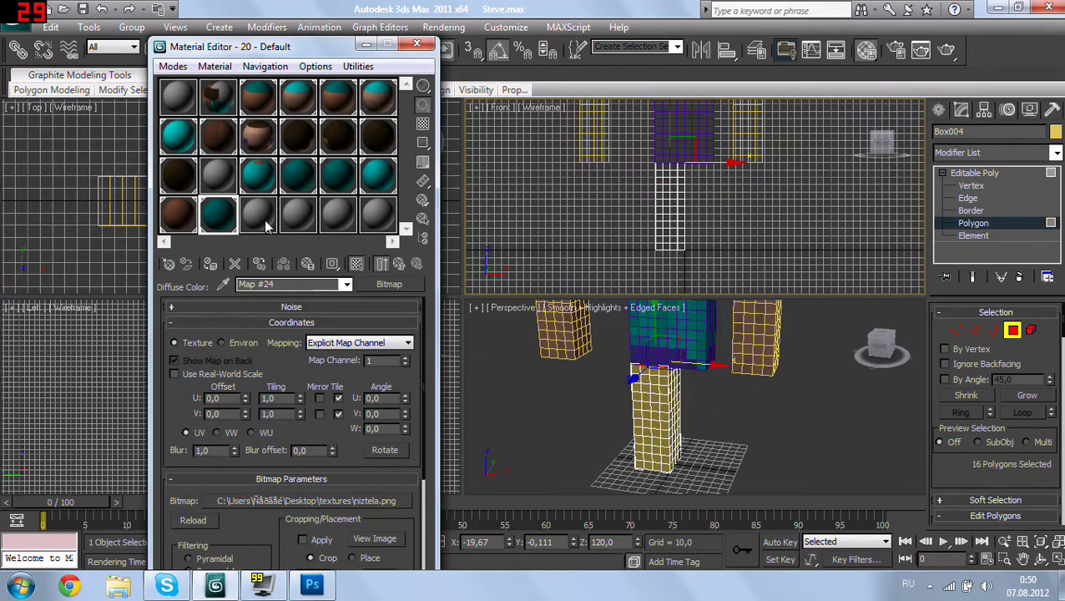
click(264, 221)
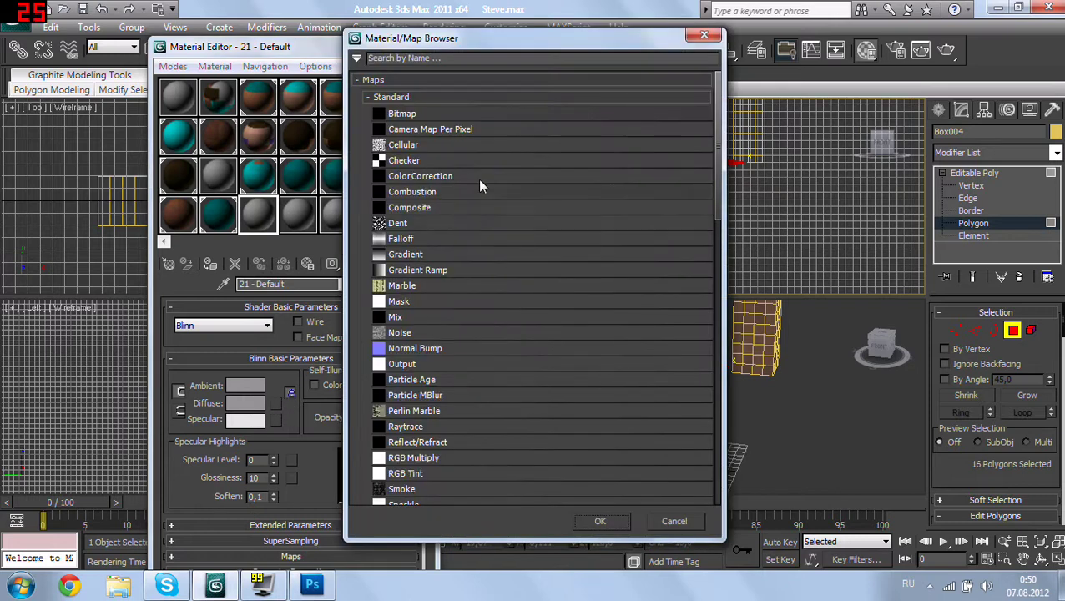
double_click(463, 116)
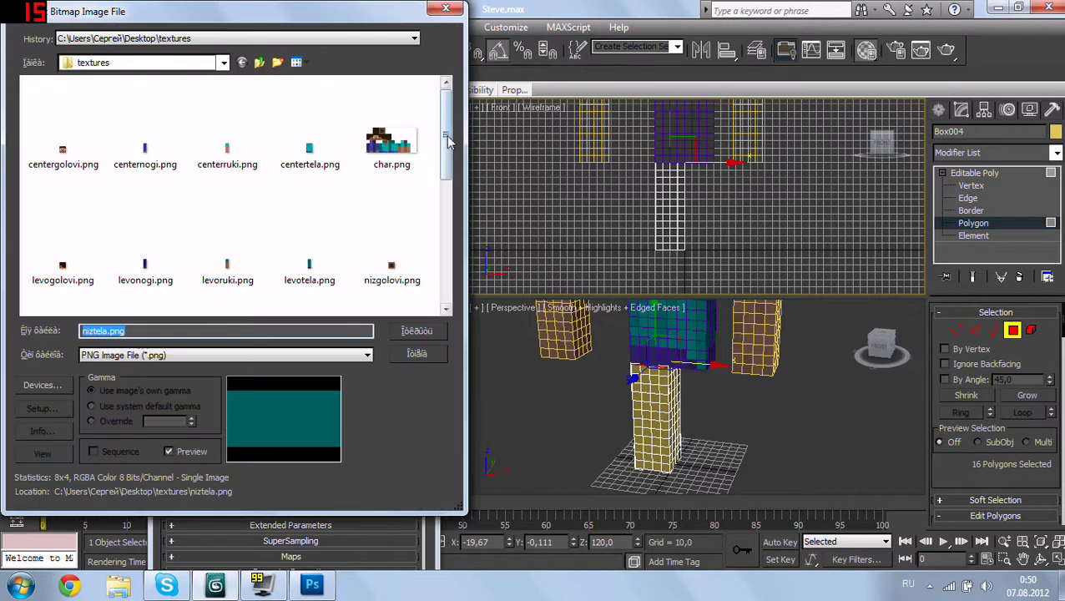
drag(446, 138, 447, 245)
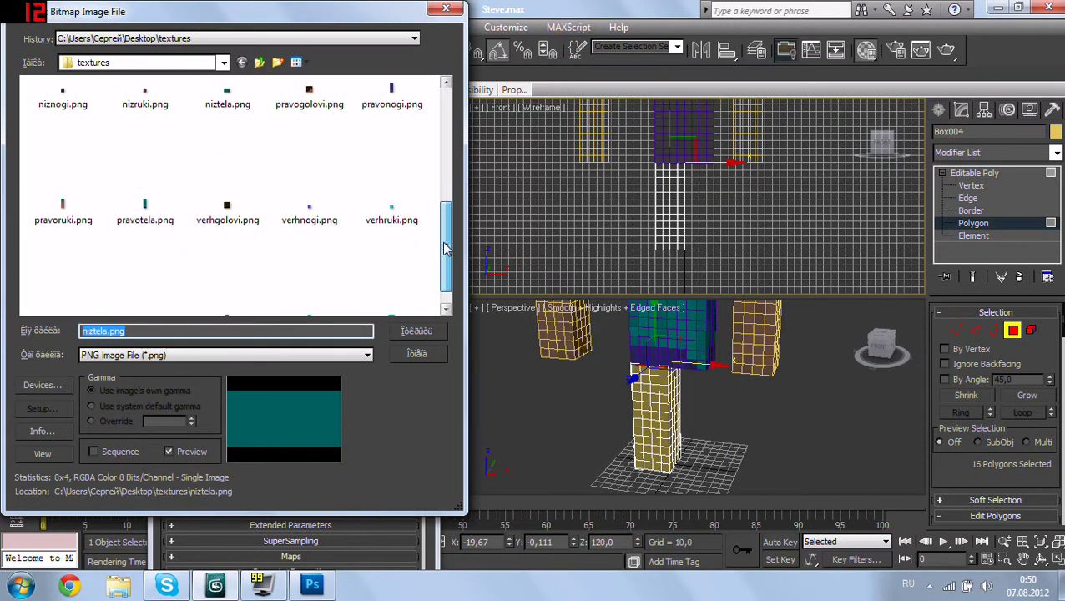
click(307, 216)
double_click(307, 215)
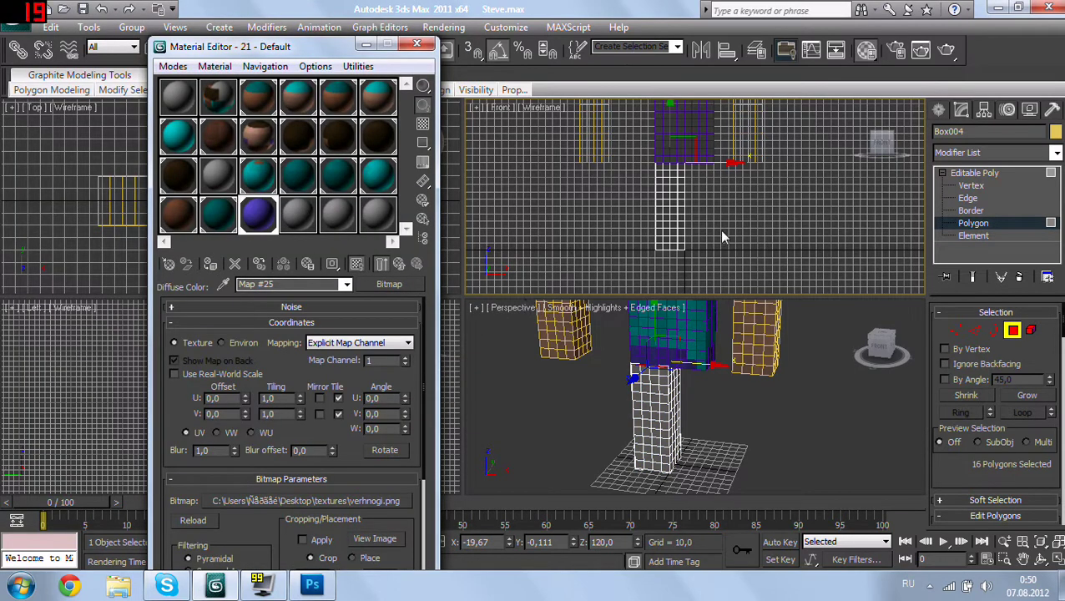
Step: Select the leg's bottom polygons and load niznogi.png into material 22's diffuse map
click(628, 174)
mouse_move(625, 140)
mouse_down()
mouse_move(731, 247)
mouse_move(725, 267)
mouse_move(716, 255)
mouse_move(522, 211)
mouse_up()
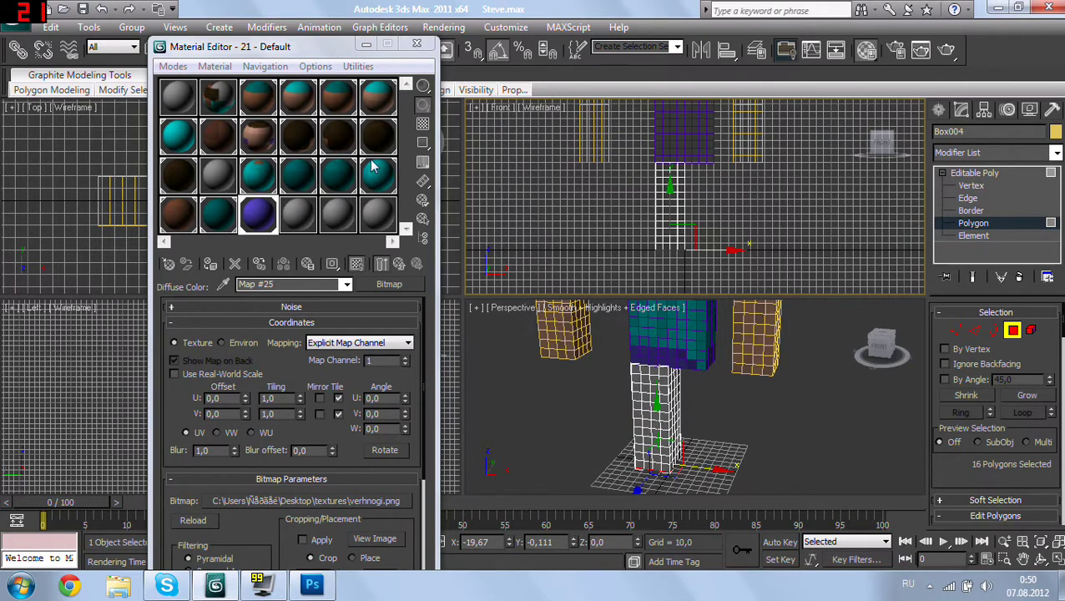
scroll(247, 521, down, 2)
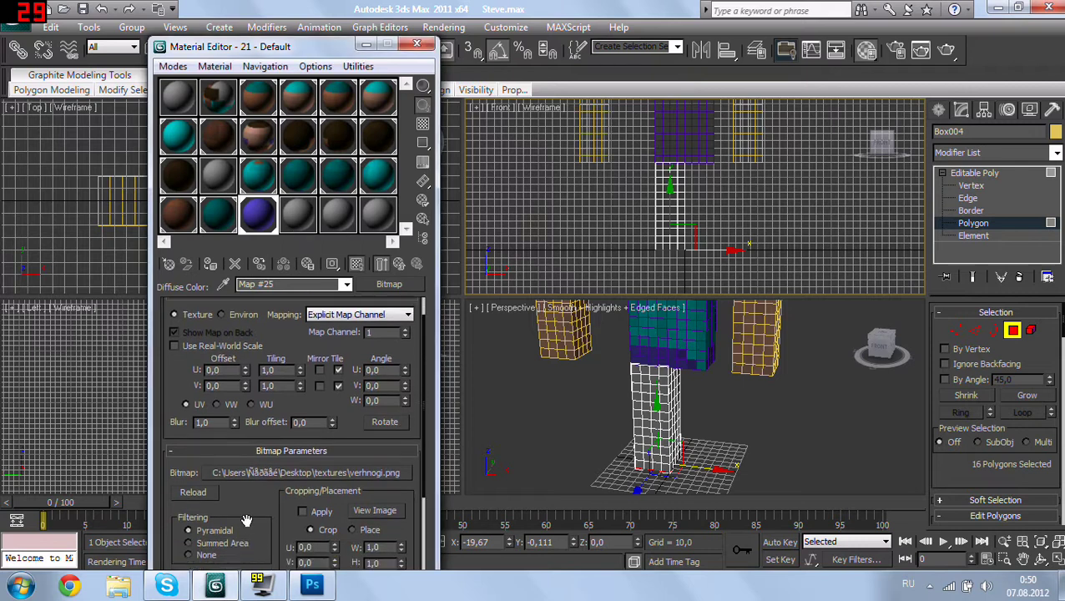
click(297, 214)
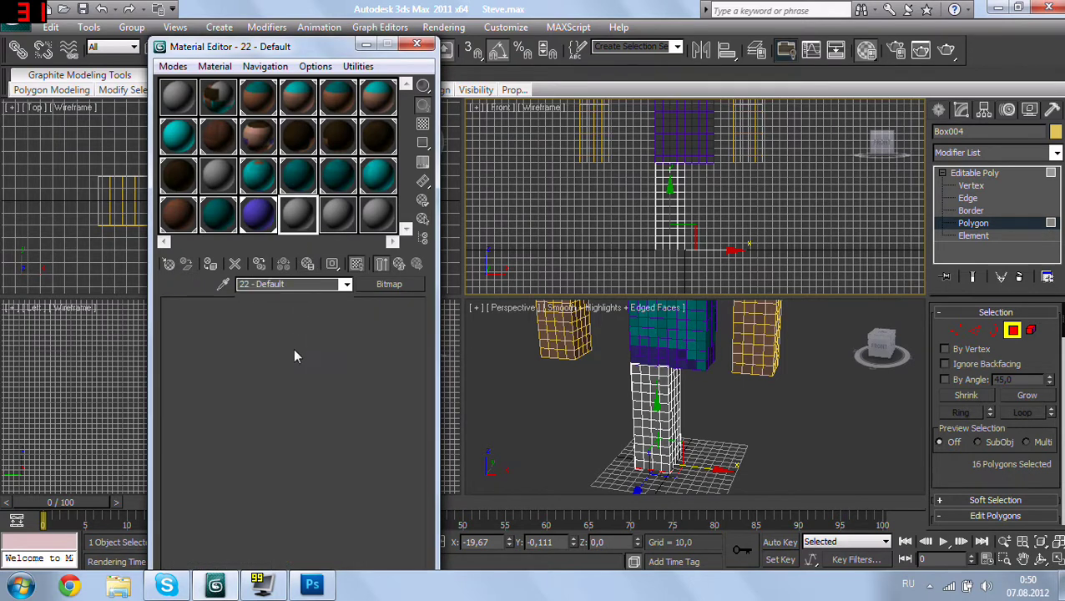
click(274, 408)
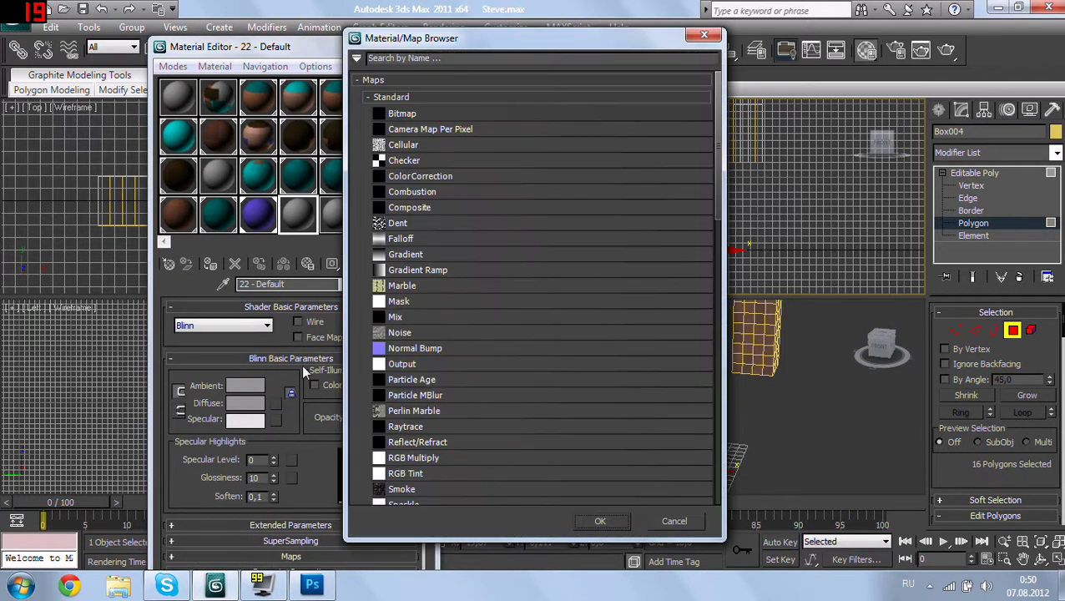
double_click(429, 113)
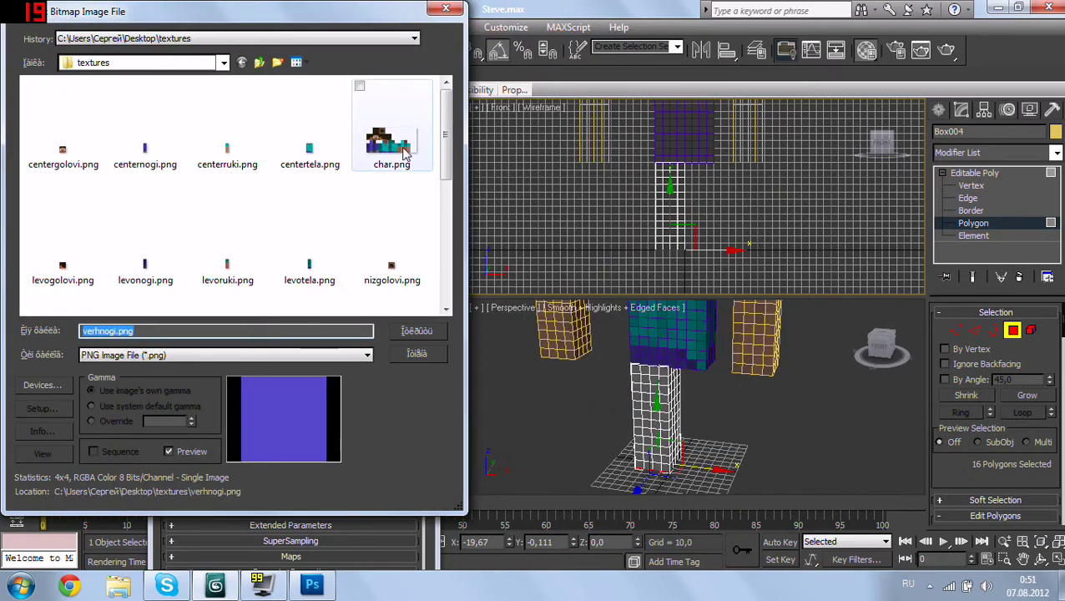
drag(448, 136, 453, 192)
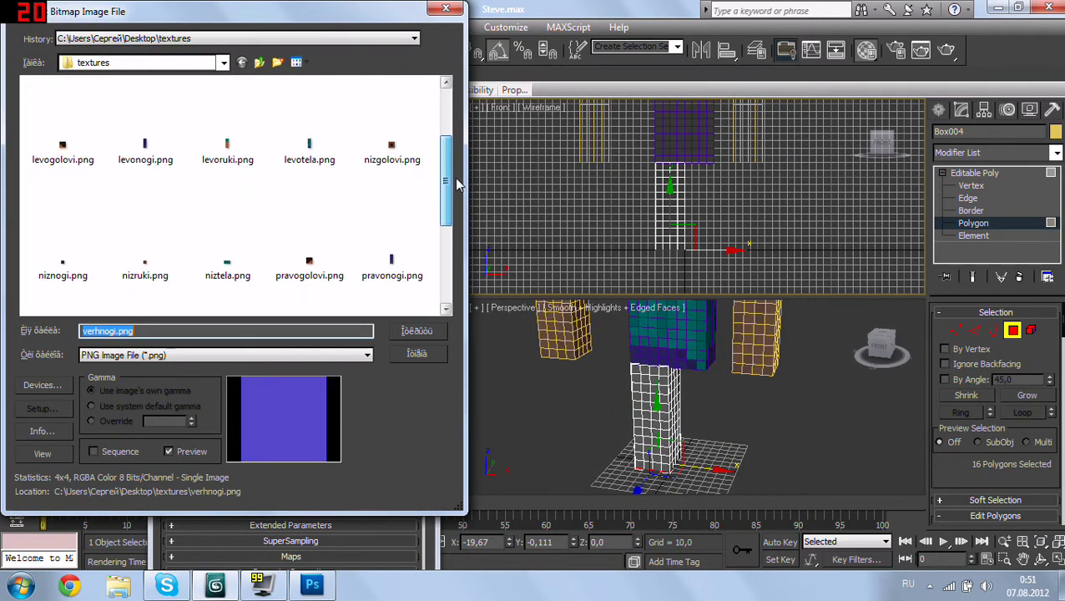
double_click(62, 217)
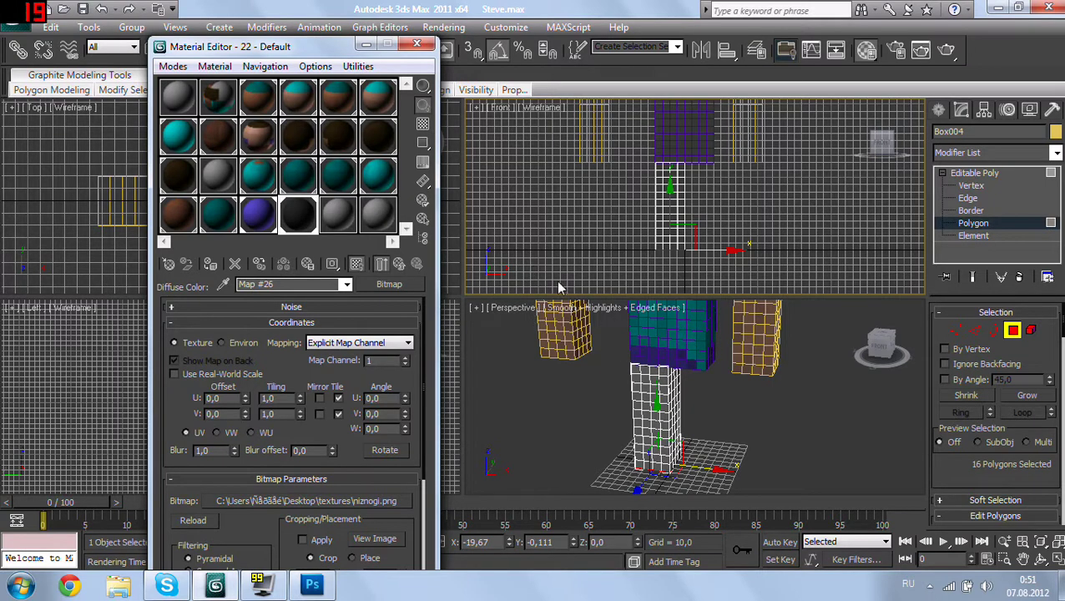
click(345, 224)
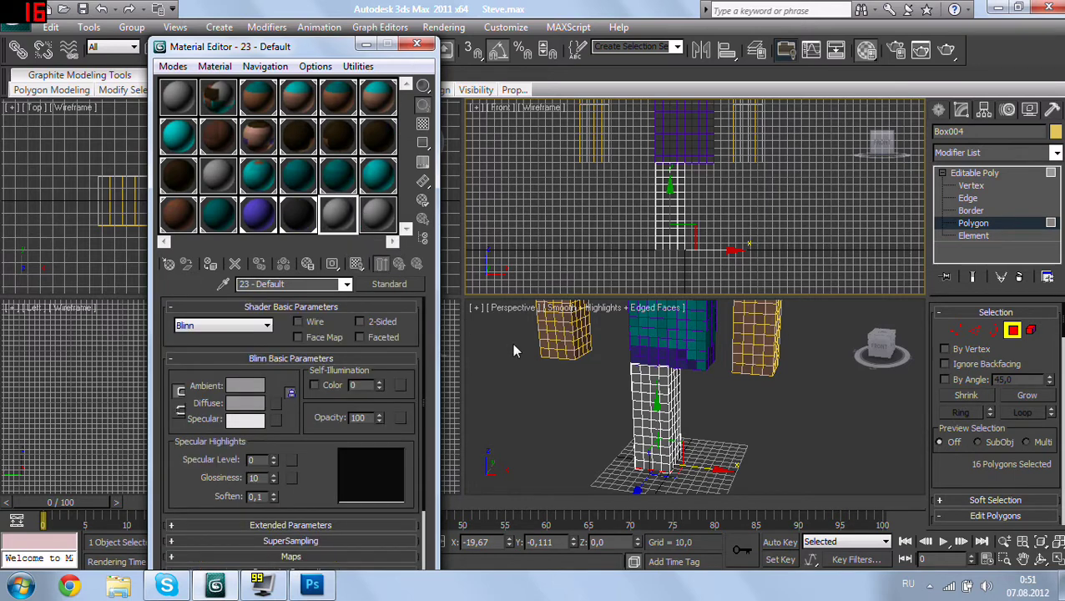
click(417, 43)
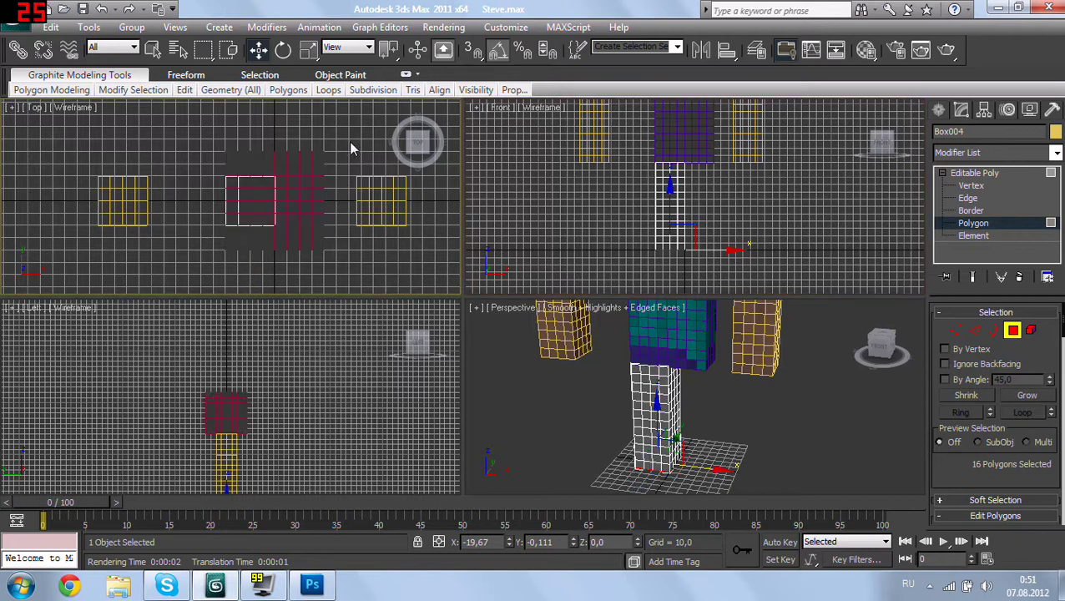
Step: Select the leg column's front polygons and give their material a centernogi.png diffuse bitmap
drag(187, 157, 290, 209)
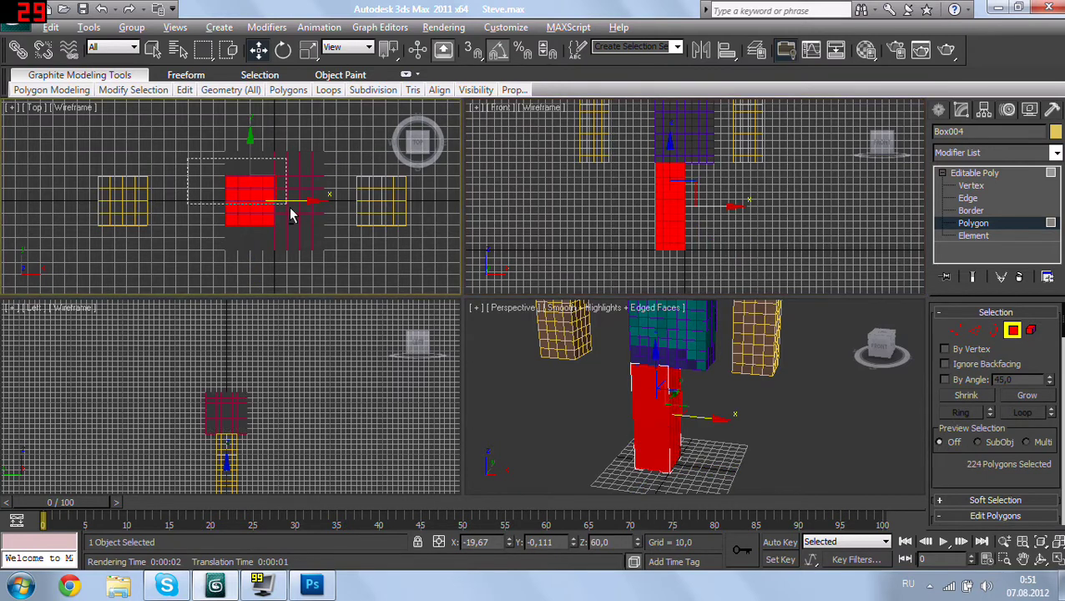
click(302, 225)
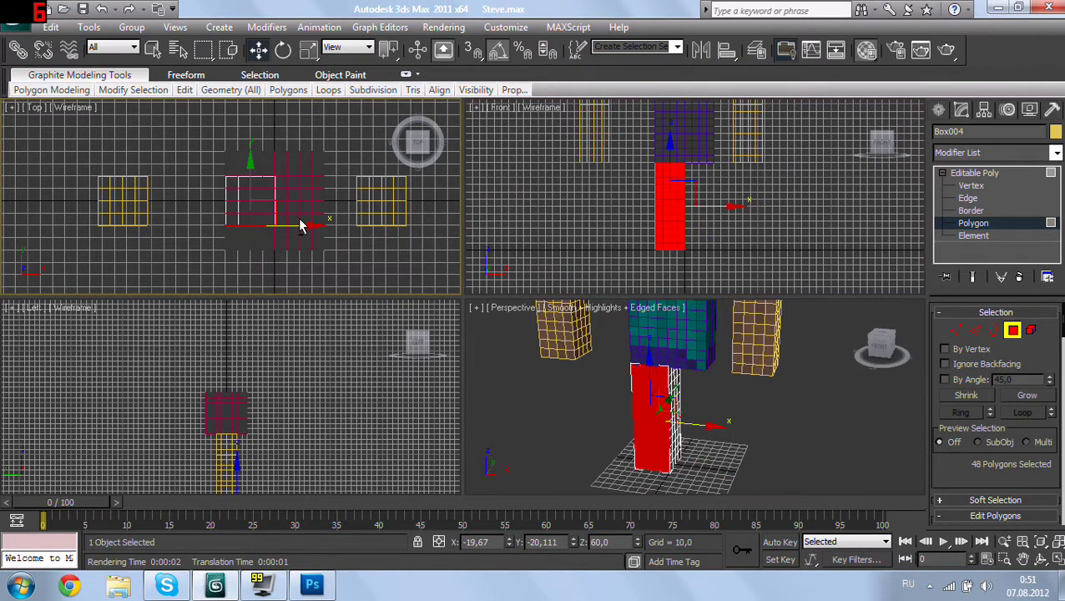
key(m)
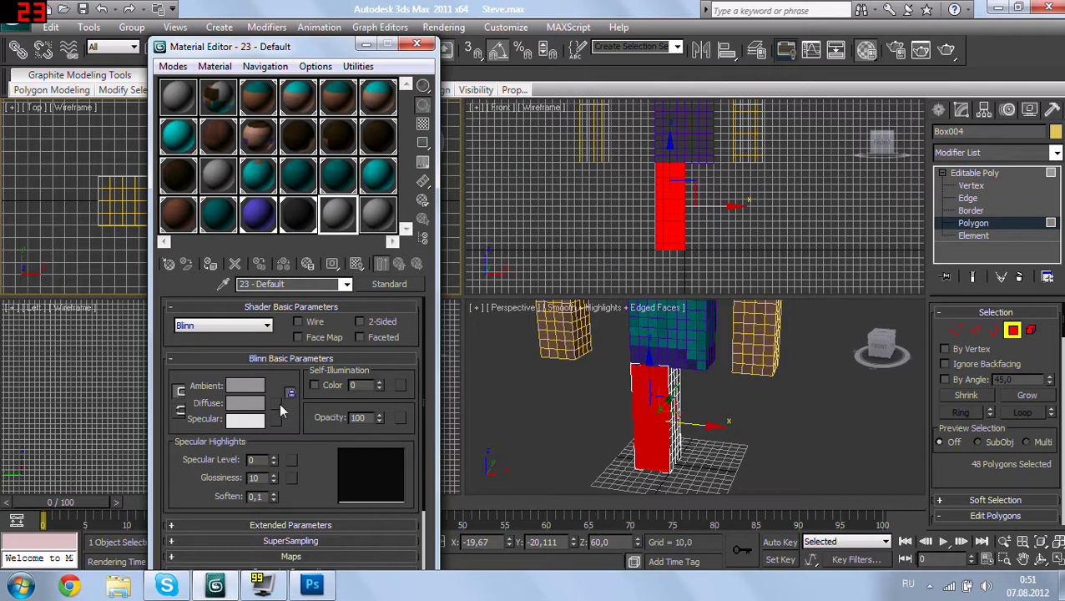
click(279, 405)
double_click(419, 119)
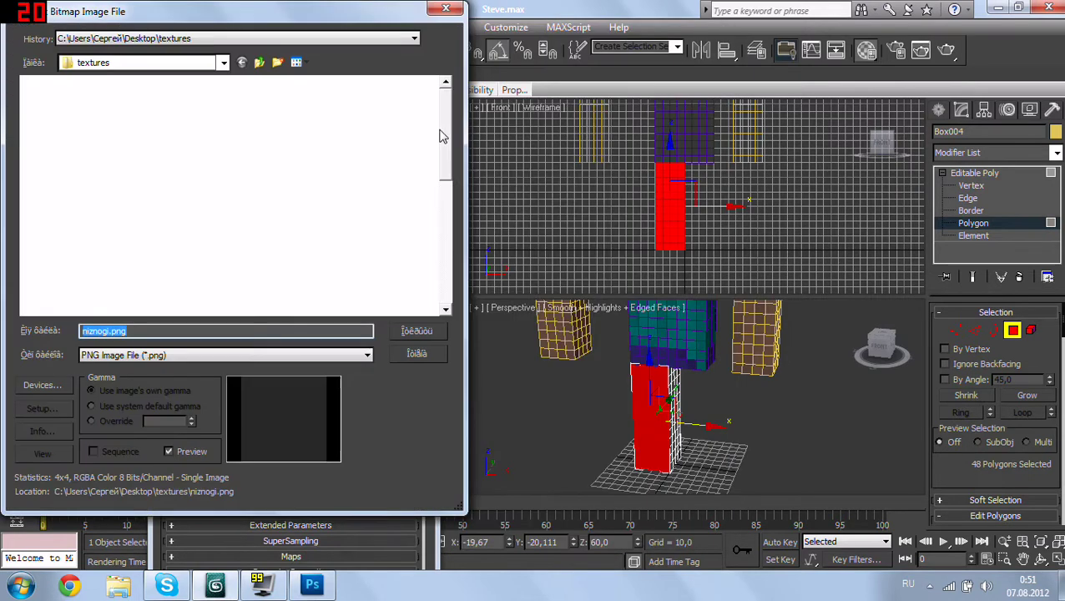
drag(442, 135, 441, 267)
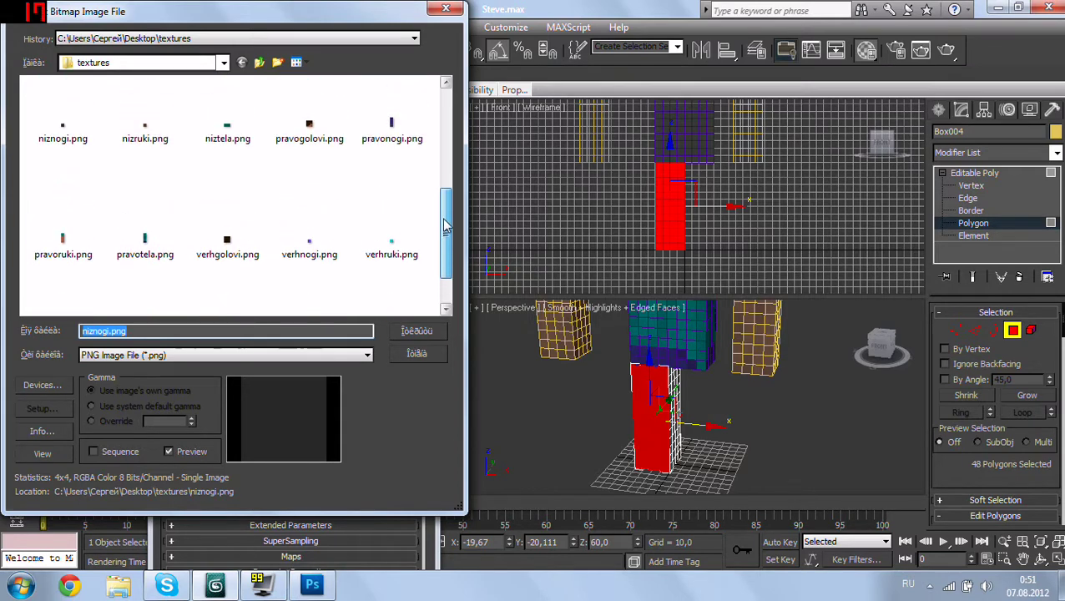
drag(441, 267, 445, 129)
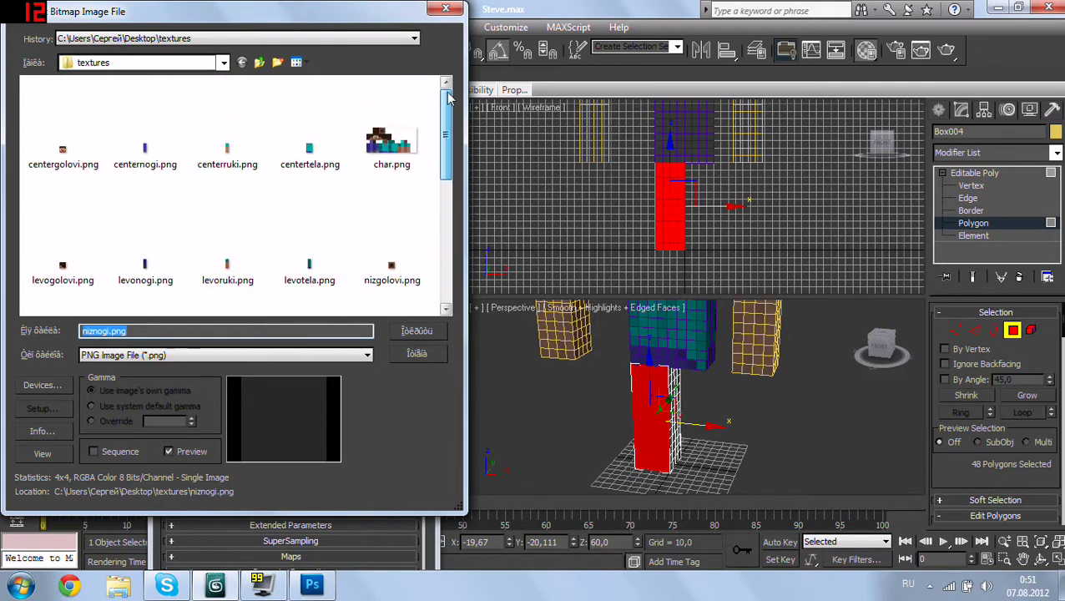
double_click(146, 150)
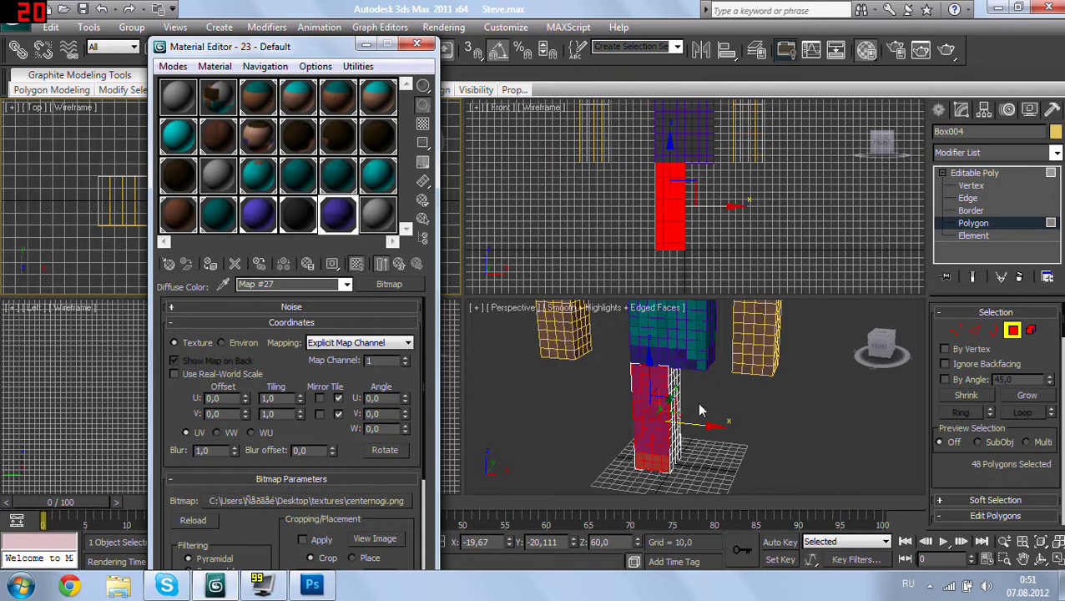
Step: Browse the other material samples, including the niznogi.png one, then close the Material Editor
scroll(237, 543, down, 2)
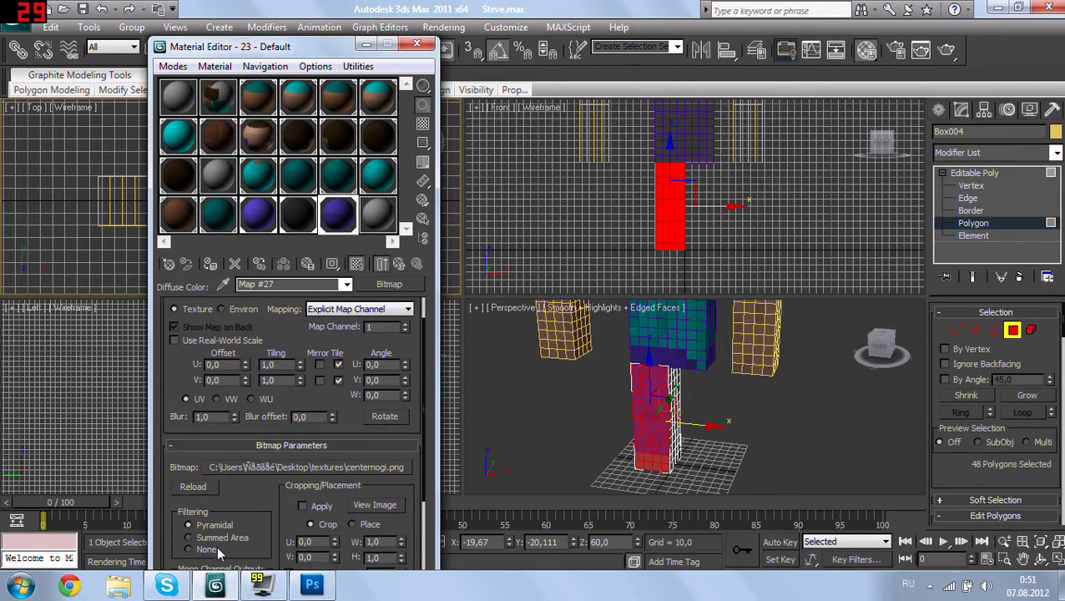
click(298, 214)
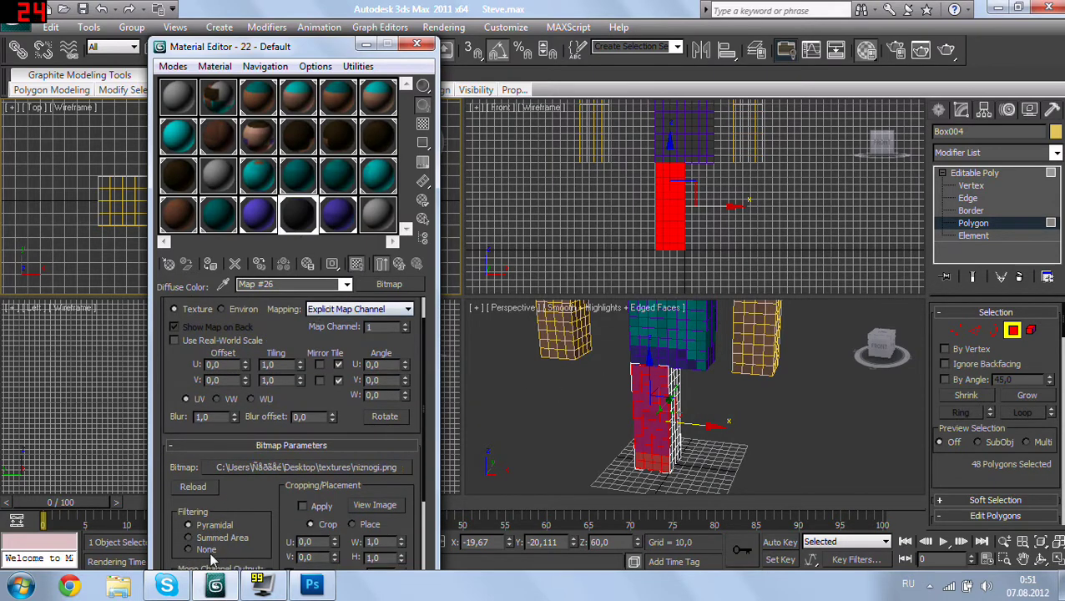
click(370, 215)
click(416, 44)
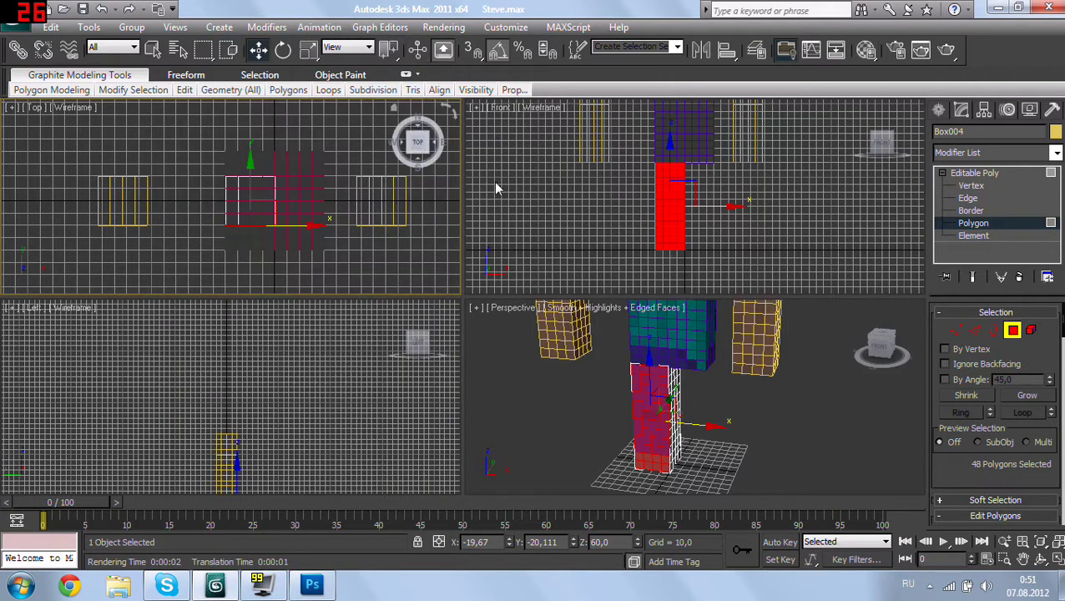
click(191, 144)
Step: Select the leg polygons and create a material with pravonogi.png as its diffuse bitmap
drag(254, 191, 254, 193)
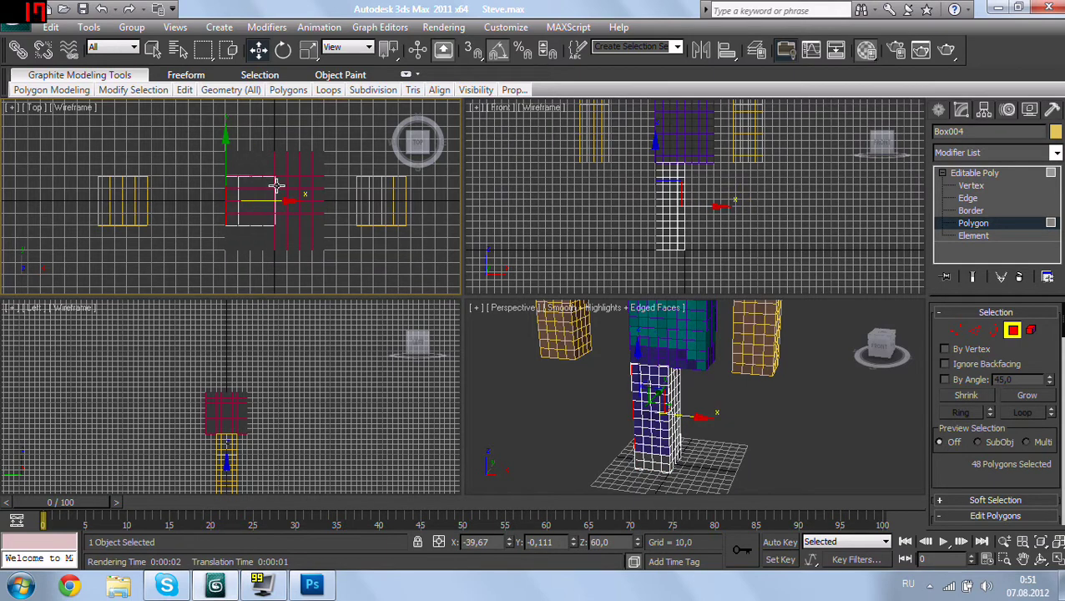
key(m)
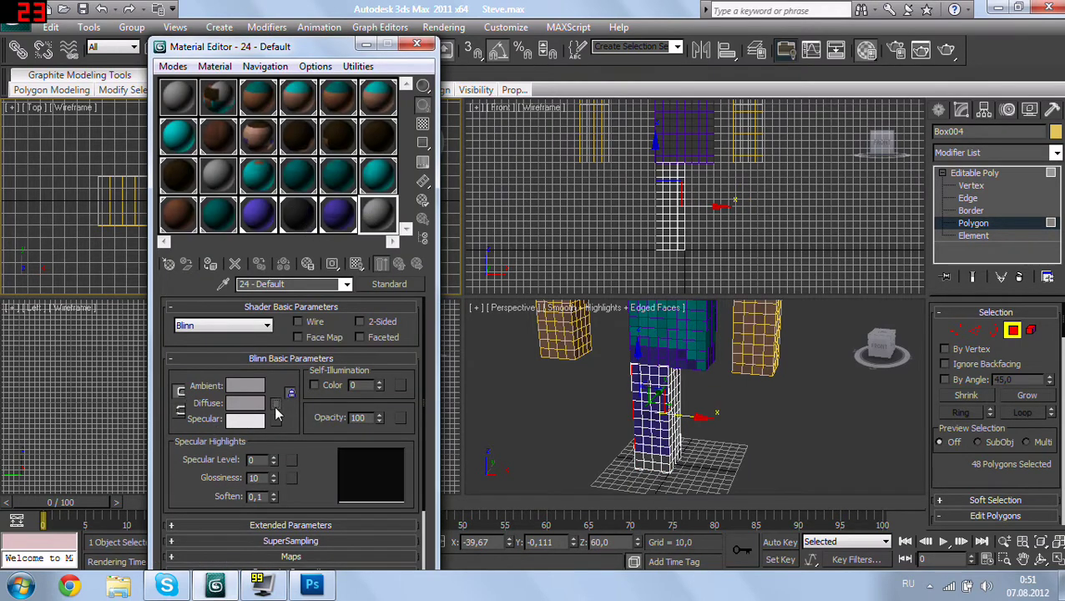
click(276, 404)
double_click(445, 115)
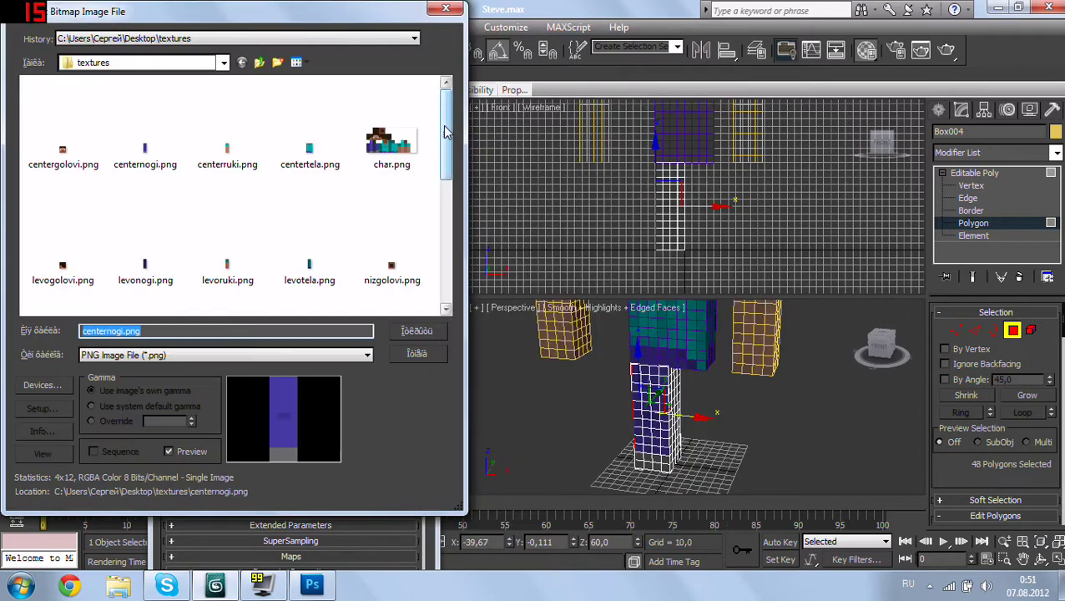
scroll(420, 299, down, 5)
scroll(433, 245, up, 2)
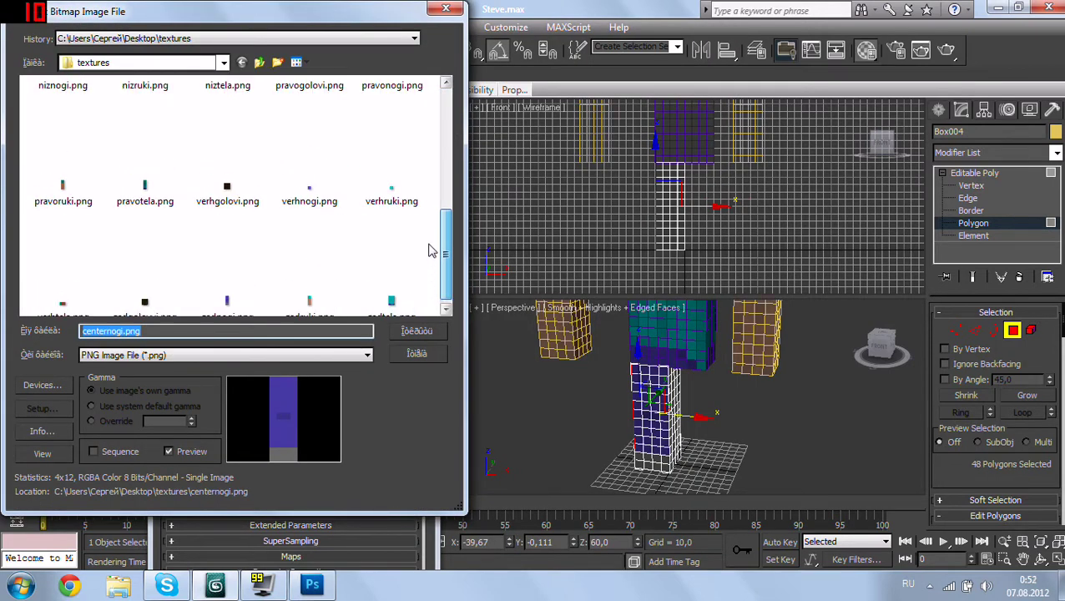
double_click(375, 119)
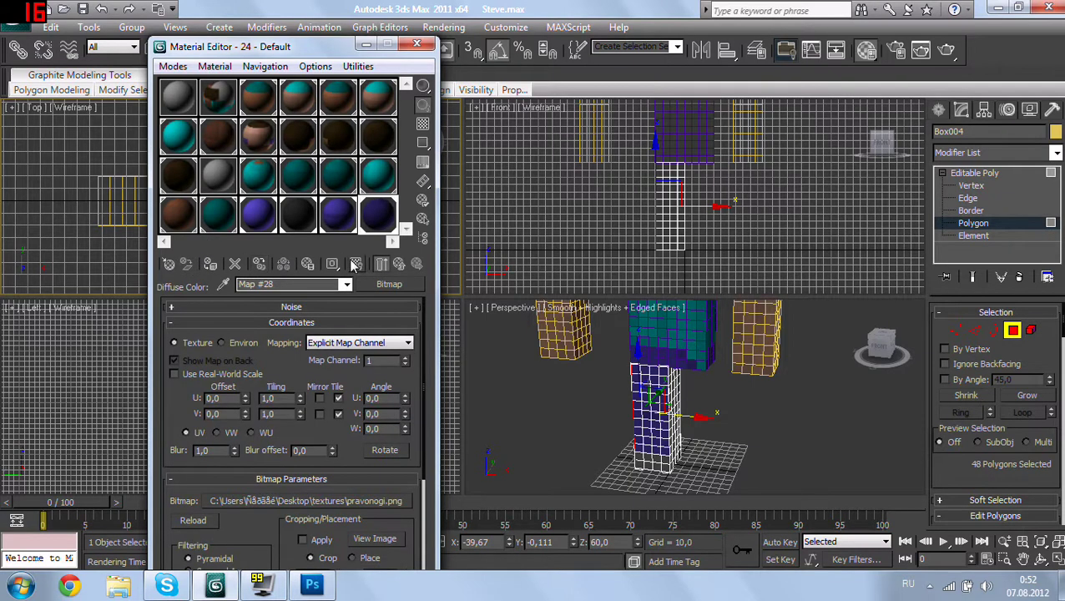
drag(232, 532, 238, 473)
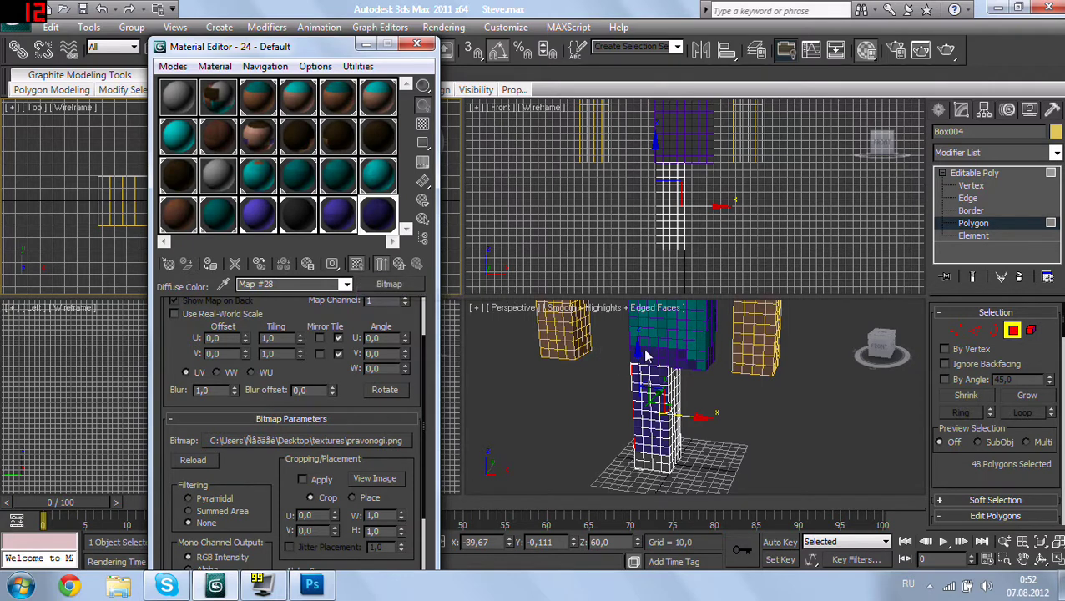
Step: Assign the pravonogi.png material to all of the leg column's polygons
mouse_move(612, 400)
alt+middle_down()
mouse_move(729, 372)
mouse_move(677, 418)
mouse_move(525, 430)
mouse_move(549, 441)
mouse_move(720, 430)
mouse_move(721, 415)
mouse_move(538, 440)
mouse_move(571, 456)
alt+middle_up()
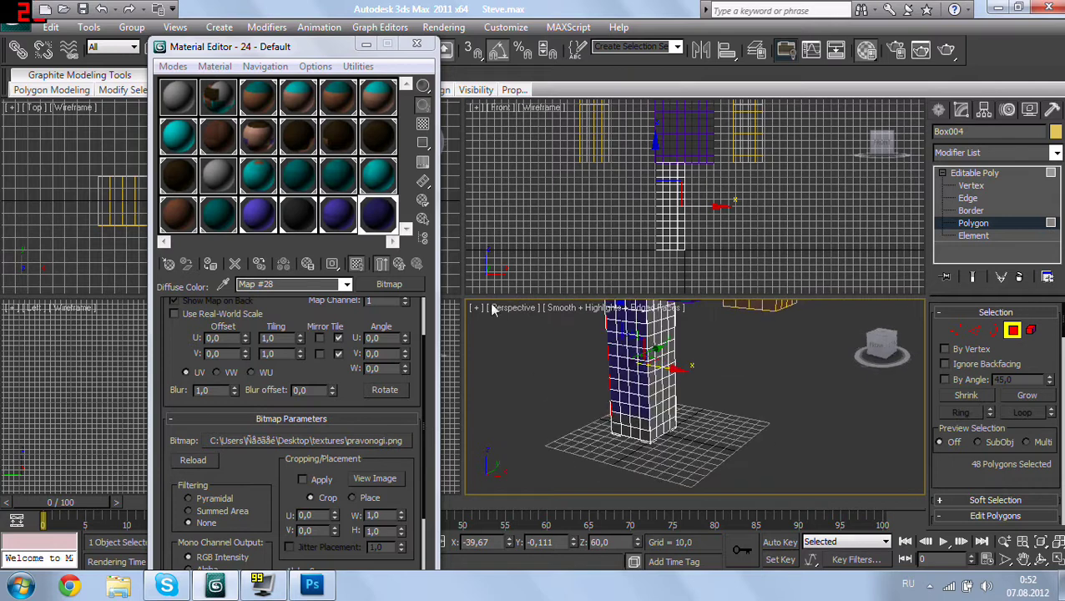
click(417, 43)
right_click(316, 177)
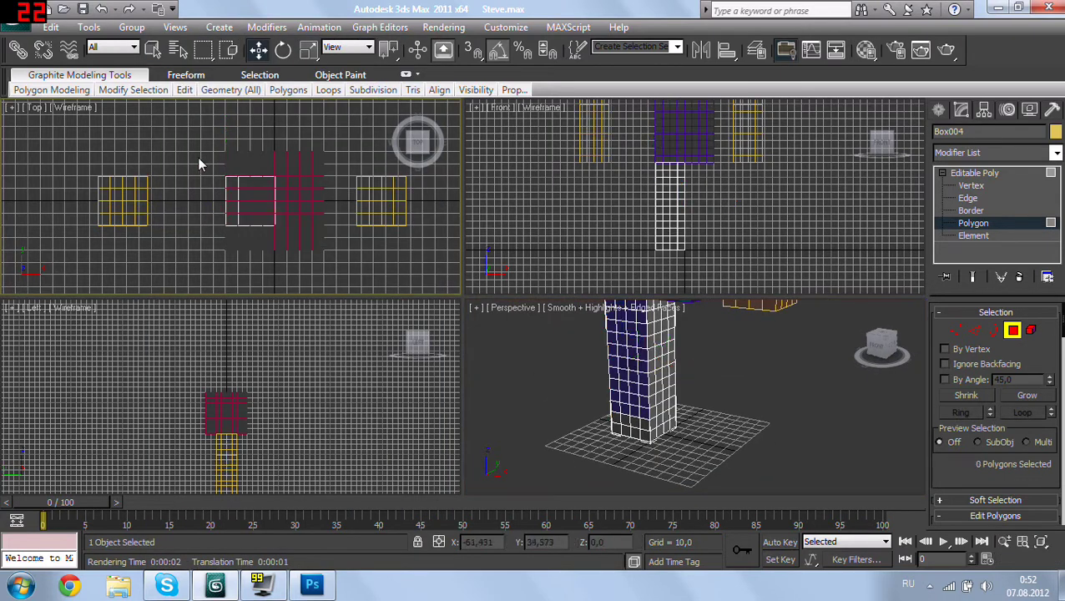
mouse_move(231, 171)
mouse_down()
mouse_move(302, 247)
mouse_move(270, 235)
mouse_up()
key(m)
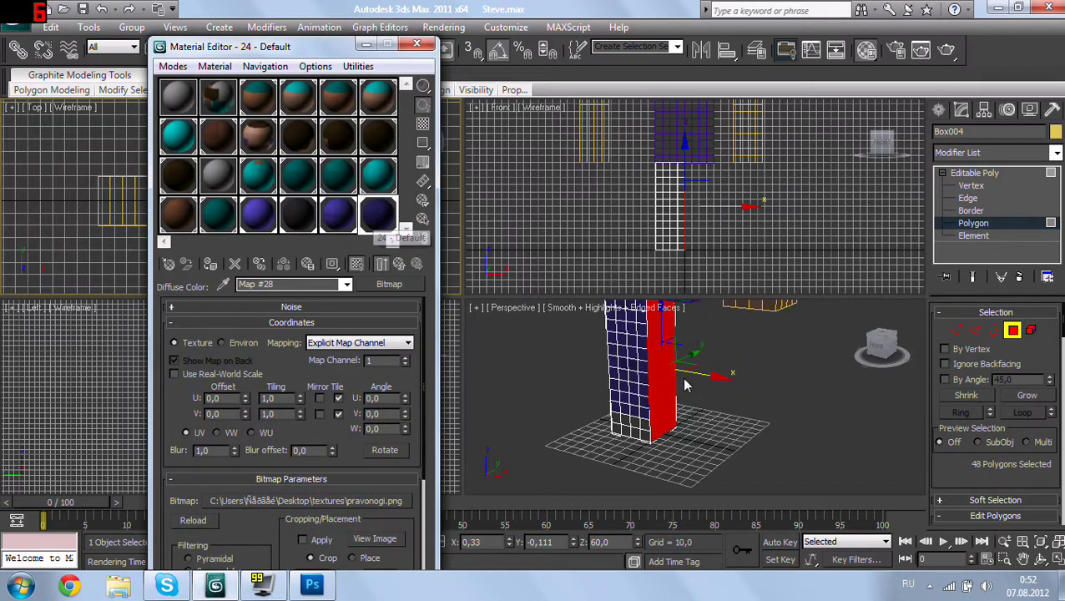
click(209, 266)
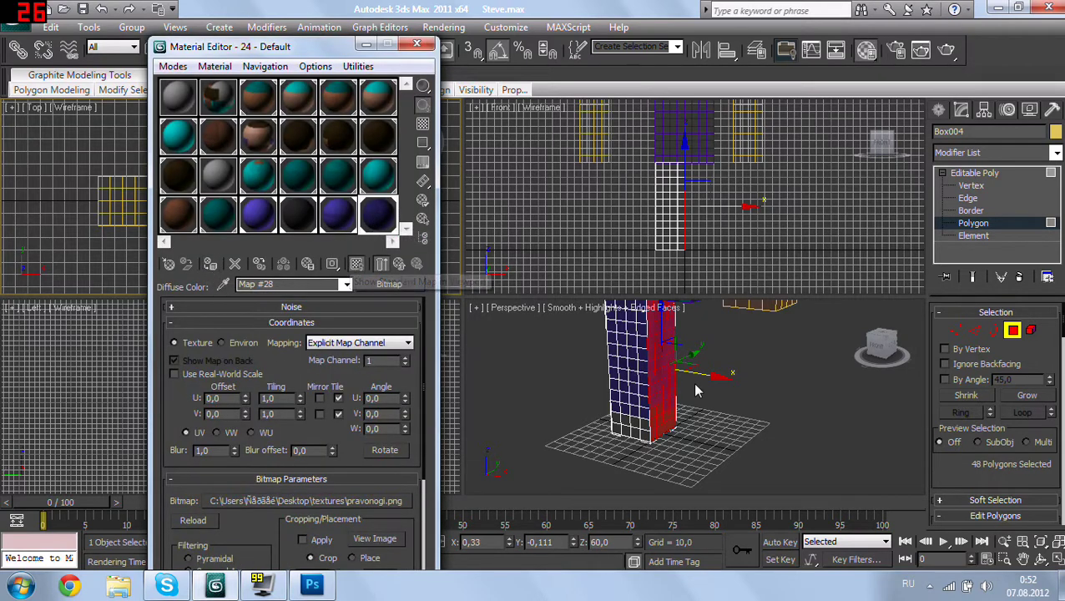
click(793, 409)
mouse_move(793, 417)
alt+middle_down()
mouse_move(942, 381)
mouse_move(647, 411)
mouse_move(750, 403)
mouse_move(584, 368)
mouse_move(666, 382)
alt+middle_up()
key(ctrl+z)
alt+middle_drag(576, 386, 564, 390)
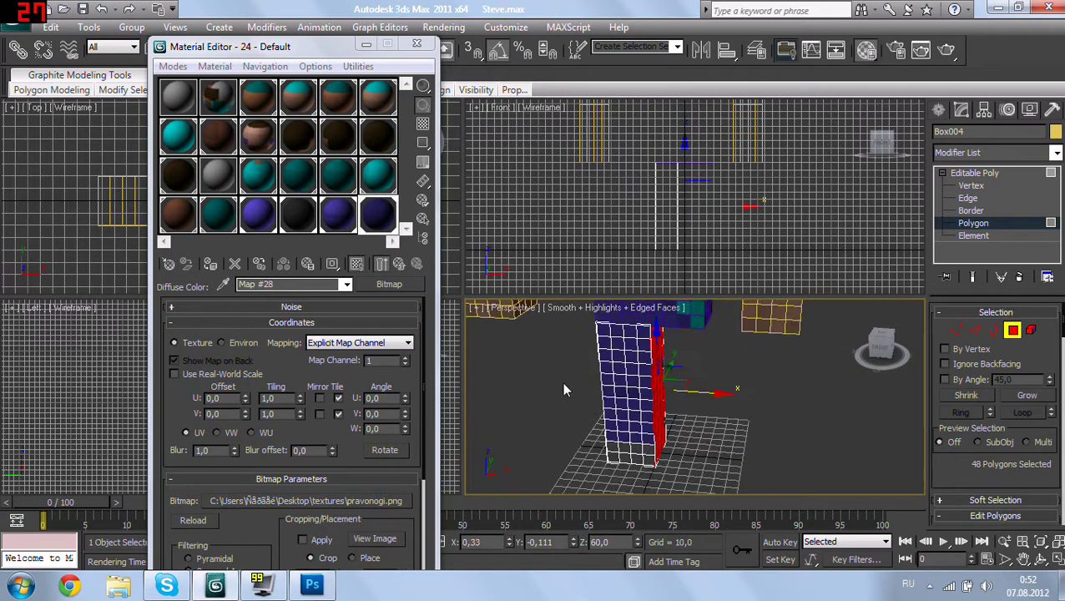
Step: On the first material slot, load niznogi.png as a Bitmap diffuse map
click(180, 102)
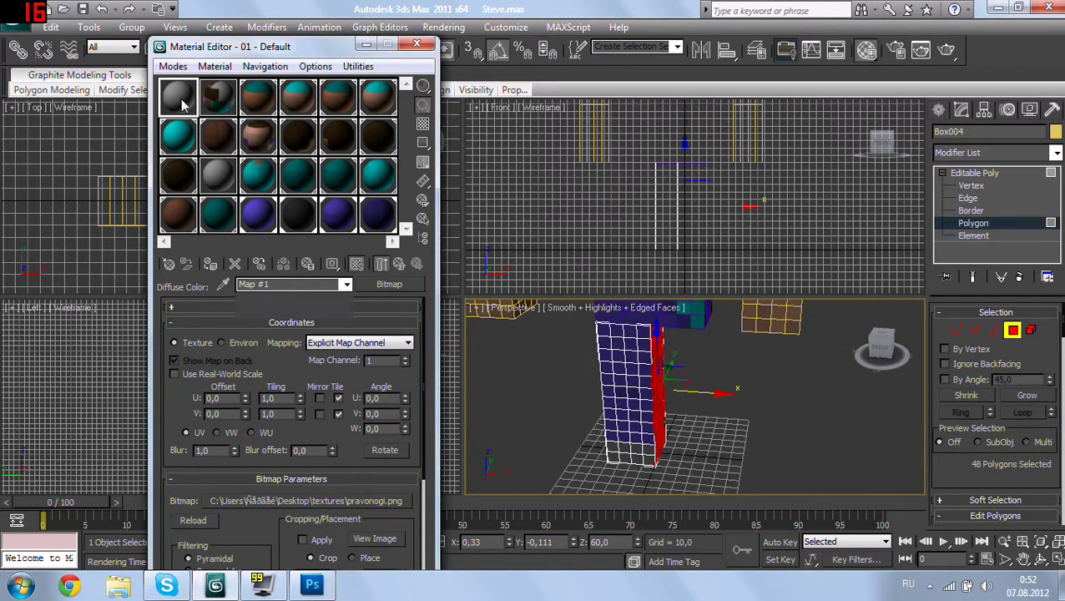
click(345, 285)
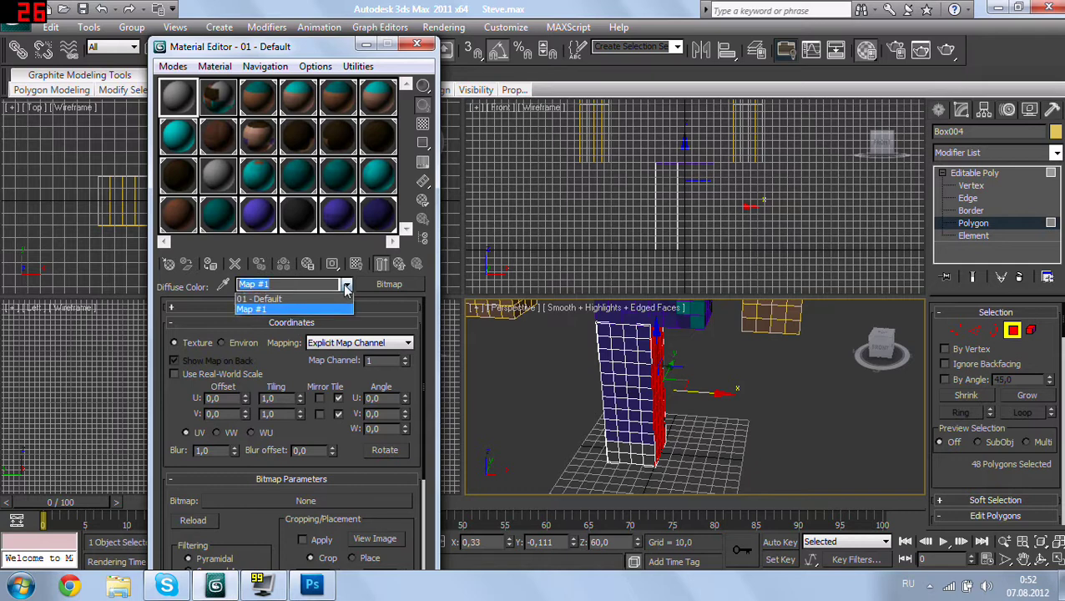
click(346, 285)
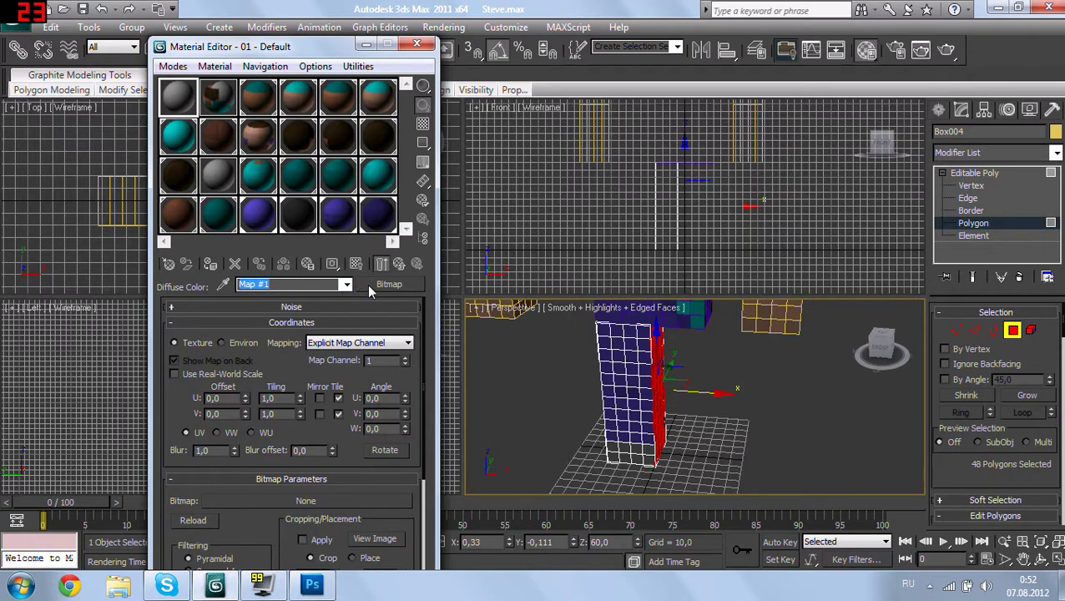
click(373, 287)
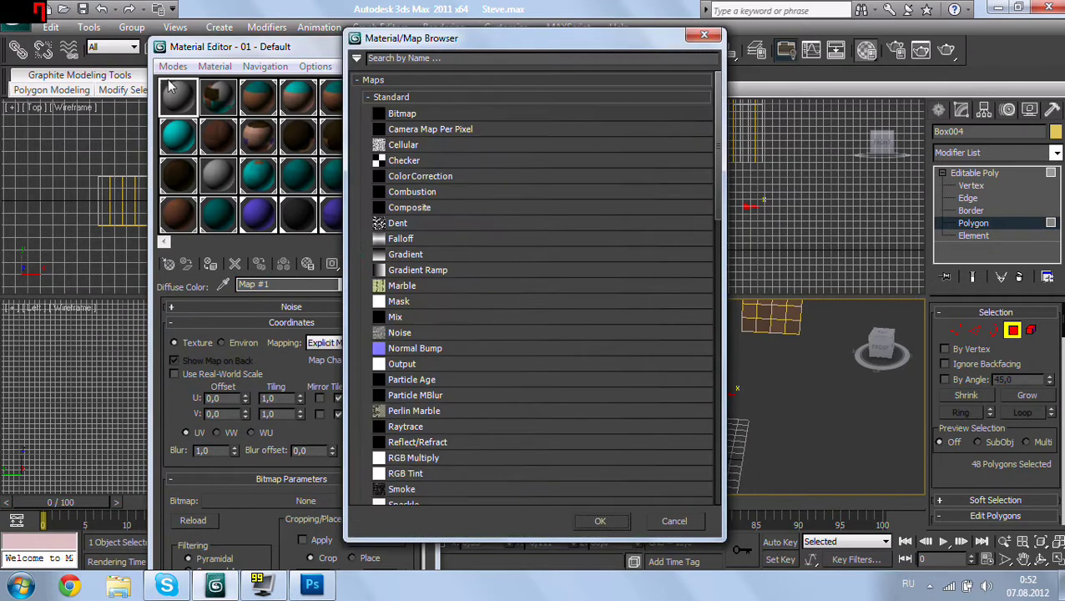
double_click(414, 116)
drag(447, 109, 453, 249)
scroll(334, 146, up, 1)
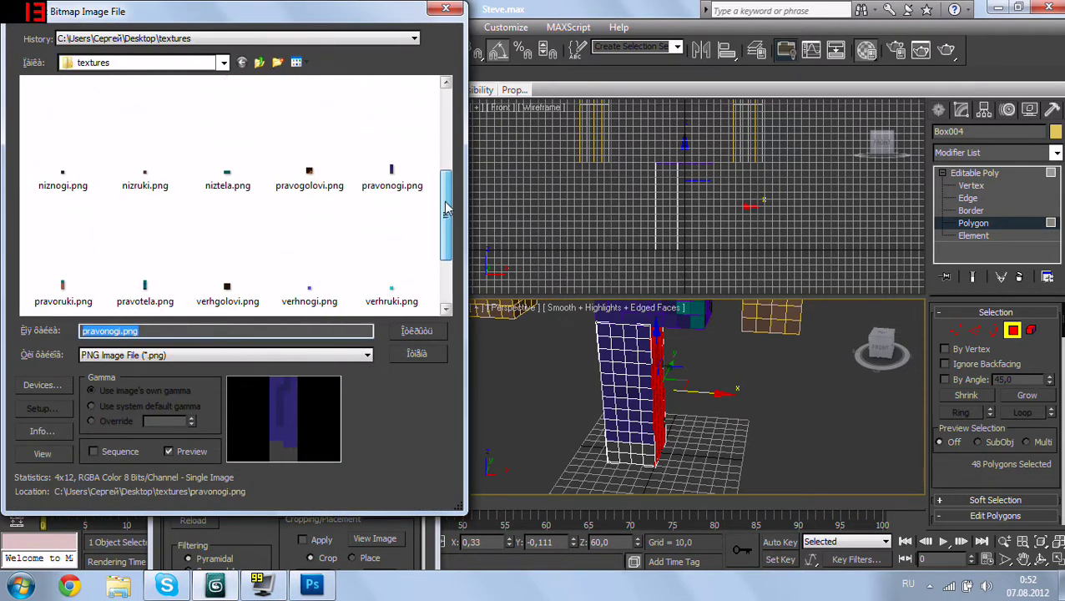
scroll(334, 146, up, 1)
scroll(334, 147, up, 1)
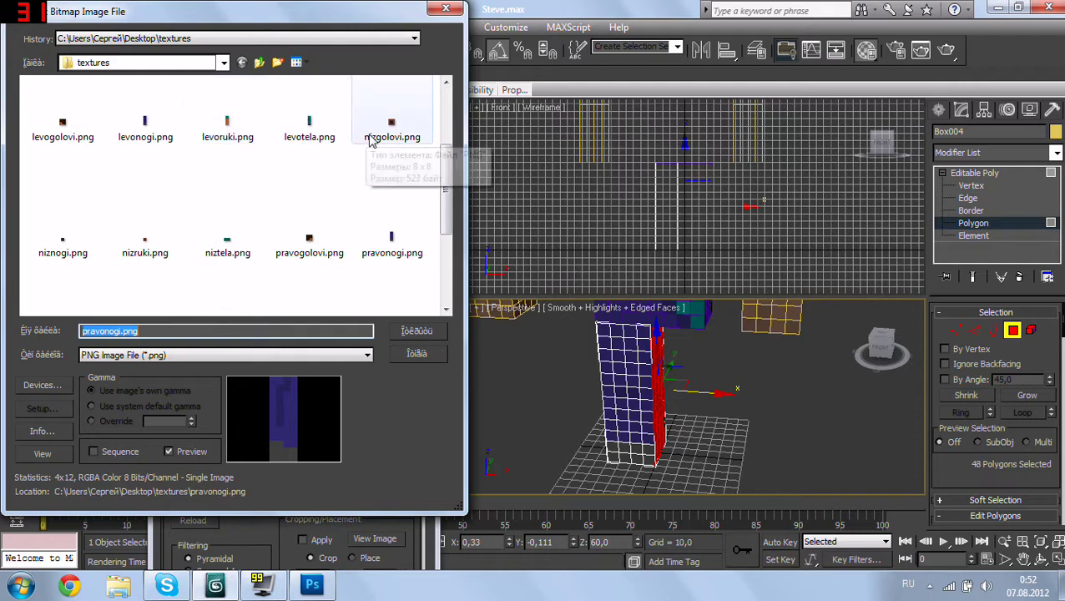
double_click(63, 241)
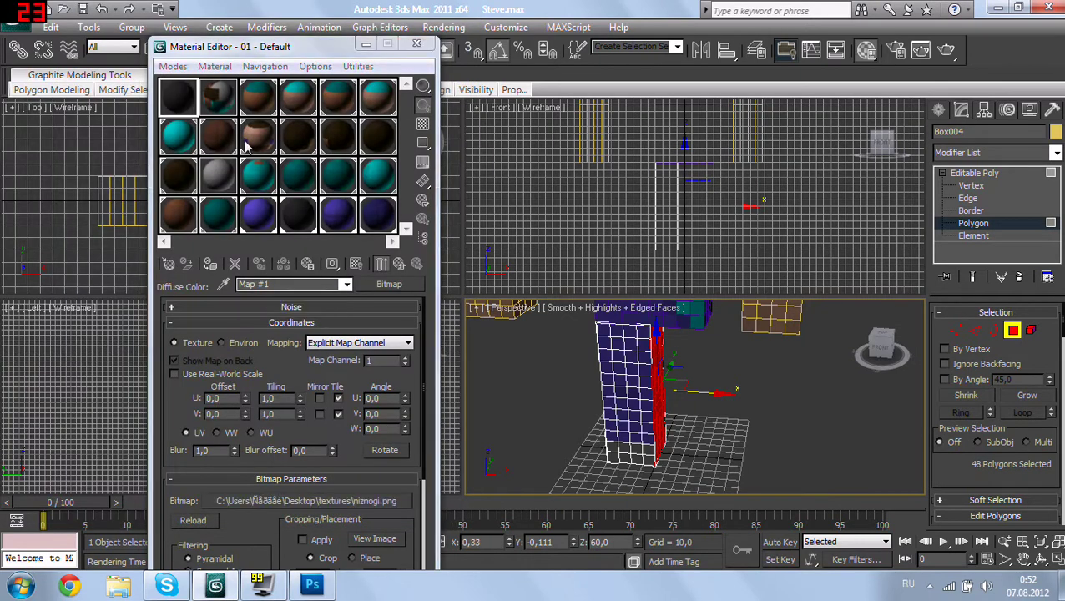
Step: Replace that diffuse map with levonogi.png and show it on the leg in the viewport
click(392, 285)
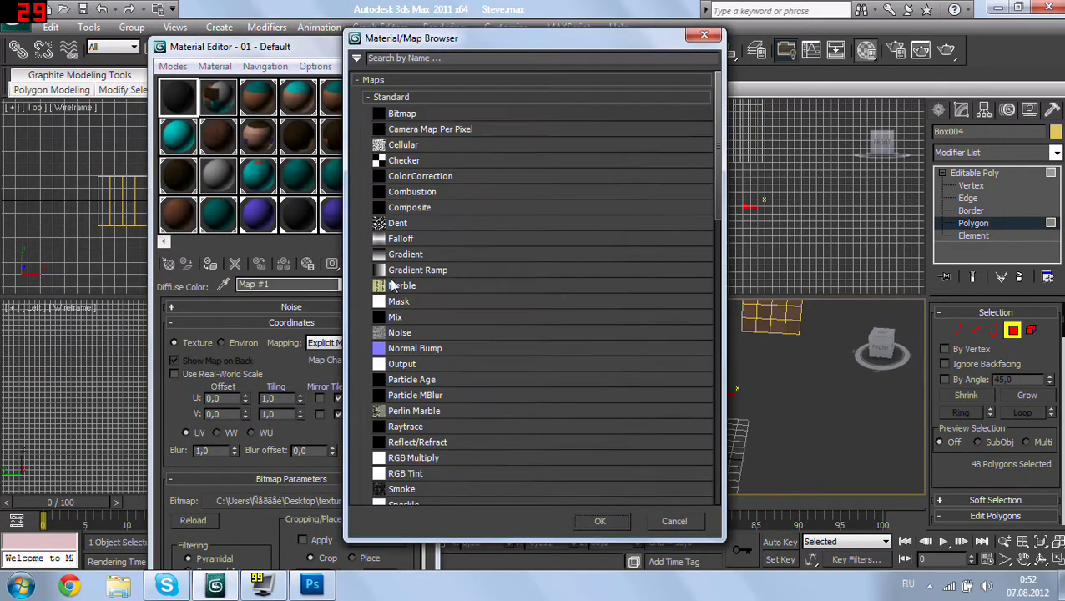
double_click(452, 119)
mouse_move(442, 117)
mouse_down()
mouse_move(451, 250)
mouse_move(448, 163)
mouse_up()
double_click(145, 142)
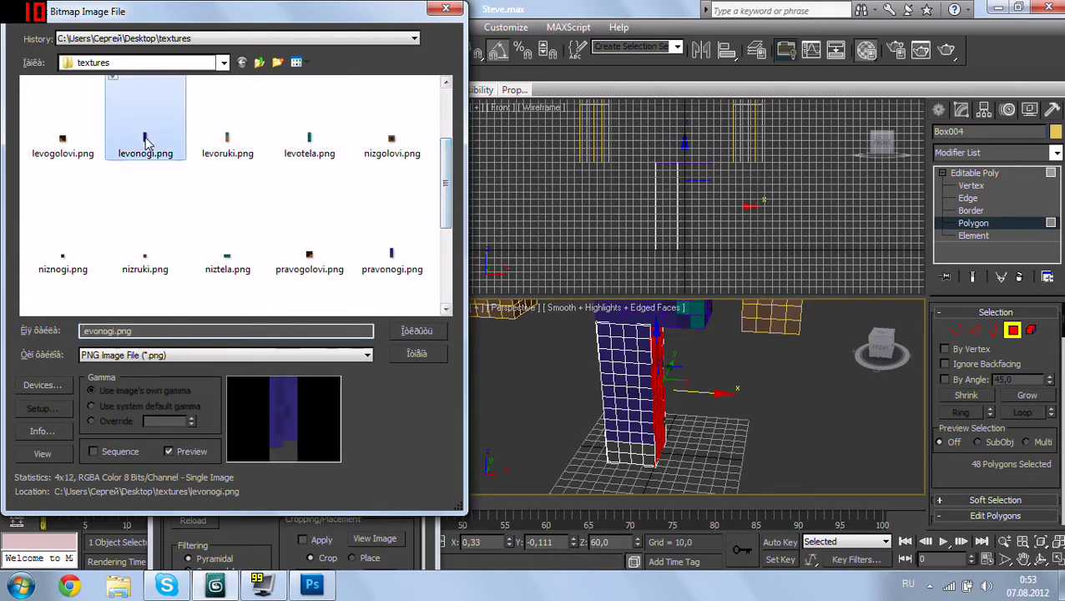
click(356, 264)
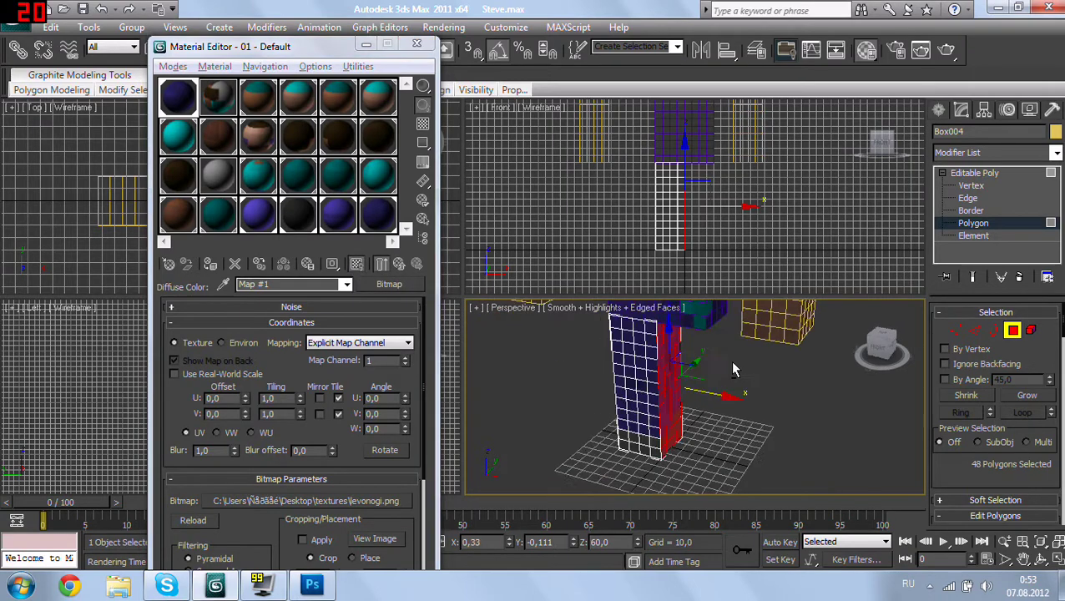
alt+middle_drag(754, 361, 667, 337)
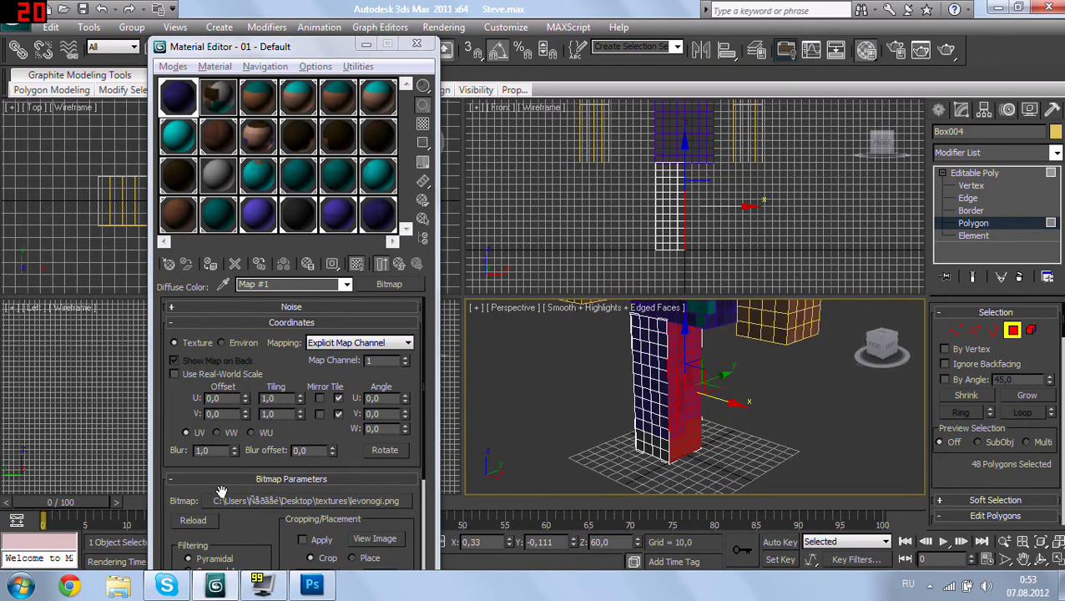
scroll(218, 501, down, 2)
alt+middle_drag(677, 443, 627, 422)
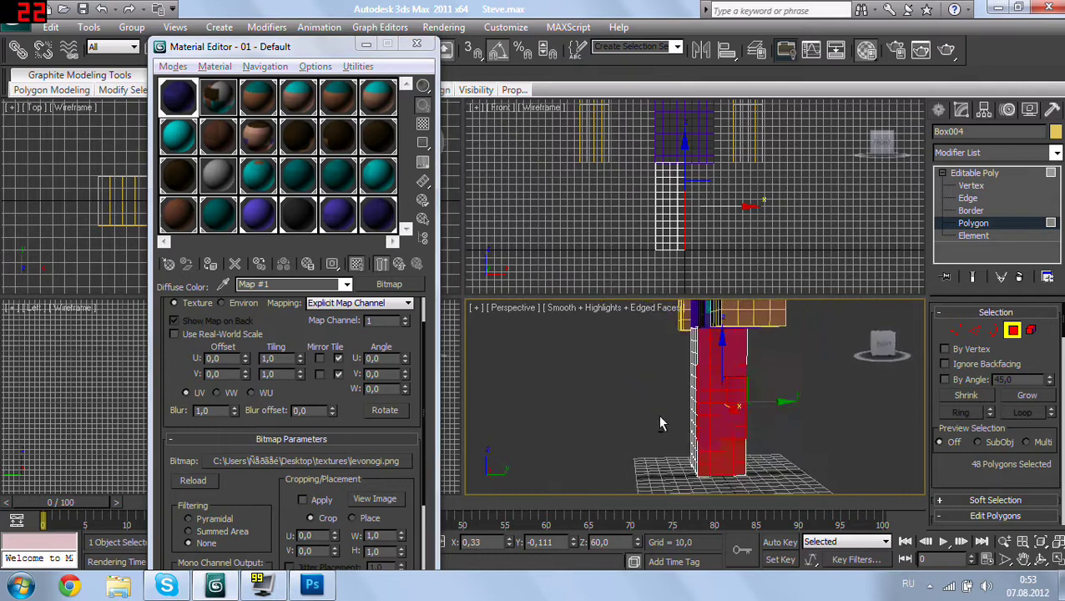
Step: Select the 48 polygons on one side of the leg column in the top view
click(419, 49)
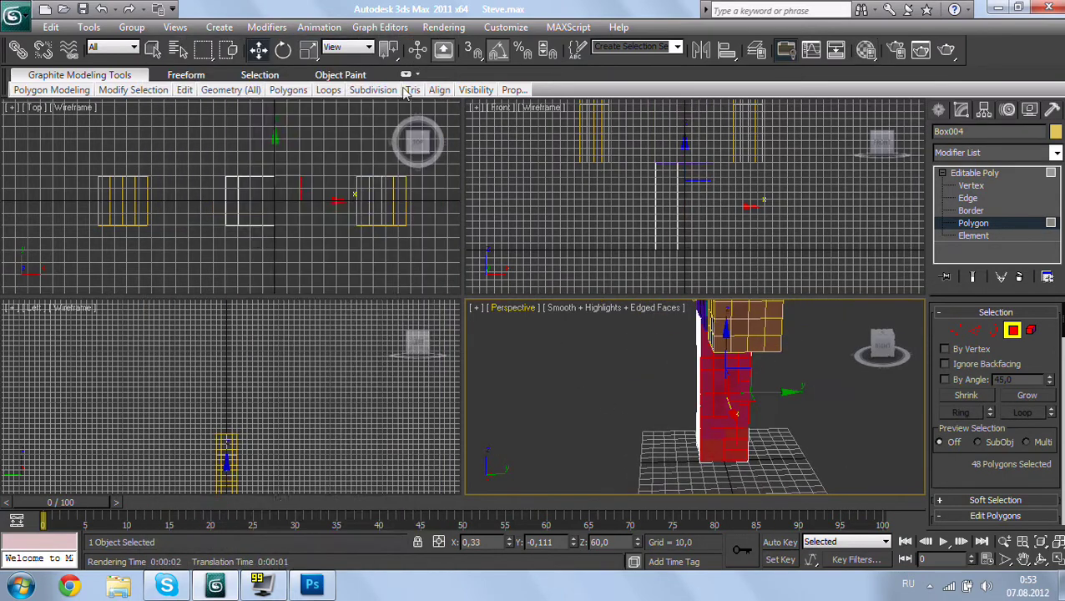
click(269, 174)
drag(199, 164, 324, 254)
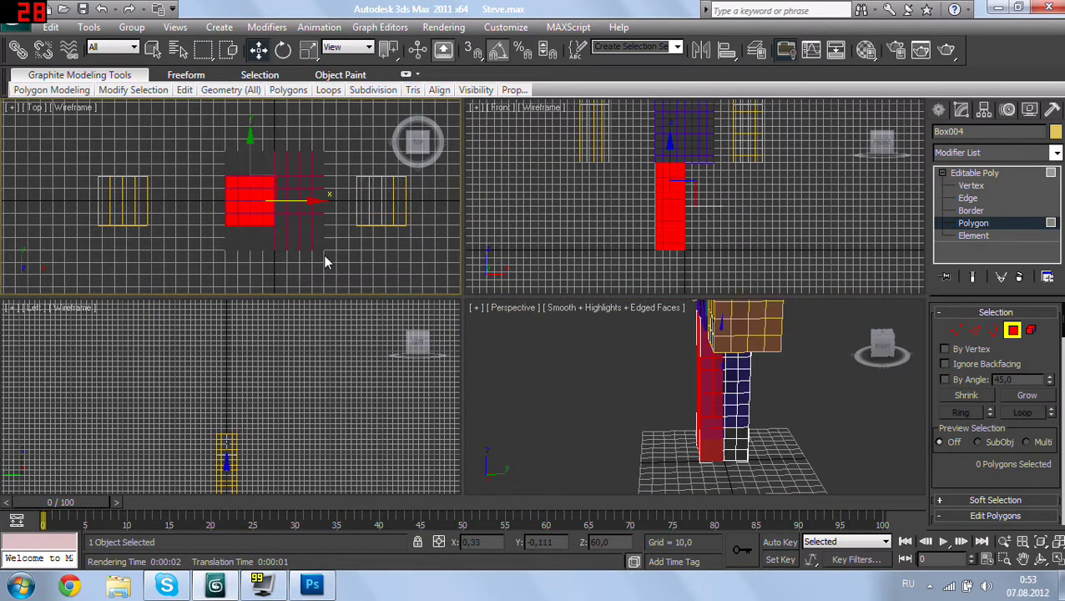
alt+drag(242, 203, 334, 251)
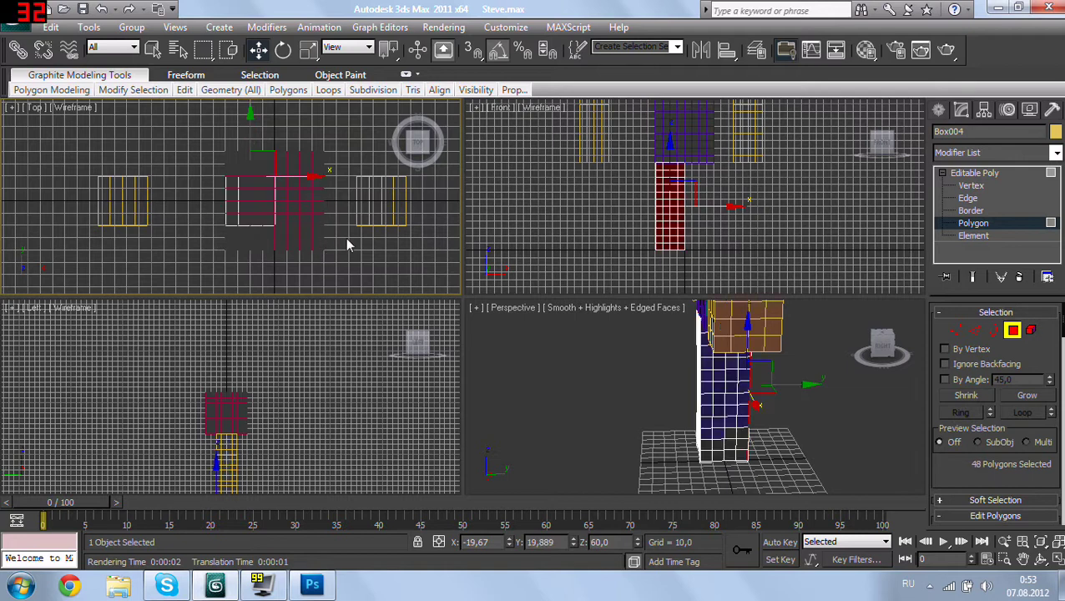
key(m)
Step: Load zadnogi.png as the diffuse bitmap of the second material sample
click(218, 97)
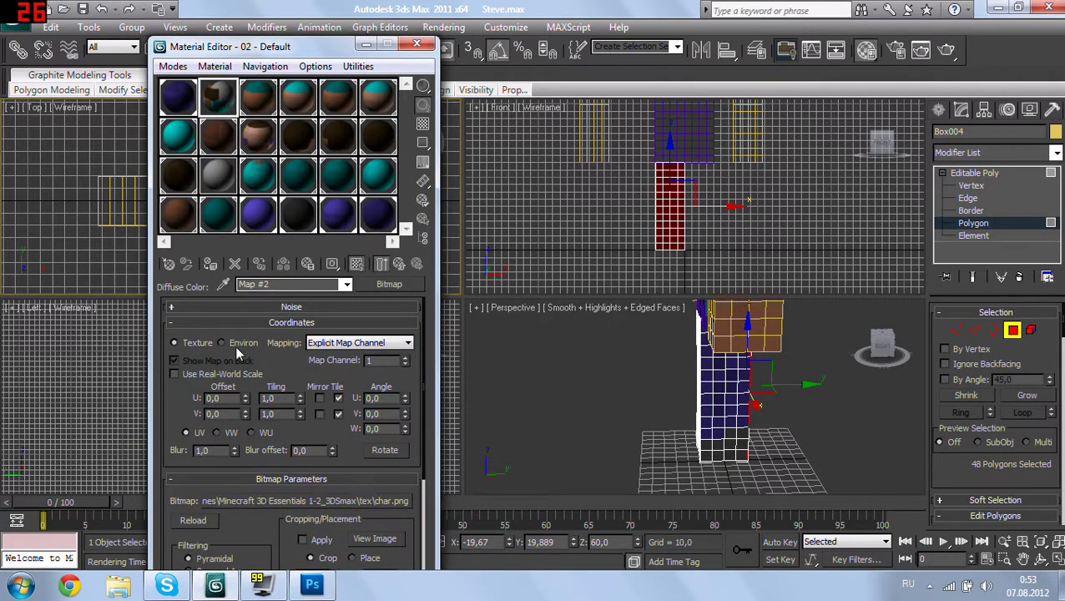
click(400, 283)
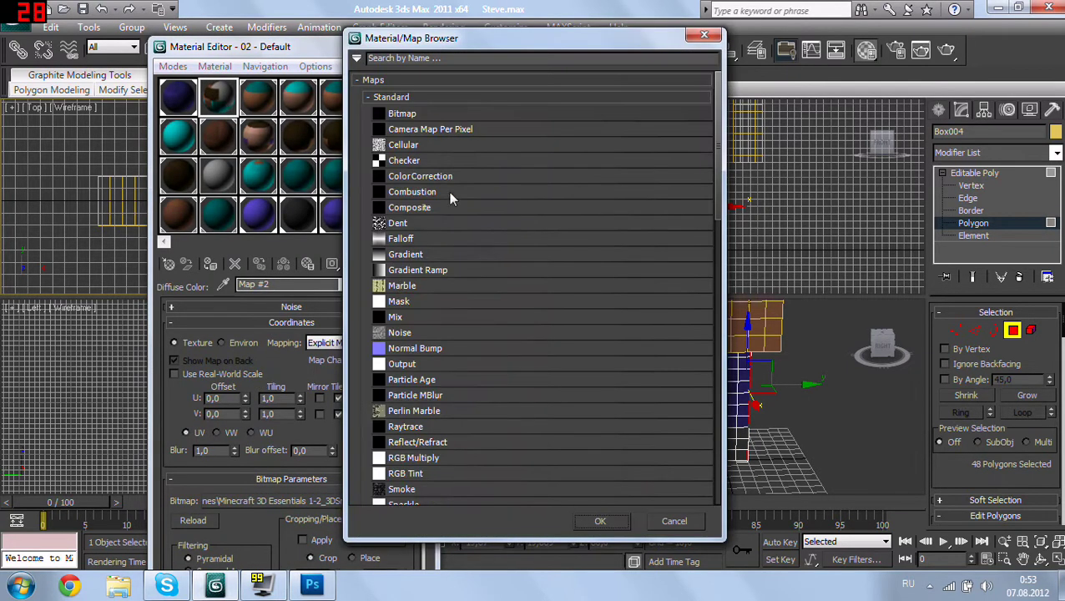
double_click(438, 111)
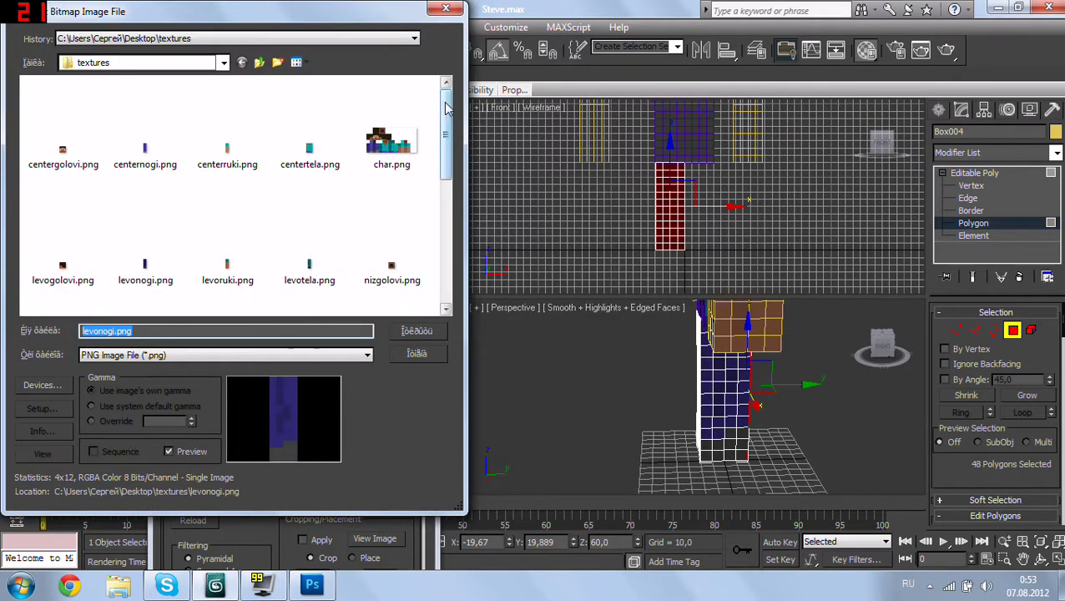
drag(449, 106, 446, 217)
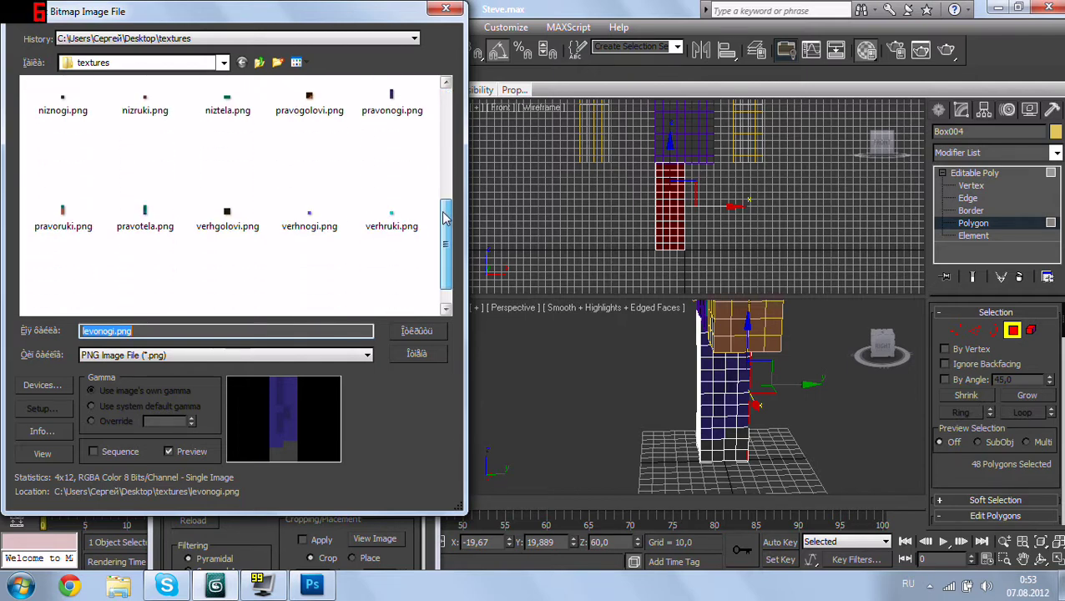
drag(446, 218, 444, 242)
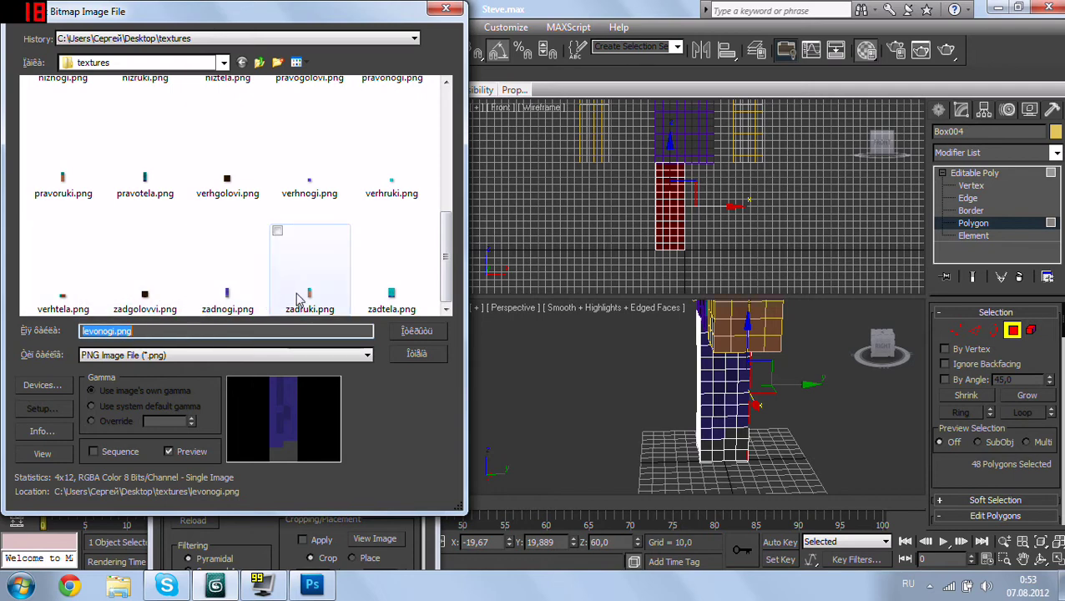
click(240, 300)
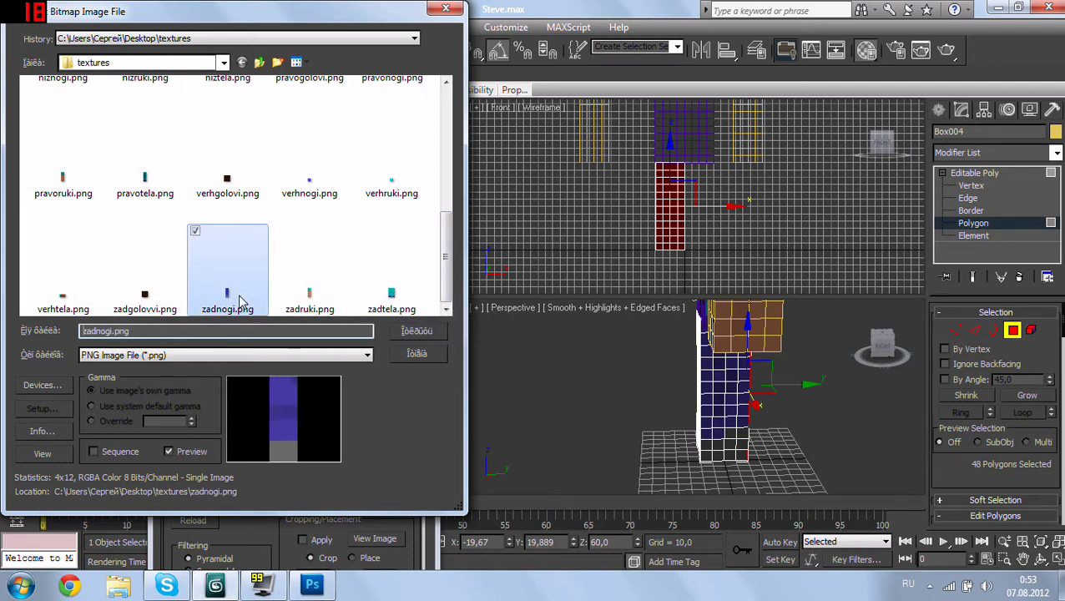
double_click(239, 301)
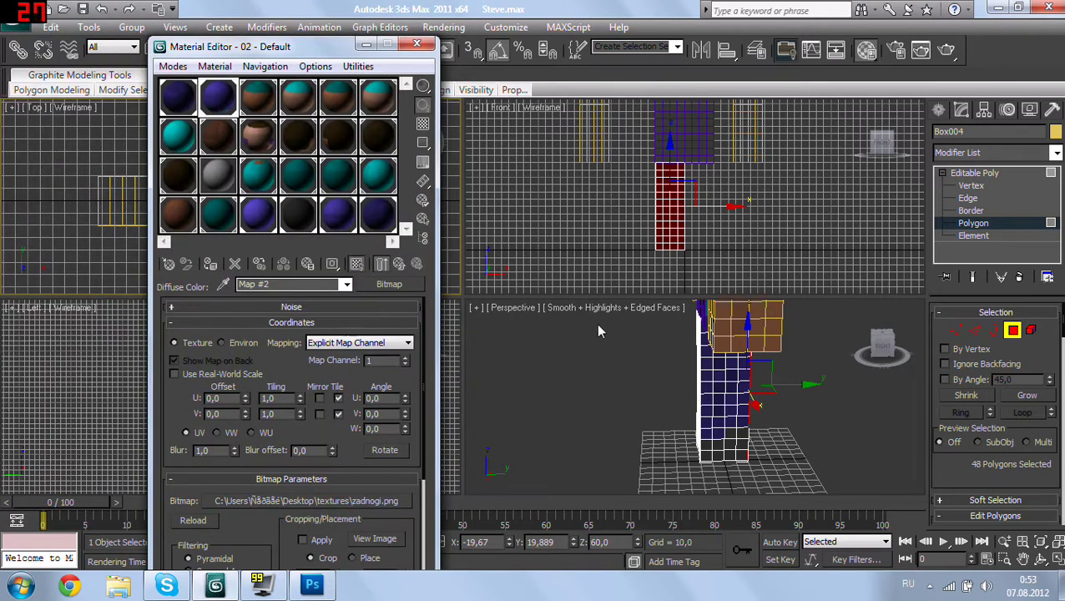
click(850, 413)
mouse_move(850, 413)
alt+middle_down()
mouse_move(719, 386)
mouse_move(689, 412)
mouse_move(973, 238)
alt+middle_up()
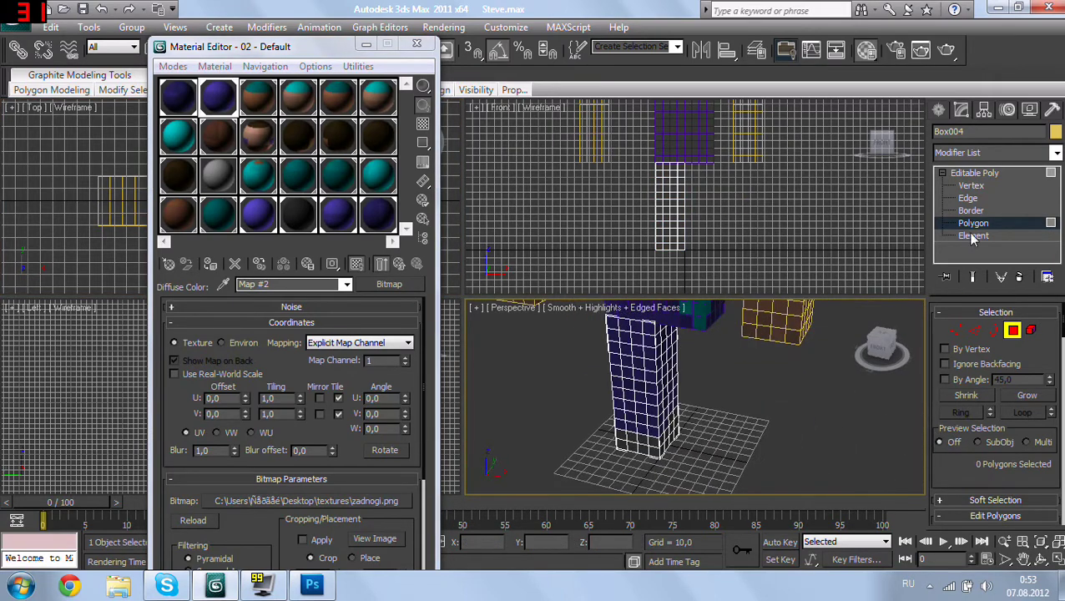
Step: Clone the leg box at object level as an independent copy beside the original
click(940, 110)
mouse_move(724, 374)
alt+middle_down()
mouse_move(695, 411)
mouse_move(710, 403)
mouse_move(694, 370)
mouse_move(619, 458)
alt+middle_up()
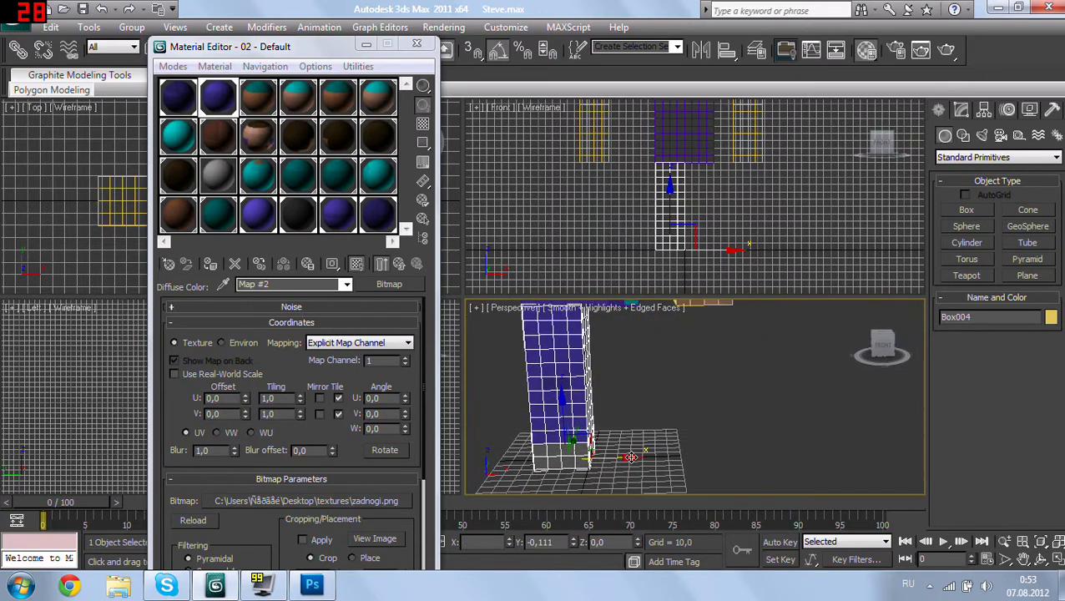
shift+drag(622, 455, 675, 456)
click(541, 357)
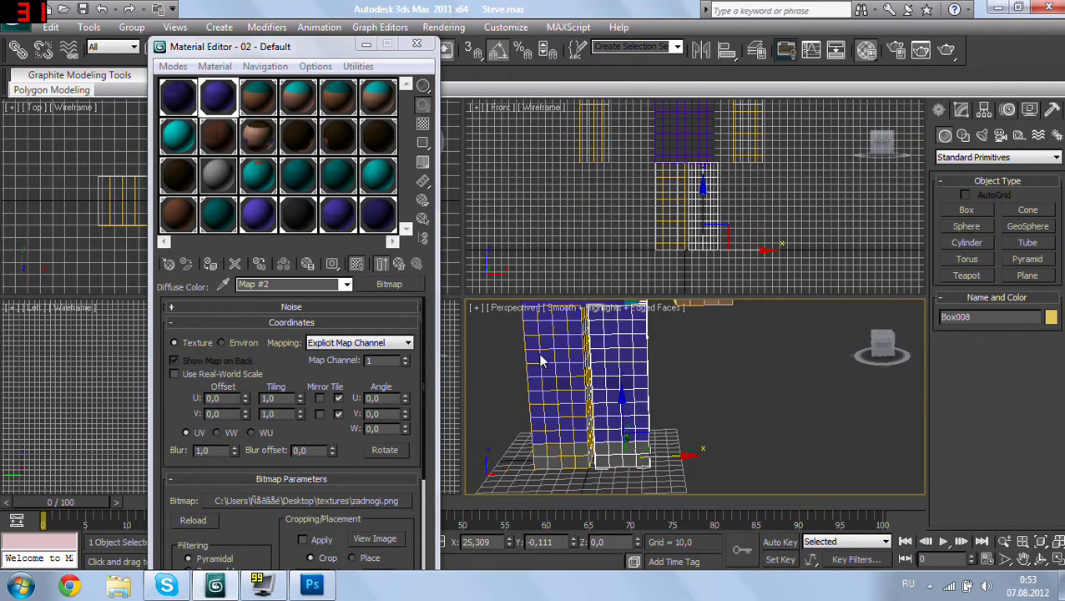
Step: Mirror the copy with No Clone, move it next to the original leg, and close the Material Editor
click(700, 50)
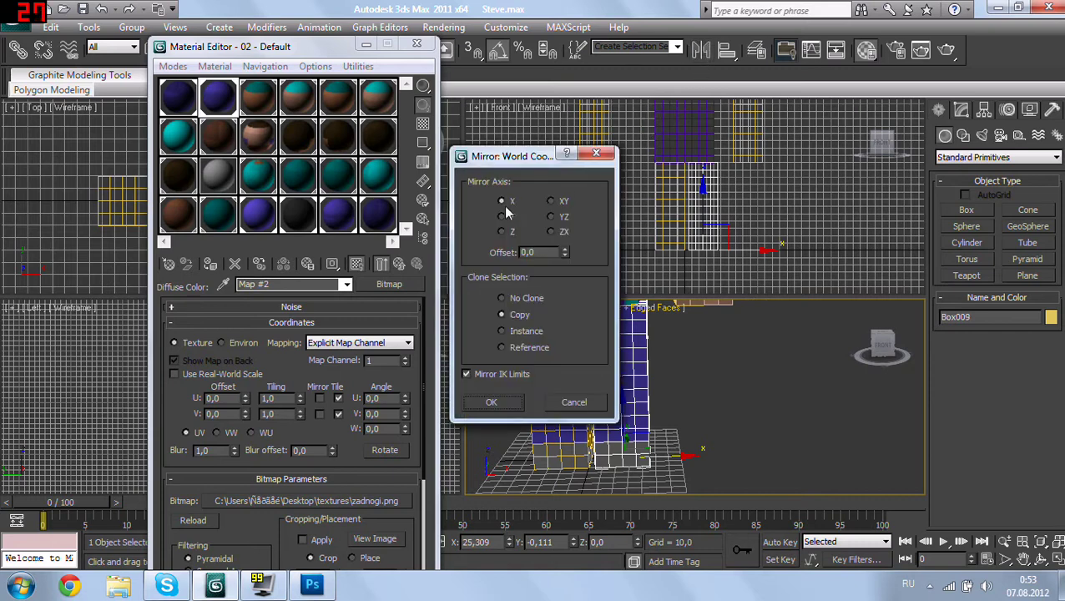
click(518, 301)
mouse_move(516, 415)
alt+middle_down()
mouse_move(743, 418)
mouse_move(735, 392)
alt+middle_up()
drag(723, 424, 716, 425)
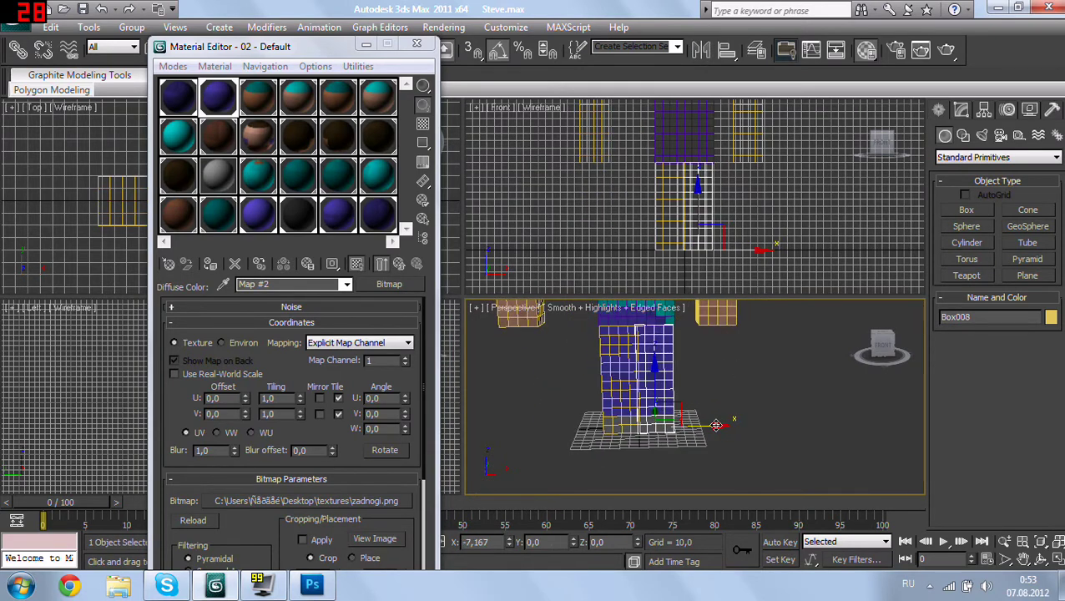
scroll(709, 406, up, 3)
scroll(709, 405, up, 2)
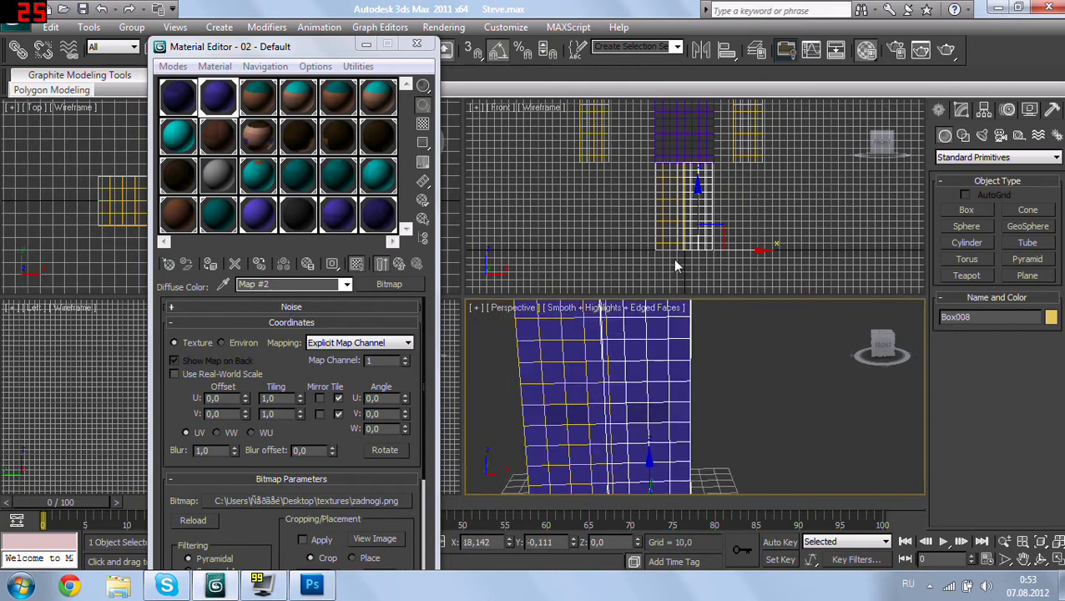
click(416, 44)
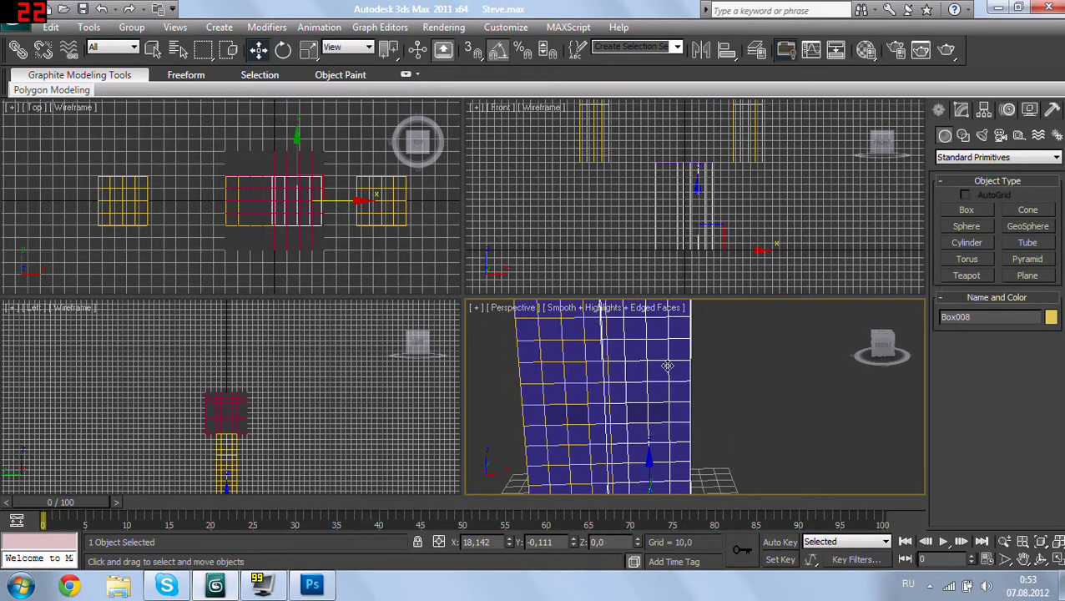
Step: Frame the character in the front view and nudge the copied leg box slightly right
scroll(685, 384, down, 3)
scroll(717, 415, down, 3)
scroll(717, 416, up, 2)
mouse_move(708, 392)
middle_down()
mouse_move(713, 407)
mouse_move(766, 435)
mouse_move(648, 412)
mouse_move(637, 438)
mouse_move(734, 434)
middle_up()
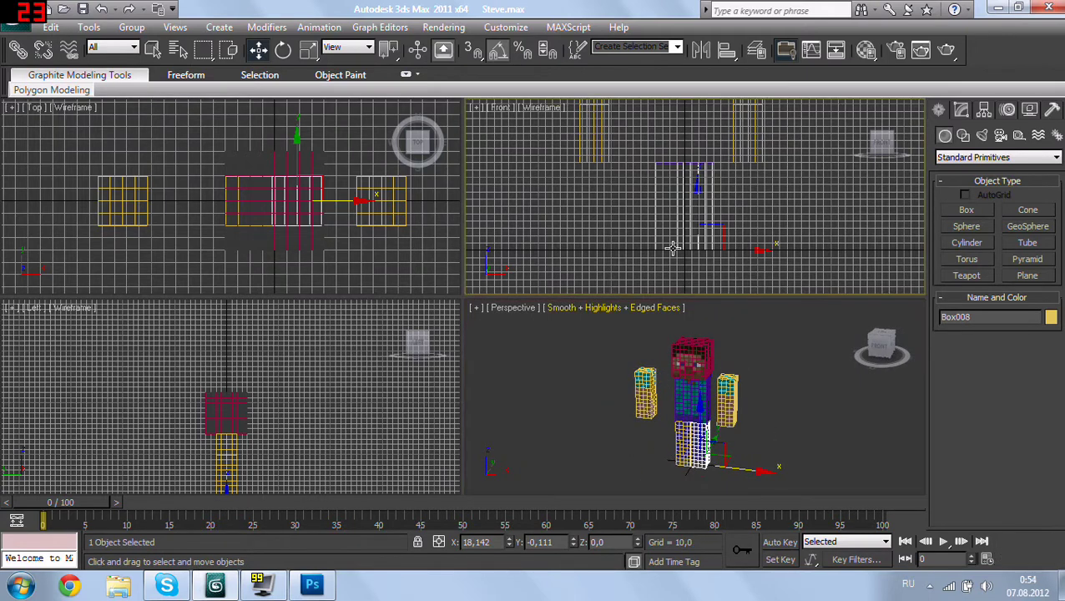
scroll(670, 238, up, 3)
scroll(682, 273, up, 2)
middle_drag(682, 273, 619, 264)
scroll(619, 264, down, 2)
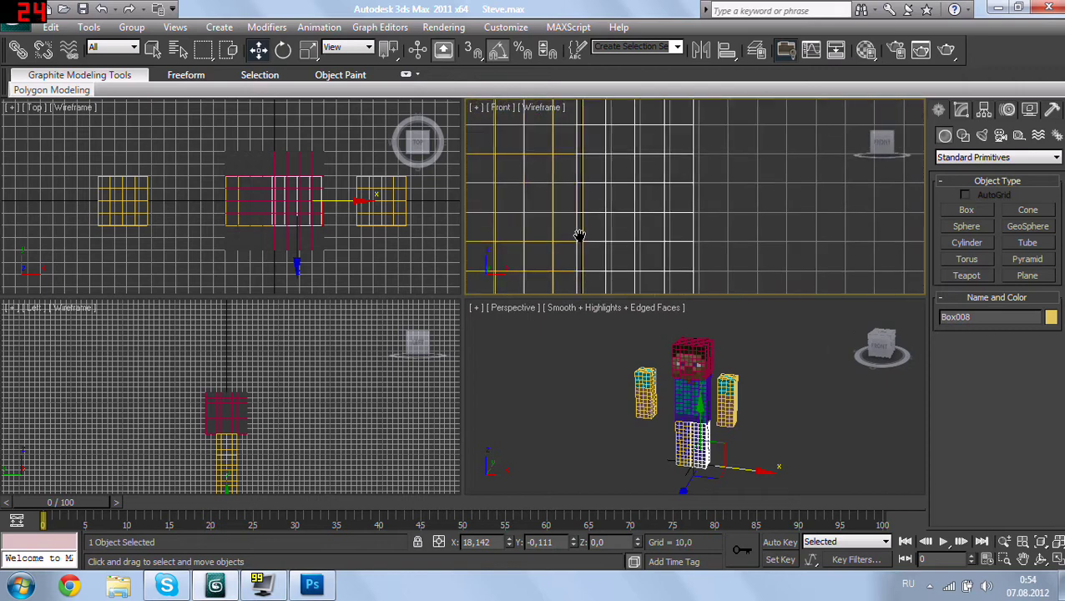
scroll(604, 228, down, 2)
middle_drag(604, 228, 651, 219)
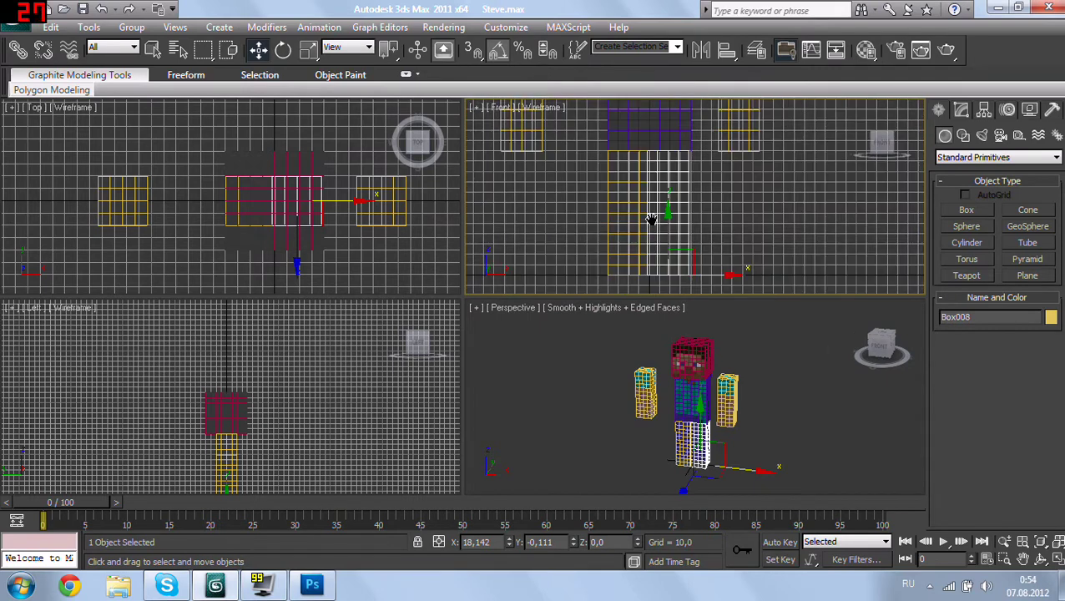
click(709, 276)
drag(710, 275, 712, 276)
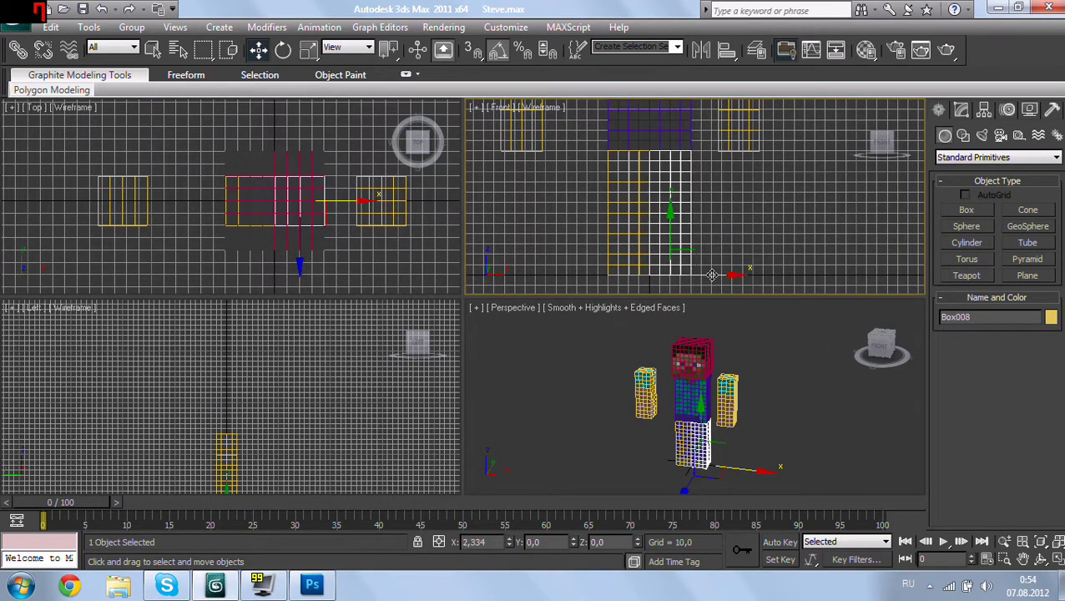
scroll(673, 162, up, 3)
scroll(713, 119, up, 2)
scroll(673, 211, up, 2)
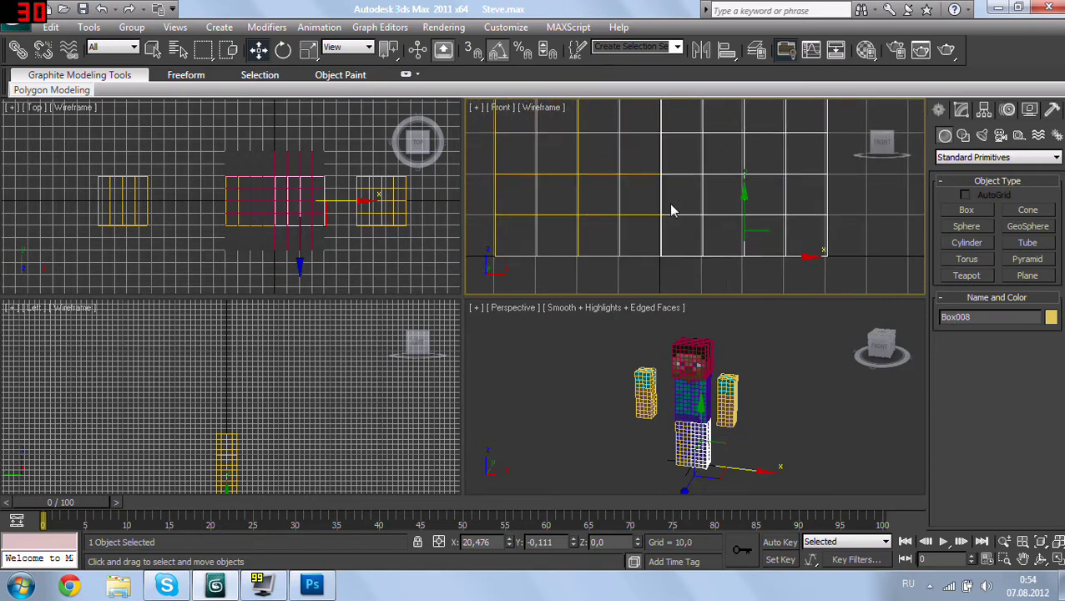
Step: Shift Box004 toward the centre so both leg boxes sit together under the torso
click(641, 257)
scroll(744, 179, up, 2)
scroll(705, 221, up, 2)
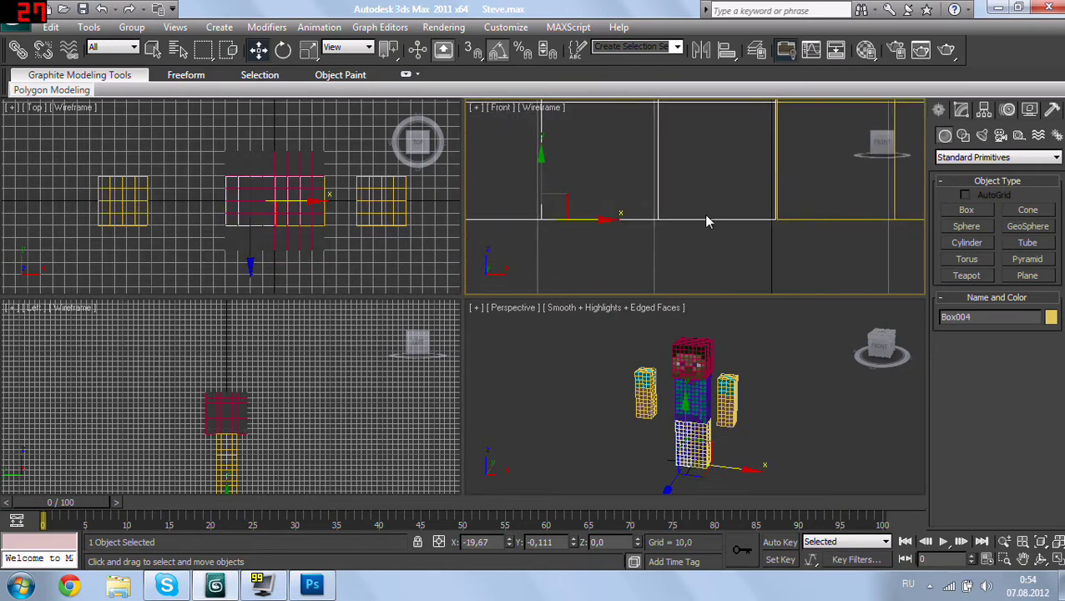
drag(605, 220, 602, 219)
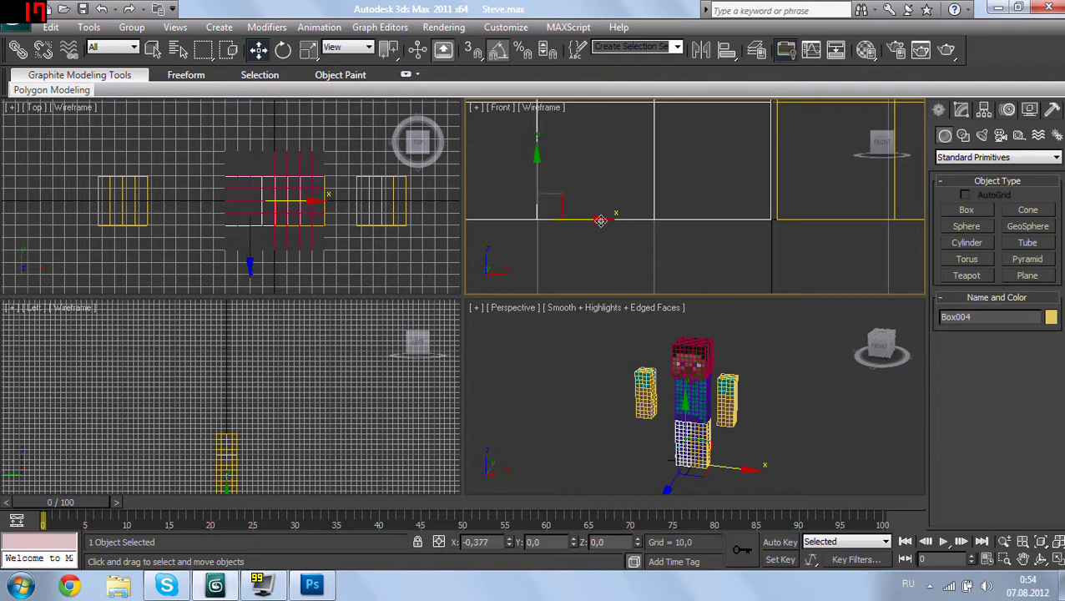
middle_drag(600, 221, 443, 236)
click(684, 234)
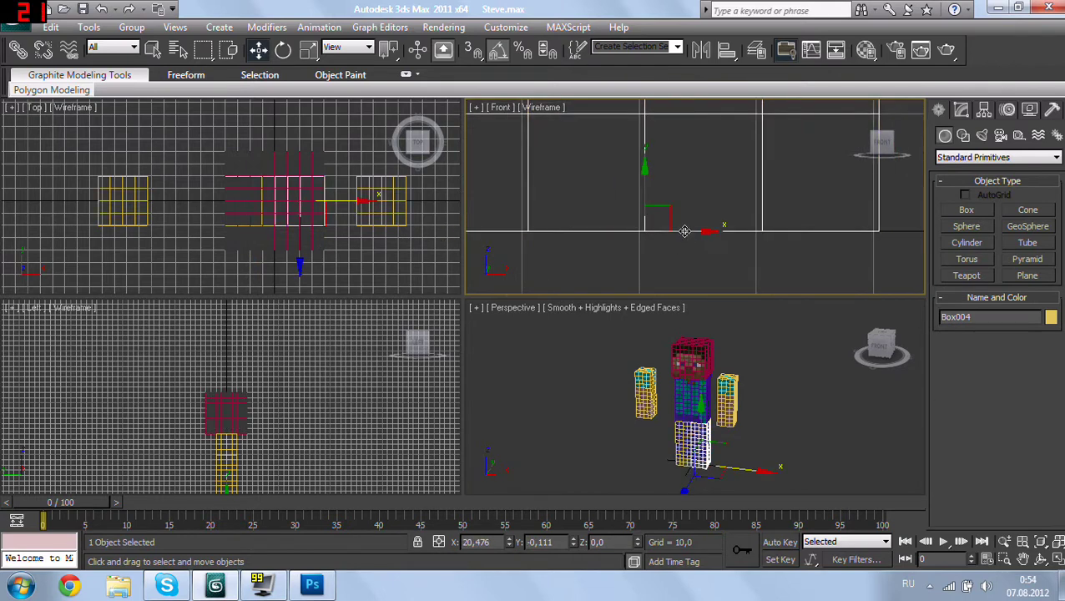
middle_drag(712, 233, 689, 236)
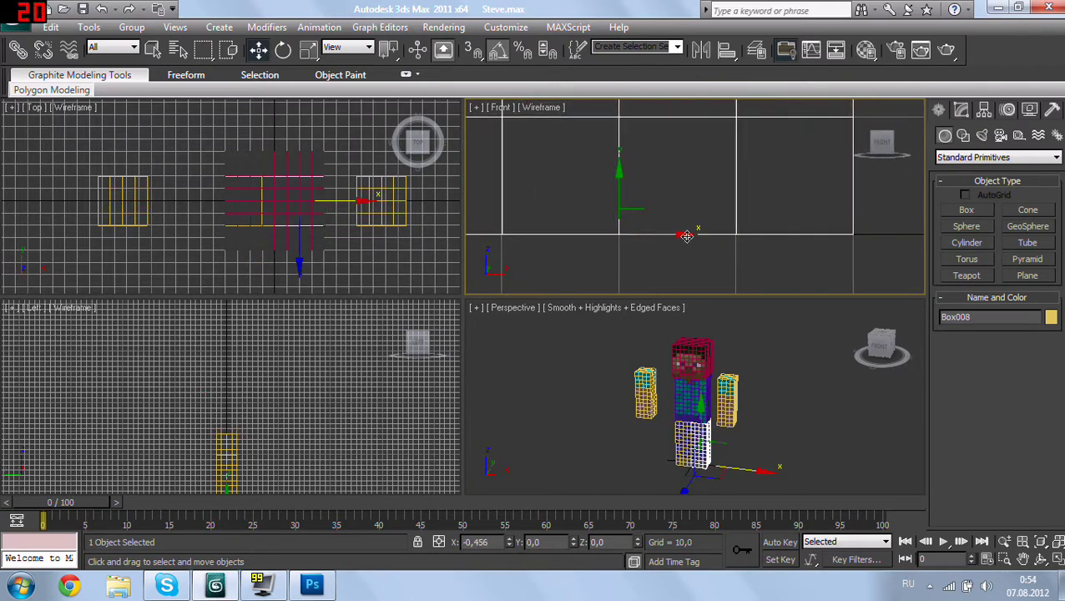
scroll(689, 234, down, 1)
scroll(682, 226, down, 1)
scroll(677, 200, down, 2)
scroll(677, 196, down, 2)
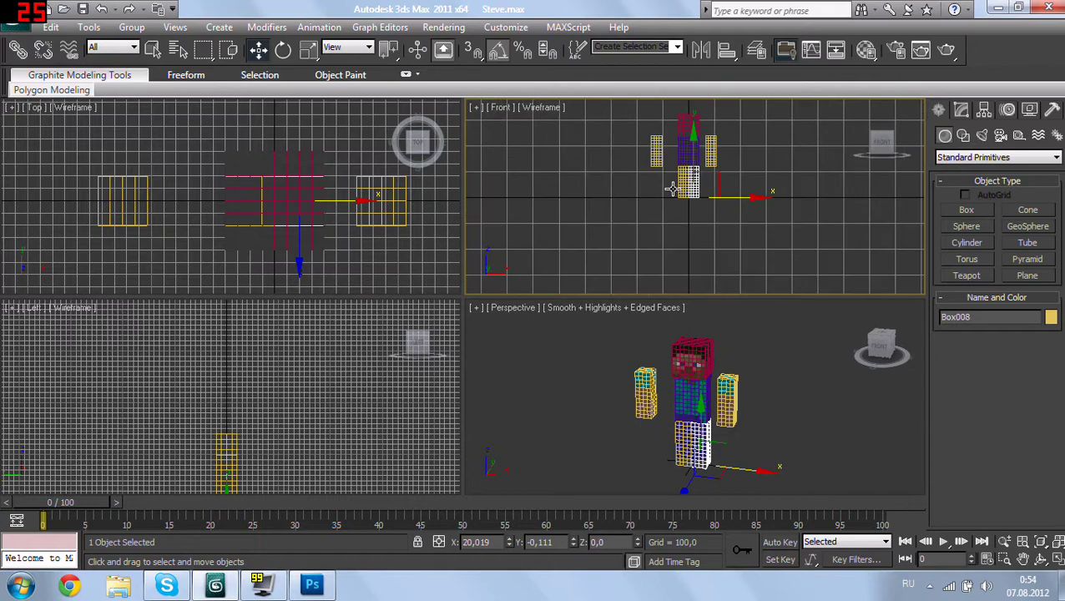
scroll(659, 192, up, 2)
middle_drag(654, 188, 650, 252)
scroll(650, 252, up, 2)
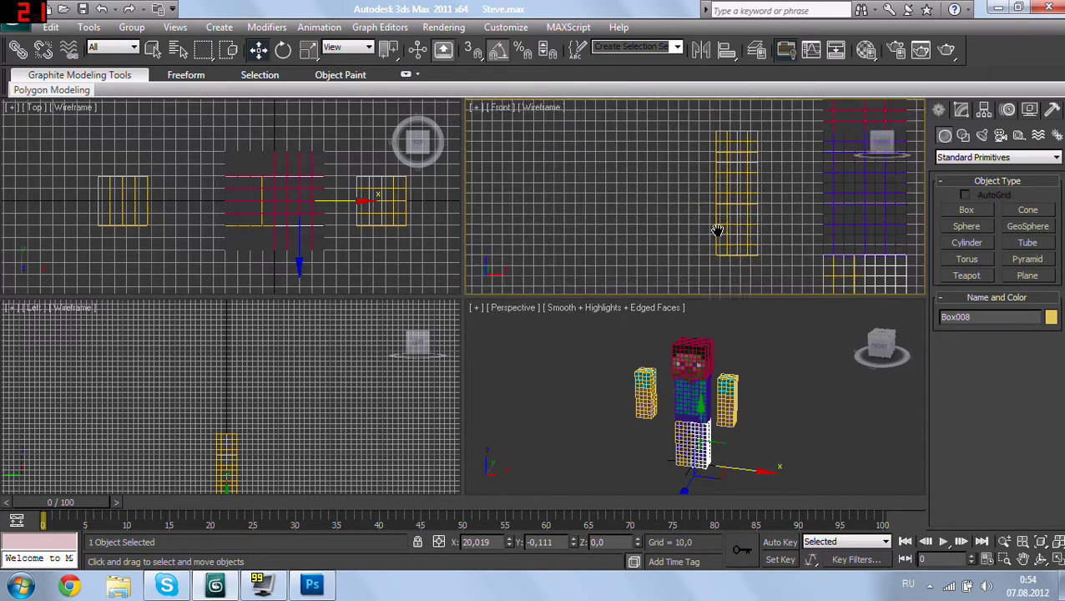
scroll(715, 230, up, 2)
Step: Nudge the left arm box up slightly and slide it right against the body
click(656, 214)
middle_drag(754, 204, 627, 153)
scroll(597, 197, down, 1)
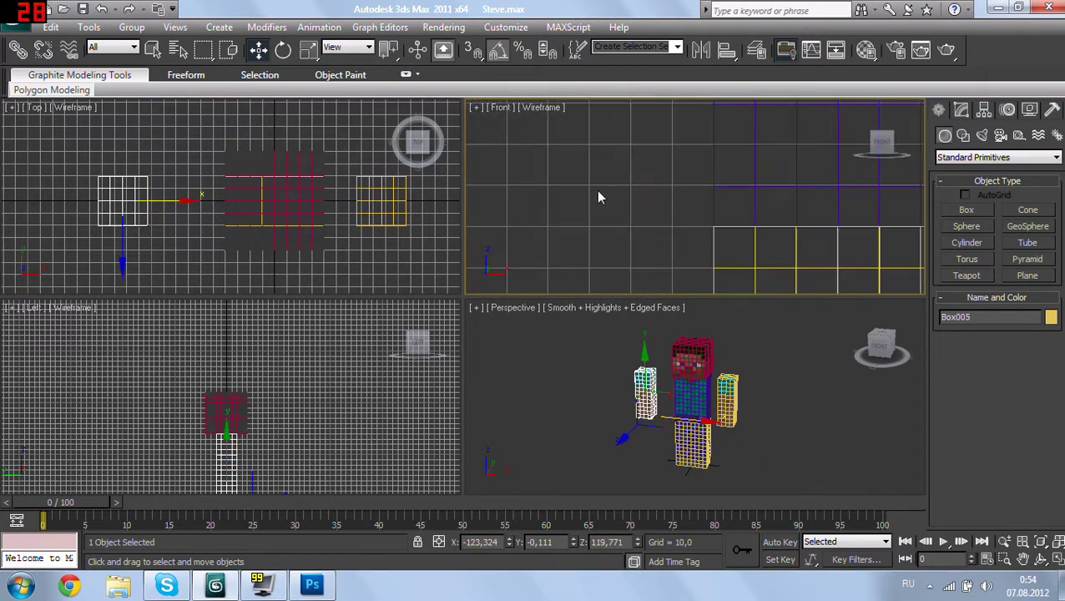
scroll(528, 225, up, 2)
drag(528, 224, 694, 224)
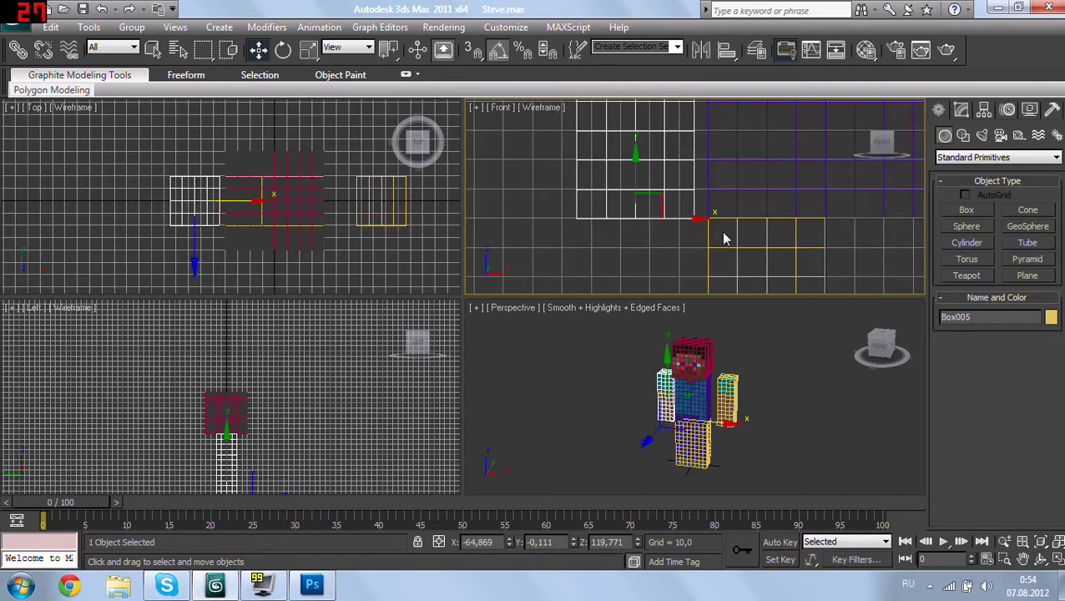
scroll(734, 209, up, 2)
scroll(656, 238, up, 1)
middle_drag(511, 231, 628, 234)
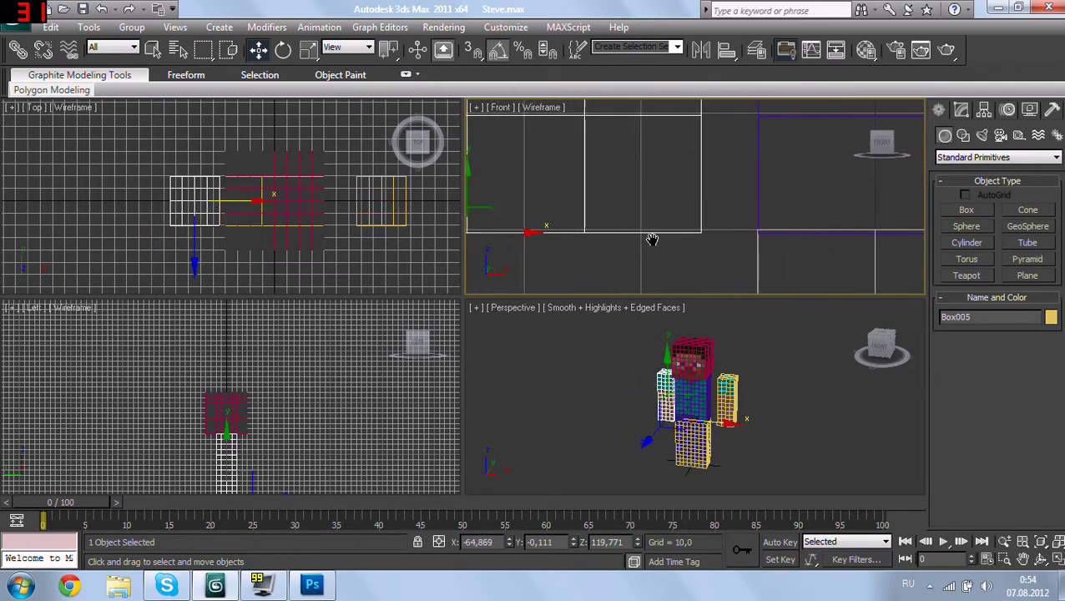
drag(523, 193, 521, 191)
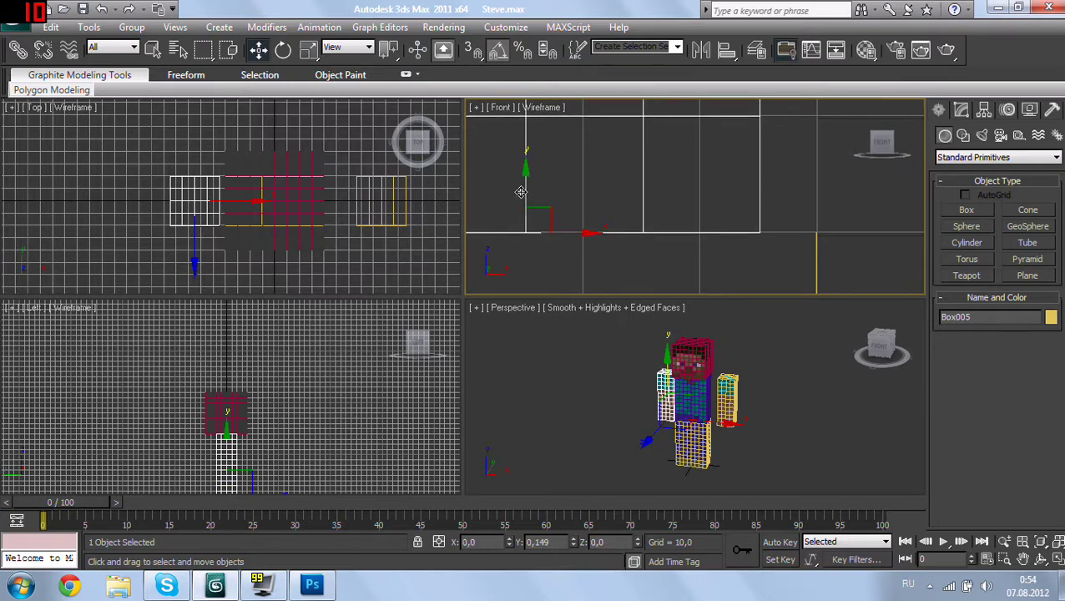
drag(521, 191, 524, 190)
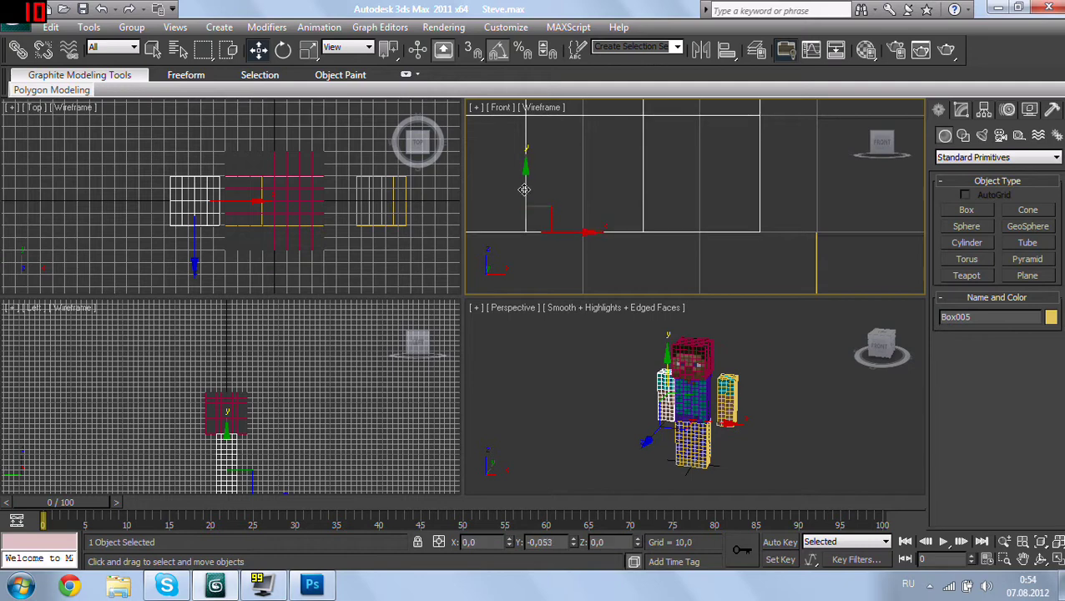
mouse_move(607, 251)
middle_down()
mouse_move(683, 233)
mouse_move(588, 226)
middle_up()
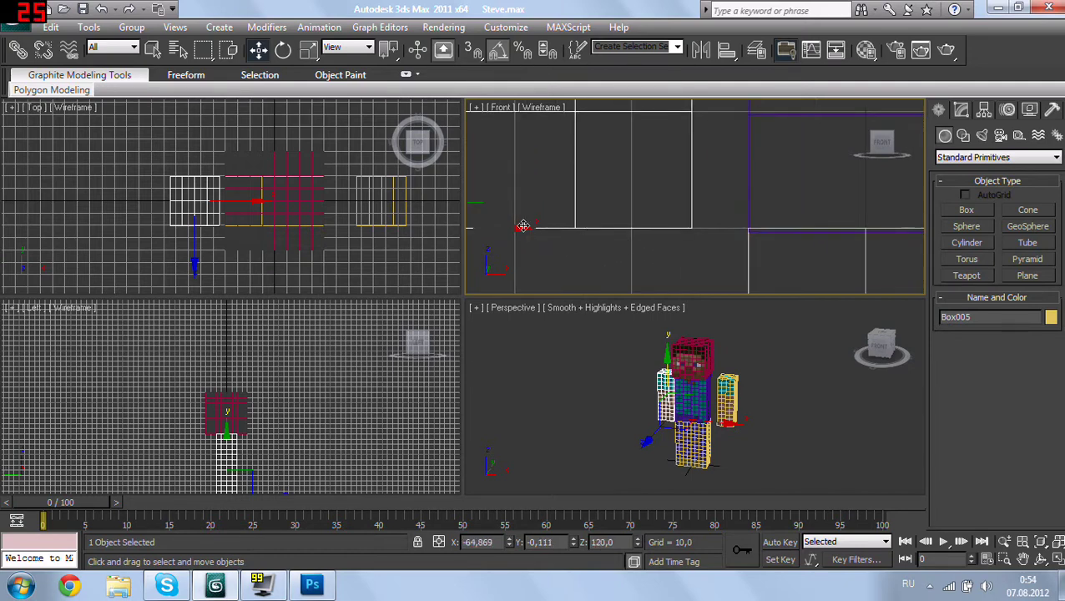
drag(522, 226, 577, 224)
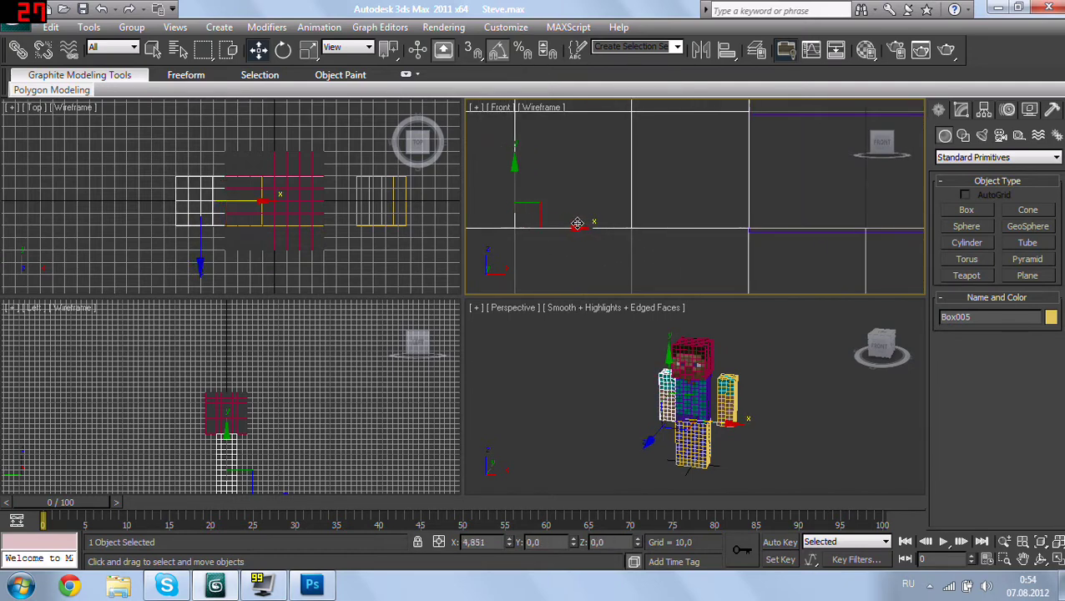
scroll(584, 242, down, 5)
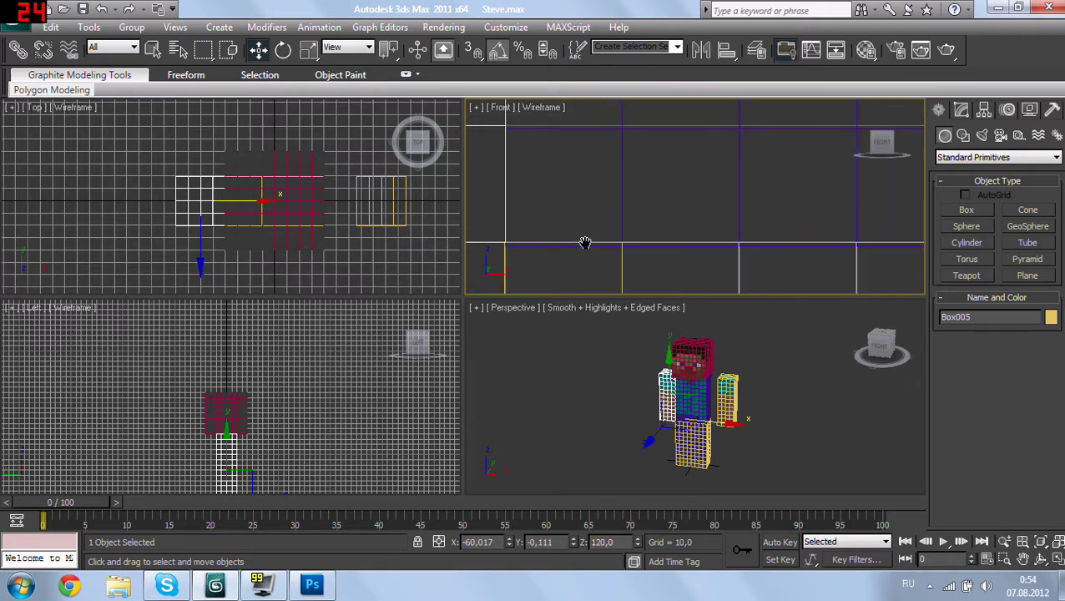
click(664, 235)
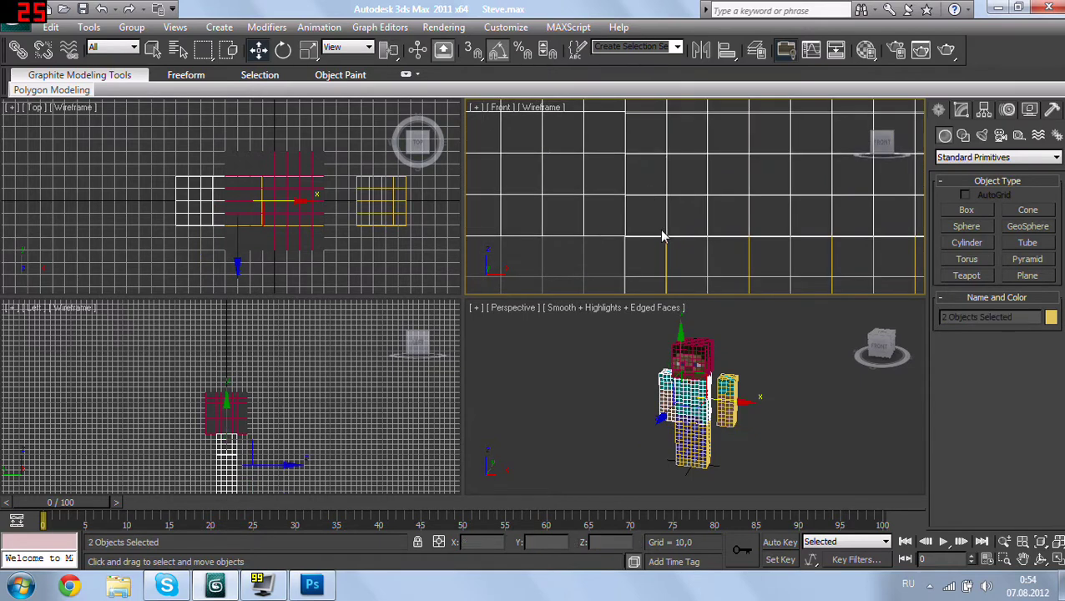
middle_drag(664, 236, 635, 216)
Step: Raise the purple body box slightly
click(641, 211)
click(643, 205)
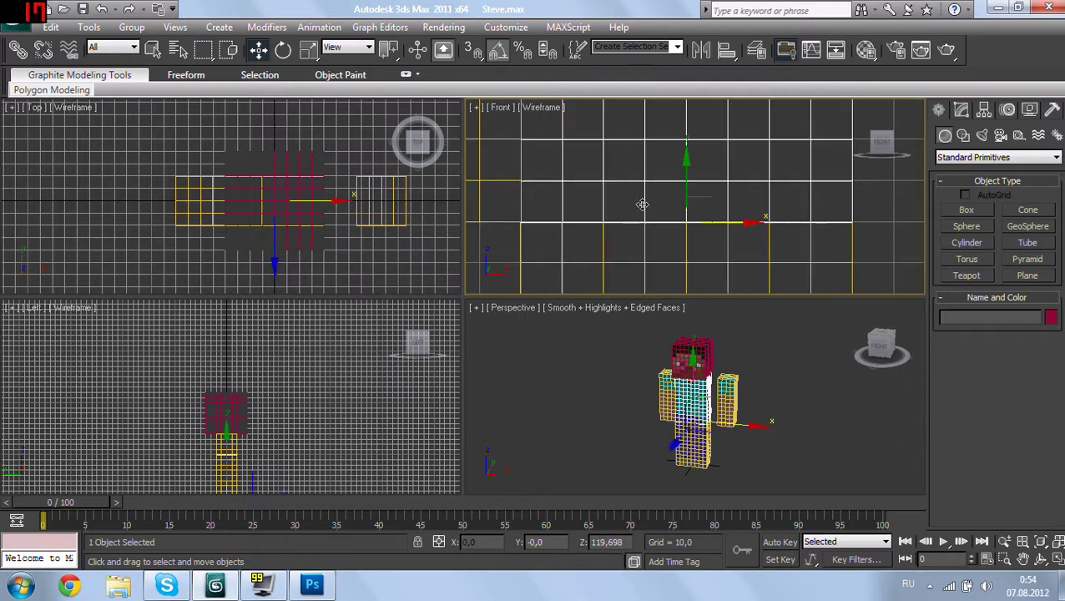
scroll(705, 234, up, 2)
scroll(680, 214, up, 2)
scroll(681, 207, up, 1)
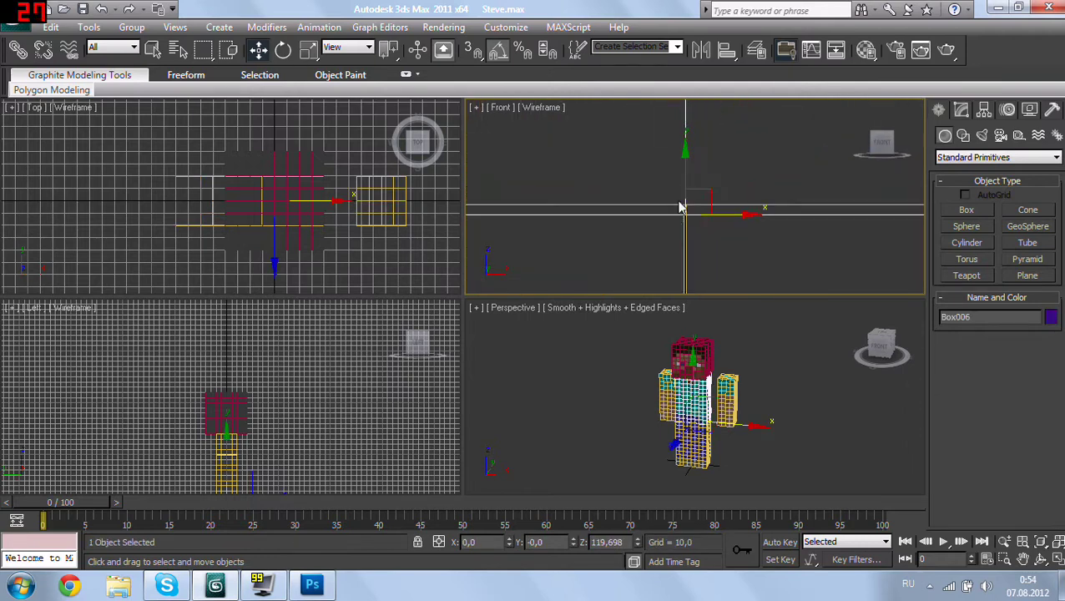
drag(686, 191, 689, 172)
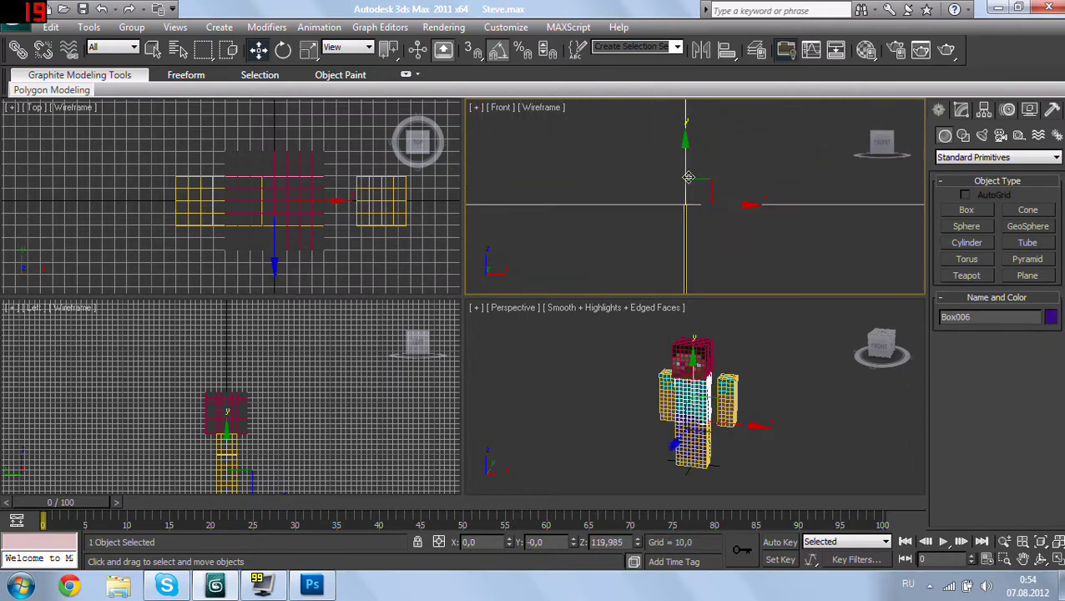
scroll(833, 202, down, 2)
scroll(835, 197, down, 2)
scroll(712, 225, down, 2)
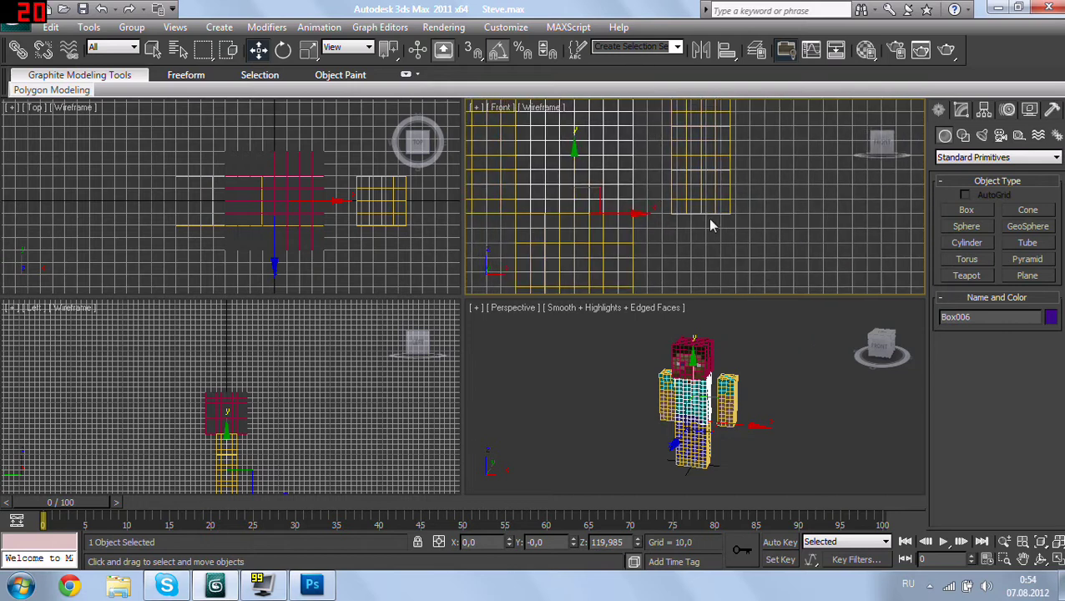
Step: Slide right arm box Box007 to X 59.945, flush against the torso at shoulder height
click(706, 202)
scroll(668, 207, up, 3)
scroll(652, 209, up, 1)
scroll(684, 183, down, 1)
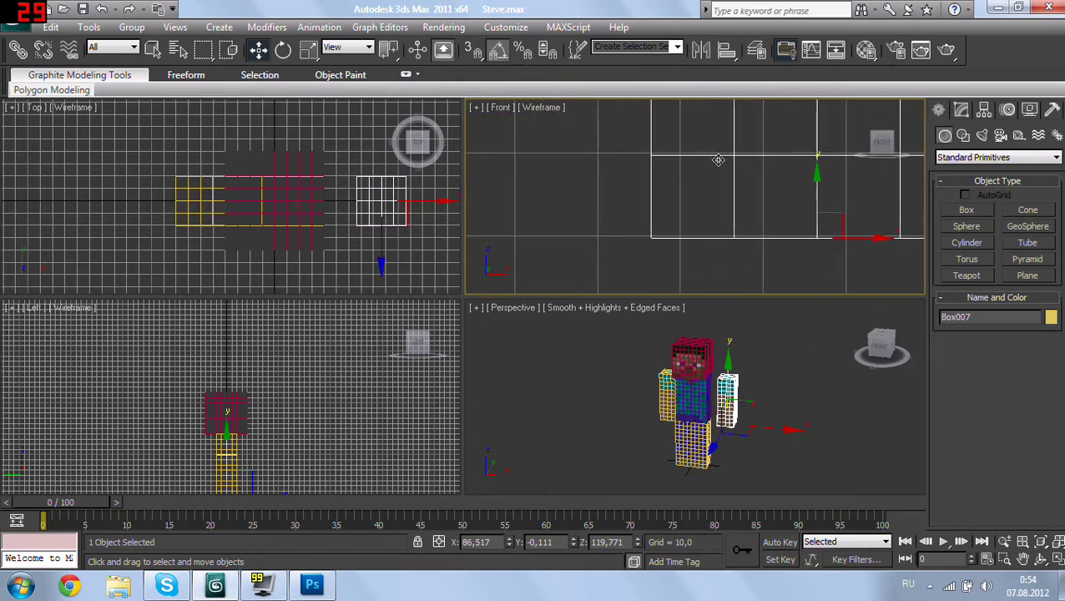
drag(793, 221, 632, 228)
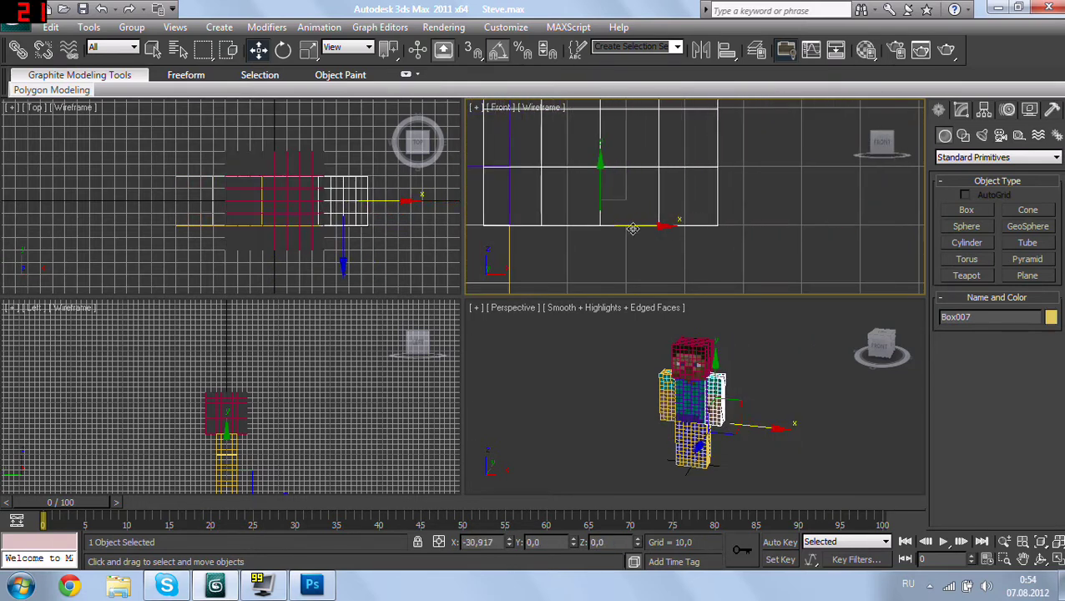
scroll(708, 214, up, 2)
scroll(713, 221, up, 1)
scroll(735, 225, up, 1)
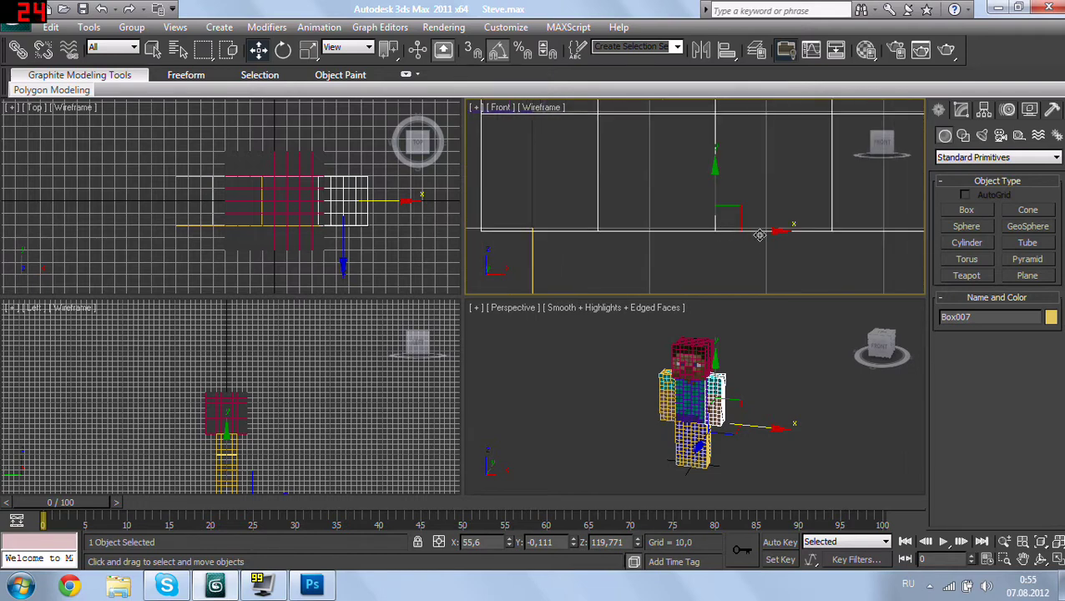
mouse_move(757, 230)
mouse_down()
mouse_move(810, 223)
mouse_move(767, 192)
mouse_up()
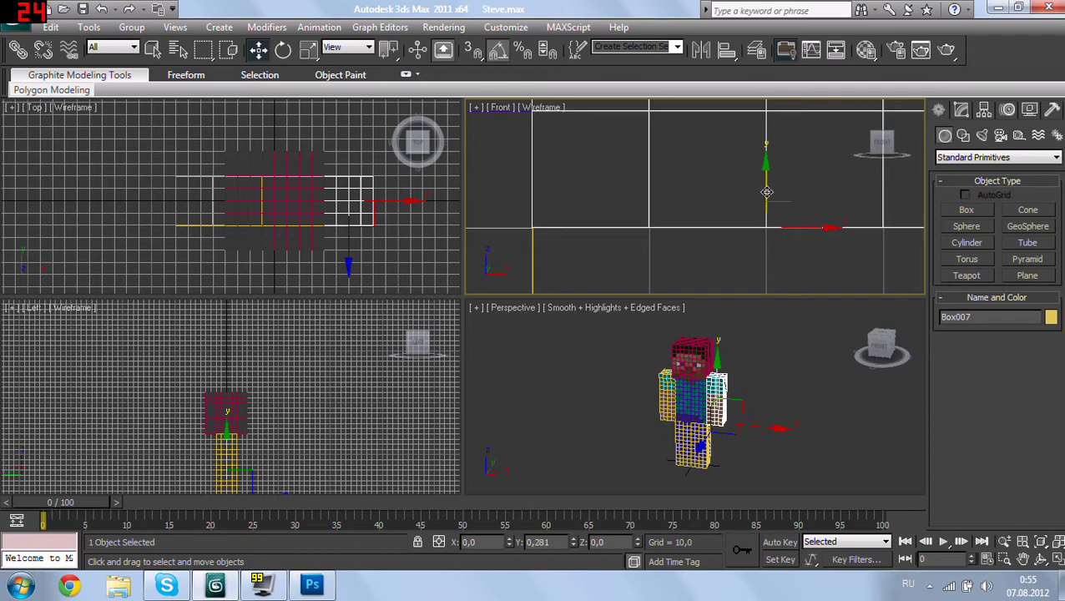
scroll(647, 209, up, 1)
scroll(645, 191, up, 2)
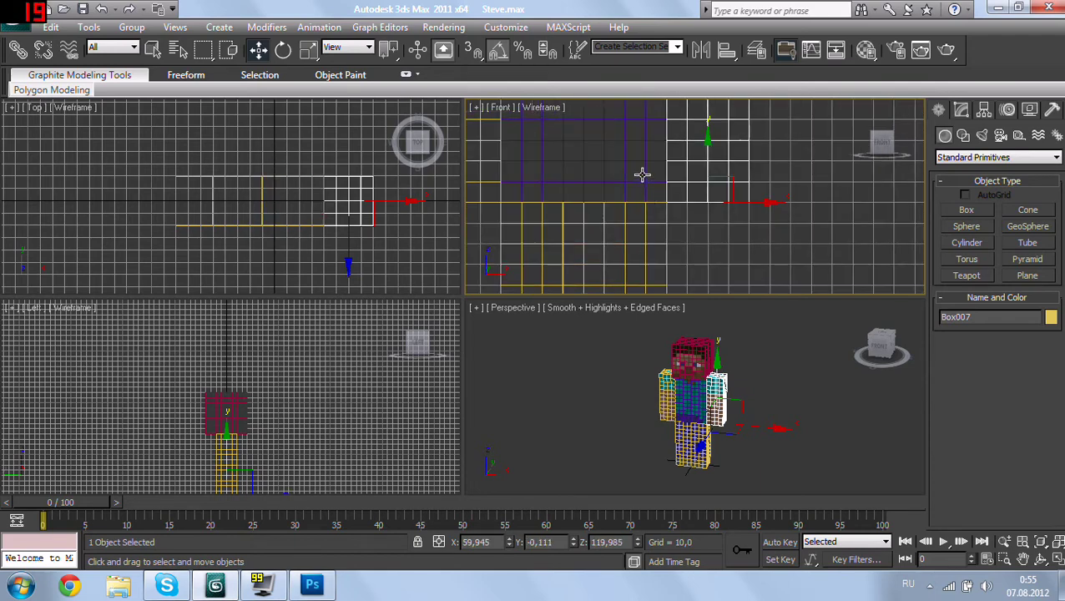
scroll(642, 171, up, 2)
key(shift+z)
key(shift+z)
key(shift+z)
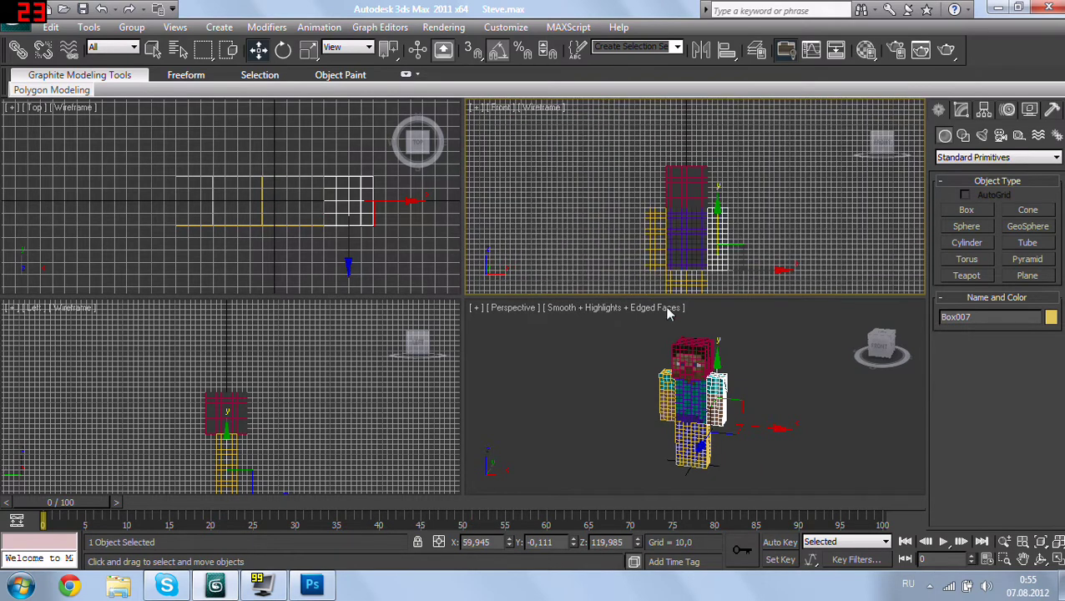
scroll(585, 408, up, 2)
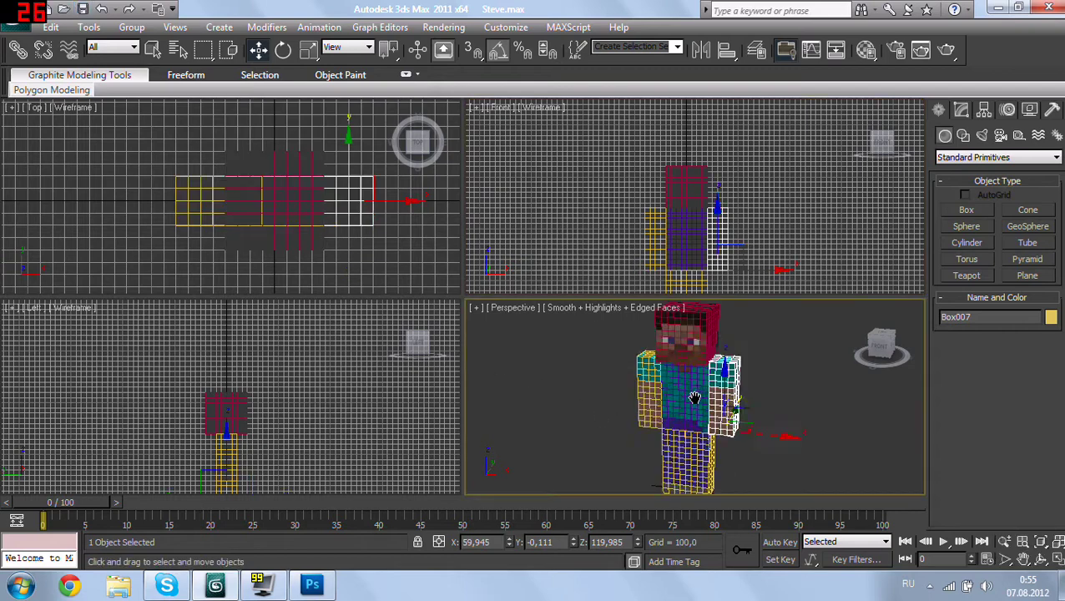
mouse_move(585, 408)
alt+middle_down()
mouse_move(713, 423)
mouse_move(851, 416)
mouse_move(619, 397)
alt+middle_up()
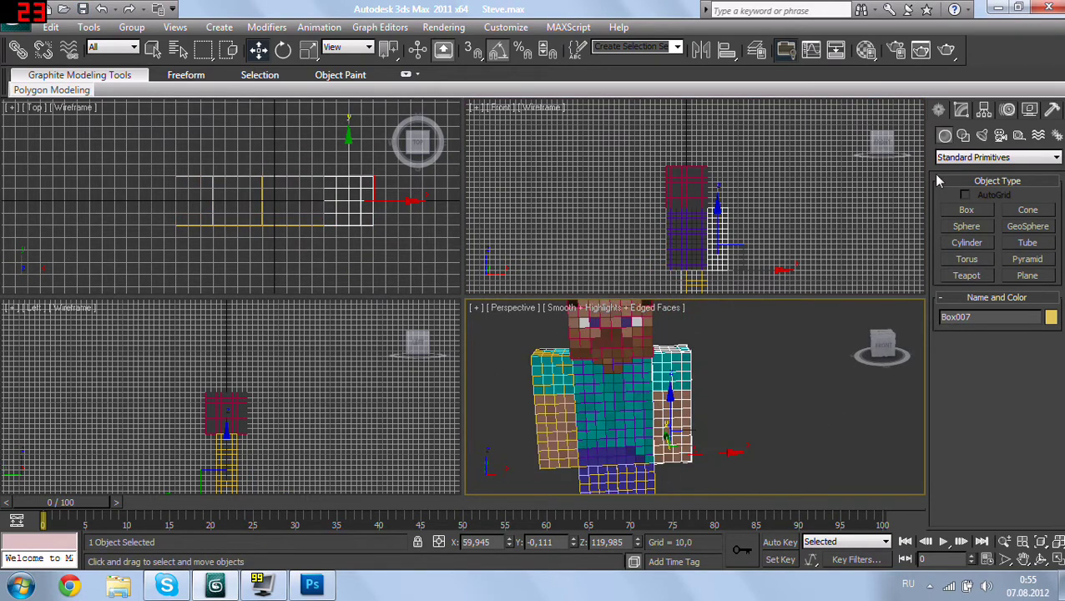
Step: With Affect Pivot Only on, raise Box007's pivot to the top of its shoulder
click(984, 112)
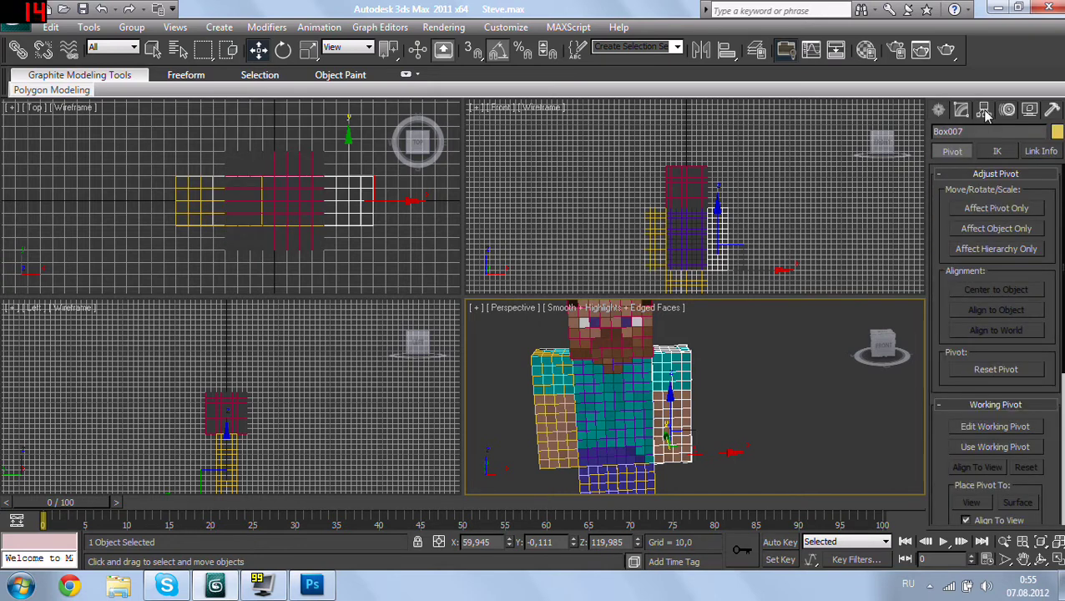
click(683, 455)
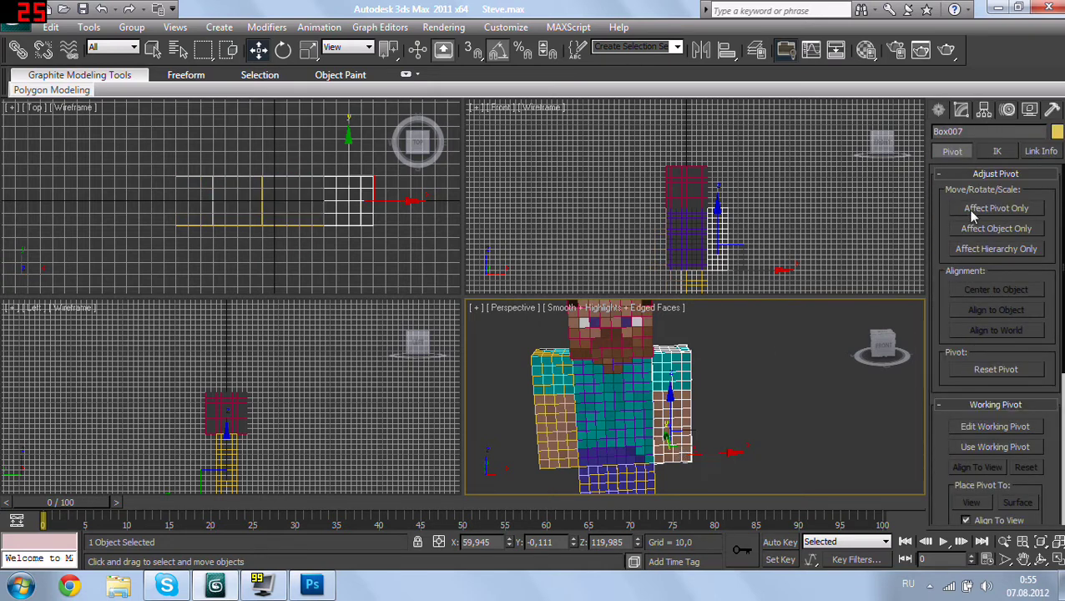
scroll(683, 448, up, 2)
scroll(660, 441, up, 3)
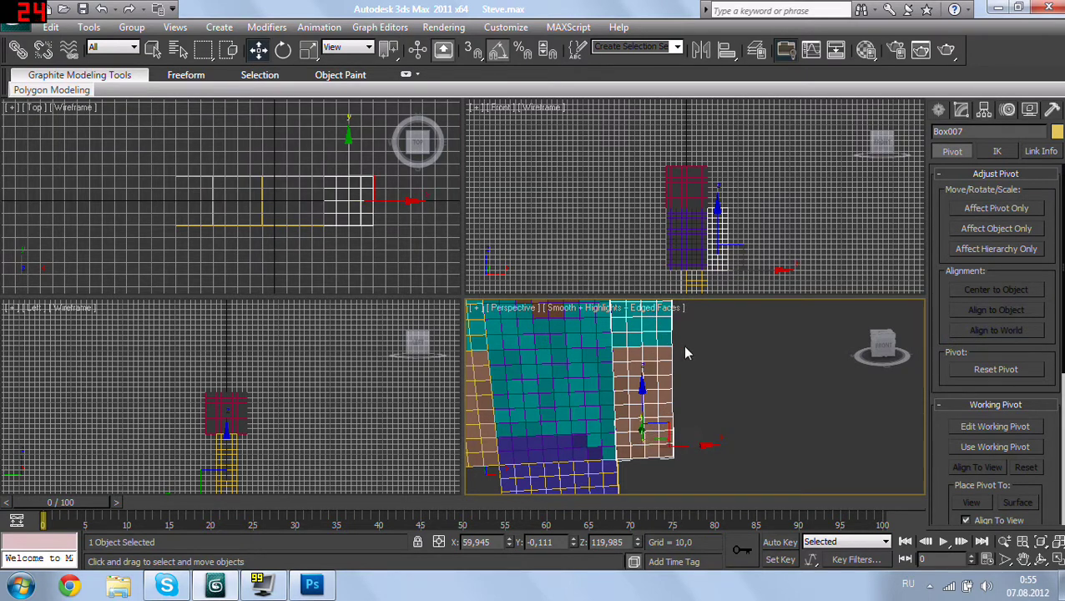
click(994, 209)
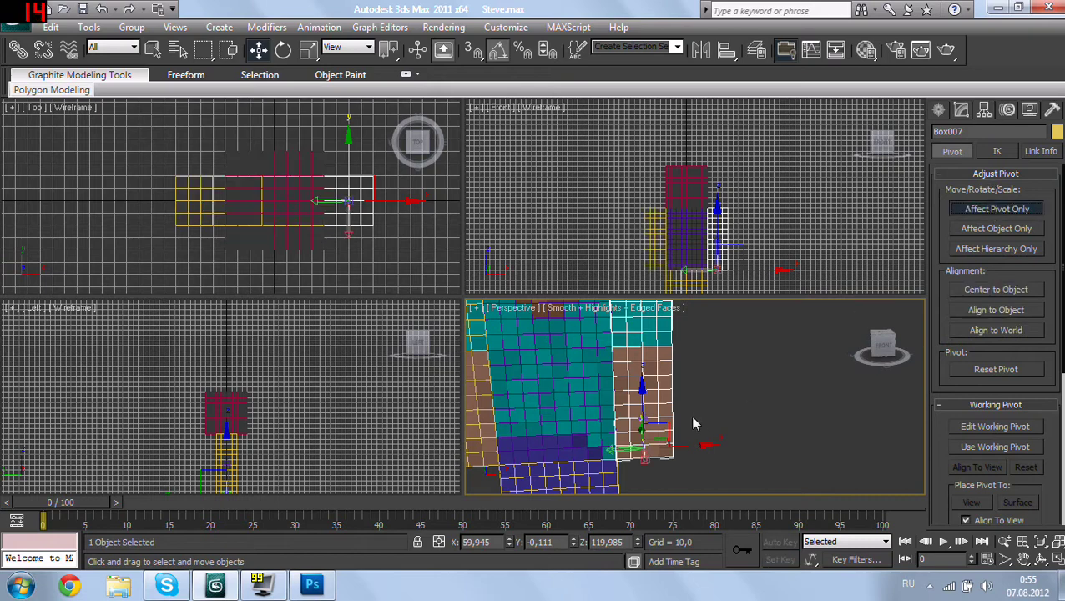
scroll(685, 434, up, 1)
drag(655, 408, 678, 266)
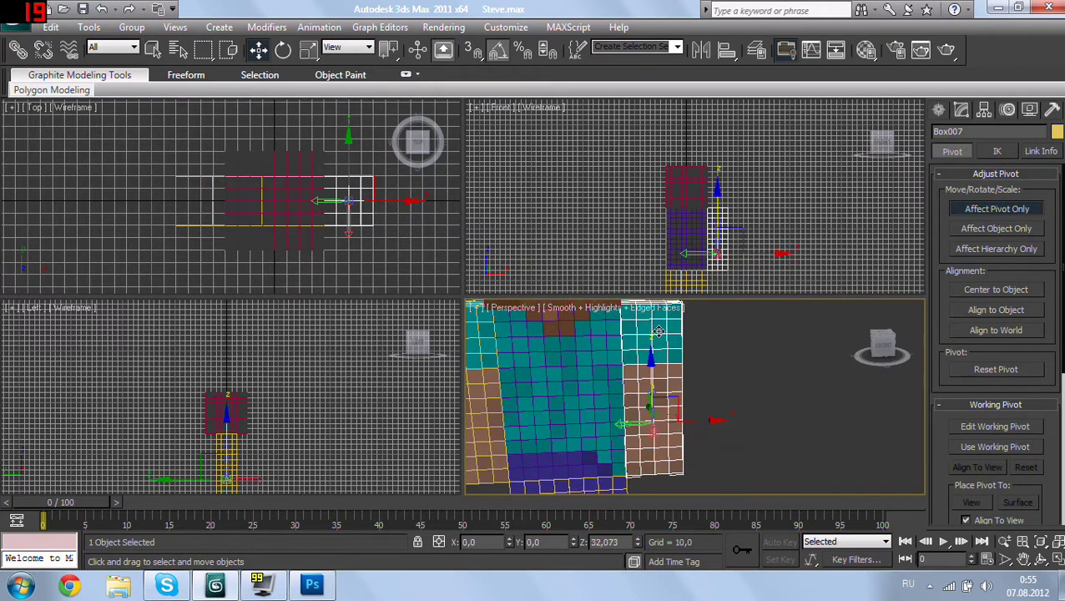
scroll(661, 380, down, 2)
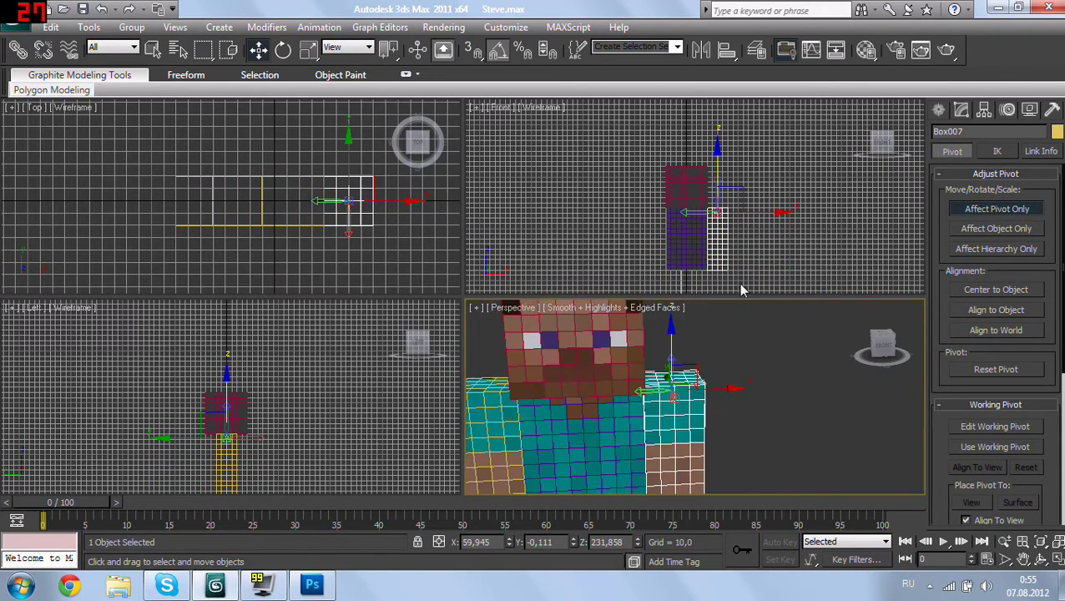
scroll(678, 201, up, 3)
middle_drag(678, 201, 652, 197)
scroll(643, 209, down, 3)
scroll(607, 231, down, 1)
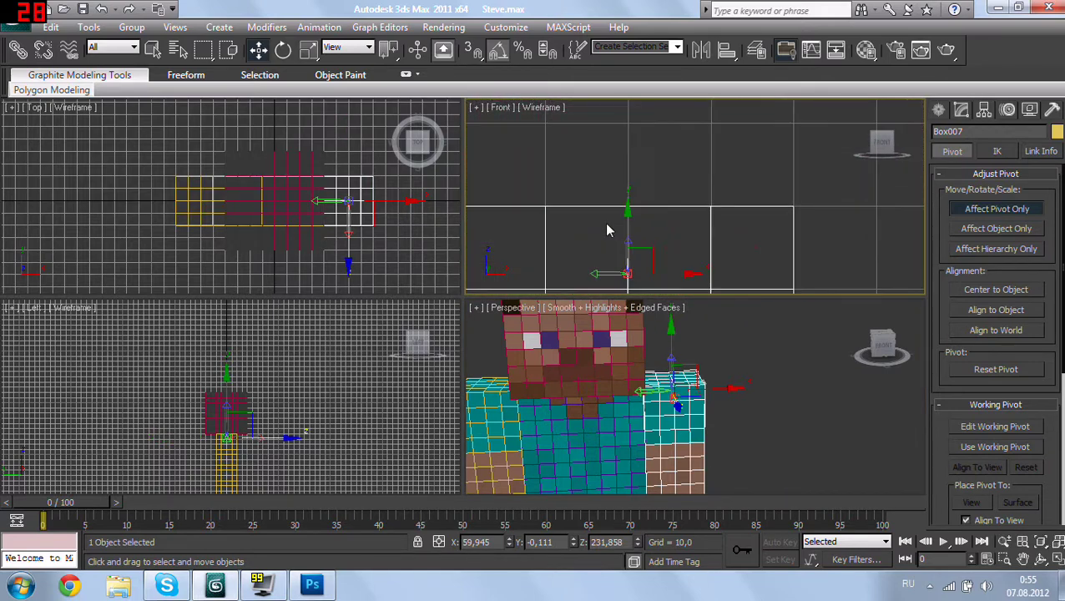
drag(622, 226, 632, 152)
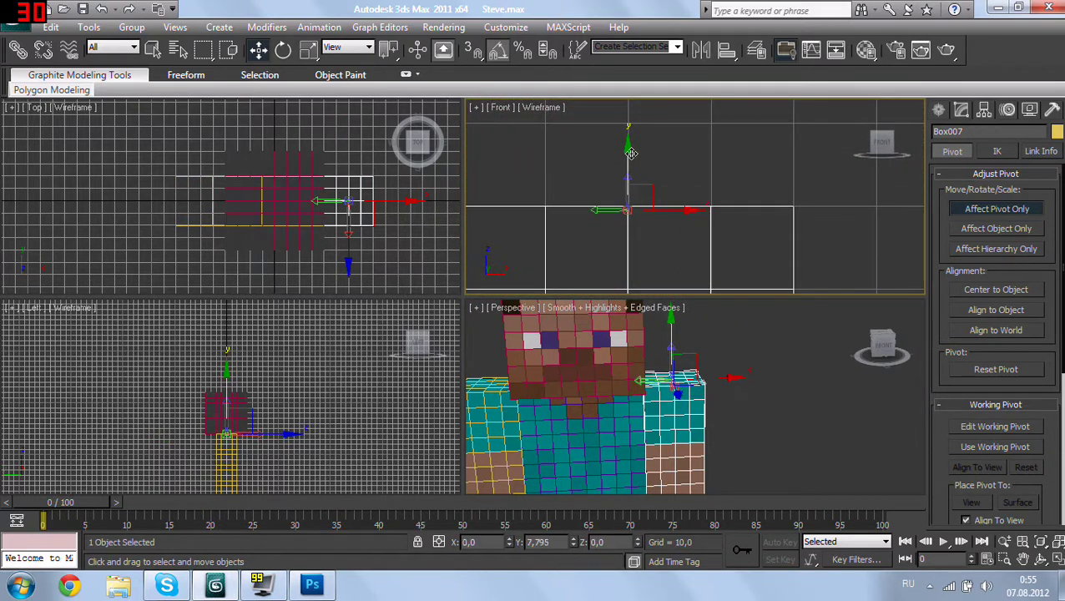
click(650, 202)
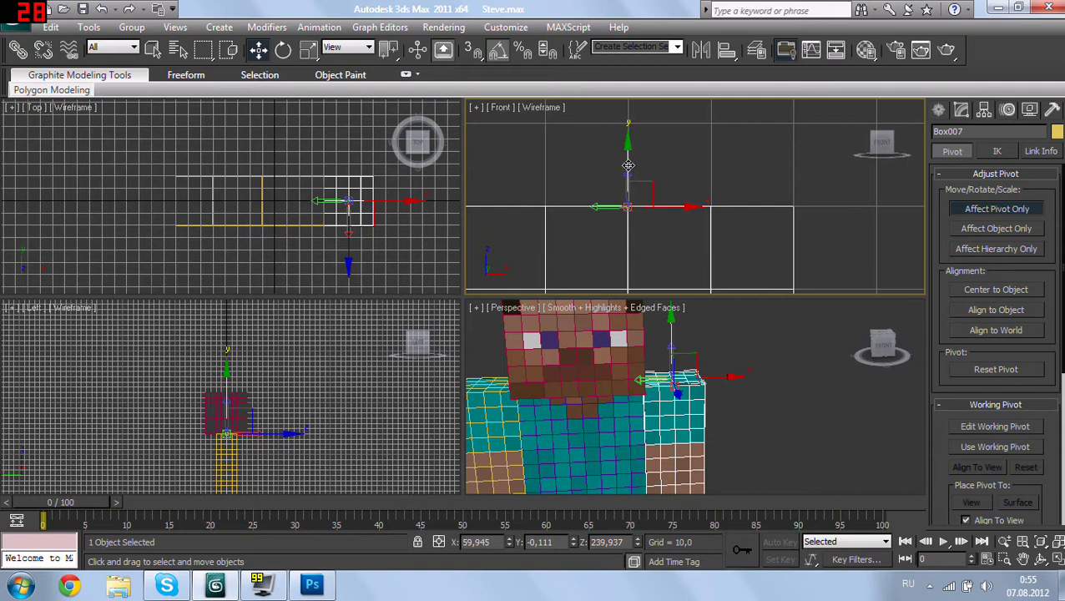
drag(628, 165, 626, 165)
scroll(622, 228, down, 3)
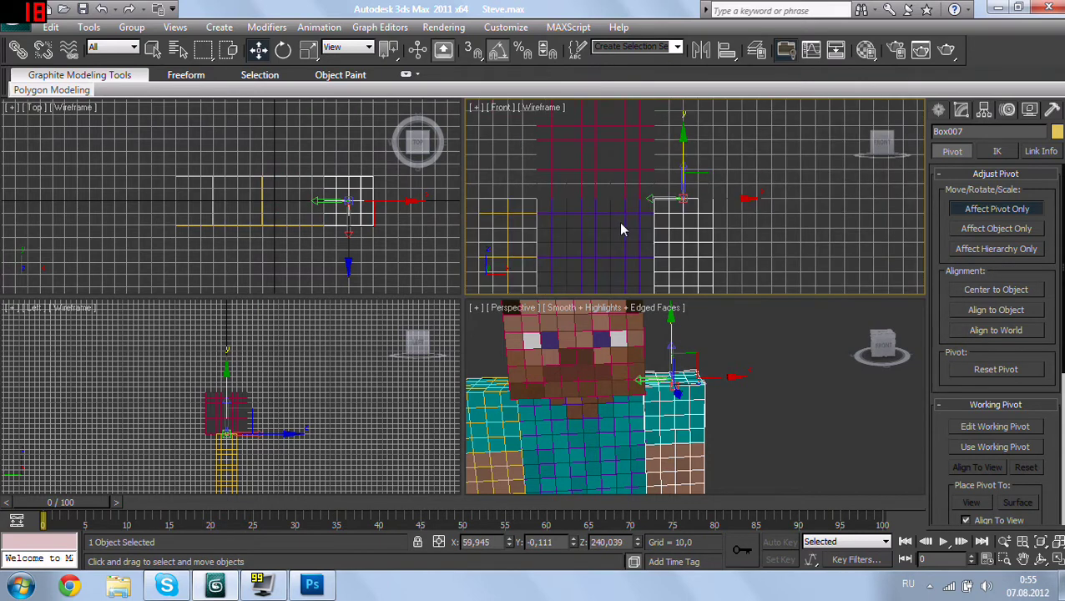
scroll(623, 228, down, 3)
Step: Move left arm box Box005's pivot up to its top end at Z 240.024
click(590, 227)
scroll(589, 227, up, 3)
middle_drag(589, 227, 664, 197)
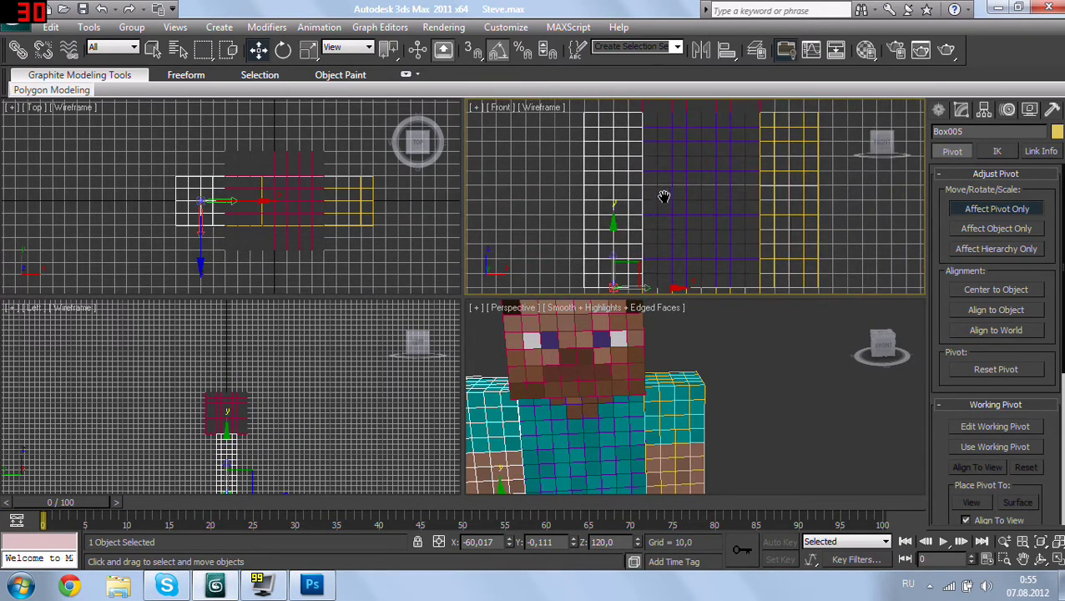
drag(613, 238, 622, 55)
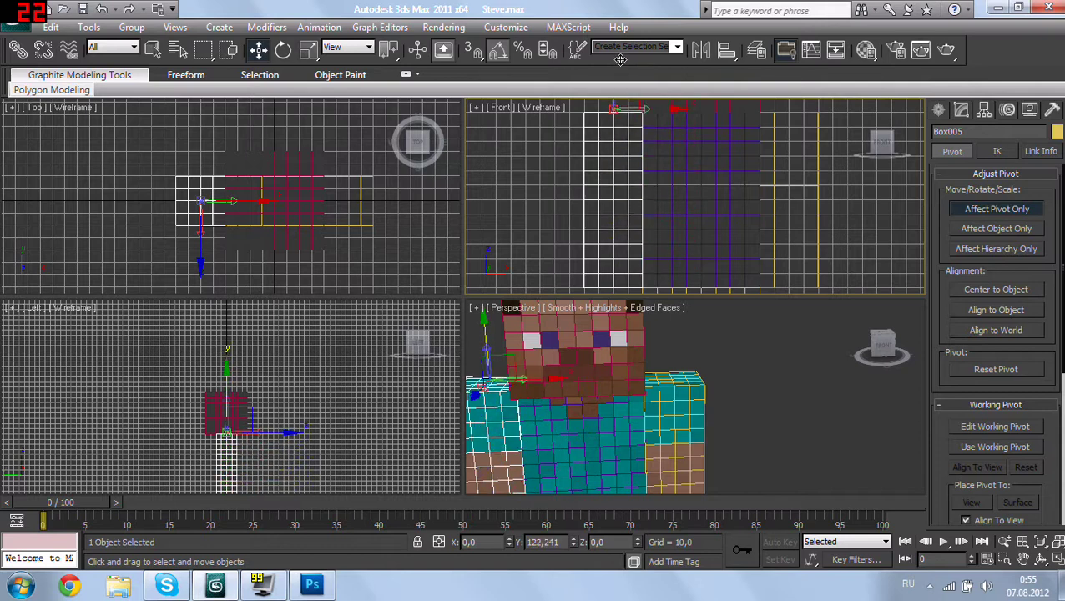
scroll(692, 221, down, 2)
middle_drag(692, 221, 695, 194)
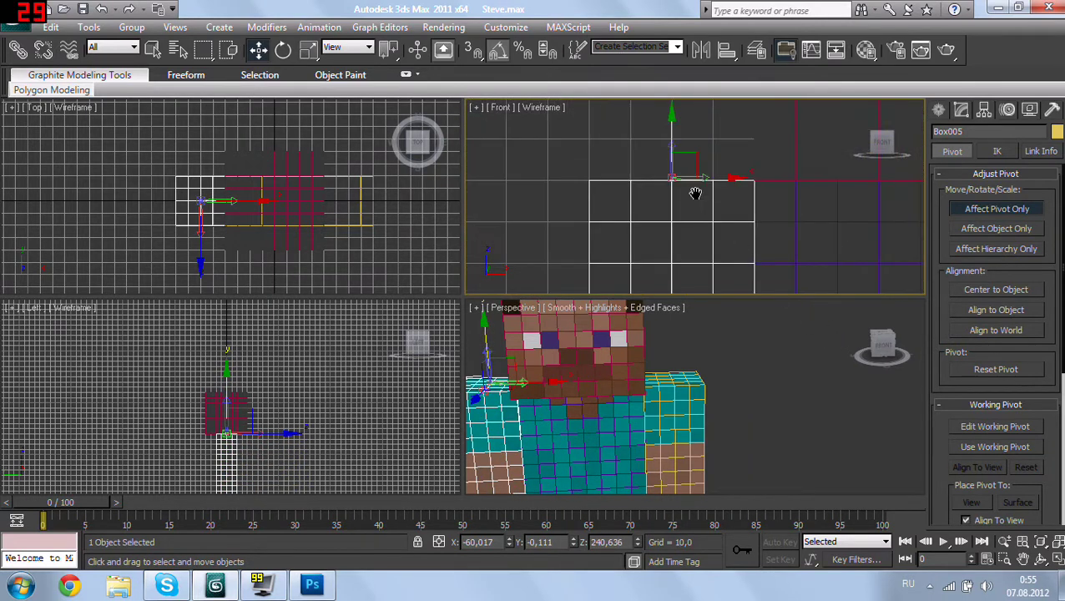
scroll(702, 218, up, 4)
scroll(668, 192, up, 3)
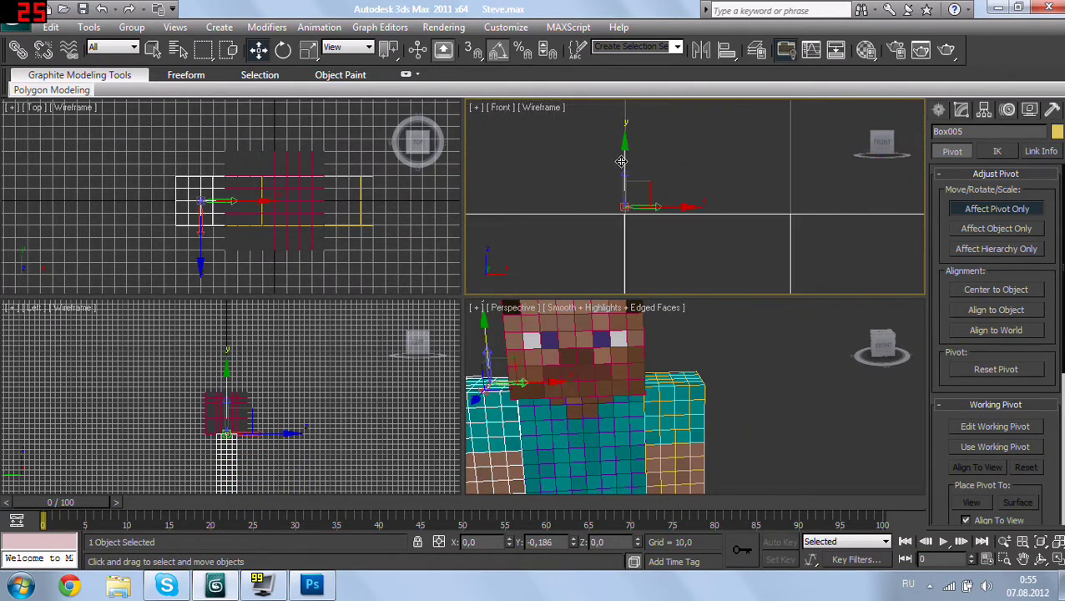
scroll(622, 194, down, 2)
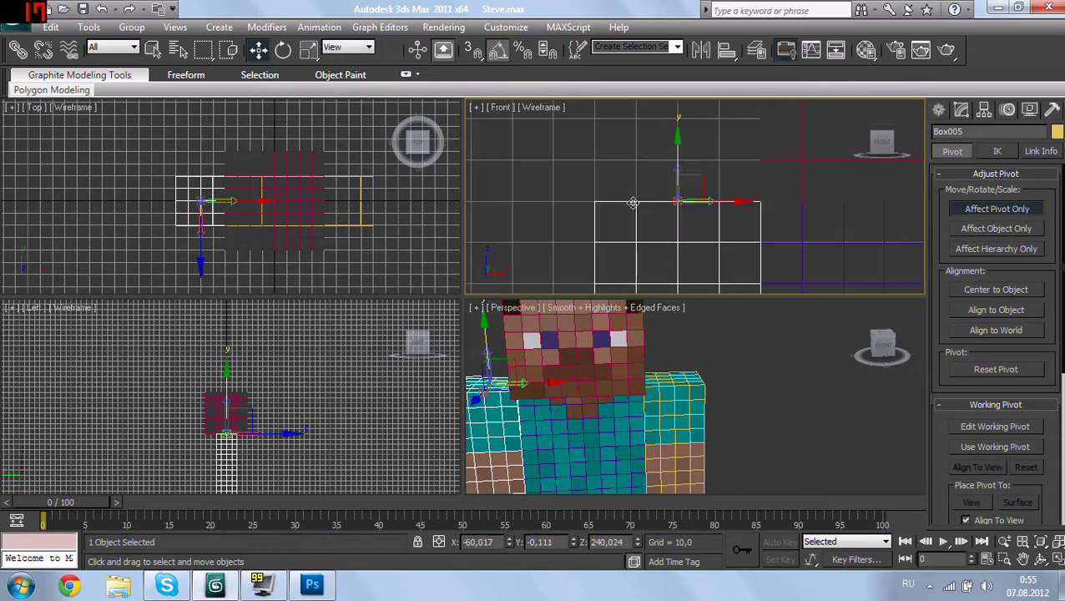
scroll(711, 195, down, 2)
scroll(712, 194, down, 2)
scroll(631, 404, down, 3)
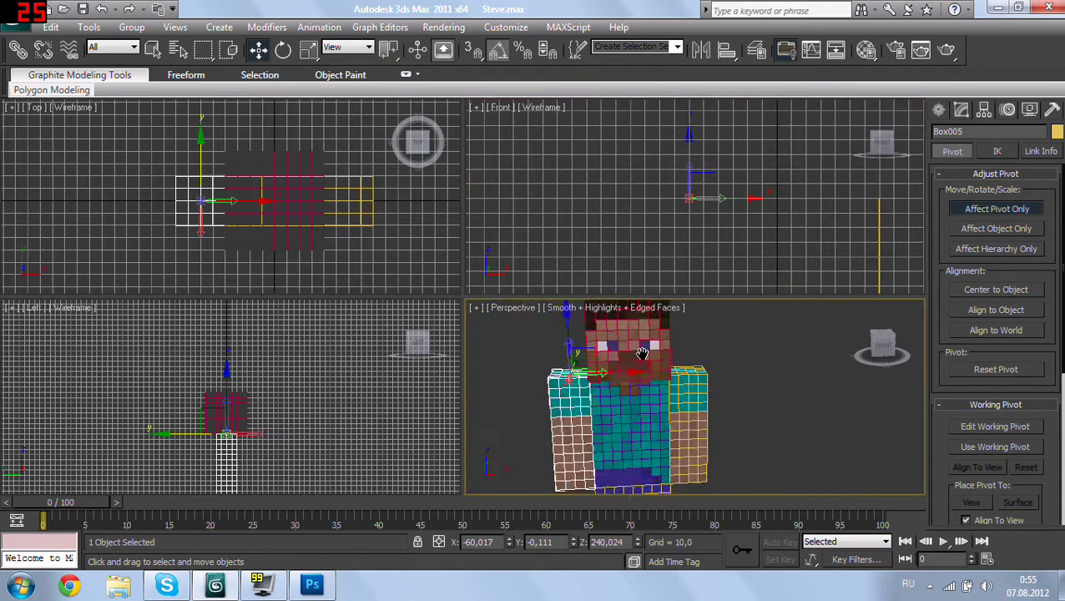
scroll(631, 404, down, 2)
scroll(660, 401, up, 1)
scroll(668, 404, up, 2)
middle_drag(695, 407, 763, 410)
scroll(763, 410, up, 3)
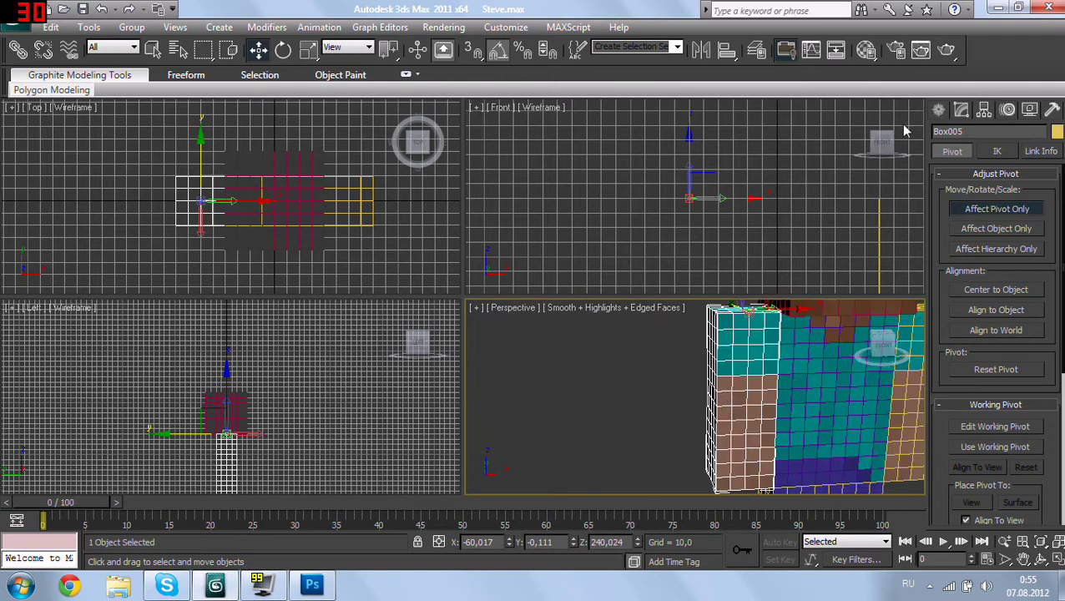
click(938, 110)
scroll(830, 242, up, 2)
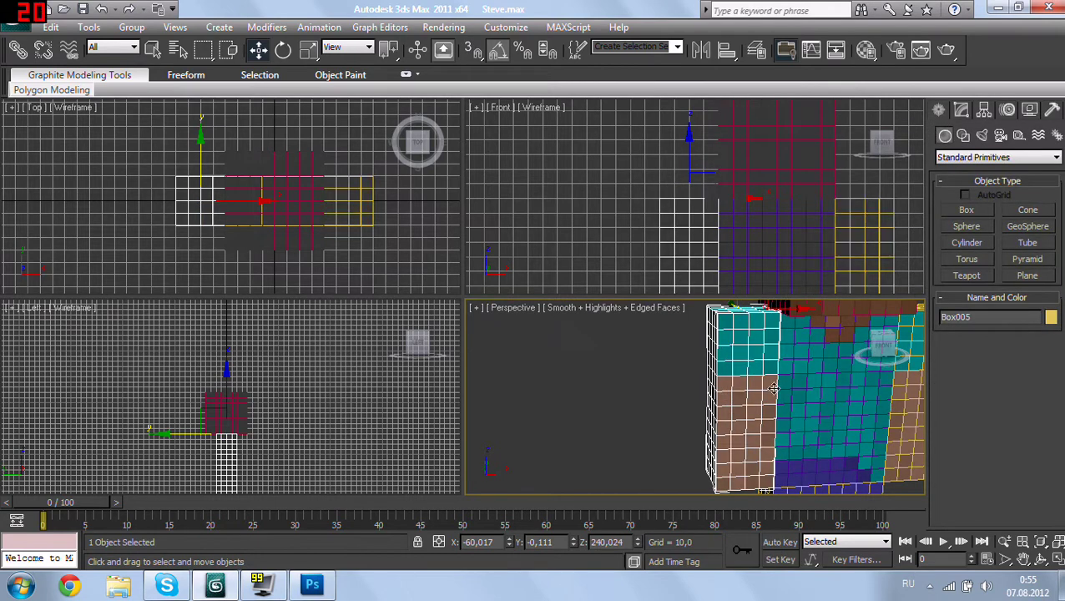
Step: Test-rotate the arm from its shoulder pivot, then select Box004 and show its Hierarchy settings
key(e)
scroll(720, 373, down, 3)
drag(723, 387, 736, 354)
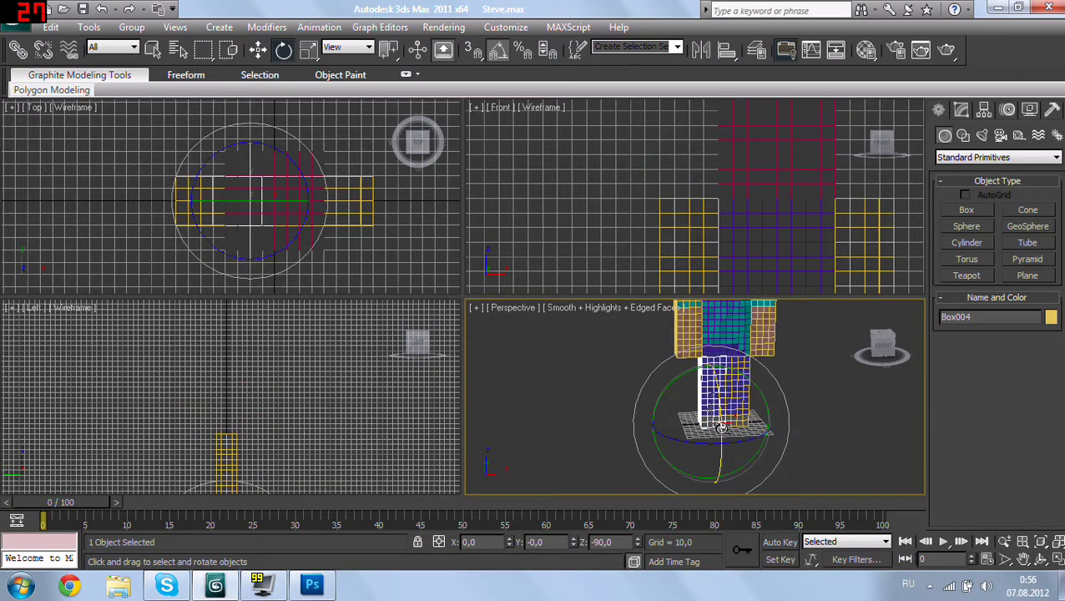
drag(721, 423, 728, 415)
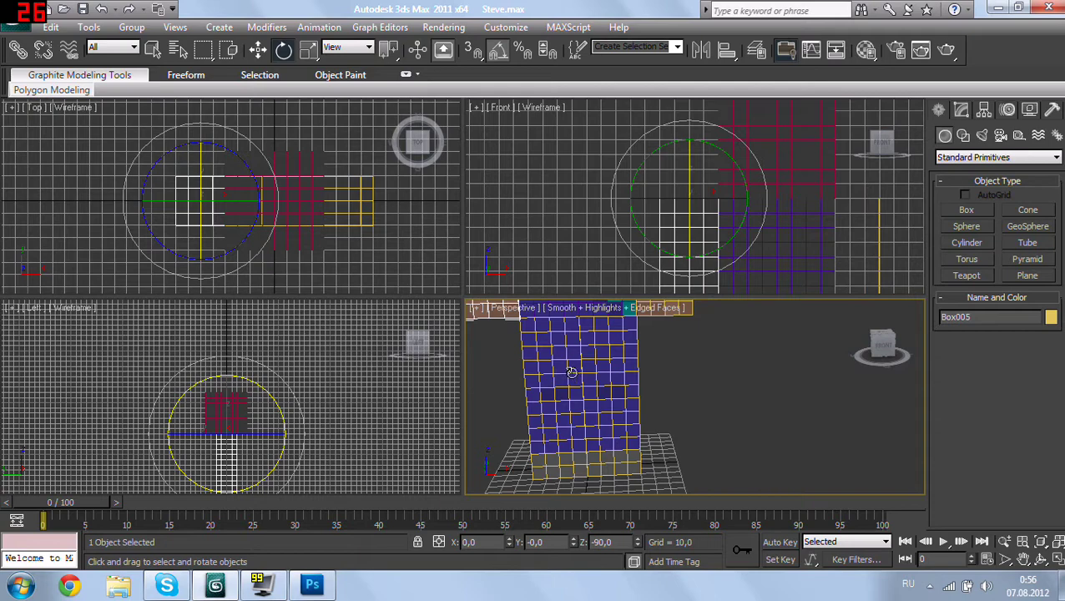
click(571, 373)
click(985, 109)
Step: With Affect Pivot Only on, move Box004's pivot up to where it joins the body
click(982, 209)
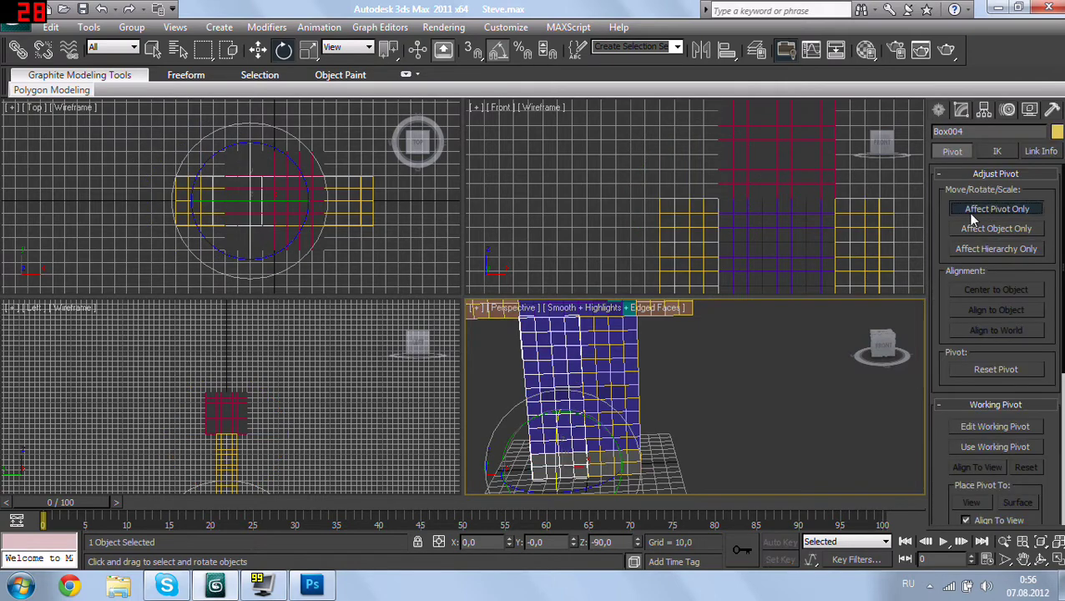
key(w)
scroll(618, 385, up, 3)
scroll(613, 394, up, 3)
scroll(654, 482, up, 3)
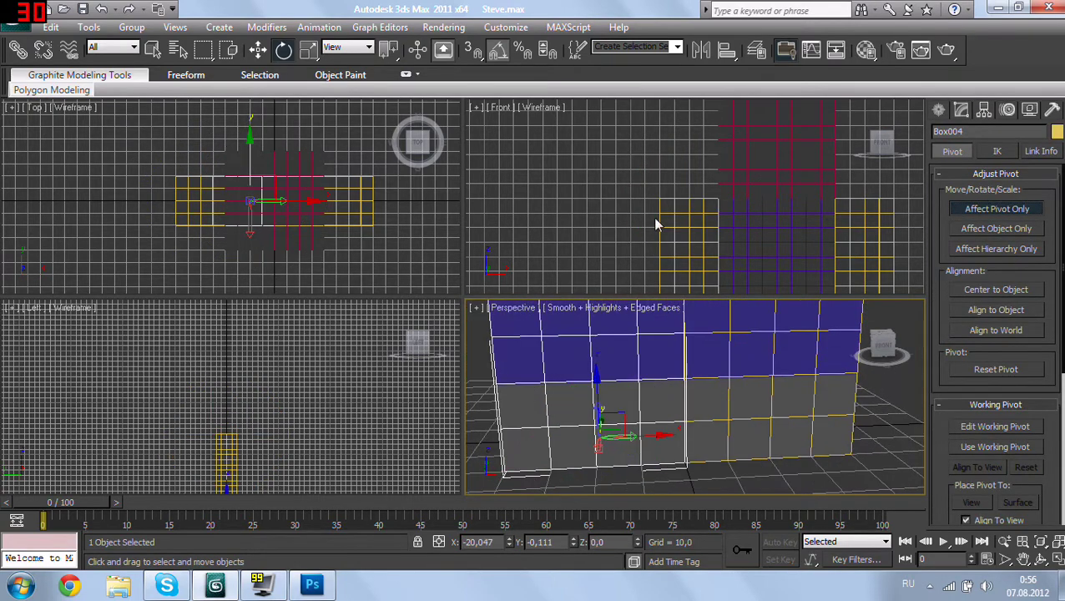
mouse_move(656, 224)
middle_down()
mouse_move(590, 159)
mouse_move(609, 152)
mouse_move(666, 171)
mouse_move(695, 136)
middle_up()
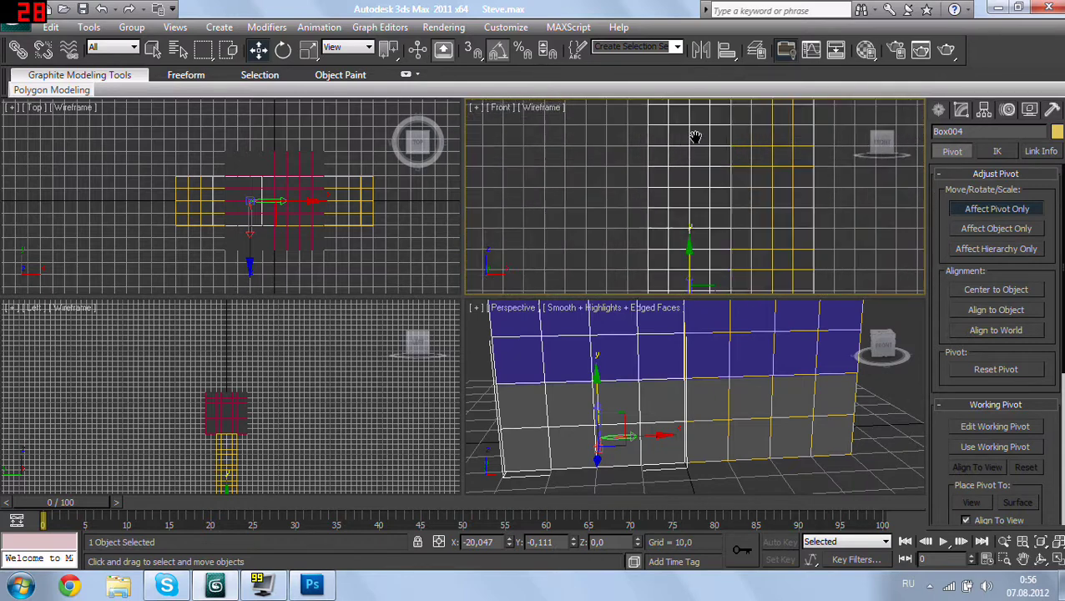
scroll(695, 136, up, 2)
drag(691, 227, 697, 159)
mouse_move(705, 155)
middle_down()
mouse_move(725, 219)
mouse_move(708, 278)
middle_up()
scroll(725, 220, down, 2)
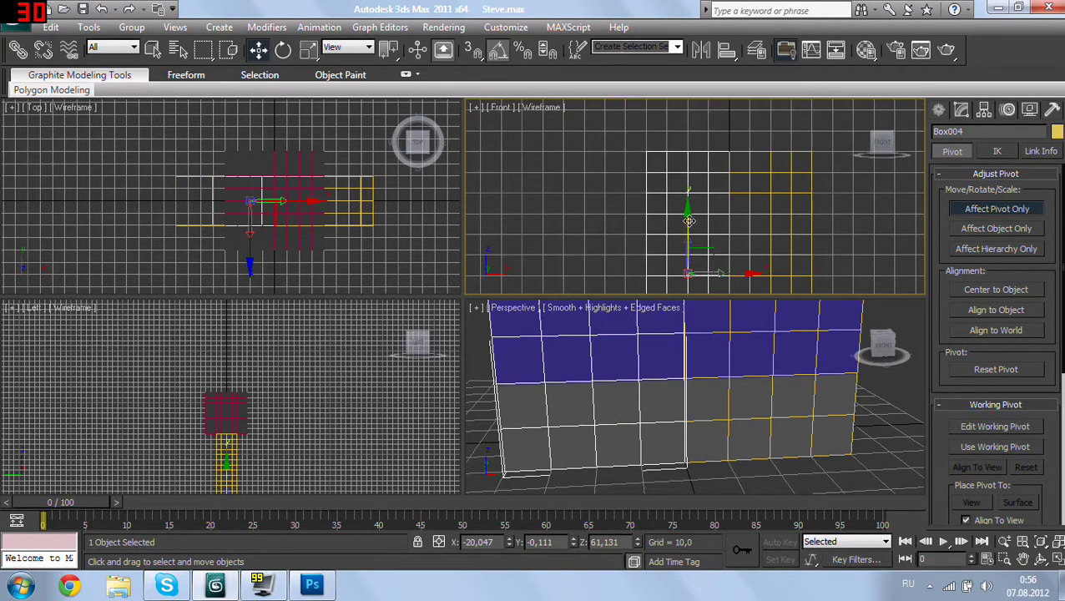
drag(689, 221, 694, 140)
scroll(696, 119, up, 3)
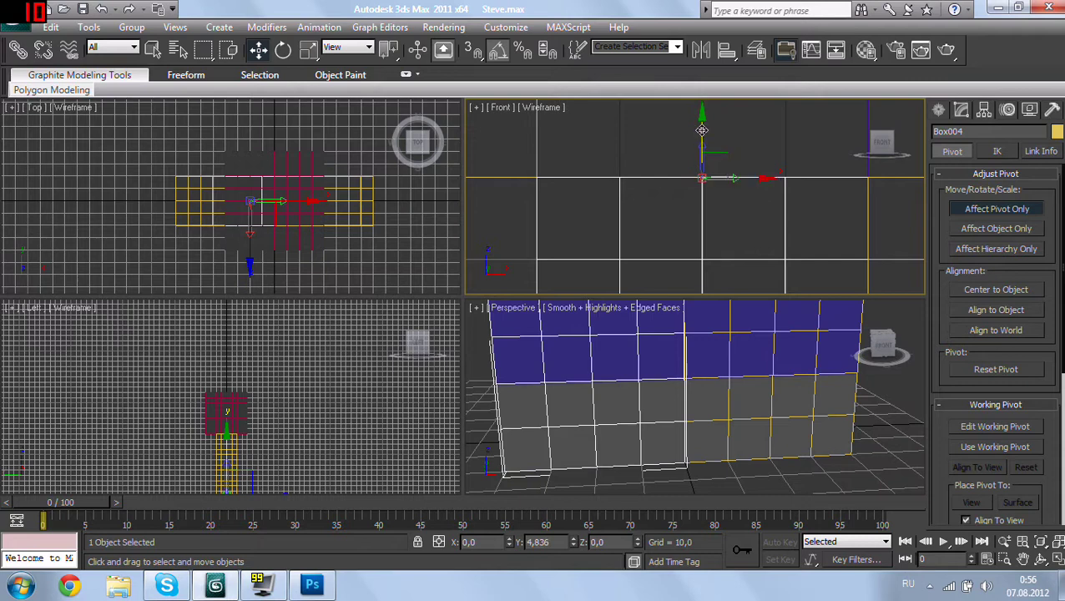
scroll(792, 217, down, 2)
scroll(796, 225, down, 2)
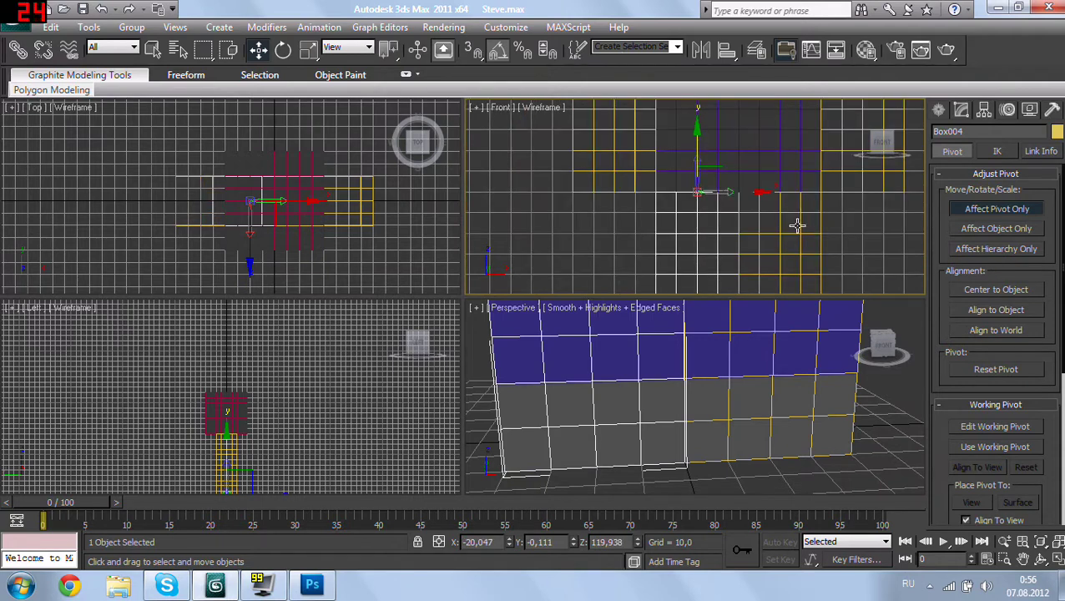
Step: Raise Box008's pivot to its top
click(729, 242)
scroll(729, 242, down, 2)
drag(728, 242, 726, 152)
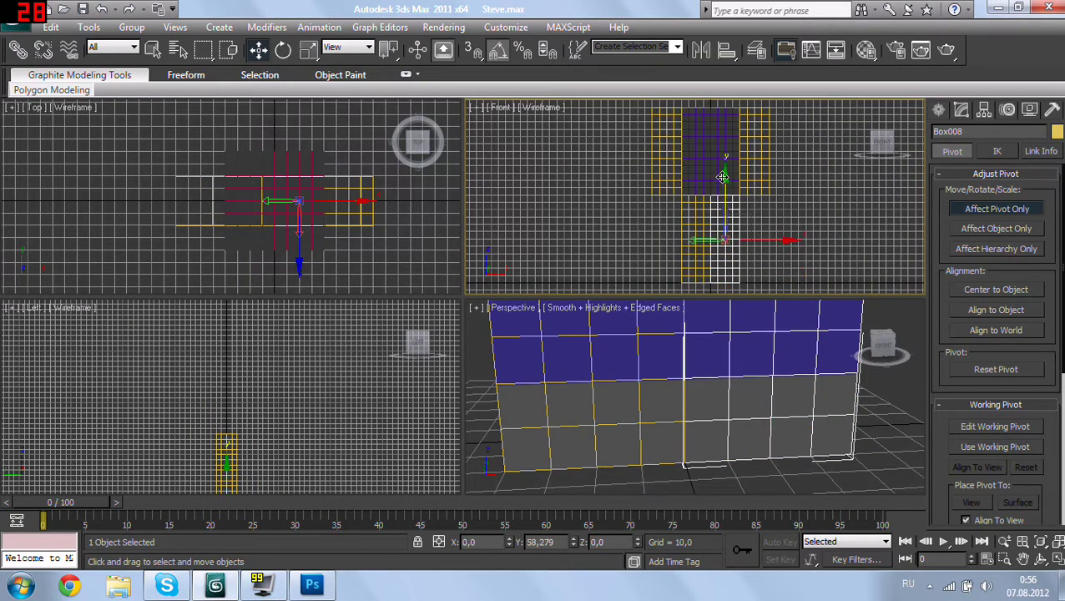
scroll(723, 183, up, 2)
scroll(723, 183, up, 3)
middle_drag(718, 195, 533, 200)
scroll(570, 208, up, 1)
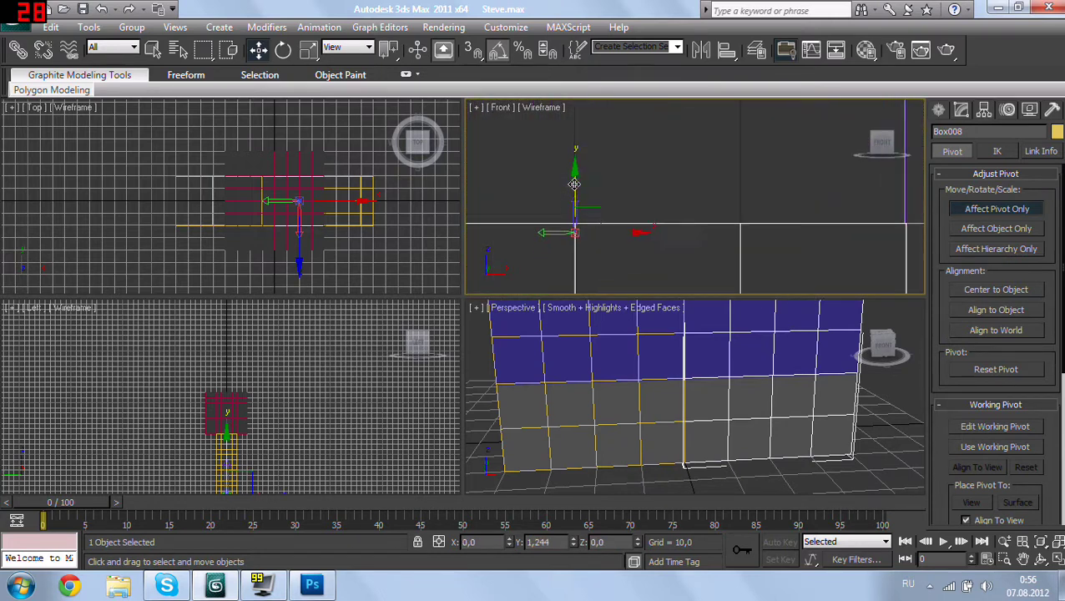
scroll(573, 179, down, 3)
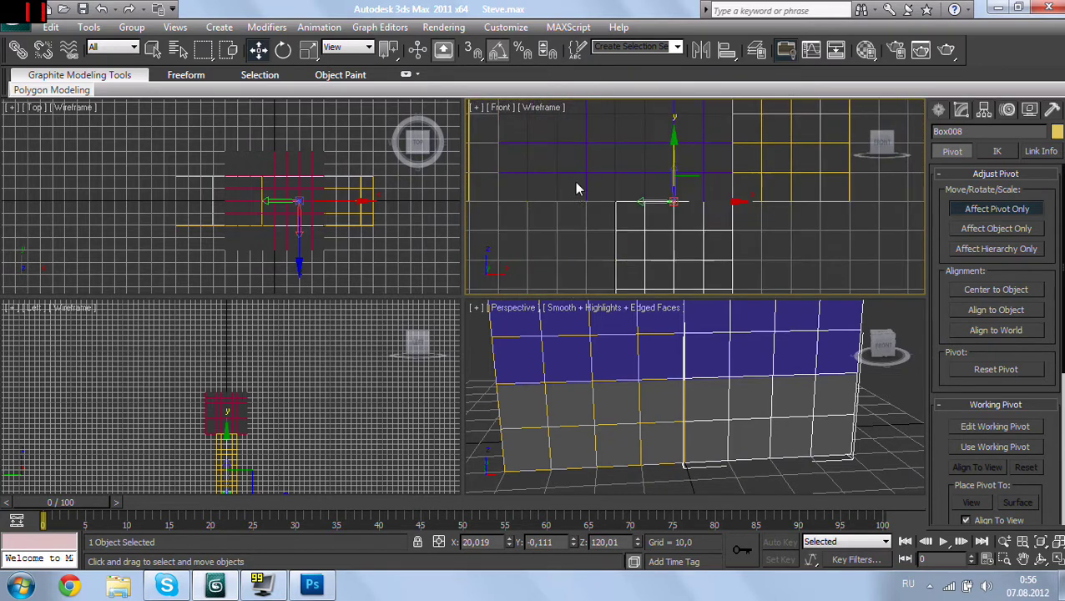
scroll(575, 183, down, 2)
middle_drag(575, 183, 625, 215)
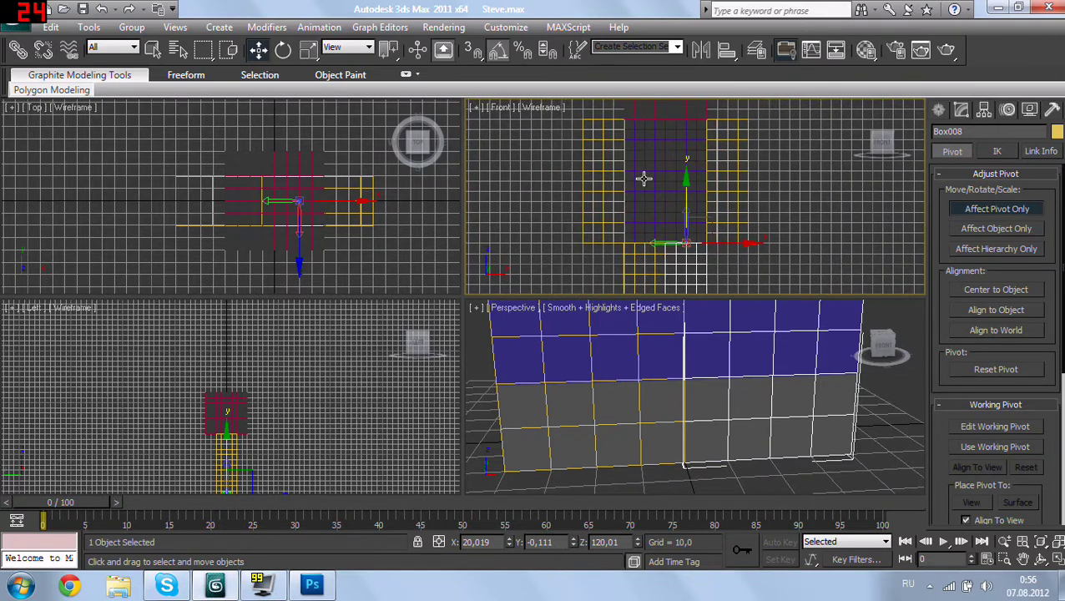
Step: Check the pivots of Box006 and head box Box001, whose pivot sits at Z 239.966
click(647, 176)
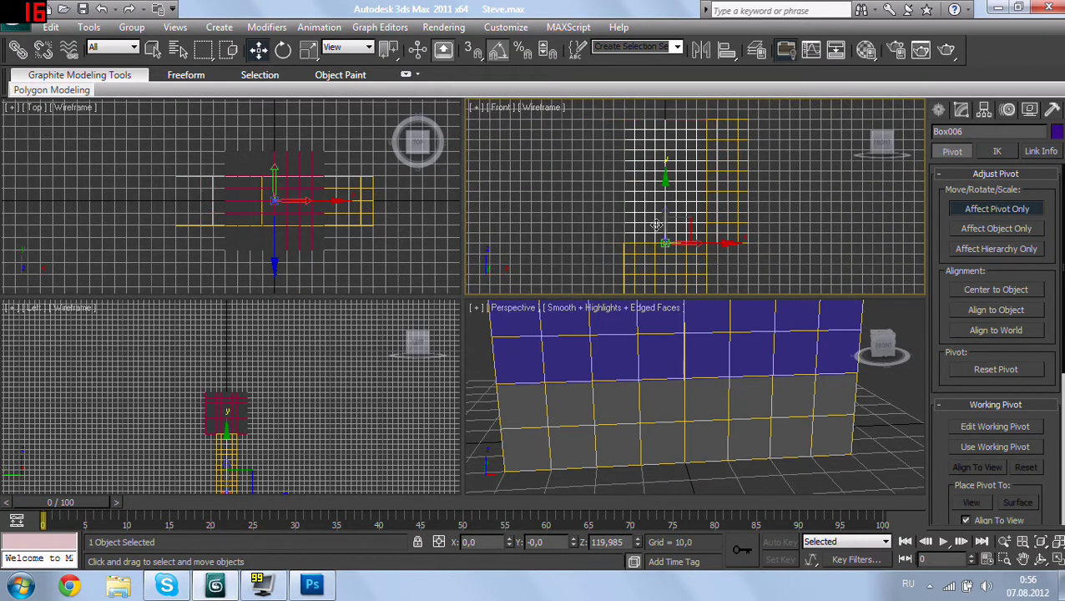
scroll(662, 234, up, 4)
click(693, 188)
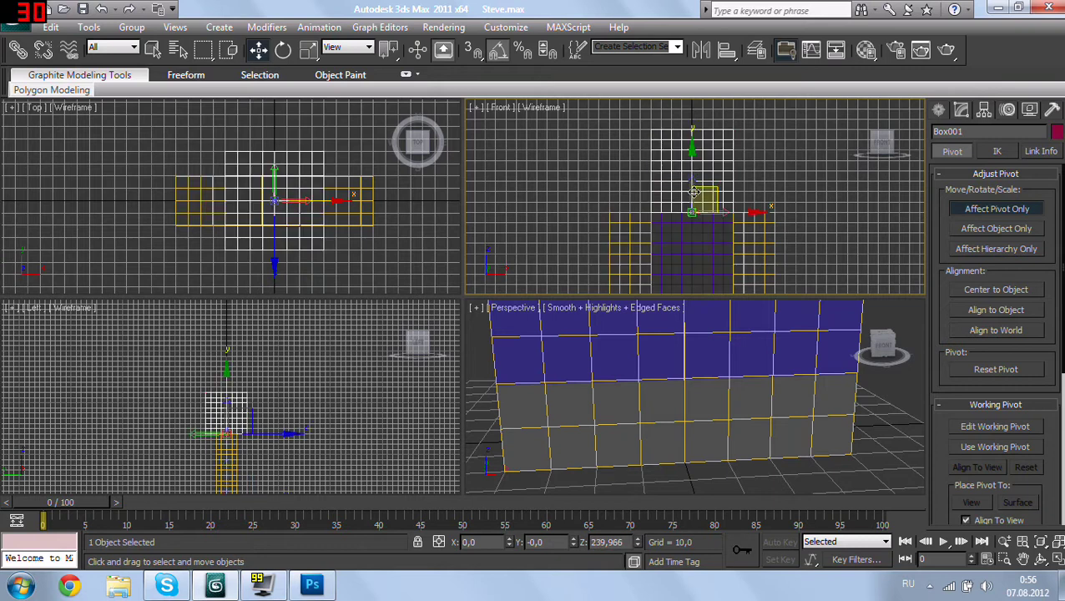
scroll(700, 198, down, 1)
scroll(697, 199, down, 1)
scroll(696, 200, down, 1)
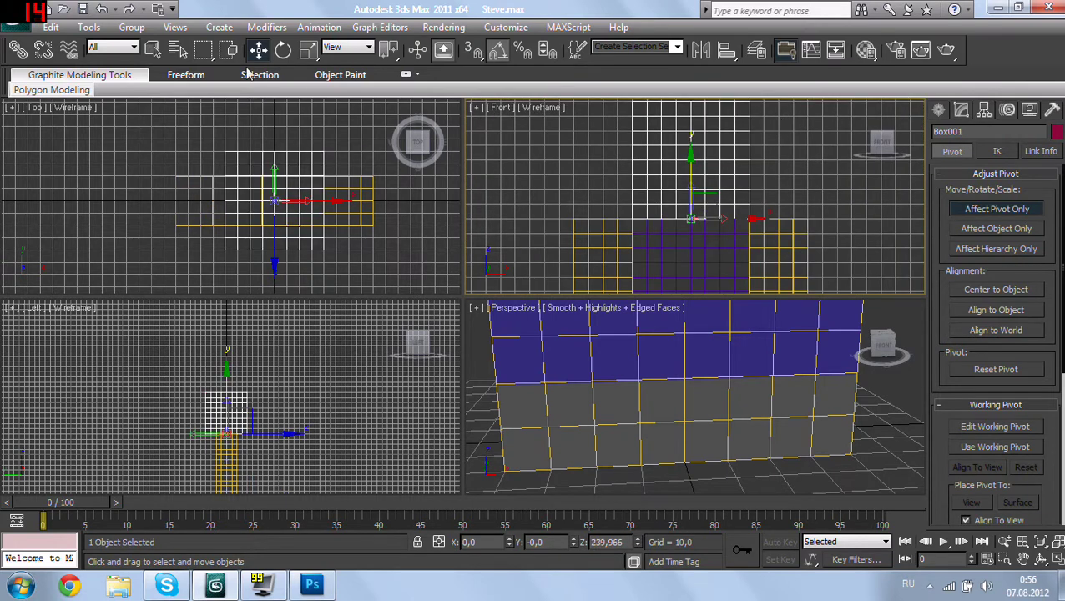
scroll(618, 363, down, 5)
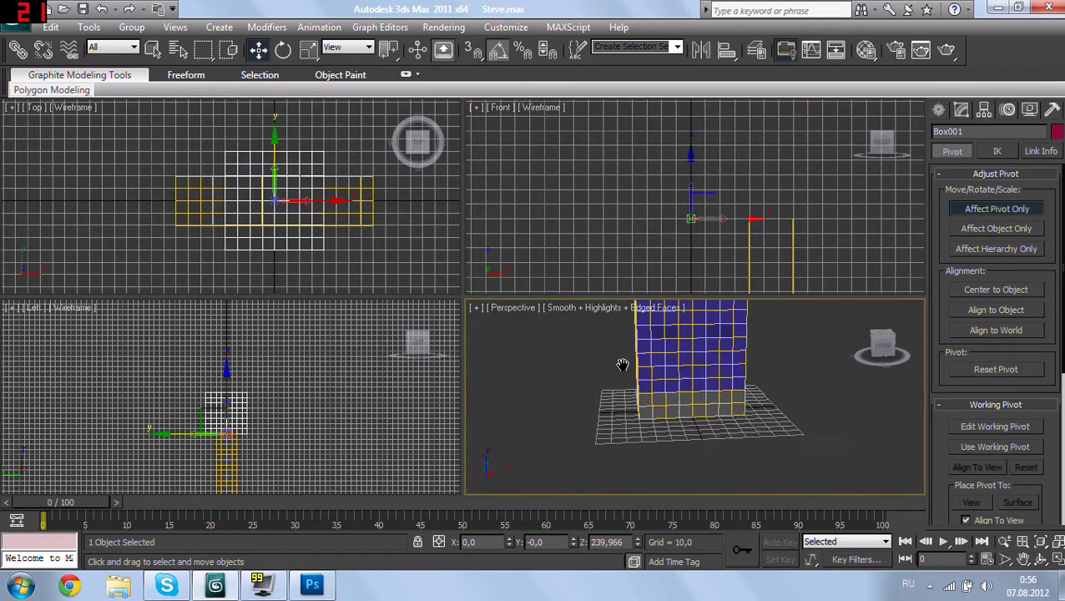
scroll(623, 363, down, 1)
mouse_move(631, 369)
middle_down()
mouse_move(617, 429)
mouse_move(609, 412)
mouse_move(688, 422)
middle_up()
scroll(612, 451, down, 3)
scroll(621, 425, up, 3)
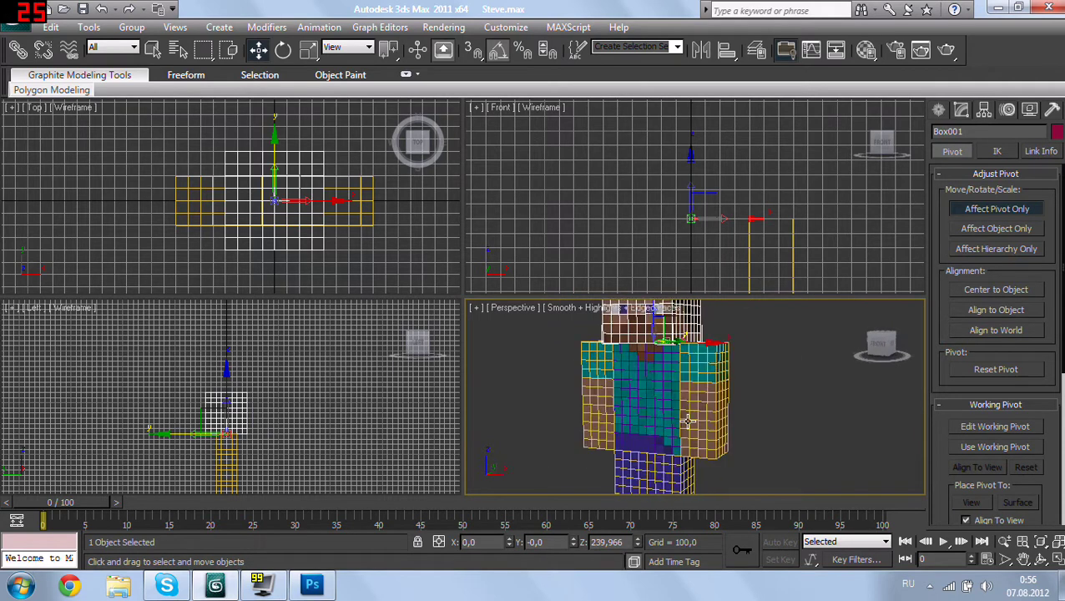
scroll(703, 404, up, 5)
scroll(703, 407, down, 3)
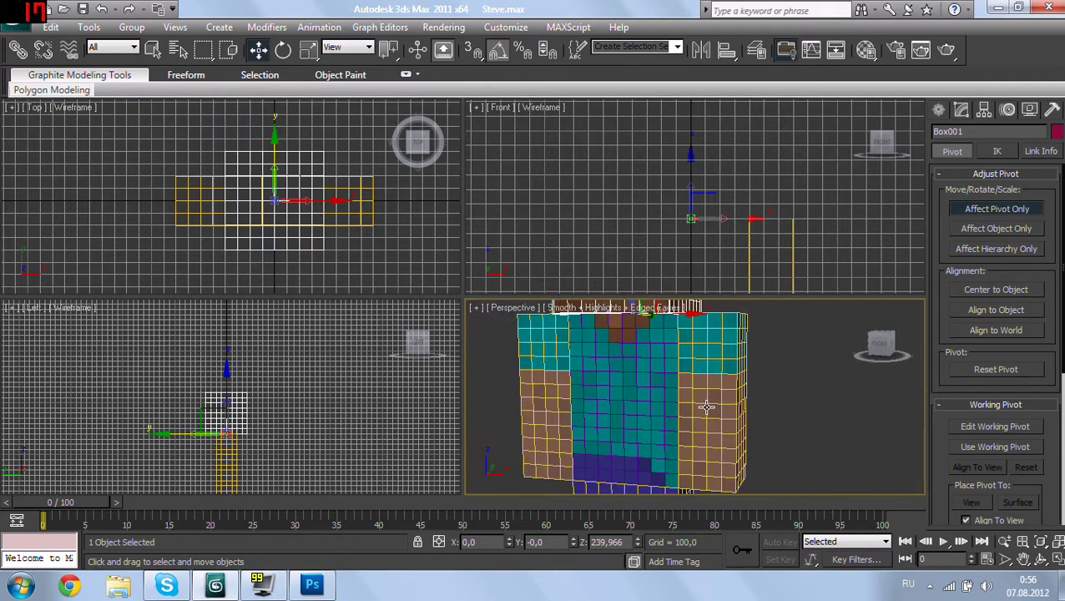
scroll(704, 406, down, 3)
scroll(728, 415, up, 1)
scroll(728, 415, up, 3)
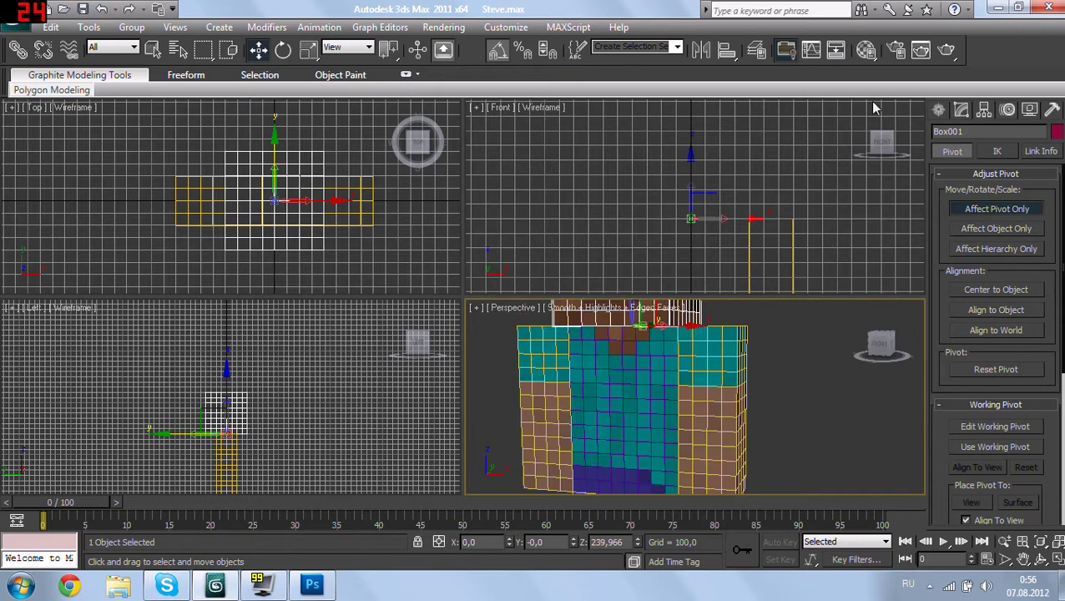
click(938, 111)
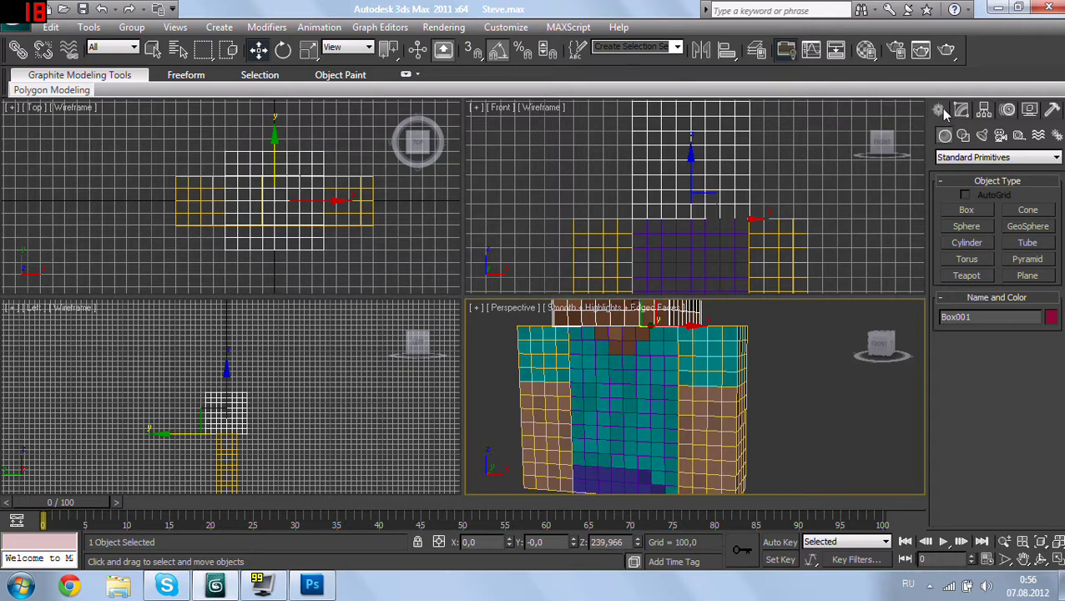
Step: Start the Bones system and draw a first bone chain down the limb in the Front view
click(1057, 137)
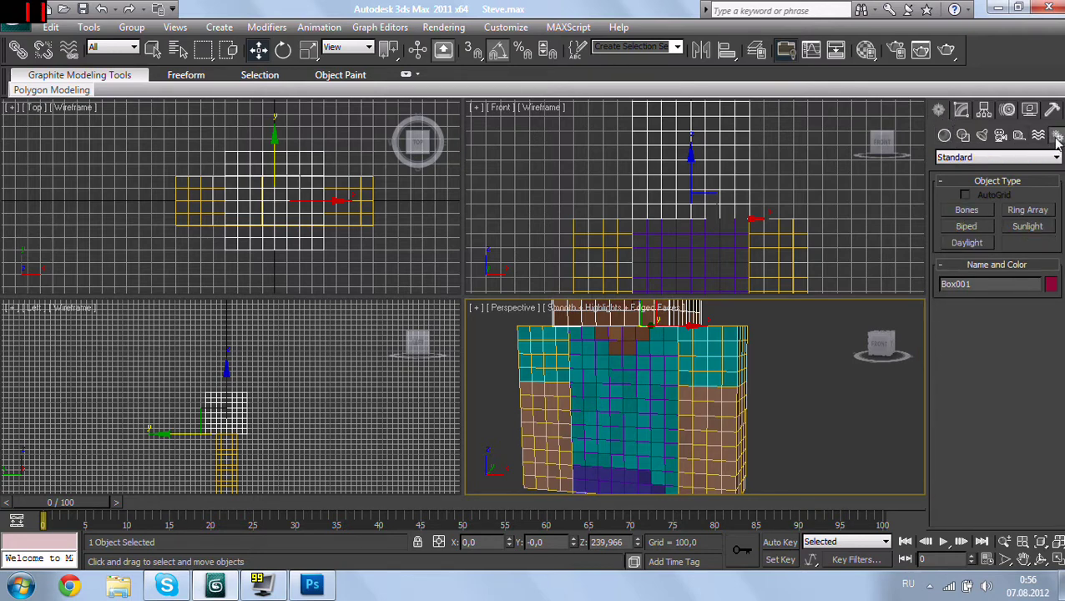
click(968, 210)
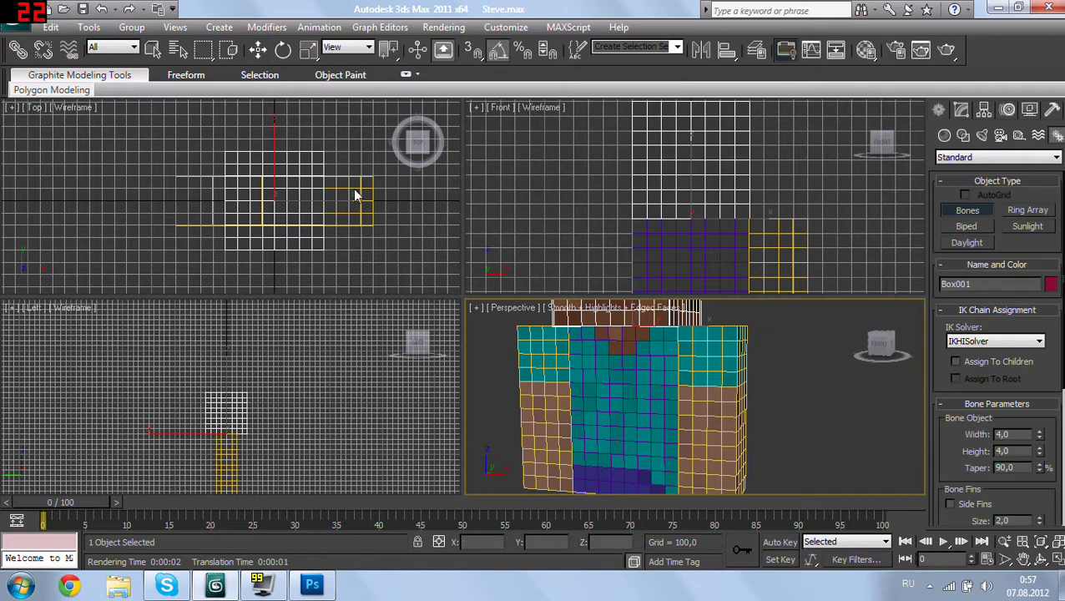
scroll(681, 396, down, 3)
scroll(681, 396, down, 3)
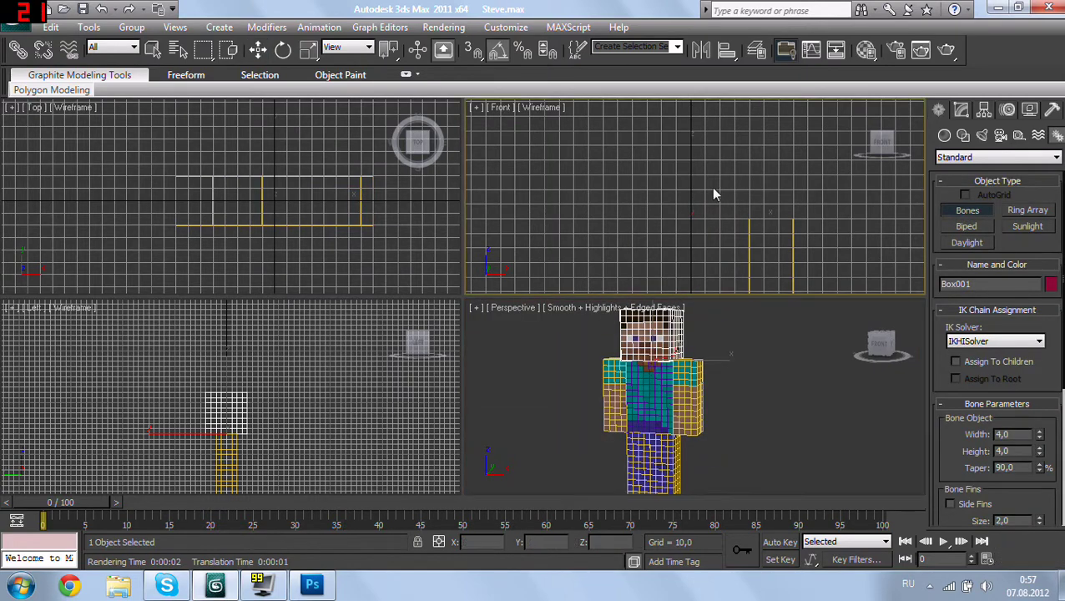
scroll(693, 167, down, 3)
middle_drag(683, 146, 699, 193)
scroll(699, 194, up, 2)
scroll(699, 194, up, 1)
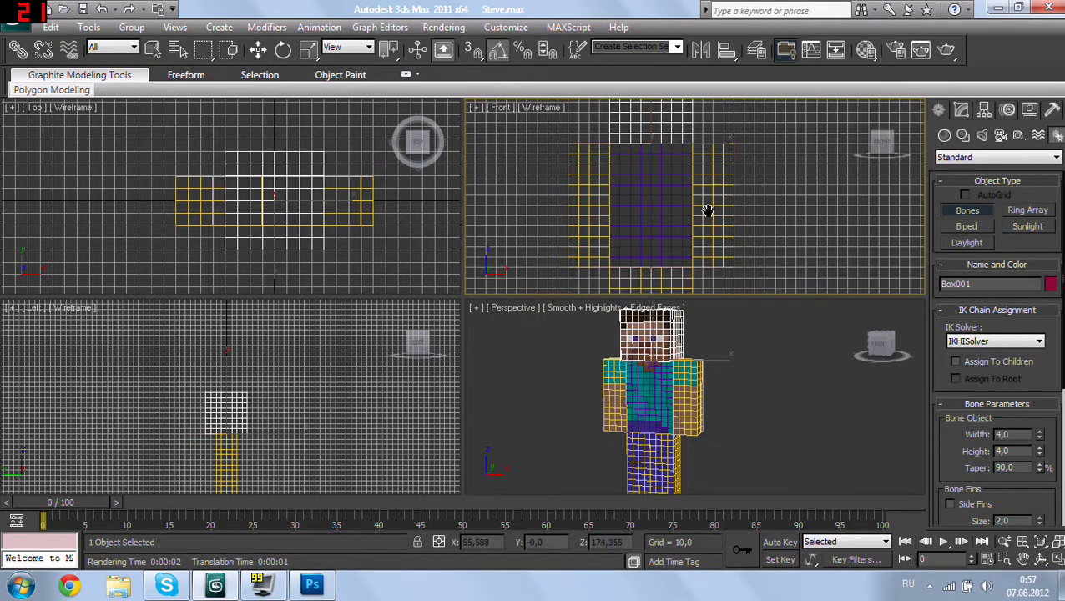
scroll(699, 193, up, 2)
scroll(706, 170, down, 2)
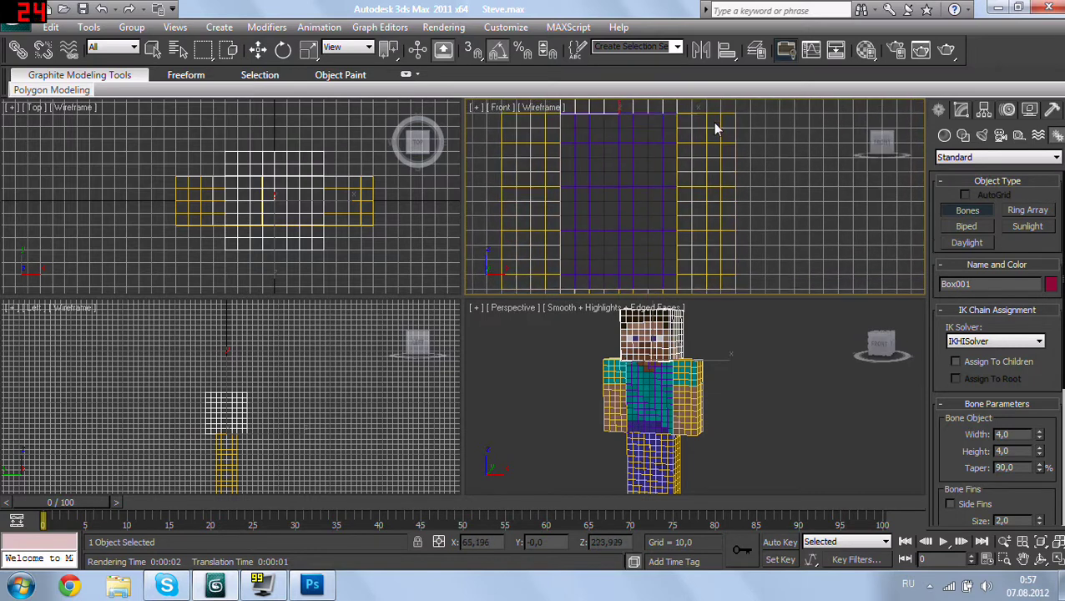
click(706, 117)
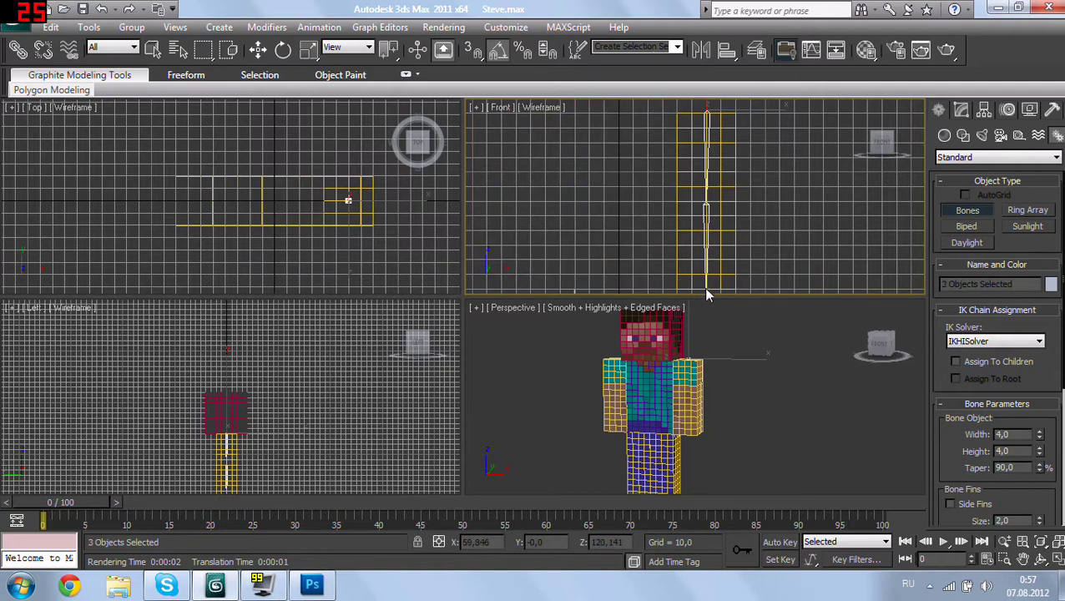
right_click(703, 287)
Step: Select Bone003 and then the whole bone chain, checking it from an angle
click(708, 286)
scroll(678, 200, down, 2)
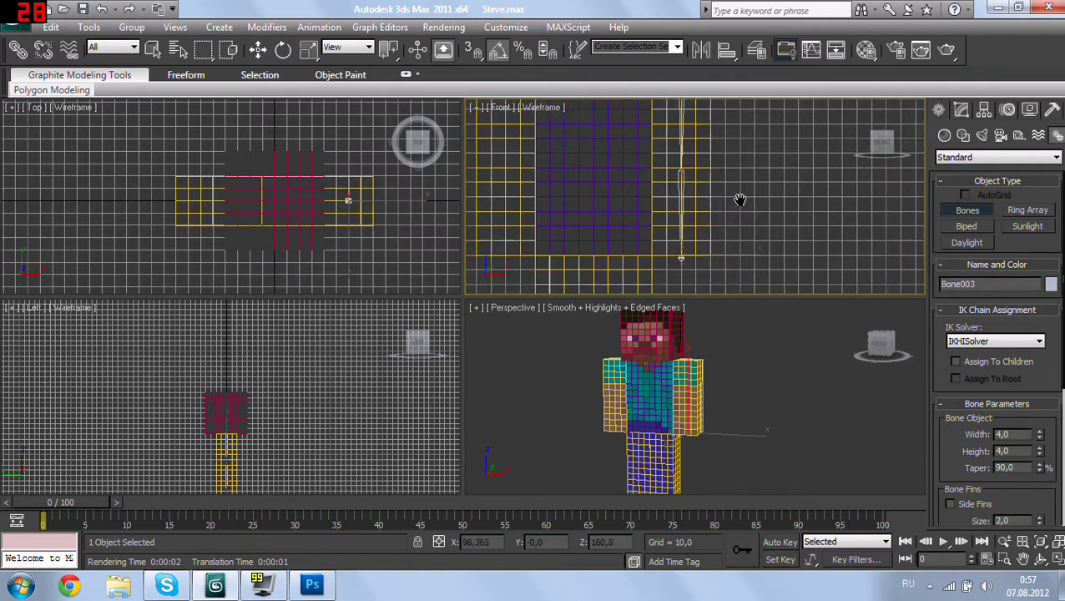
scroll(678, 199, down, 2)
mouse_move(725, 178)
alt+middle_down()
mouse_move(708, 227)
mouse_move(651, 215)
alt+middle_up()
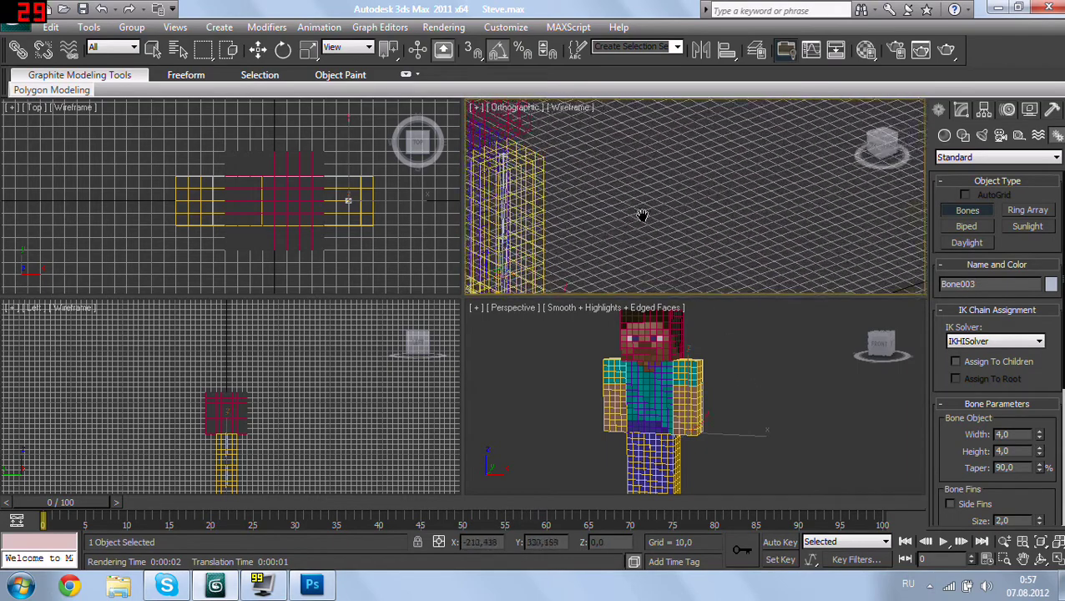
key(ctrl+Page_Down)
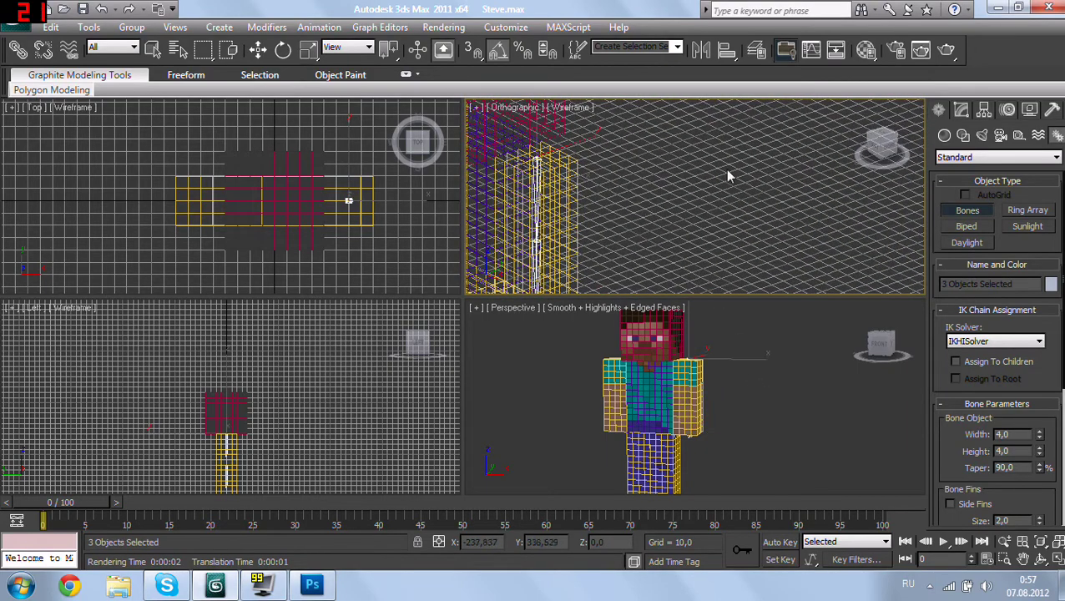
click(874, 147)
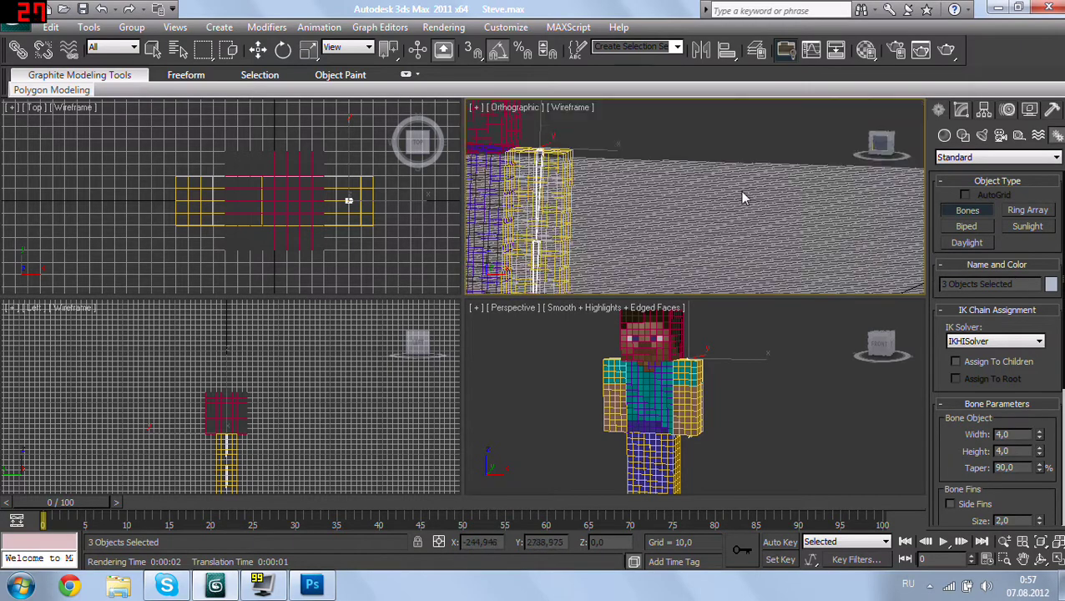
Step: Exit bone creation, select the bones and then the torso mesh, and restart the Bones tool
middle_drag(639, 214, 789, 163)
scroll(751, 201, up, 2)
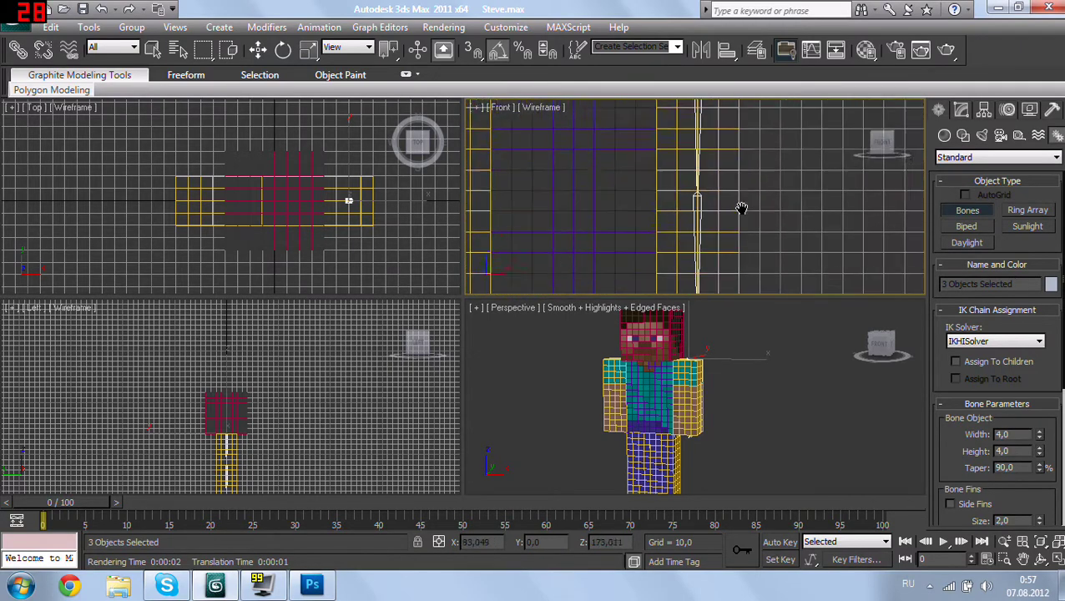
scroll(740, 207, up, 2)
right_click(723, 206)
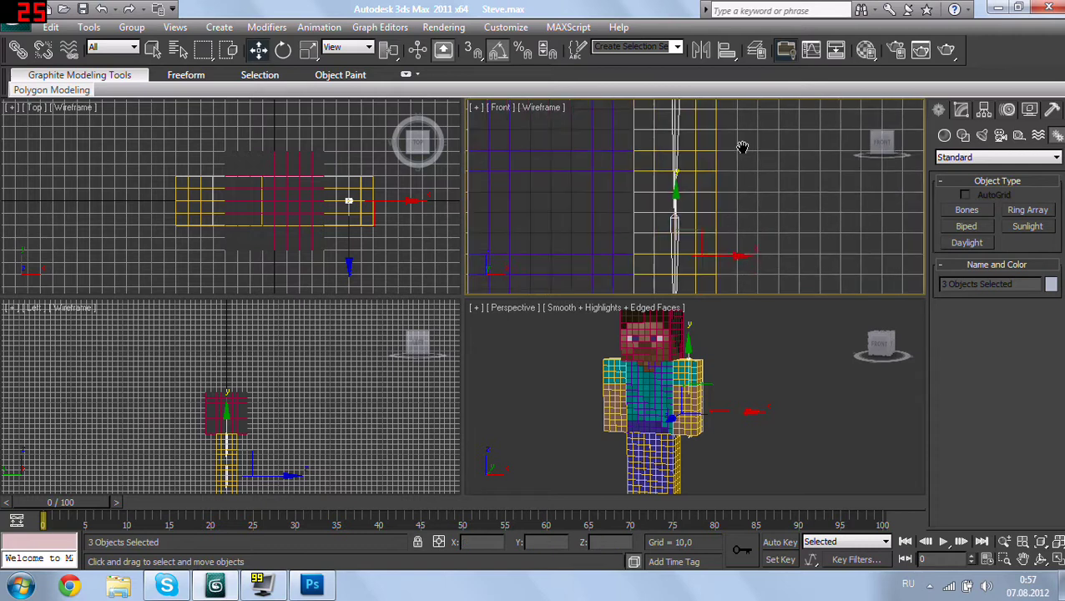
scroll(740, 198, up, 1)
scroll(718, 201, up, 2)
scroll(706, 181, down, 1)
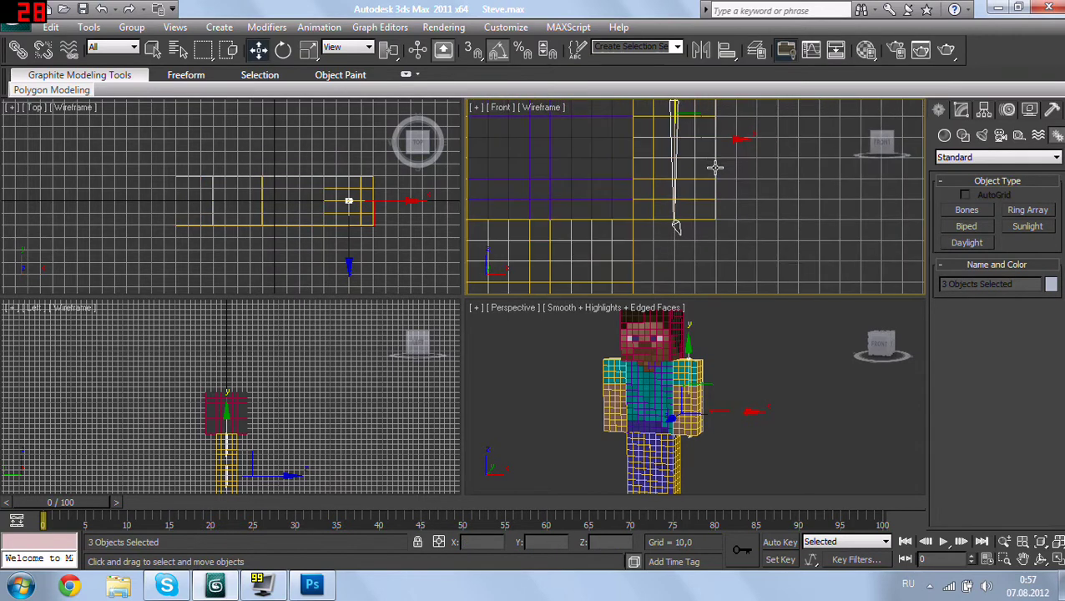
click(708, 201)
scroll(713, 209, down, 2)
click(740, 186)
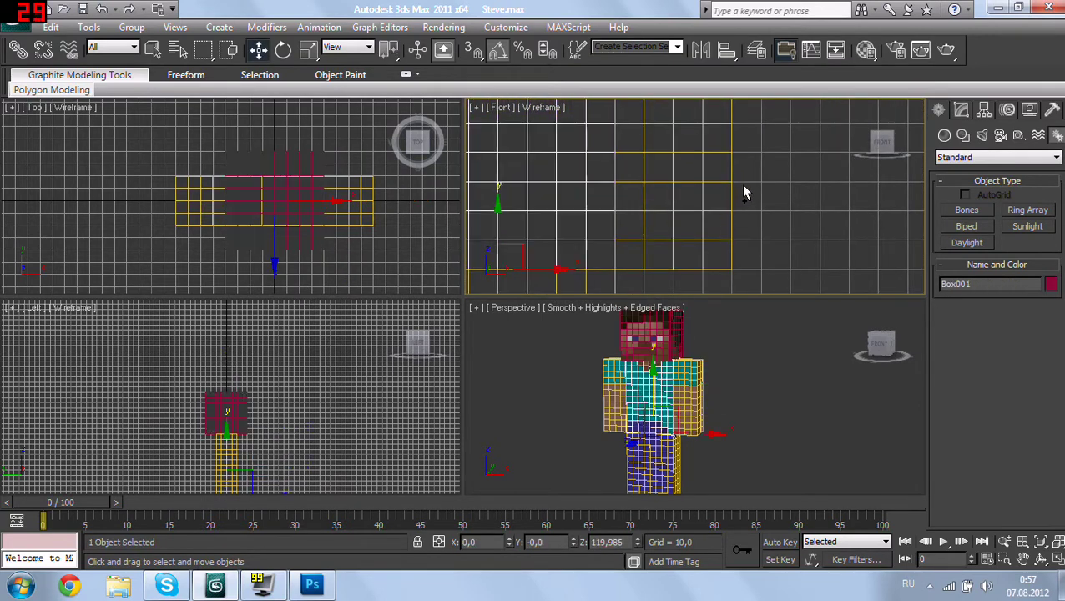
scroll(741, 186, down, 1)
scroll(835, 196, down, 2)
click(967, 211)
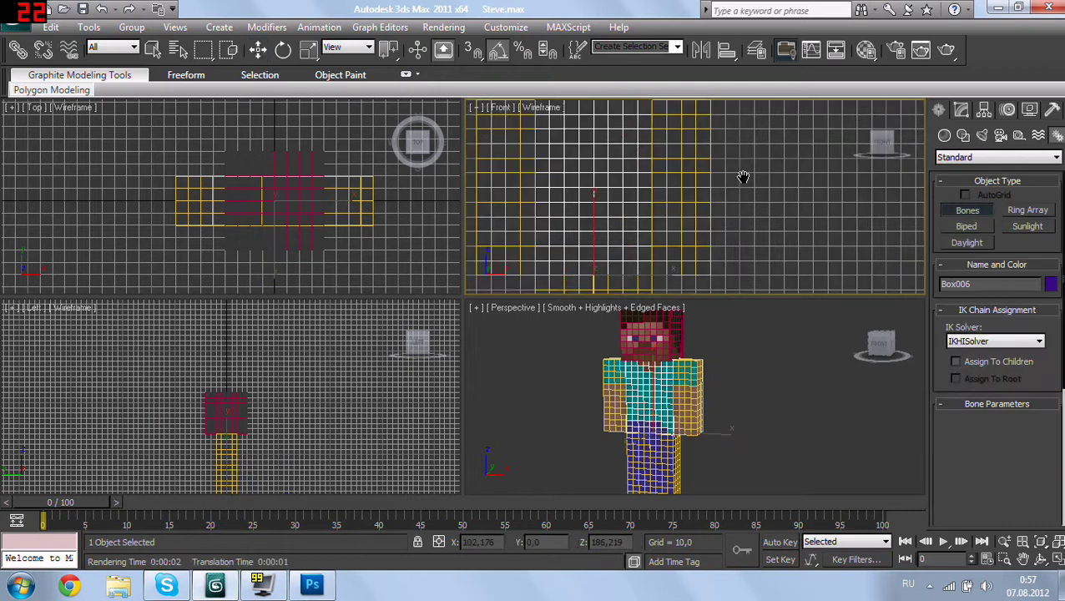
scroll(740, 192, up, 2)
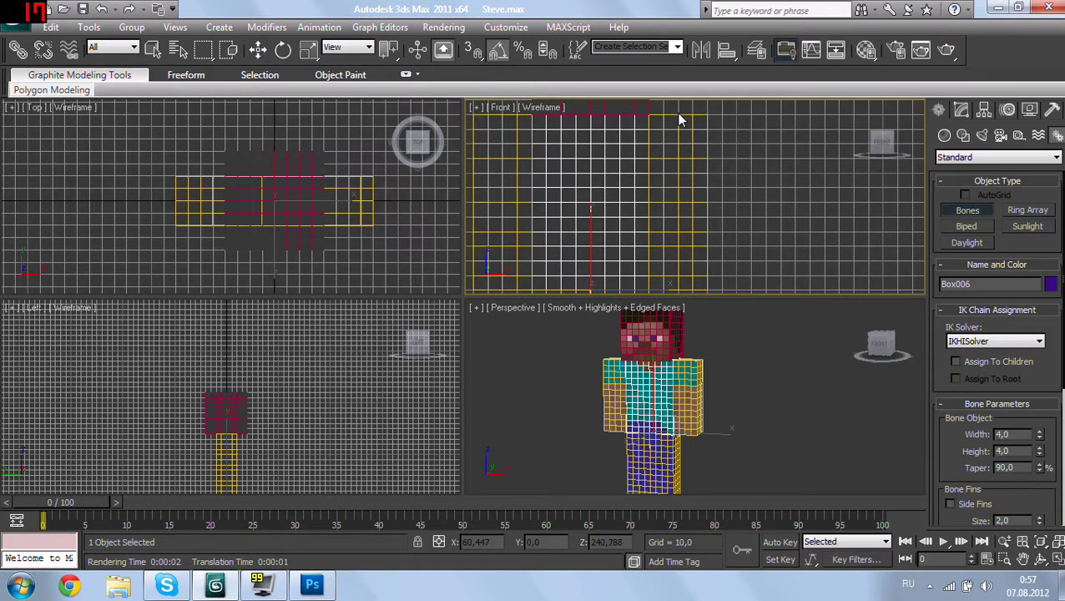
Step: Draw a three-bone chain from the top of the arm down through the elbow
click(679, 109)
click(677, 202)
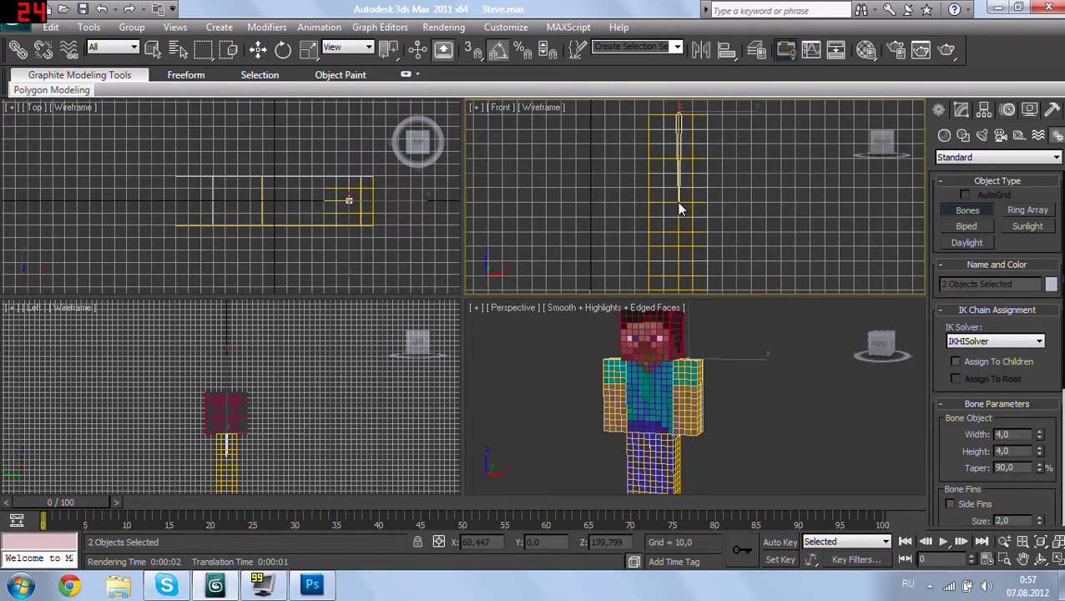
right_click(676, 203)
click(677, 202)
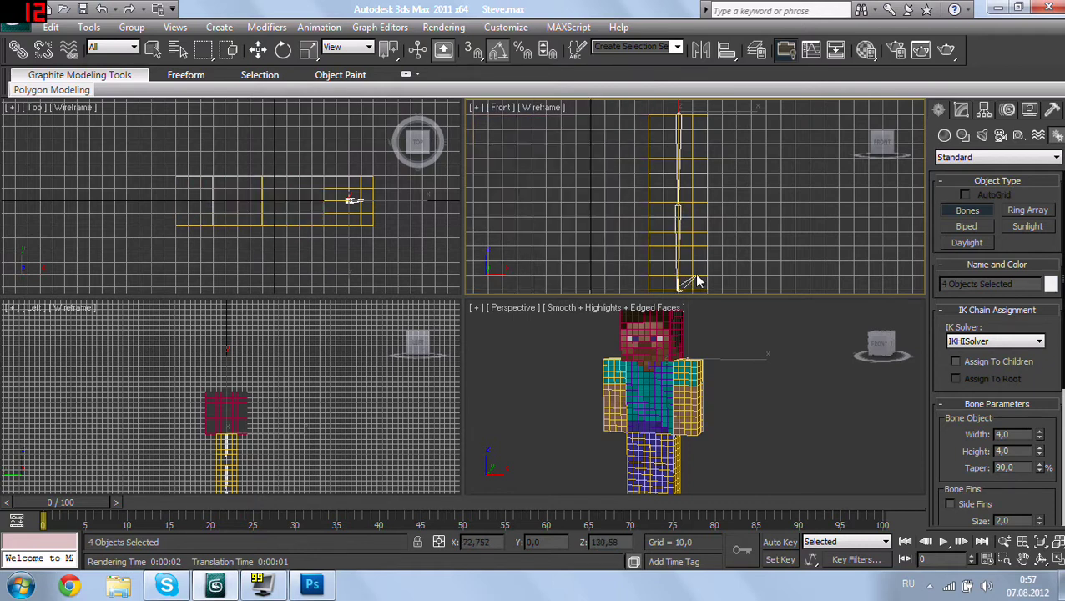
right_click(696, 281)
middle_drag(702, 267, 703, 204)
scroll(703, 213, down, 2)
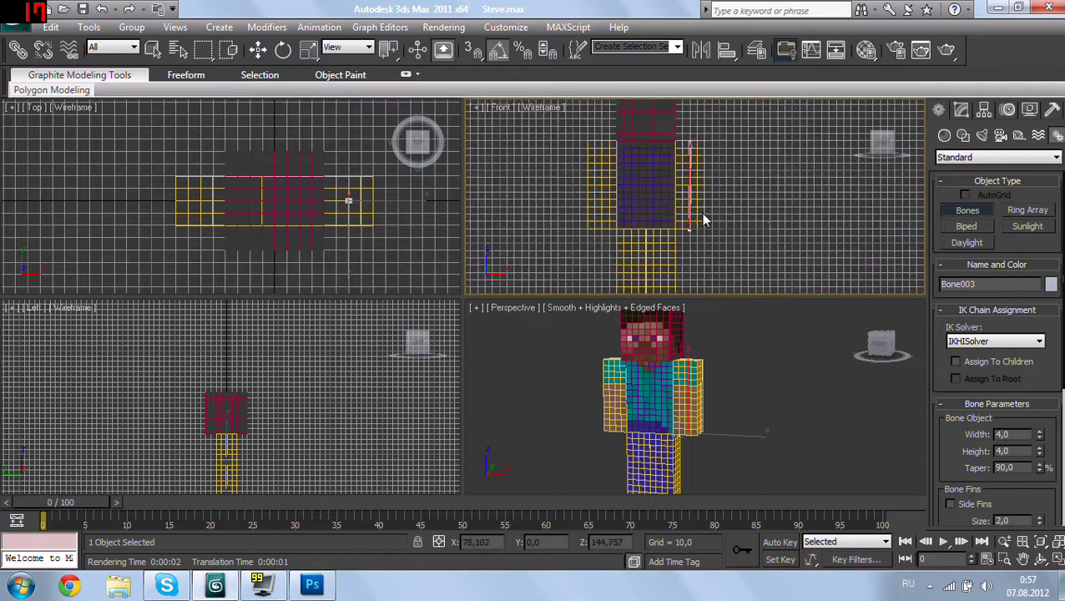
scroll(702, 217, down, 1)
Step: With the Move tool, select the arm chain's three bones one after another
key(w)
scroll(710, 163, up, 2)
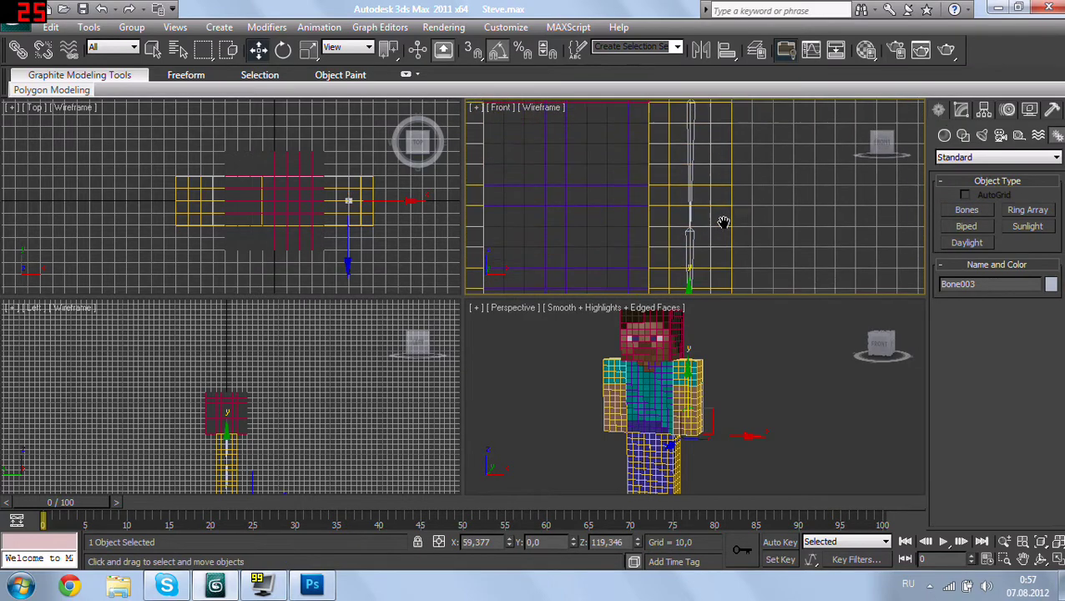
scroll(703, 177, up, 1)
click(693, 151)
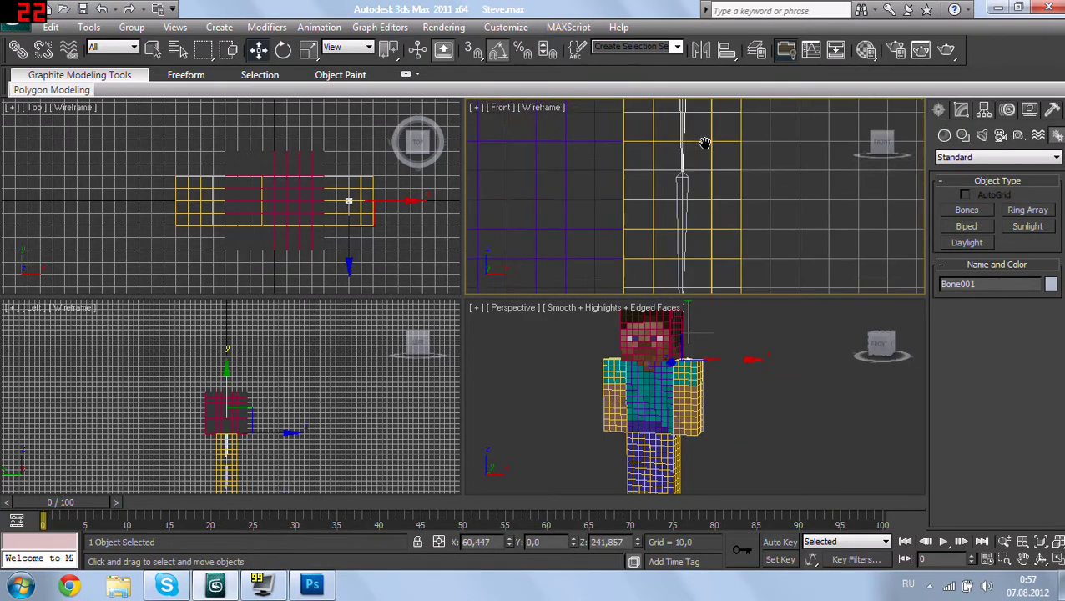
middle_drag(700, 176, 693, 172)
ctrl+click(683, 163)
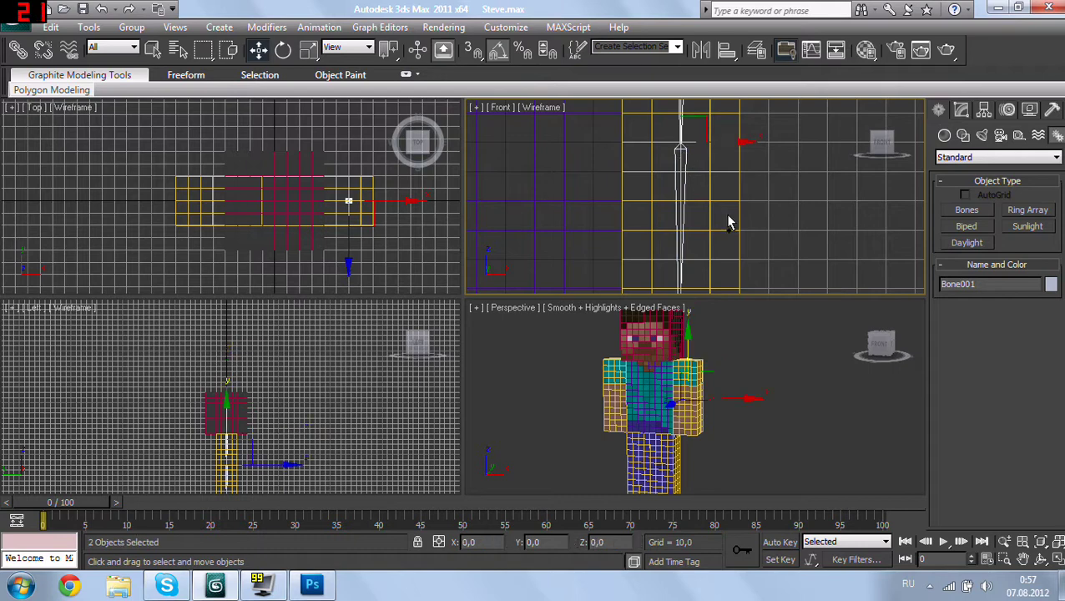
middle_drag(718, 236, 722, 174)
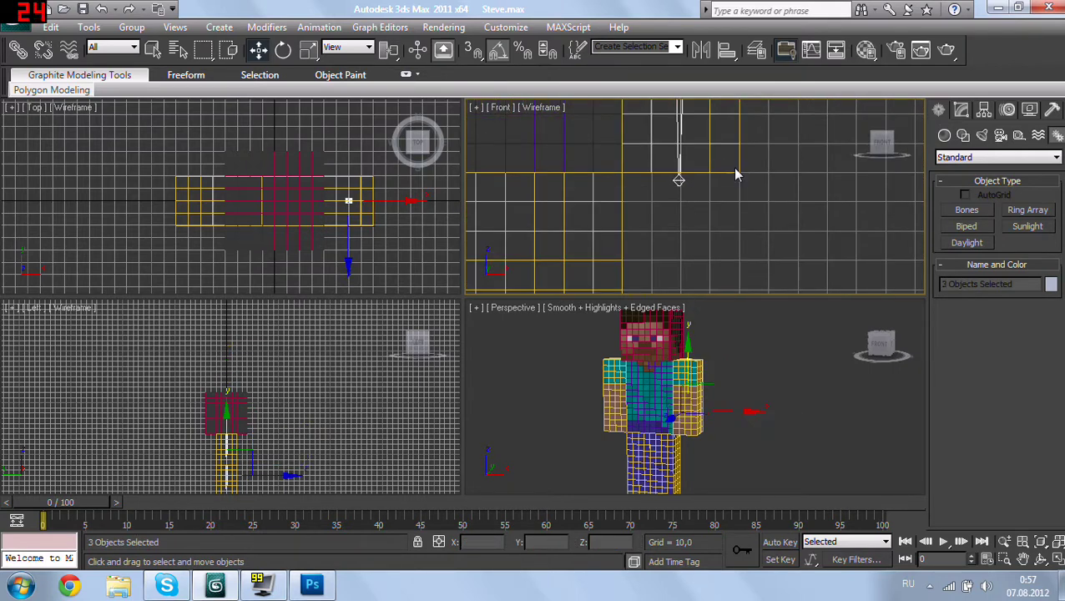
scroll(678, 178, down, 2)
ctrl+click(737, 192)
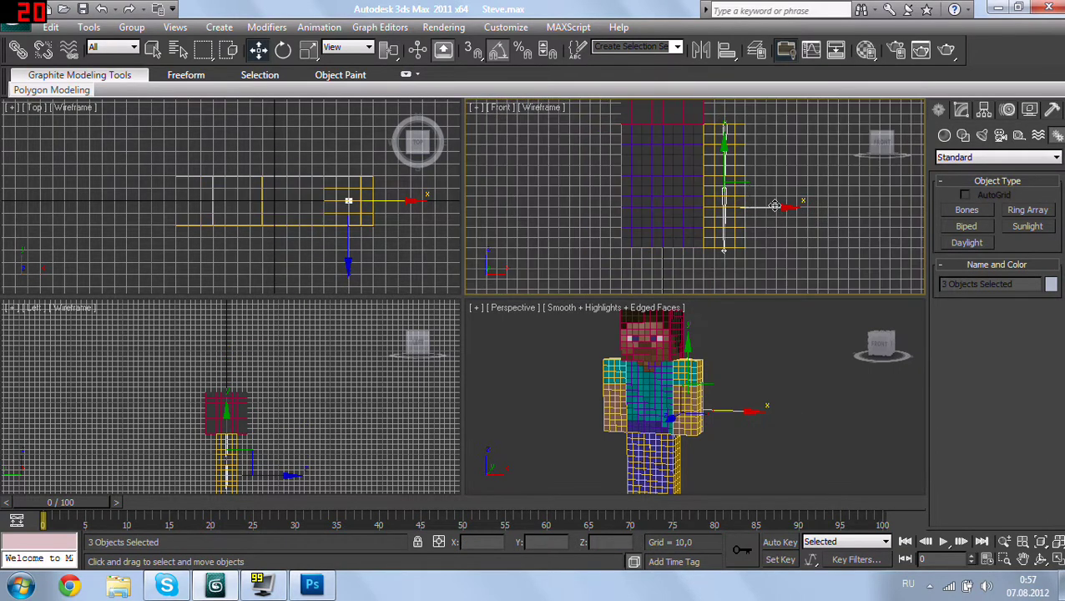
Step: Shift-drag a copy of the arm bone chain into the opposite arm
mouse_move(771, 205)
mouse_down()
mouse_move(625, 200)
mouse_move(652, 198)
mouse_up()
click(536, 358)
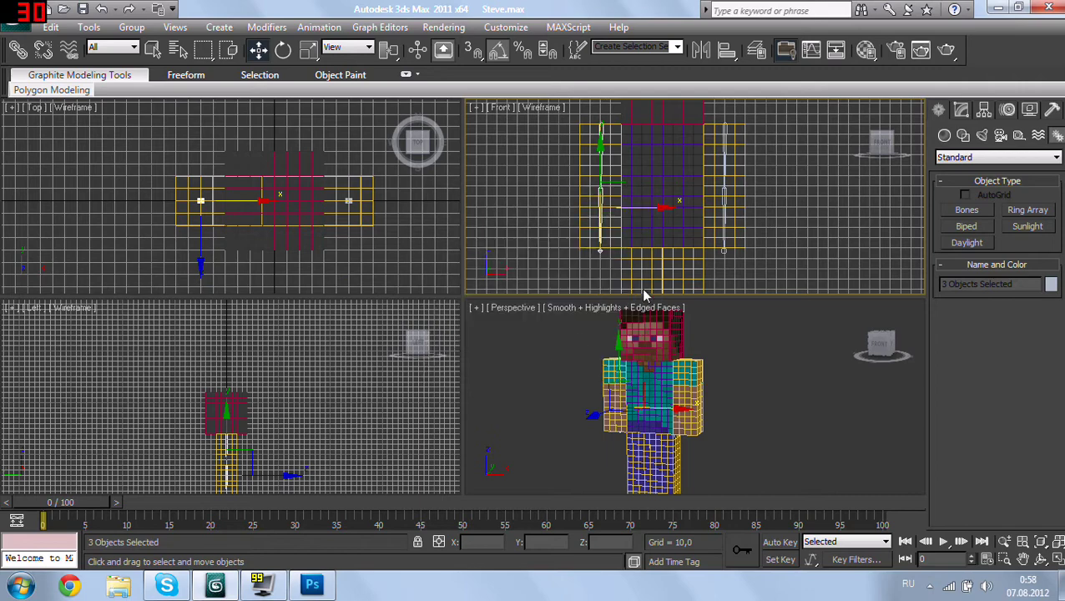
scroll(670, 163, down, 3)
scroll(660, 169, up, 3)
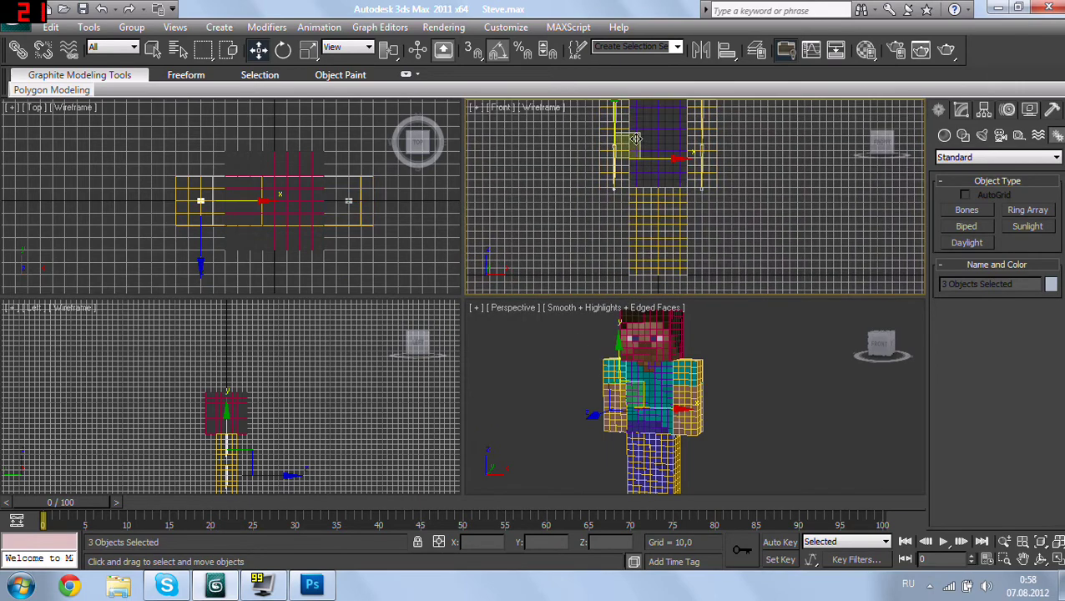
scroll(735, 219, up, 3)
Step: Duplicate the leg bones and nudge the copy slightly sideways
middle_drag(773, 207, 769, 151)
scroll(764, 175, down, 3)
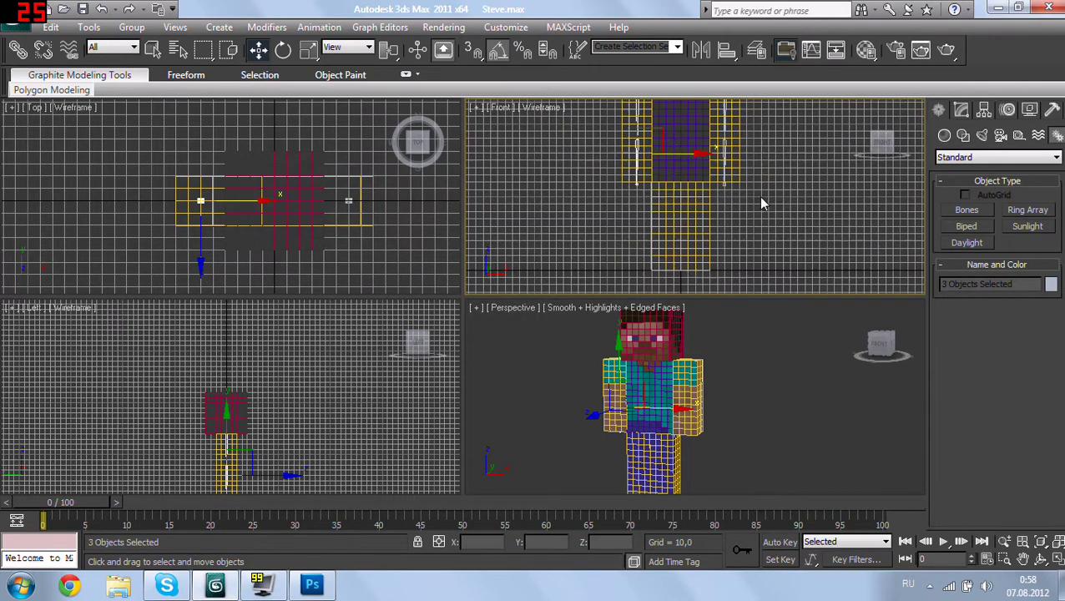
ctrl+click(684, 216)
shift+drag(685, 216, 685, 225)
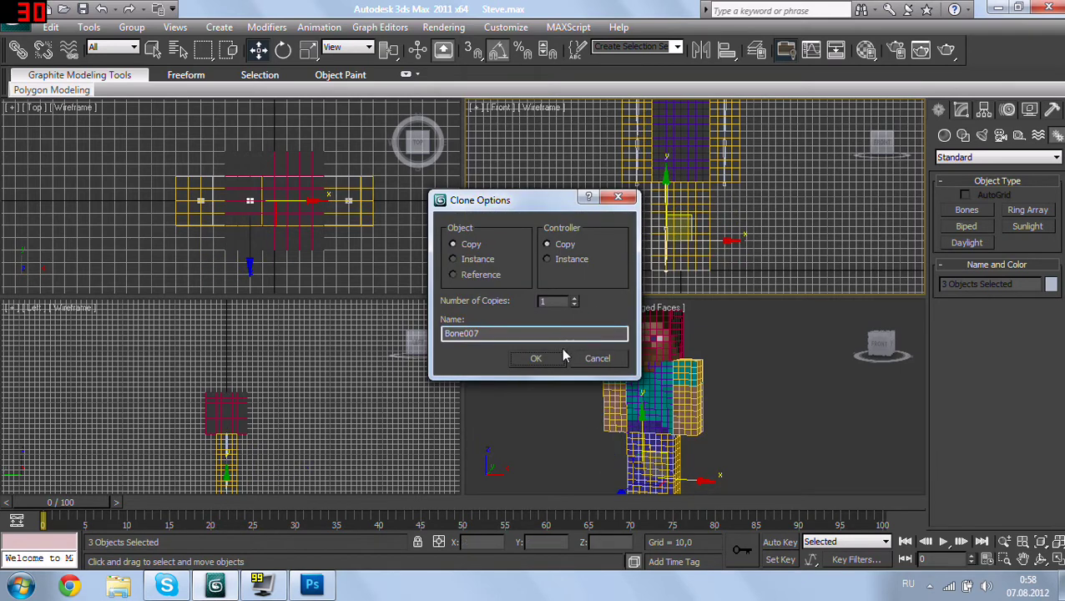
click(558, 358)
scroll(692, 152, up, 3)
scroll(691, 151, up, 3)
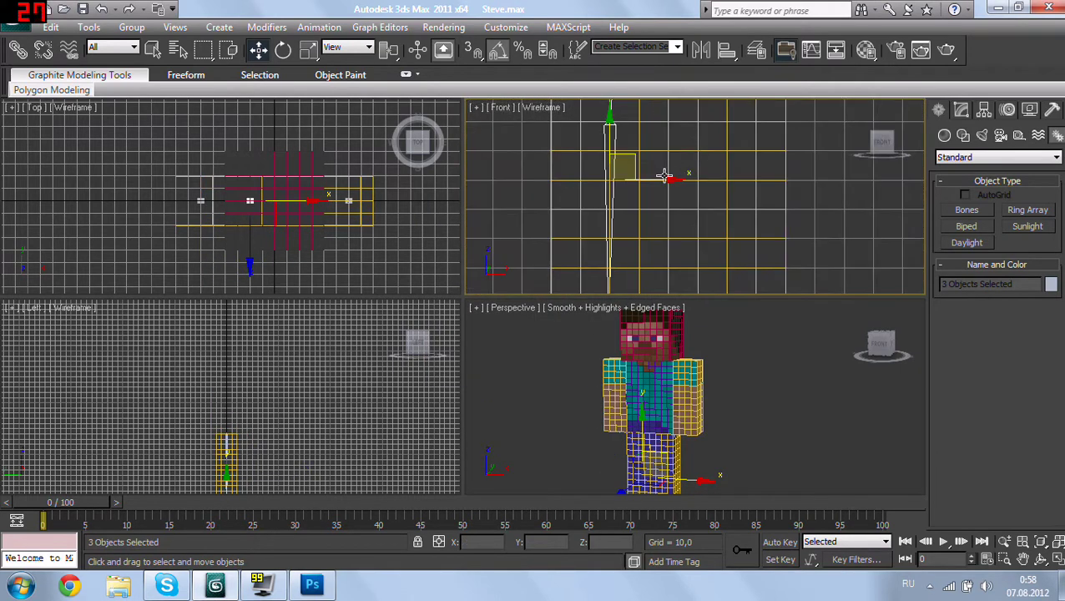
drag(664, 175, 662, 180)
scroll(665, 212, down, 2)
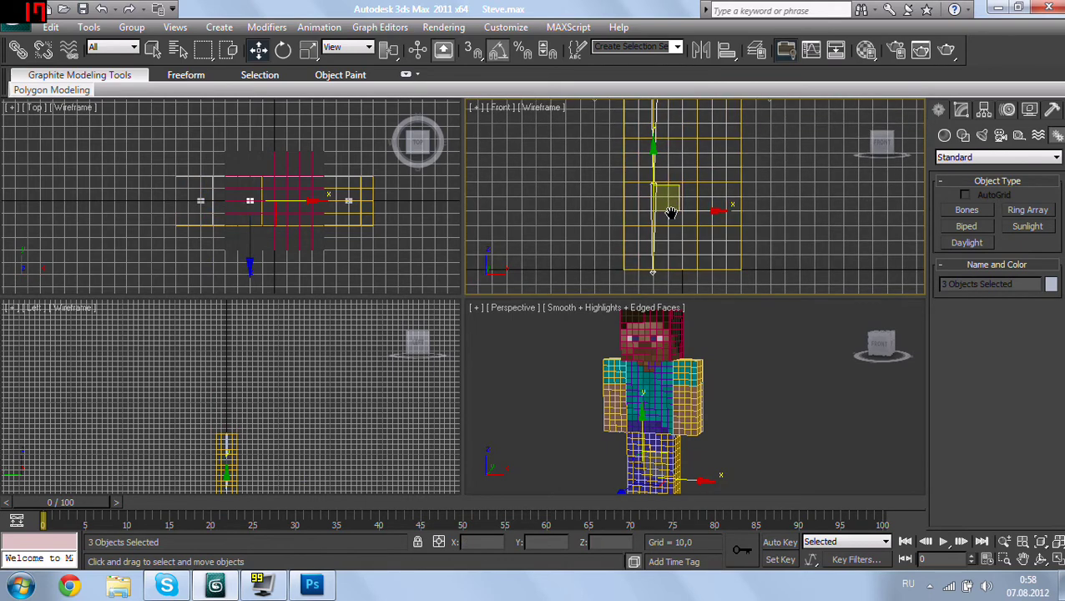
scroll(673, 214, up, 2)
middle_drag(668, 213, 649, 211)
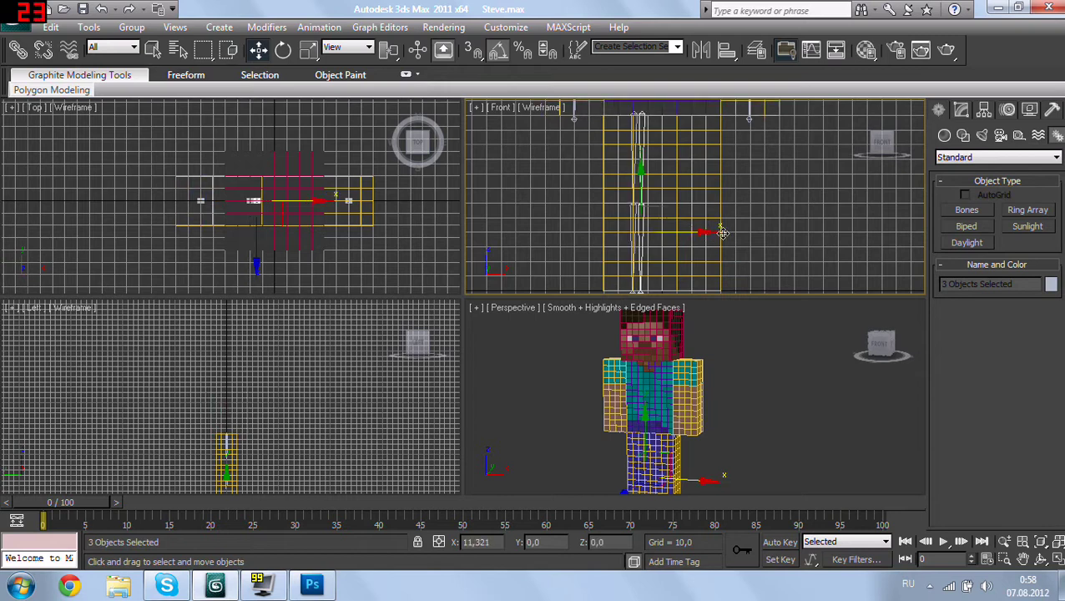
Step: Copy the leg bone chain across into the other leg
drag(690, 231, 746, 232)
click(536, 358)
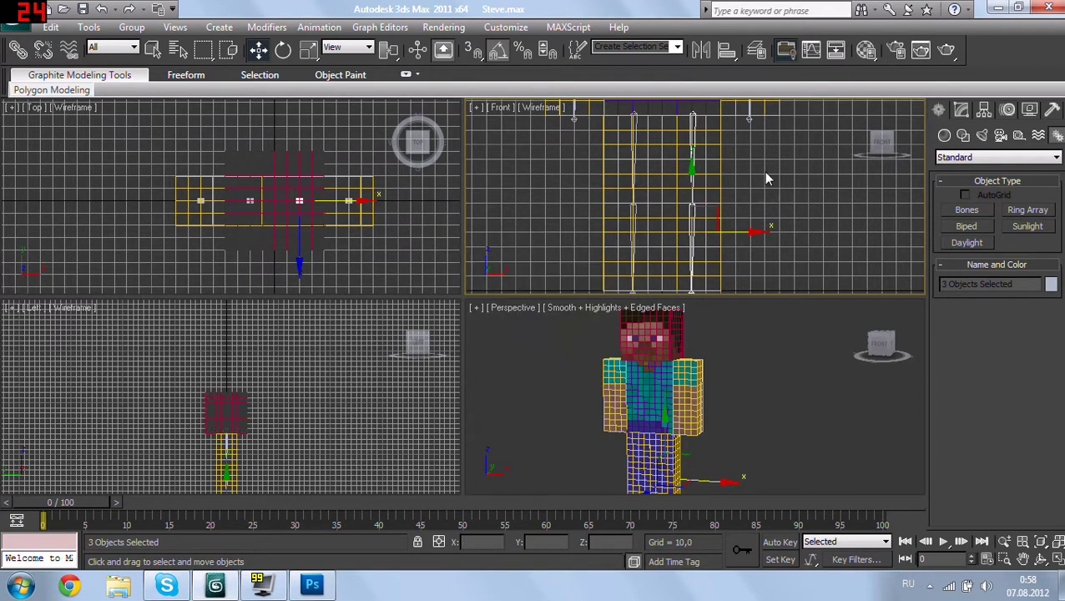
scroll(760, 163, down, 4)
middle_drag(745, 153, 732, 185)
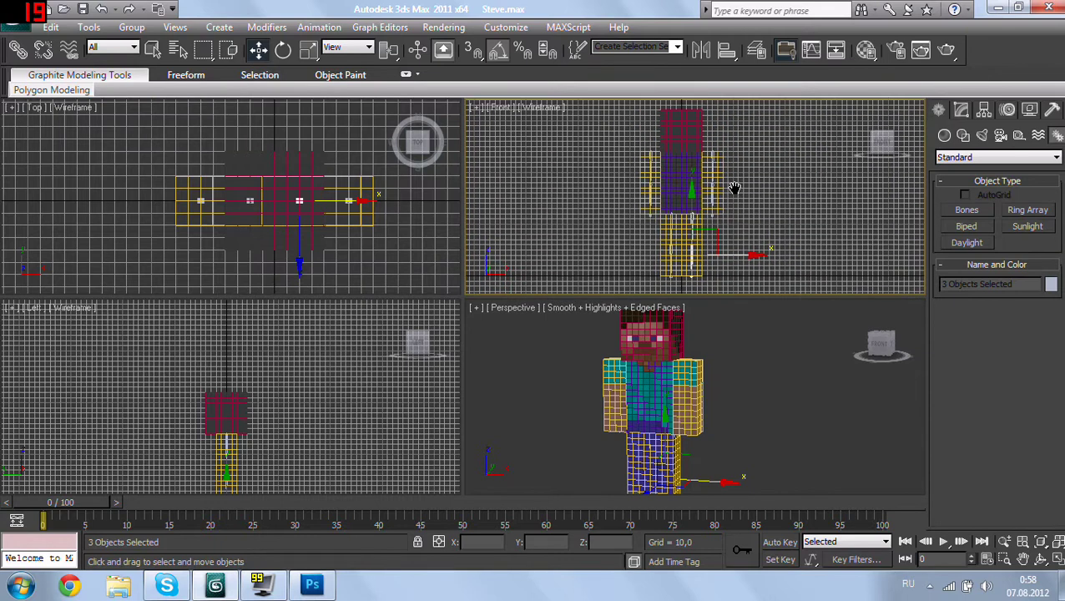
Step: Save the scene with Ctrl+S and select the Box007 arm mesh
key(ctrl+s)
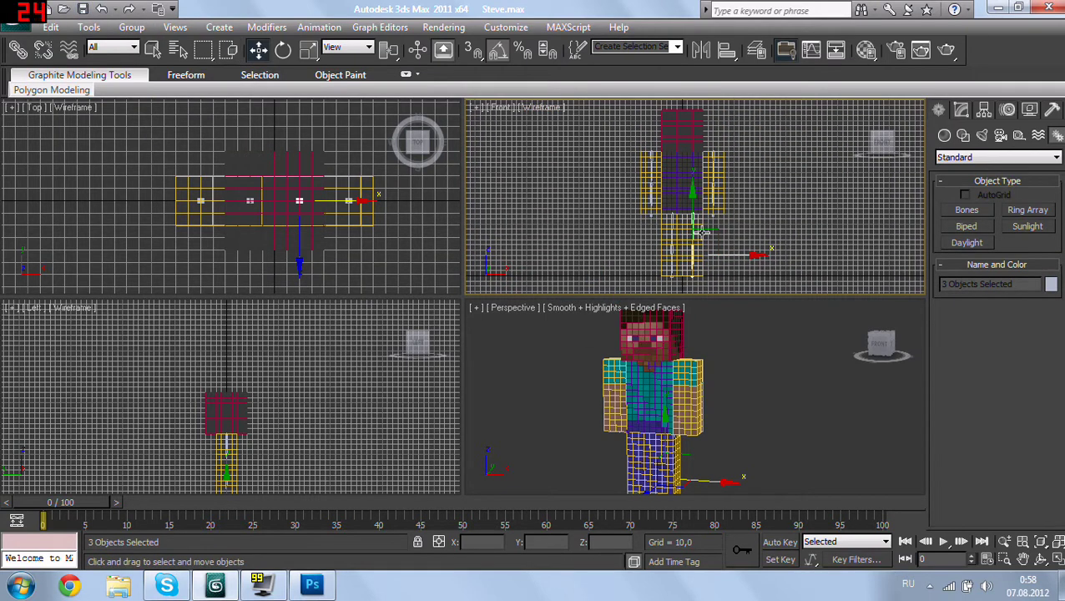
scroll(745, 199, up, 3)
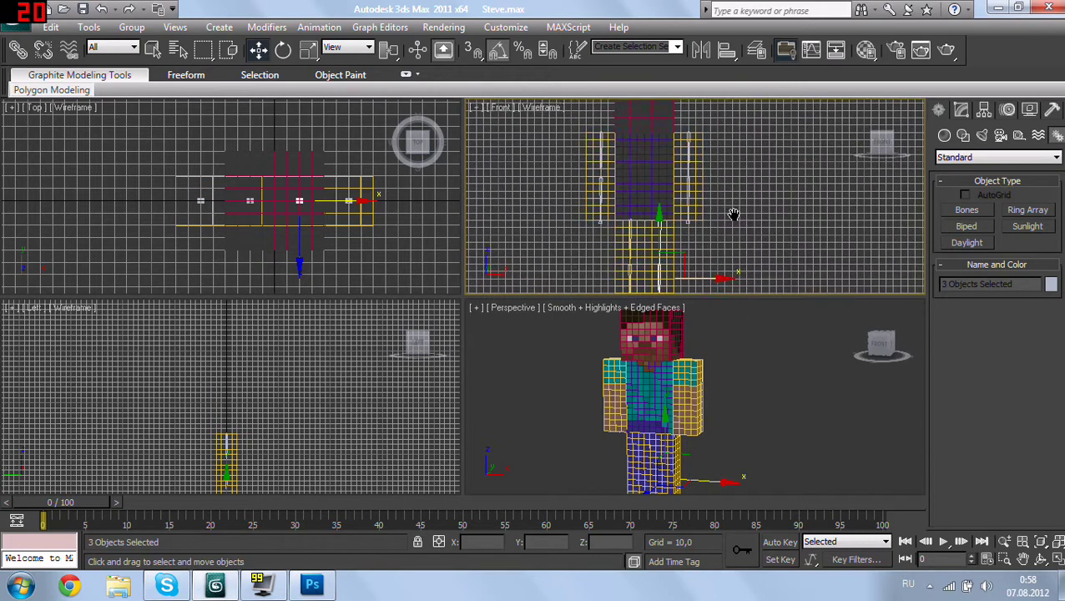
middle_drag(719, 367, 733, 356)
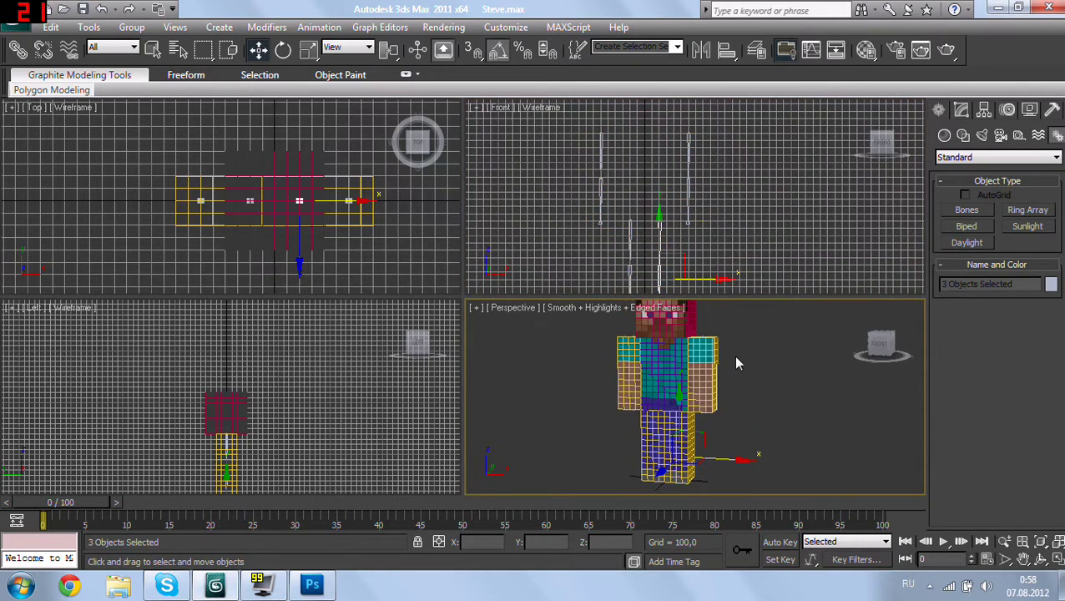
click(701, 184)
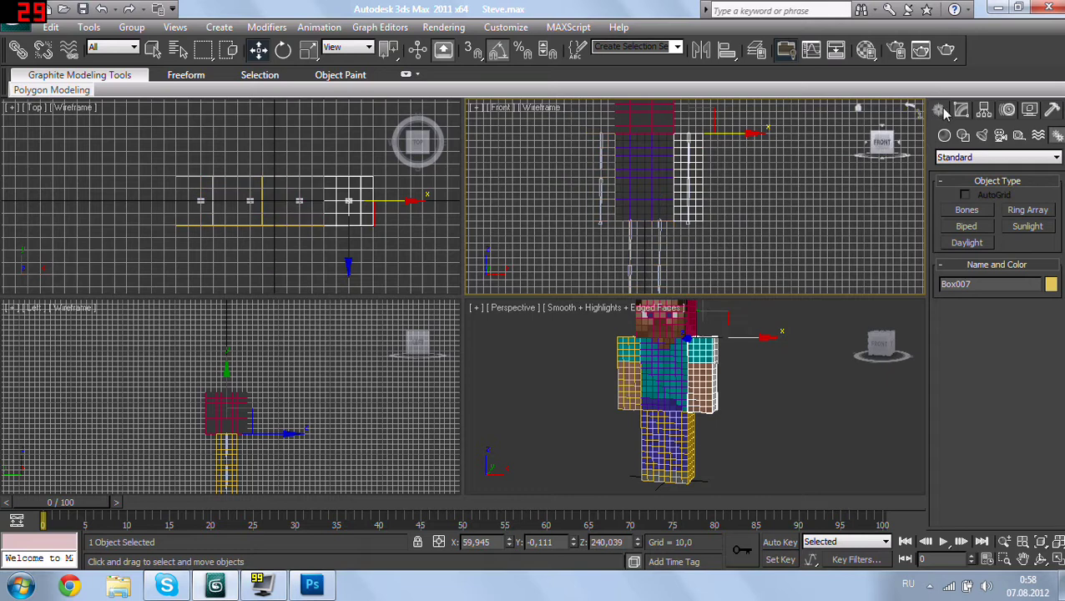
Step: Select Box005 and add Skin from the Modifier List above its Editable Poly
click(610, 156)
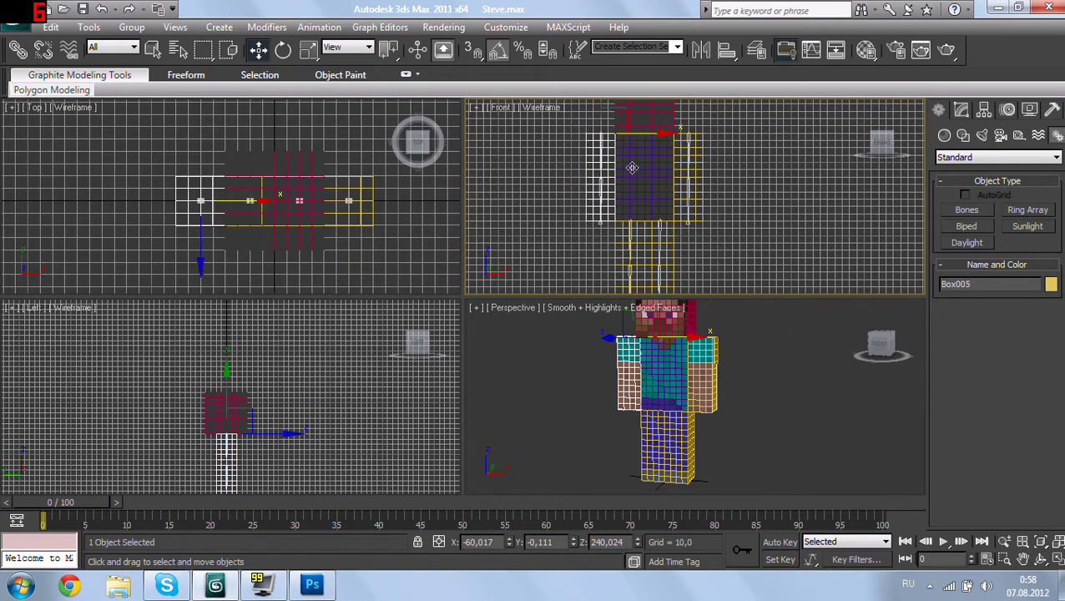
mouse_move(882, 144)
click(962, 114)
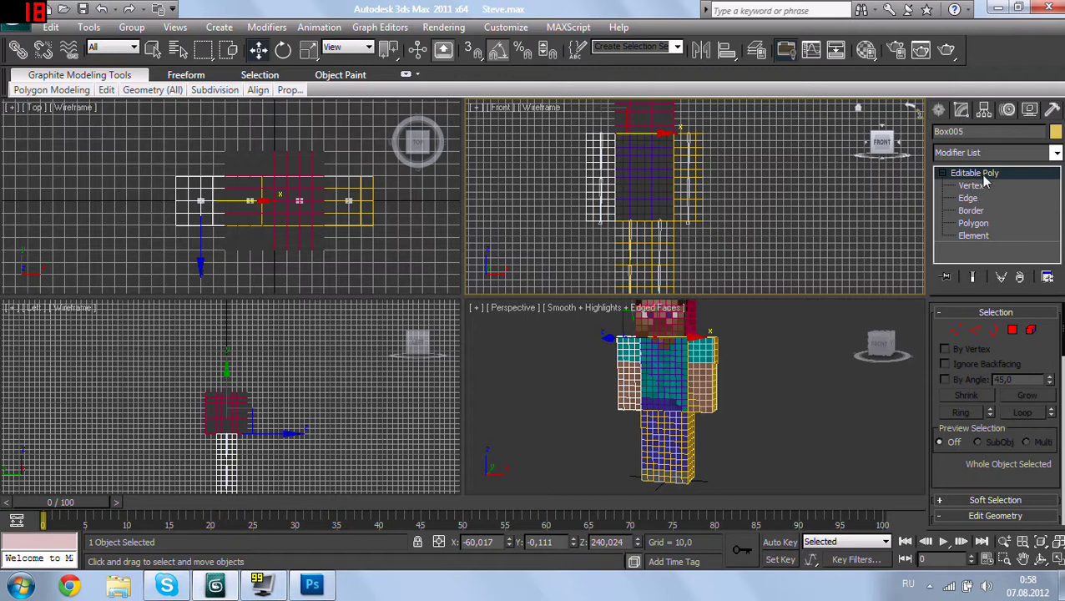
click(974, 223)
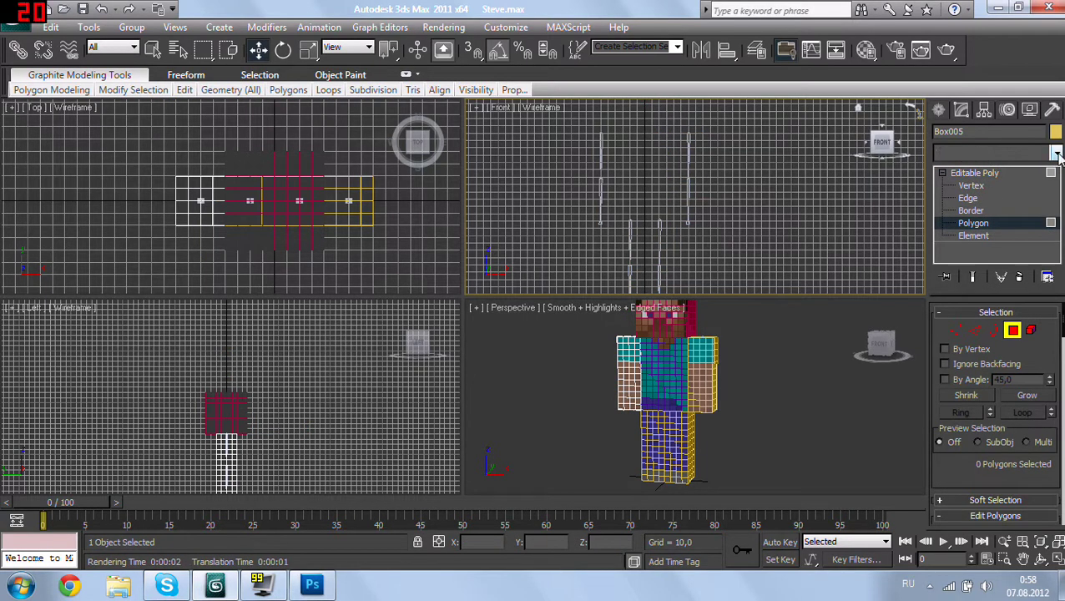
click(1057, 152)
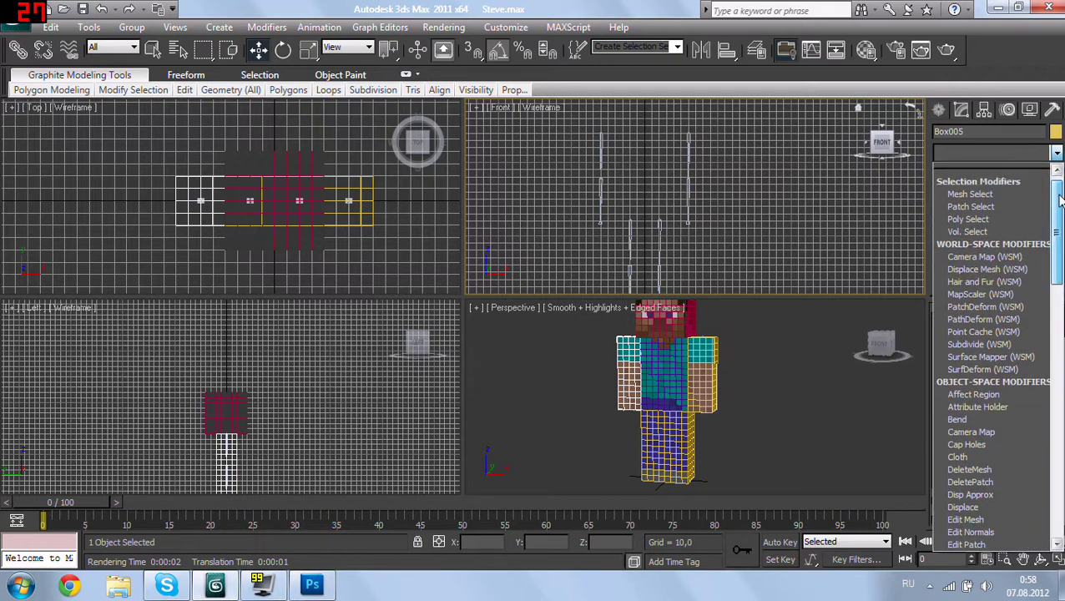
scroll(994, 350, down, 10)
drag(1056, 333, 1057, 382)
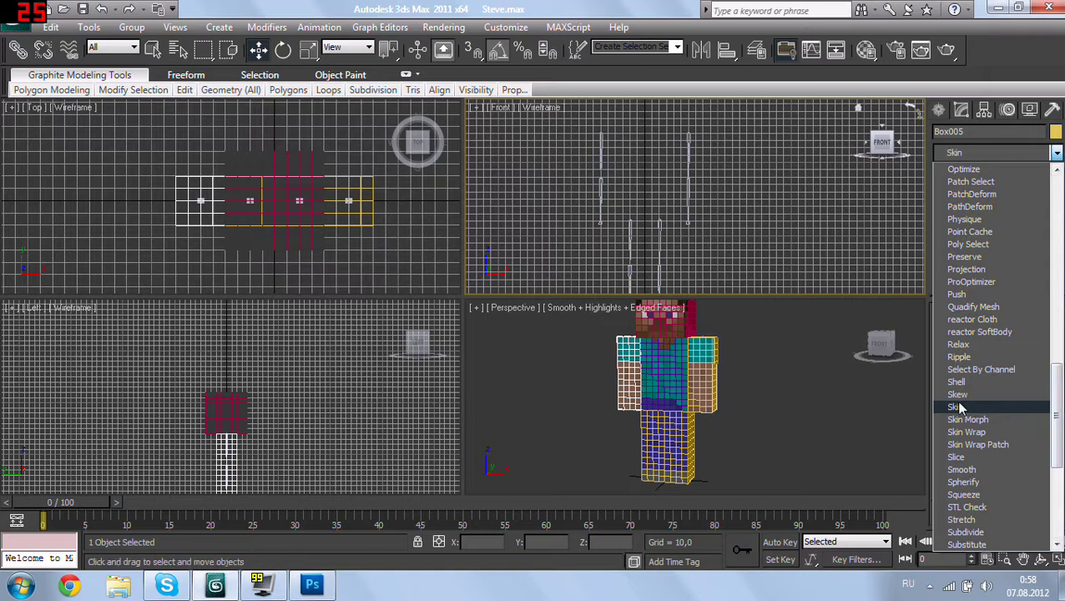
click(723, 403)
scroll(705, 399, up, 5)
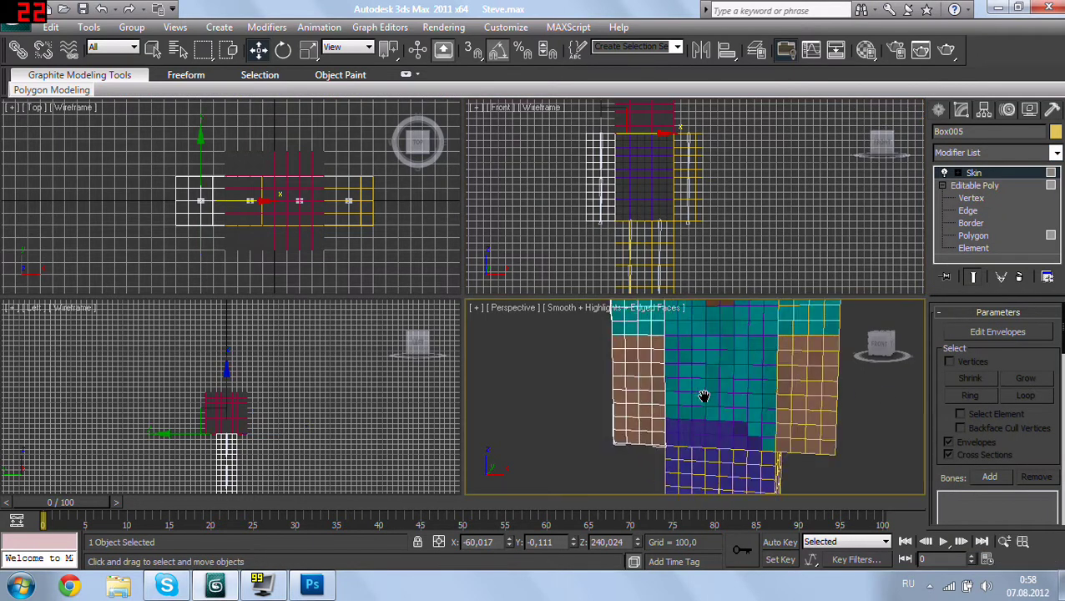
middle_drag(704, 397, 715, 440)
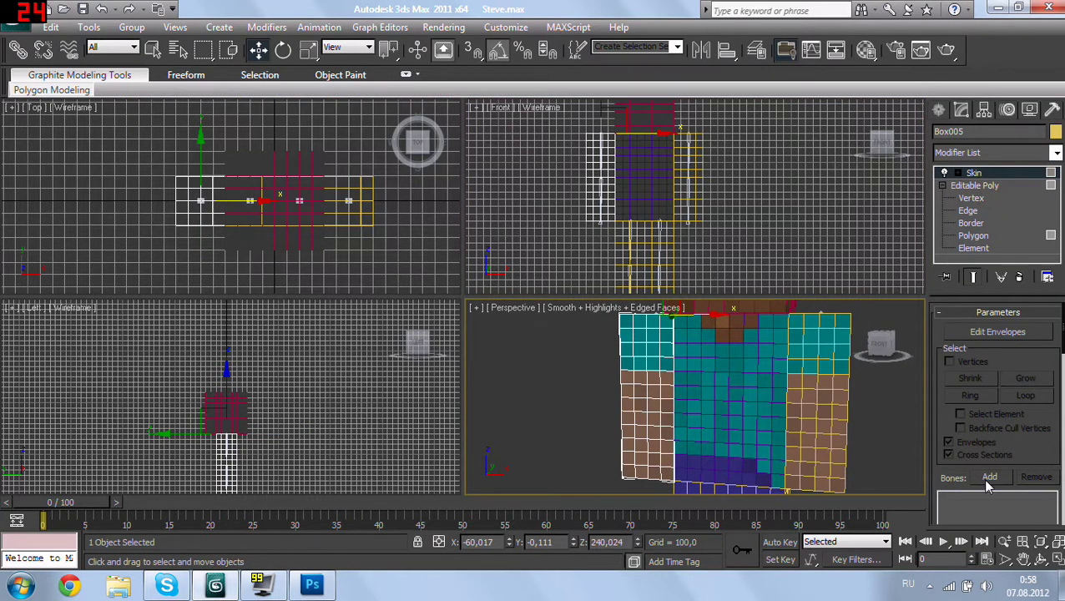
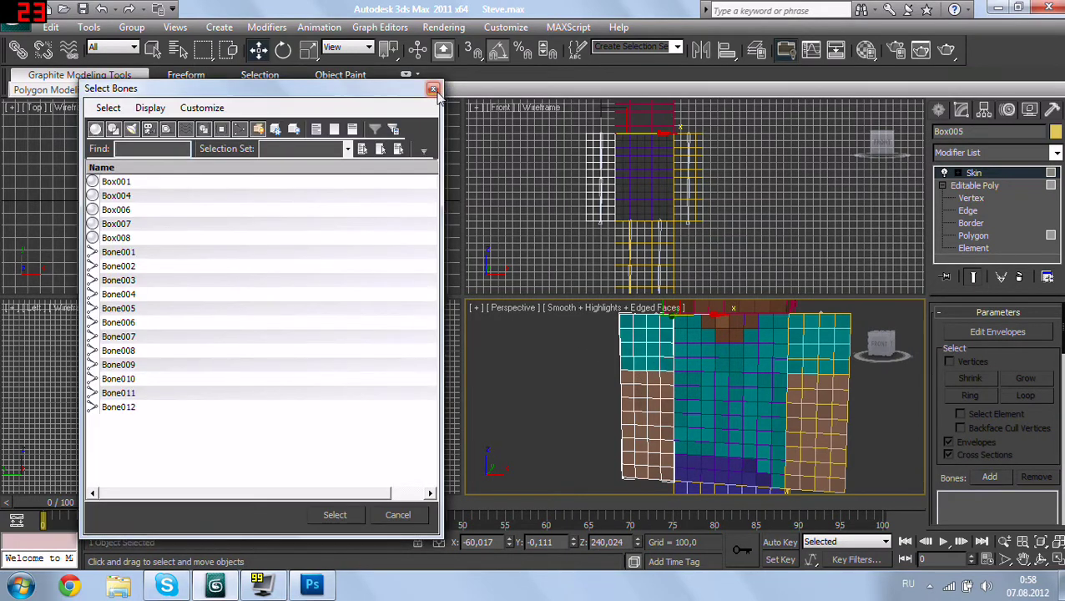
Step: Cancel the bone pick and select Bone004 at the top of the arm
key(Escape)
middle_drag(613, 174, 635, 198)
scroll(635, 199, up, 3)
scroll(645, 168, up, 2)
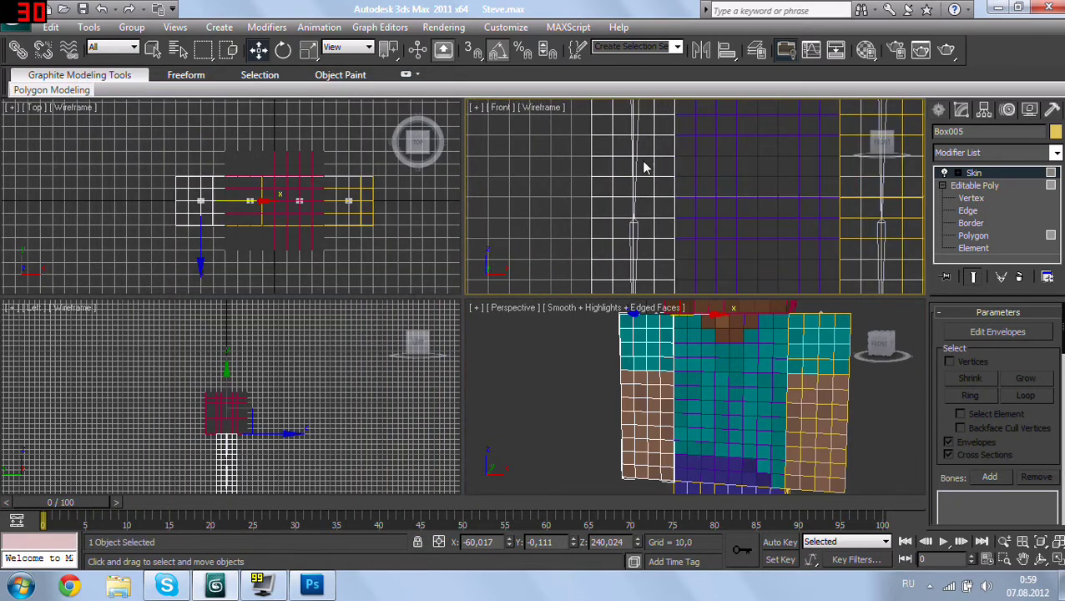
click(638, 141)
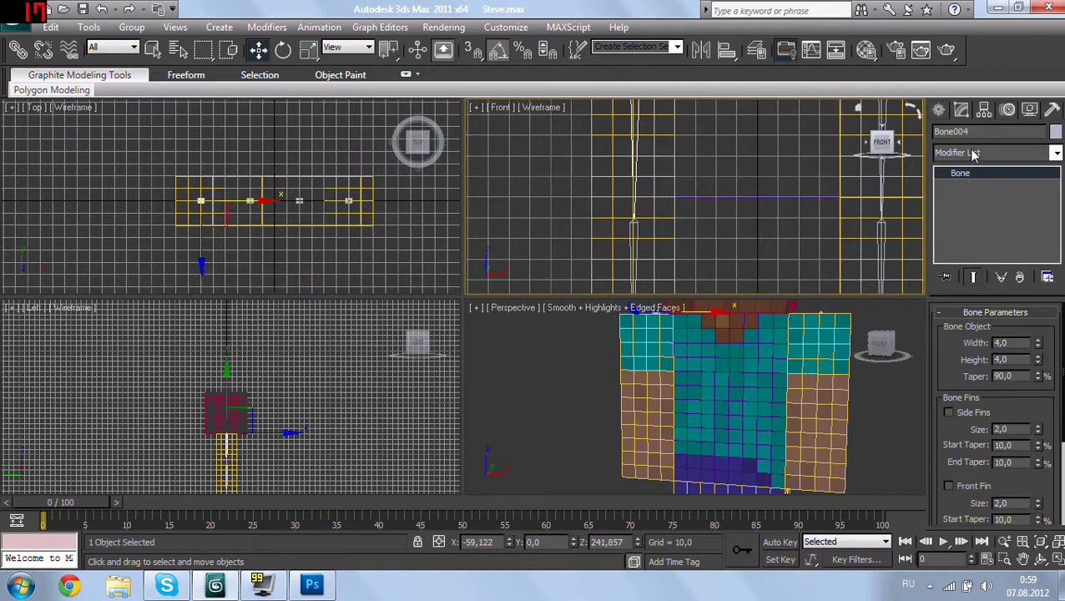
scroll(642, 178, down, 1)
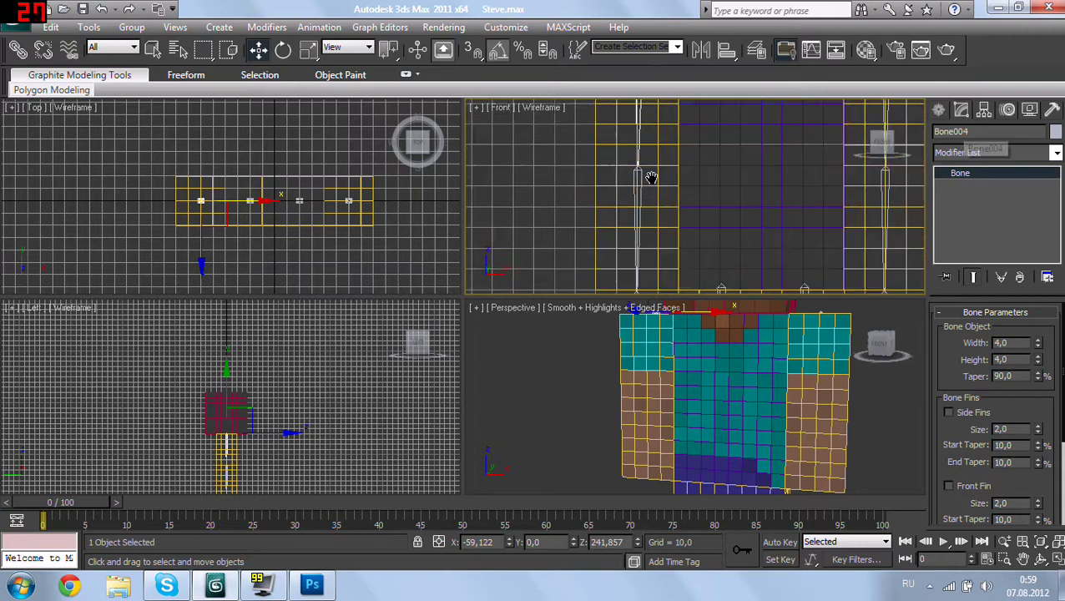
scroll(660, 175, down, 1)
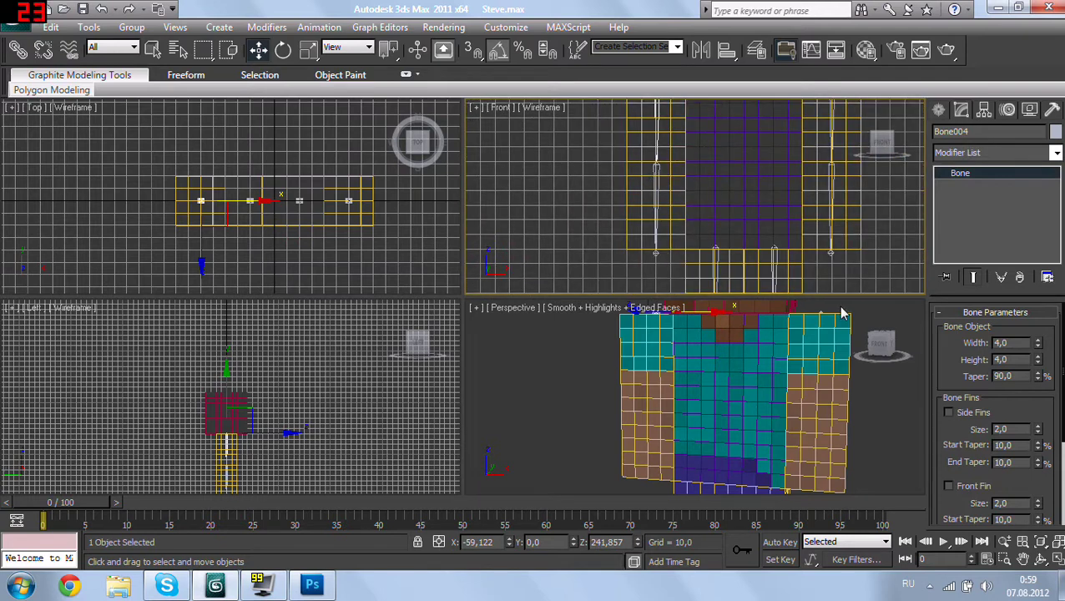
Step: Add Bone004 through Bone006 to Box005's Skin modifier, then clear the selection
click(675, 385)
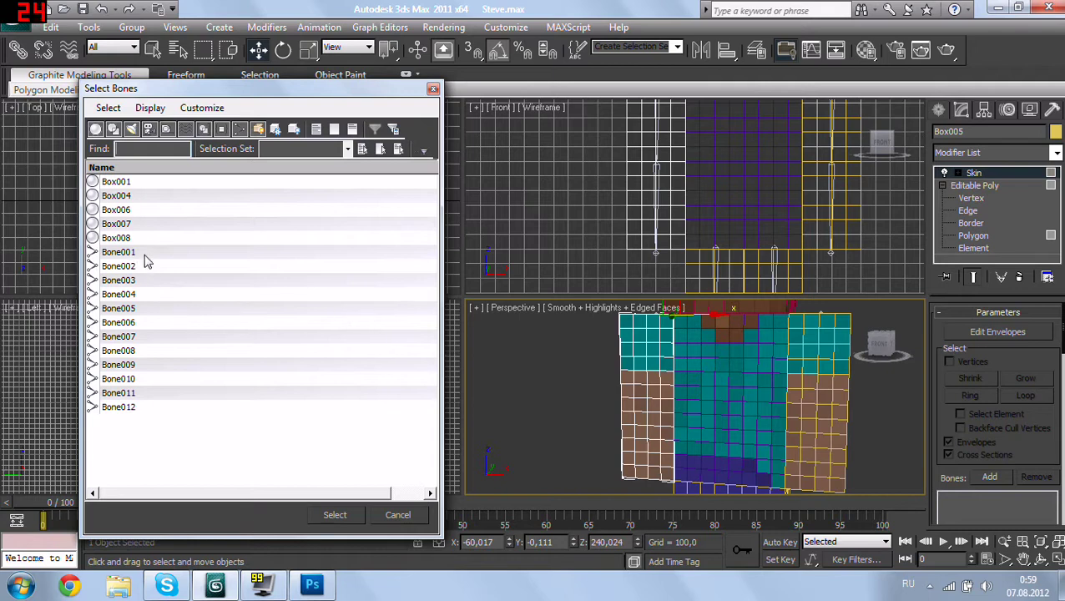
click(125, 295)
shift+click(142, 324)
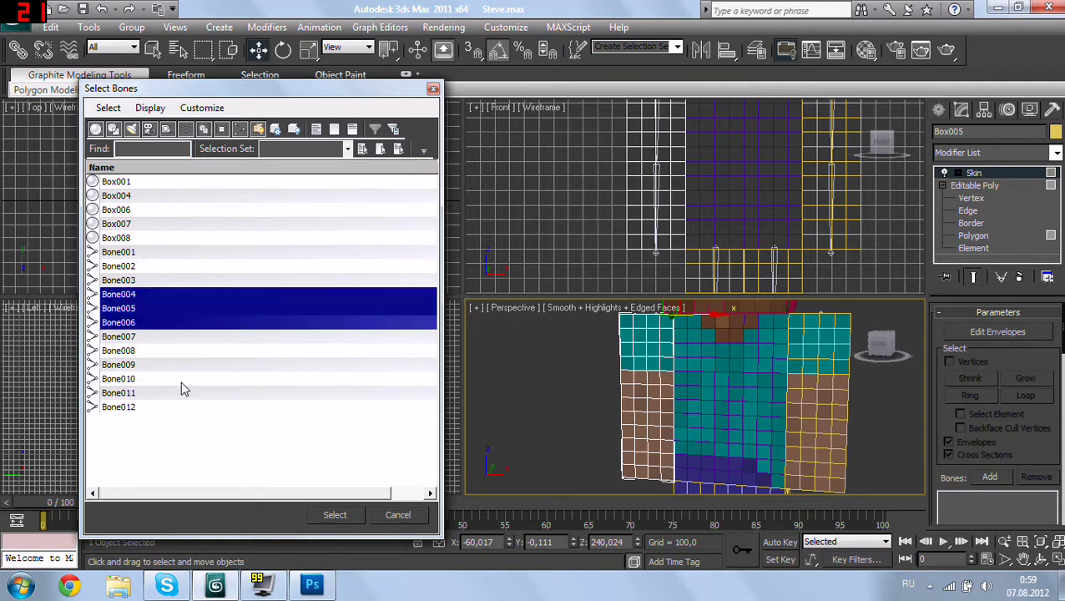
click(333, 515)
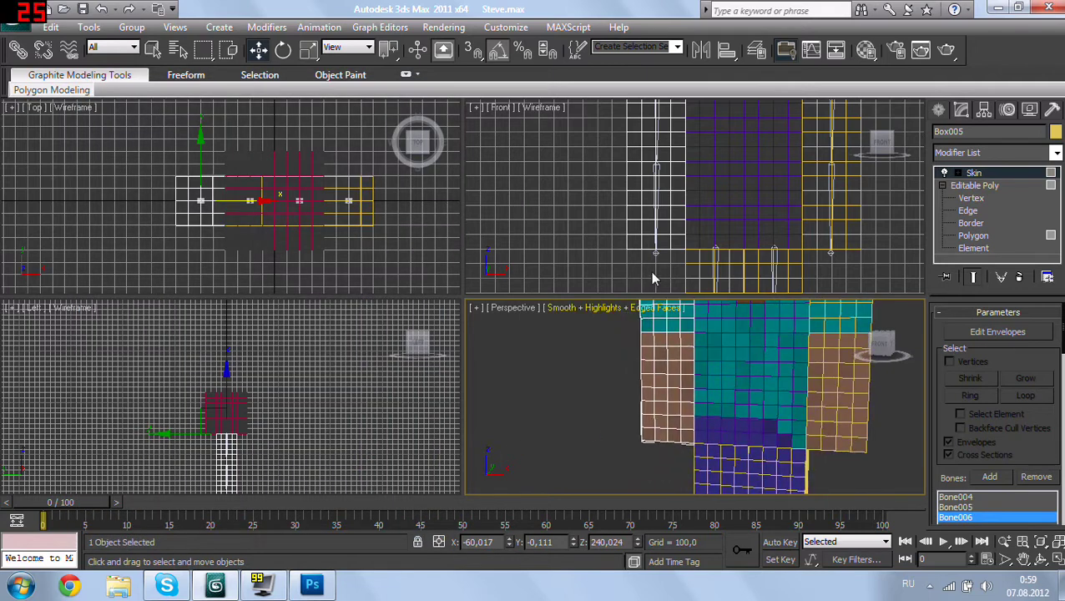
click(654, 278)
Step: Move Bone006 at the arm's lower end to test the arm's deformation
click(962, 109)
click(1001, 135)
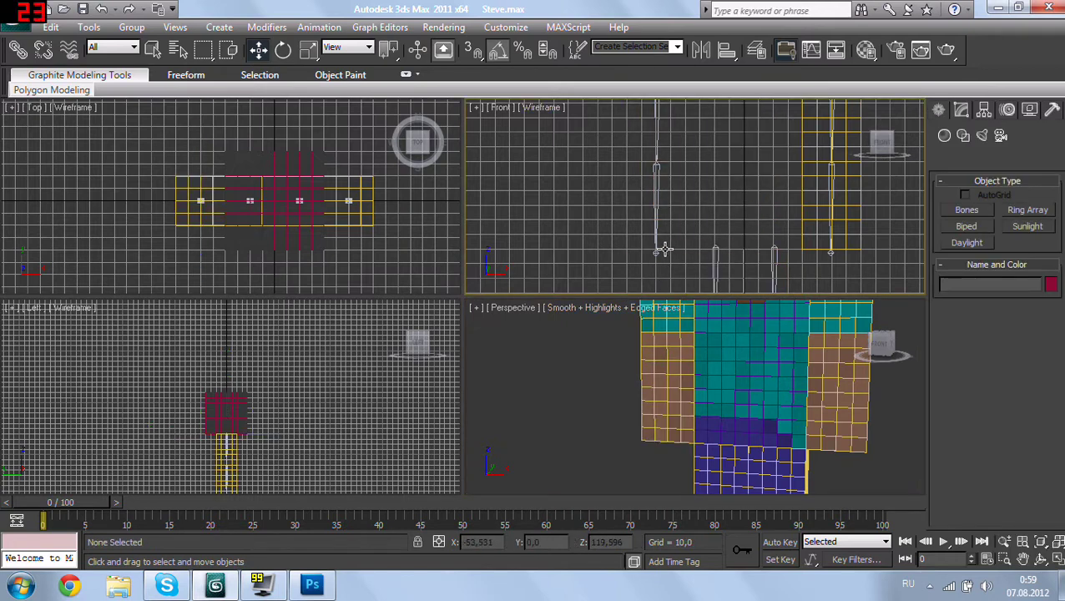
click(660, 253)
alt+middle_drag(665, 405, 700, 429)
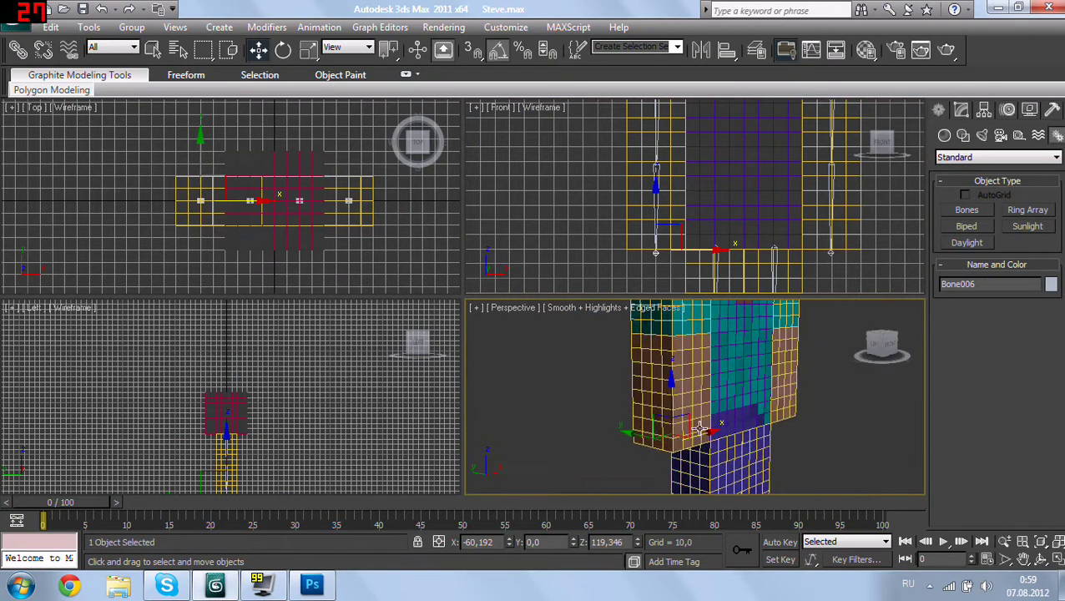
drag(645, 437, 678, 452)
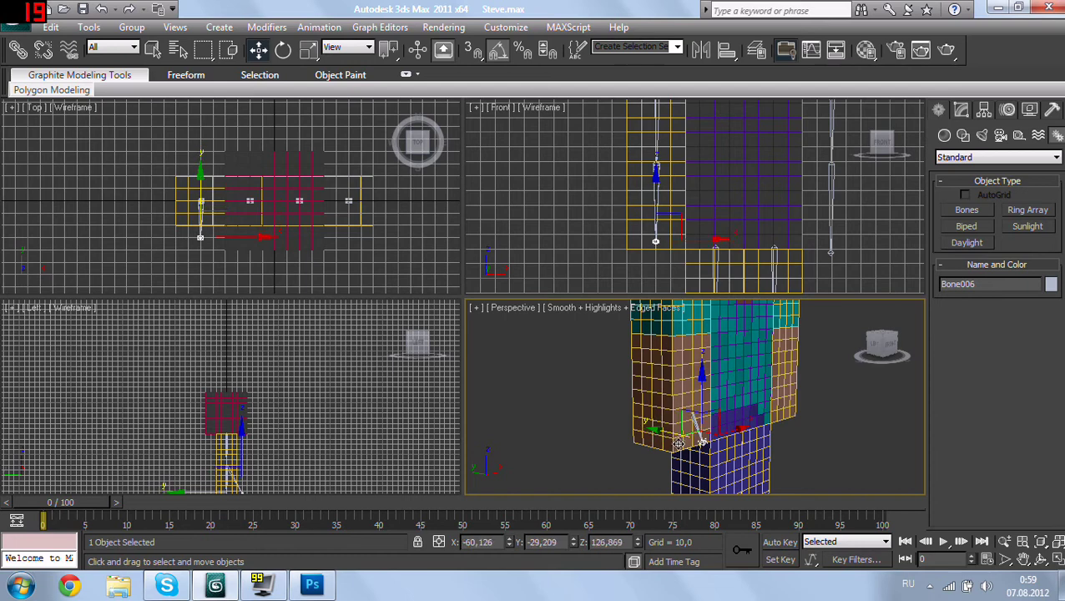
Step: Show Box005's Skin modifier settings, check Bone006, and reselect Box005
click(666, 348)
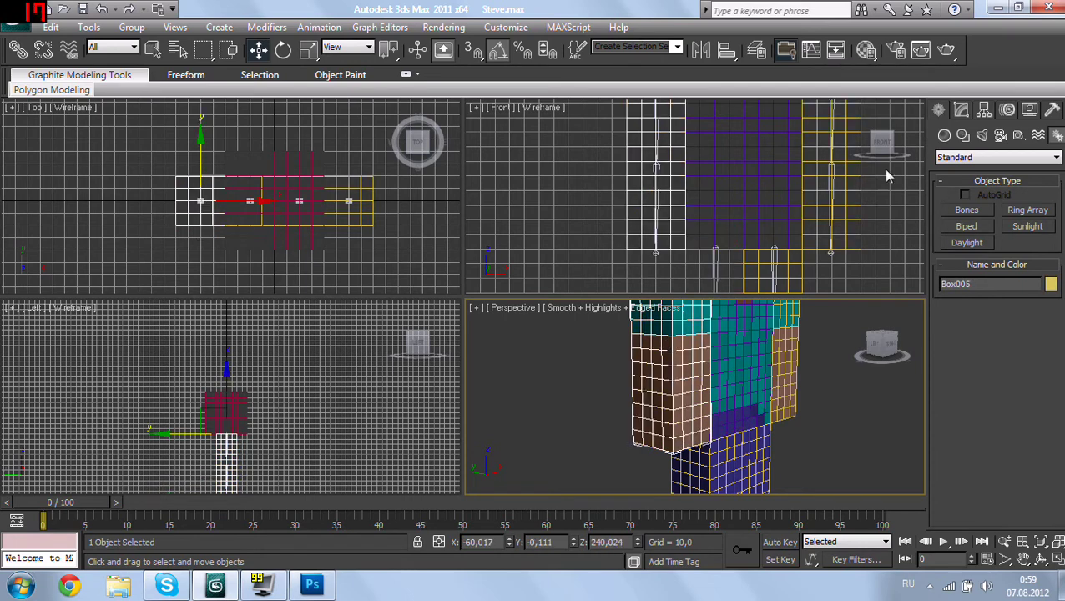
click(961, 111)
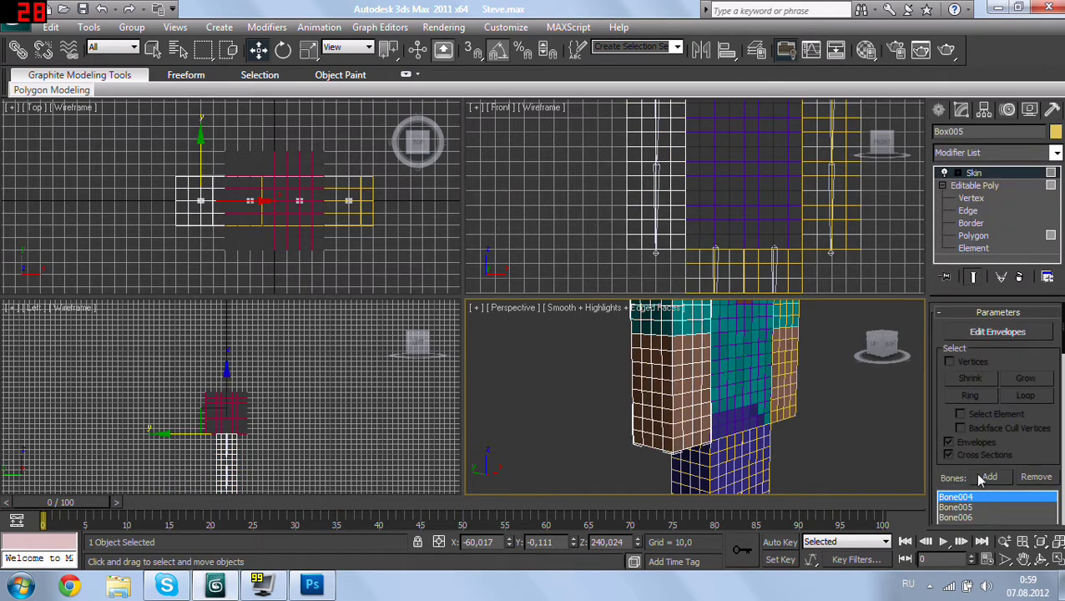
scroll(713, 147, up, 3)
scroll(709, 200, up, 2)
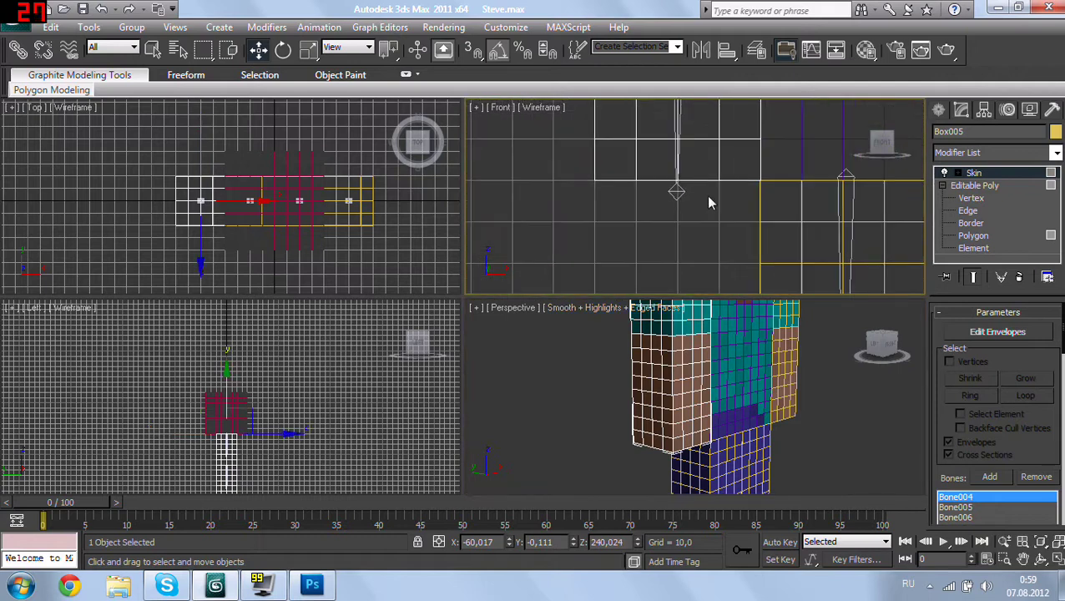
click(678, 205)
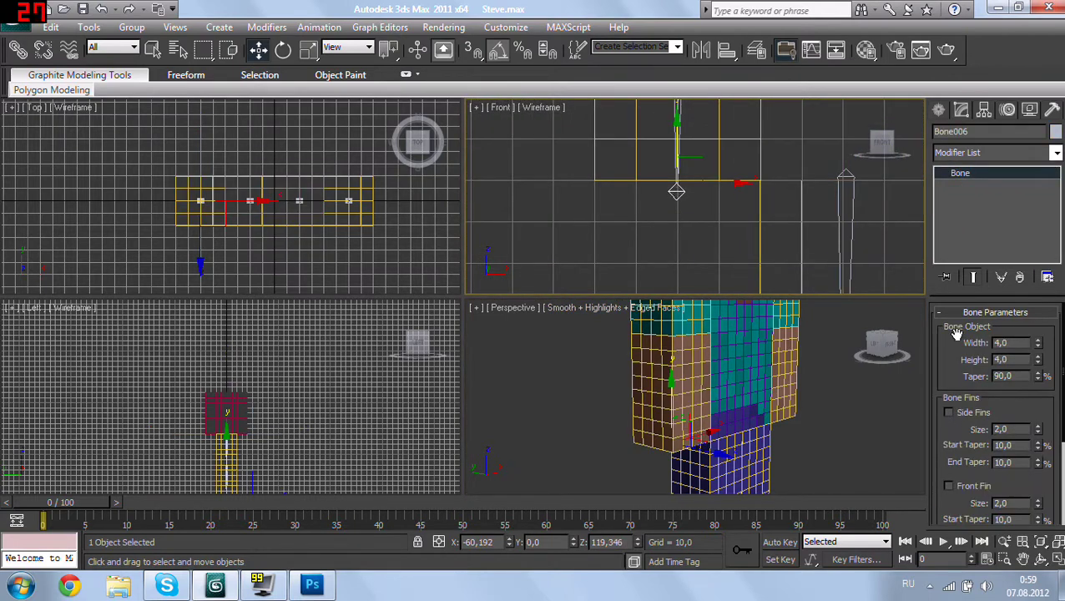
click(723, 186)
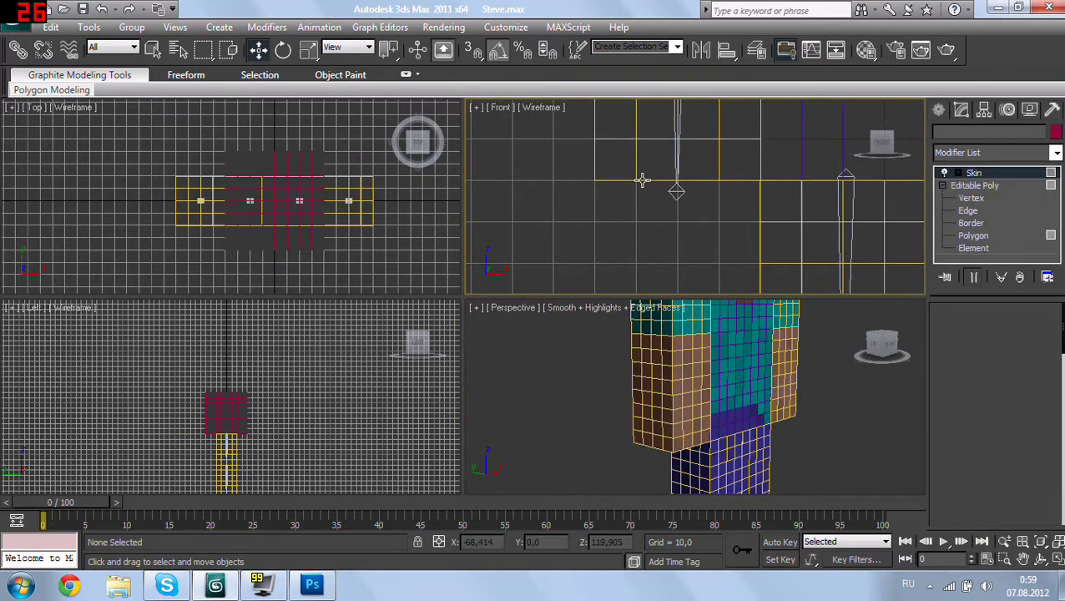
Step: Collapse Box005 to an editable poly and remove Bone006 from its Skin bones
right_click(656, 370)
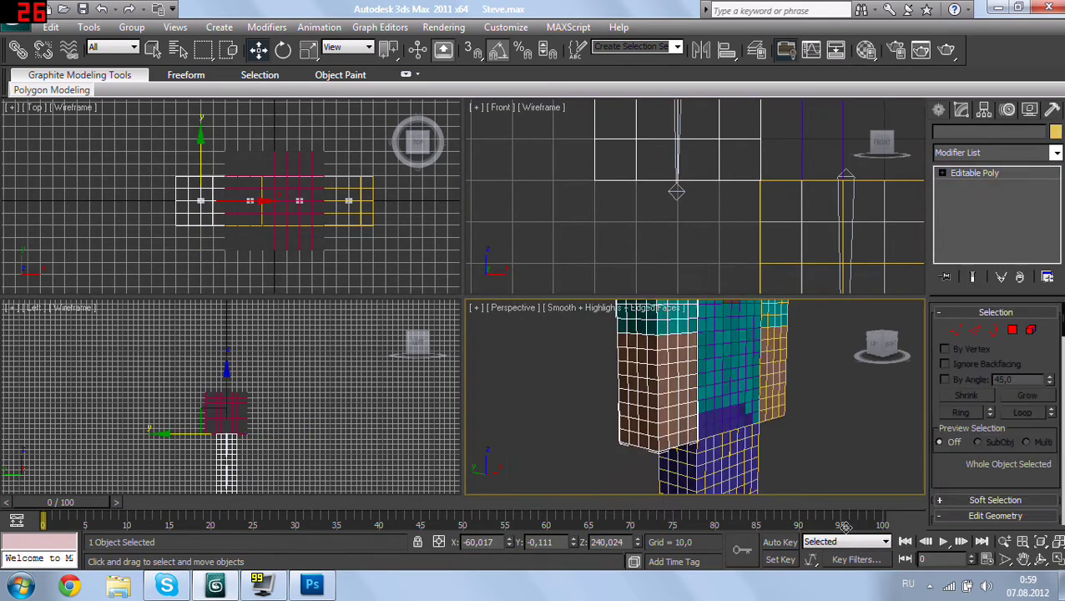
click(848, 532)
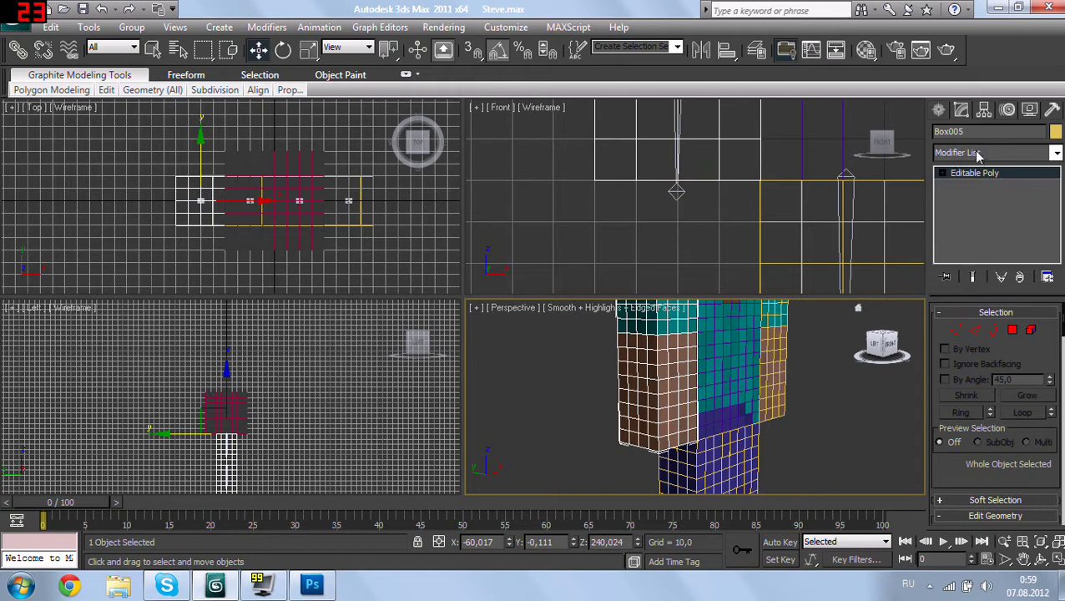
click(892, 275)
click(649, 356)
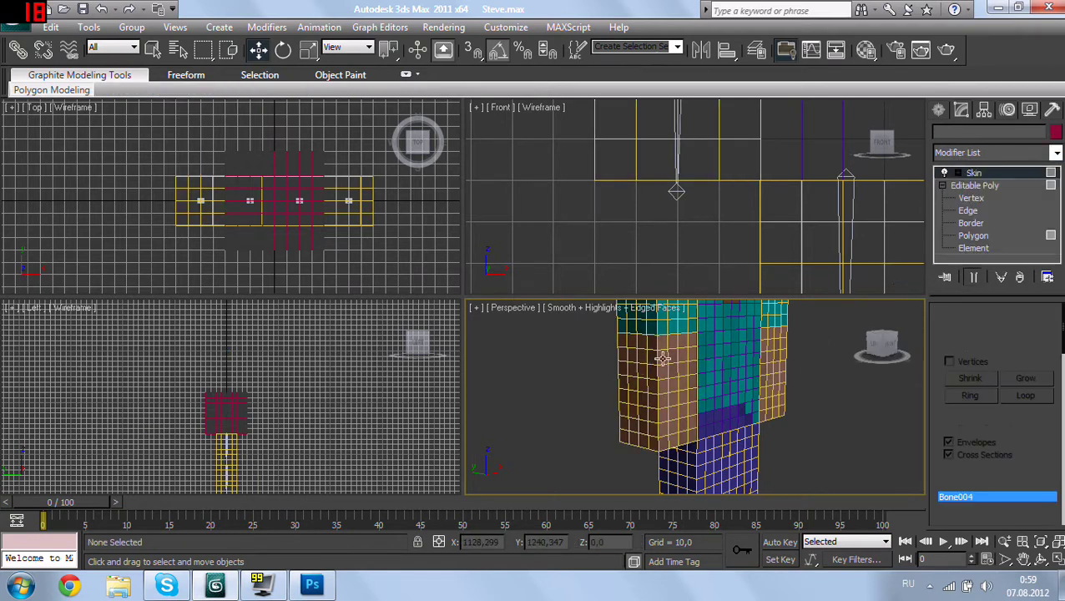
click(991, 517)
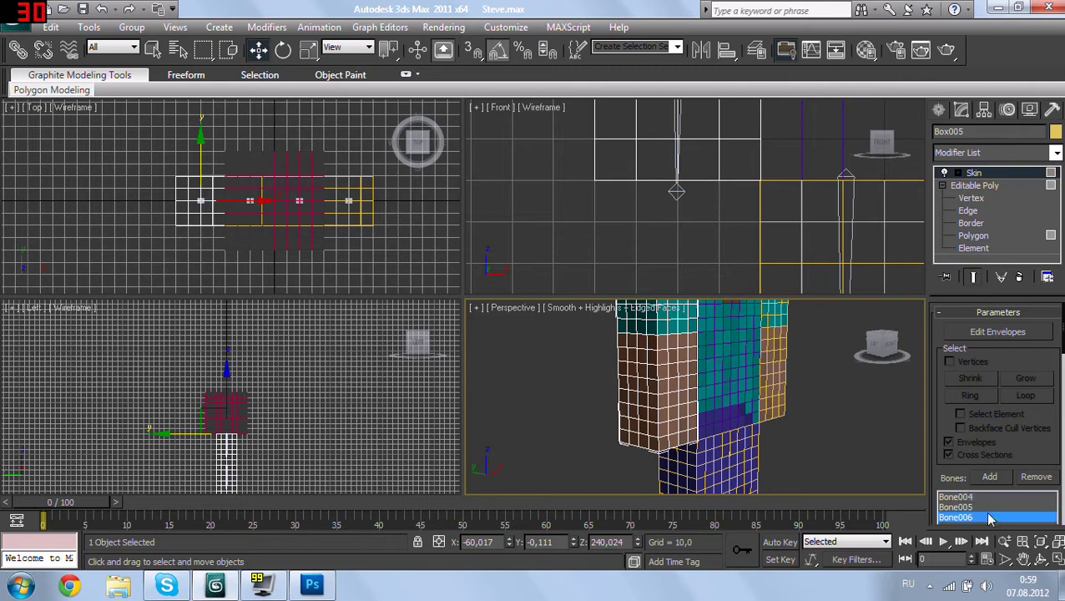
click(1034, 477)
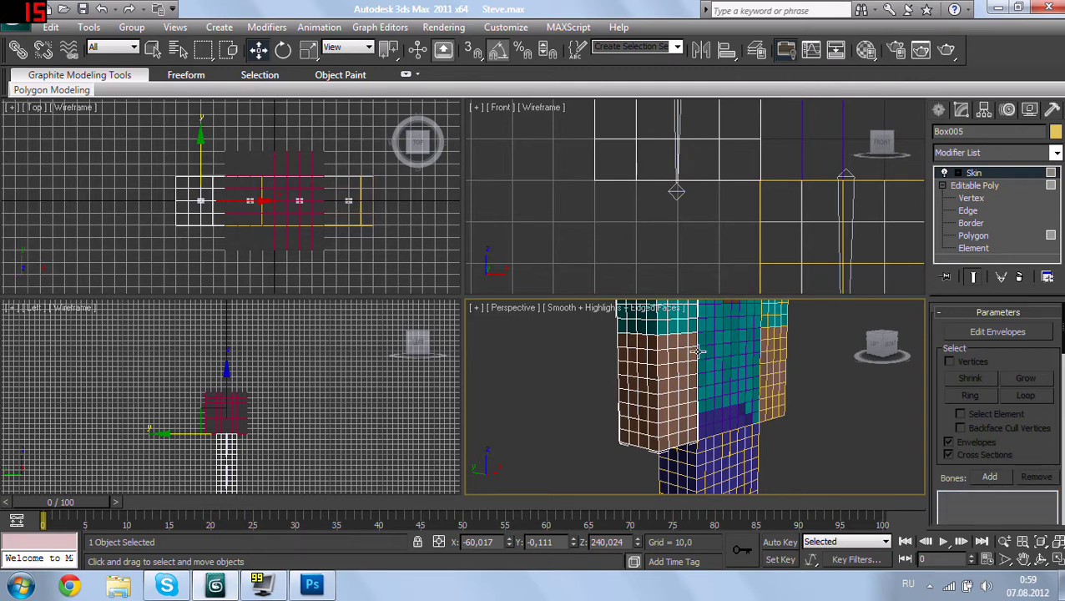
Step: Inspect Bone006, Bone005 and Bone004 in turn along the arm, then reselect Box005
scroll(698, 352, down, 3)
scroll(698, 353, down, 4)
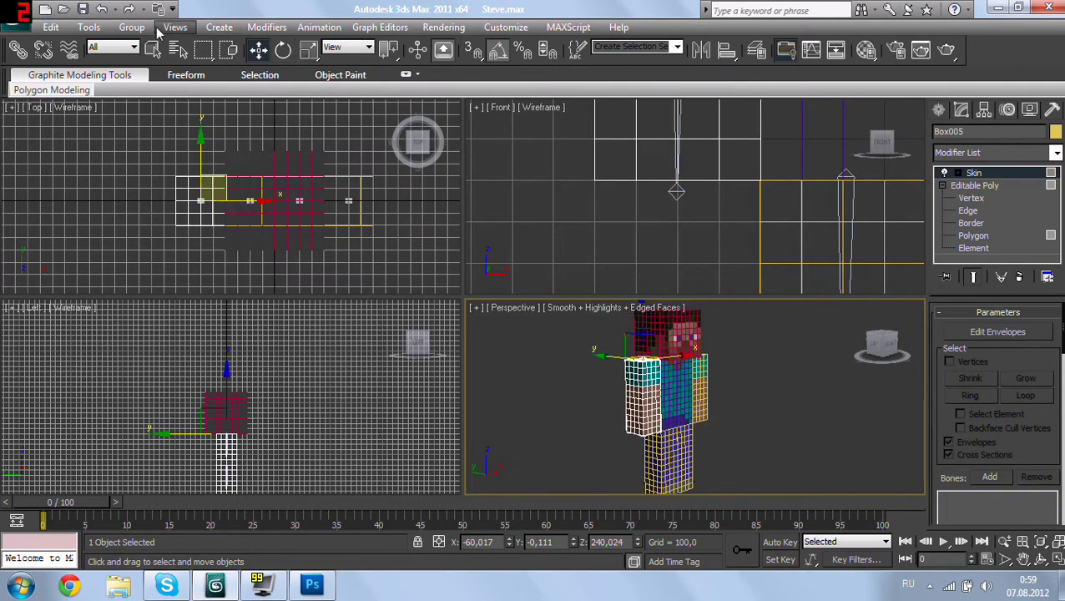
alt+middle_drag(584, 396, 662, 402)
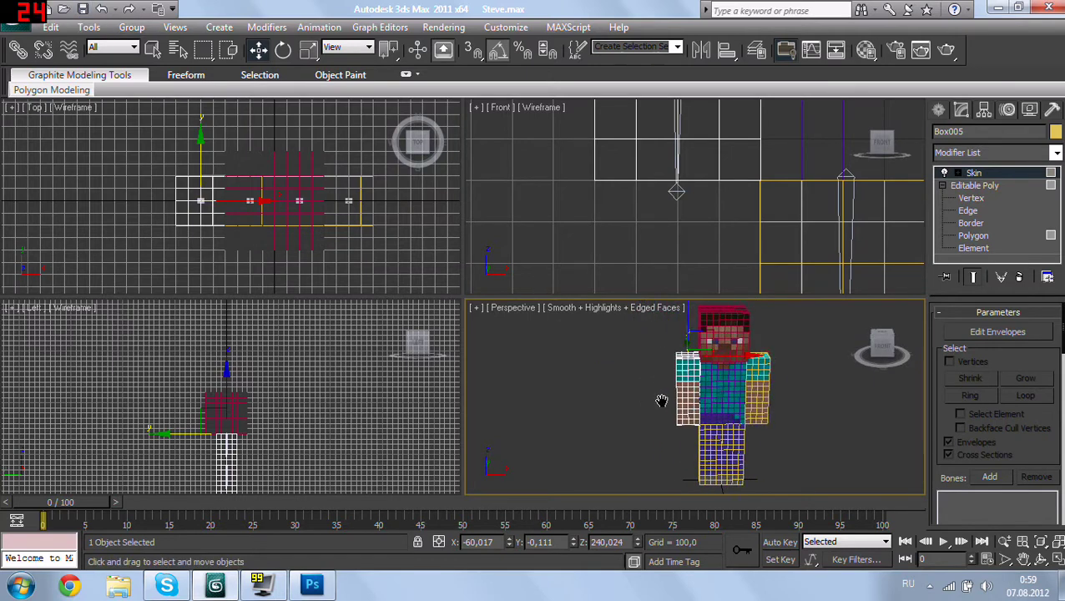
scroll(668, 309, up, 3)
click(676, 193)
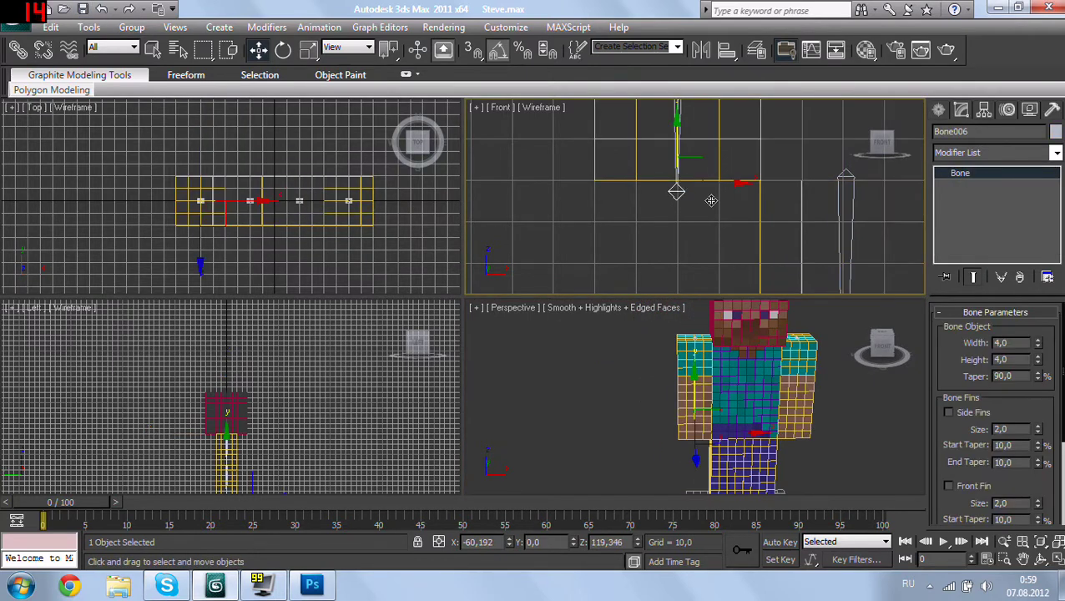
middle_drag(711, 200, 682, 221)
click(652, 144)
mouse_move(681, 147)
middle_down()
mouse_move(690, 273)
mouse_move(681, 290)
middle_up()
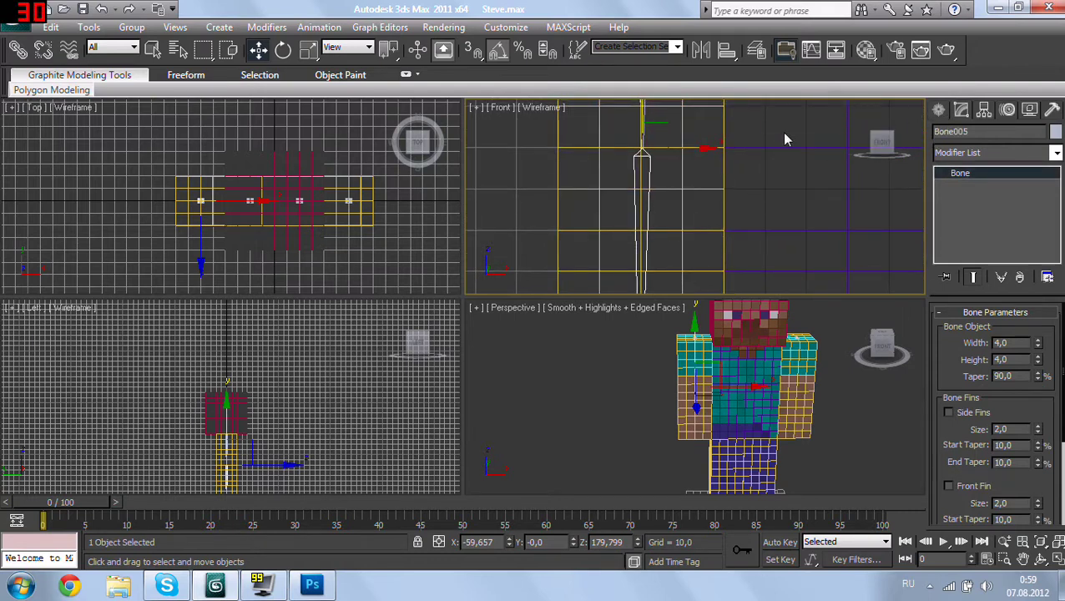
middle_drag(722, 145, 730, 216)
click(659, 123)
click(650, 184)
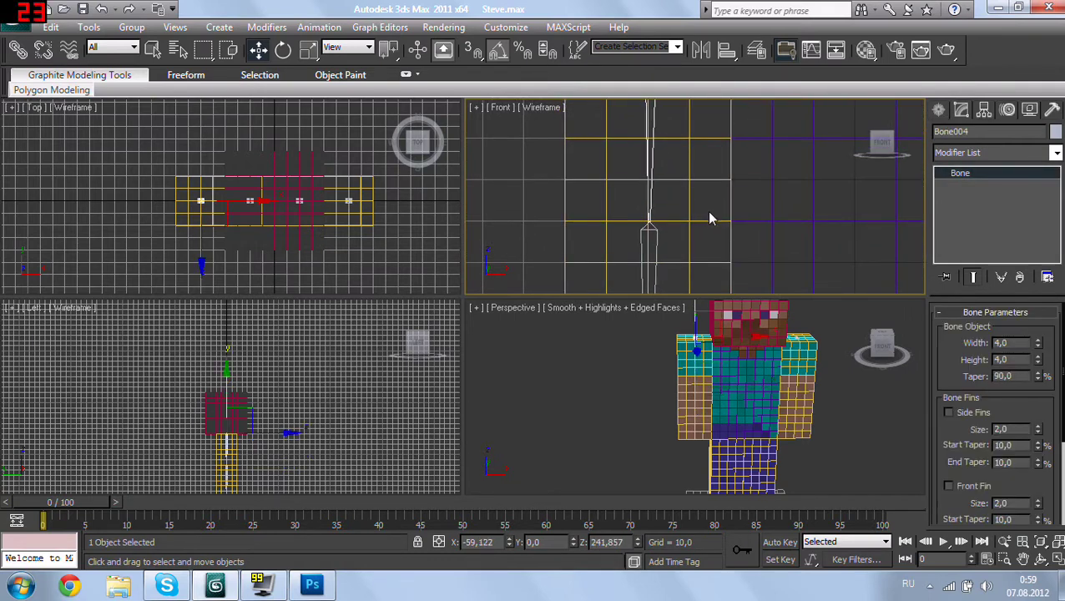
click(690, 242)
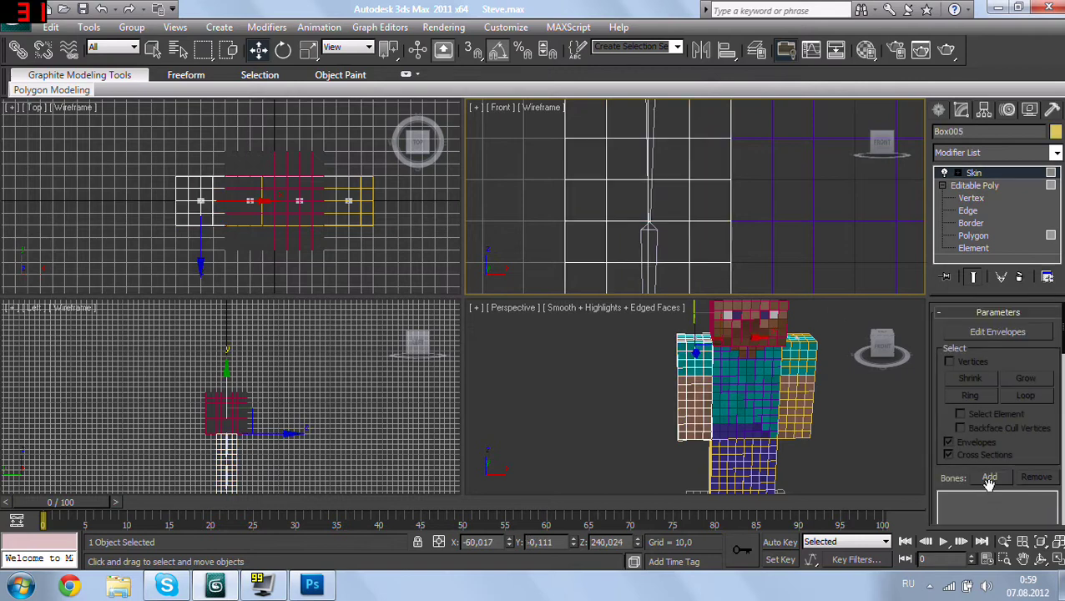
Step: Add Bone004 through Bone006 back into the arm's Skin modifier
click(988, 477)
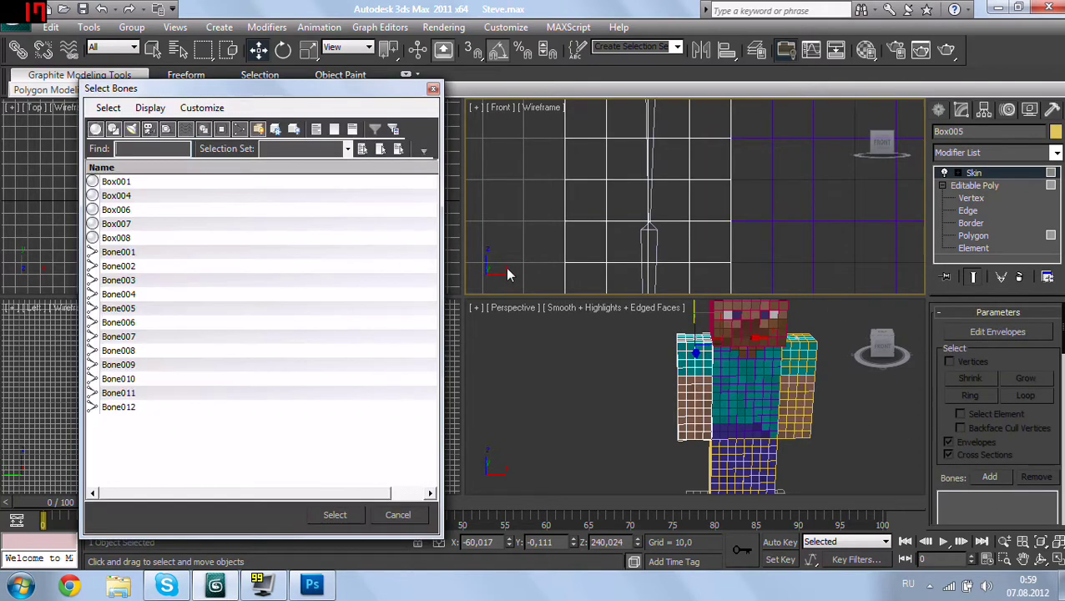
click(142, 297)
shift+click(142, 321)
click(334, 514)
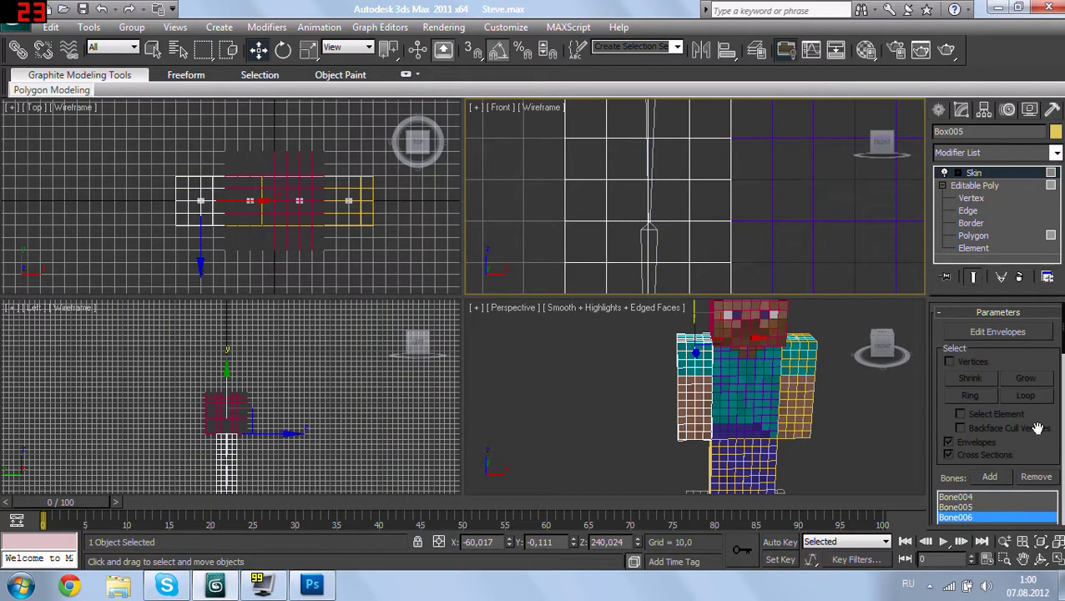
drag(1062, 394, 1062, 426)
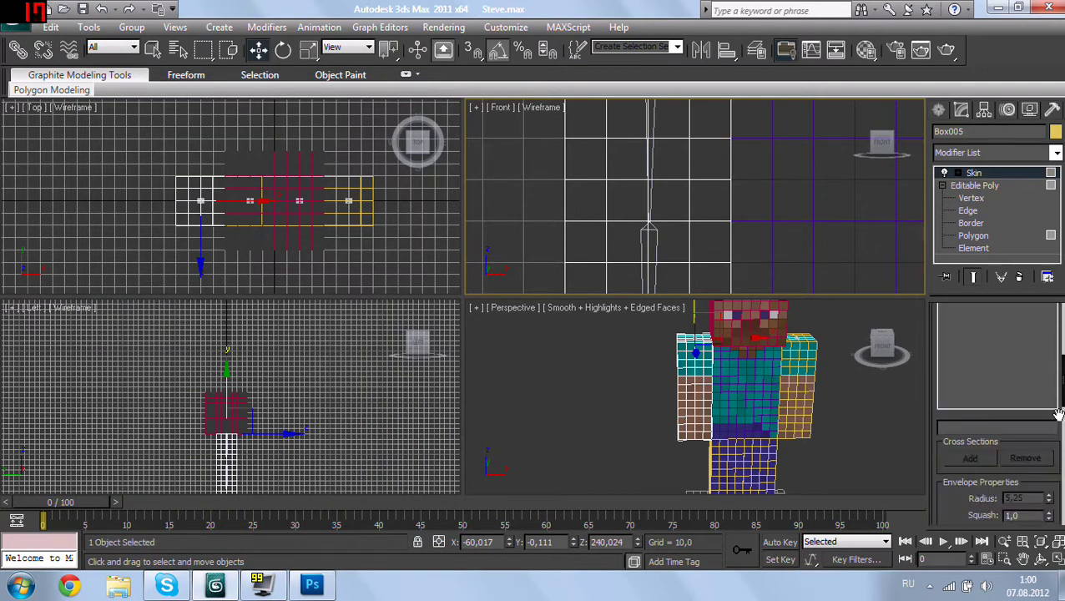
Step: Move Bone005 to a new position, orbit around the arm, and select Box005
click(939, 109)
scroll(706, 392, up, 3)
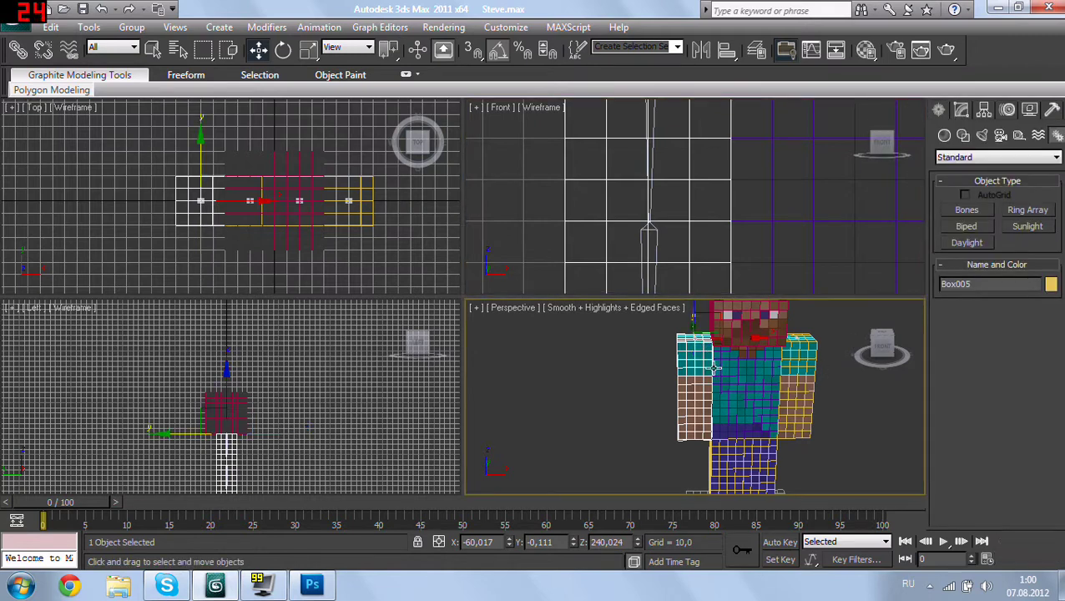
click(648, 358)
alt+middle_drag(649, 358, 593, 377)
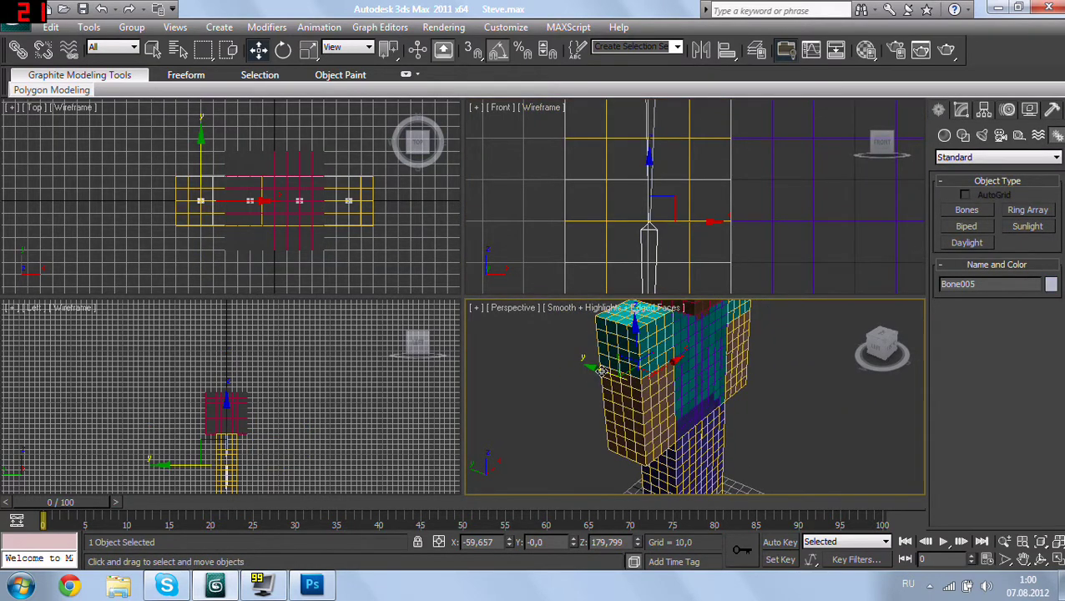
mouse_move(602, 371)
mouse_down()
mouse_move(754, 379)
mouse_move(638, 405)
mouse_move(661, 417)
mouse_up()
mouse_move(675, 388)
alt+middle_down()
mouse_move(736, 424)
mouse_move(637, 388)
mouse_move(804, 388)
mouse_move(808, 476)
mouse_move(700, 429)
mouse_move(723, 418)
mouse_move(723, 428)
mouse_move(646, 418)
alt+middle_up()
scroll(723, 419, up, 3)
click(626, 441)
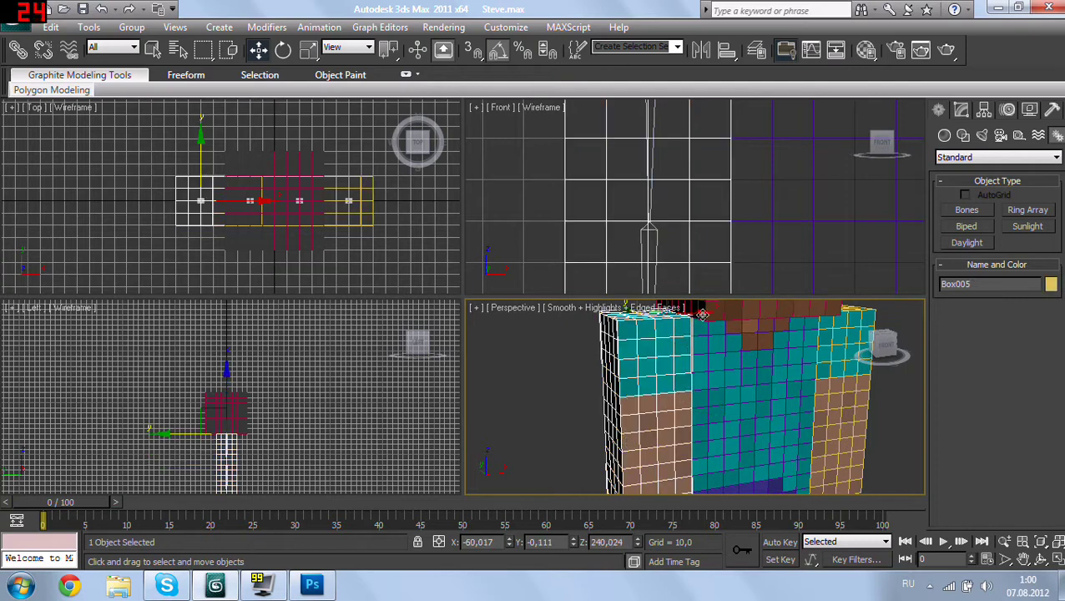
Step: Move the arm box Box005 and its bones away from the body along X
drag(703, 314, 651, 361)
middle_drag(652, 361, 683, 359)
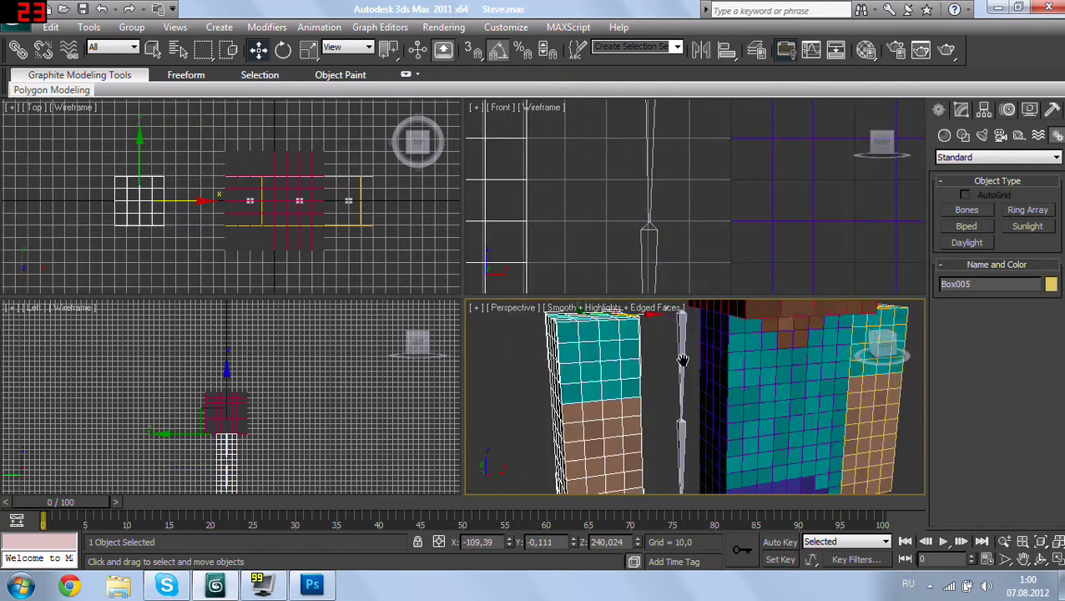
scroll(683, 359, down, 3)
scroll(716, 381, up, 1)
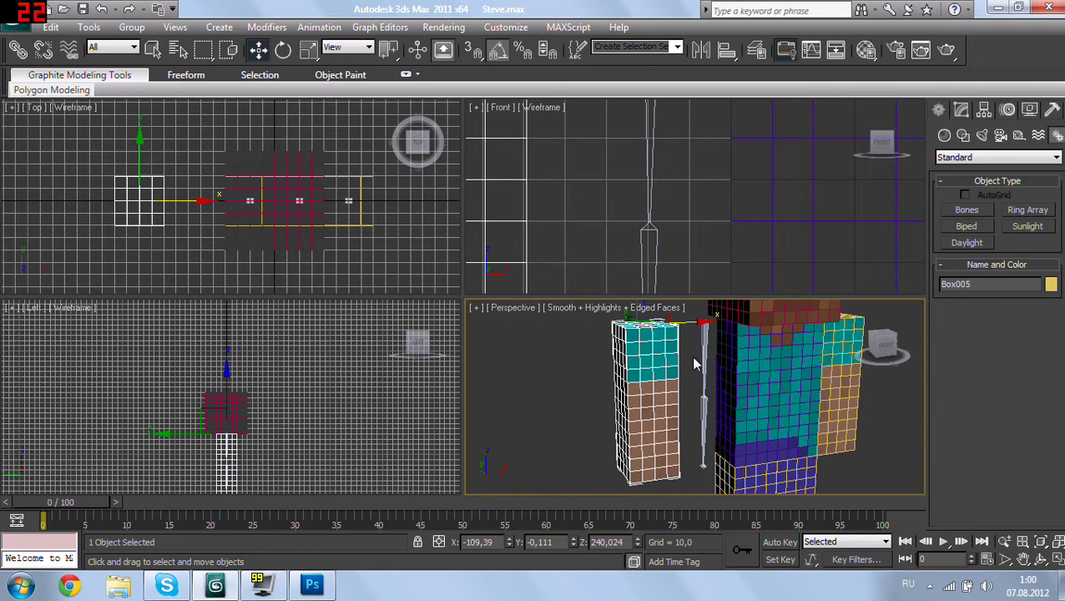
click(703, 351)
ctrl+click(704, 409)
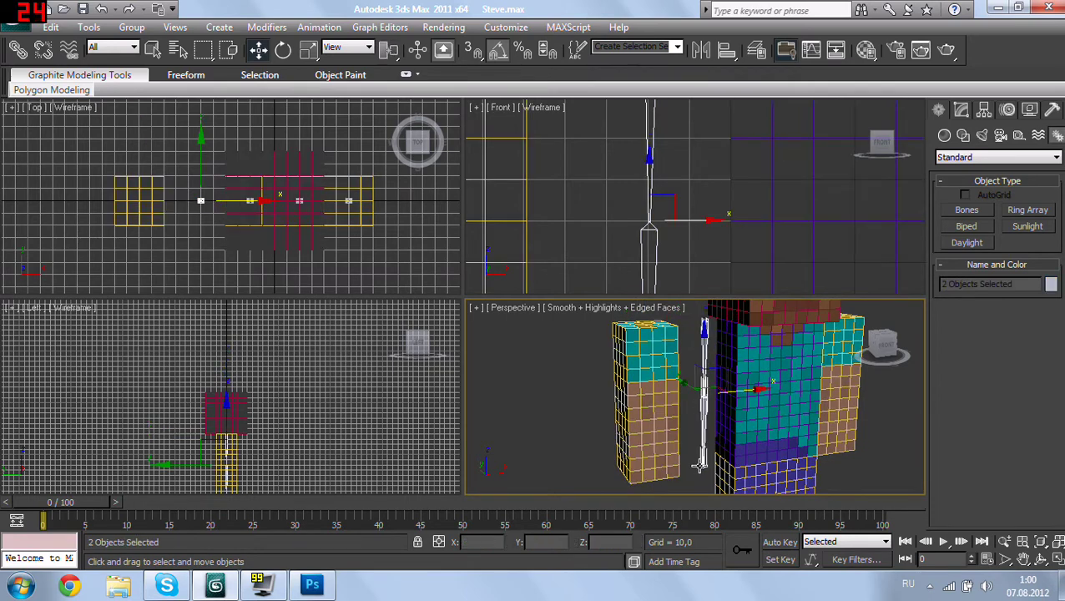
drag(740, 411, 729, 415)
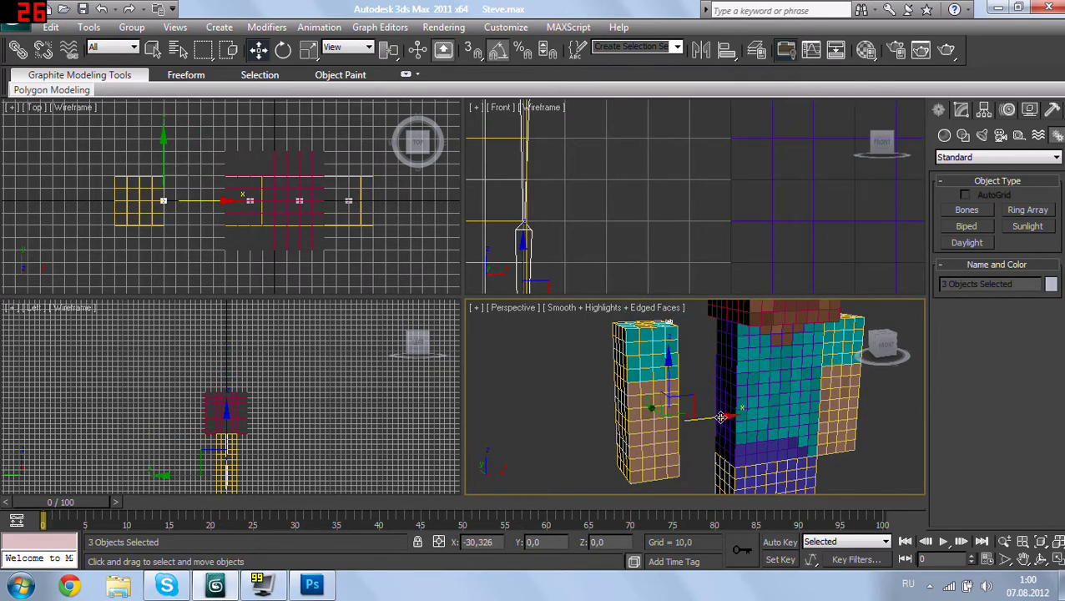
scroll(725, 219, down, 2)
scroll(731, 222, down, 1)
drag(729, 222, 701, 237)
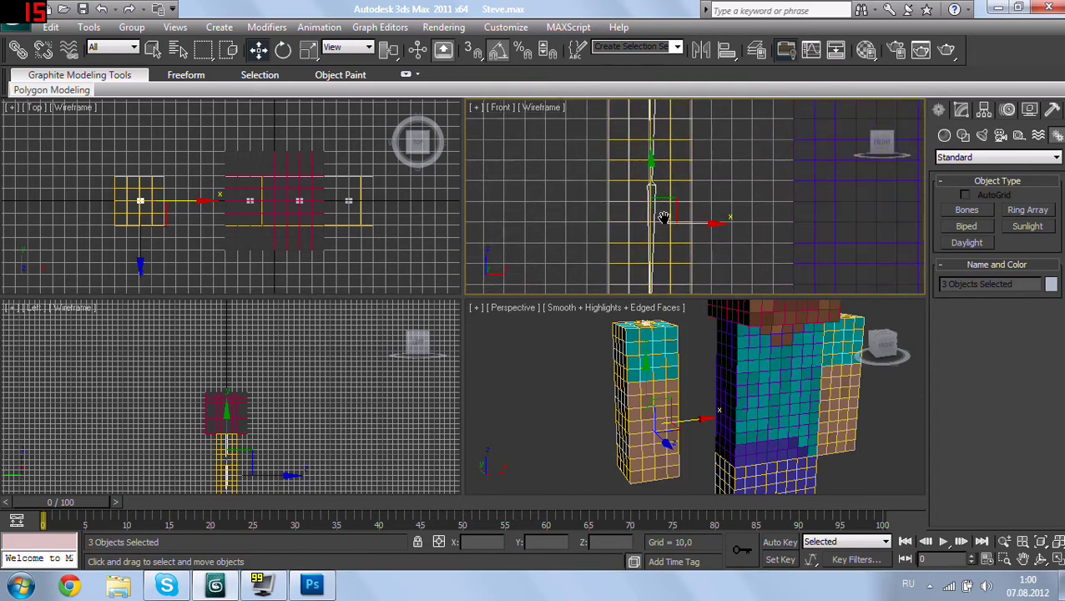
mouse_move(673, 228)
alt+middle_down()
mouse_move(630, 238)
mouse_move(853, 173)
alt+middle_up()
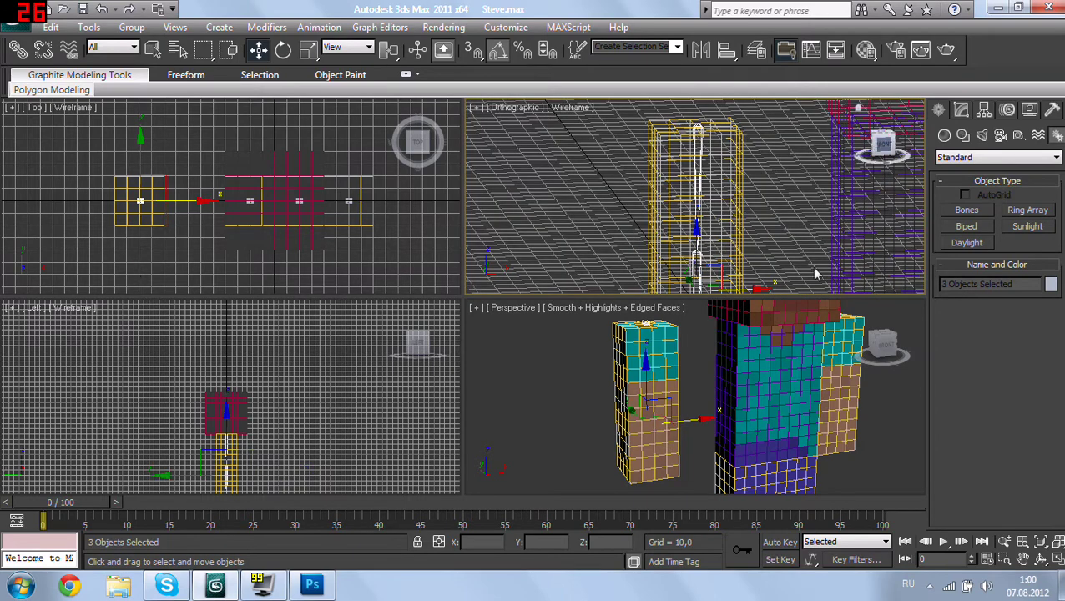
key(f)
Step: Show Box005's Skin settings and pick Bone005 in its bone list
click(723, 202)
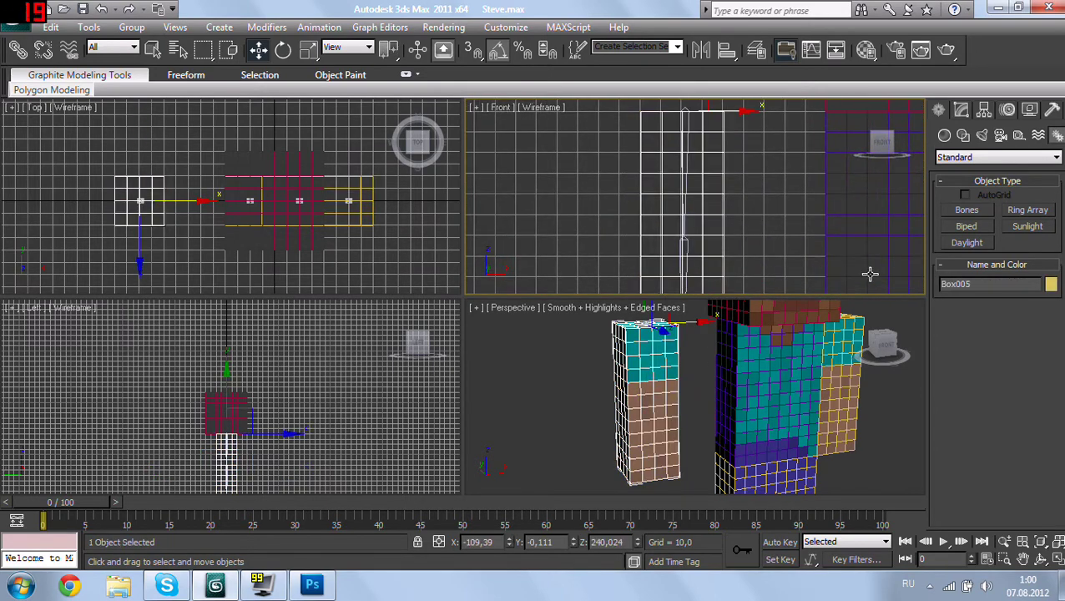
click(960, 111)
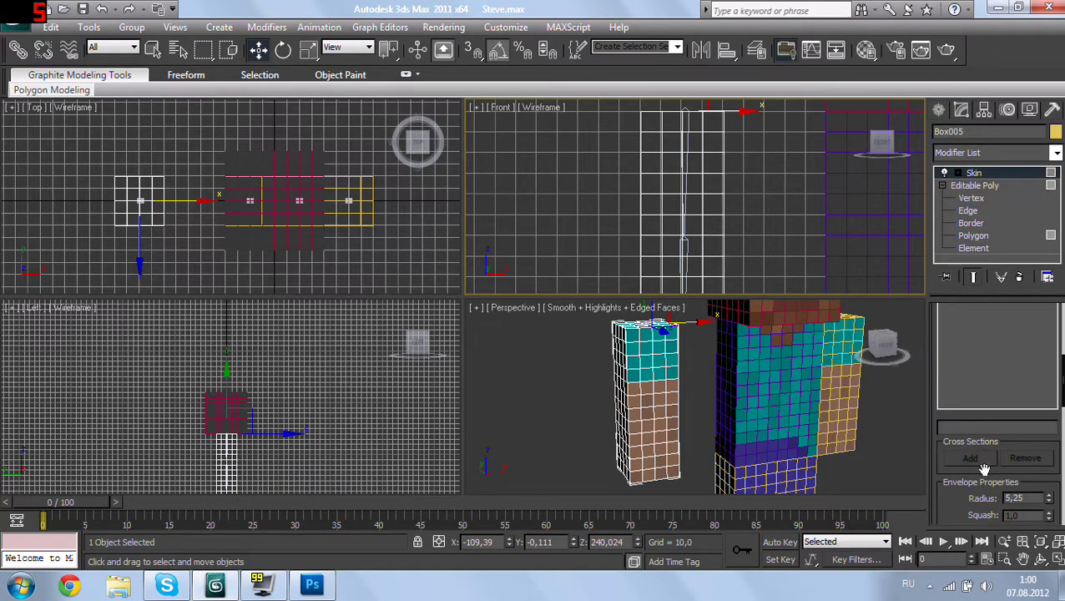
drag(1061, 360, 1060, 439)
click(972, 365)
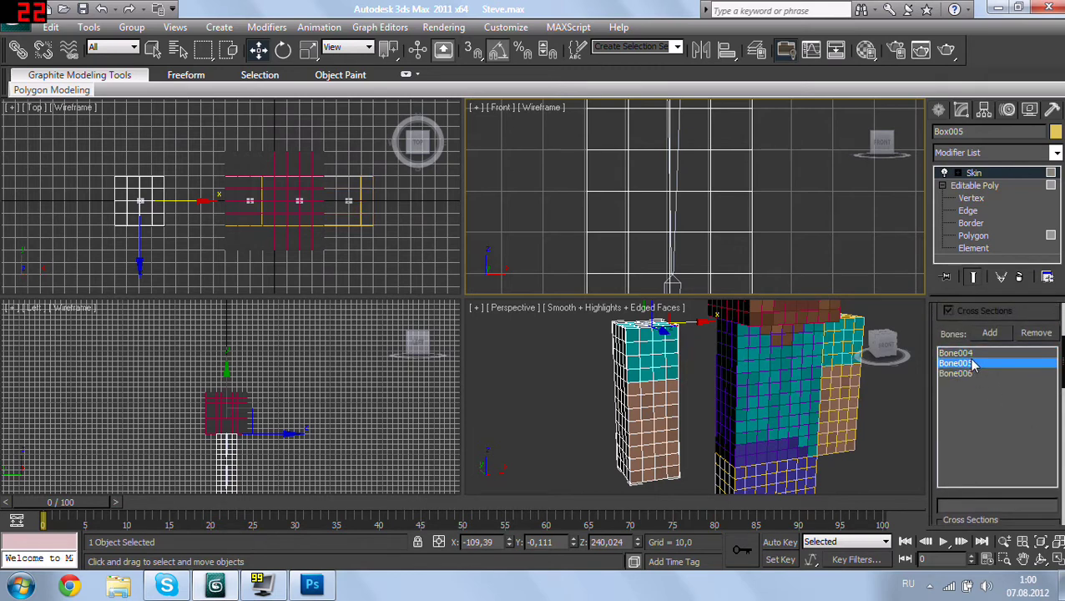
Step: Select Bone005, the body box and Box005, then start a new empty scene
middle_drag(736, 272, 709, 214)
click(658, 240)
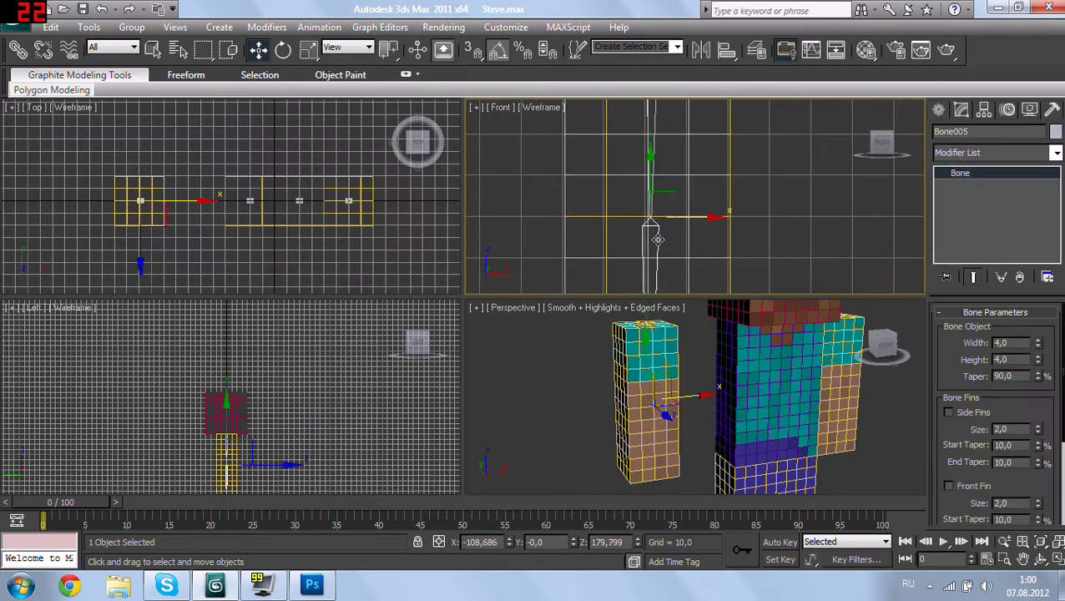
click(665, 415)
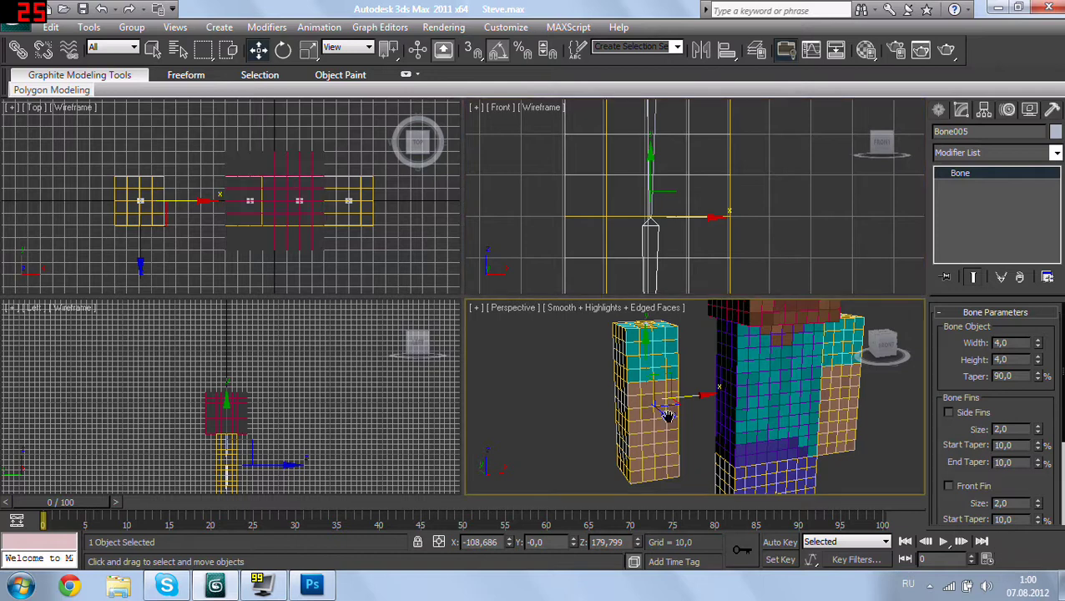
click(701, 279)
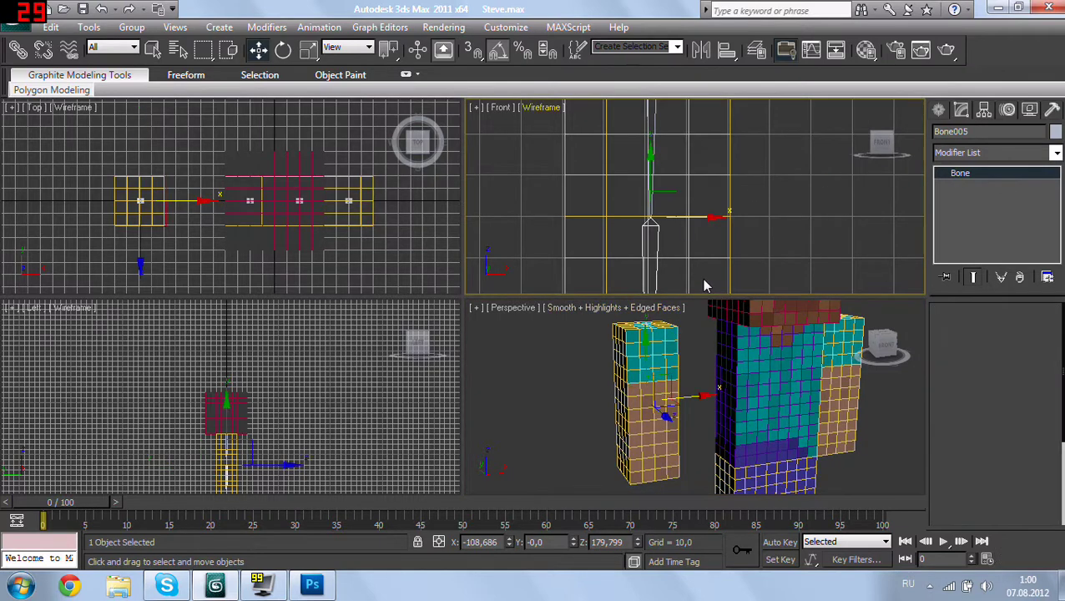
middle_drag(770, 395, 662, 349)
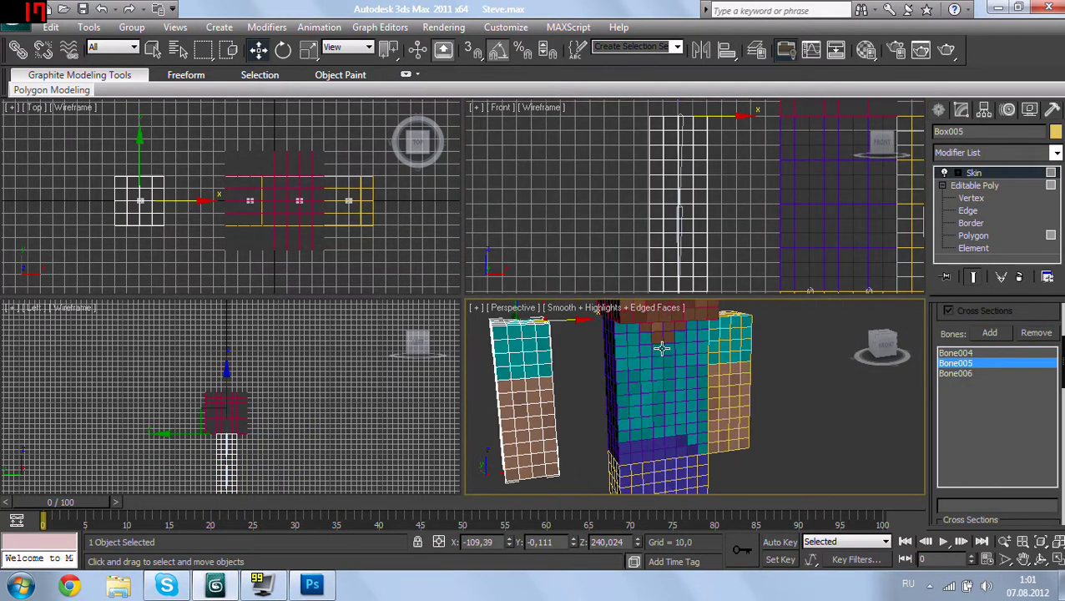
click(15, 17)
click(60, 53)
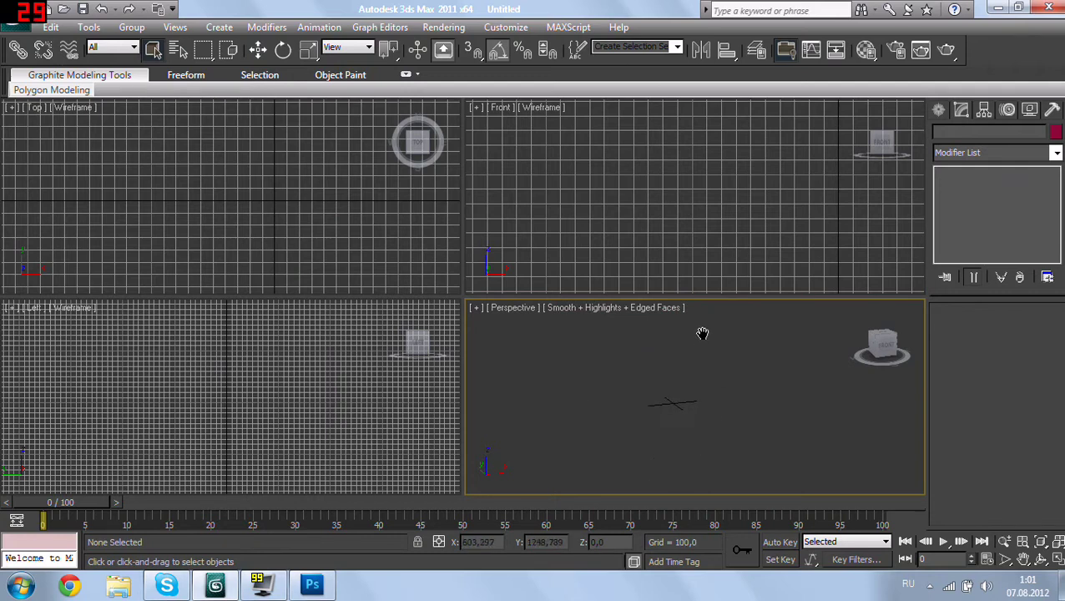
Step: Create a tall box column on the grid and zoom the front view to it
scroll(702, 334, up, 5)
scroll(706, 384, up, 2)
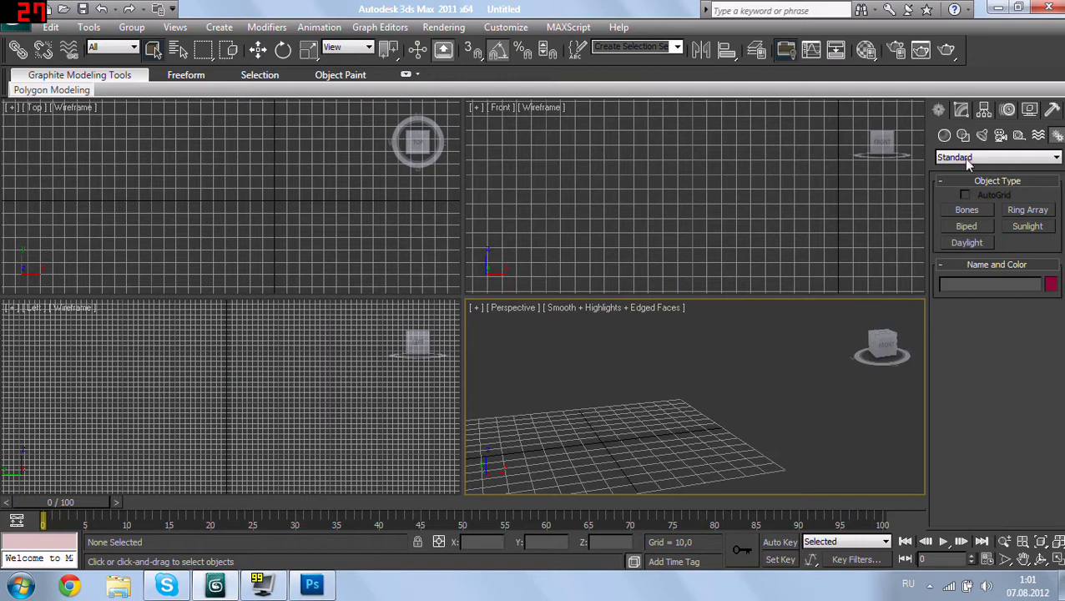
click(946, 136)
click(967, 209)
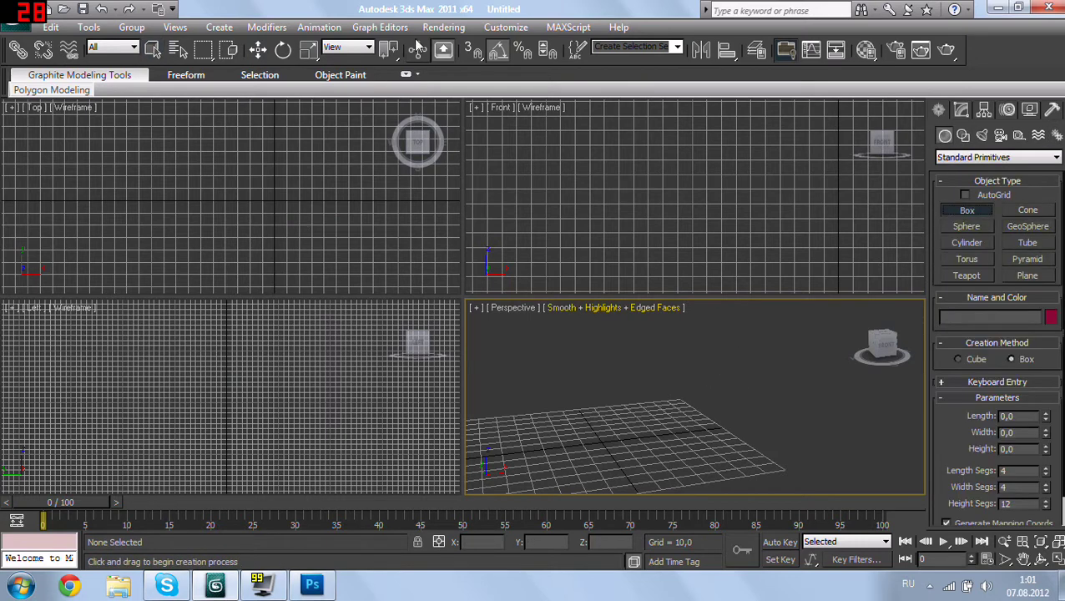
alt+middle_drag(597, 371, 619, 396)
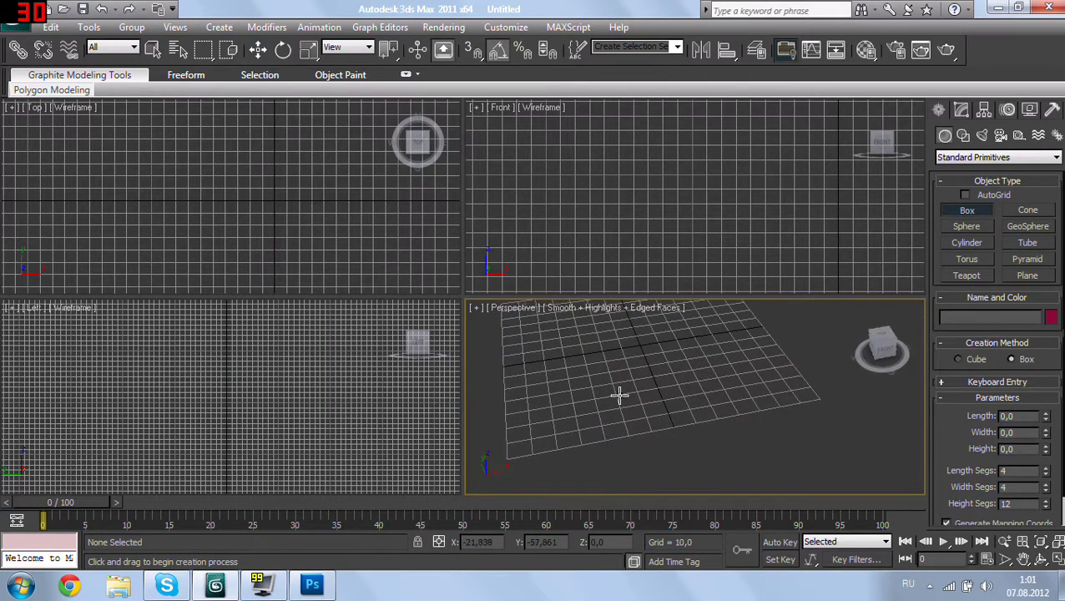
drag(620, 338, 700, 375)
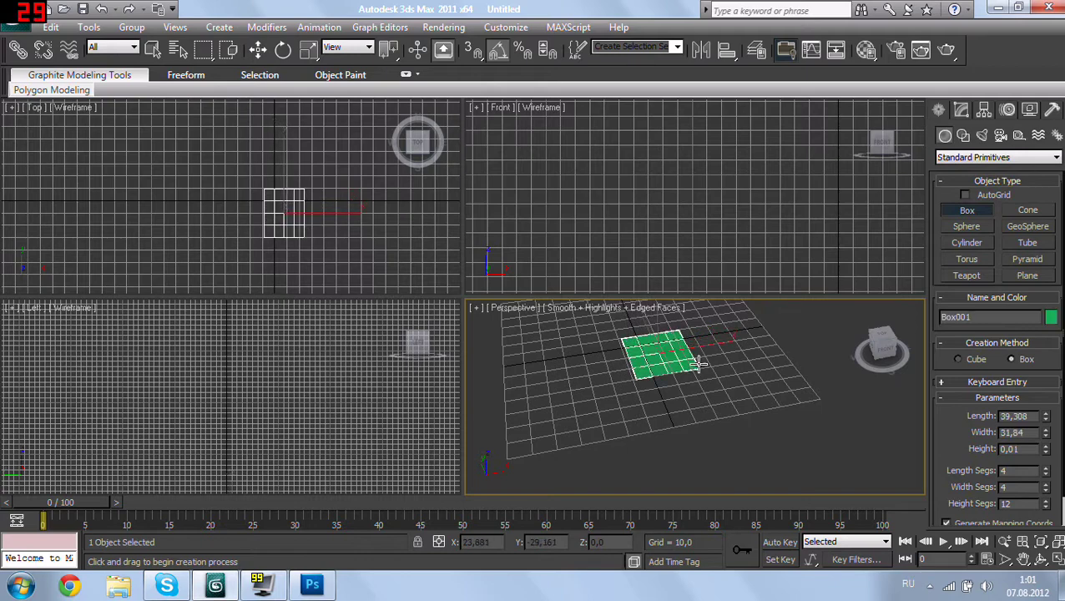
mouse_move(681, 335)
alt+middle_down()
mouse_move(689, 452)
mouse_move(768, 385)
alt+middle_up()
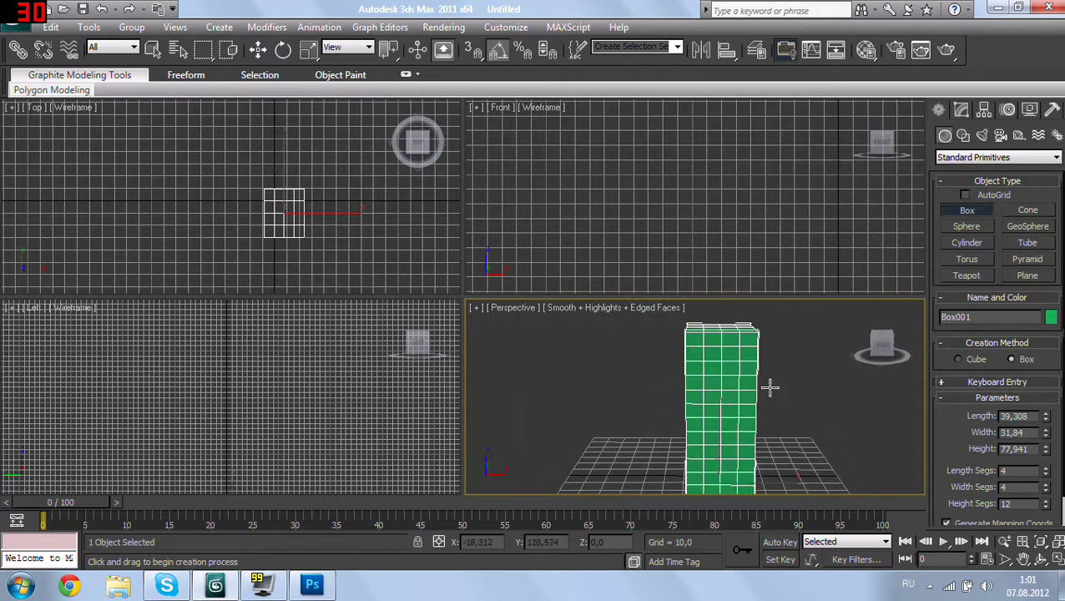
middle_drag(713, 207, 777, 167)
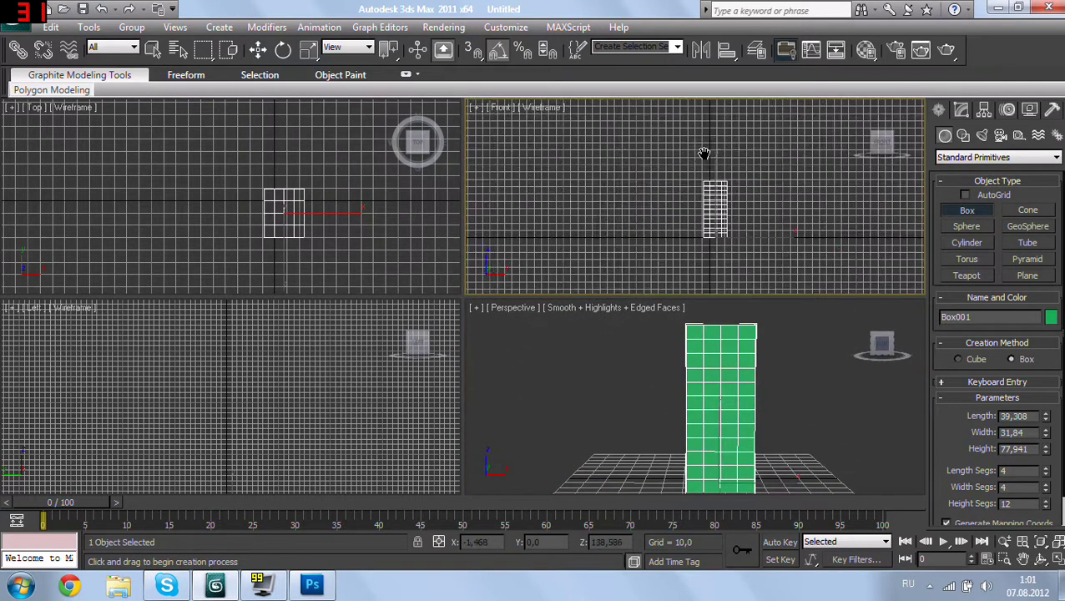
key(z)
Step: Draw a bone chain from the top of the tall box down through it
click(1057, 135)
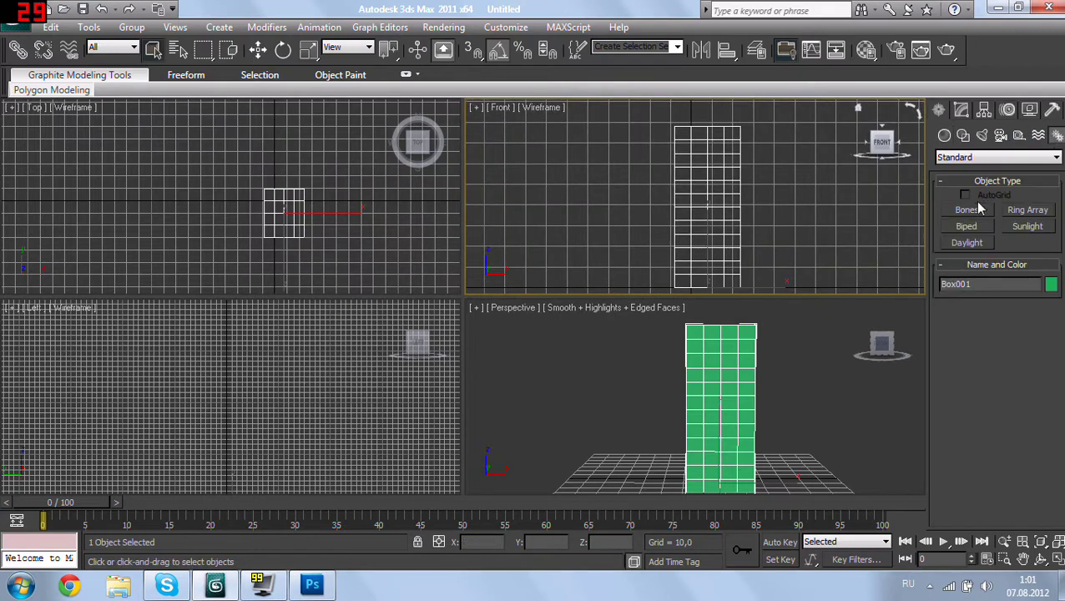
click(968, 209)
click(707, 128)
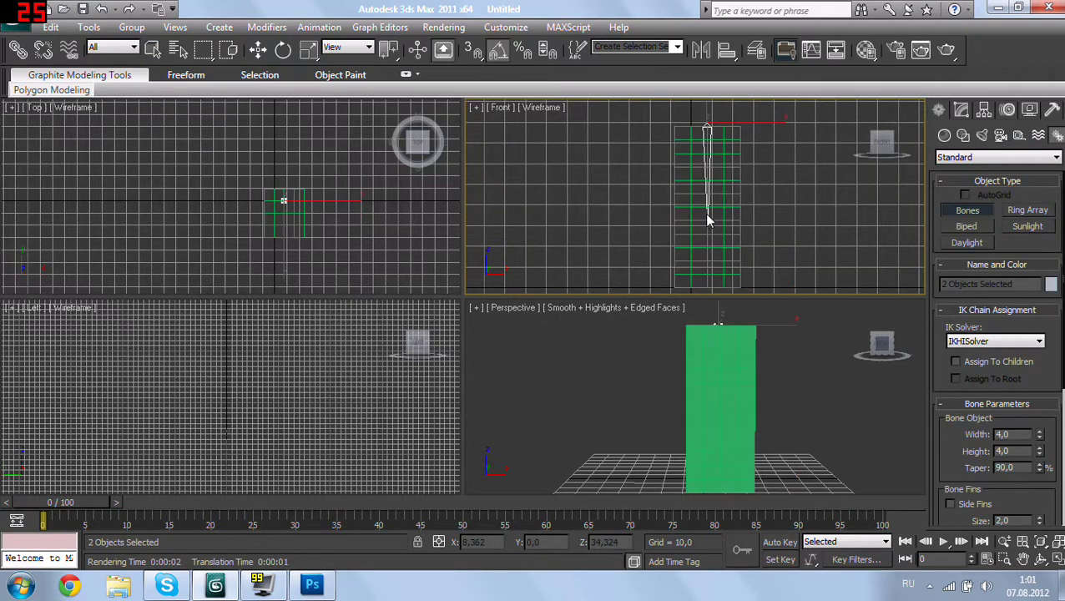
right_click(708, 290)
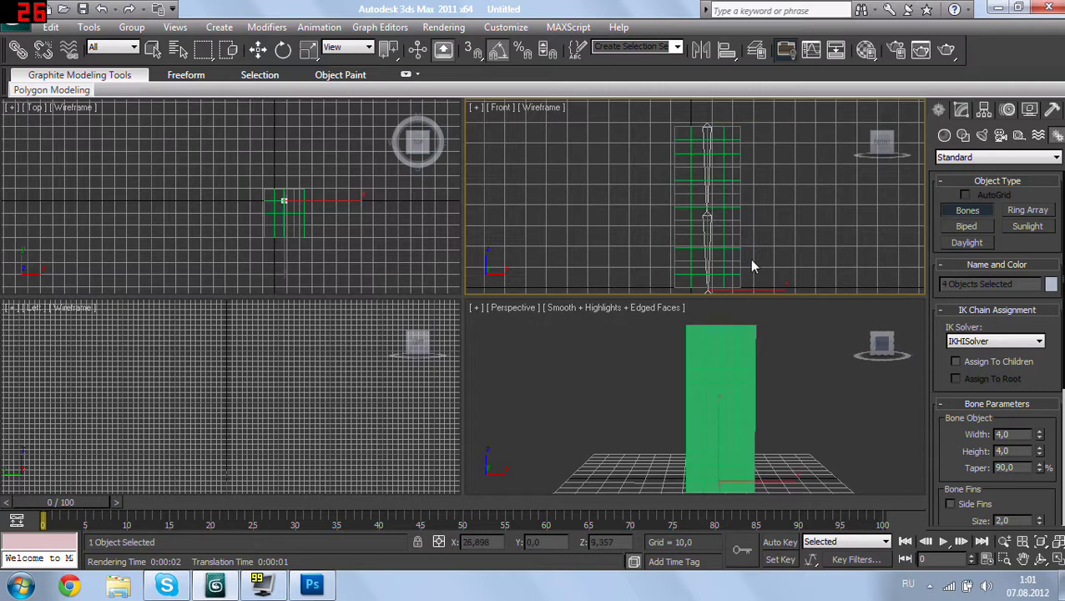
middle_drag(751, 215, 710, 183)
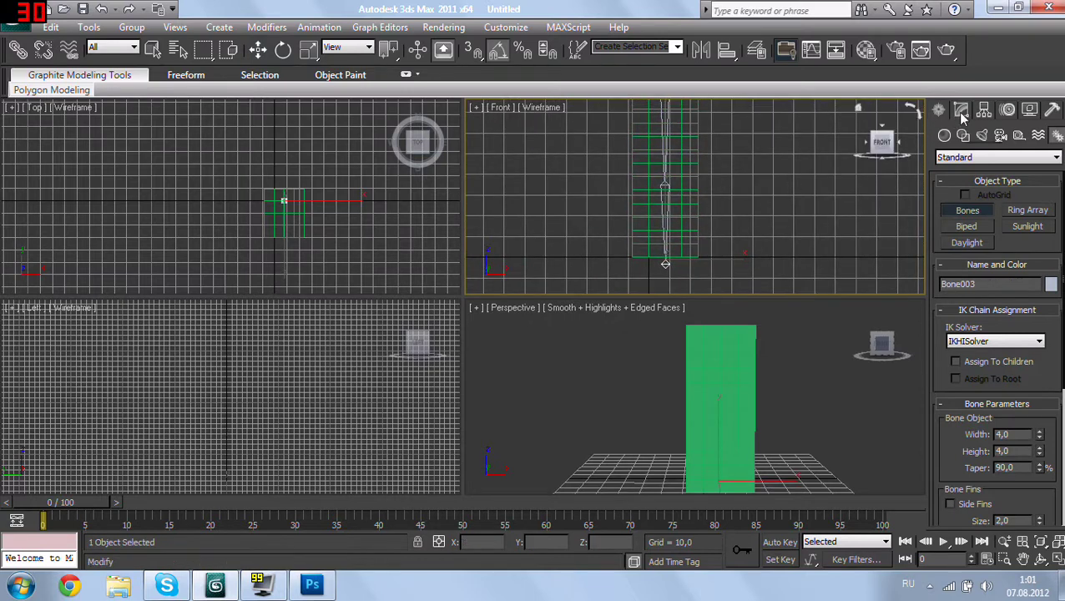
click(687, 187)
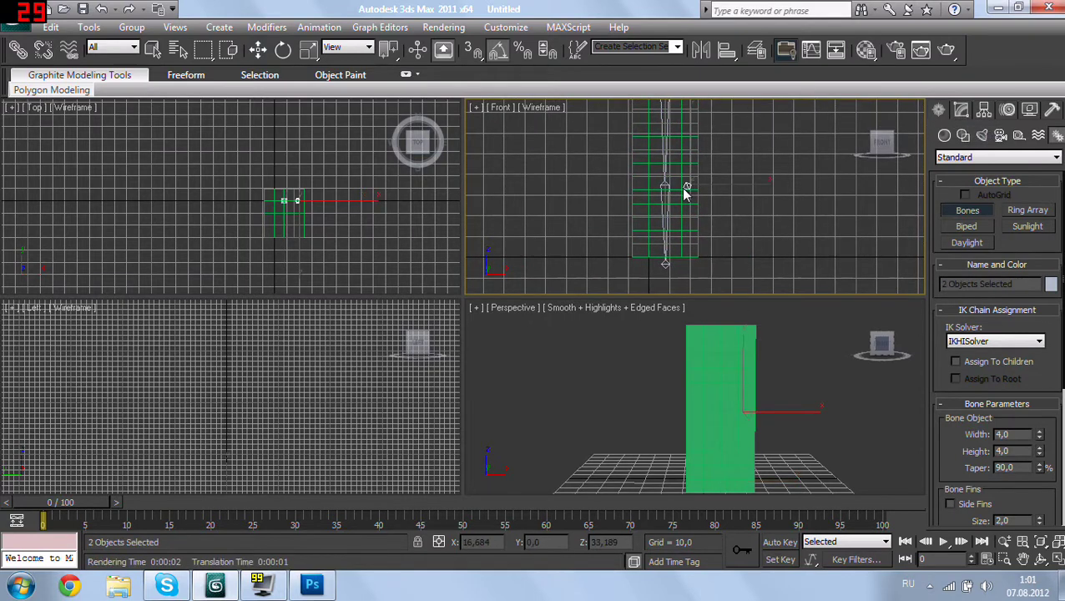
right_click(719, 225)
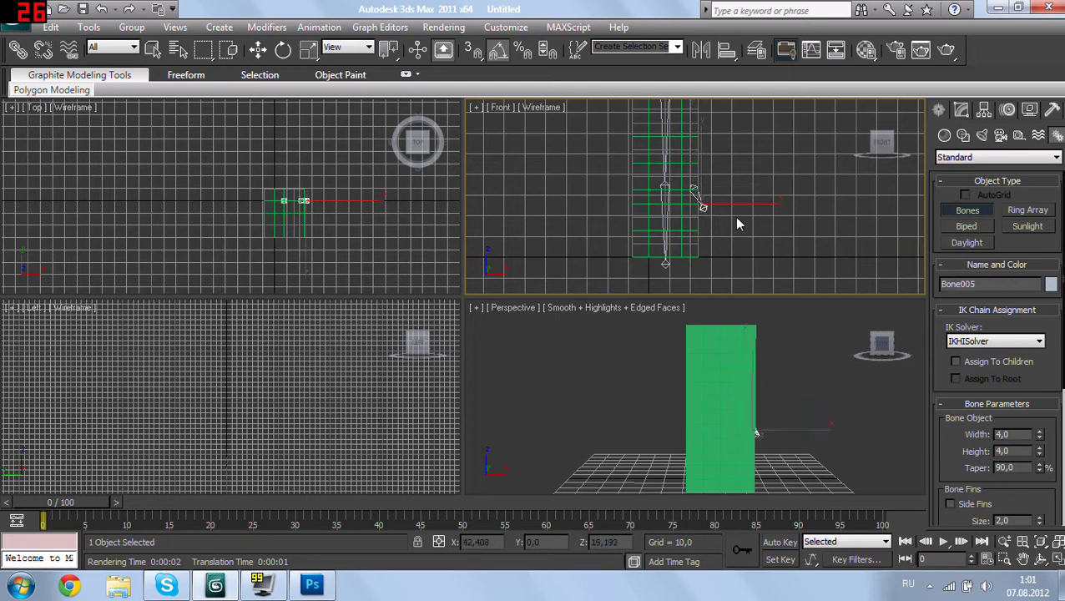
Step: Convert the tall green box Box001 to an editable poly
key(w)
click(703, 211)
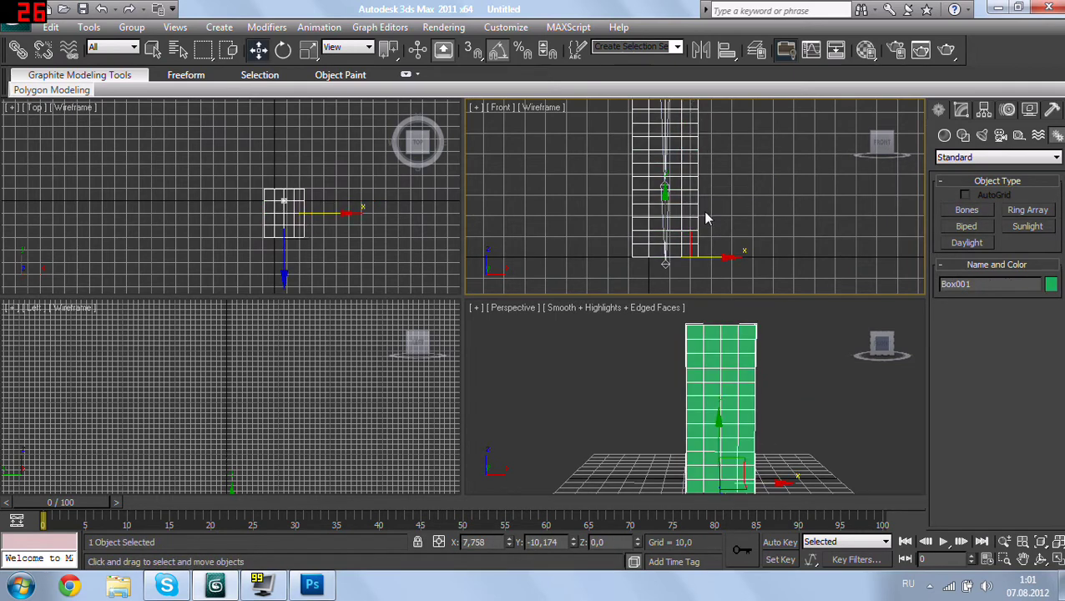
right_click(694, 209)
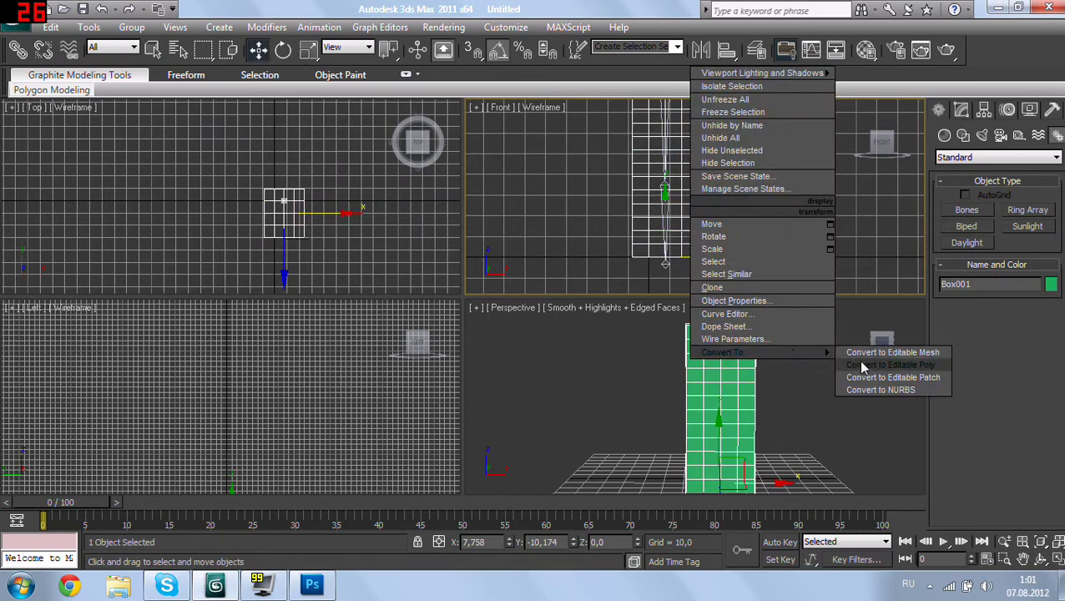
click(869, 364)
Step: Add a Skin modifier to Box001 with Bone001 through Bone003
click(1056, 156)
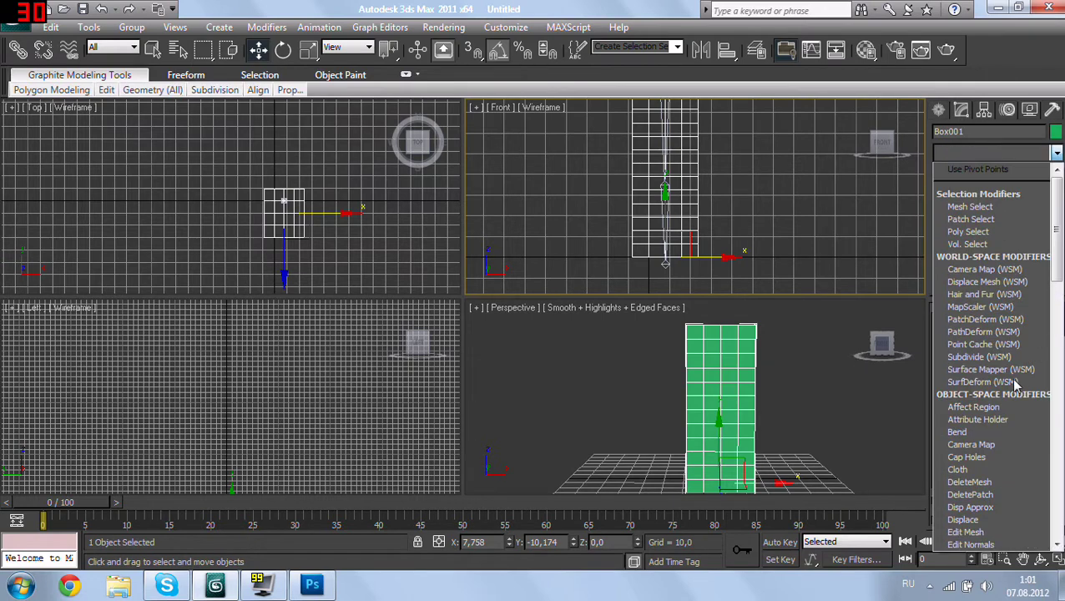
scroll(1002, 393, down, 5)
scroll(989, 434, down, 2)
scroll(982, 468, down, 4)
scroll(995, 397, up, 3)
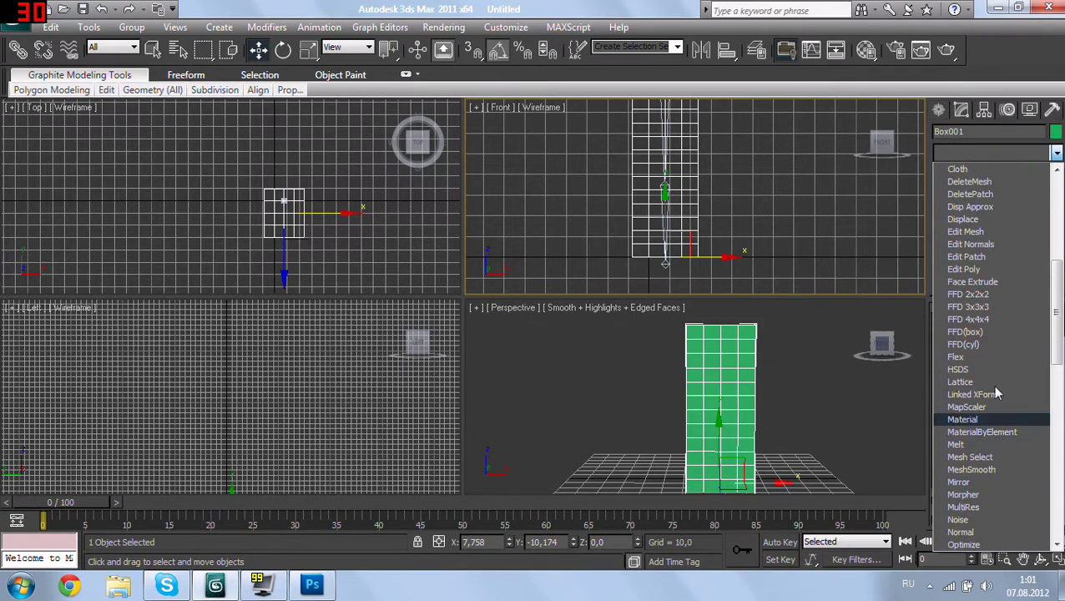
scroll(992, 318, down, 2)
scroll(999, 384, down, 7)
scroll(986, 399, down, 1)
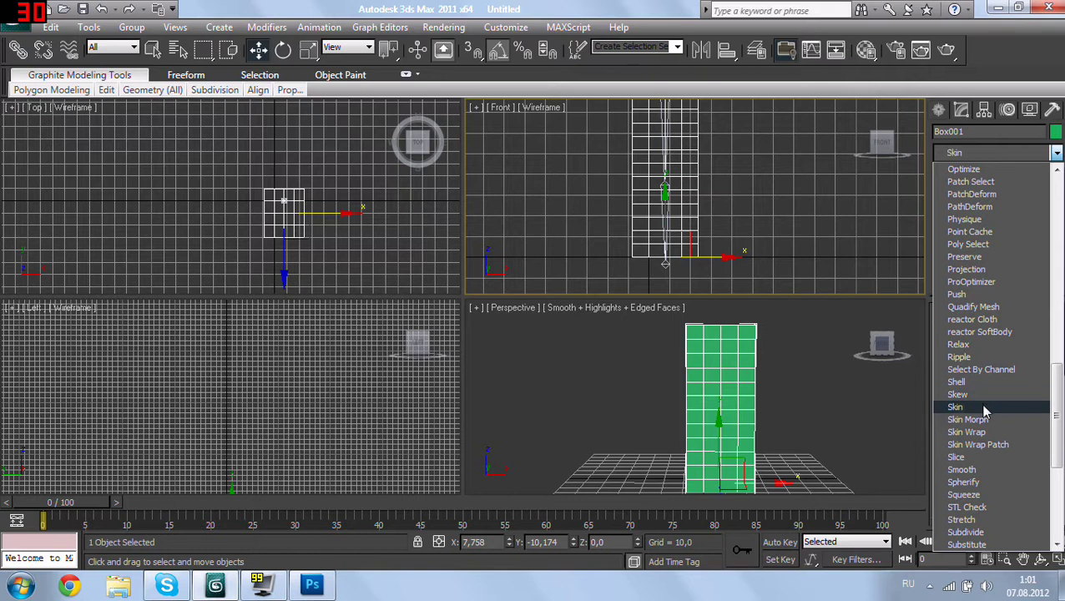
click(980, 406)
click(977, 337)
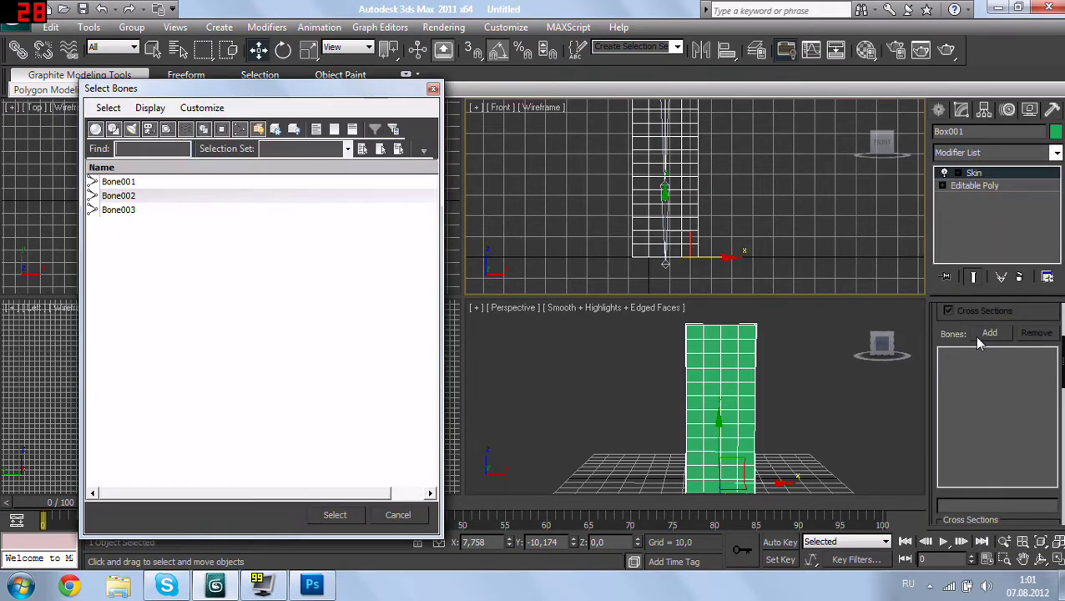
click(125, 182)
shift+click(134, 209)
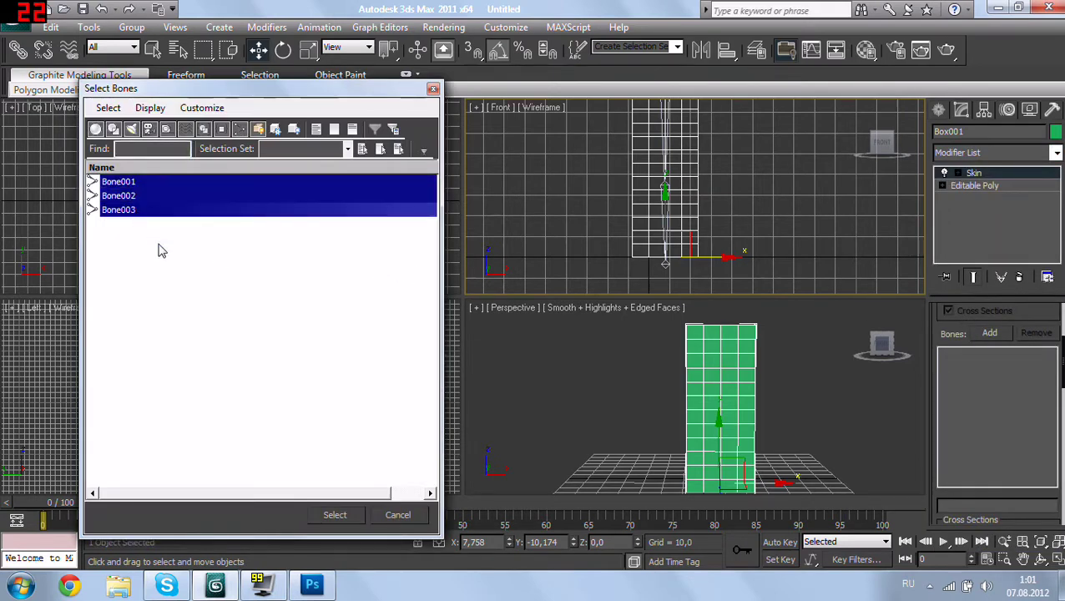
click(338, 519)
Step: Move Bone003 sideways to bend the box, then render the perspective view
click(664, 266)
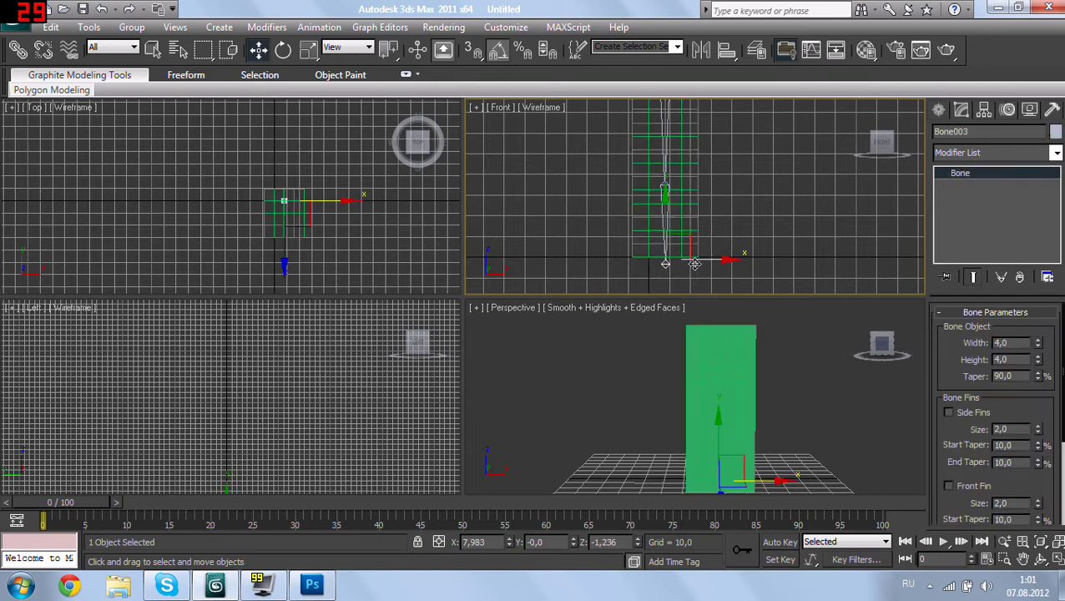
drag(695, 264, 697, 257)
right_click(676, 445)
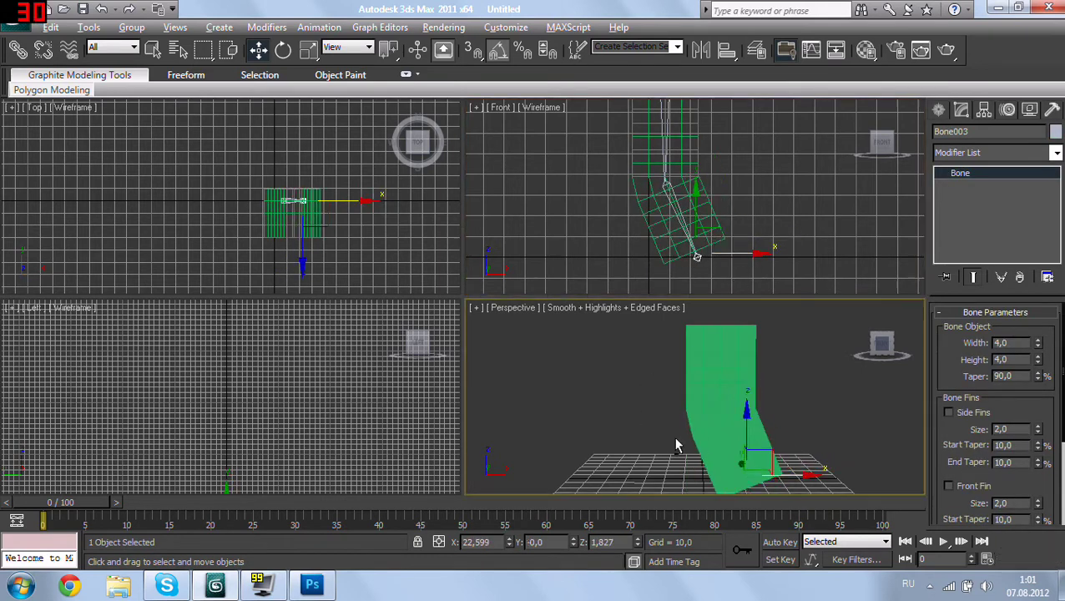
mouse_move(676, 445)
alt+middle_down()
mouse_move(665, 404)
mouse_move(682, 395)
mouse_move(601, 425)
alt+middle_up()
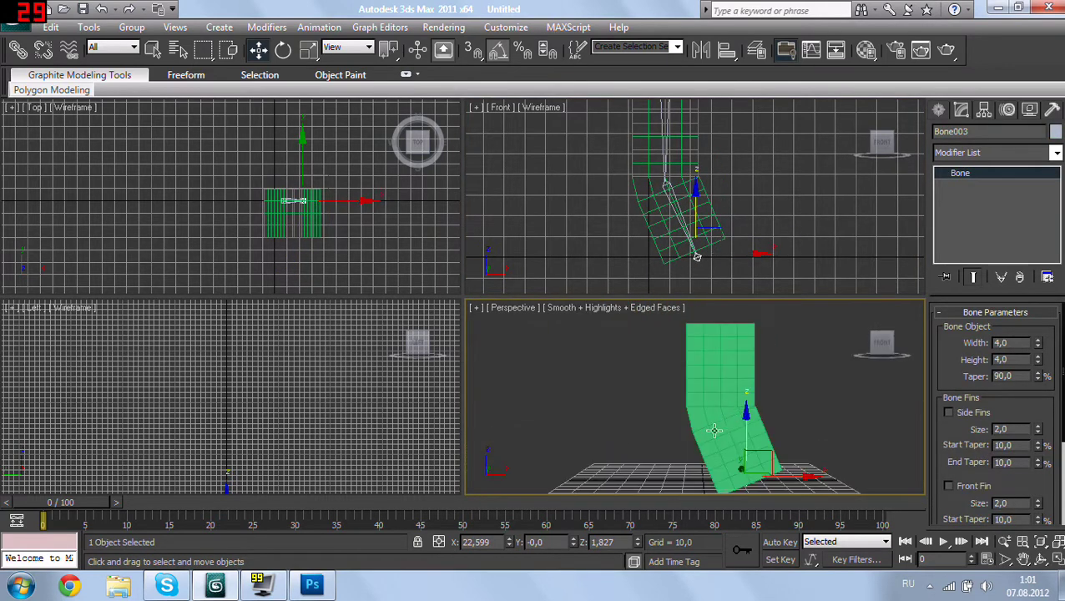
alt+middle_drag(714, 430, 727, 423)
mouse_move(726, 424)
mouse_down()
mouse_move(702, 406)
mouse_move(690, 435)
mouse_move(673, 435)
mouse_move(706, 400)
mouse_move(635, 422)
mouse_move(807, 391)
mouse_move(751, 401)
mouse_move(668, 393)
mouse_move(718, 409)
mouse_move(799, 364)
mouse_move(697, 404)
mouse_move(704, 398)
mouse_up()
key(shift+q)
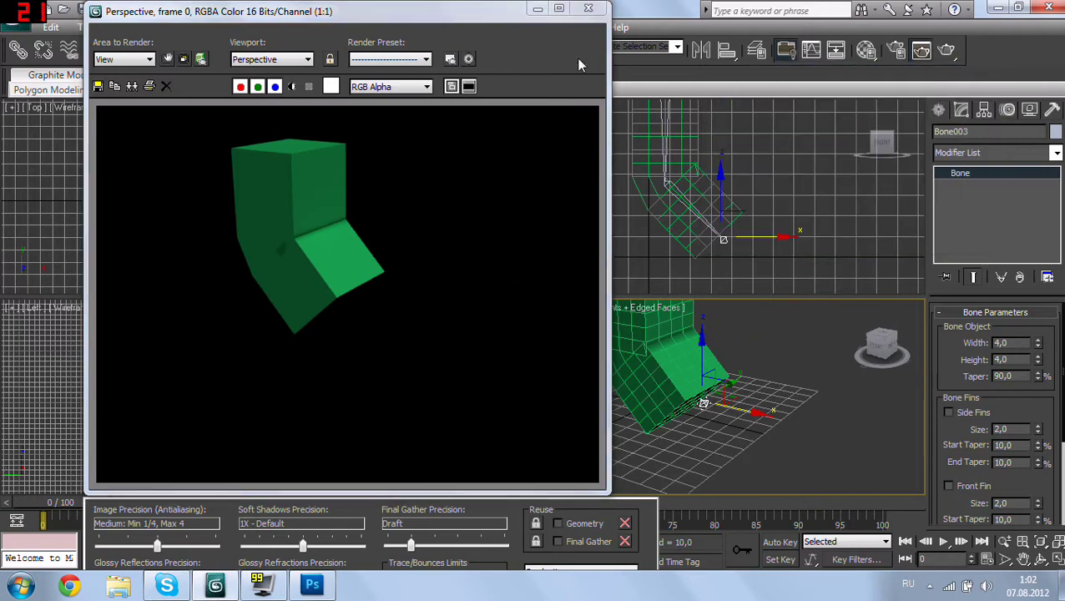
Step: Close the render window and reopen Steve.max from Recent Documents without saving the test scene
click(588, 8)
click(14, 10)
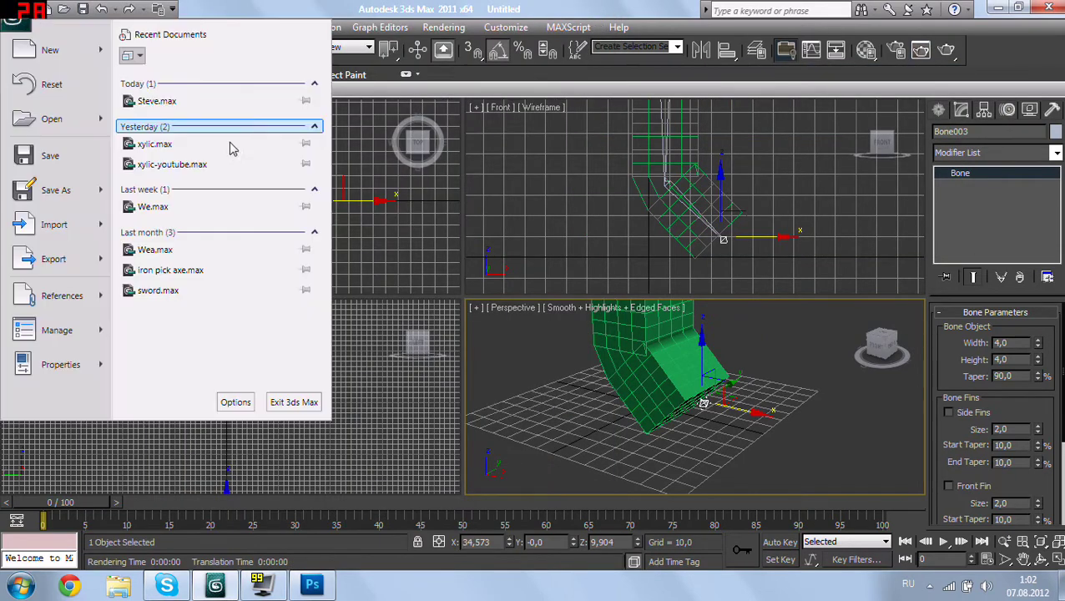
click(194, 103)
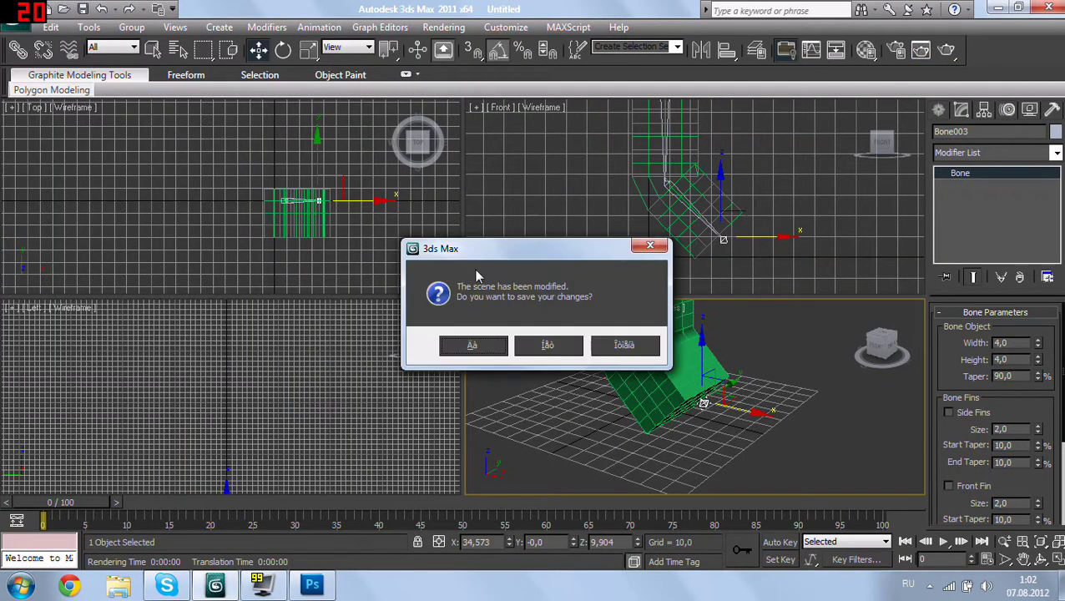
click(556, 350)
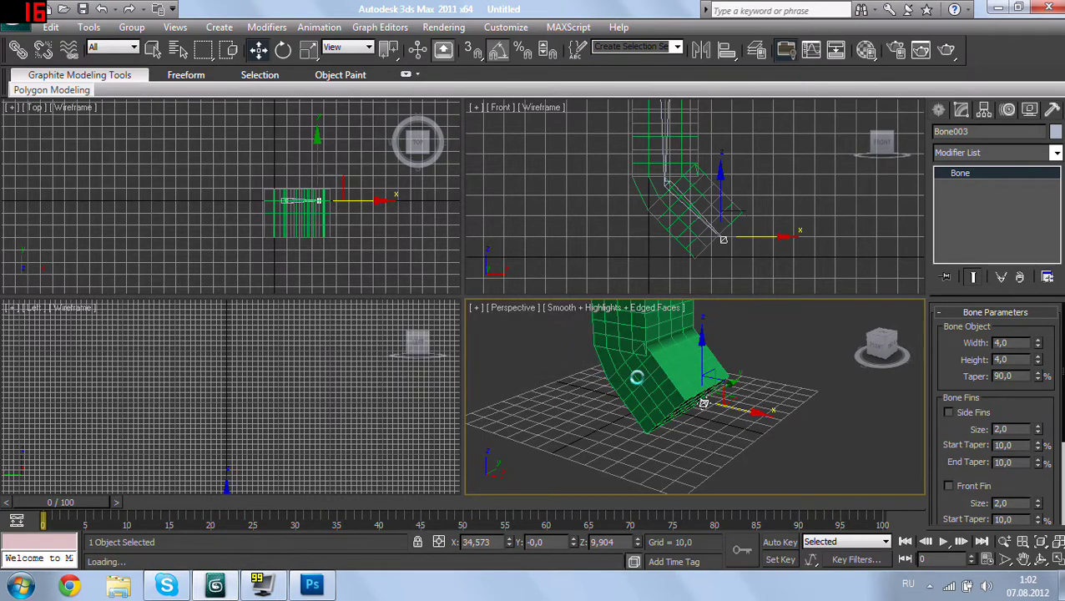
Step: Inspect the existing arm bones by selecting one bone, then the whole chain, then deselecting
scroll(643, 336, up, 2)
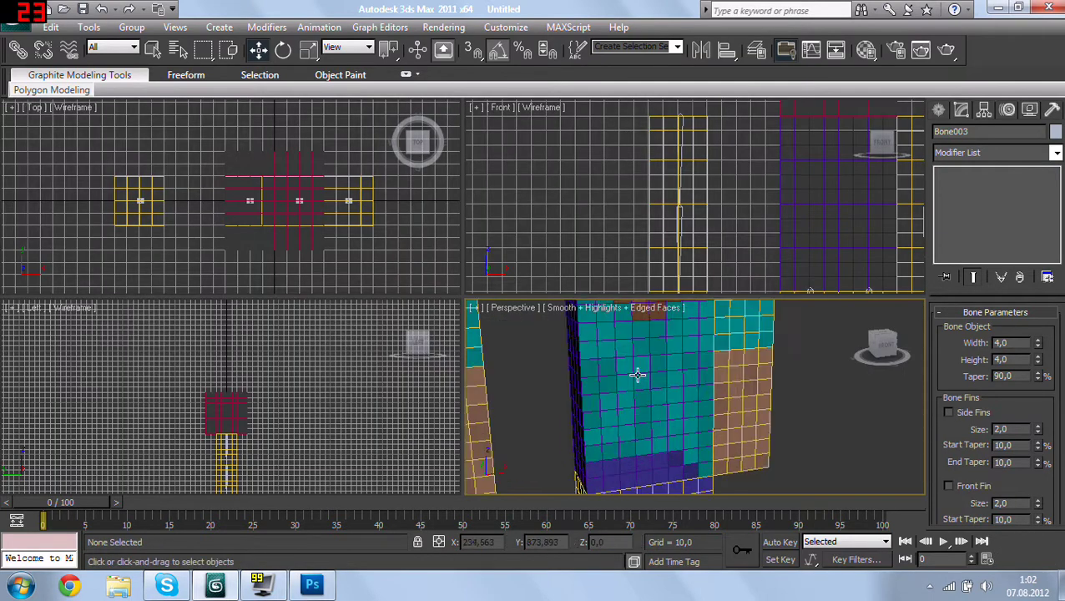
scroll(639, 368, down, 4)
scroll(668, 393, down, 1)
scroll(632, 399, up, 1)
scroll(632, 399, up, 1)
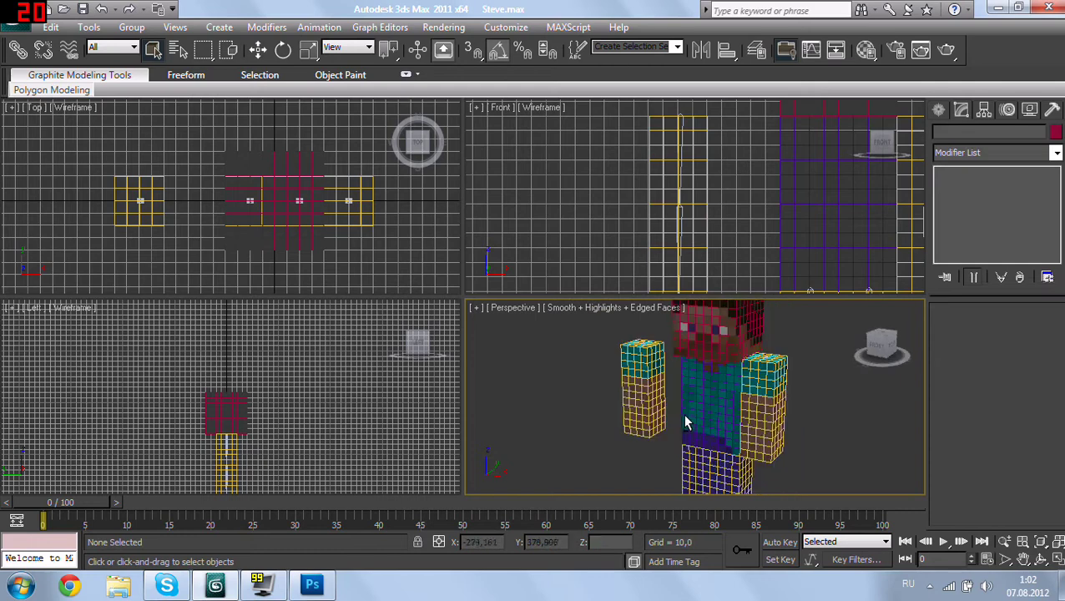
scroll(652, 401, up, 2)
scroll(668, 393, up, 2)
middle_drag(709, 242, 665, 150)
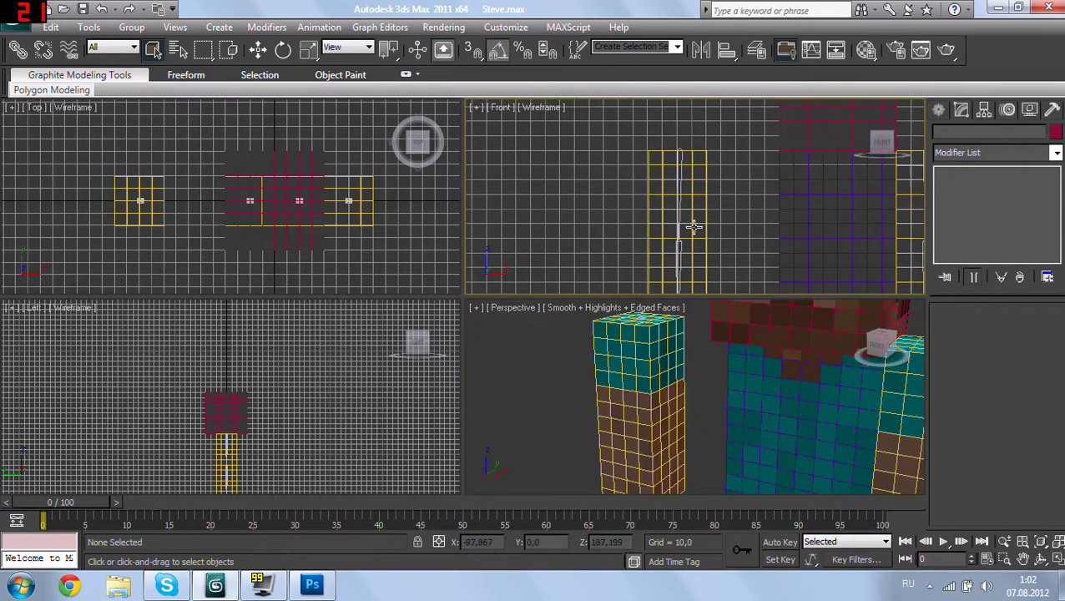
scroll(668, 208, up, 2)
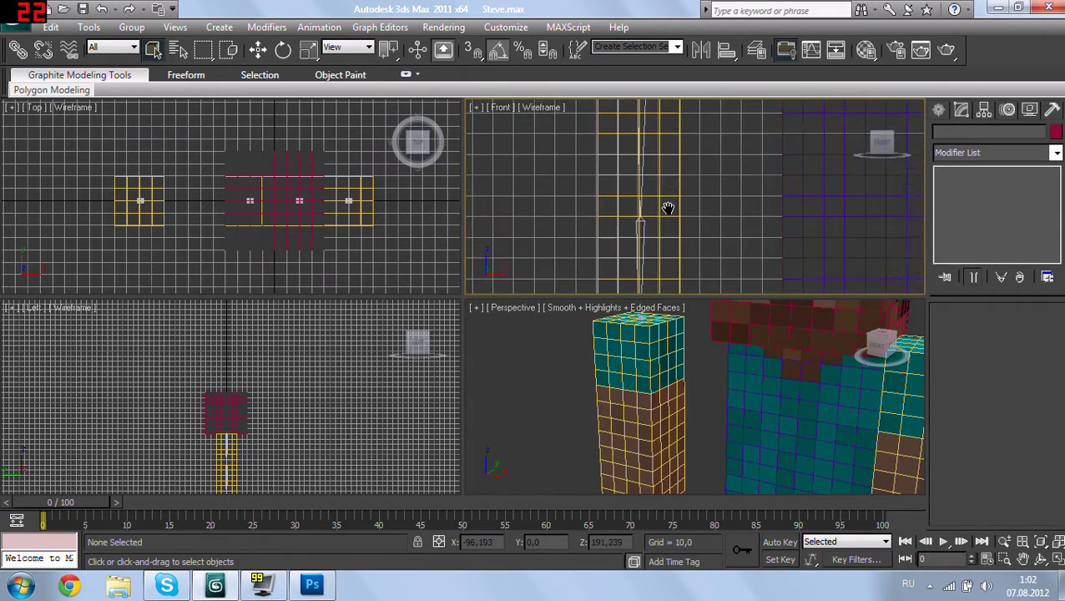
click(647, 164)
double_click(645, 263)
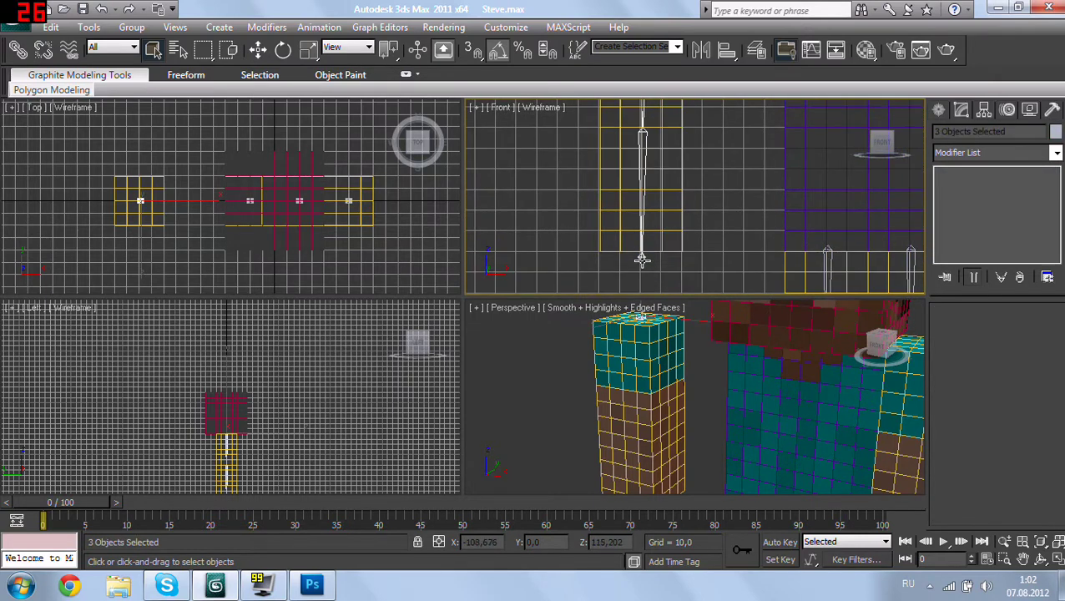
click(642, 261)
click(1052, 110)
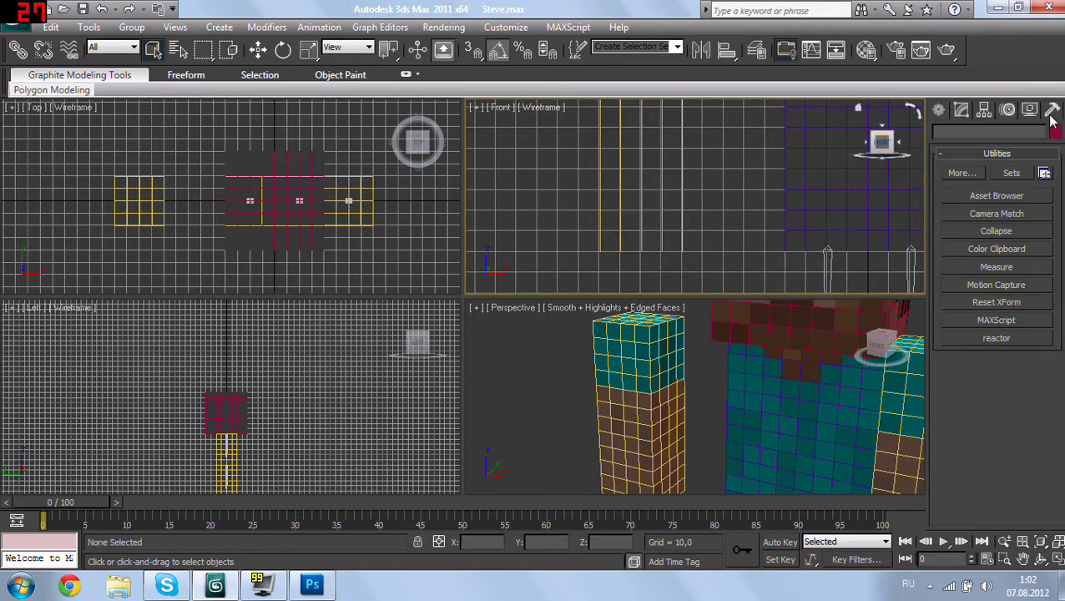
Step: Inspect the leg bones and the character's parts, then clear the whole selection with Ctrl+D
middle_drag(808, 166, 650, 99)
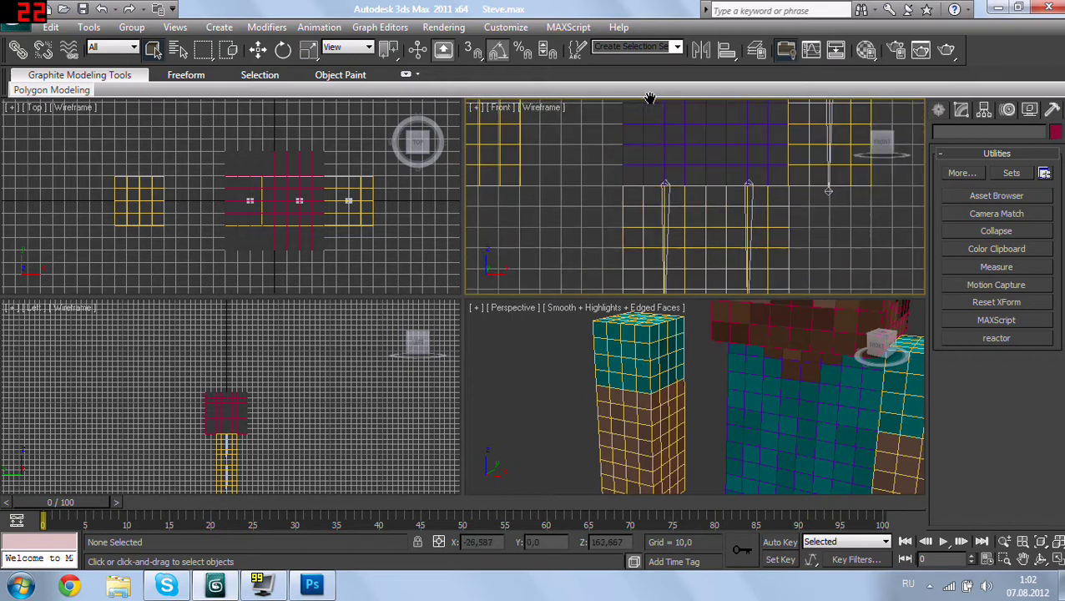
click(667, 196)
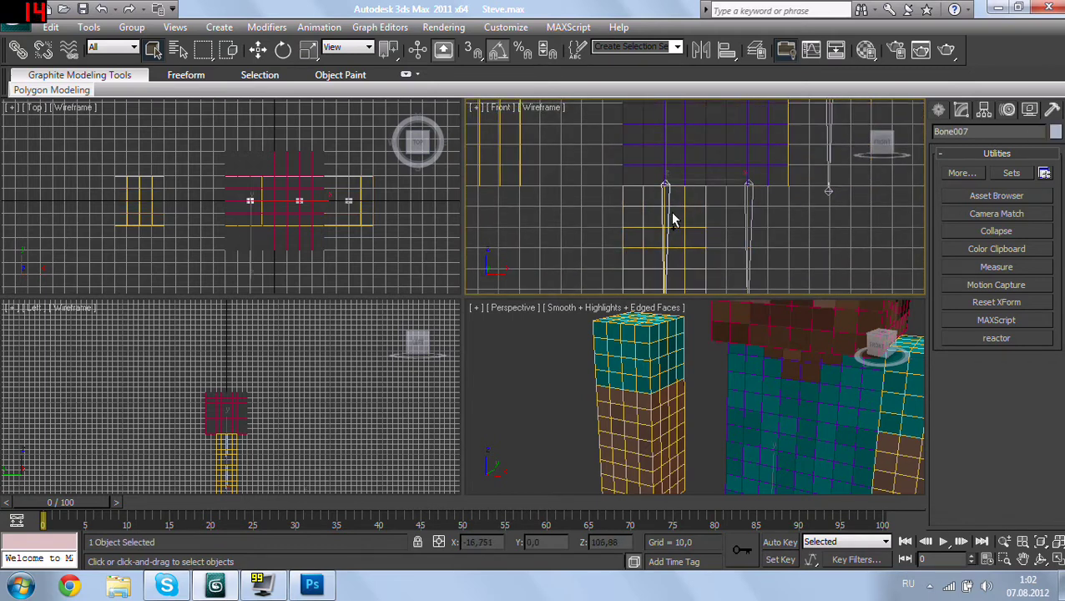
scroll(706, 175, down, 4)
scroll(704, 177, down, 4)
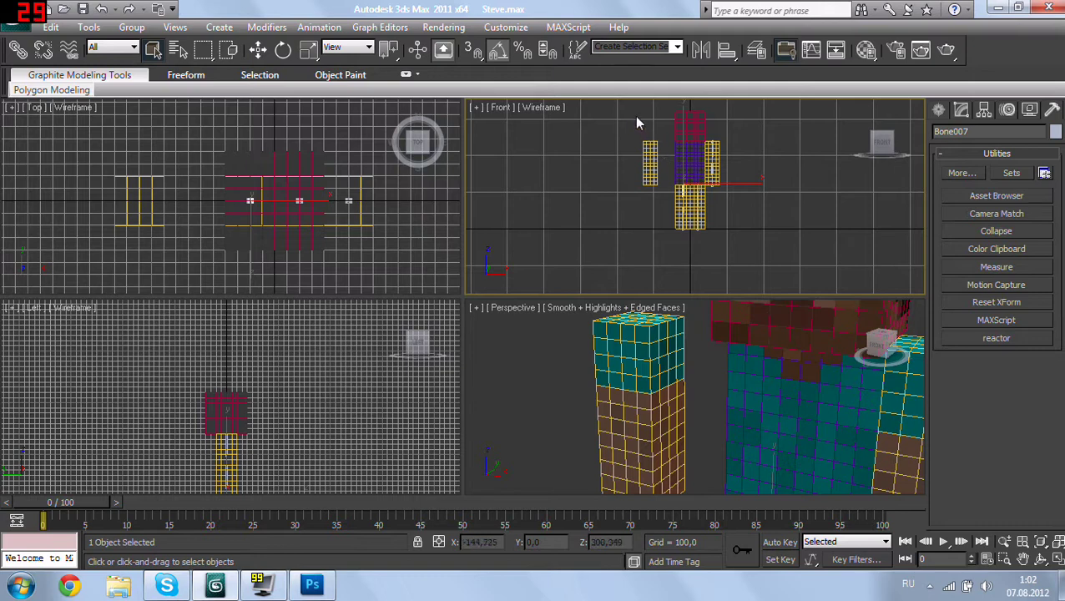
mouse_move(636, 123)
mouse_down()
mouse_move(752, 228)
mouse_move(714, 205)
mouse_up()
alt+click(651, 163)
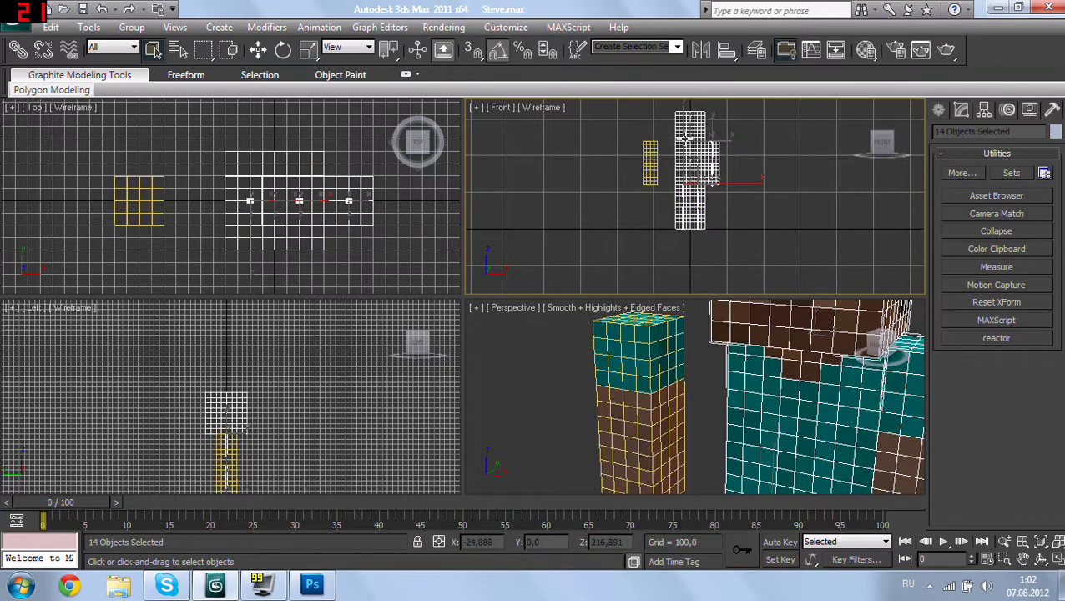
alt+click(690, 126)
alt+click(689, 162)
alt+click(714, 155)
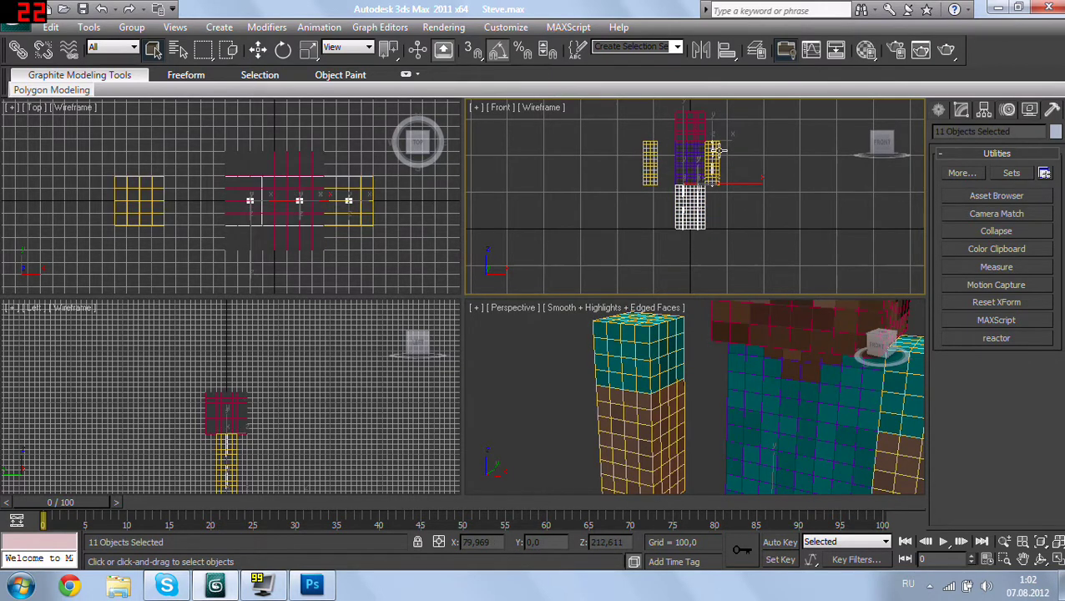
alt+click(704, 202)
alt+click(680, 205)
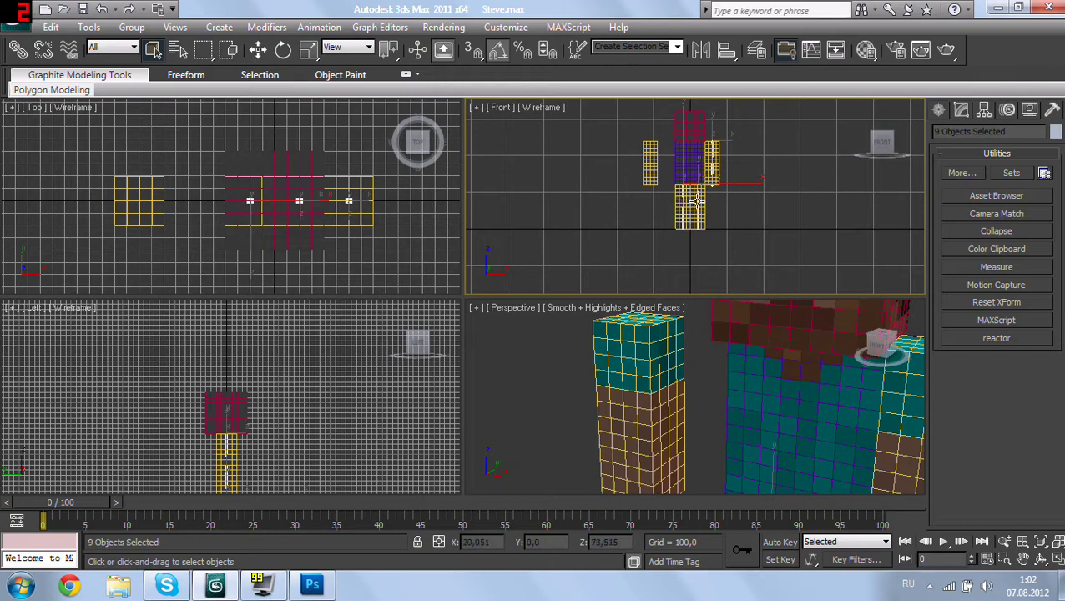
key(ctrl+d)
scroll(711, 225, up, 2)
scroll(700, 255, up, 4)
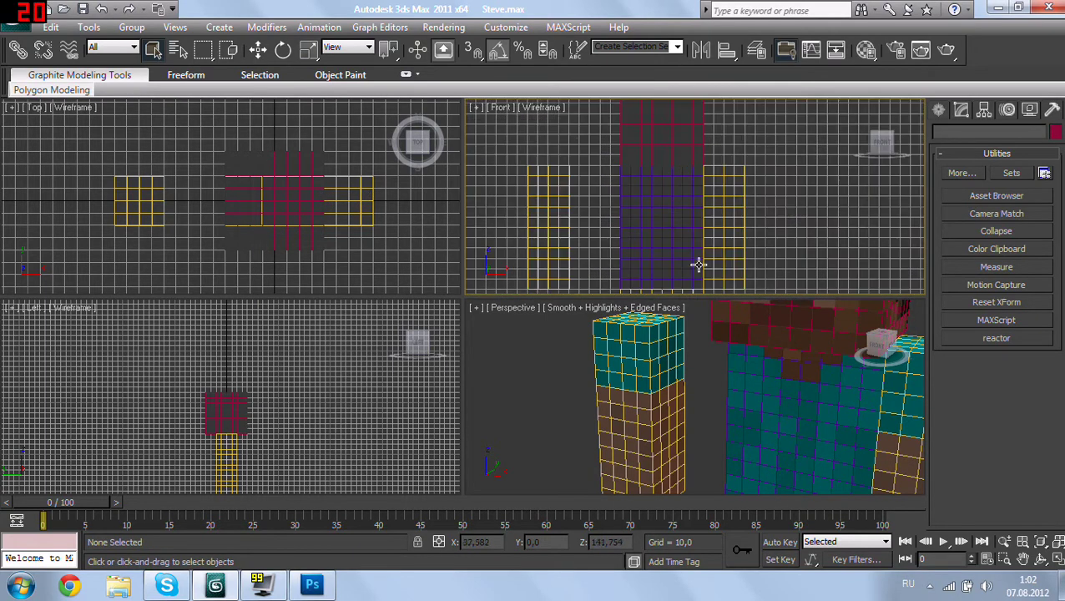
click(940, 111)
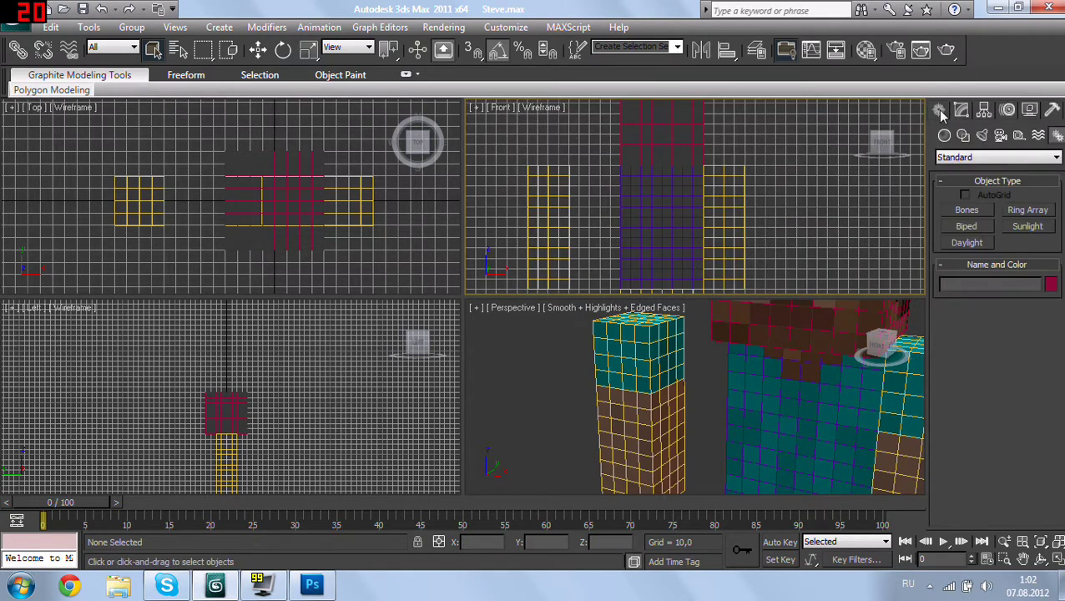
Step: Place the last bone of the three-bone arm chain, ending it at Bone003
click(970, 210)
middle_drag(757, 209, 647, 152)
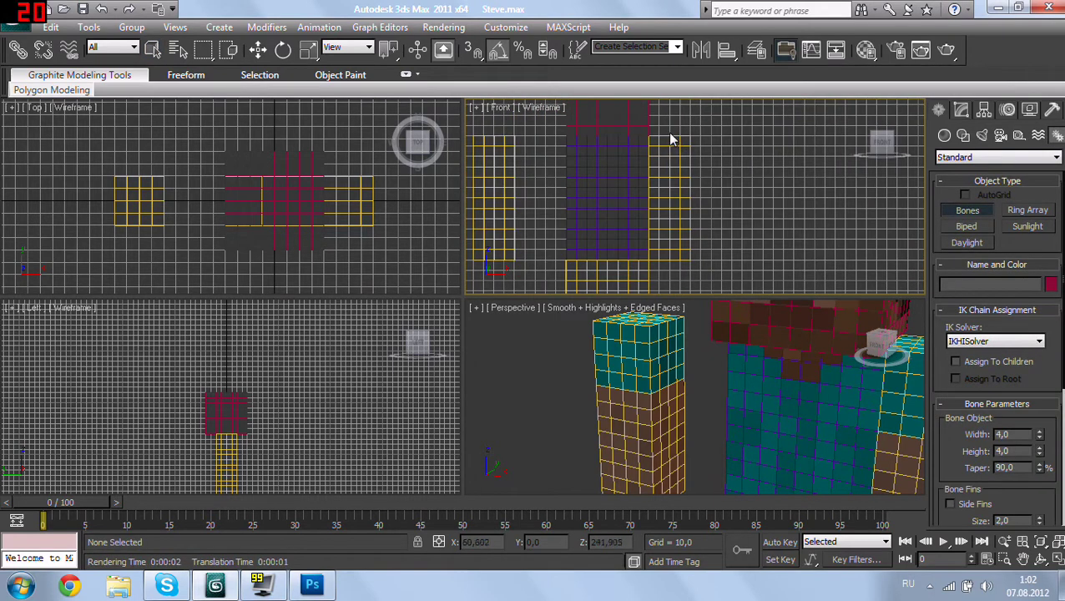
click(671, 139)
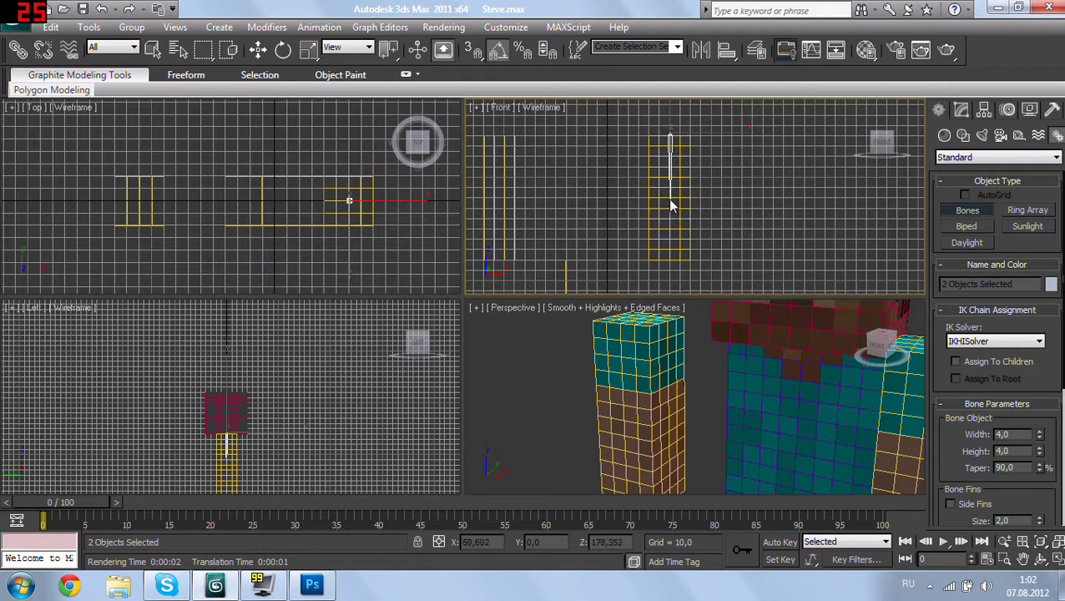
right_click(672, 270)
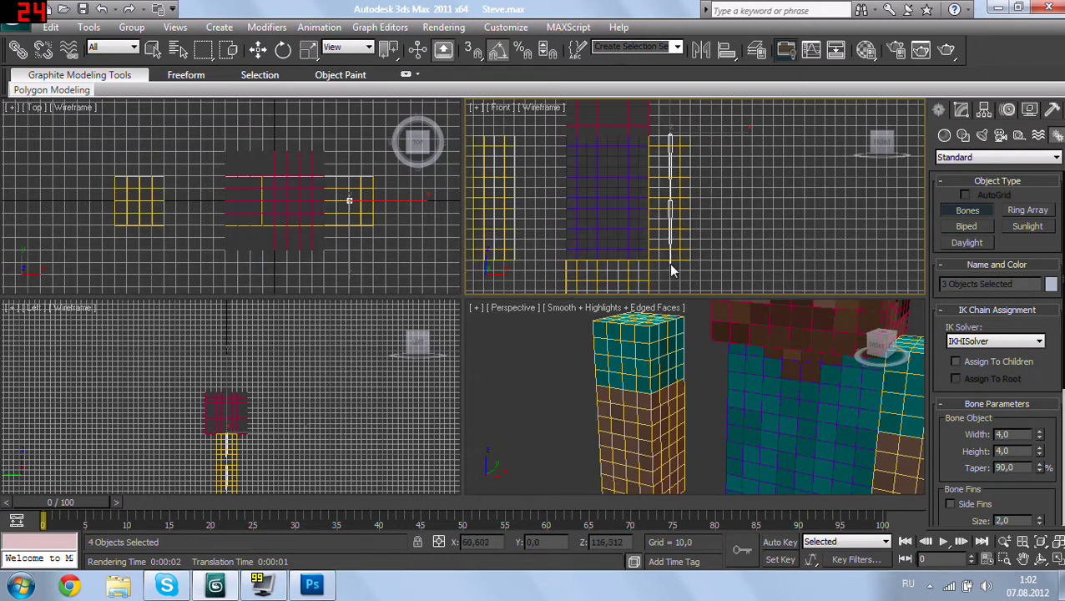
scroll(687, 251, up, 3)
Step: Select the Box007 arm mesh with the Move tool and show its modifier stack
middle_drag(687, 223, 682, 262)
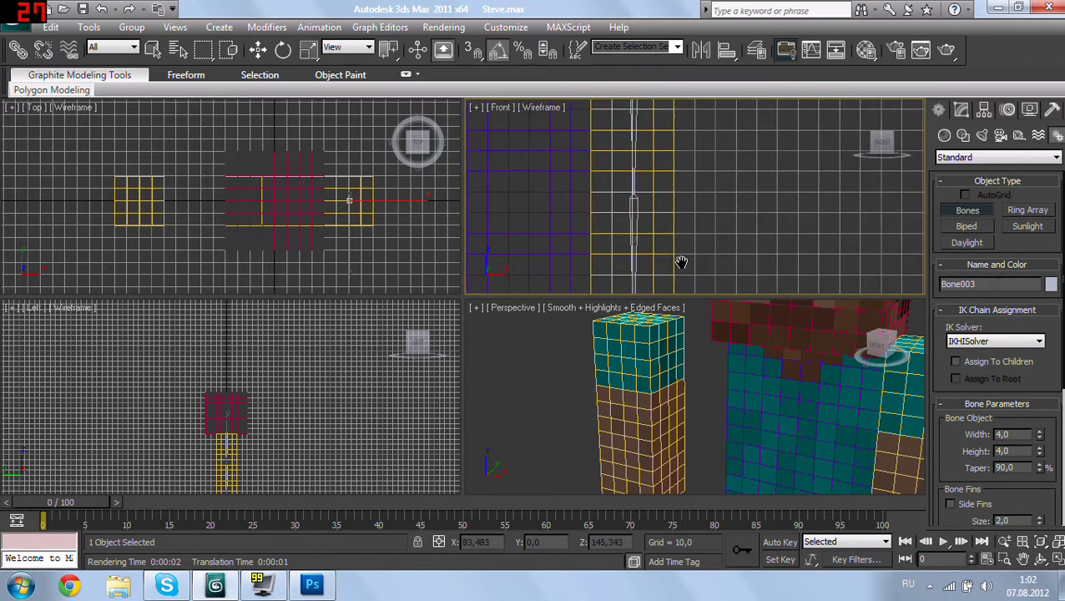
click(670, 174)
key(w)
click(669, 176)
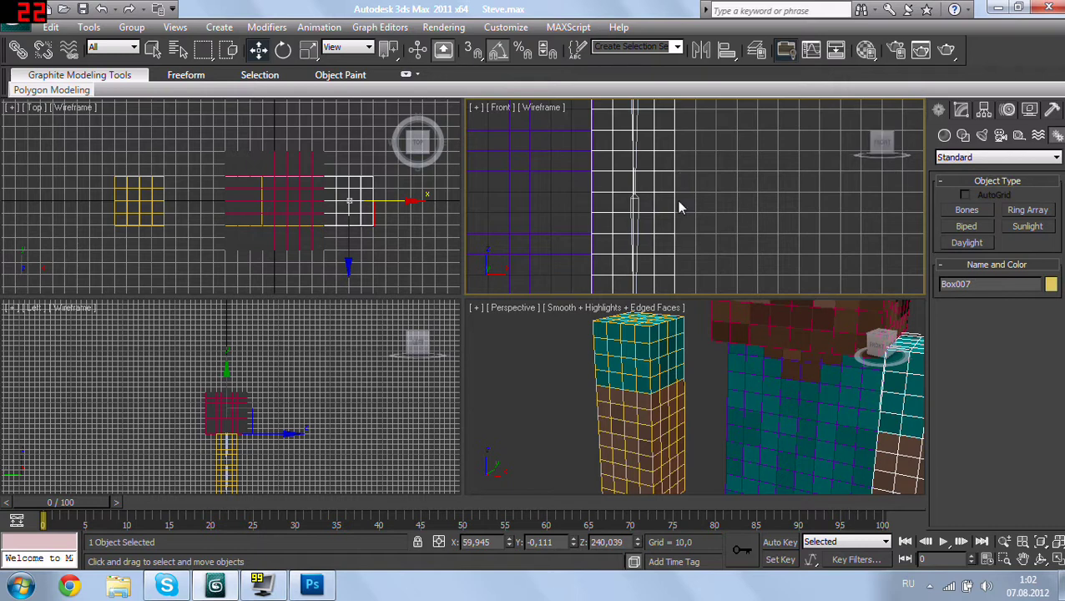
scroll(681, 204, down, 3)
click(961, 109)
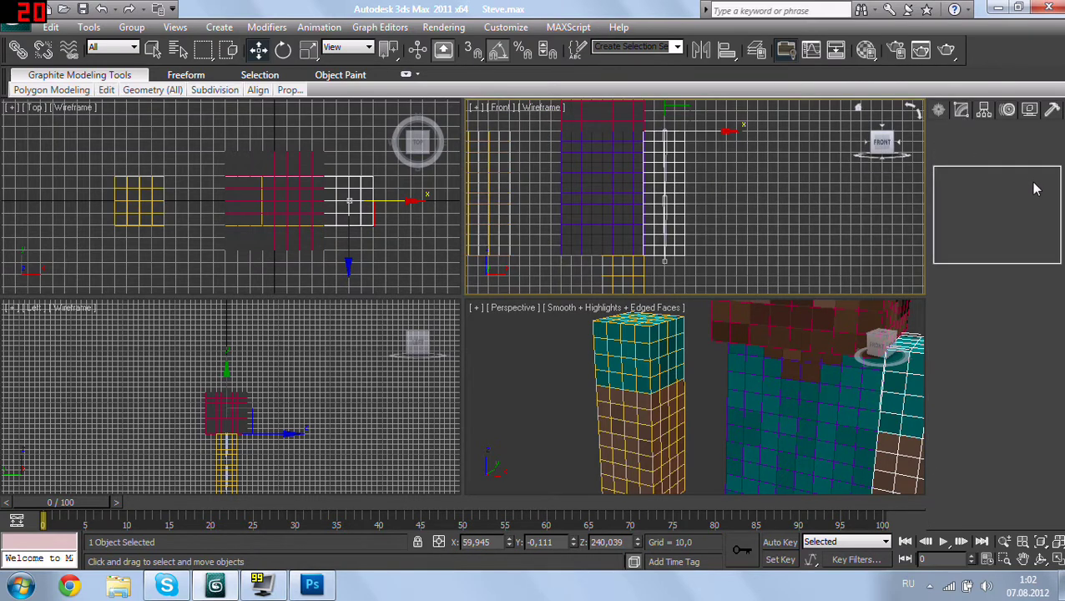
Step: Add a Skin modifier to Box007 from the Modifier List
click(1056, 155)
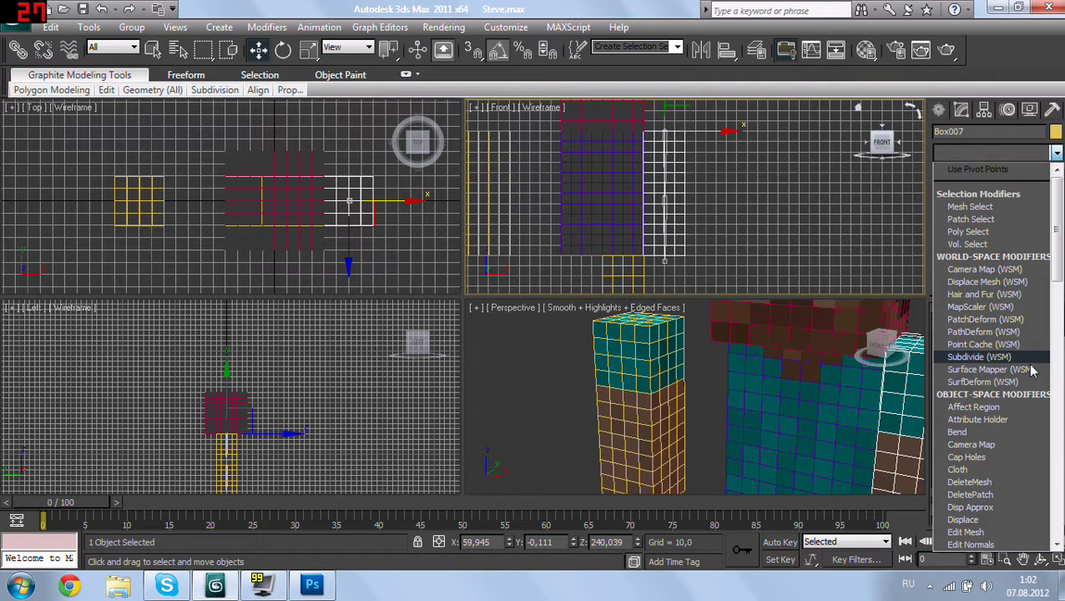
scroll(1008, 460, down, 1)
scroll(997, 468, down, 3)
scroll(986, 522, down, 5)
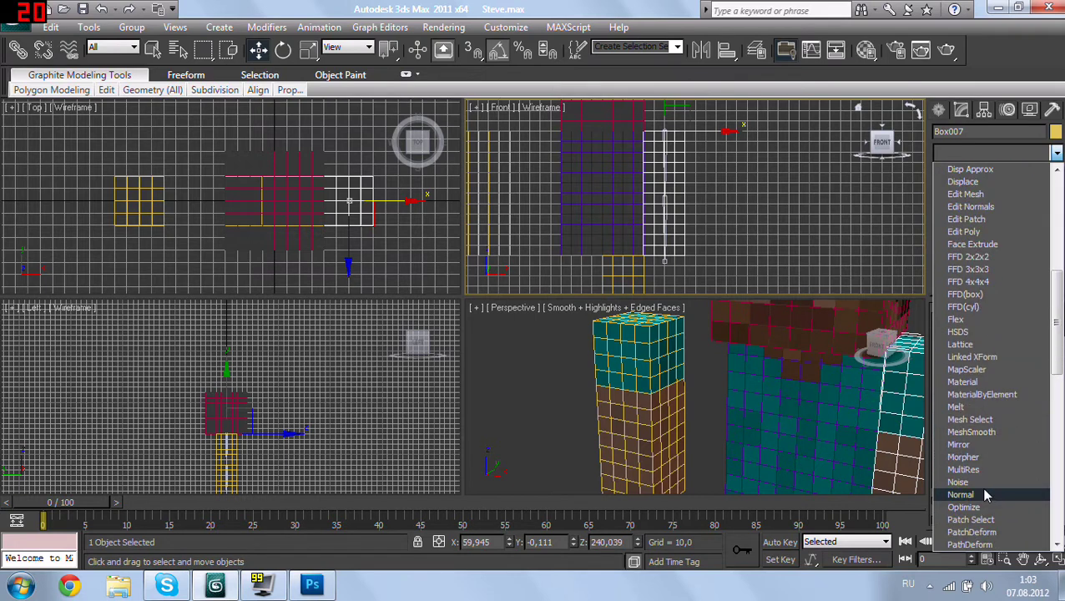
scroll(986, 522, down, 3)
scroll(987, 521, down, 3)
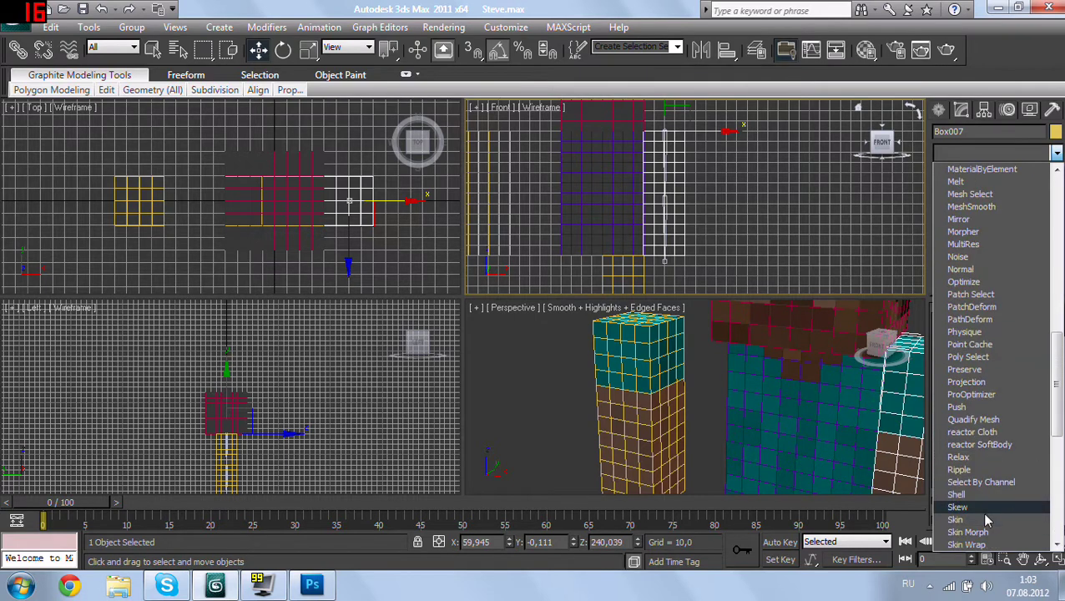
click(980, 516)
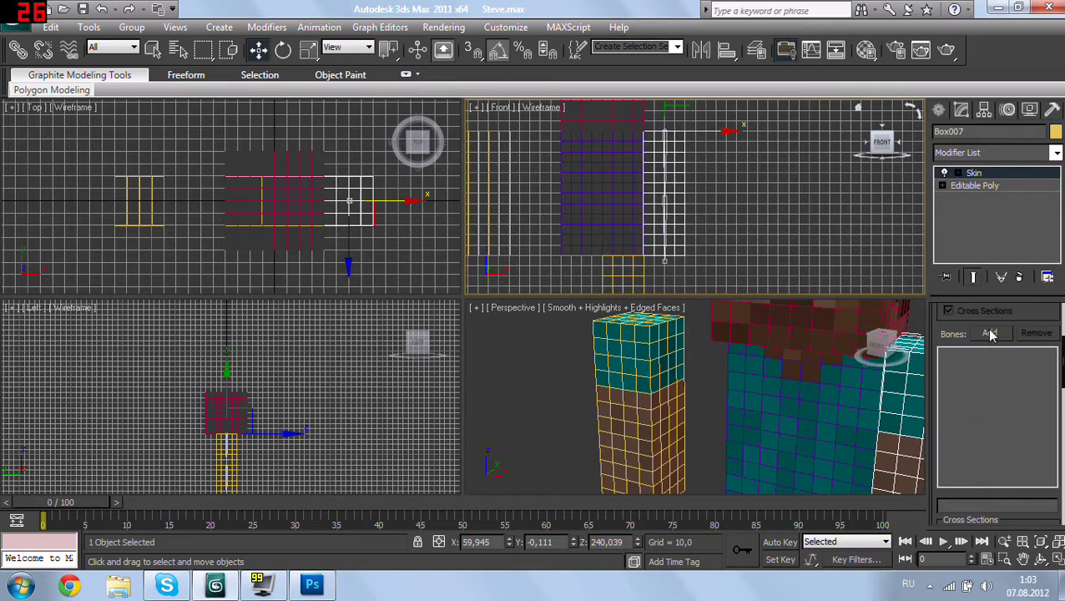
Step: Add Bone001, Bone002 and Bone003 to the Skin modifier's bone list
click(990, 334)
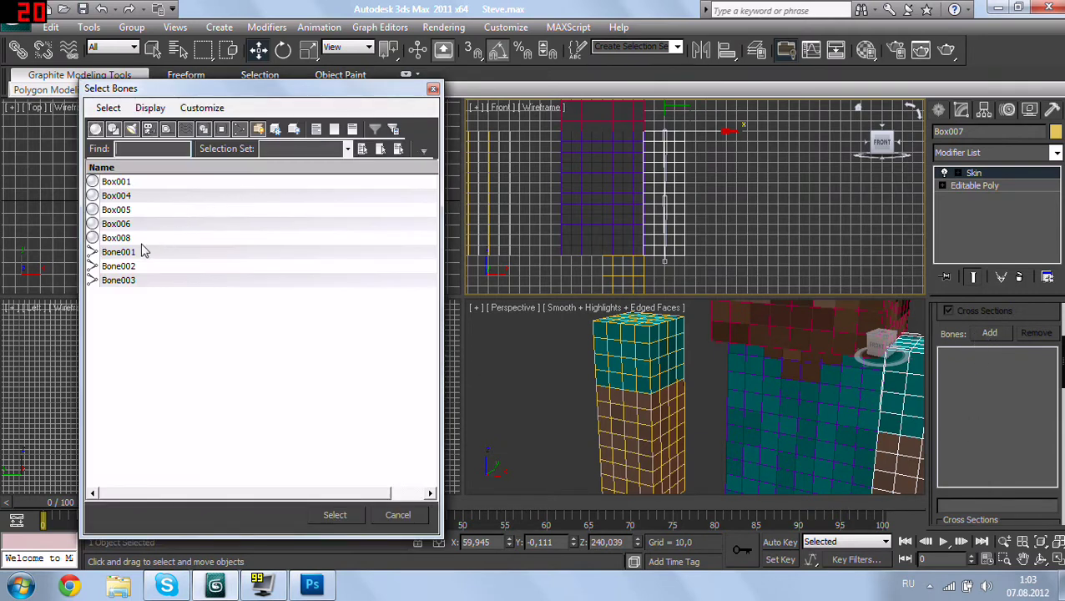
drag(142, 251, 140, 286)
click(313, 516)
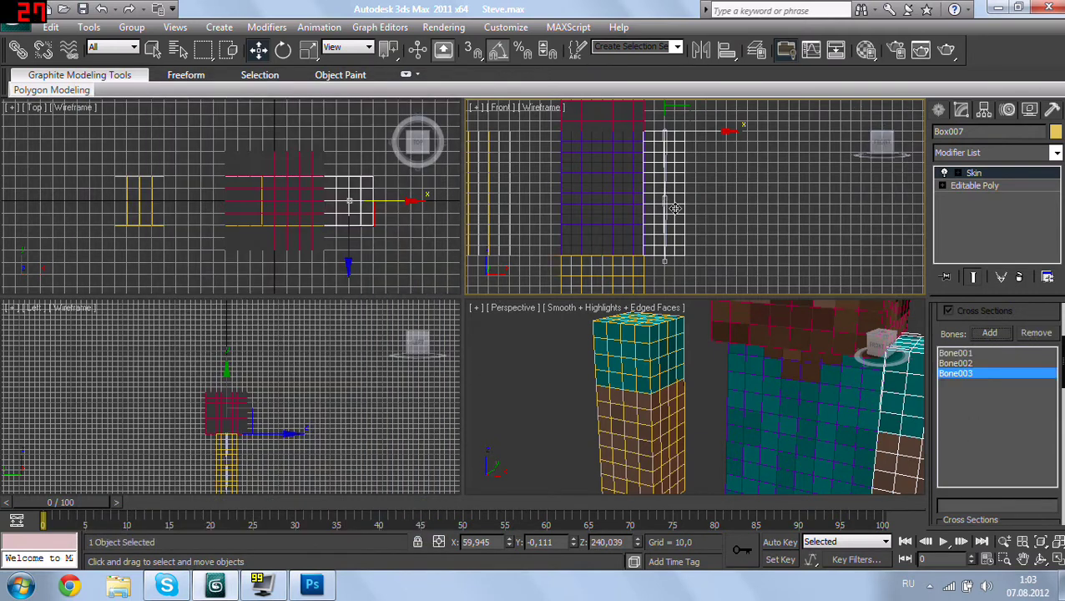
scroll(668, 208, up, 2)
Step: Move Bone003 to check the arm mesh bends, then undo the test move
click(610, 273)
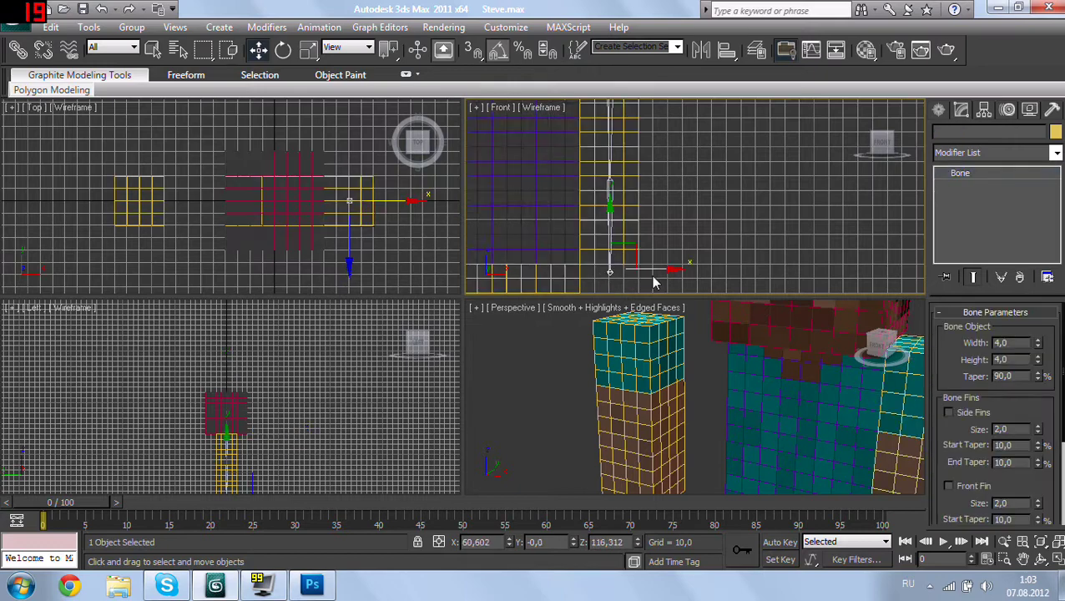
mouse_move(659, 266)
mouse_down()
mouse_move(716, 251)
mouse_move(710, 244)
mouse_up()
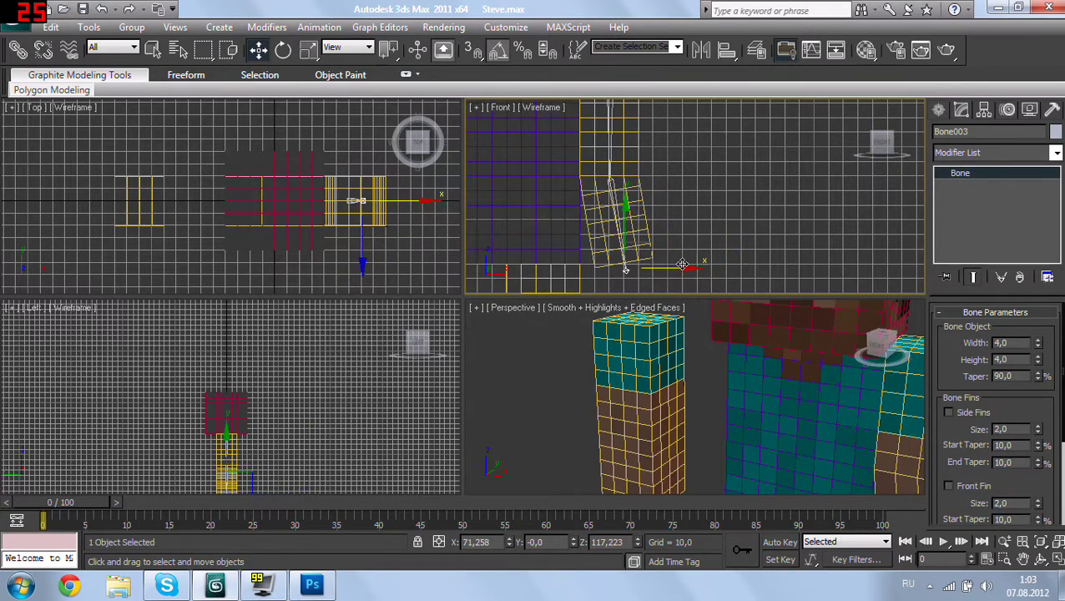
middle_drag(776, 219, 707, 162)
mouse_move(795, 344)
middle_down()
mouse_move(746, 344)
mouse_move(704, 309)
middle_up()
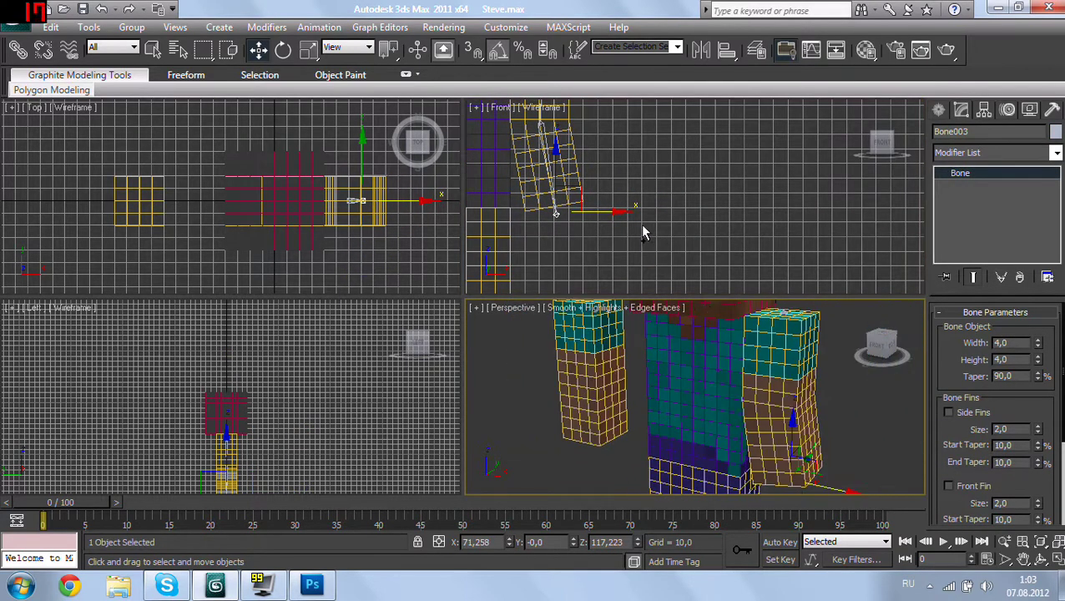
key(ctrl+z)
Step: Copy the whole three-bone chain along X into the other arm and center it there
mouse_move(623, 219)
middle_down()
mouse_move(769, 273)
mouse_move(714, 238)
middle_up()
scroll(714, 238, up, 2)
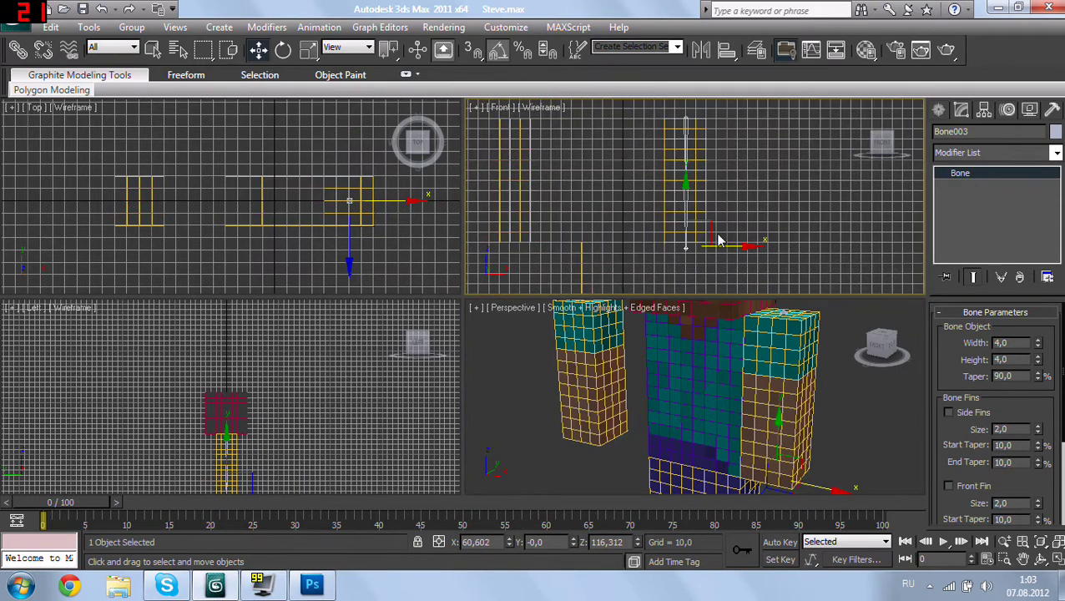
double_click(679, 173)
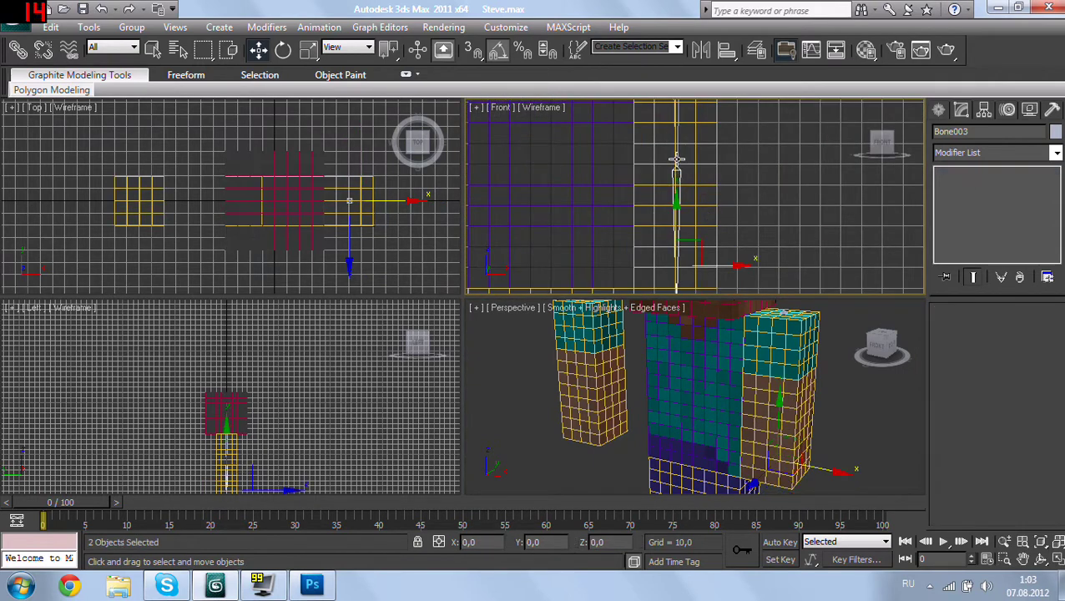
scroll(733, 218, down, 2)
scroll(733, 213, down, 1)
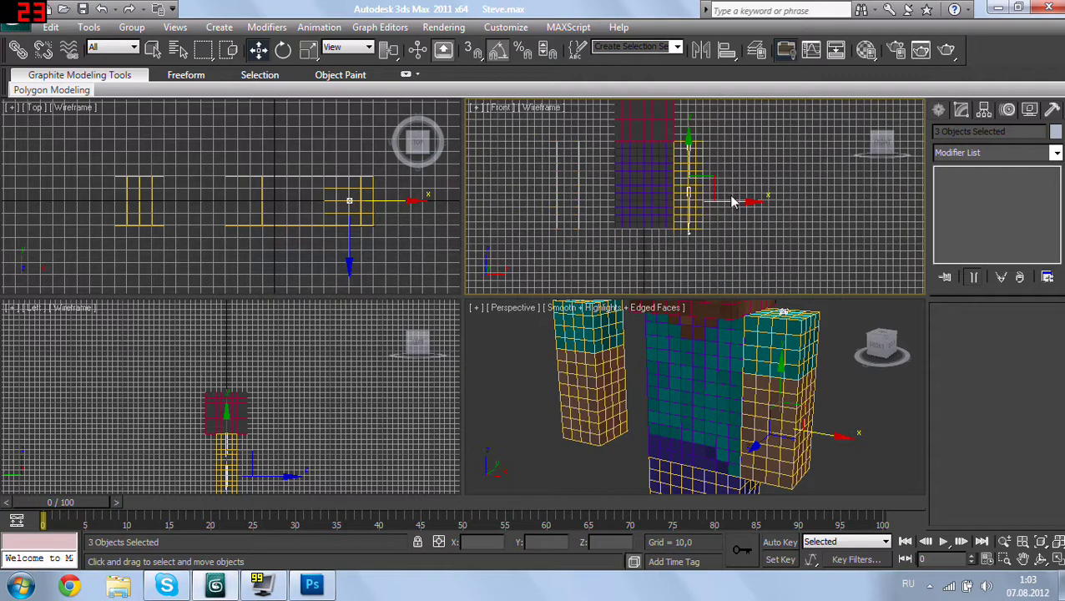
shift+drag(735, 201, 614, 231)
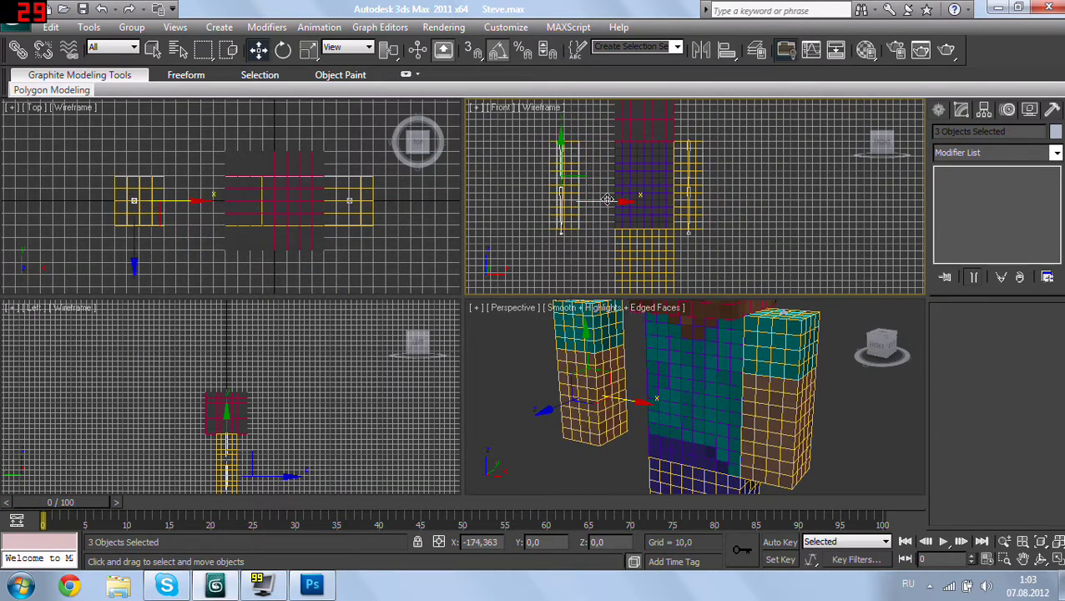
click(536, 358)
scroll(643, 217, up, 3)
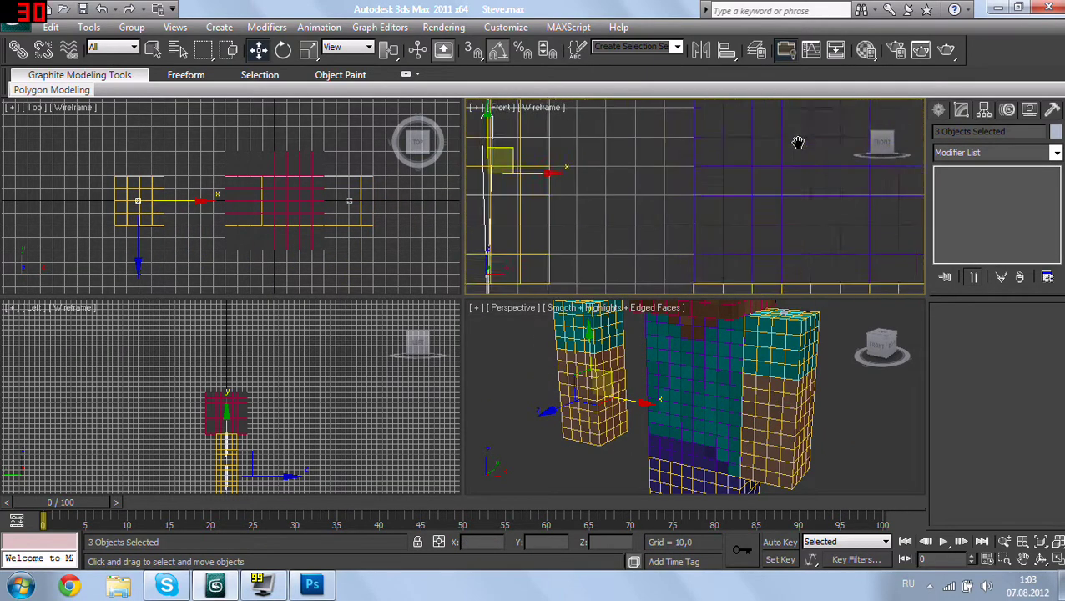
scroll(643, 216, up, 2)
scroll(644, 216, up, 2)
drag(612, 200, 615, 201)
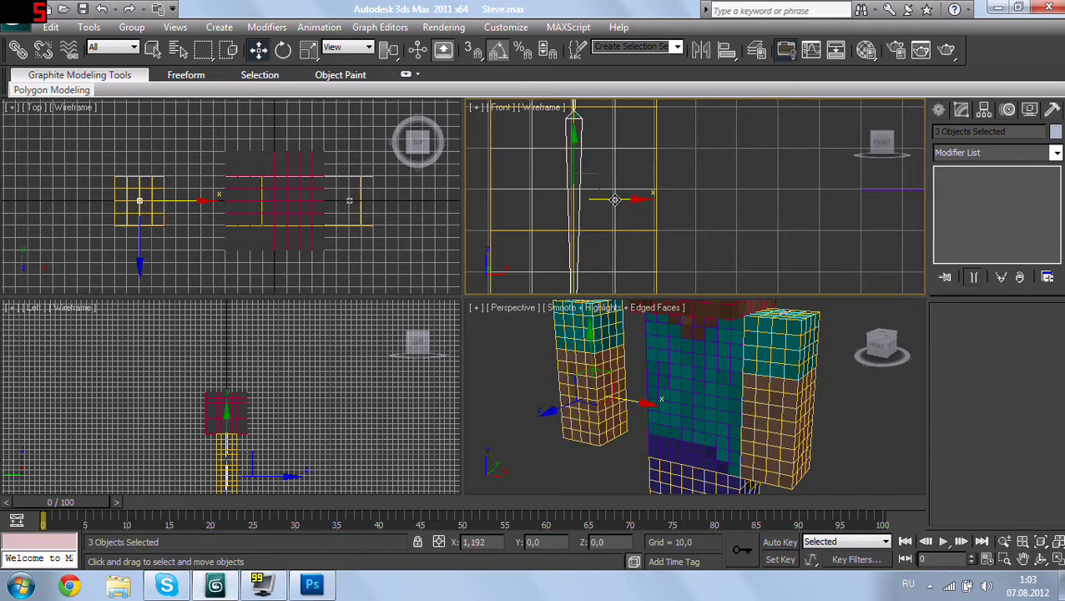
scroll(614, 201, down, 3)
scroll(658, 222, up, 2)
Step: Select Box005 and add Bone004, Bone005 and Bone006 to its Skin modifier
click(665, 187)
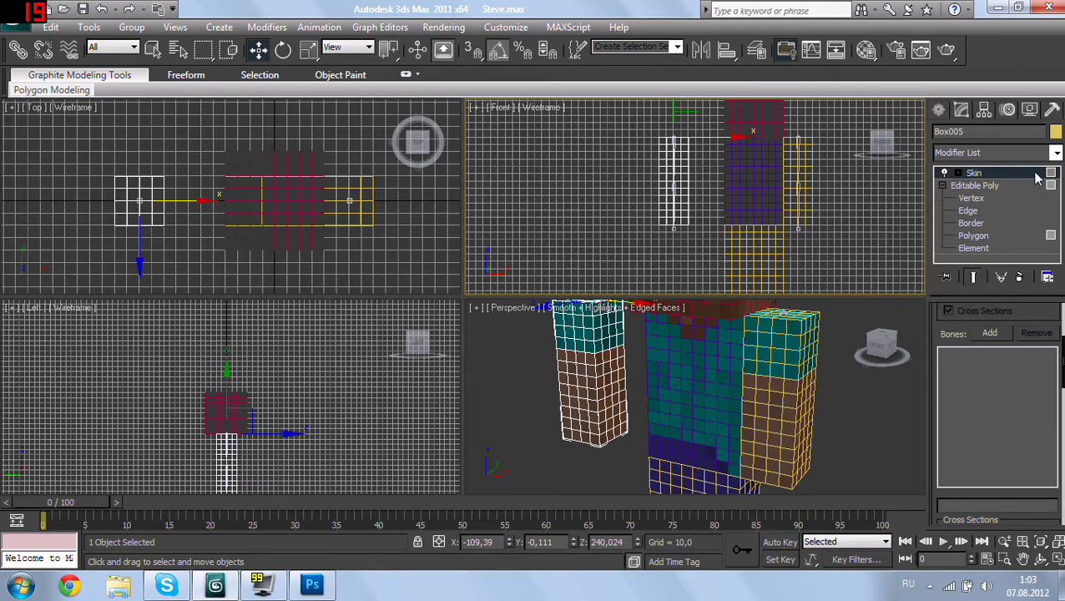
click(989, 333)
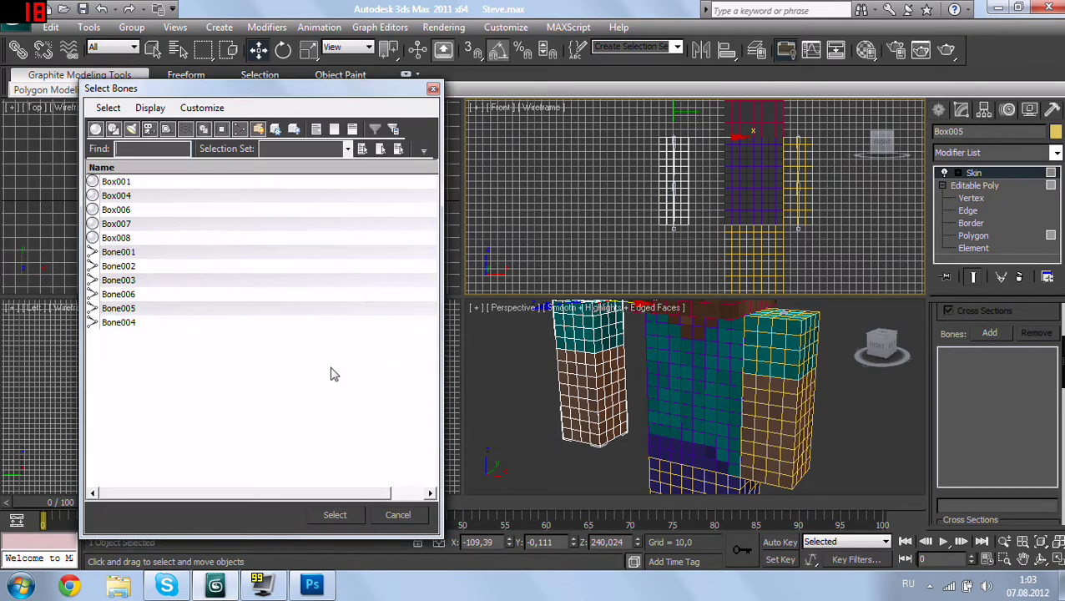
click(149, 298)
shift+click(119, 323)
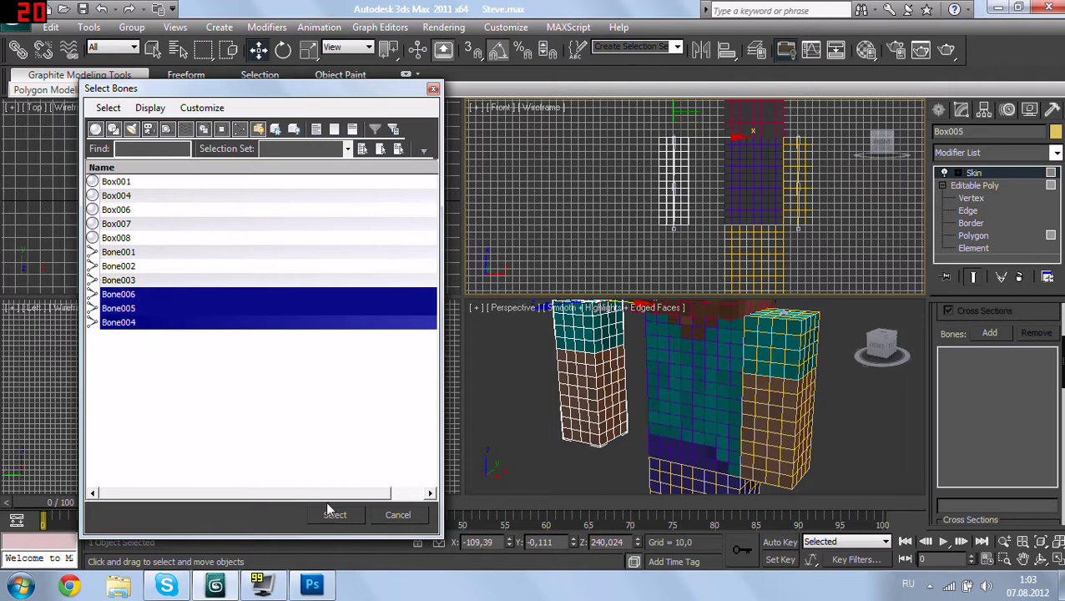
click(335, 514)
scroll(648, 226, up, 4)
Step: Tilt Bone004 to check the arm bends, then select the arm's three bones and a fourth object
middle_drag(632, 243, 648, 225)
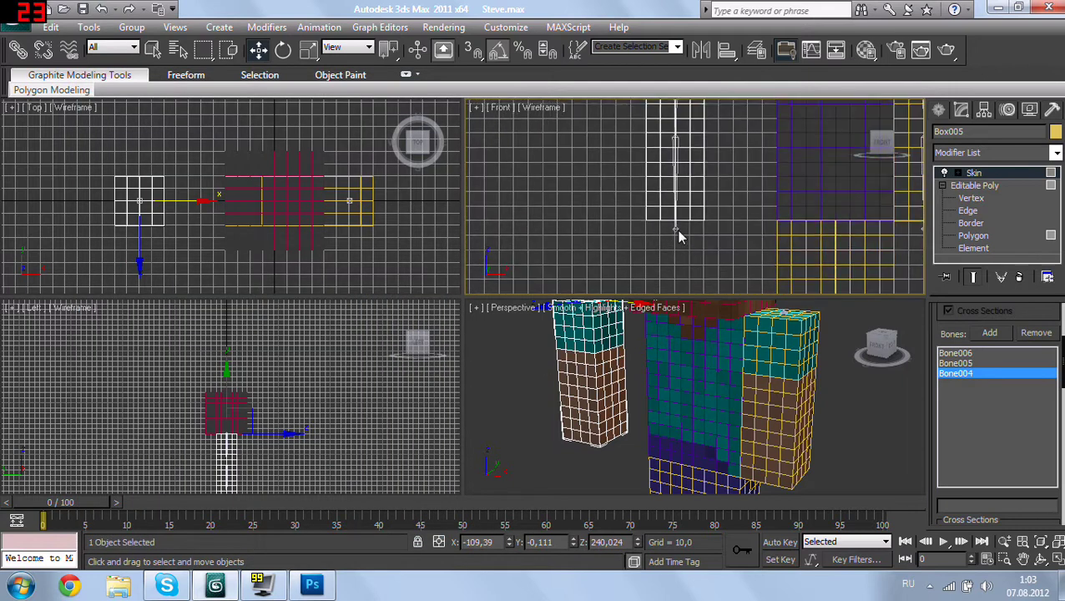
click(677, 227)
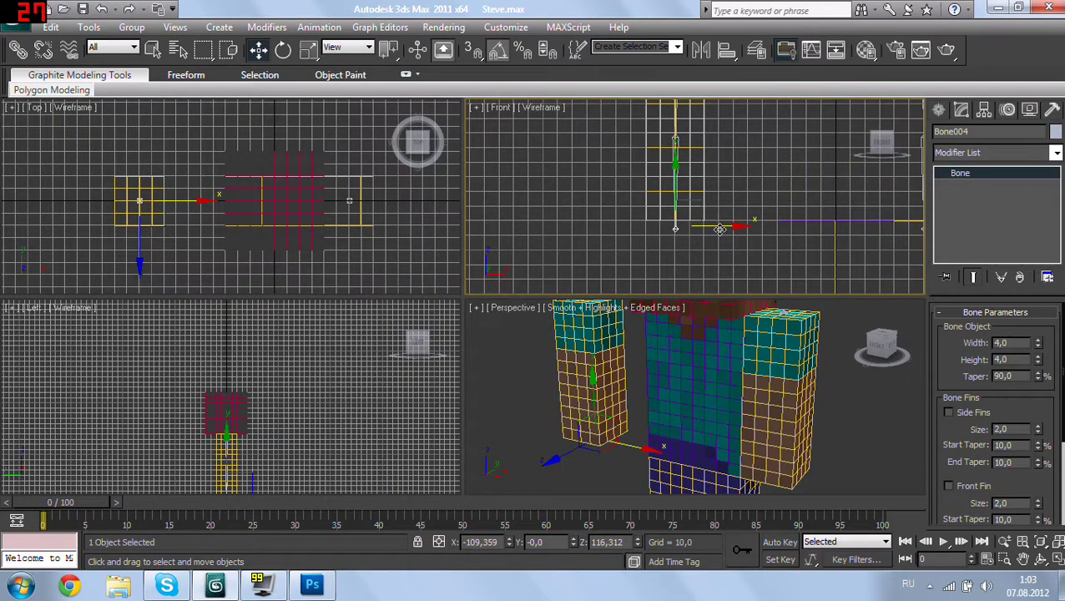
drag(684, 220, 699, 233)
middle_drag(732, 150, 706, 201)
drag(706, 201, 636, 288)
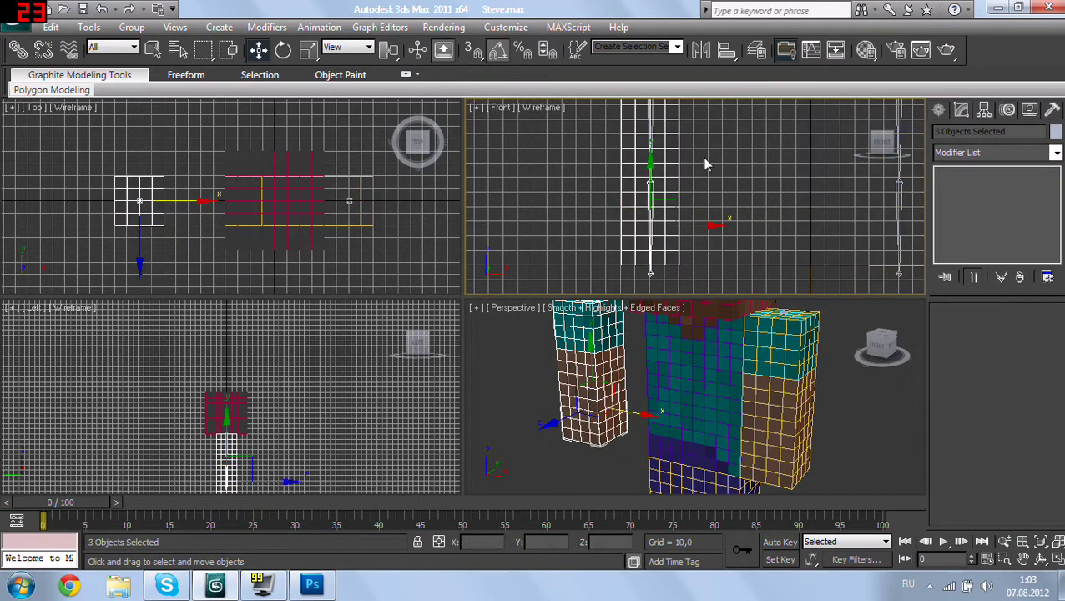
ctrl+drag(694, 165, 631, 290)
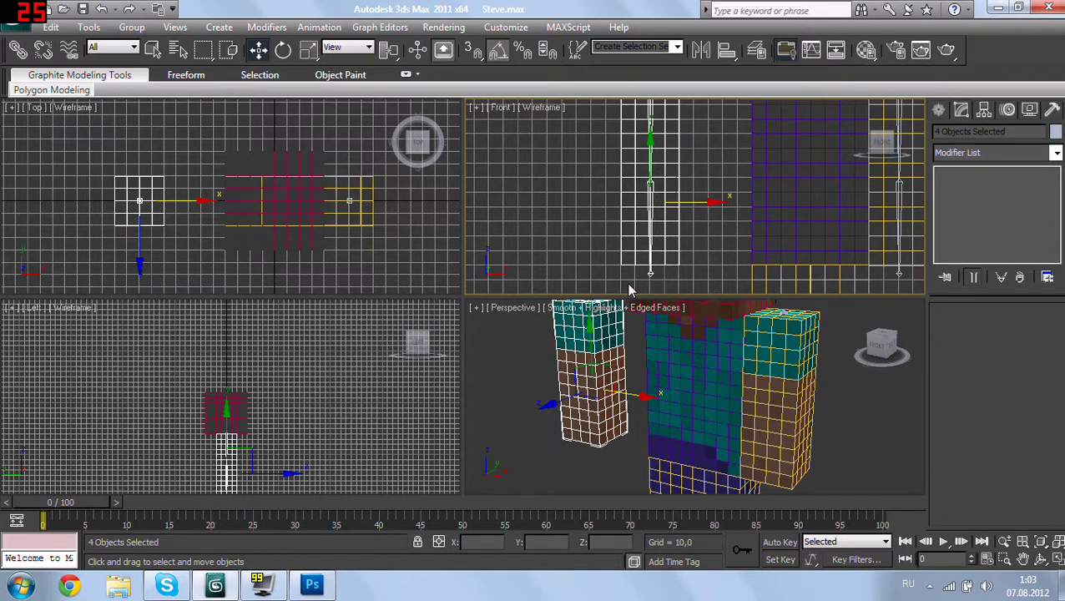
Step: Select and delete the four unwanted objects
click(939, 113)
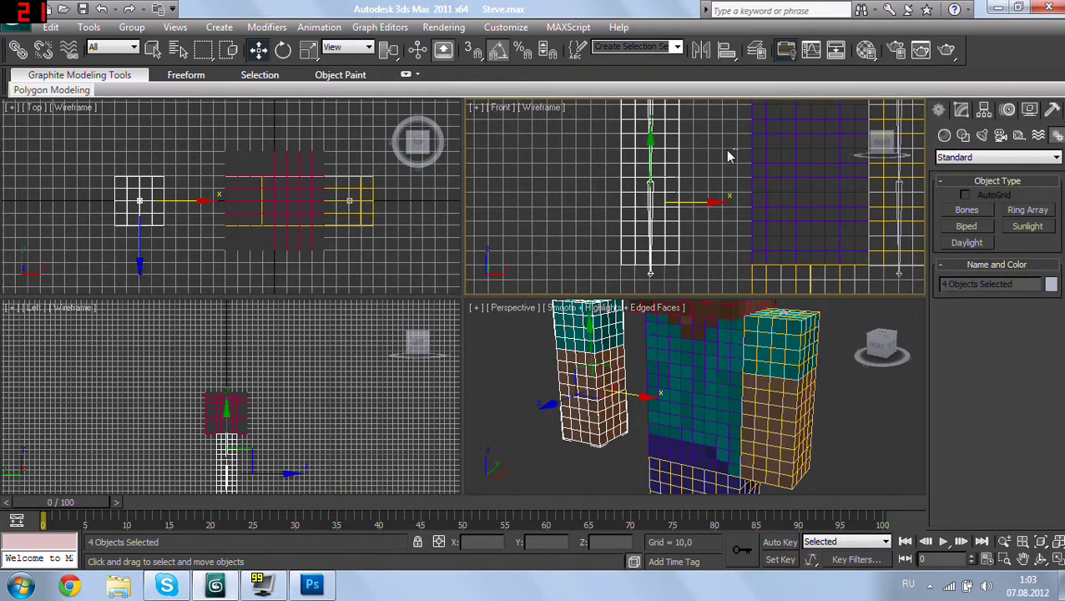
click(706, 174)
drag(710, 124, 611, 287)
key(Delete)
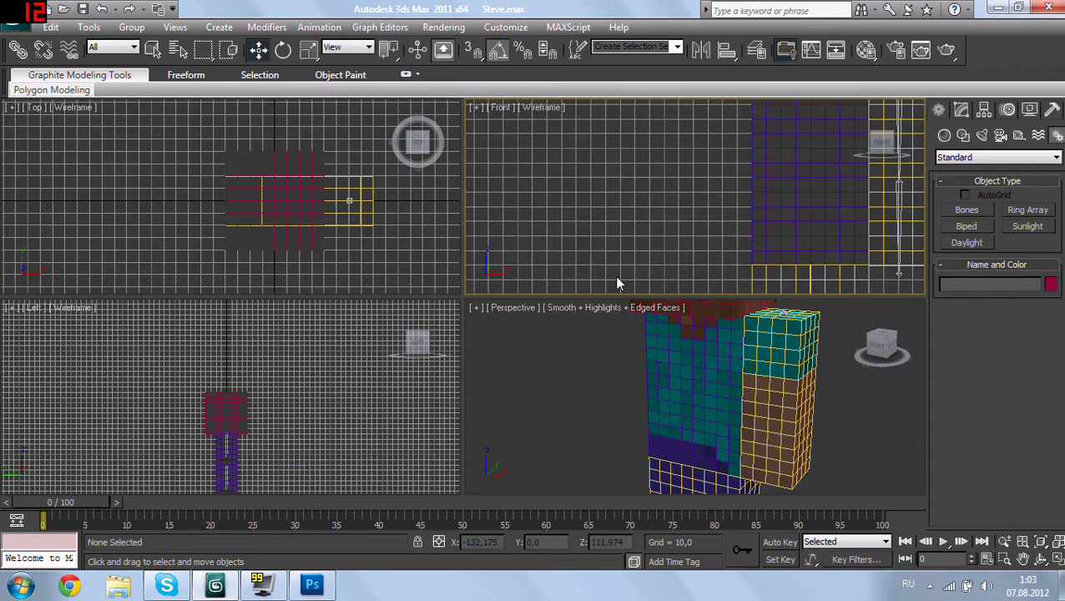
Step: Clone the yellow arm box, mirror the copy along X, and place it on the body's other side
middle_drag(745, 180, 580, 190)
click(716, 157)
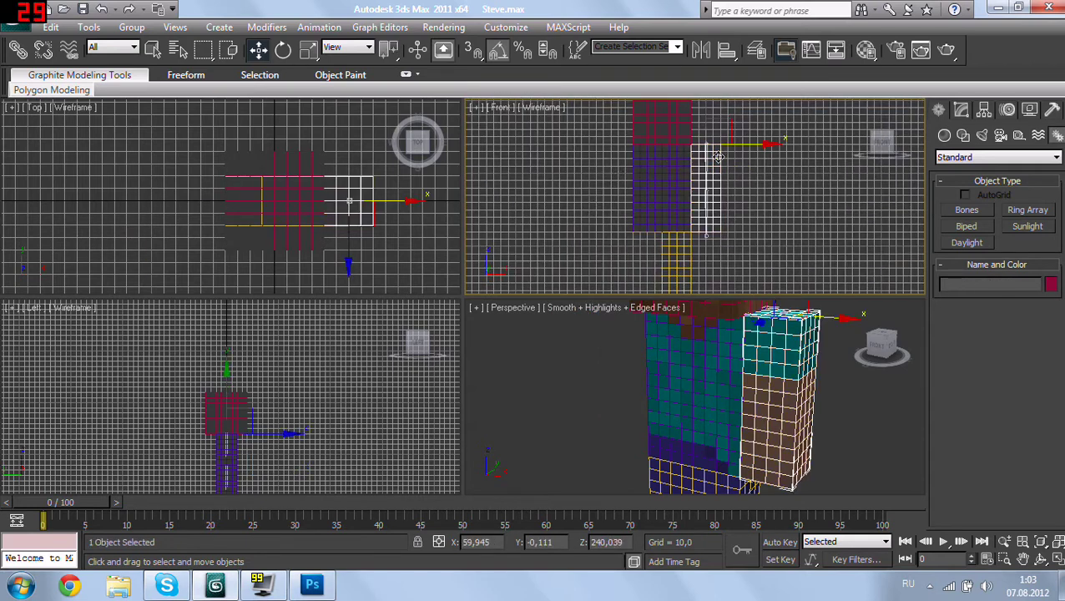
shift+drag(754, 144, 635, 272)
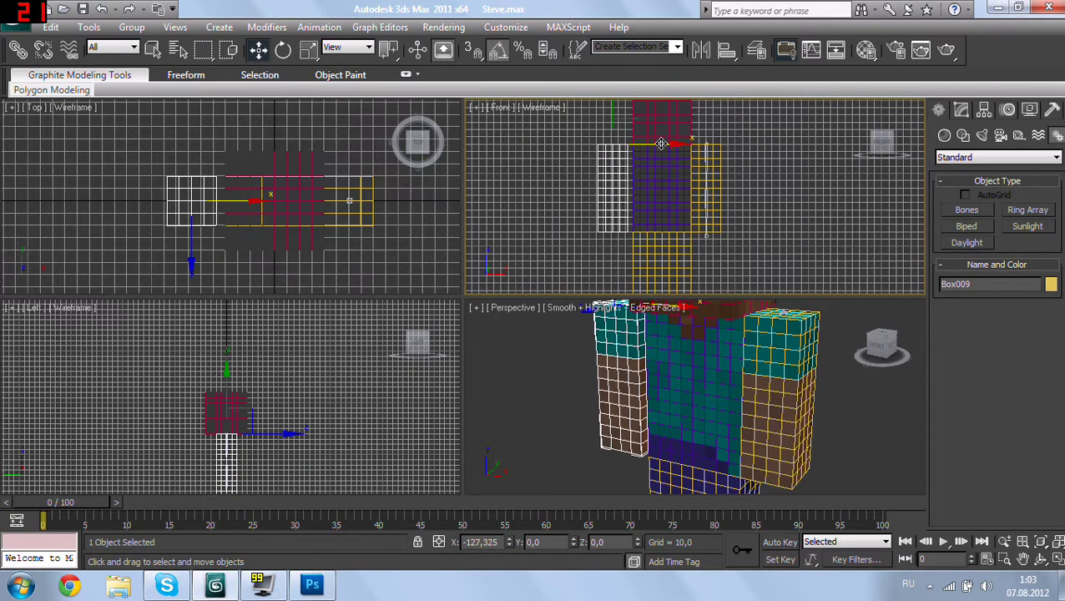
click(551, 358)
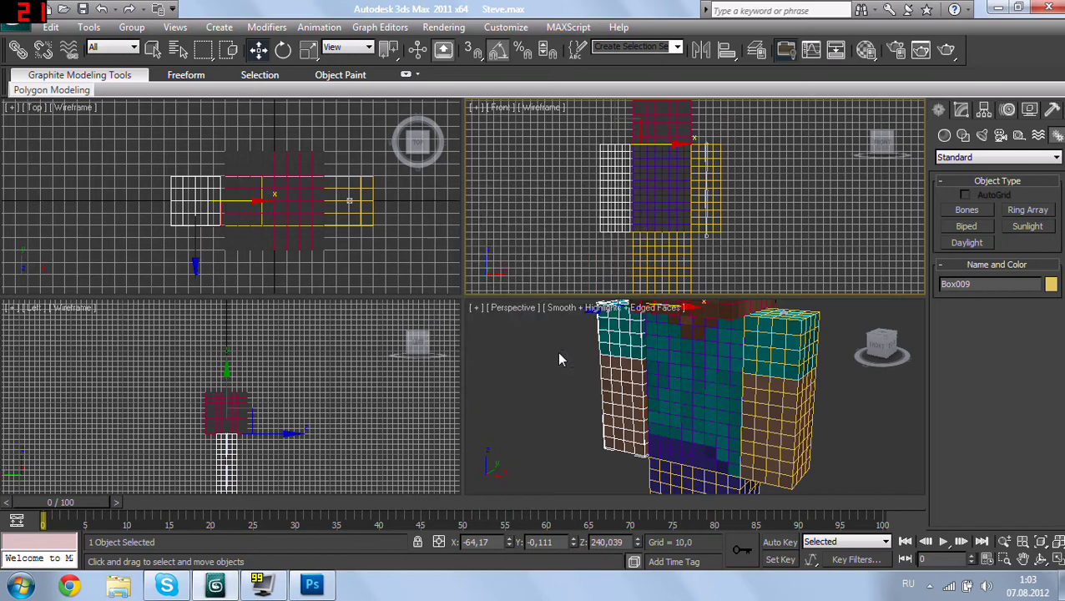
click(701, 50)
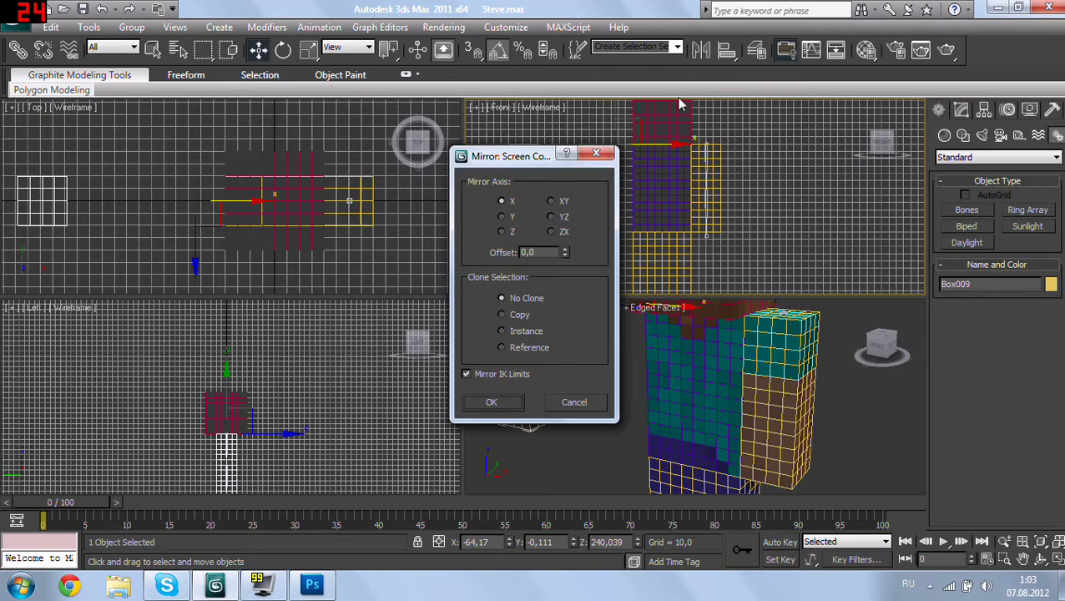
click(493, 403)
scroll(660, 188, up, 2)
drag(701, 164, 797, 167)
Step: Use Affect Pivot Only to move the copied arm's pivot onto the box
click(961, 109)
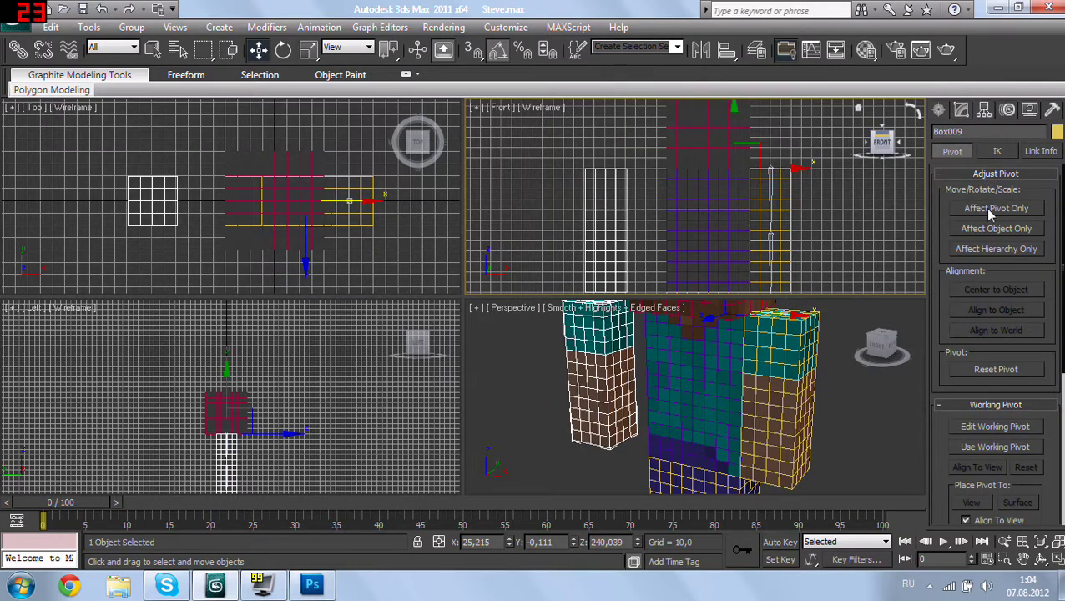
click(990, 211)
drag(798, 169, 672, 174)
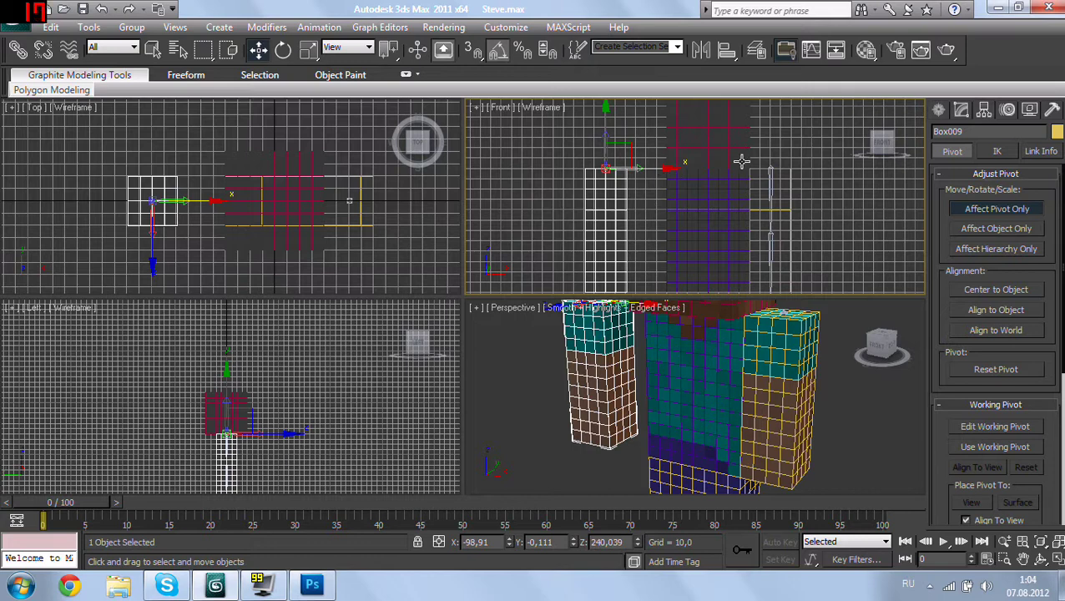
click(939, 109)
middle_drag(698, 204, 655, 162)
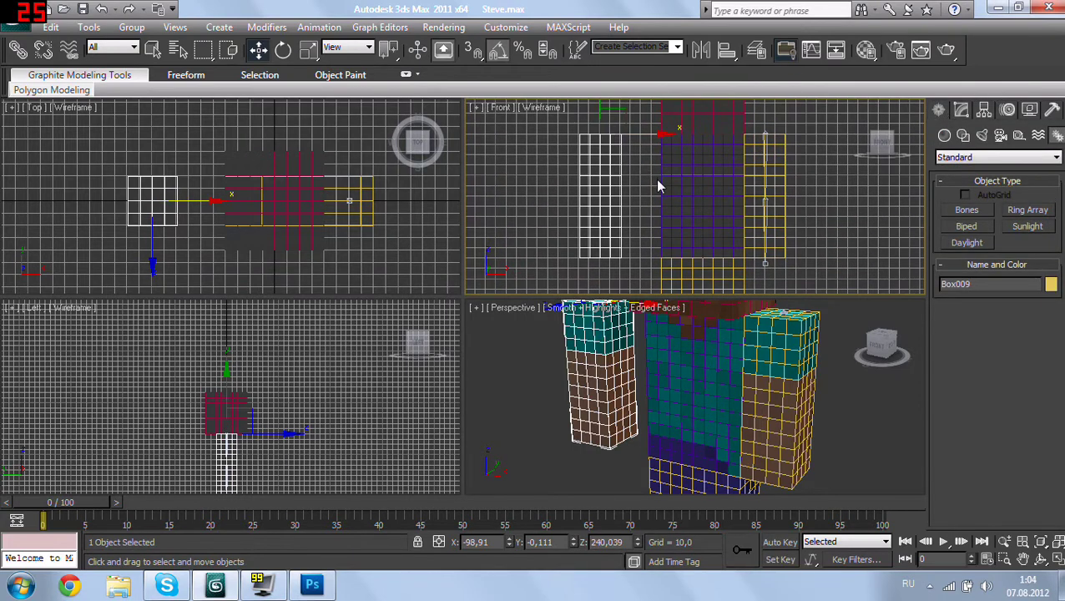
Step: Draw a three-bone chain from the top to the bottom of the left arm box
click(962, 213)
click(599, 136)
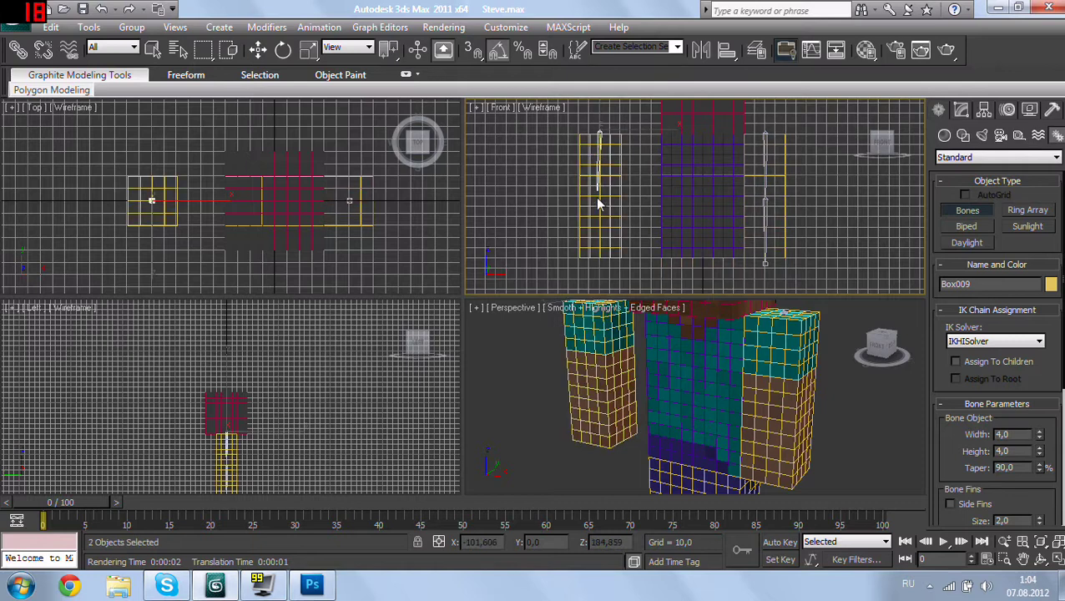
click(599, 212)
click(599, 264)
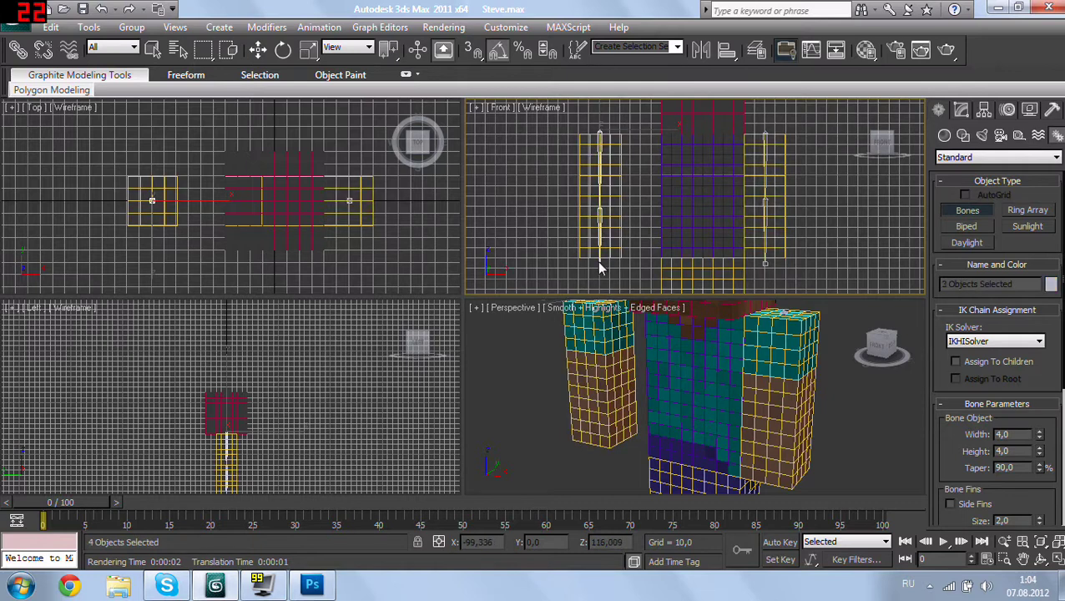
right_click(619, 274)
Step: Check the copied arm's Skin bones, still Bone001–Bone003, then reselect the Box009 arm box
key(w)
click(616, 165)
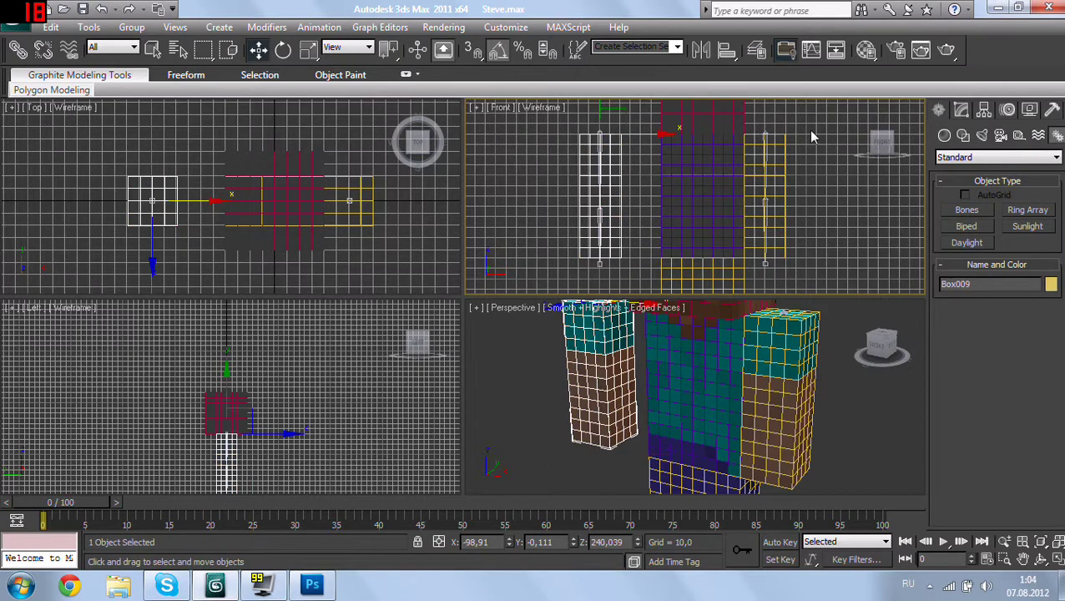
click(962, 111)
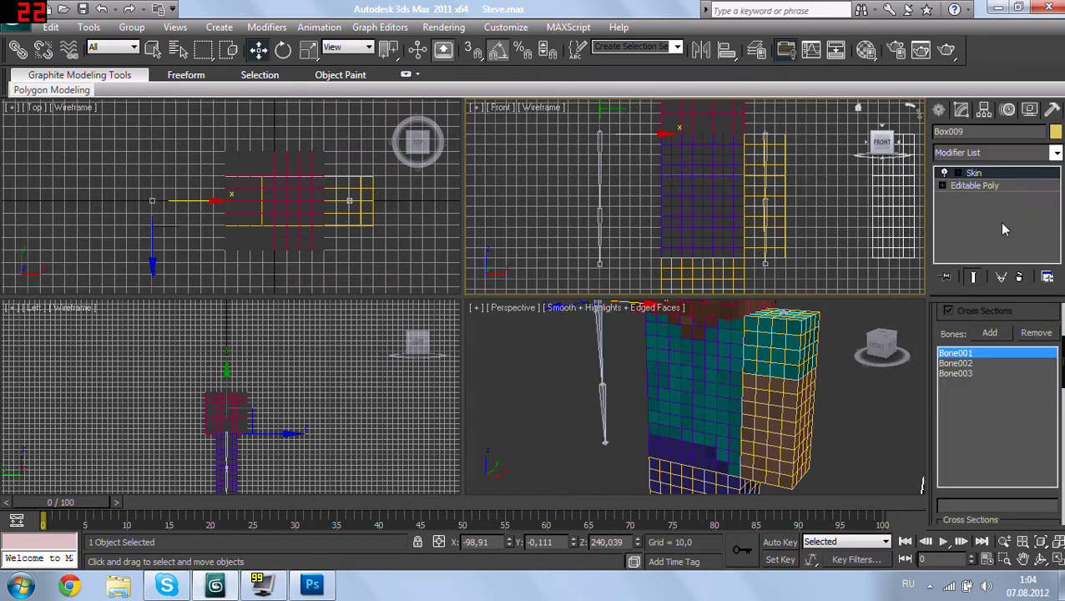
click(618, 147)
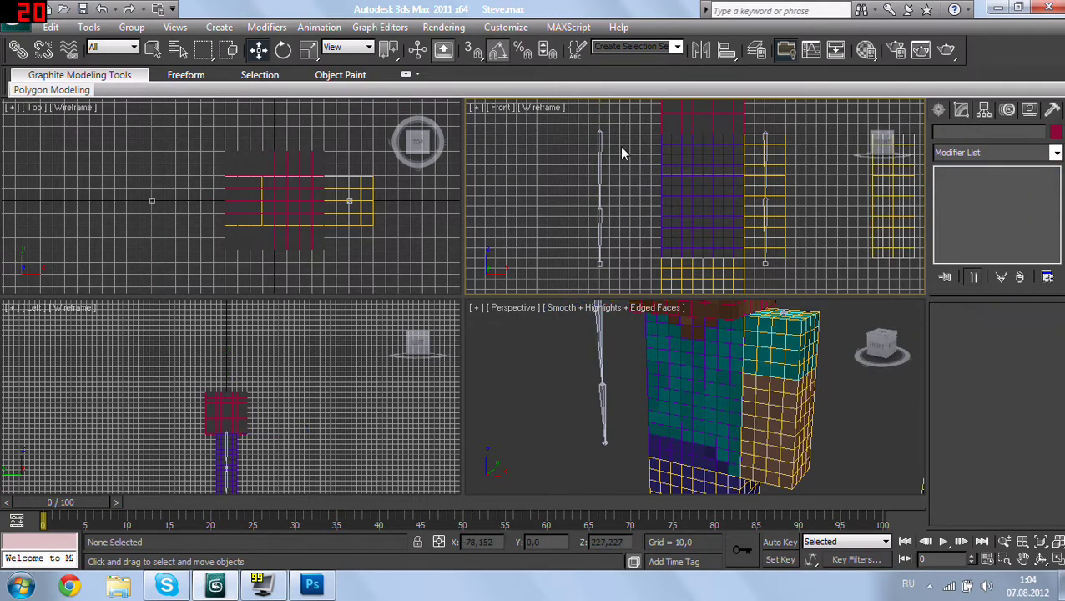
middle_drag(621, 169, 609, 169)
scroll(708, 352, down, 3)
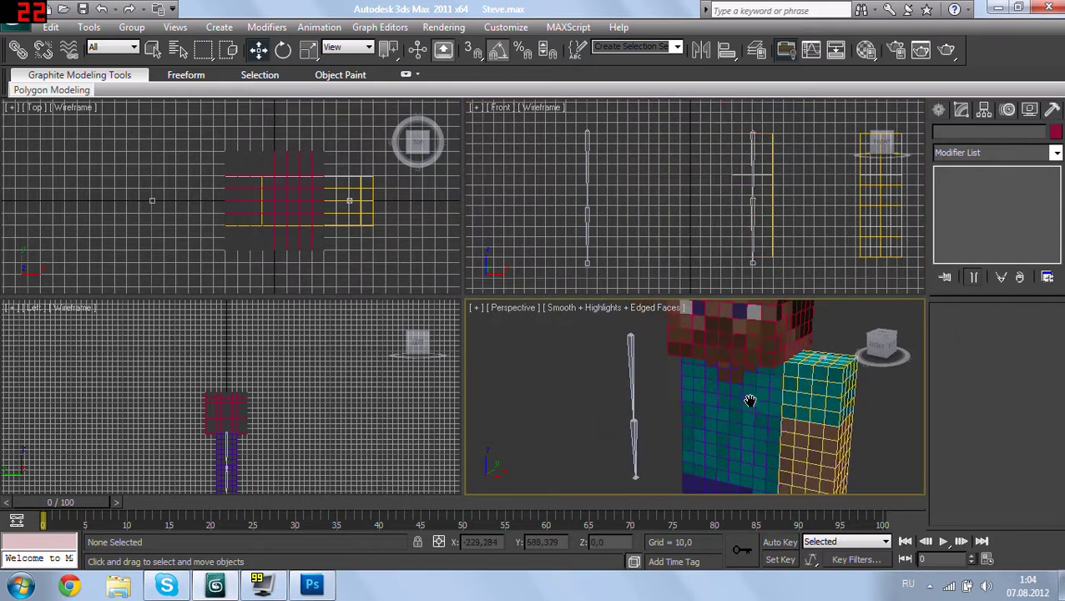
scroll(717, 380, down, 1)
click(704, 373)
click(690, 371)
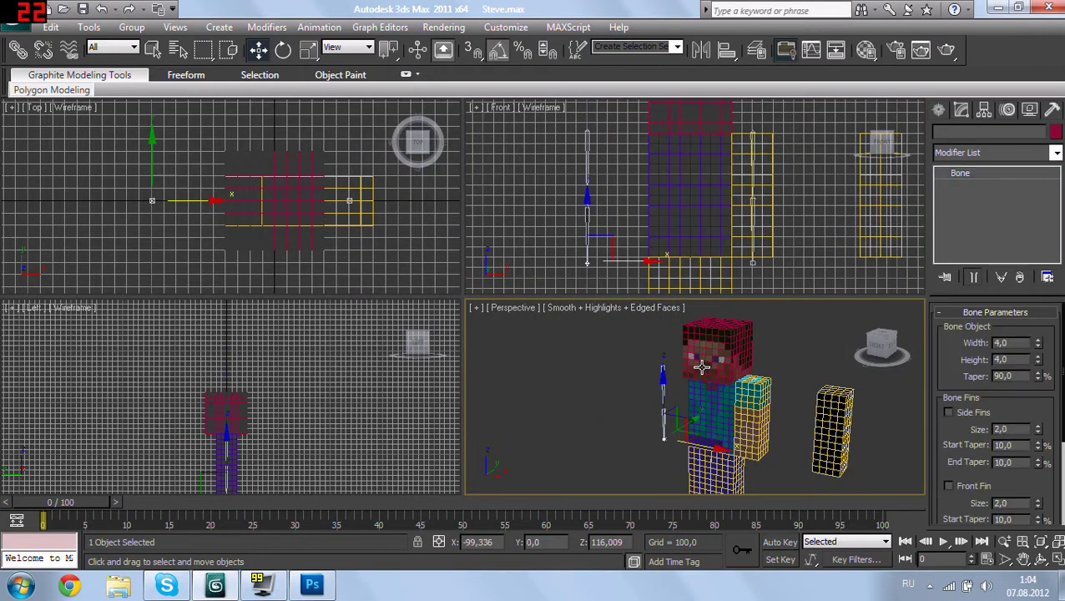
ctrl+click(647, 255)
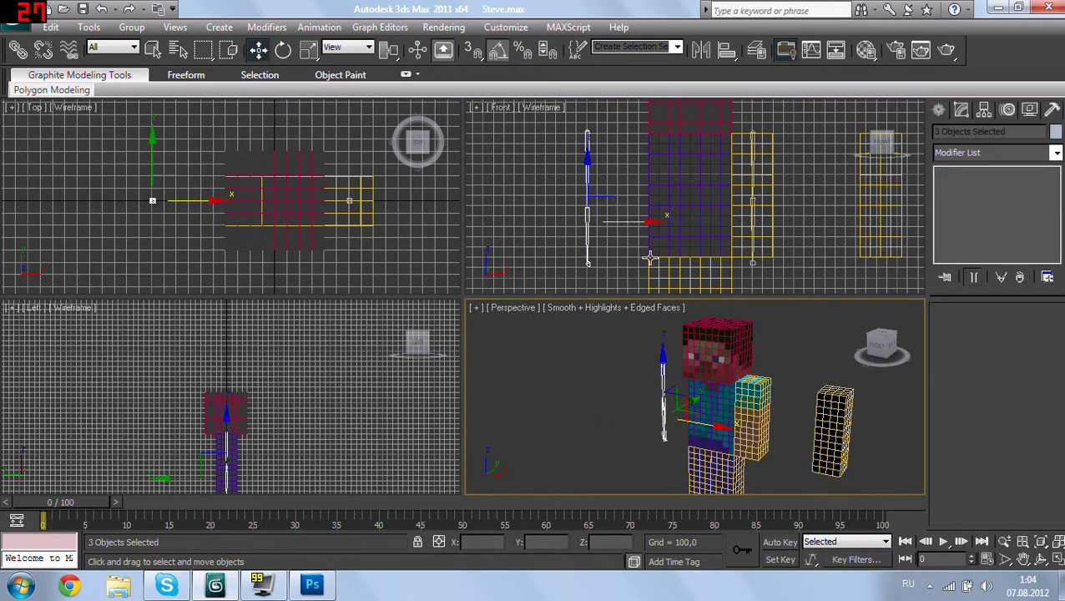
click(656, 259)
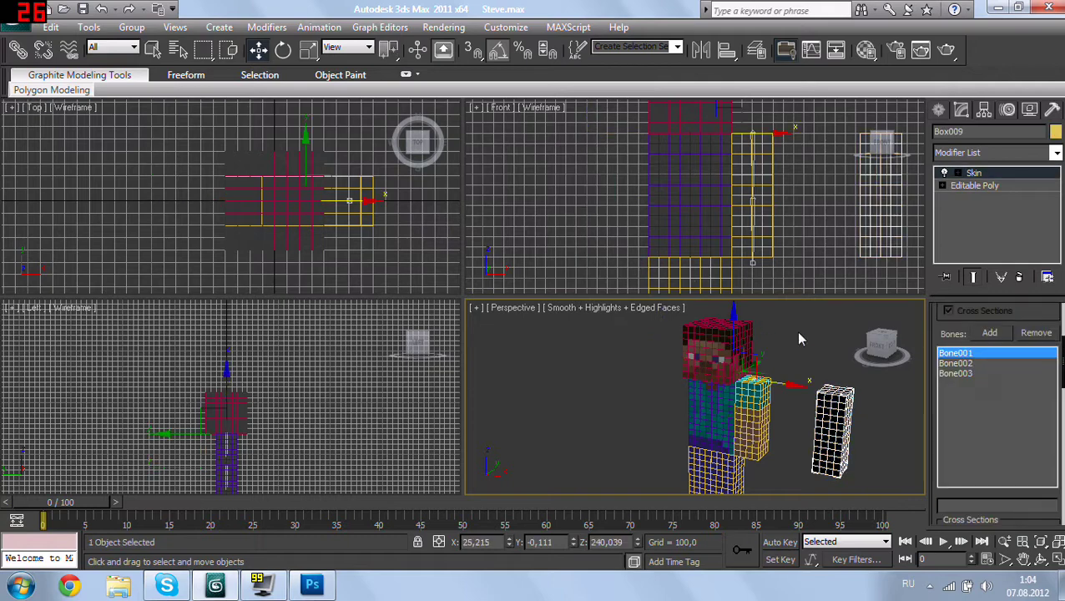
Step: Slide the copied white arm box along X toward the character
mouse_move(800, 337)
alt+middle_down()
mouse_move(745, 301)
mouse_move(741, 376)
alt+middle_up()
drag(742, 374, 700, 374)
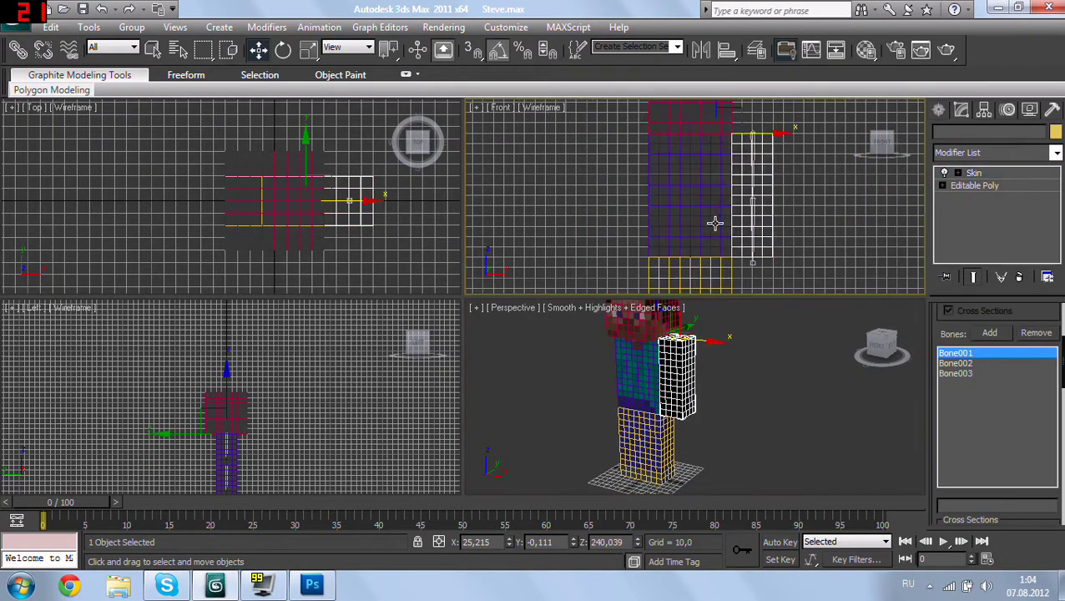
scroll(714, 221, down, 3)
mouse_move(700, 374)
alt+middle_down()
mouse_move(745, 424)
mouse_move(711, 423)
mouse_move(731, 433)
alt+middle_up()
scroll(750, 428, down, 3)
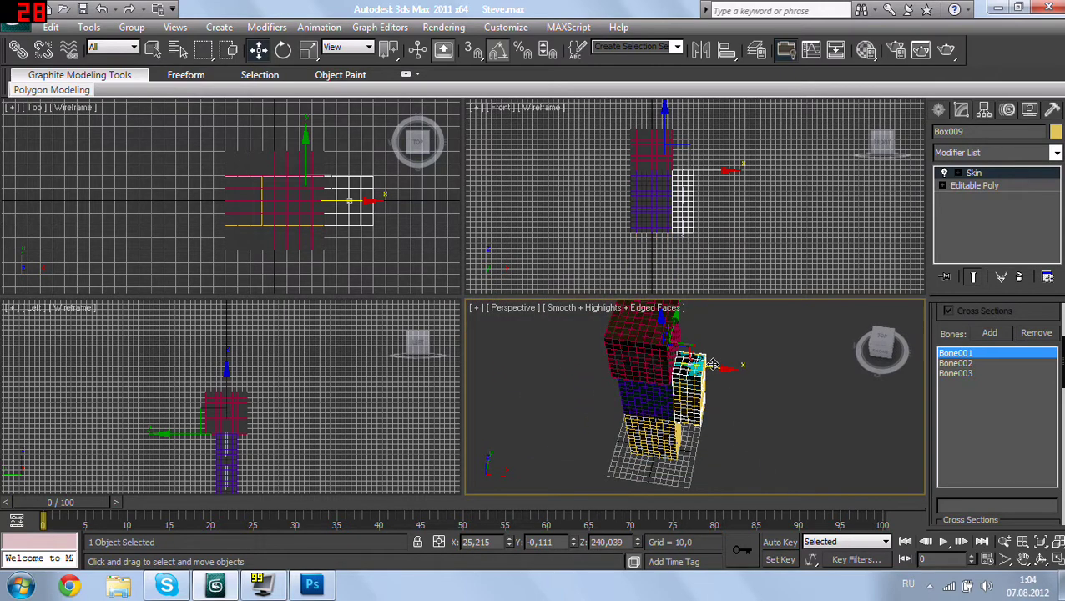
mouse_move(710, 365)
mouse_down()
mouse_move(753, 380)
mouse_move(712, 395)
mouse_up()
scroll(734, 368, up, 3)
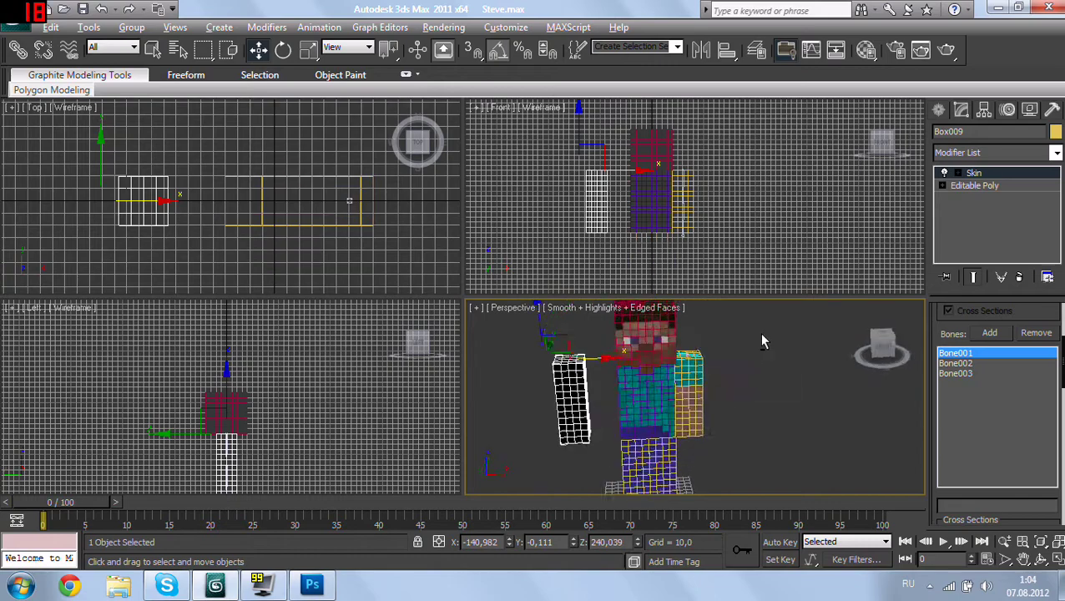
scroll(761, 340, up, 2)
Step: Place the arm box right next to the body and render the Perspective view
mouse_move(761, 340)
alt+middle_down()
mouse_move(760, 474)
mouse_move(877, 397)
mouse_move(662, 425)
alt+middle_up()
scroll(662, 425, up, 2)
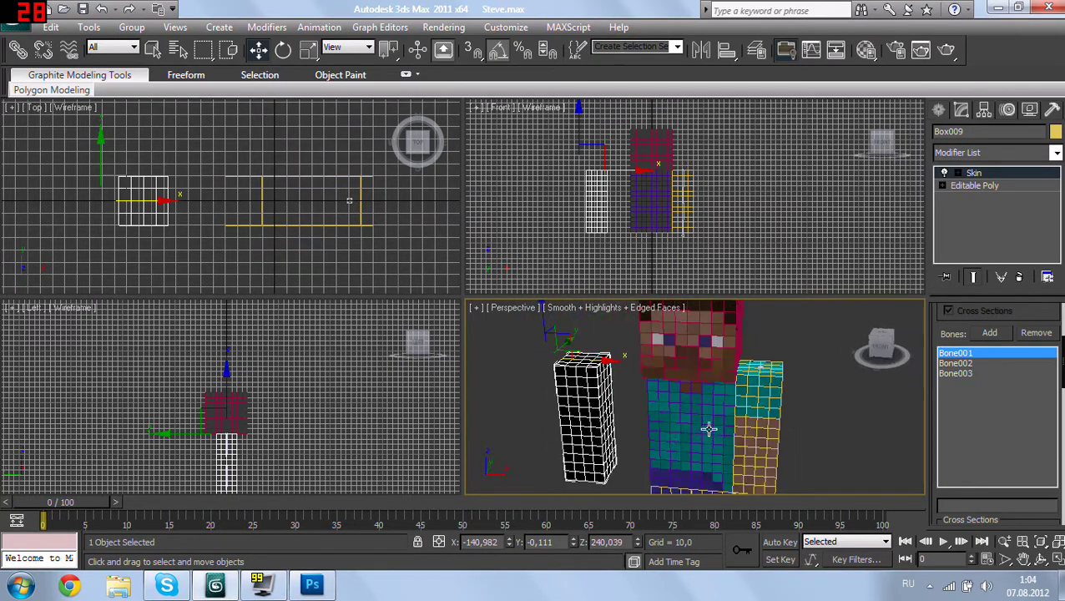
scroll(718, 388, up, 2)
scroll(718, 387, up, 2)
mouse_move(668, 218)
middle_down()
mouse_move(675, 183)
mouse_move(675, 208)
middle_up()
scroll(675, 183, up, 1)
drag(613, 155, 644, 147)
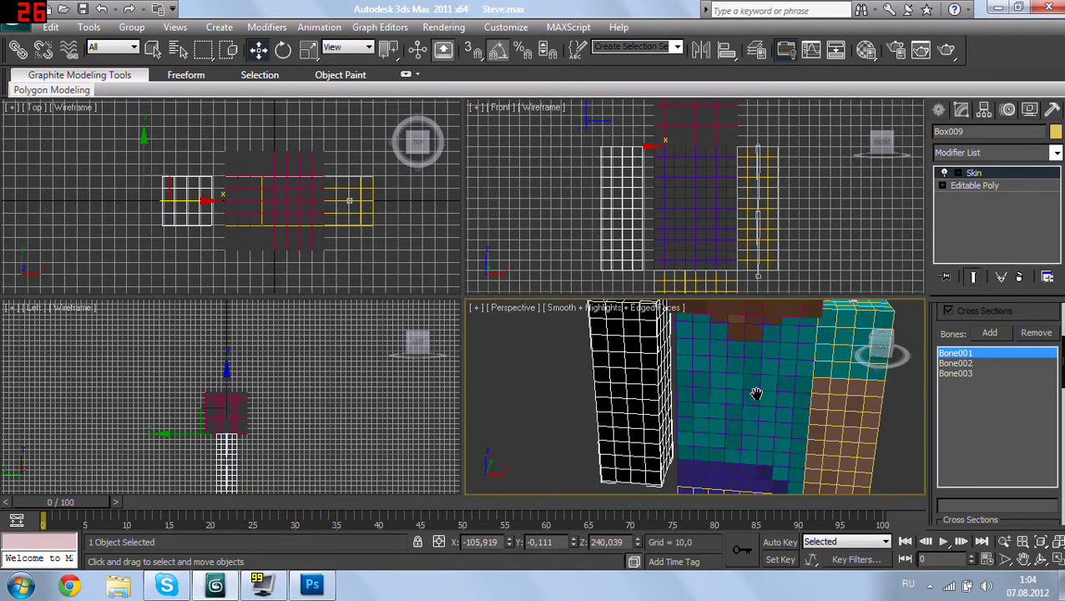
key(shift+q)
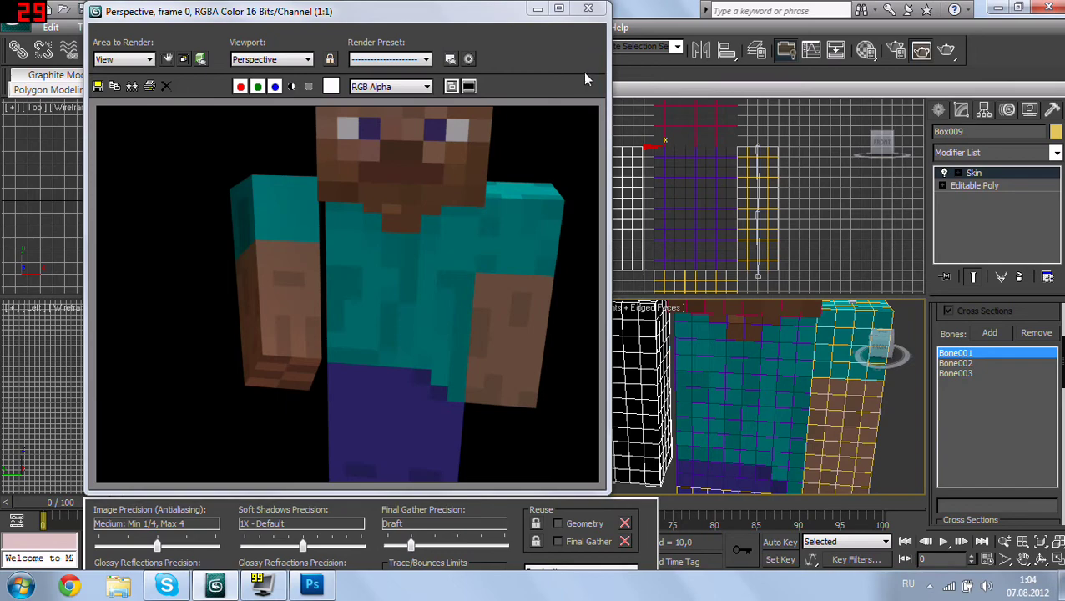
Step: Zoom extents and re-render the whole figure, close the frame, then select the other arm box
click(588, 7)
mouse_move(805, 447)
alt+middle_down()
mouse_move(719, 439)
mouse_move(735, 430)
alt+middle_up()
key(z)
key(shift+q)
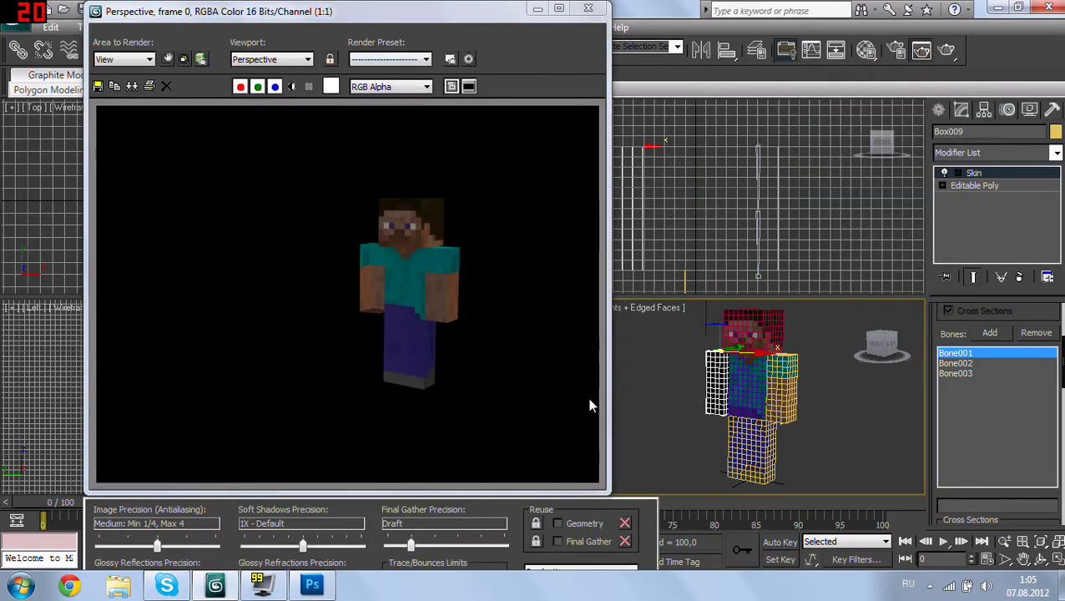
click(587, 8)
mouse_move(676, 418)
alt+middle_down()
mouse_move(716, 467)
mouse_move(613, 344)
mouse_move(695, 419)
mouse_move(693, 359)
alt+middle_up()
click(750, 426)
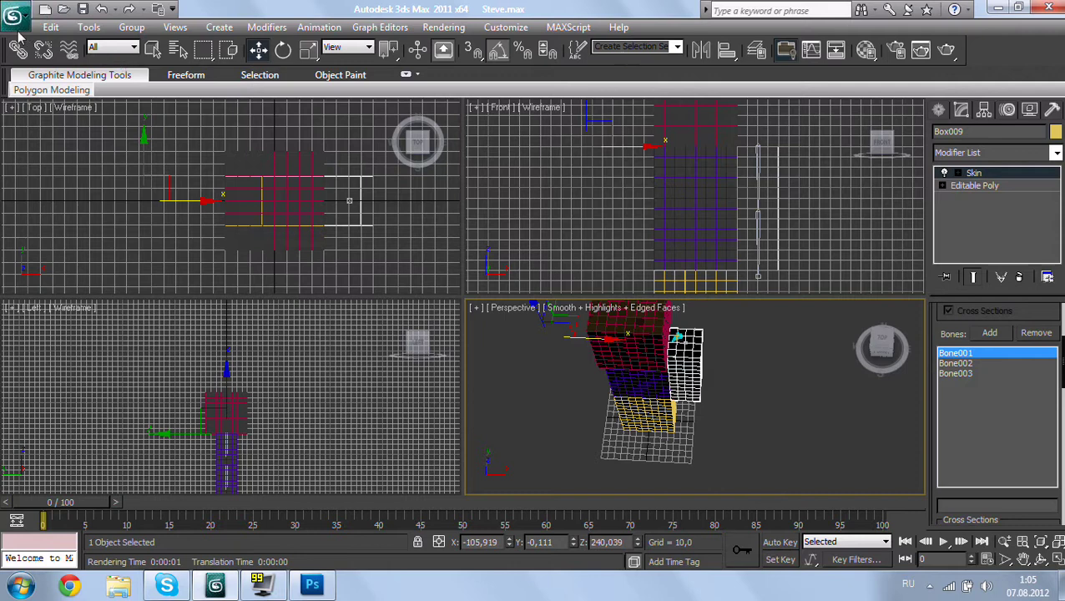
Step: Start a fresh scene discarding unsaved changes, then reopen Steve.max from the recent files
click(13, 21)
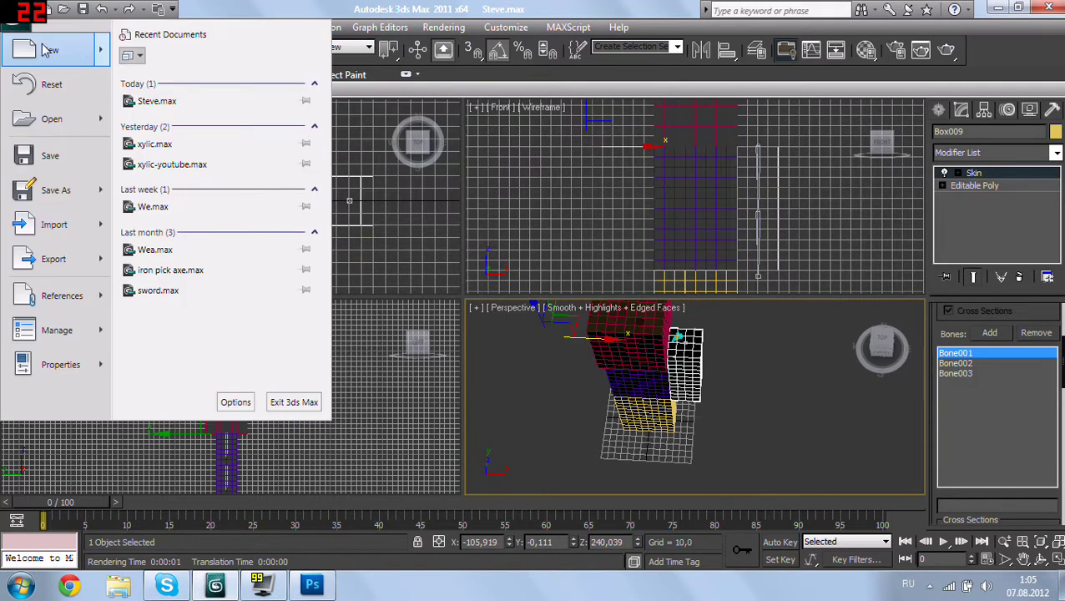
click(96, 48)
click(547, 344)
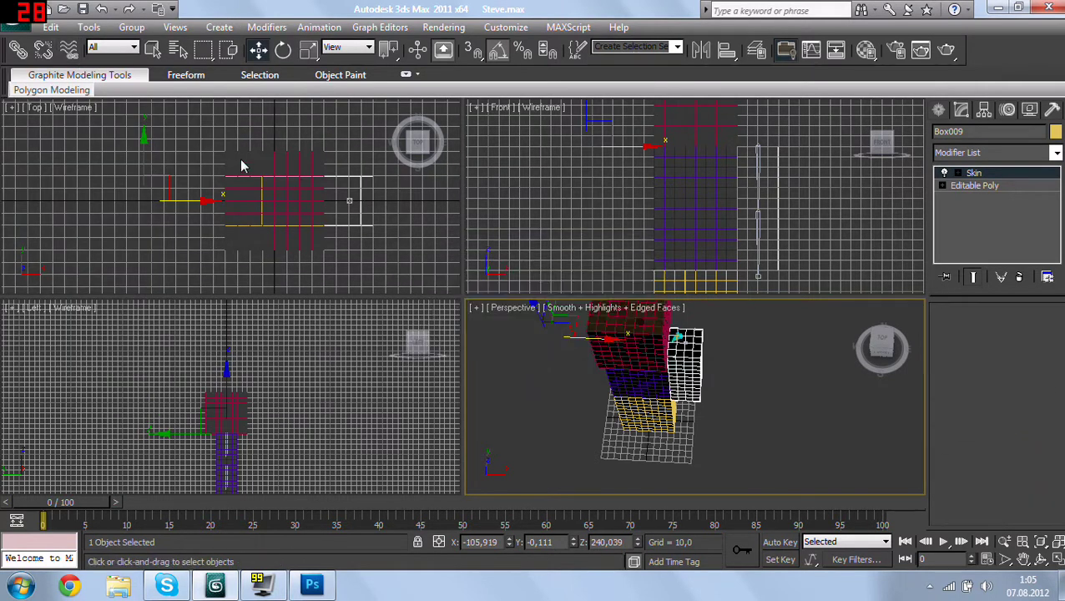
click(12, 21)
click(157, 101)
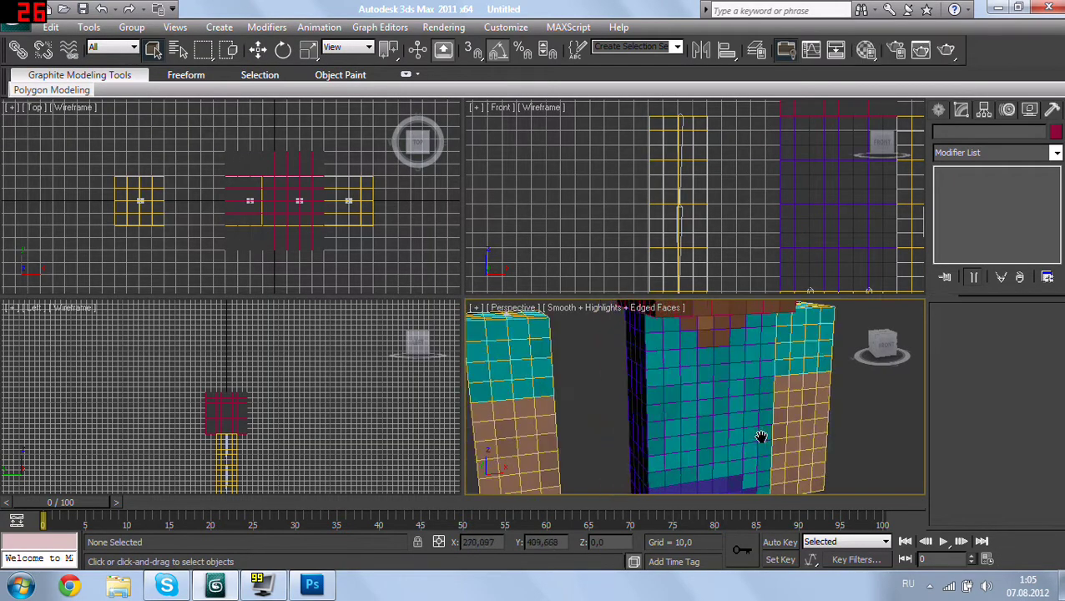
Step: Orbit to a front view of Steve, render it, and close the rendered frame window
mouse_move(725, 458)
alt+middle_down()
mouse_move(752, 469)
mouse_move(538, 392)
mouse_move(615, 412)
alt+middle_up()
key(shift+q)
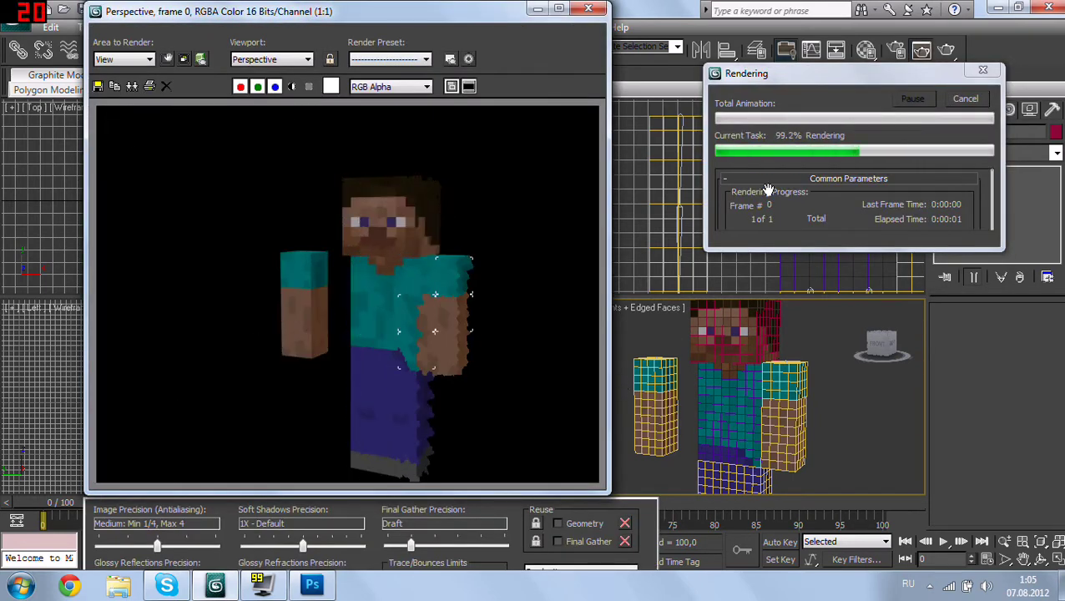
click(588, 7)
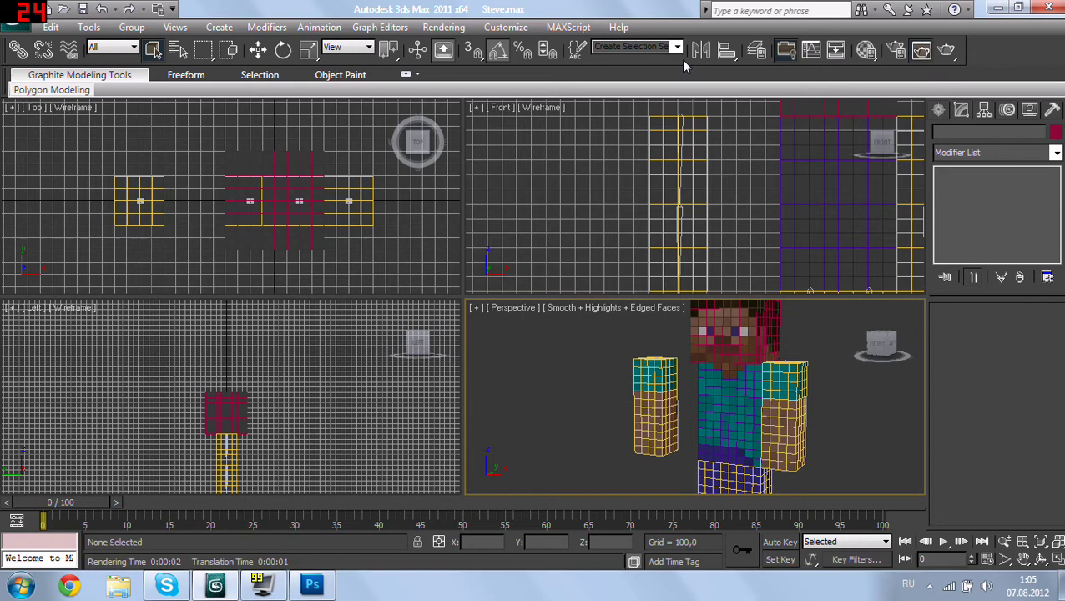
click(1051, 110)
Step: Enter Bones creation and exit it, then test-select the arm and leg boxes and clear the selection
click(940, 110)
click(1057, 135)
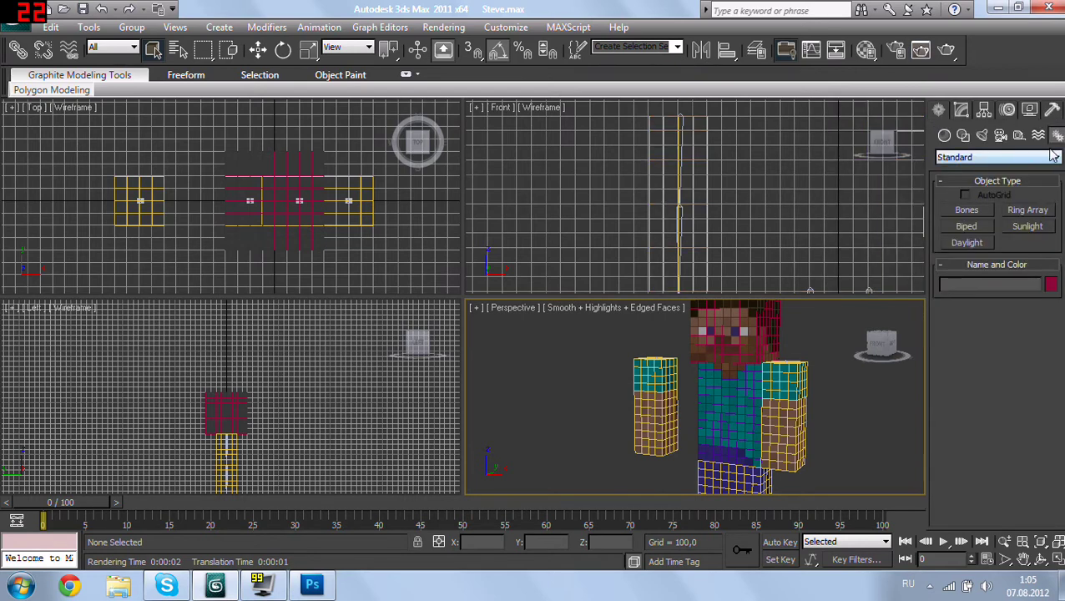
click(967, 211)
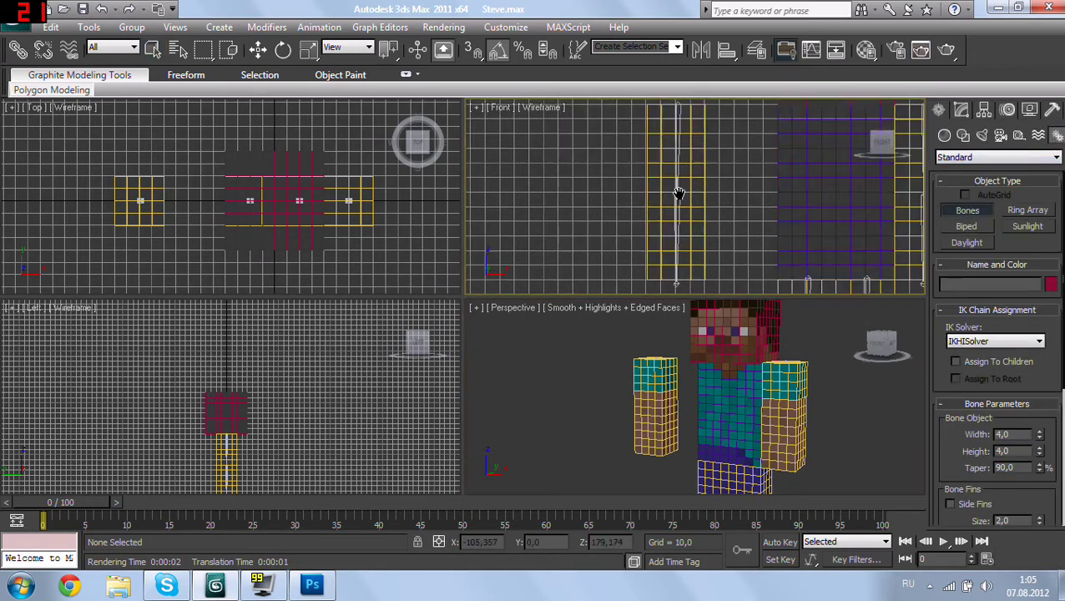
scroll(688, 206, up, 3)
right_click(689, 206)
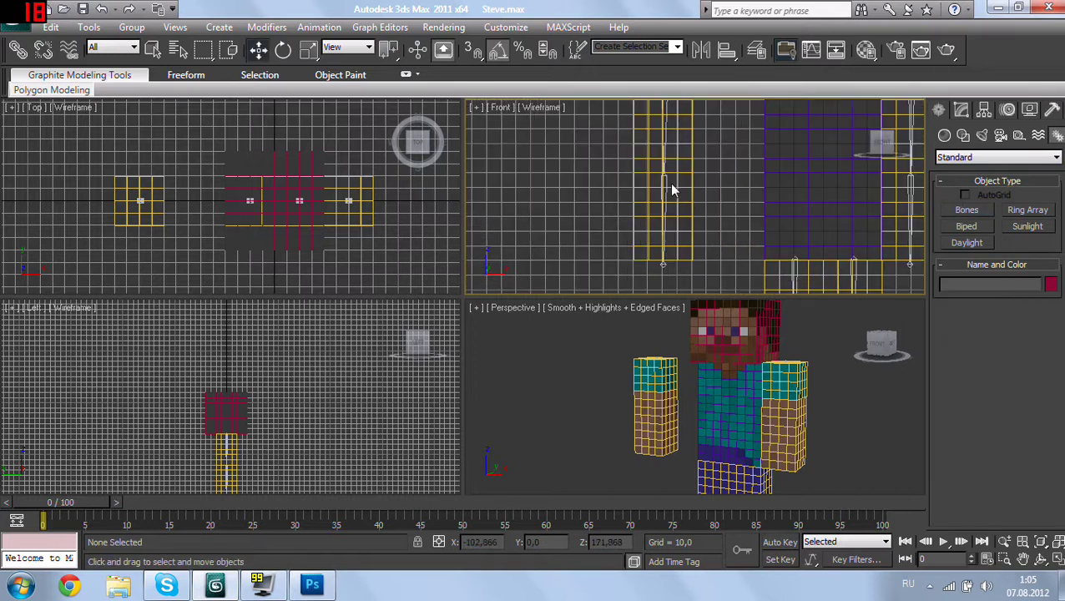
click(665, 177)
click(670, 188)
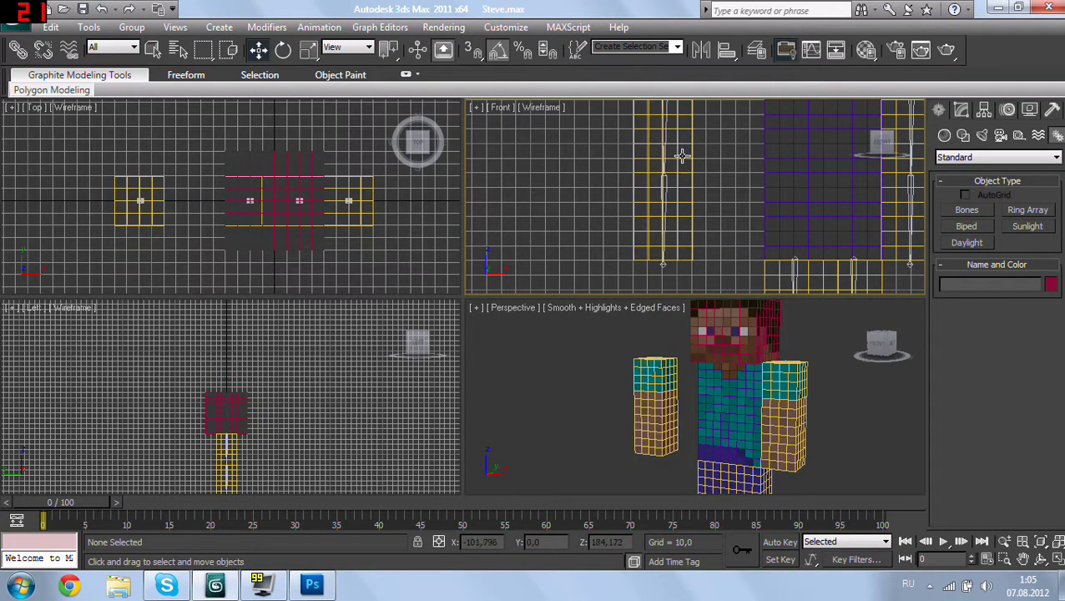
drag(727, 125, 660, 227)
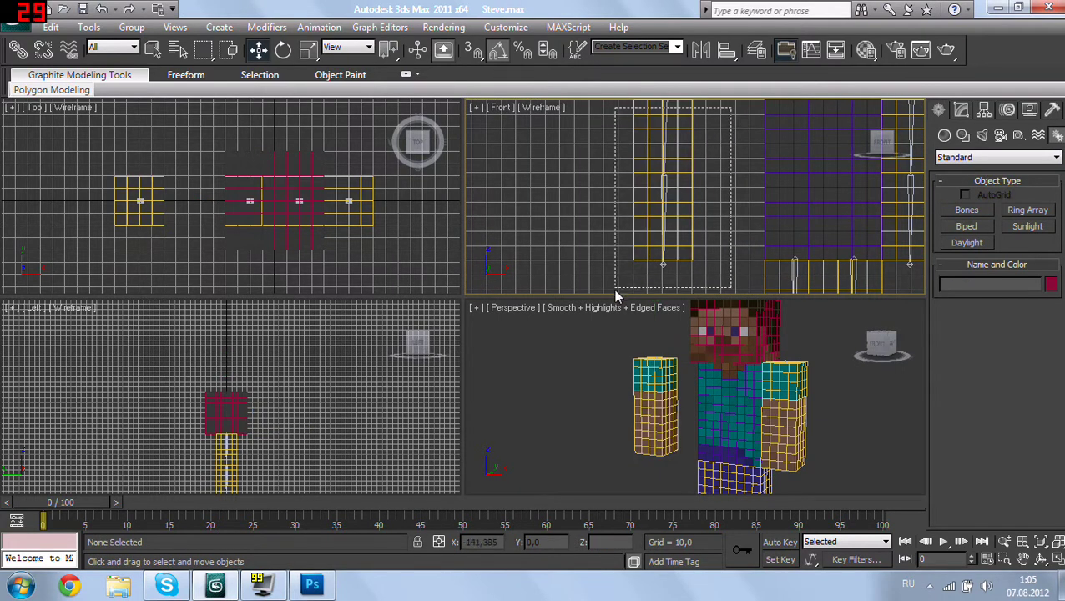
alt+click(648, 216)
key(ctrl+d)
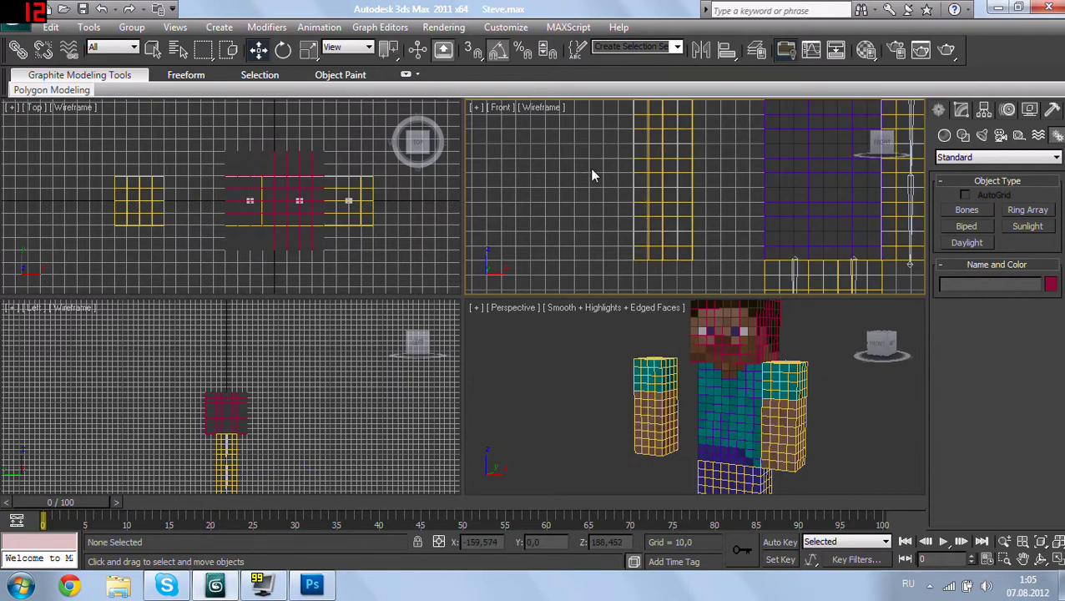
Step: Region-select the legs, deselect one leg, then clear the selection
scroll(679, 215, down, 2)
scroll(715, 216, down, 2)
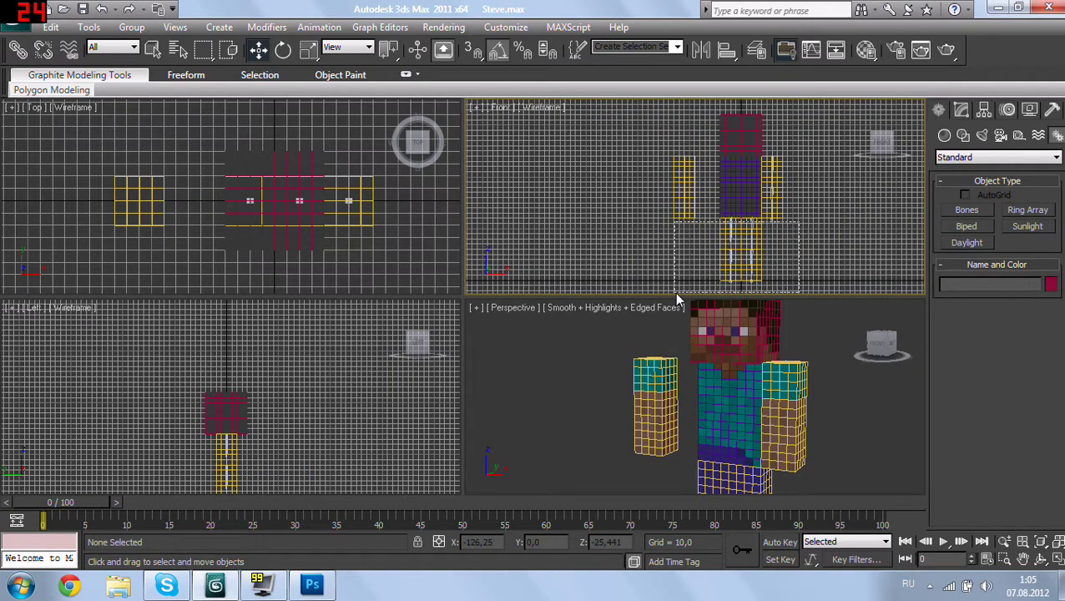
drag(678, 298, 676, 293)
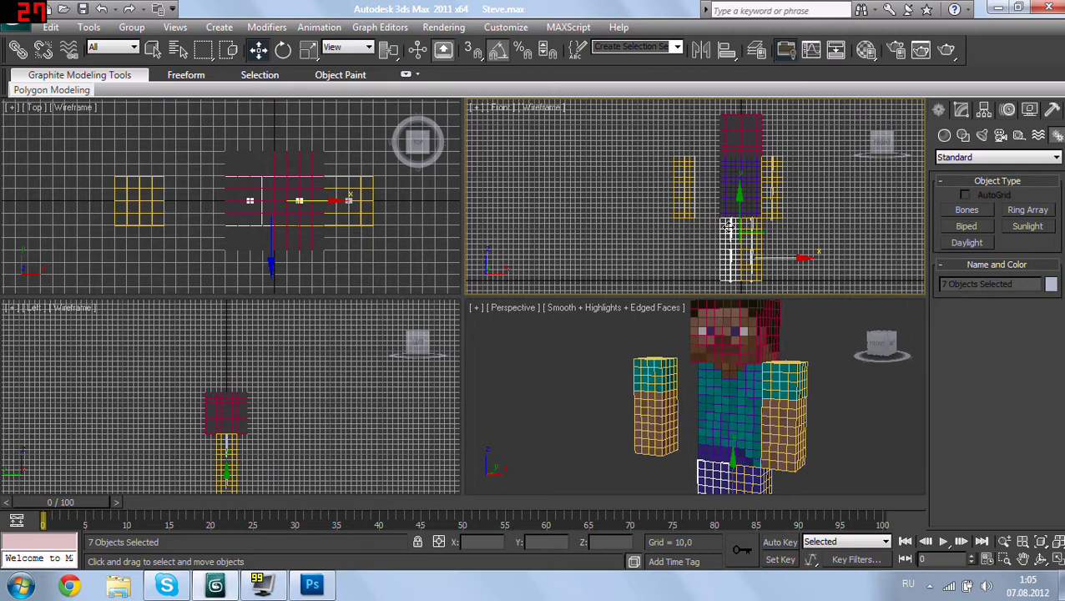
alt+click(728, 227)
key(ctrl+d)
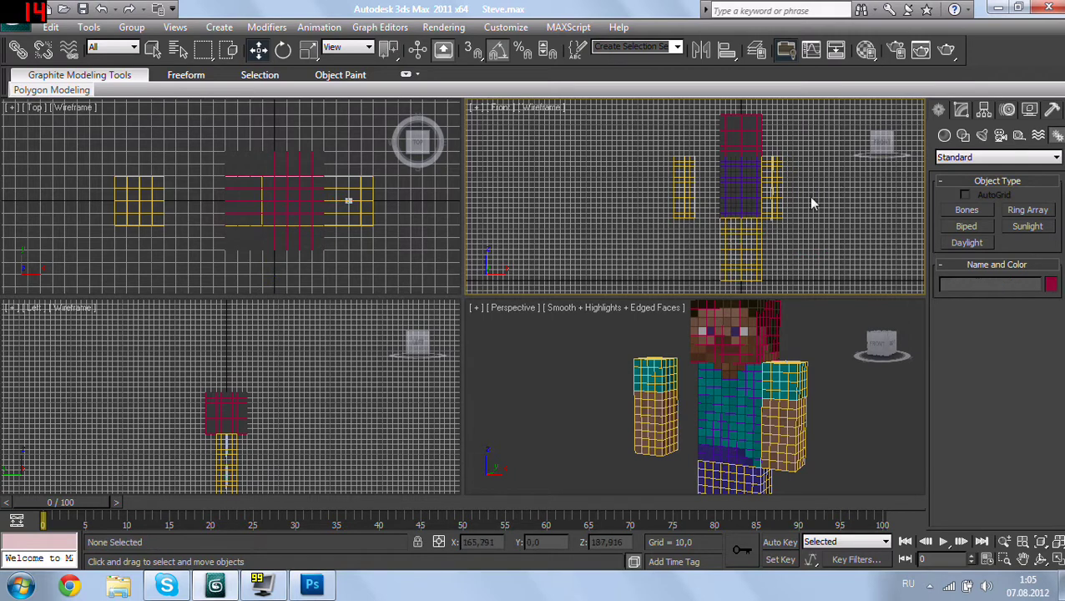
scroll(812, 203, up, 3)
scroll(685, 192, up, 2)
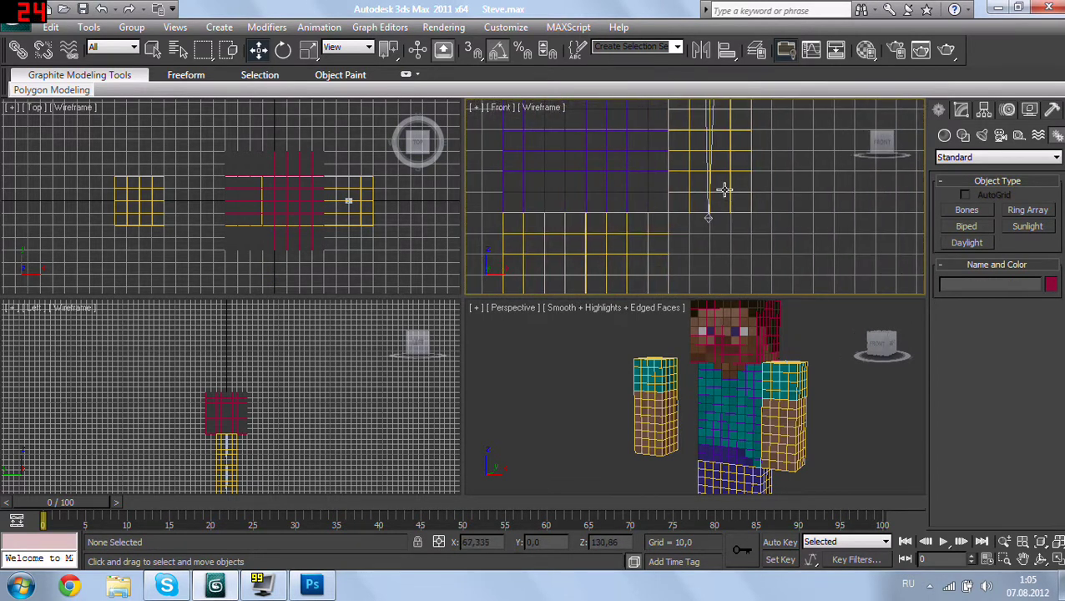
Step: Select the other arm box and Bone003, then clear the selection
click(723, 191)
click(711, 220)
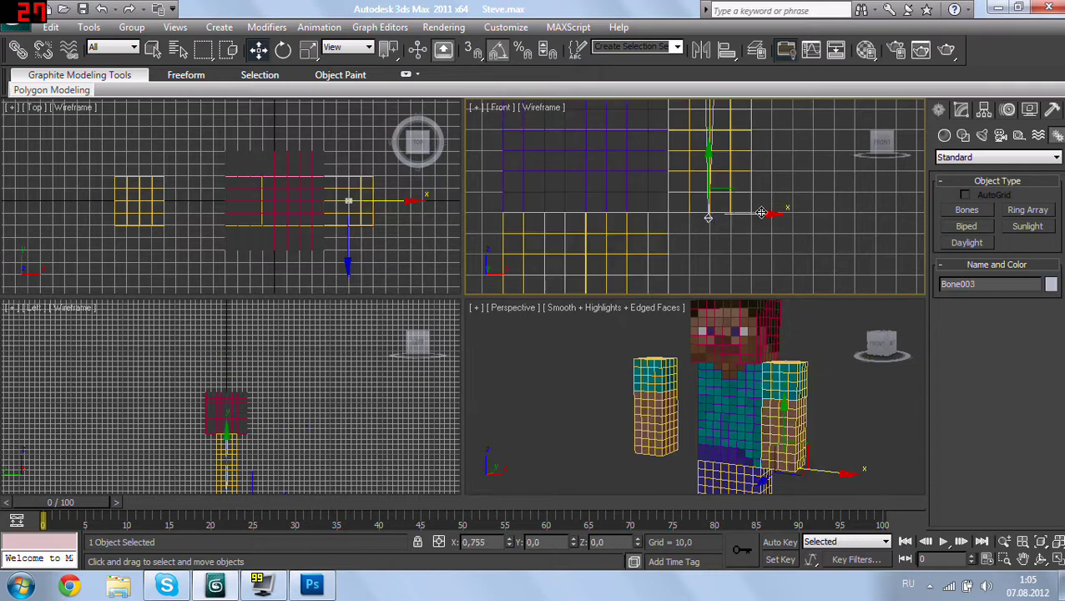
scroll(788, 191, down, 3)
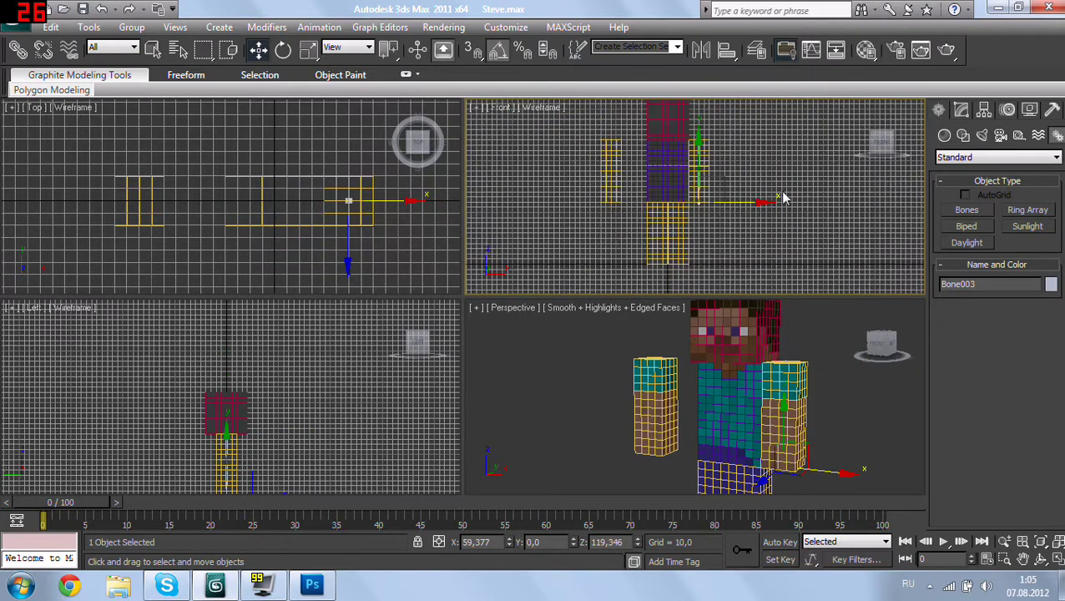
scroll(690, 219, down, 2)
drag(698, 227, 696, 224)
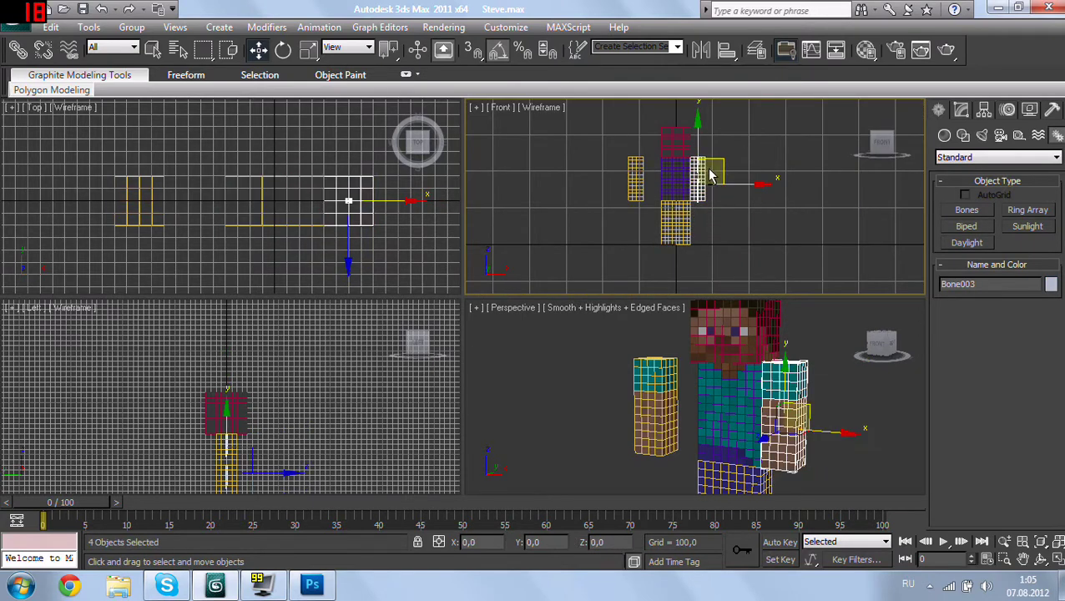
click(728, 186)
scroll(730, 185, up, 2)
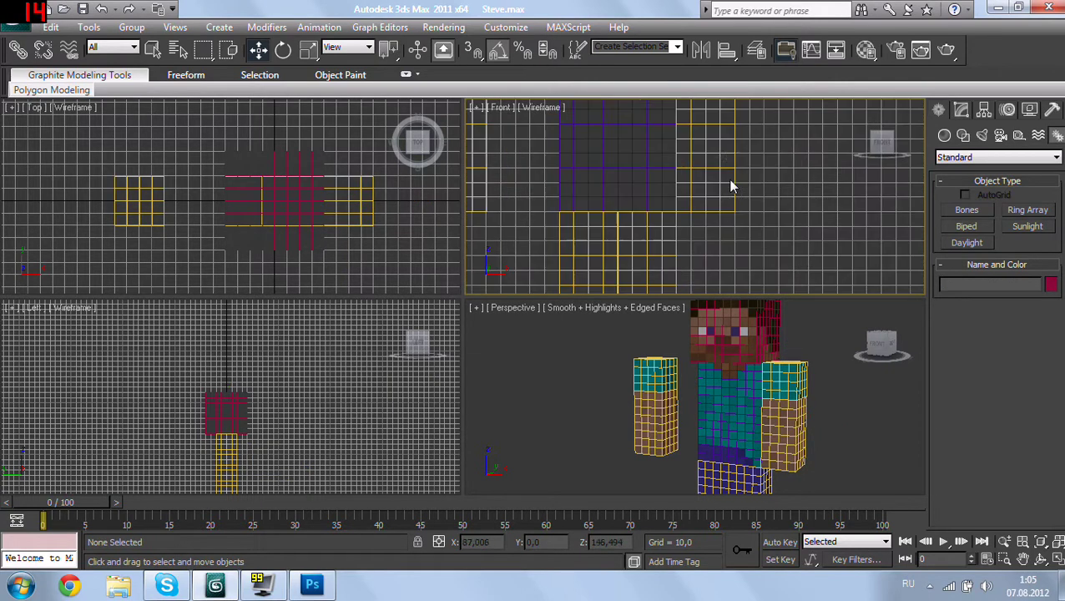
scroll(704, 202, up, 2)
scroll(683, 237, up, 2)
Step: Draw a two-bone chain from the arm's top, through a mid-arm elbow, to its bottom
click(959, 216)
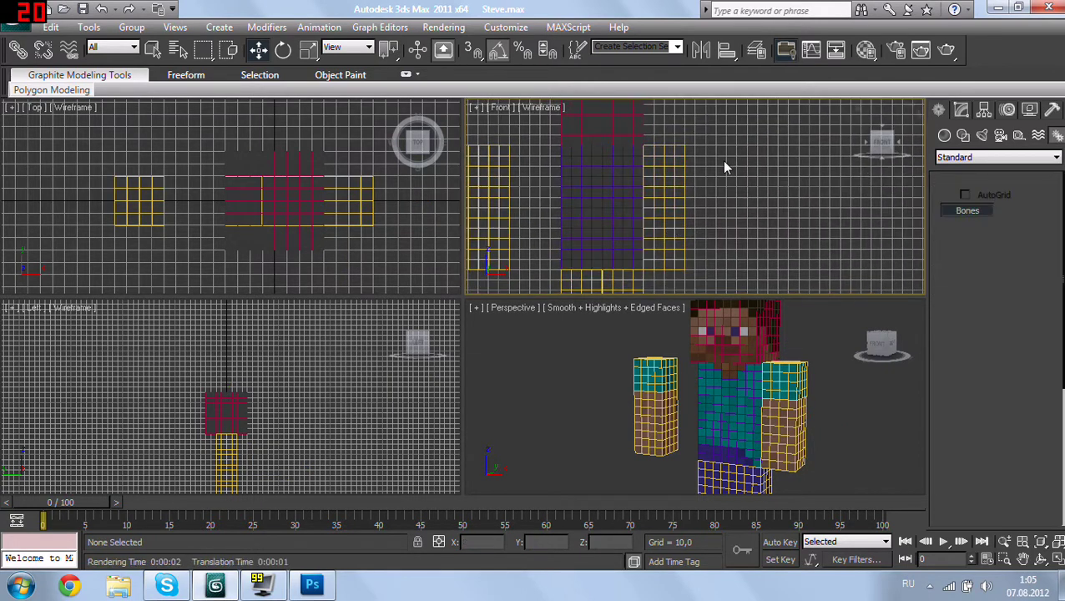
click(664, 141)
click(665, 218)
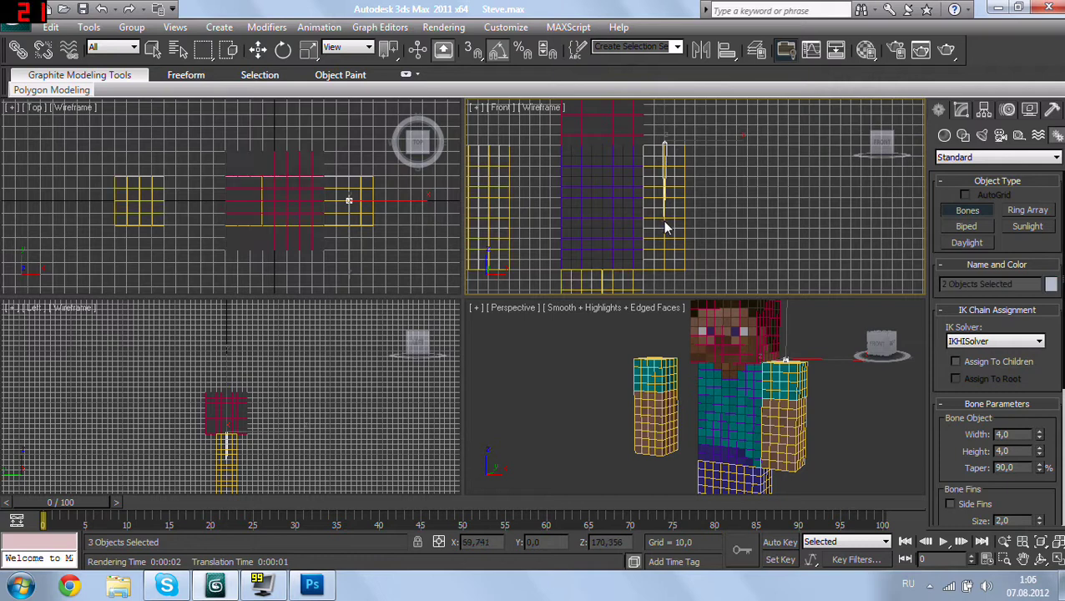
right_click(662, 267)
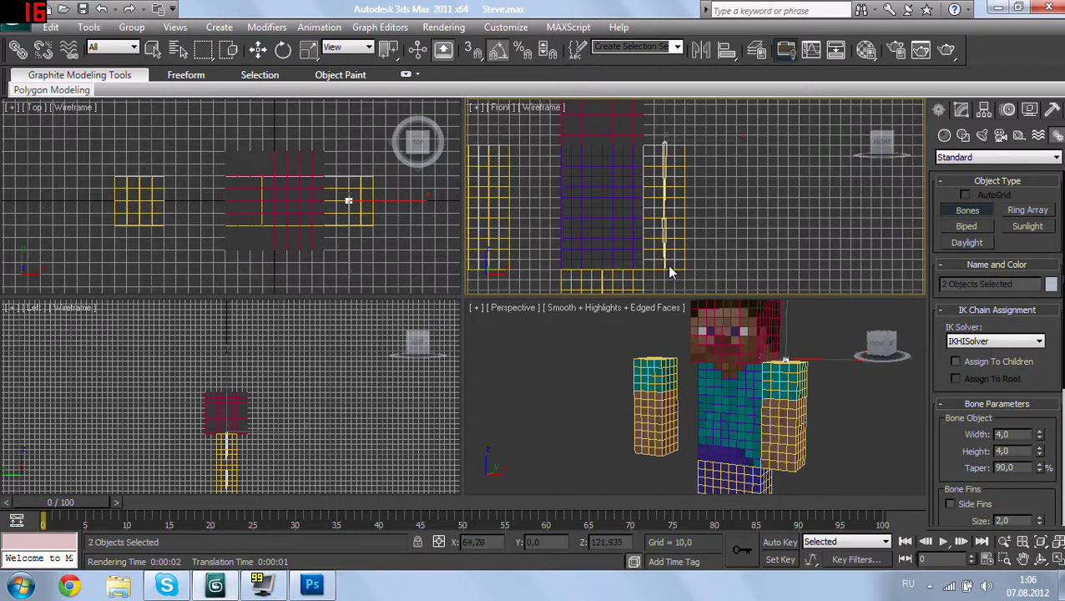
click(666, 149)
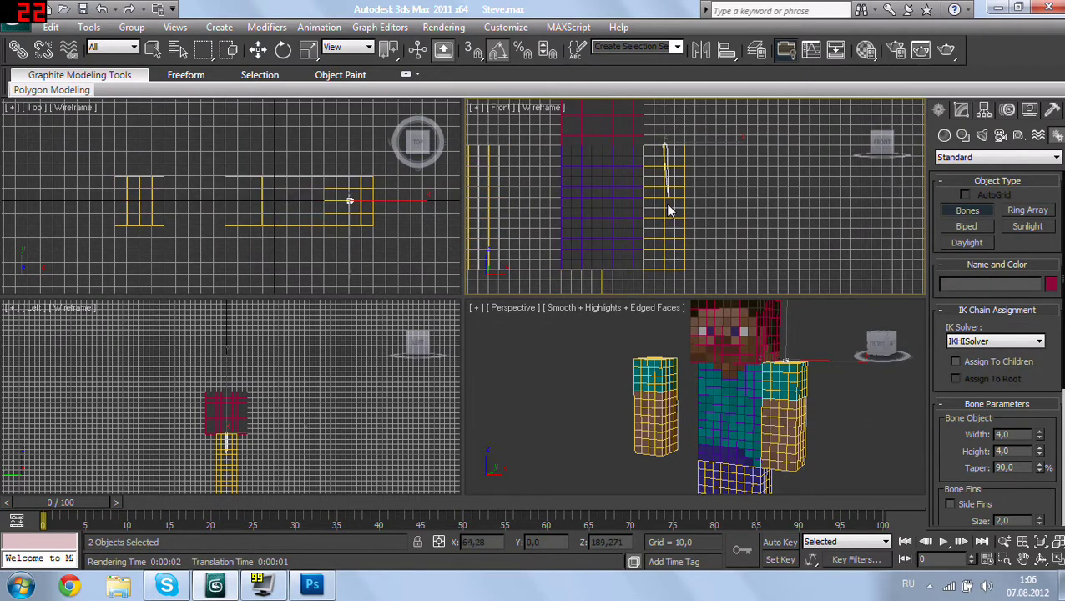
click(664, 215)
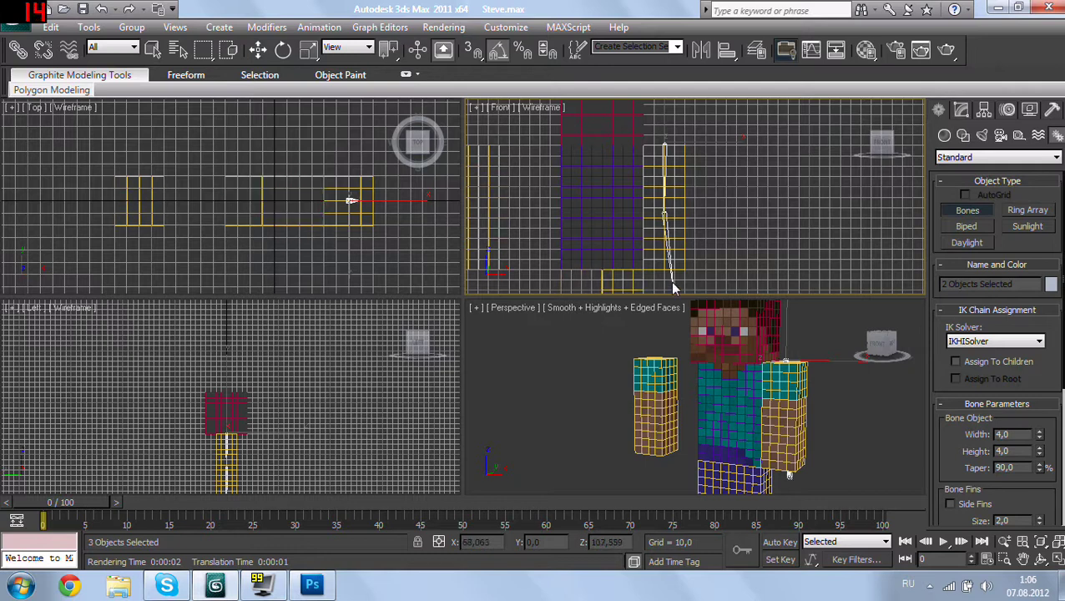
right_click(665, 276)
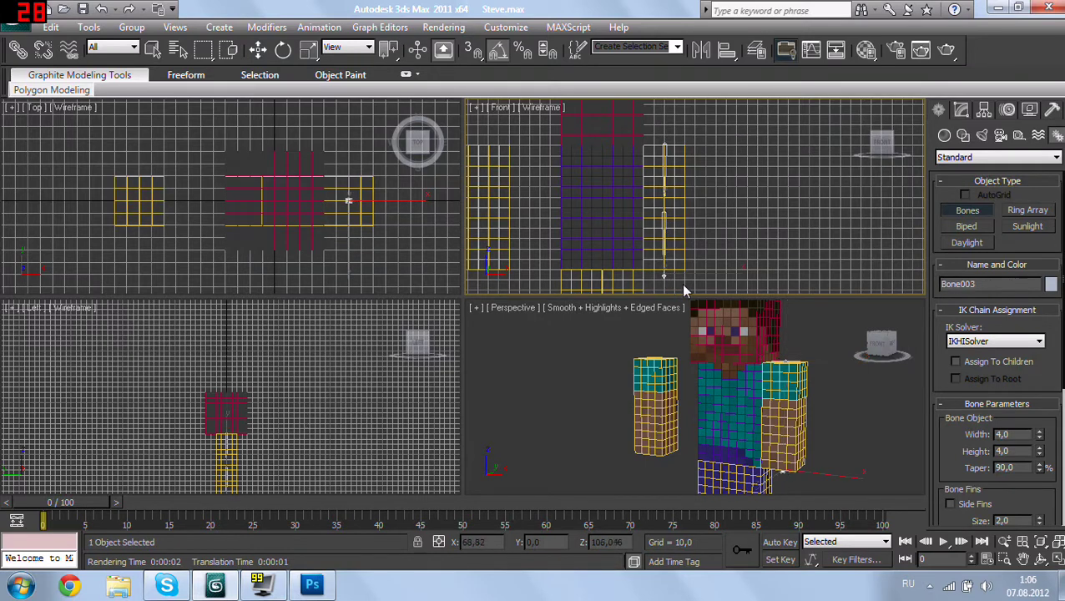
middle_drag(767, 214, 759, 193)
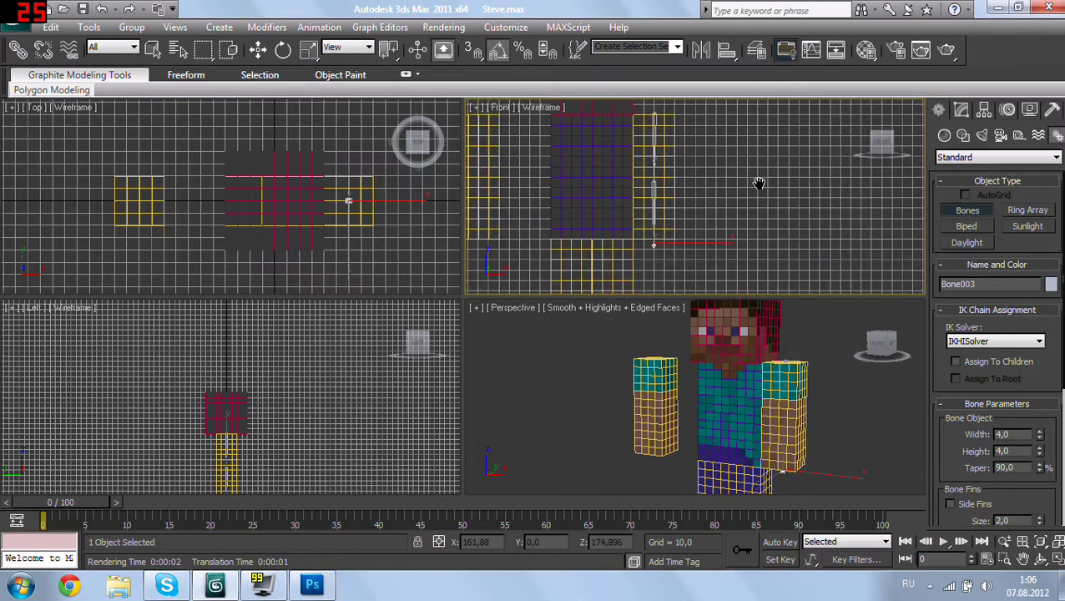
right_click(708, 212)
scroll(714, 220, up, 2)
scroll(731, 220, up, 2)
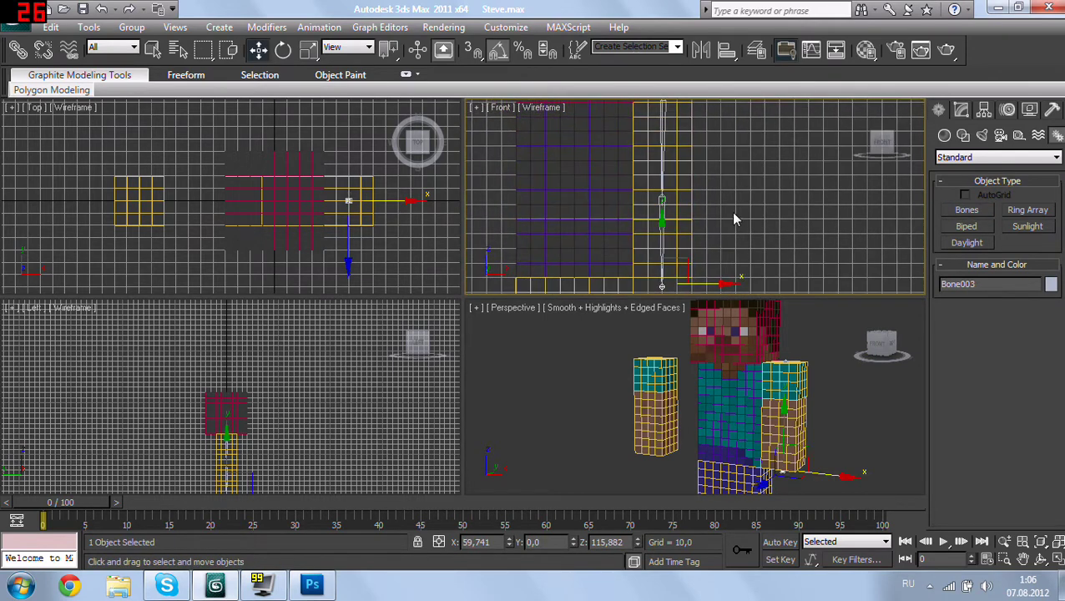
Step: Select the arm box, apply a Skin modifier to it, then delete the selection
click(682, 192)
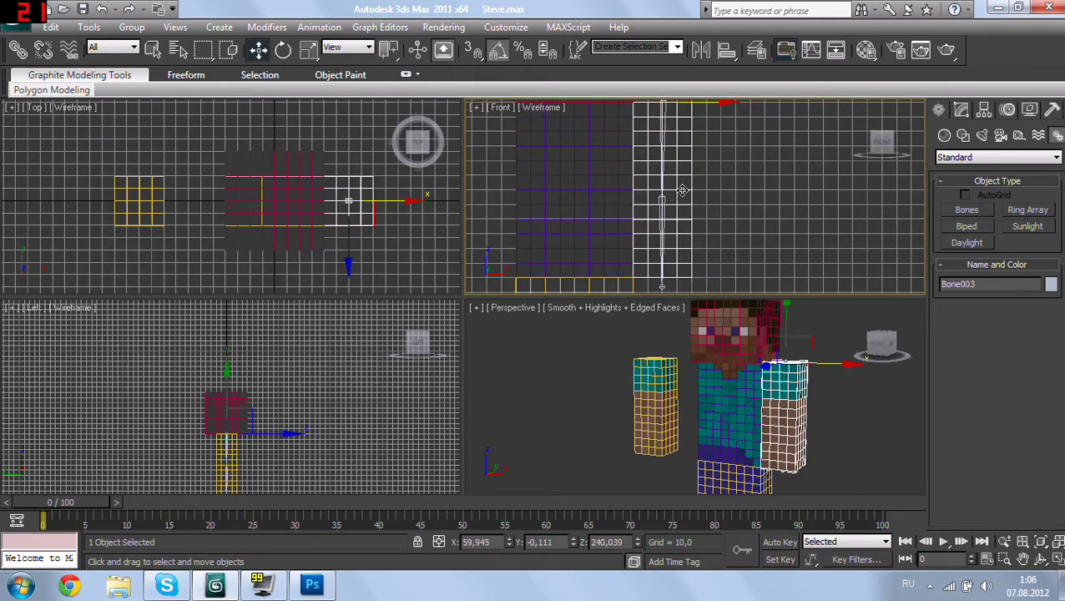
click(962, 109)
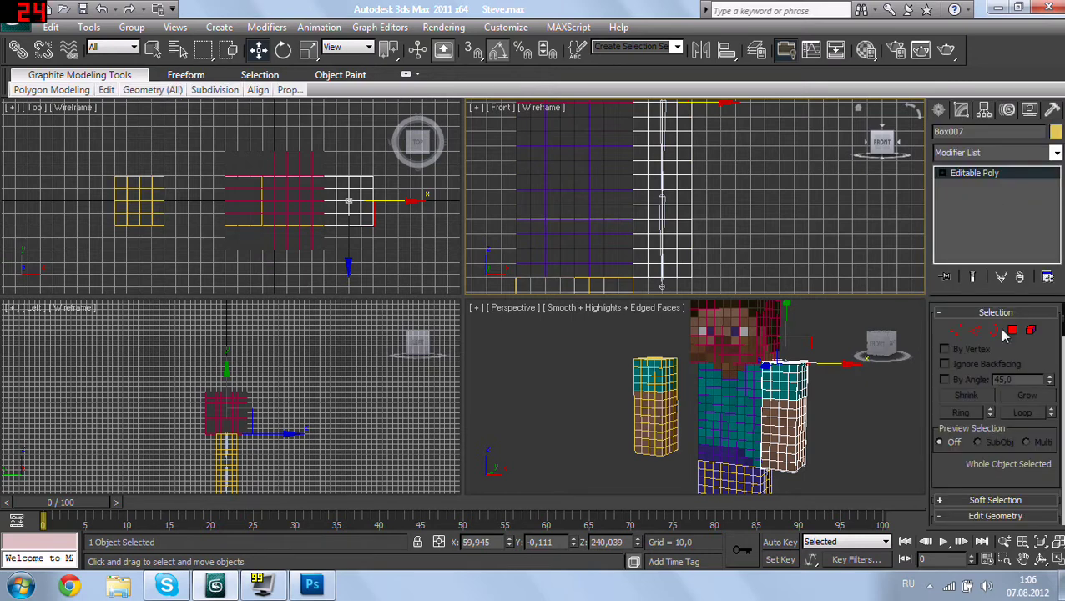
click(1056, 154)
scroll(1036, 419, down, 5)
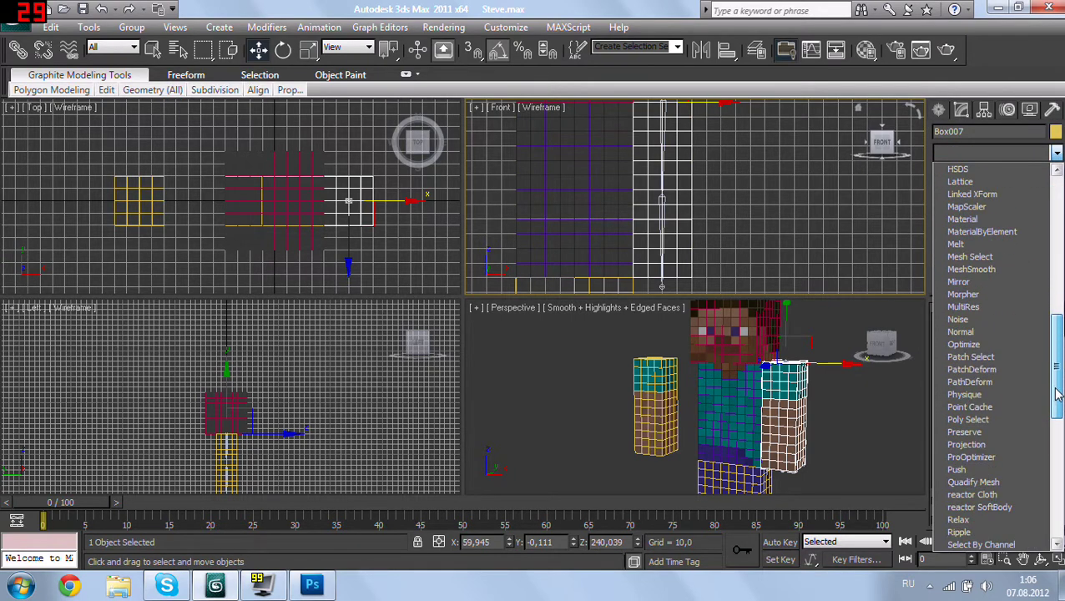
scroll(1035, 419, down, 5)
click(732, 198)
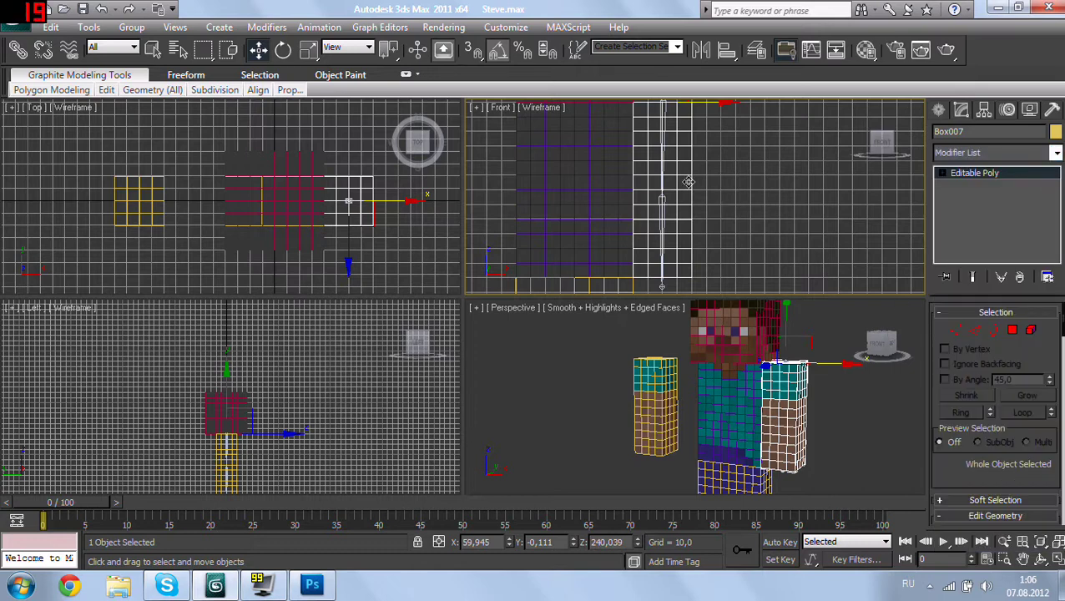
scroll(690, 181, down, 2)
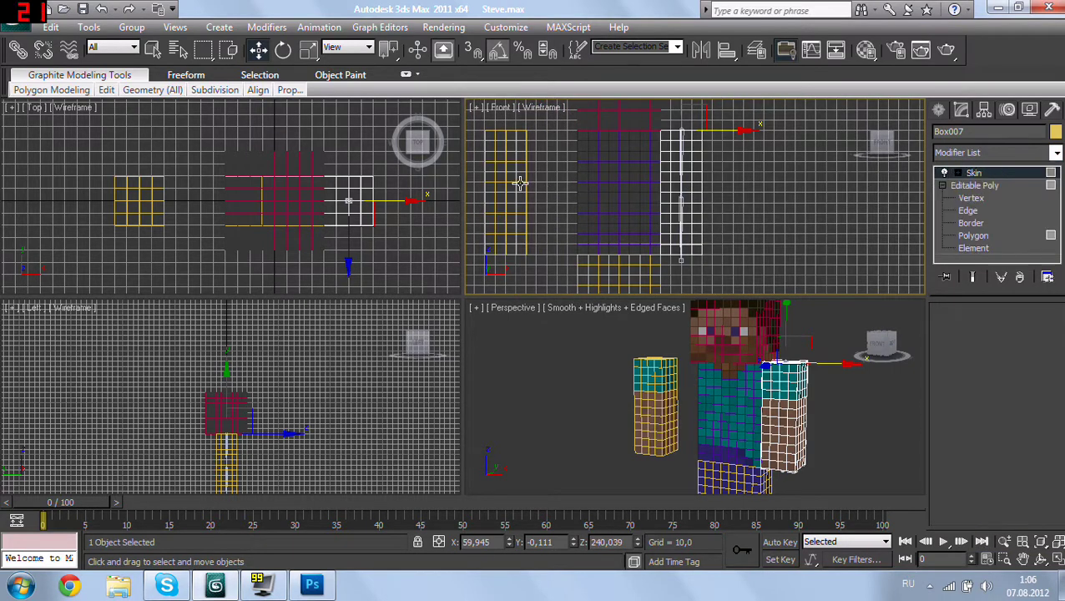
key(Delete)
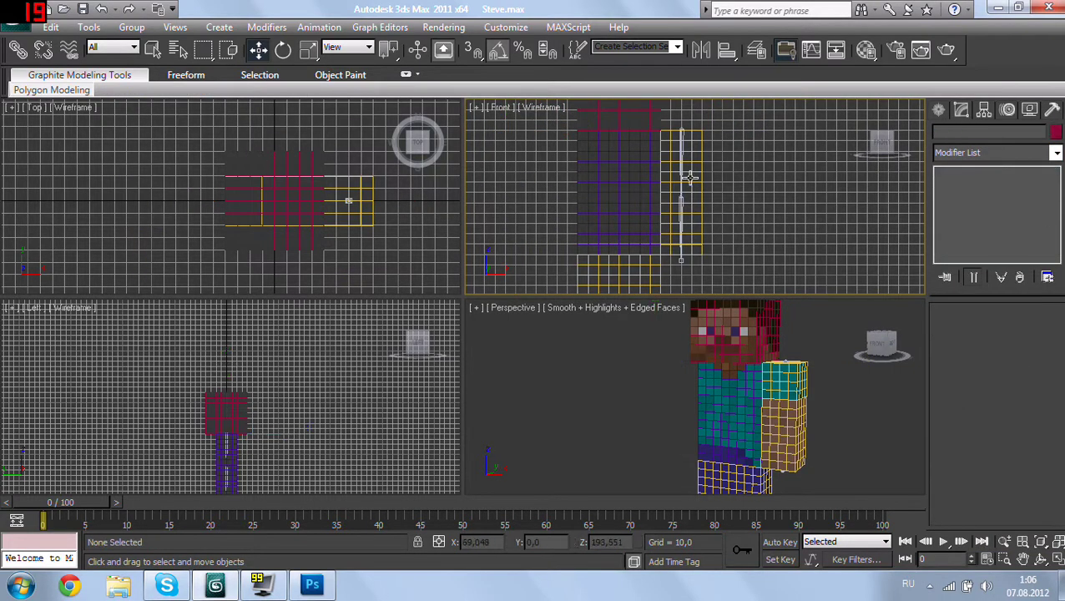
Step: Clone the arm as a Copy named Box009 and mirror it to Steve's opposite side
click(691, 177)
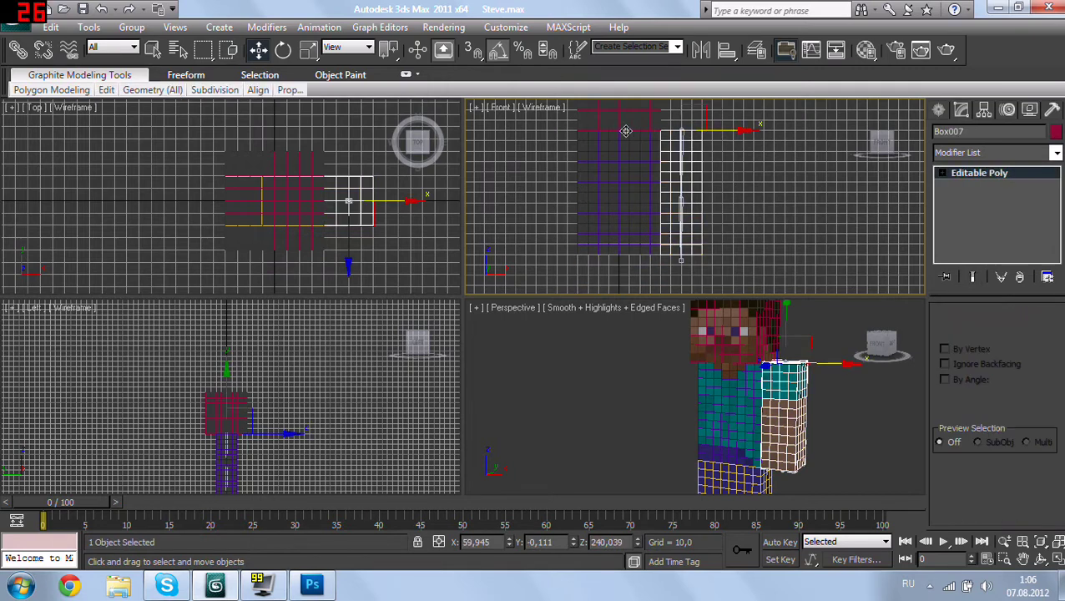
shift+drag(605, 130, 592, 130)
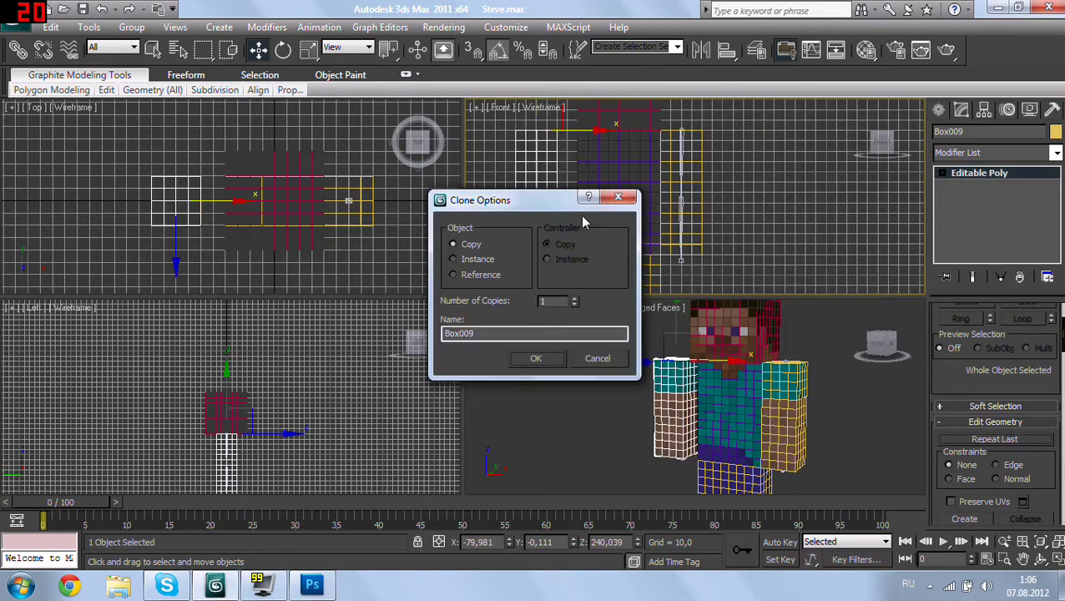
click(535, 358)
click(701, 50)
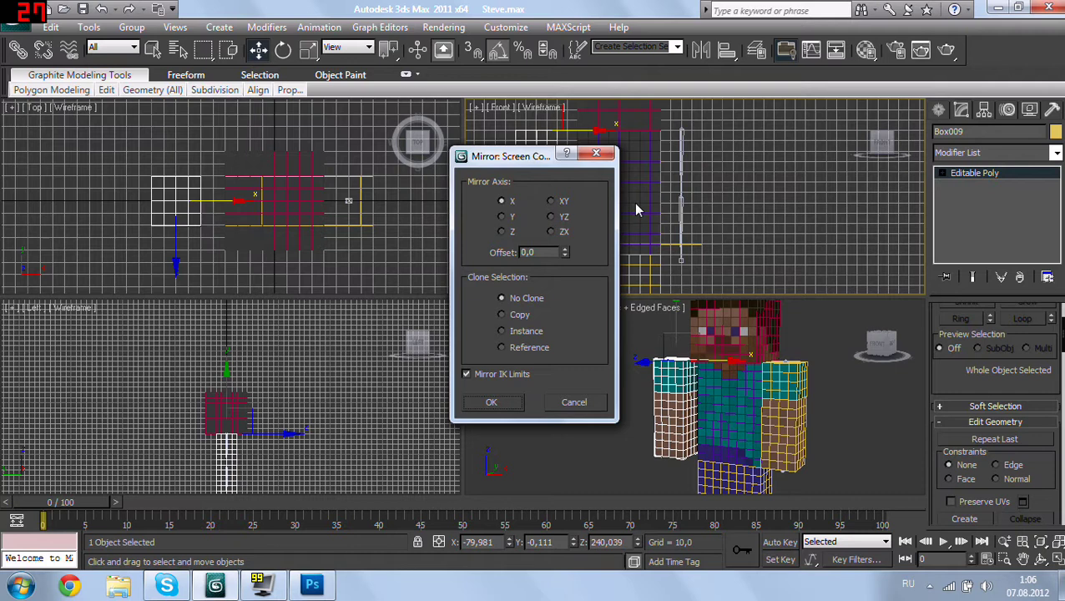
click(500, 403)
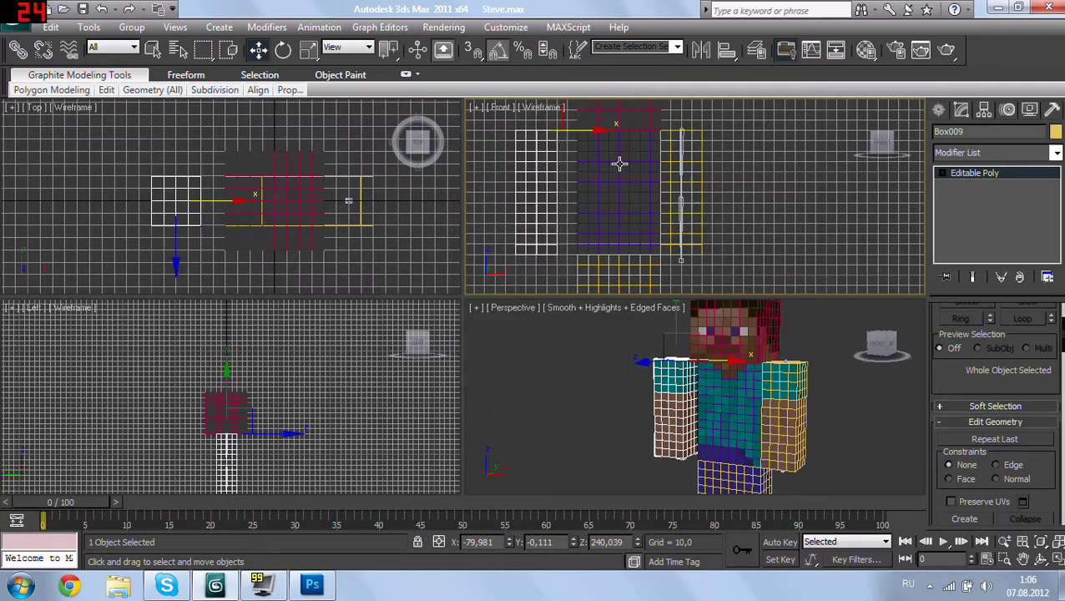
click(704, 214)
Step: Add a Skin modifier to the arm Box007 and frame the arm in the Front view
click(1057, 153)
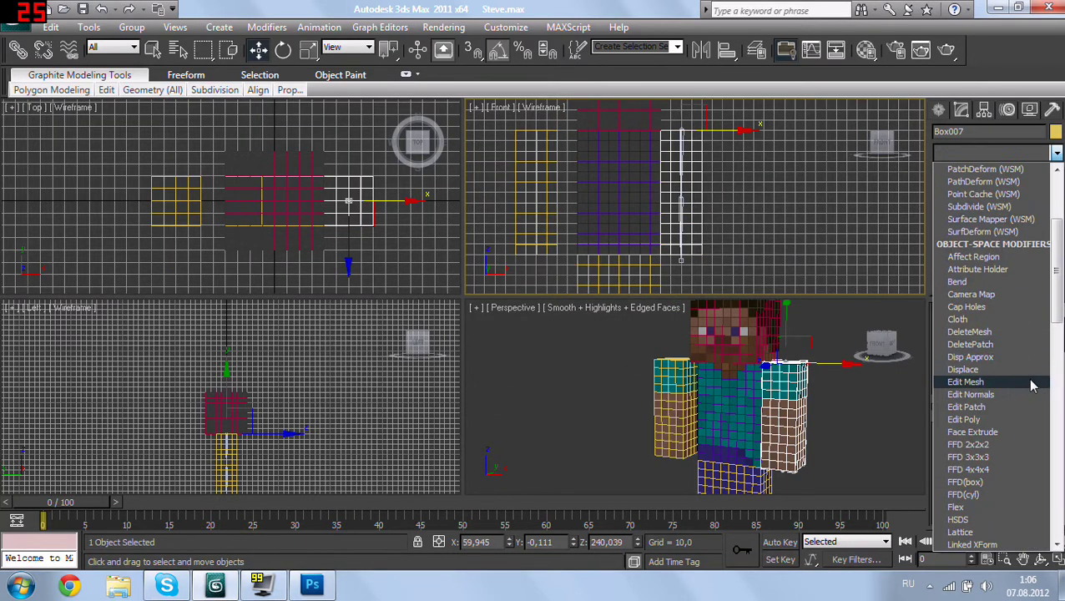
scroll(1002, 400, down, 10)
scroll(982, 426, down, 3)
scroll(977, 422, down, 2)
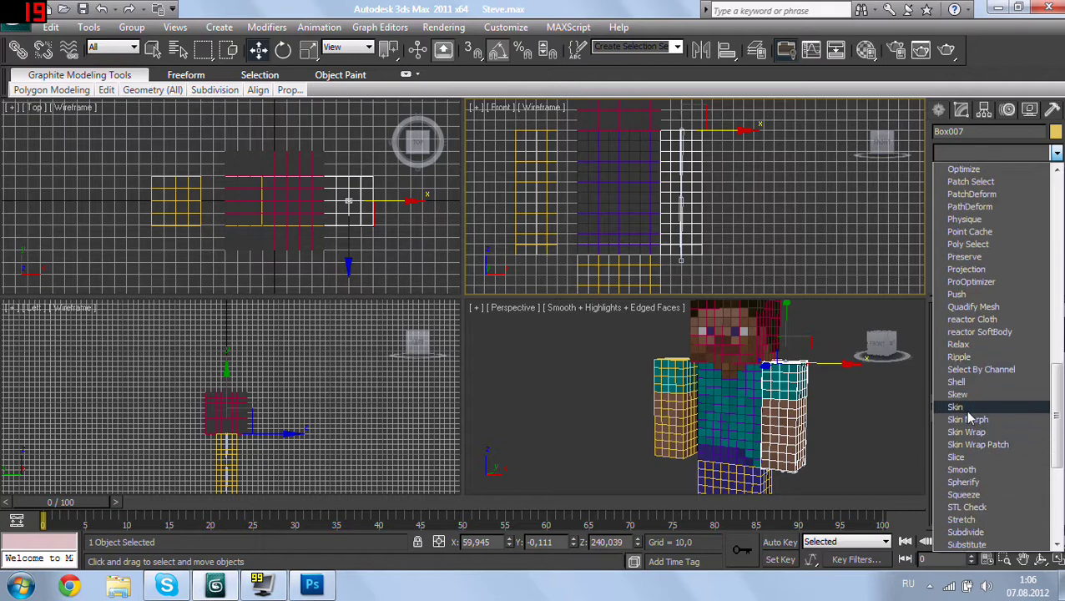
key(Return)
middle_drag(585, 179, 728, 207)
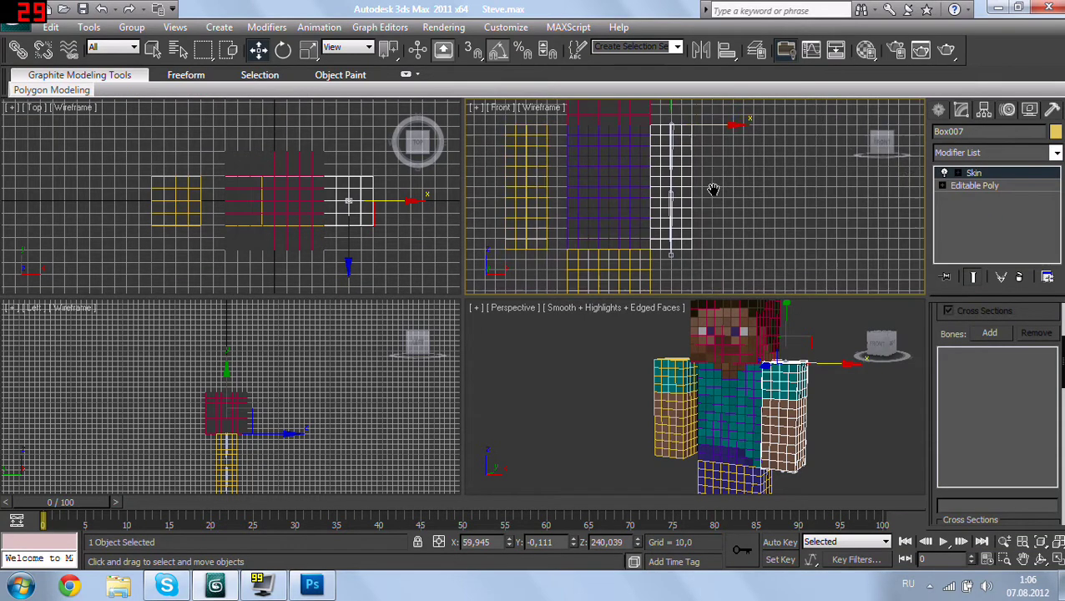
scroll(735, 213, up, 3)
Step: Check the bones inside the arm, then reselect the skinned arm mesh Box007
click(671, 144)
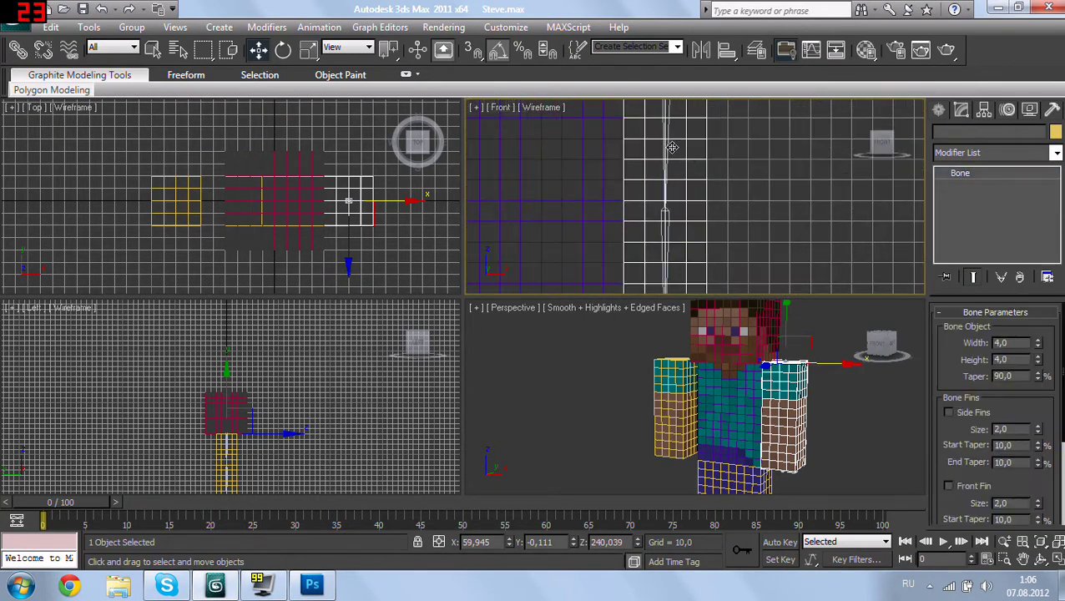
ctrl+click(668, 216)
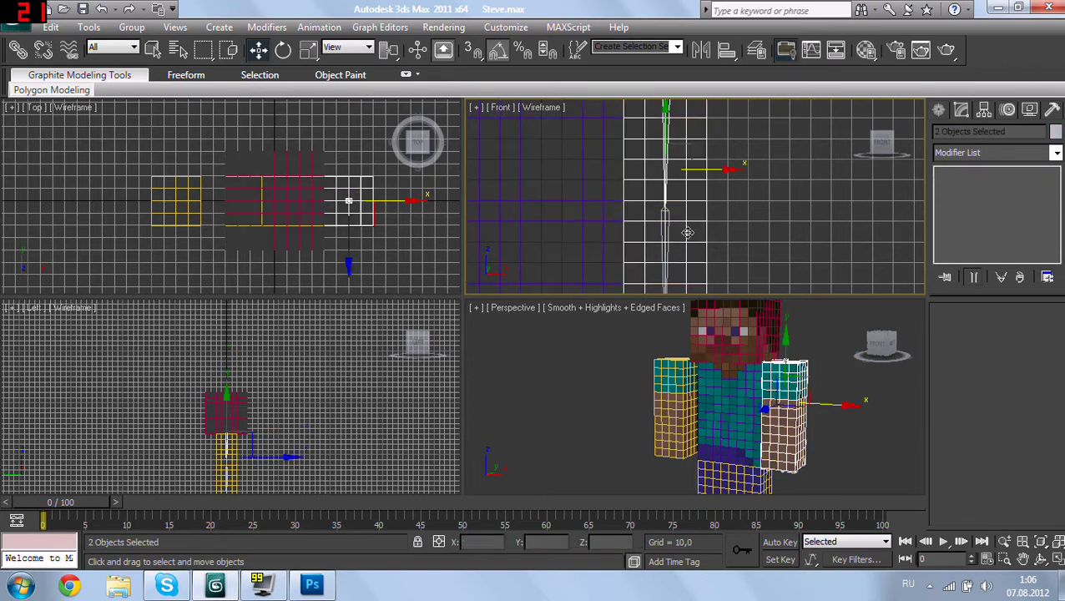
click(673, 221)
ctrl+click(675, 218)
click(678, 219)
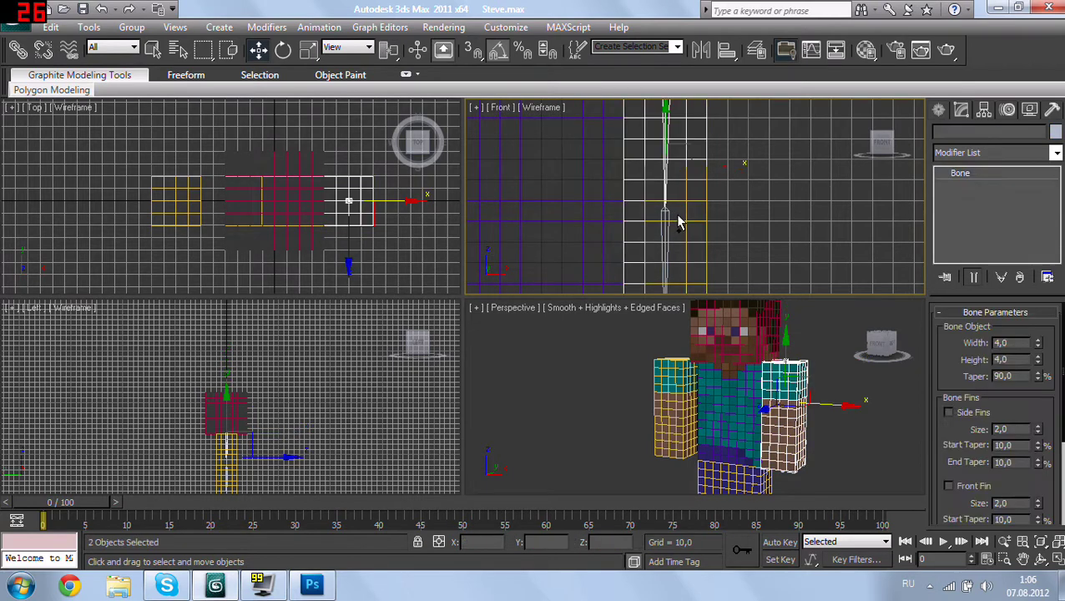
mouse_move(678, 219)
middle_down()
mouse_move(703, 181)
mouse_move(671, 207)
middle_up()
click(671, 207)
scroll(718, 199, down, 2)
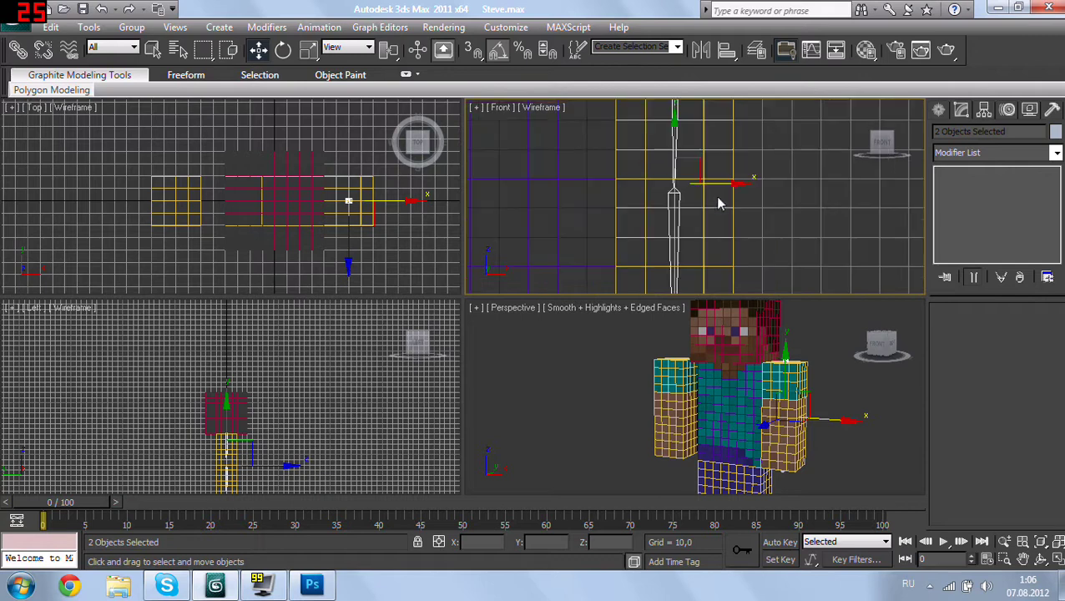
Step: Add Bone001, Bone002 and Bone003 to the arm's Skin modifier
click(990, 335)
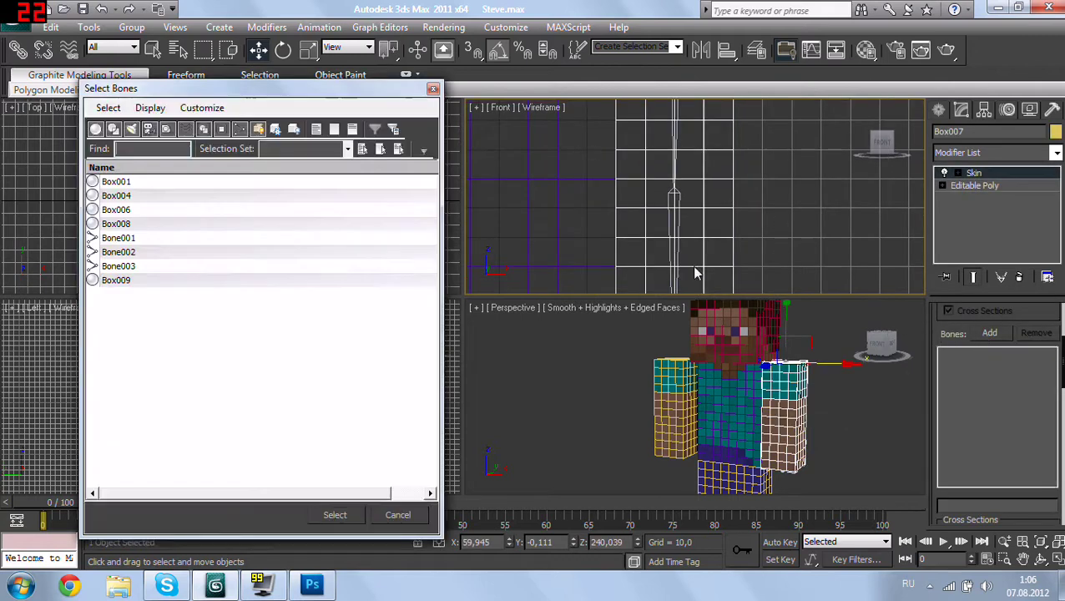
click(154, 239)
shift+click(151, 268)
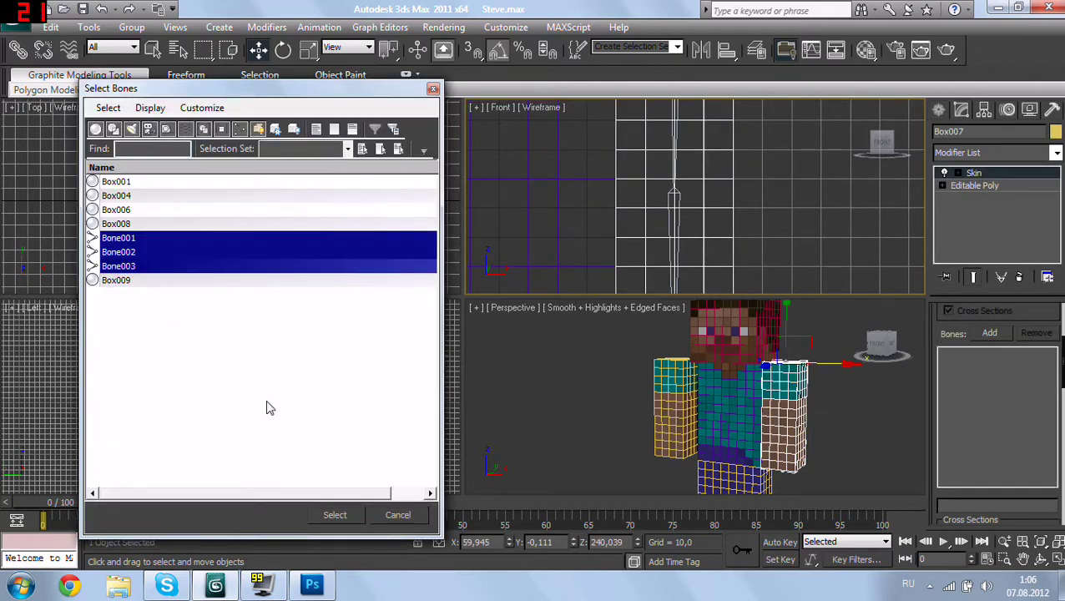
click(335, 515)
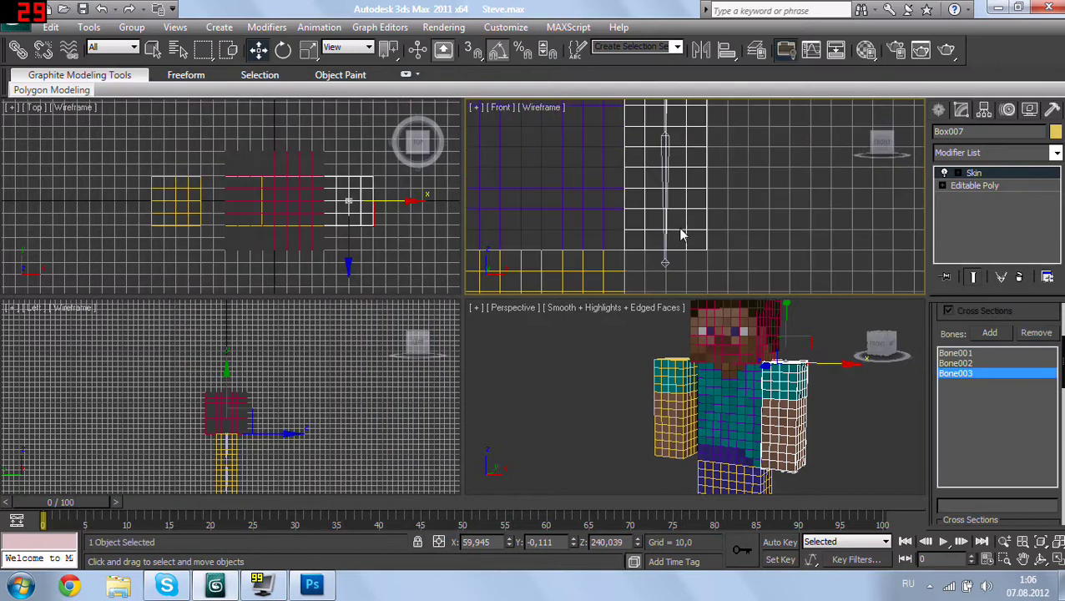
click(666, 265)
drag(666, 266, 688, 177)
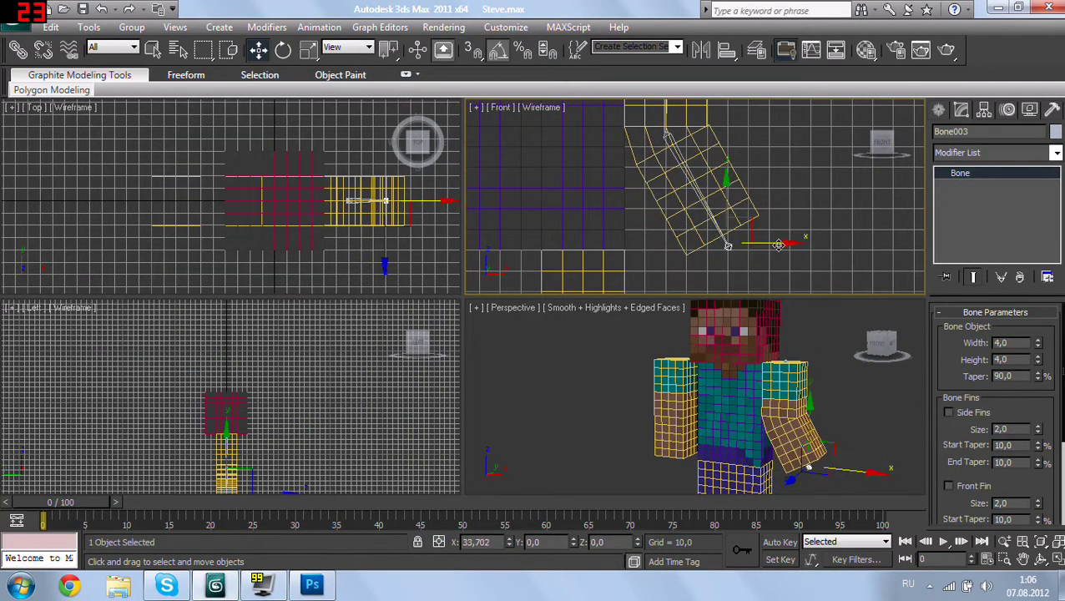
click(673, 162)
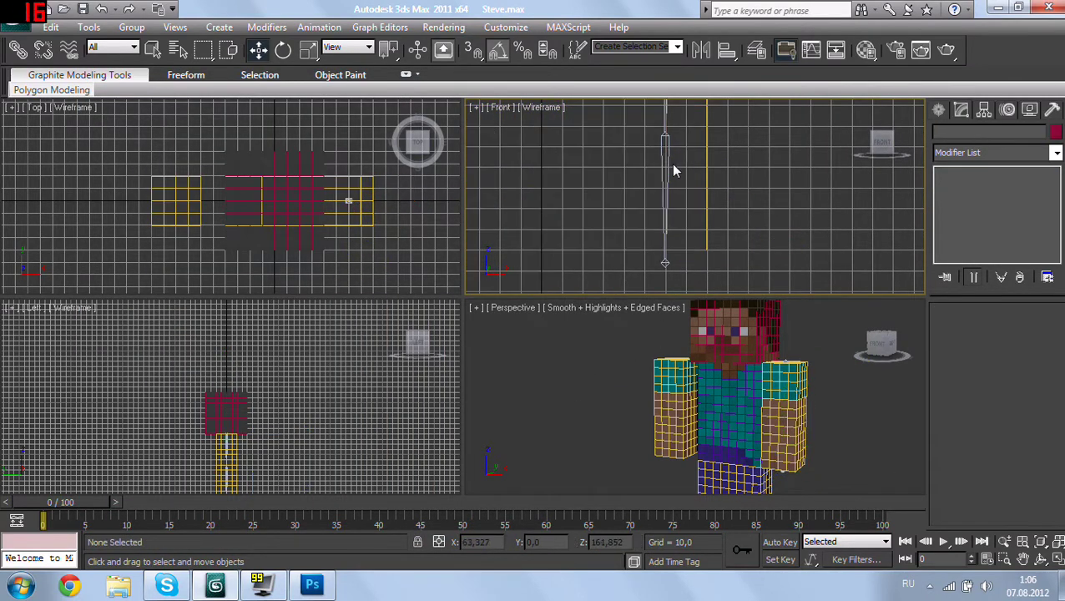
mouse_move(673, 167)
middle_down()
mouse_move(680, 180)
mouse_move(649, 151)
middle_up()
click(633, 162)
scroll(635, 162, down, 3)
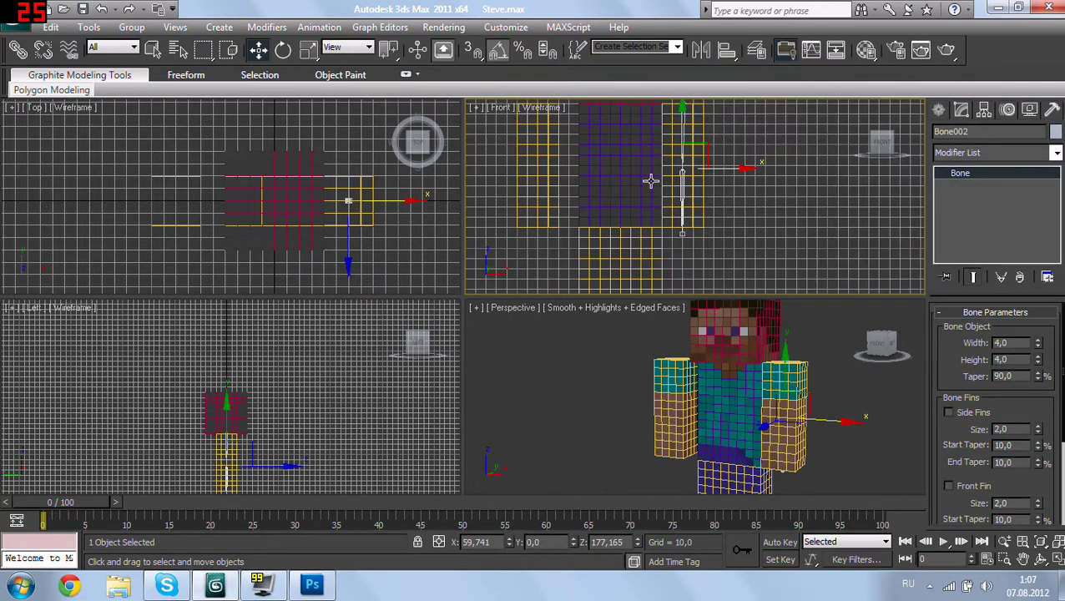
drag(734, 168, 787, 157)
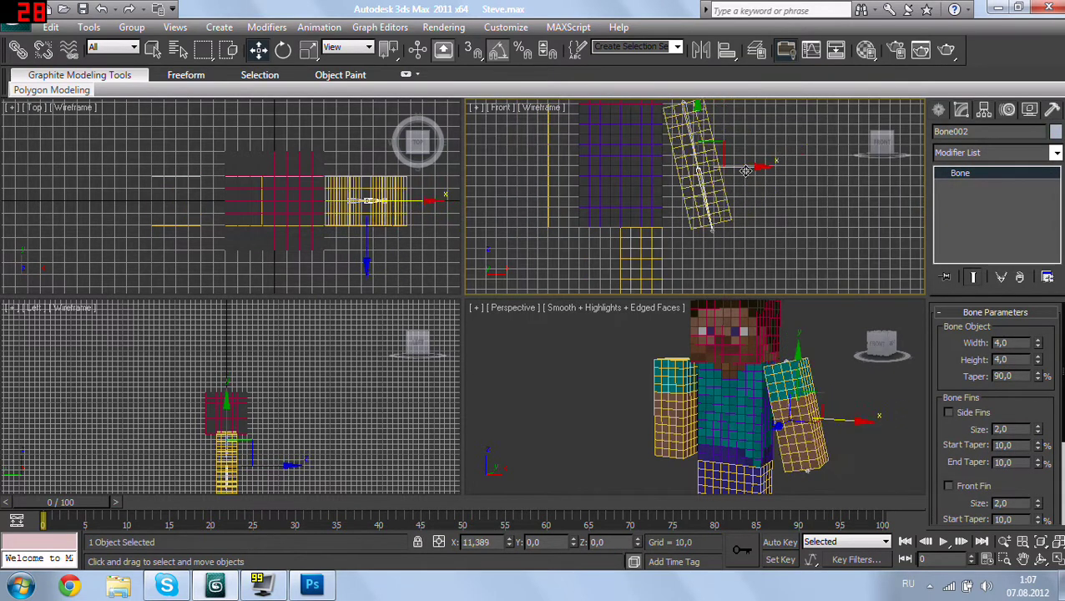
key(ctrl+z)
scroll(723, 159, up, 3)
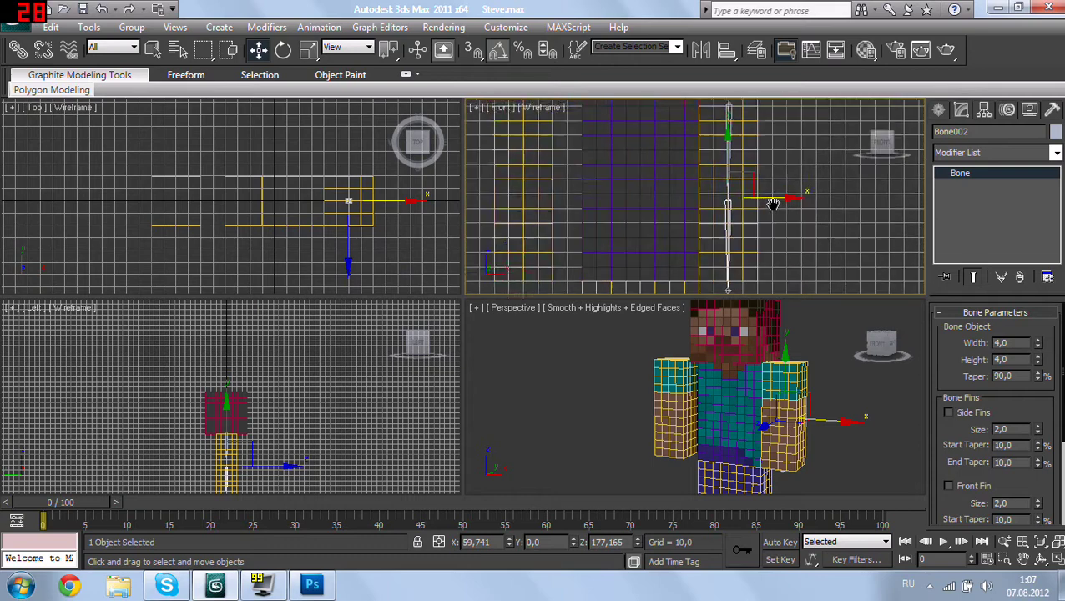
scroll(781, 202, down, 5)
scroll(696, 209, up, 2)
scroll(713, 214, up, 1)
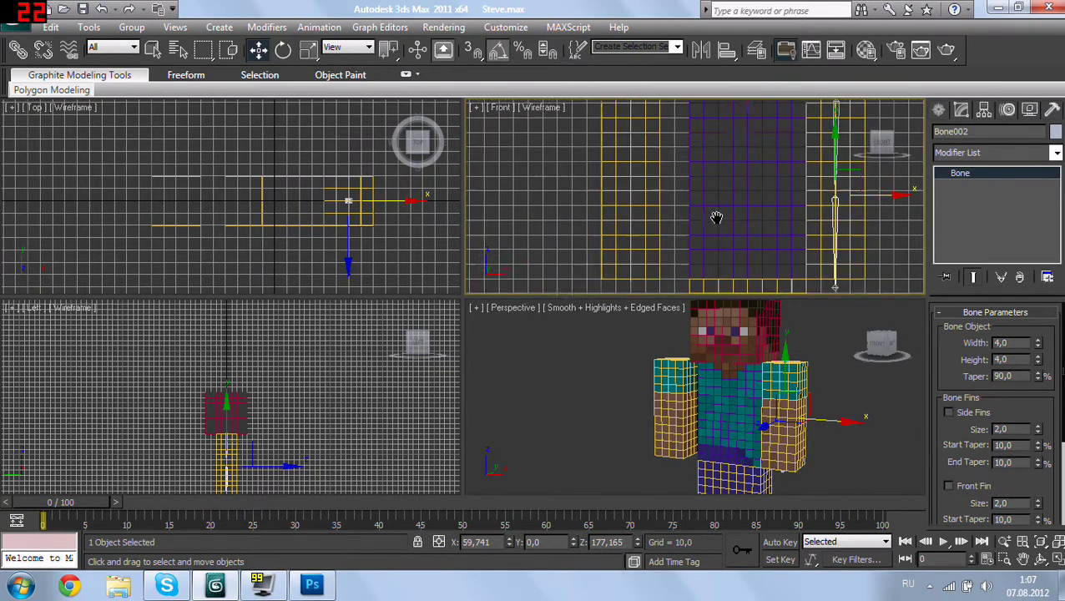
scroll(716, 219, up, 1)
click(1053, 110)
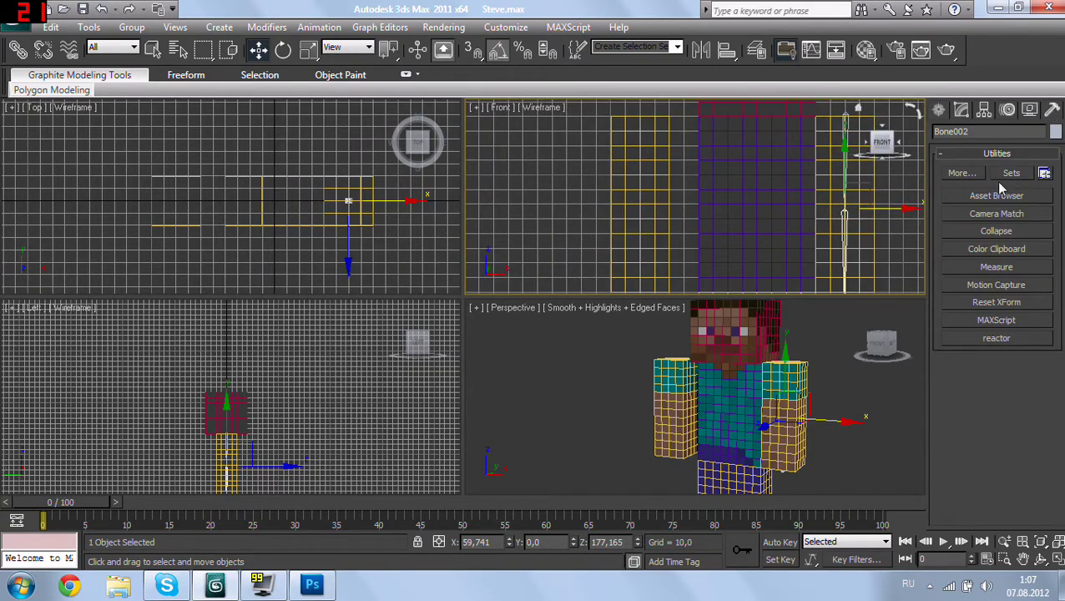
Step: Draw a new bone chain from the top of Box009 down to its bottom, then select Box009
click(938, 110)
click(968, 209)
scroll(666, 157, down, 2)
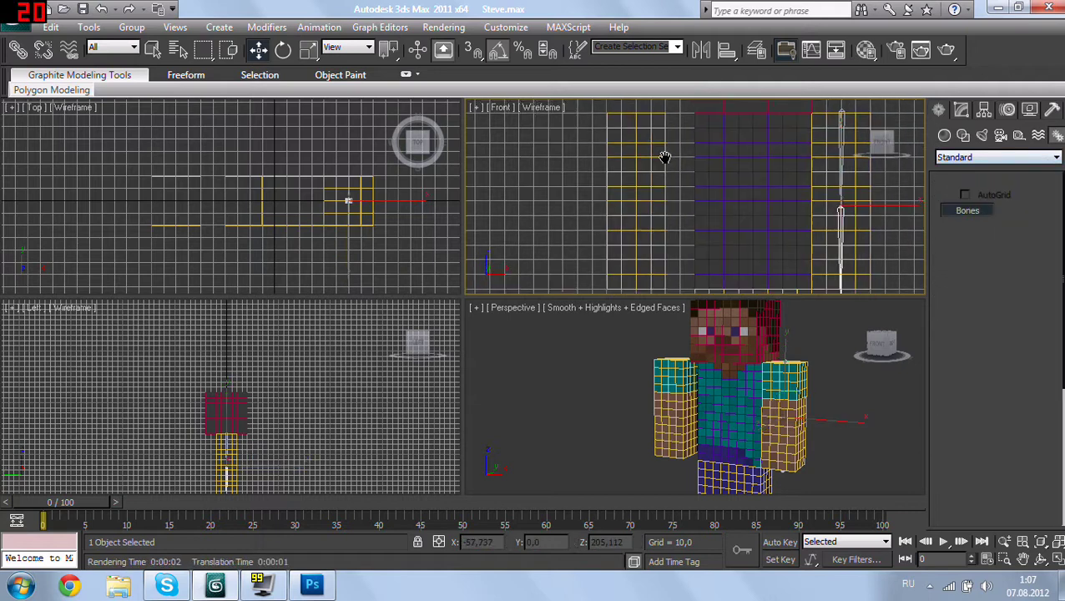
scroll(657, 154, down, 1)
click(656, 152)
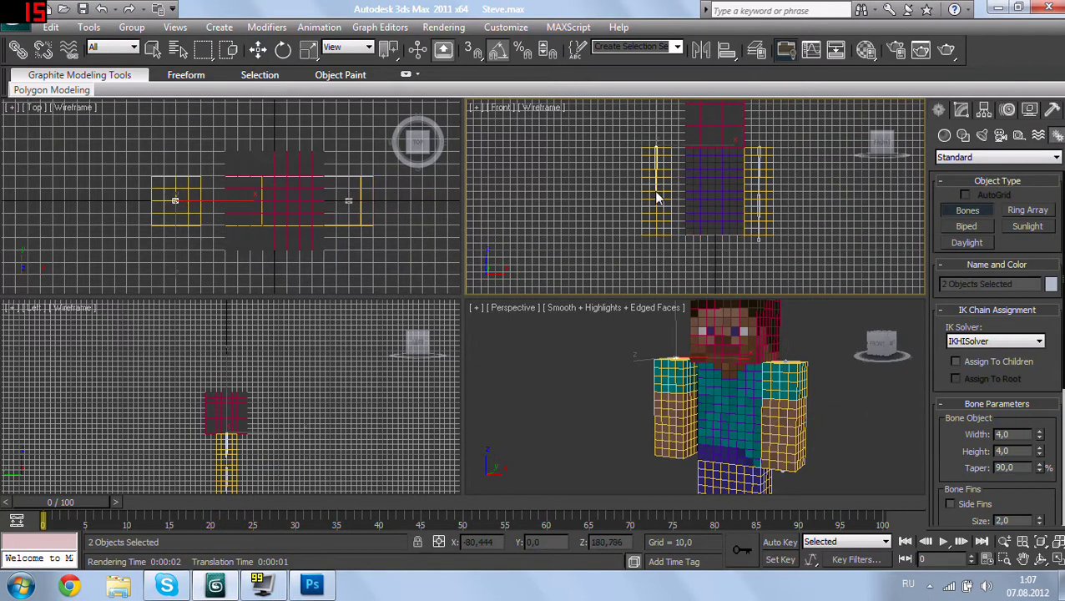
right_click(656, 241)
scroll(673, 231, up, 2)
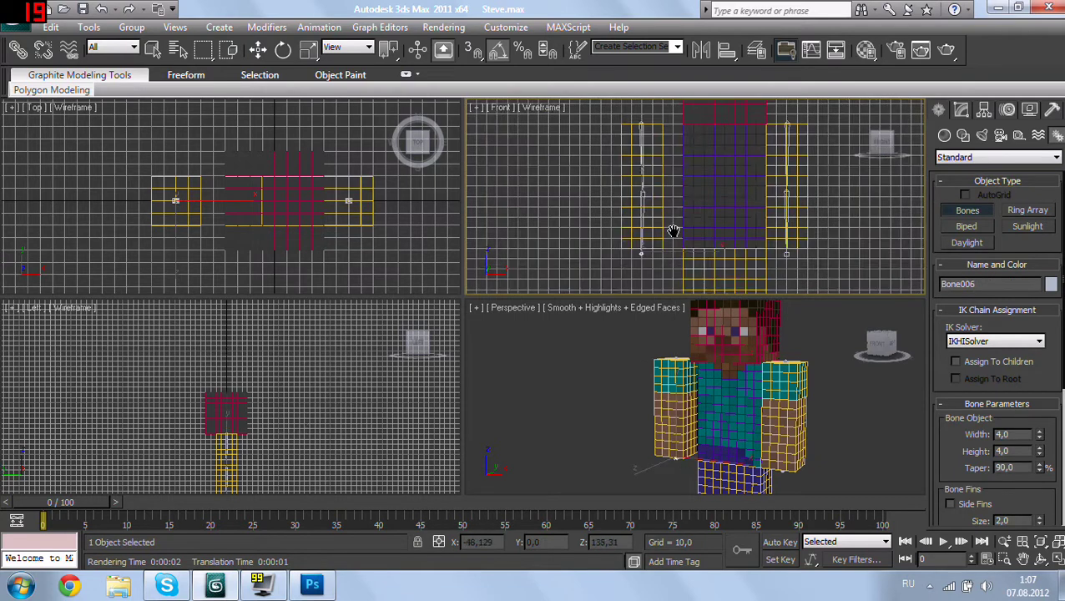
middle_drag(673, 230, 665, 232)
scroll(632, 166, up, 2)
key(w)
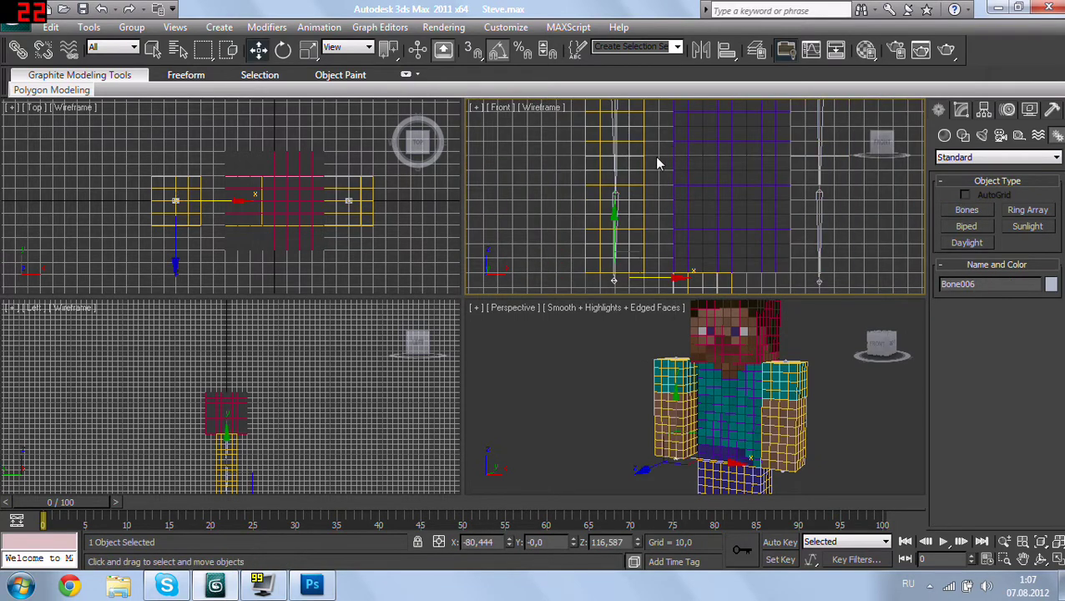
click(639, 160)
Step: Add a Skin modifier to Box009 and bind it to Bone004, Bone005 and Bone006
click(962, 111)
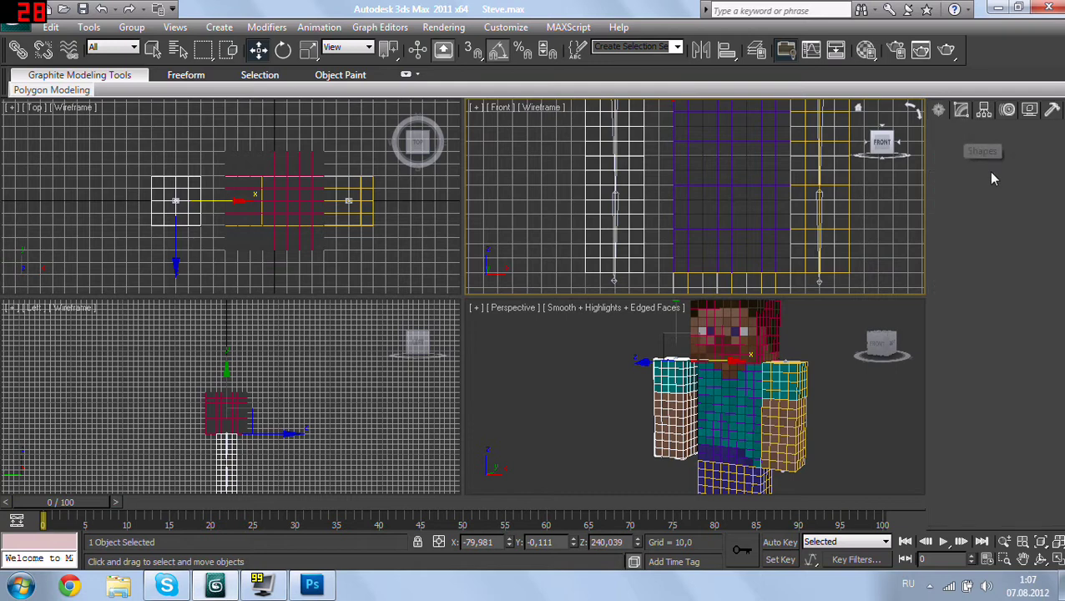
click(1057, 154)
scroll(1002, 434, down, 5)
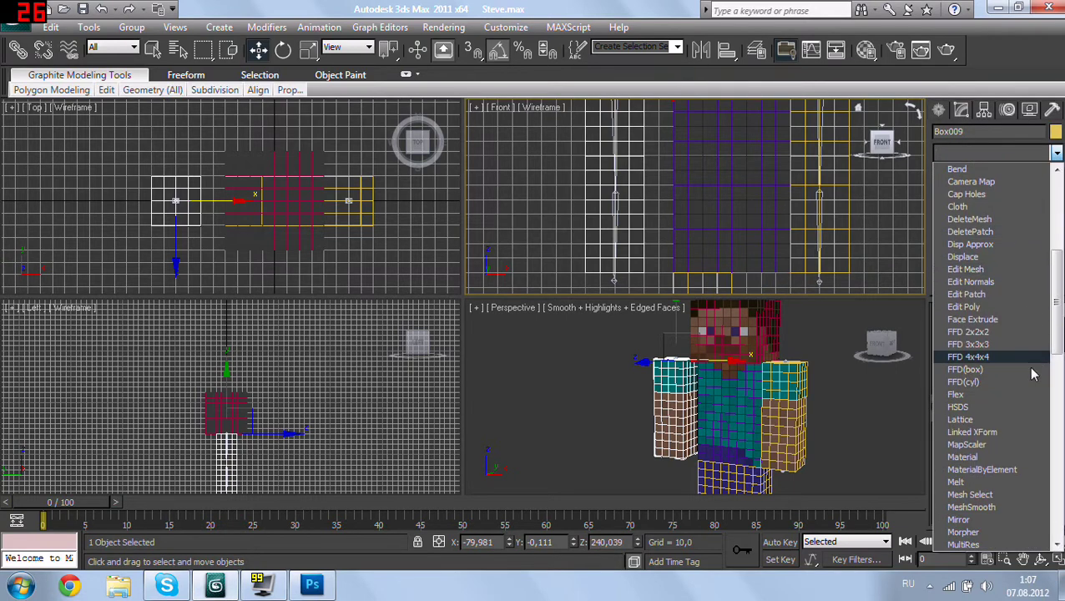
scroll(1002, 434, down, 8)
scroll(1002, 434, down, 5)
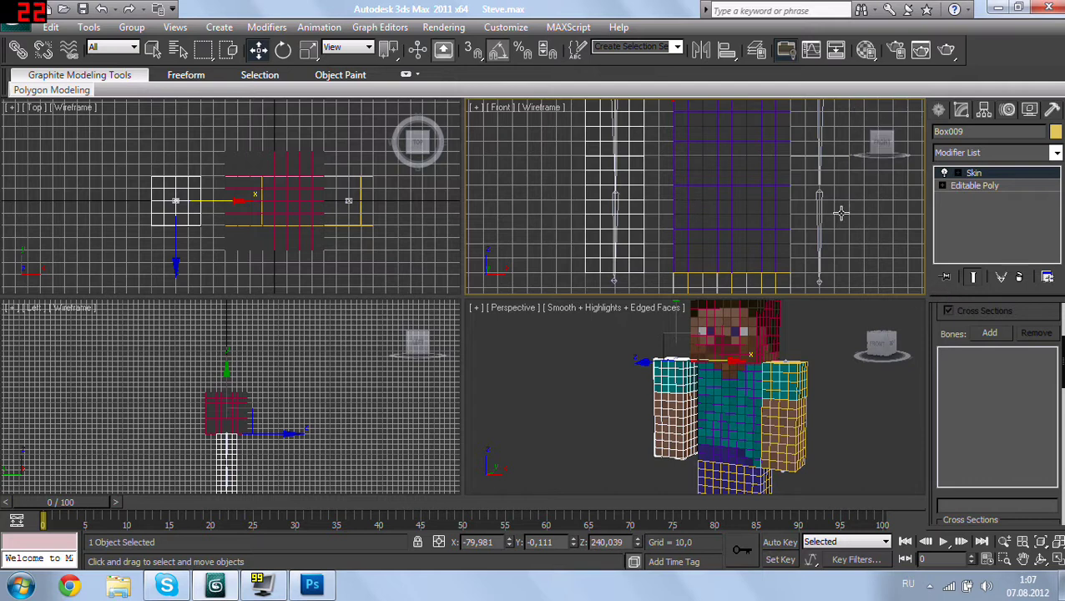
click(990, 333)
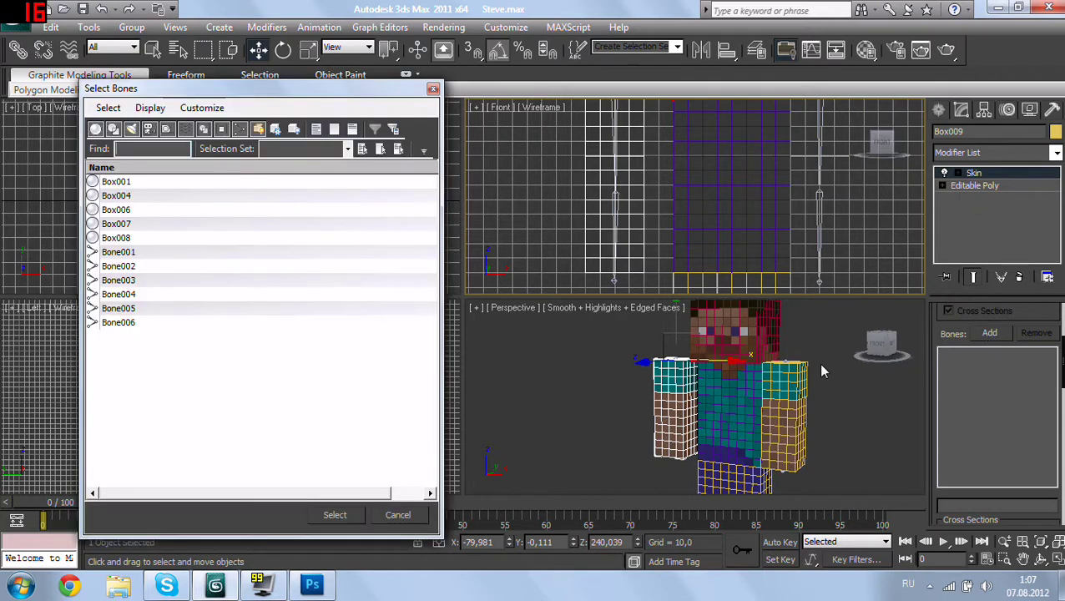
click(125, 294)
shift+click(140, 323)
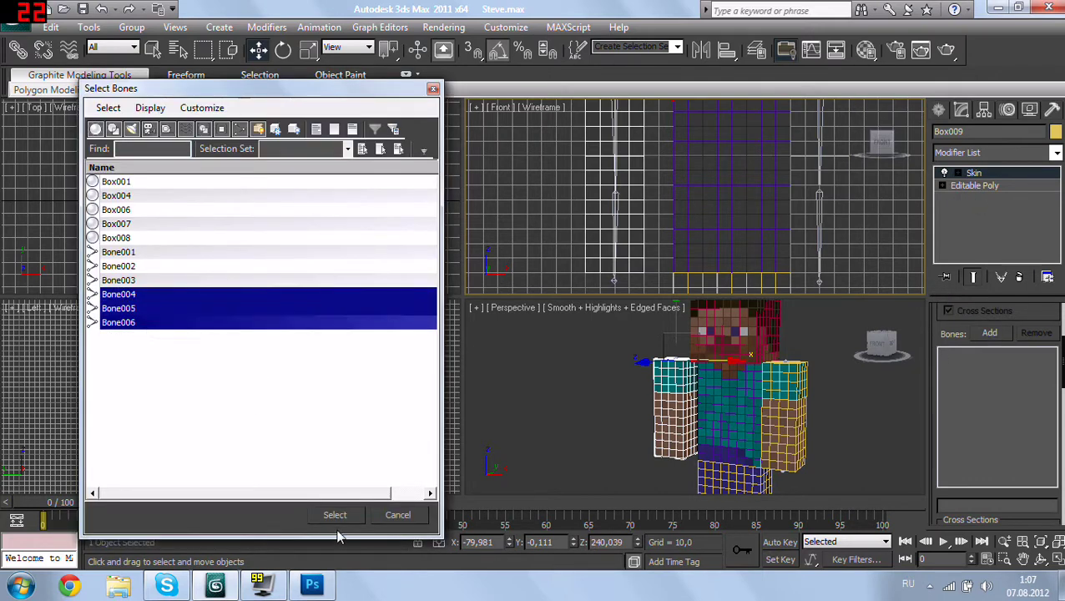
click(335, 515)
Step: Test the arm's skin by bending Bone006, then undo the bend
click(614, 282)
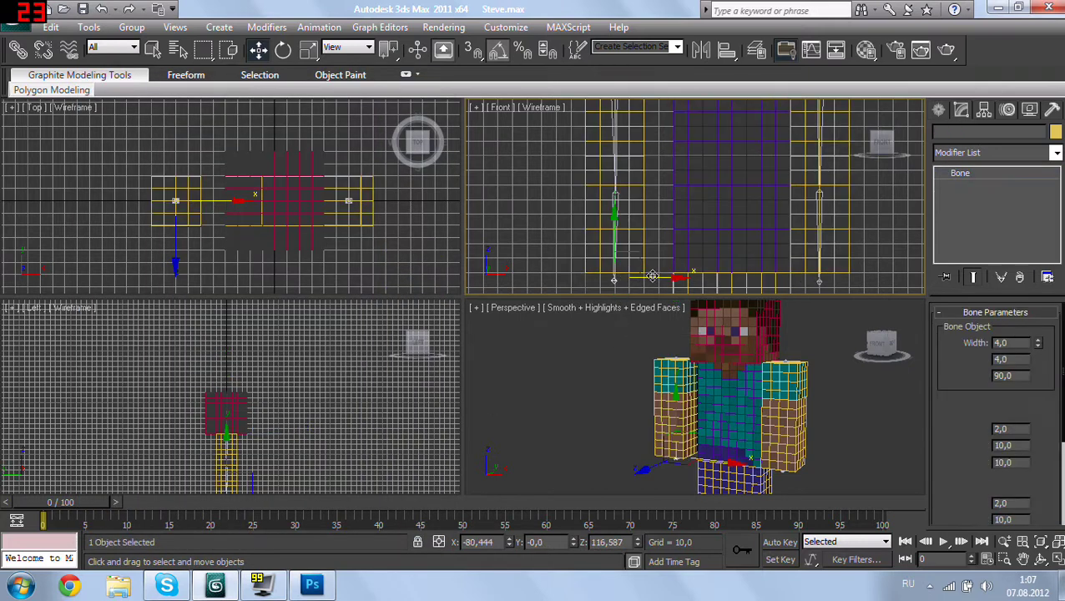
drag(615, 283, 593, 269)
key(ctrl+z)
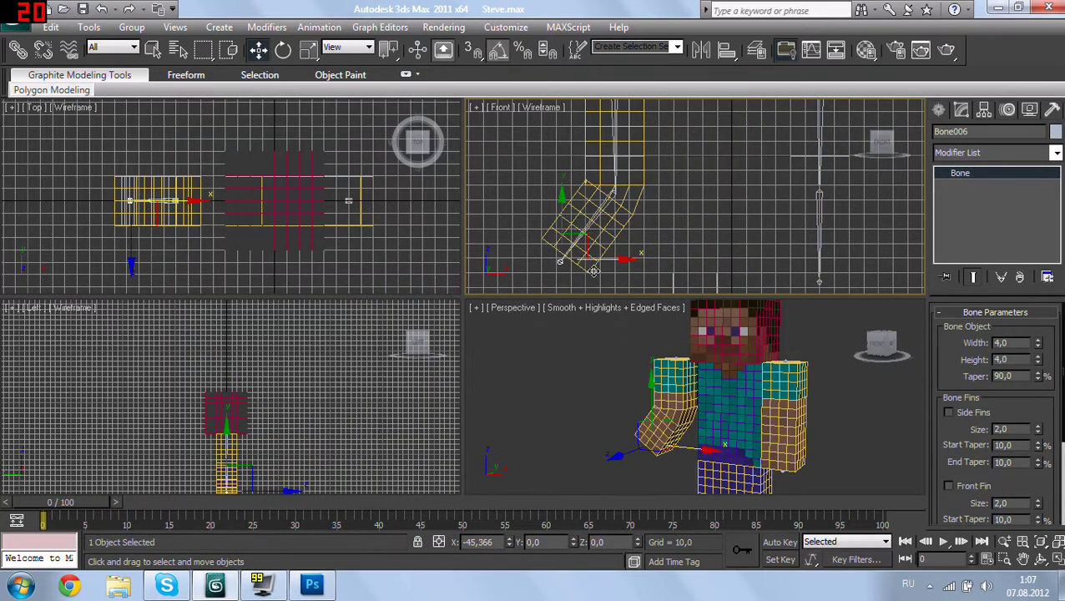
mouse_move(593, 270)
middle_down()
mouse_move(693, 240)
mouse_move(682, 210)
middle_up()
scroll(692, 240, down, 2)
scroll(688, 242, down, 1)
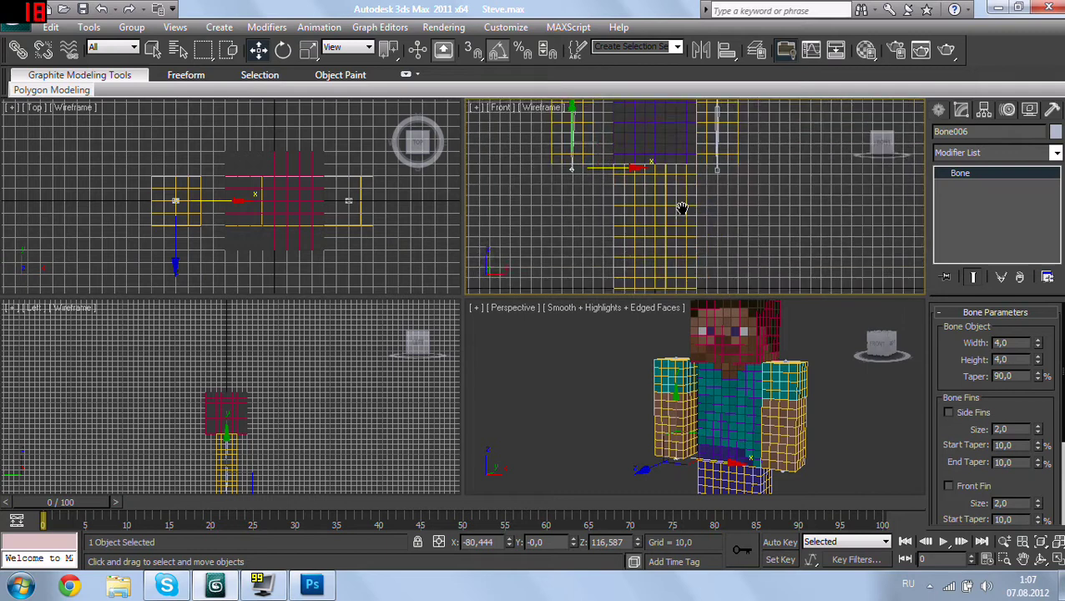
scroll(695, 216, up, 2)
click(643, 210)
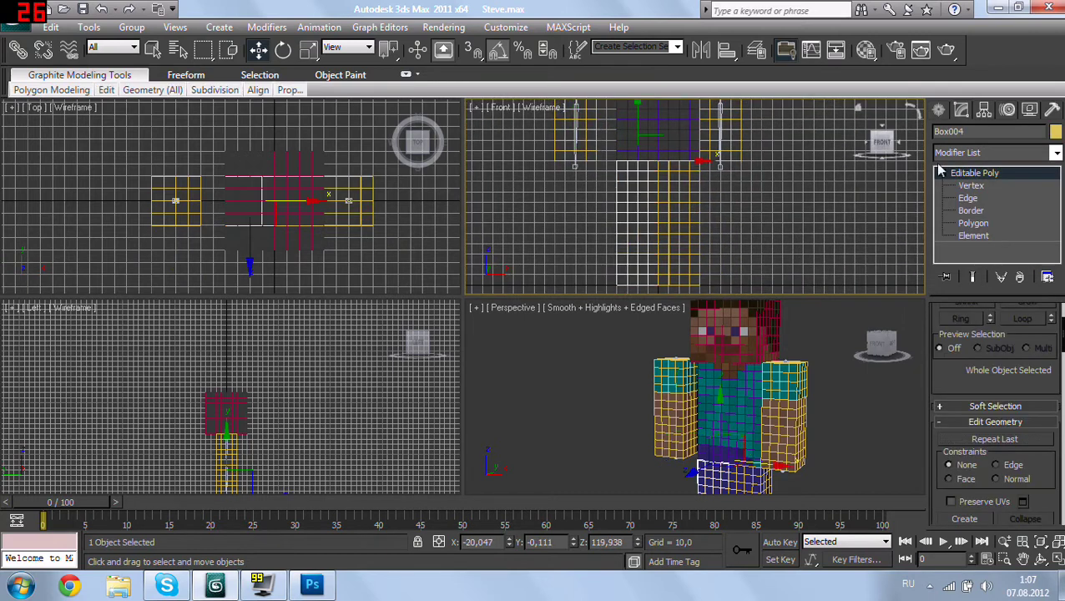
Step: Draw a bone chain down the leg from its top to its bottom in the Front view
click(940, 109)
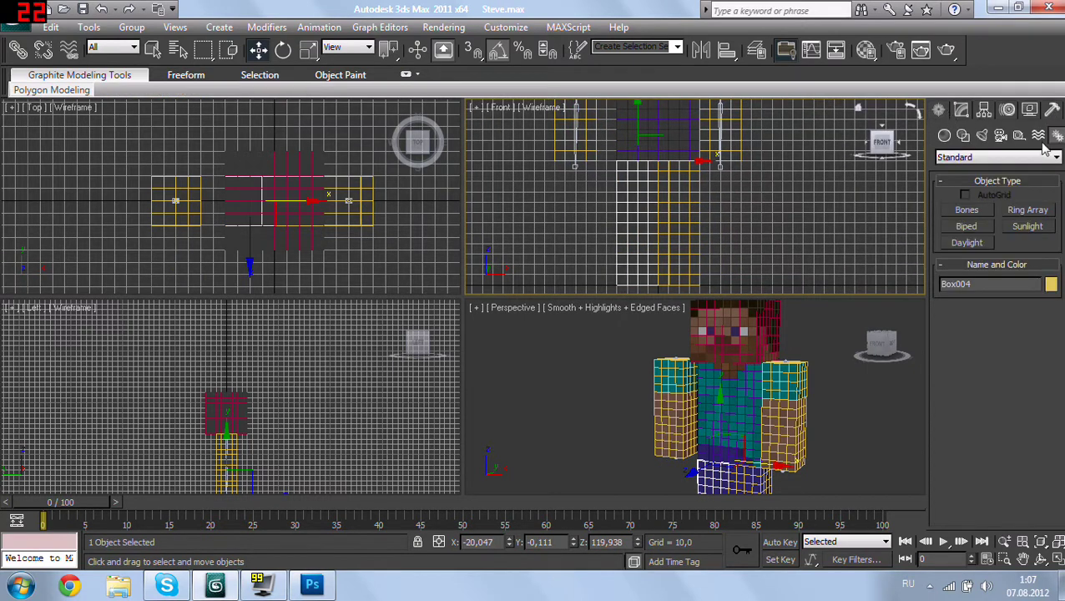
click(970, 212)
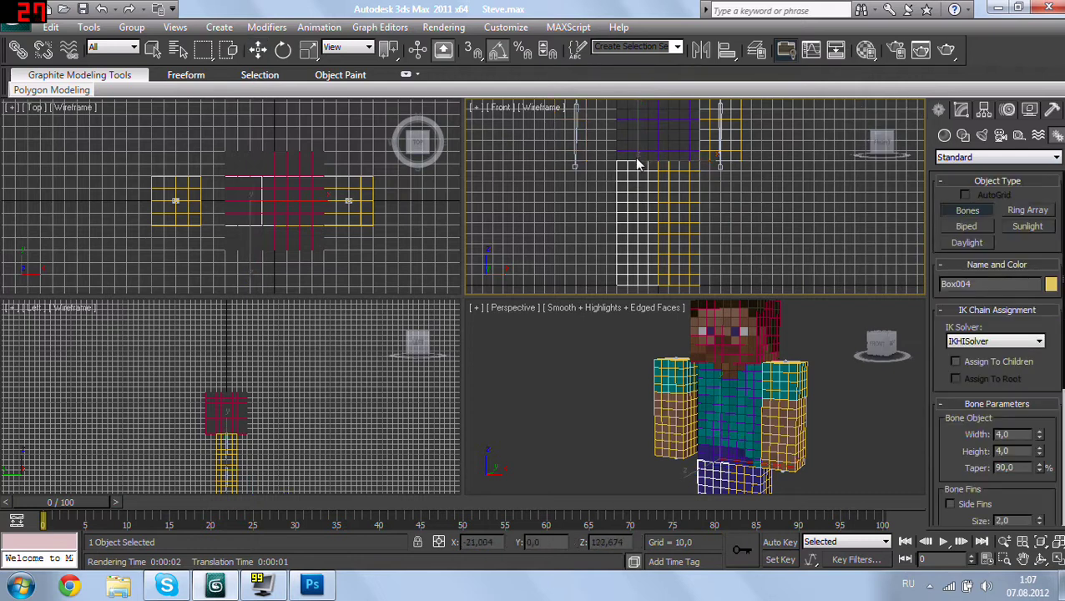
click(637, 163)
click(636, 224)
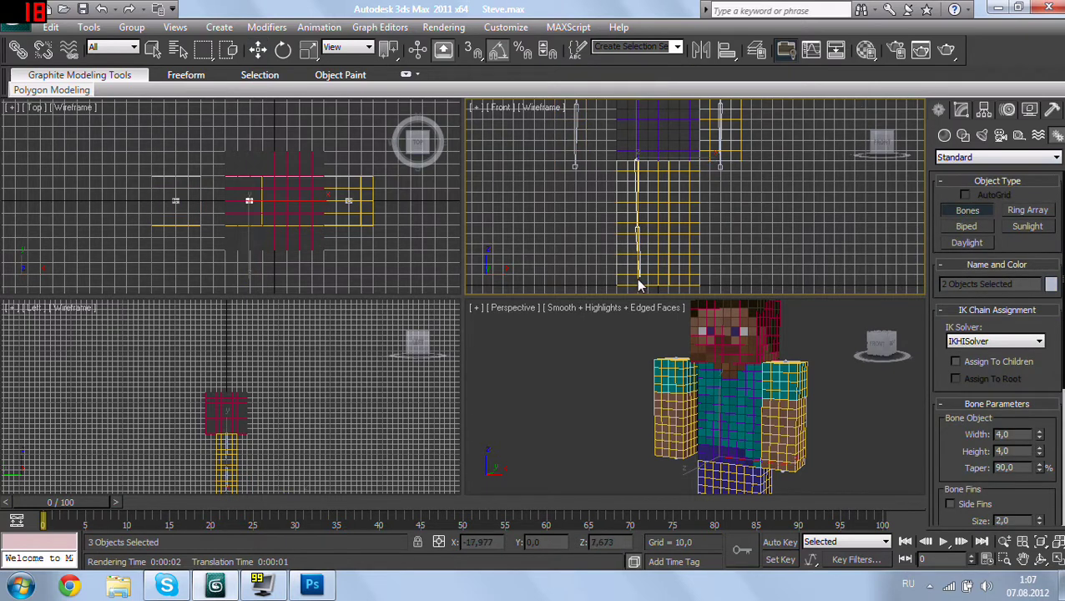
right_click(636, 288)
Step: Reframe the leg, cancel a stray extra bone, and exit bone creation
middle_drag(673, 184, 660, 152)
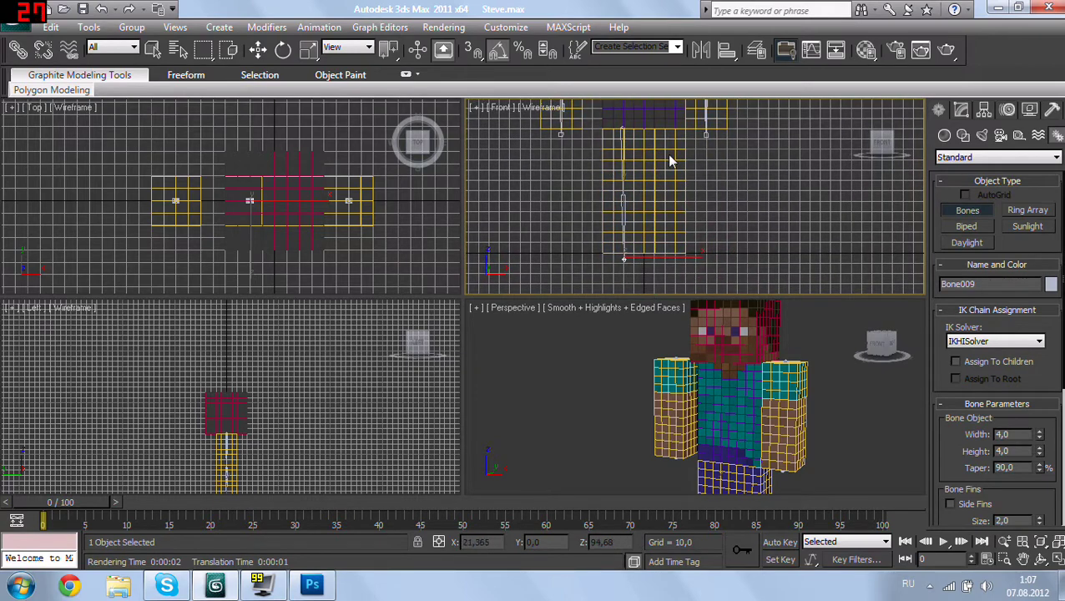
scroll(670, 160, up, 2)
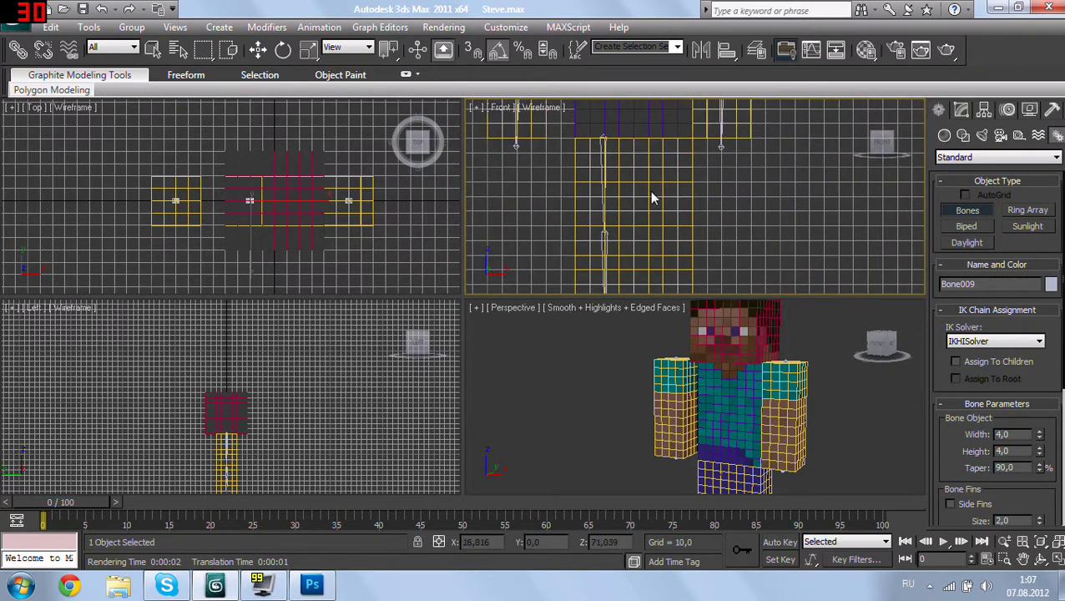
scroll(678, 189, down, 3)
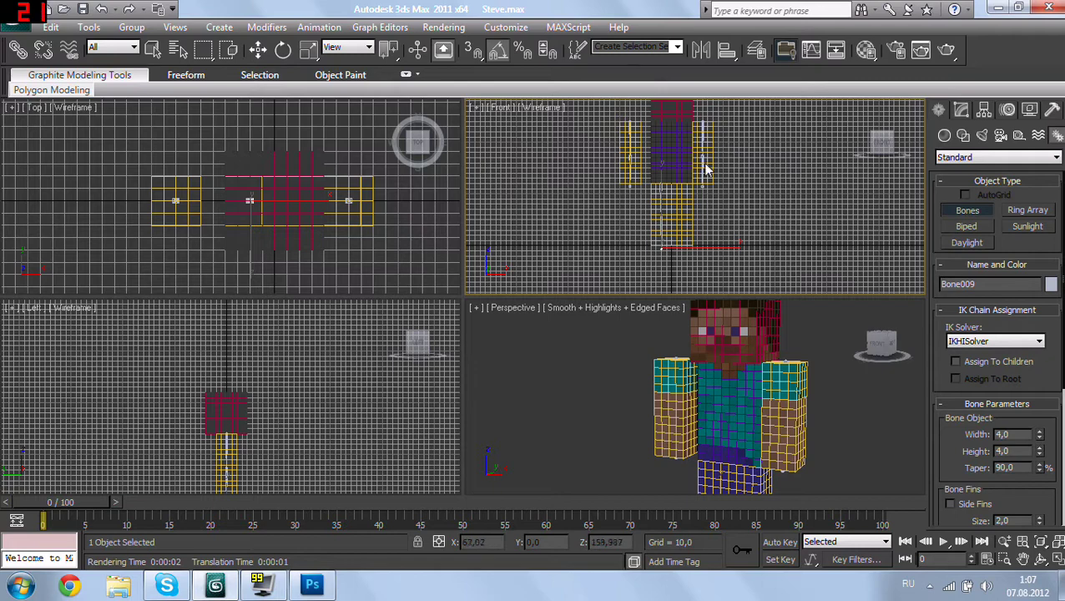
scroll(693, 210, up, 2)
scroll(700, 205, up, 2)
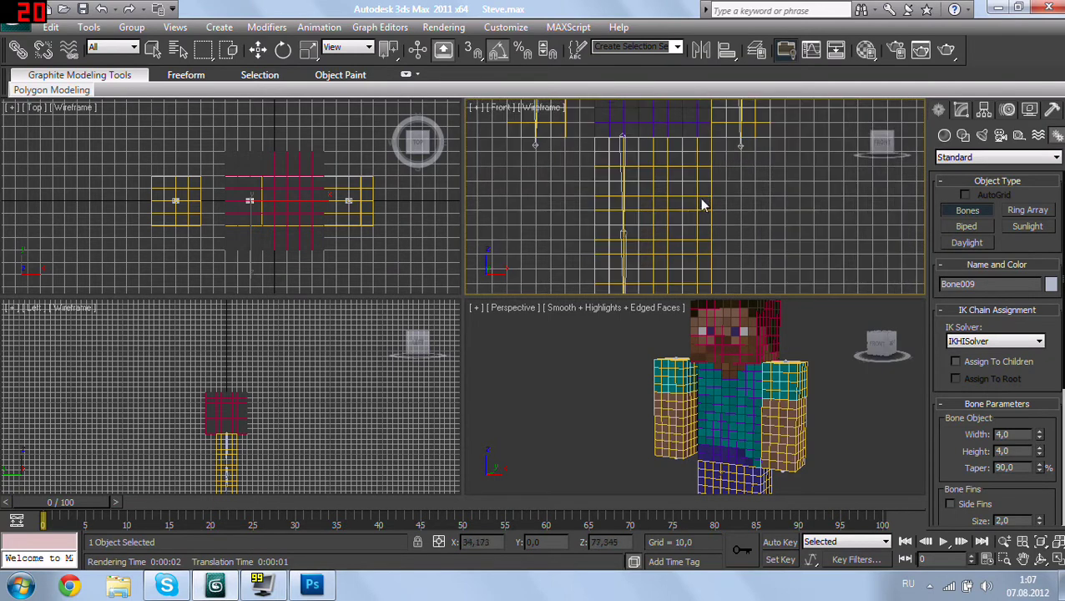
click(610, 205)
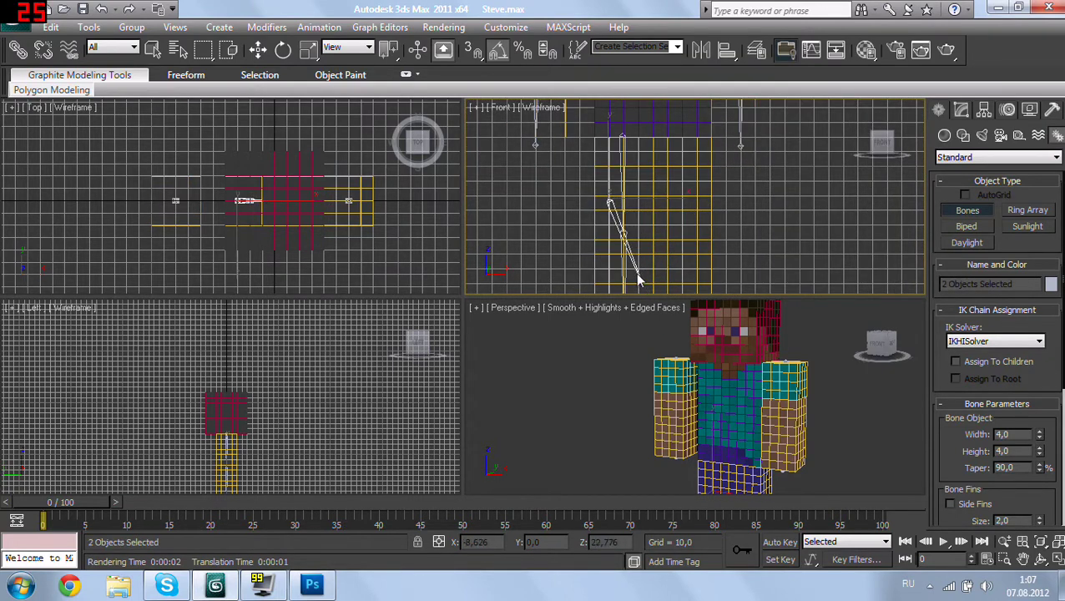
right_click(640, 279)
middle_drag(651, 210, 648, 192)
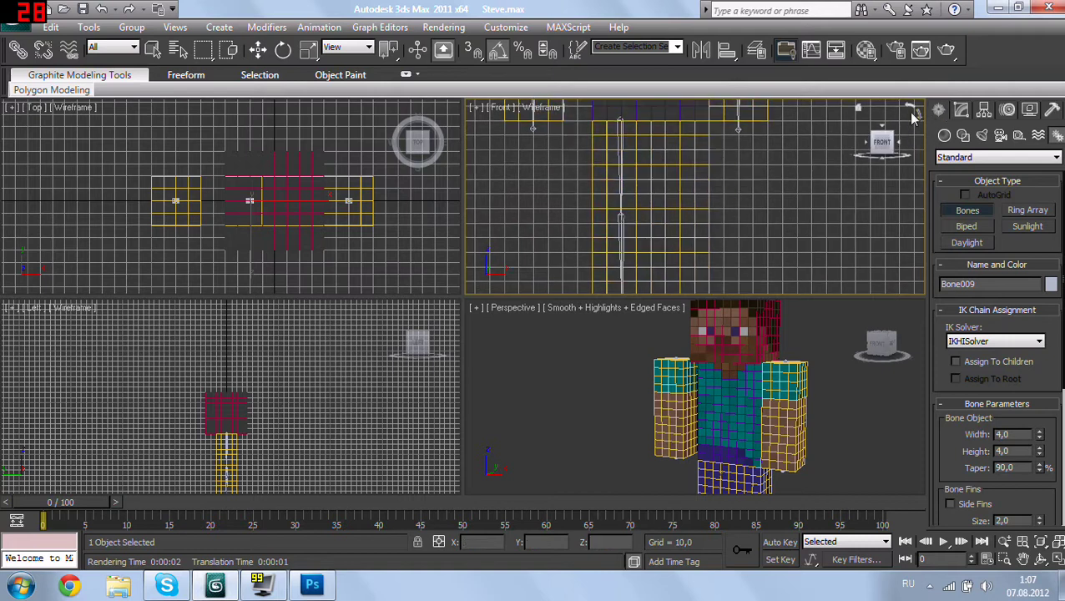
right_click(648, 197)
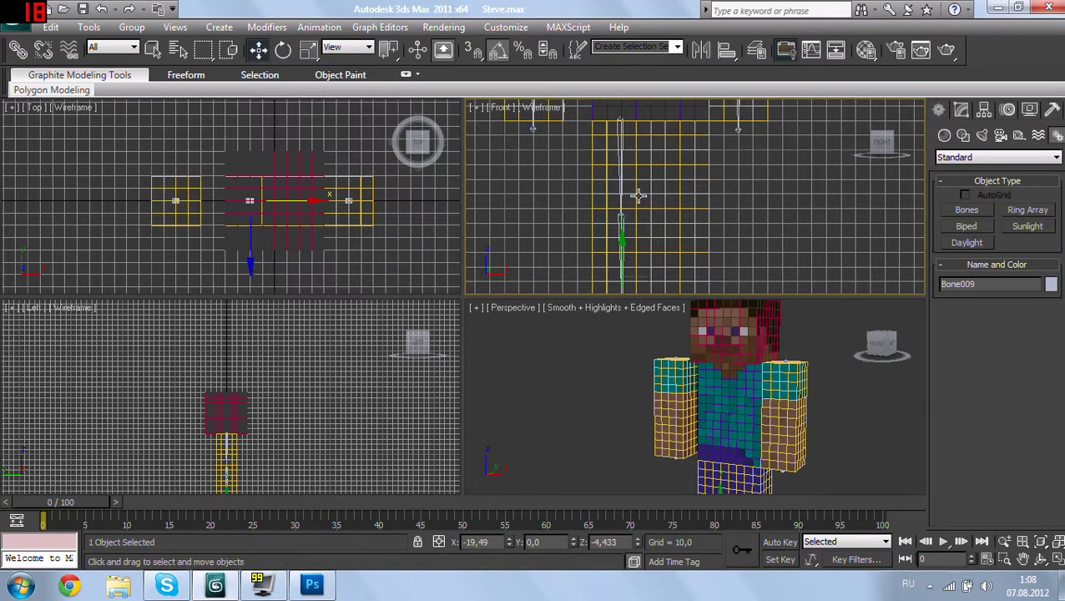
click(638, 196)
Step: Add a Skin modifier to leg Box004 and bind it to Bone007, Bone008 and Bone009
click(961, 109)
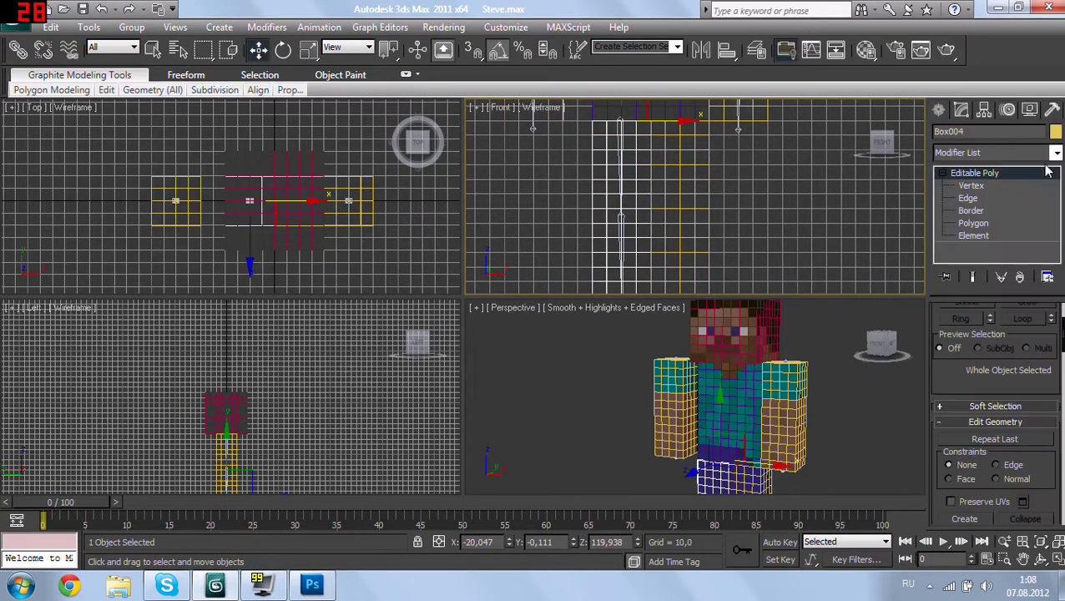
click(1056, 154)
scroll(1012, 316, down, 5)
scroll(1004, 346, down, 5)
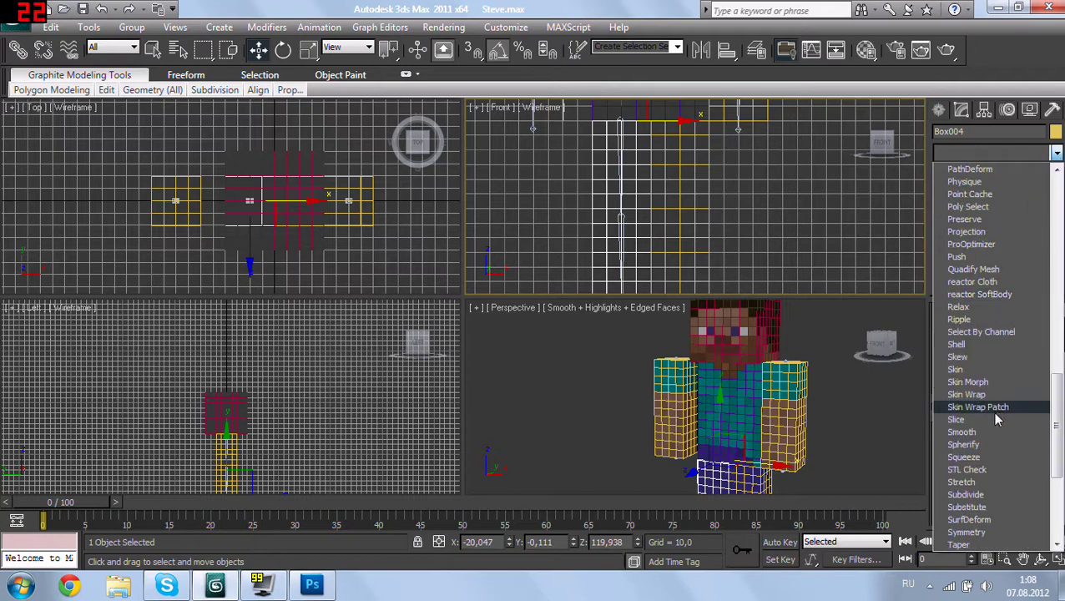
click(956, 369)
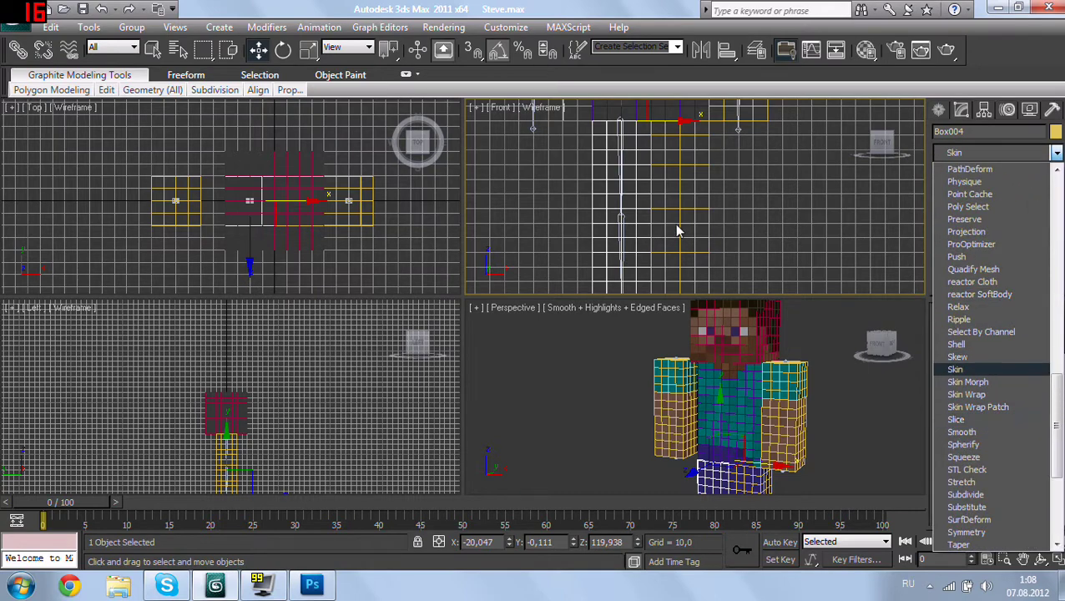
scroll(678, 231, down, 2)
middle_drag(678, 230, 690, 205)
scroll(690, 204, up, 3)
scroll(690, 204, up, 2)
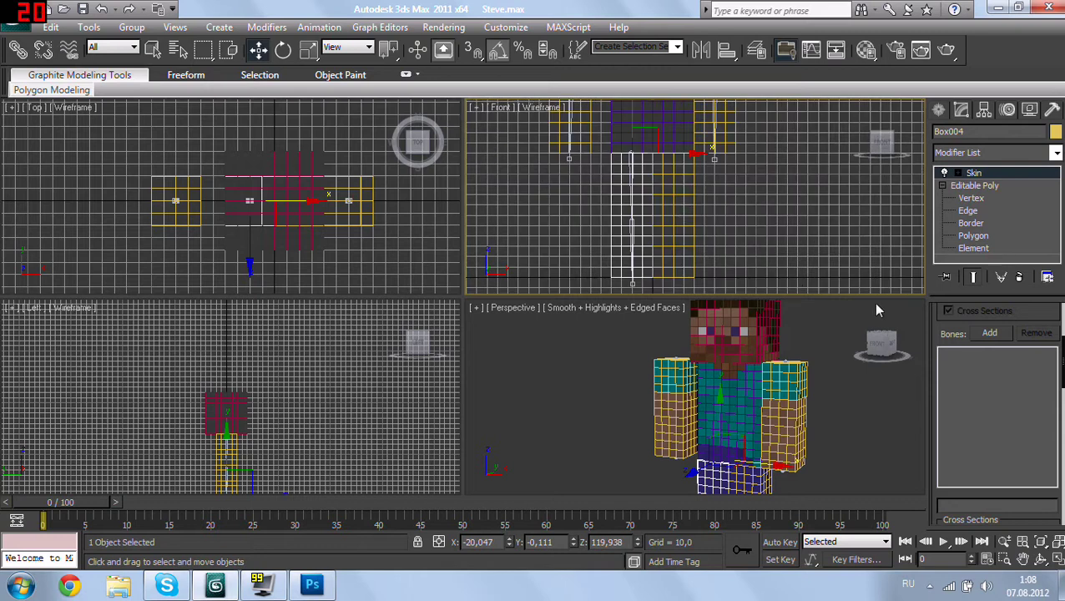
click(990, 333)
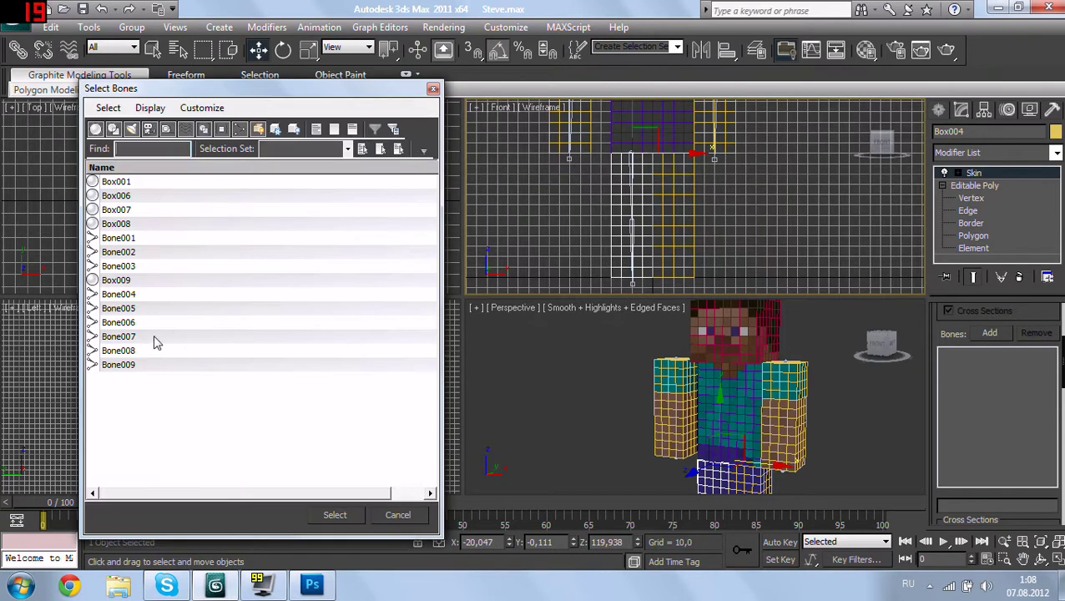
drag(155, 343, 147, 372)
click(334, 515)
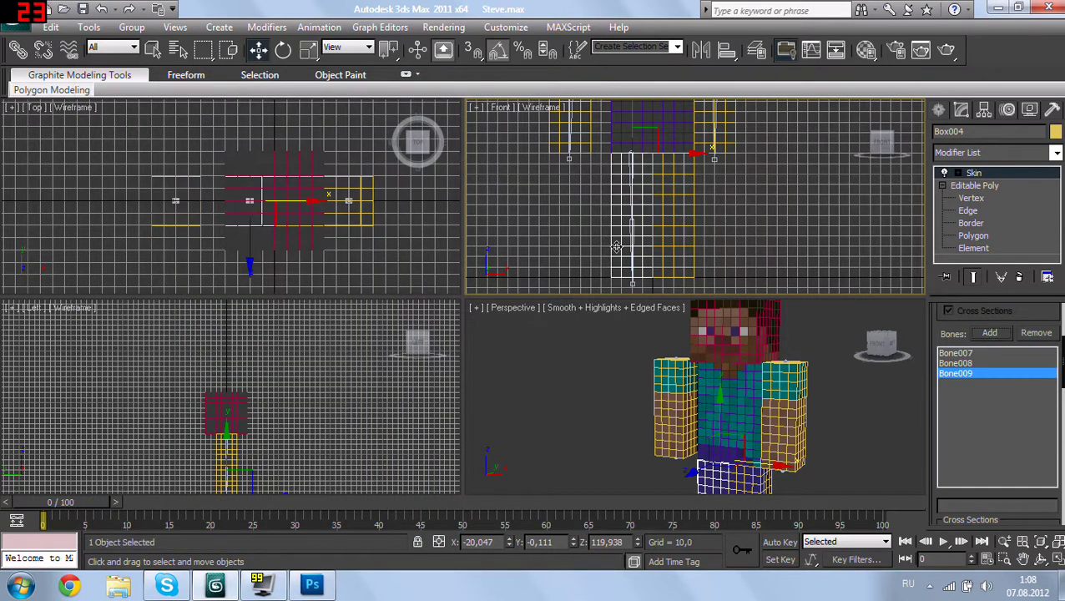
Step: Test the leg's skin by moving Bone009, then undo the move
middle_drag(640, 233, 645, 200)
click(637, 253)
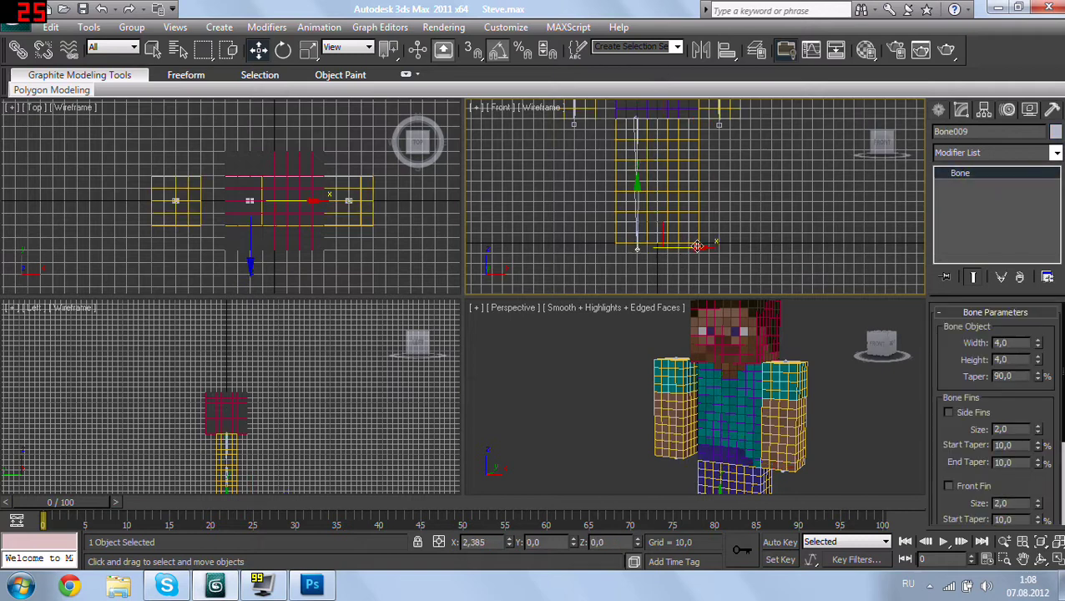
drag(637, 252, 713, 249)
key(ctrl+z)
click(689, 164)
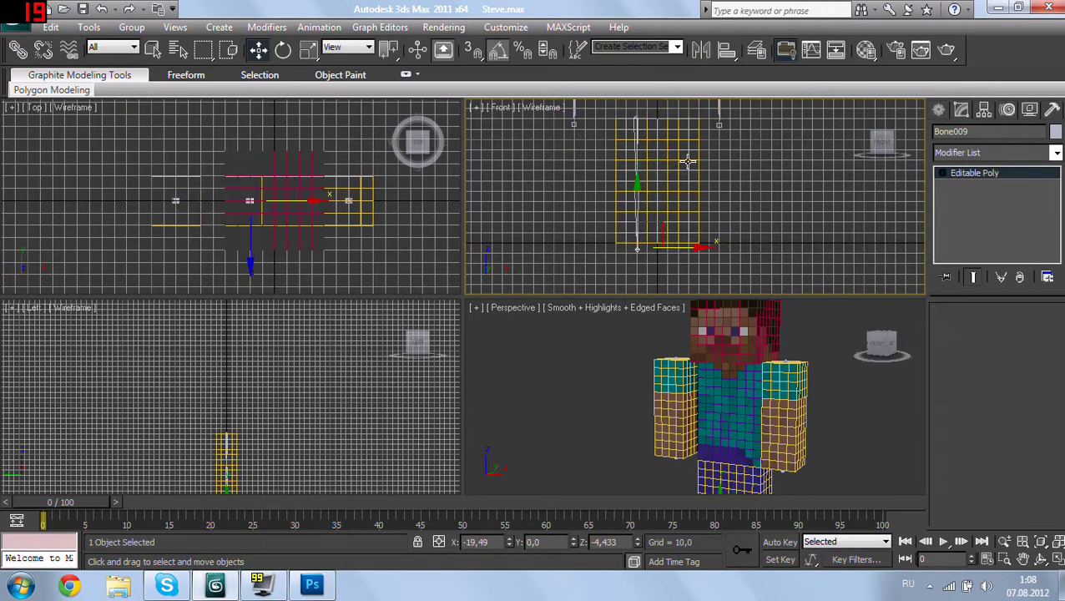
Step: Draw a two-bone chain from hip to foot inside leg mesh Box008 in the Front viewport
click(943, 111)
click(967, 210)
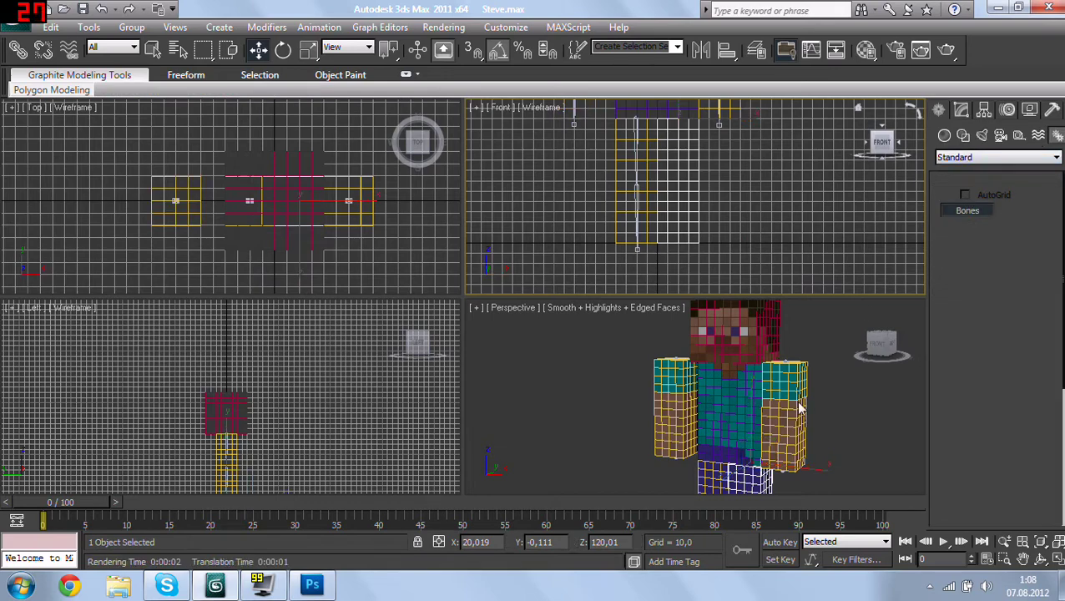
mouse_move(799, 404)
middle_down()
mouse_move(737, 302)
mouse_move(749, 332)
middle_up()
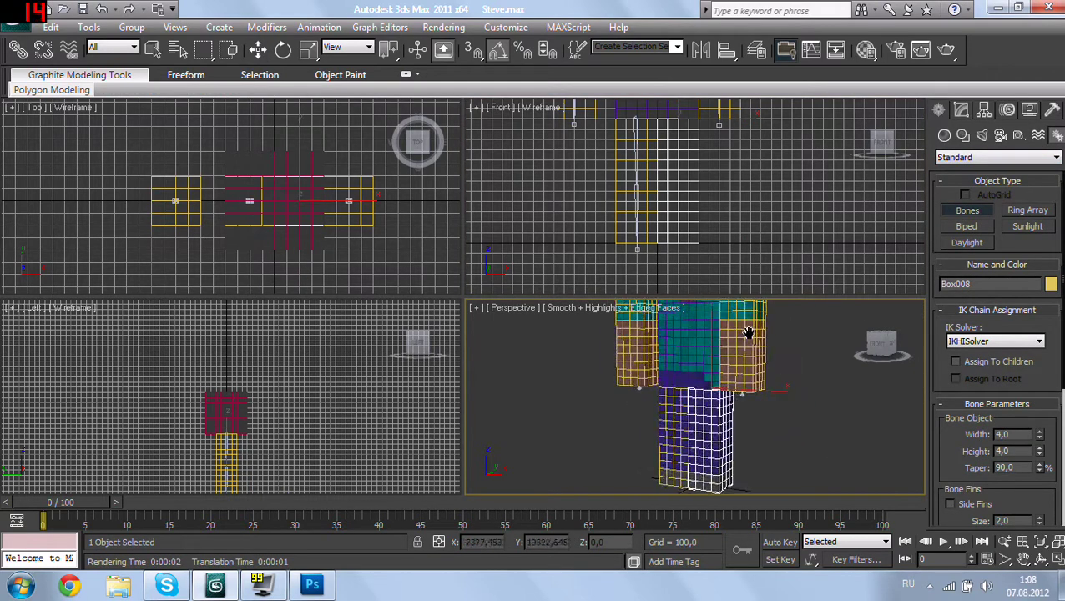
middle_drag(701, 219, 681, 169)
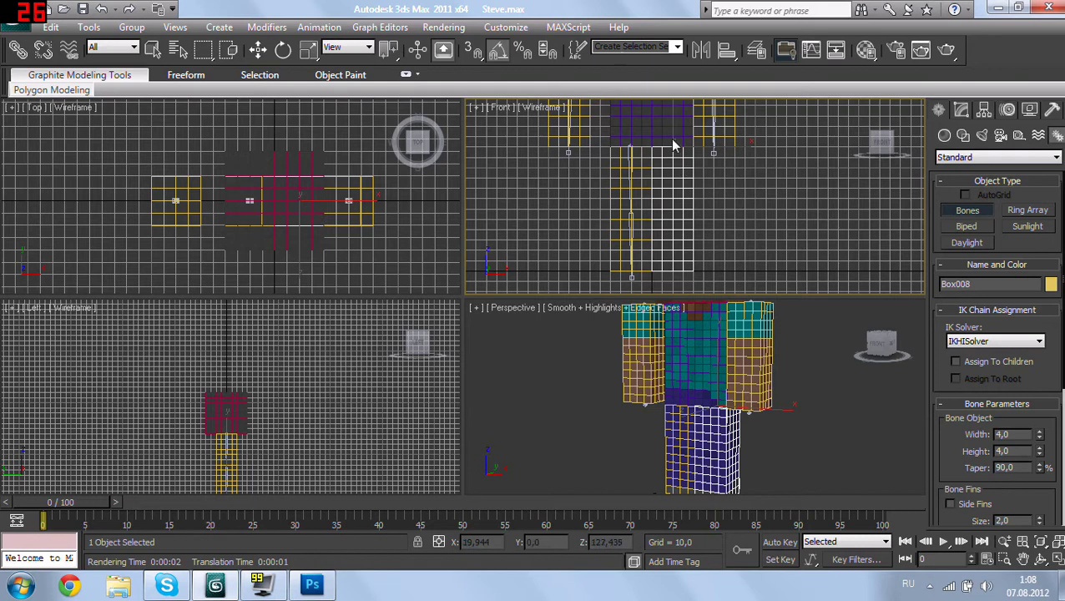
click(674, 148)
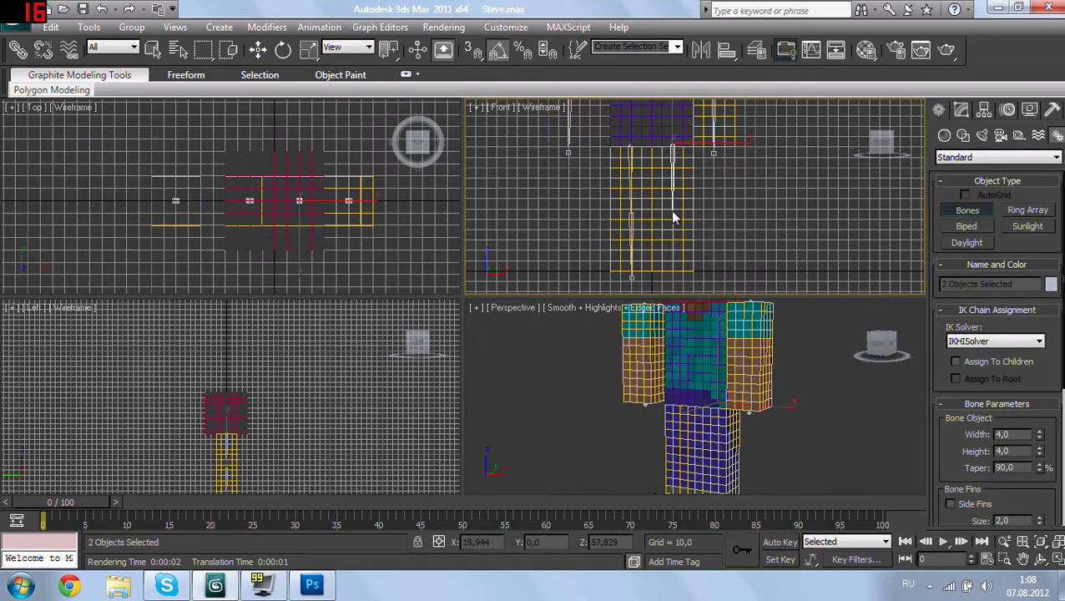
click(674, 218)
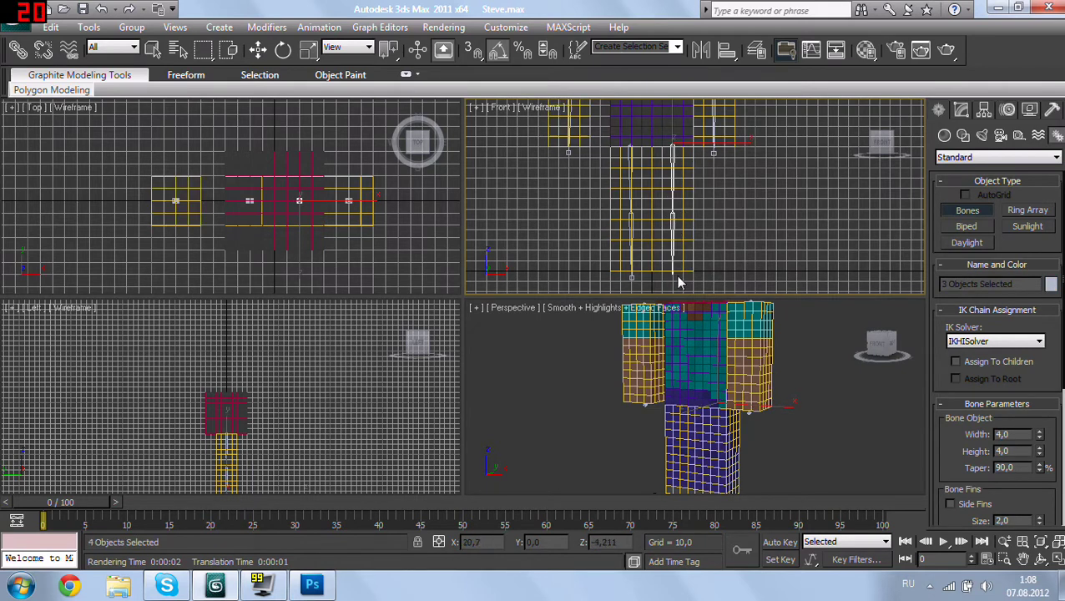
right_click(683, 284)
middle_drag(719, 184, 698, 181)
Step: Select the leg mesh Box008 and bring up its modifier stack
key(w)
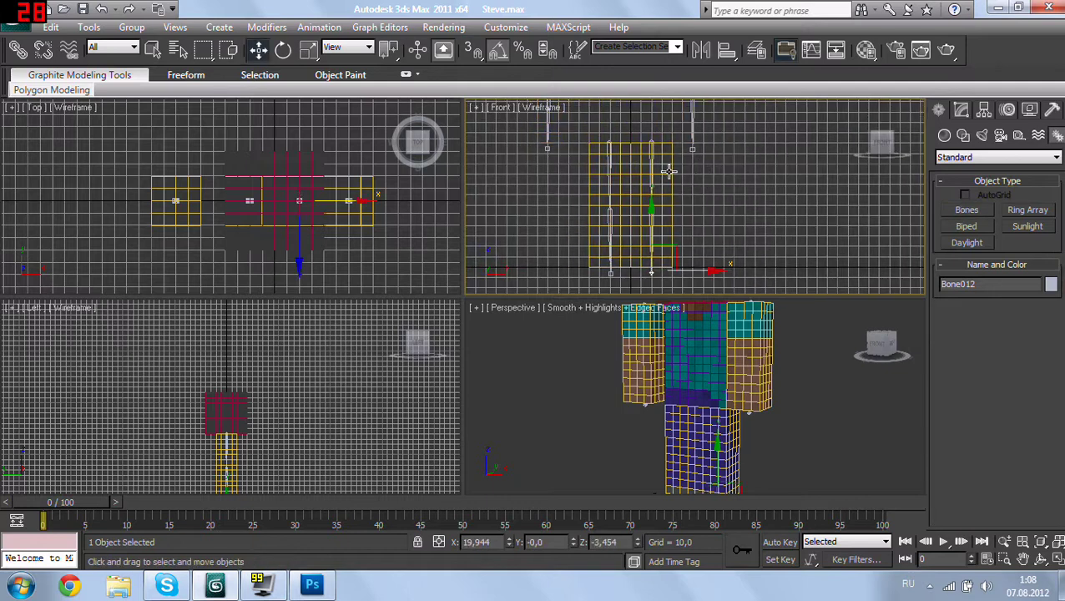
click(668, 172)
click(962, 112)
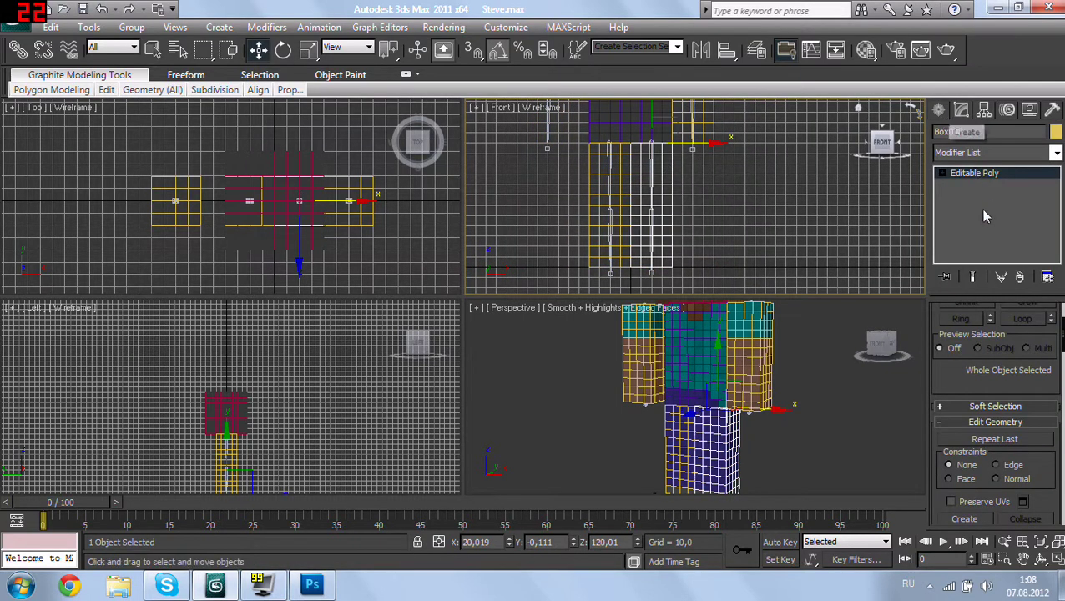
click(939, 110)
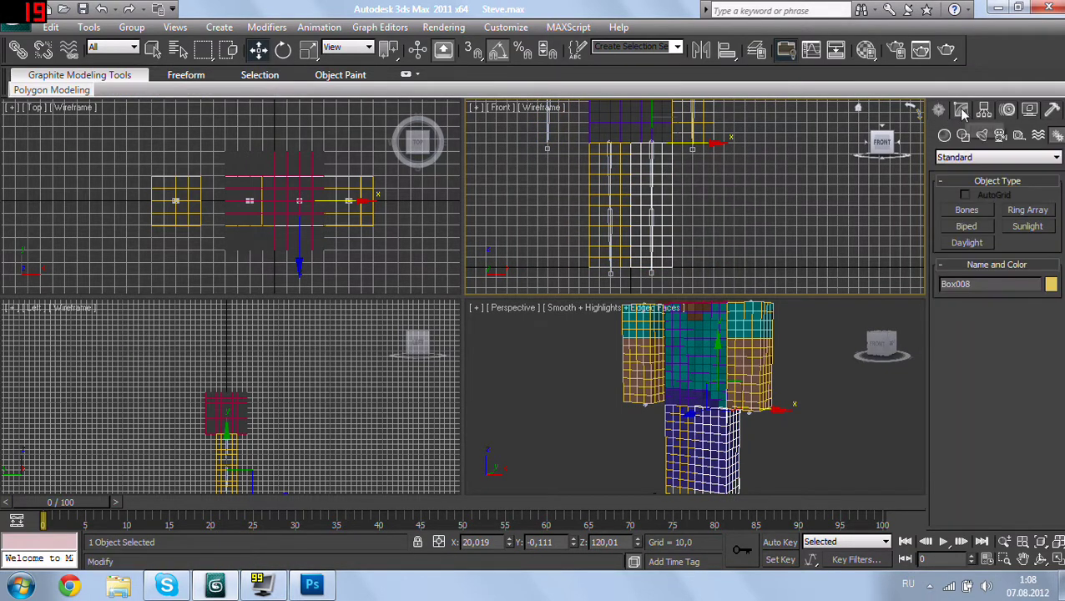
click(960, 111)
click(941, 110)
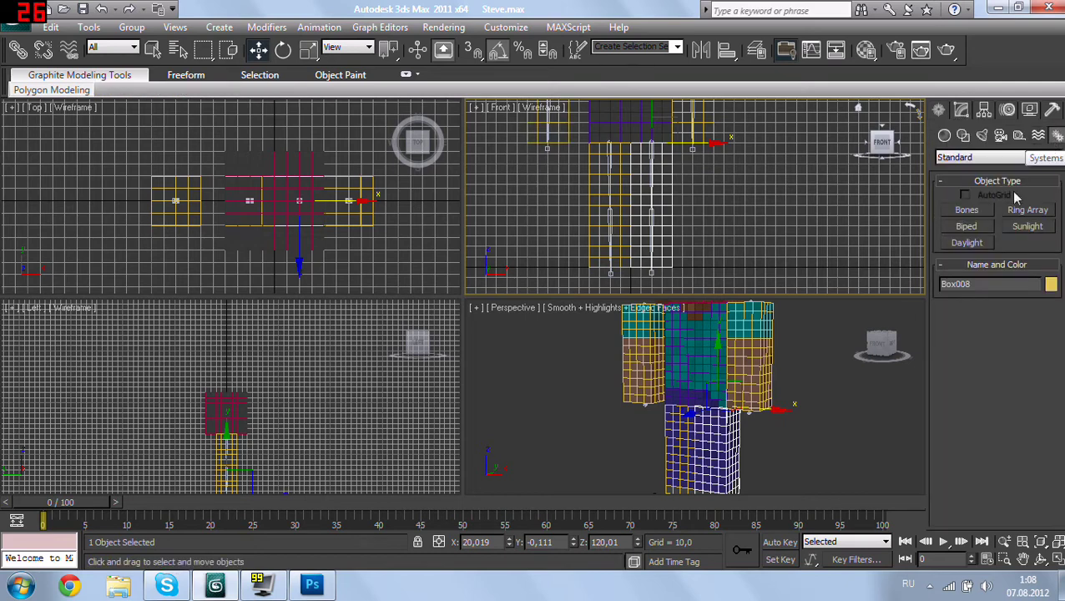
click(977, 210)
click(963, 111)
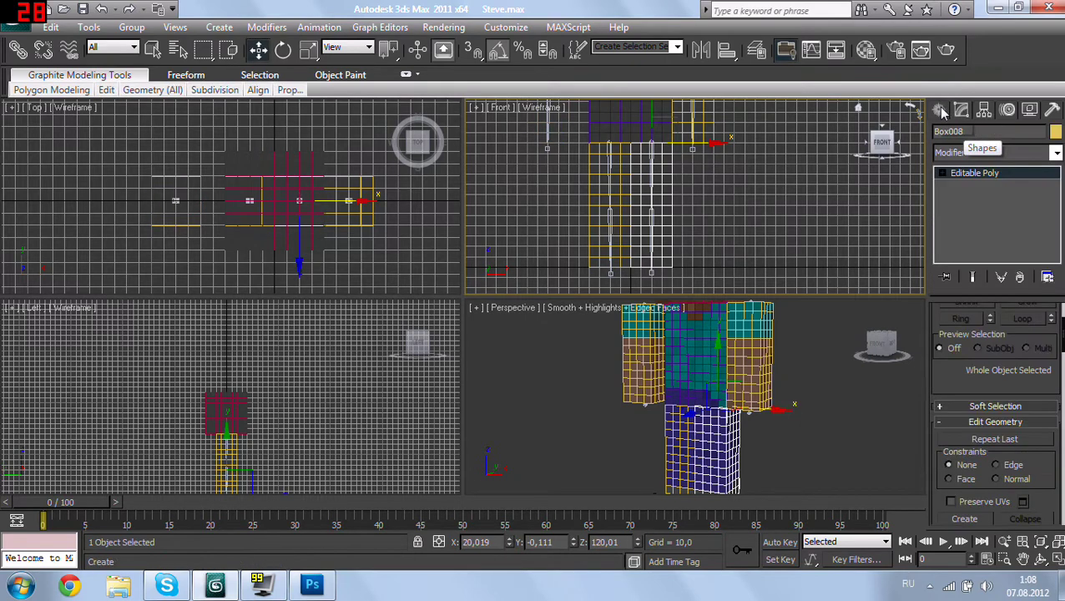
Step: Add a Skin modifier to Box008
click(1056, 153)
scroll(1021, 374, down, 7)
scroll(1019, 384, down, 10)
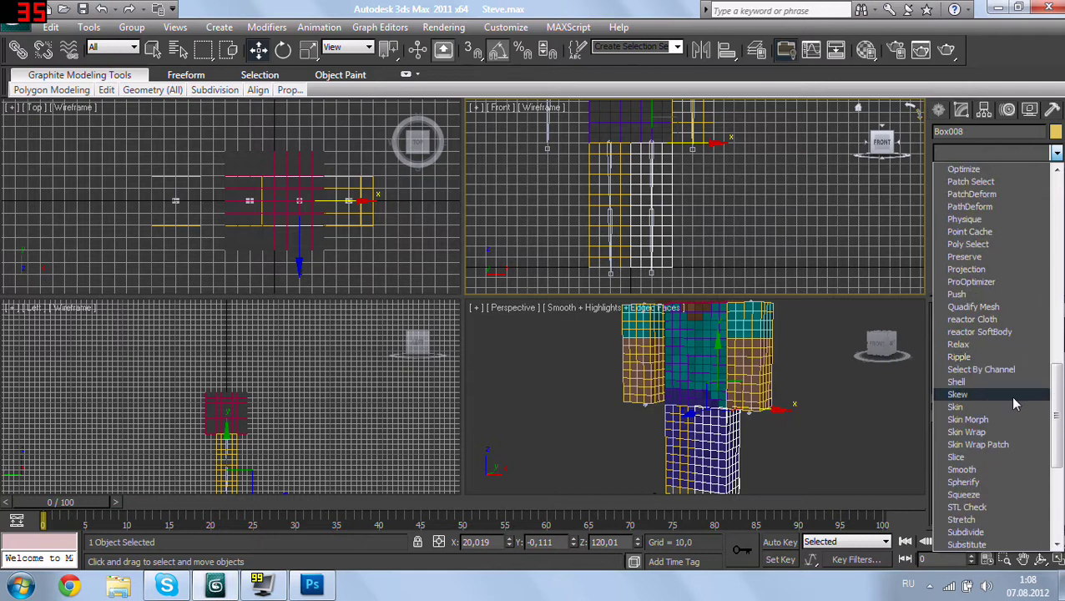
click(993, 406)
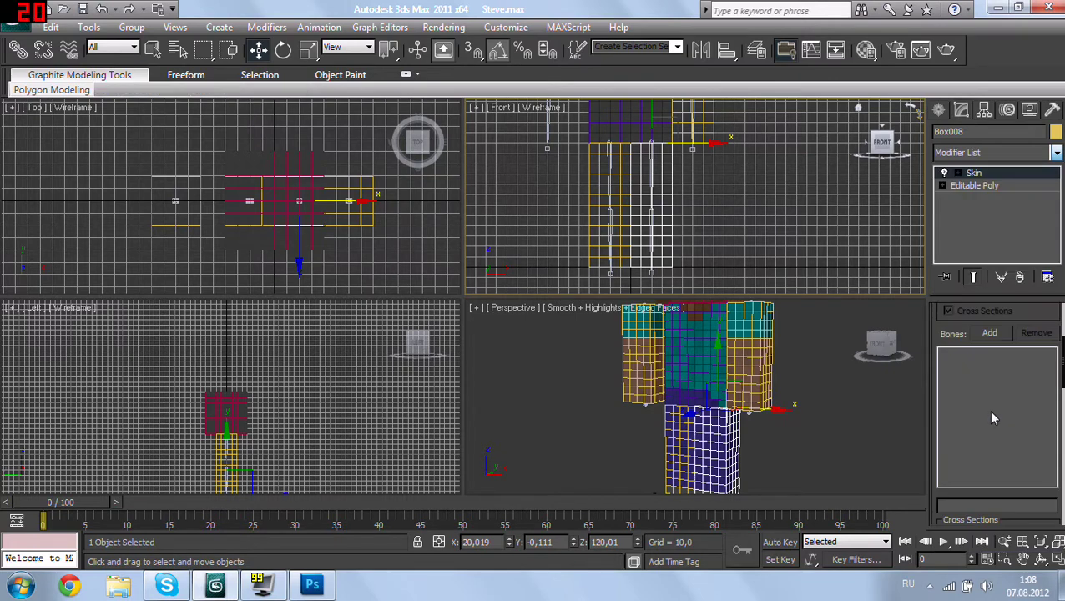
Step: Add Bone010 through Bone012 to the skin, then select lower leg bone Bone012
click(990, 332)
click(179, 379)
shift+click(155, 406)
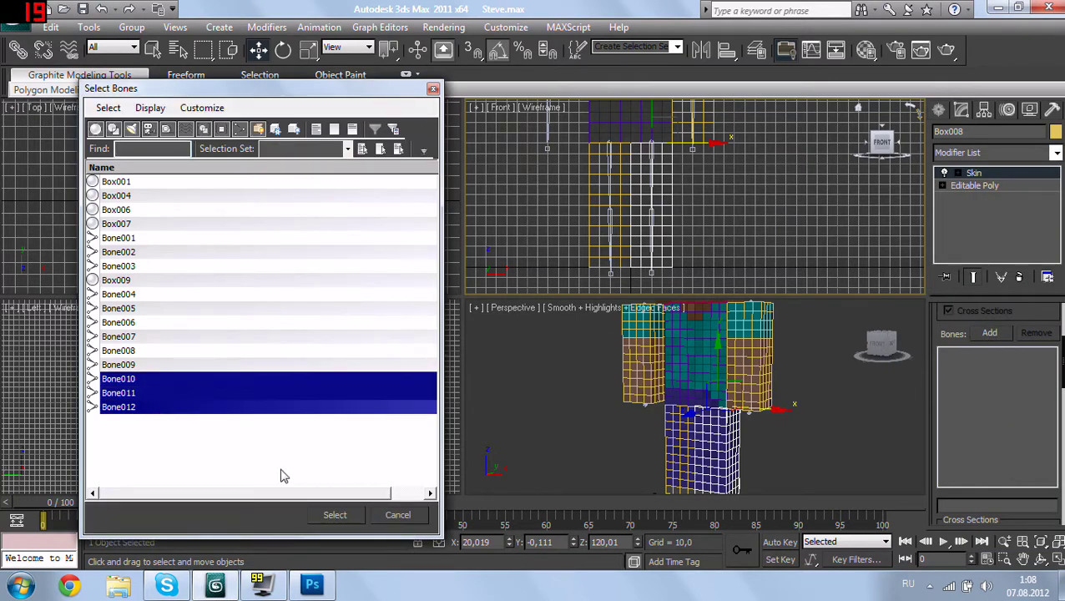
click(351, 518)
click(336, 515)
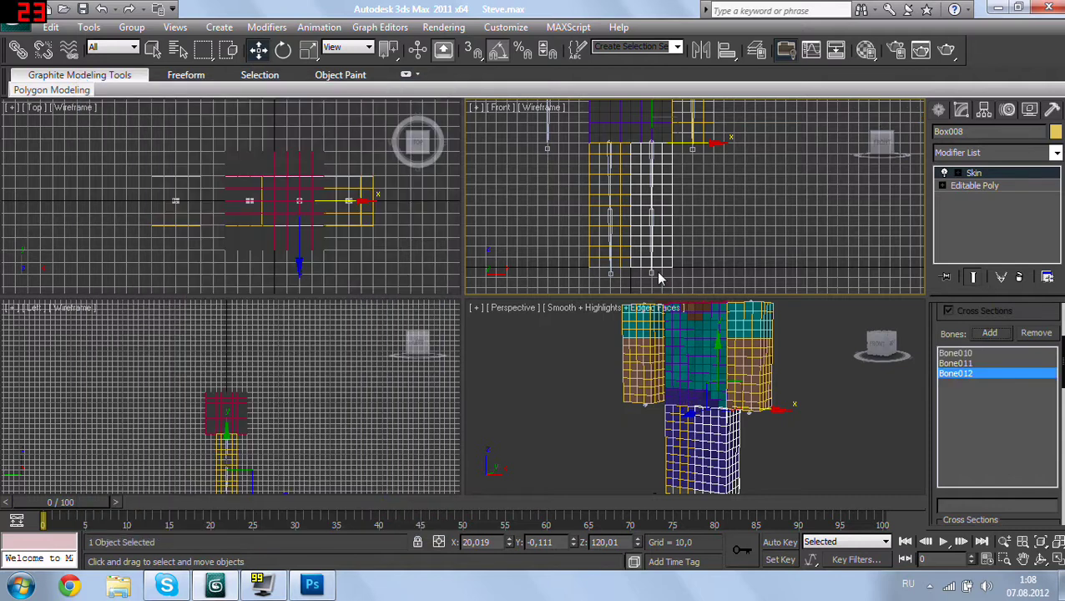
click(659, 278)
click(656, 276)
Step: Test the leg bend by pulling Bone012, then undo the move
drag(656, 277, 717, 272)
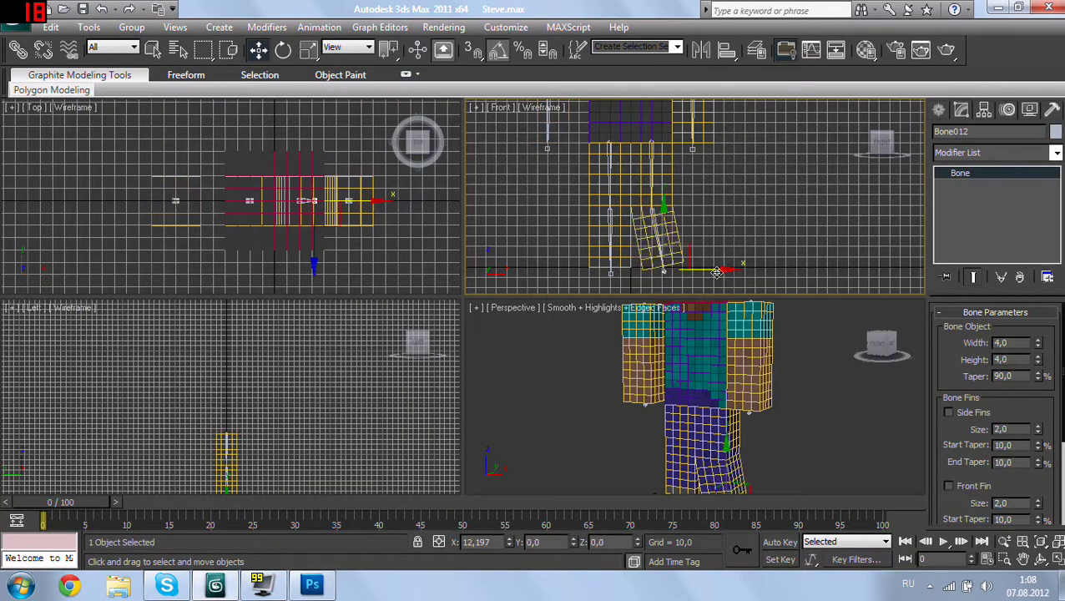
key(ctrl+z)
scroll(755, 226, down, 3)
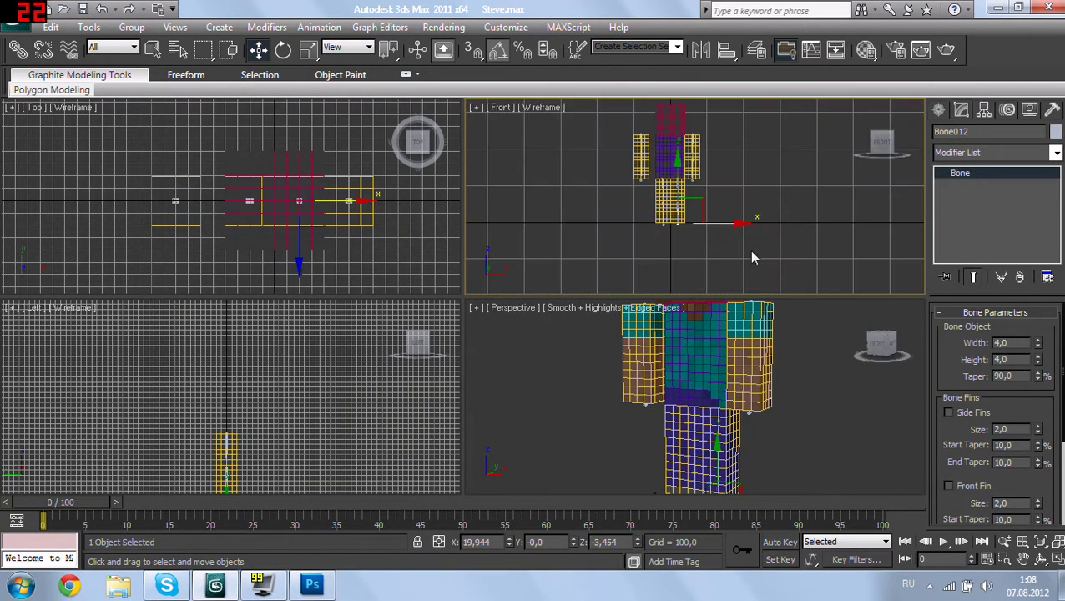
scroll(765, 380, down, 3)
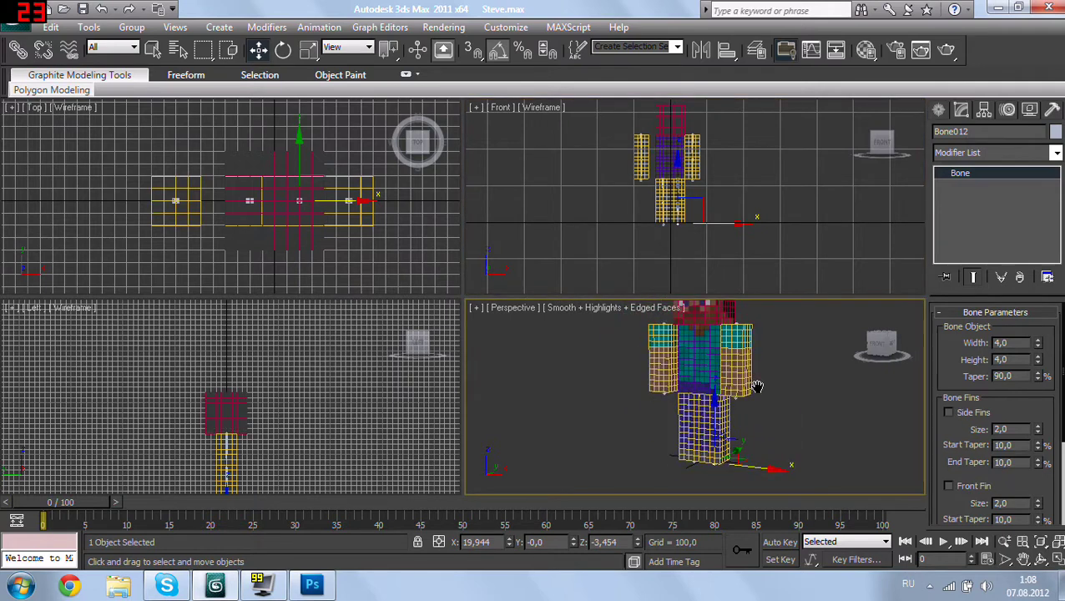
alt+middle_drag(757, 386, 757, 409)
alt+middle_drag(688, 407, 721, 367)
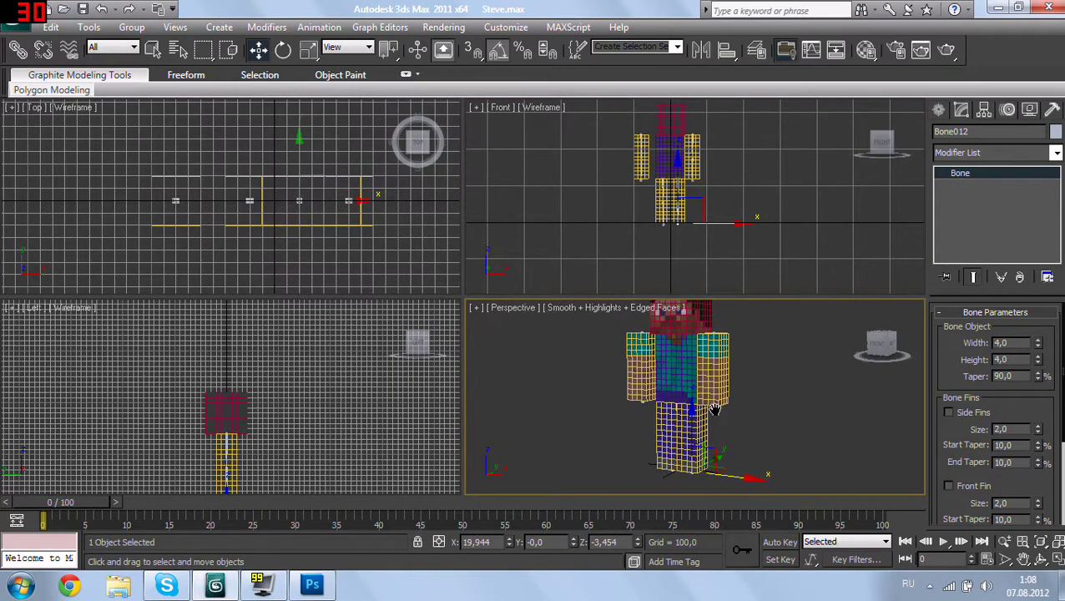
Step: Try rotating upper arm bone Bone001 to swing the arm, then undo it
click(721, 367)
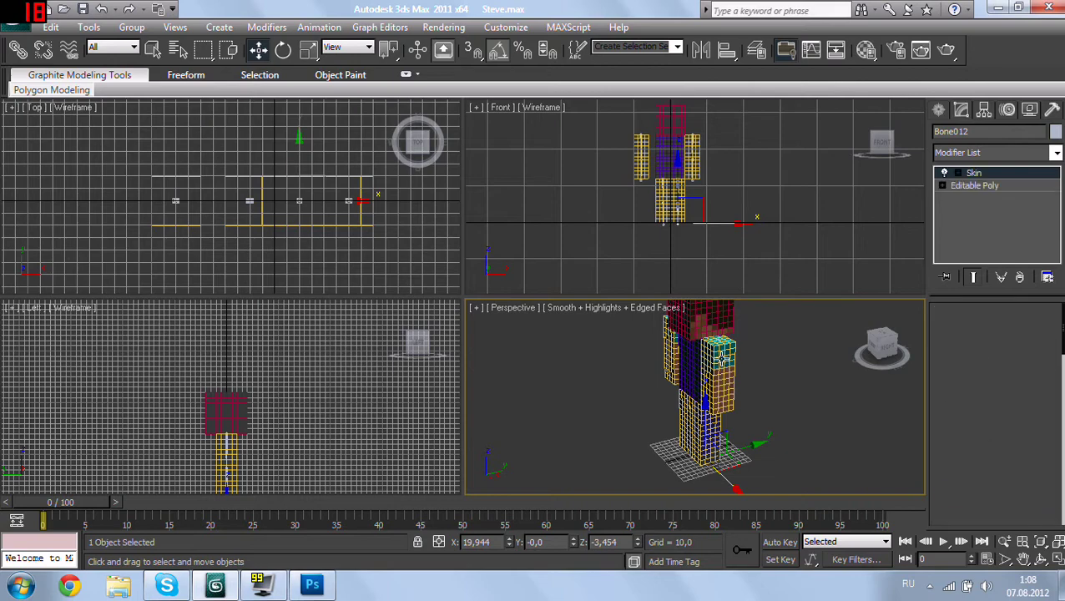
scroll(714, 195, up, 5)
scroll(690, 288, up, 5)
scroll(691, 288, up, 2)
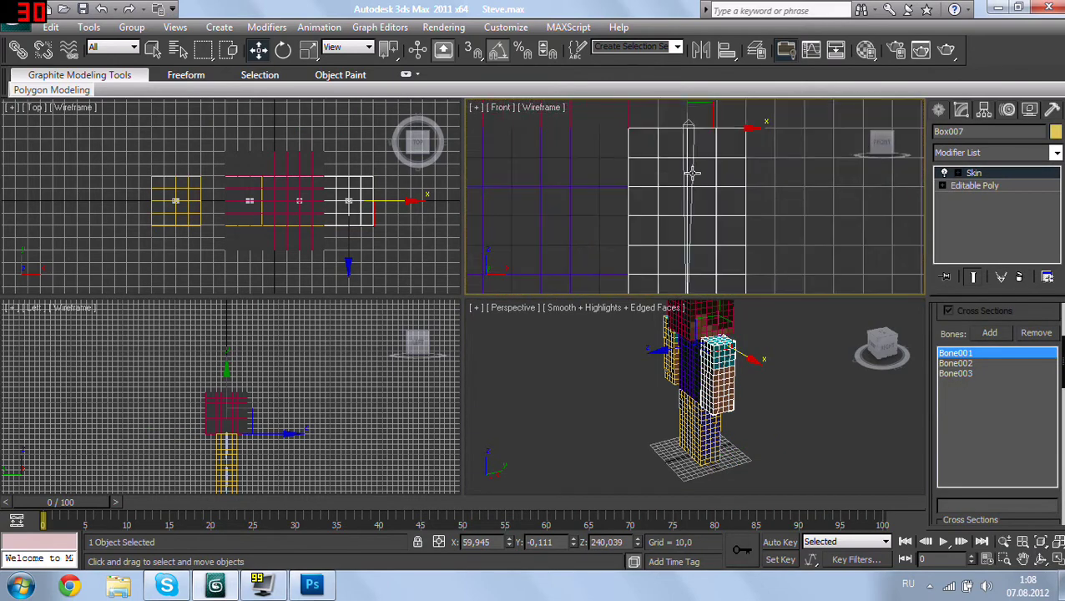
click(690, 190)
scroll(742, 384, up, 5)
scroll(743, 384, down, 1)
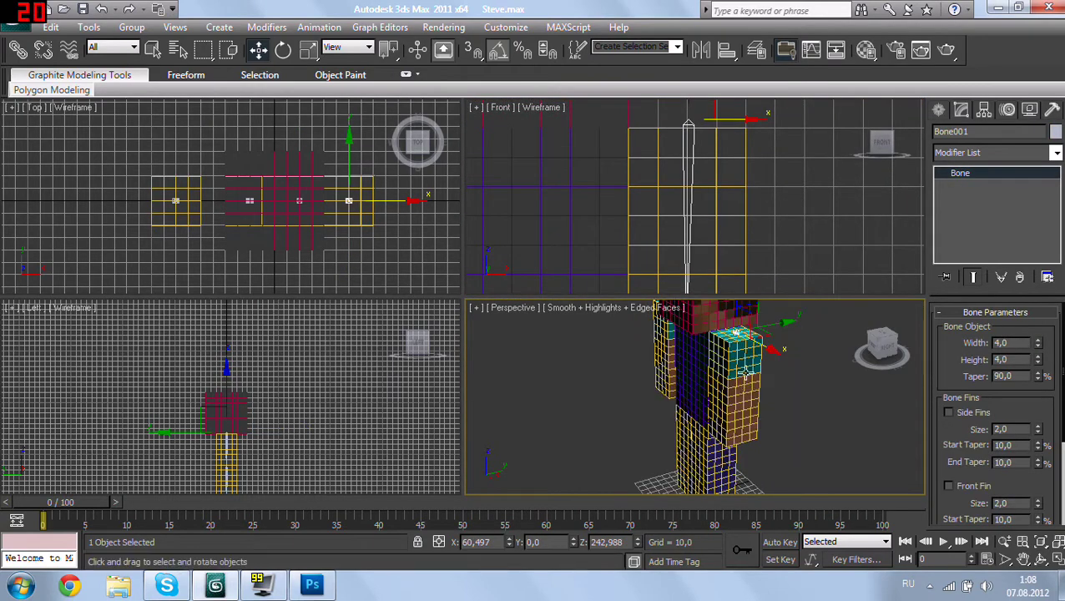
key(e)
mouse_move(739, 380)
mouse_down()
mouse_move(683, 364)
mouse_move(693, 335)
mouse_up()
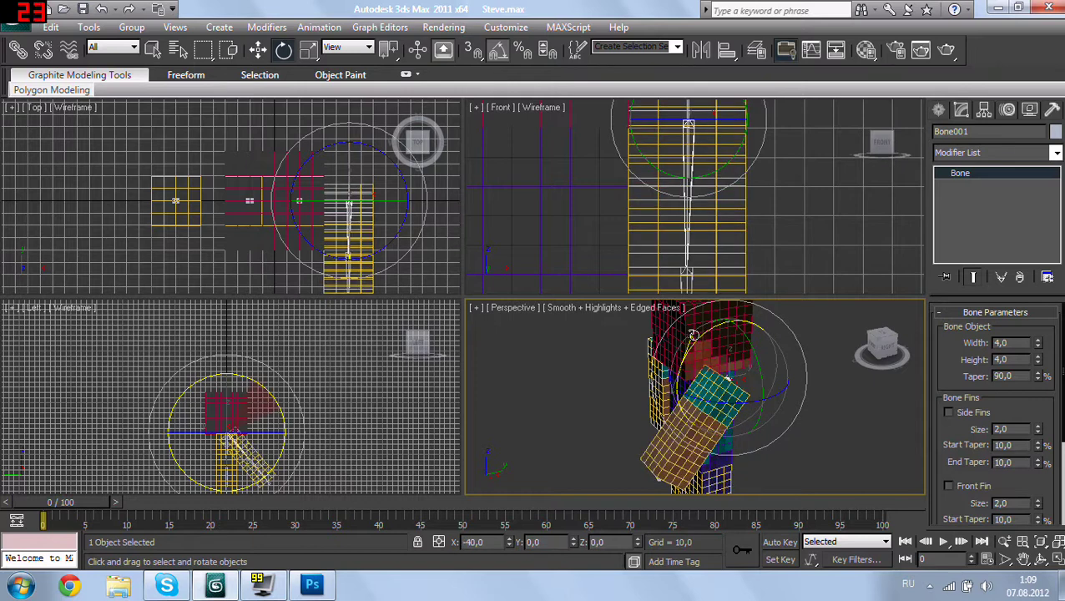
middle_drag(616, 407, 675, 266)
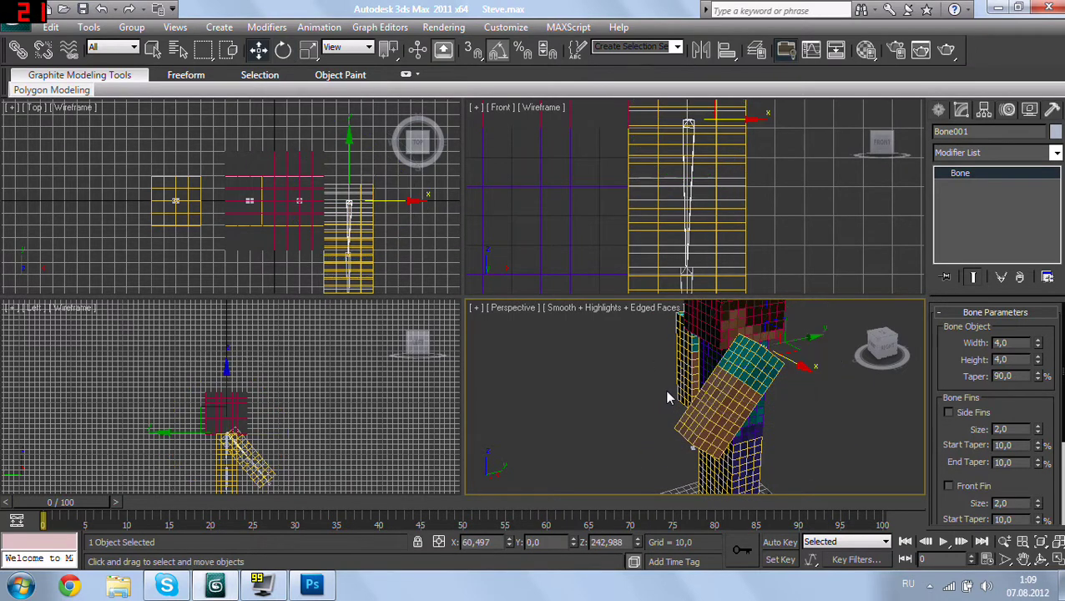
key(ctrl+z)
key(ctrl+z)
Step: Move forearm bone Bone003 so the arm bends at the elbow
key(w)
click(734, 430)
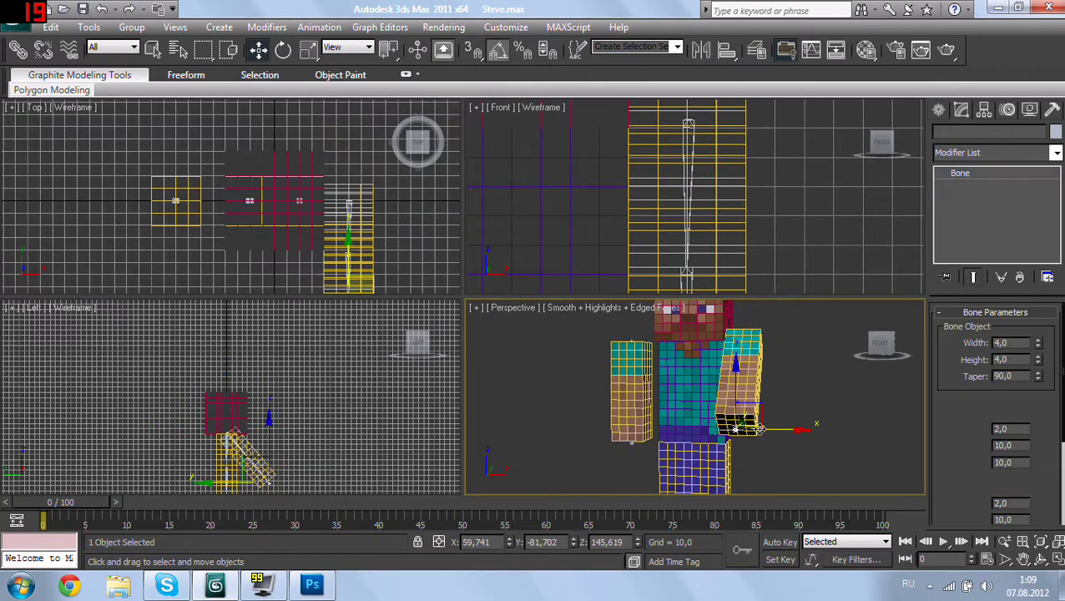
drag(733, 422, 695, 405)
mouse_move(695, 405)
alt+middle_down()
mouse_move(720, 404)
mouse_move(750, 317)
mouse_move(744, 426)
mouse_move(722, 401)
mouse_move(729, 346)
mouse_move(759, 359)
mouse_move(630, 459)
mouse_move(708, 305)
alt+middle_up()
Step: Select Bone009 and nudge it to a new position
scroll(725, 399, up, 3)
scroll(725, 399, up, 2)
scroll(729, 347, down, 3)
click(627, 413)
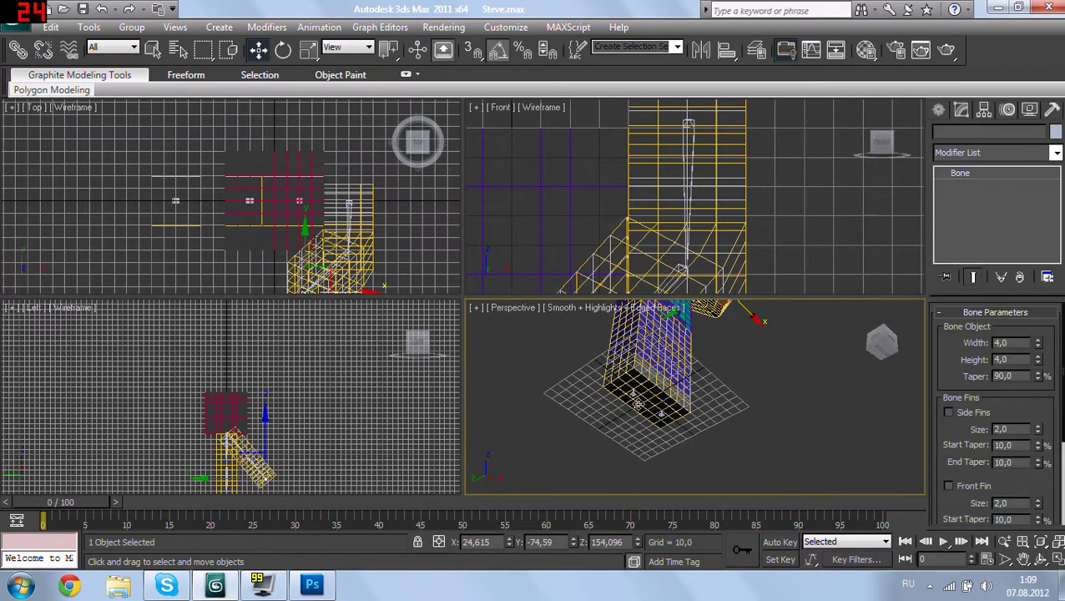
mouse_move(647, 404)
alt+middle_down()
mouse_move(709, 487)
mouse_move(678, 468)
alt+middle_up()
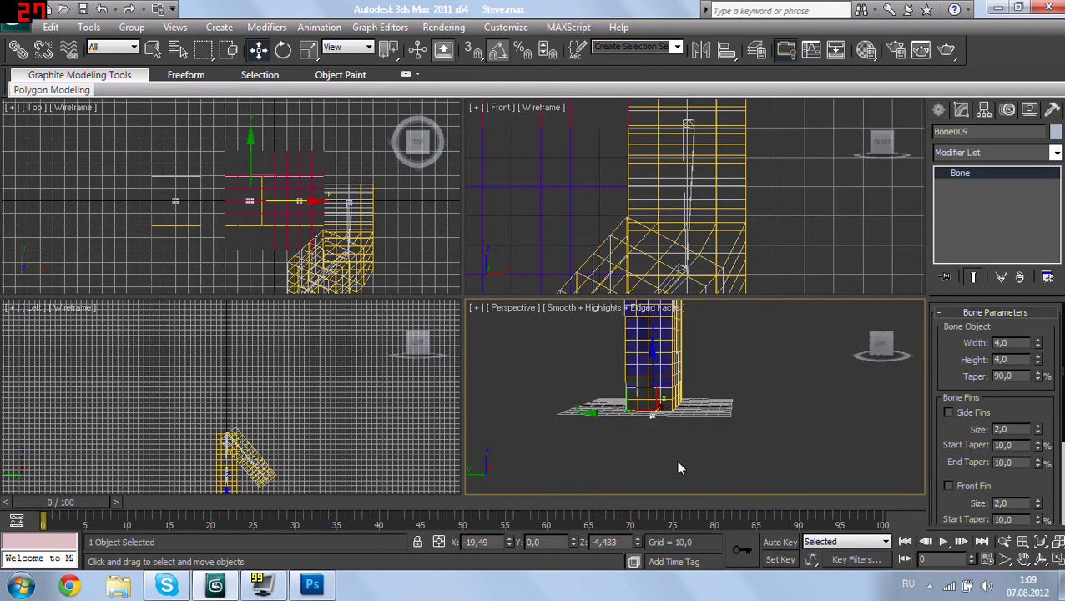
drag(614, 413, 622, 380)
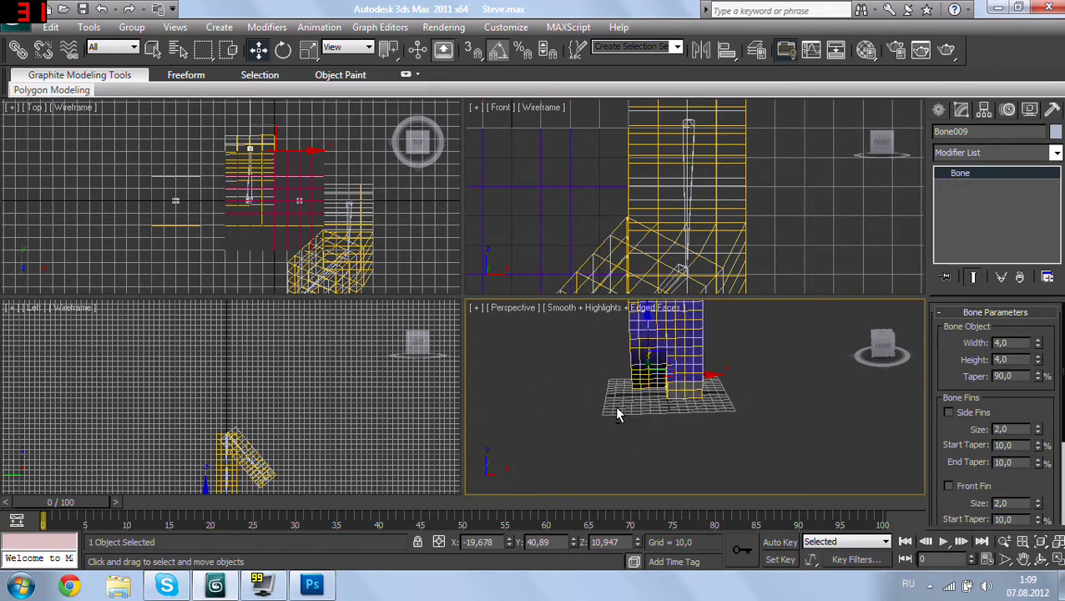
Step: Frame the whole posed character in Perspective and render the view
scroll(619, 411, down, 3)
middle_drag(618, 411, 721, 424)
scroll(665, 409, up, 2)
scroll(686, 390, up, 3)
scroll(718, 423, down, 1)
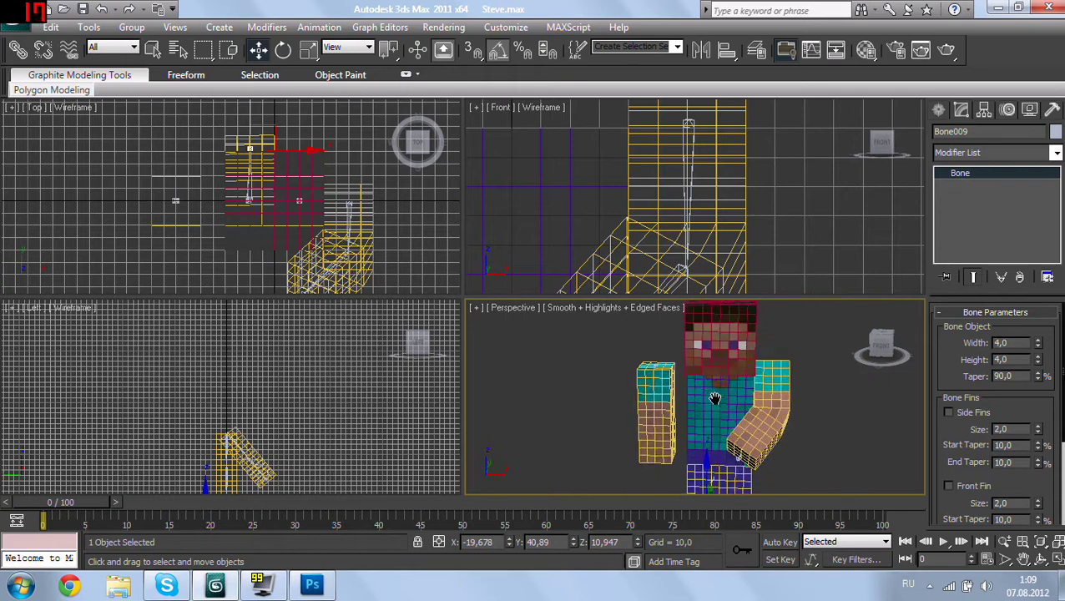
scroll(718, 424, up, 1)
scroll(731, 415, down, 4)
alt+middle_drag(781, 417, 737, 390)
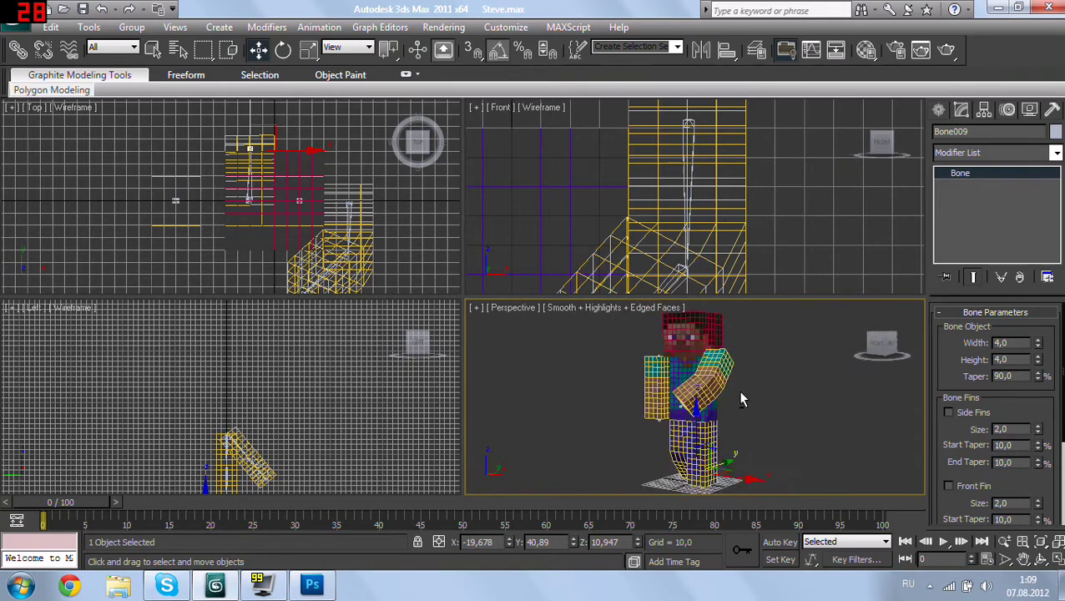
key(shift+q)
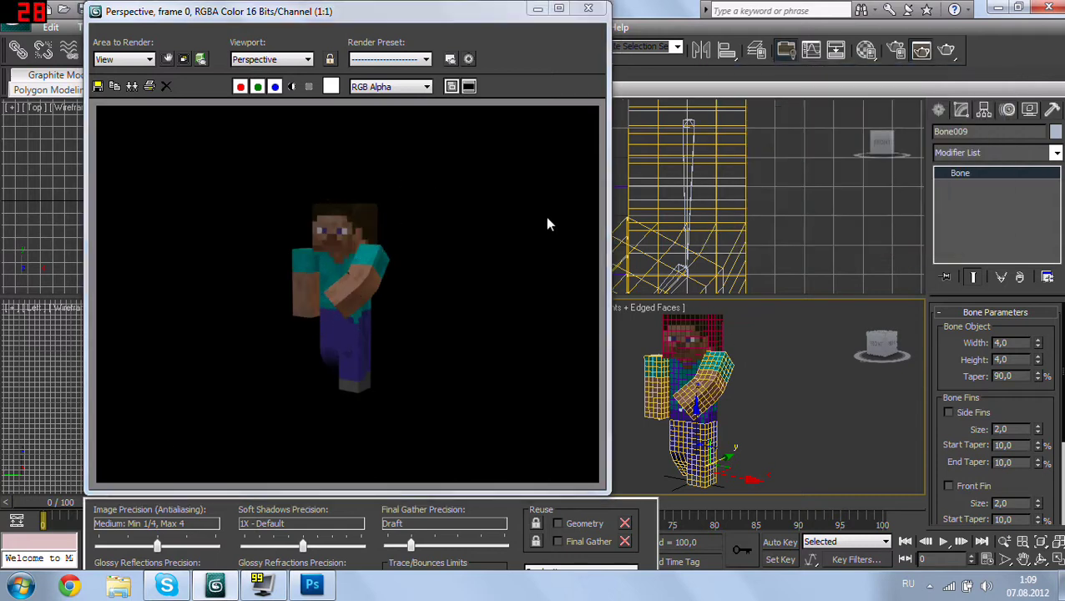
Step: Close the rendered frame and undo the two pose changes
click(588, 8)
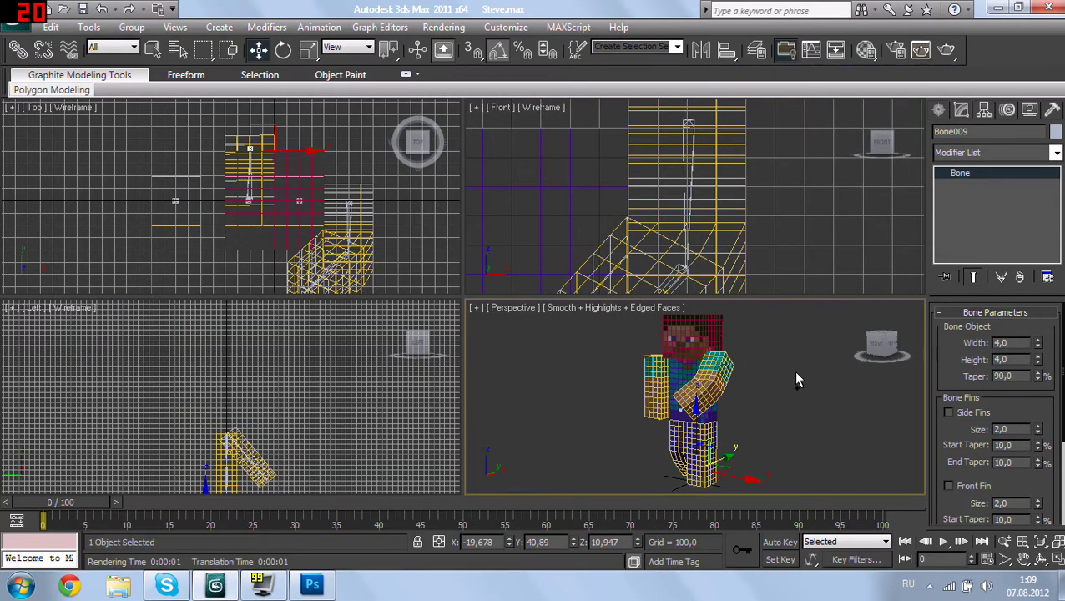
key(ctrl+z)
key(ctrl+z)
key(ctrl+z)
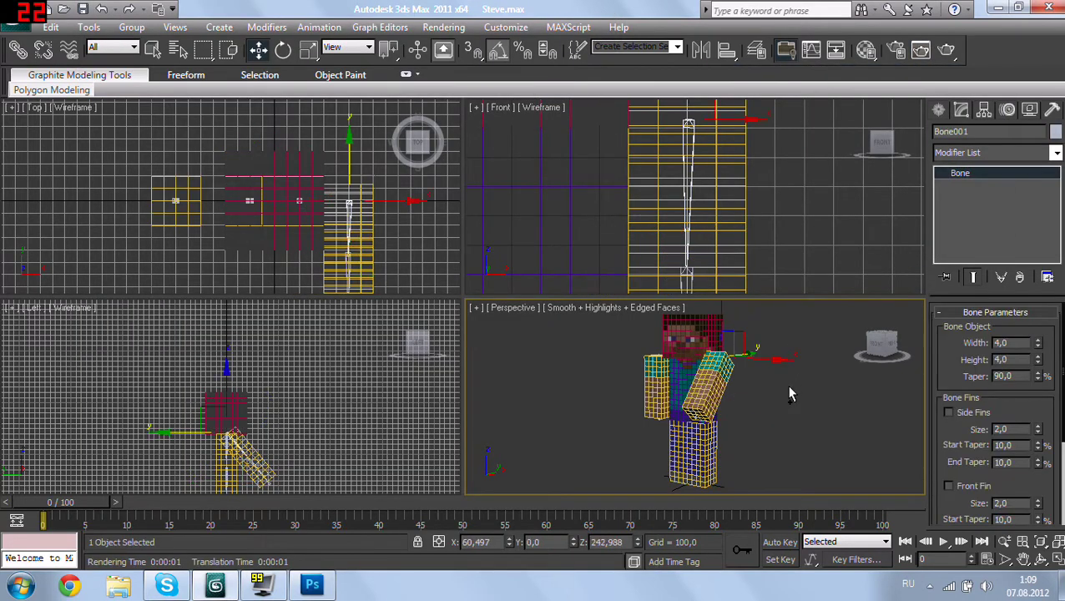
key(ctrl+z)
Step: Select Bone004 and move it slightly right along X in the Front view
middle_drag(785, 398, 746, 405)
scroll(765, 403, up, 5)
click(790, 367)
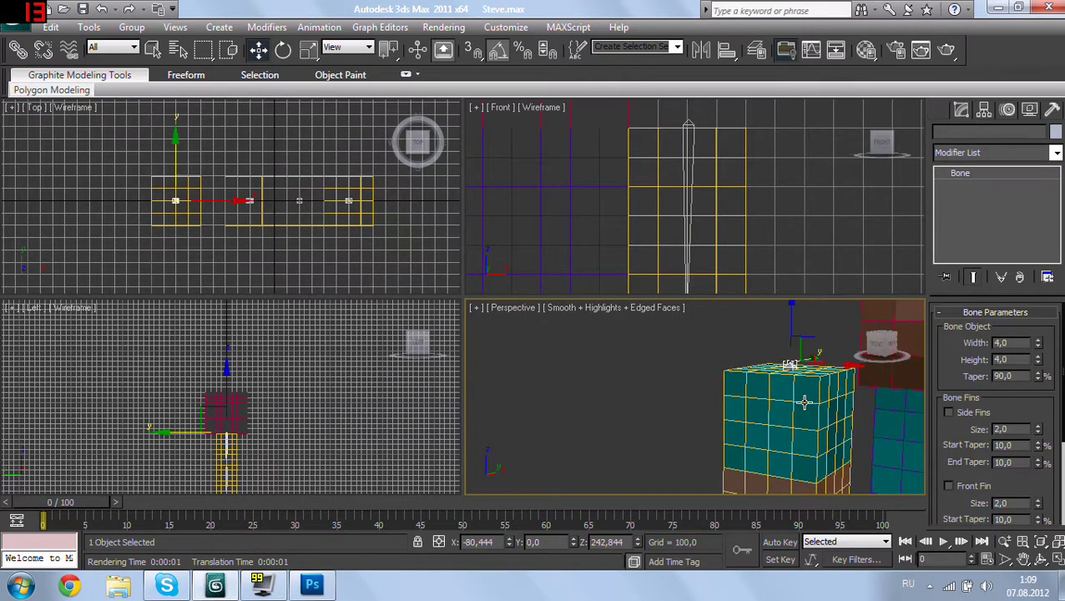
scroll(790, 368, up, 2)
mouse_move(634, 209)
middle_down()
mouse_move(702, 212)
mouse_move(665, 197)
middle_up()
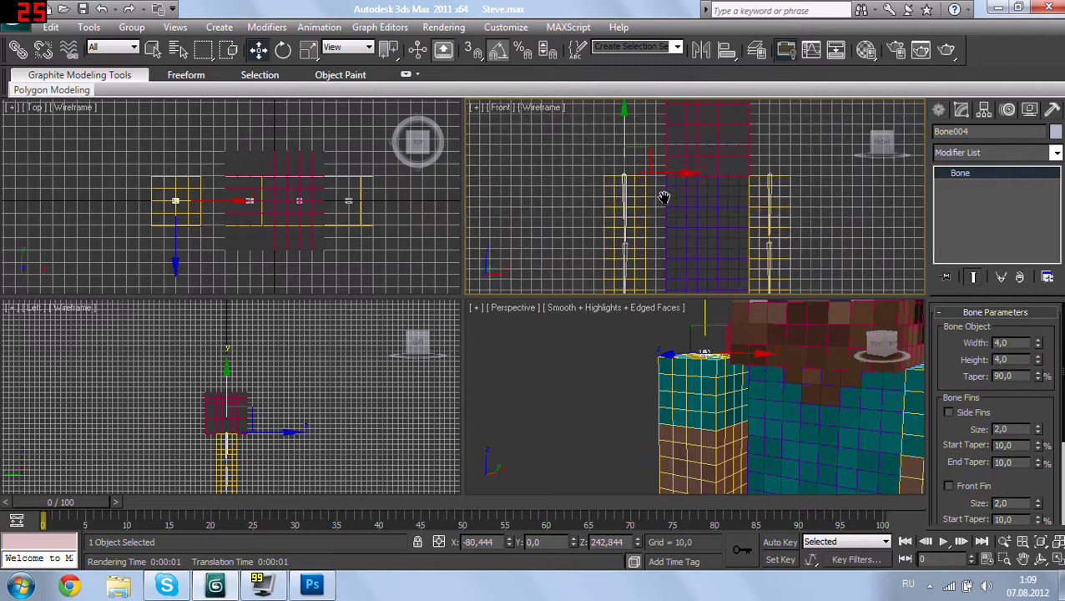
scroll(668, 231, up, 2)
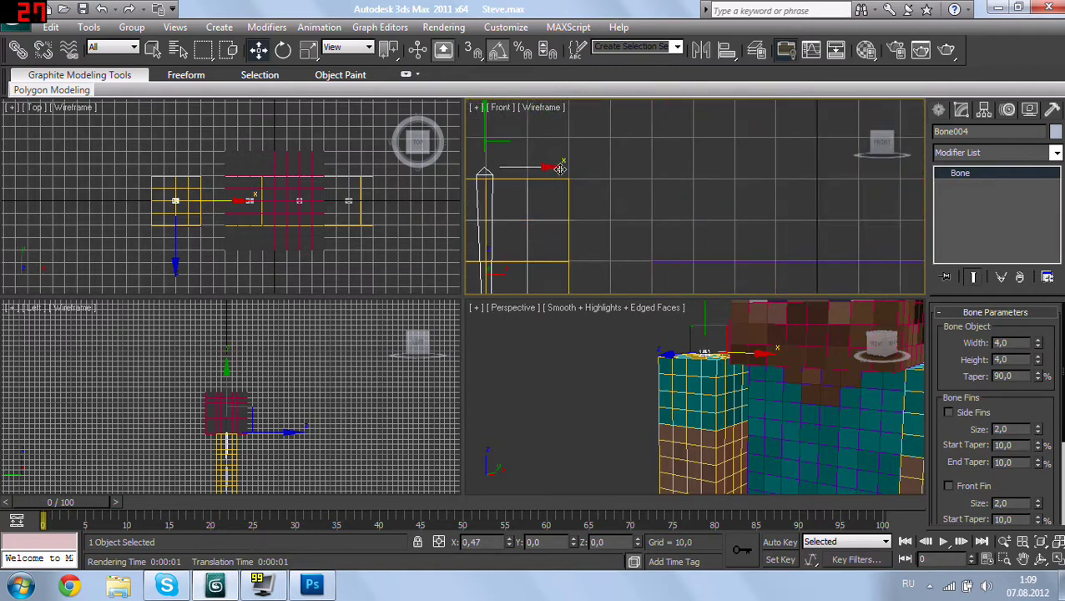
drag(554, 167, 628, 169)
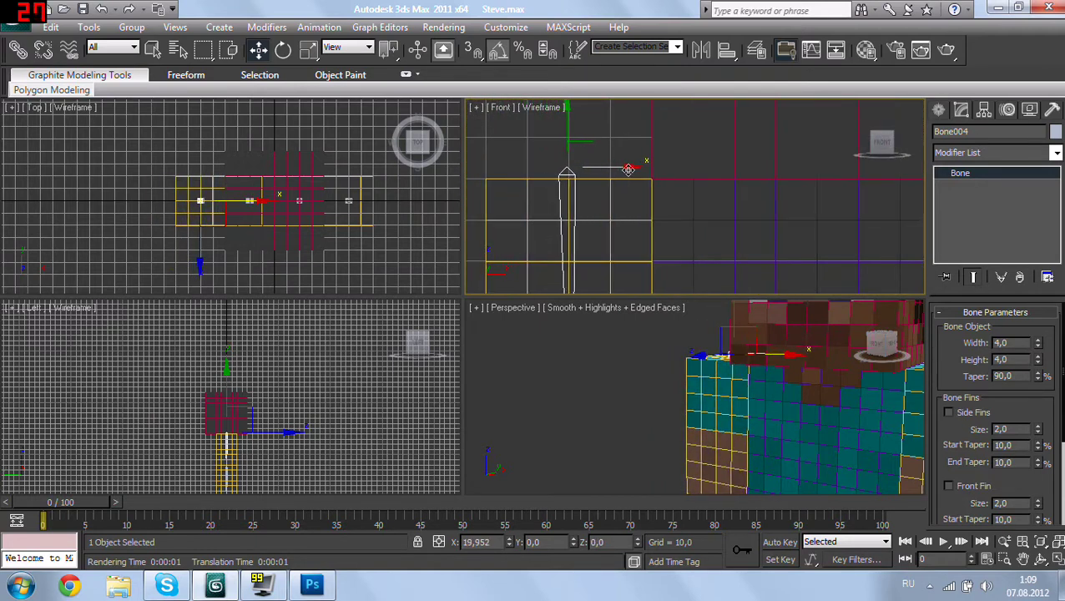
right_click(770, 386)
scroll(770, 386, down, 5)
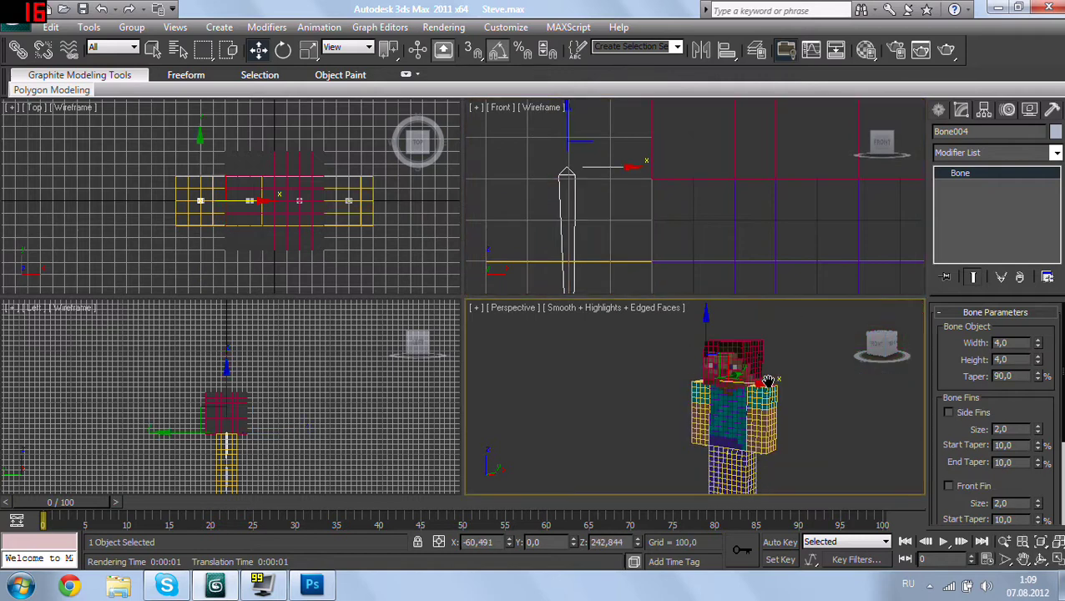
mouse_move(743, 413)
alt+middle_down()
mouse_move(822, 455)
mouse_move(761, 392)
alt+middle_up()
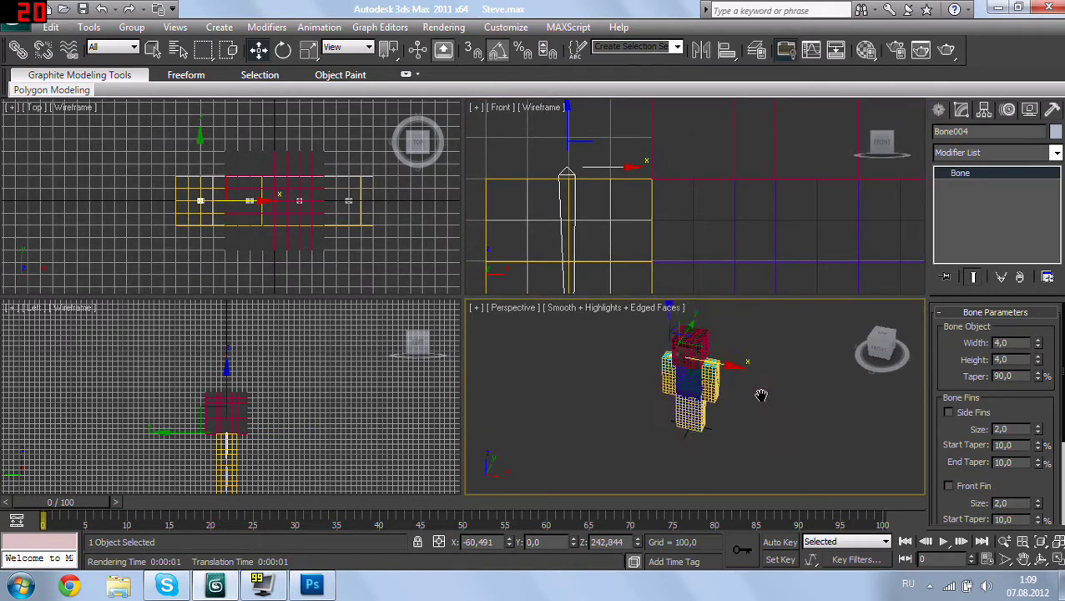
scroll(761, 393, up, 3)
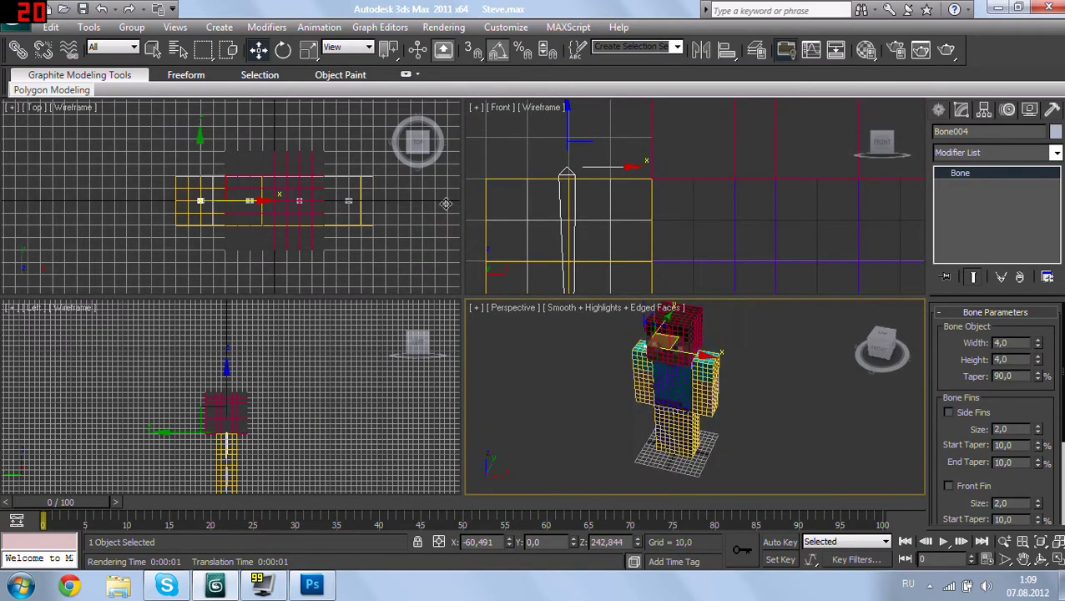
click(939, 110)
click(945, 137)
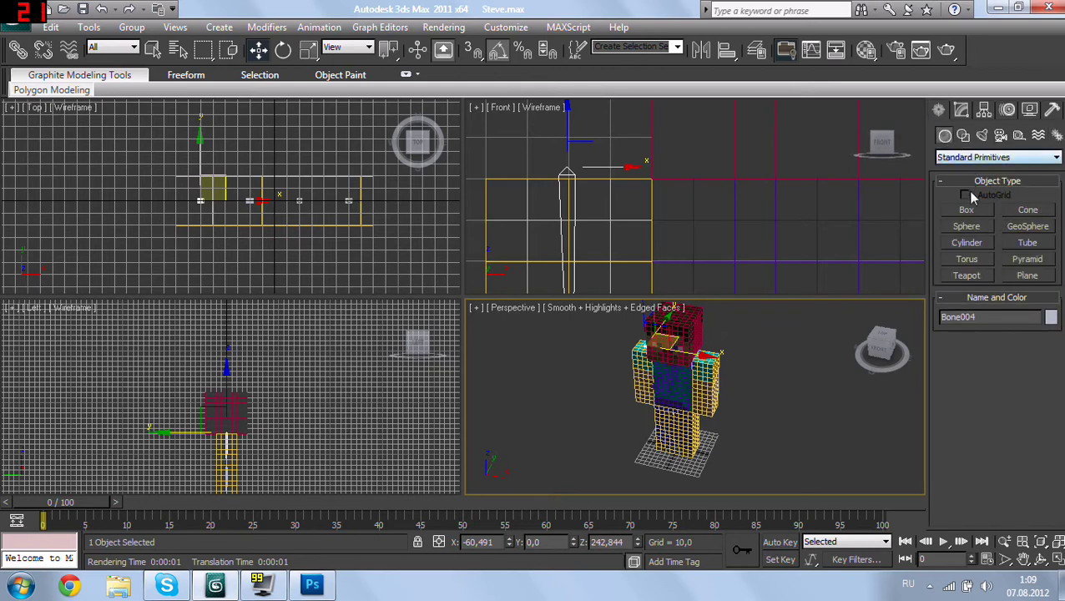
click(1029, 276)
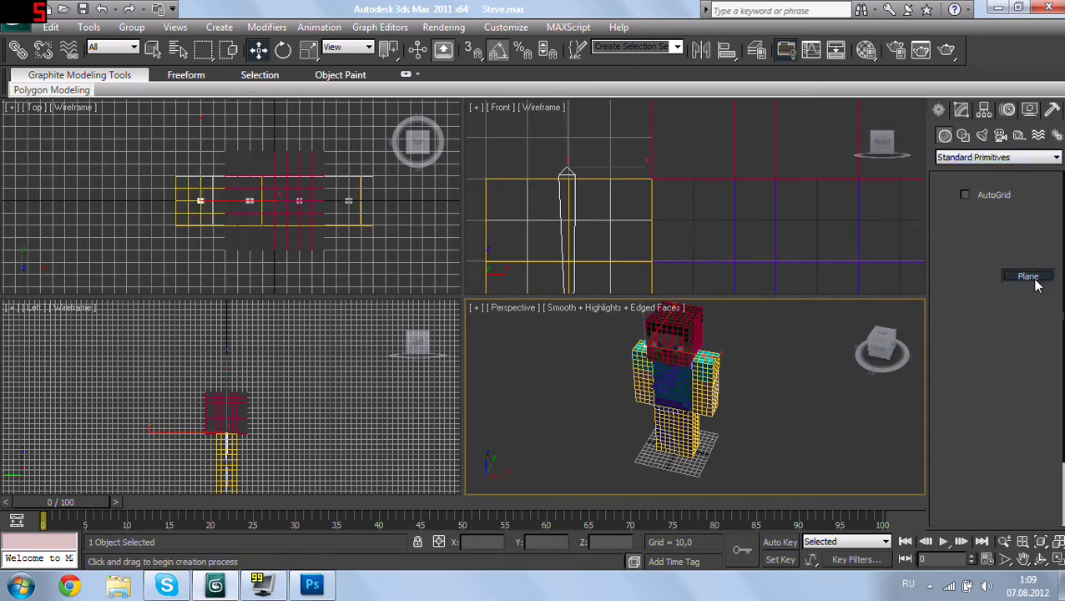
scroll(709, 409, down, 3)
scroll(719, 410, down, 3)
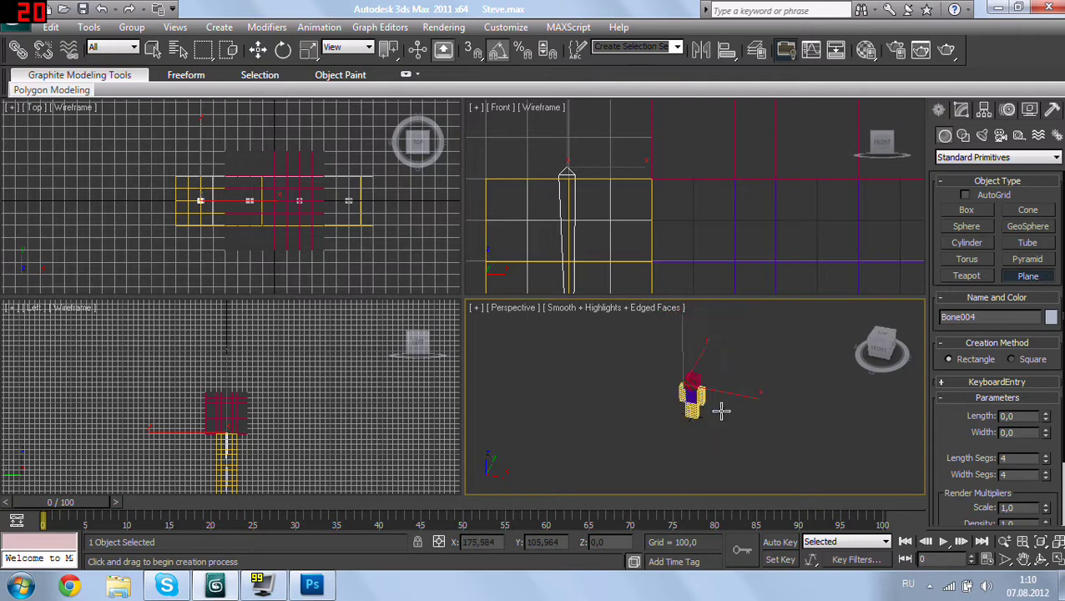
drag(642, 338, 772, 488)
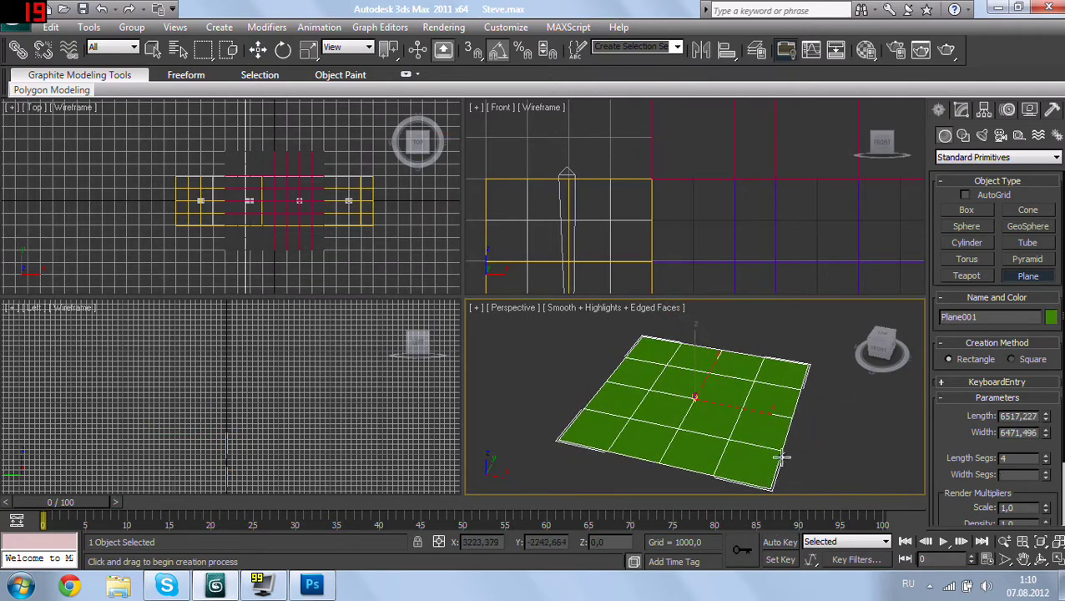
scroll(778, 429, up, 4)
scroll(826, 451, up, 2)
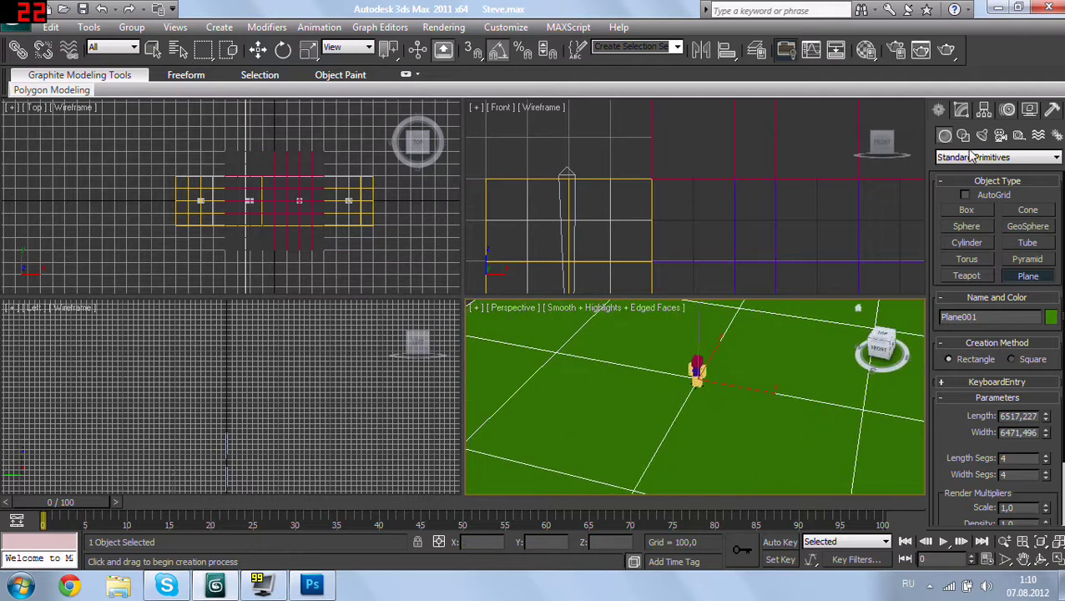
key(w)
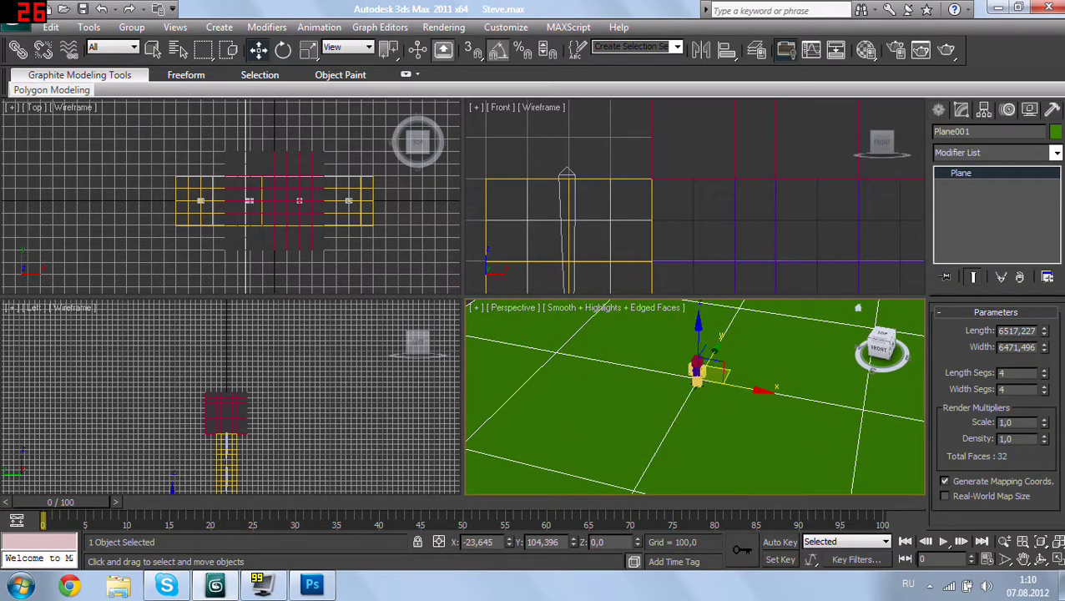
drag(1044, 373, 1044, 384)
click(1043, 393)
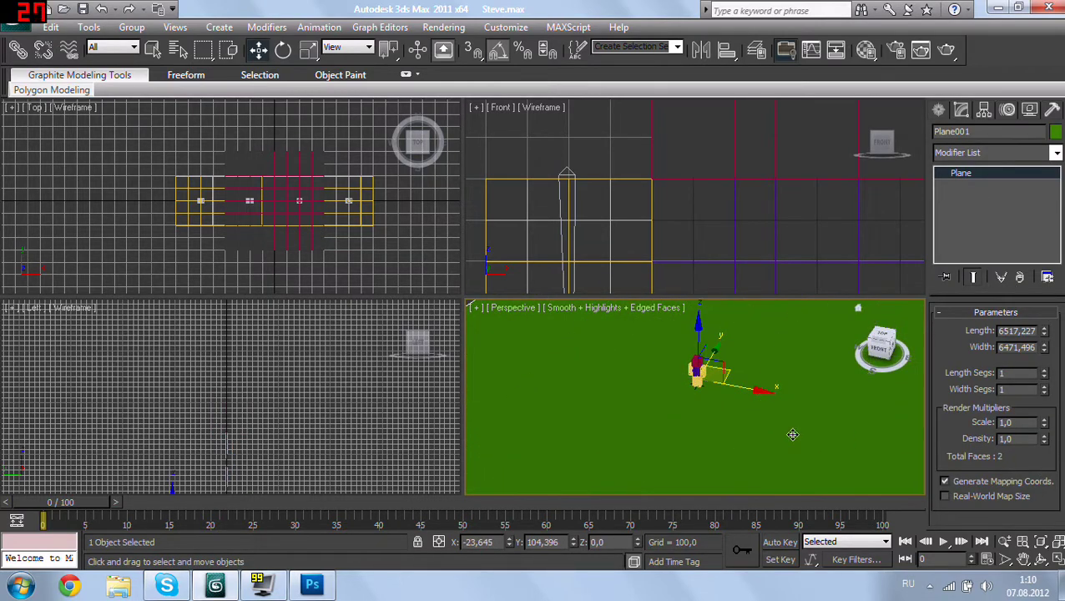
scroll(682, 399, up, 1)
scroll(706, 421, up, 2)
scroll(732, 468, up, 2)
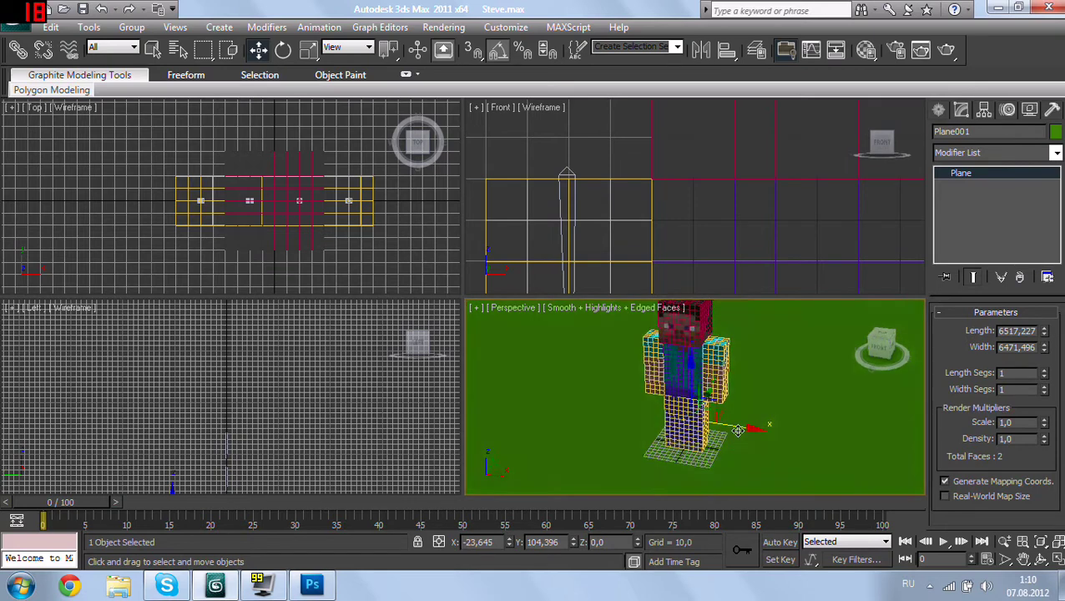
alt+middle_drag(739, 430, 735, 425)
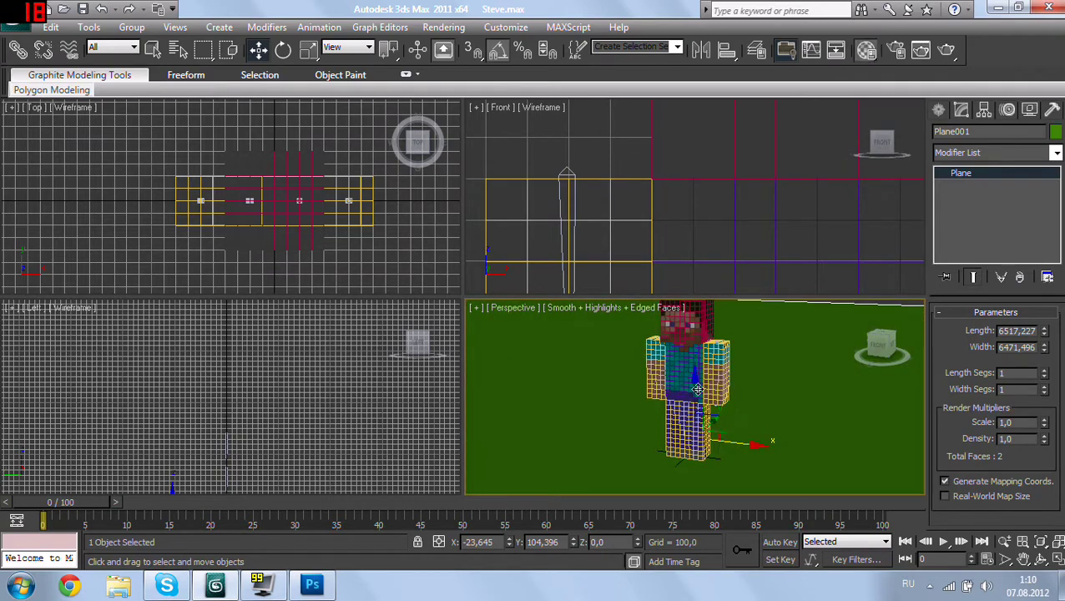
key(m)
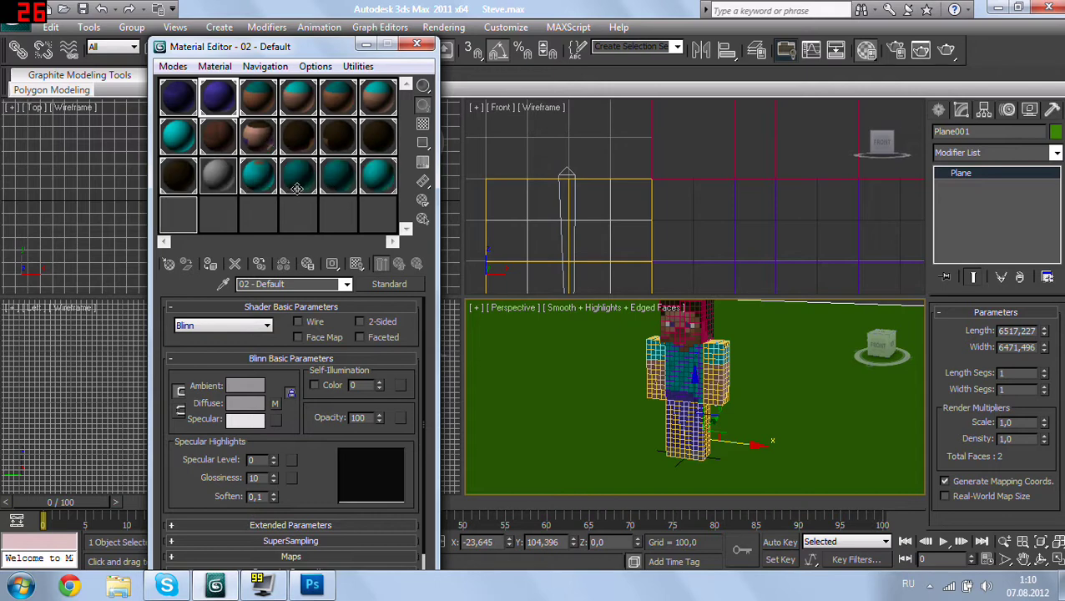
click(414, 44)
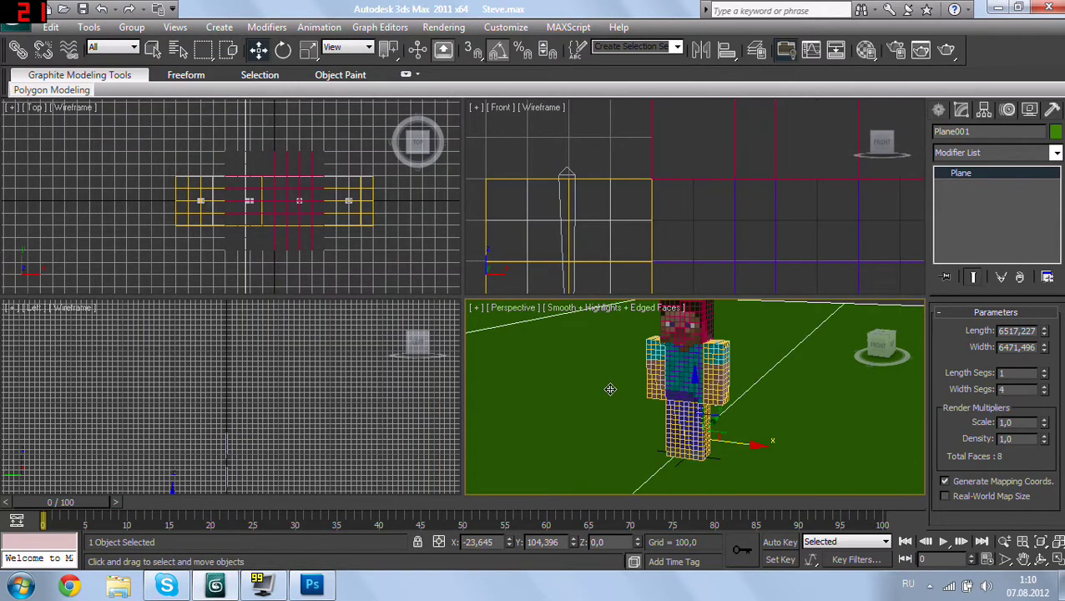
key(ctrl+z)
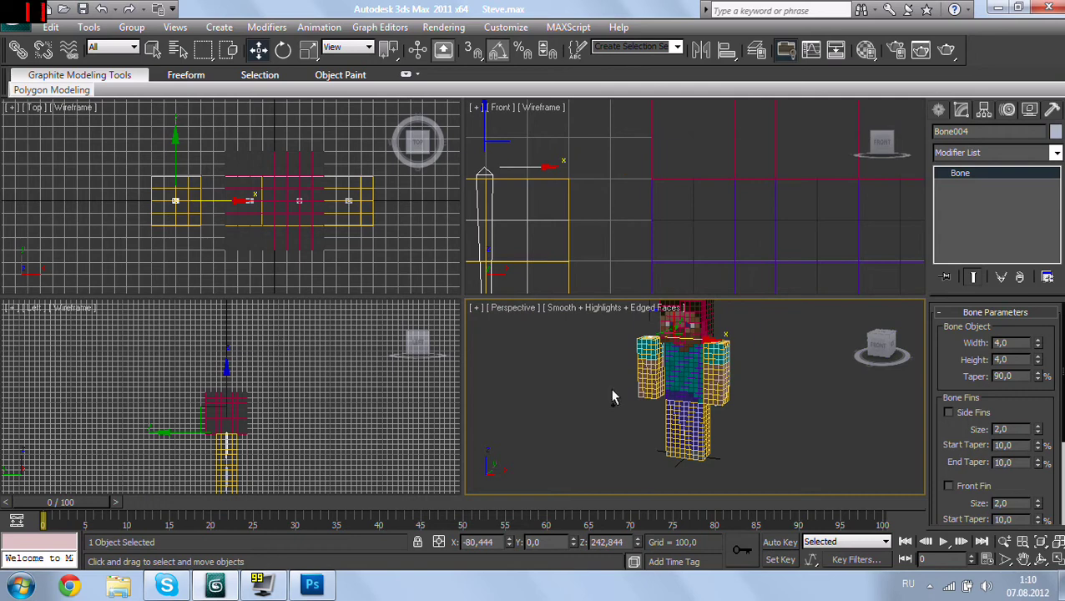
key(ctrl+z)
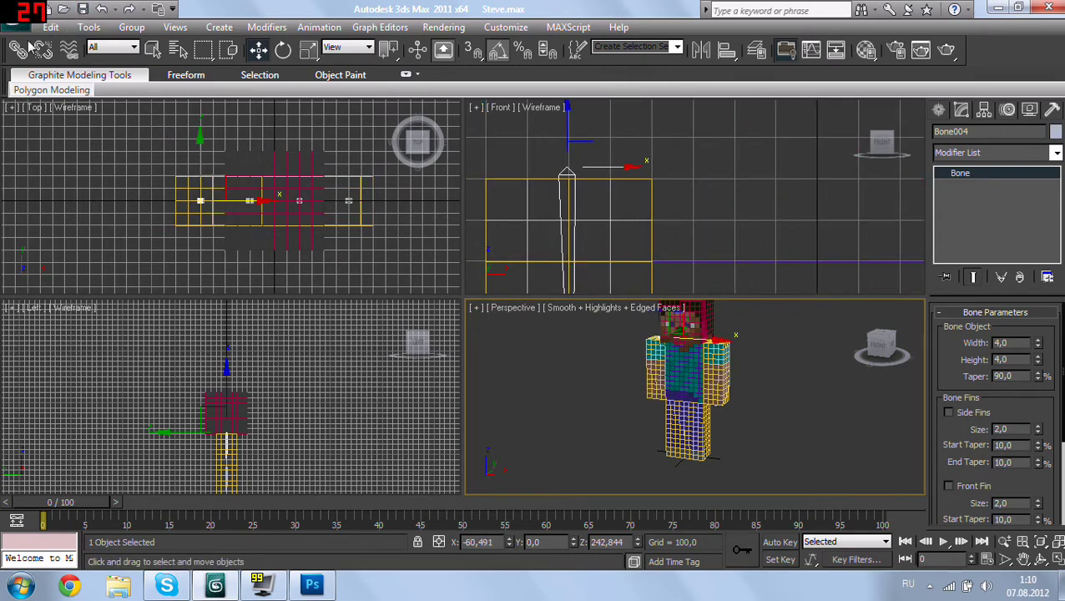
key(alt+f)
Step: Reset 3ds Max to a new empty scene
click(81, 50)
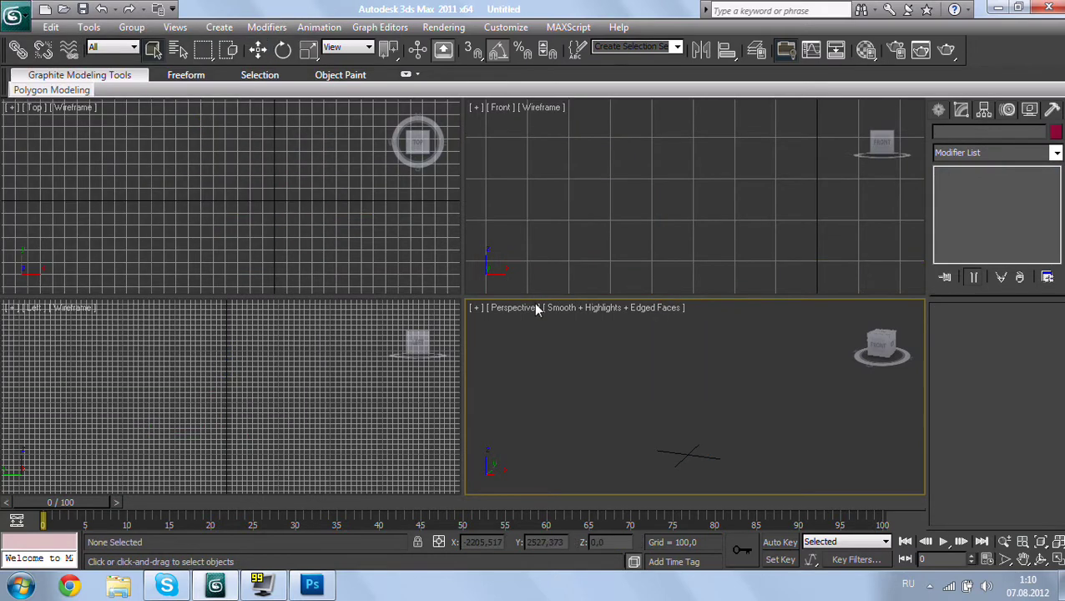
click(24, 30)
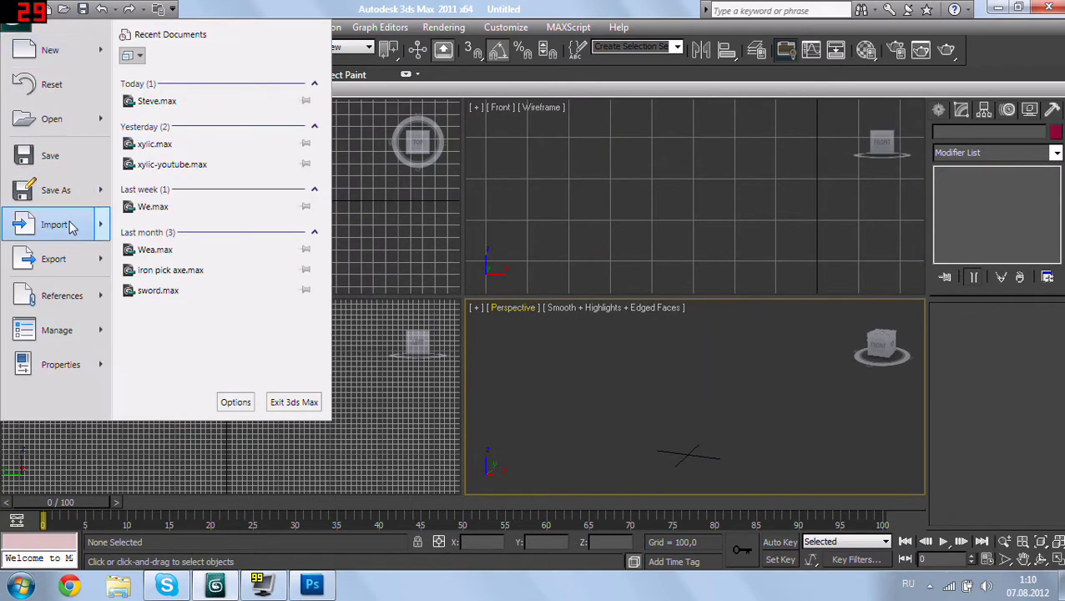
mouse_move(54, 225)
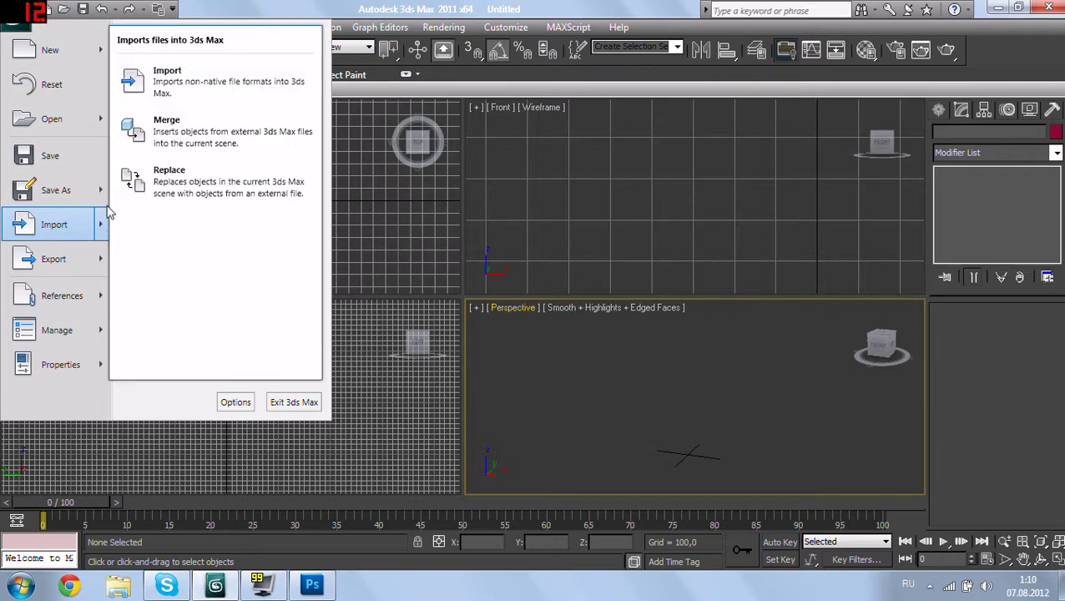
click(50, 85)
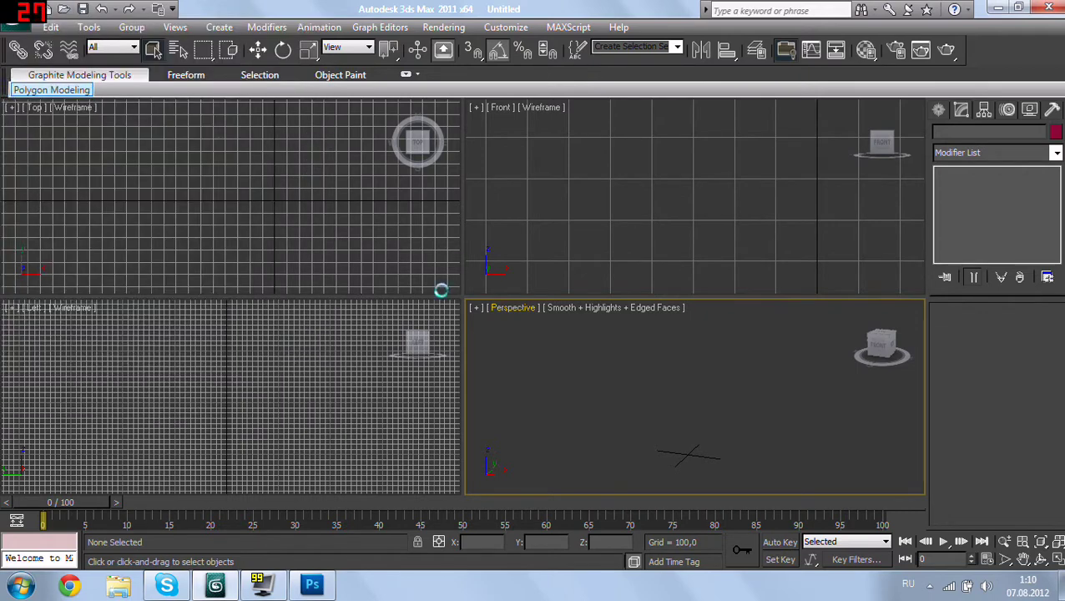
click(509, 317)
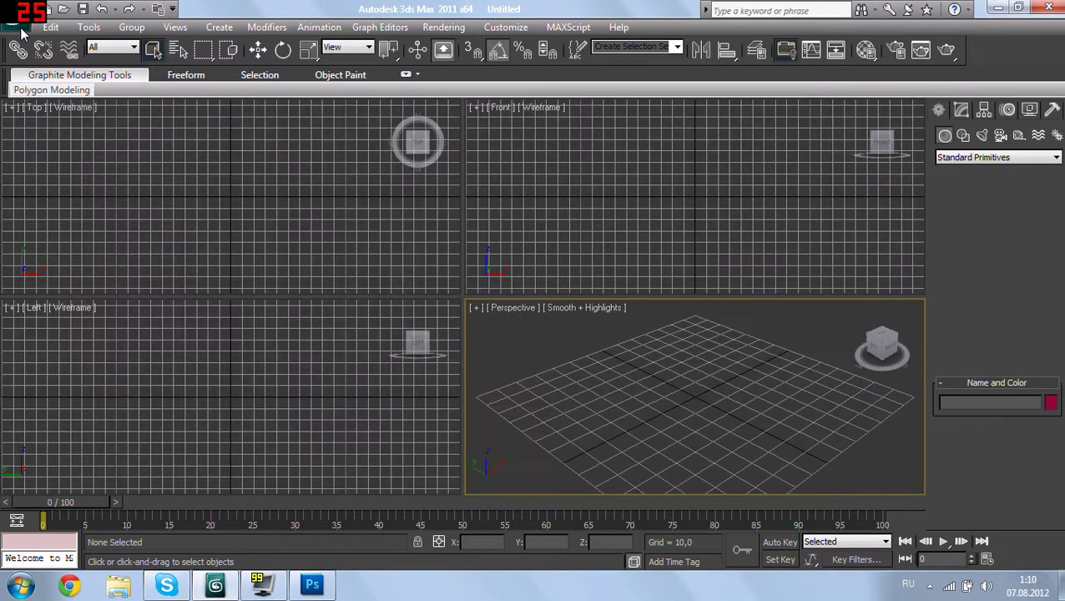
Step: Merge all 18 objects from Steve.max into the scene
click(15, 15)
mouse_move(54, 225)
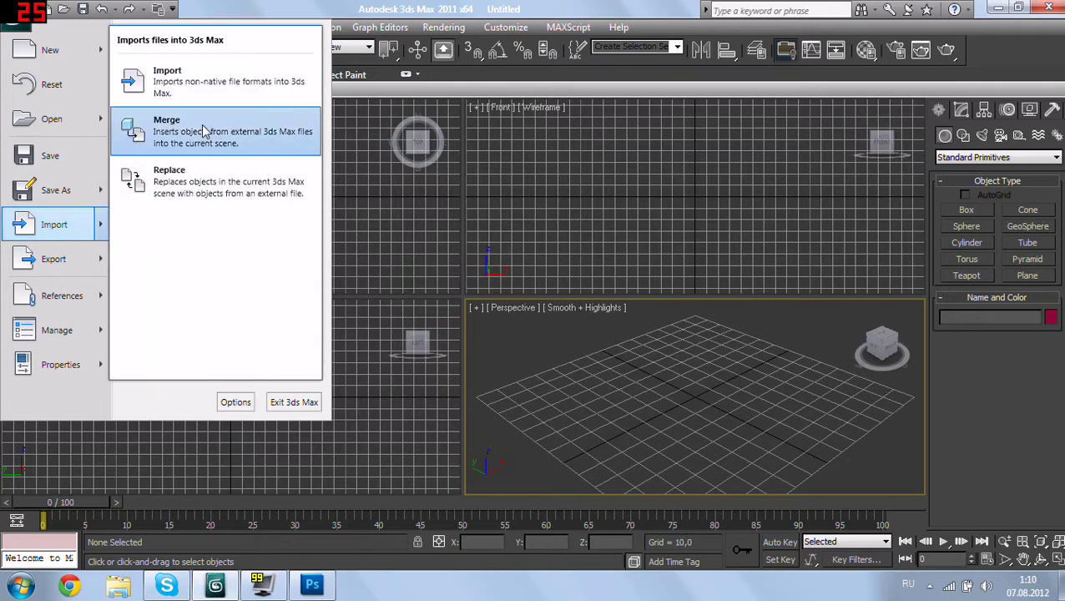
click(204, 132)
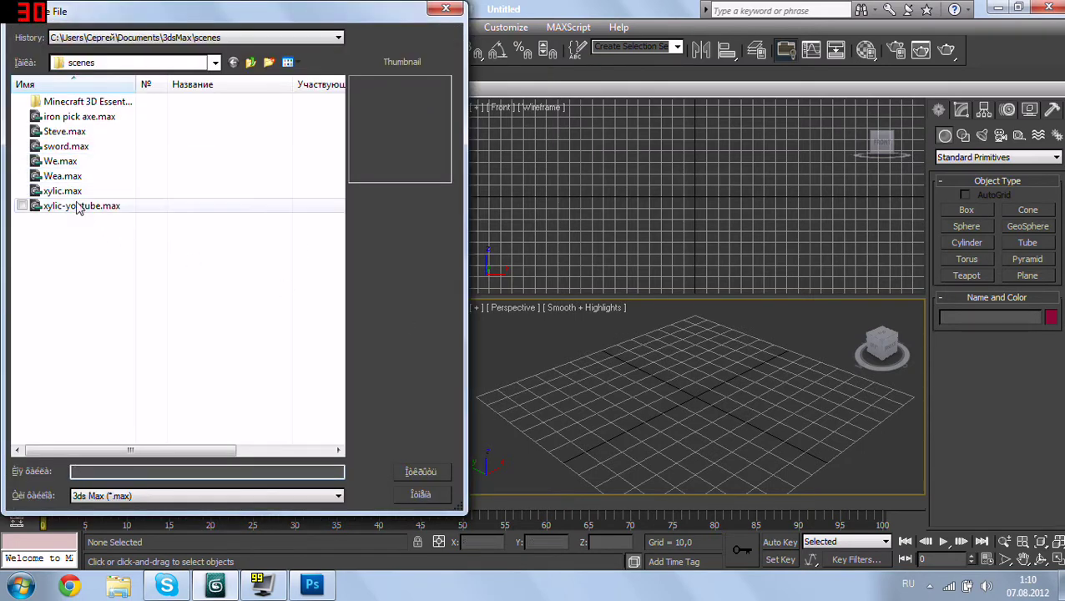
double_click(88, 134)
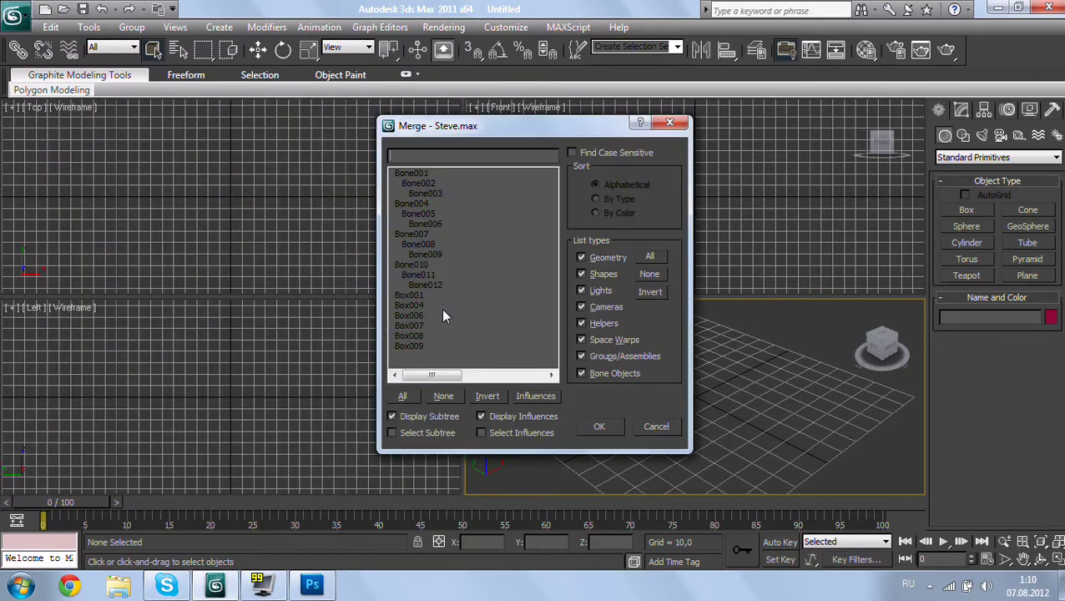
click(404, 396)
click(599, 426)
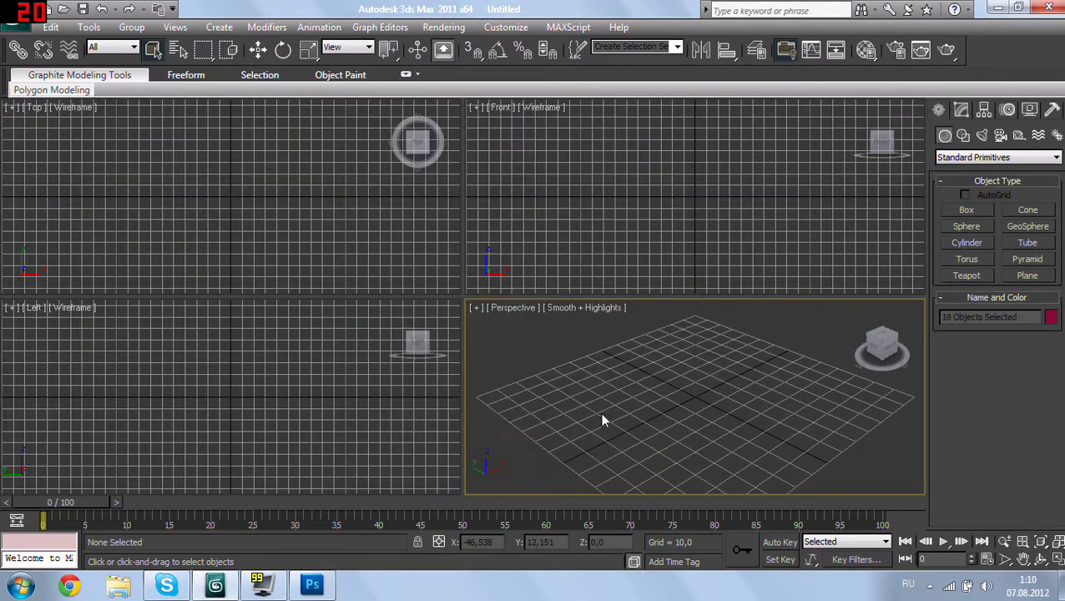
scroll(695, 417, down, 5)
Step: Open the Material Editor to check Steve's materials, then close it
mouse_move(690, 416)
alt+middle_down()
mouse_move(699, 476)
mouse_move(766, 452)
mouse_move(698, 453)
mouse_move(678, 431)
alt+middle_up()
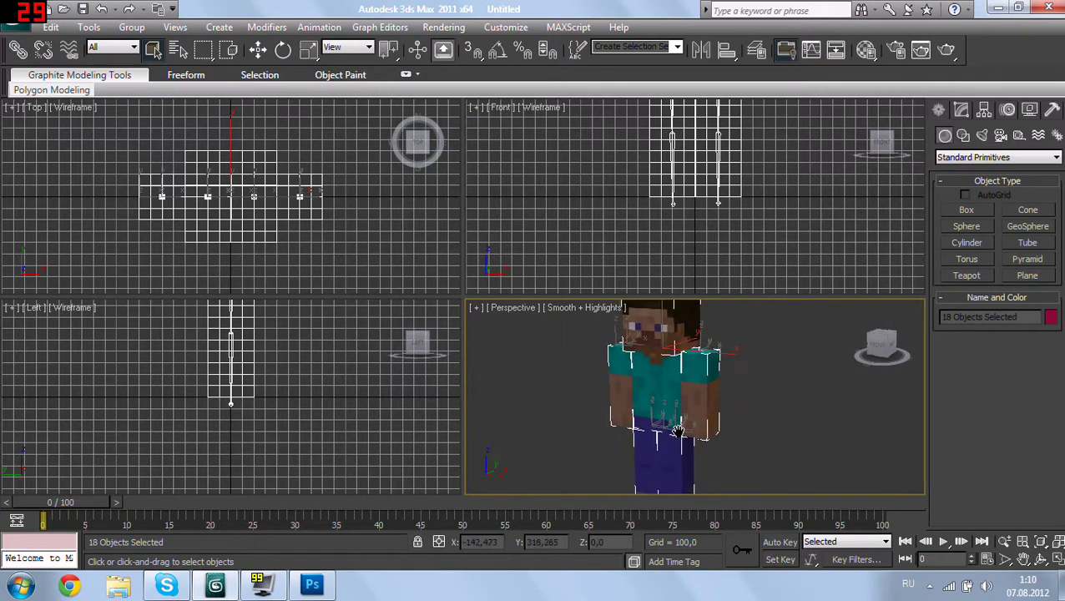
key(m)
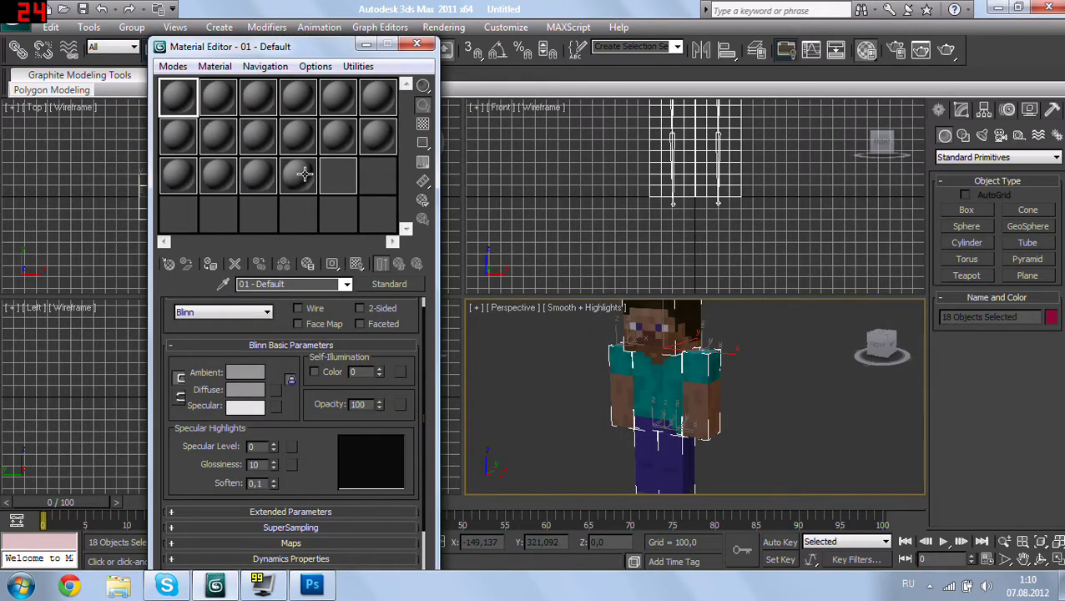
click(418, 48)
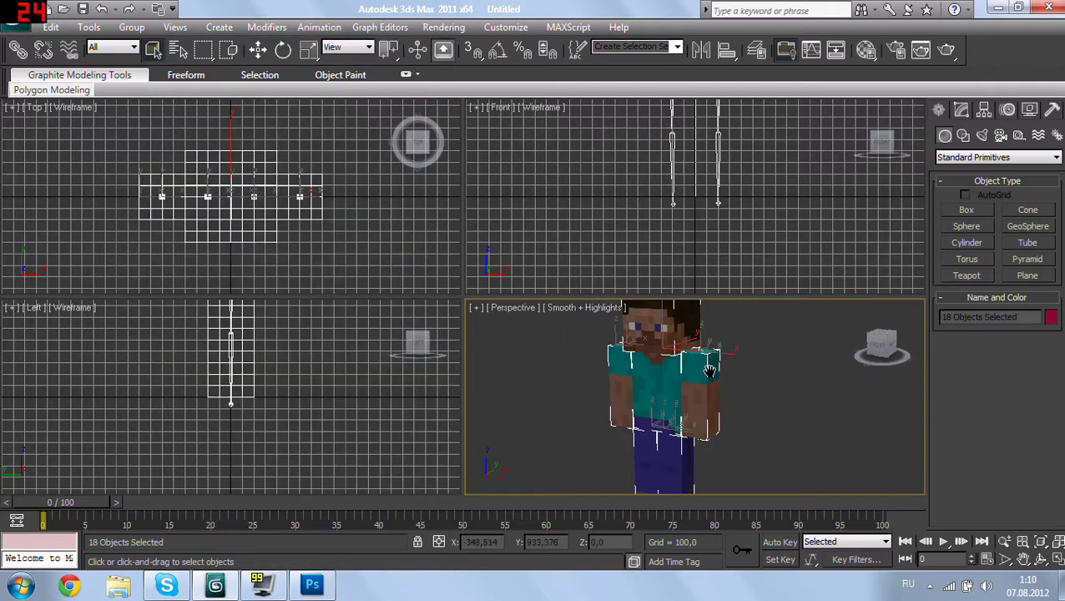
Step: Zoom and orbit the Perspective view to show Steve's whole figure from a slightly turned front
scroll(726, 459, up, 3)
scroll(735, 468, up, 3)
scroll(745, 472, down, 5)
scroll(746, 472, down, 3)
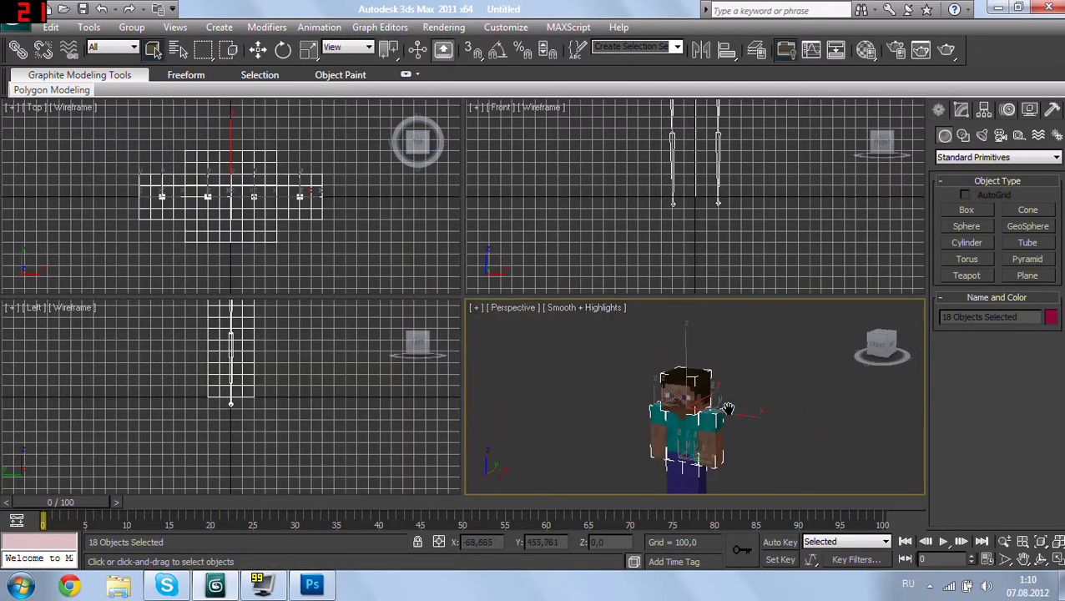
scroll(729, 395, down, 2)
scroll(743, 434, up, 3)
scroll(767, 480, up, 5)
scroll(766, 480, up, 2)
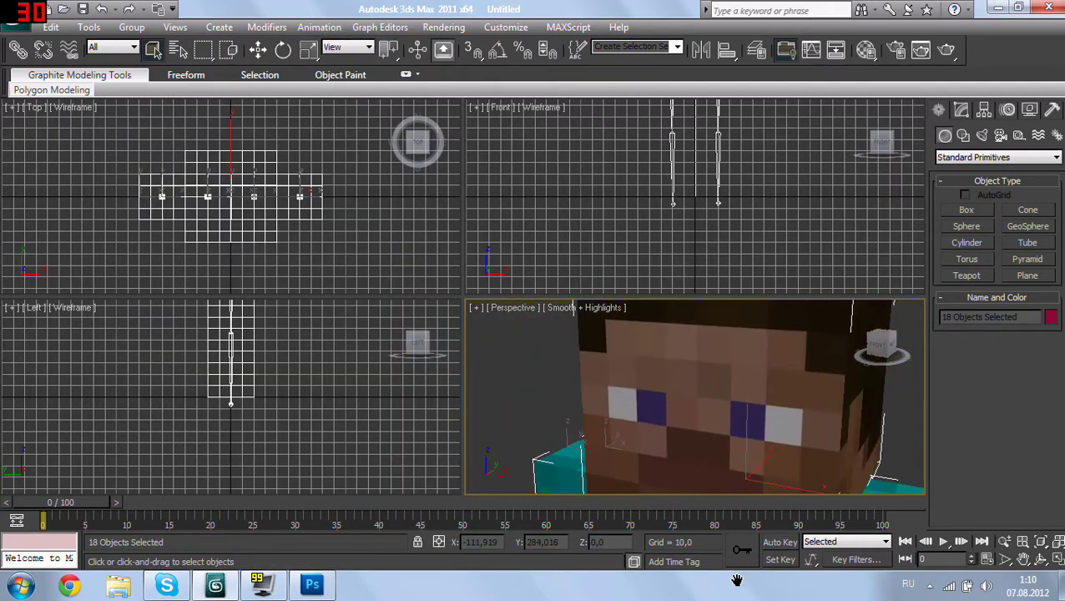
scroll(743, 451, down, 6)
scroll(735, 437, up, 1)
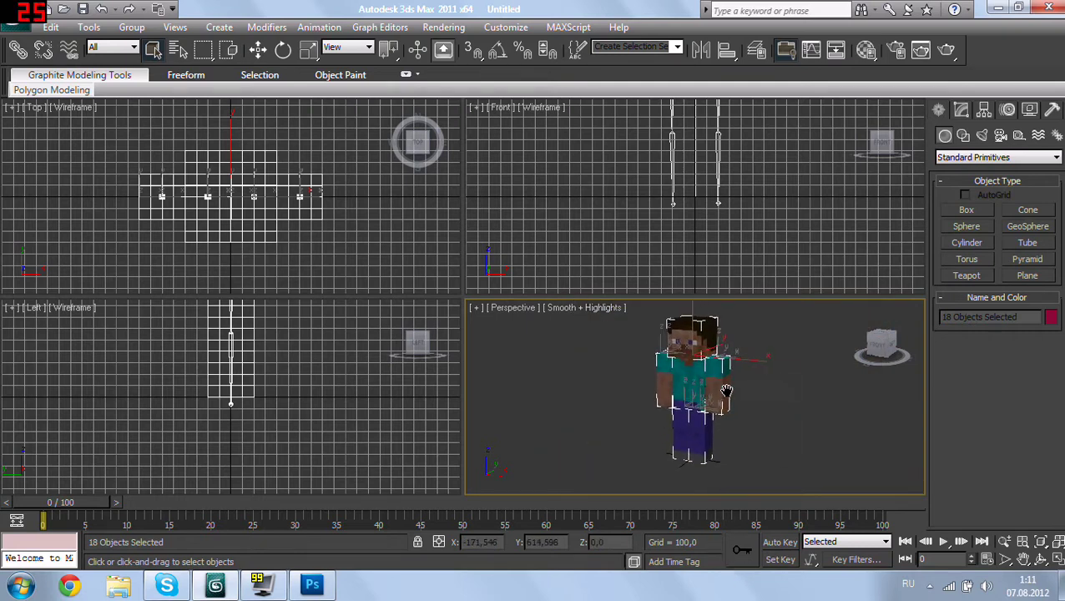
scroll(730, 426, up, 3)
scroll(727, 418, up, 2)
scroll(718, 401, up, 1)
scroll(715, 432, down, 3)
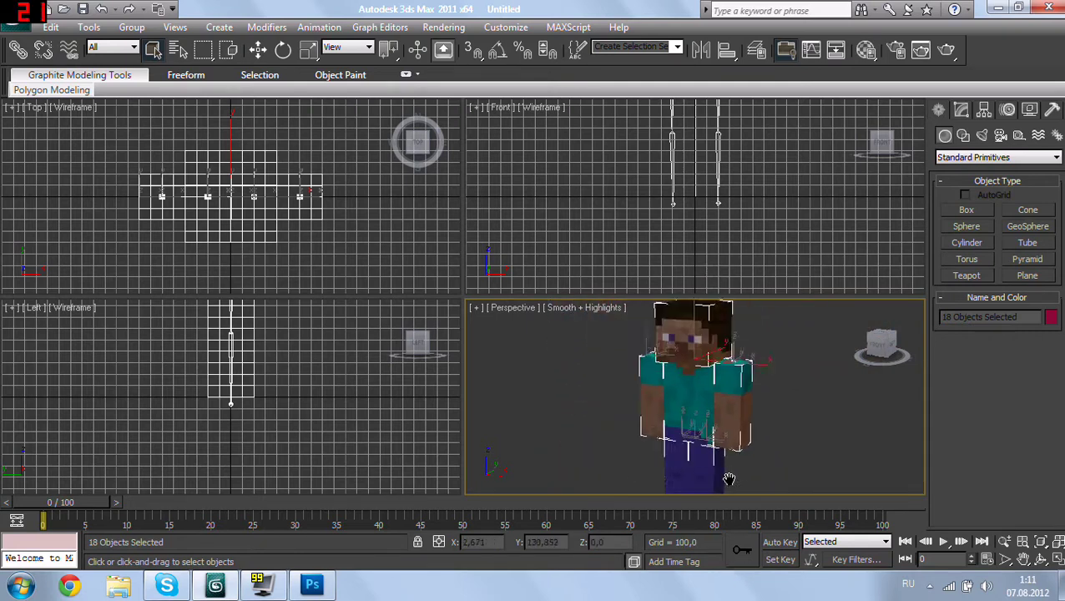
scroll(715, 451, down, 1)
mouse_move(766, 438)
alt+middle_down()
mouse_move(676, 476)
mouse_move(571, 428)
mouse_move(713, 463)
mouse_move(804, 463)
mouse_move(829, 417)
mouse_move(821, 440)
mouse_move(730, 430)
mouse_move(812, 455)
alt+middle_up()
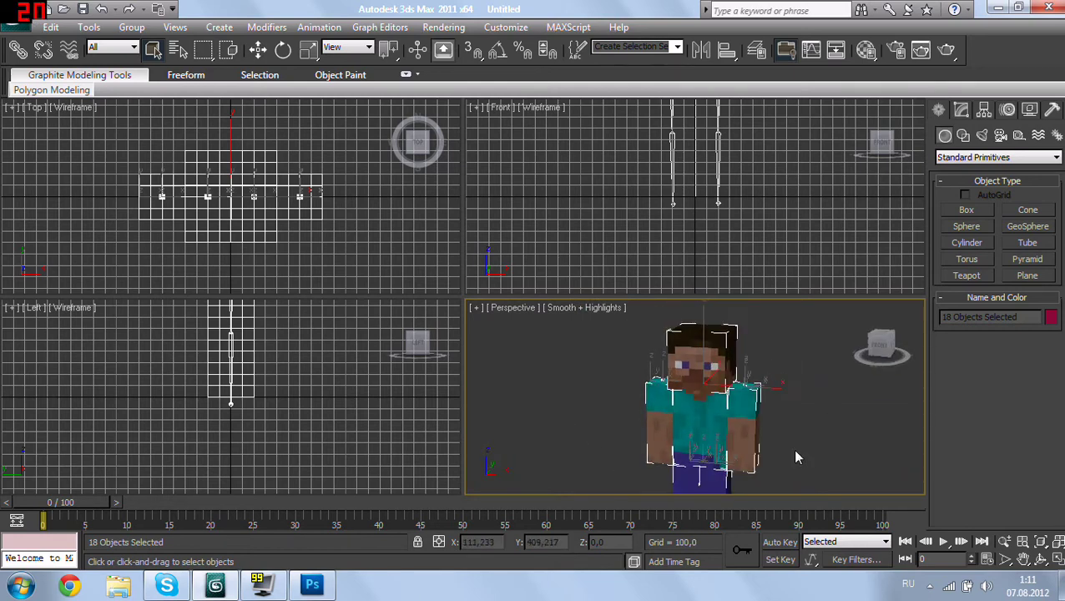
scroll(794, 449, up, 2)
scroll(706, 404, down, 2)
scroll(757, 433, up, 2)
scroll(758, 433, down, 2)
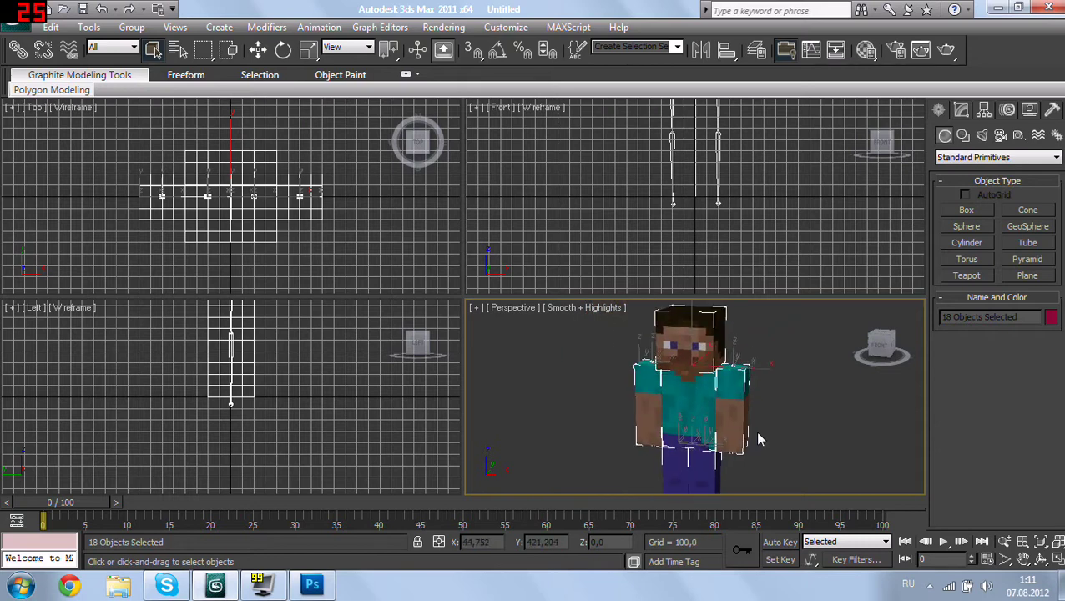
scroll(738, 409, down, 1)
mouse_move(738, 405)
alt+middle_down()
mouse_move(709, 435)
mouse_move(735, 413)
alt+middle_up()
Step: Draw a large Plane001 around Steve and move it beneath his feet
click(1016, 278)
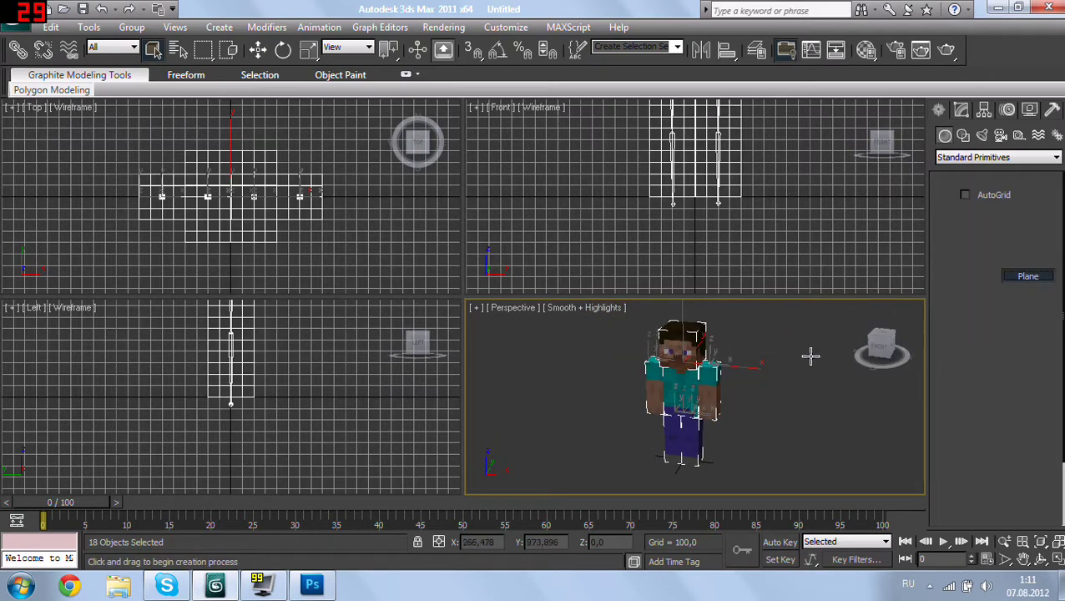
scroll(785, 351, down, 2)
alt+middle_drag(760, 349, 724, 407)
drag(565, 352, 906, 330)
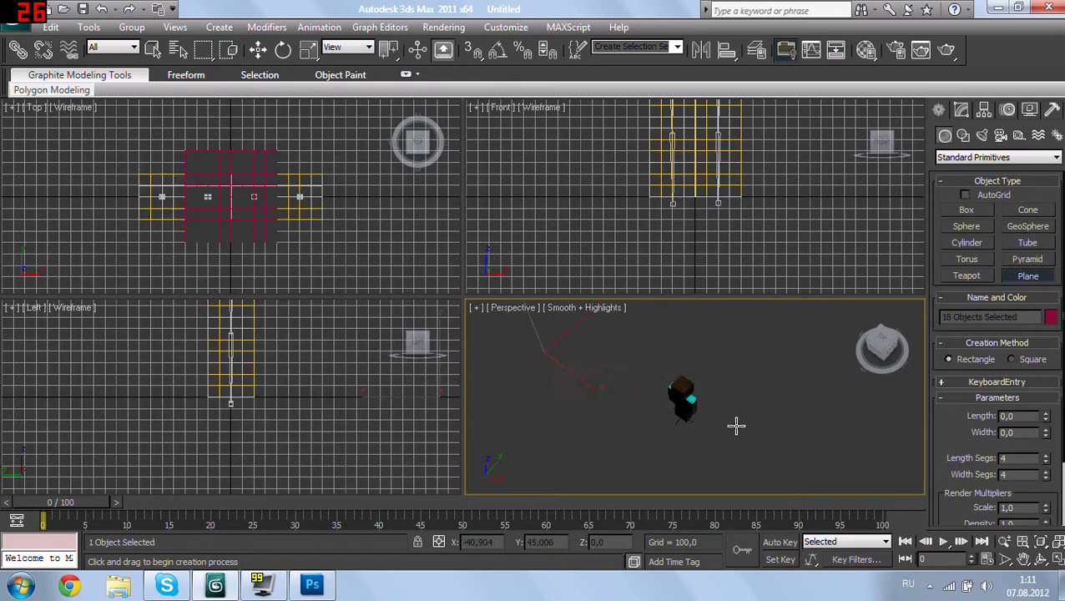
right_click(777, 357)
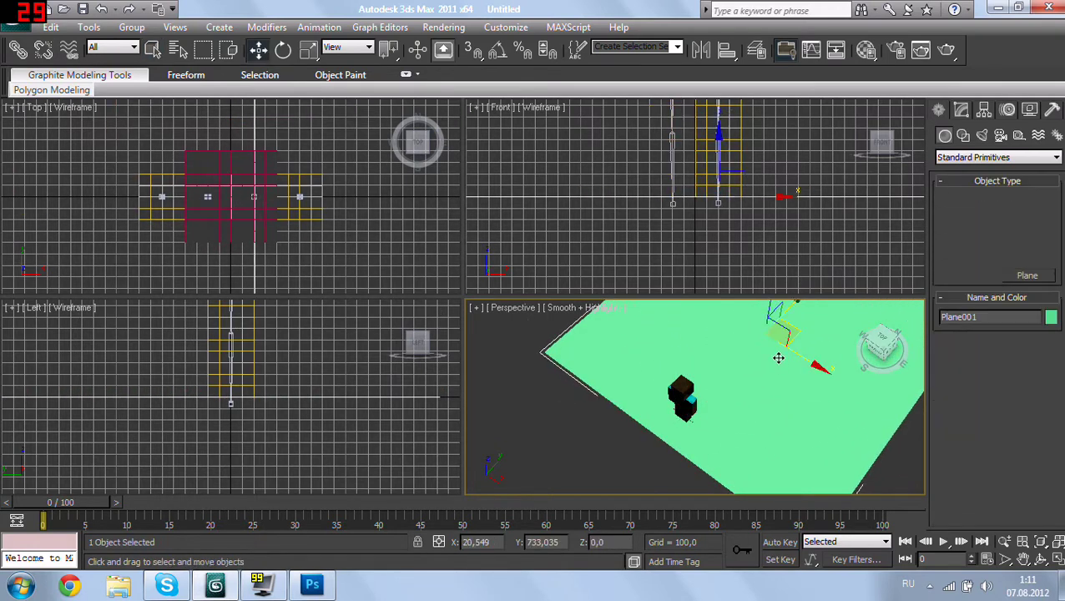
key(w)
alt+middle_drag(801, 332, 711, 407)
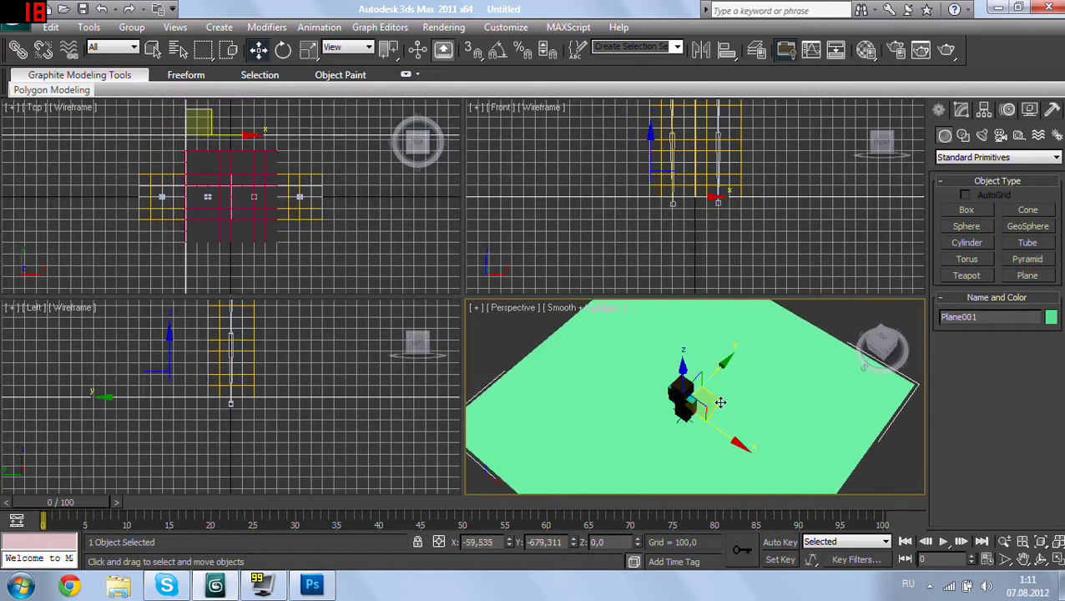
drag(711, 407, 642, 451)
mouse_move(643, 452)
alt+middle_down()
mouse_move(692, 412)
mouse_move(628, 384)
alt+middle_up()
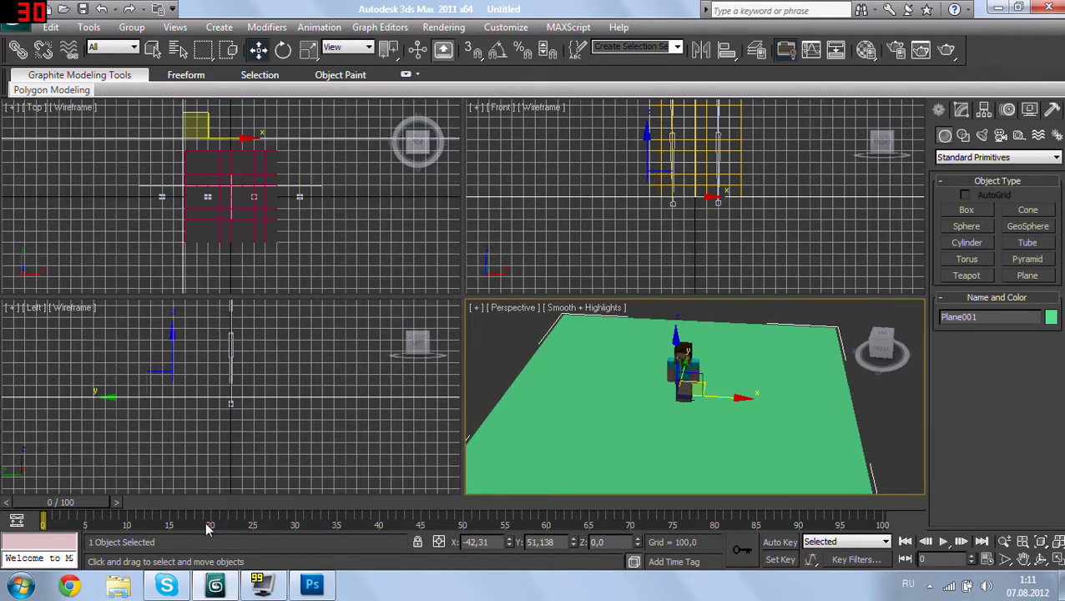
Step: Copy stone.png from Documents\3dsMax\scenes\Minecraft 3D Essentials 1-2_3DSmax
click(120, 590)
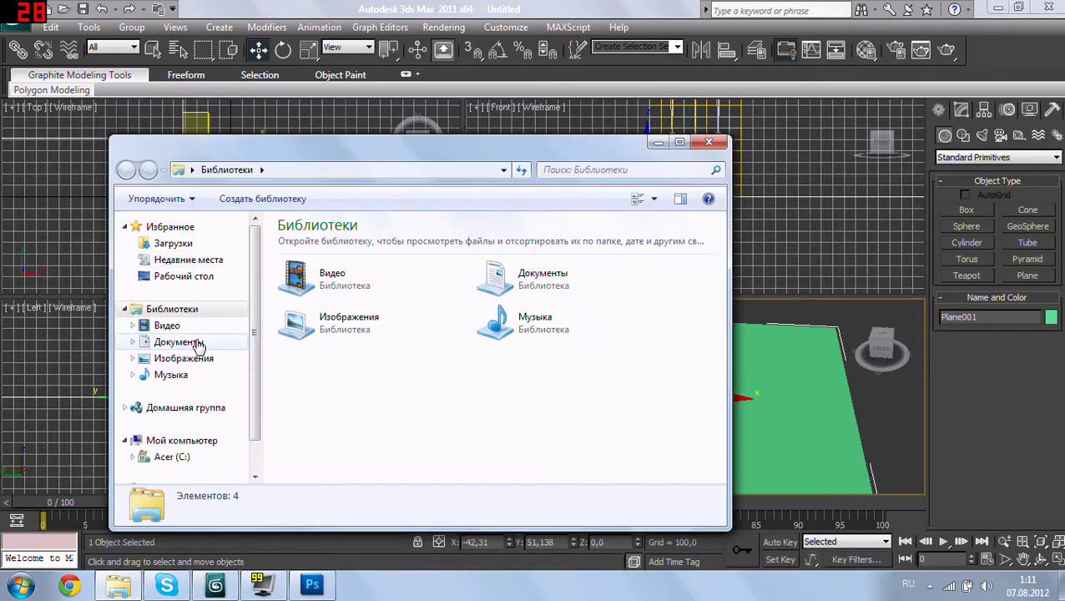
click(198, 342)
double_click(342, 286)
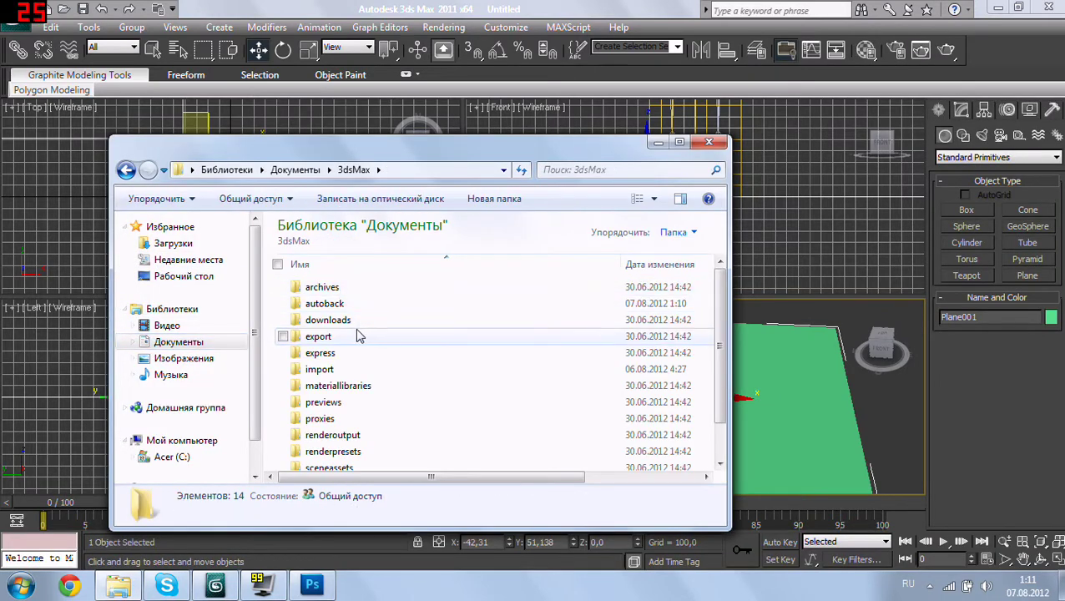
click(376, 435)
scroll(372, 423, down, 1)
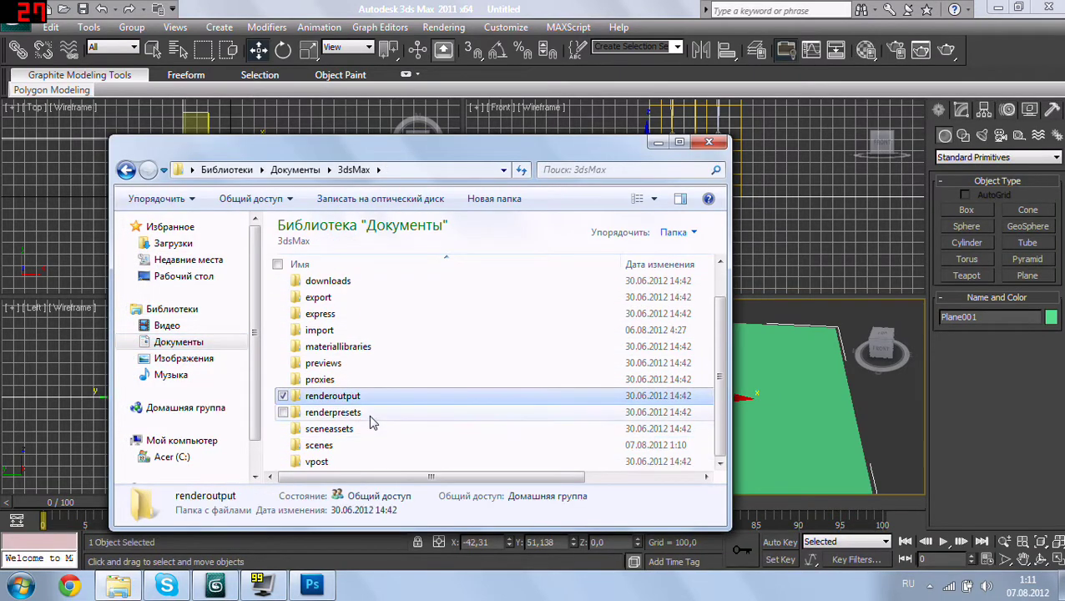
double_click(337, 447)
double_click(334, 288)
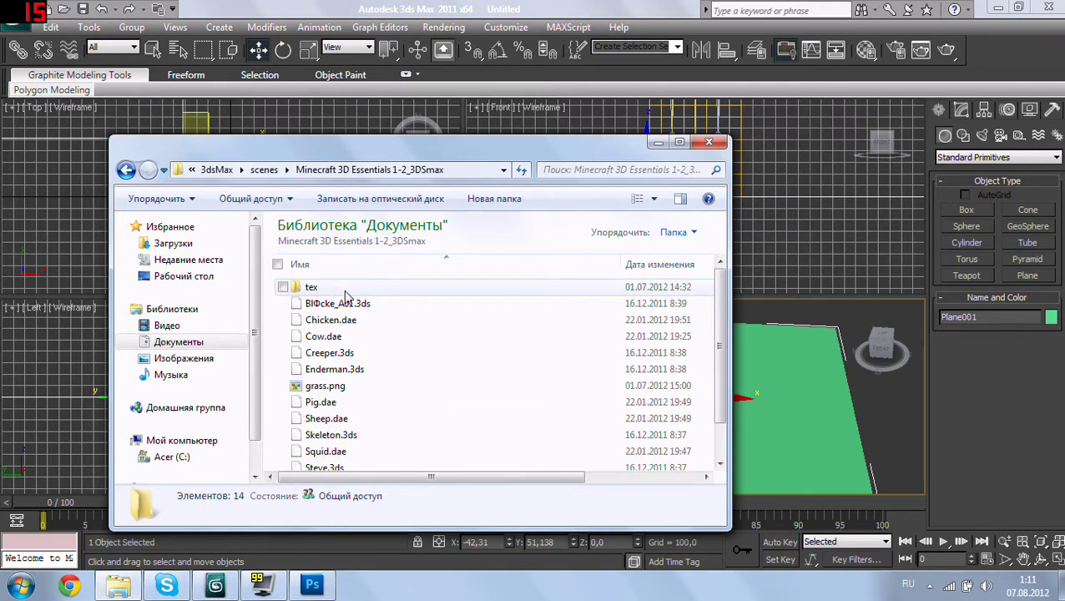
scroll(334, 418, down, 1)
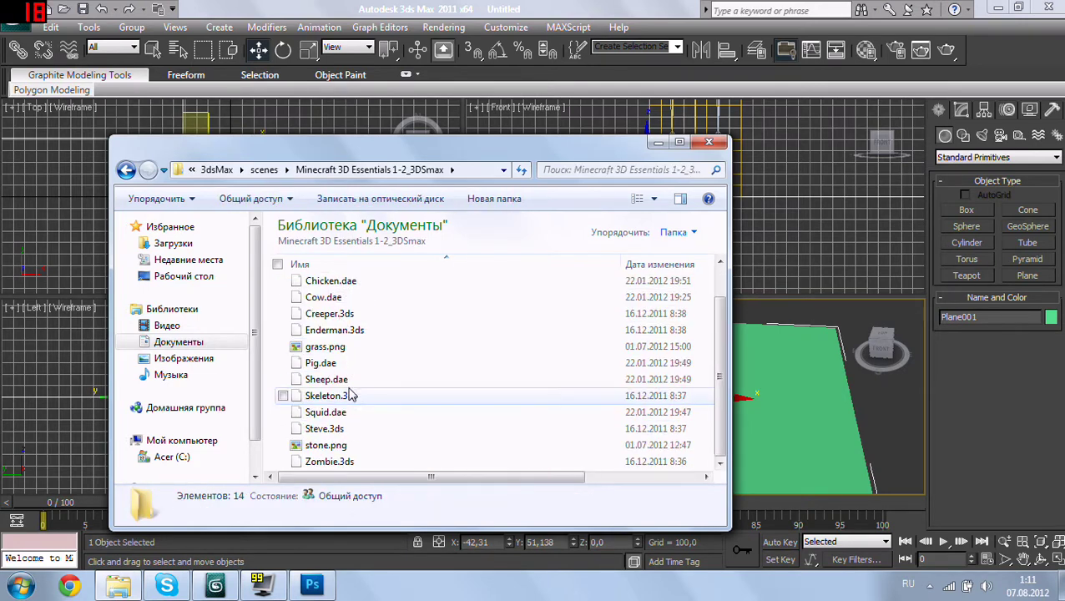
click(340, 449)
right_click(337, 449)
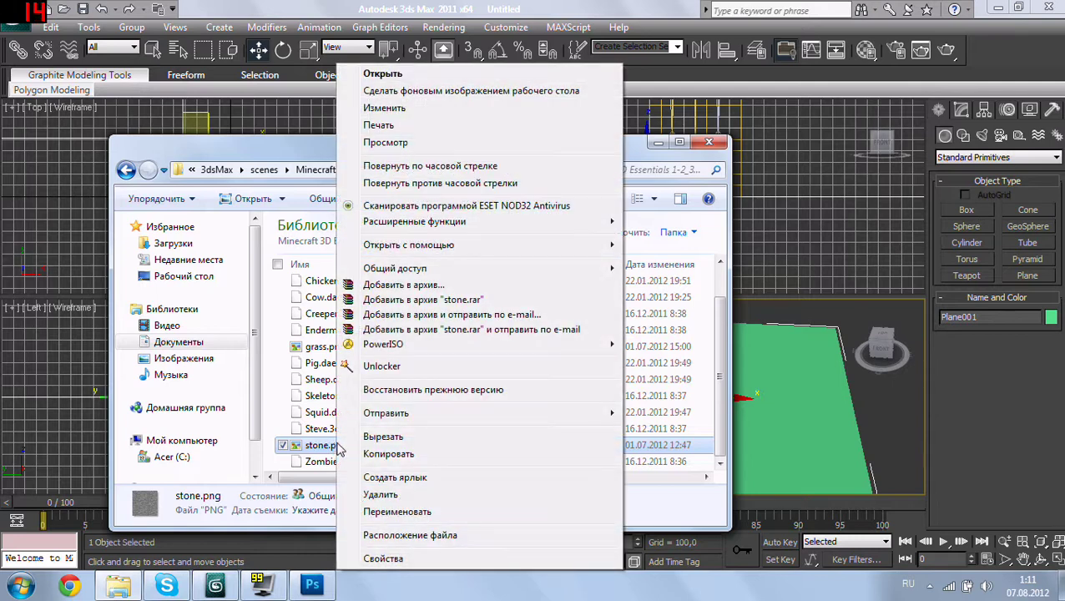
click(388, 455)
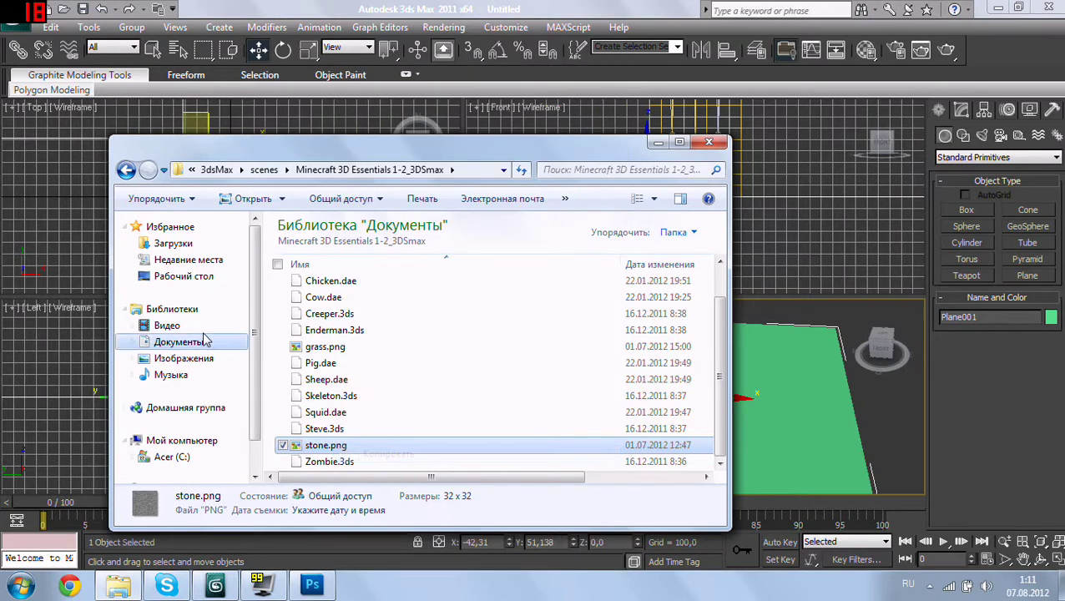
Step: Paste stone.png into the desktop textures folder and close Explorer
click(179, 278)
double_click(597, 364)
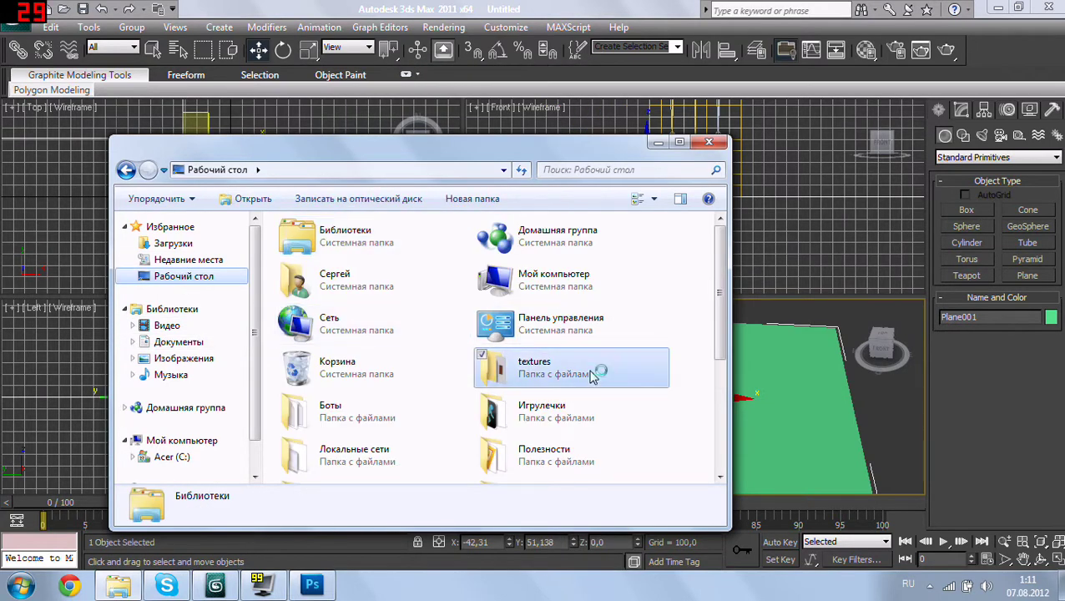
right_click(568, 440)
click(603, 319)
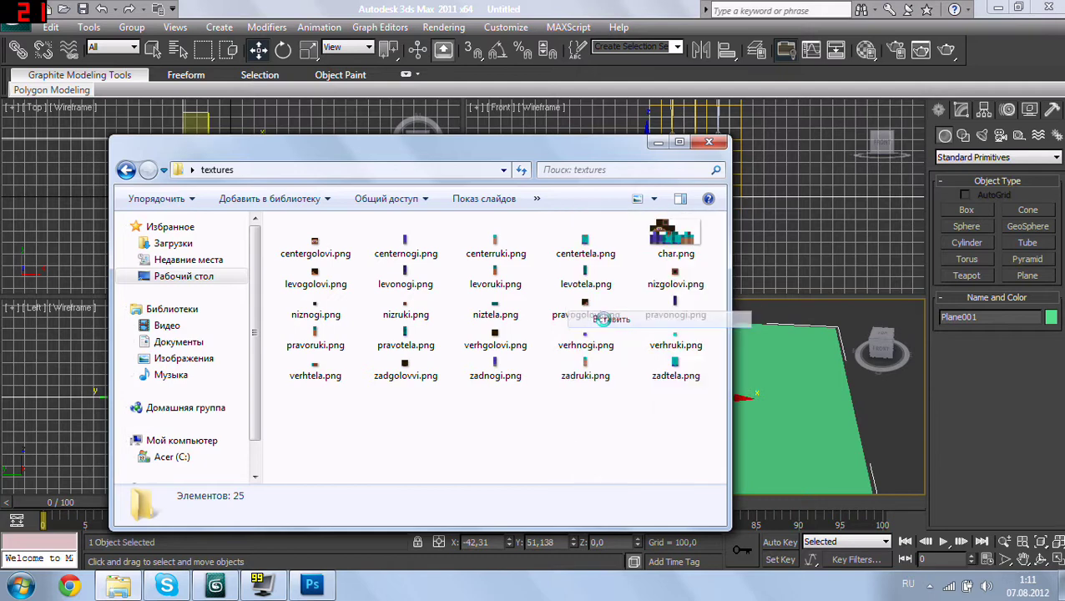
click(709, 142)
Step: In the Material Editor, give the ground material a Bitmap diffuse map from the textures folder
scroll(714, 405, up, 3)
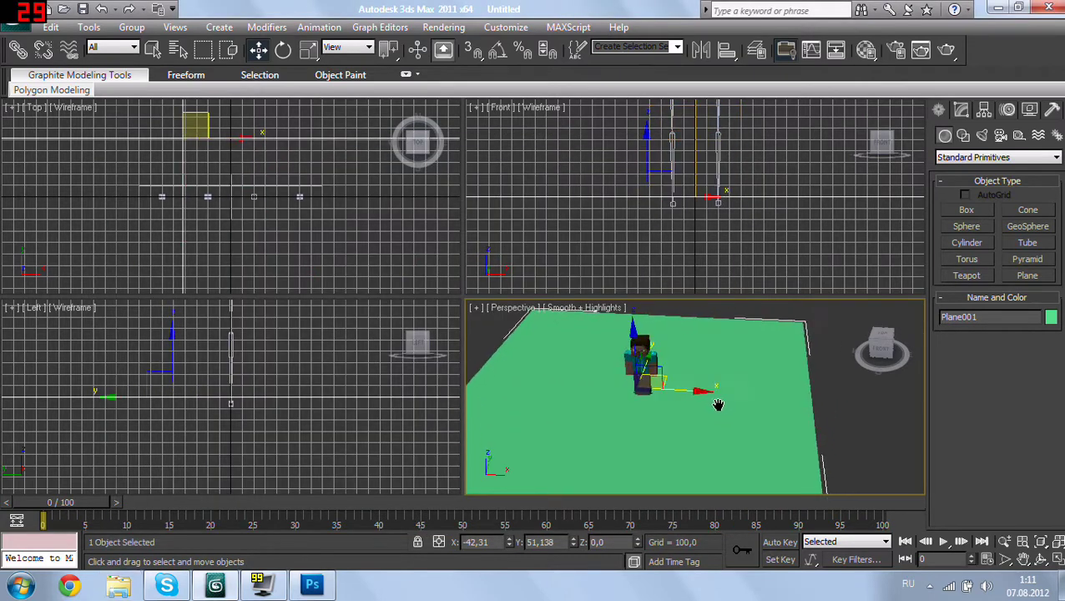
scroll(708, 409, up, 2)
middle_drag(708, 409, 744, 441)
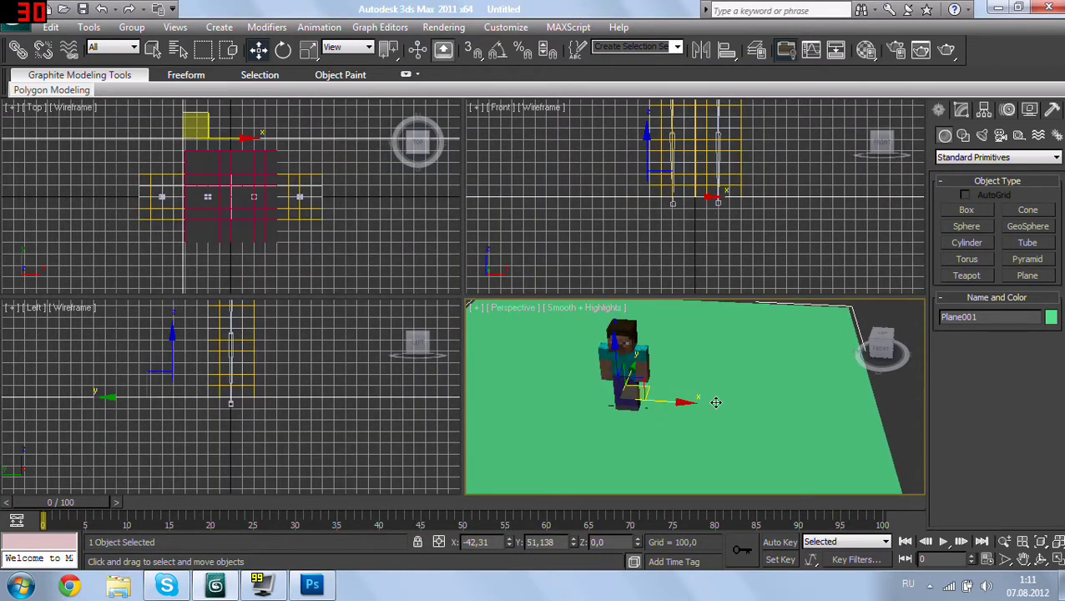
key(m)
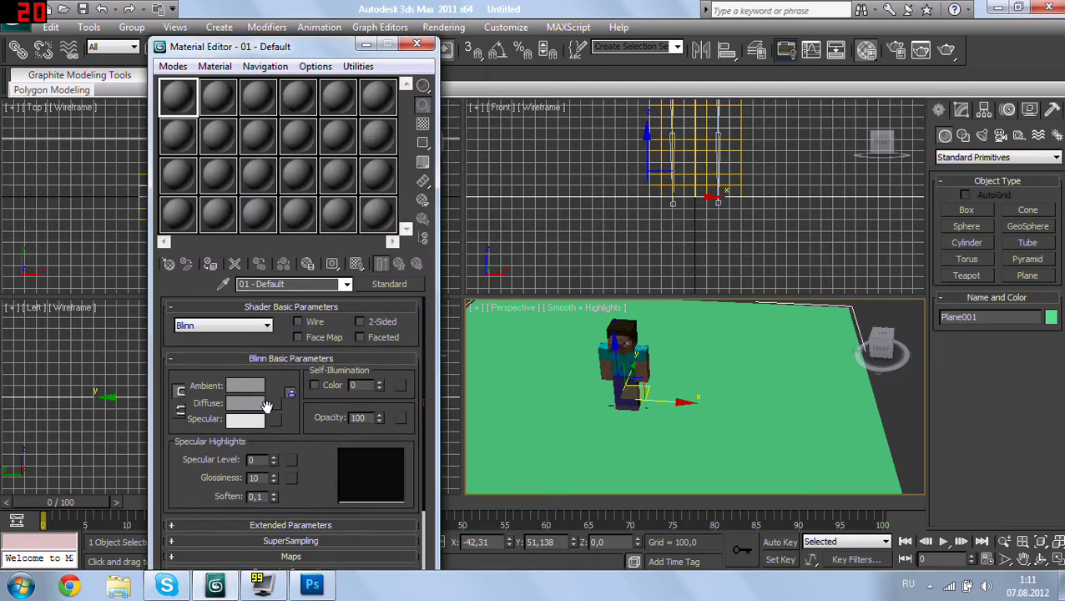
click(277, 403)
double_click(409, 115)
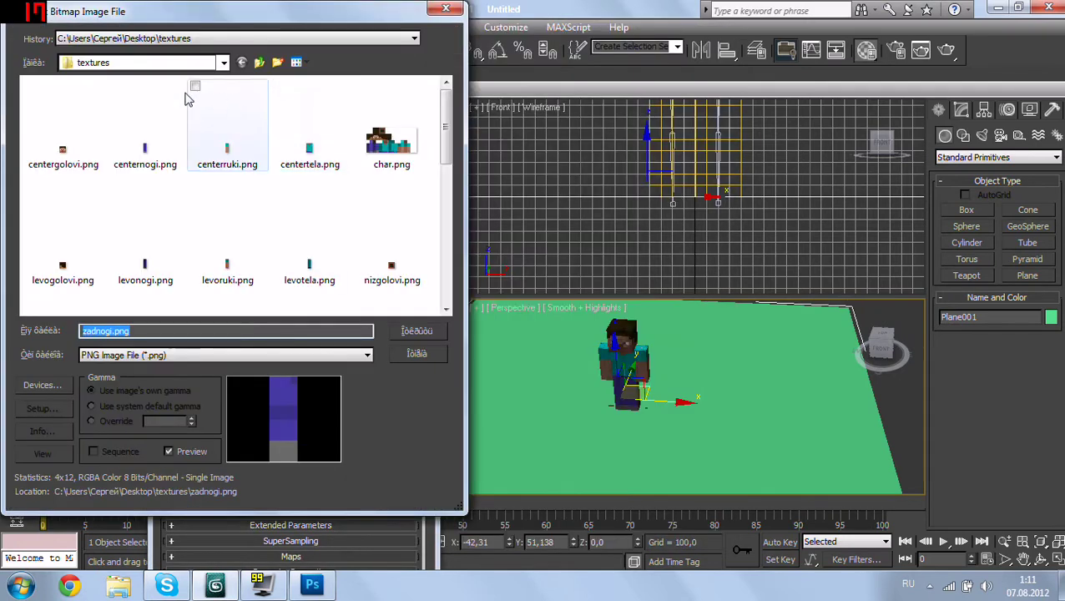
click(226, 217)
Step: Load stone.png as the diffuse bitmap and assign the material to the ground plane
scroll(264, 209, down, 1)
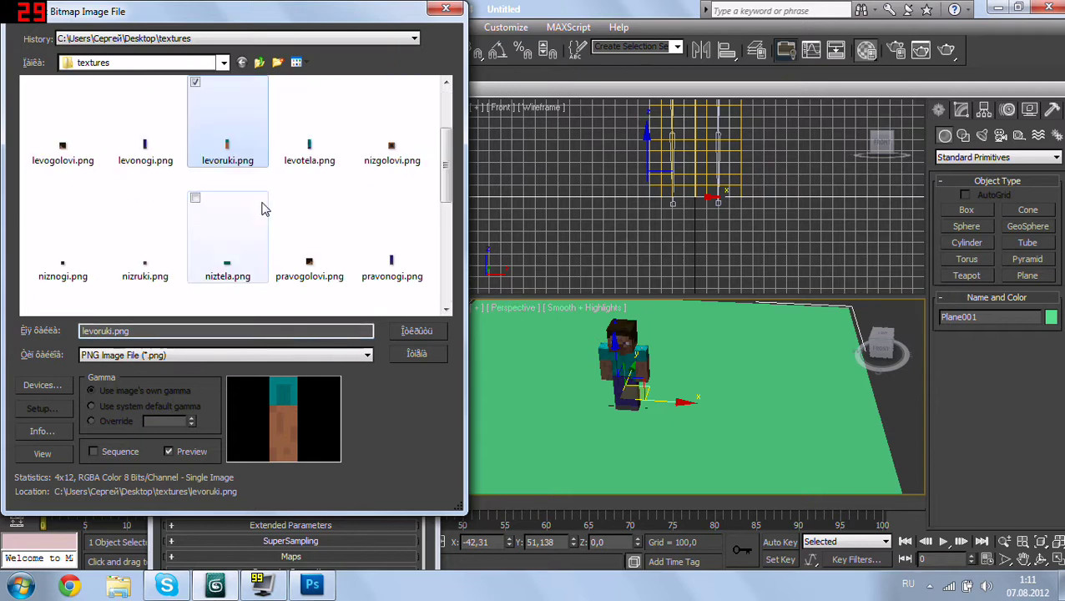
scroll(284, 234, down, 2)
scroll(208, 224, up, 1)
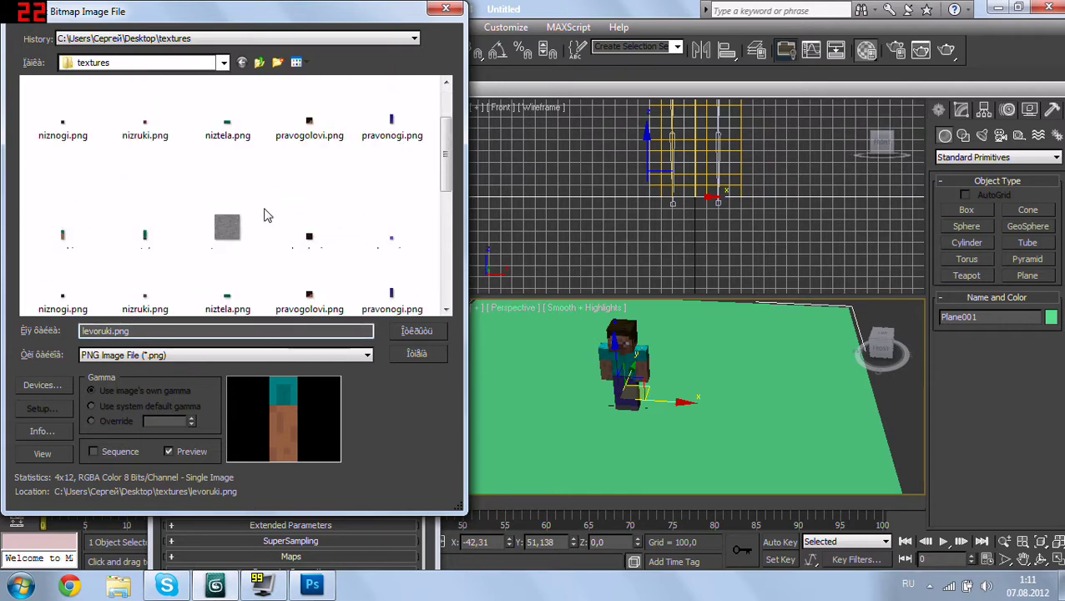
scroll(267, 213, up, 1)
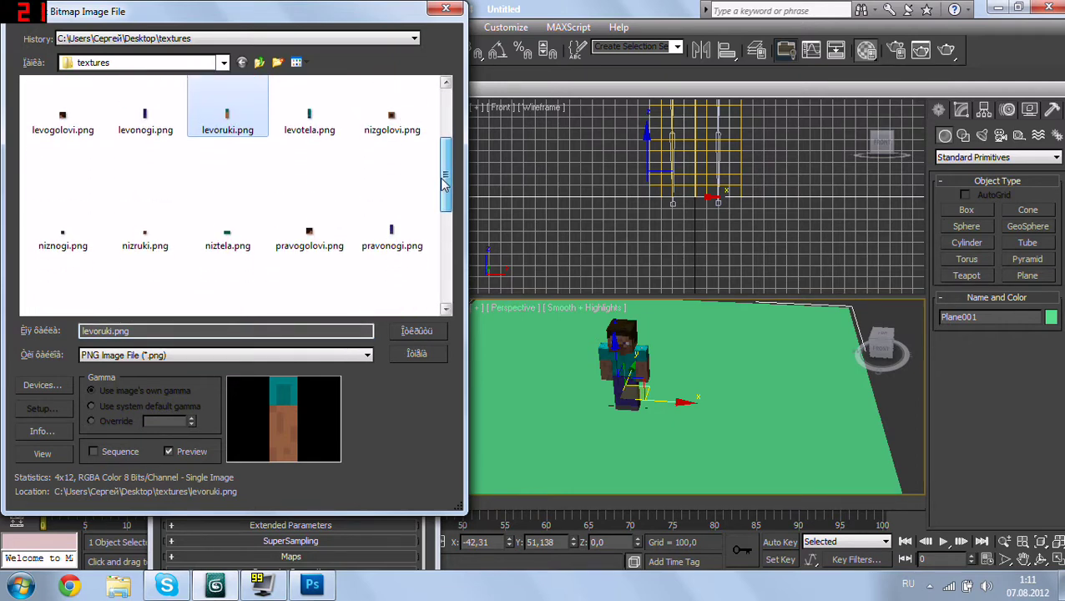
scroll(276, 217, down, 2)
click(209, 210)
double_click(209, 211)
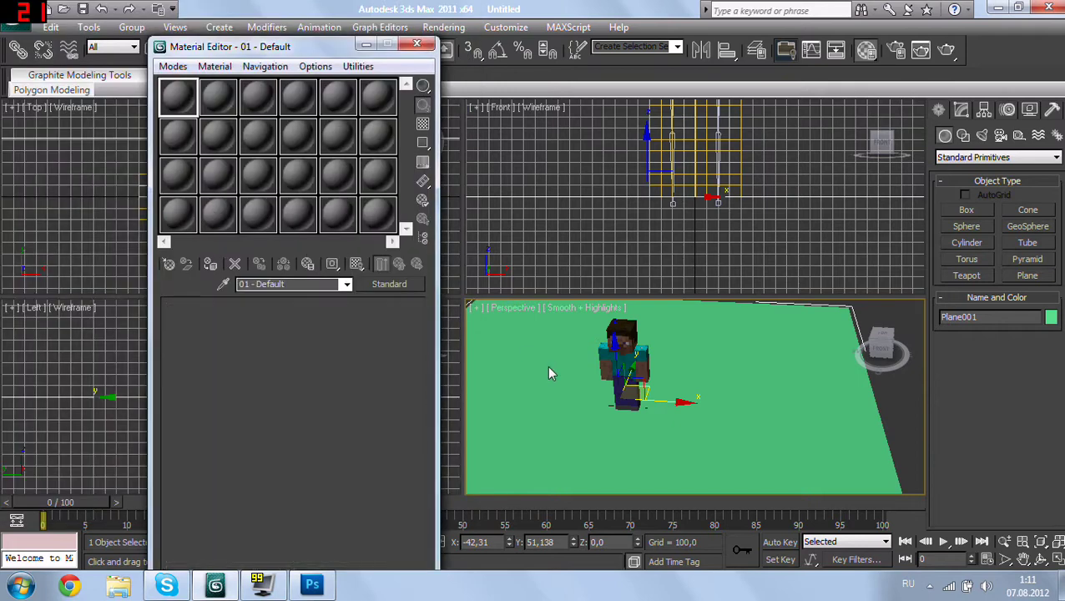
click(211, 264)
Step: Show the stone material shaded in the viewport on the ground plane
click(357, 264)
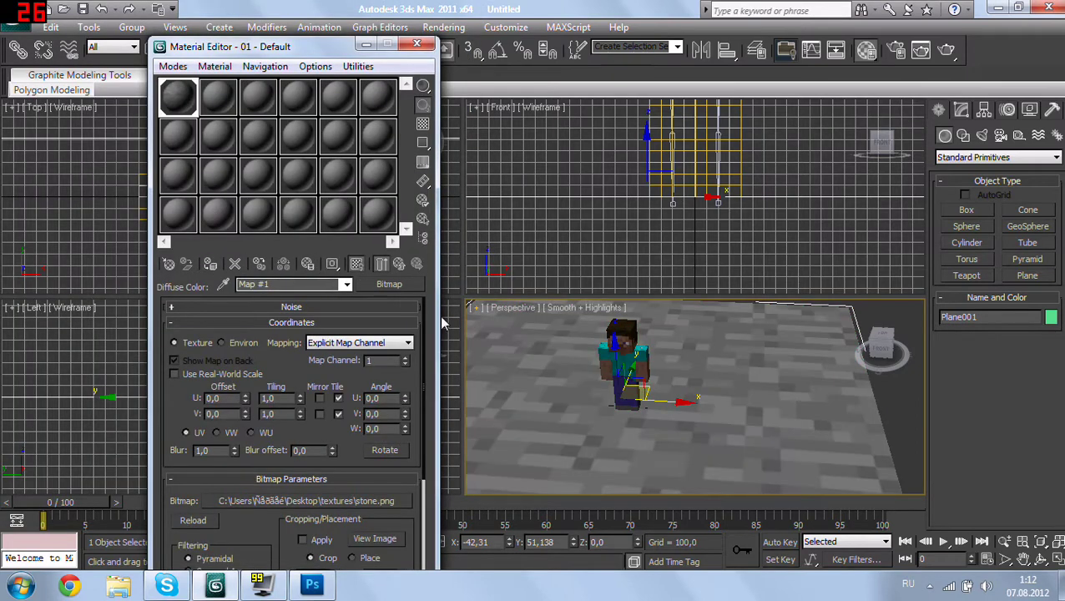
alt+middle_drag(599, 357, 656, 340)
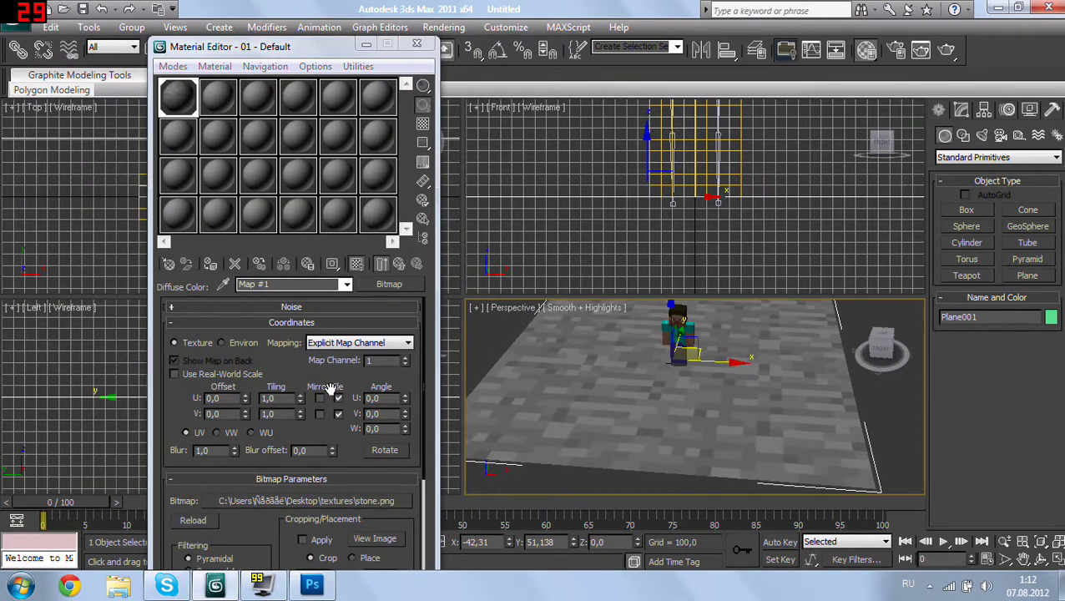
scroll(257, 521, down, 2)
scroll(209, 524, down, 2)
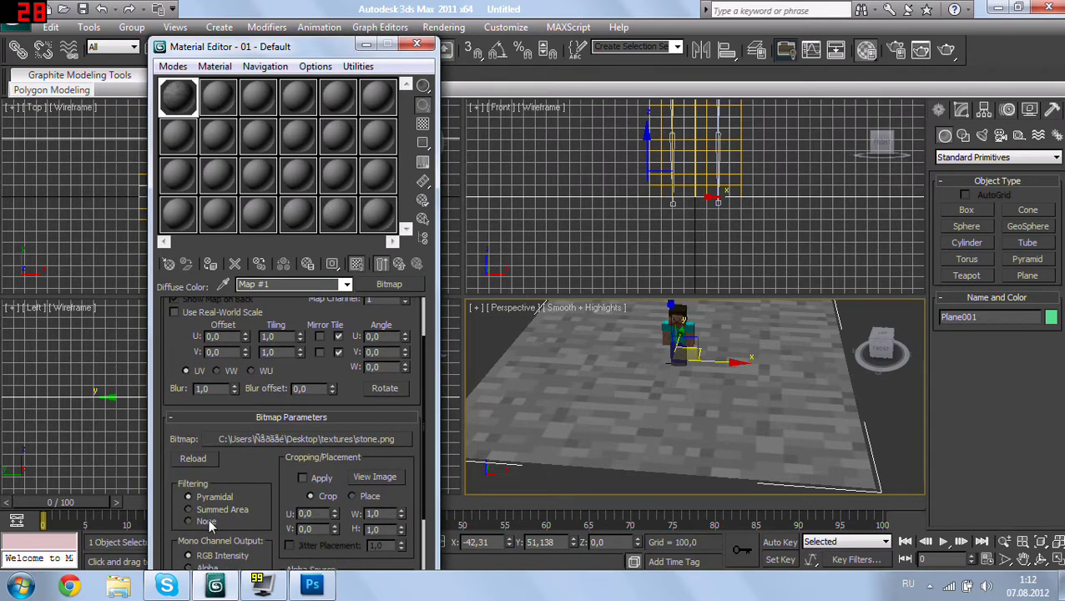
Step: Set the stone bitmap's U and V Tiling to 15
drag(300, 338, 308, 269)
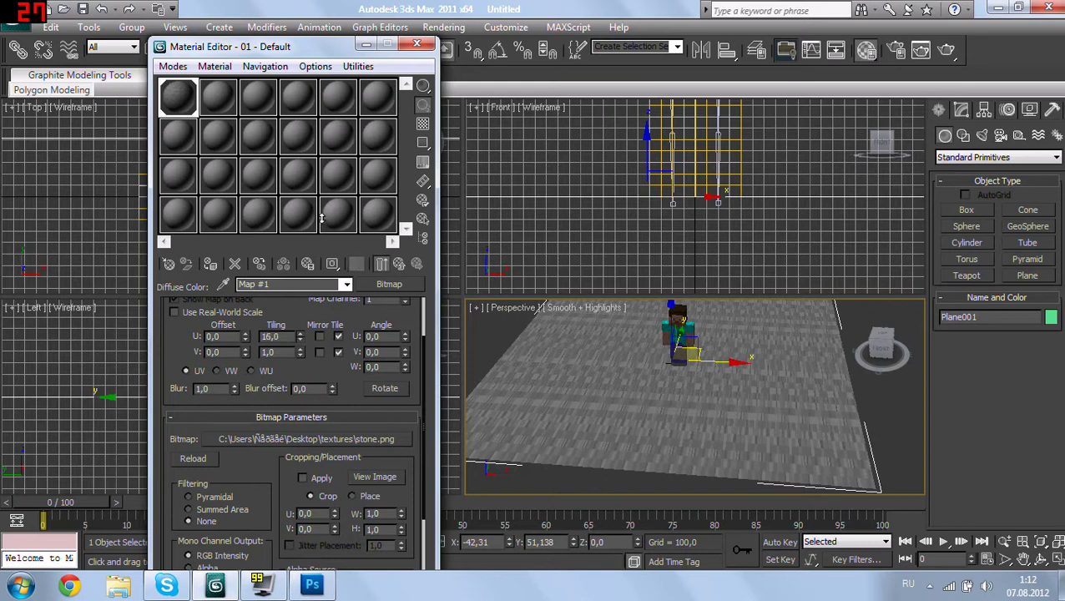
drag(301, 352, 302, 337)
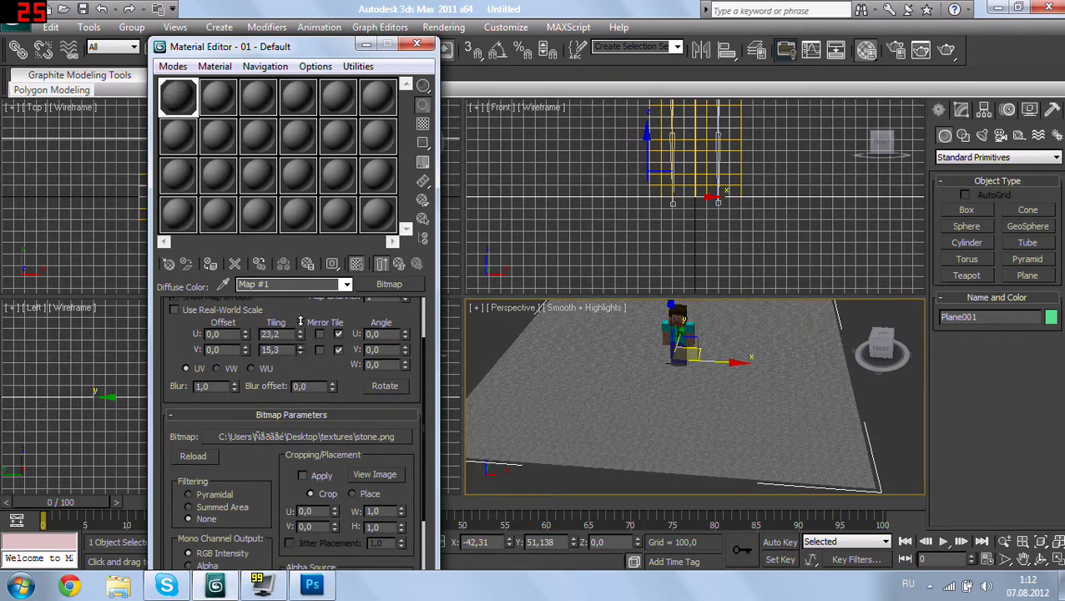
scroll(532, 407, up, 3)
scroll(532, 409, up, 2)
scroll(530, 457, up, 2)
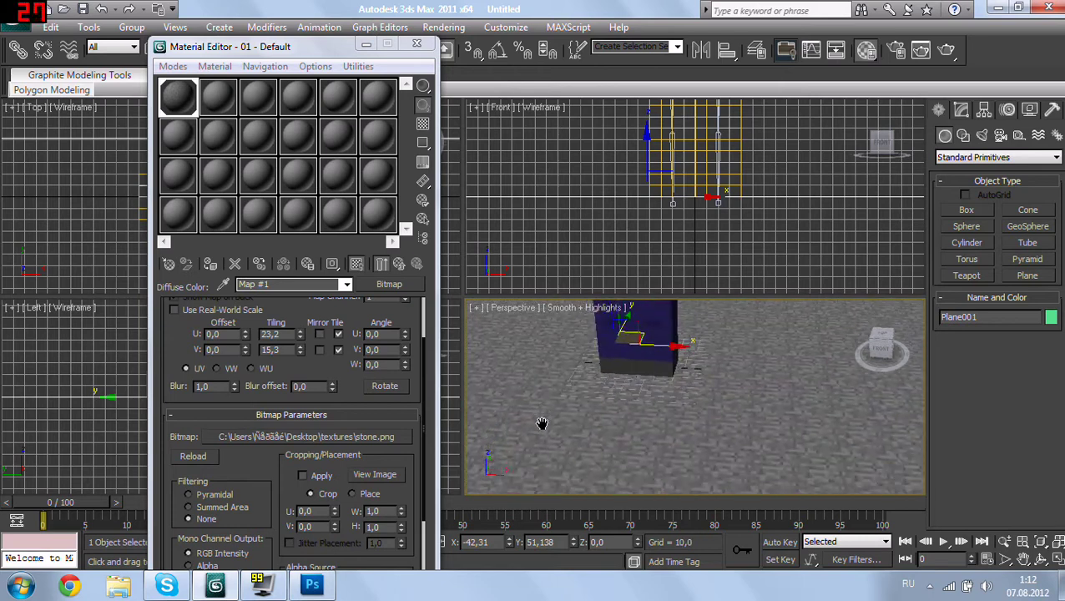
scroll(542, 426, up, 2)
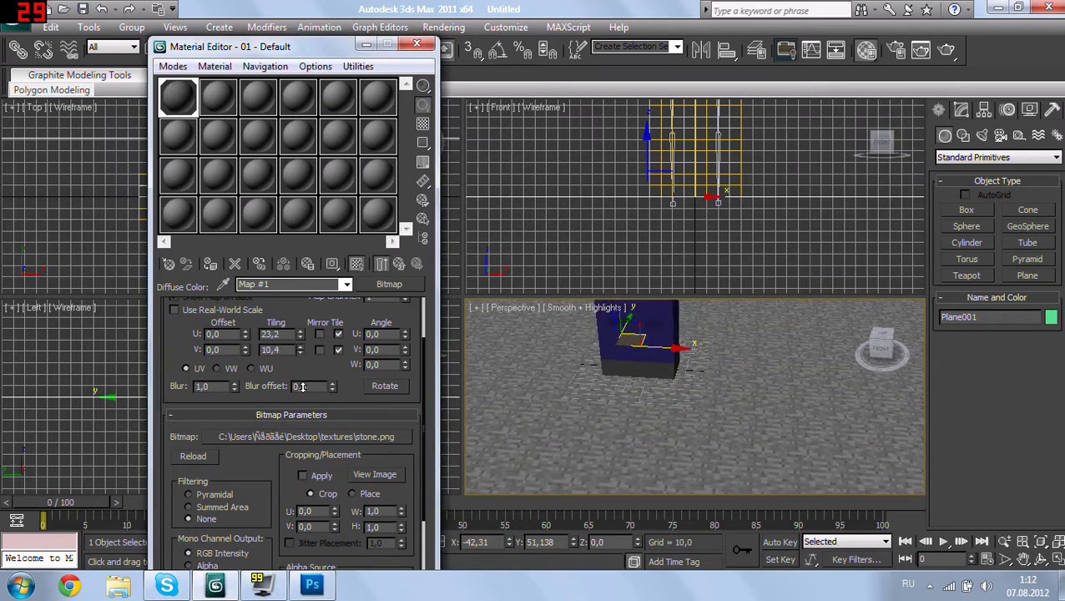
mouse_move(301, 357)
mouse_down()
mouse_move(306, 346)
mouse_move(304, 364)
mouse_up()
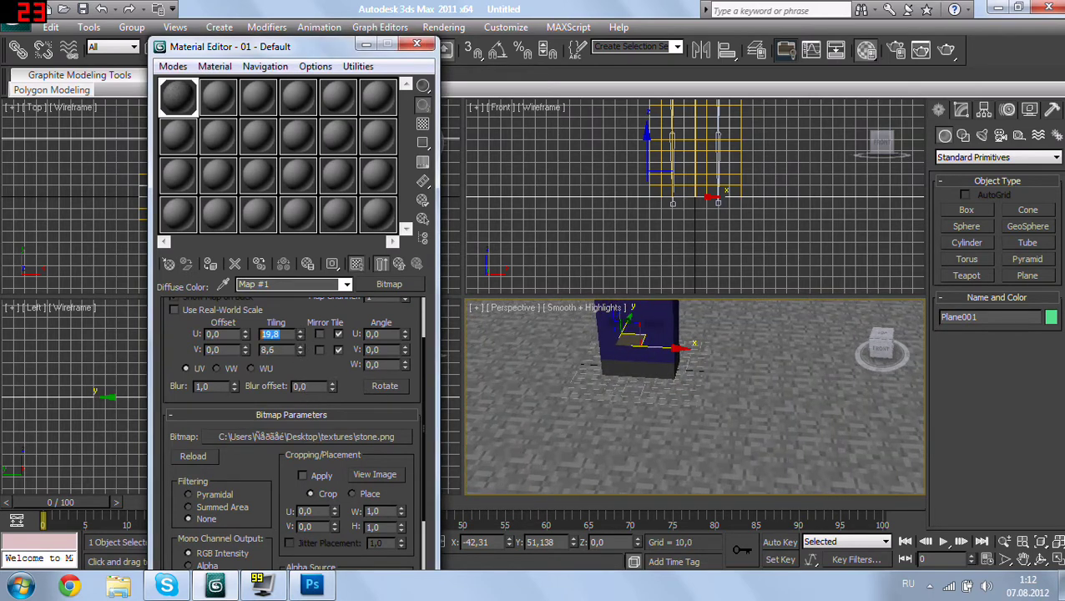
key(Tab)
text(5)
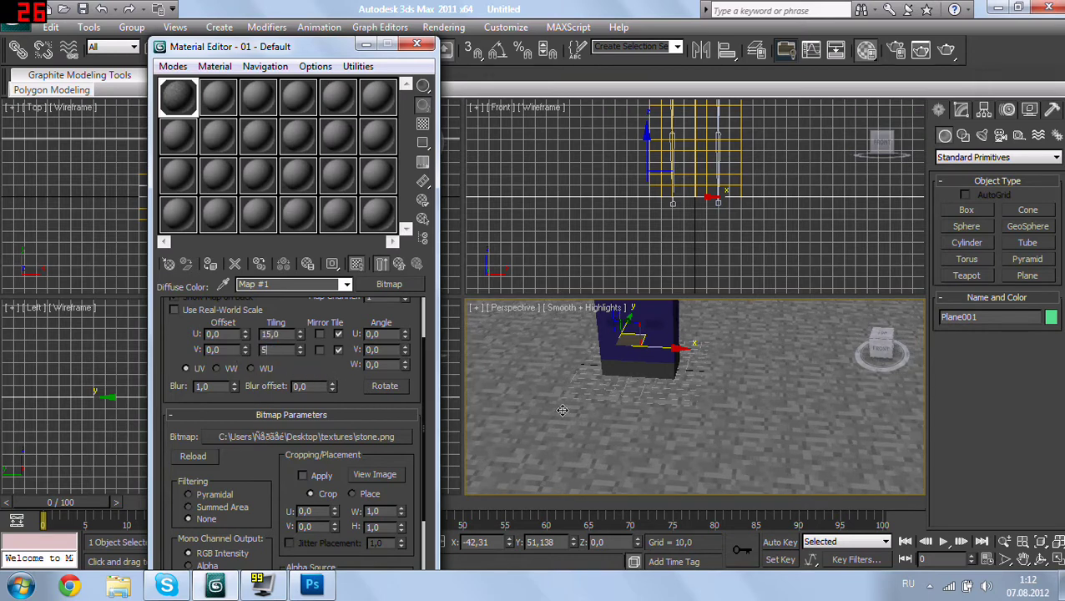
Step: Pan and orbit the view to inspect the tiled stone floor around Steve
middle_drag(563, 410, 570, 403)
middle_drag(634, 416, 640, 417)
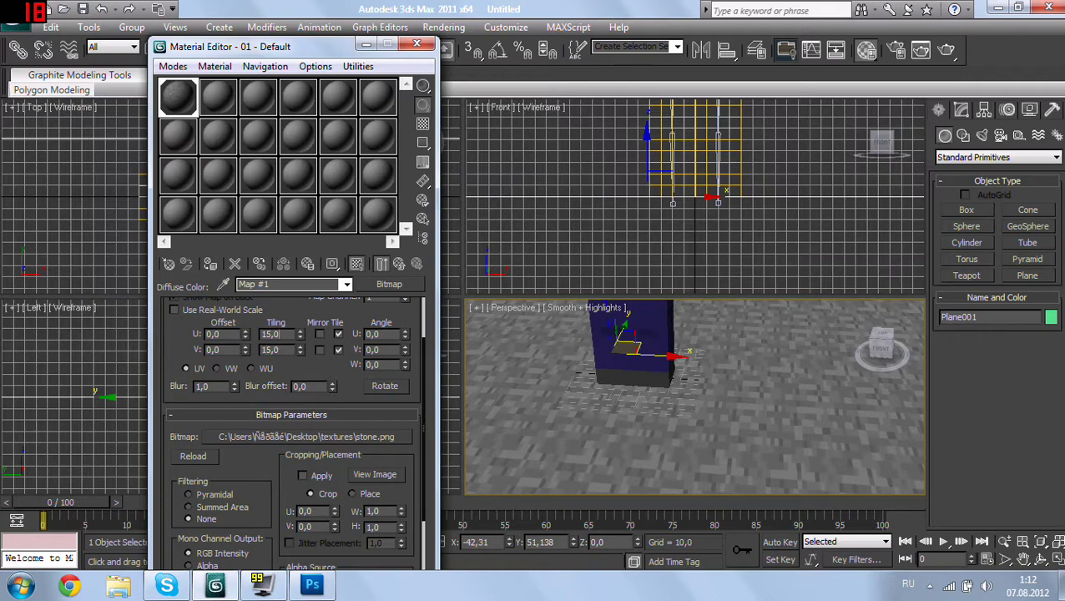
mouse_move(660, 404)
alt+middle_down()
mouse_move(645, 424)
mouse_move(737, 412)
mouse_move(719, 424)
mouse_move(726, 393)
mouse_move(735, 417)
alt+middle_up()
scroll(737, 412, down, 5)
scroll(719, 424, up, 2)
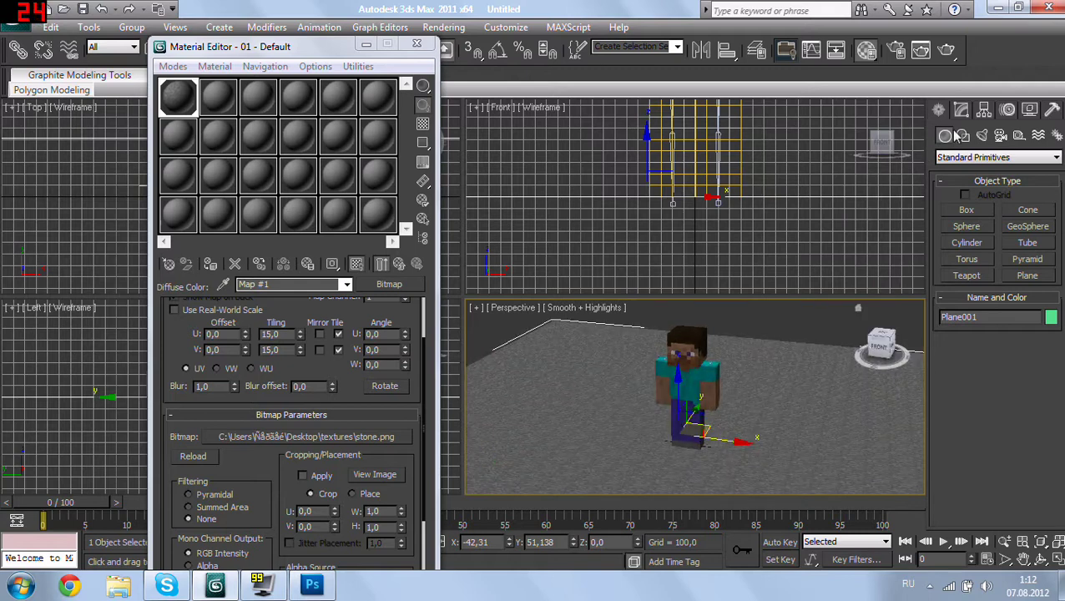
Step: Pick the mr Area Spot from the Standard light types
click(983, 138)
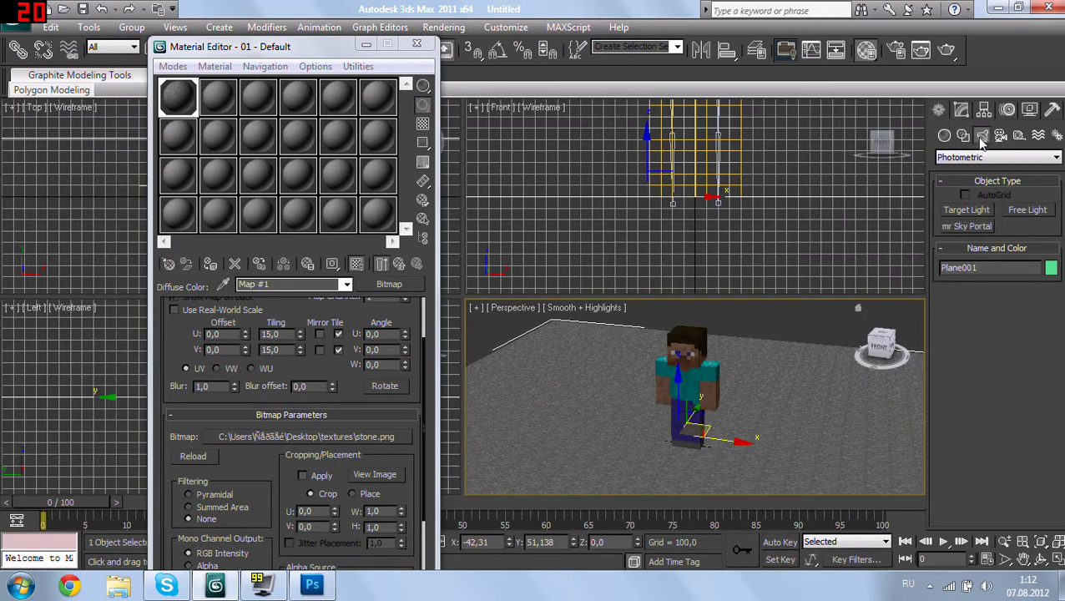
click(988, 159)
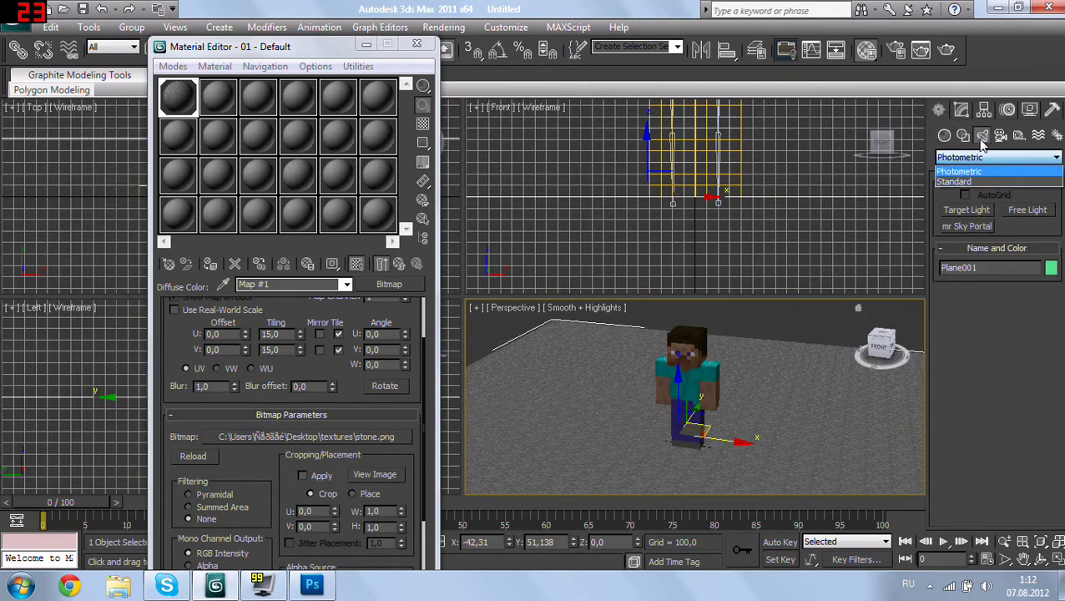
click(984, 143)
click(975, 157)
click(969, 181)
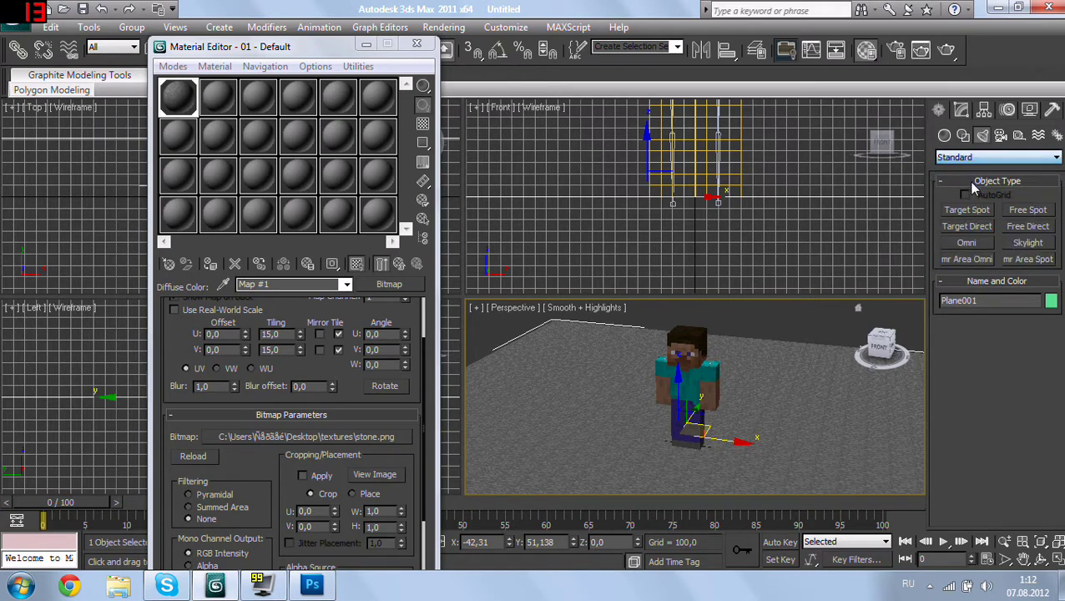
click(1019, 260)
Step: Close the Material Editor and drag out the mr Area Spot in the Top view, aimed at Steve
click(416, 46)
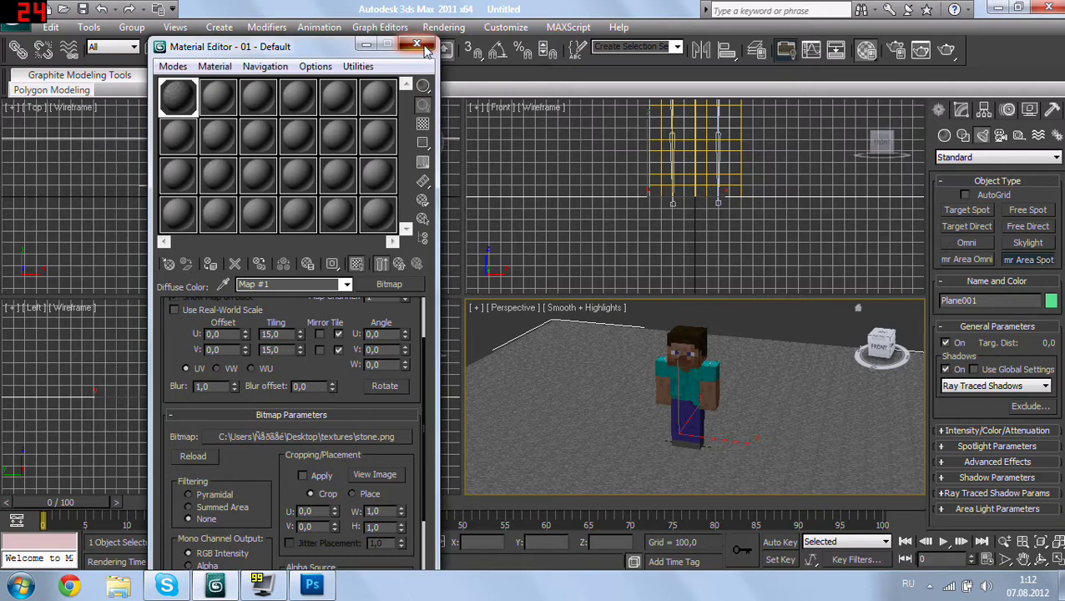
scroll(290, 219, down, 3)
scroll(290, 209, down, 3)
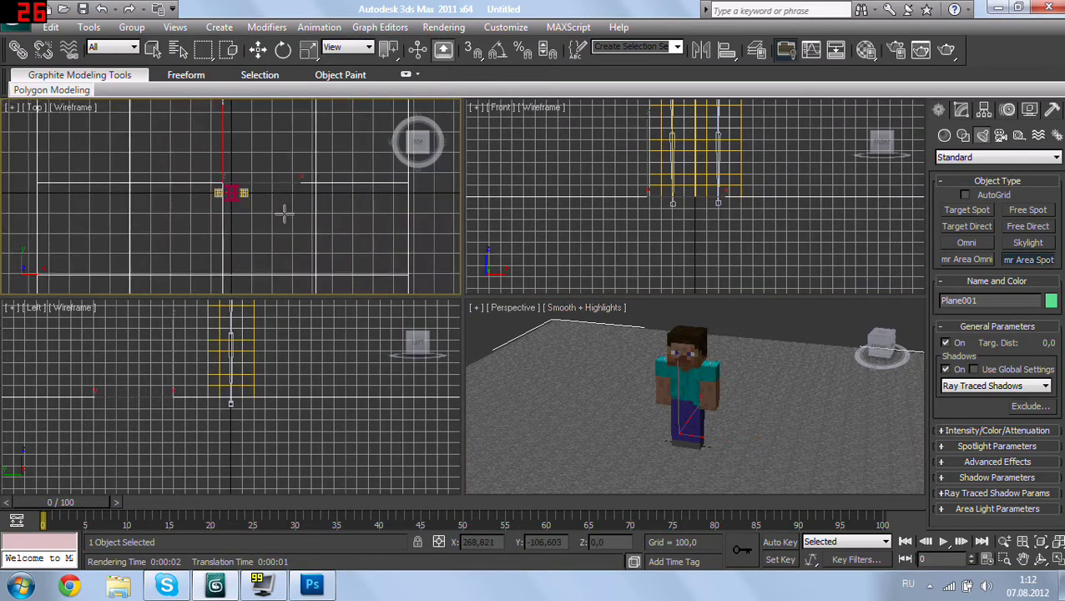
scroll(280, 214, down, 2)
middle_drag(269, 214, 294, 211)
drag(235, 269, 278, 178)
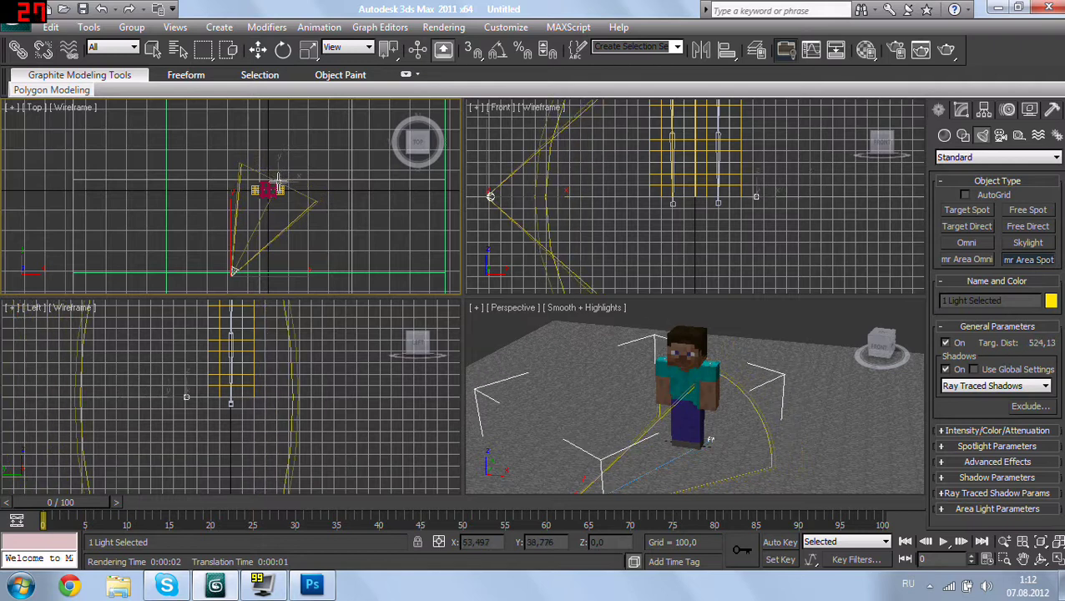
Step: Move the spot light up so it sits above the ground
key(w)
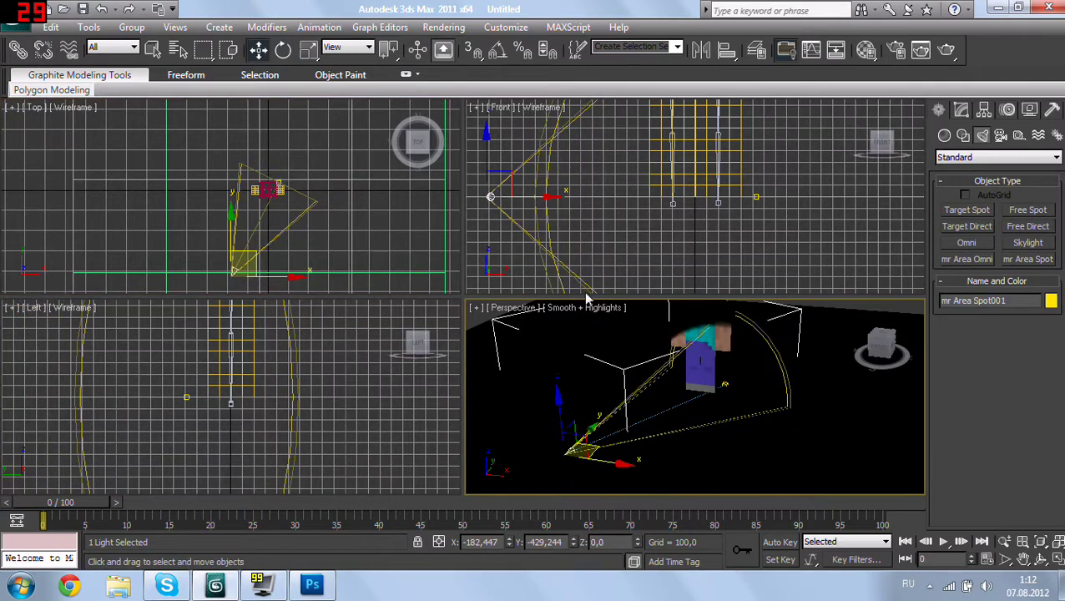
middle_drag(341, 224, 338, 200)
scroll(293, 364, down, 2)
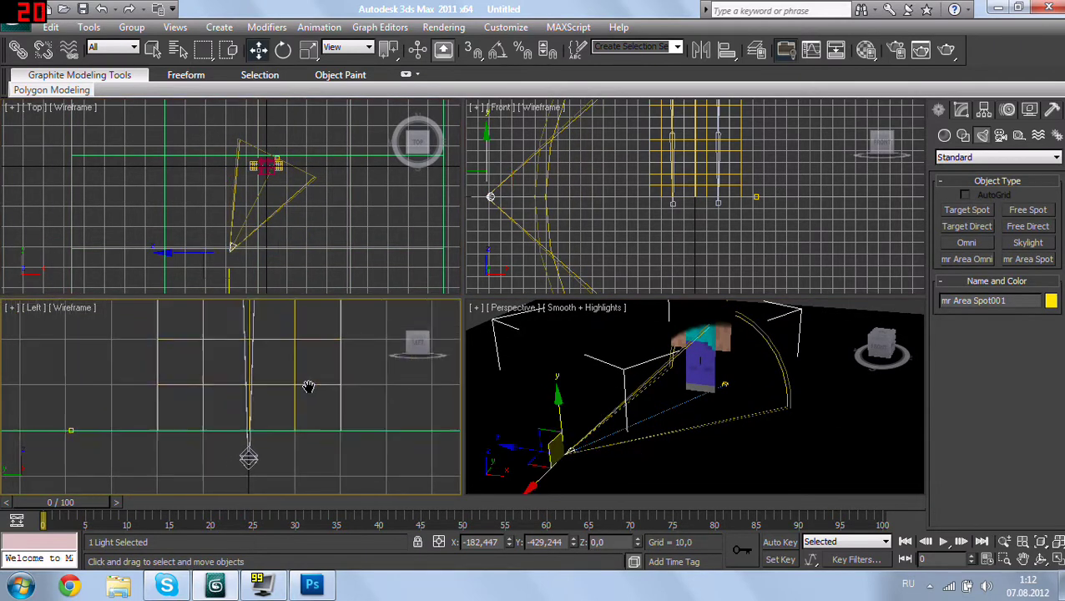
scroll(305, 385, down, 2)
scroll(306, 384, down, 3)
scroll(332, 410, up, 1)
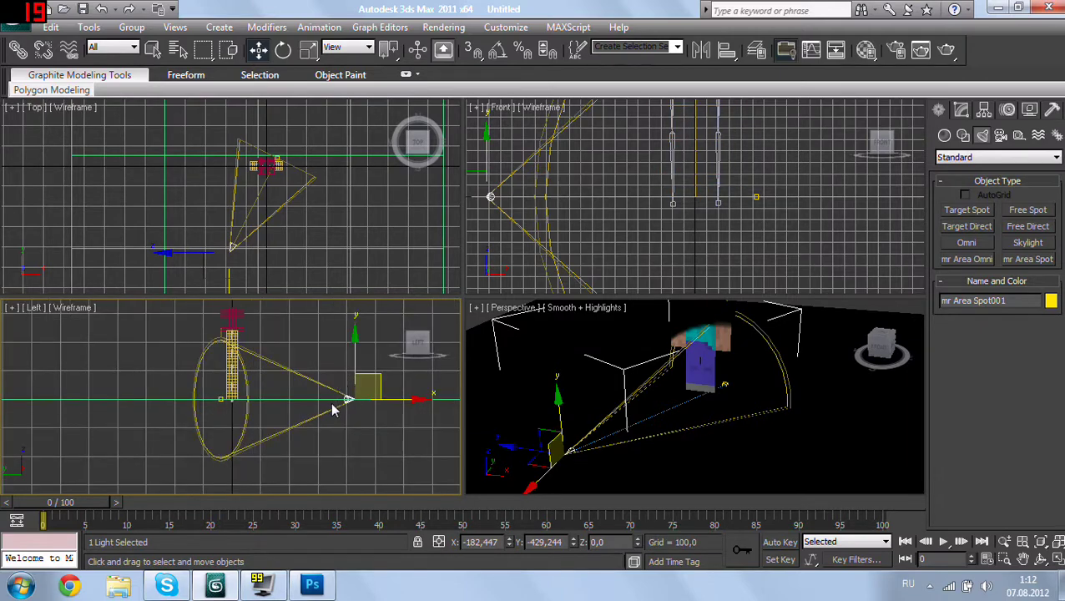
drag(352, 365, 225, 399)
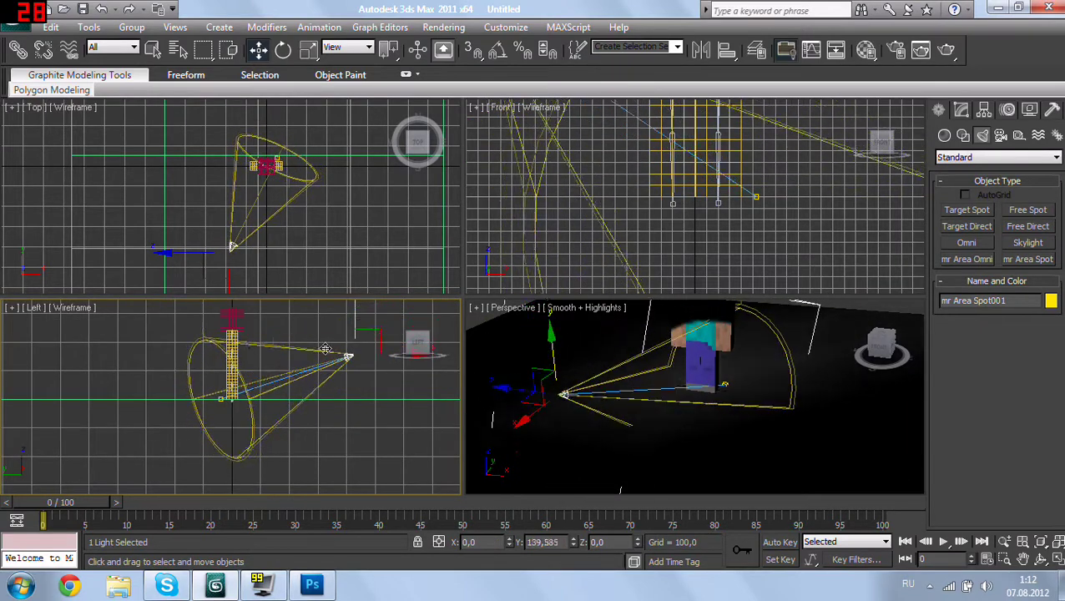
scroll(225, 399, up, 3)
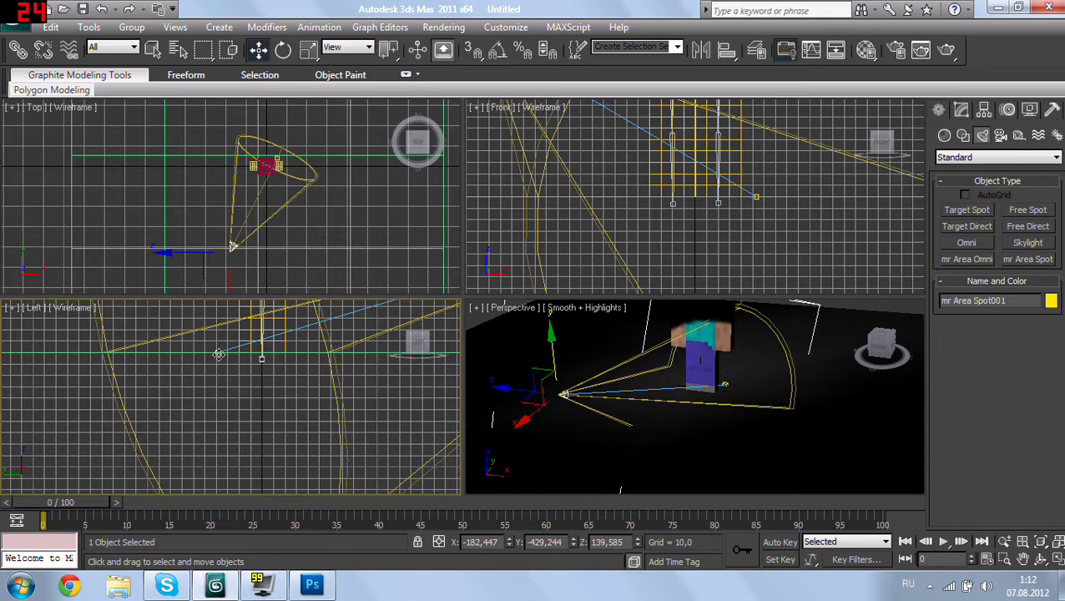
Step: Move the spotlight target onto Steve and the light farther out to lengthen its cone
click(218, 355)
scroll(228, 357, down, 2)
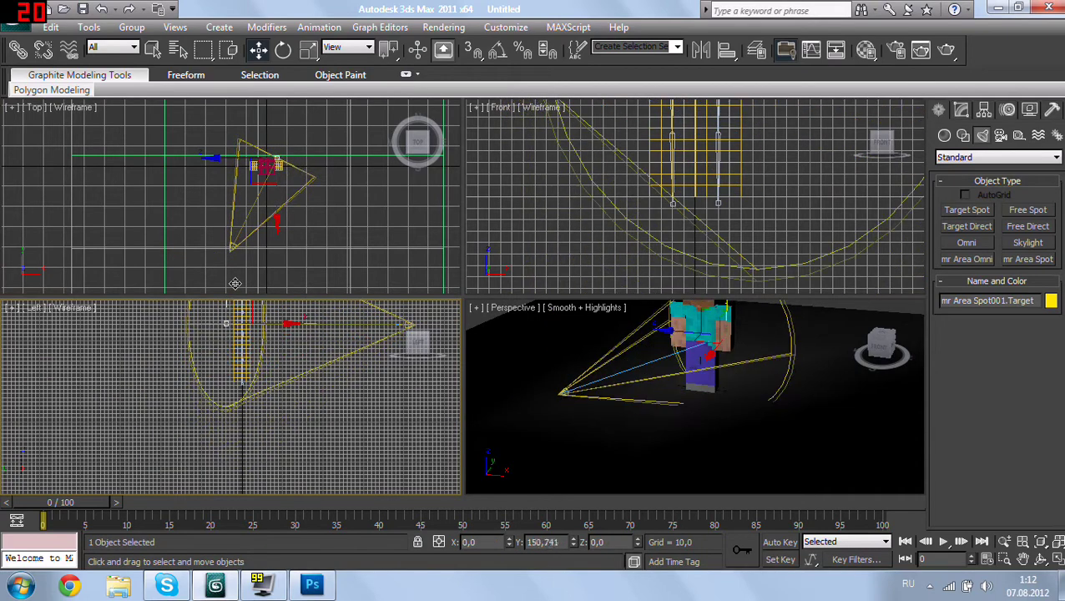
drag(225, 326, 269, 435)
middle_drag(269, 435, 211, 424)
scroll(247, 409, down, 3)
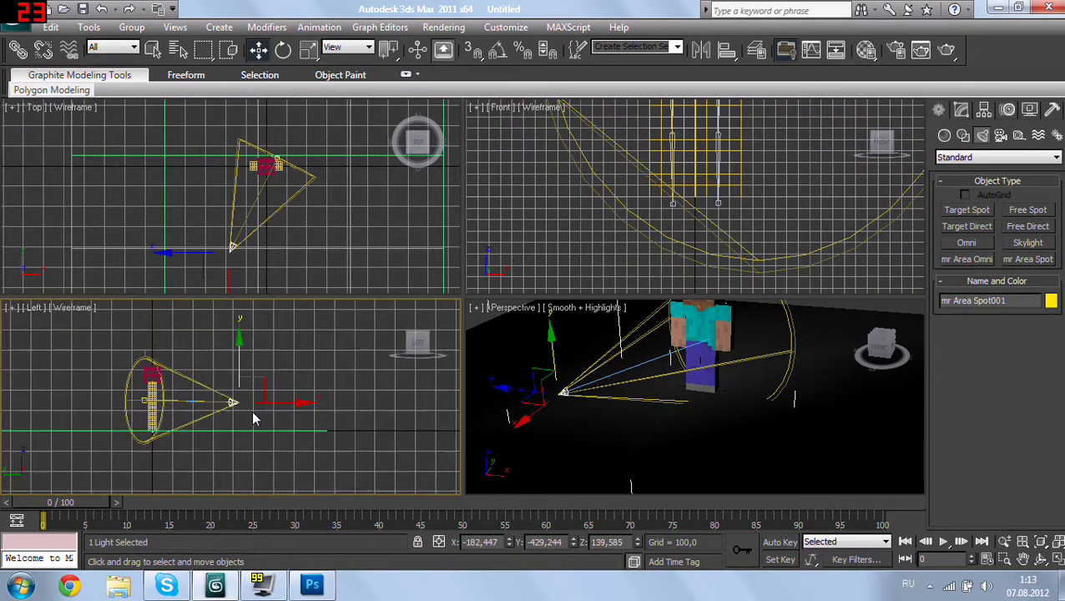
click(241, 397)
drag(273, 380, 392, 339)
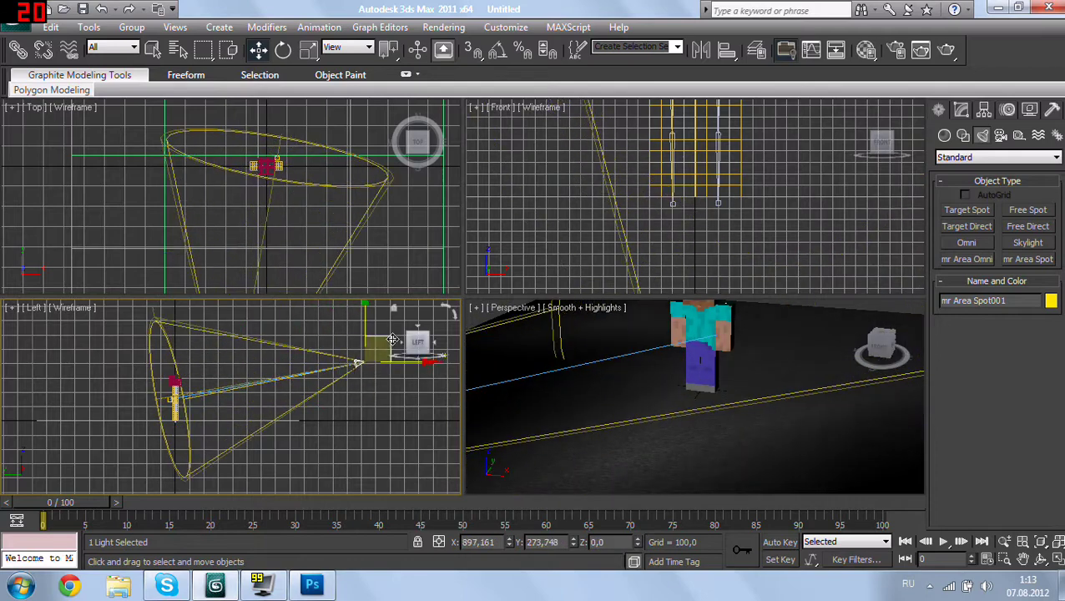
mouse_move(693, 407)
alt+middle_down()
mouse_move(733, 416)
mouse_move(653, 433)
mouse_move(522, 394)
mouse_move(720, 427)
mouse_move(678, 428)
mouse_move(674, 457)
mouse_move(674, 445)
alt+middle_up()
Step: Render the Perspective view of spotlit Steve and close the rendered frame
key(shift+q)
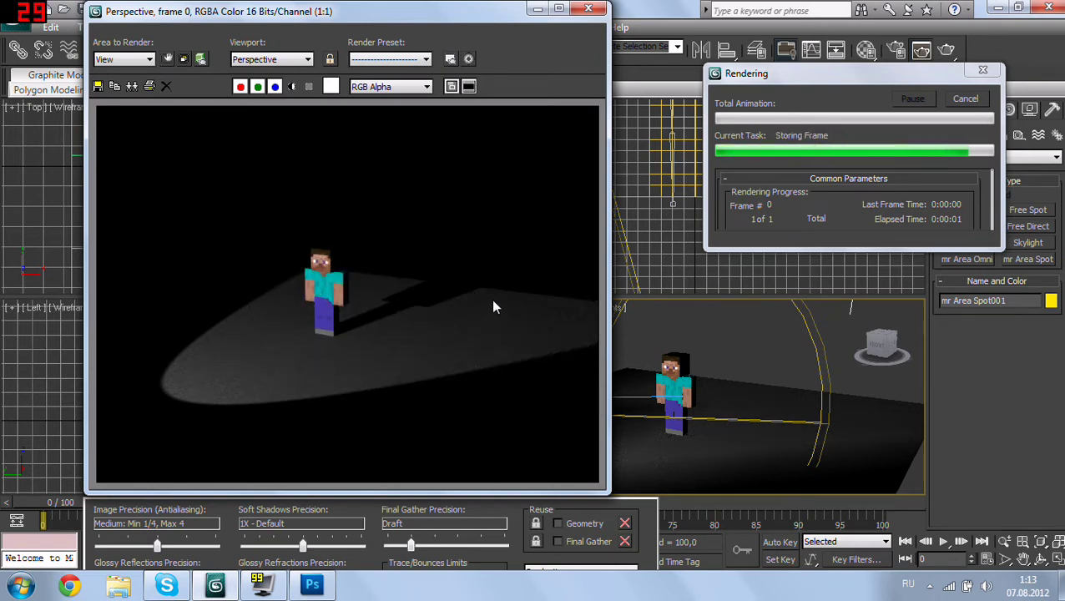
click(589, 10)
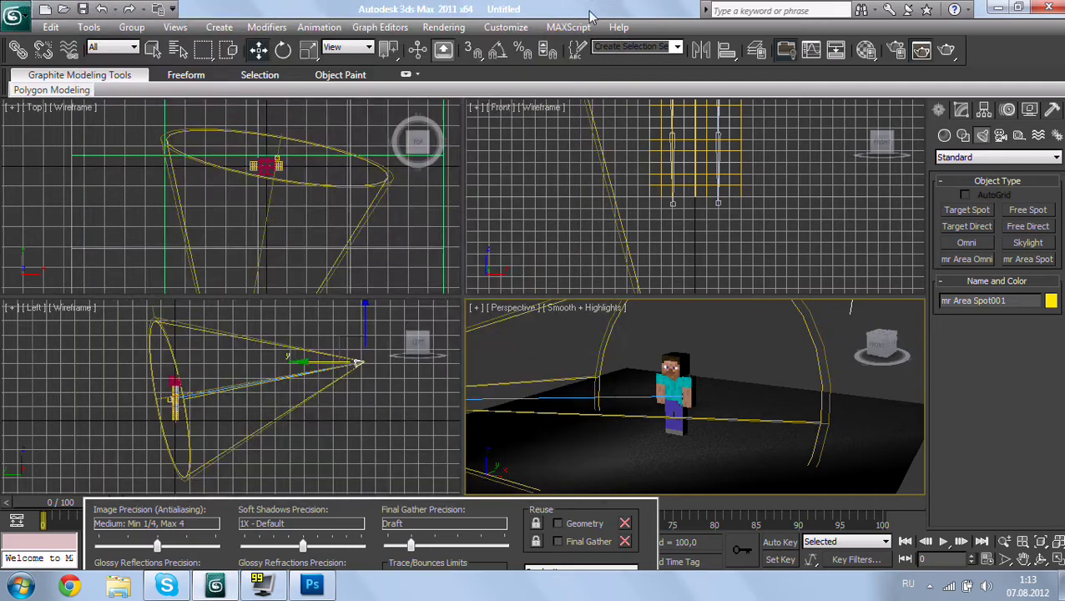
Step: Open mr Area Spot001 in the Modify panel and expand Intensity/Color/Attenuation
click(959, 112)
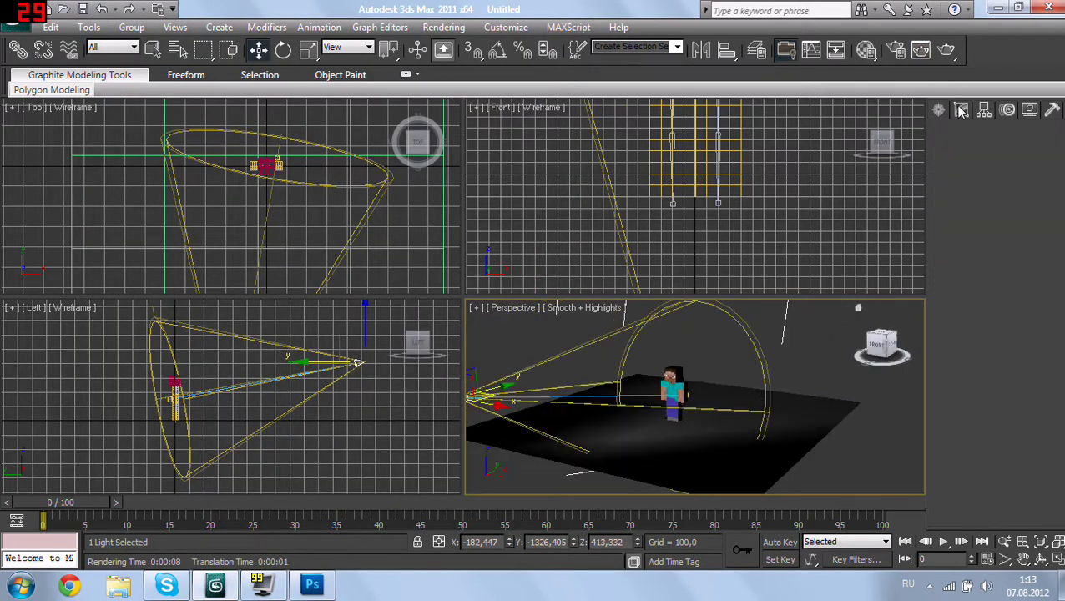
drag(977, 426, 978, 352)
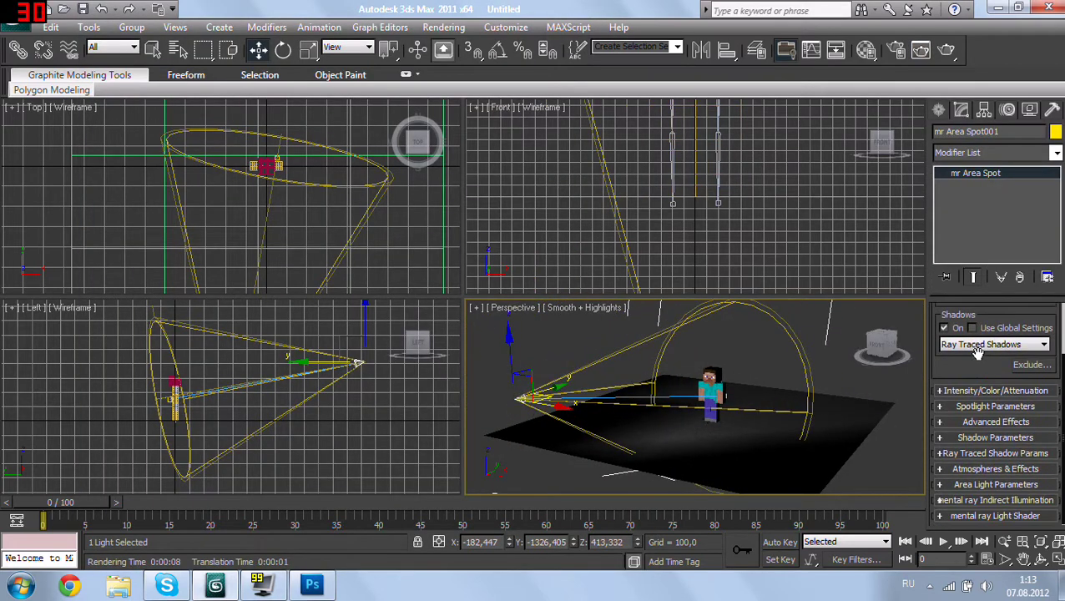
click(978, 391)
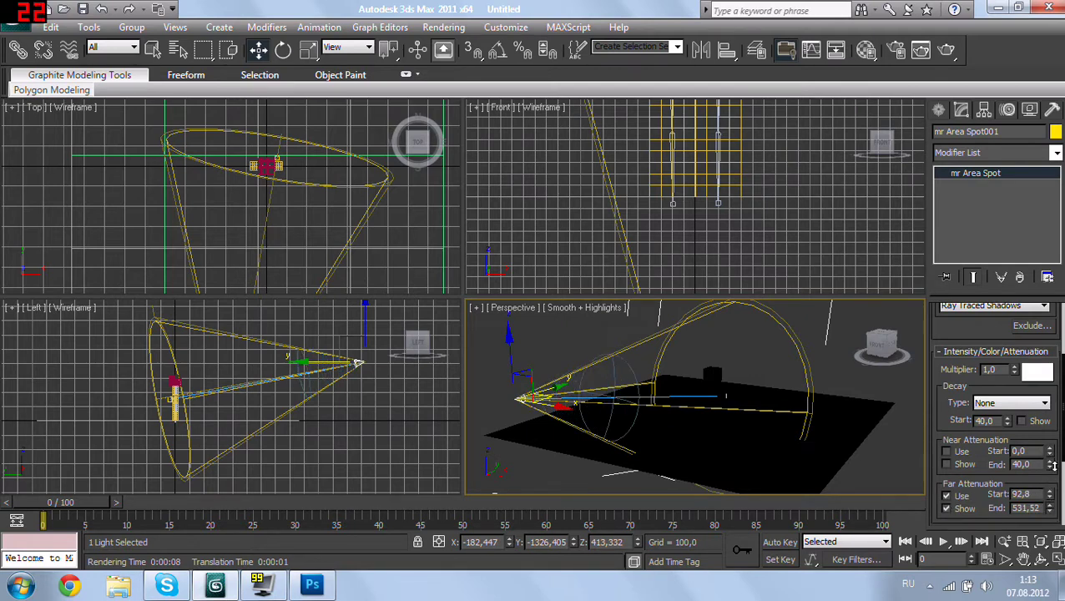
Step: Enable Far Attenuation Use and Show, with Start about 1606.47 and End about 2084.03
click(946, 496)
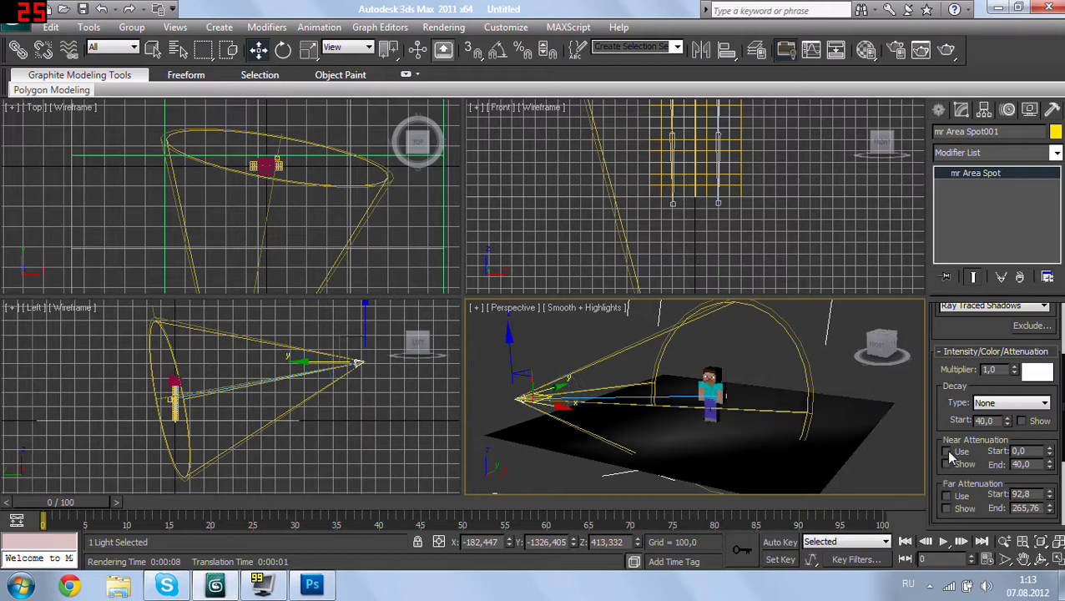
click(947, 496)
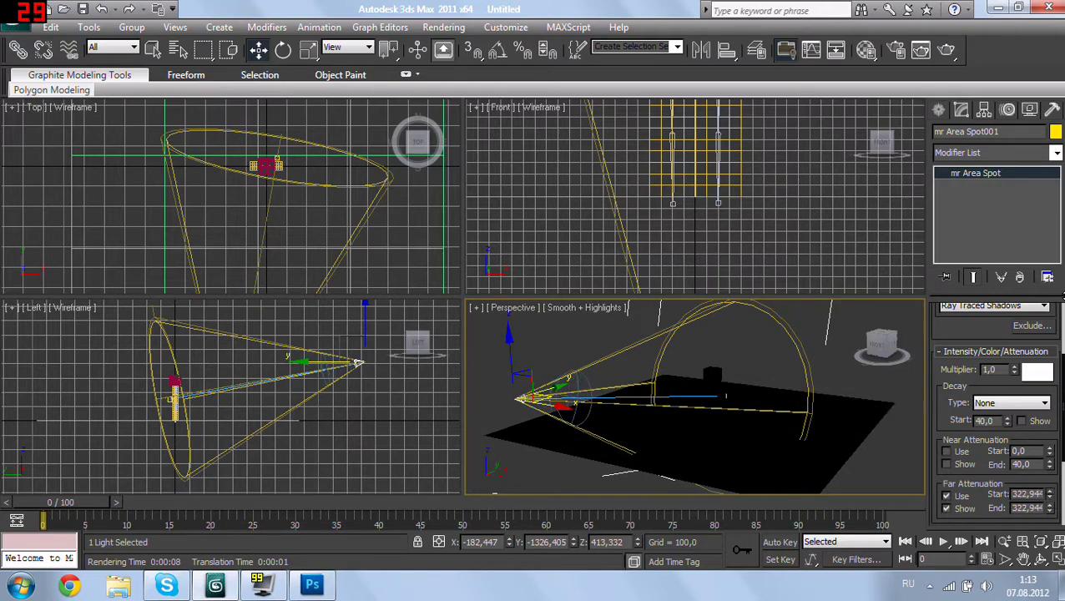
mouse_move(1026, 35)
mouse_down()
mouse_move(983, 358)
mouse_move(983, 167)
mouse_up()
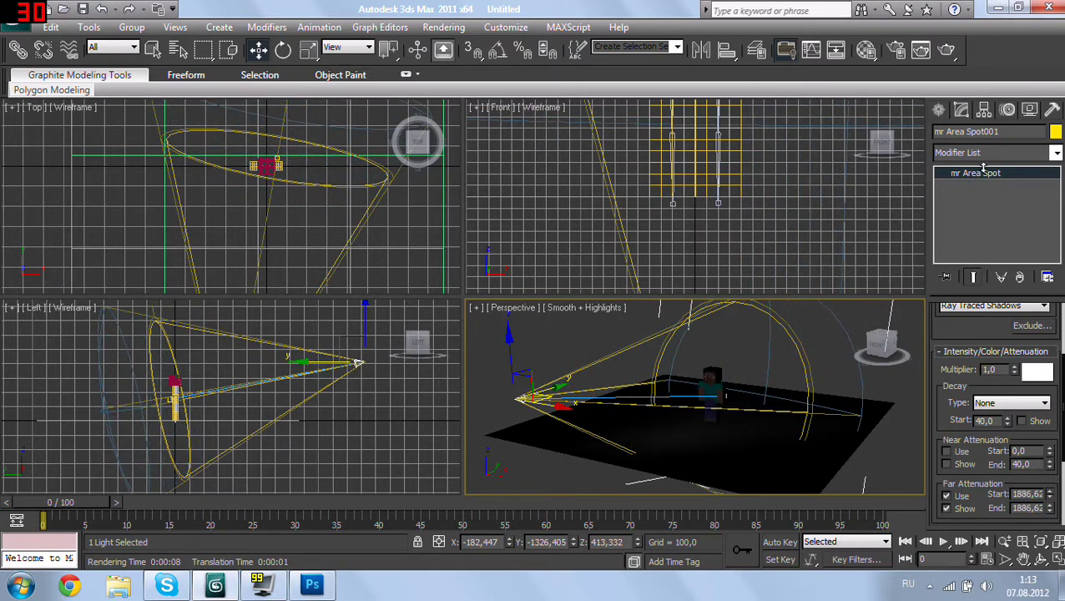
drag(984, 117, 985, 9)
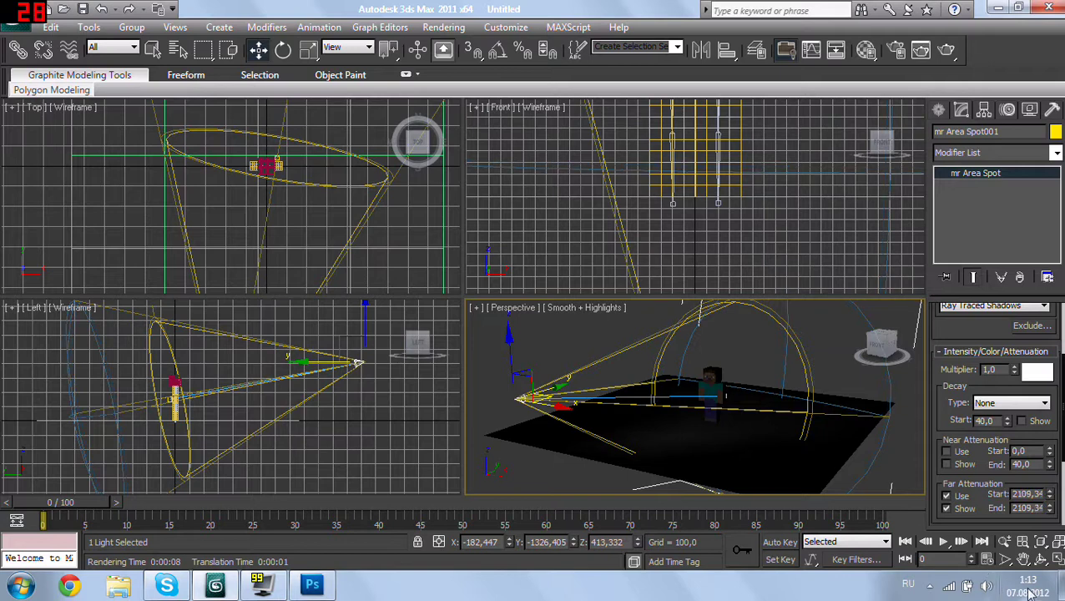
mouse_move(1050, 508)
mouse_down()
mouse_move(1061, 499)
mouse_move(1052, 509)
mouse_up()
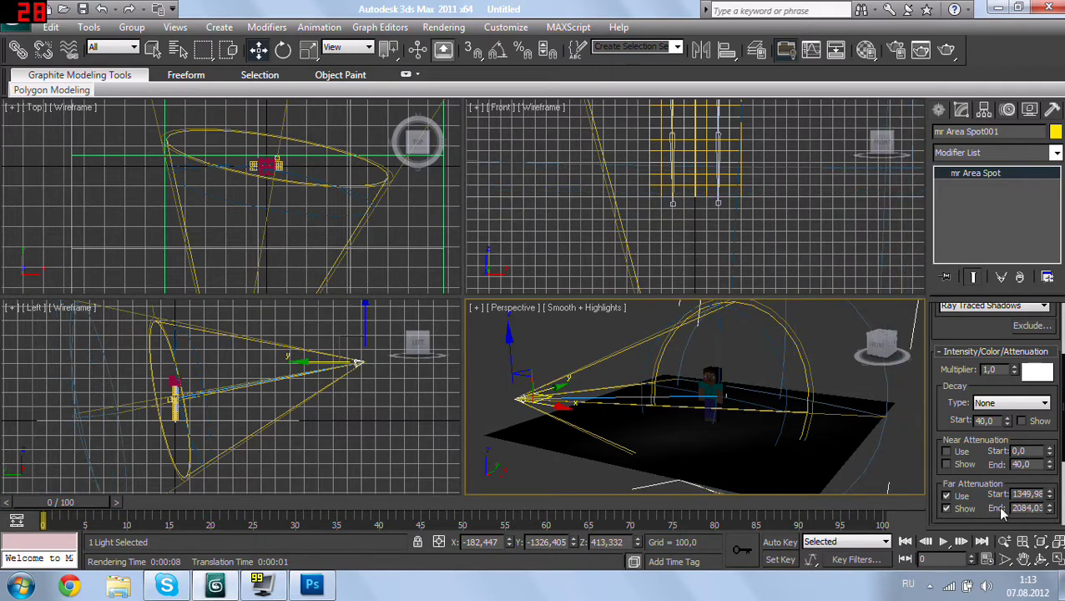
drag(1051, 499, 1050, 475)
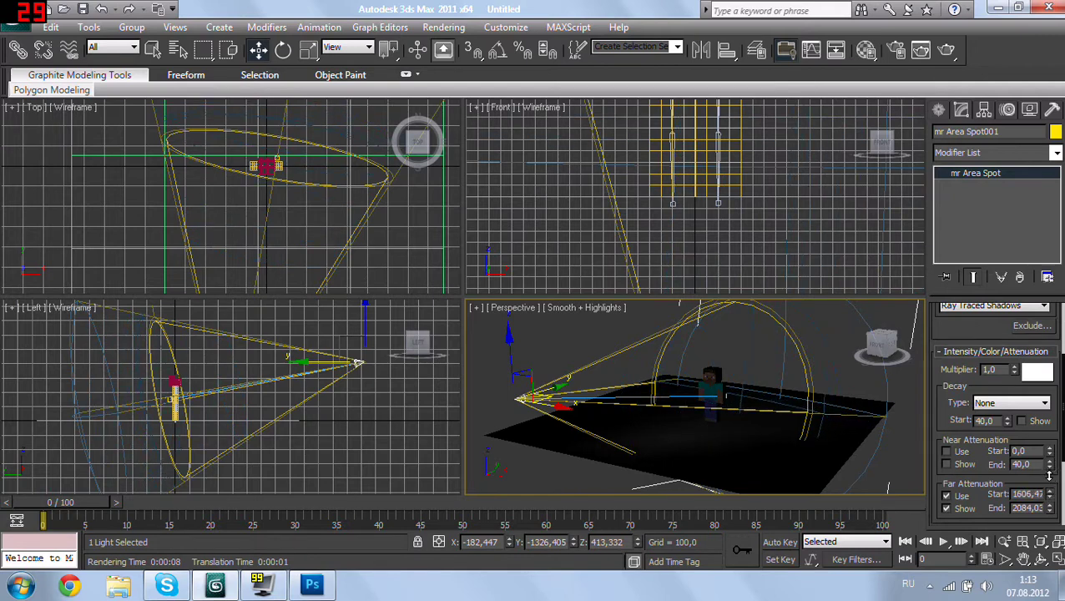
mouse_move(726, 458)
middle_down()
mouse_move(708, 451)
mouse_move(726, 433)
middle_up()
scroll(708, 455, up, 5)
Step: Render the Perspective view with the attenuated spotlight, then close the finished frame
key(shift+q)
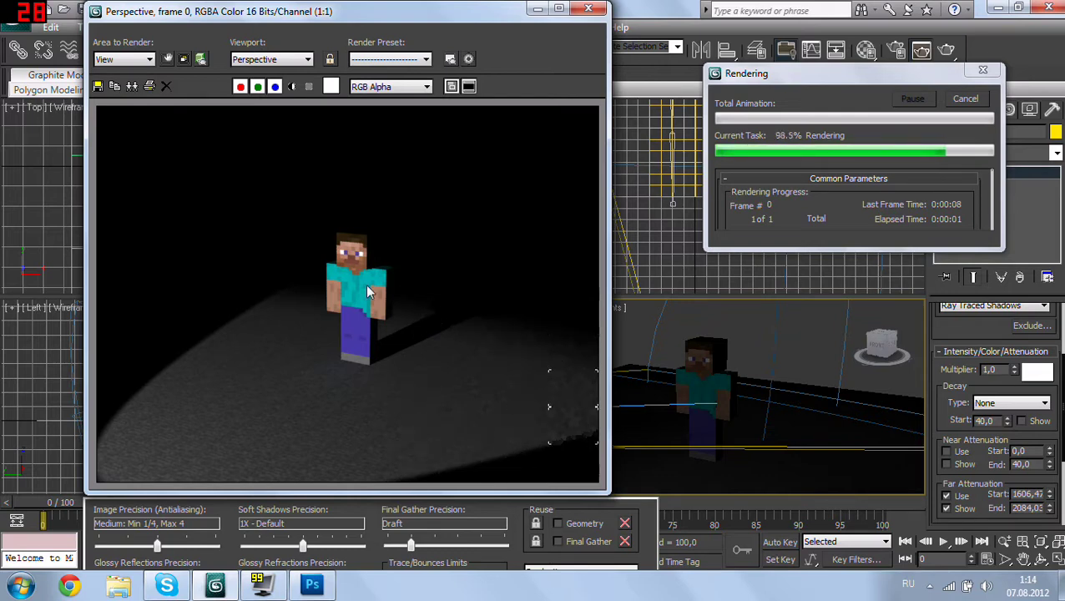
click(589, 9)
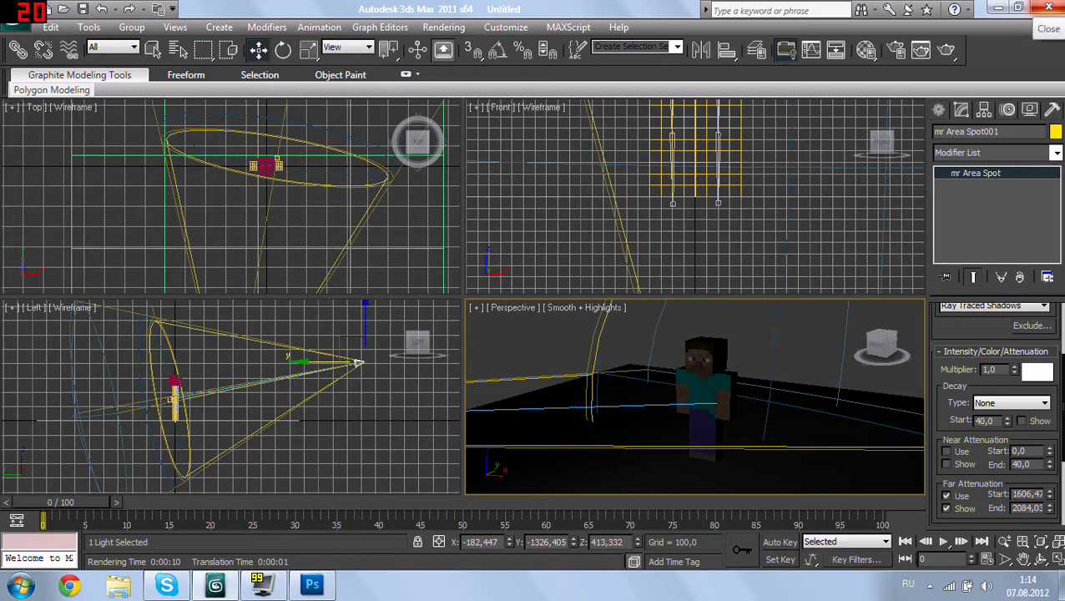
Step: Start a new empty scene, answering the save prompt
click(15, 24)
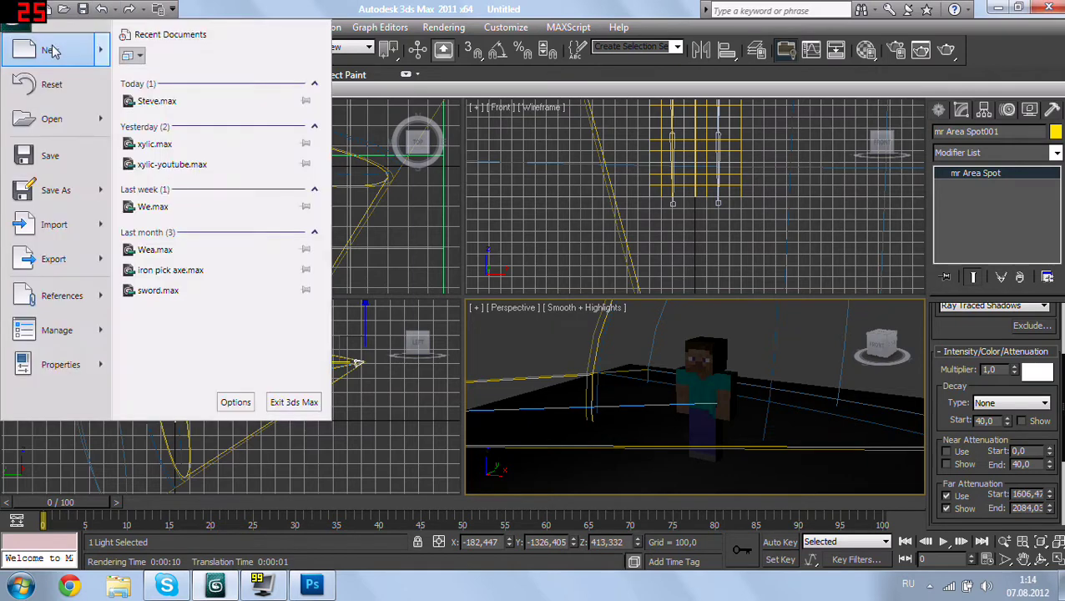
click(52, 51)
click(544, 348)
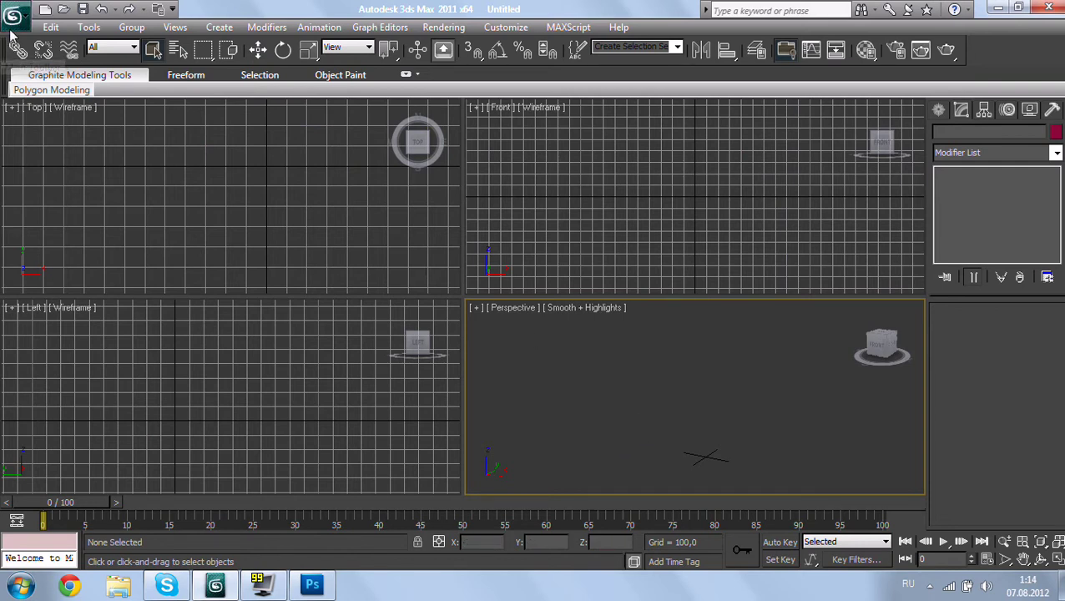
Step: Open iron pick axe.max from Recent Documents and orbit to a low side view of the pickaxe
click(13, 11)
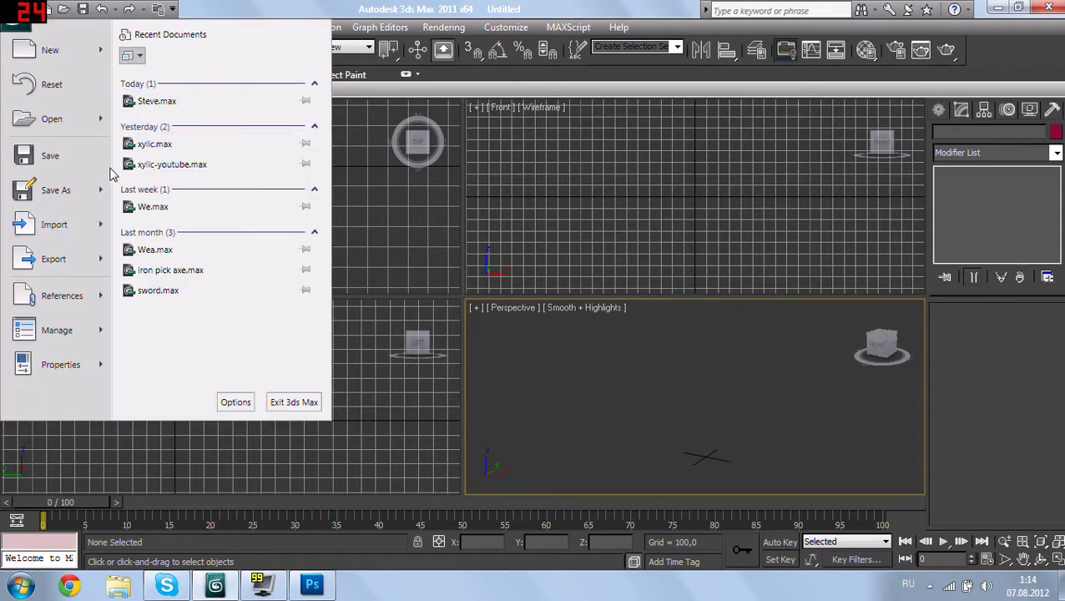
click(178, 270)
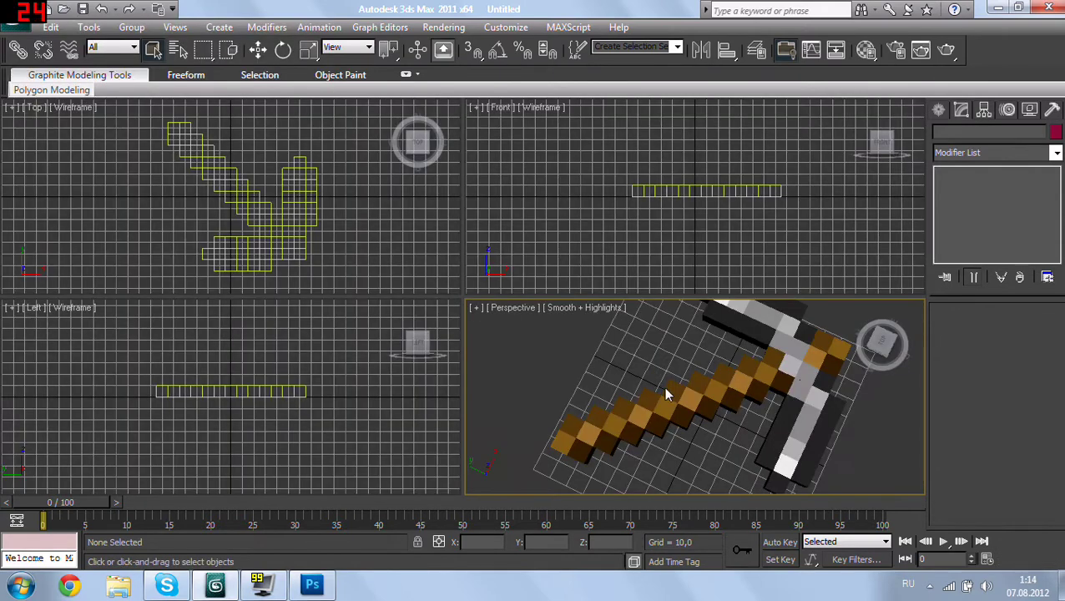
scroll(693, 413, down, 4)
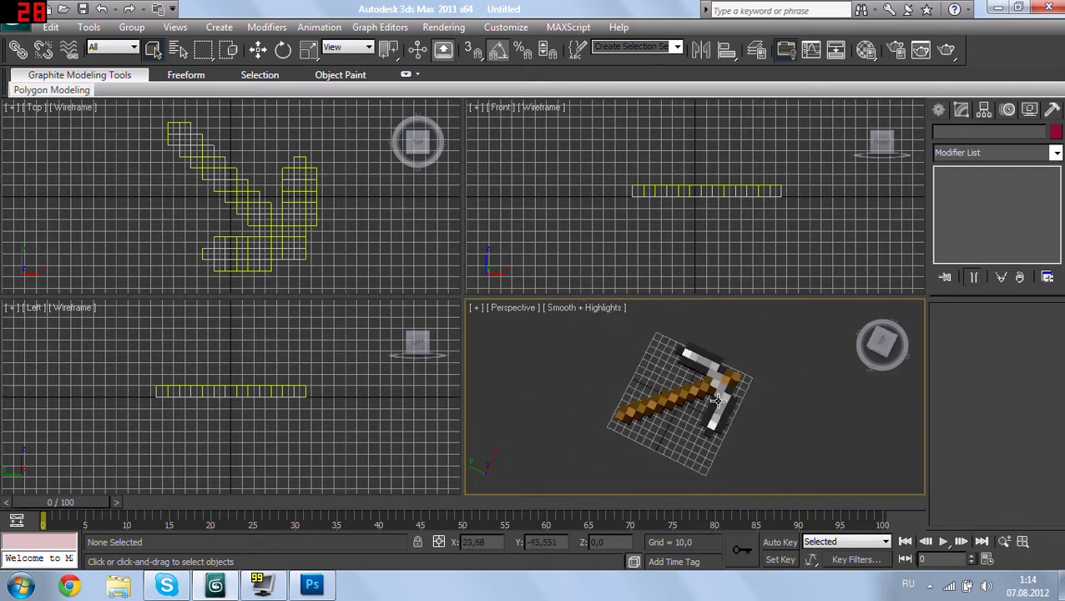
alt+middle_drag(800, 431, 777, 409)
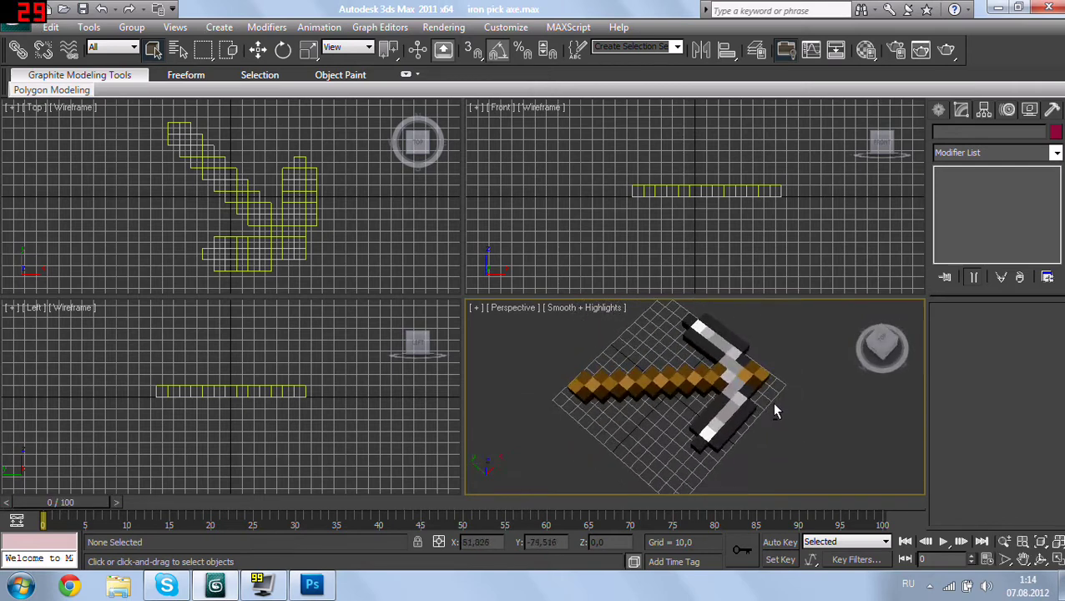
scroll(761, 408, up, 5)
scroll(729, 356, down, 5)
scroll(724, 392, down, 2)
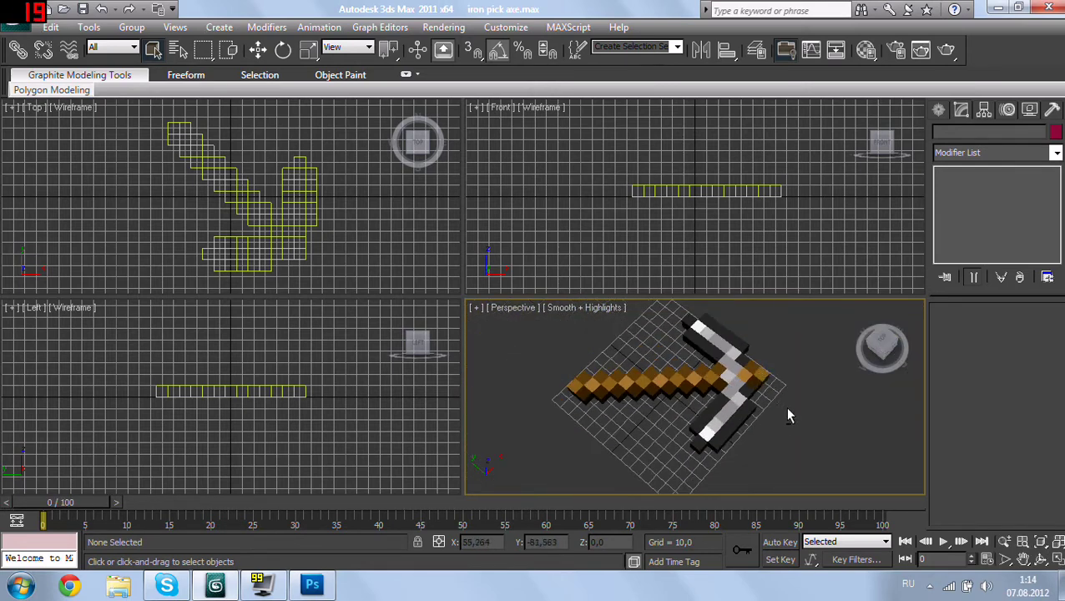
mouse_move(720, 416)
alt+middle_down()
mouse_move(701, 347)
mouse_move(821, 380)
mouse_move(782, 381)
alt+middle_up()
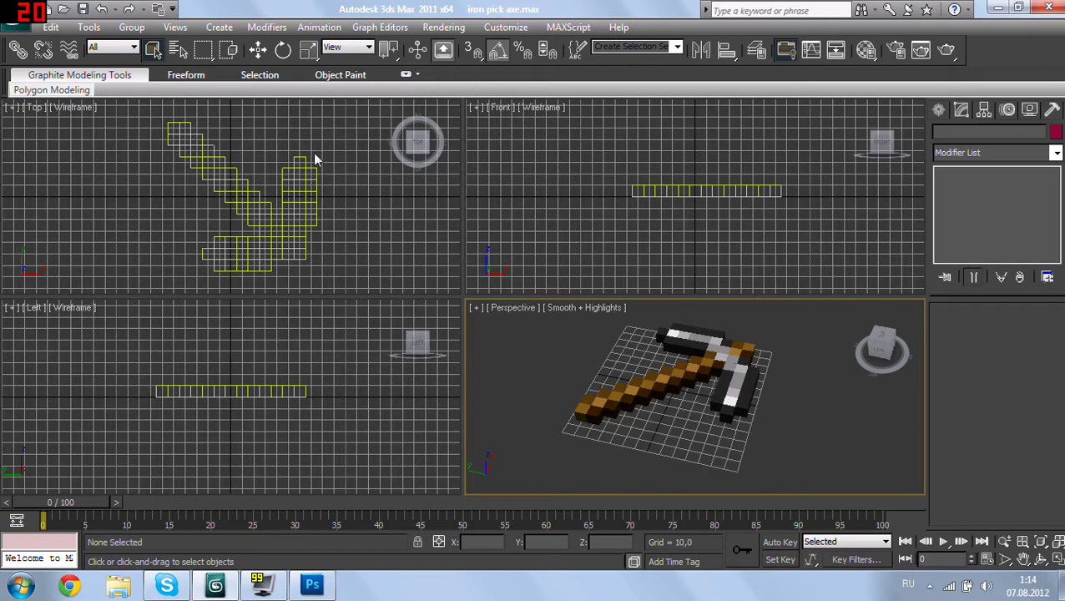
Step: In Render Setup, set the Output Size preset to HDTV (video), 1920×1080
click(443, 27)
click(471, 63)
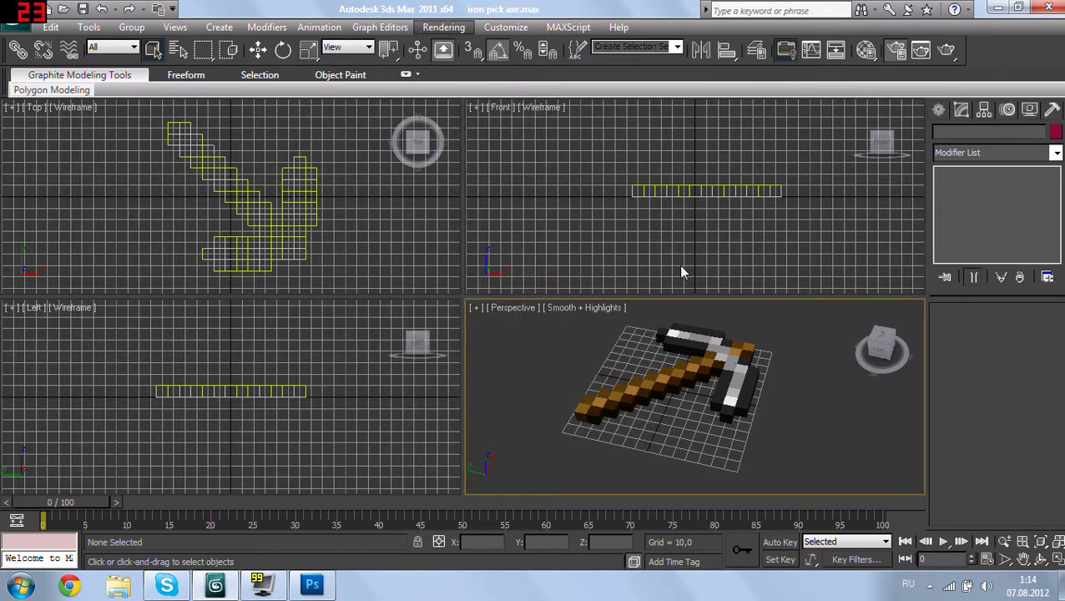
drag(642, 308, 634, 275)
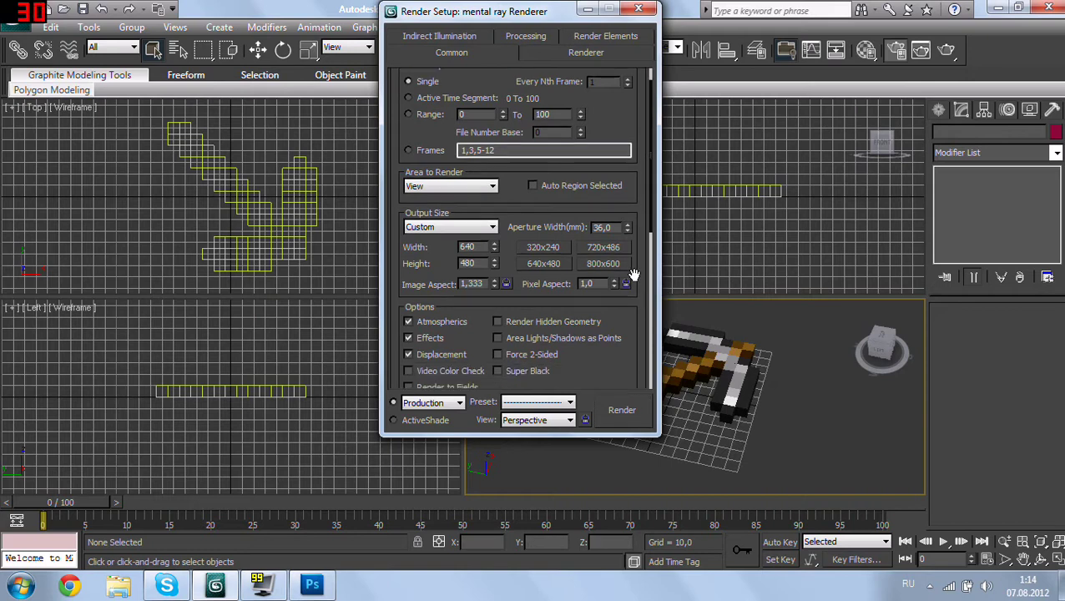
click(481, 235)
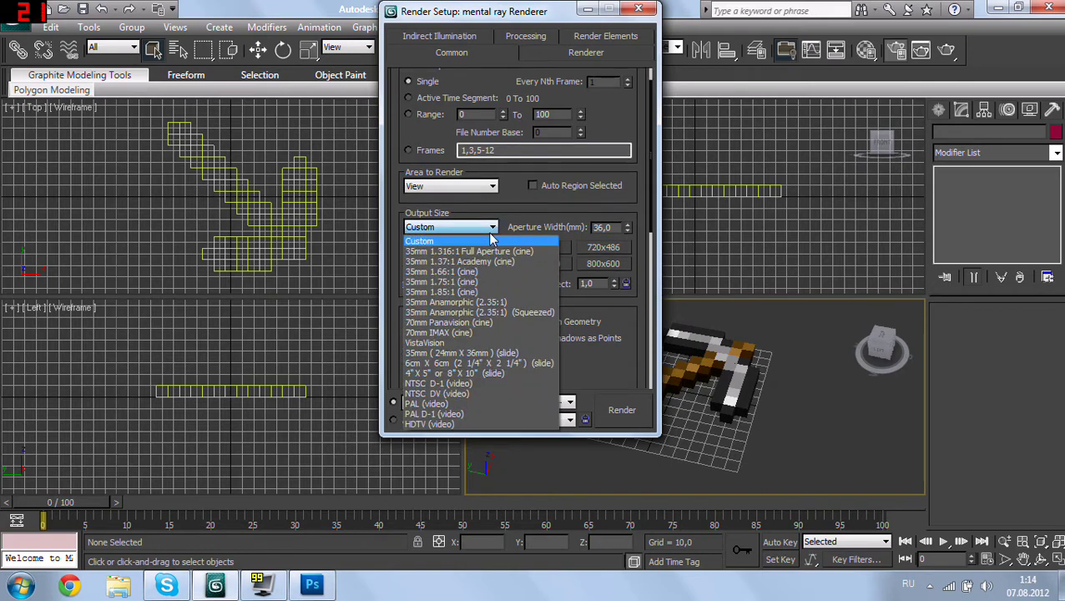
click(446, 422)
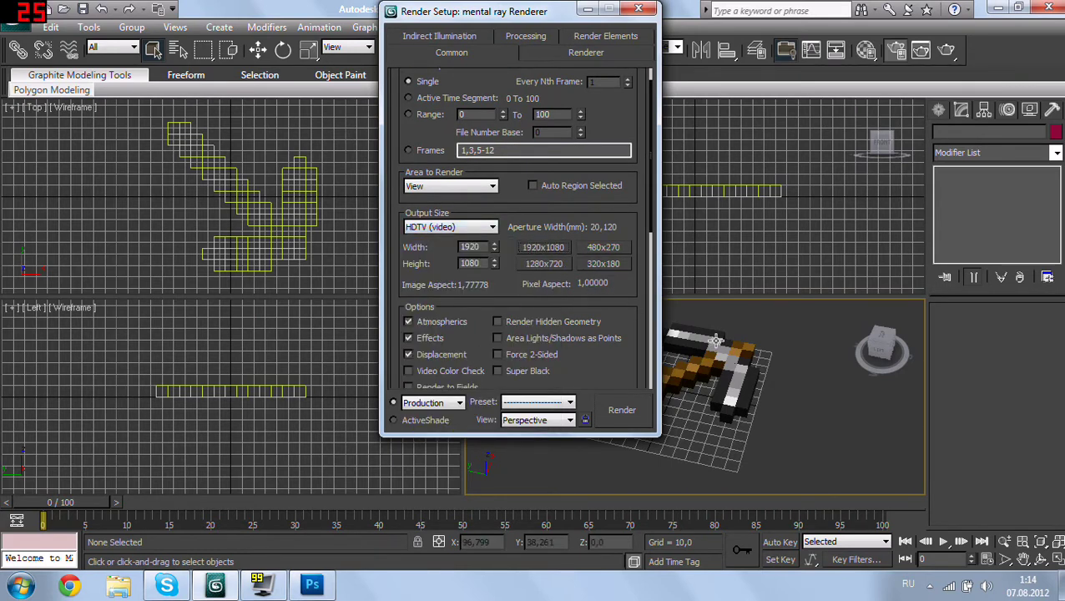
Step: Render the pickaxe view, then close the render window, Render Setup and 3ds Max
middle_drag(714, 341, 801, 437)
scroll(802, 438, up, 3)
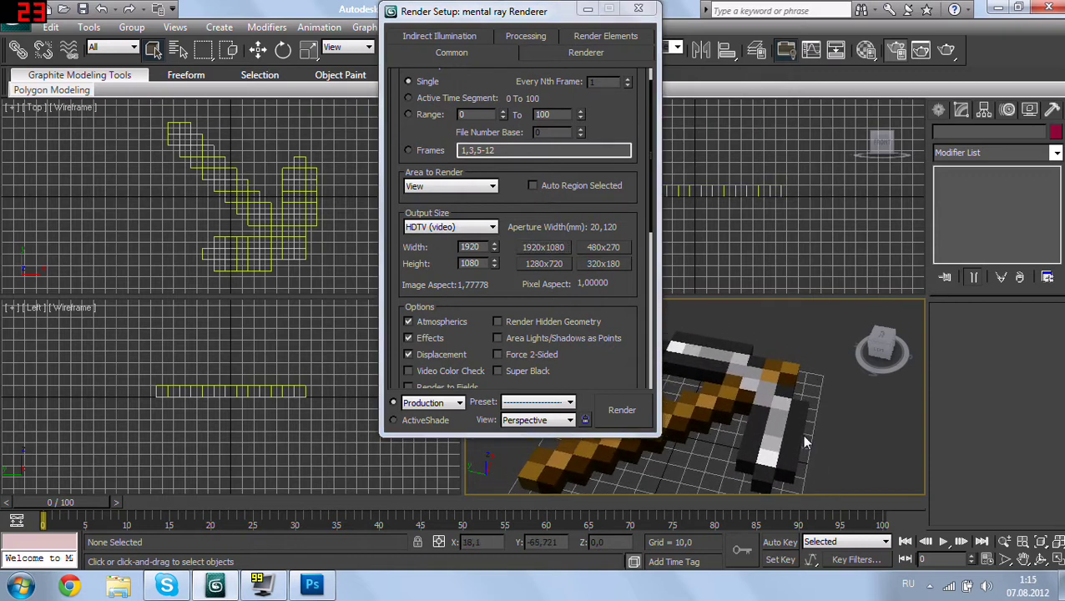
key(shift+q)
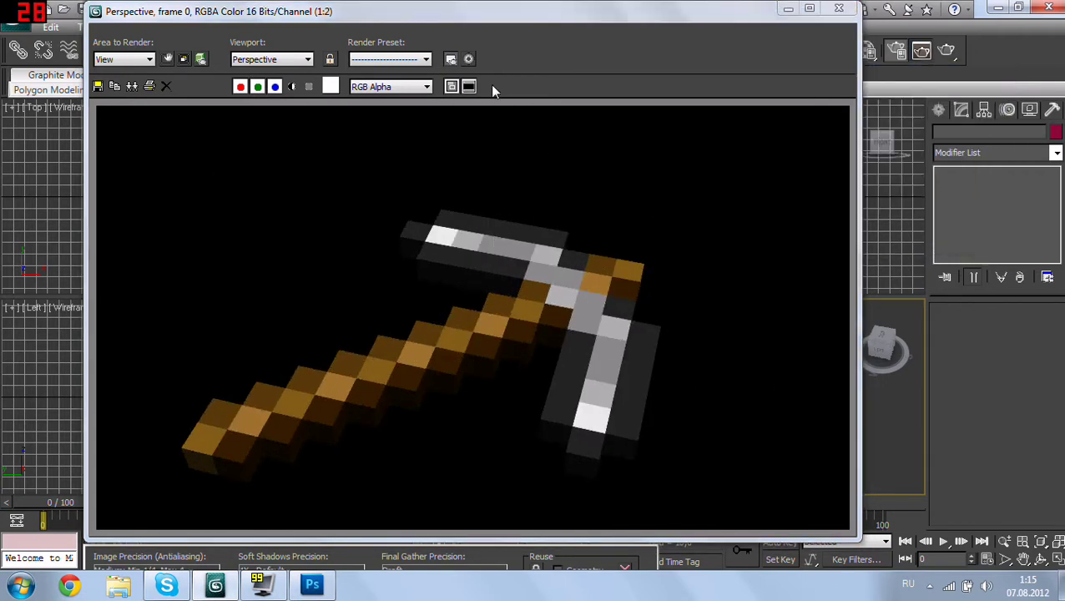
click(838, 9)
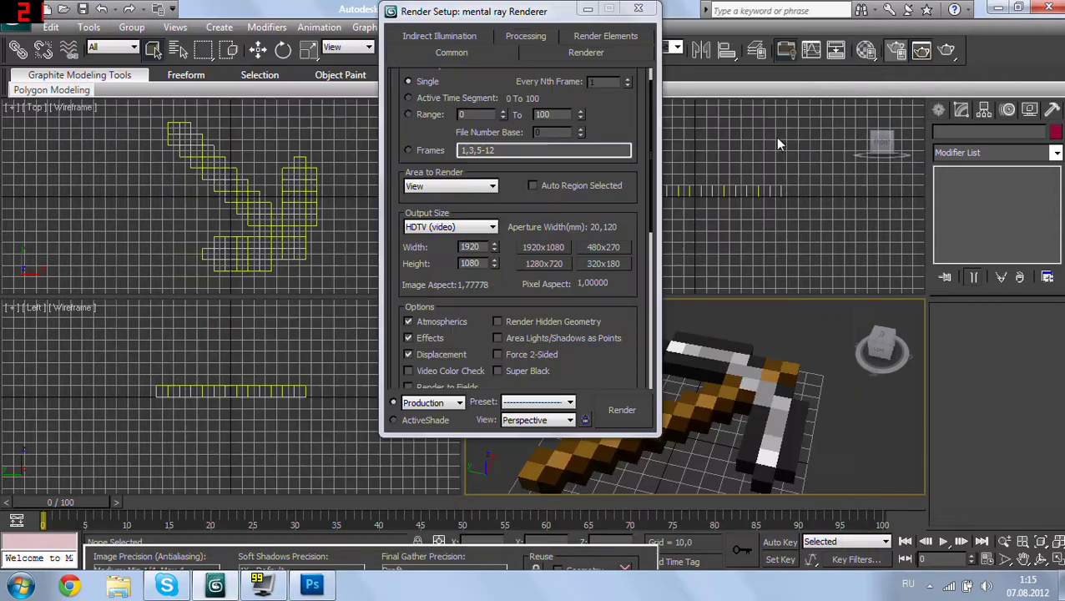
click(649, 8)
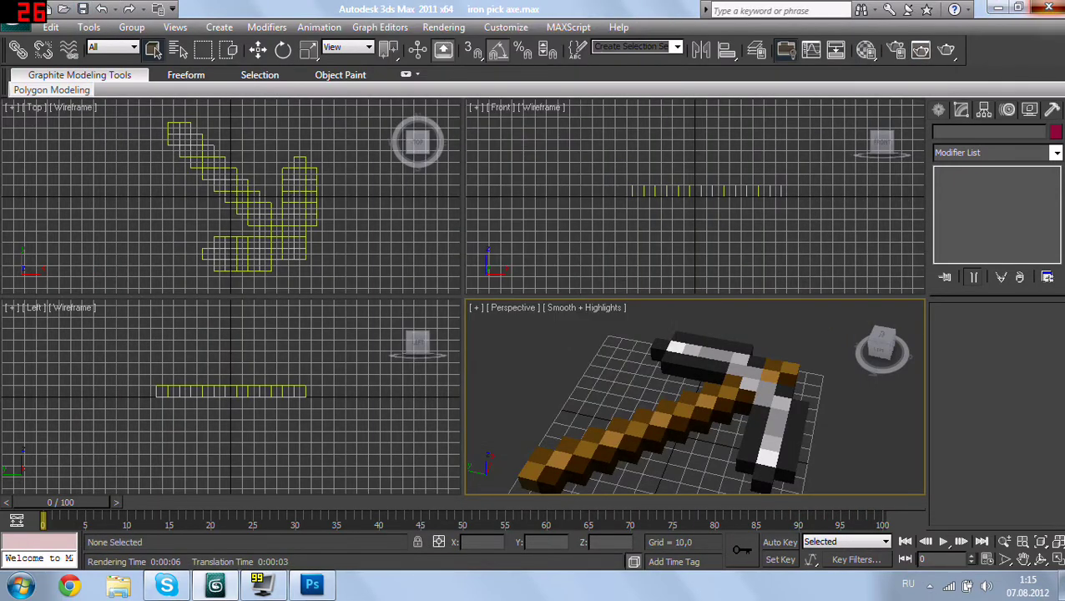
click(1049, 8)
Step: Answer the save prompt to finish exiting, then move the textures folder beside the other desktop folders
click(554, 344)
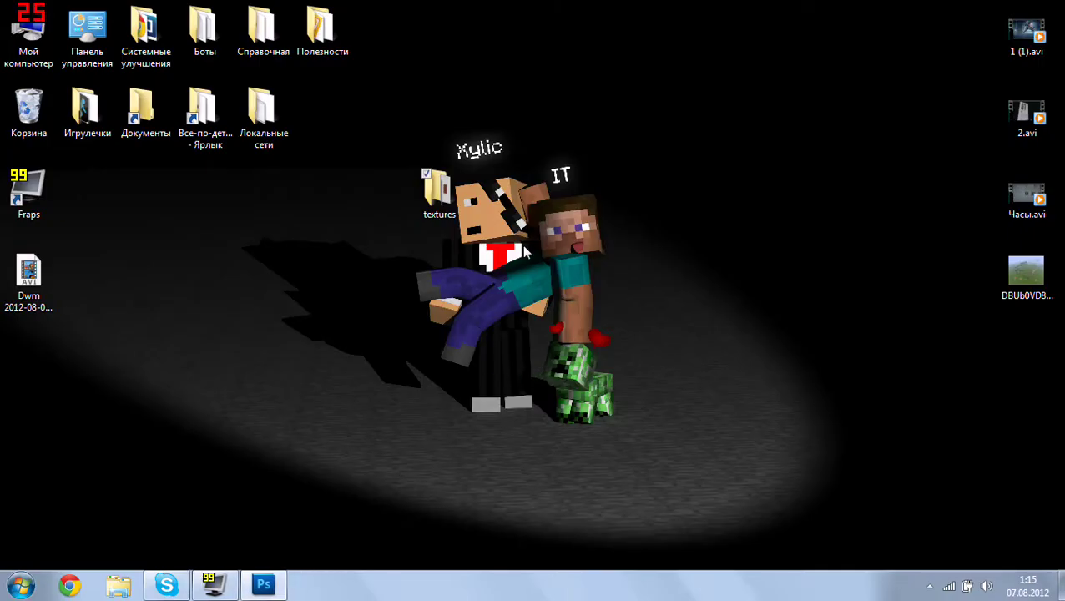
mouse_move(442, 190)
mouse_down()
mouse_move(289, 238)
mouse_move(179, 235)
mouse_up()
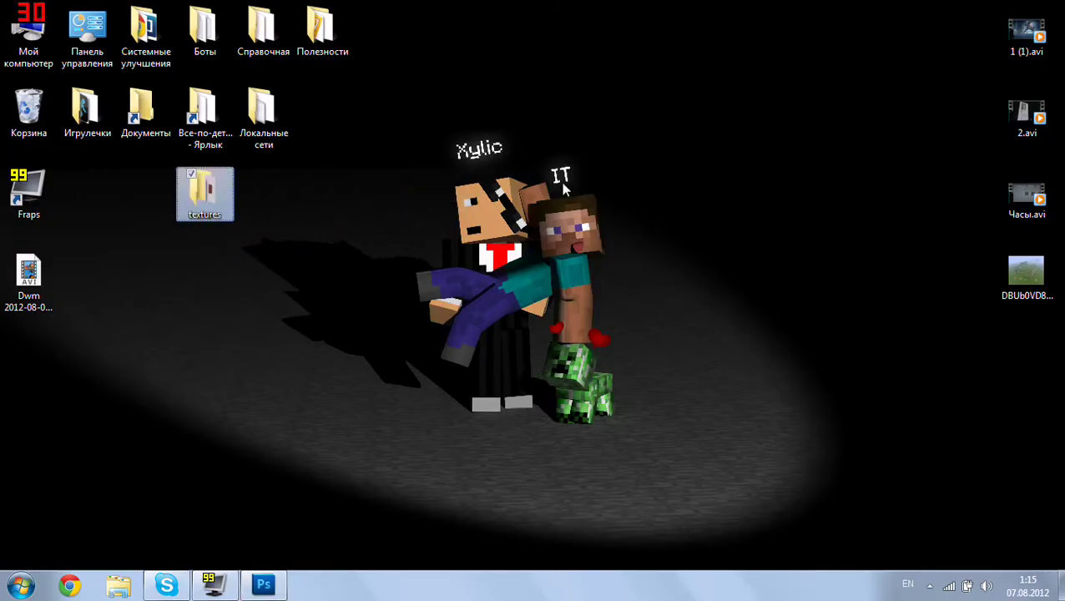